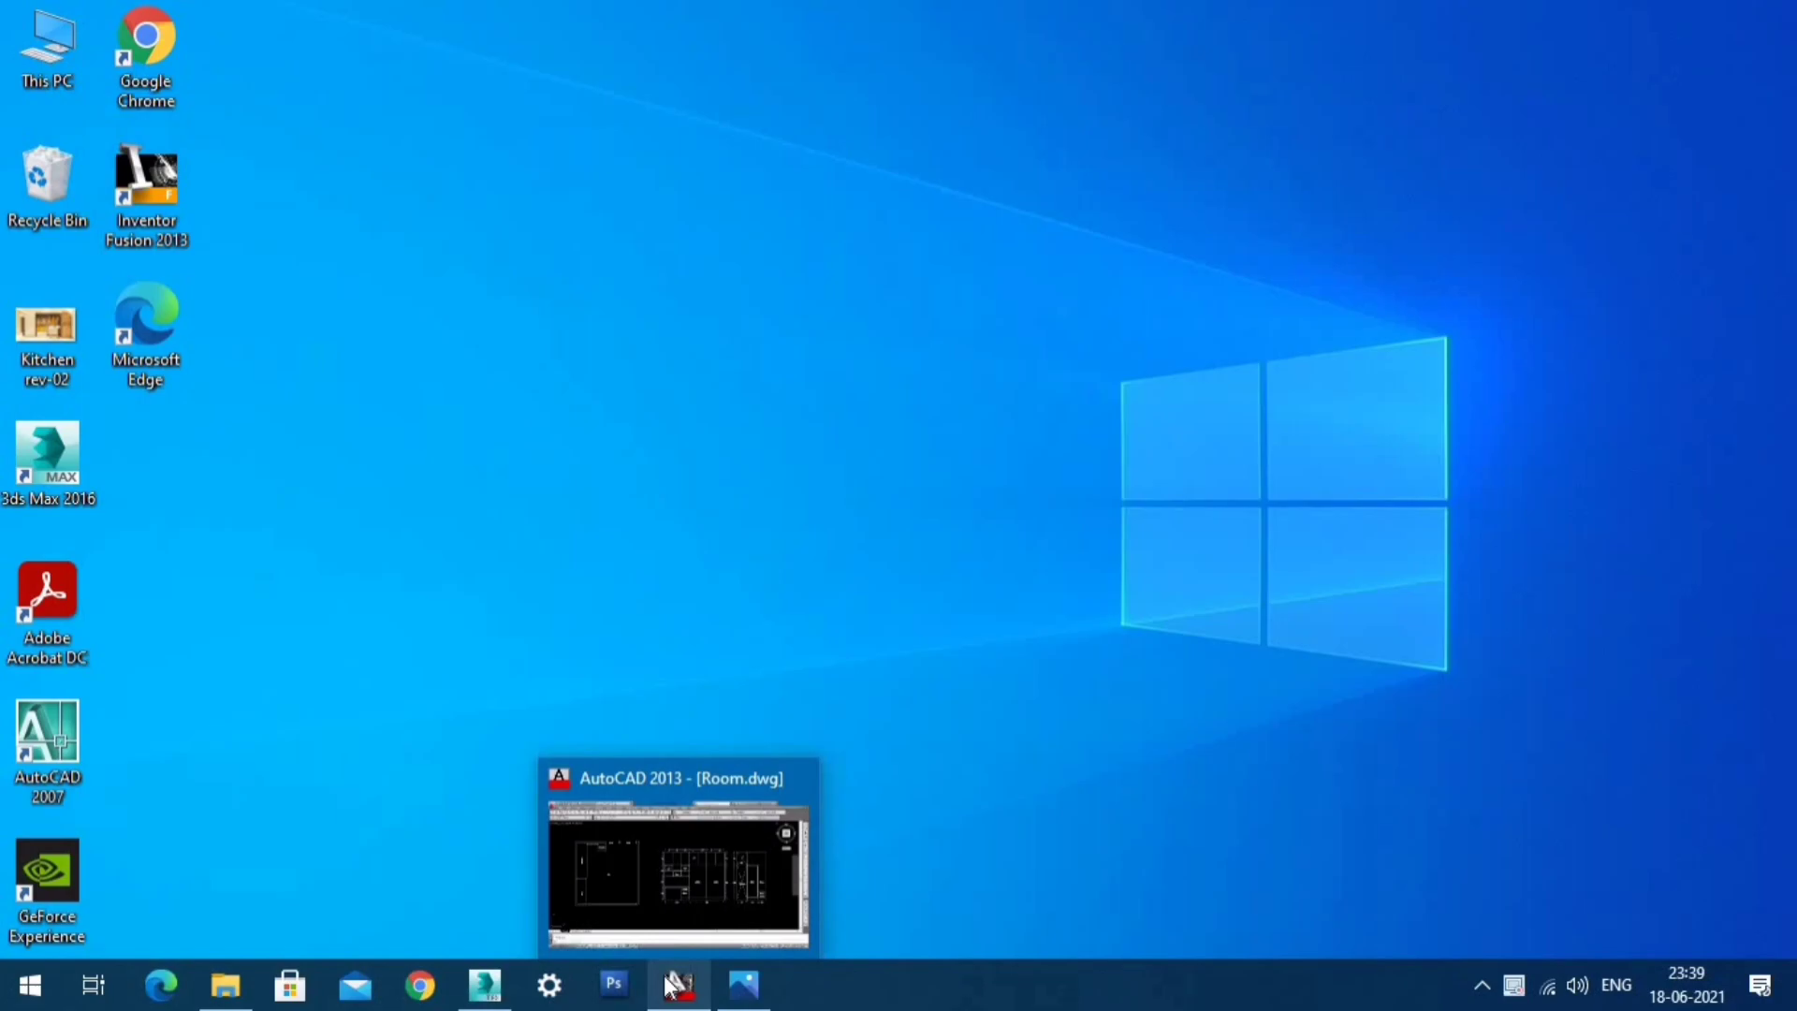
Step: Switch to AutoCAD and examine the bedroom plan in Room.dwg, including the wardrobe, study and dressing areas
{"action": "left_click", "coordinate": [665, 904]}
{"action": "middle_click_drag", "start_coordinate": [1127, 601], "coordinate": [1164, 616]}
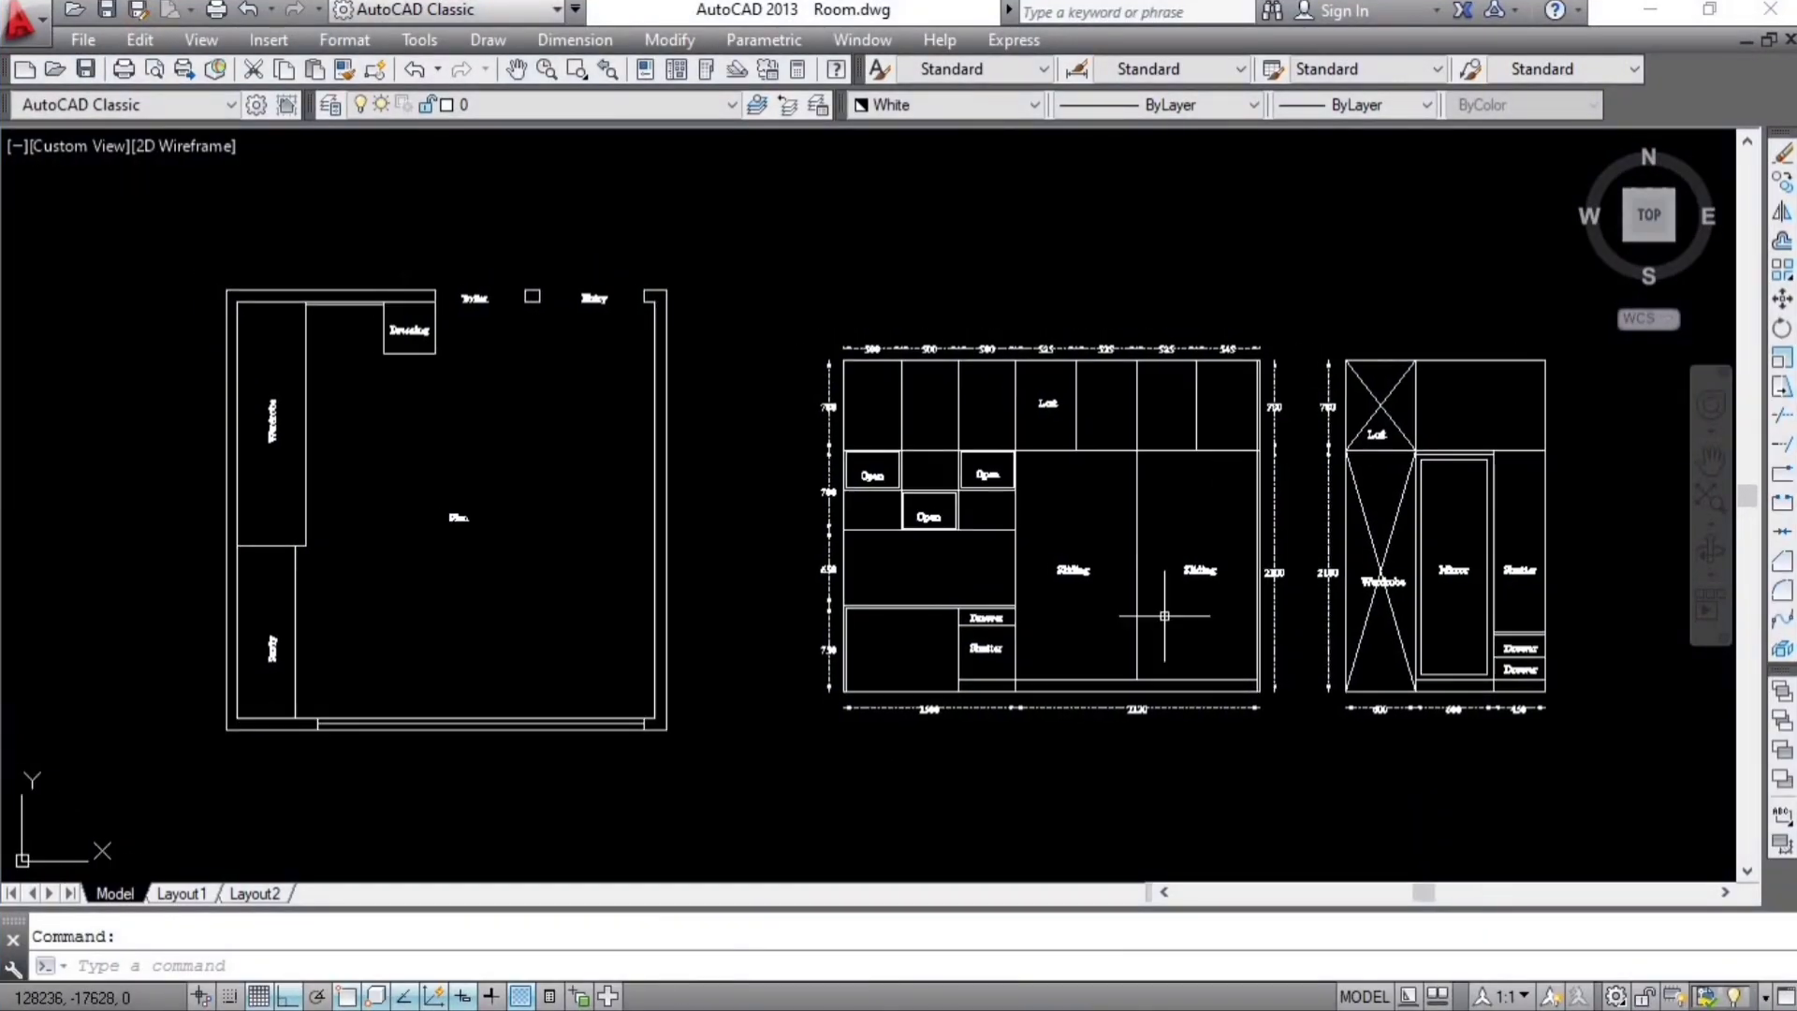
{"action": "scroll", "coordinate": [1164, 616], "scroll_direction": "down", "scroll_amount": 2}
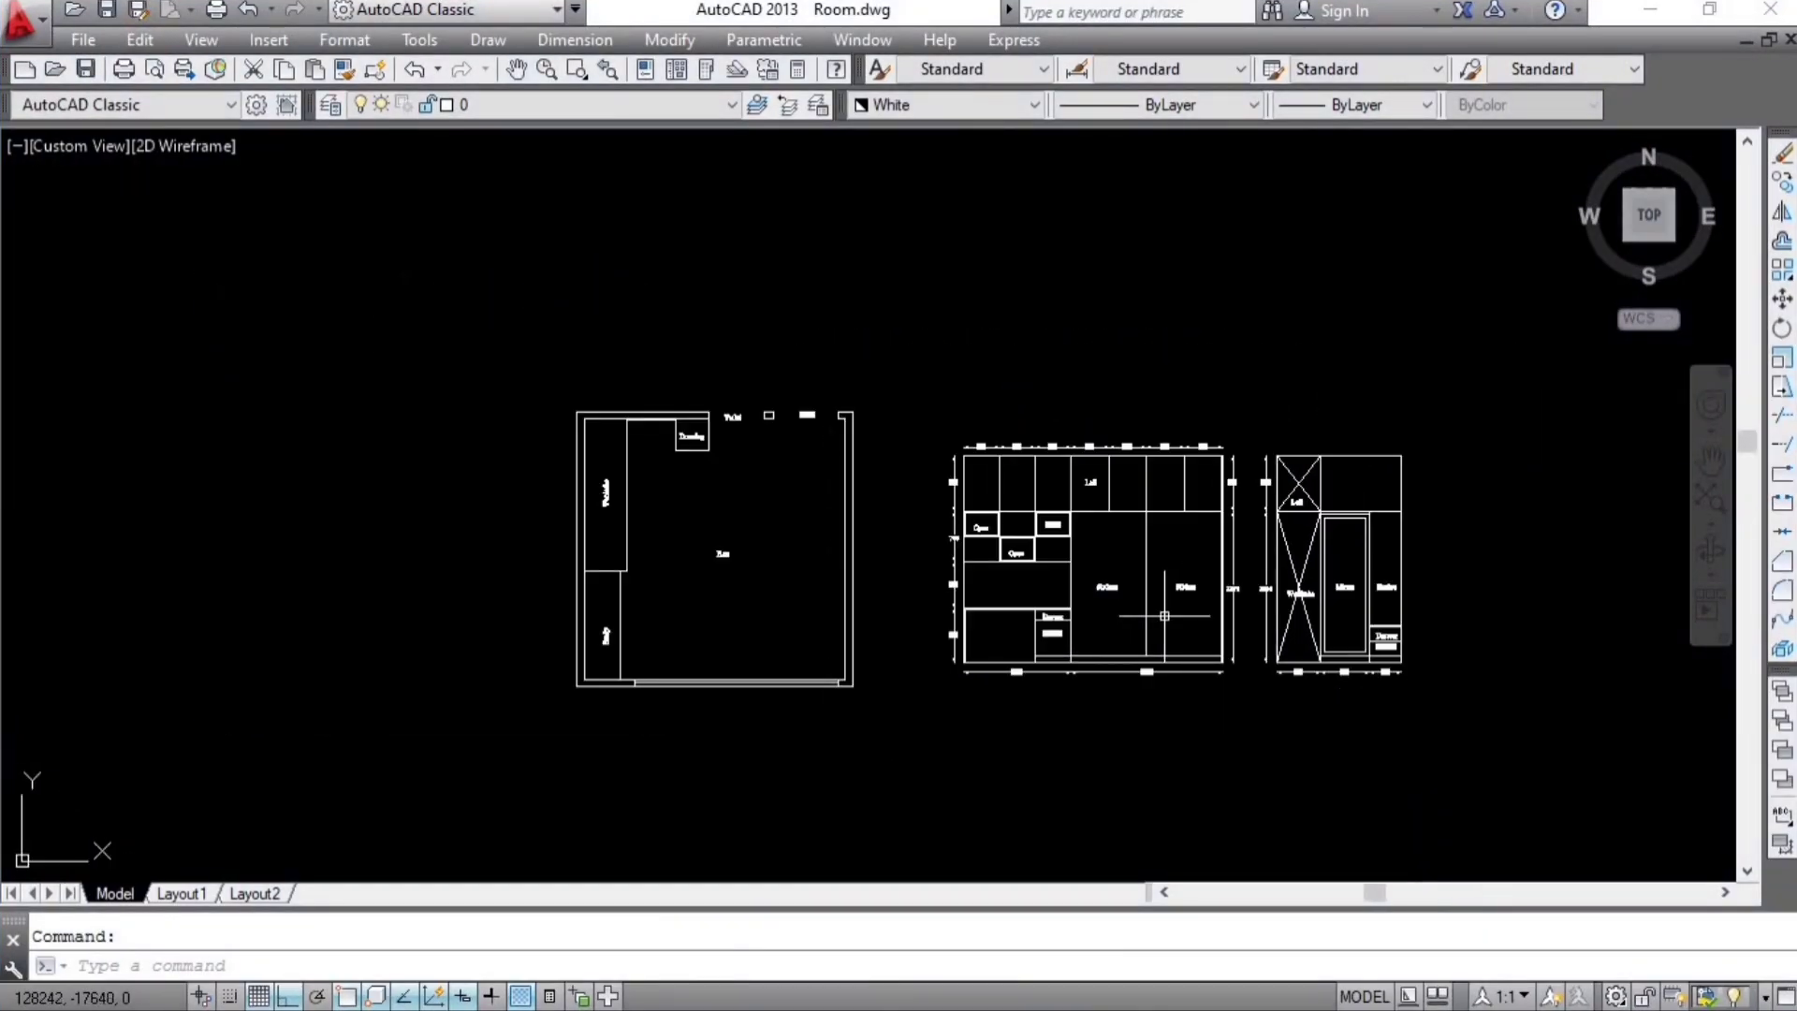
{"action": "scroll", "coordinate": [793, 615], "scroll_direction": "up", "scroll_amount": 2}
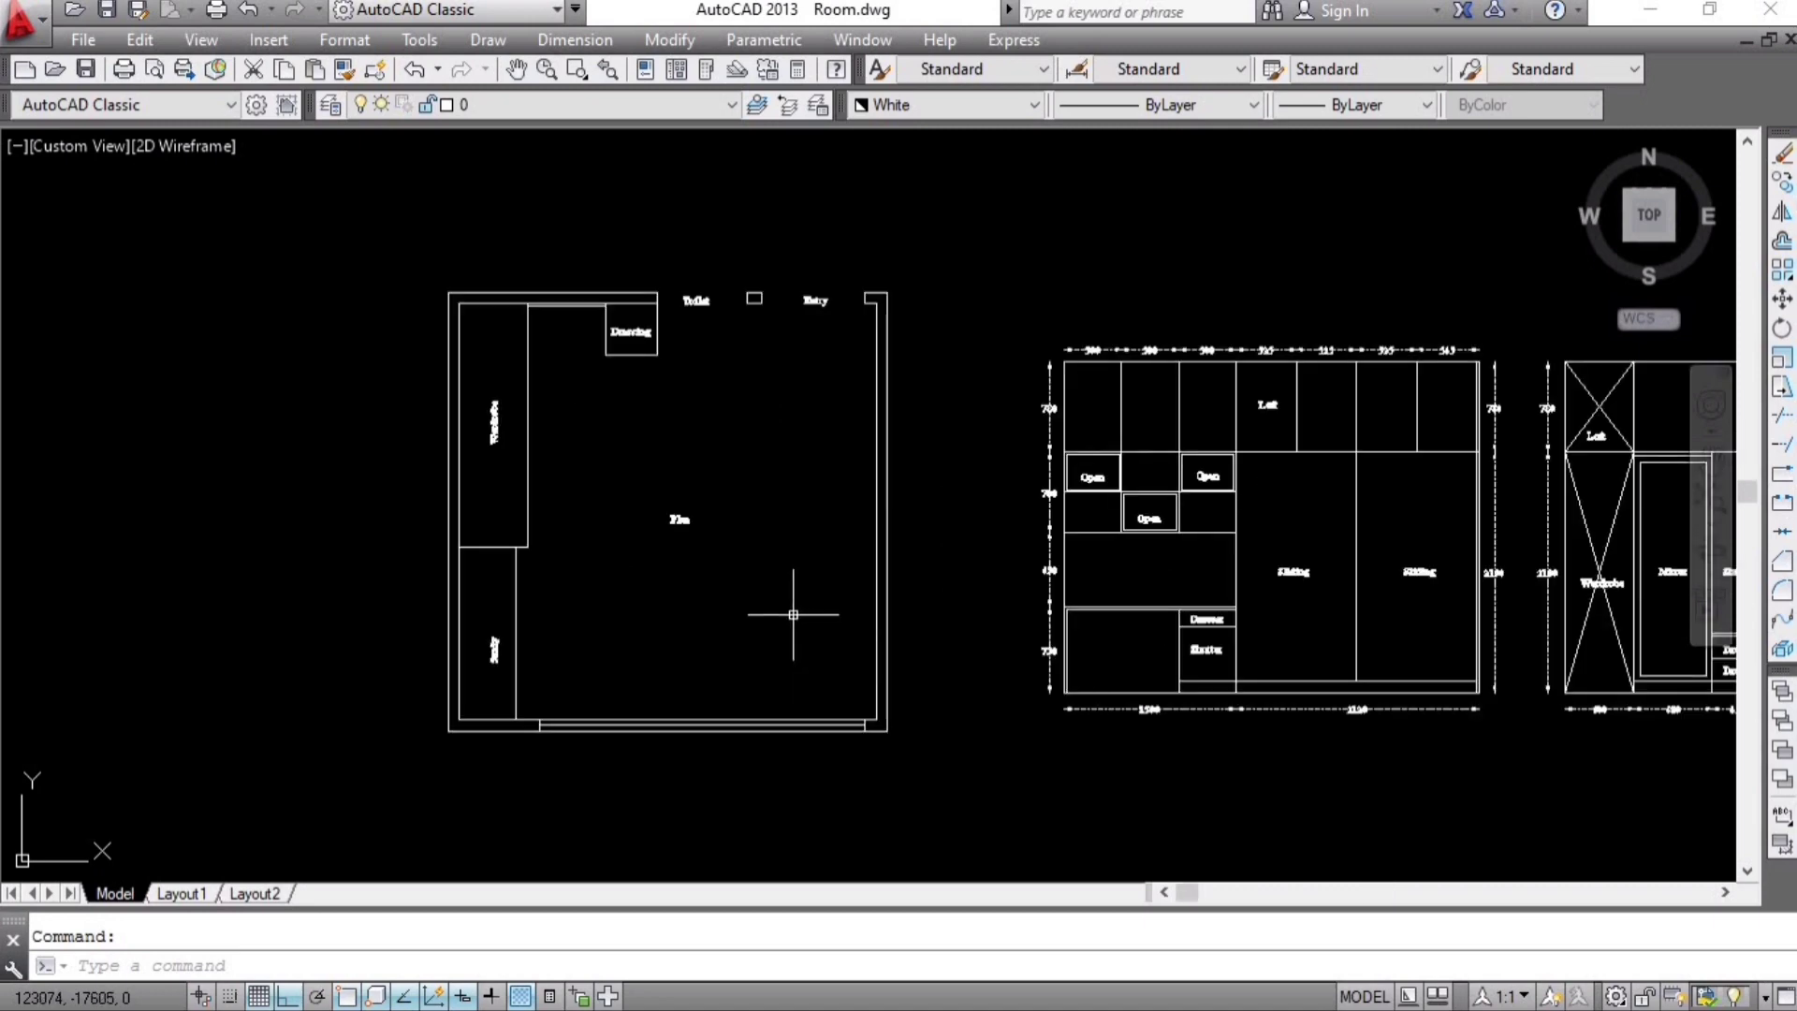
{"action": "middle_click_drag", "start_coordinate": [1293, 650], "coordinate": [1141, 655]}
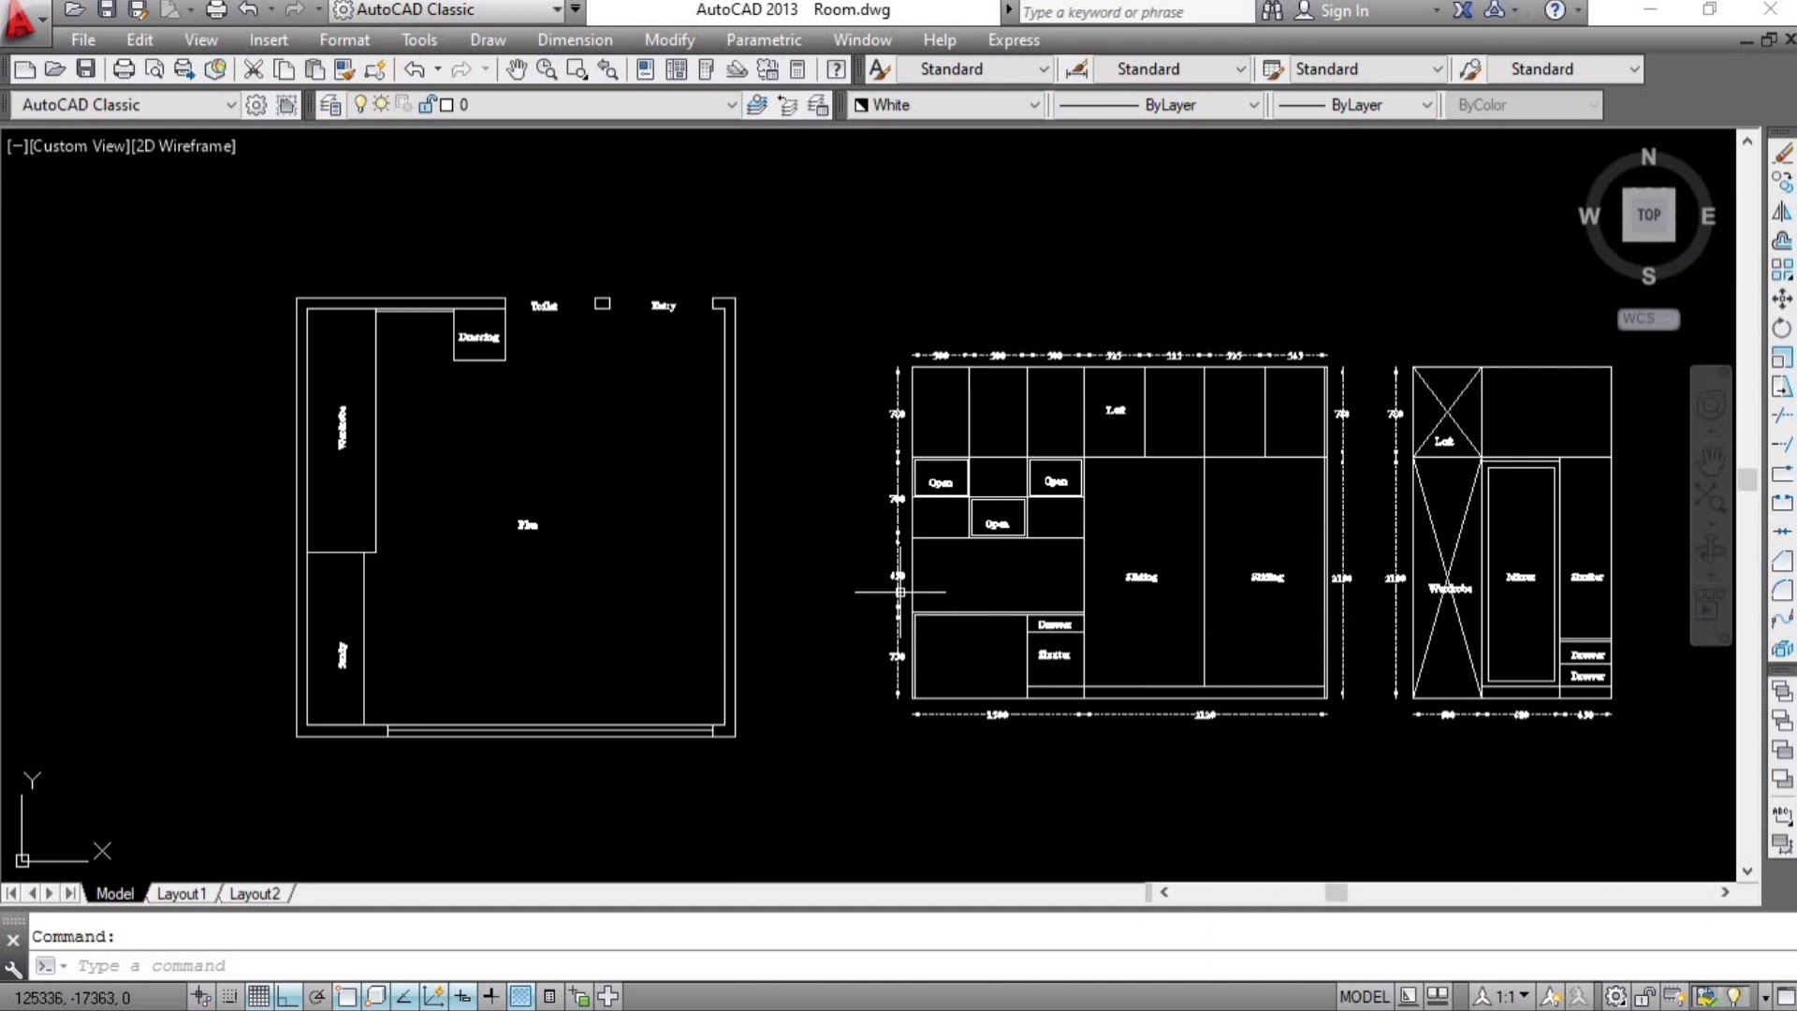
{"action": "scroll", "coordinate": [610, 564], "scroll_direction": "up", "scroll_amount": 2}
{"action": "mouse_move", "coordinate": [890, 506]}
{"action": "middle_mouse_down"}
{"action": "mouse_move", "coordinate": [915, 574]}
{"action": "mouse_move", "coordinate": [958, 578]}
{"action": "middle_mouse_up"}
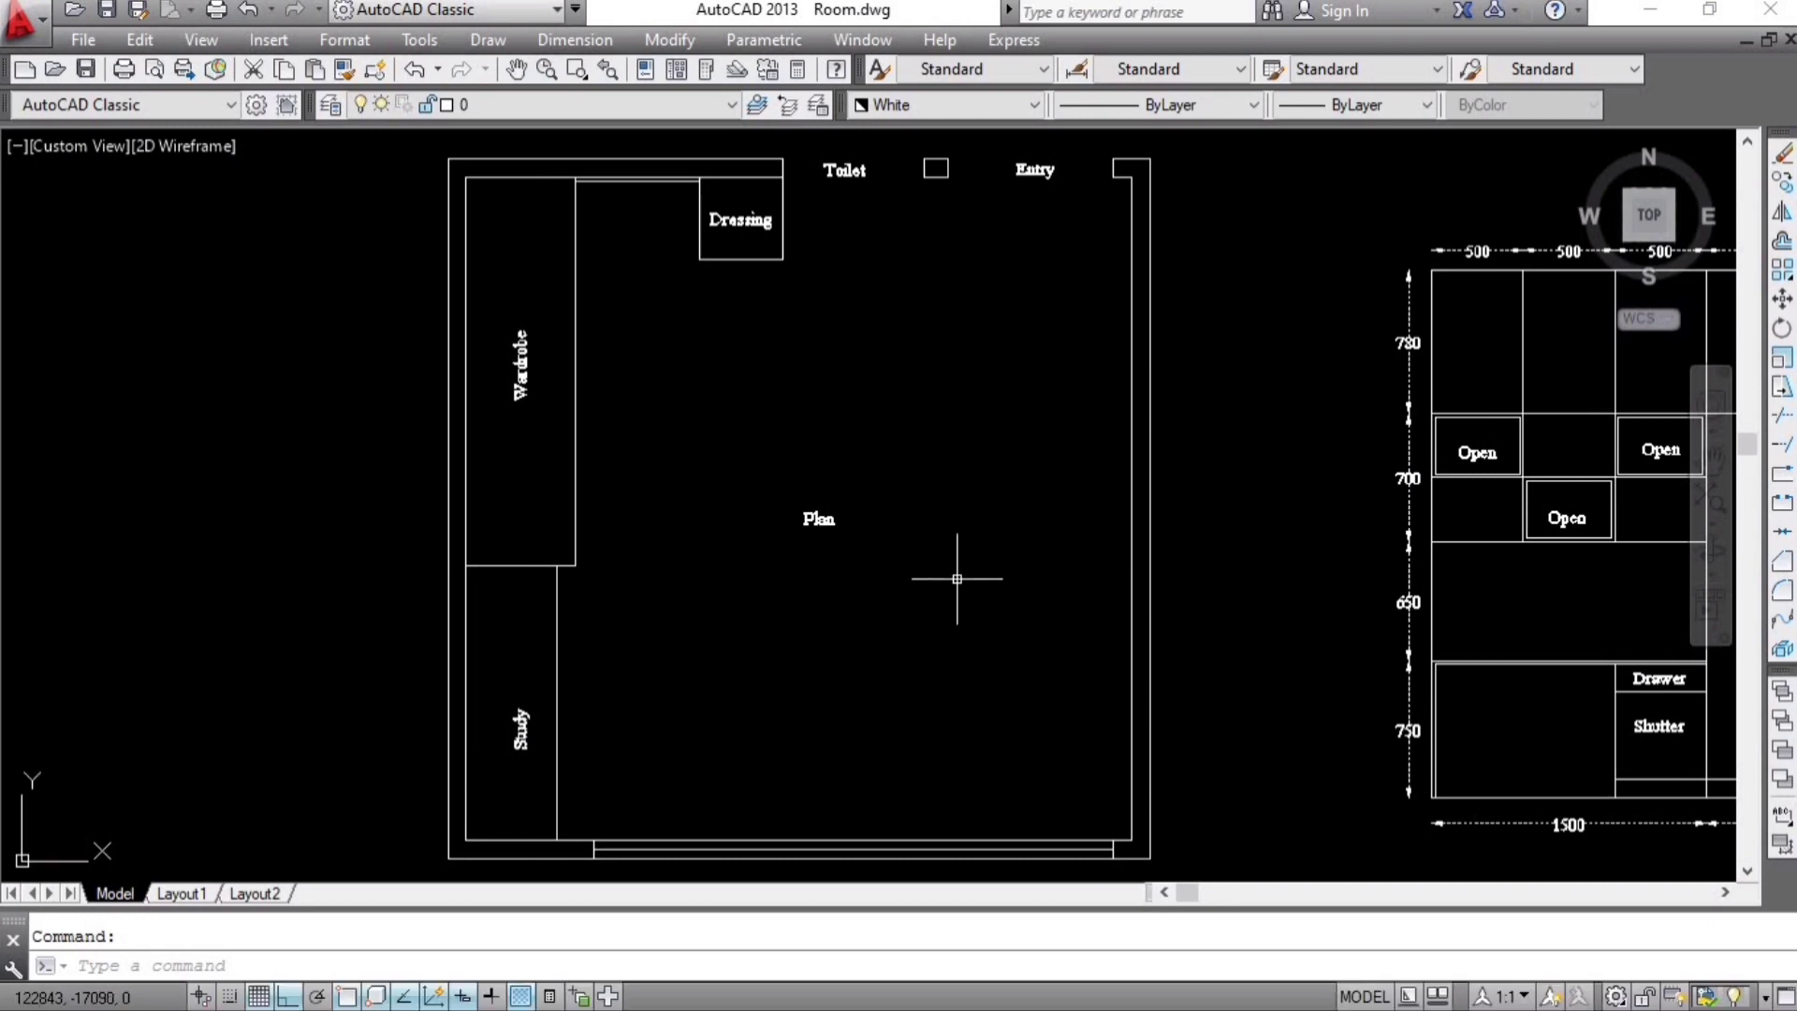
{"action": "mouse_move", "coordinate": [750, 234]}
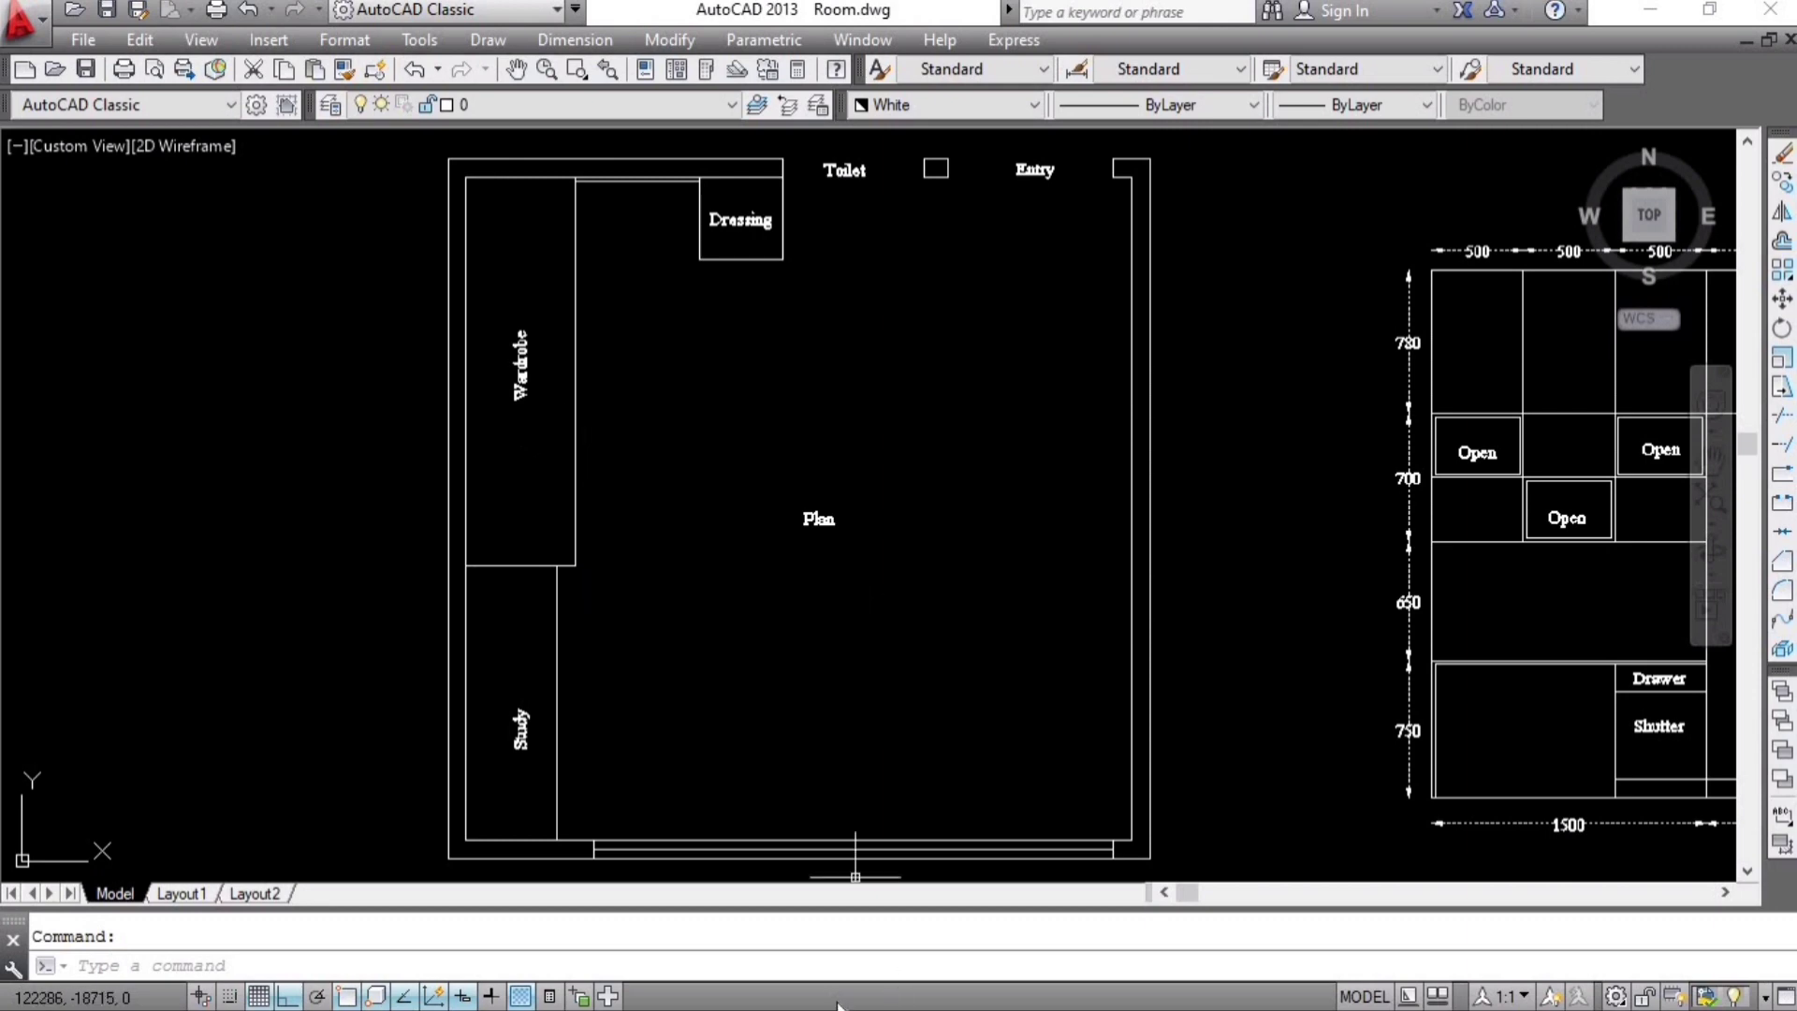
Step: View the reference render MBR-01.jpg of the bedroom and return to the Room.dwg drawing
{"action": "left_click", "coordinate": [801, 914]}
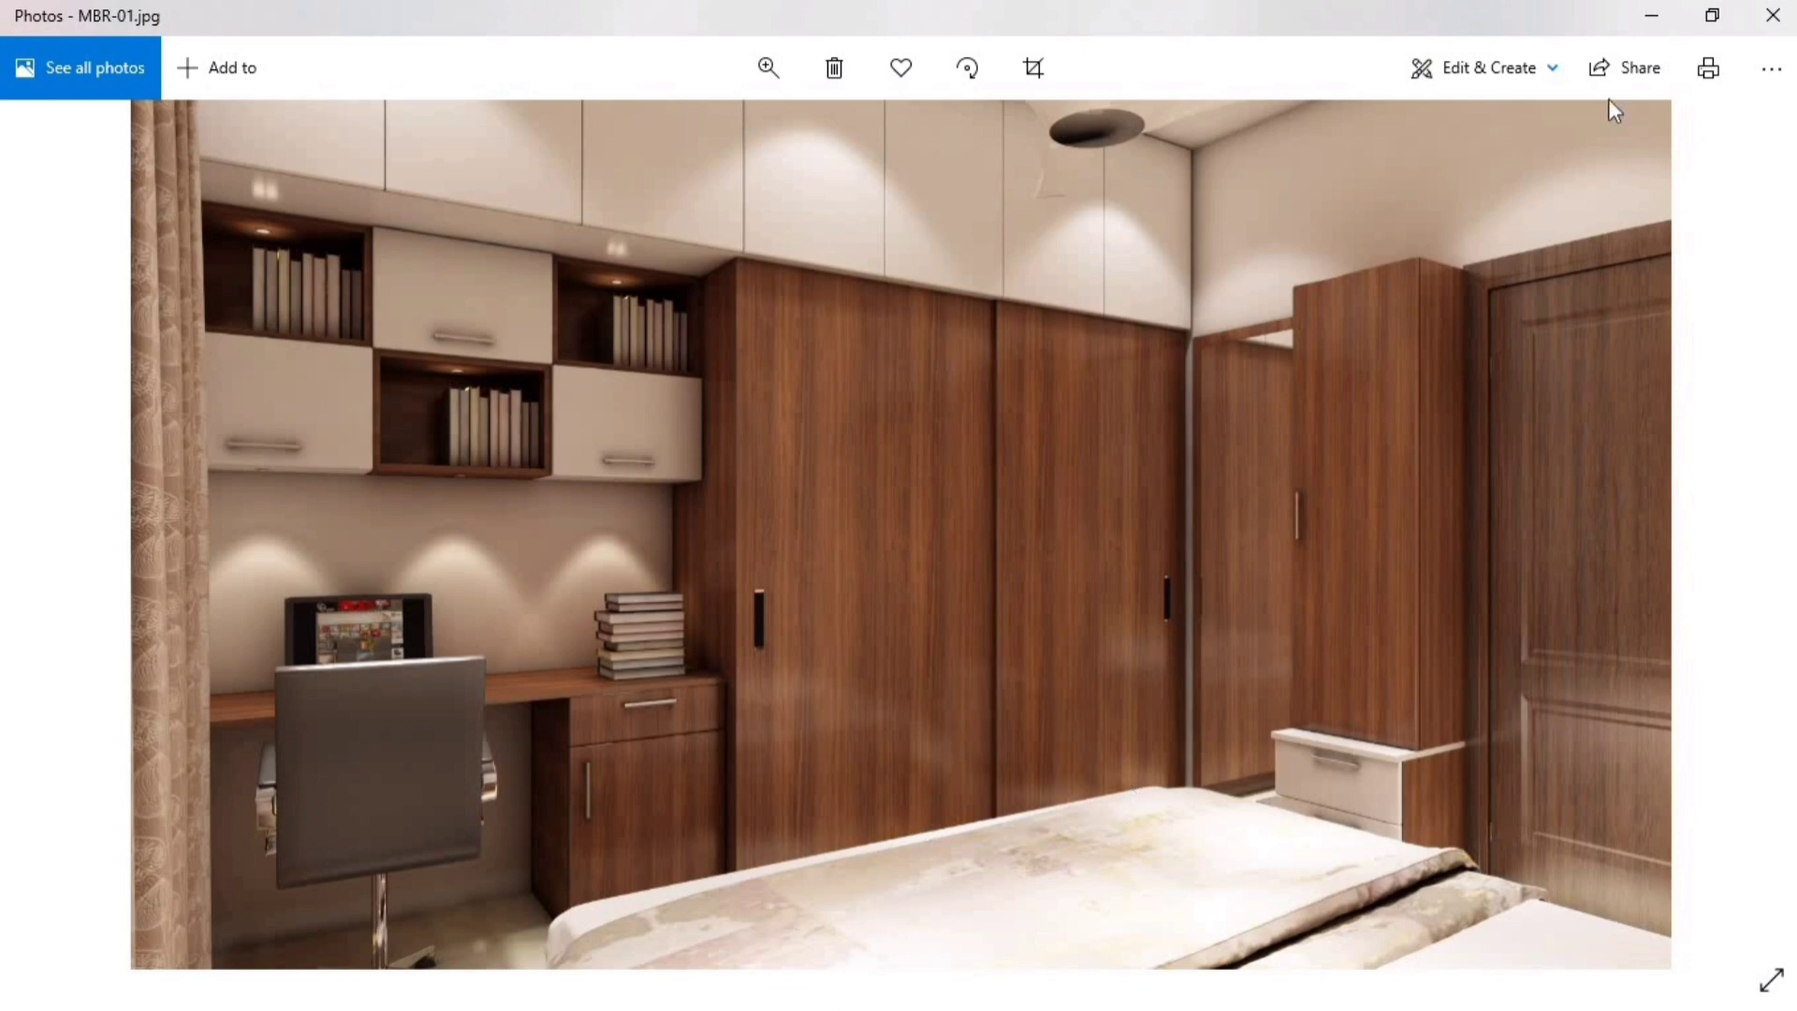
{"action": "left_click", "coordinate": [1650, 17]}
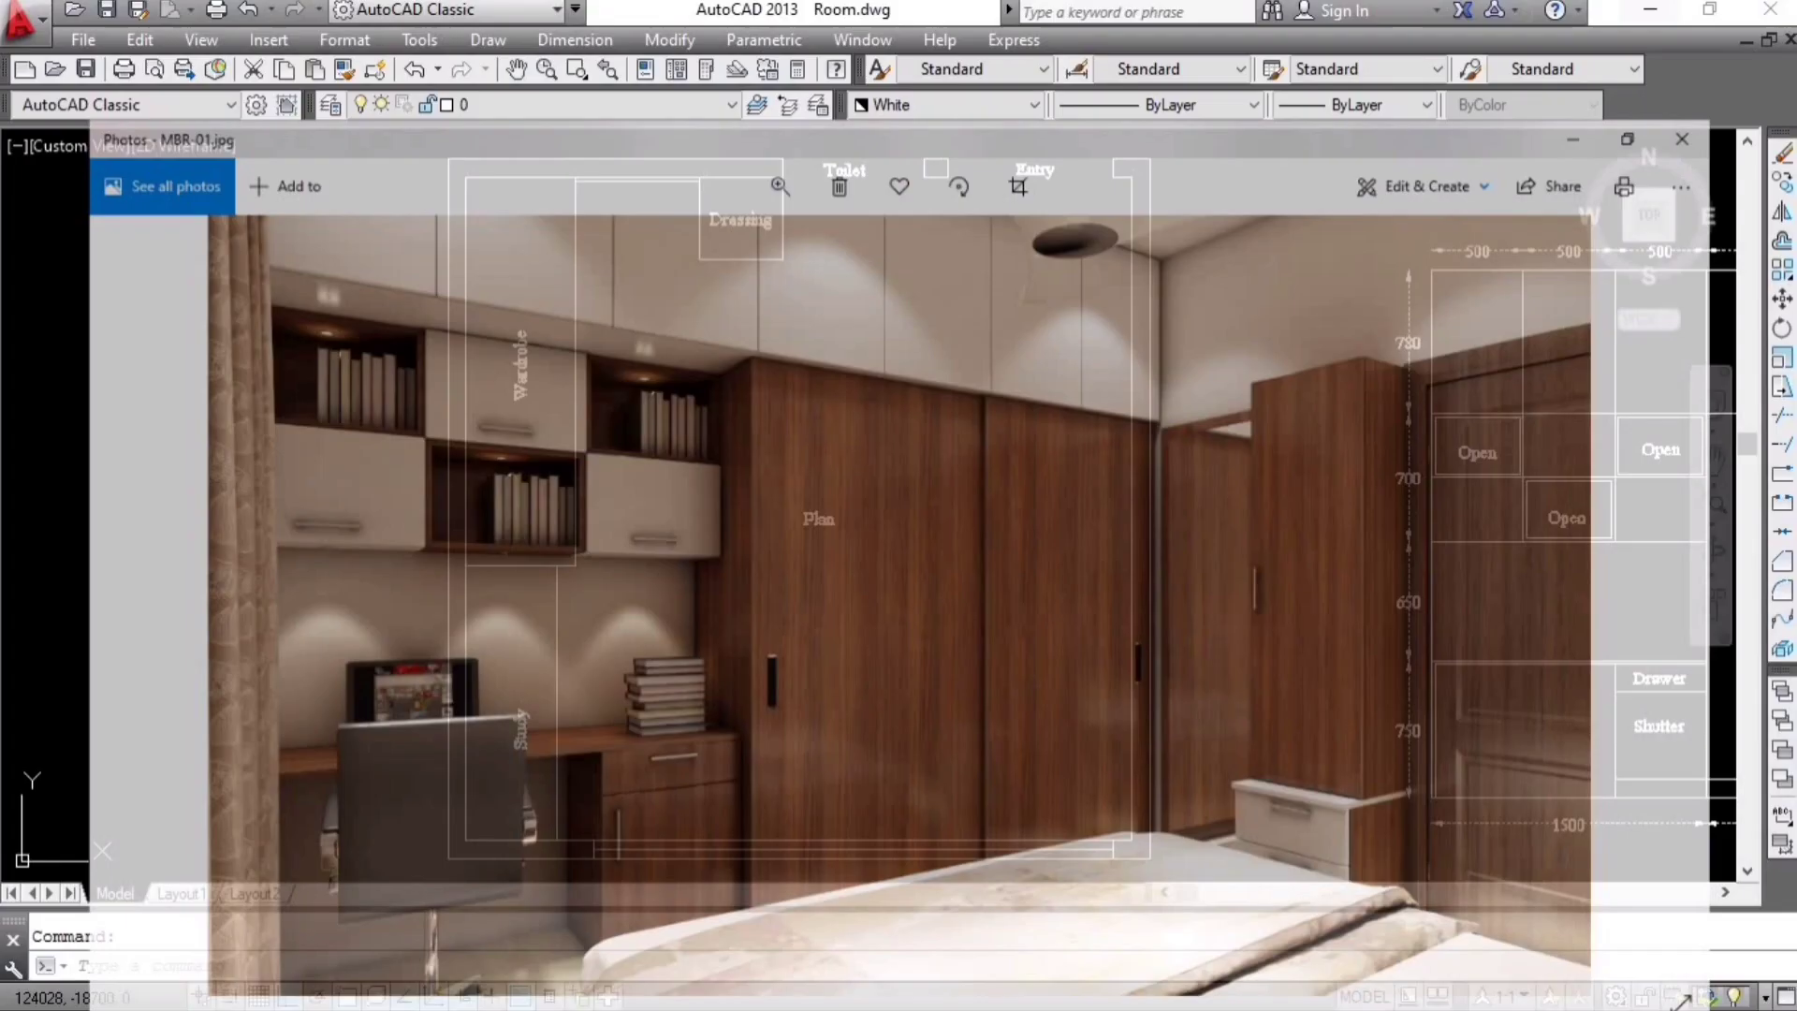
{"action": "middle_click_drag", "start_coordinate": [907, 699], "coordinate": [888, 674]}
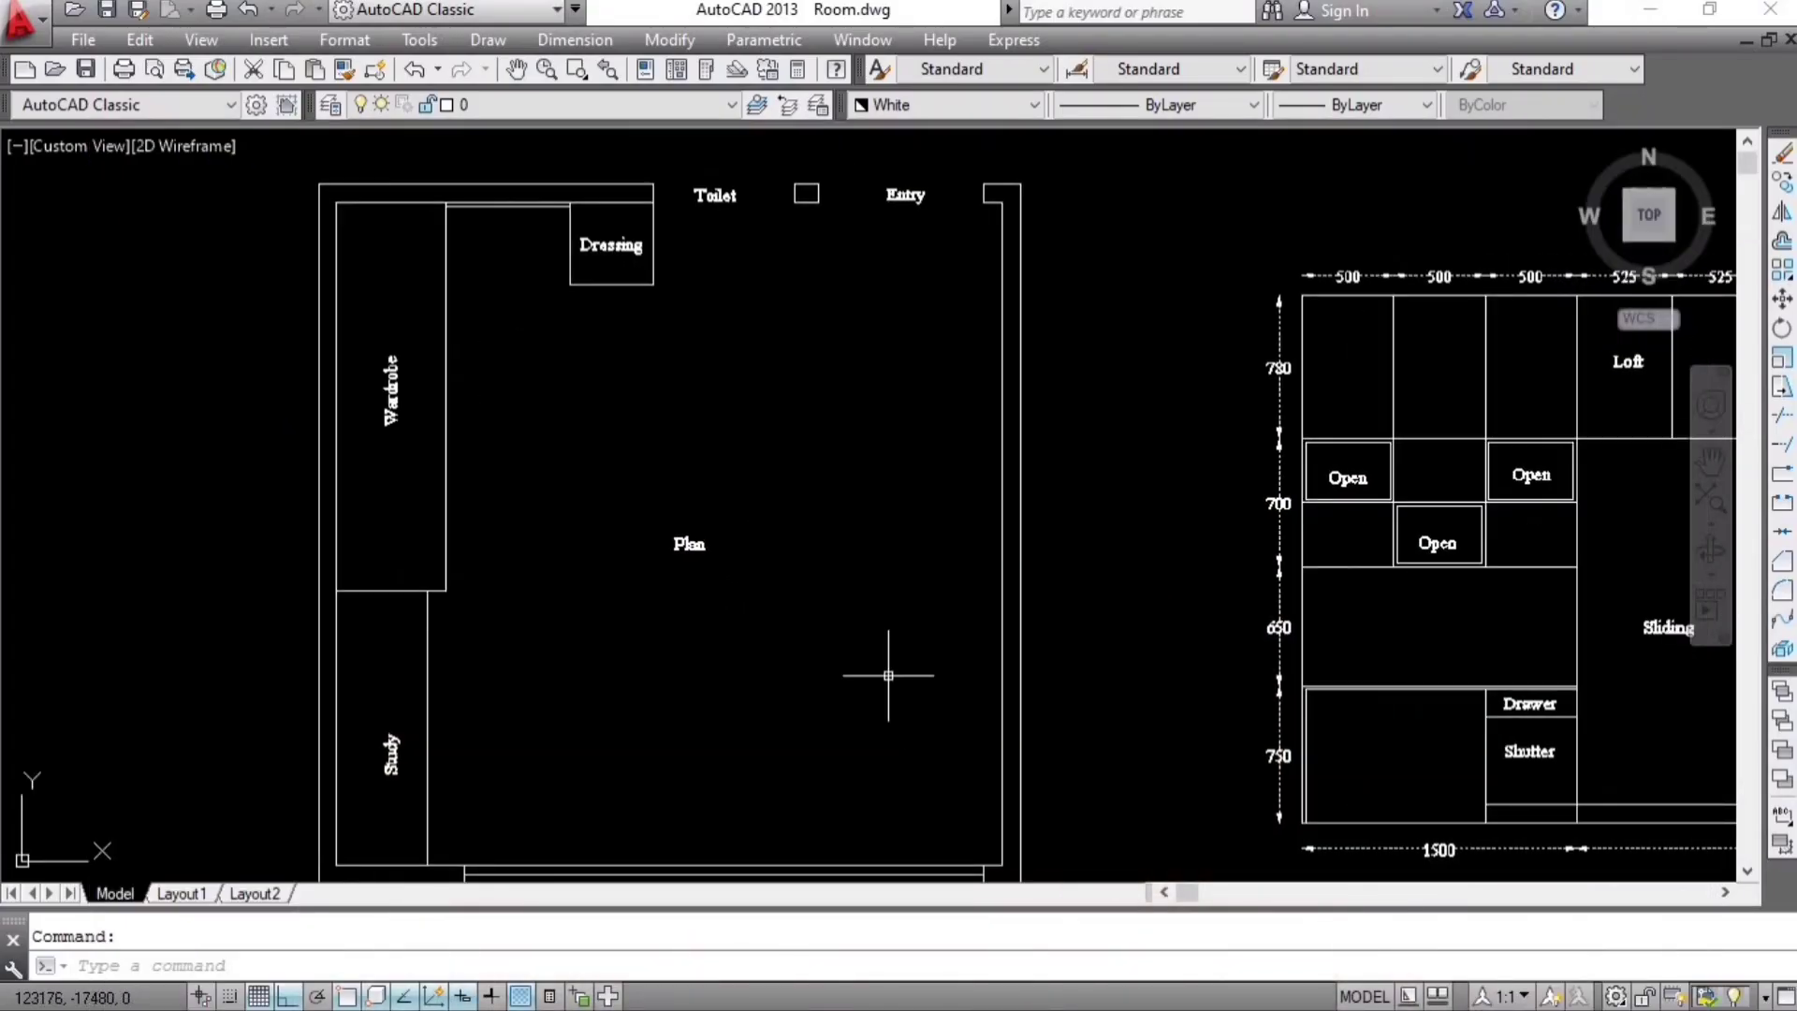
Step: Examine the study and sliding wardrobe elevation, including its open shelves, drawer, shutter and loft dimensions
{"action": "scroll", "coordinate": [888, 675], "scroll_direction": "down", "scroll_amount": 3}
{"action": "scroll", "coordinate": [987, 716], "scroll_direction": "up", "scroll_amount": 6}
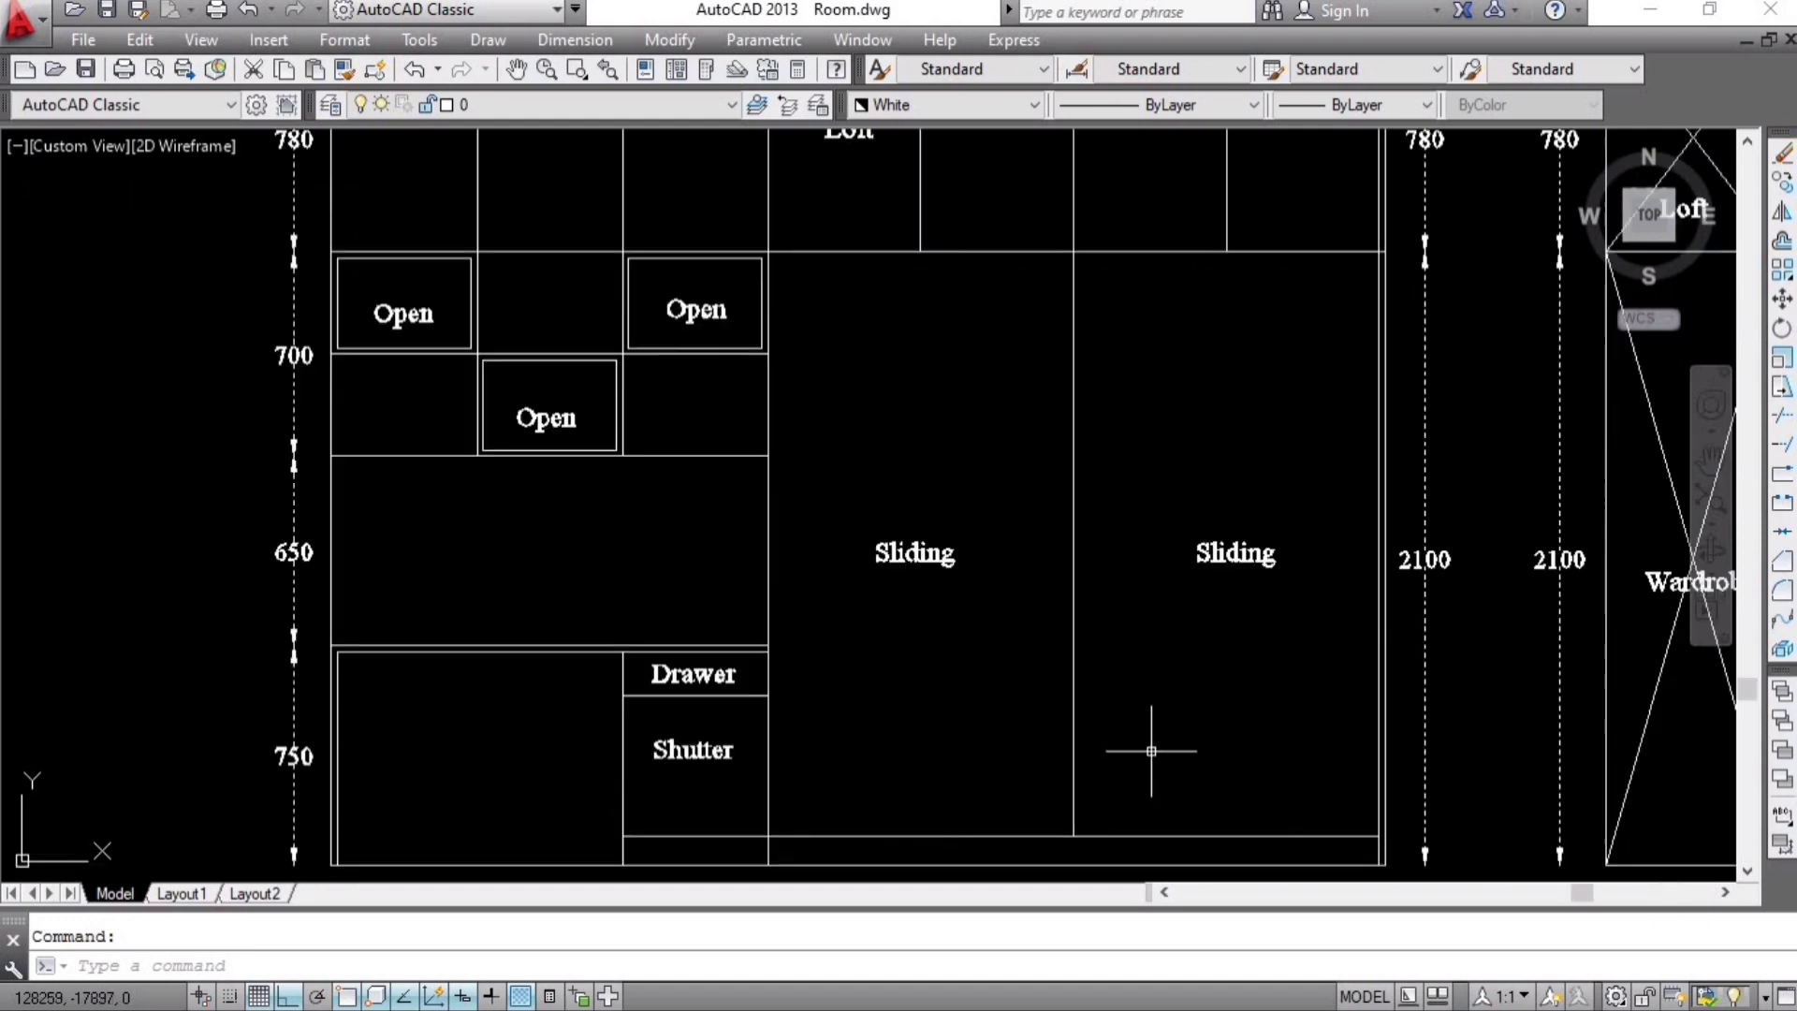
{"action": "scroll", "coordinate": [1151, 750], "scroll_direction": "down", "scroll_amount": 2}
{"action": "scroll", "coordinate": [1127, 786], "scroll_direction": "up", "scroll_amount": 2}
{"action": "scroll", "coordinate": [1050, 822], "scroll_direction": "down", "scroll_amount": 2}
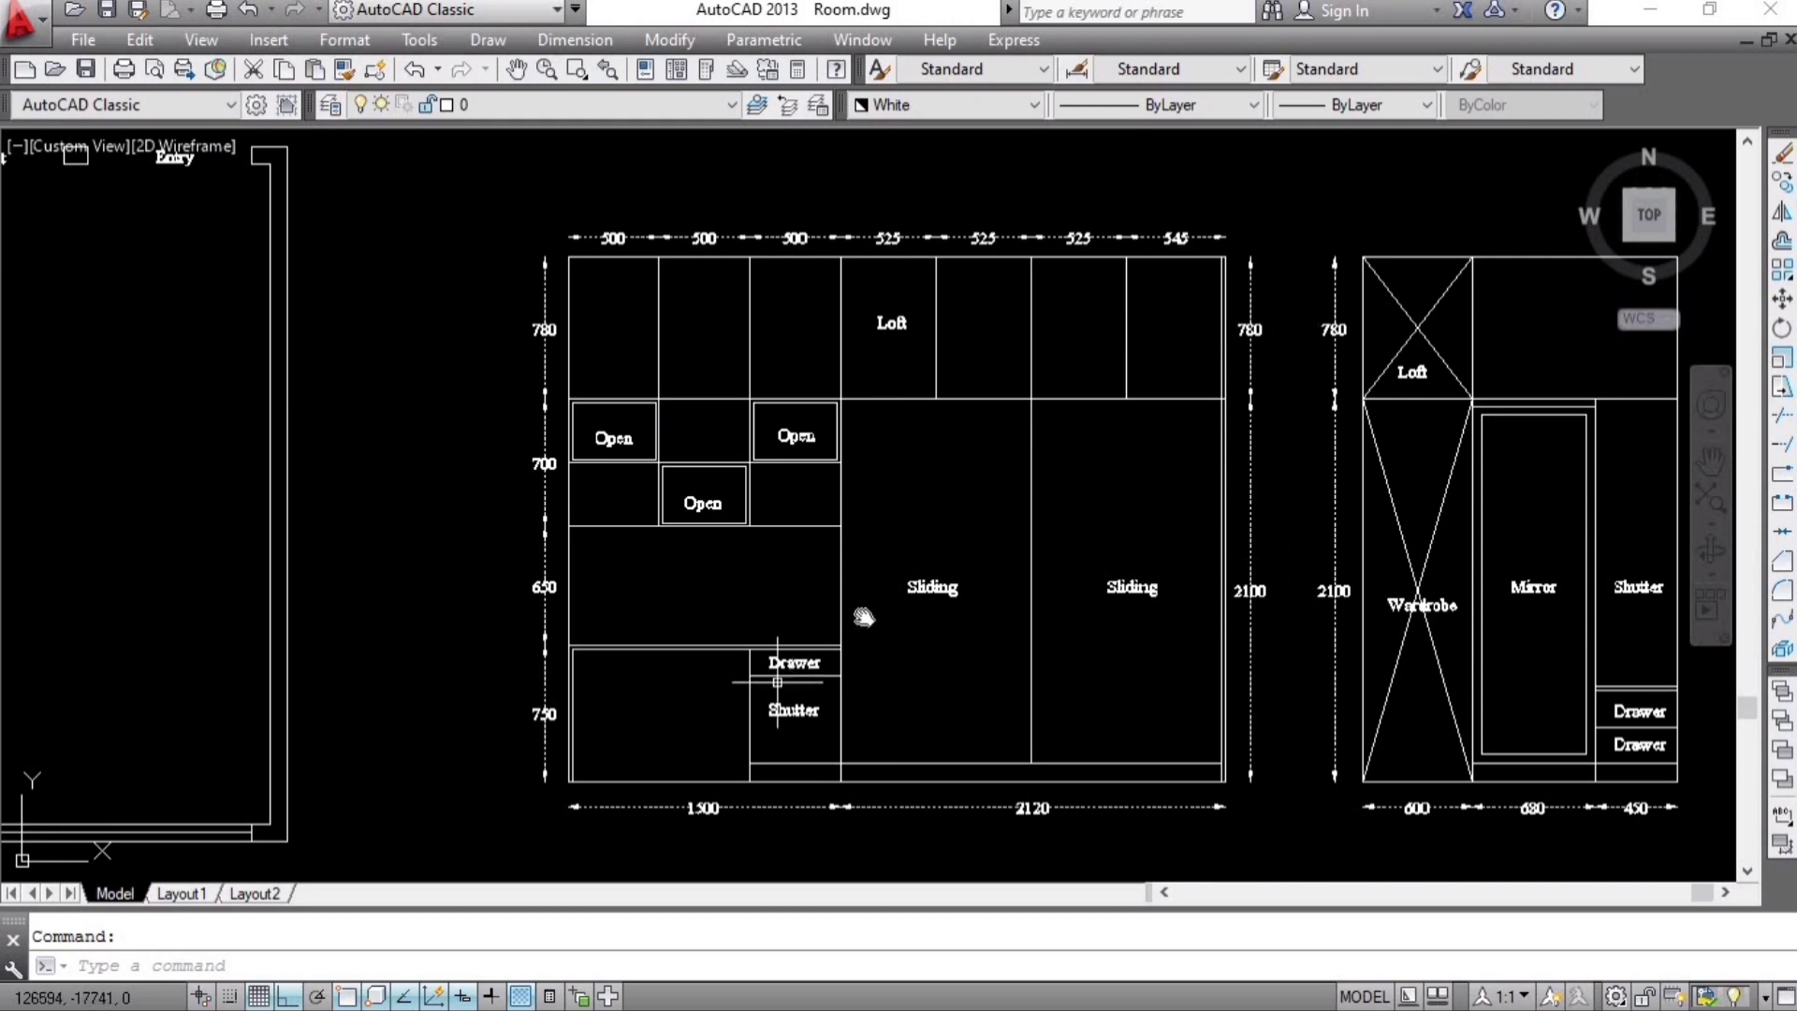
{"action": "middle_click_drag", "start_coordinate": [655, 728], "coordinate": [744, 661]}
{"action": "scroll", "coordinate": [744, 661], "scroll_direction": "up", "scroll_amount": 2}
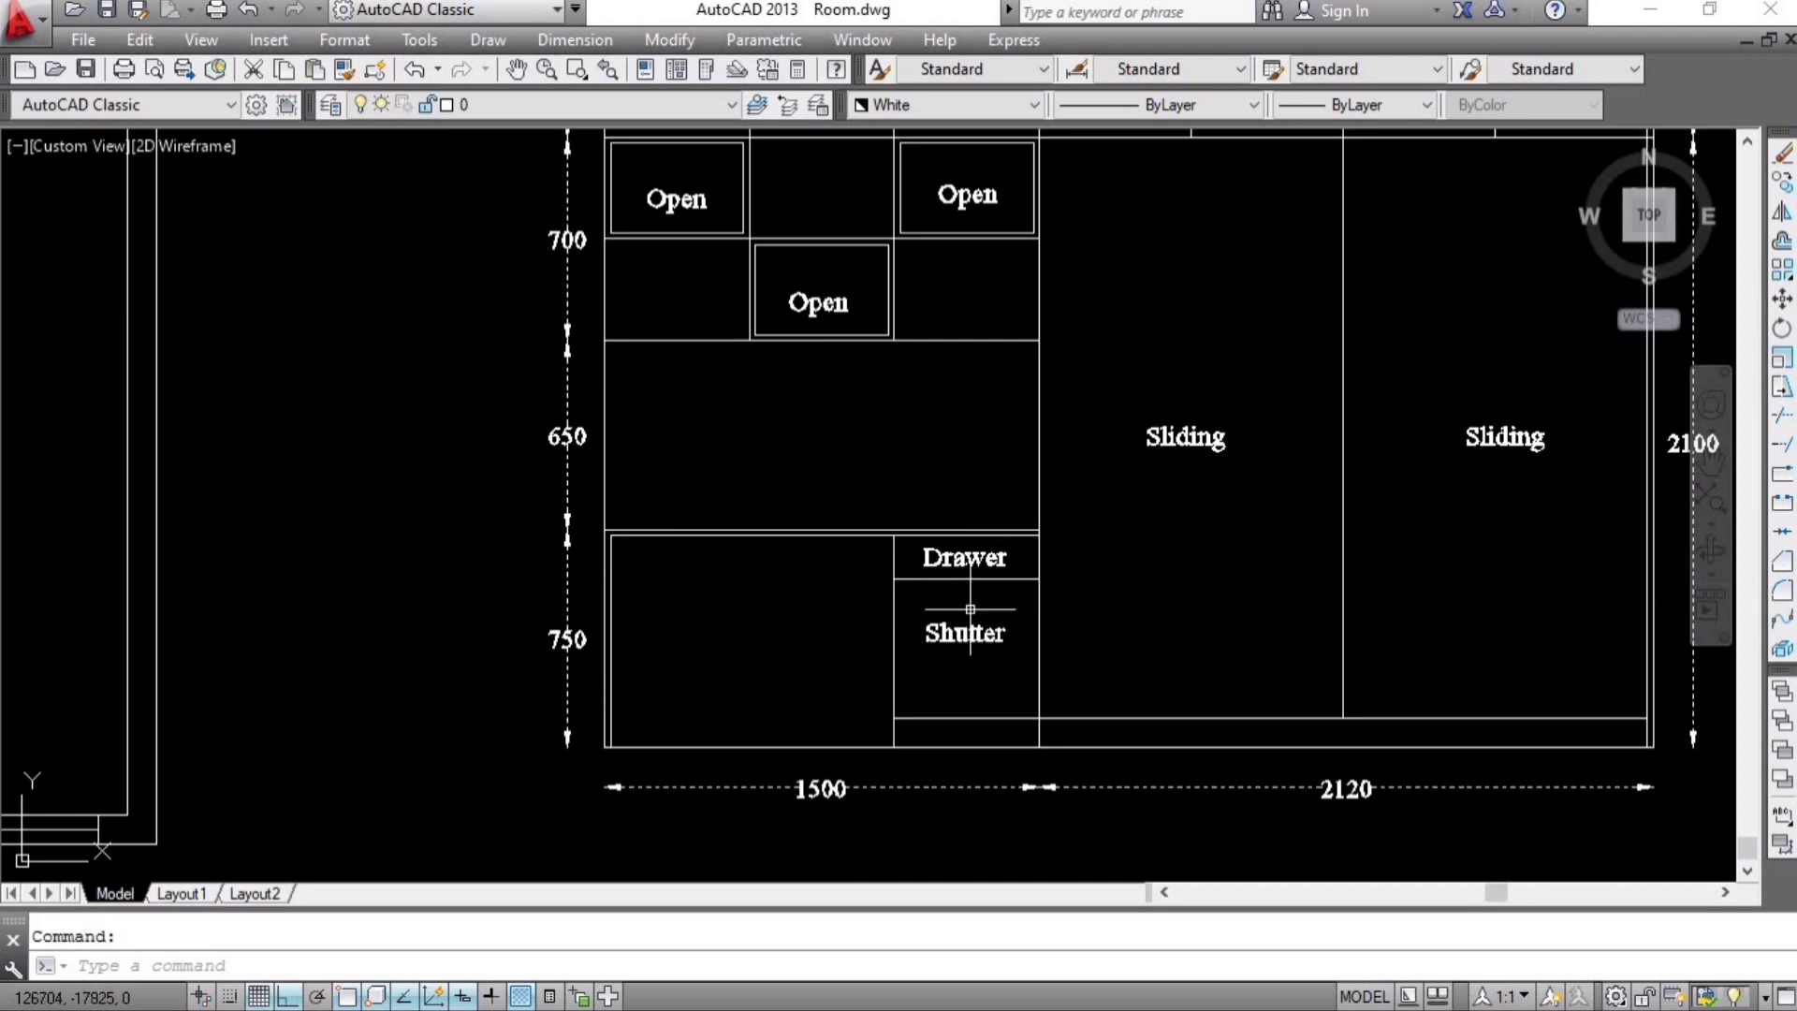
{"action": "middle_click_drag", "start_coordinate": [935, 487], "coordinate": [968, 626]}
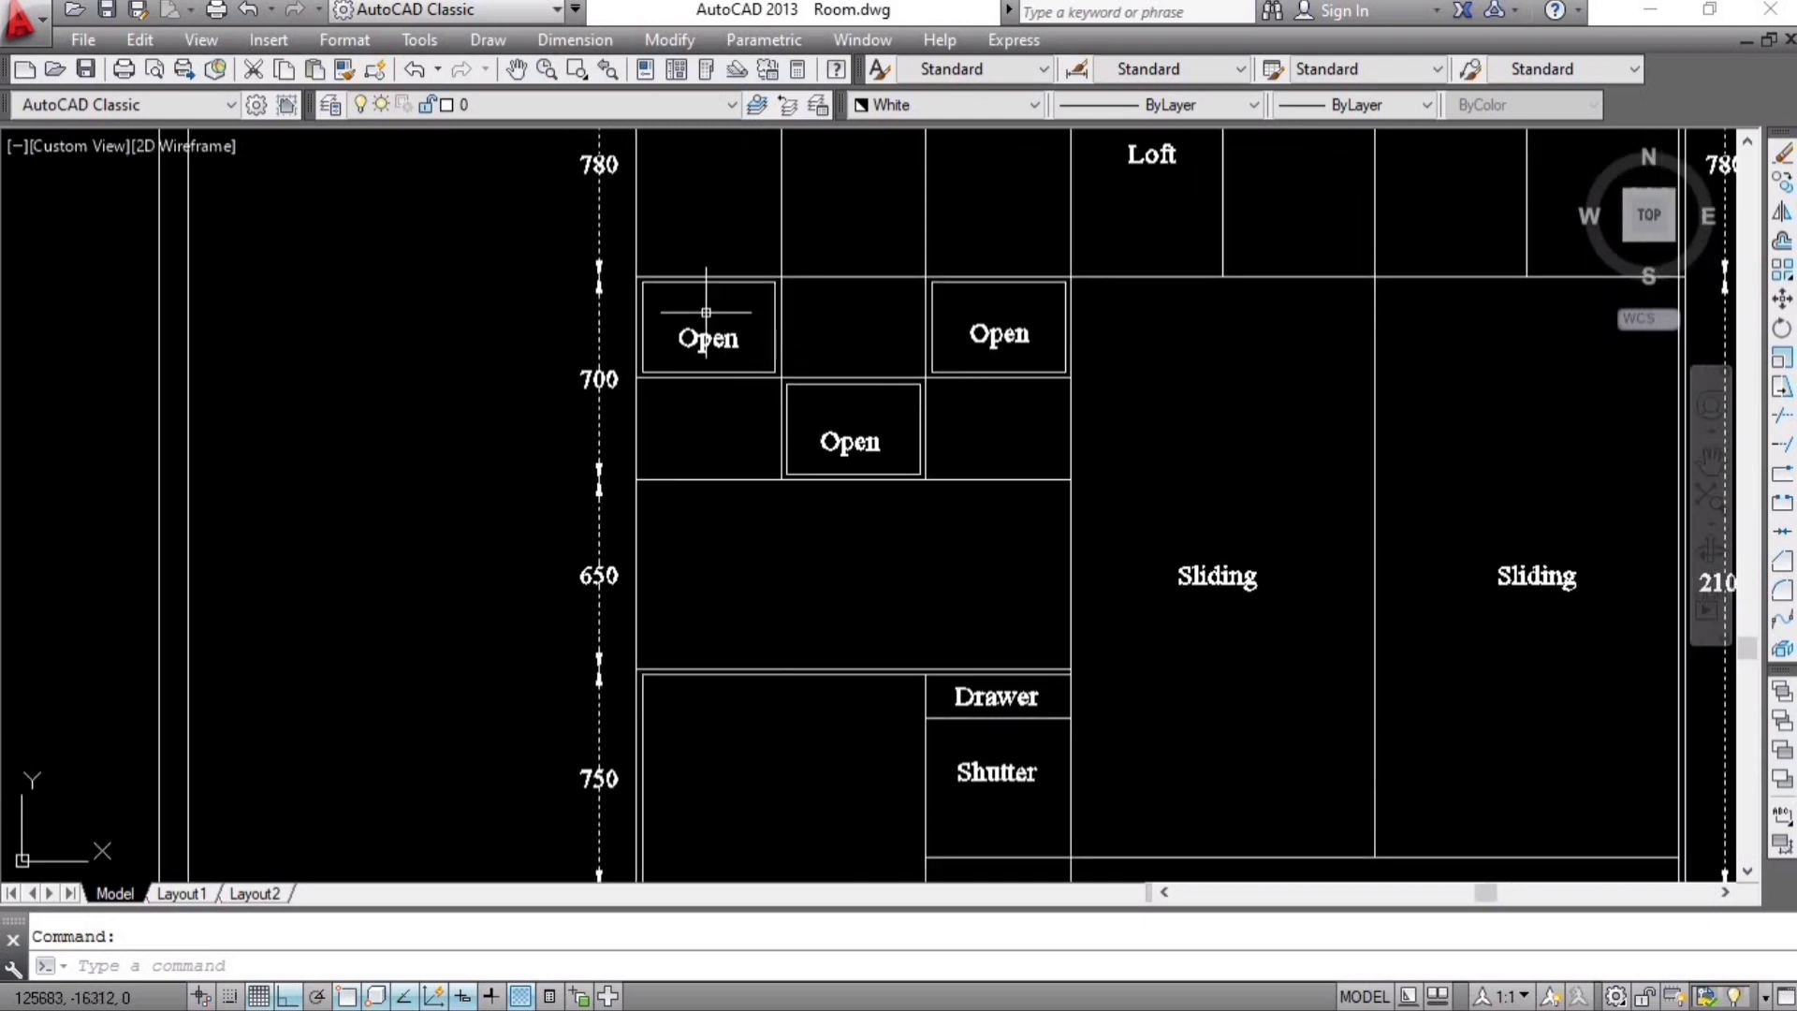
{"action": "scroll", "coordinate": [1037, 342], "scroll_direction": "down", "scroll_amount": 5}
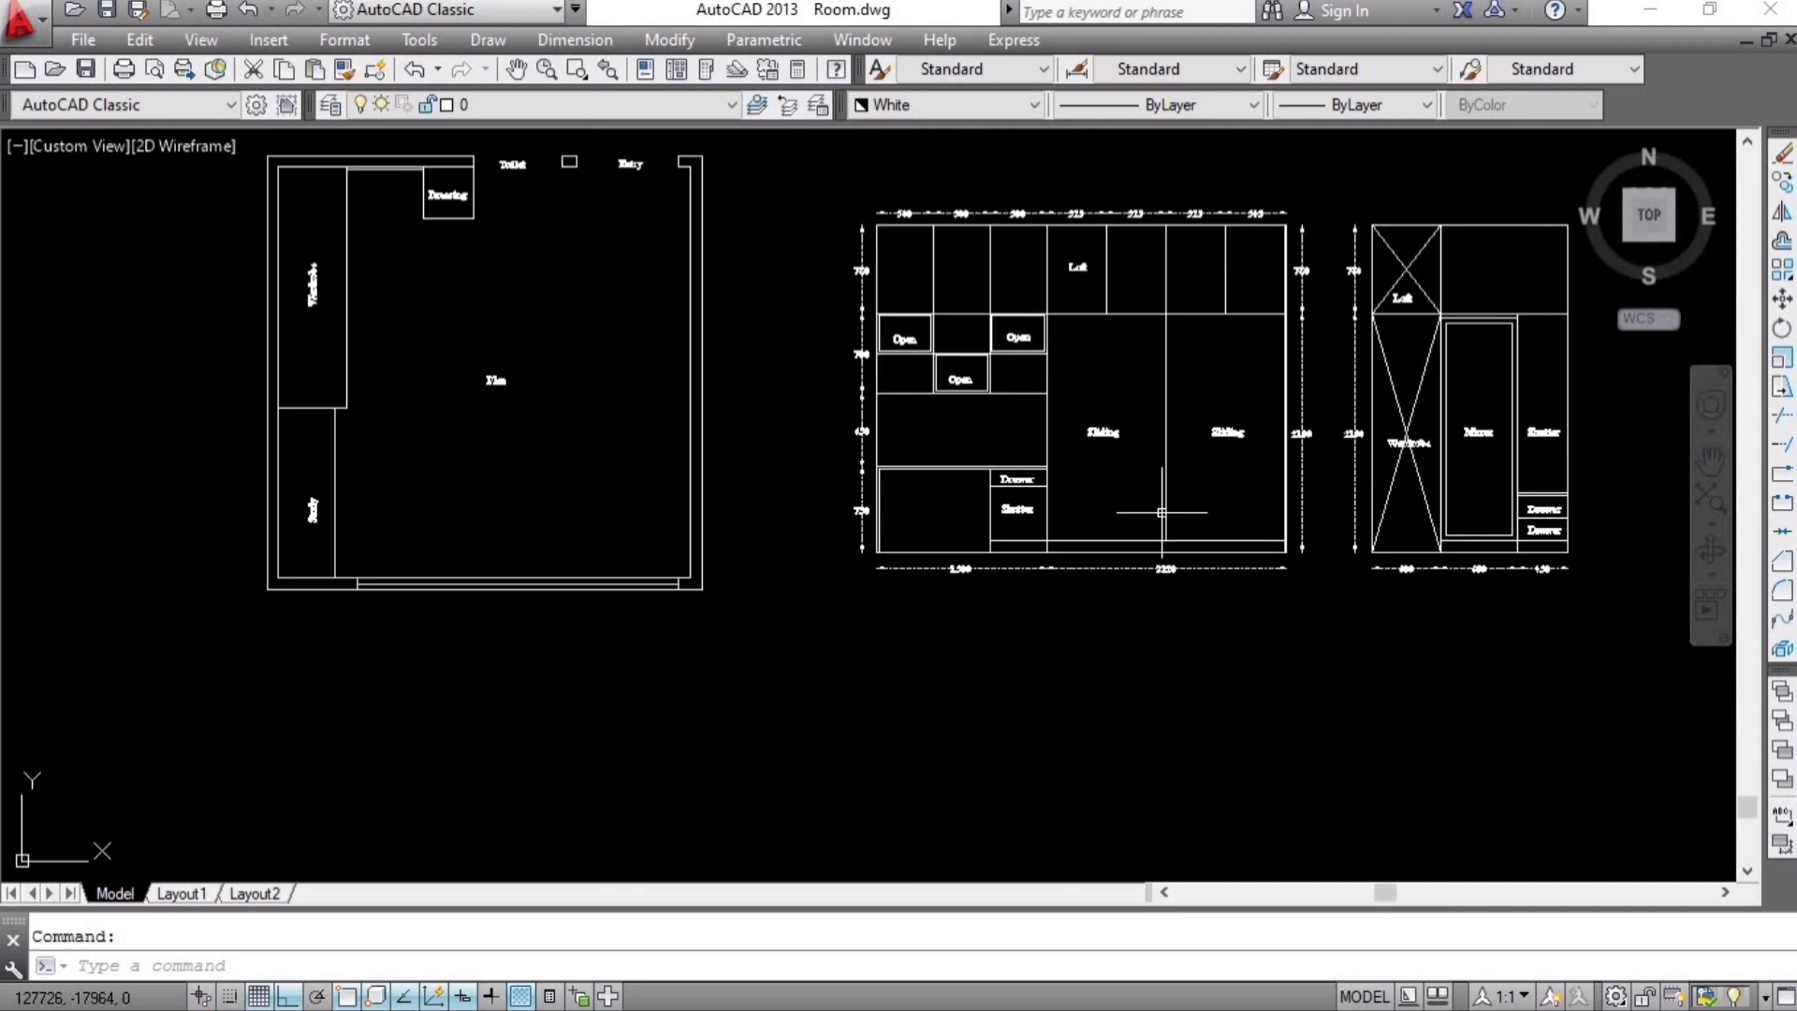
Step: Examine the dressing-side elevation with the wardrobe section, mirror, shutter and drawers alongside the other drawings
{"action": "scroll", "coordinate": [773, 381], "scroll_direction": "up", "scroll_amount": 2}
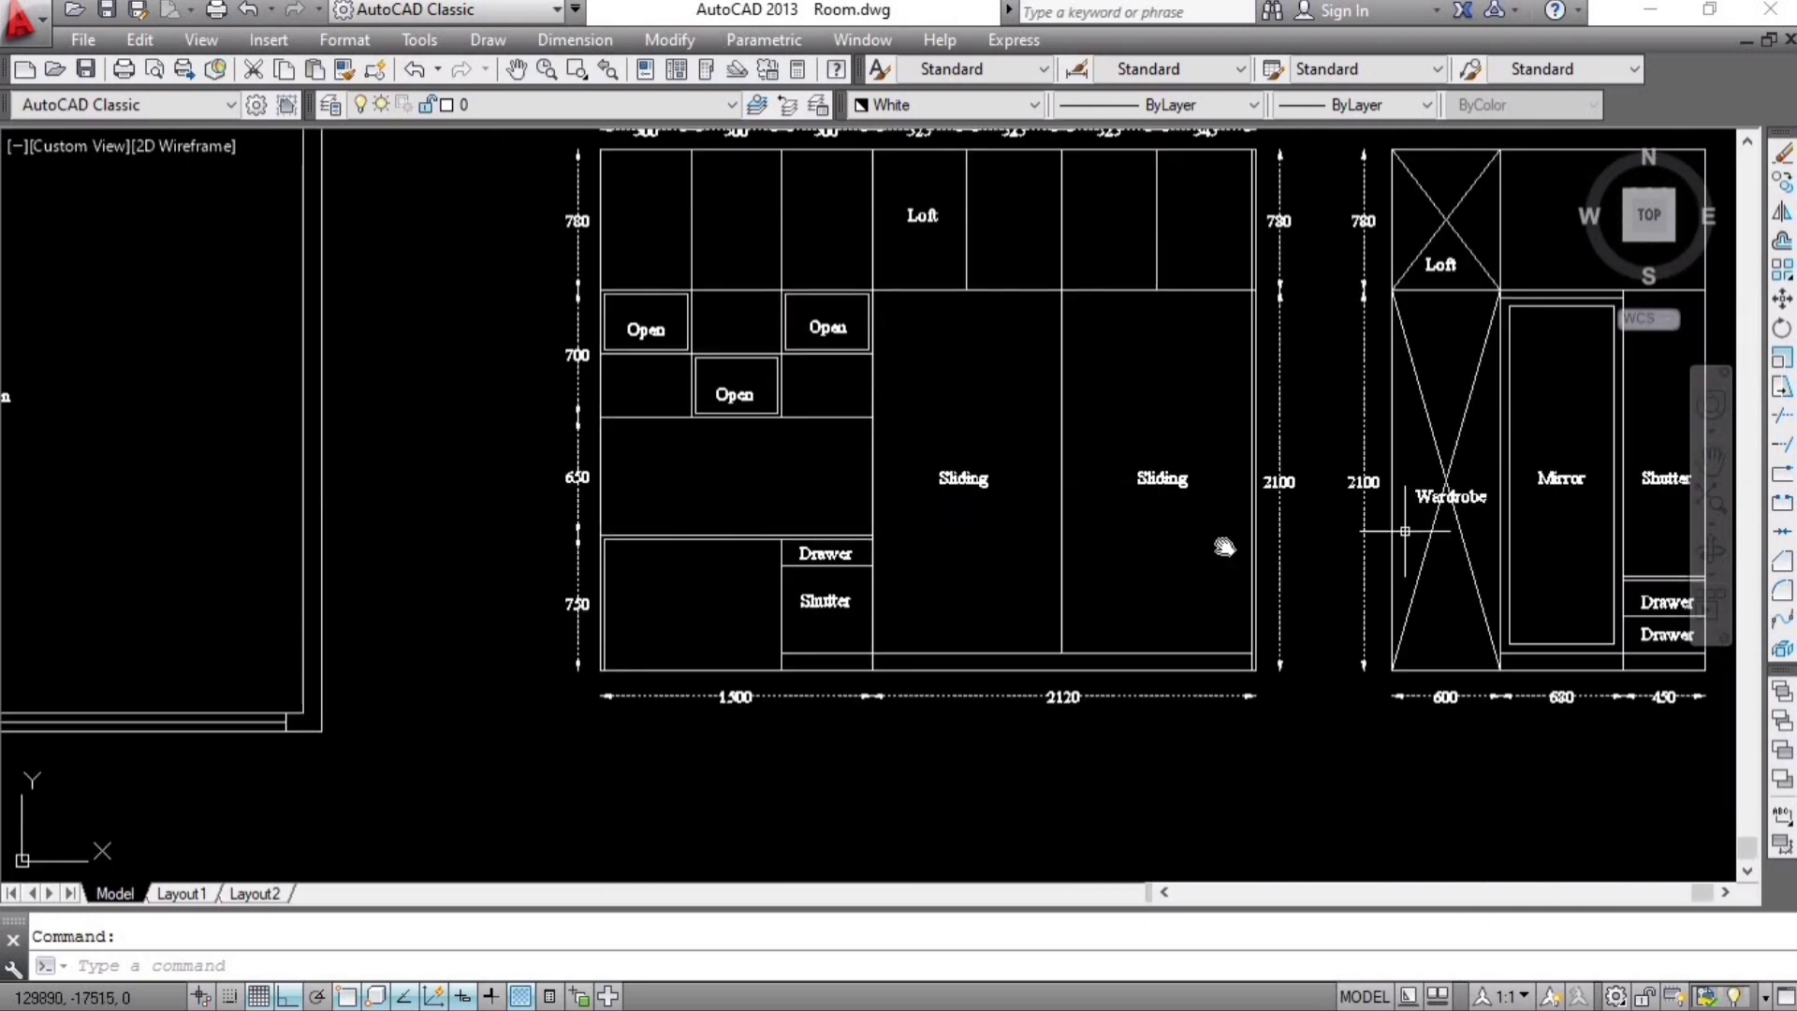
{"action": "middle_click_drag", "start_coordinate": [1399, 531], "coordinate": [1183, 538]}
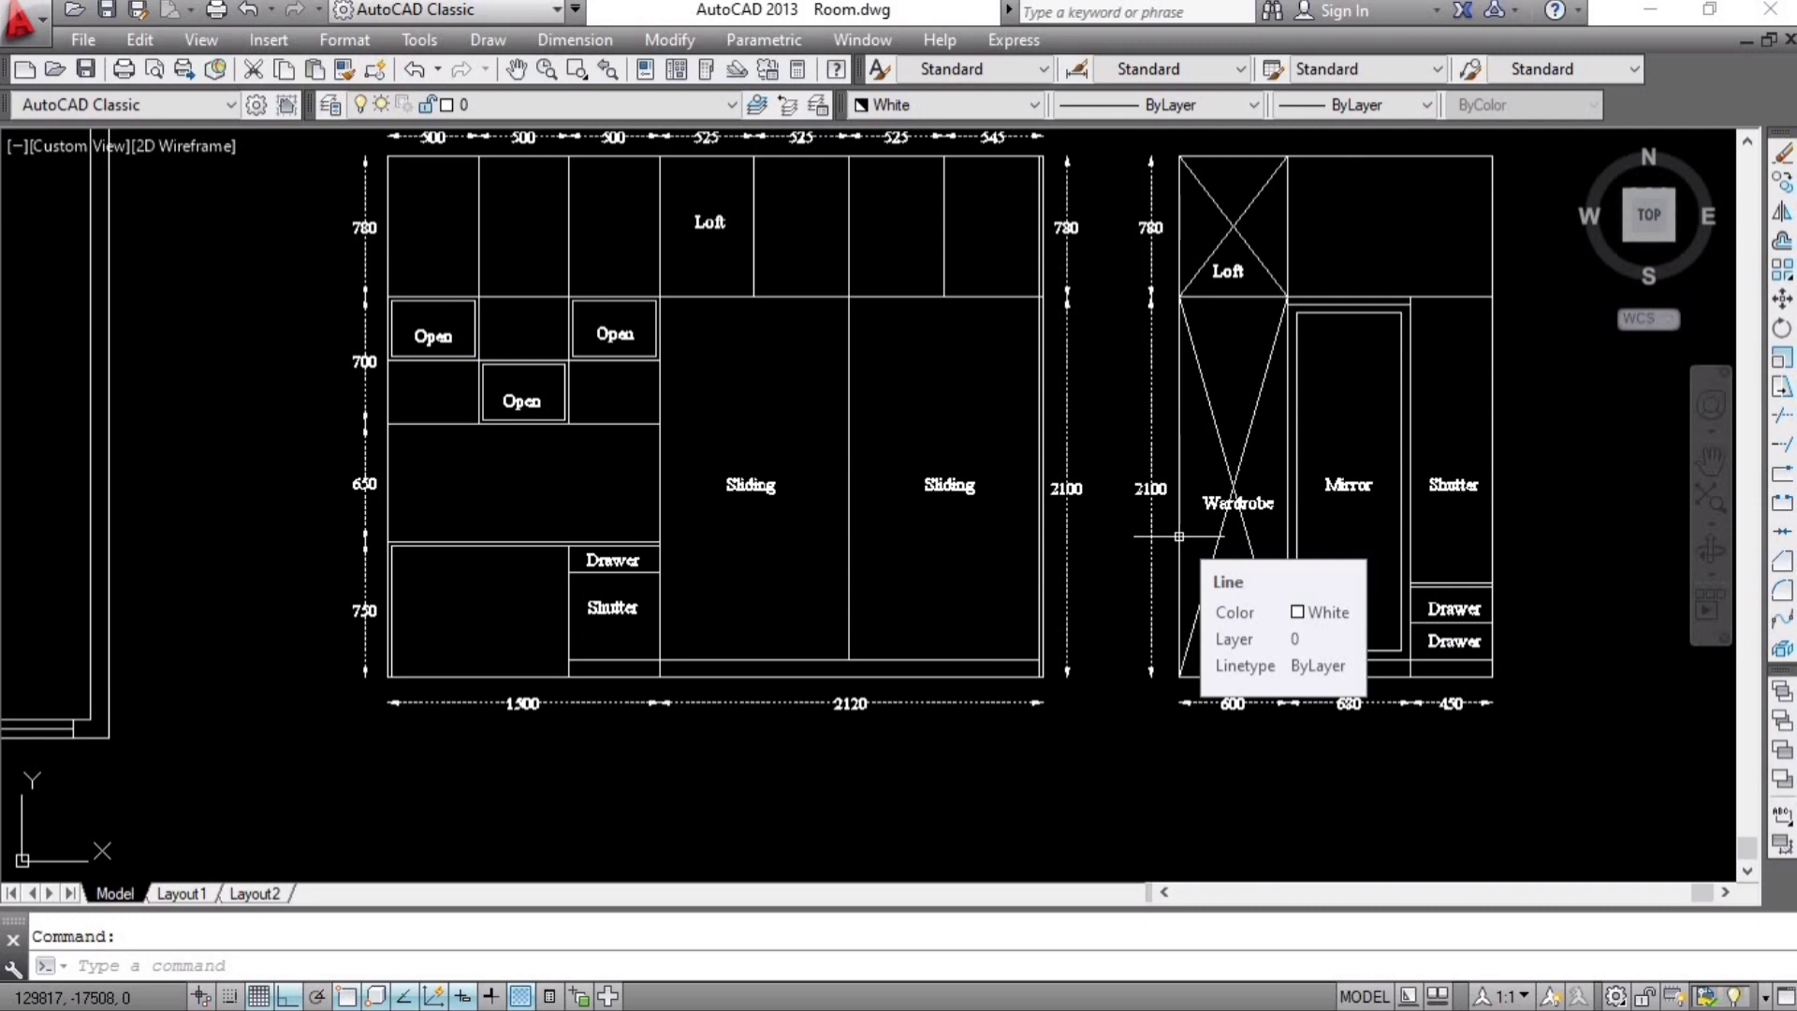
{"action": "scroll", "coordinate": [1179, 536], "scroll_direction": "down", "scroll_amount": 2}
{"action": "scroll", "coordinate": [1205, 506], "scroll_direction": "up", "scroll_amount": 2}
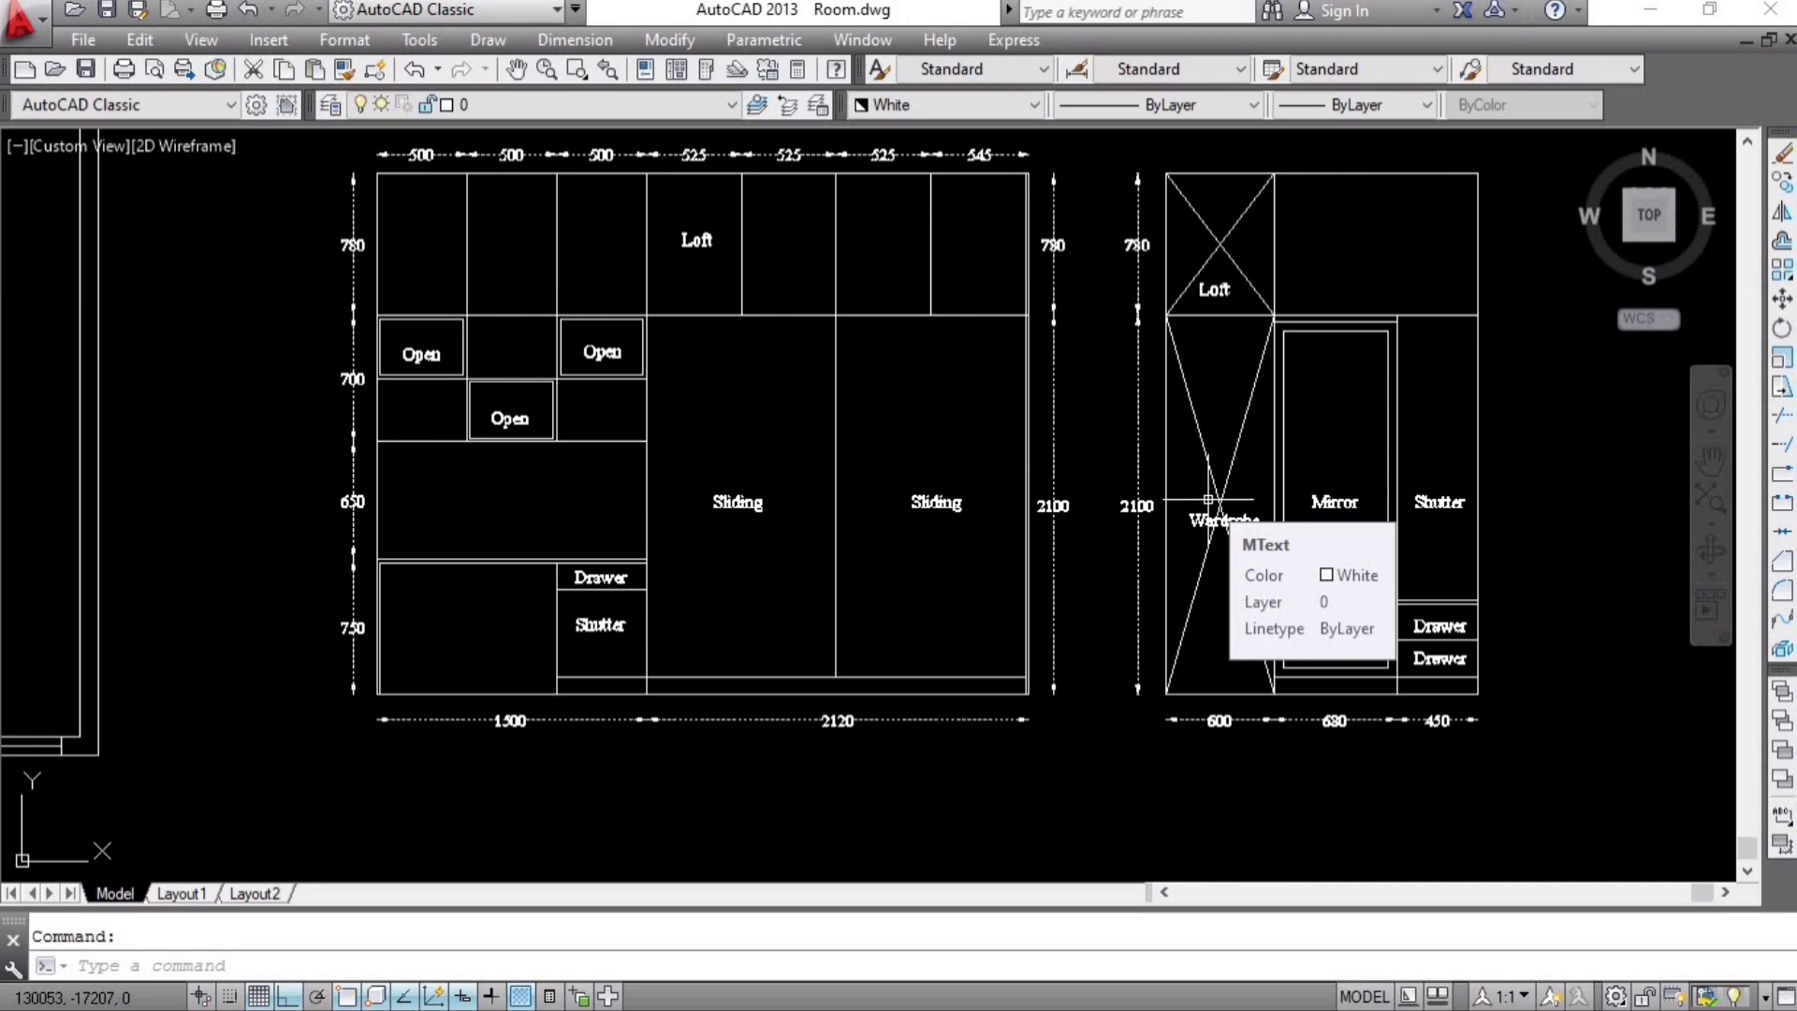
{"action": "scroll", "coordinate": [1207, 499], "scroll_direction": "down", "scroll_amount": 2}
{"action": "scroll", "coordinate": [1334, 523], "scroll_direction": "up", "scroll_amount": 2}
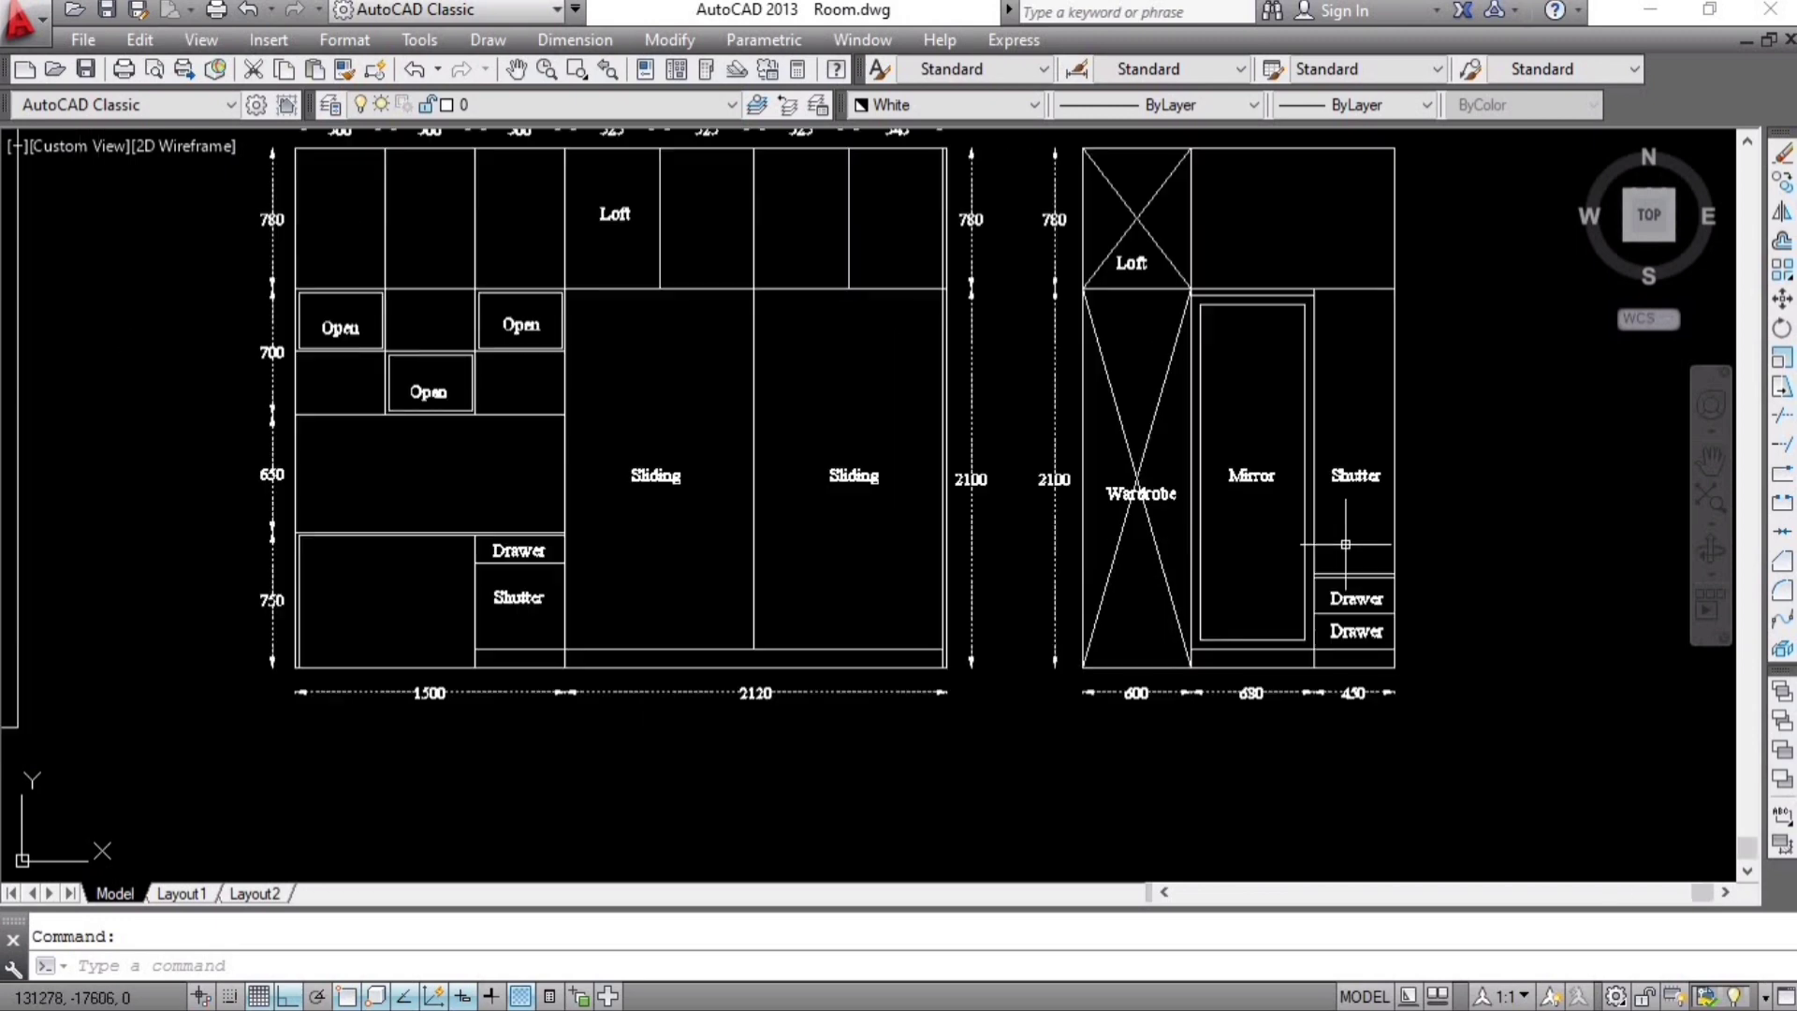
{"action": "scroll", "coordinate": [1333, 523], "scroll_direction": "up", "scroll_amount": 2}
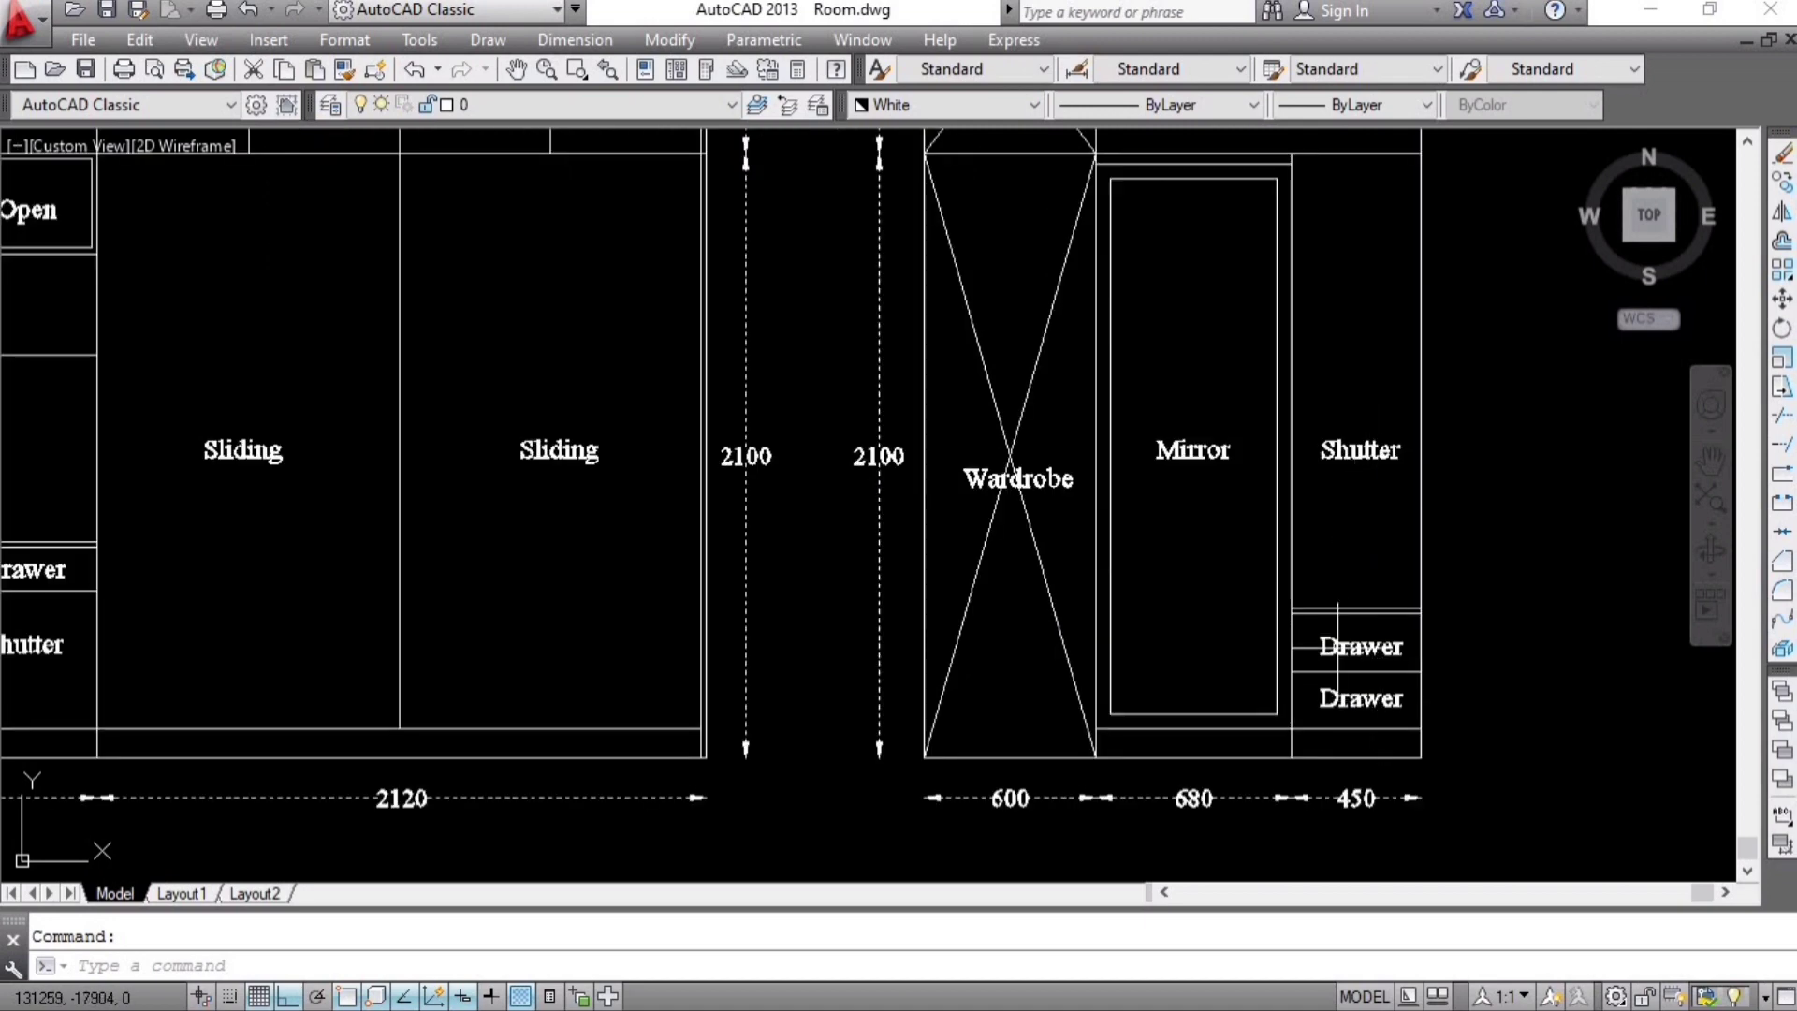
{"action": "scroll", "coordinate": [1200, 498], "scroll_direction": "down", "scroll_amount": 2}
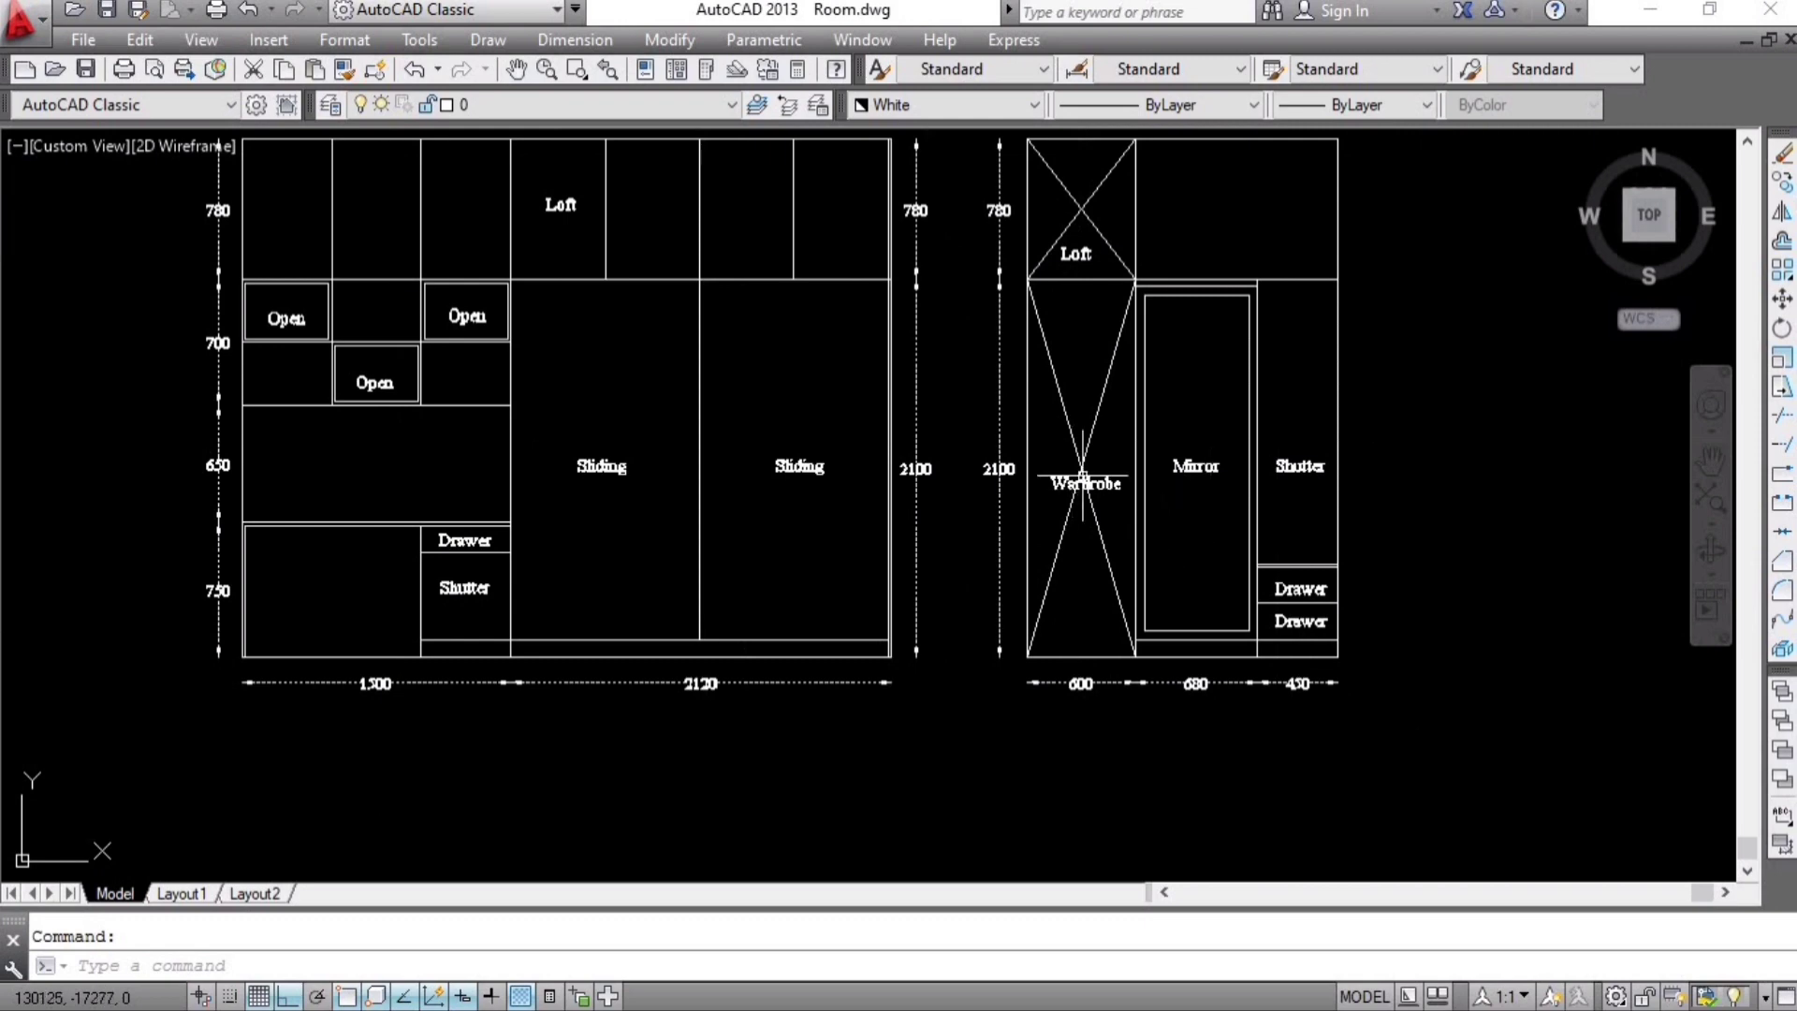
{"action": "scroll", "coordinate": [1102, 534], "scroll_direction": "down", "scroll_amount": 2}
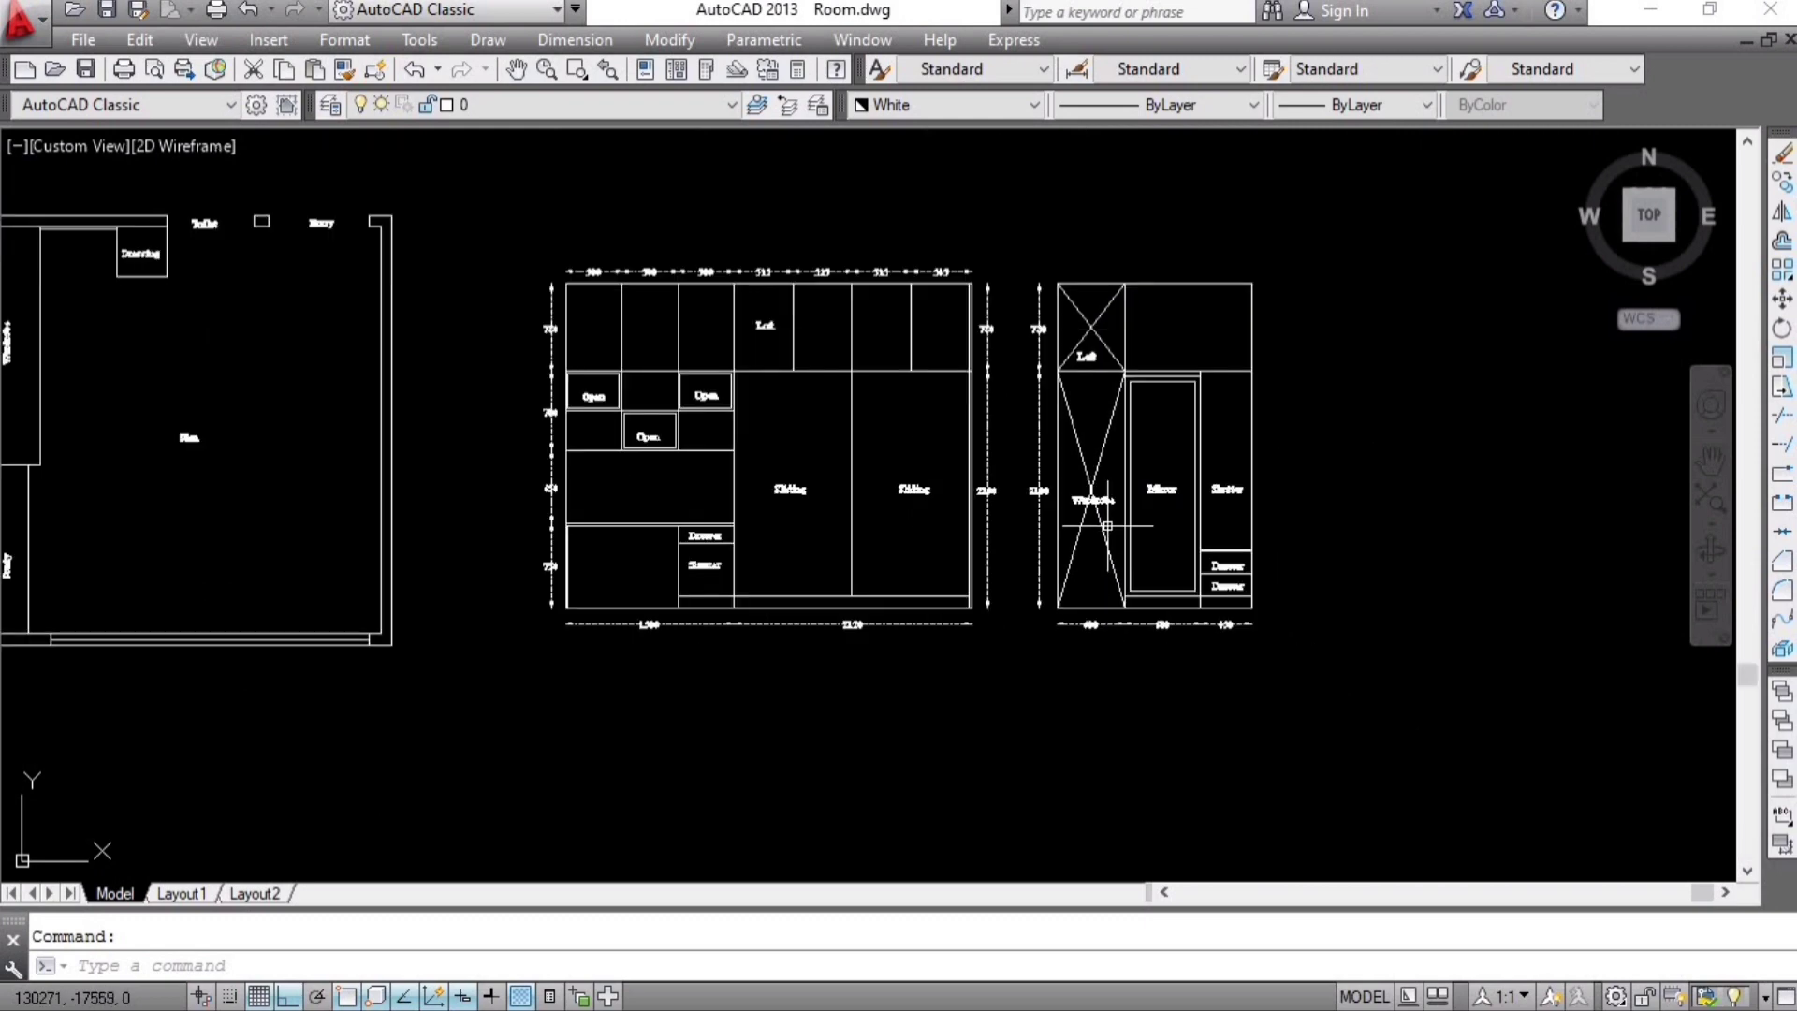
{"action": "scroll", "coordinate": [1107, 526], "scroll_direction": "down", "scroll_amount": 3}
{"action": "scroll", "coordinate": [742, 501], "scroll_direction": "up", "scroll_amount": 4}
Step: Minimize the AutoCAD drawing and switch to the empty 3ds Max scene
{"action": "left_click", "coordinate": [1651, 11]}
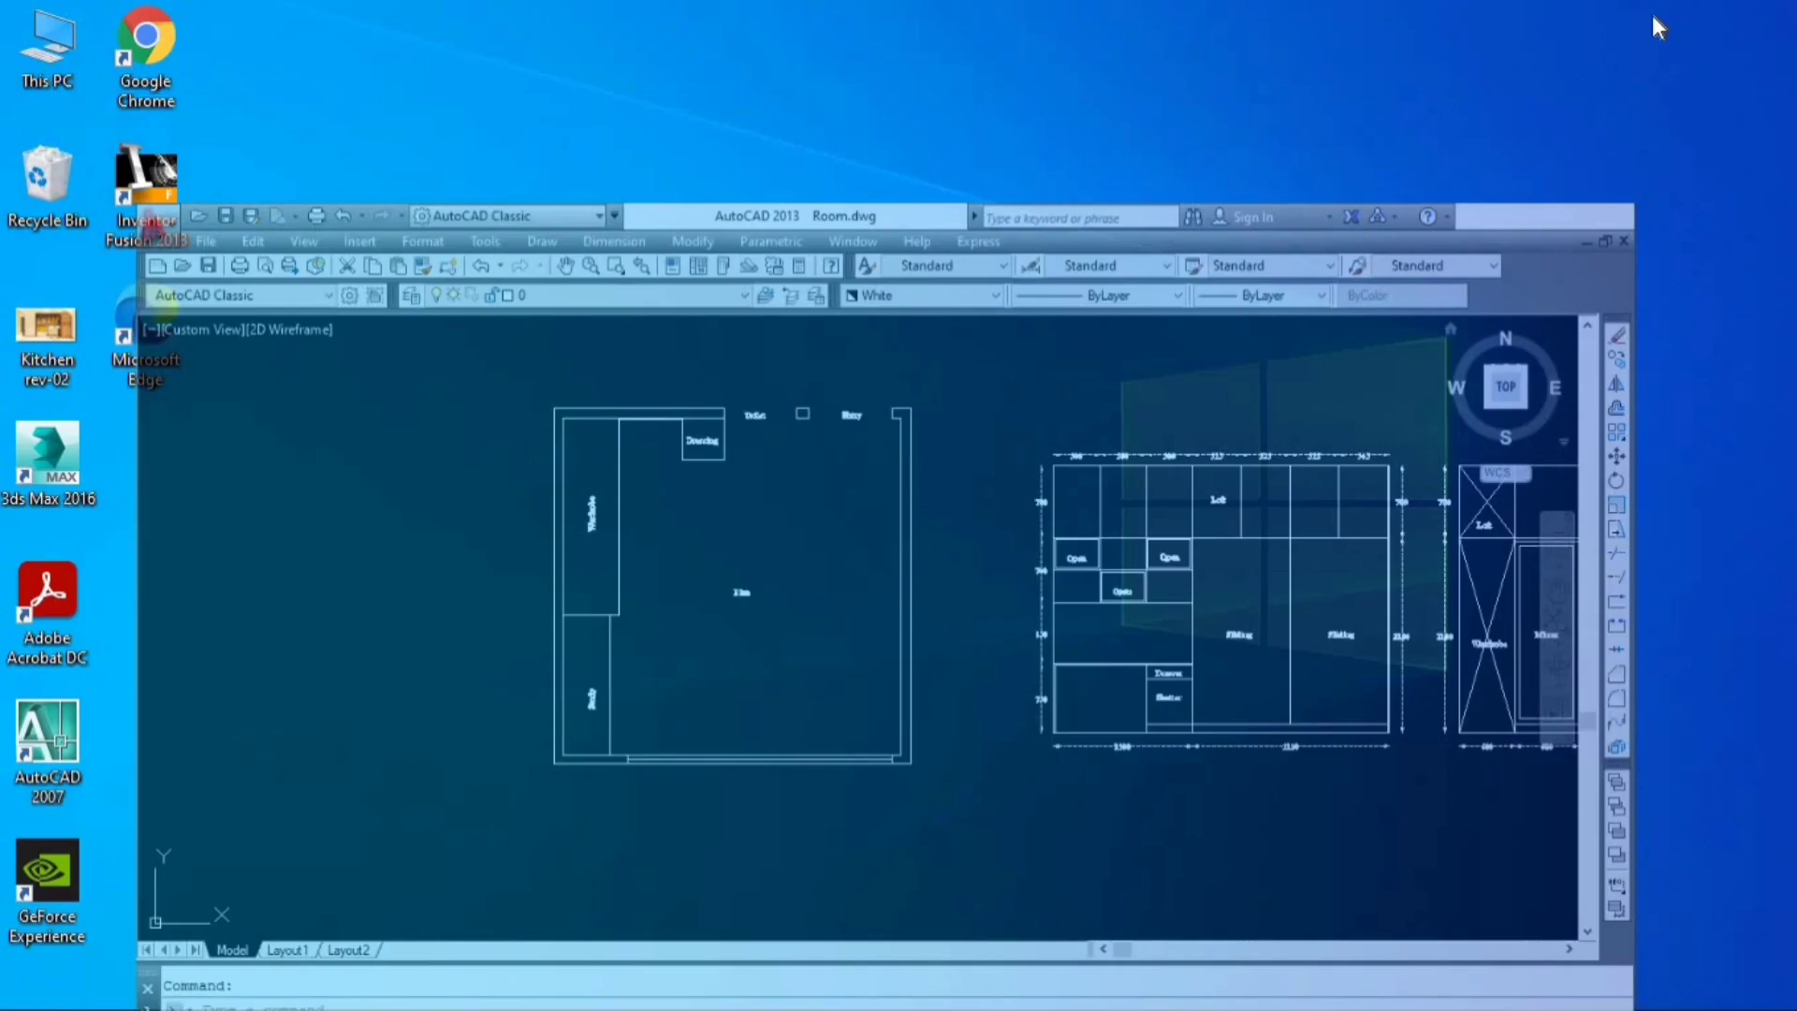
{"action": "mouse_move", "coordinate": [742, 1009]}
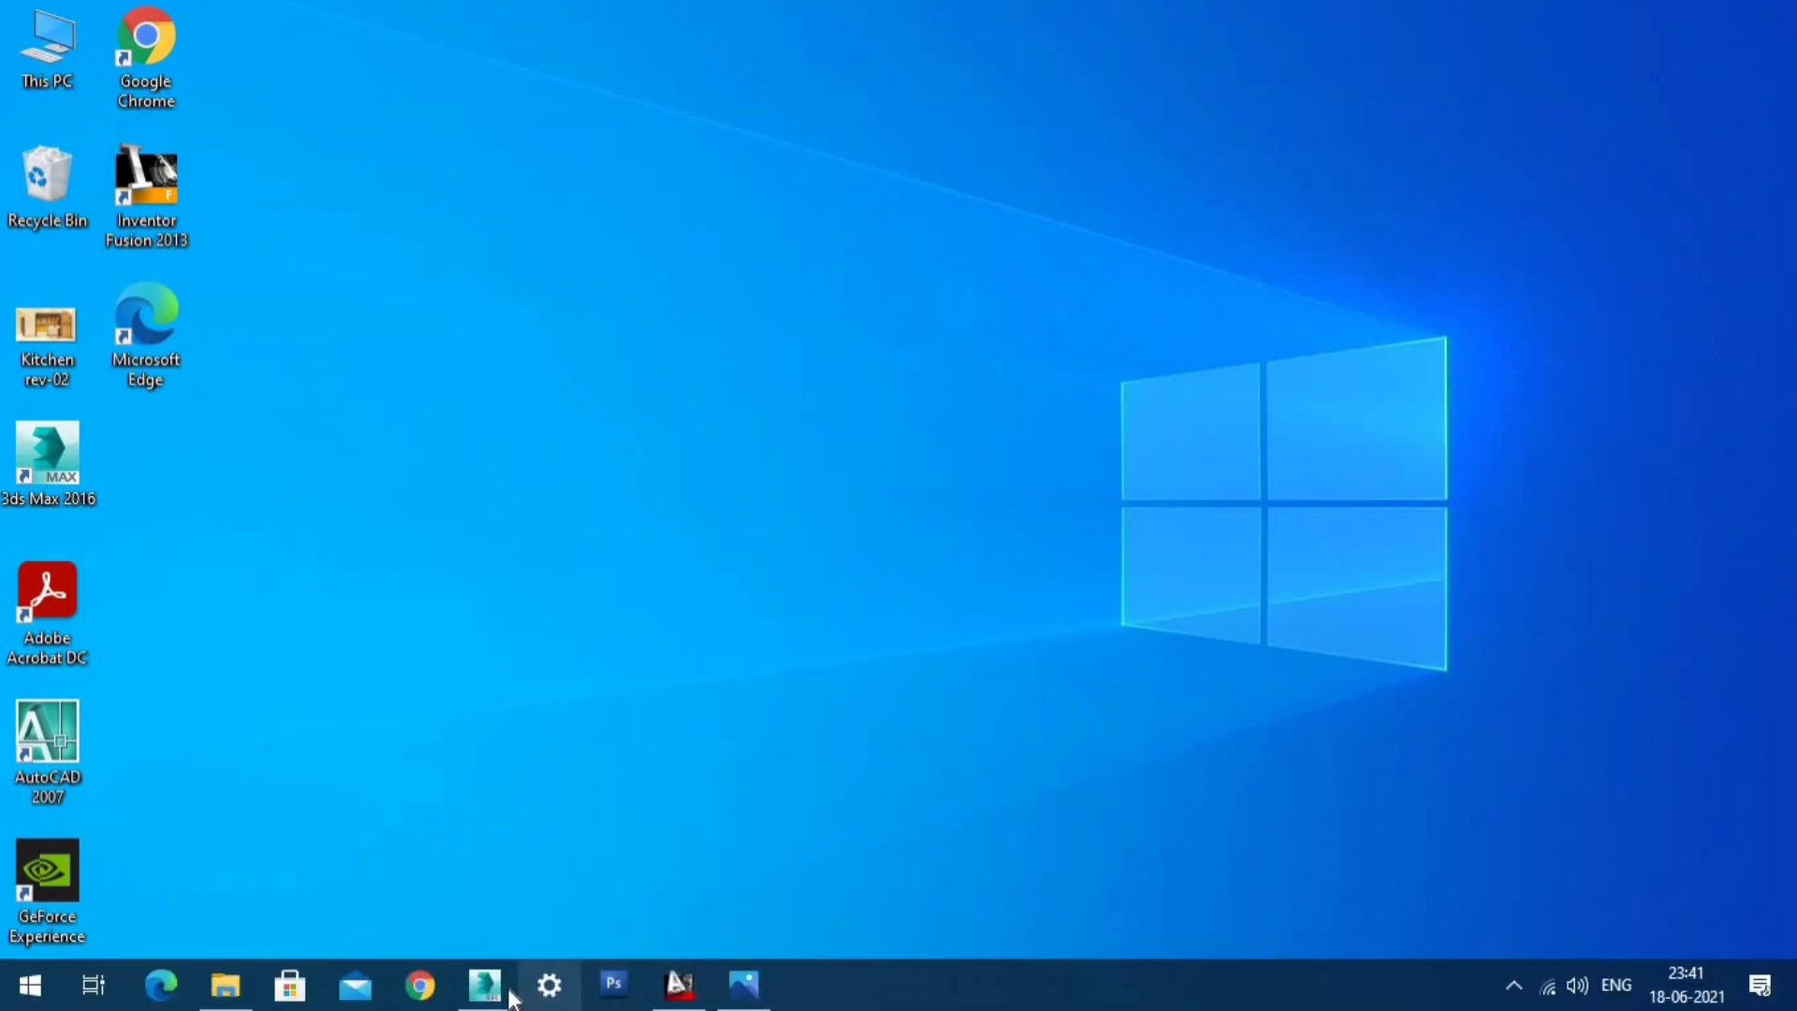
{"action": "left_click", "coordinate": [496, 987]}
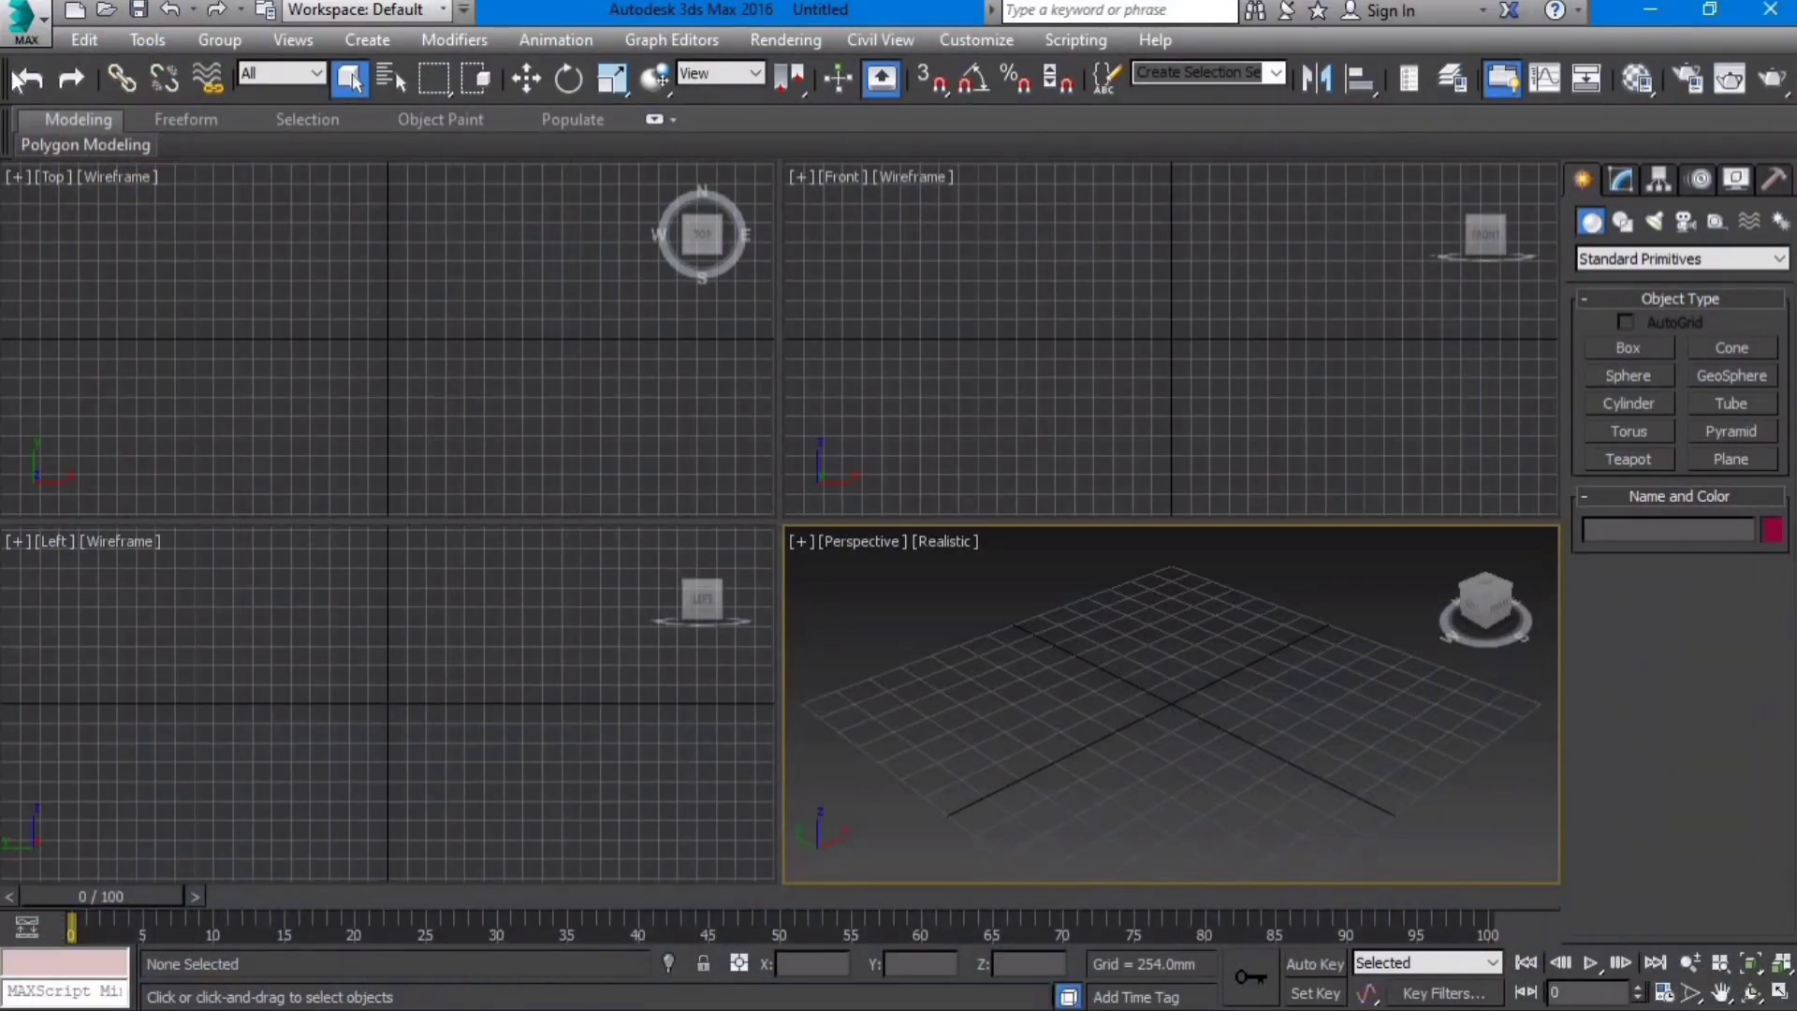
Step: Import Room.dwg from the Youtube\Bedroom making folder on drive G, with millimeters as the incoming file units
{"action": "left_click", "coordinate": [32, 30]}
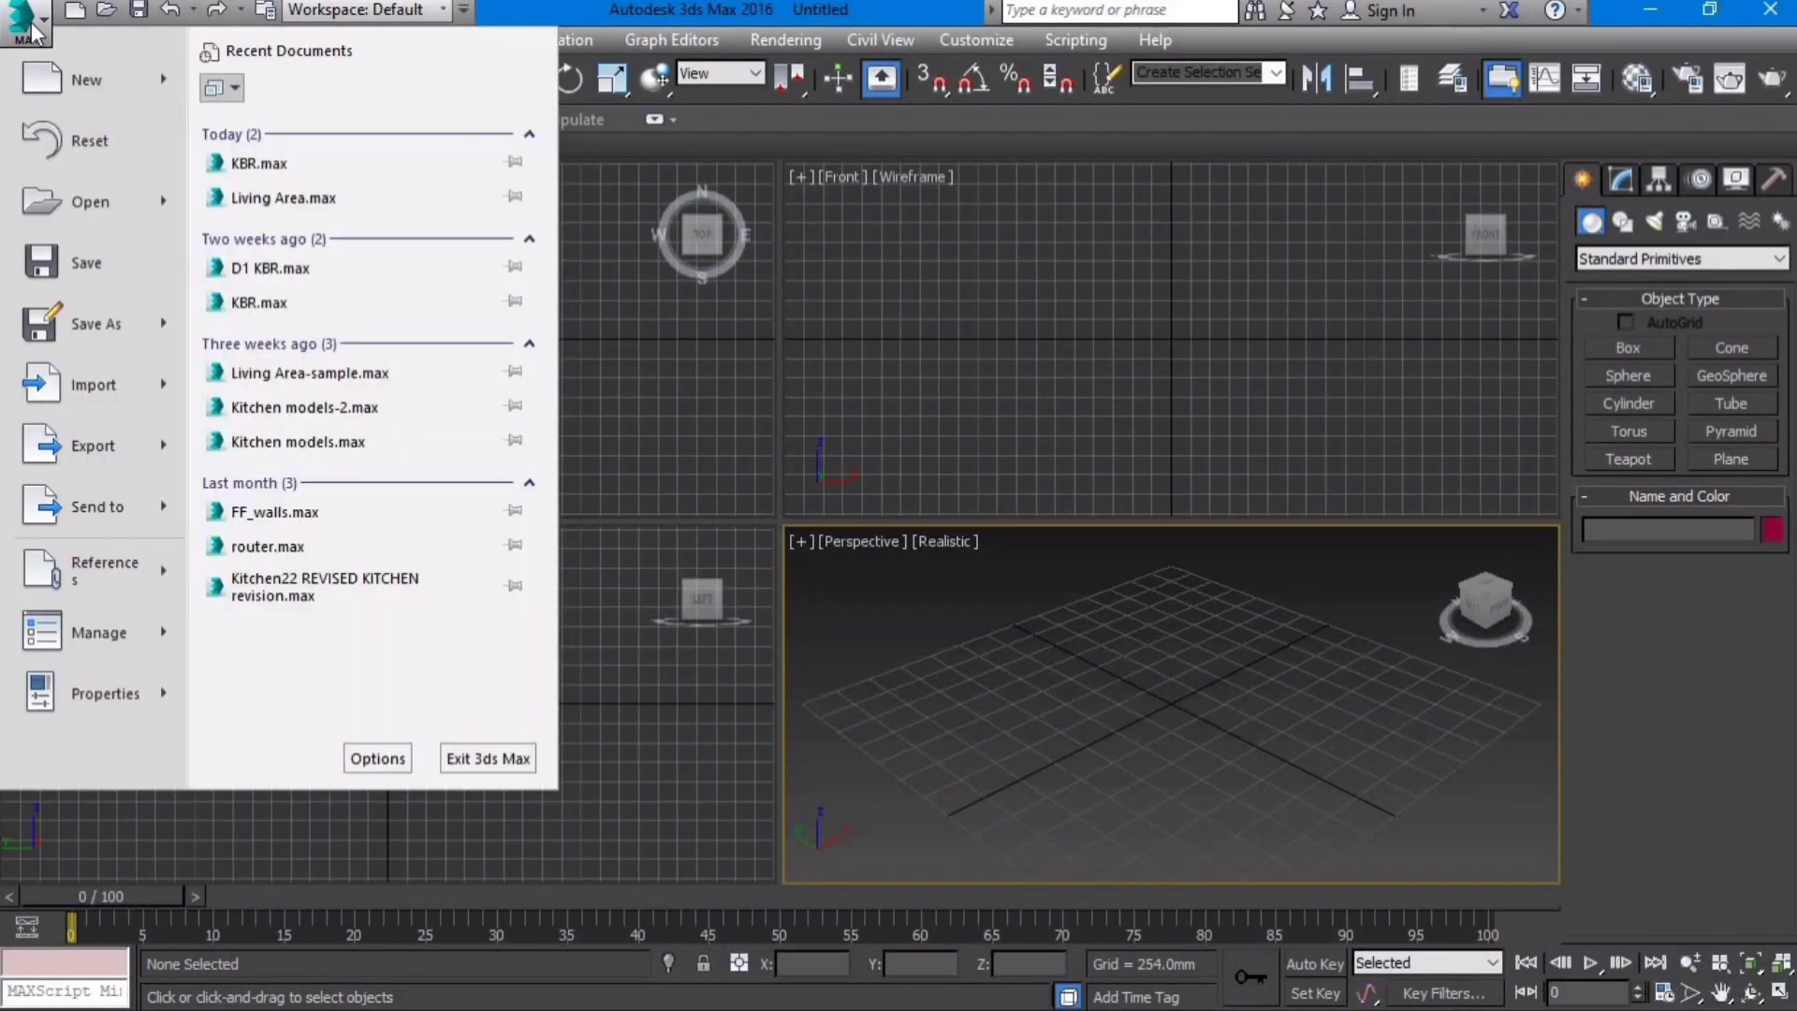
{"action": "left_click", "coordinate": [86, 395]}
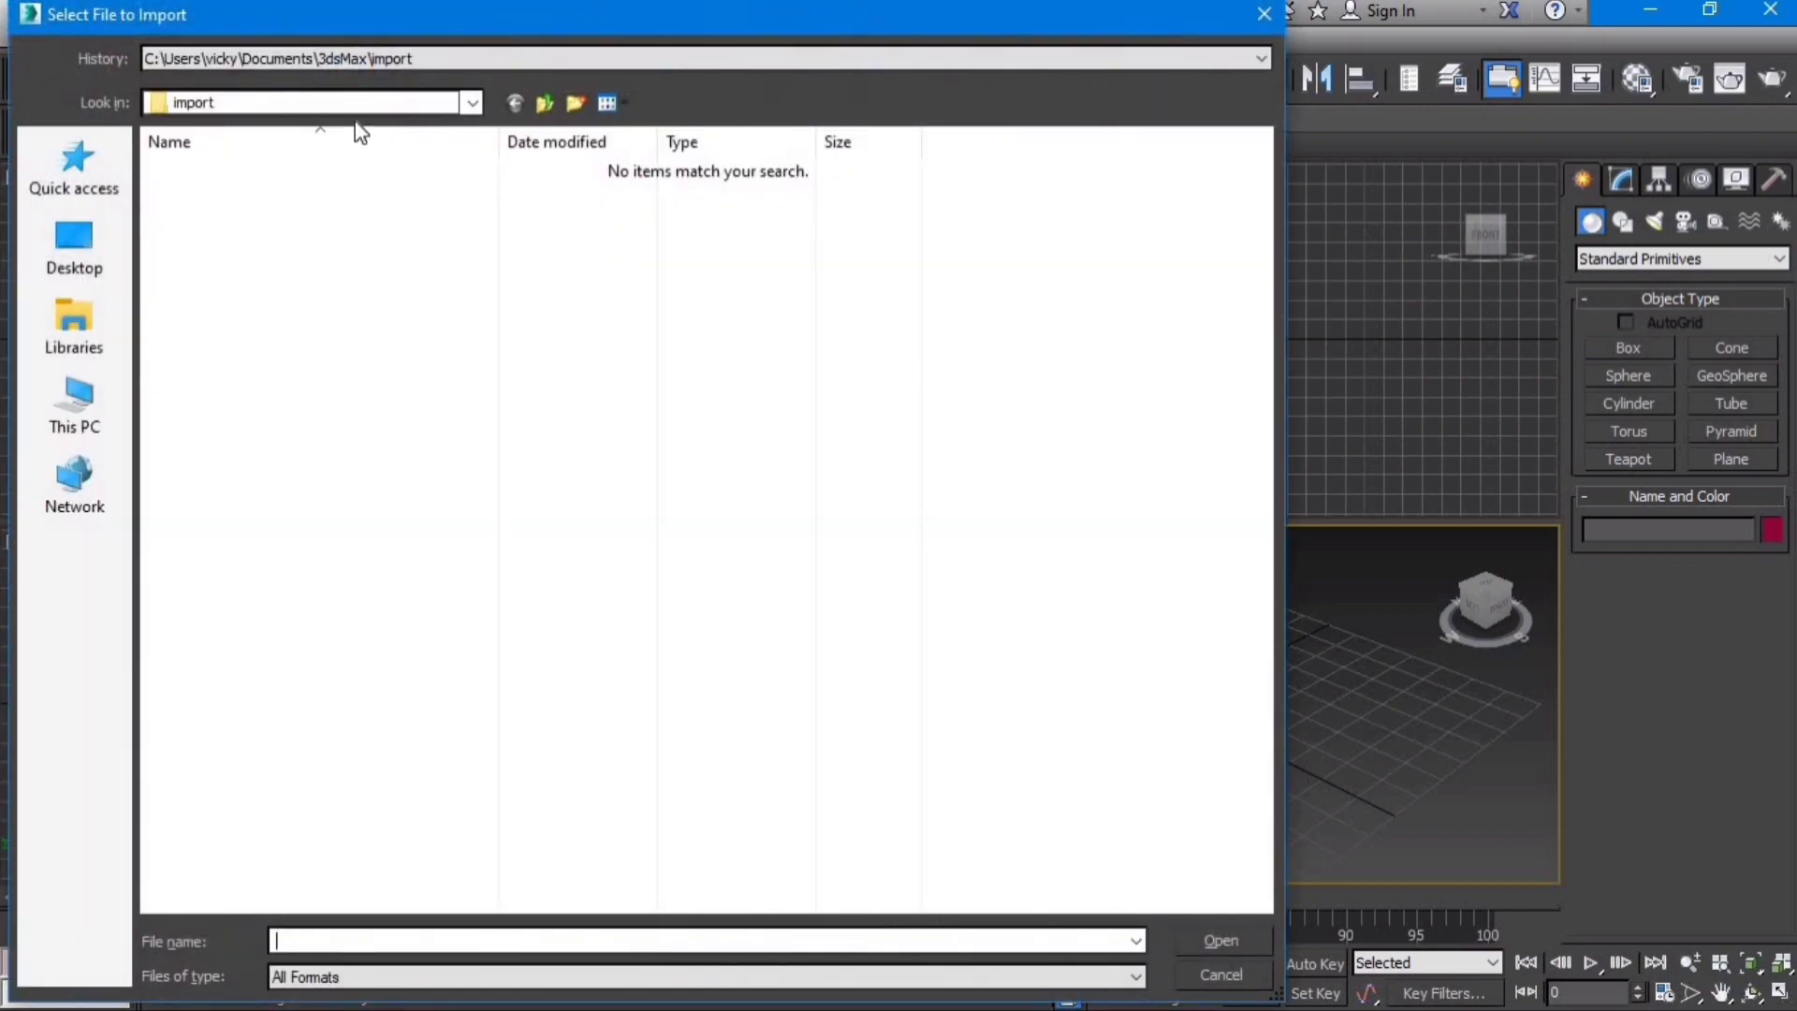
{"action": "left_click", "coordinate": [121, 393]}
{"action": "double_click", "coordinate": [301, 513]}
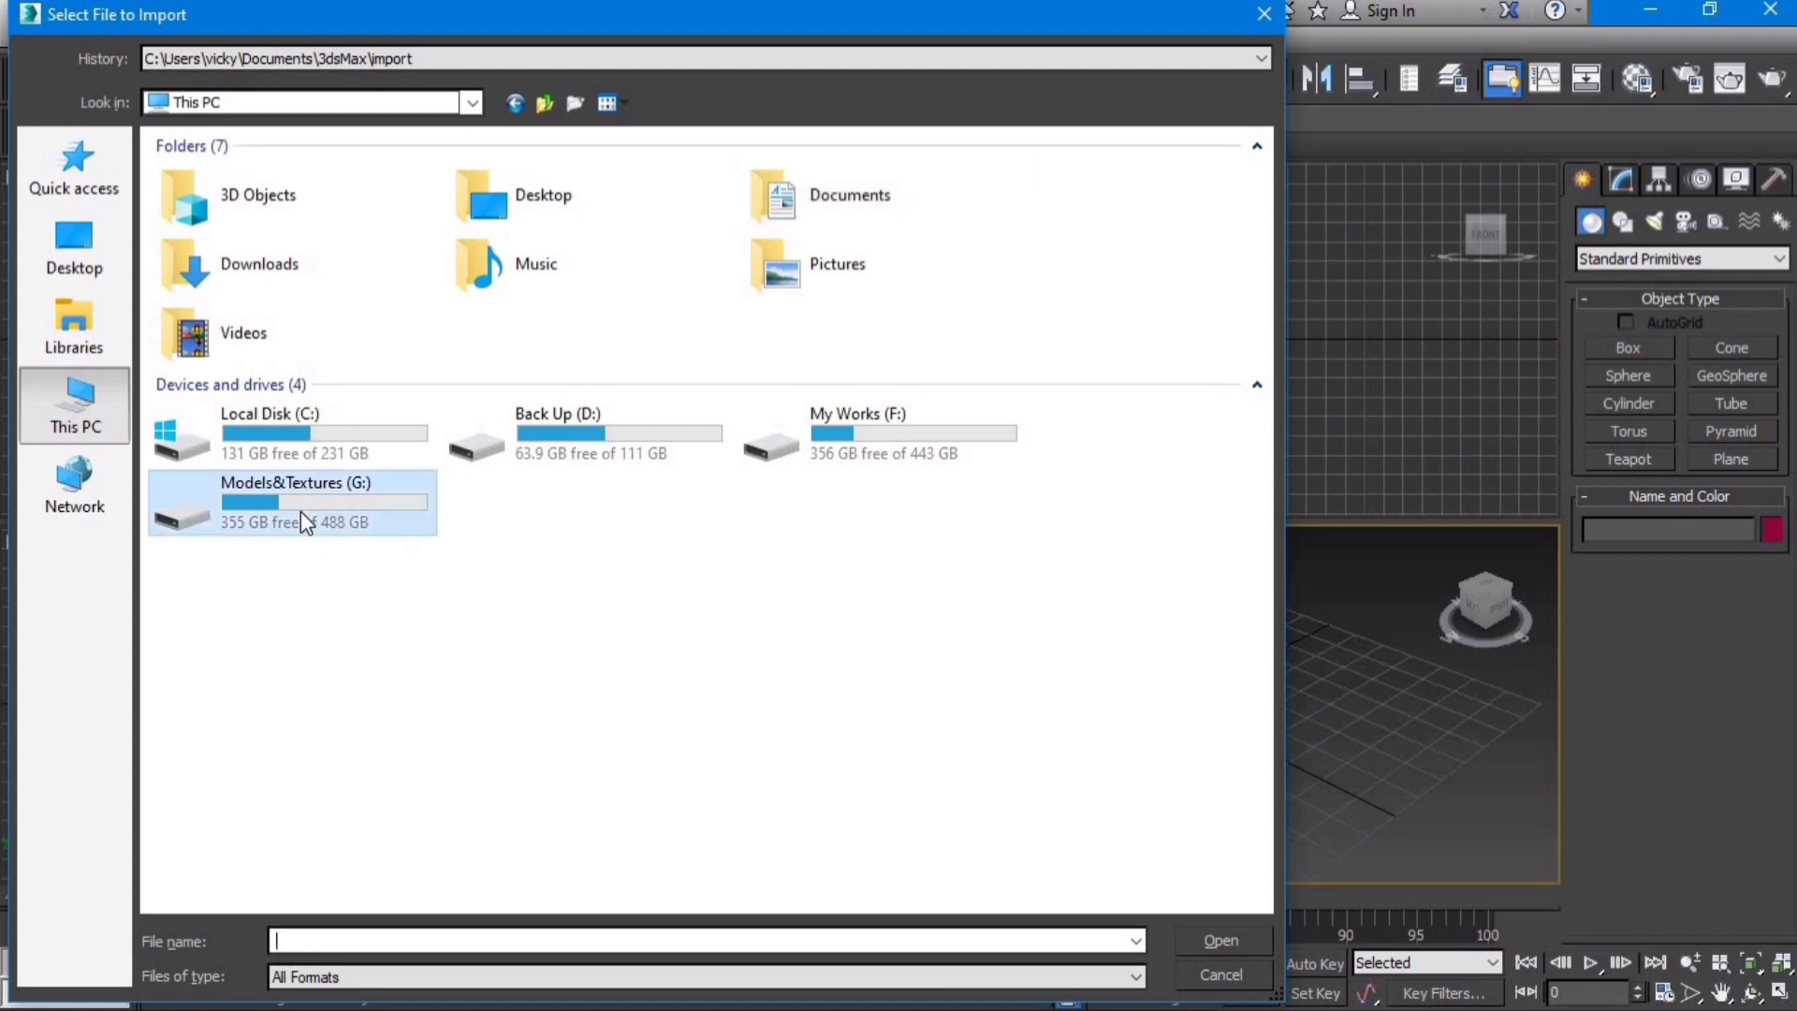
{"action": "double_click", "coordinate": [238, 552]}
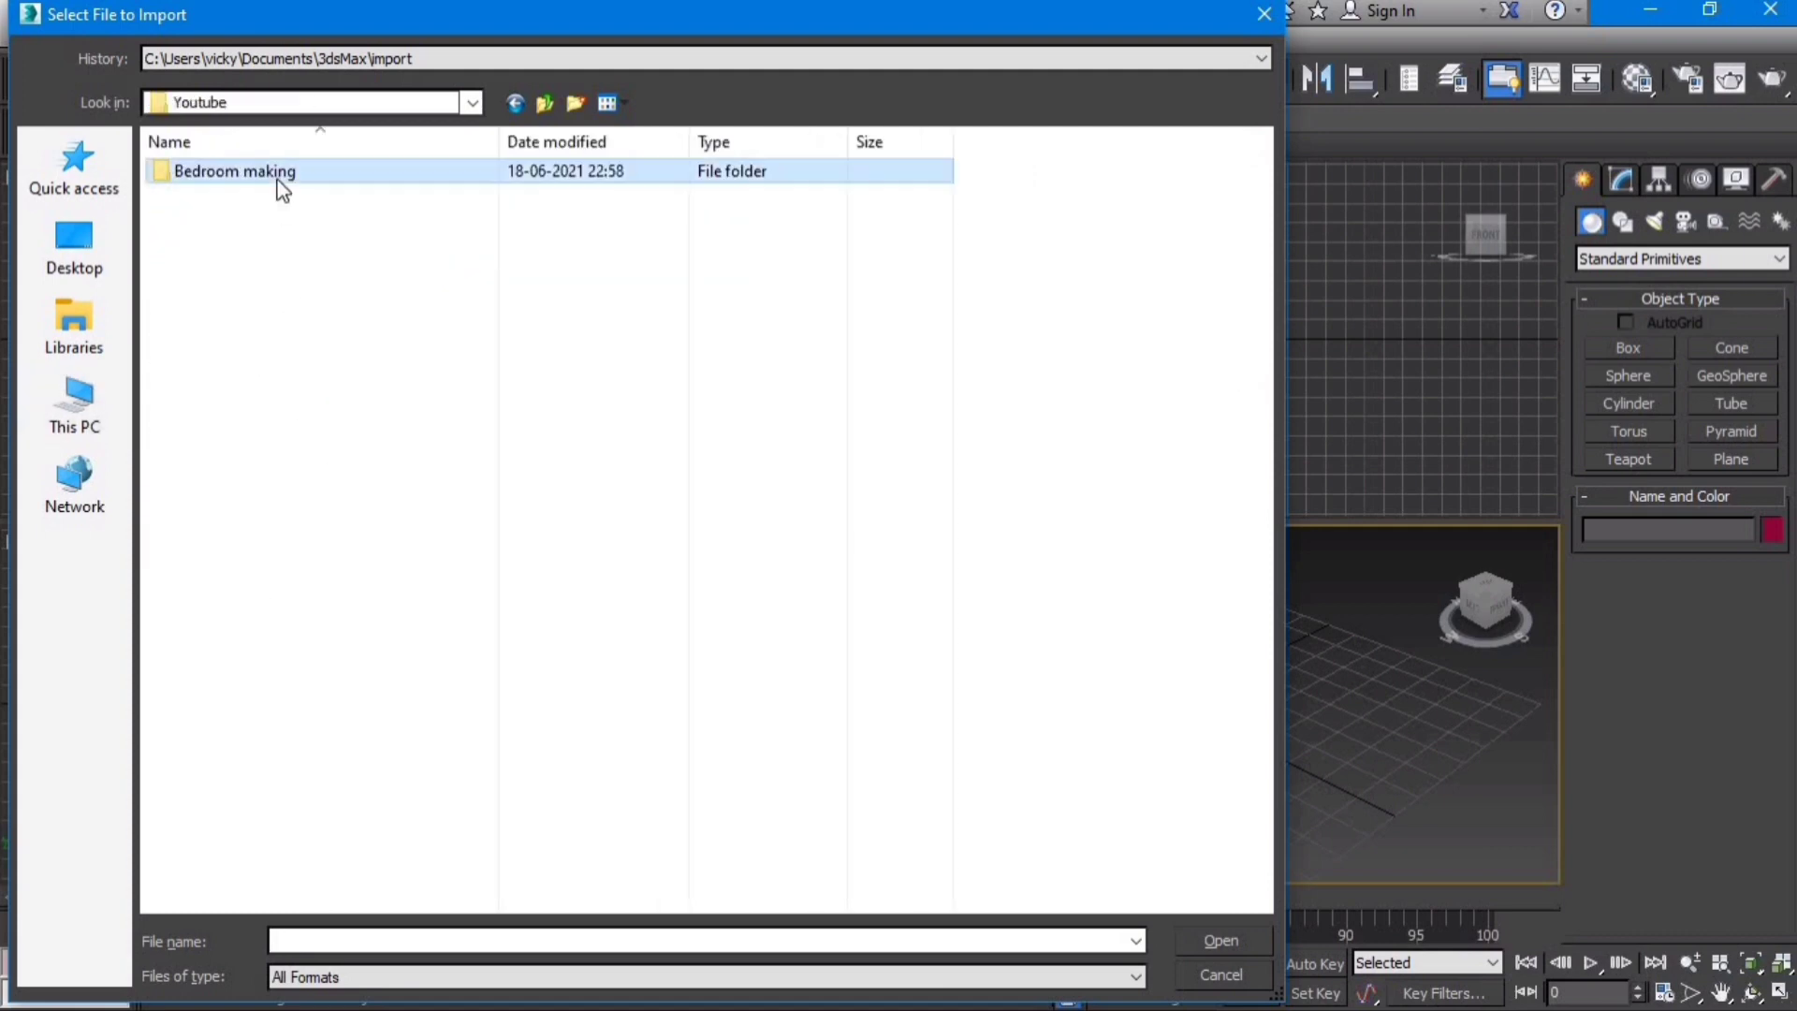
{"action": "double_click", "coordinate": [277, 176]}
{"action": "left_click", "coordinate": [197, 196]}
{"action": "left_click", "coordinate": [1222, 940]}
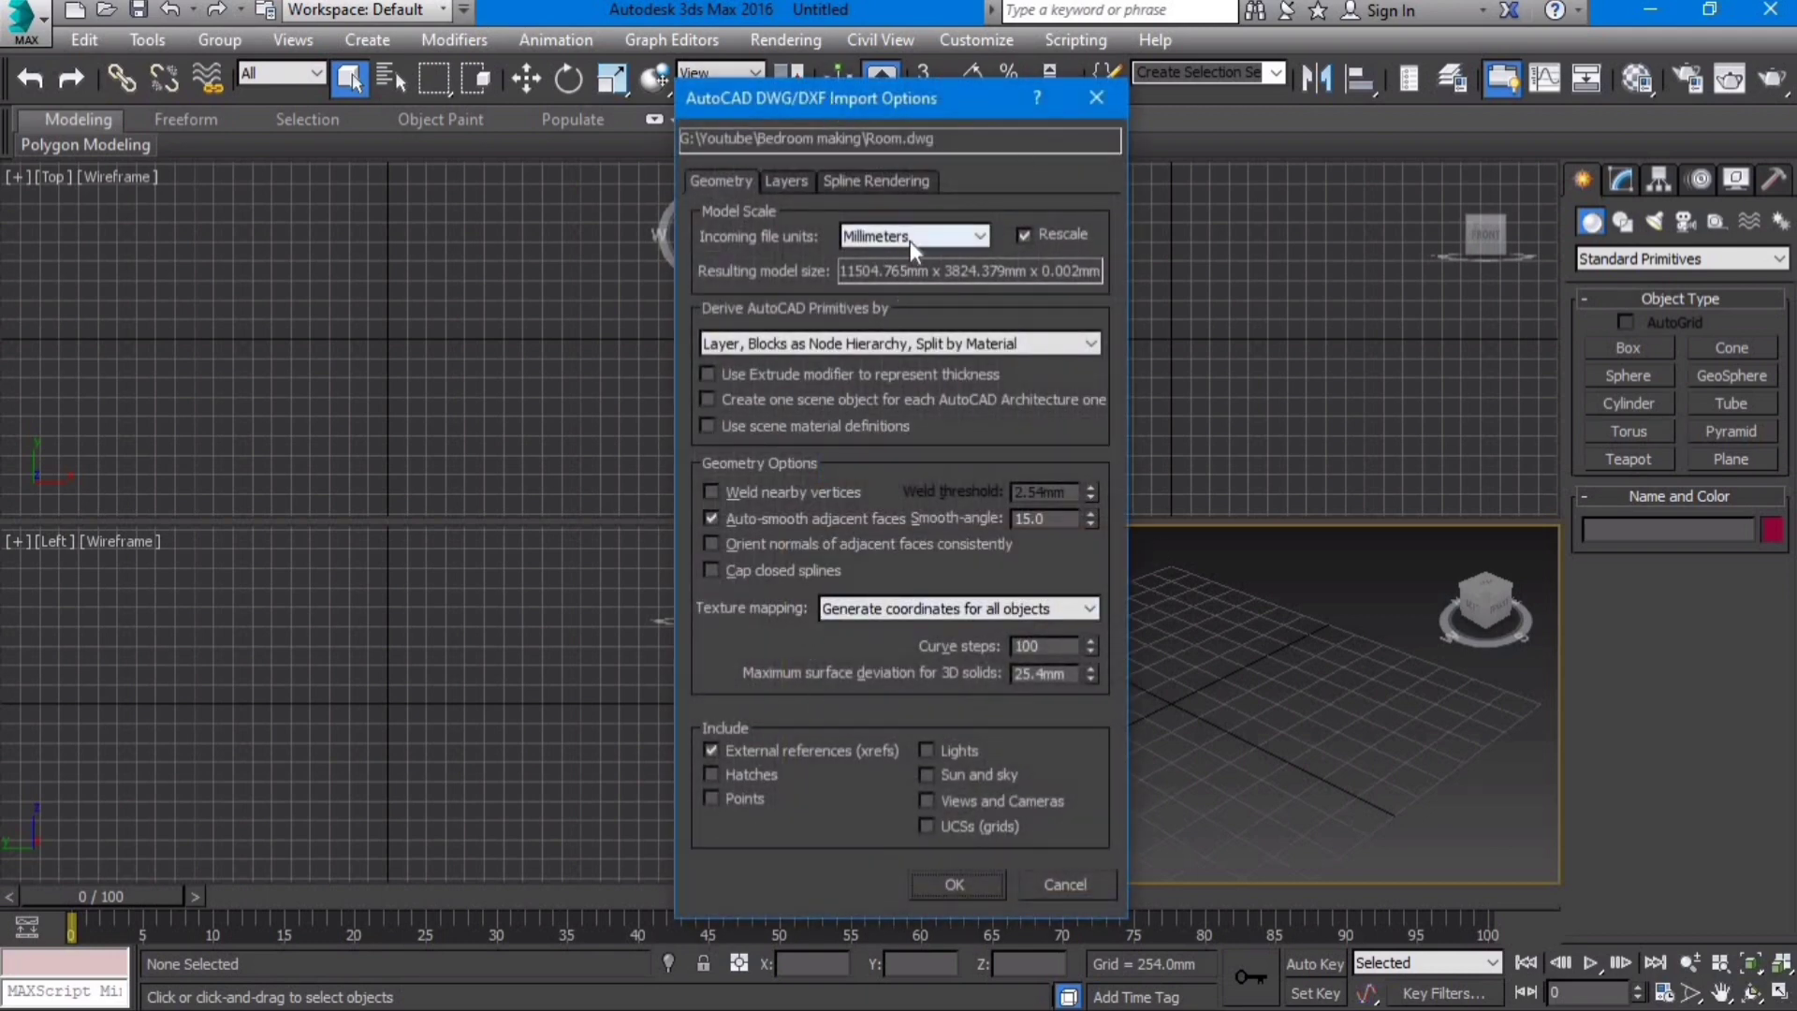
{"action": "left_click", "coordinate": [966, 880]}
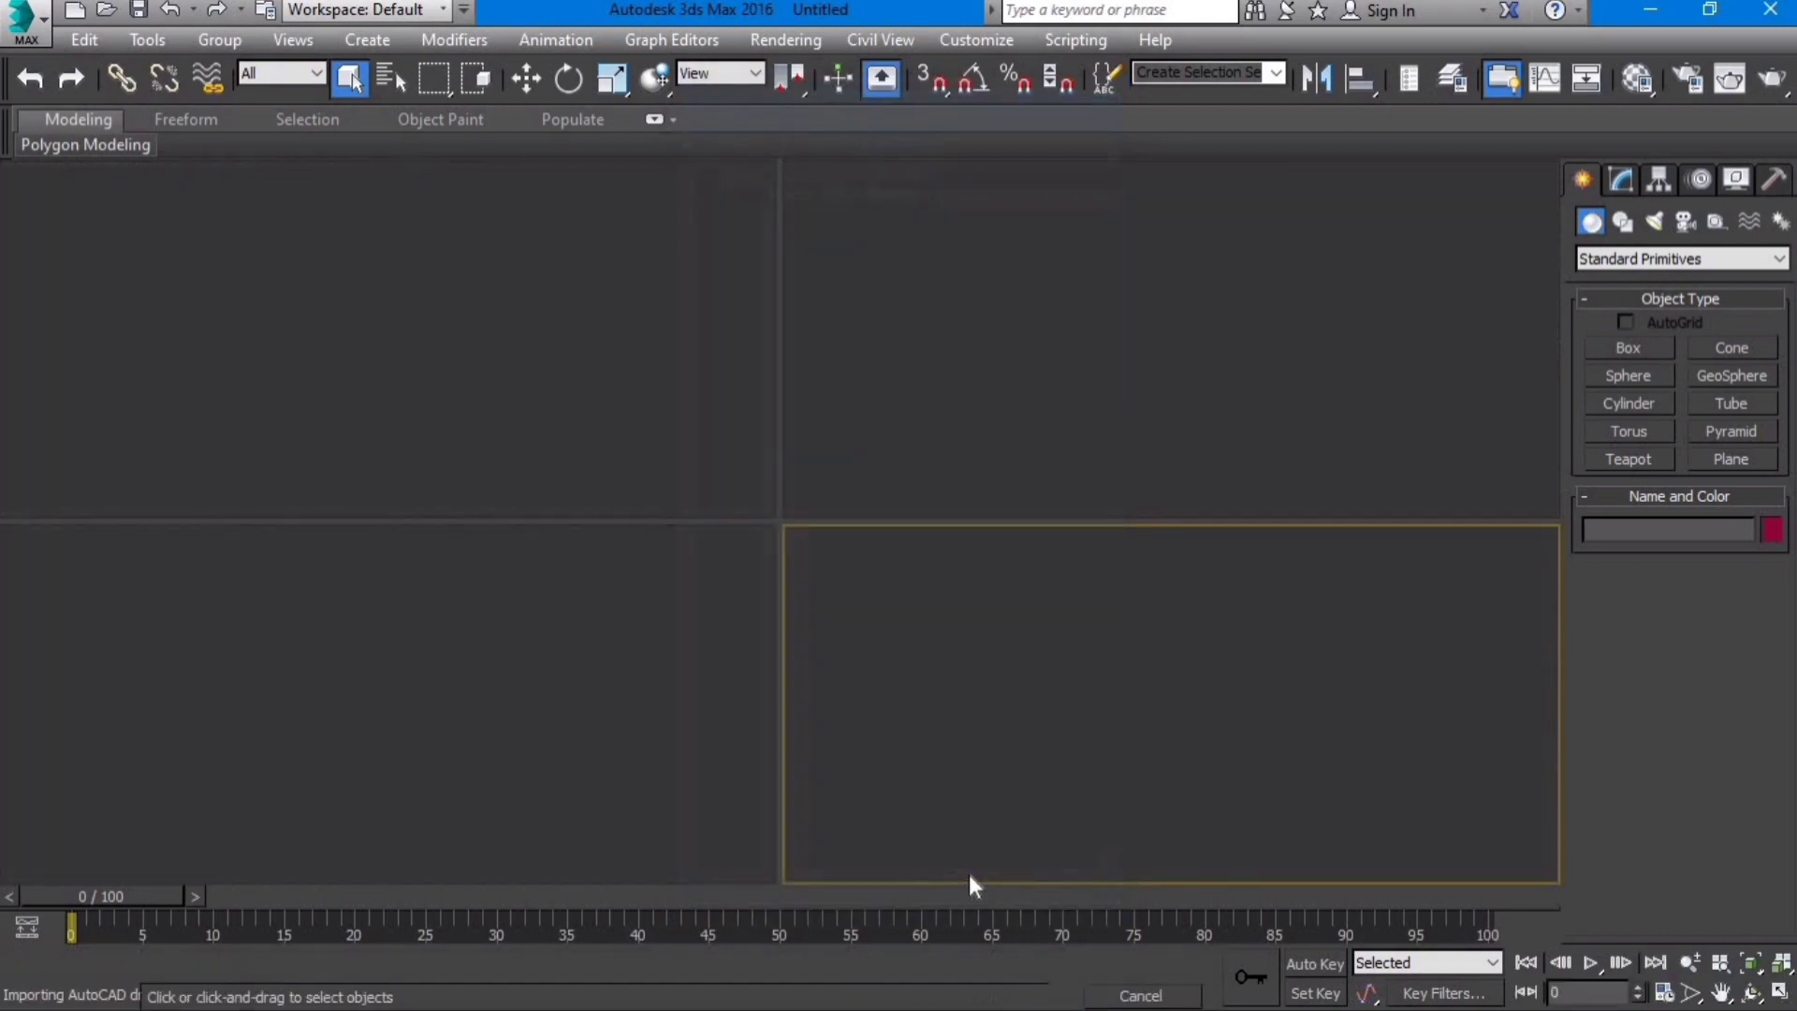
Step: Maximize the Top viewport and hide its grid
{"action": "left_click", "coordinate": [622, 503]}
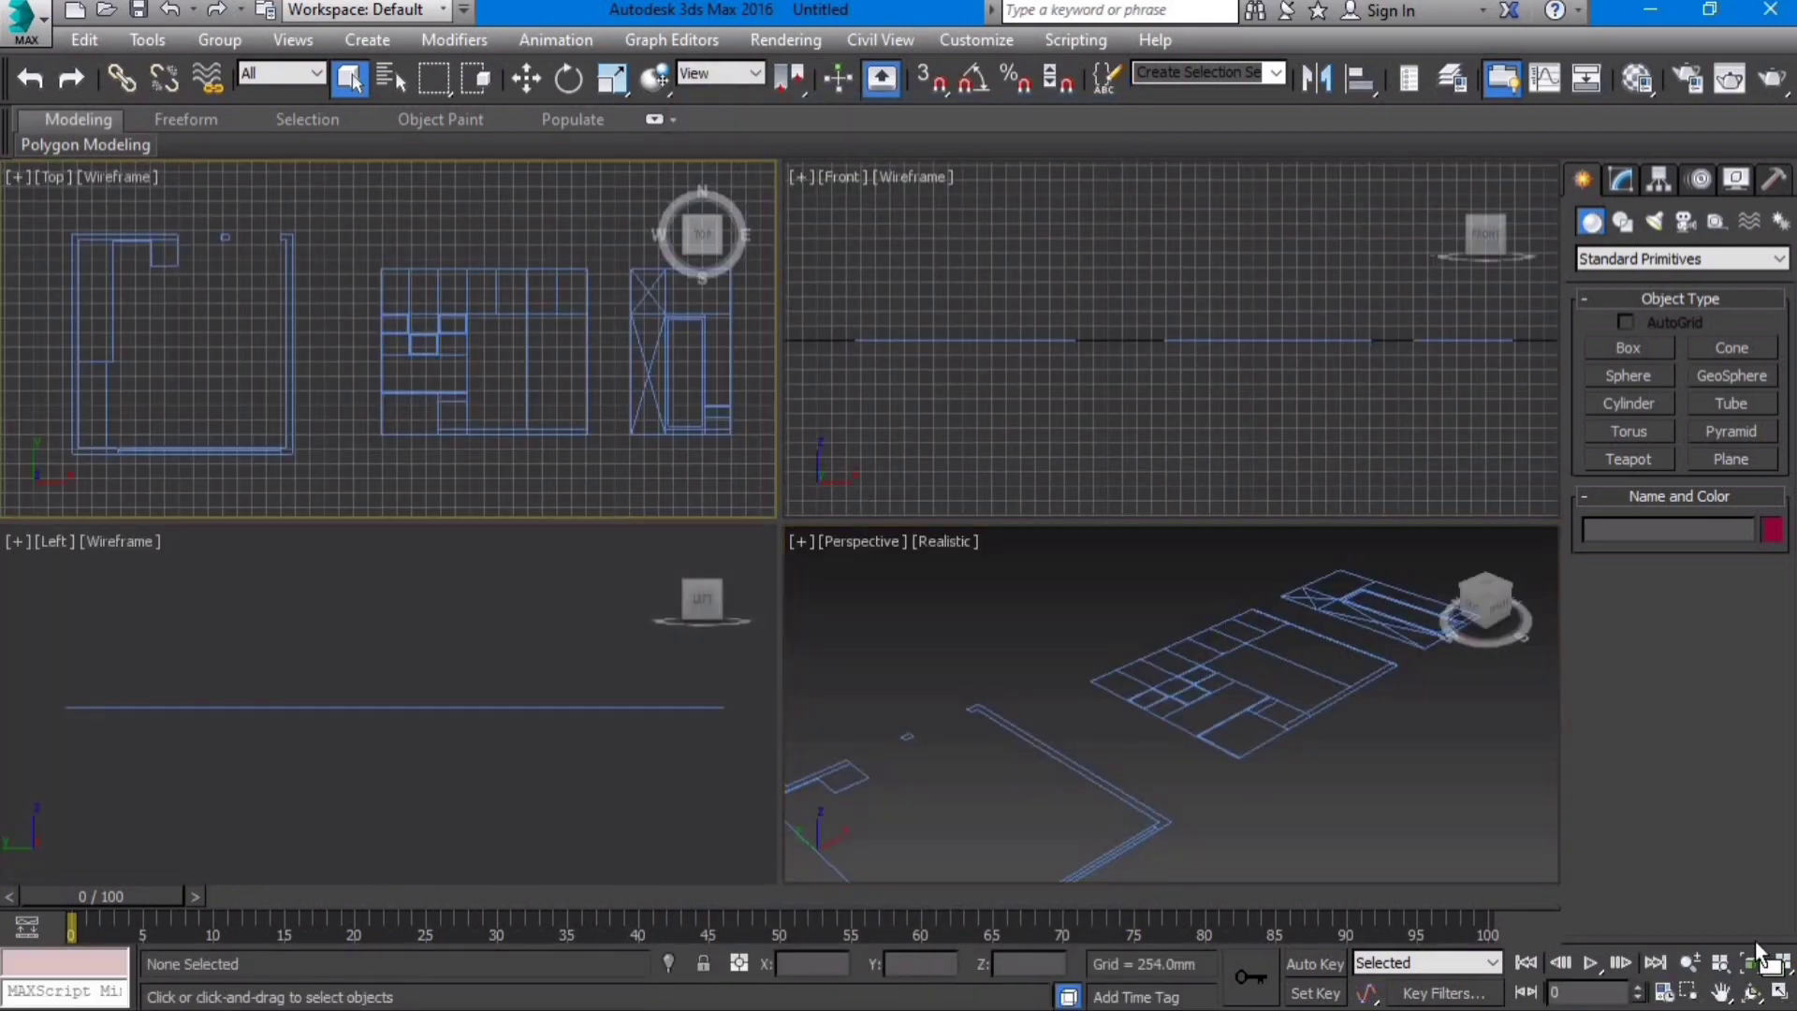
{"action": "left_click", "coordinate": [1781, 992]}
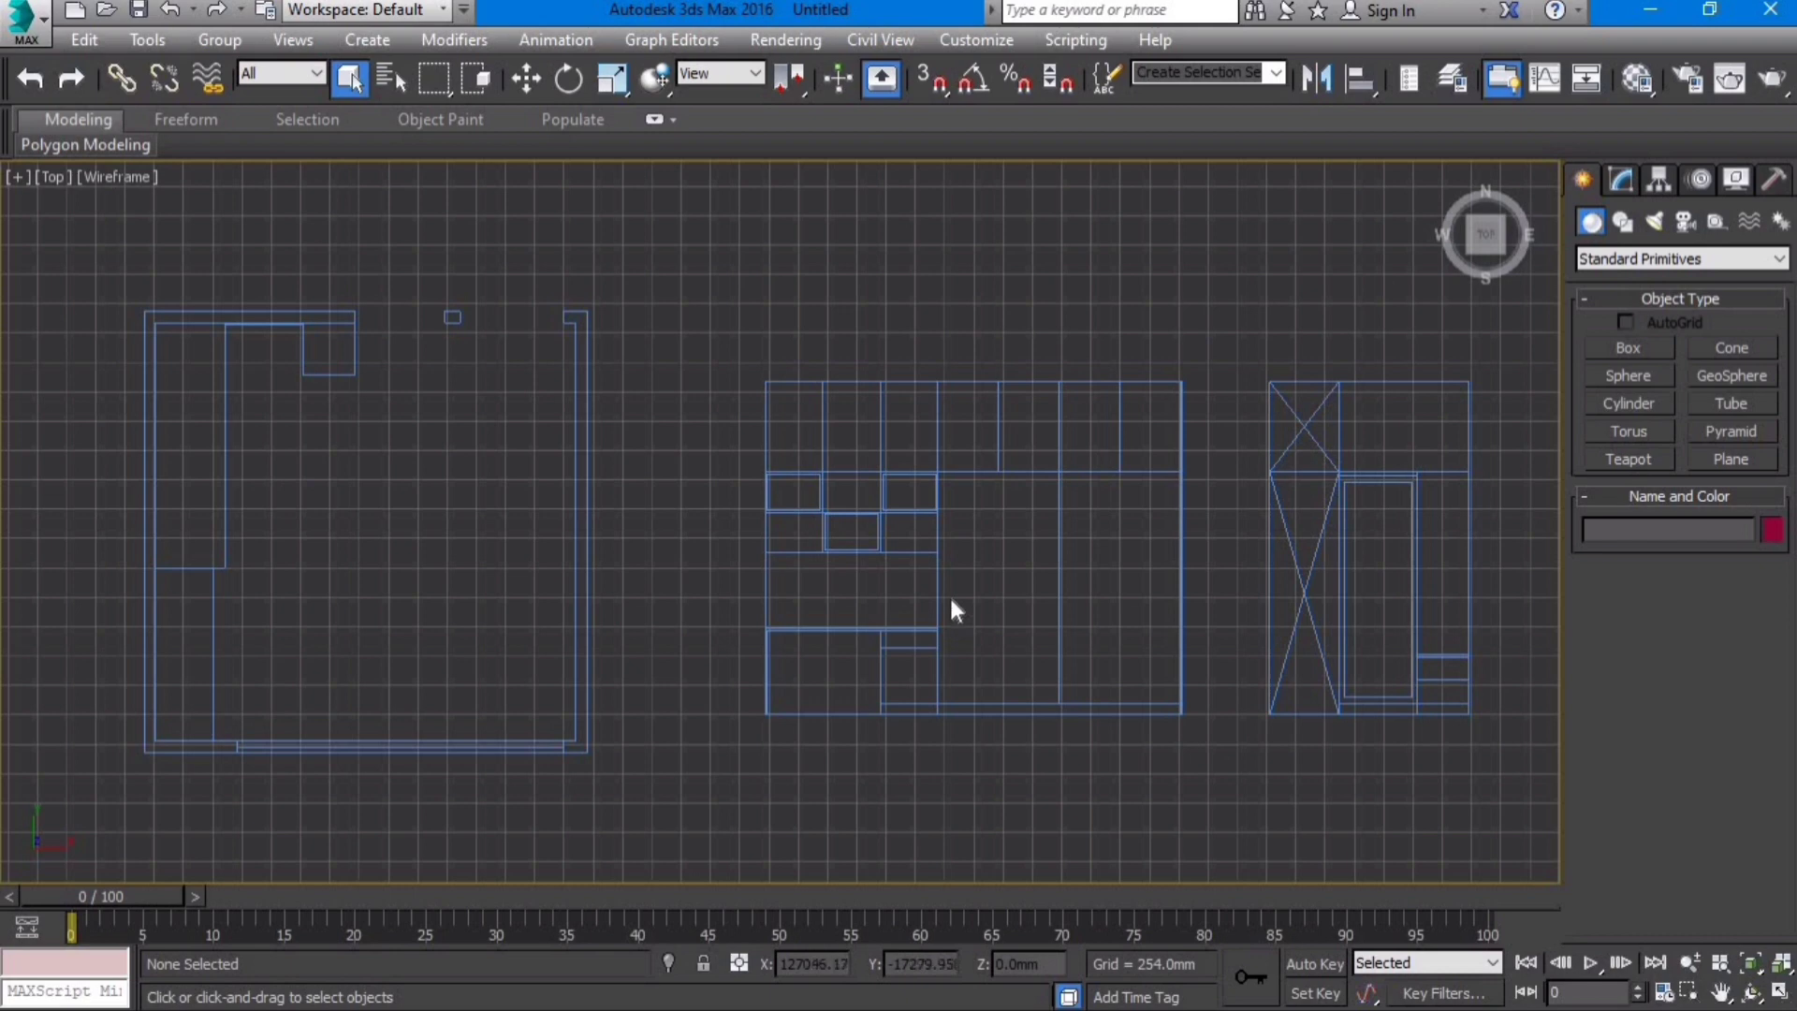
{"action": "key", "text": "g"}
{"action": "scroll", "coordinate": [1003, 507], "scroll_direction": "down", "scroll_amount": 2}
{"action": "scroll", "coordinate": [1047, 577], "scroll_direction": "down", "scroll_amount": 1}
Step: Select all the imported plan and elevation linework and group it under the default name
{"action": "left_click_drag", "start_coordinate": [1338, 704], "coordinate": [316, 295]}
{"action": "scroll", "coordinate": [977, 552], "scroll_direction": "up", "scroll_amount": 1}
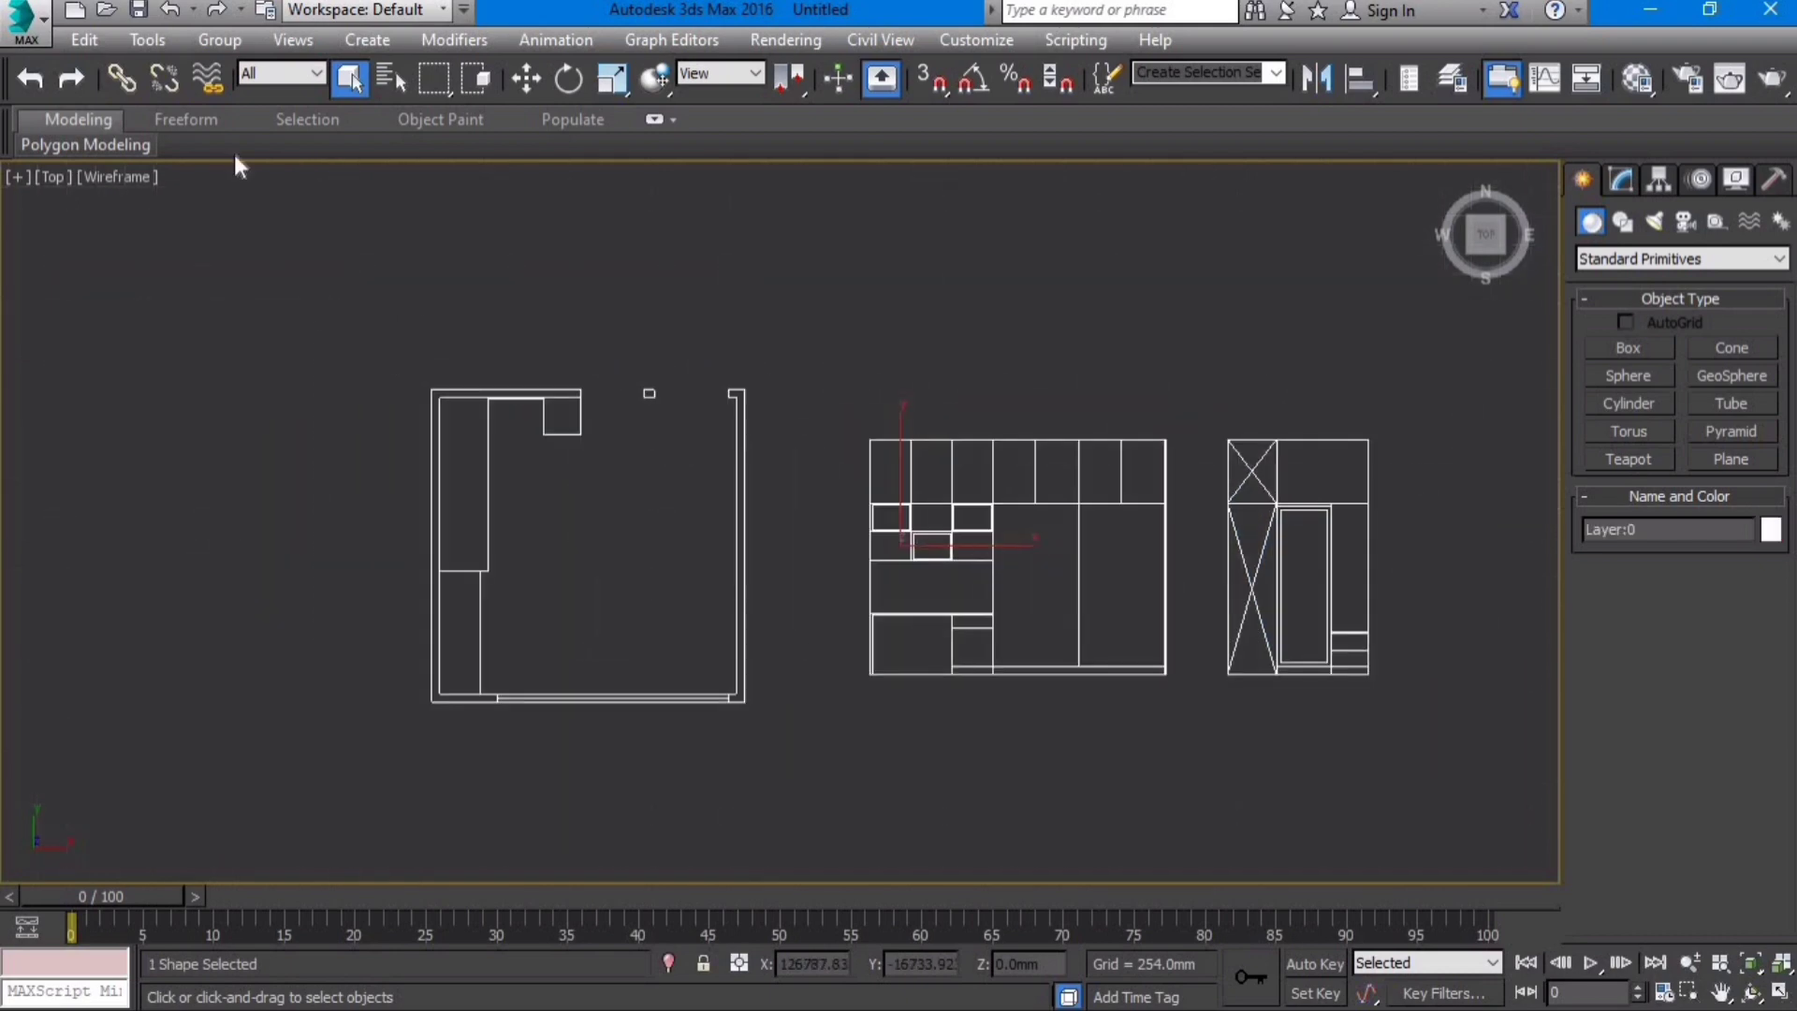
{"action": "left_click", "coordinate": [219, 39]}
{"action": "left_click", "coordinate": [274, 80]}
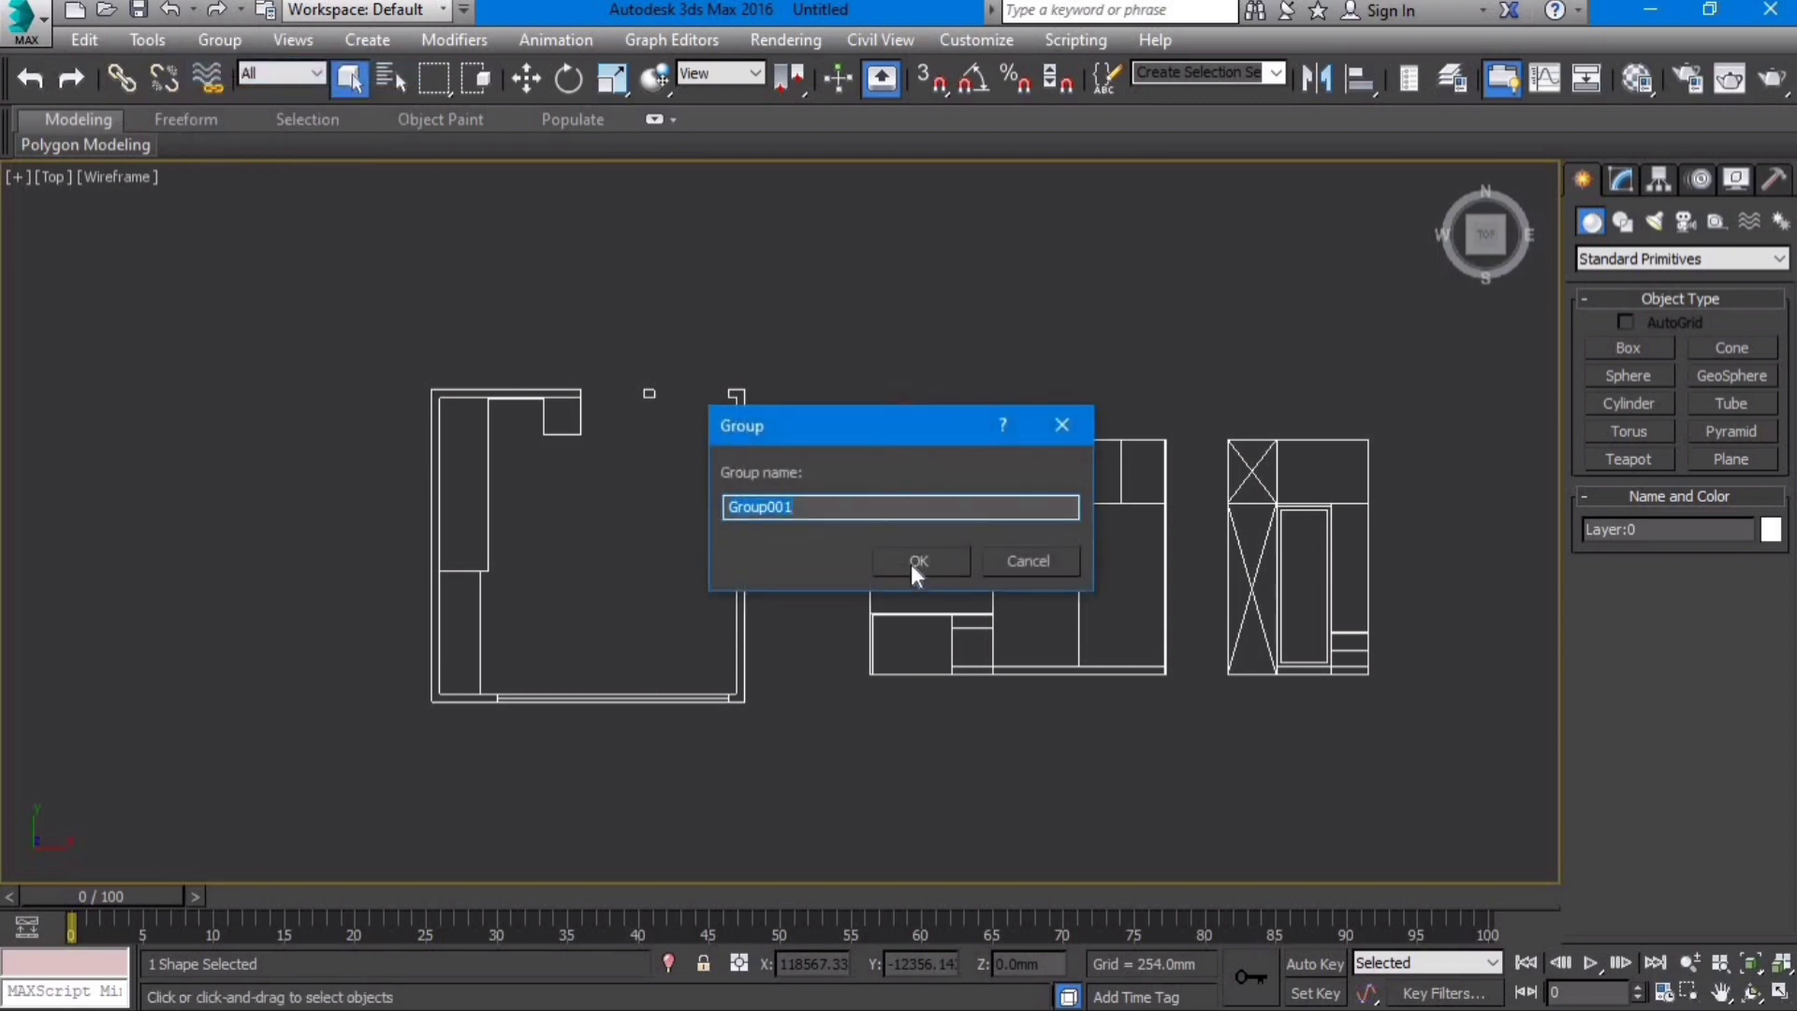
{"action": "left_click", "coordinate": [917, 560]}
{"action": "middle_click_drag", "start_coordinate": [1249, 622], "coordinate": [1234, 552]}
{"action": "scroll", "coordinate": [773, 486], "scroll_direction": "up", "scroll_amount": 2}
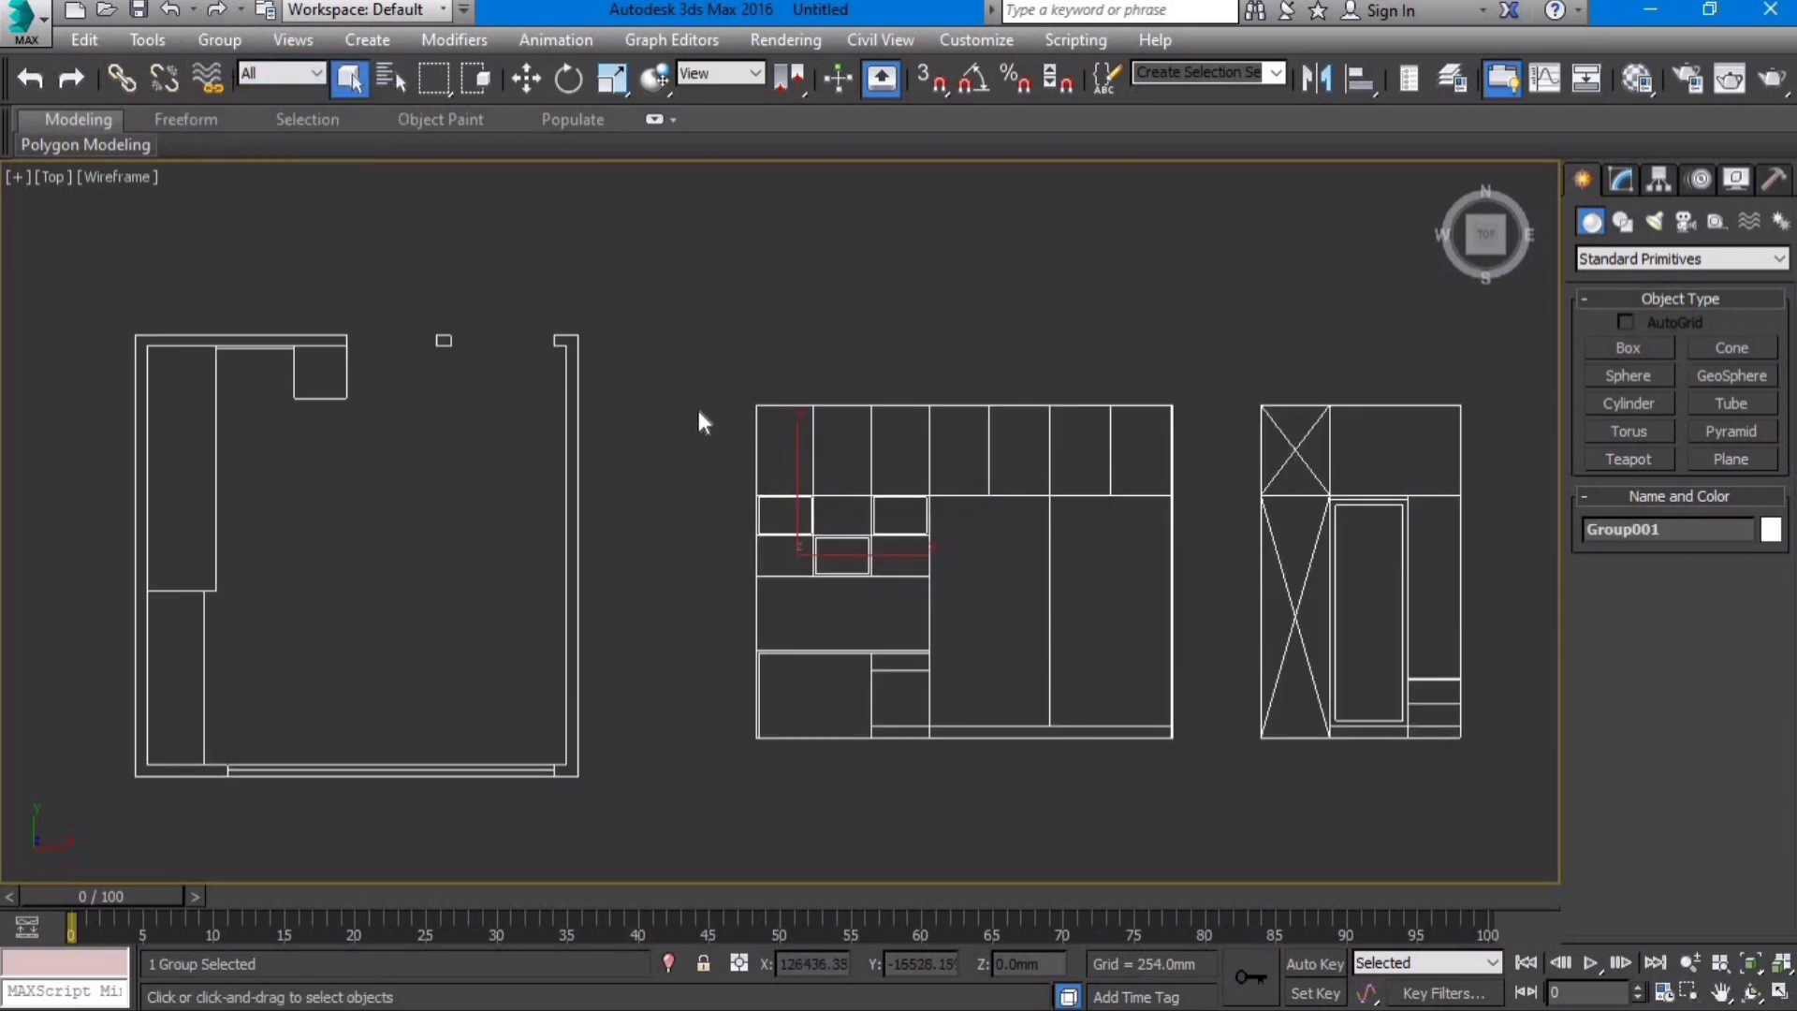
Step: Deselect the grouped drawing and activate the Line spline tool with its drag type set to Corner
{"action": "left_click", "coordinate": [1109, 810]}
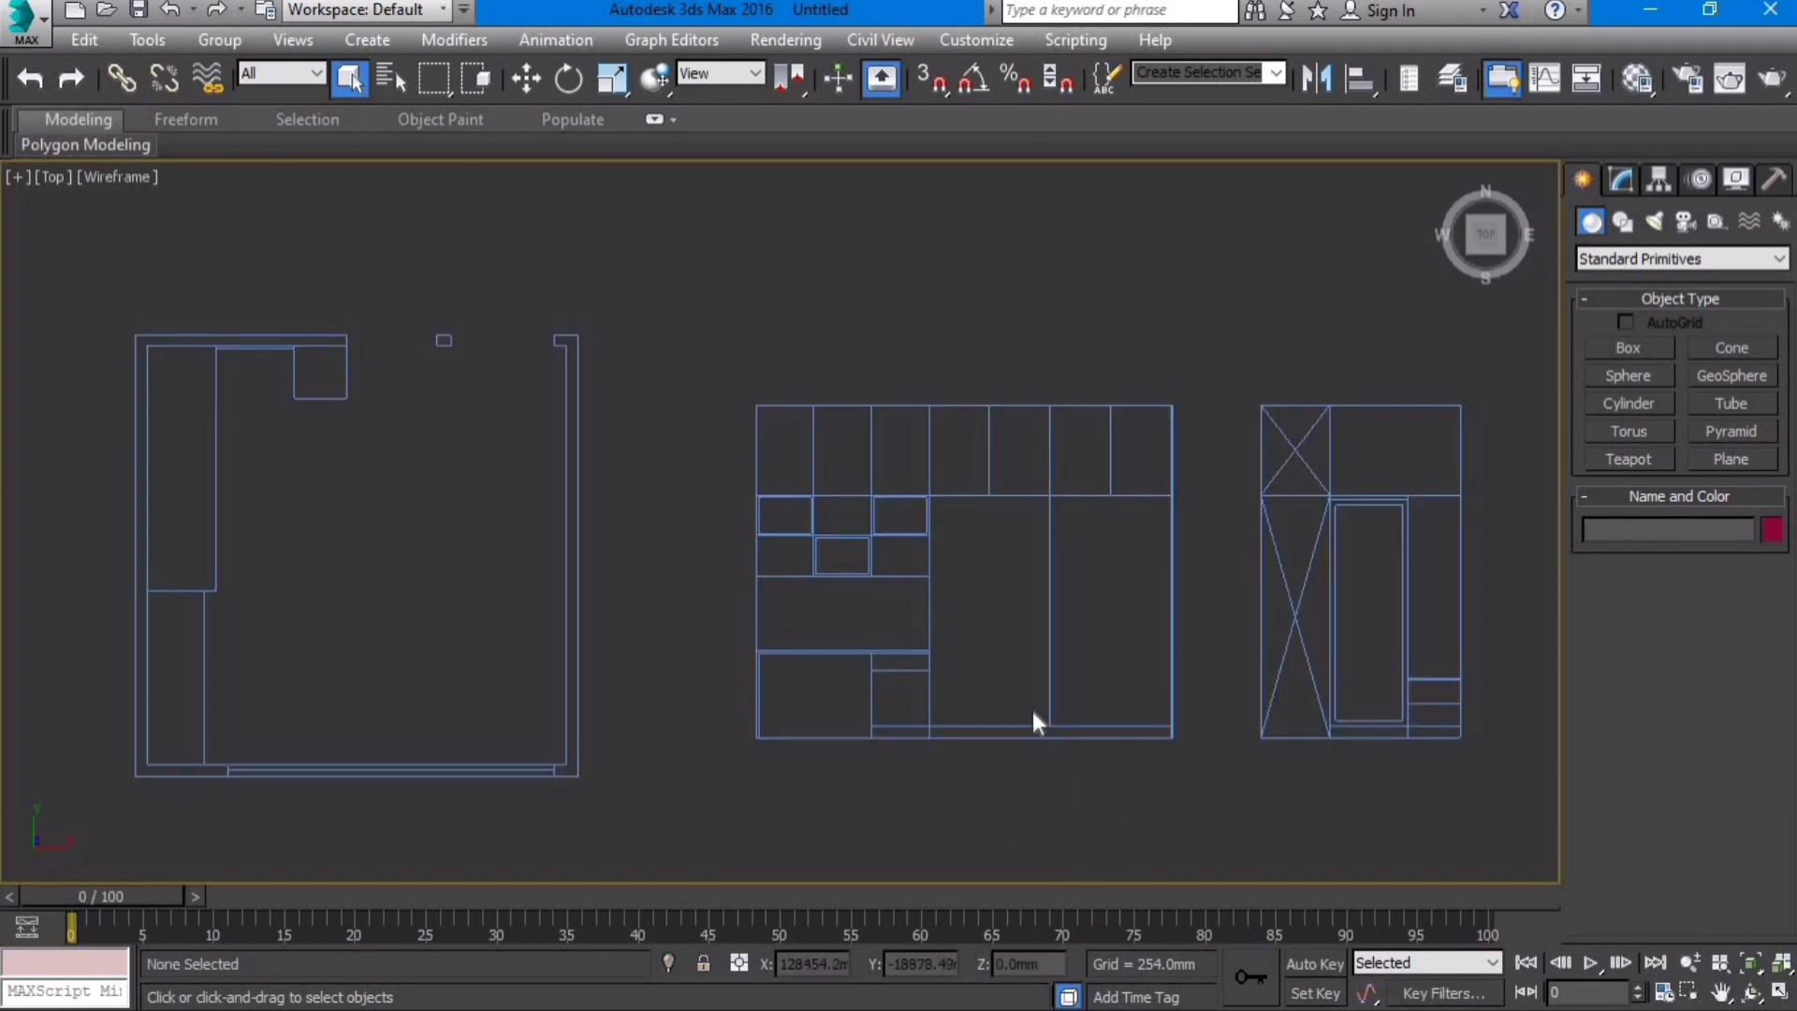
{"action": "left_click", "coordinate": [1625, 222]}
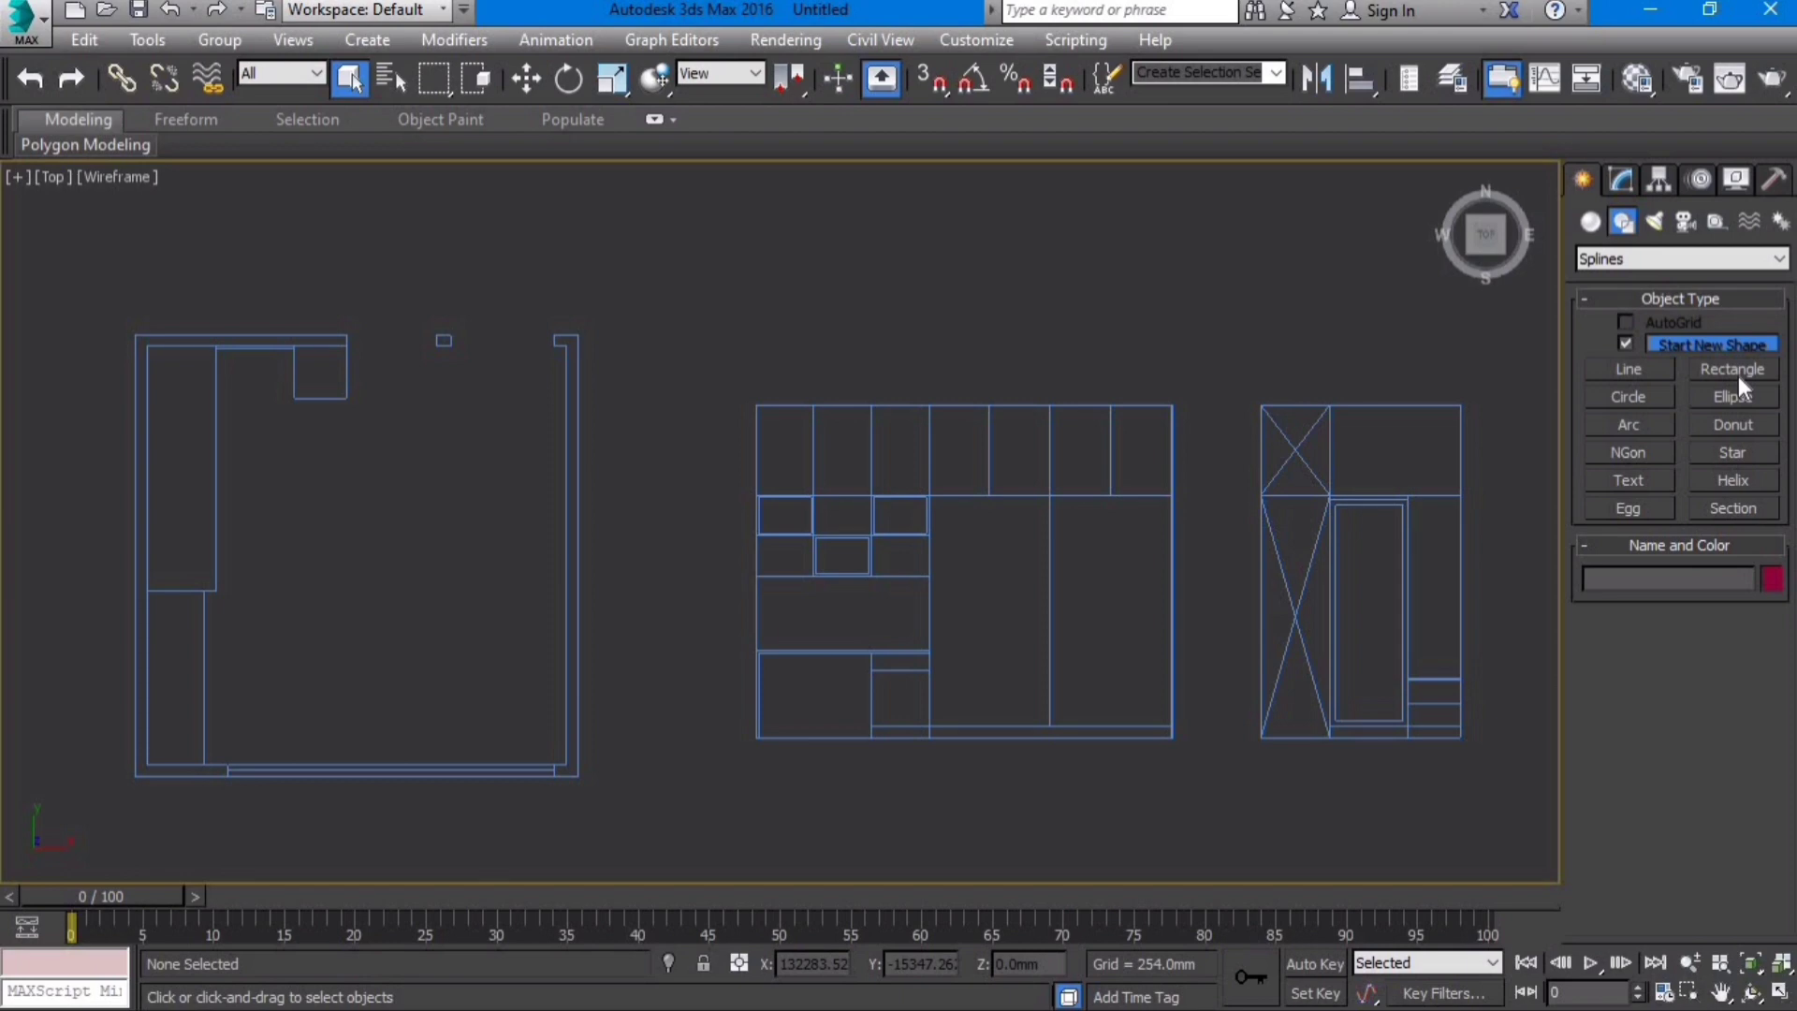
{"action": "left_click", "coordinate": [1638, 372]}
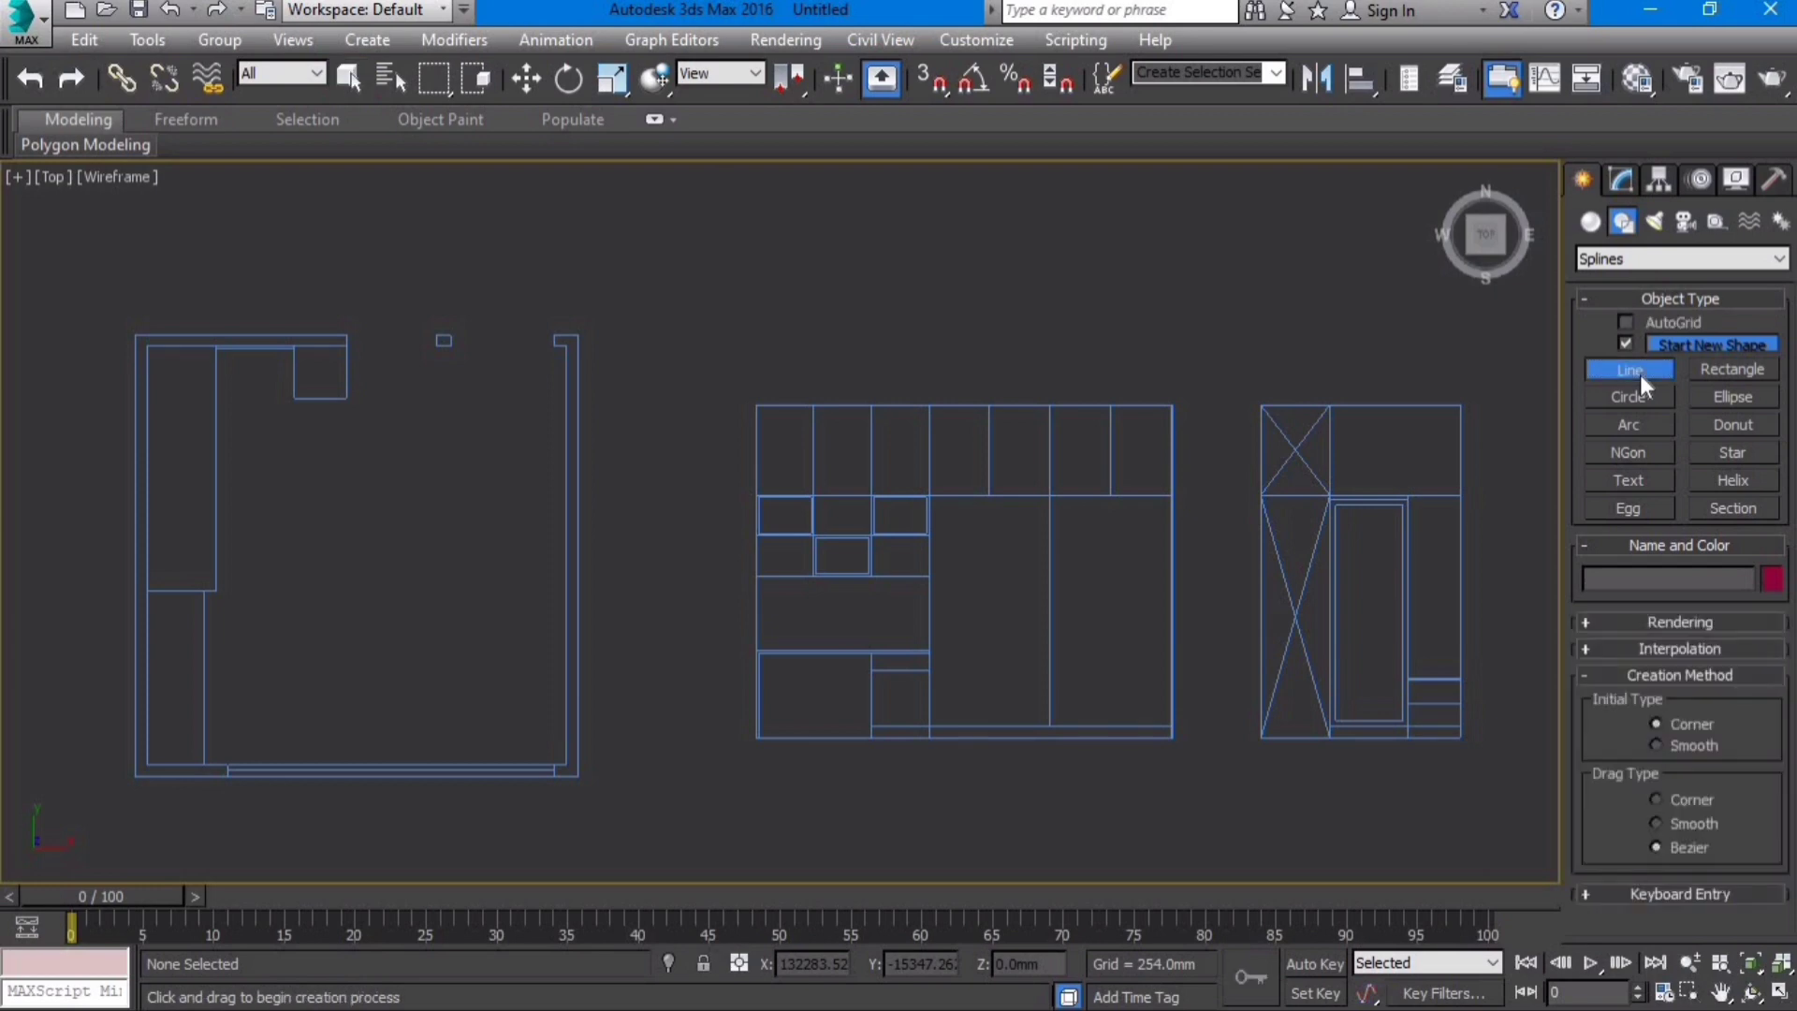
{"action": "left_click", "coordinate": [1710, 375]}
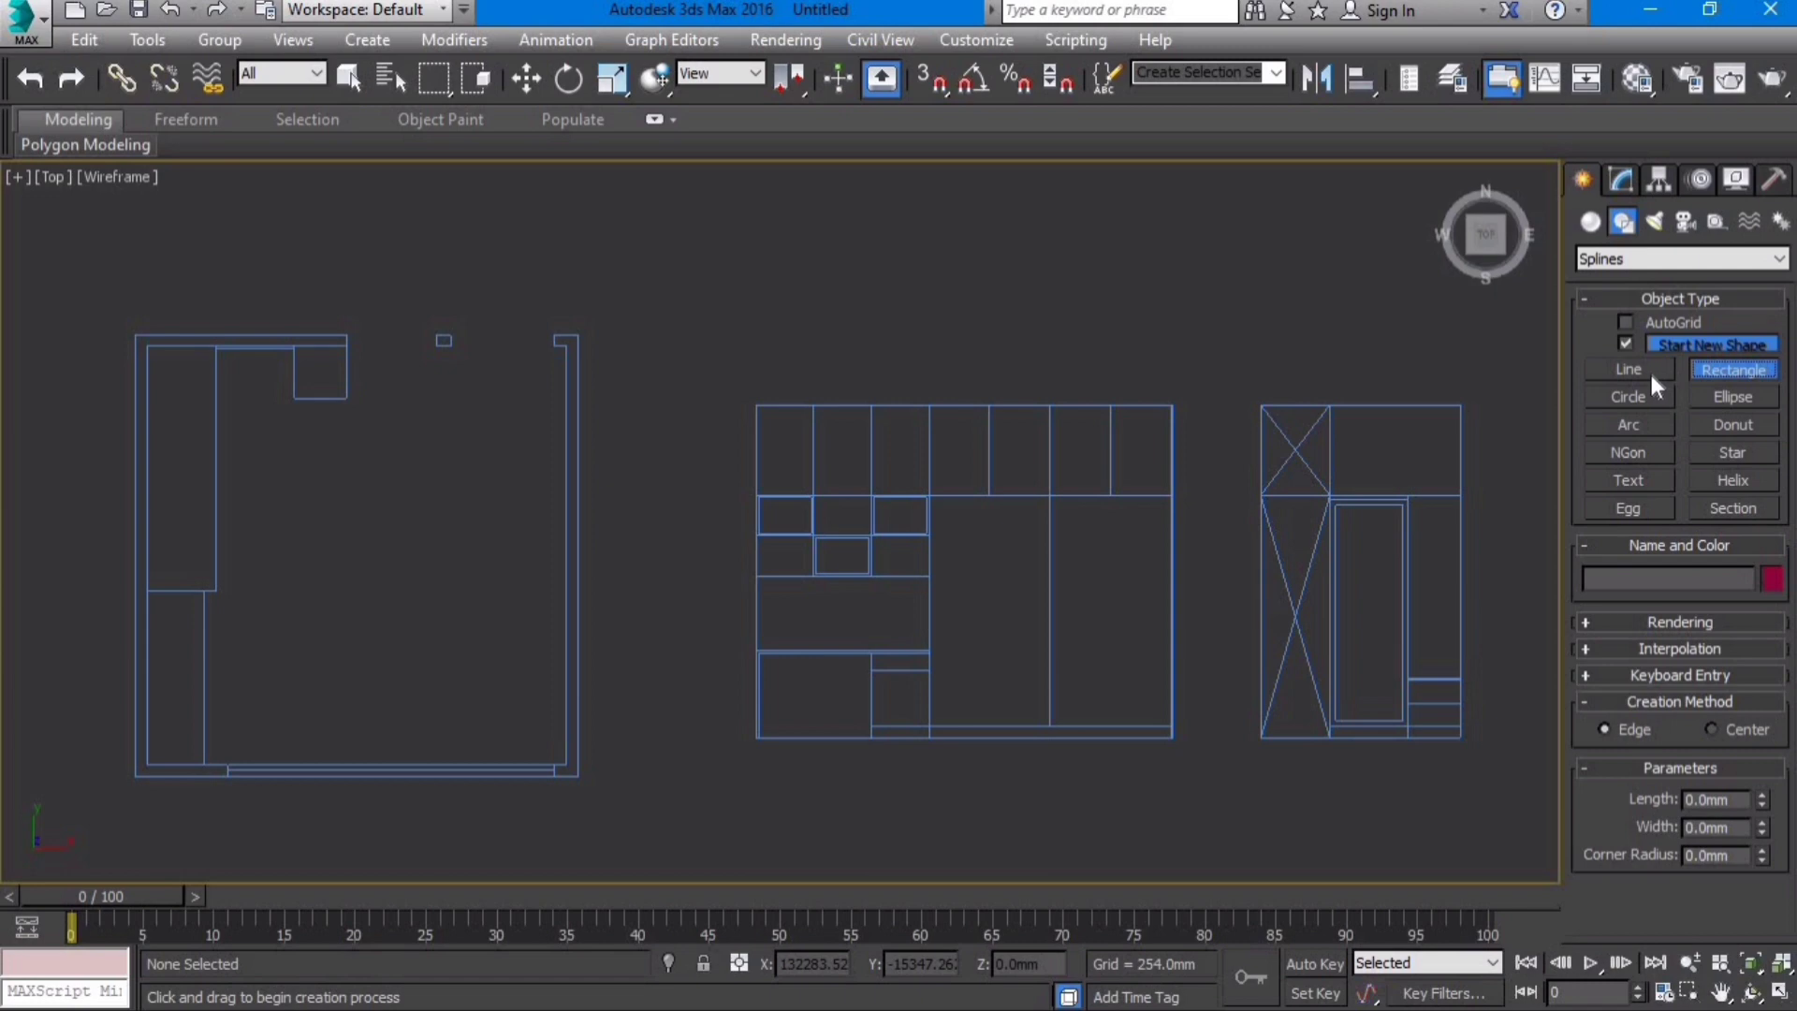
{"action": "left_click", "coordinate": [1649, 368]}
{"action": "left_click", "coordinate": [1739, 370]}
{"action": "left_click", "coordinate": [1636, 372]}
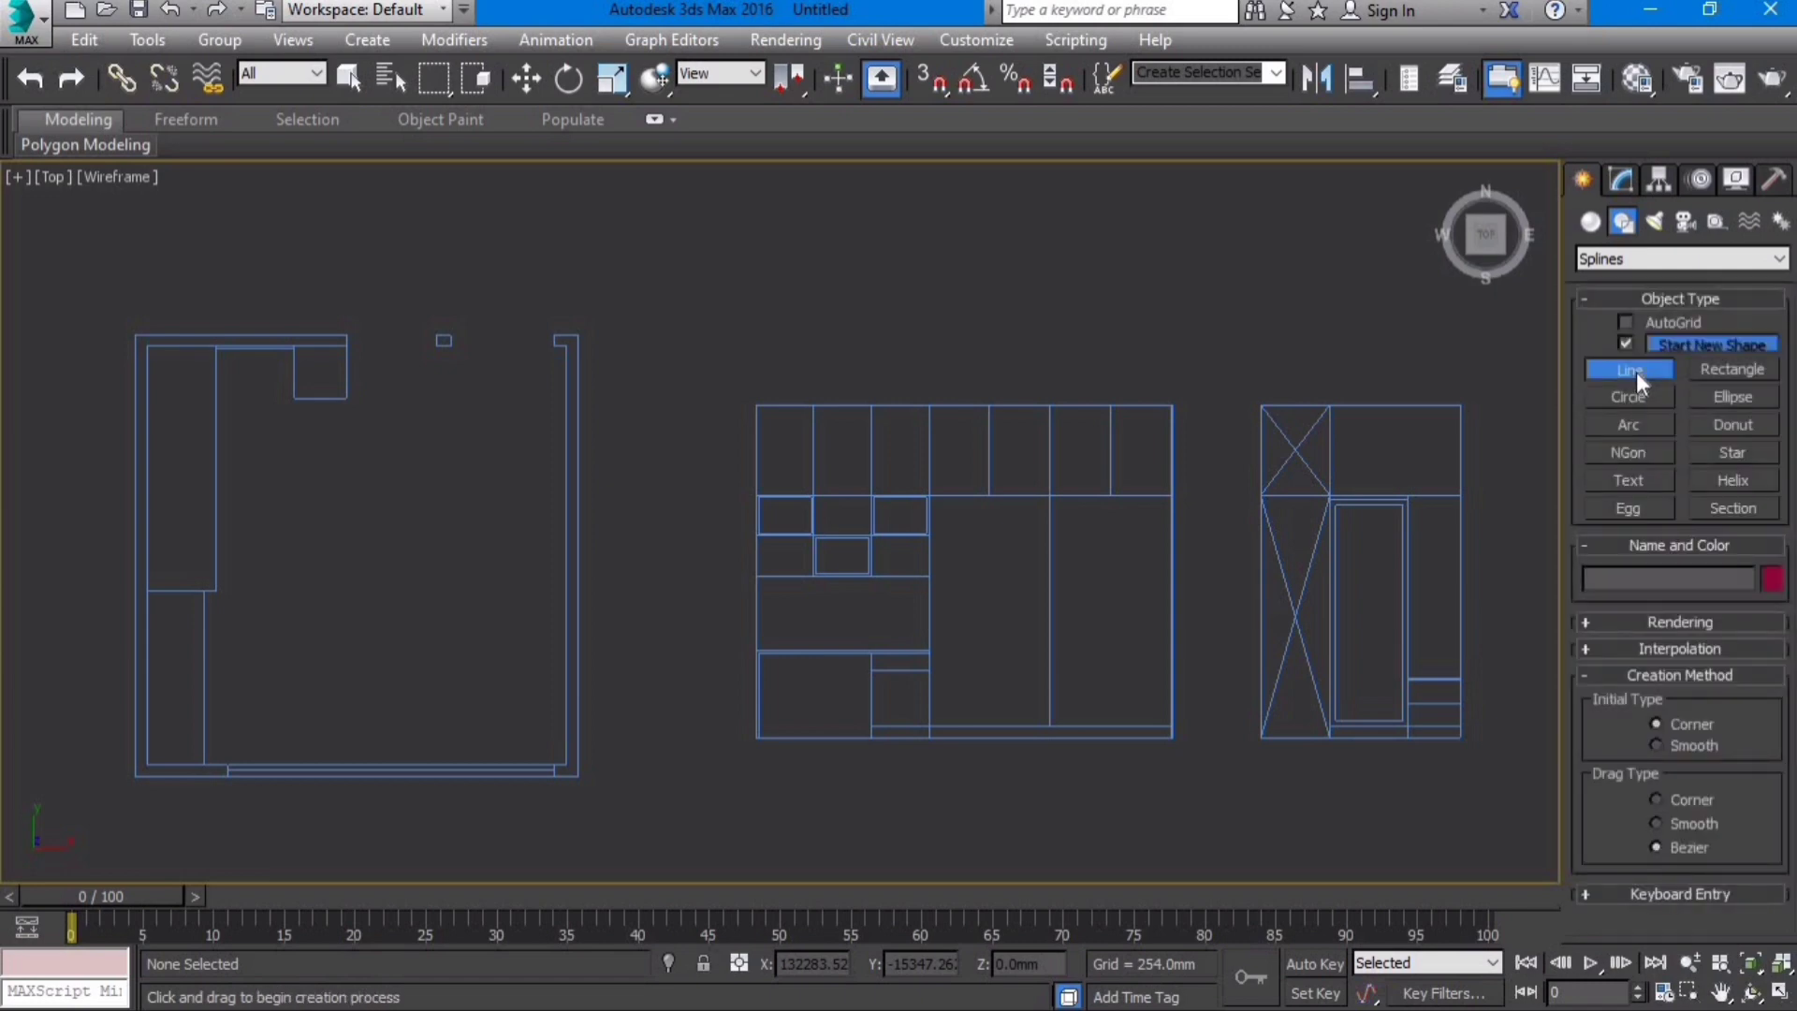
{"action": "left_click", "coordinate": [1742, 371]}
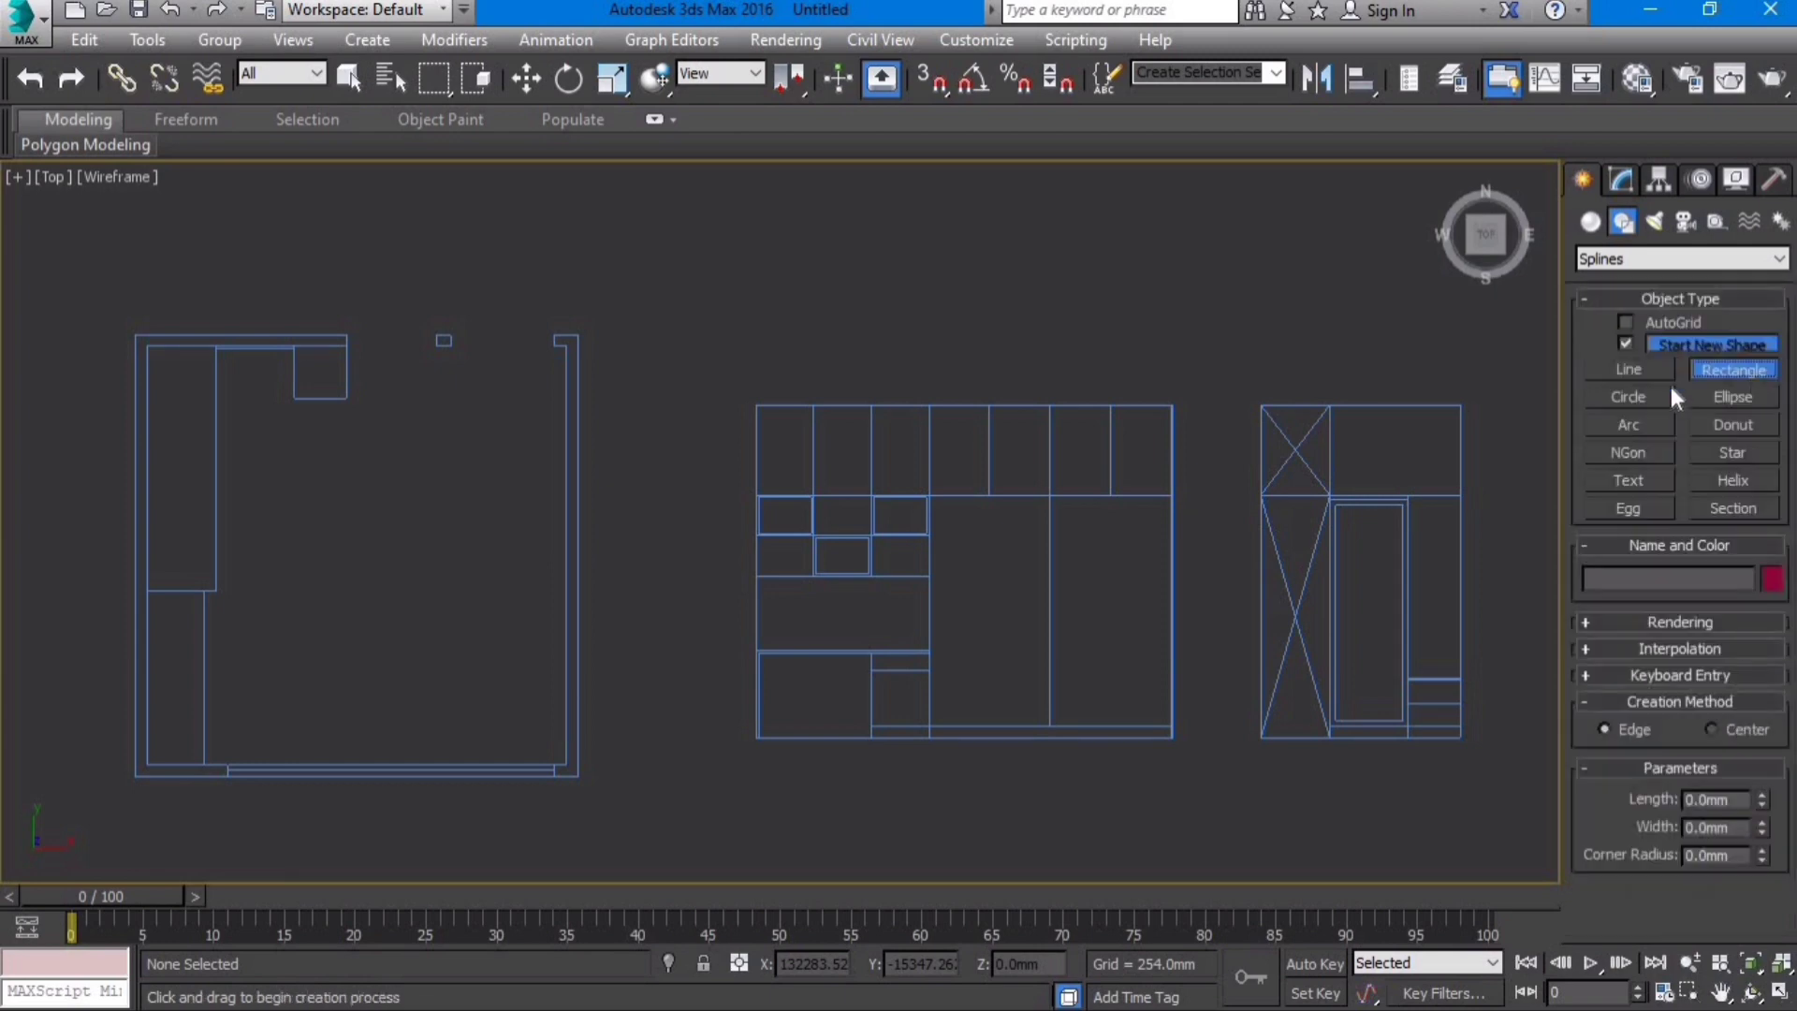
{"action": "left_click", "coordinate": [1632, 372]}
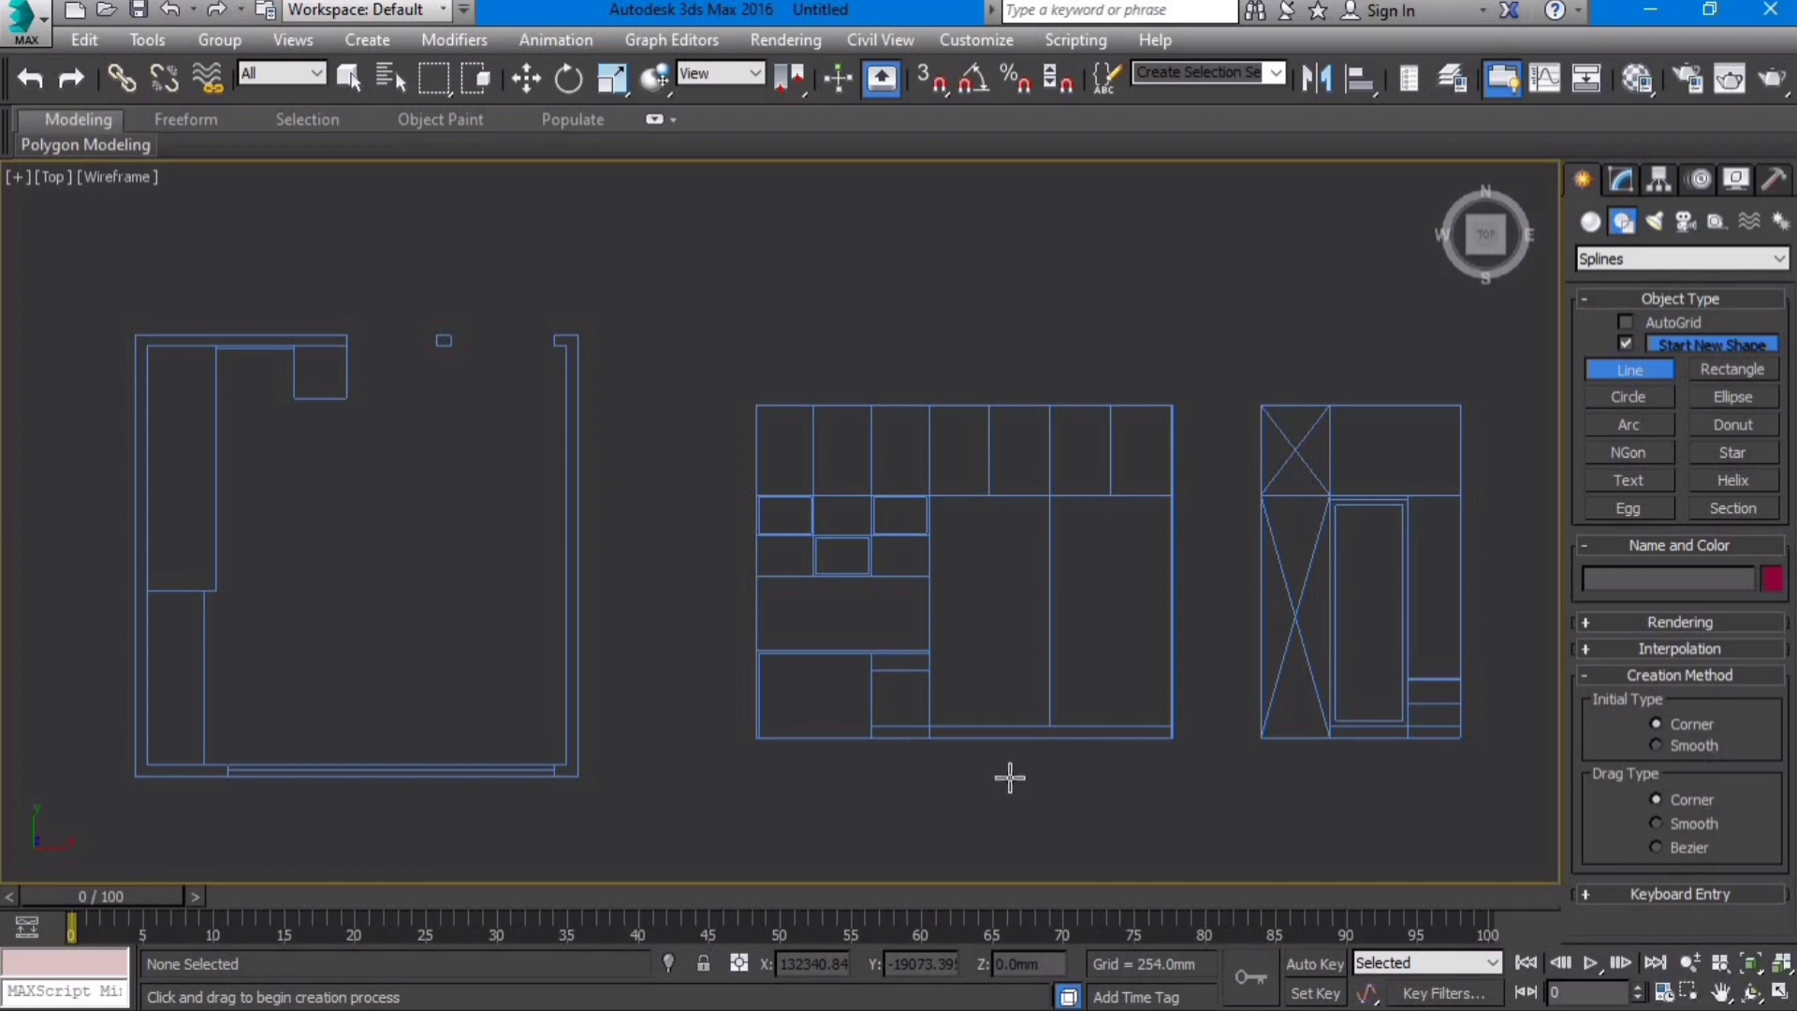
Step: Turn on 3D snapping with the Endpoint and Midpoint snaps, and minimize the snap settings
{"action": "scroll", "coordinate": [842, 655], "scroll_direction": "up", "scroll_amount": 5}
{"action": "scroll", "coordinate": [926, 620], "scroll_direction": "up", "scroll_amount": 4}
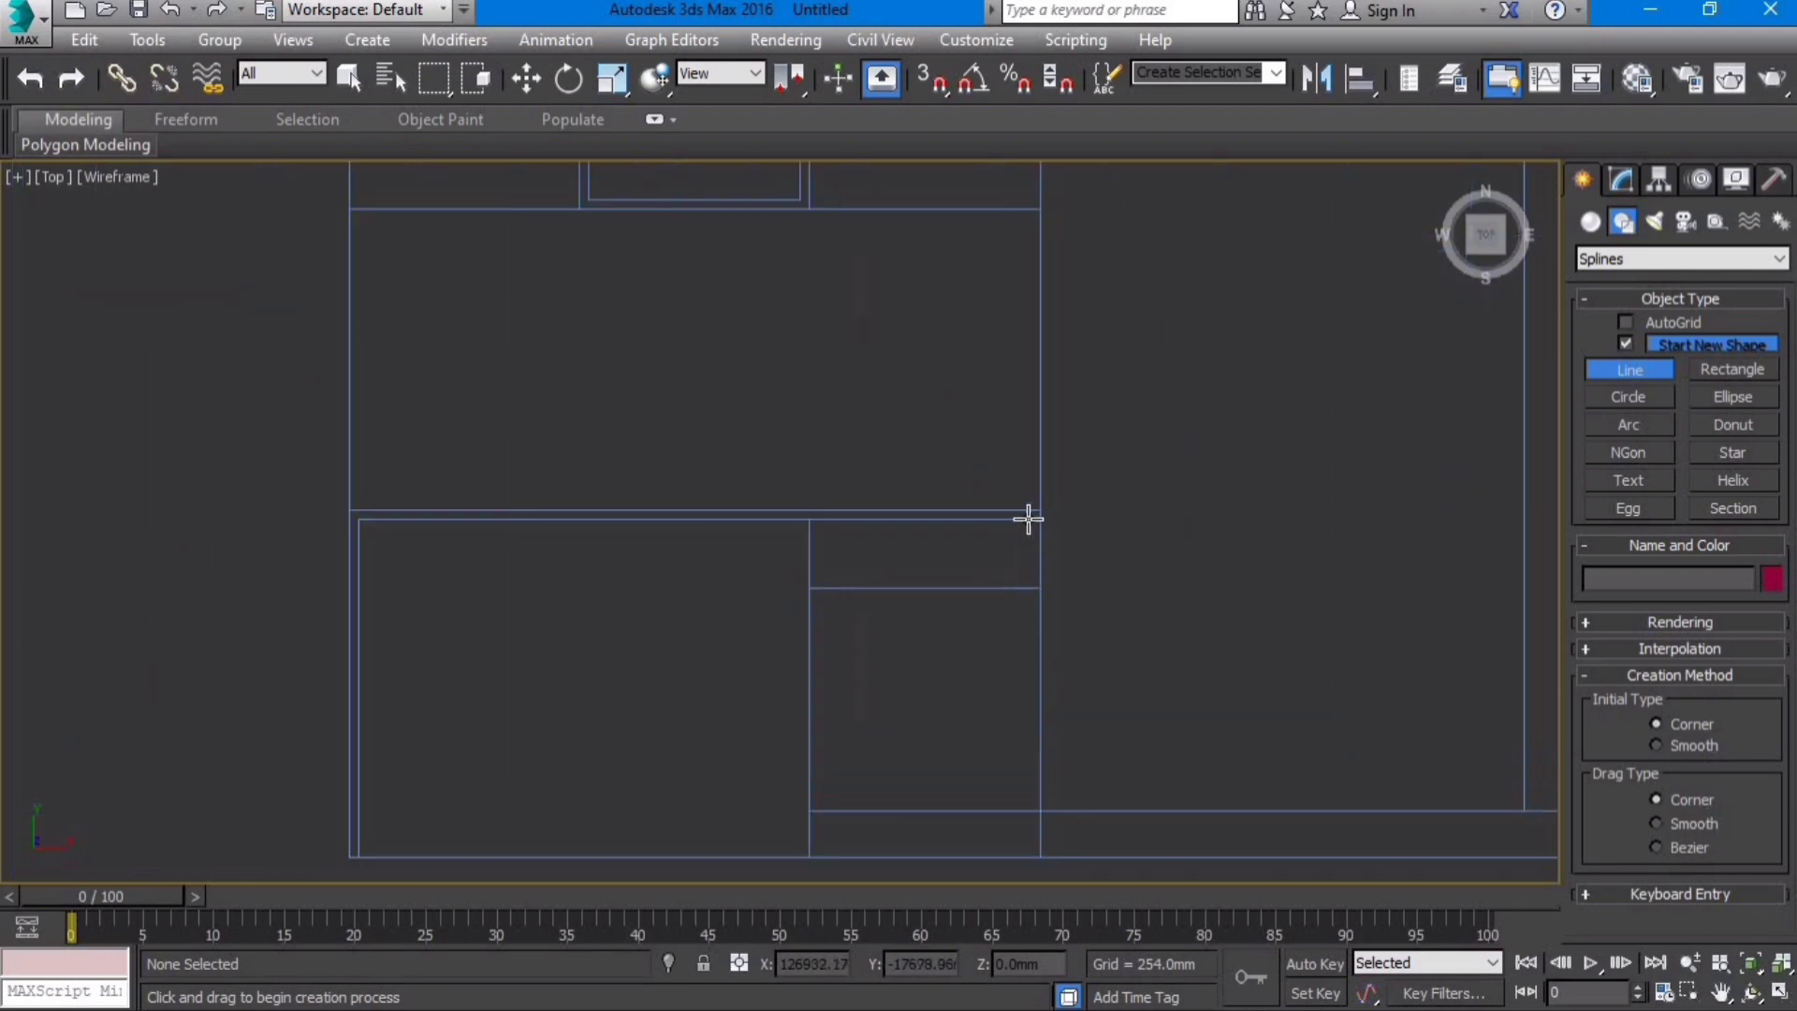
{"action": "scroll", "coordinate": [1033, 532], "scroll_direction": "down", "scroll_amount": 4}
{"action": "middle_click_drag", "start_coordinate": [1035, 509], "coordinate": [1115, 694]}
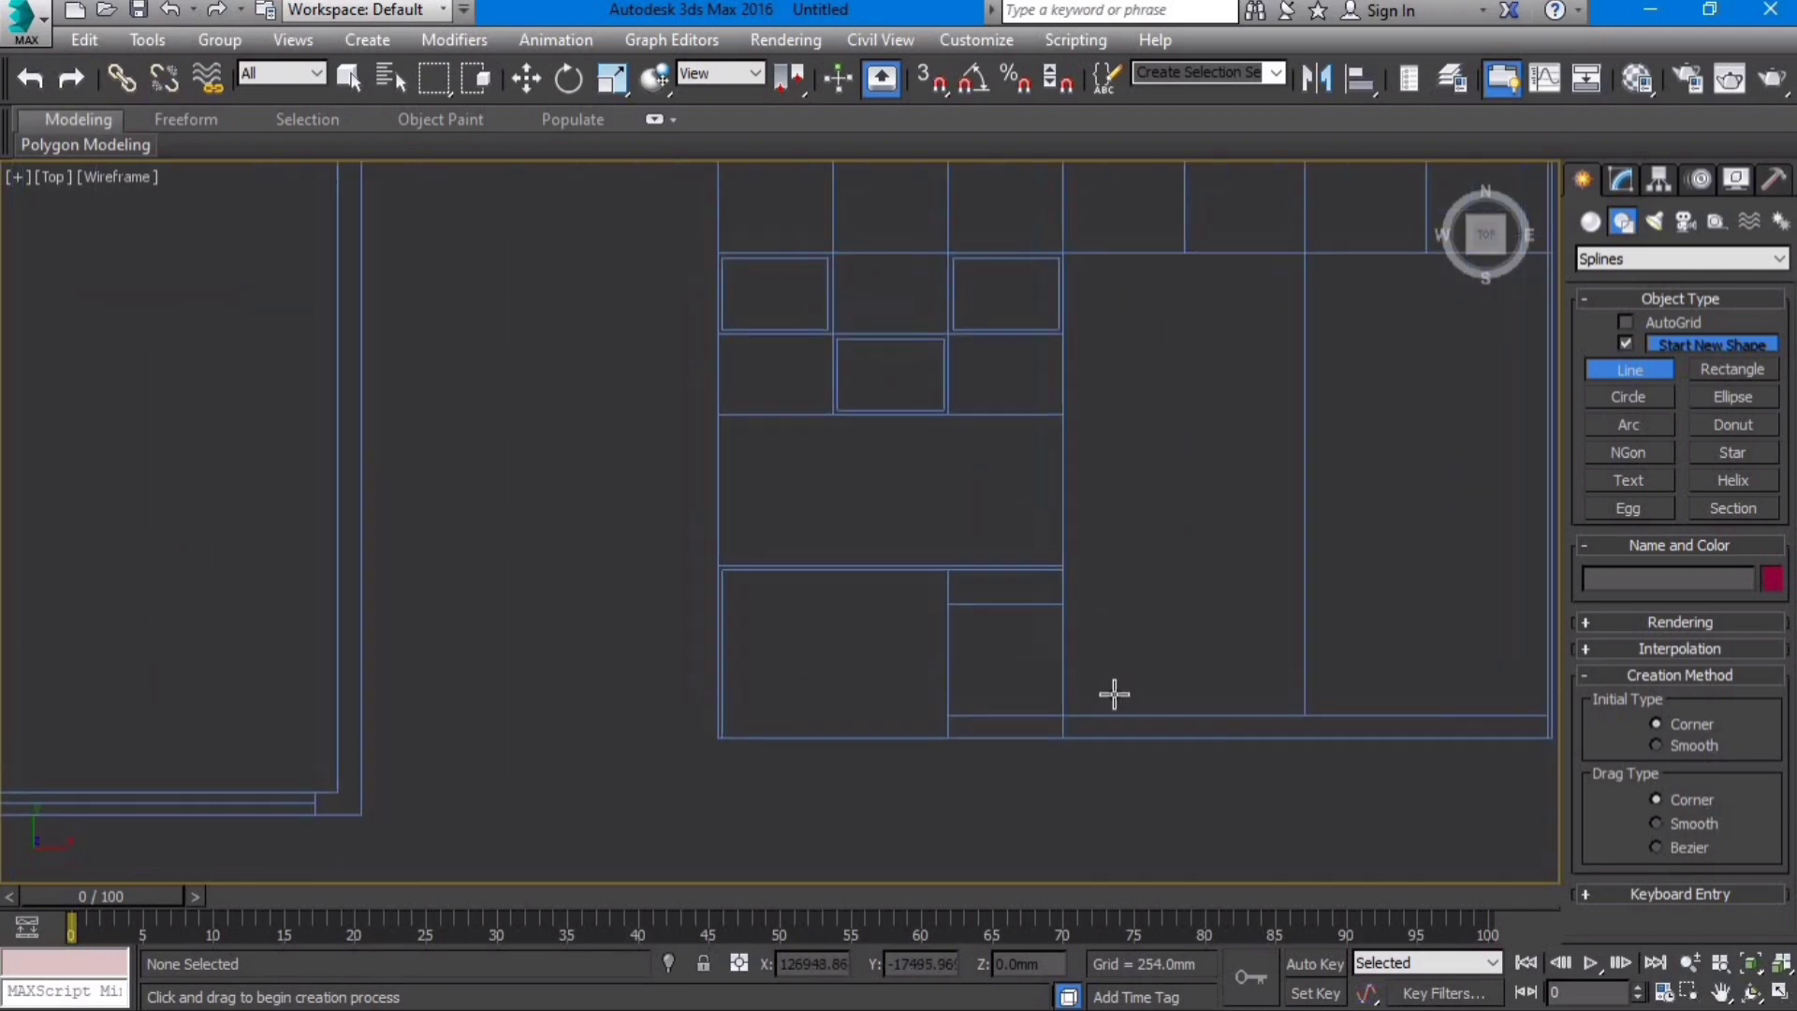
{"action": "left_click", "coordinate": [936, 80]}
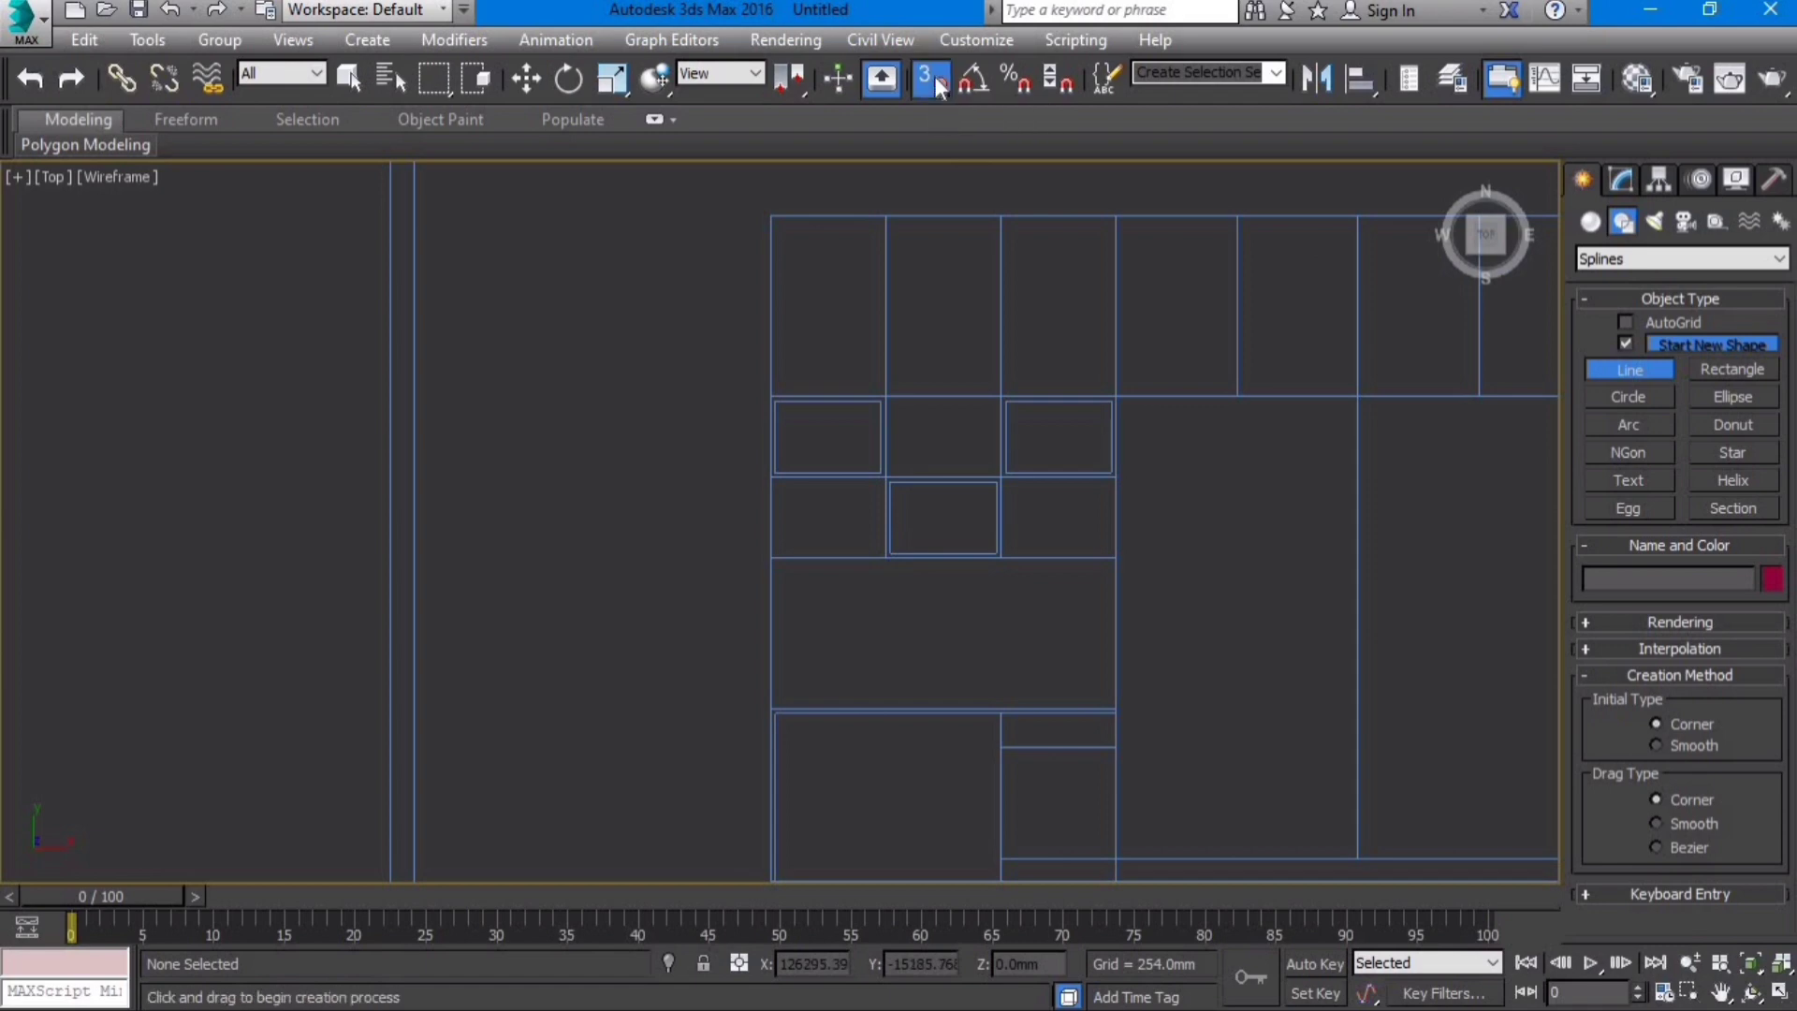
{"action": "right_click", "coordinate": [938, 85]}
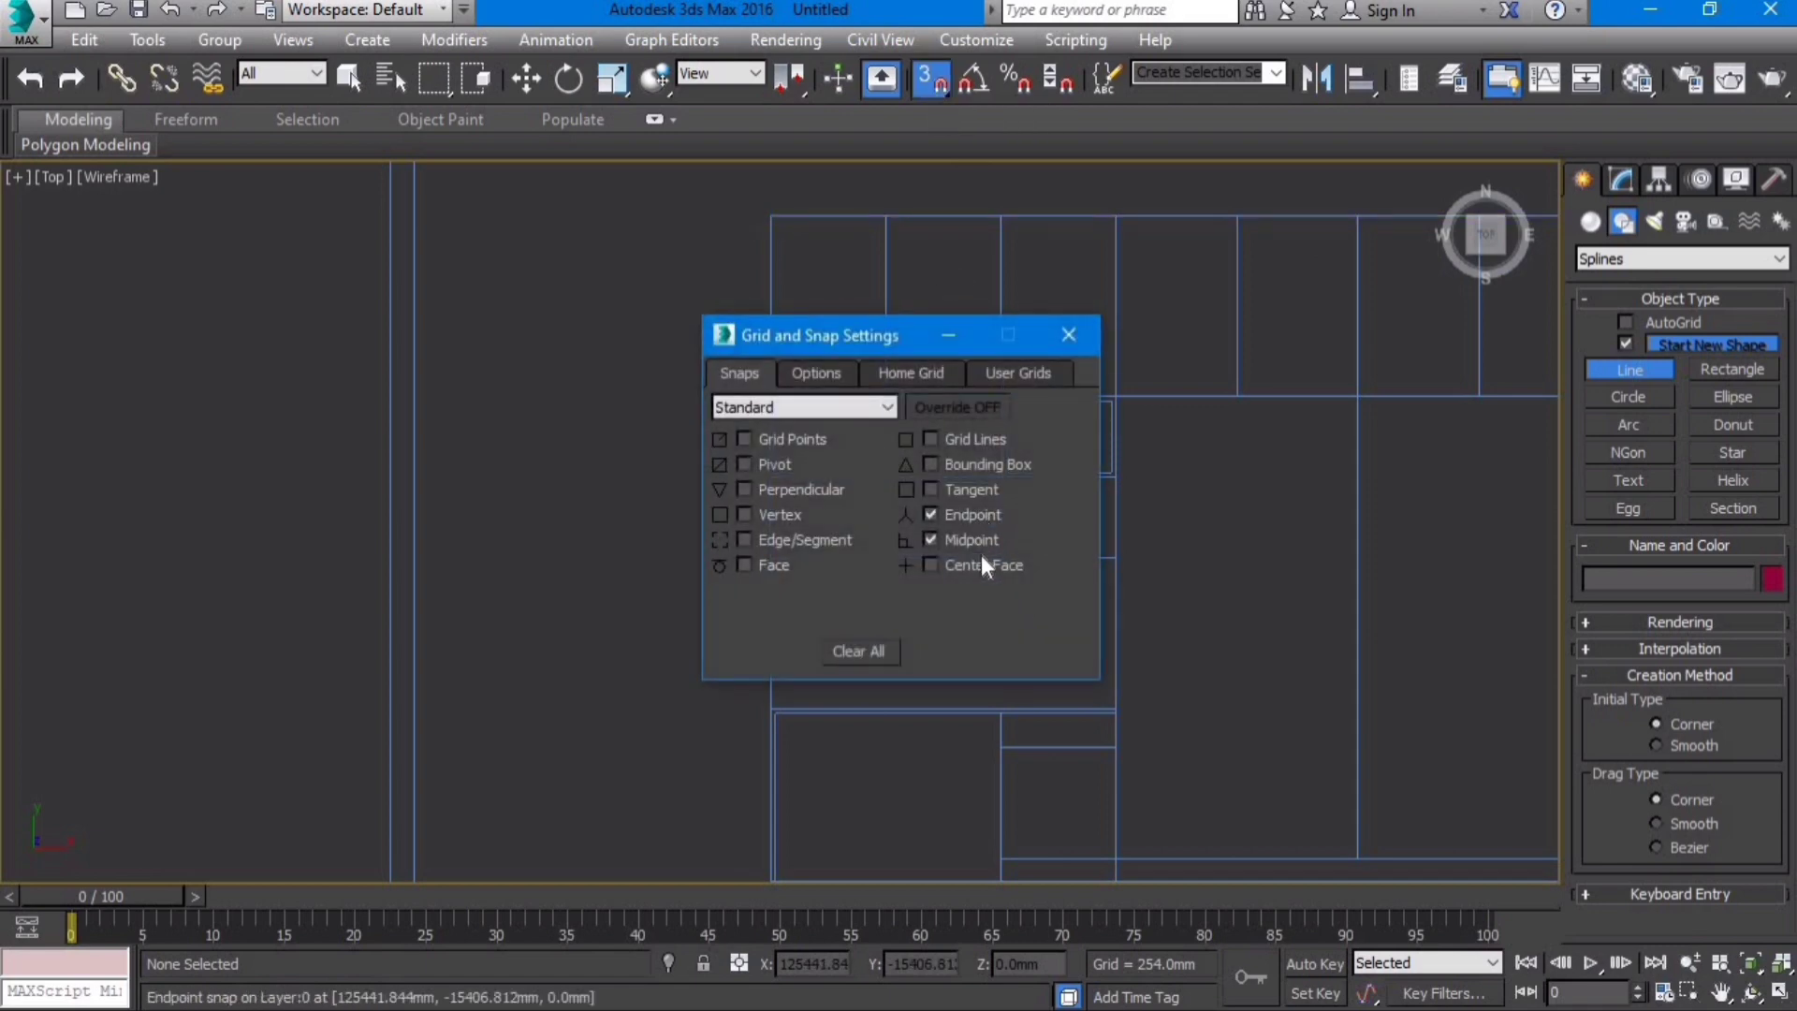
{"action": "left_click", "coordinate": [948, 337]}
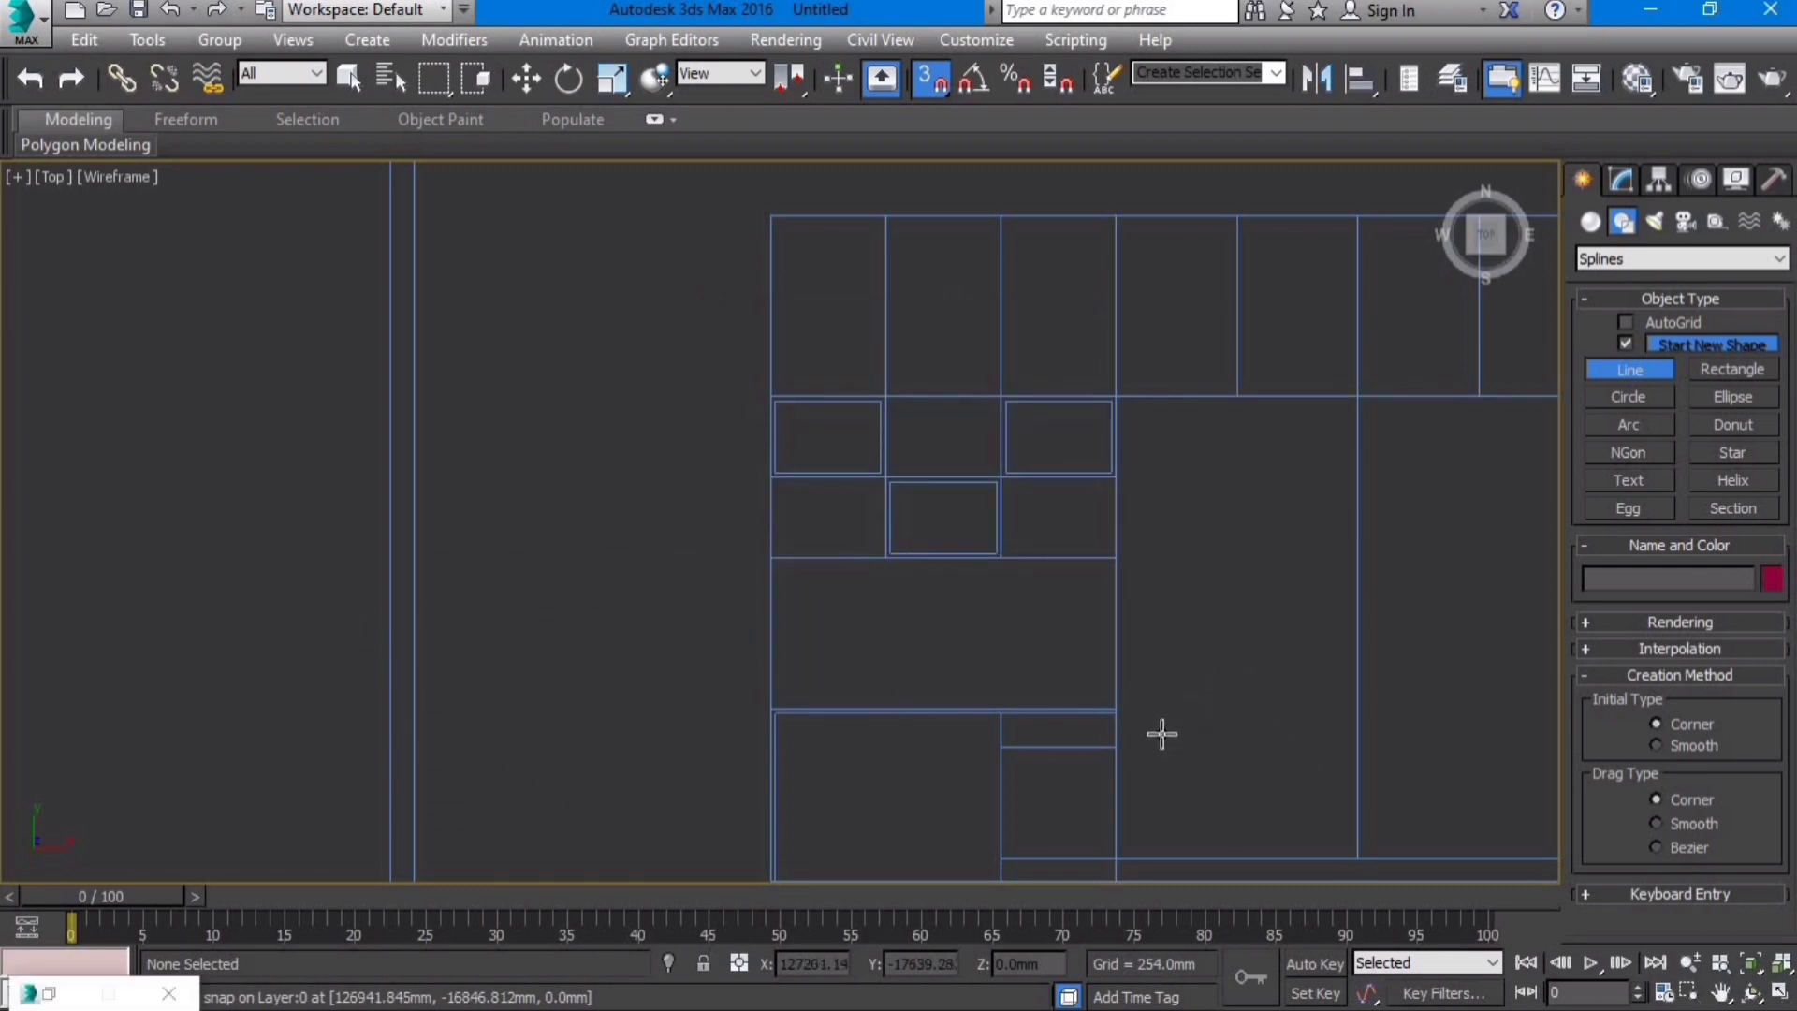
{"action": "middle_click_drag", "start_coordinate": [1161, 734], "coordinate": [1252, 520]}
{"action": "scroll", "coordinate": [1011, 556], "scroll_direction": "up", "scroll_amount": 2}
{"action": "scroll", "coordinate": [1277, 513], "scroll_direction": "up", "scroll_amount": 2}
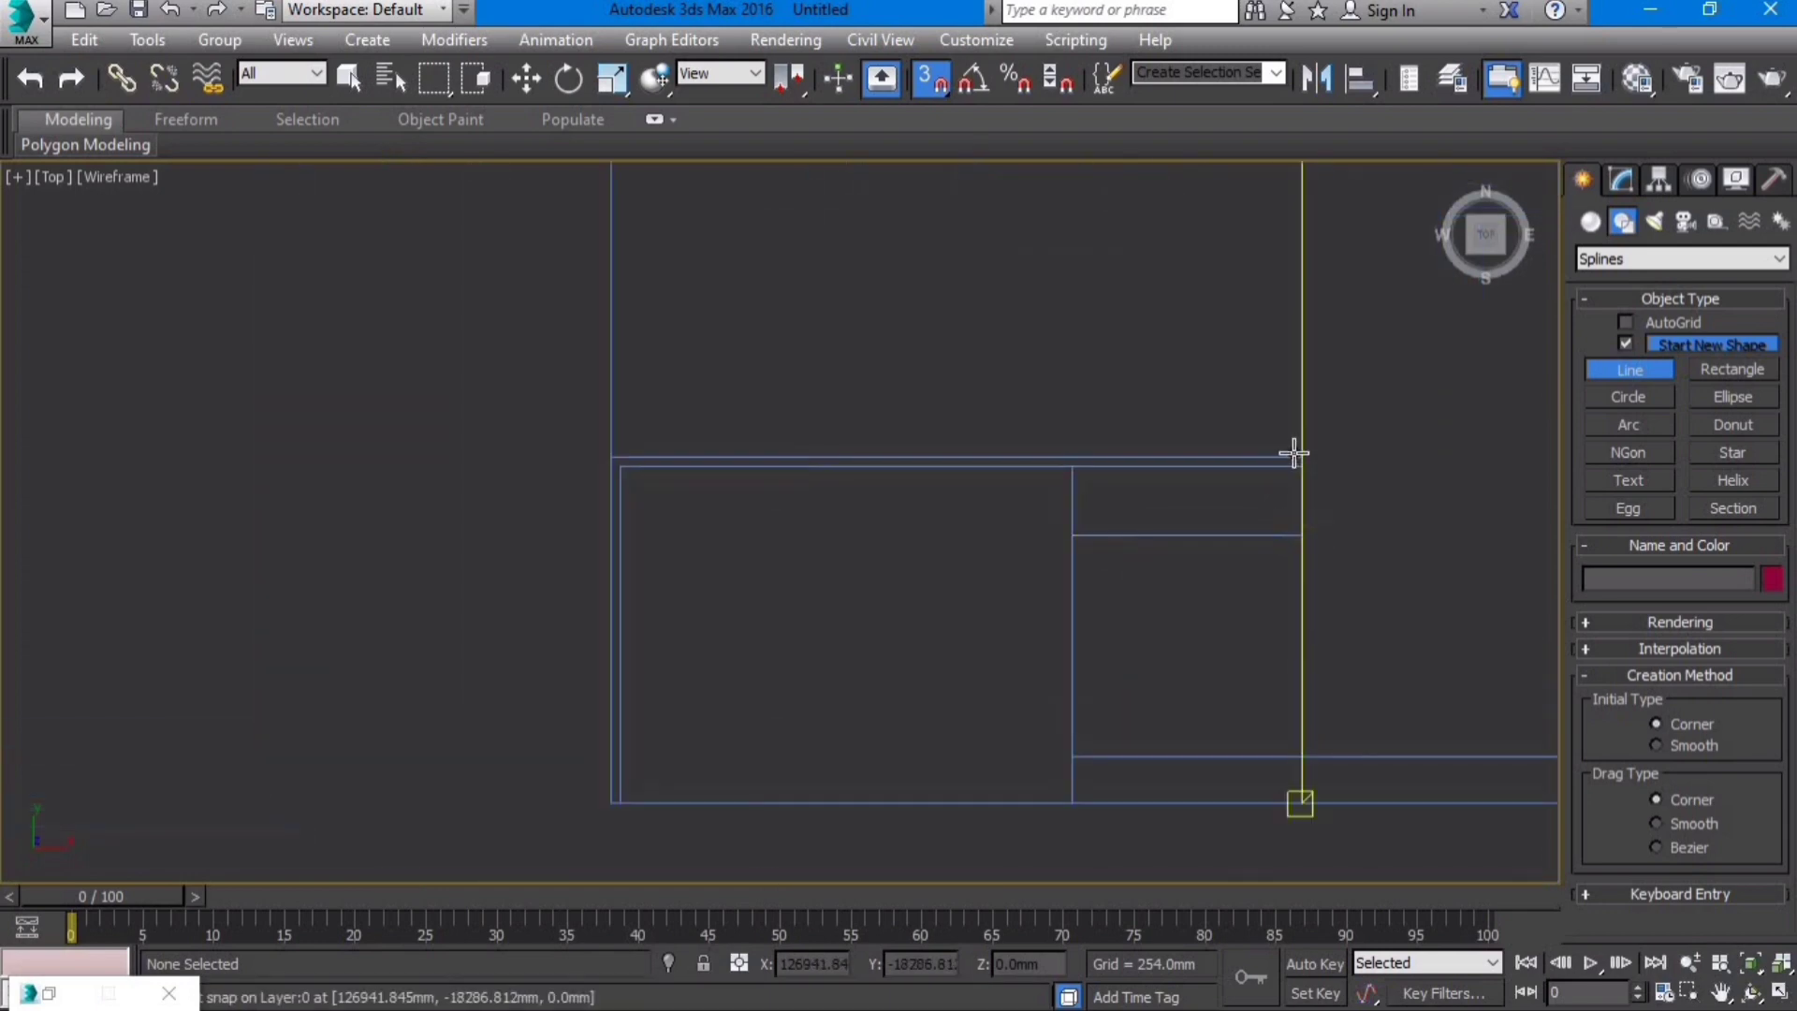
{"action": "scroll", "coordinate": [1296, 458], "scroll_direction": "up", "scroll_amount": 3}
{"action": "scroll", "coordinate": [1305, 468], "scroll_direction": "down", "scroll_amount": 2}
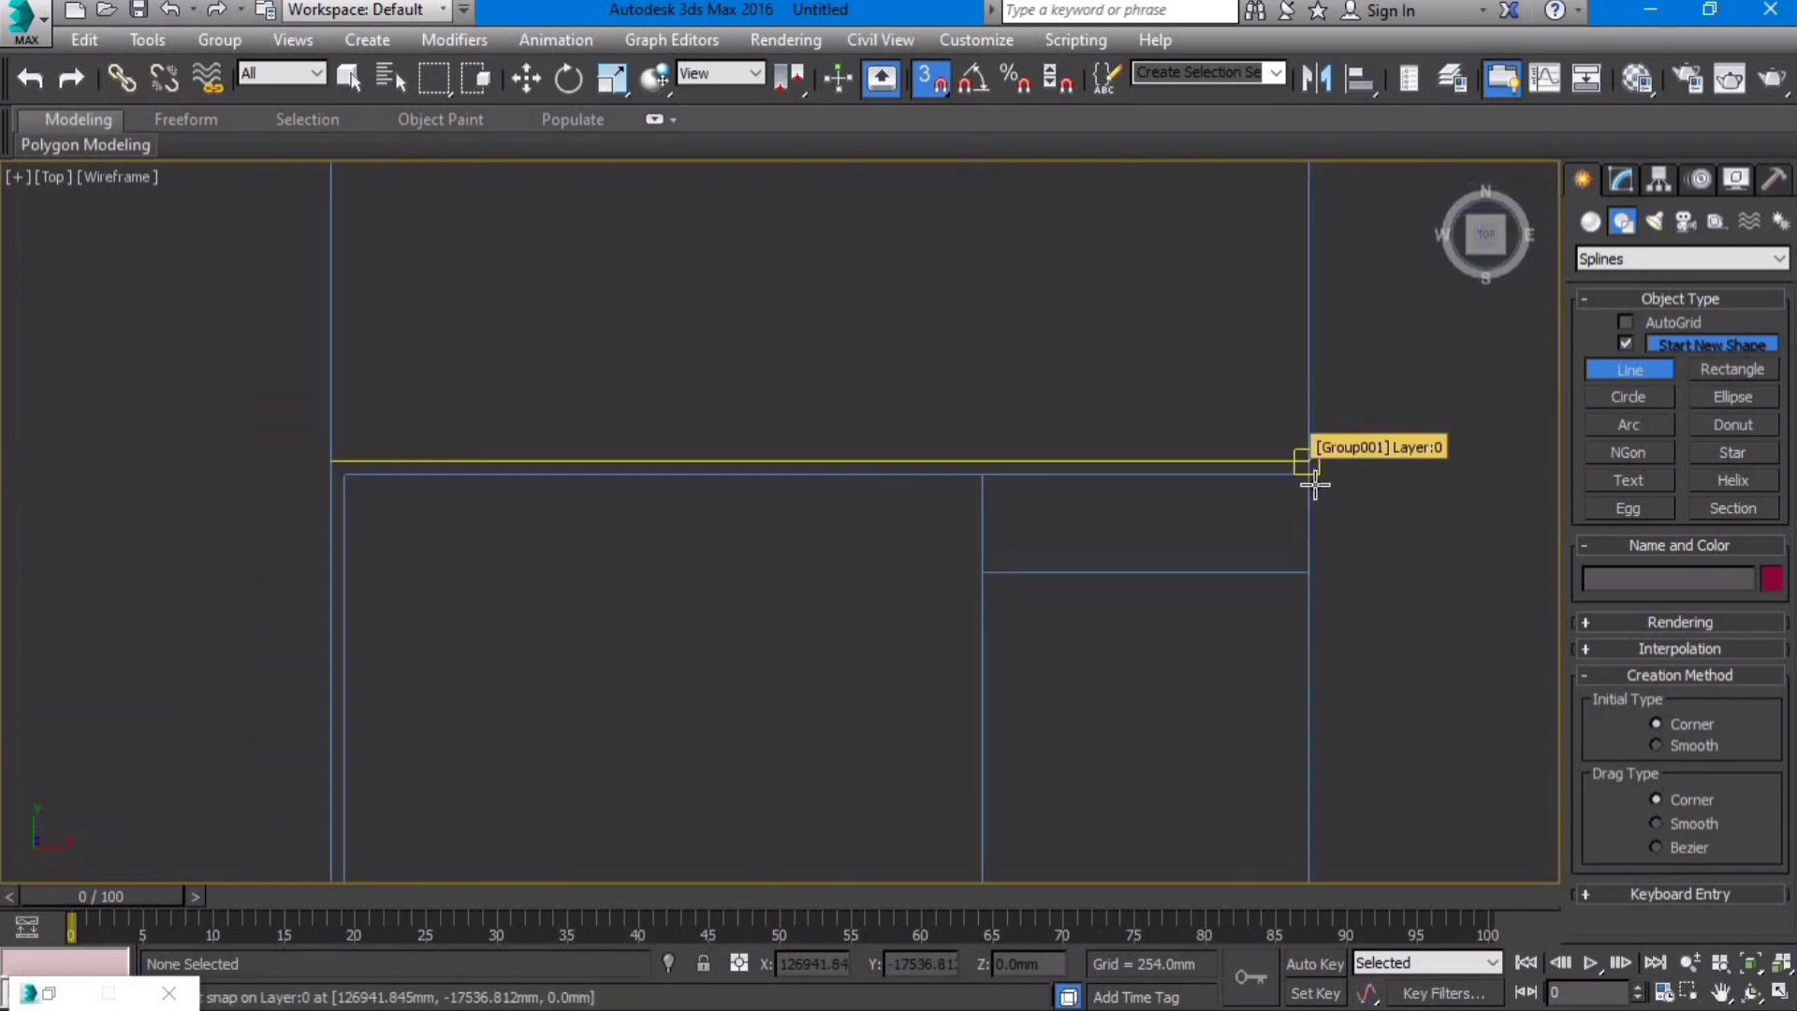
{"action": "scroll", "coordinate": [1307, 466], "scroll_direction": "up", "scroll_amount": 5}
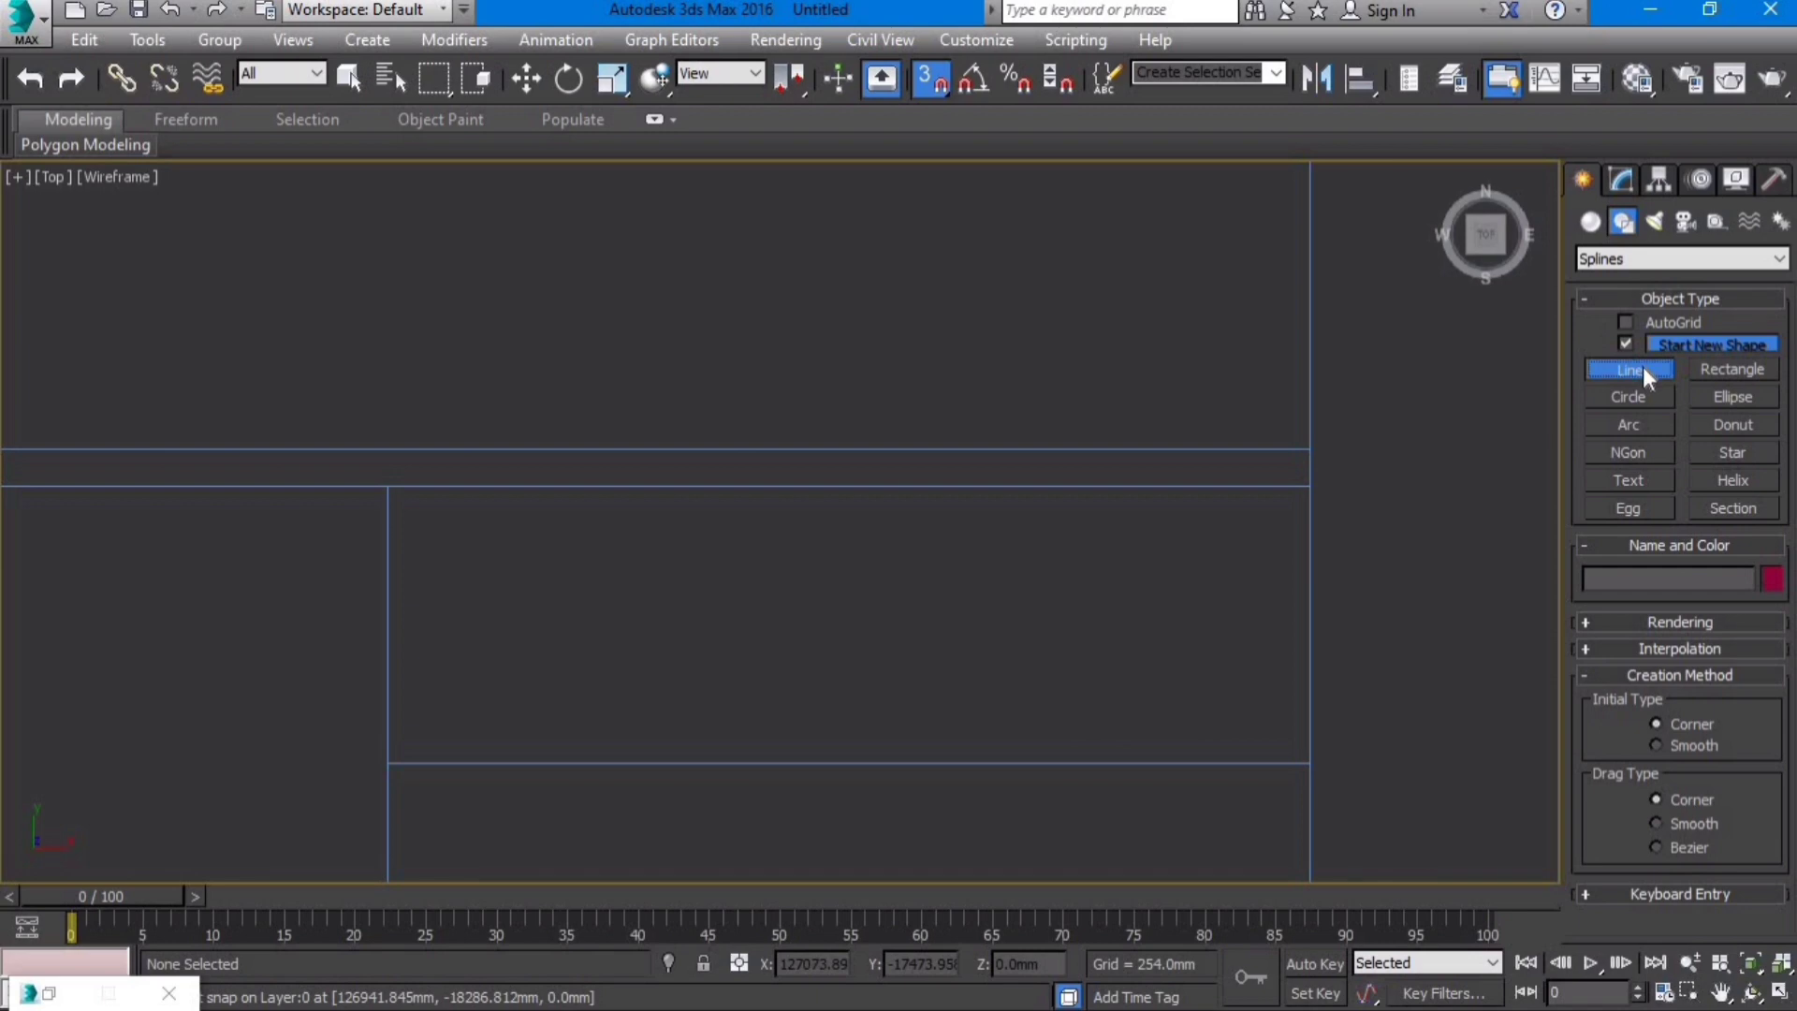
{"action": "left_click", "coordinate": [1307, 449]}
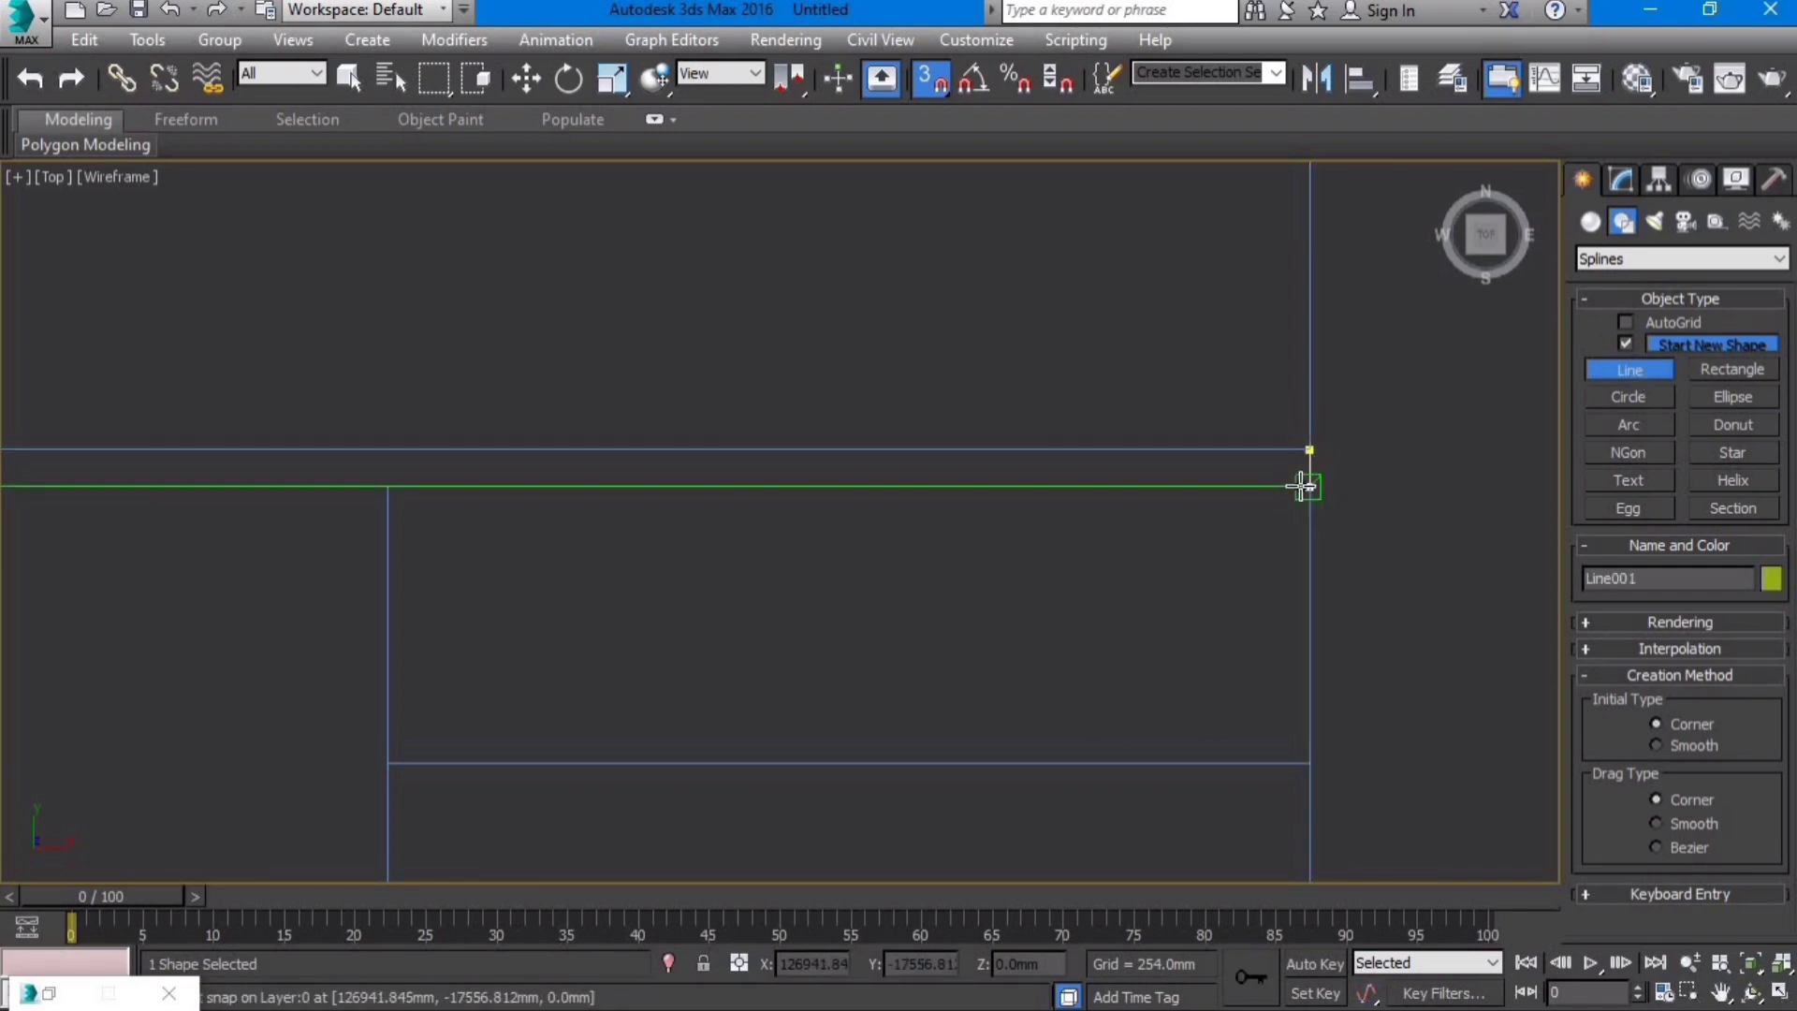
{"action": "left_click", "coordinate": [1308, 486]}
{"action": "right_click", "coordinate": [1396, 489]}
{"action": "scroll", "coordinate": [1416, 481], "scroll_direction": "down", "scroll_amount": 4}
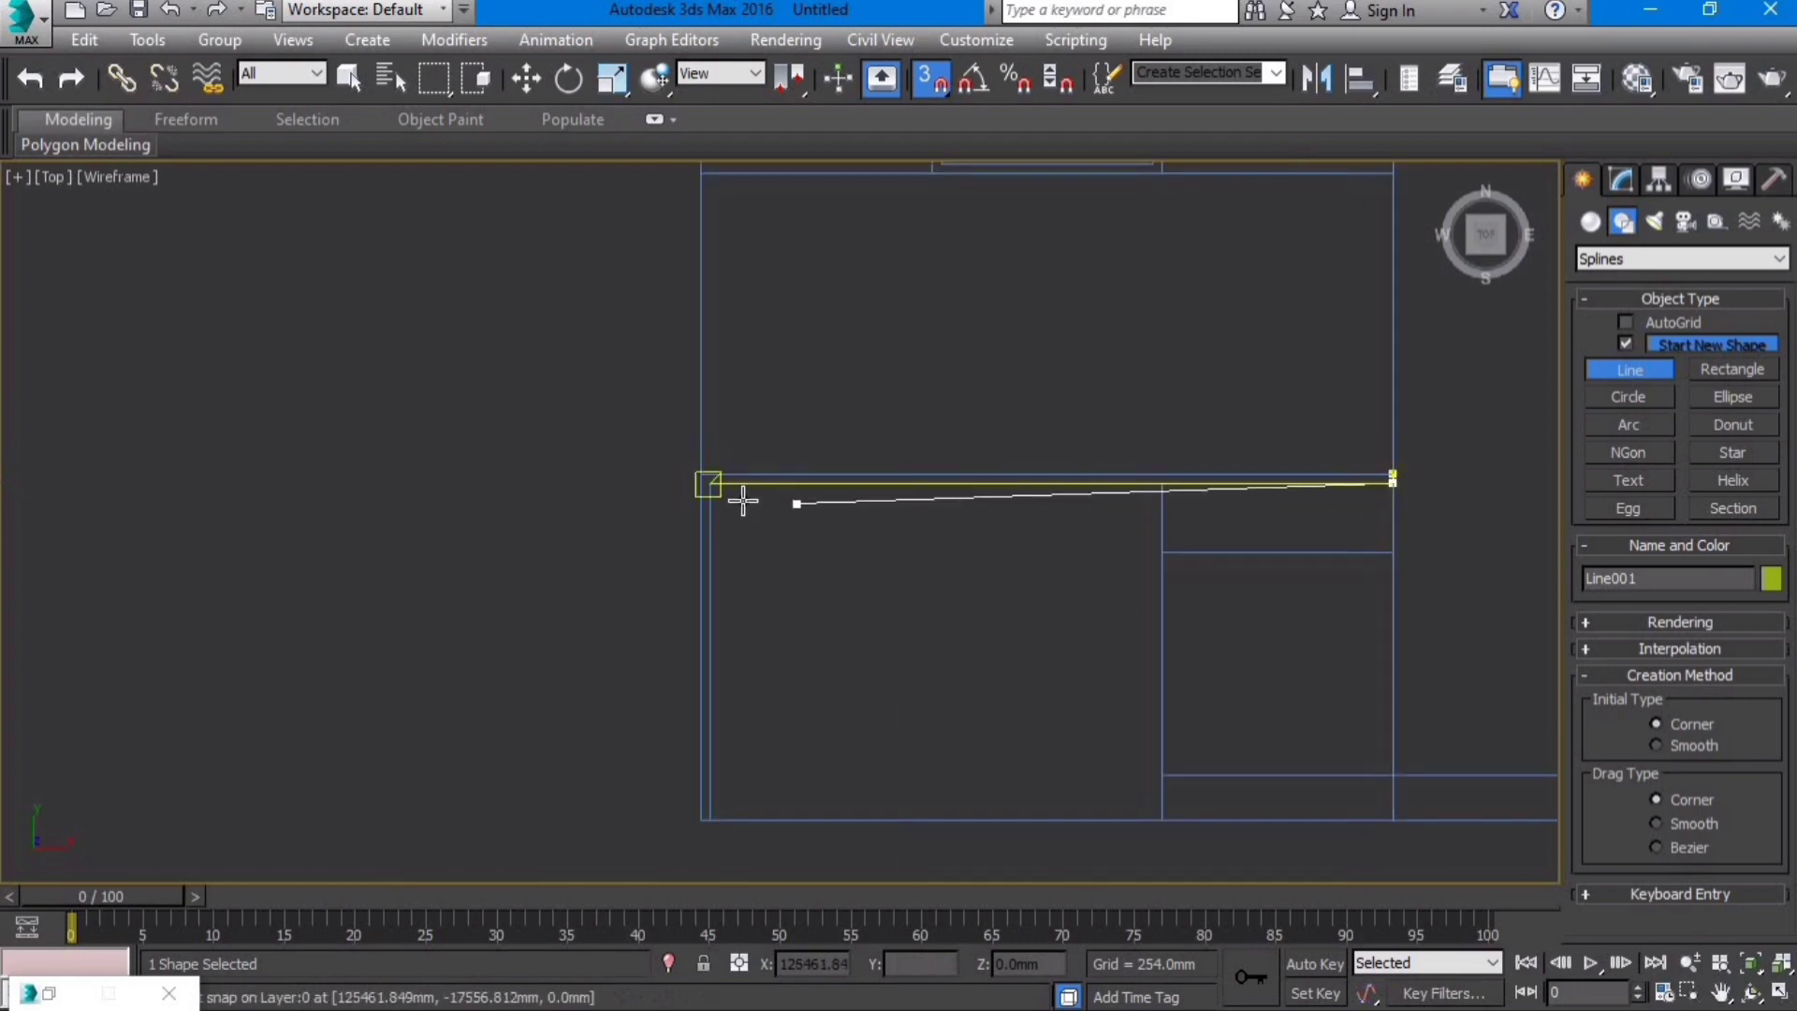
{"action": "scroll", "coordinate": [729, 501], "scroll_direction": "up", "scroll_amount": 2}
{"action": "left_click", "coordinate": [704, 477]}
{"action": "scroll", "coordinate": [814, 470], "scroll_direction": "down", "scroll_amount": 2}
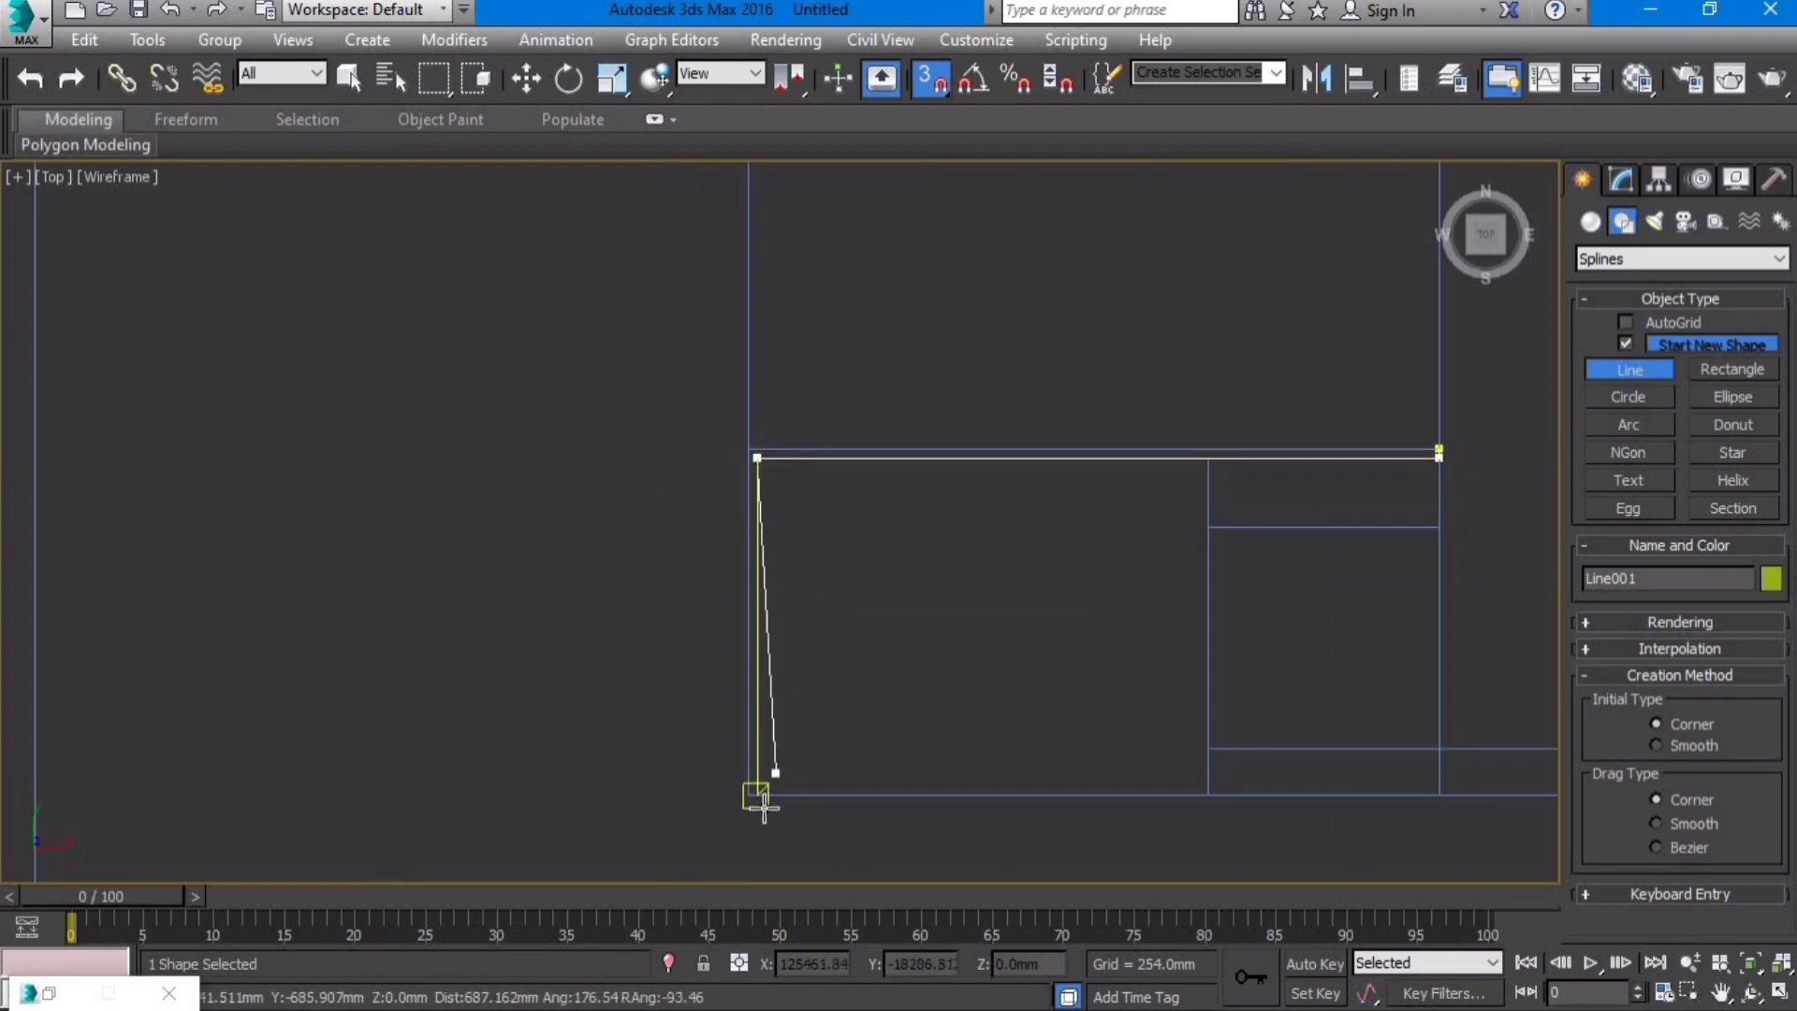
{"action": "scroll", "coordinate": [740, 784], "scroll_direction": "up", "scroll_amount": 2}
{"action": "left_click", "coordinate": [746, 782]}
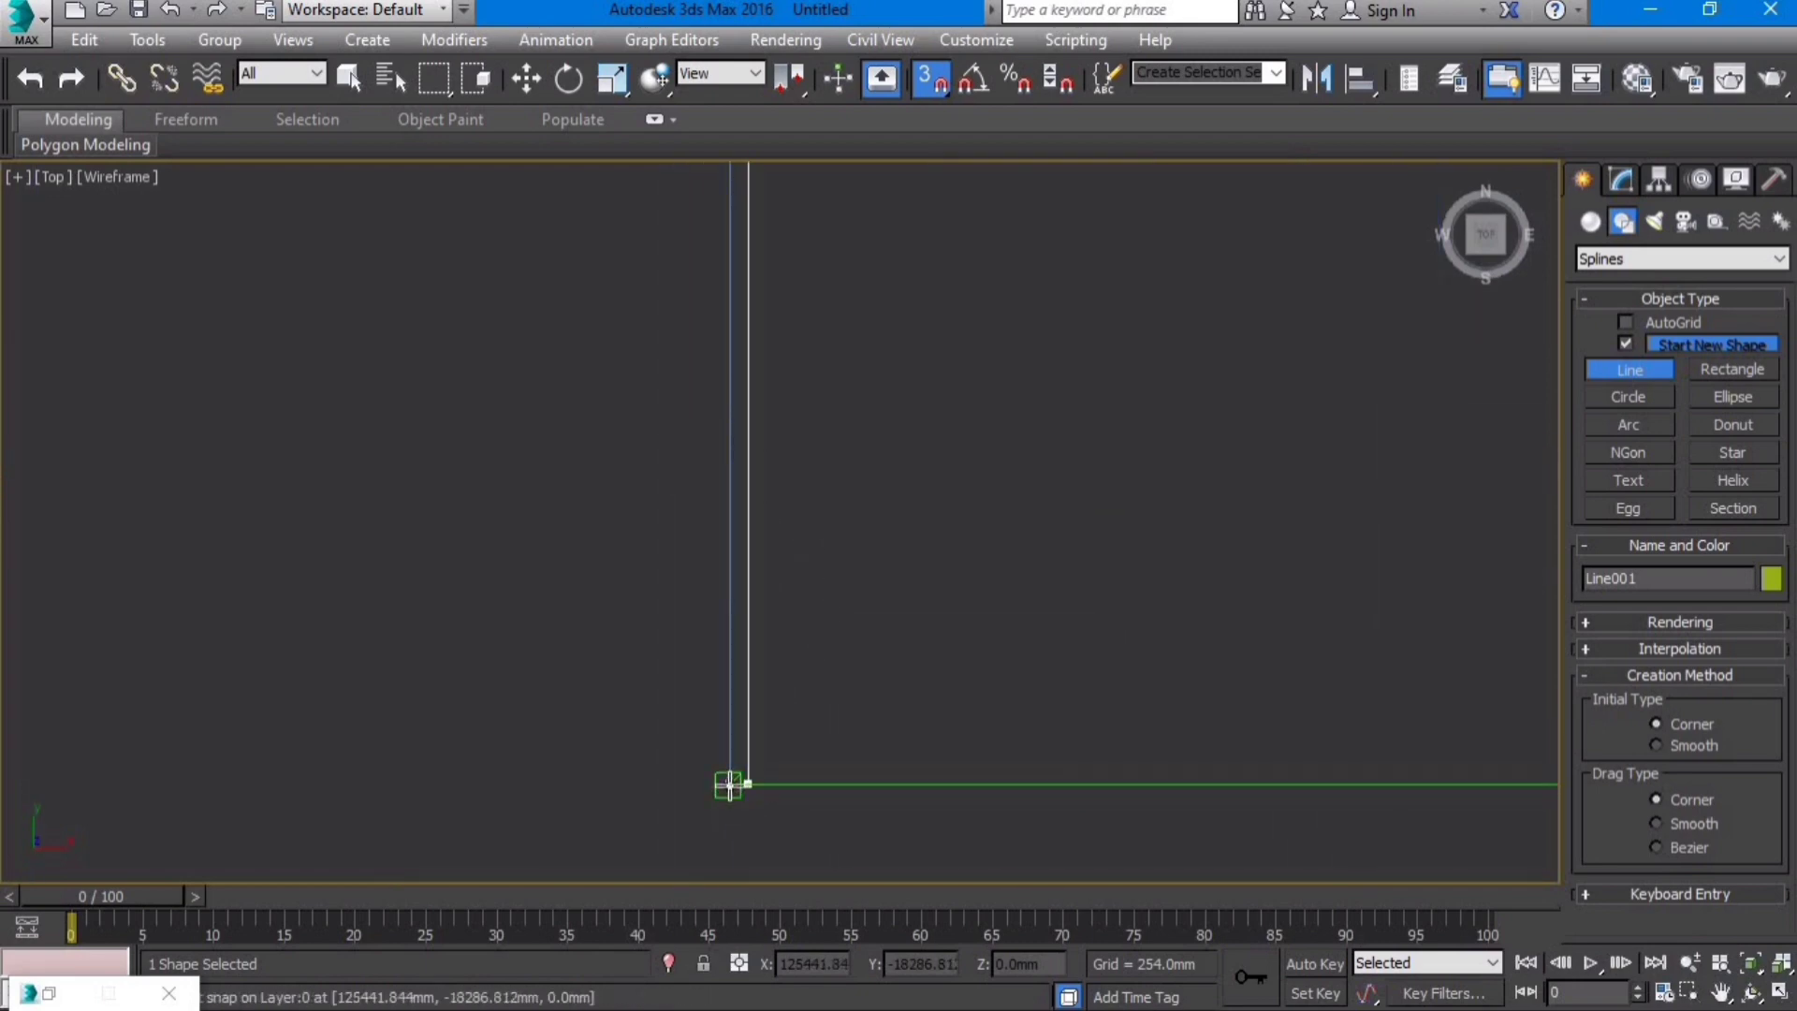
{"action": "scroll", "coordinate": [655, 810], "scroll_direction": "down", "scroll_amount": 3}
{"action": "scroll", "coordinate": [682, 572], "scroll_direction": "up", "scroll_amount": 5}
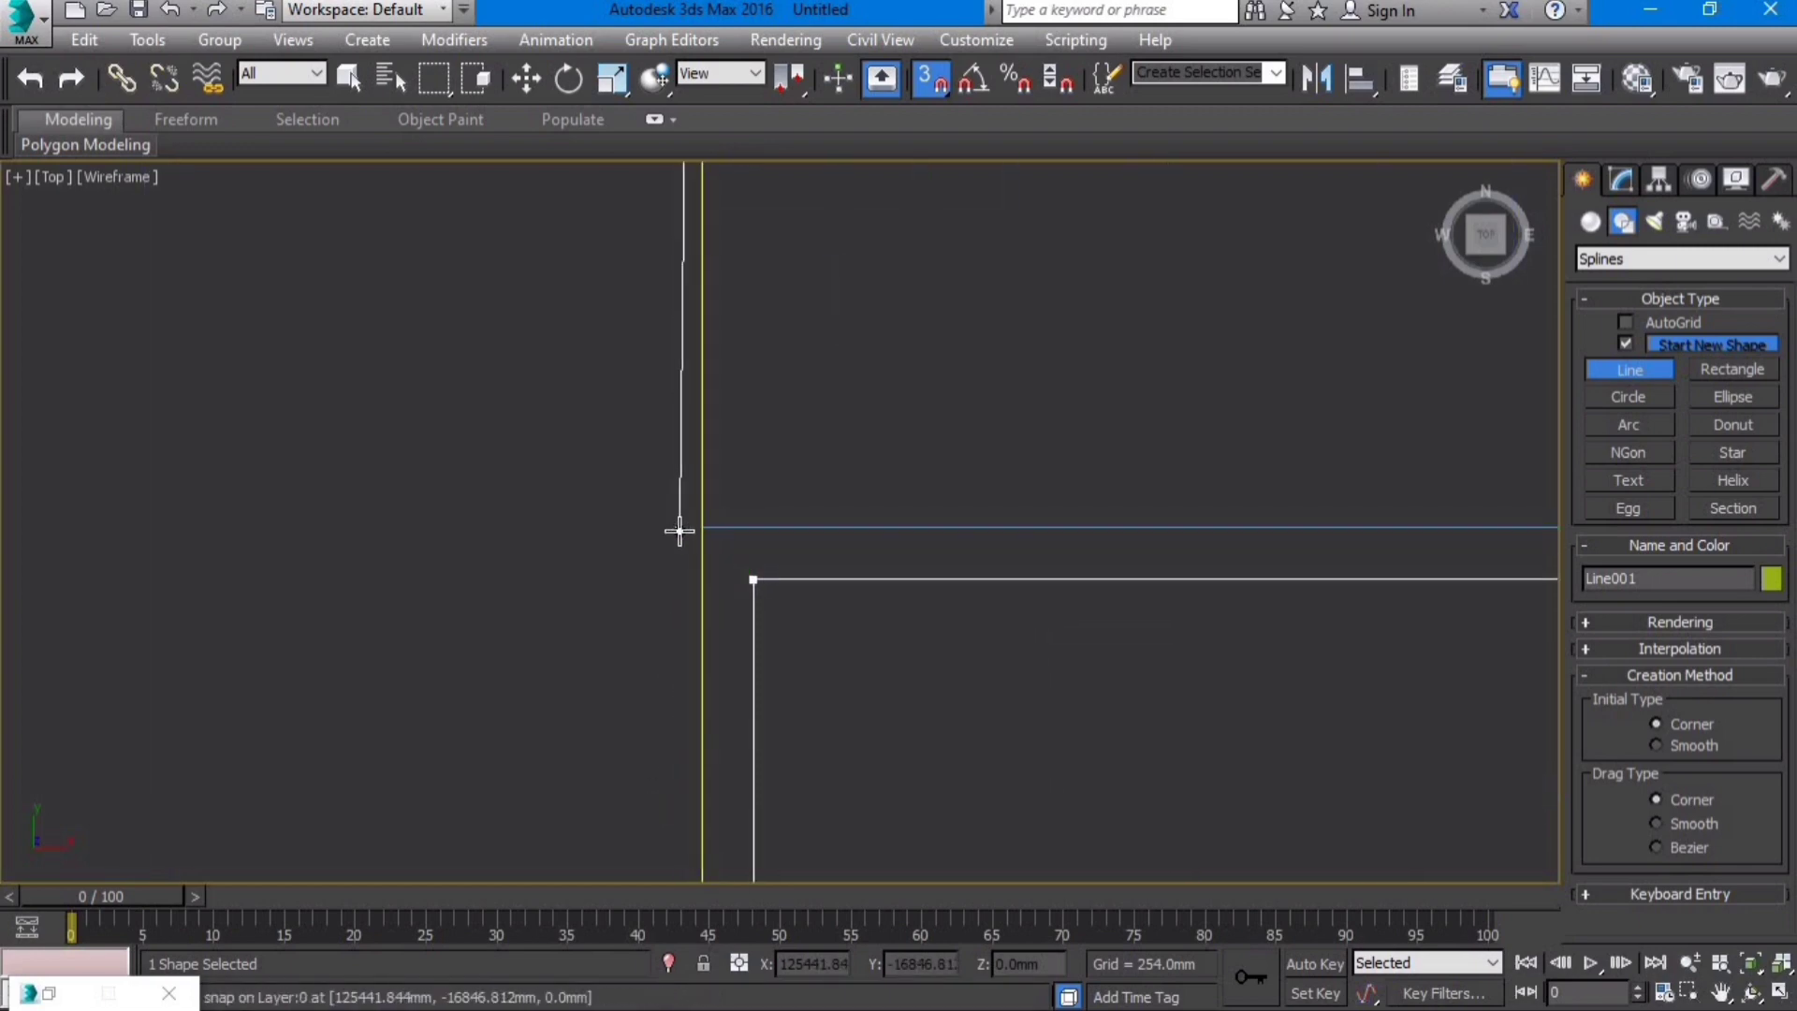
{"action": "scroll", "coordinate": [674, 531], "scroll_direction": "down", "scroll_amount": 5}
{"action": "right_click", "coordinate": [678, 531]}
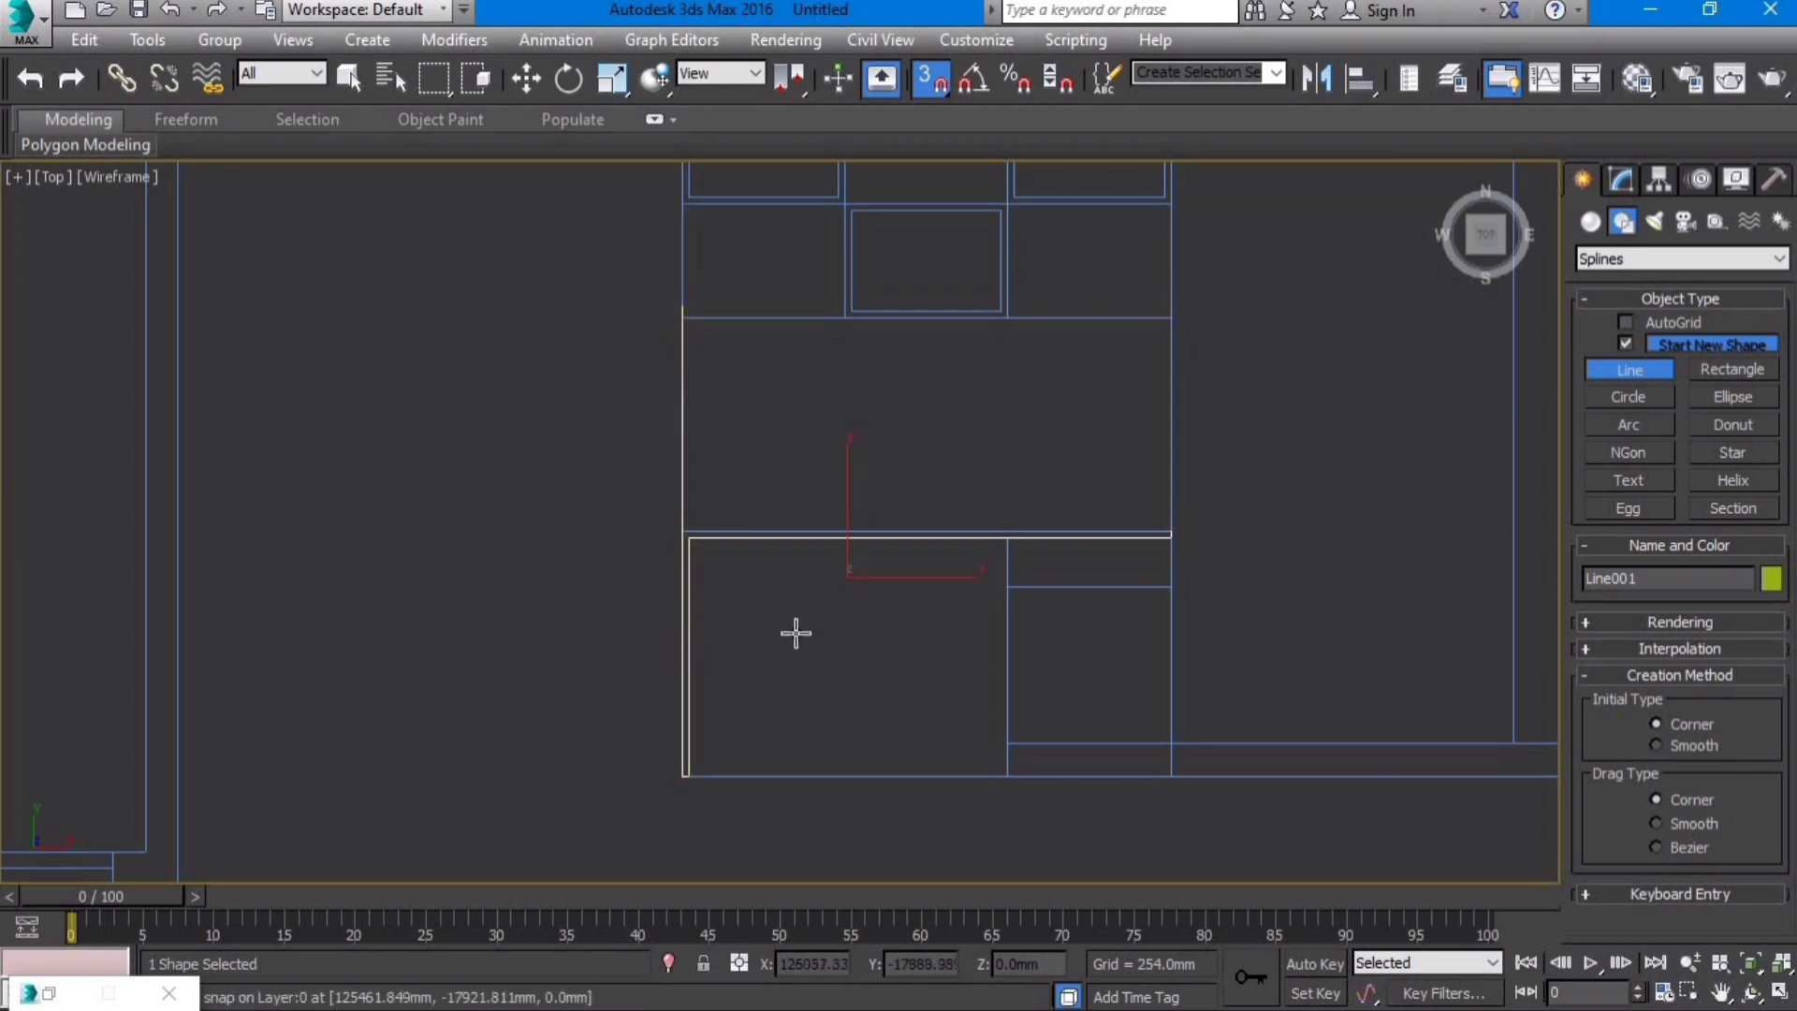
Step: Trace the thin L-shaped panel outline above and beside the lower-left compartment of the middle elevation as a closed spline, snapping to its corners
{"action": "scroll", "coordinate": [667, 802], "scroll_direction": "up", "scroll_amount": 3}
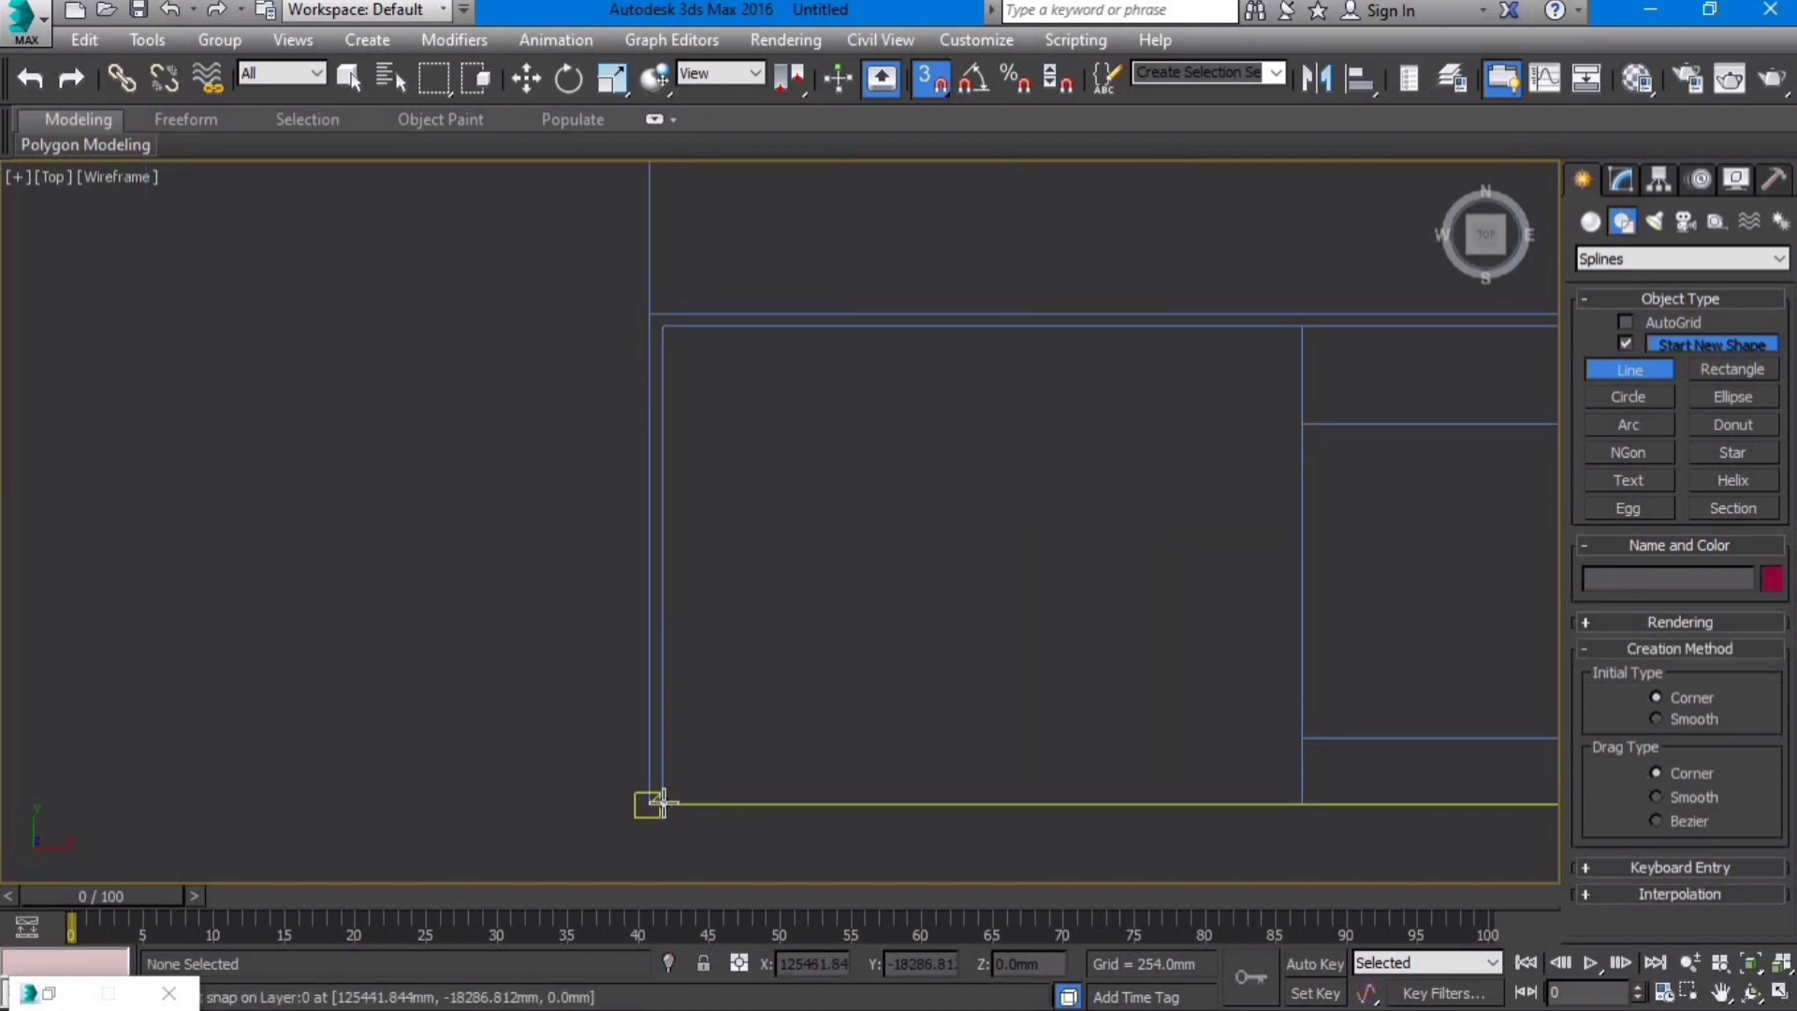
{"action": "left_click", "coordinate": [651, 802]}
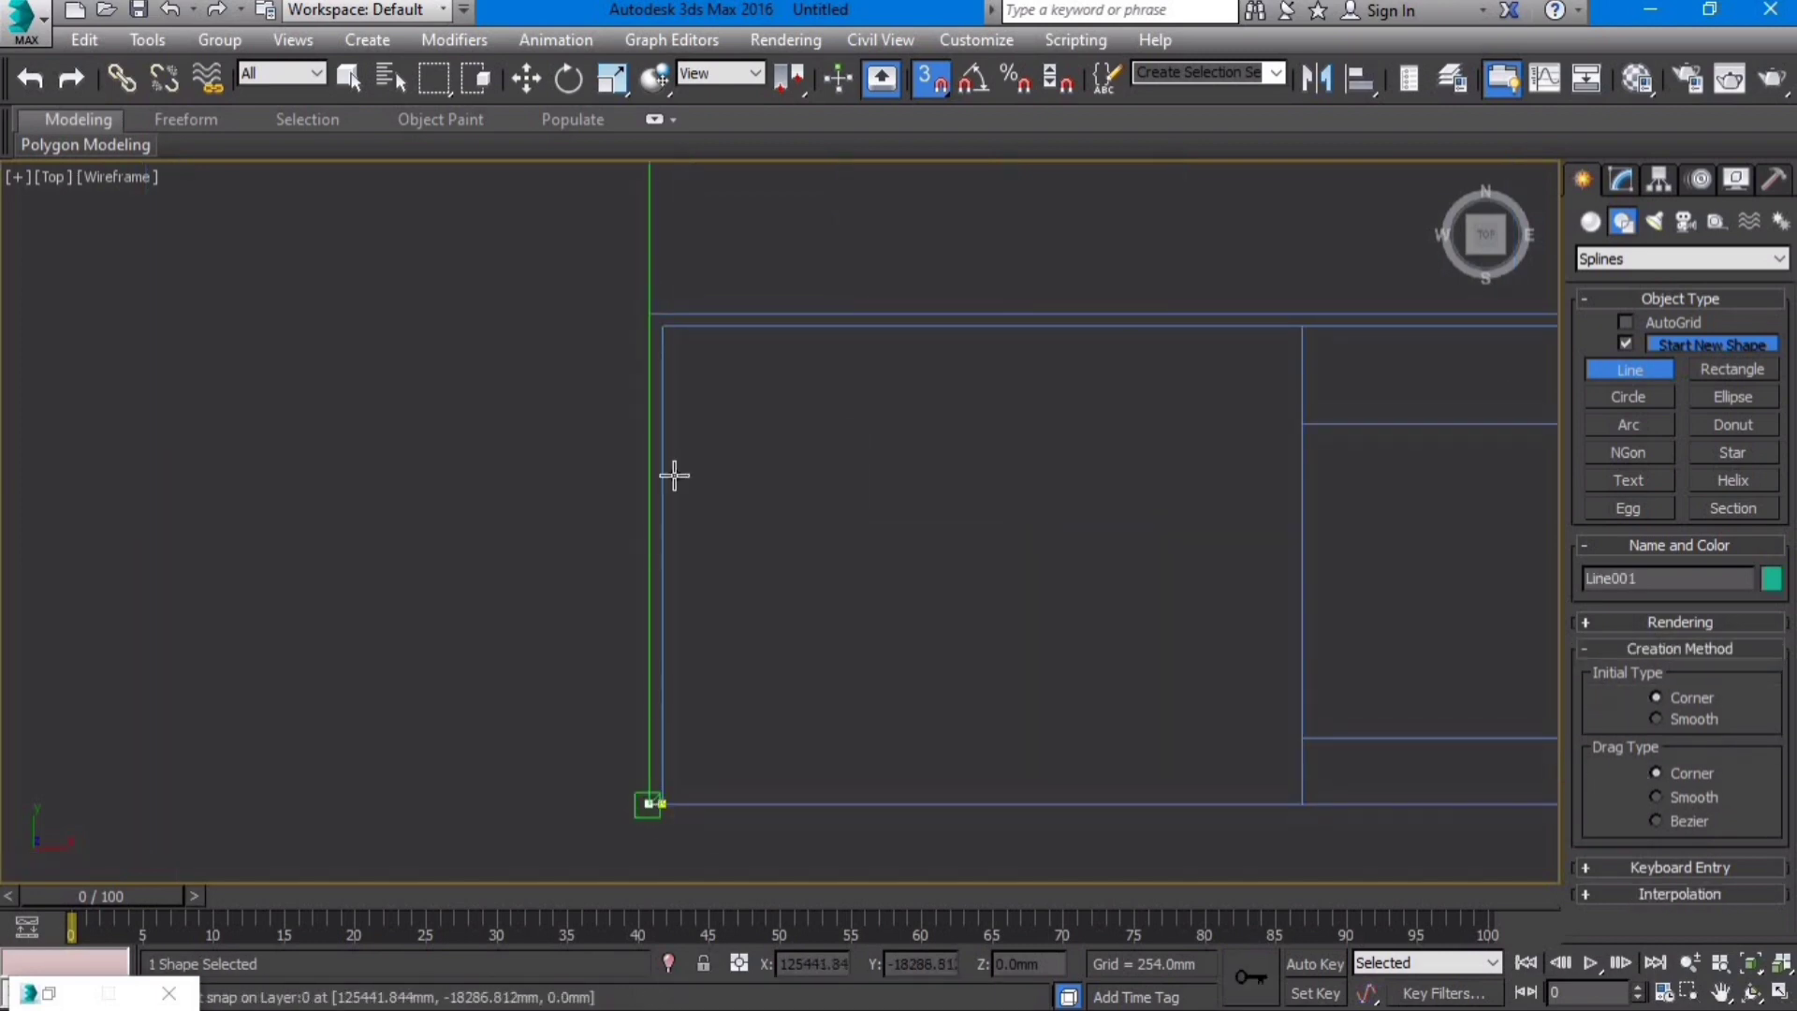
{"action": "left_click", "coordinate": [654, 315]}
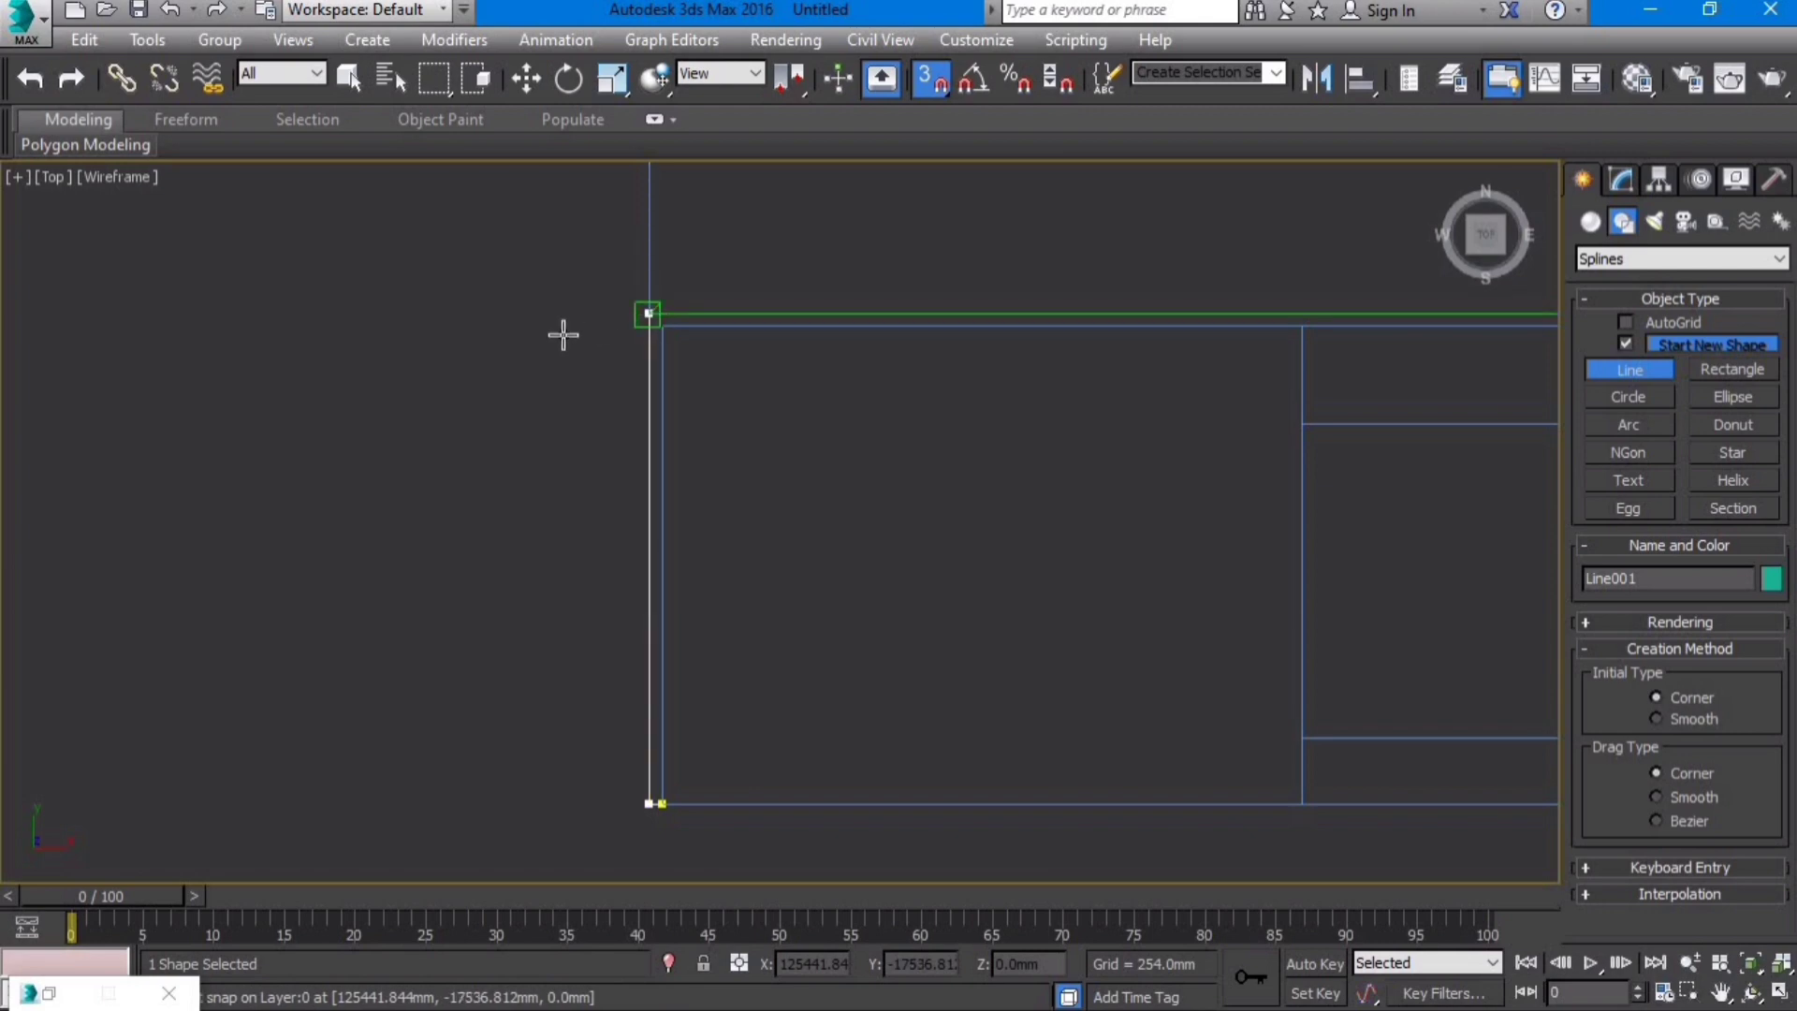
{"action": "scroll", "coordinate": [561, 333], "scroll_direction": "down", "scroll_amount": 3}
{"action": "scroll", "coordinate": [932, 325], "scroll_direction": "up", "scroll_amount": 3}
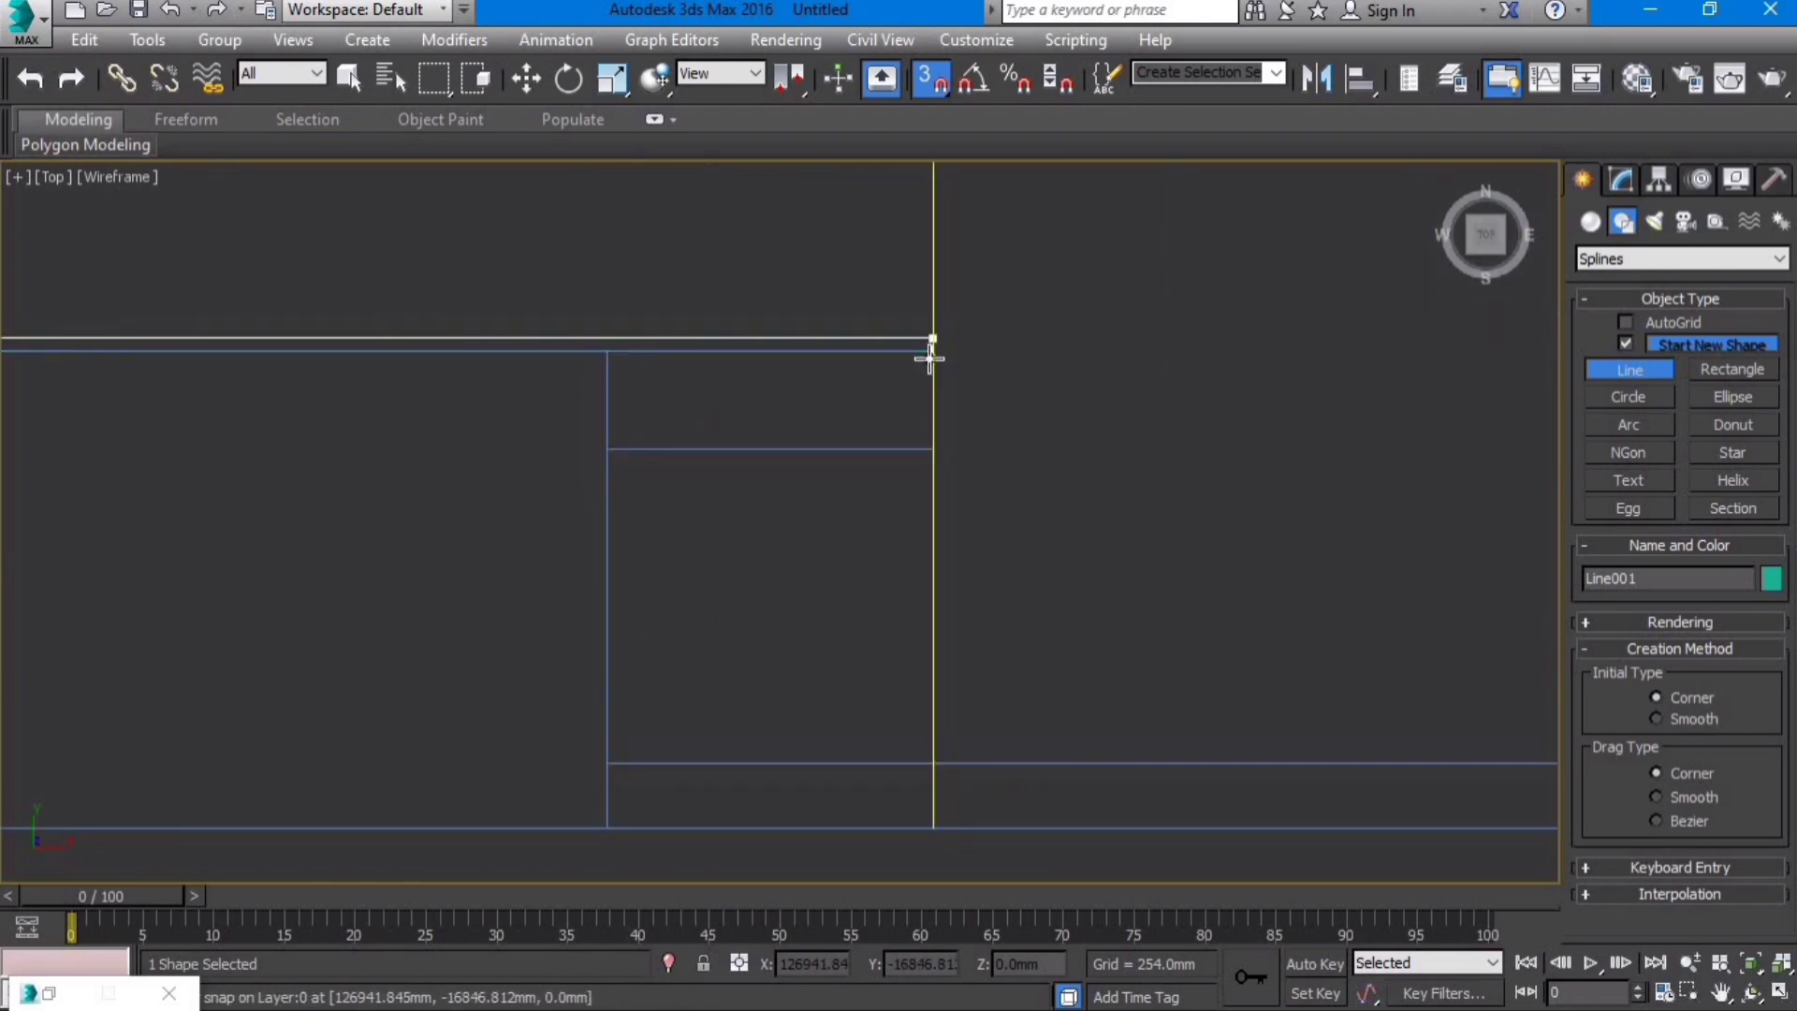
{"action": "left_click", "coordinate": [929, 340]}
{"action": "scroll", "coordinate": [890, 397], "scroll_direction": "down", "scroll_amount": 3}
{"action": "scroll", "coordinate": [915, 356], "scroll_direction": "up", "scroll_amount": 4}
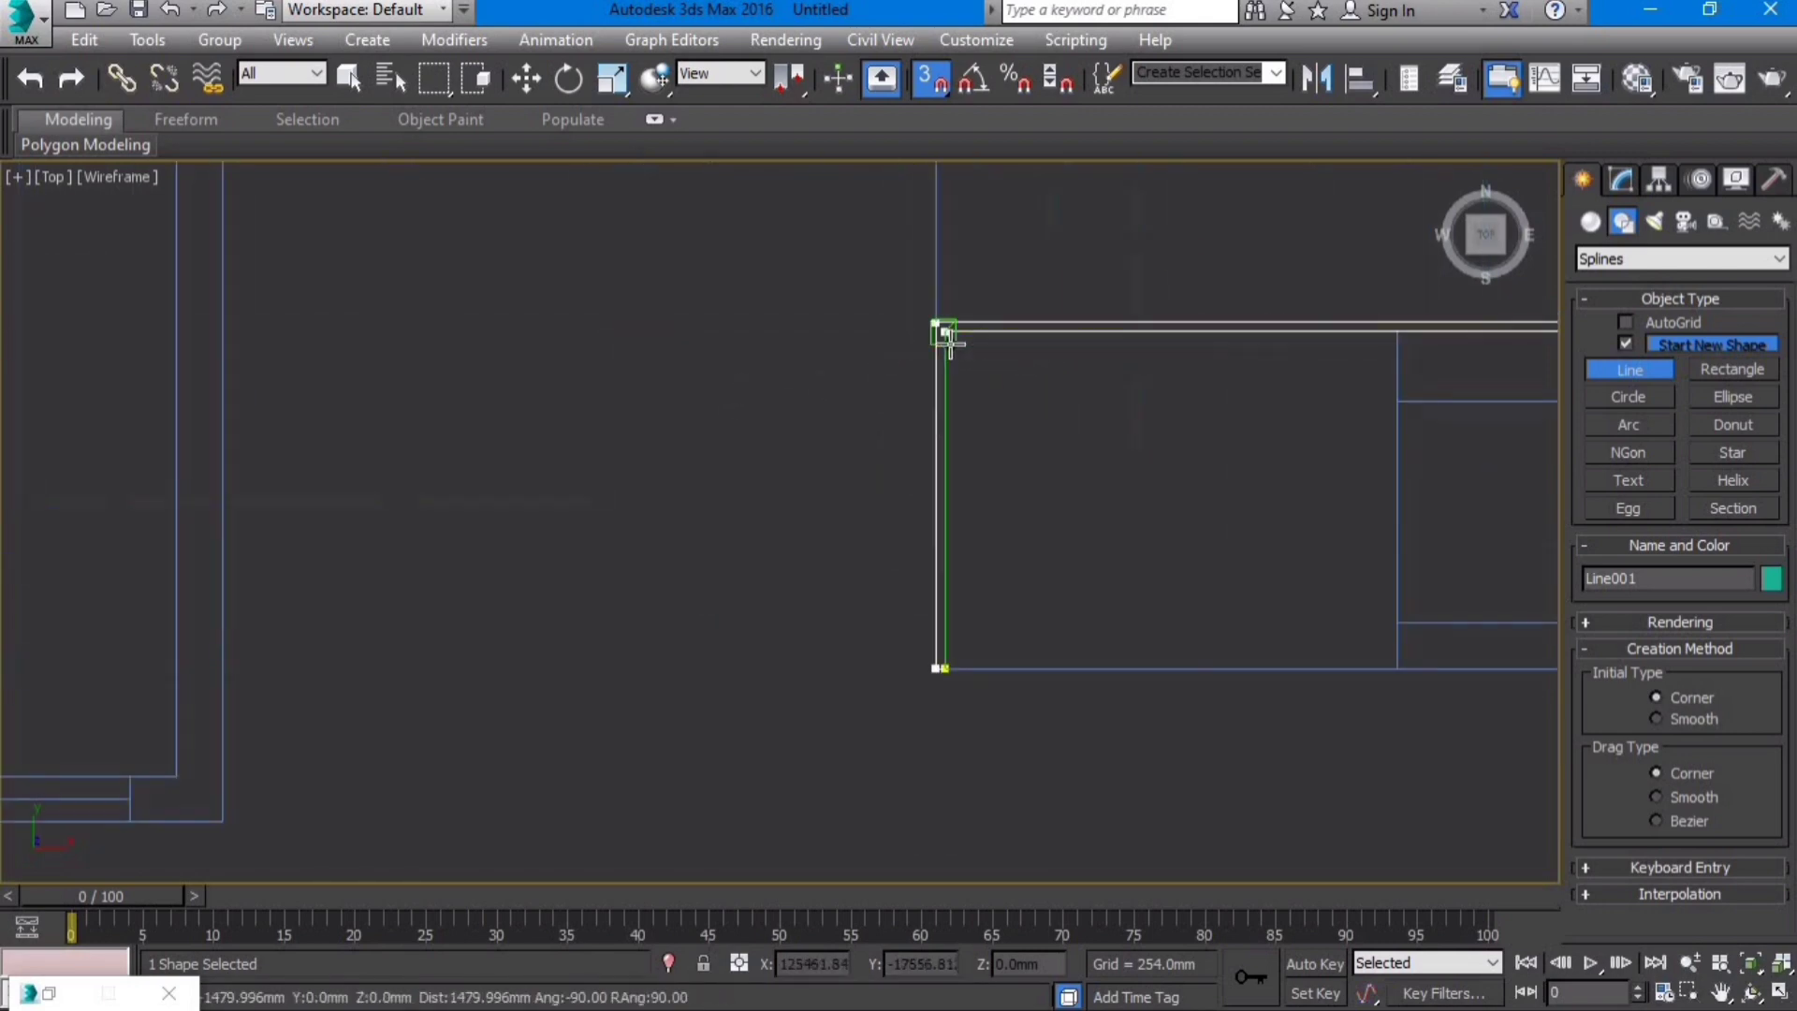
{"action": "left_click", "coordinate": [952, 342]}
{"action": "scroll", "coordinate": [1021, 436], "scroll_direction": "down", "scroll_amount": 1}
{"action": "scroll", "coordinate": [964, 780], "scroll_direction": "up", "scroll_amount": 3}
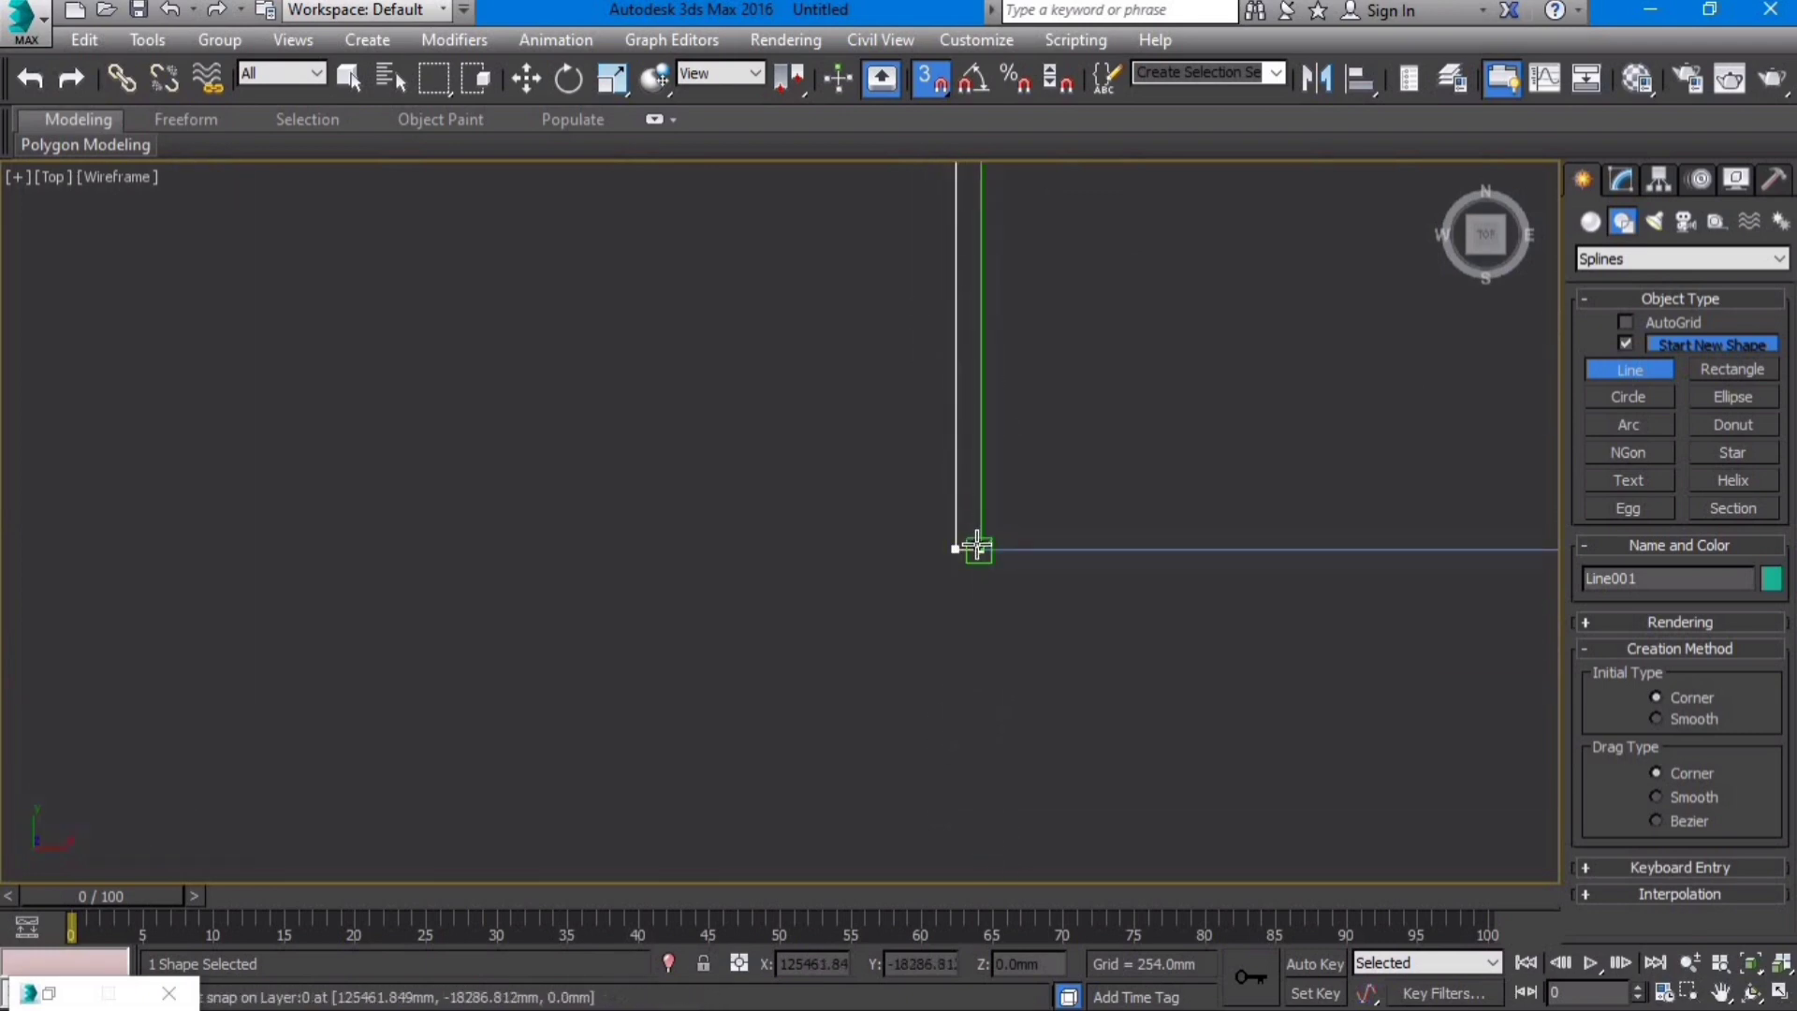
{"action": "left_click", "coordinate": [979, 548]}
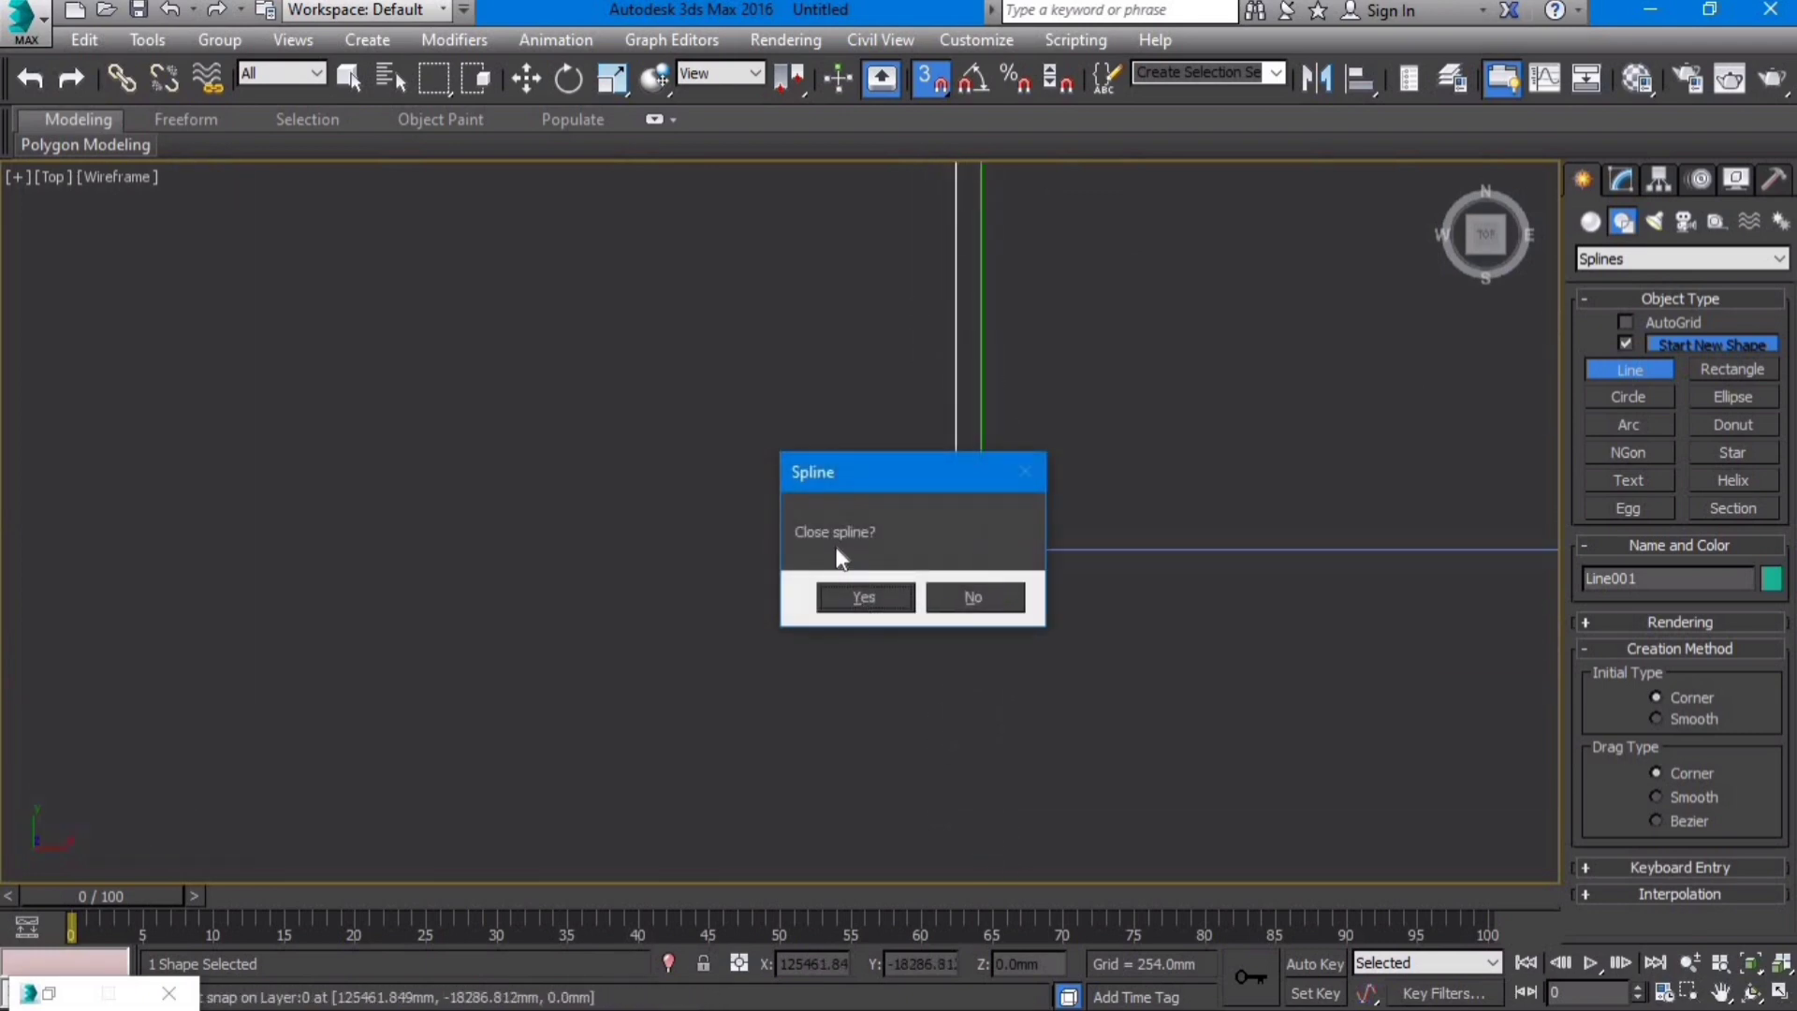
{"action": "left_click", "coordinate": [885, 597]}
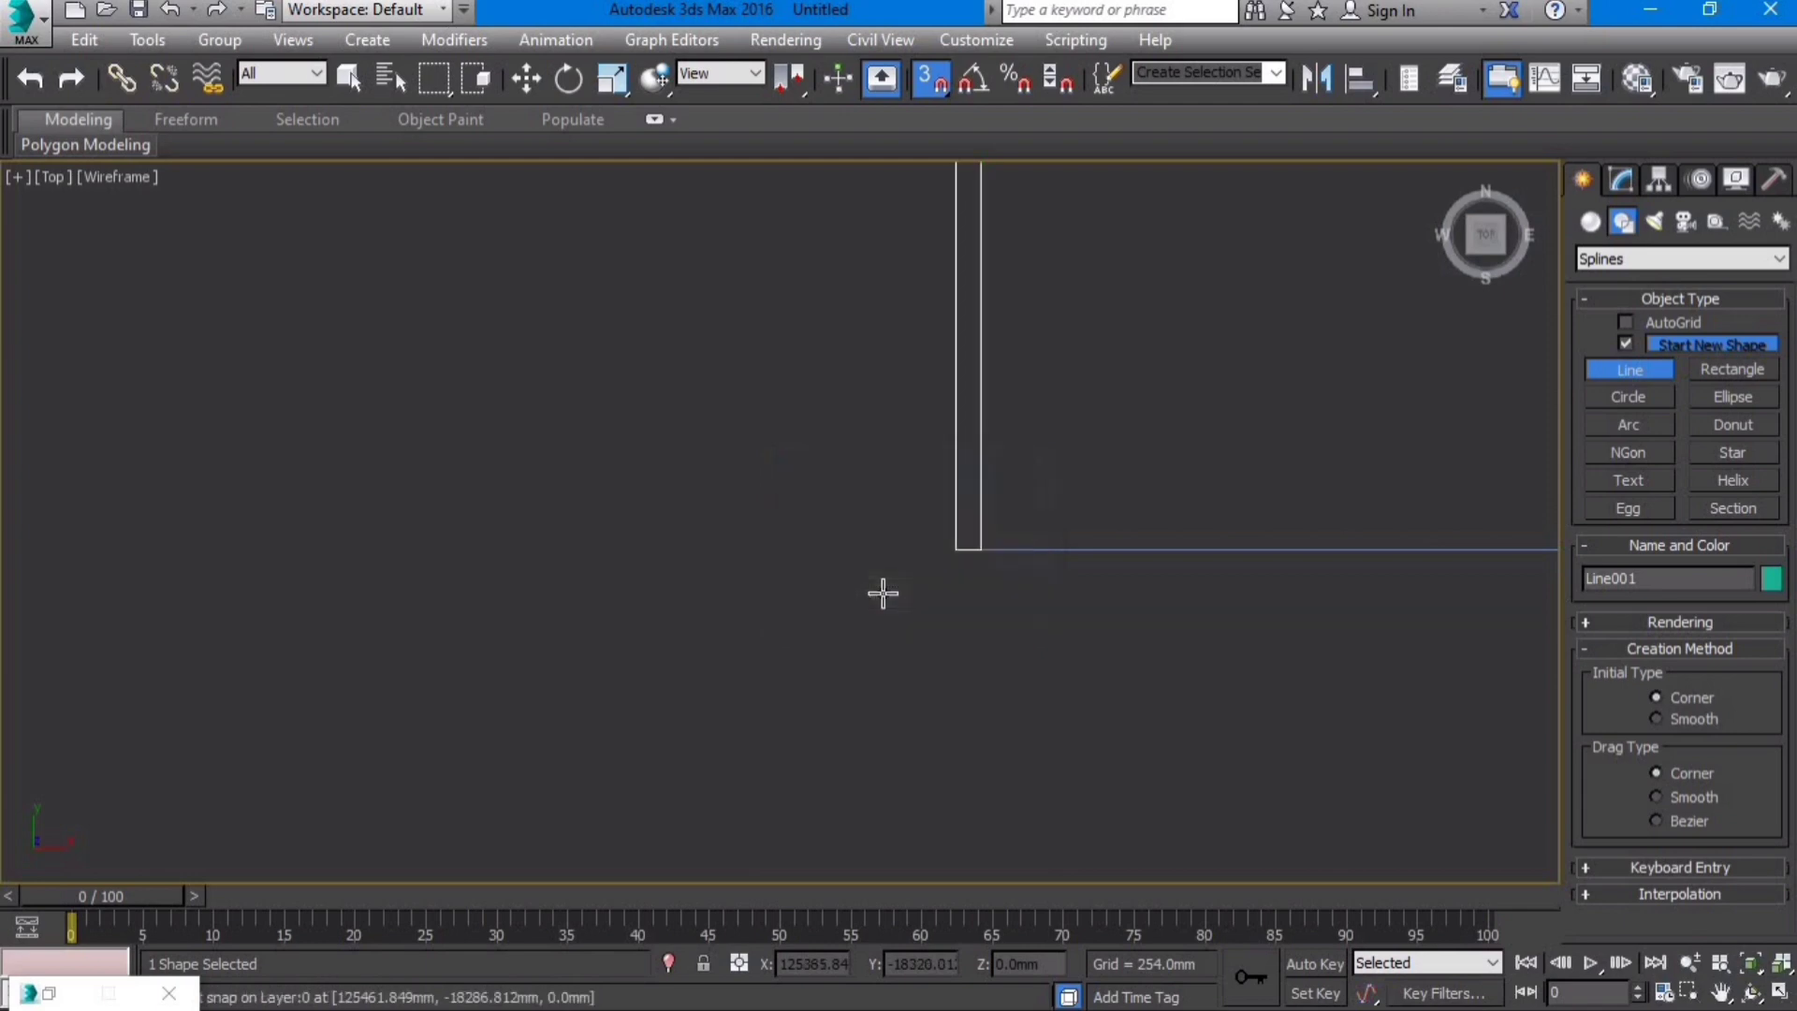
Step: Apply an Extrude modifier to the closed L-shaped spline with an amount of 500 mm
{"action": "scroll", "coordinate": [882, 593], "scroll_direction": "down", "scroll_amount": 3}
{"action": "scroll", "coordinate": [1113, 567], "scroll_direction": "down", "scroll_amount": 2}
{"action": "middle_click_drag", "start_coordinate": [1125, 521], "coordinate": [978, 560]}
{"action": "scroll", "coordinate": [970, 524], "scroll_direction": "up", "scroll_amount": 1}
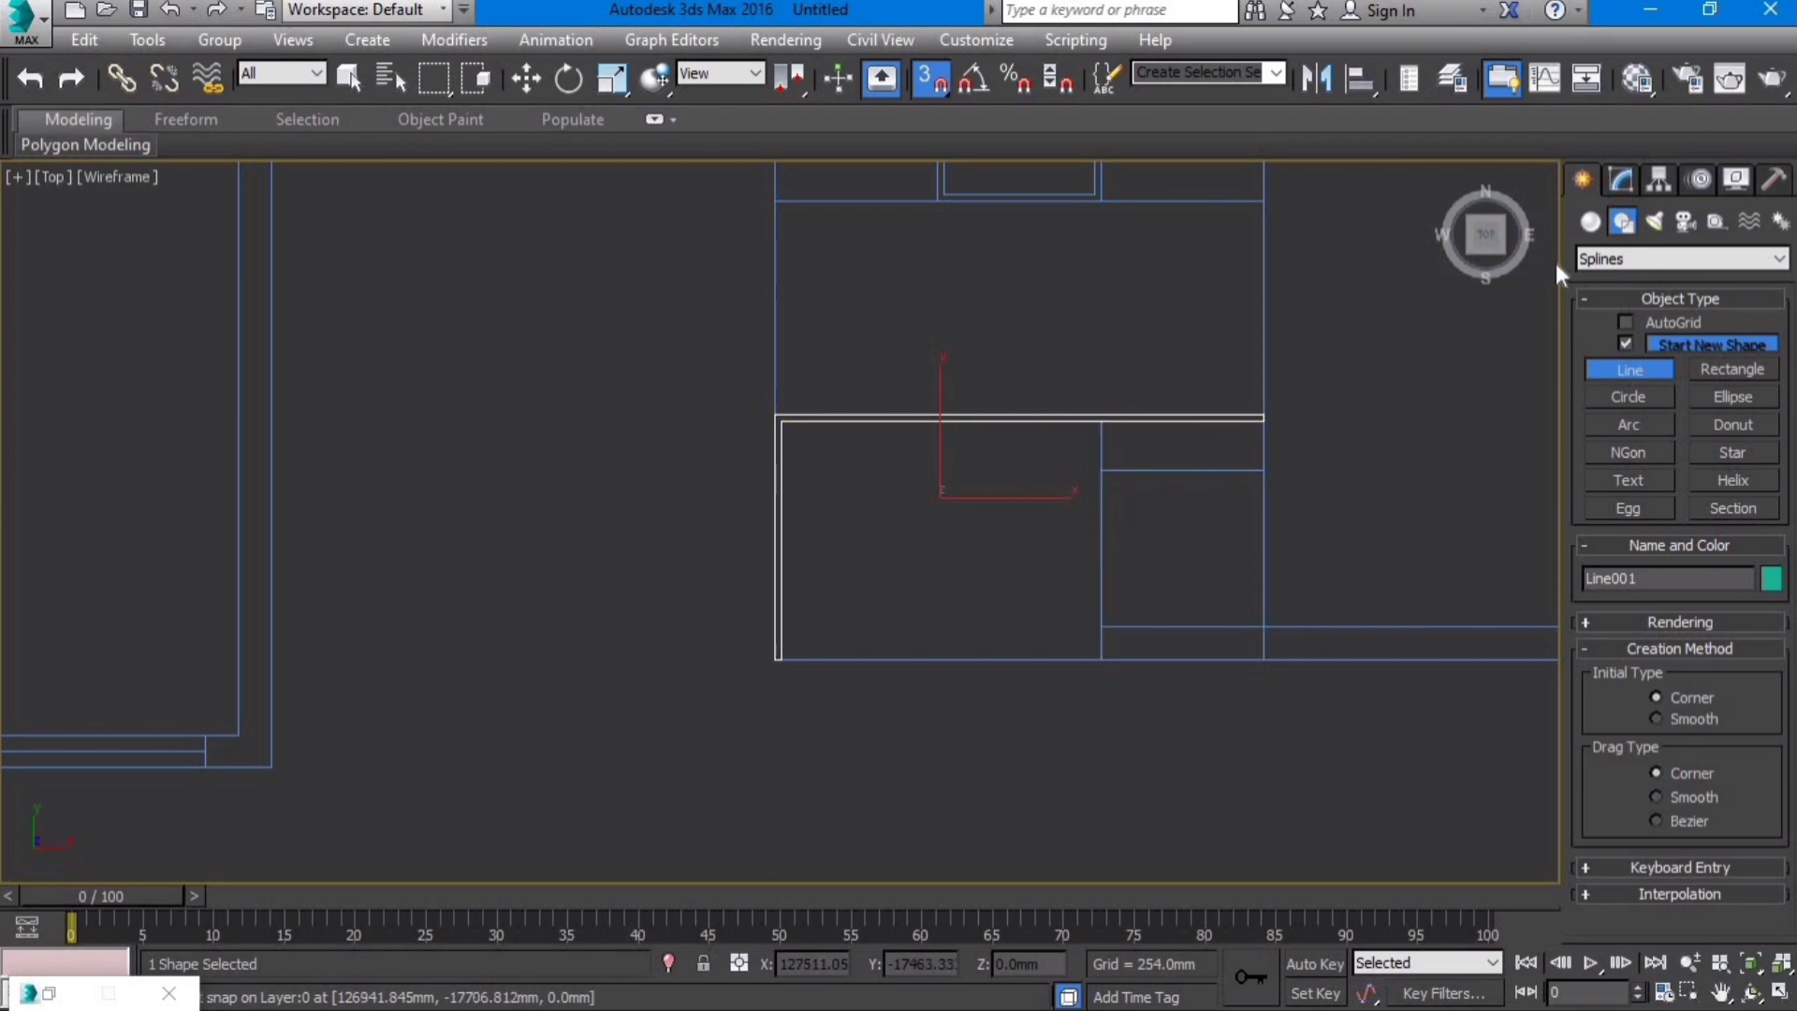
{"action": "left_click", "coordinate": [1589, 223]}
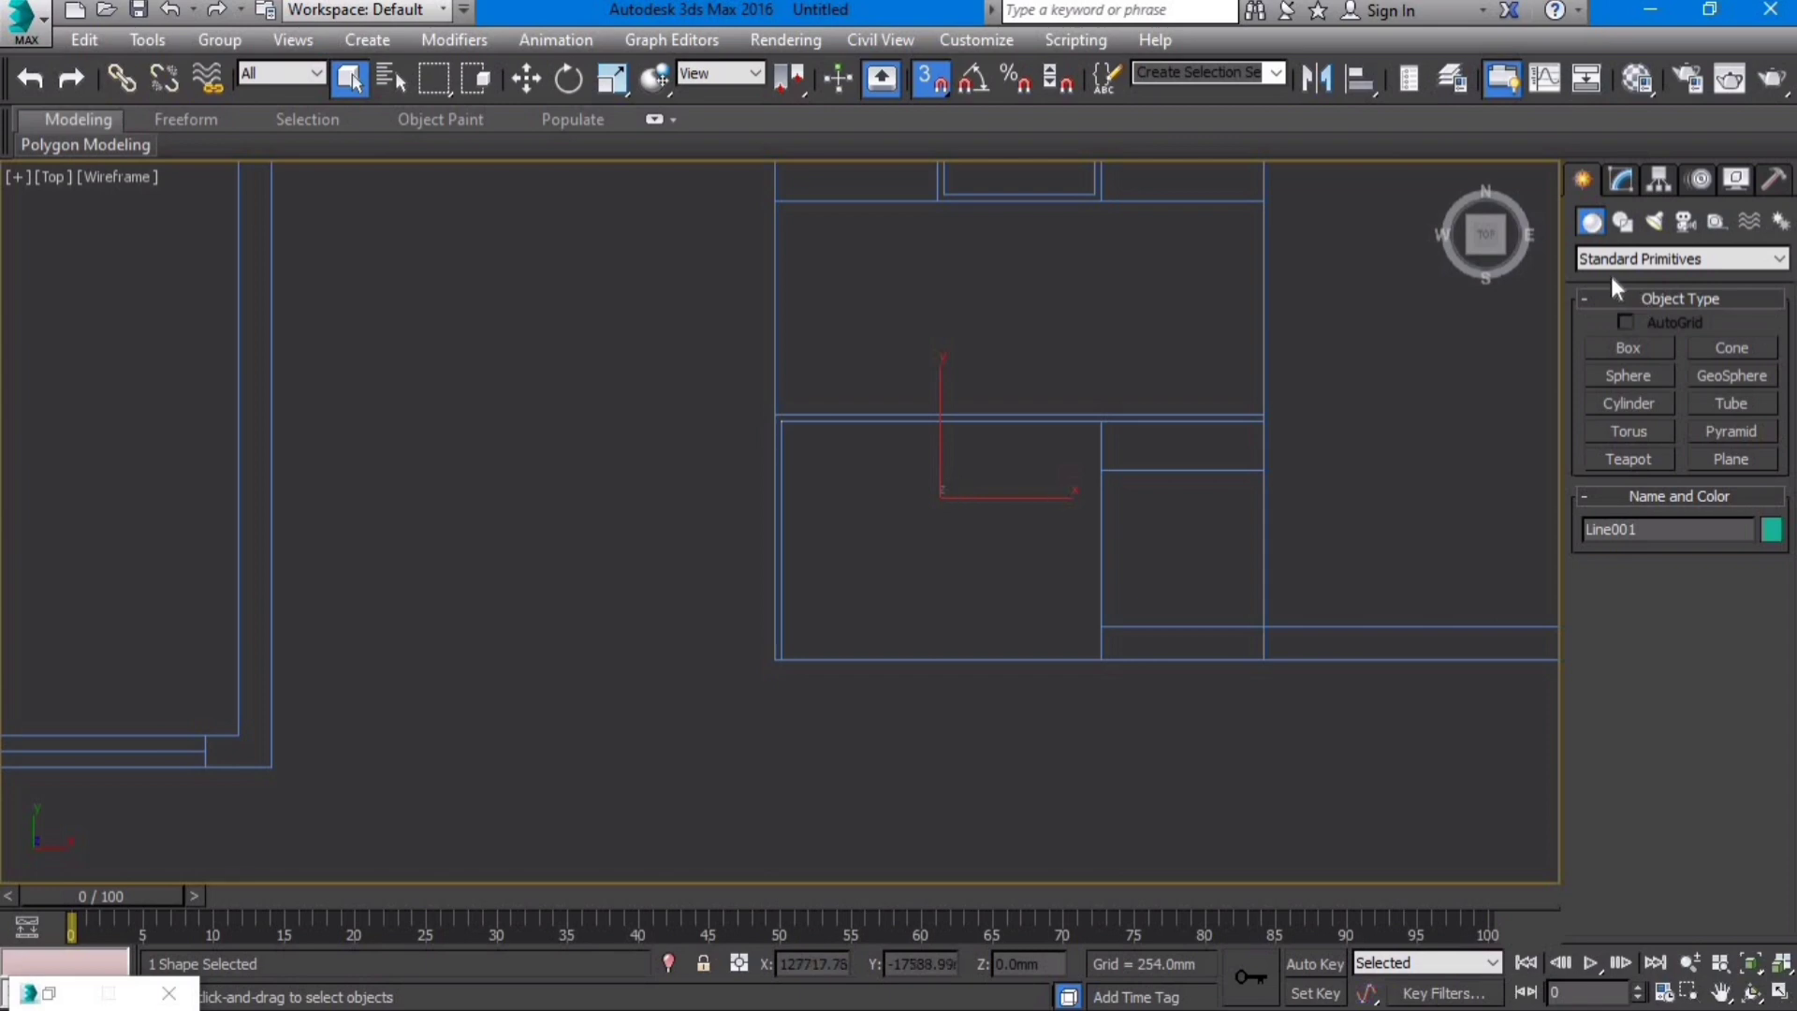
{"action": "left_click", "coordinate": [1617, 179]}
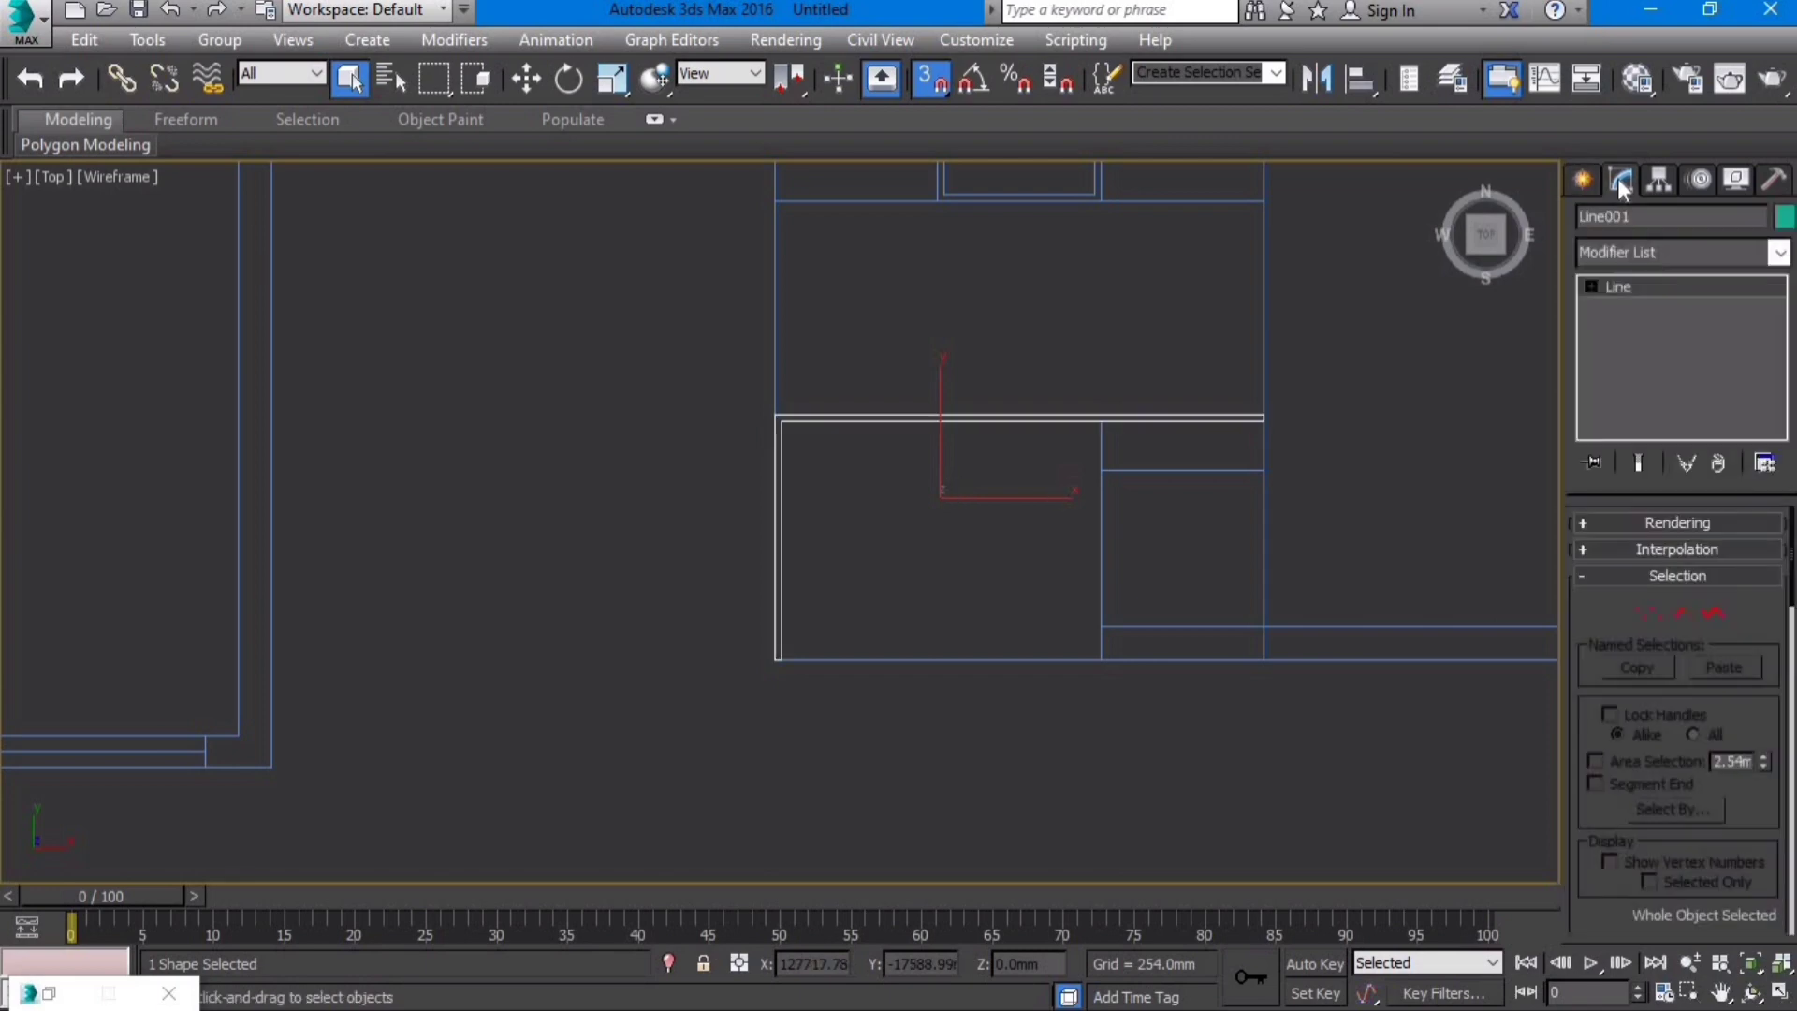
{"action": "left_click", "coordinate": [1669, 253]}
{"action": "type", "text": "ex"}
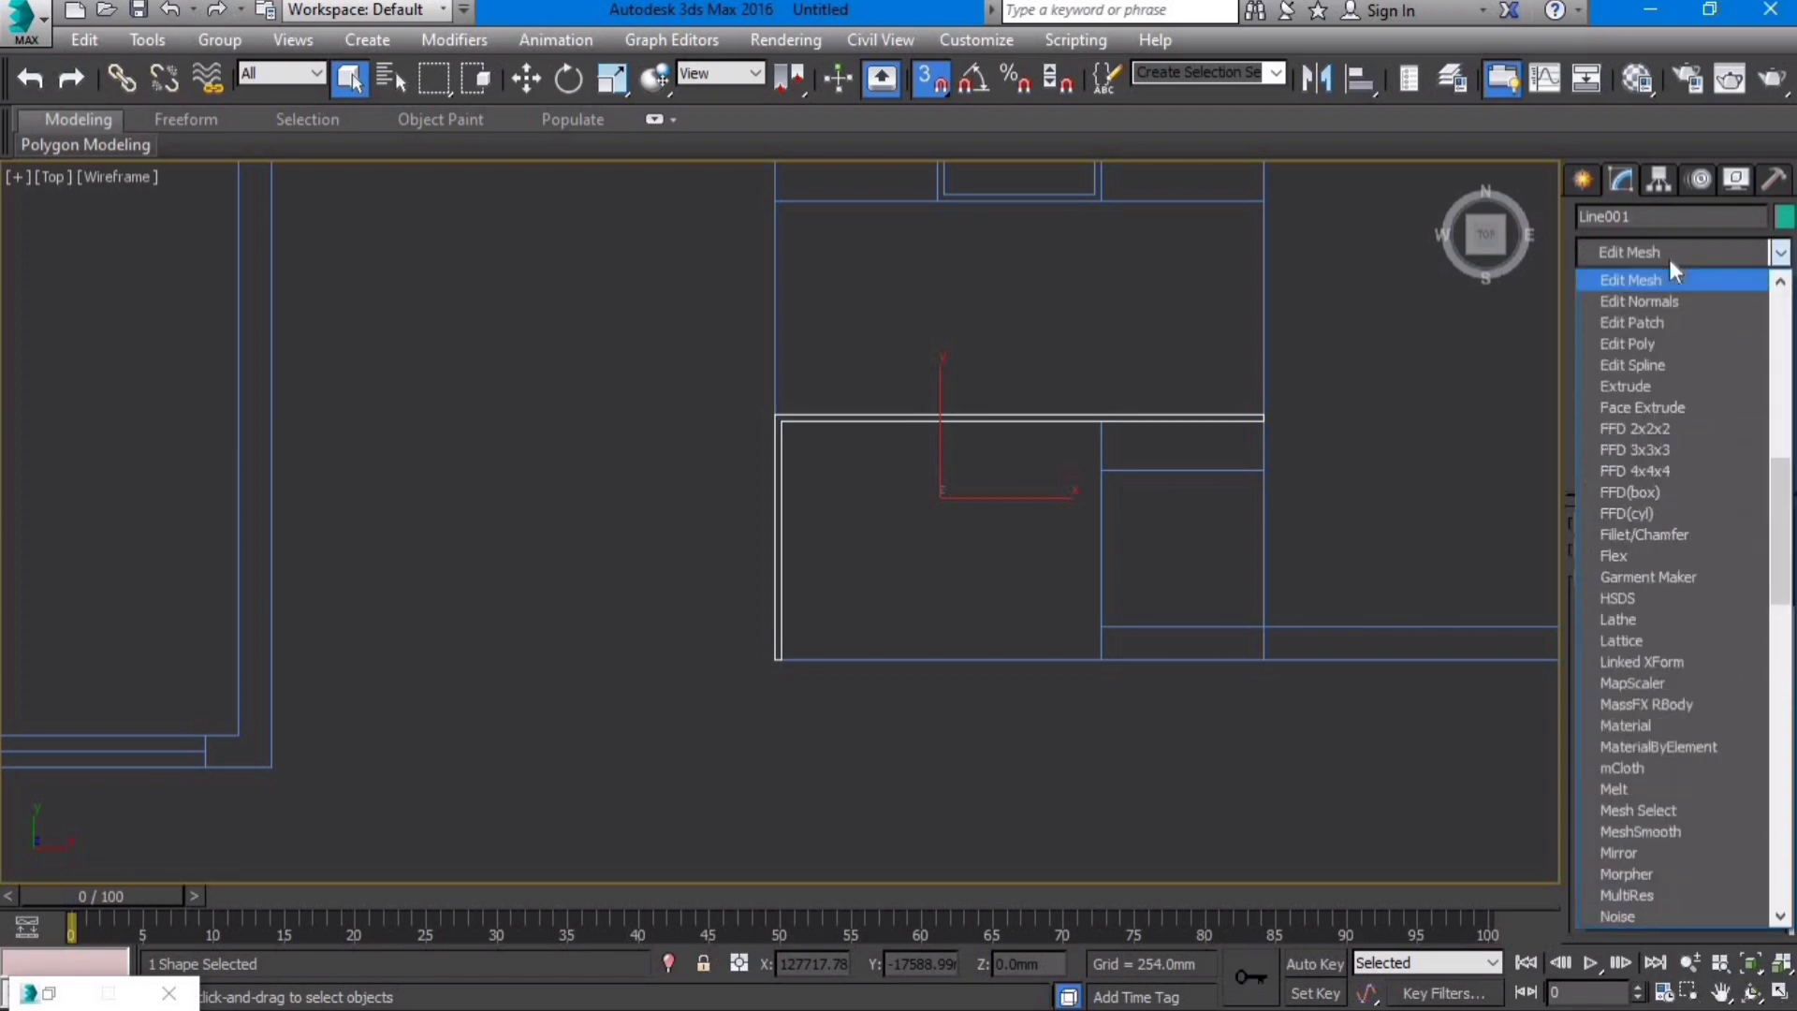
{"action": "left_click", "coordinate": [1665, 279]}
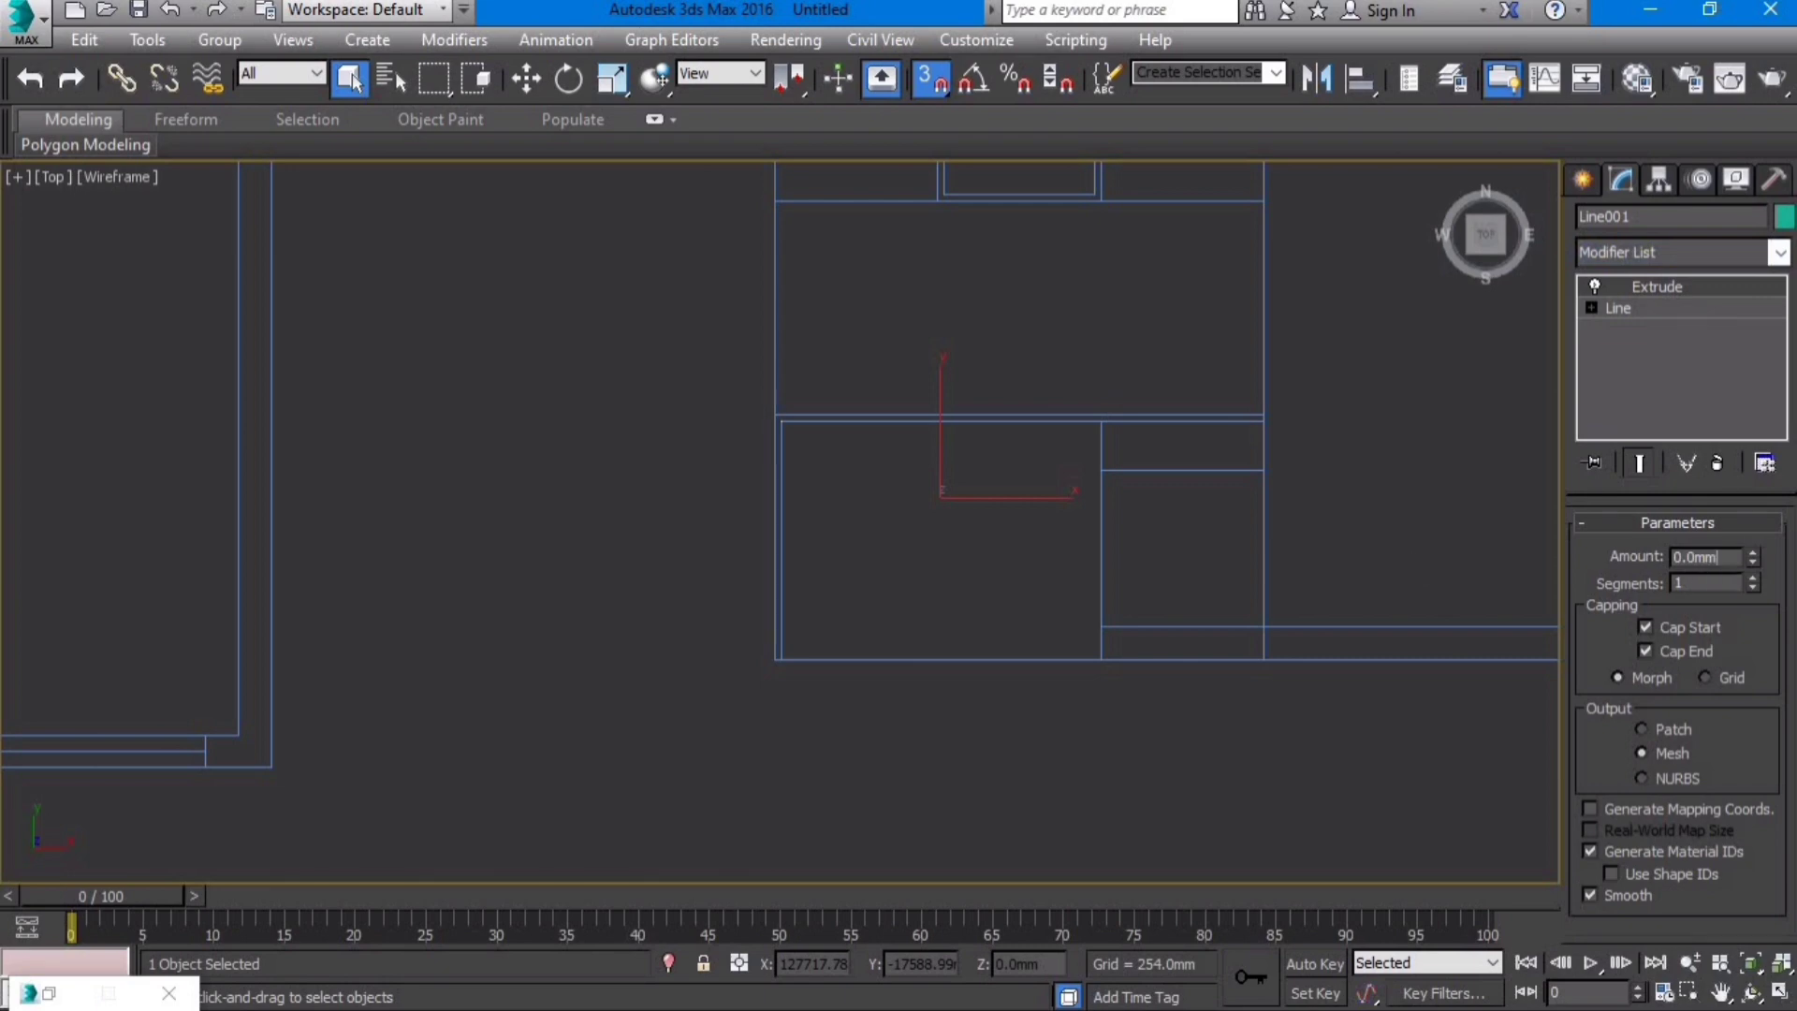
{"action": "left_click_drag", "start_coordinate": [1722, 558], "coordinate": [1414, 558]}
{"action": "type", "text": "500"}
{"action": "key", "text": "Return"}
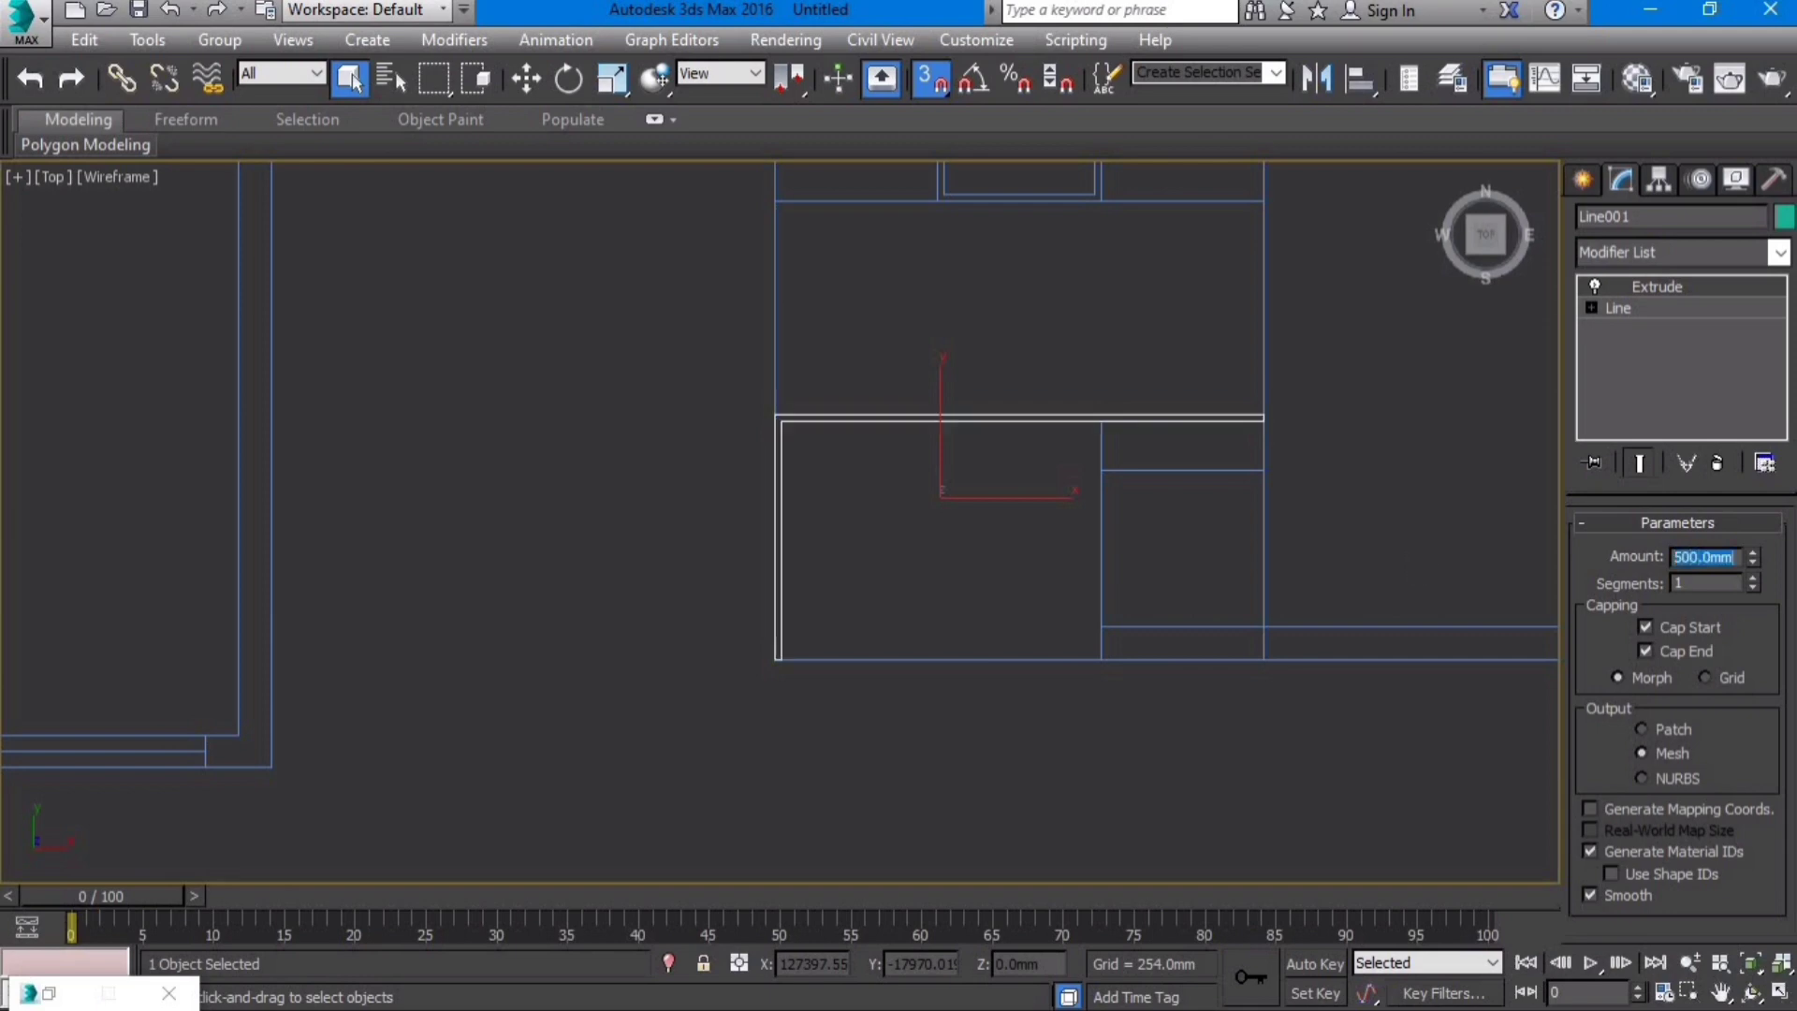
Step: Turn on Realistic shading, inspect the extruded L-shaped panel from an angled 3D view, and return to the Top view
{"action": "scroll", "coordinate": [777, 374], "scroll_direction": "down", "scroll_amount": 2}
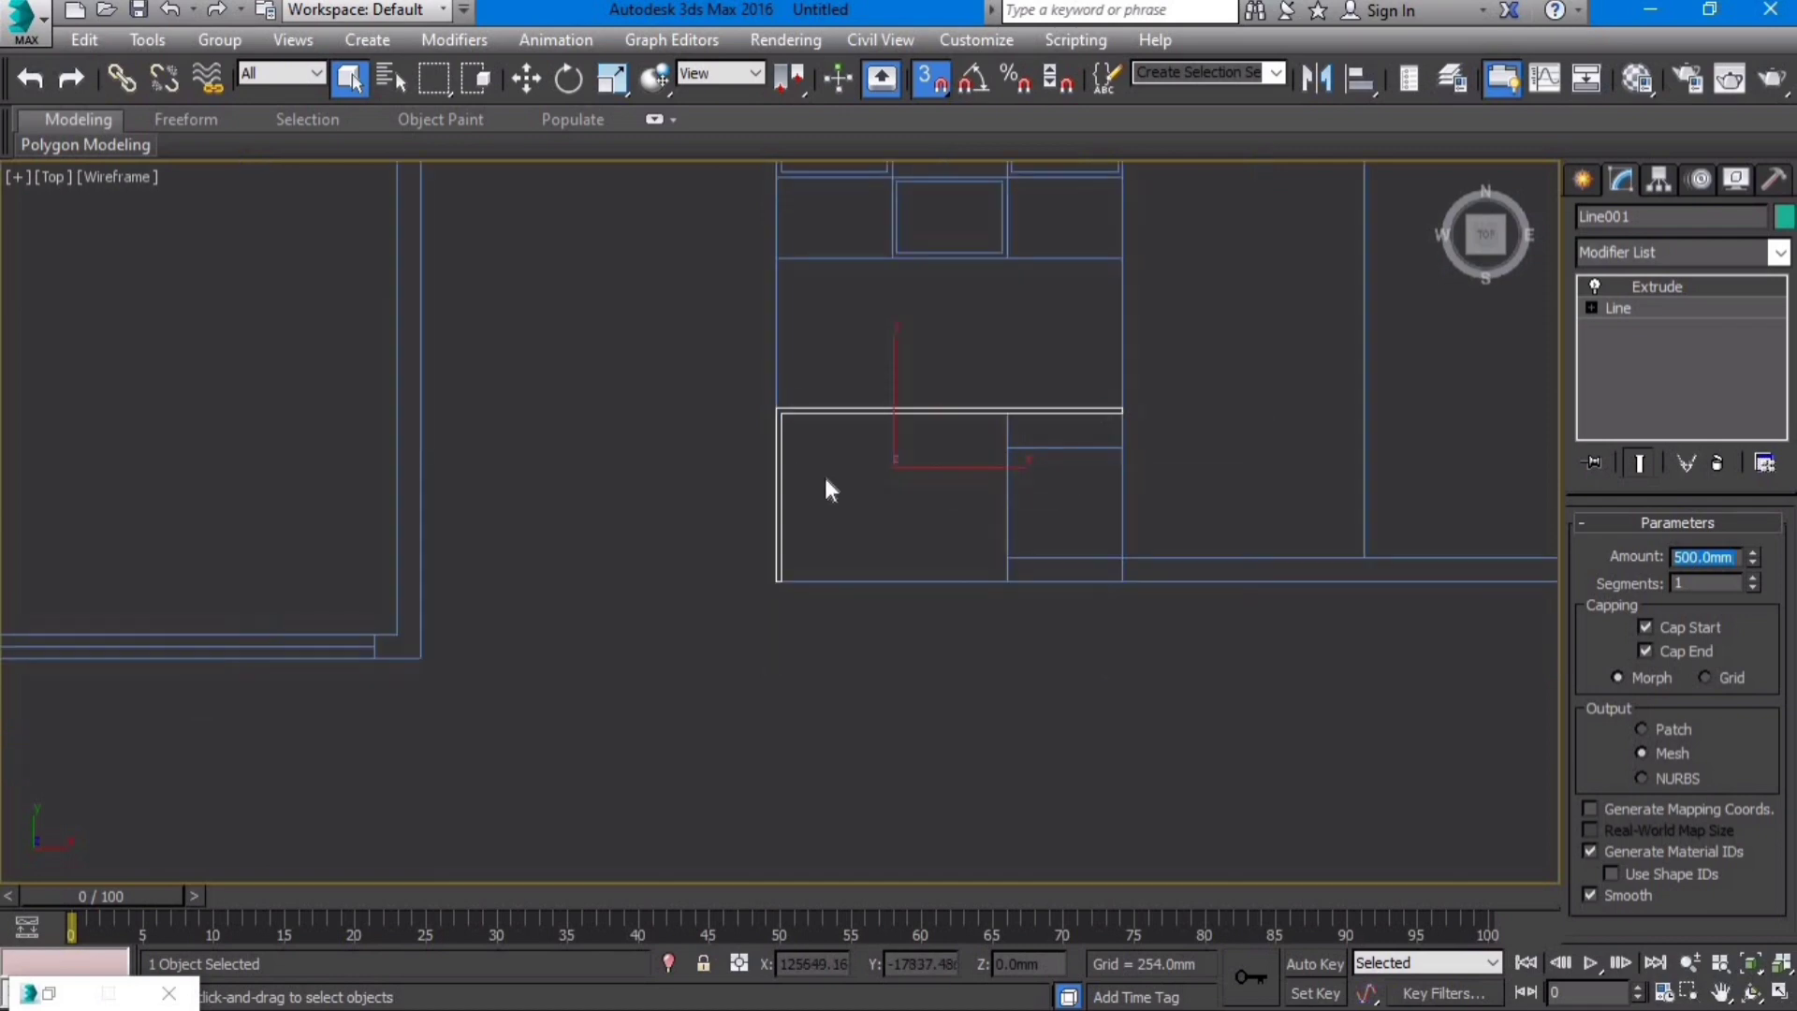
{"action": "middle_click_drag", "start_coordinate": [849, 566], "coordinate": [968, 470], "text": "alt"}
{"action": "key", "text": "F3"}
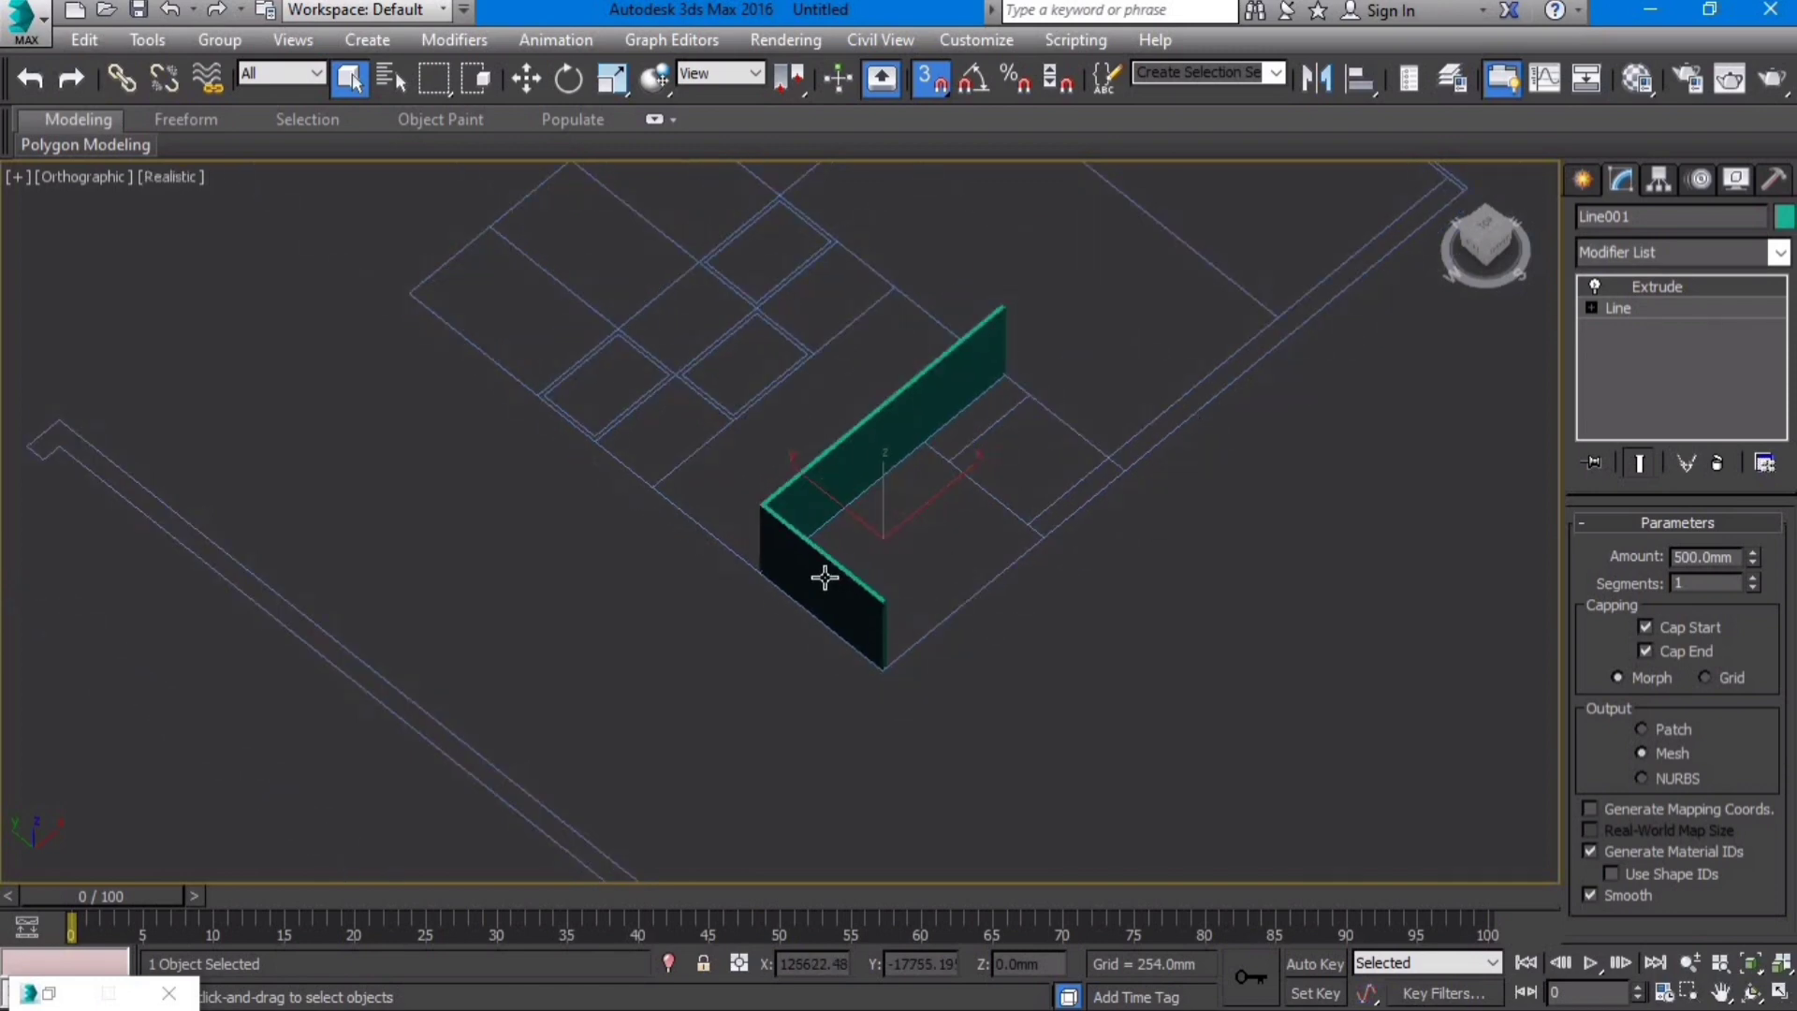
{"action": "key", "text": "t"}
{"action": "key", "text": "z"}
{"action": "scroll", "coordinate": [914, 583], "scroll_direction": "down", "scroll_amount": 4}
{"action": "middle_click_drag", "start_coordinate": [1047, 641], "coordinate": [938, 648]}
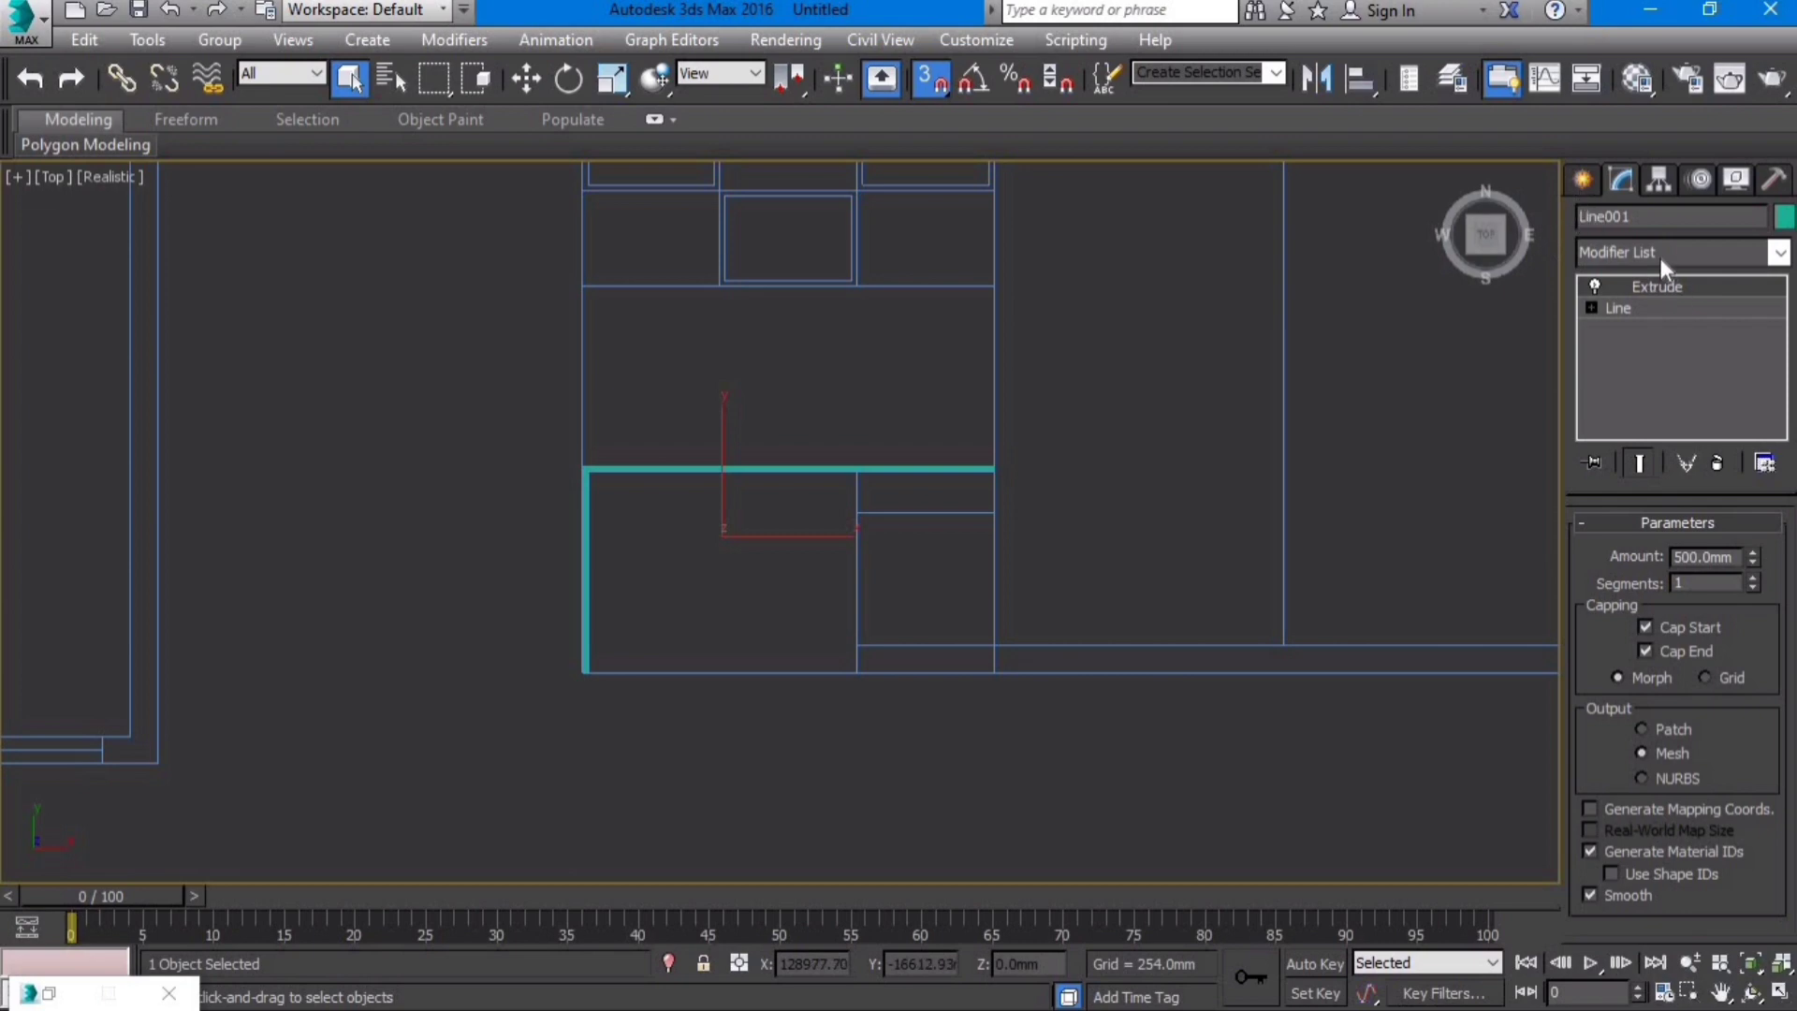
{"action": "left_click", "coordinate": [1659, 255]}
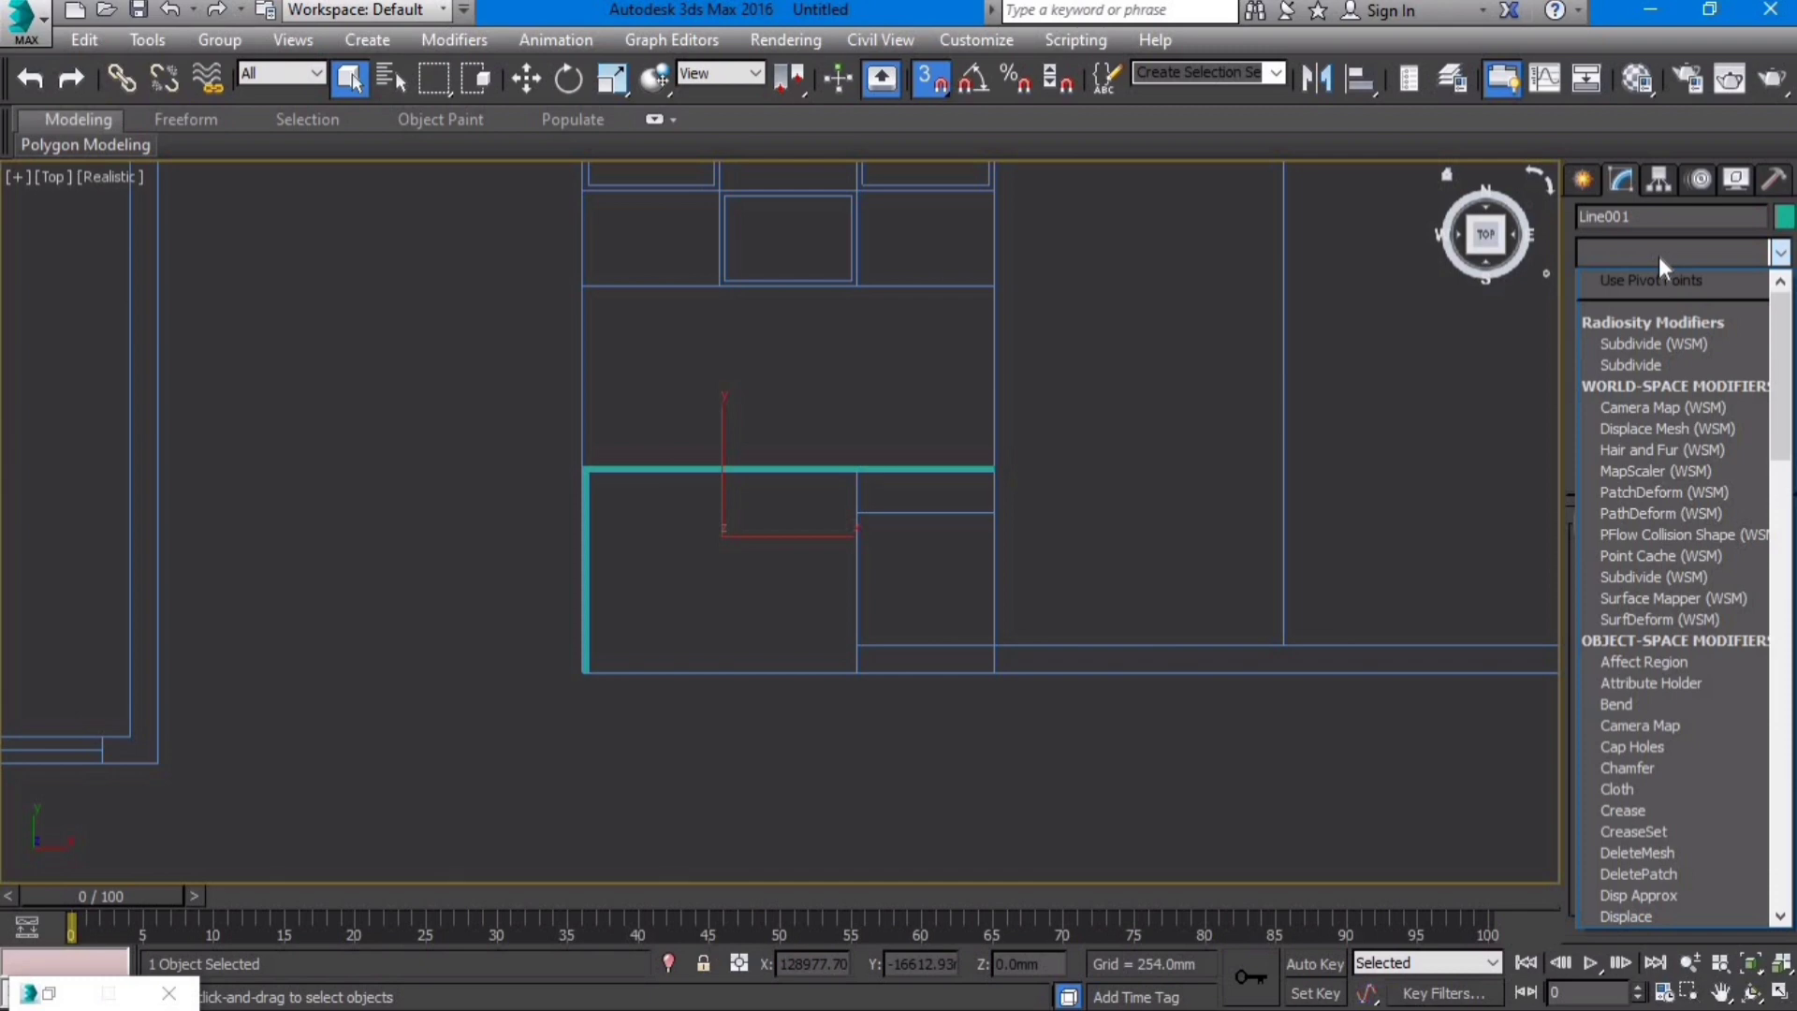
{"action": "left_click", "coordinate": [1653, 250]}
{"action": "left_click", "coordinate": [1583, 178]}
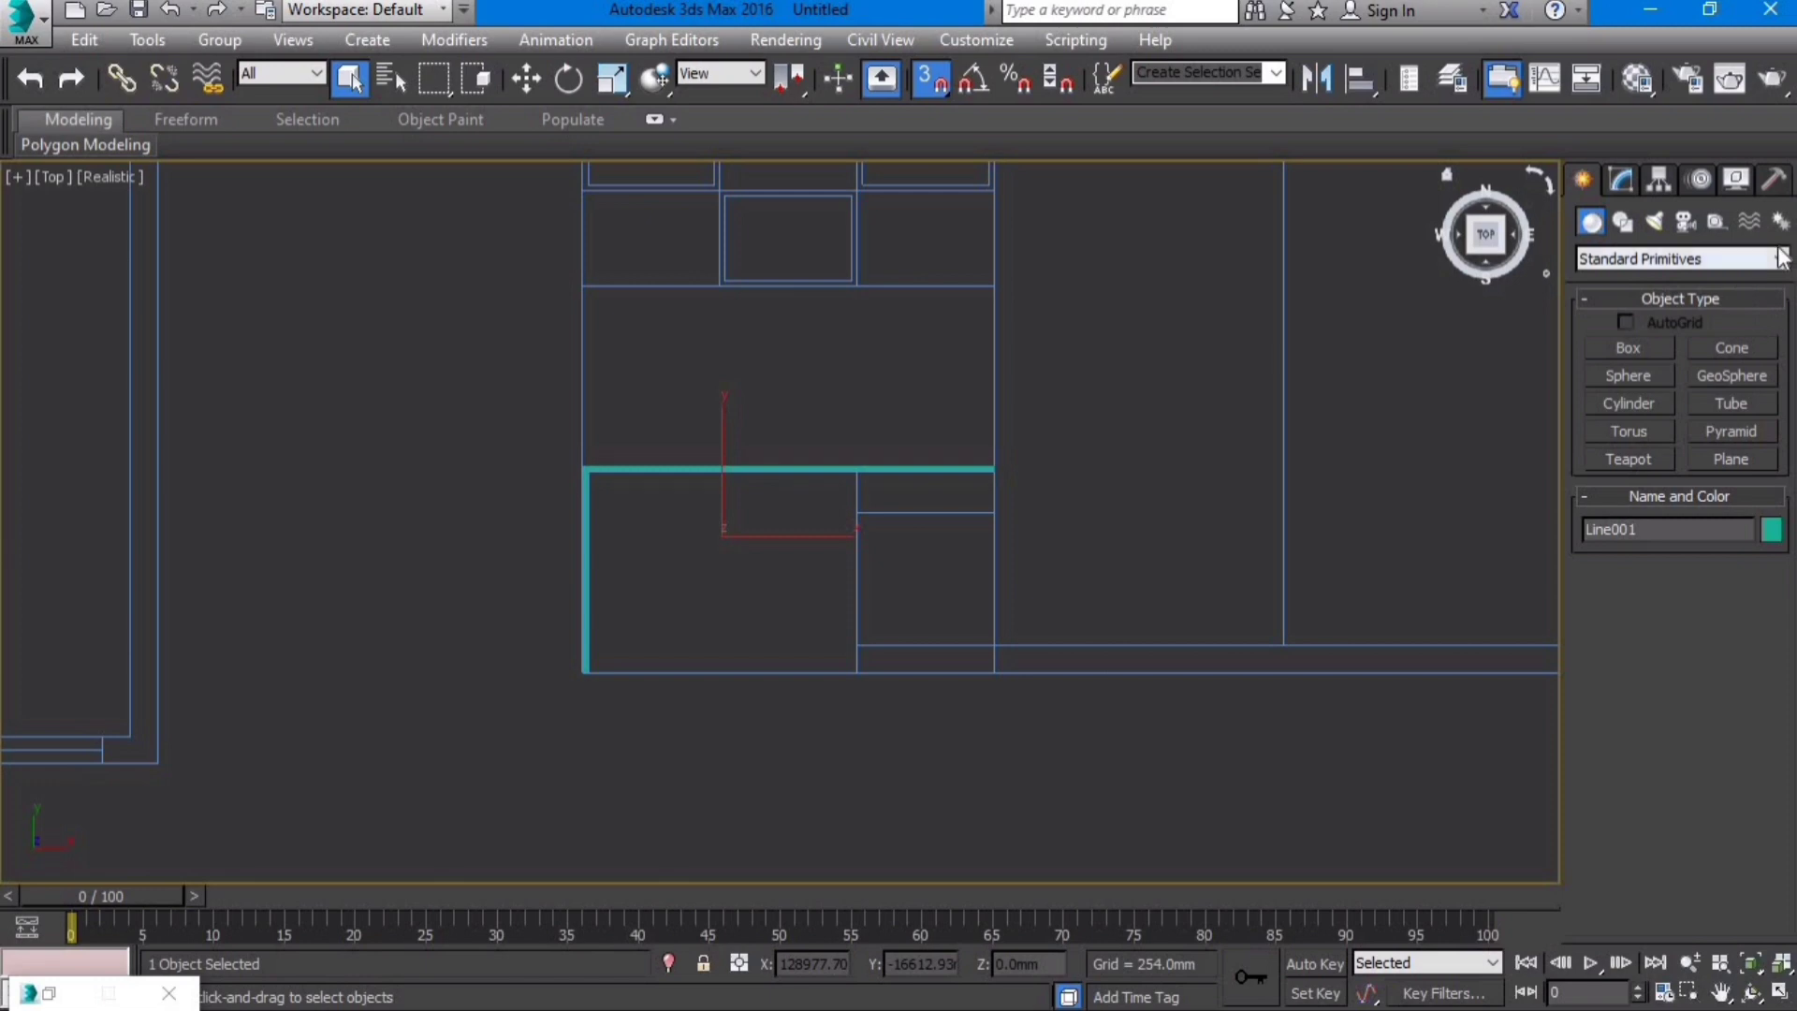
{"action": "left_click", "coordinate": [1622, 179]}
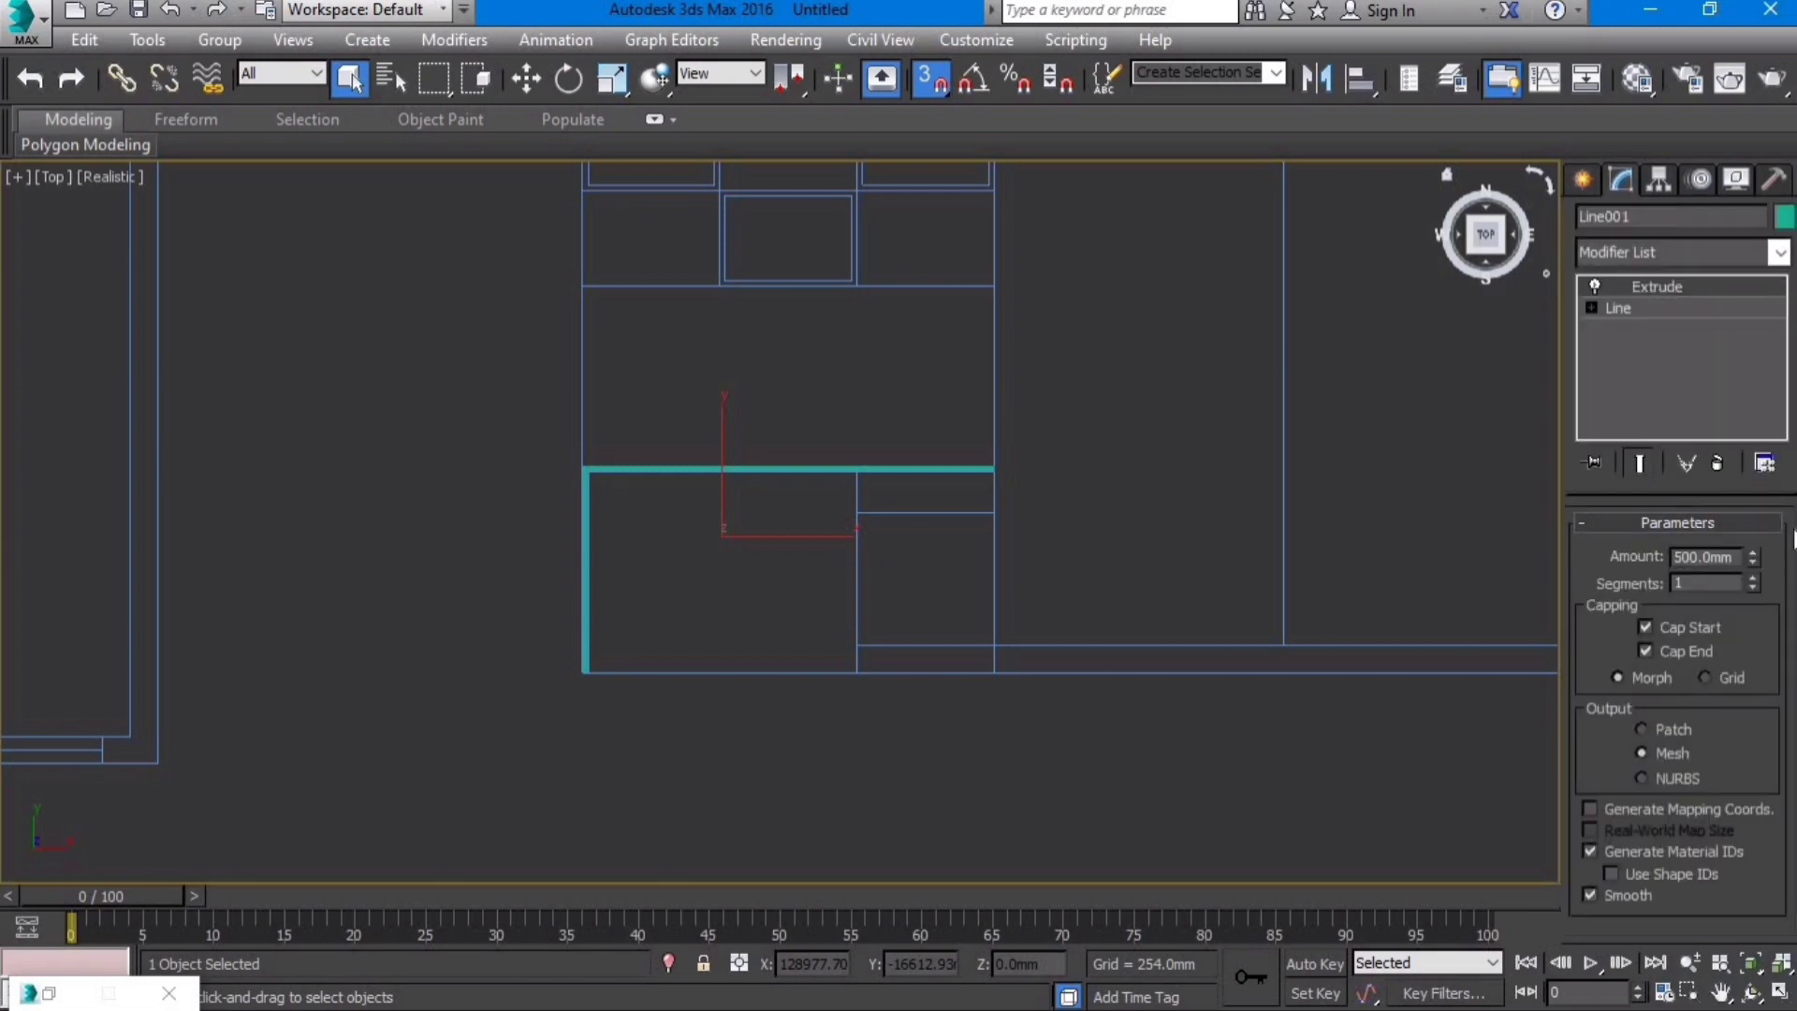
Step: Open the modifier set configuration and set the total number of buttons to 6
{"action": "left_click", "coordinate": [1765, 465]}
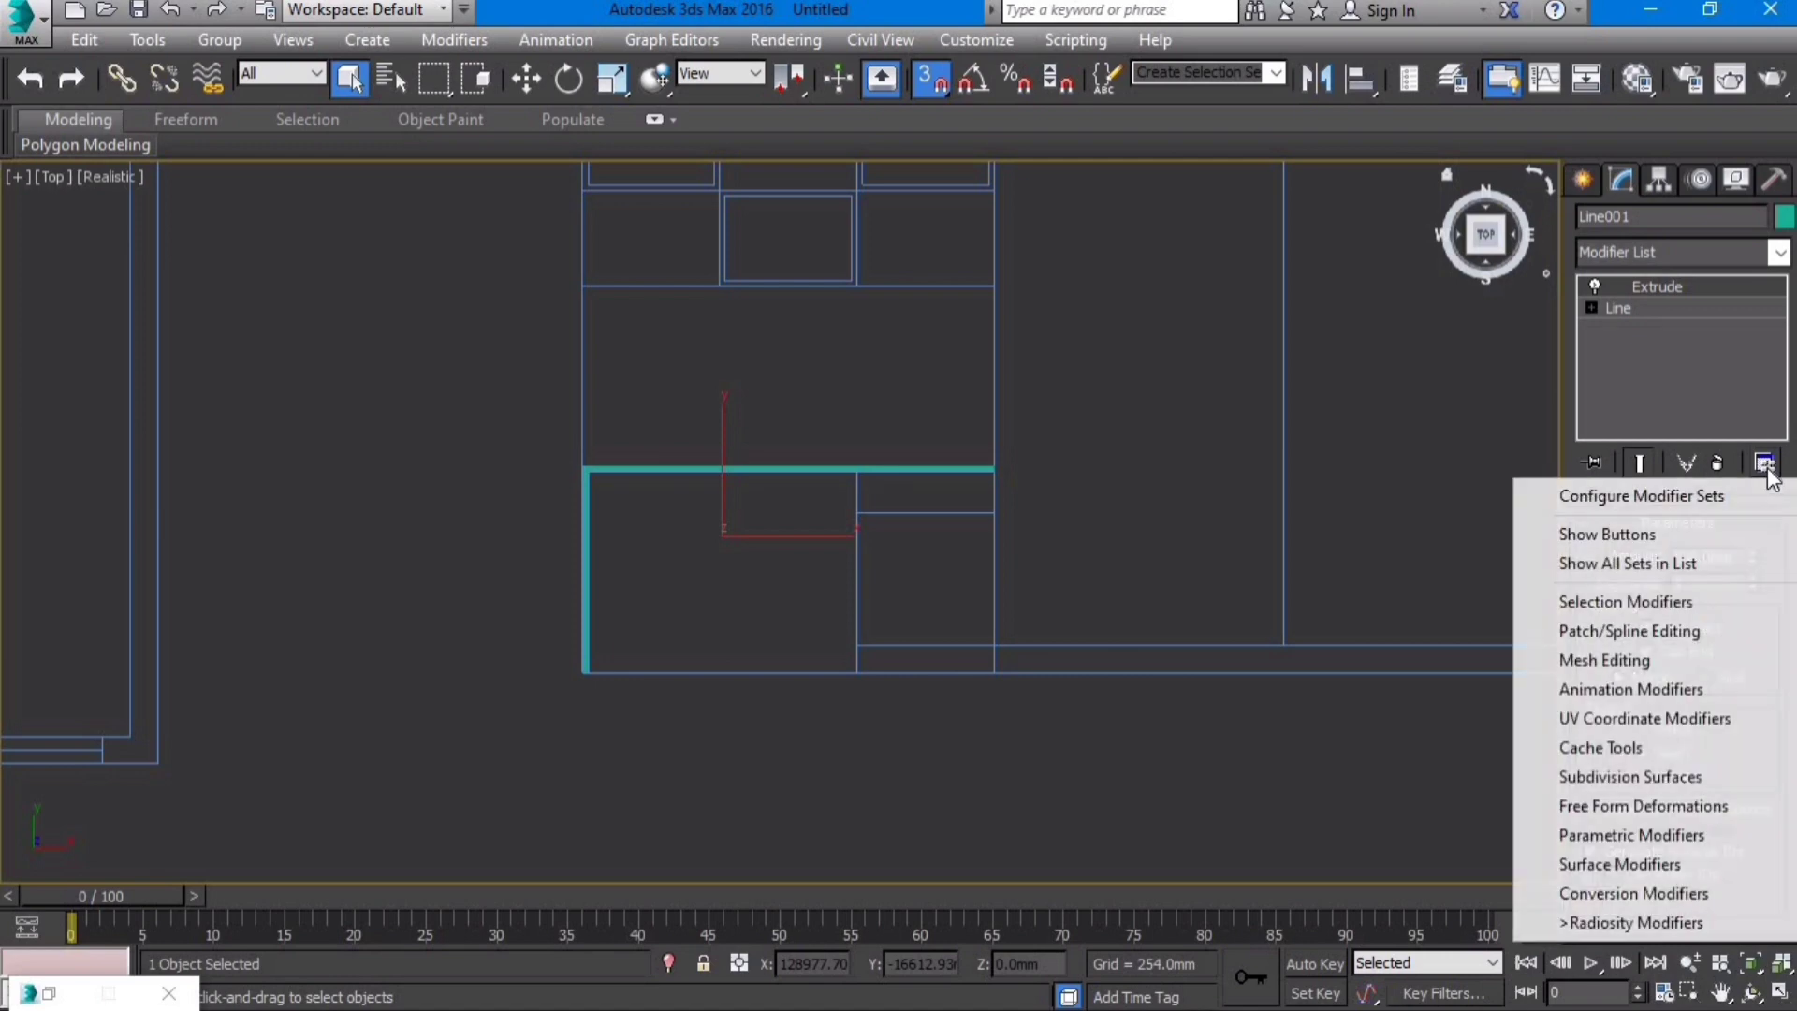
{"action": "left_click", "coordinate": [1636, 494]}
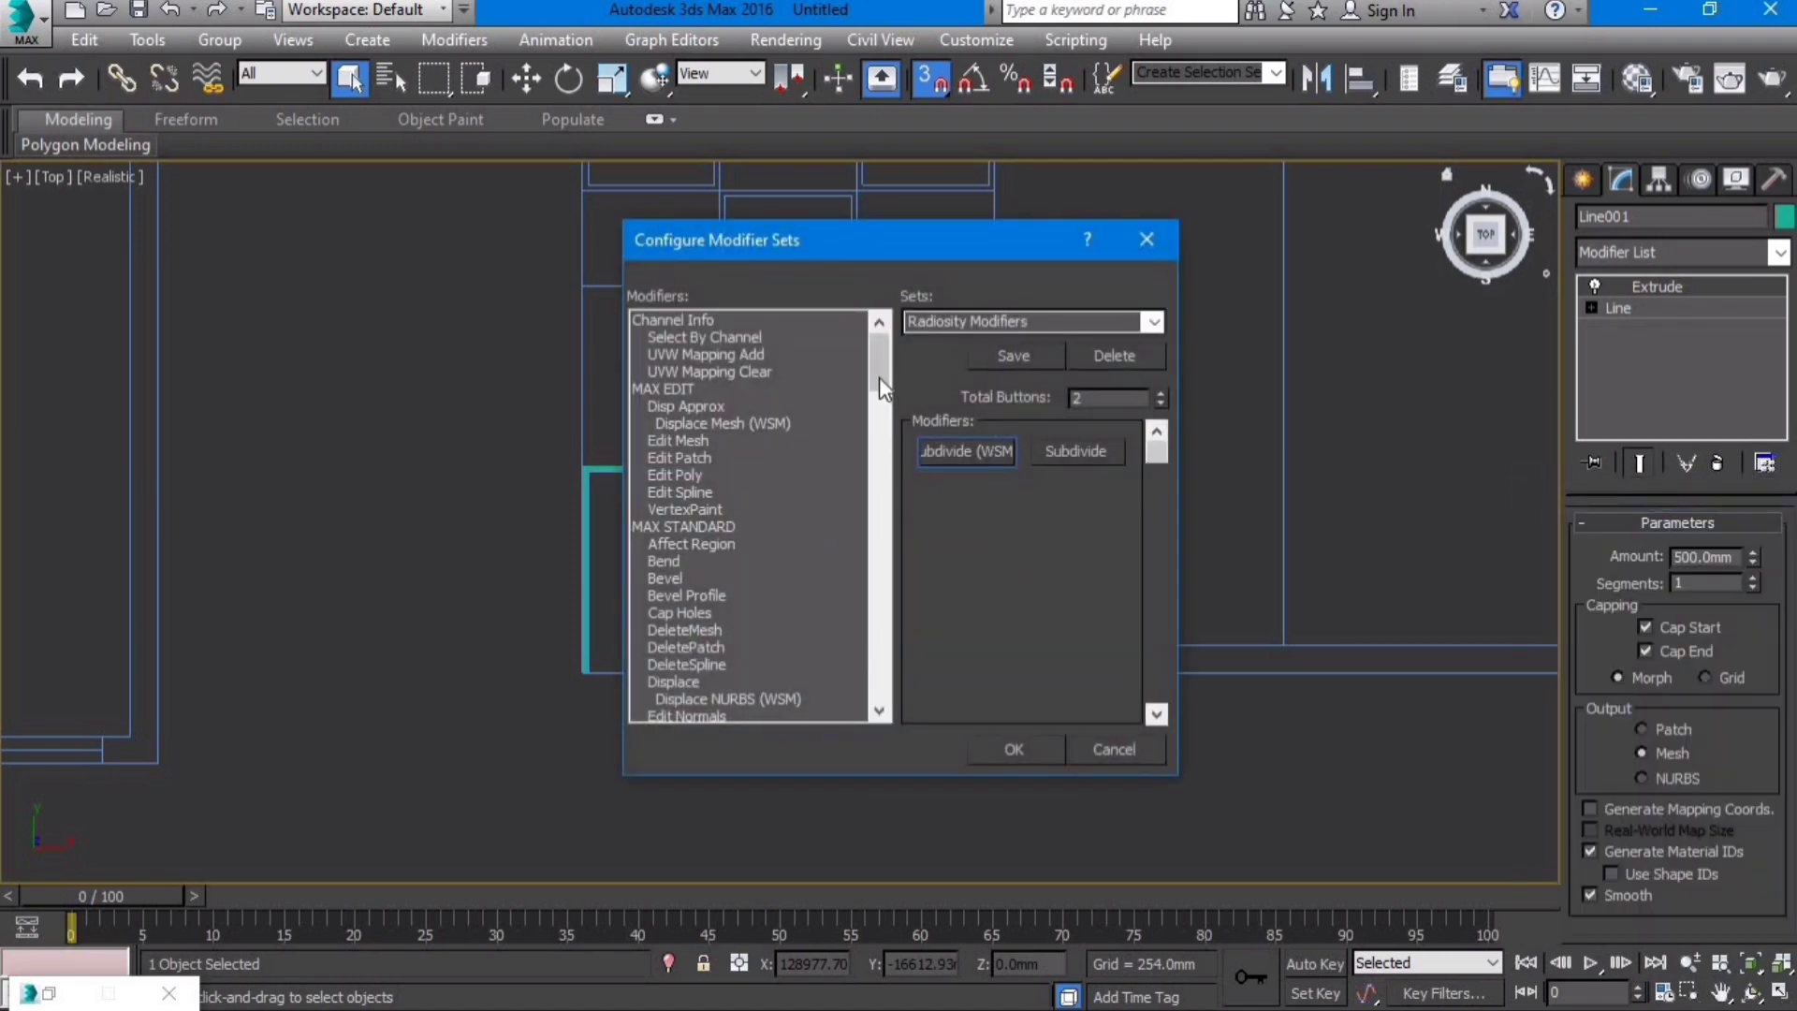
{"action": "scroll", "coordinate": [823, 478], "scroll_direction": "down", "scroll_amount": 20}
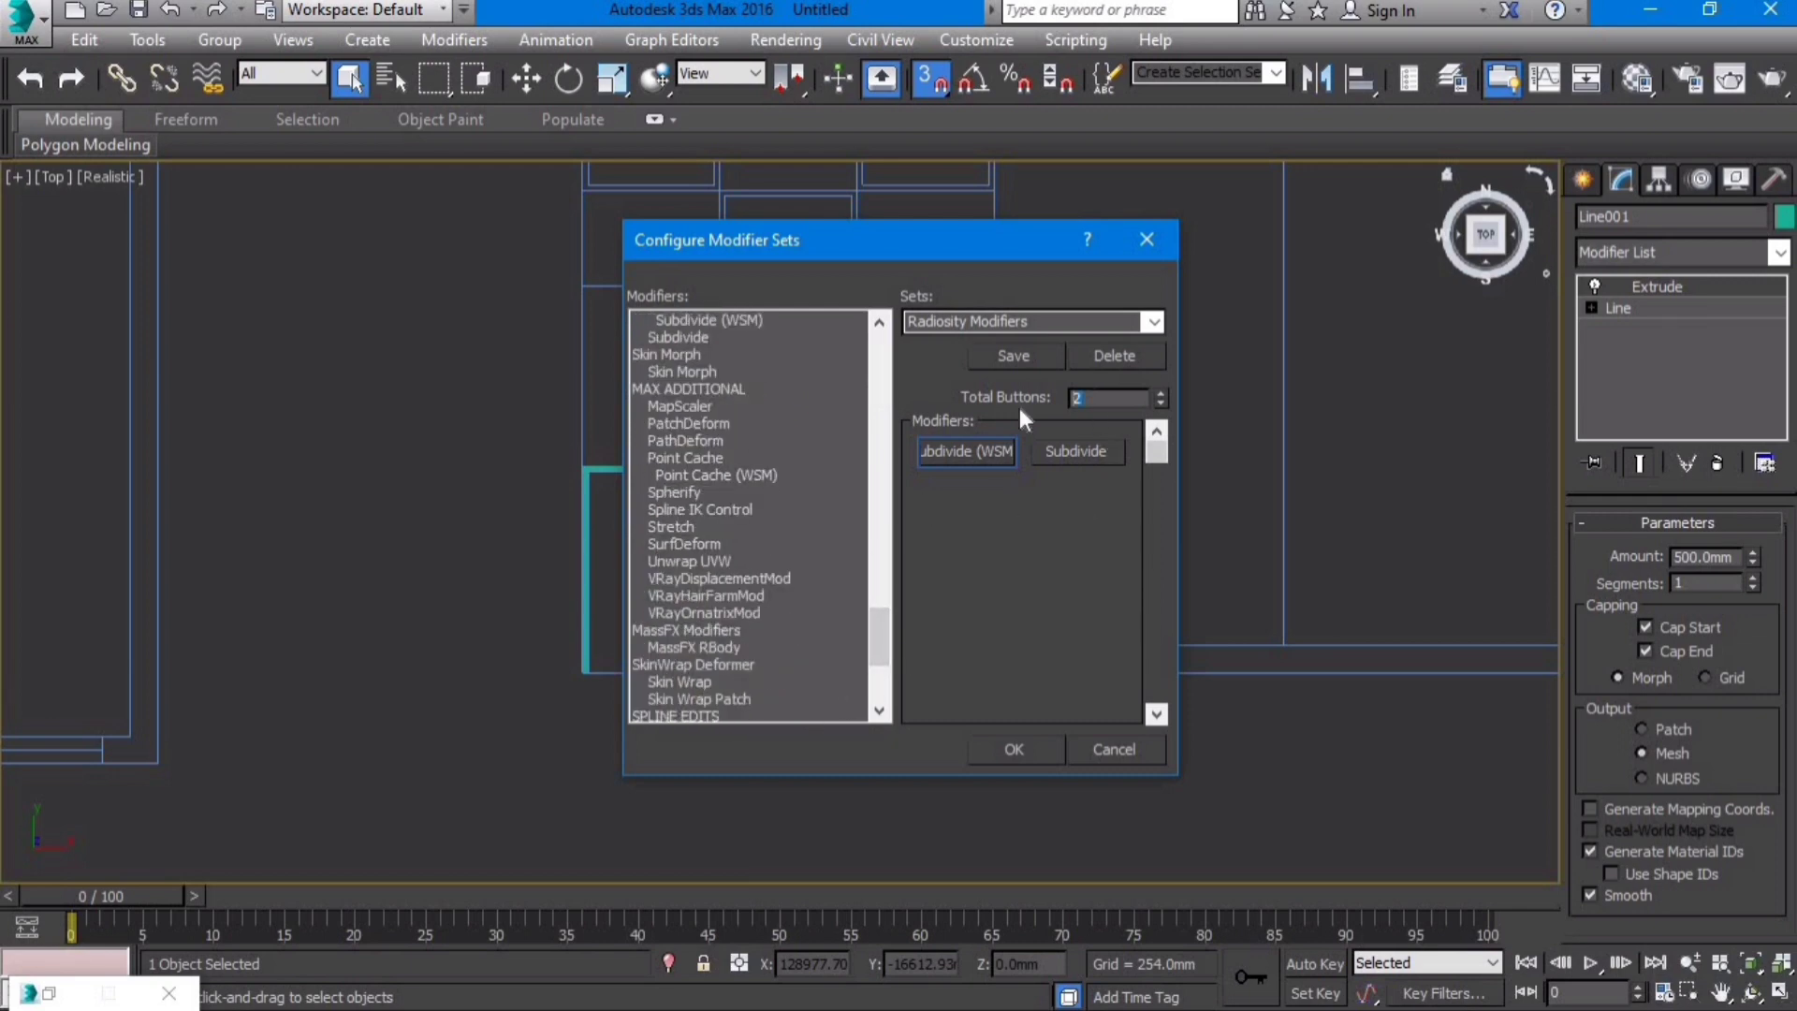
{"action": "type", "text": "5"}
{"action": "key", "text": "Return"}
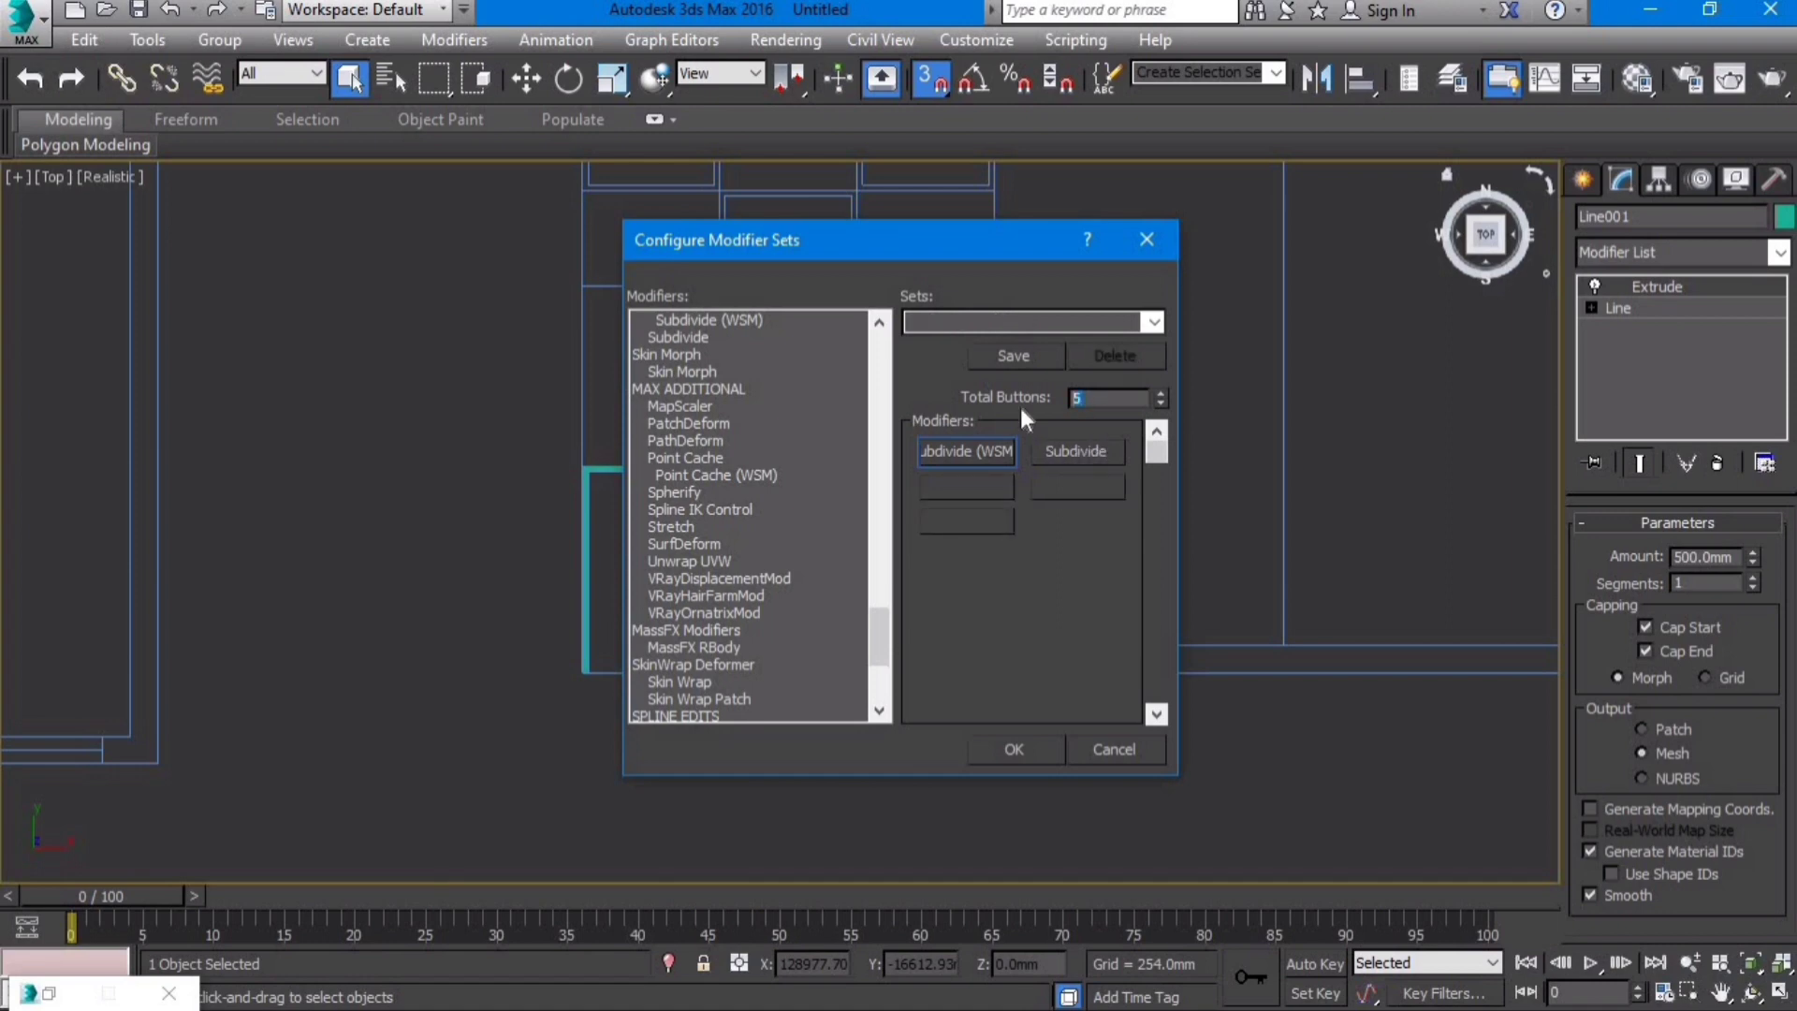
{"action": "type", "text": "6"}
{"action": "key", "text": "Return"}
Step: Assign the Extrude, Edit Mesh and Edit Poly modifiers to the three first-column buttons of the modifier set
{"action": "left_click_drag", "start_coordinate": [869, 629], "coordinate": [877, 344]}
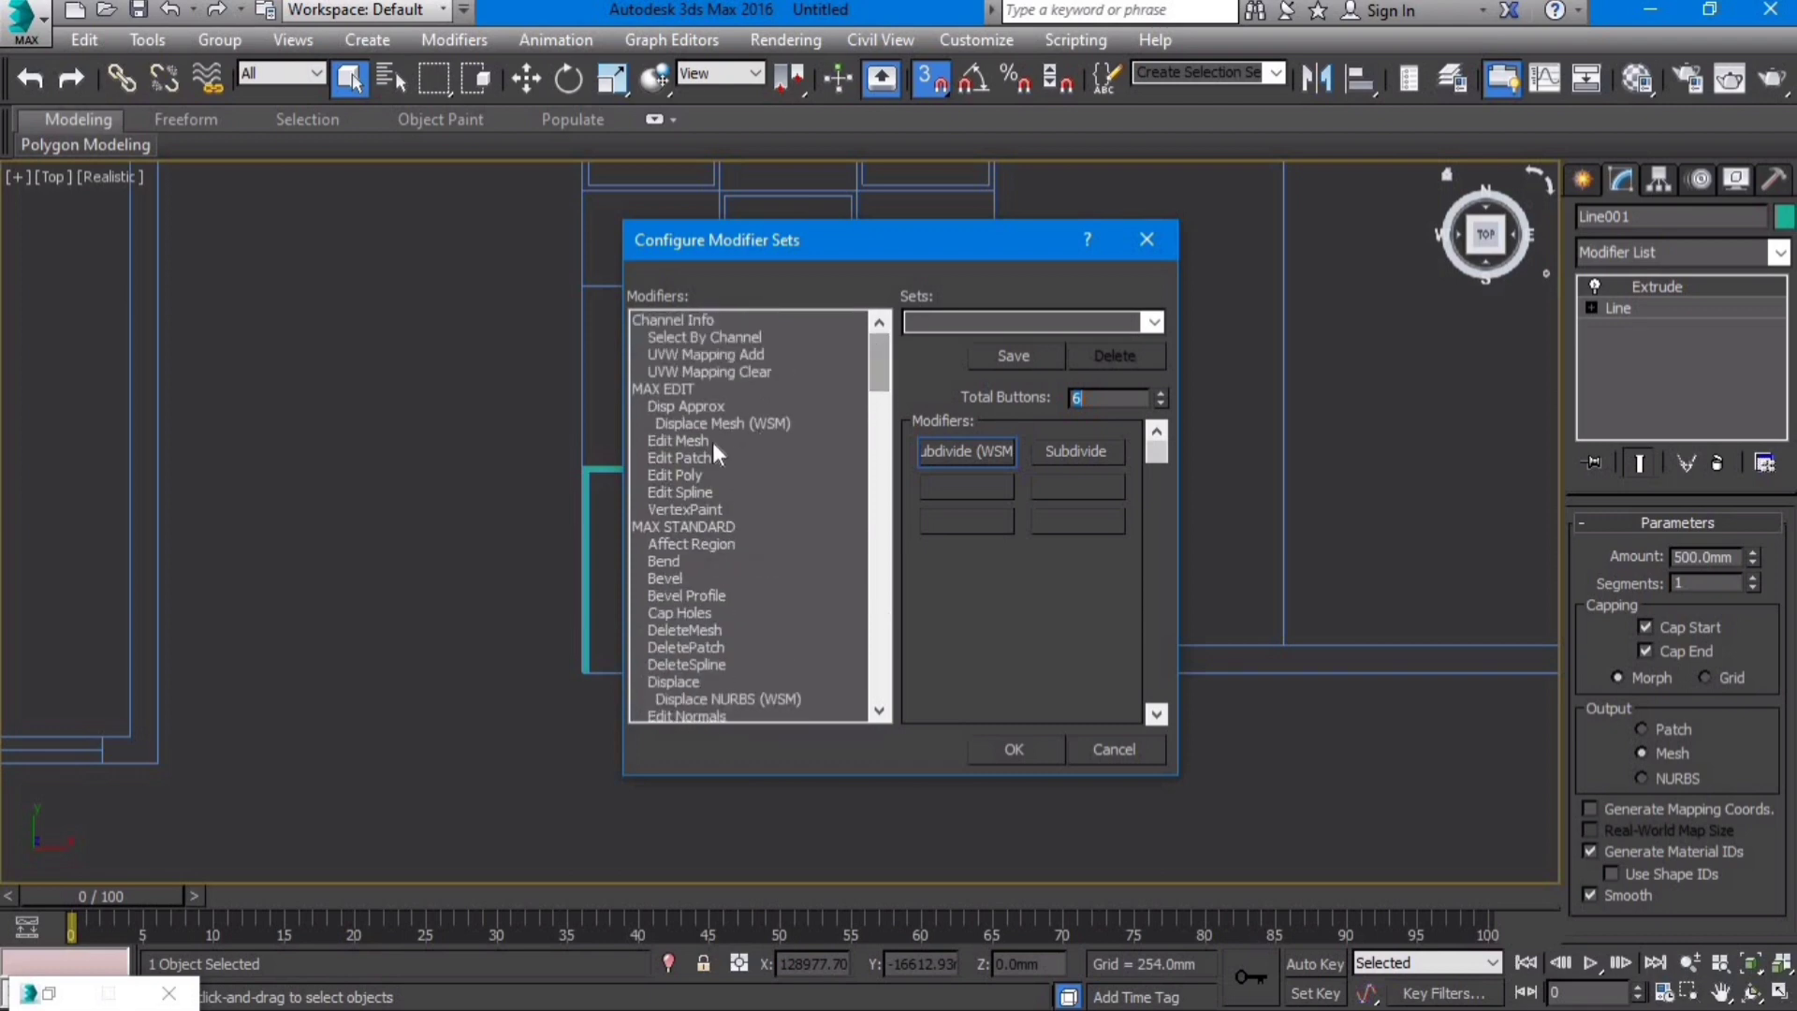
{"action": "left_click", "coordinate": [685, 486]}
{"action": "key", "text": "e"}
{"action": "key", "text": "e"}
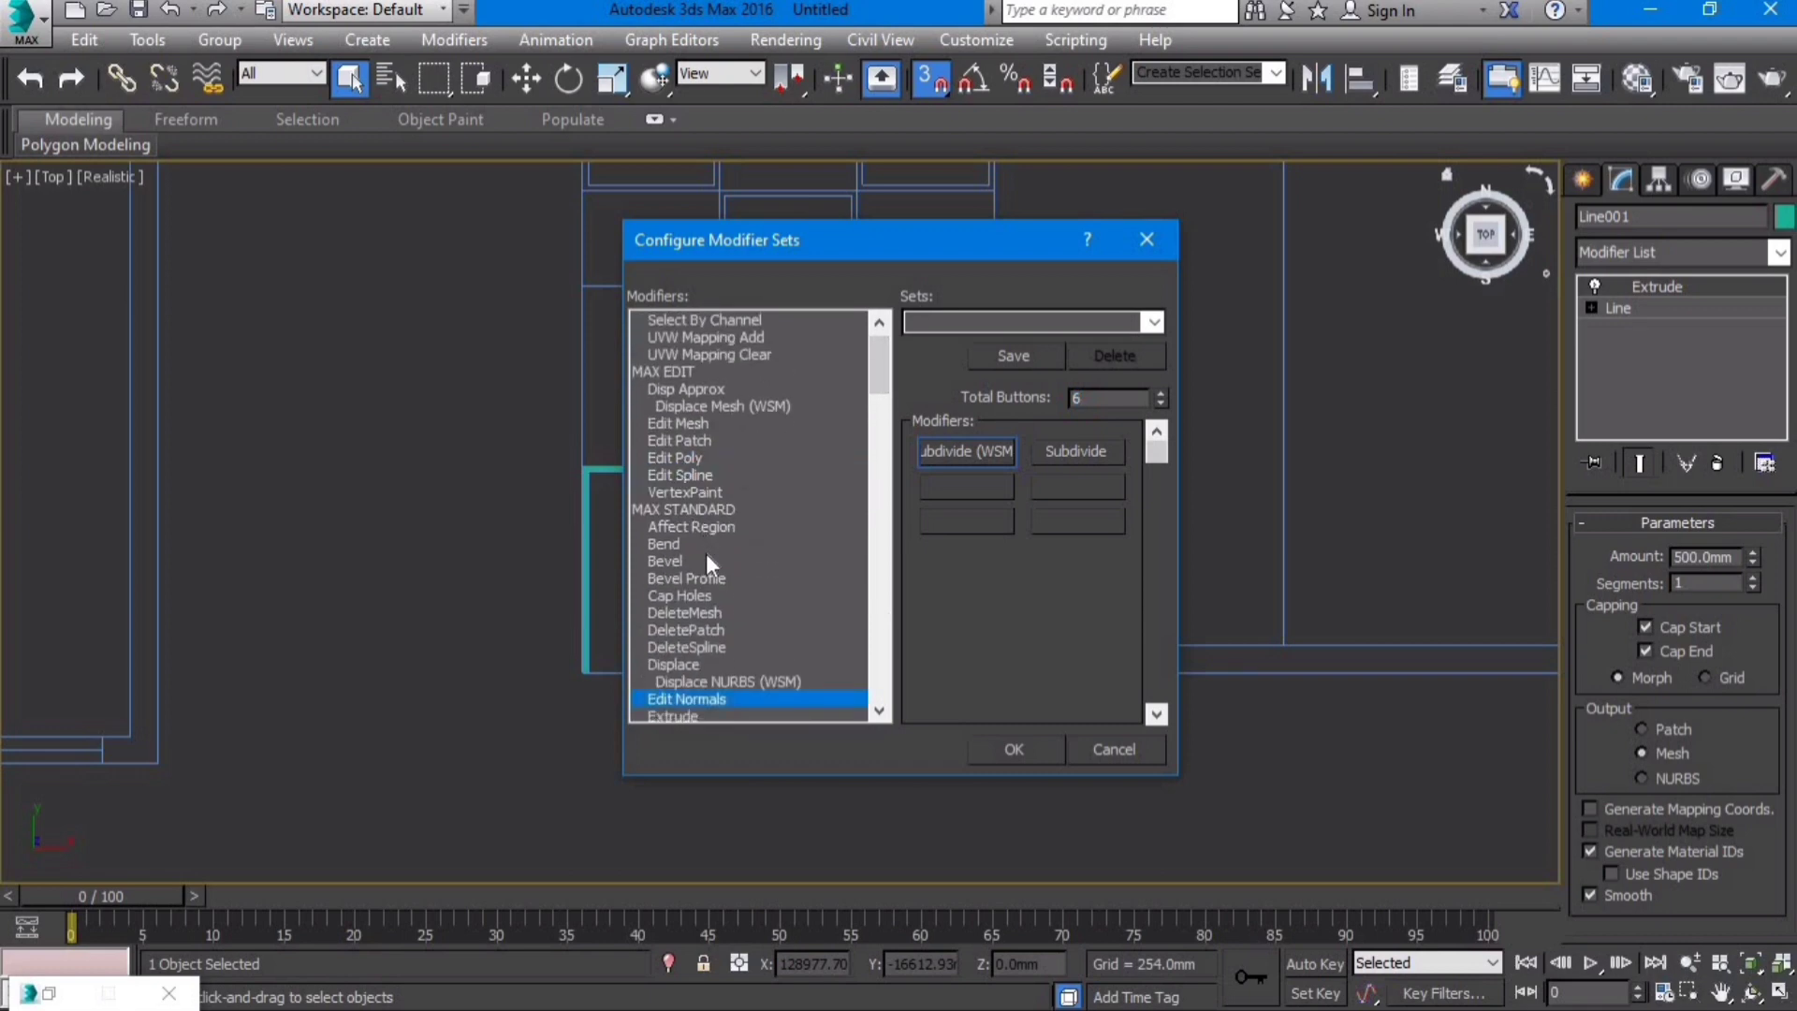
{"action": "left_click_drag", "start_coordinate": [705, 694], "coordinate": [984, 452]}
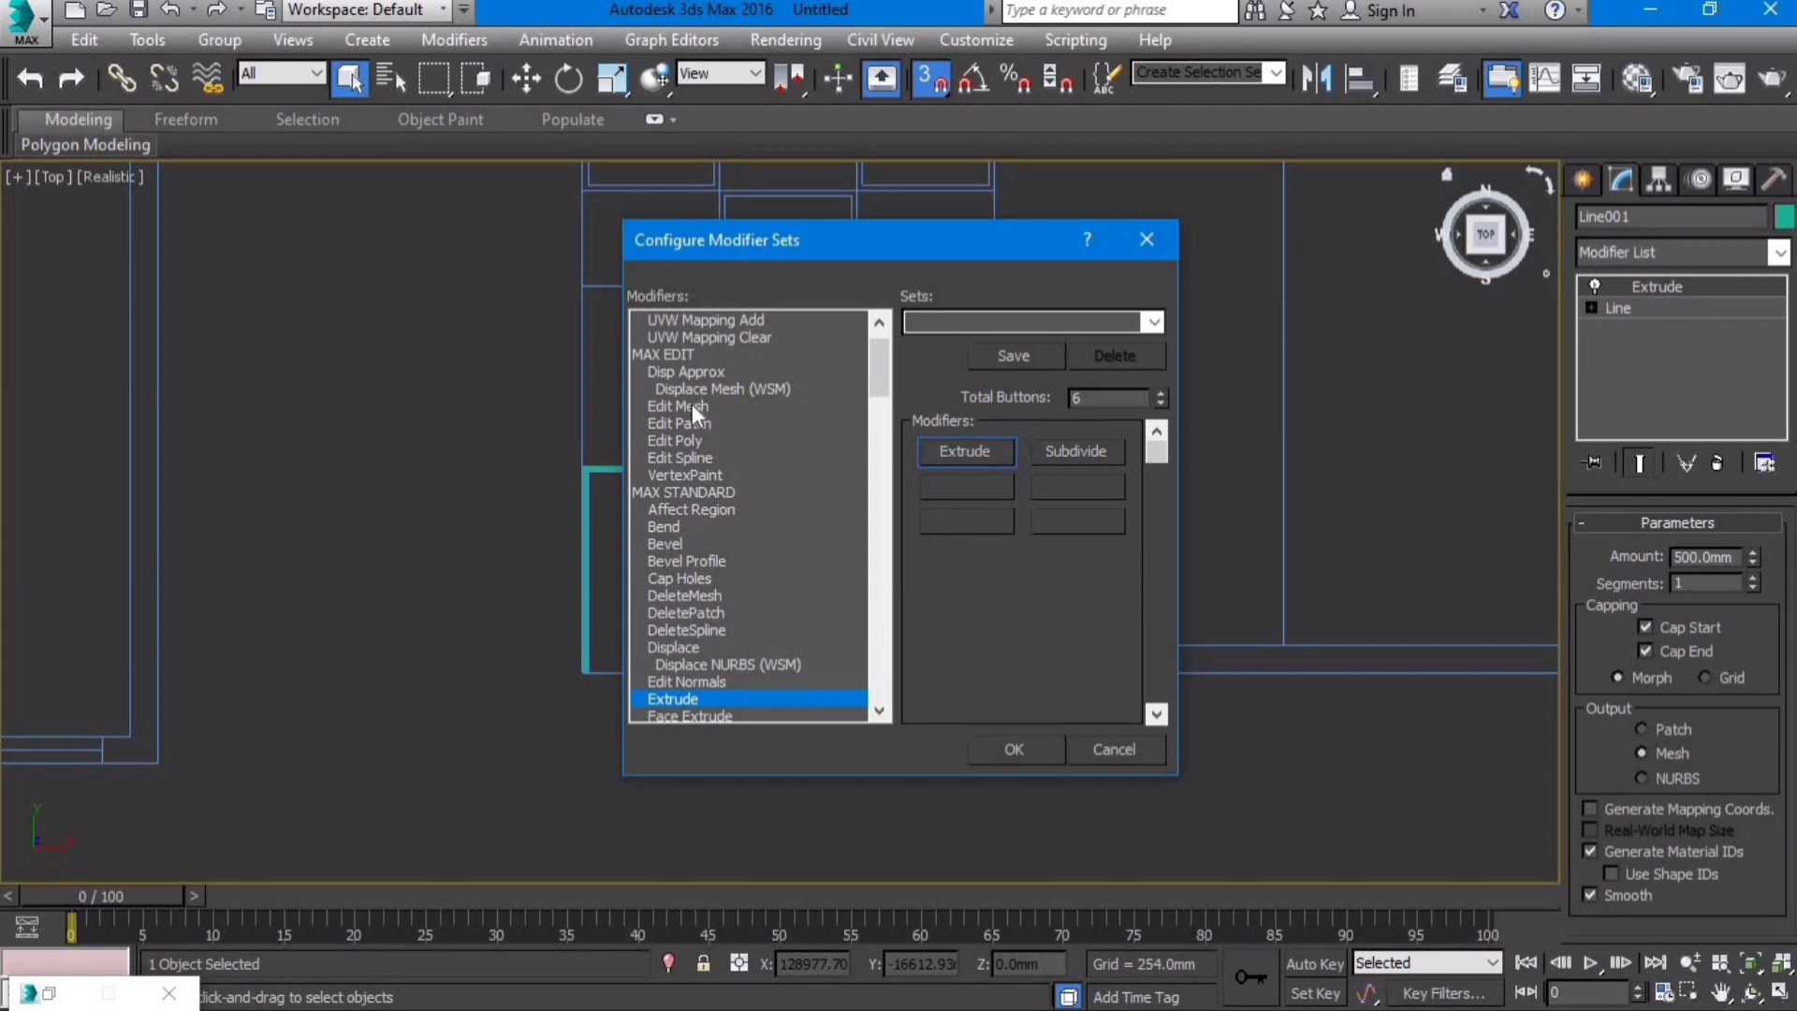
{"action": "left_click_drag", "start_coordinate": [692, 403], "coordinate": [979, 487]}
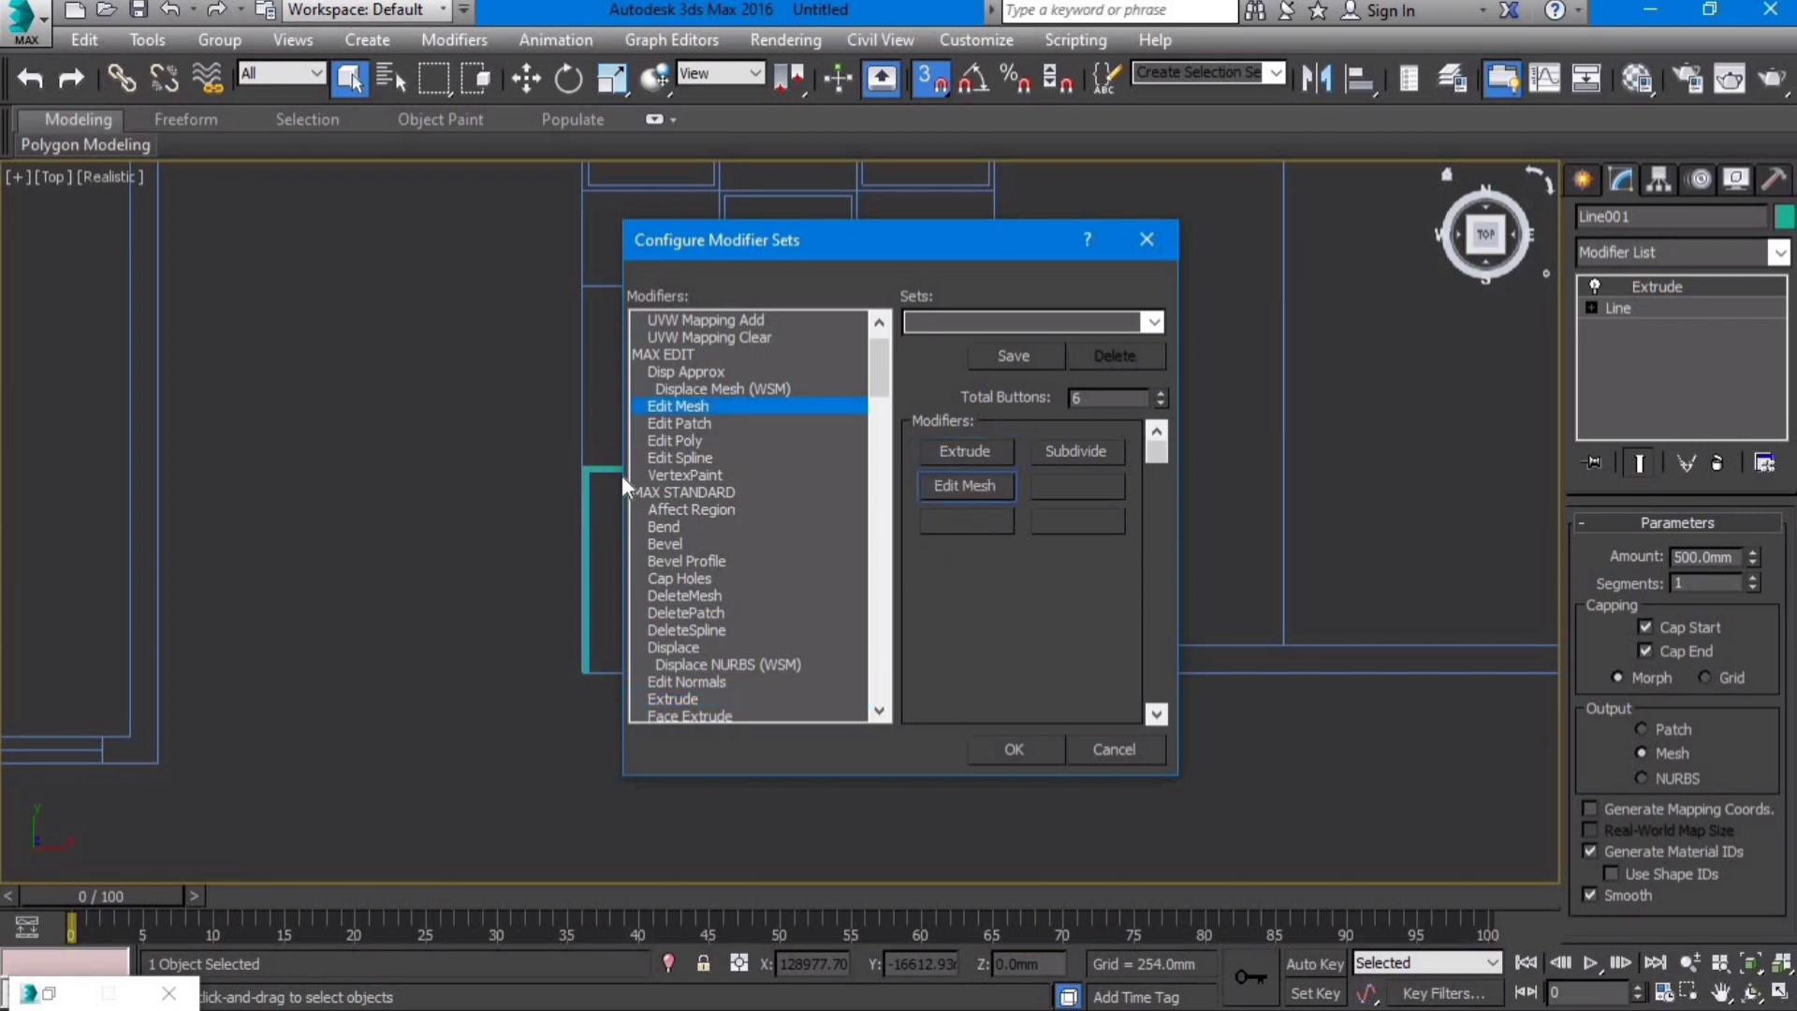
{"action": "left_click_drag", "start_coordinate": [677, 440], "coordinate": [971, 524]}
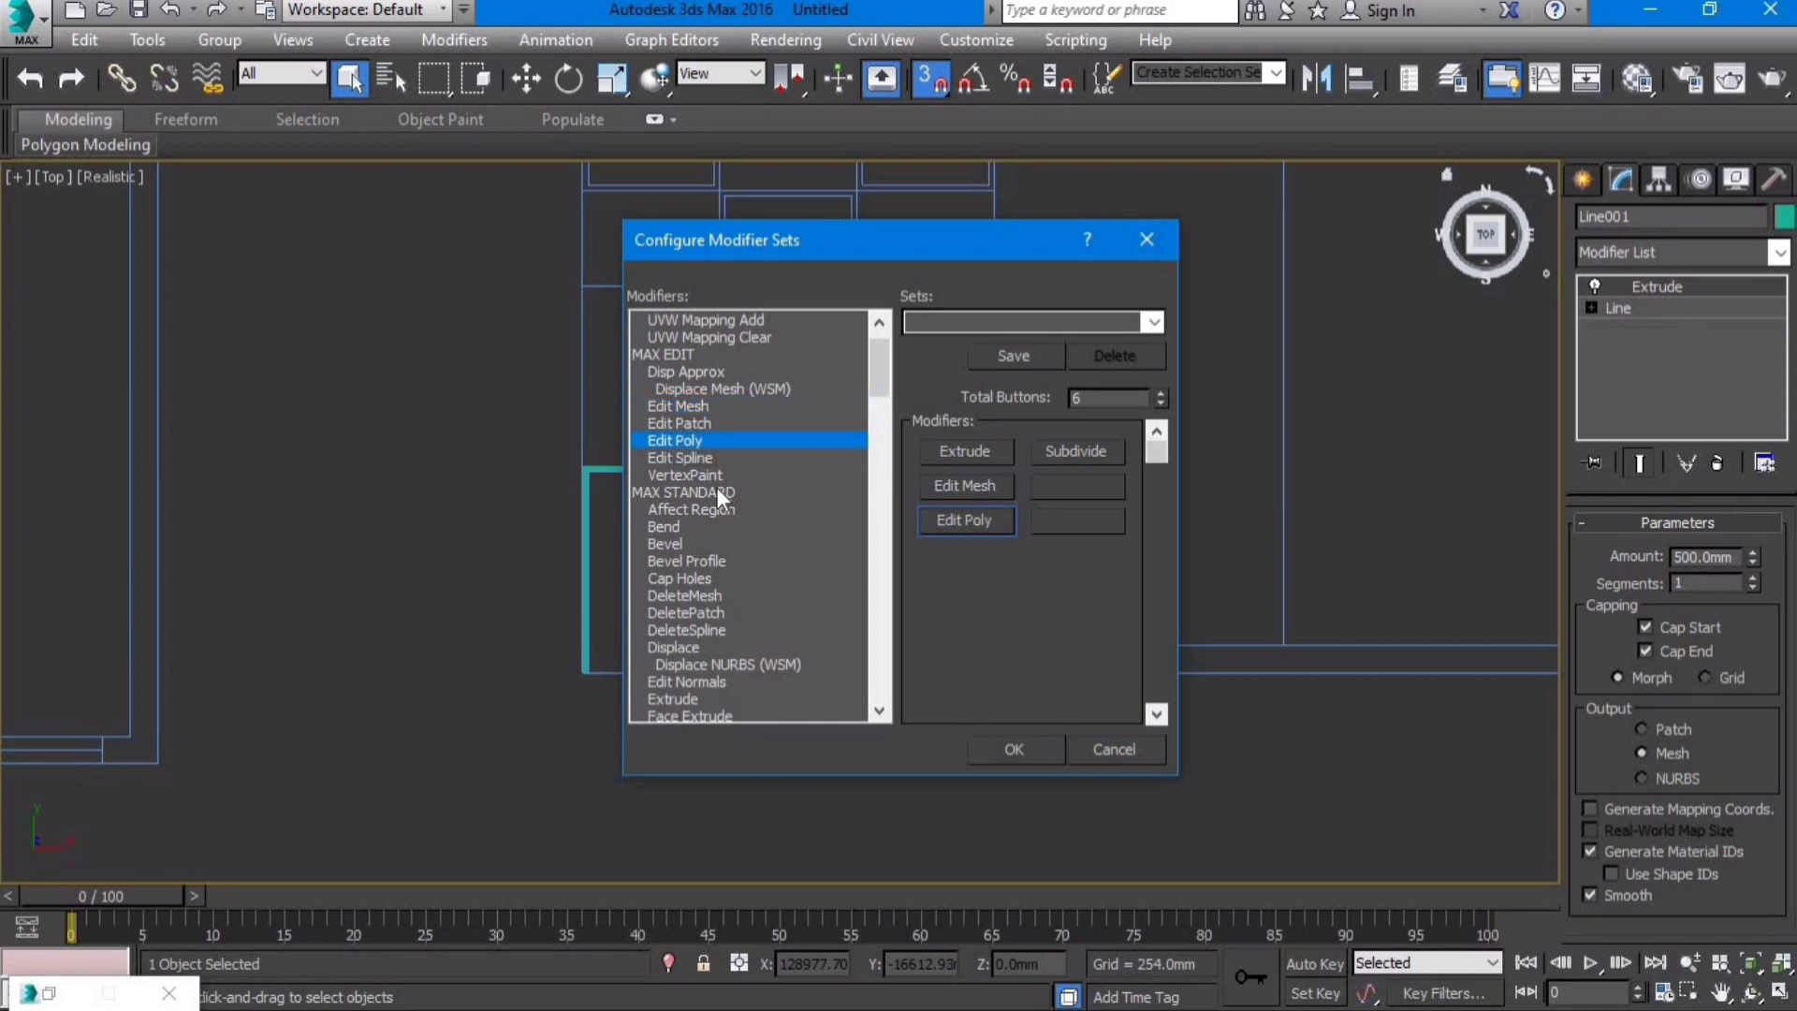
Step: Assign Edit Spline, UVW Map and FFD 2x2x2 to the three second-column buttons and accept the modifier set
{"action": "left_click_drag", "start_coordinate": [680, 464], "coordinate": [958, 470]}
{"action": "left_click_drag", "start_coordinate": [1069, 457], "coordinate": [1069, 457]}
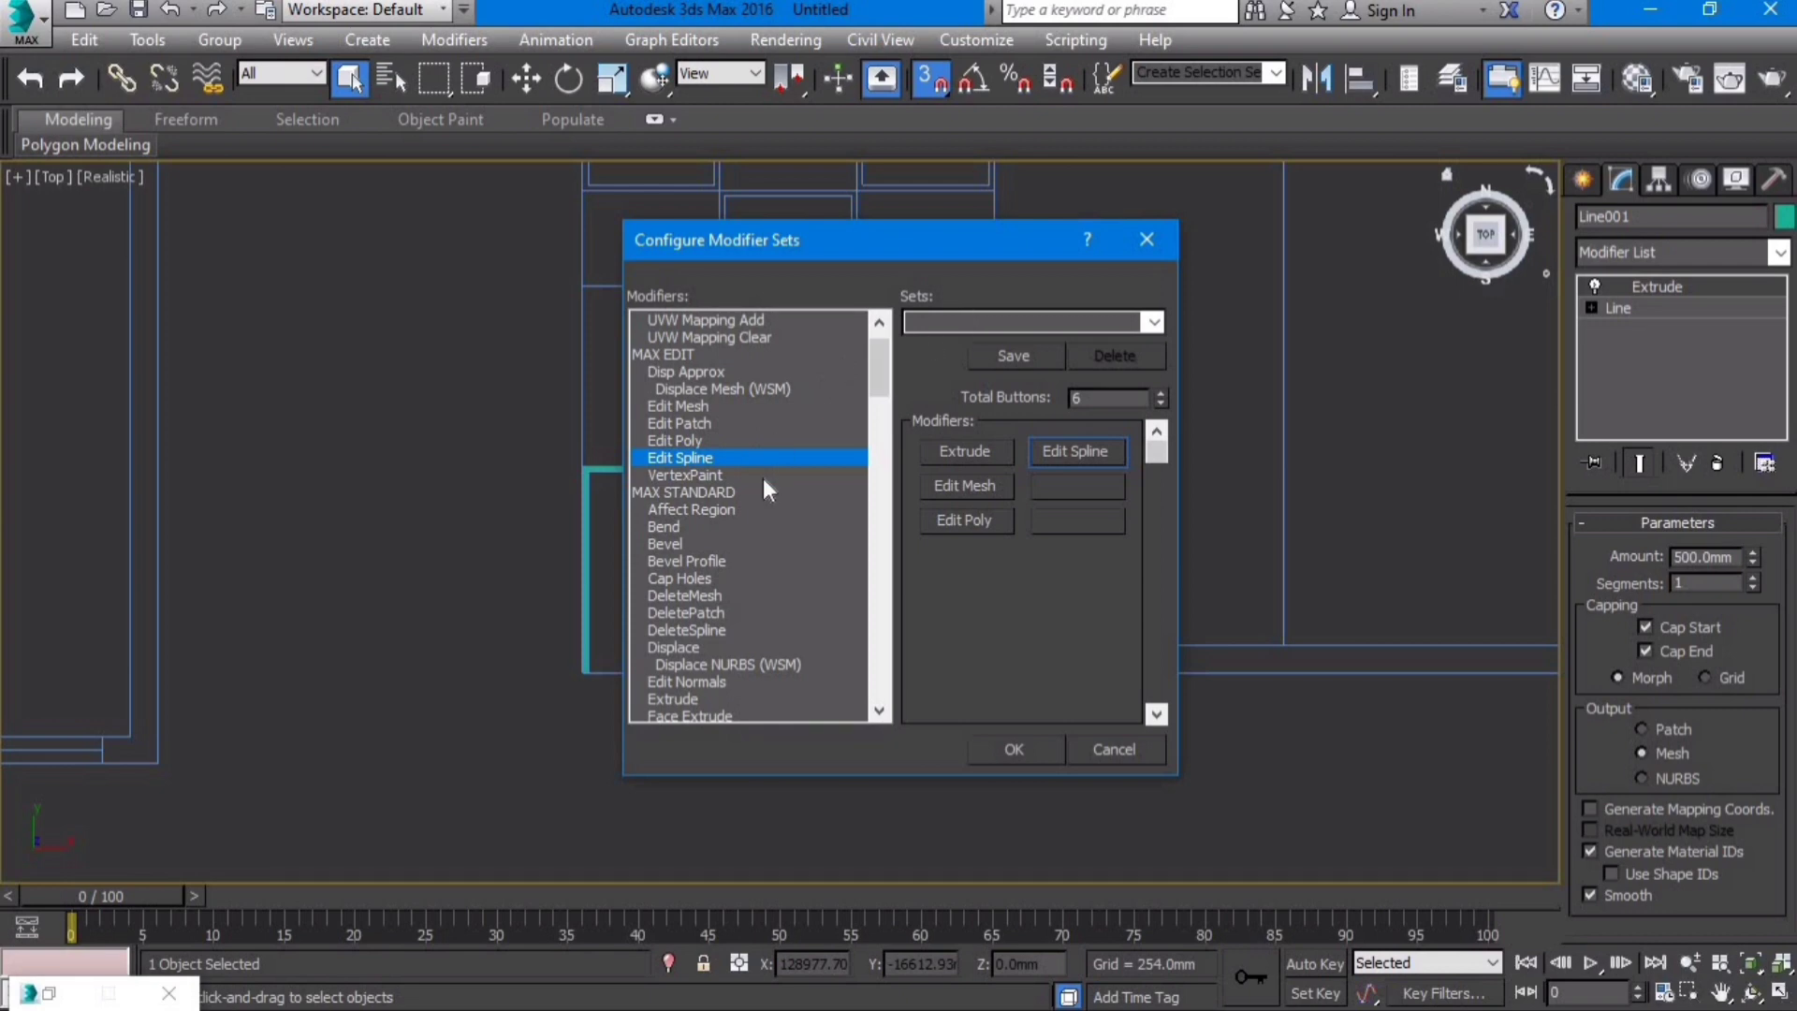
{"action": "key", "text": "u"}
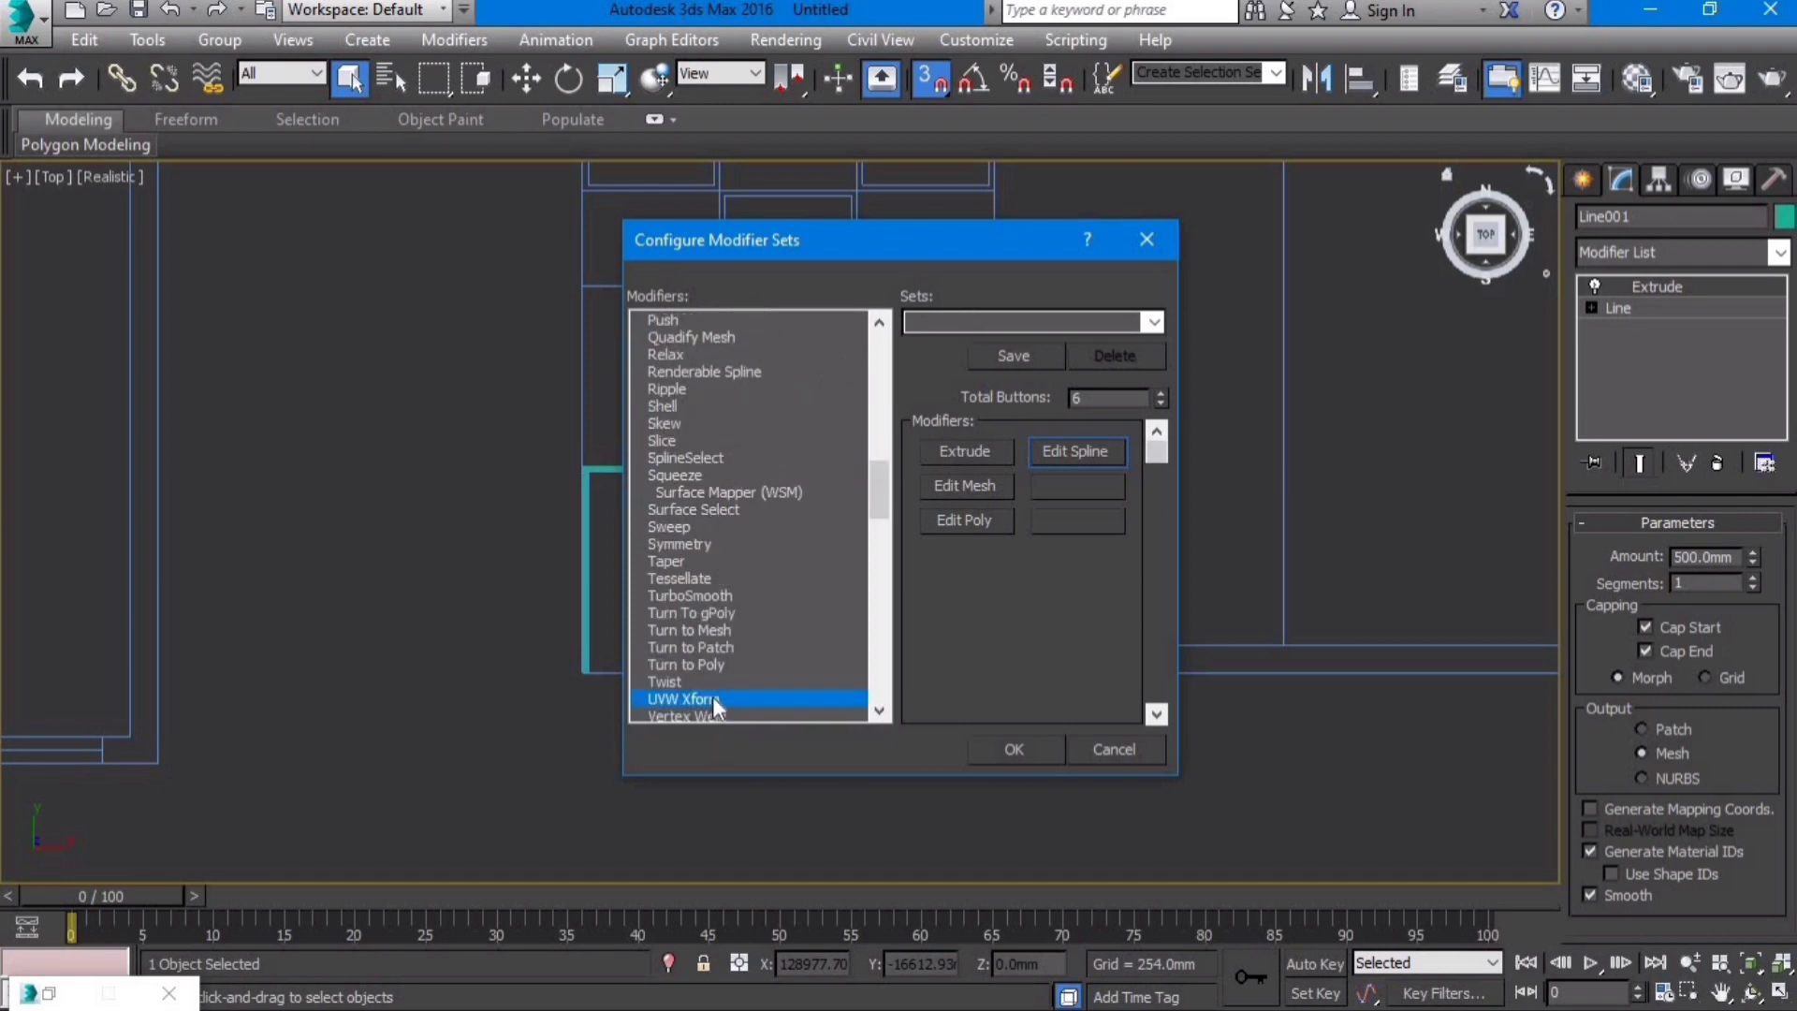
{"action": "key", "text": "u"}
{"action": "left_click_drag", "start_coordinate": [711, 698], "coordinate": [1106, 488]}
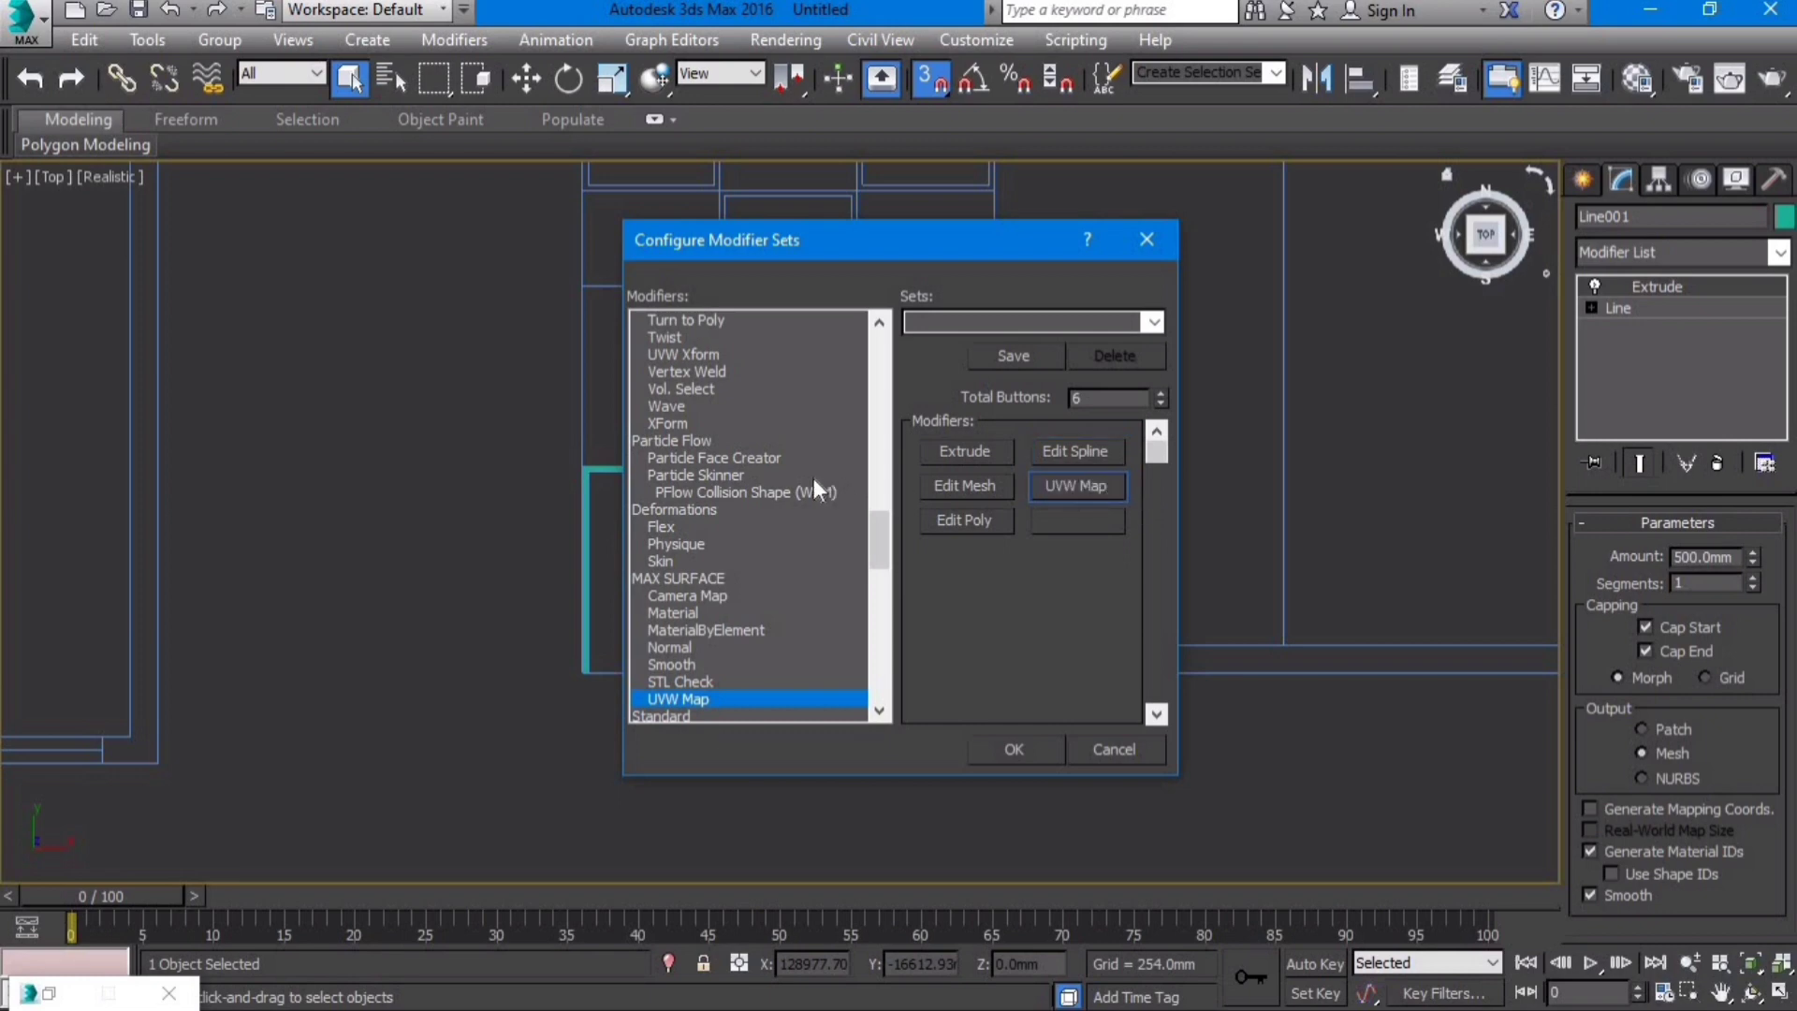
{"action": "key", "text": "f"}
{"action": "key", "text": "f"}
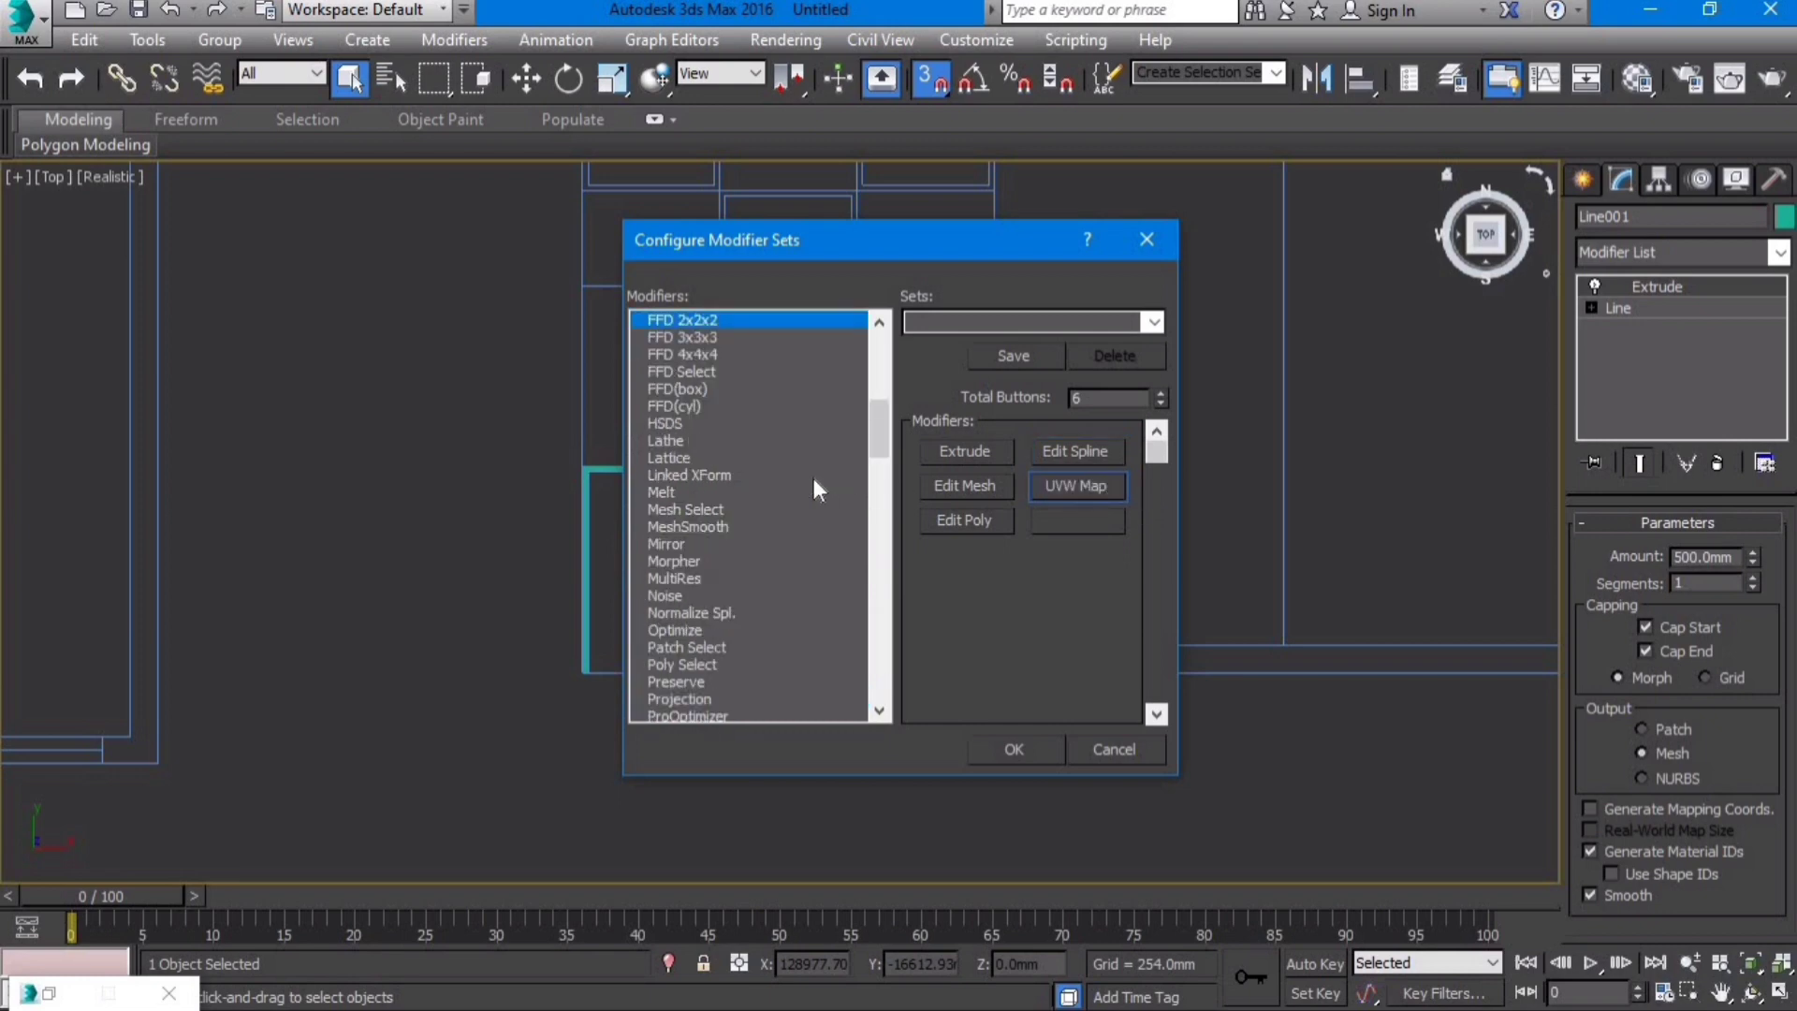
{"action": "left_click_drag", "start_coordinate": [689, 318], "coordinate": [1100, 518]}
{"action": "left_click", "coordinate": [1029, 745]}
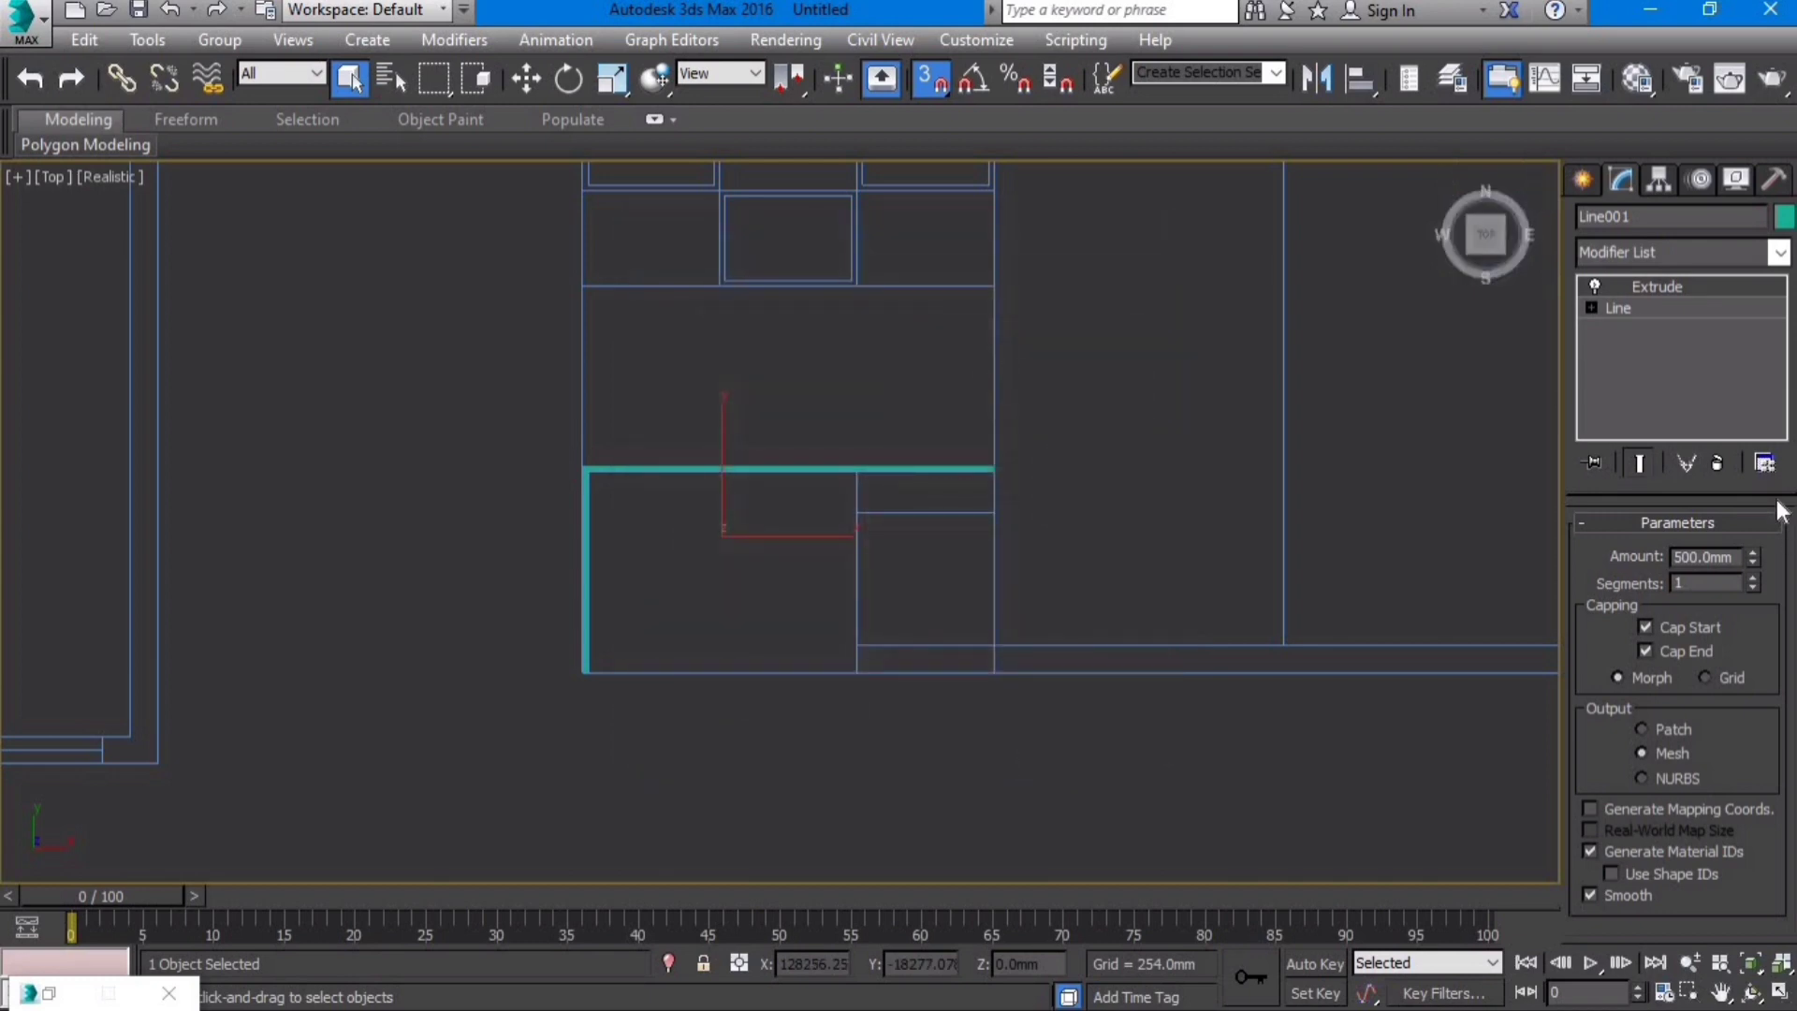
Step: Display the configured modifier buttons above the modifier stack and look over the full list of modifiers
{"action": "left_click", "coordinate": [1764, 462]}
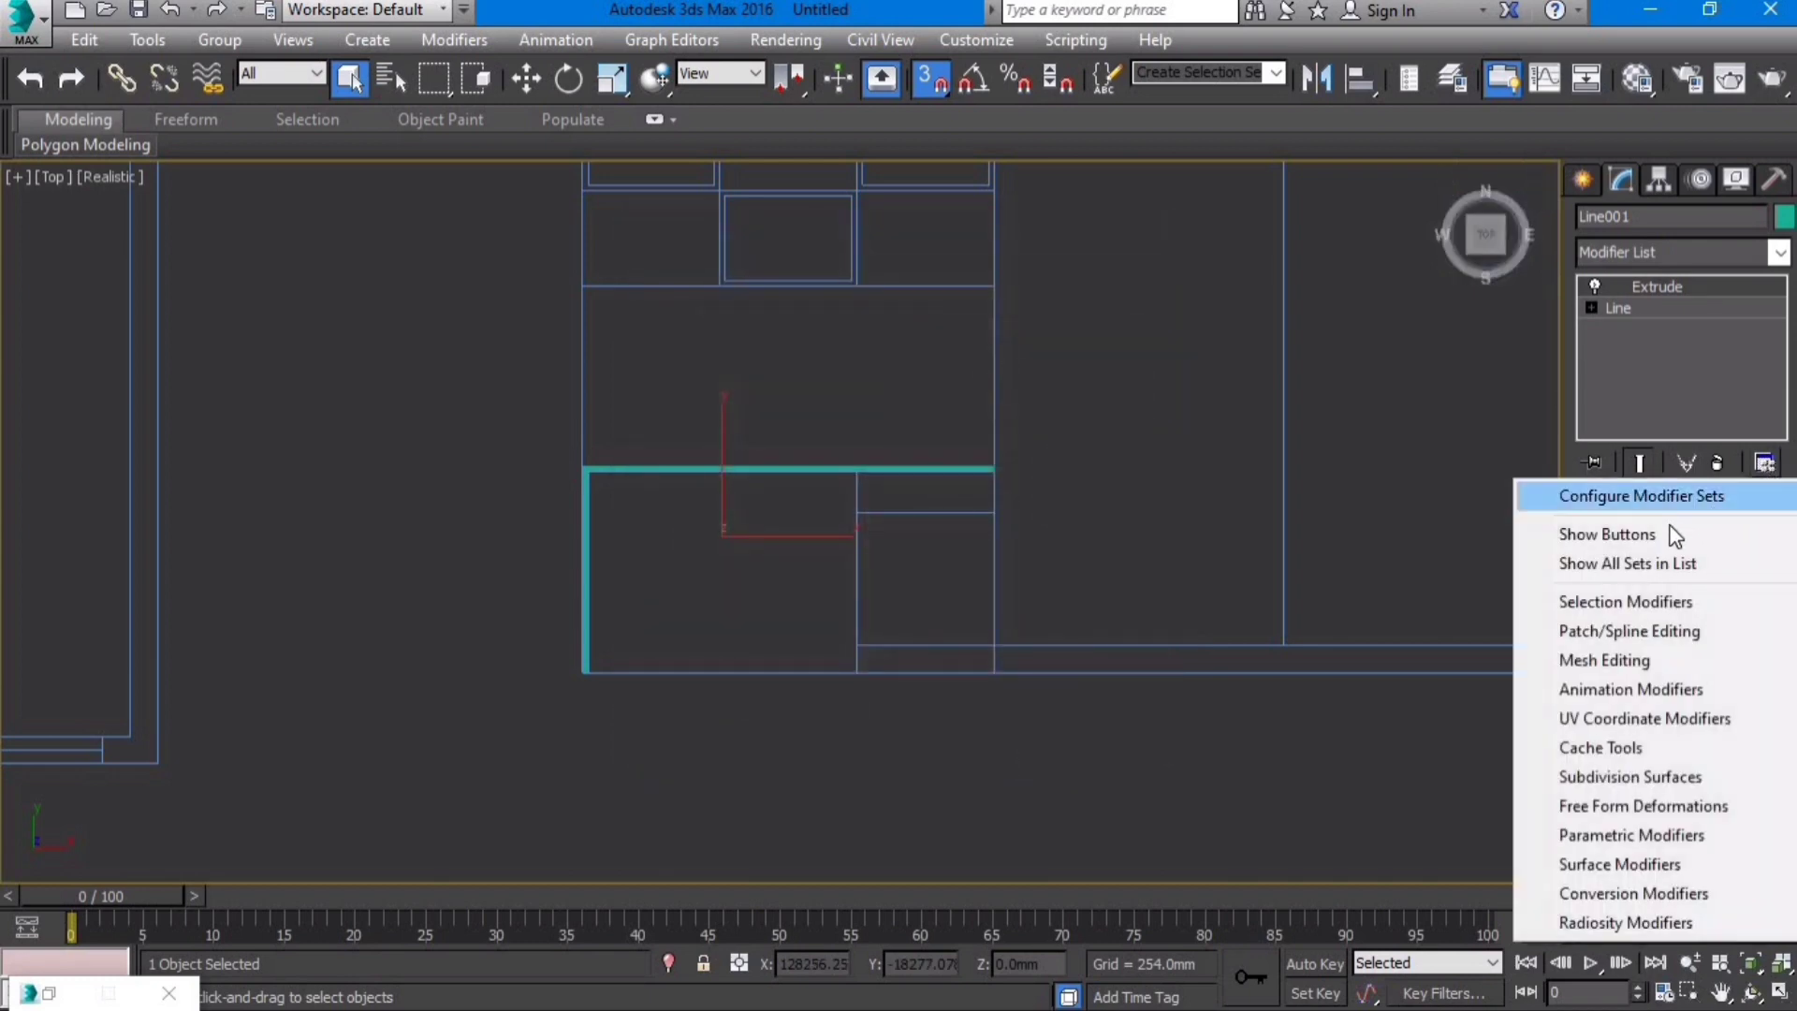
{"action": "left_click", "coordinate": [1651, 531]}
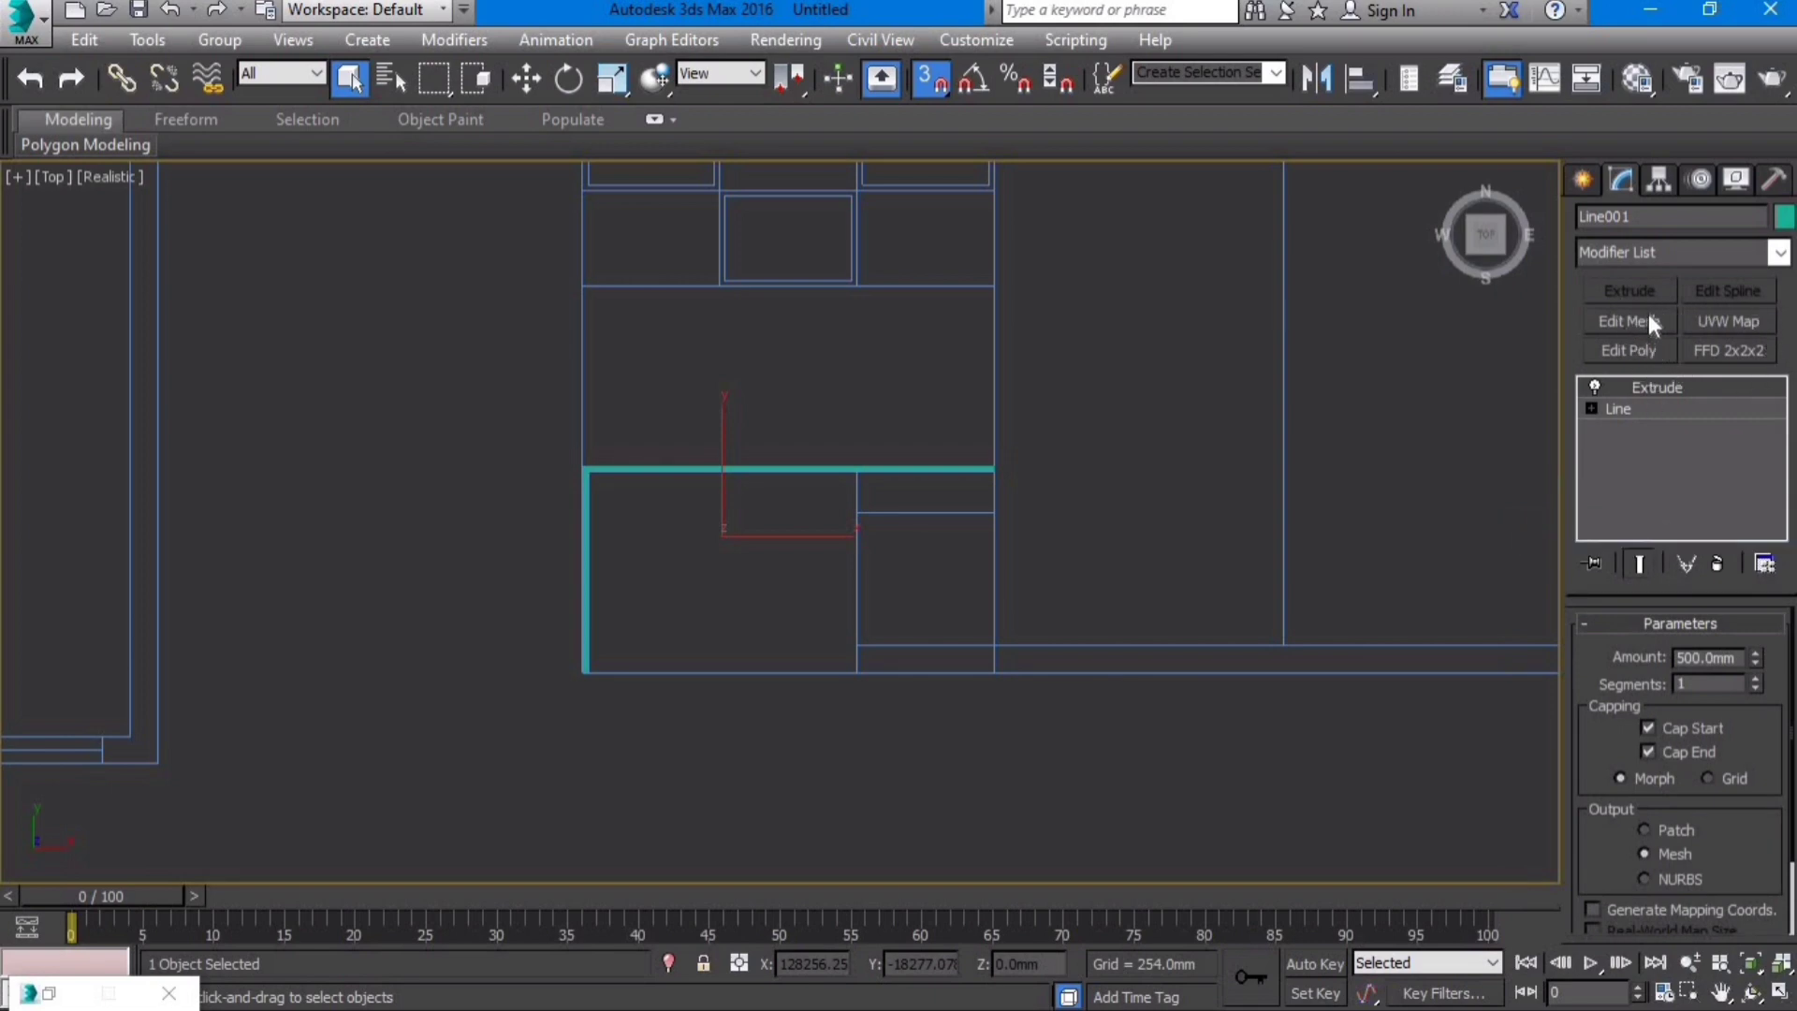
{"action": "left_click", "coordinate": [1649, 256]}
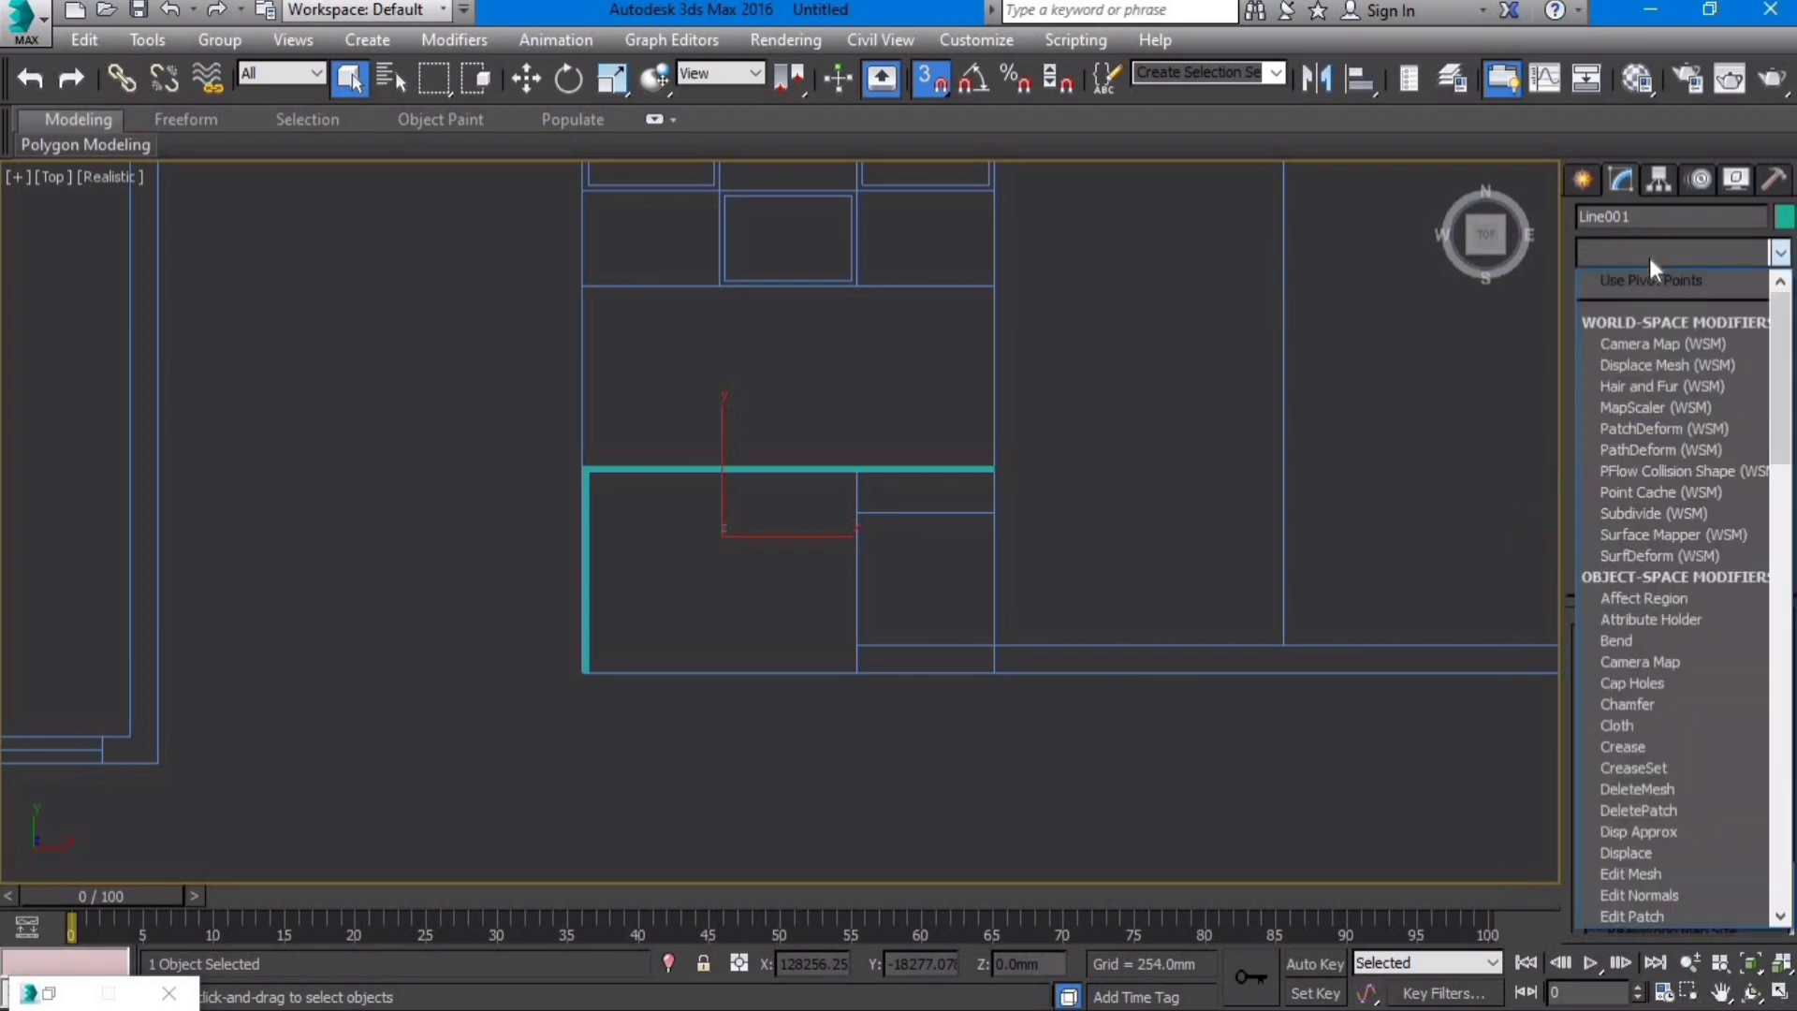
{"action": "left_click", "coordinate": [1649, 257]}
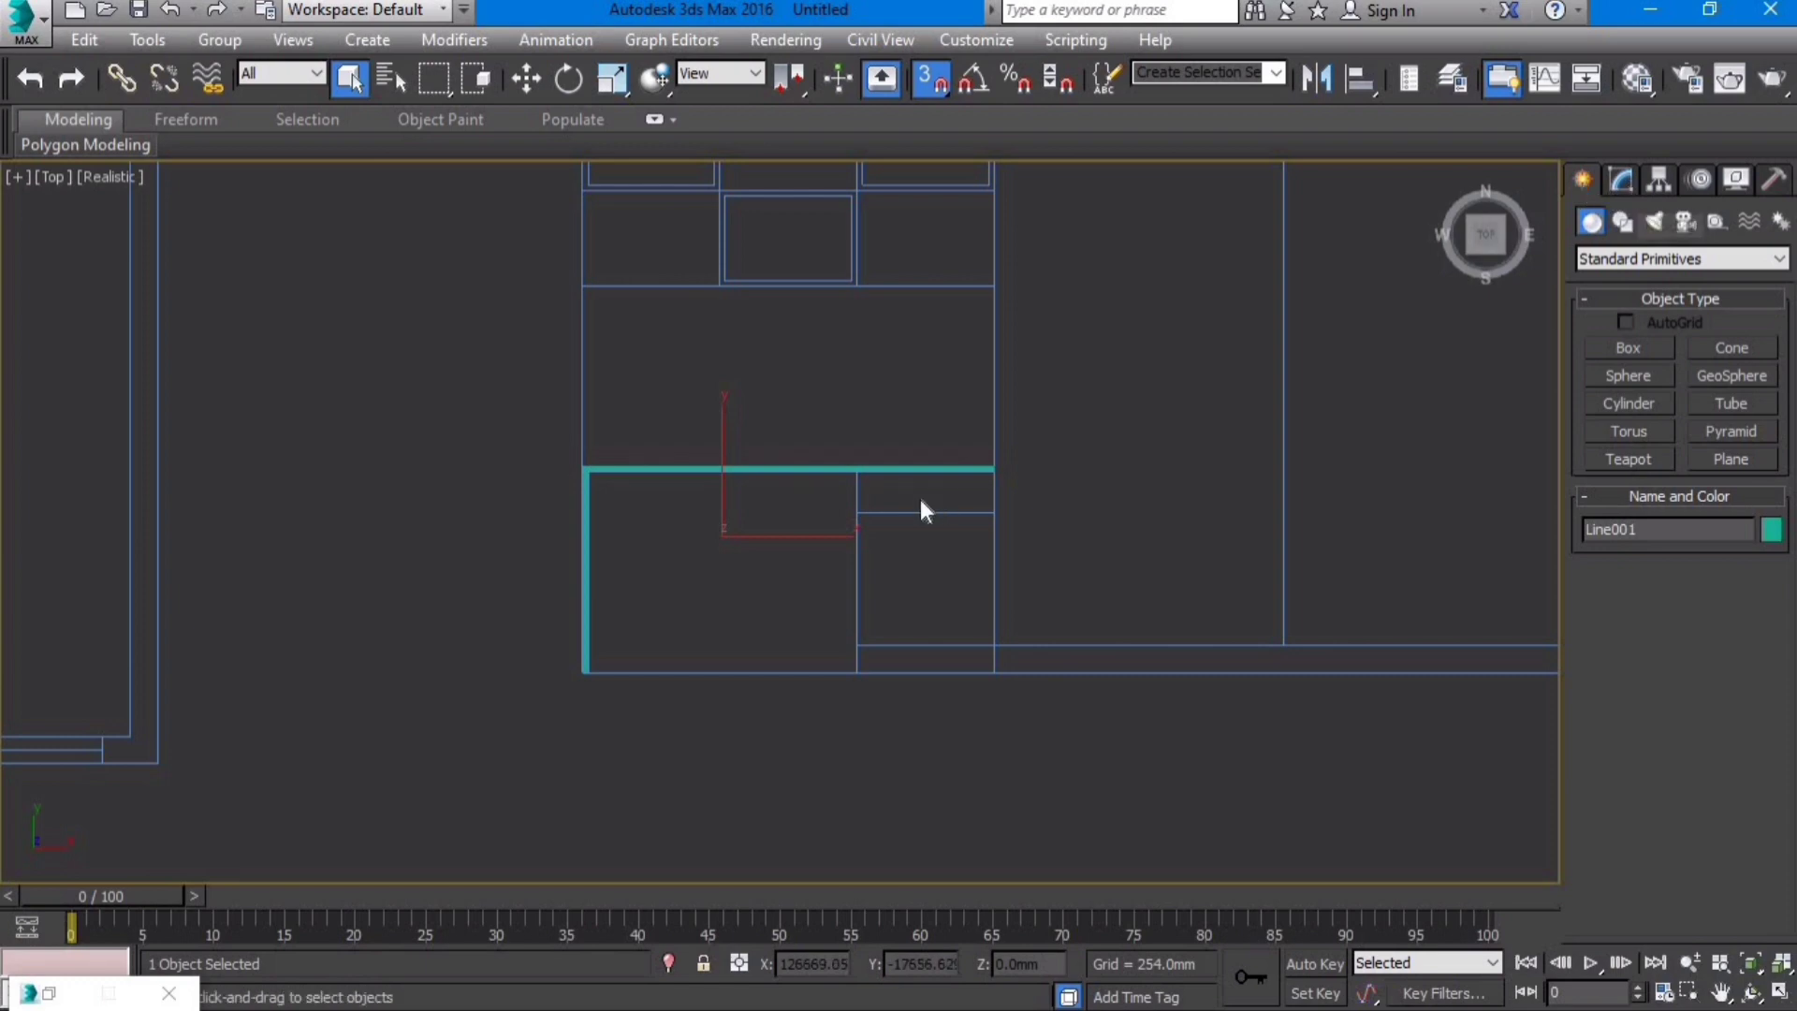
Step: Draw a 730 × 500 mm rectangle snapped over the lower-right compartment of the middle elevation, up to the underside of the L-shaped panel
{"action": "scroll", "coordinate": [918, 498], "scroll_direction": "down", "scroll_amount": 4}
{"action": "scroll", "coordinate": [904, 530], "scroll_direction": "up", "scroll_amount": 4}
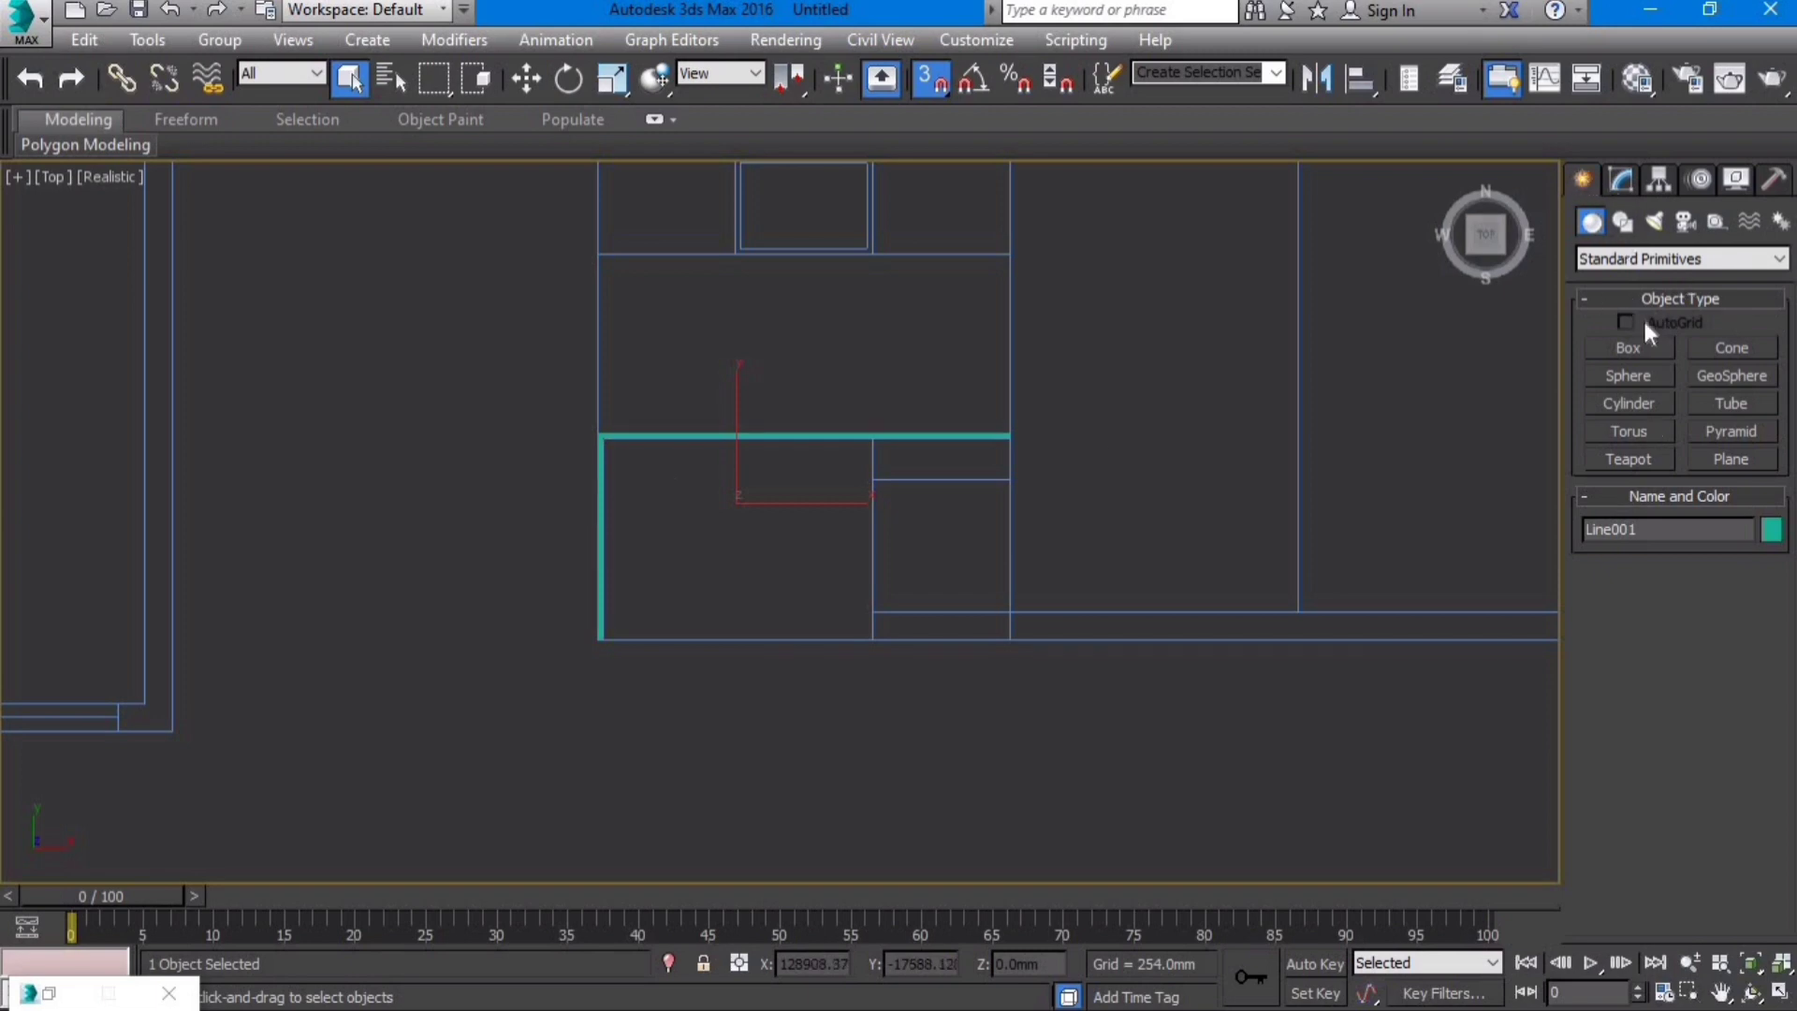
{"action": "left_click", "coordinate": [1626, 223]}
{"action": "left_click", "coordinate": [1746, 369]}
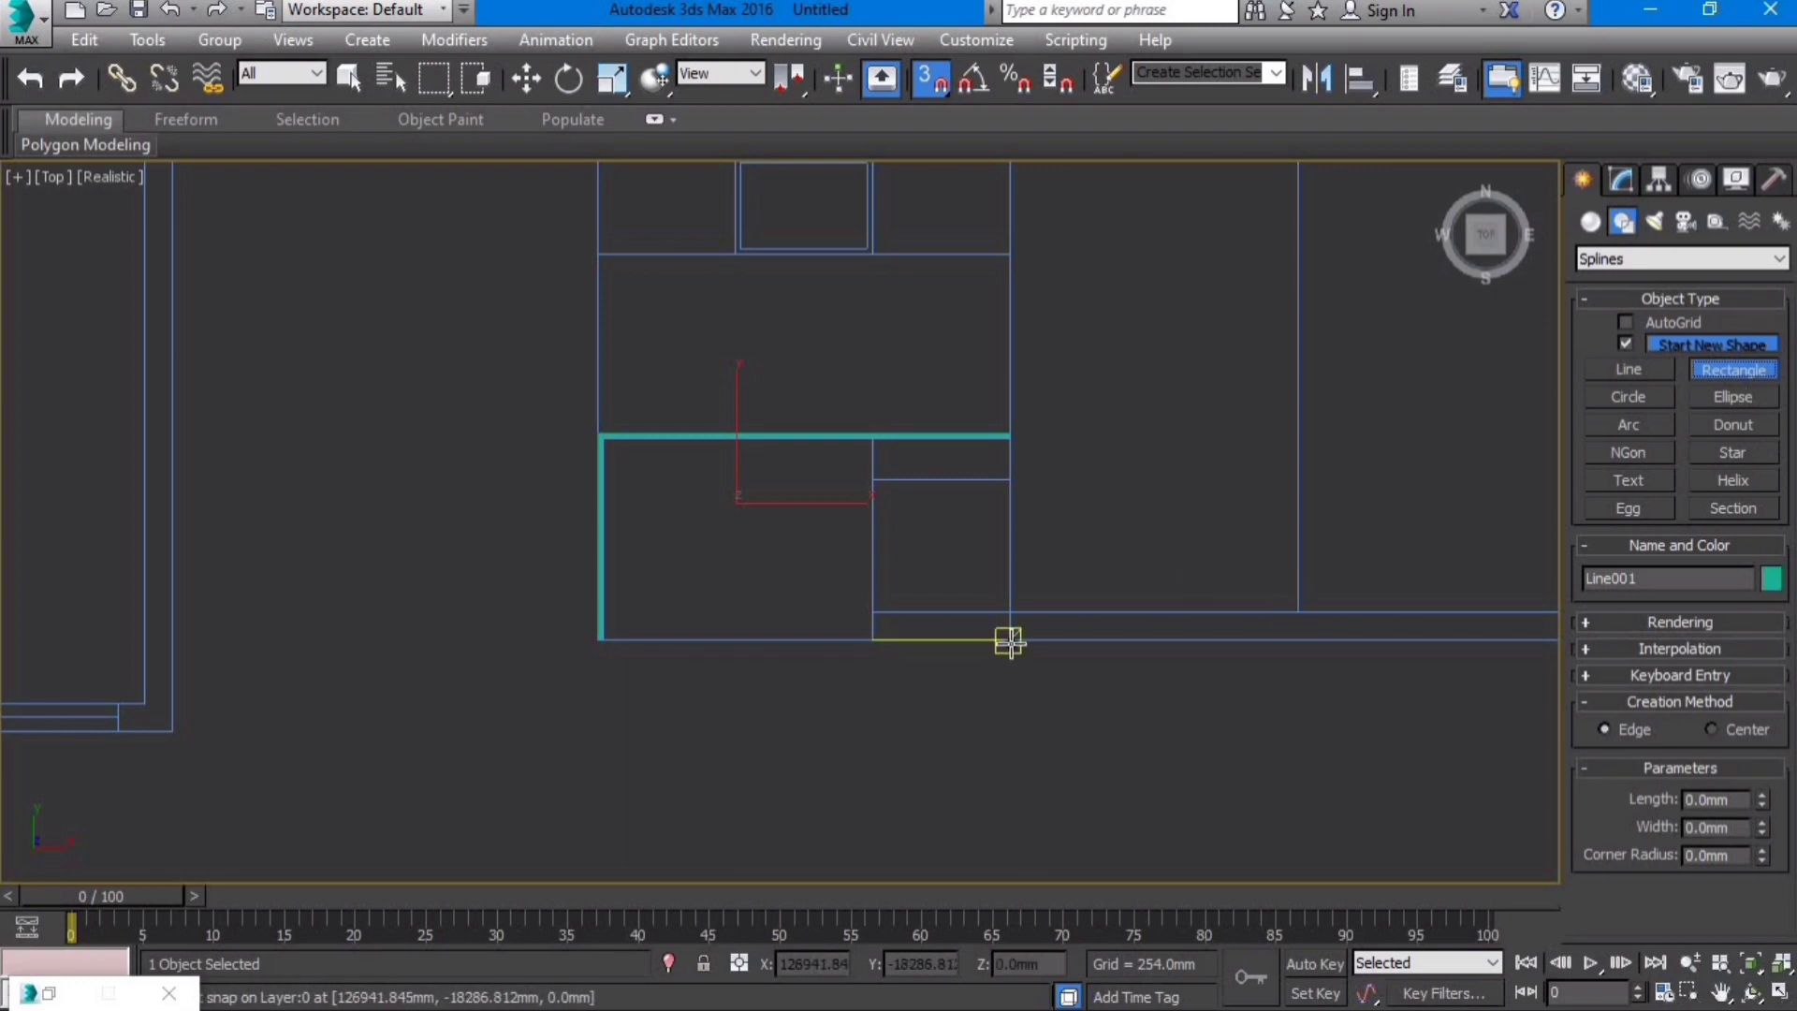
{"action": "scroll", "coordinate": [1004, 637], "scroll_direction": "up", "scroll_amount": 2}
{"action": "left_click_drag", "start_coordinate": [981, 601], "coordinate": [816, 365]}
{"action": "right_click", "coordinate": [854, 374]}
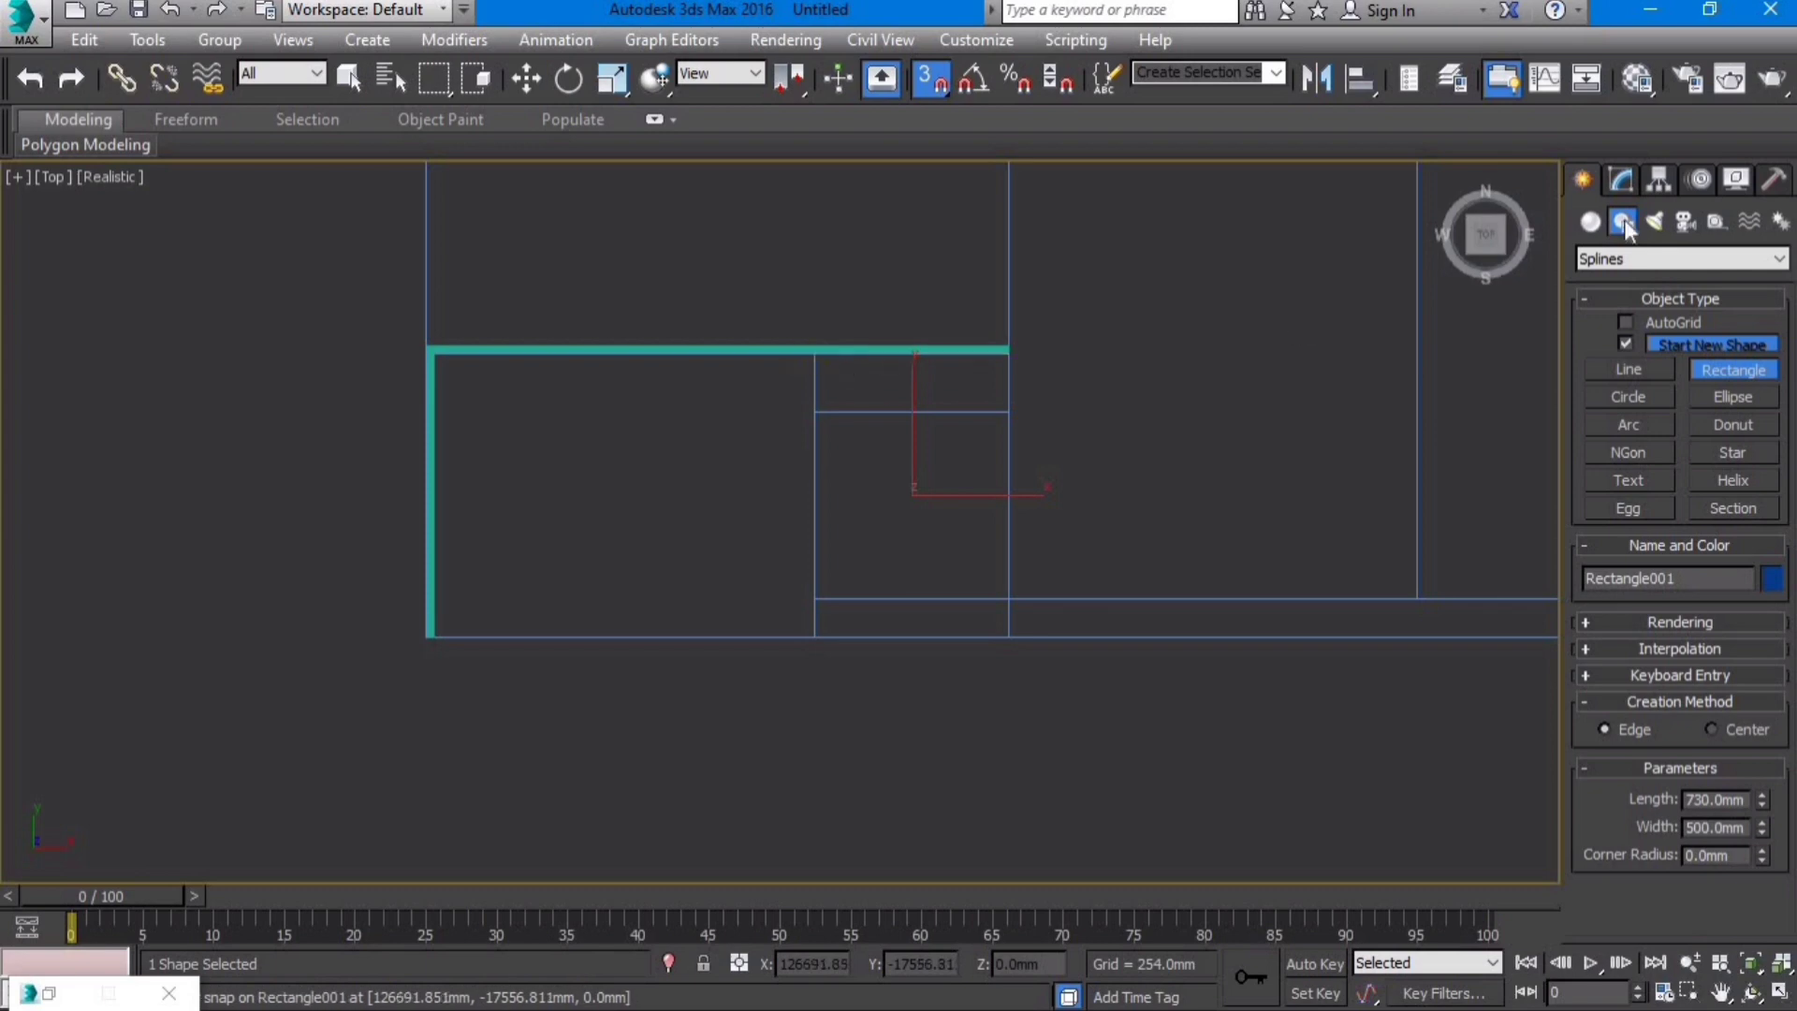
Step: Apply an Extrude modifier to the compartment rectangle with an amount of 430 mm
{"action": "left_click", "coordinate": [1622, 179]}
{"action": "left_click", "coordinate": [1649, 289]}
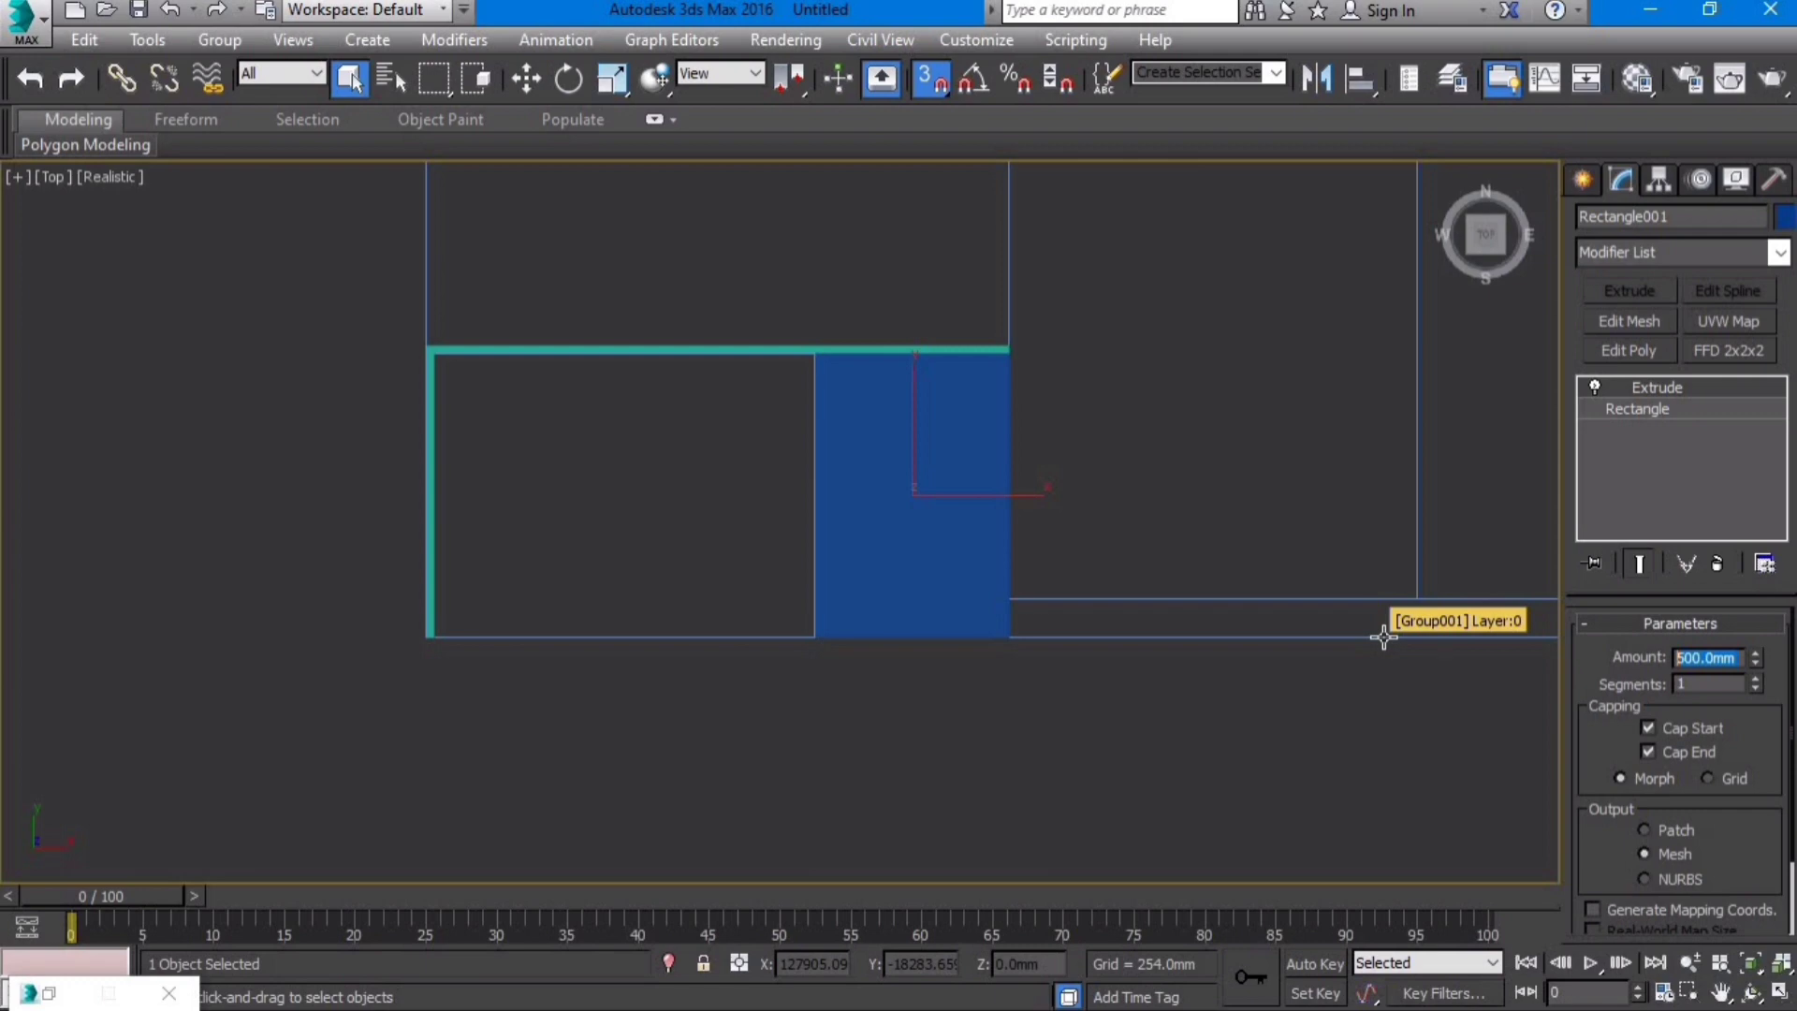
{"action": "type", "text": "433"}
{"action": "key", "text": "BackSpace"}
{"action": "type", "text": "0"}
{"action": "key", "text": "Return"}
{"action": "middle_click_drag", "start_coordinate": [1026, 630], "coordinate": [1023, 642]}
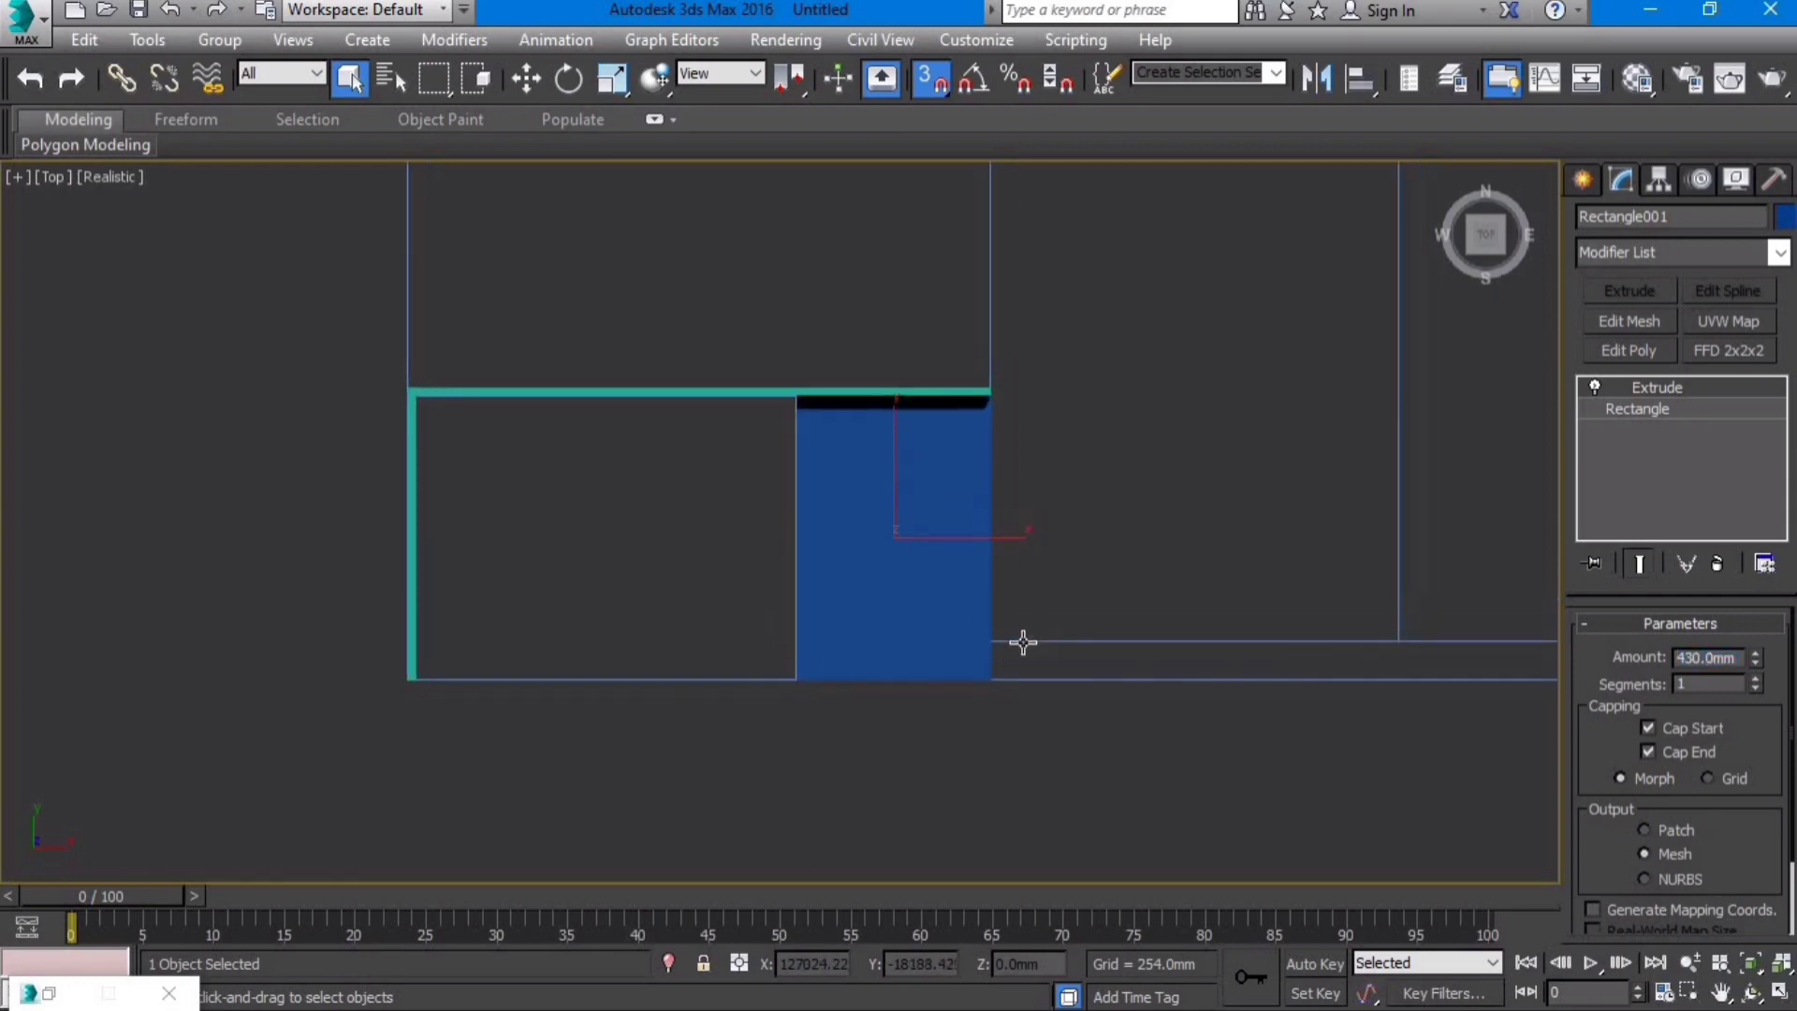
{"action": "middle_click_drag", "start_coordinate": [1034, 494], "coordinate": [1025, 541]}
Step: Try the Shaded and Edged Faces display modes, deselect the extruded rectangle, and set the Top view to Wireframe
{"action": "key", "text": "F3"}
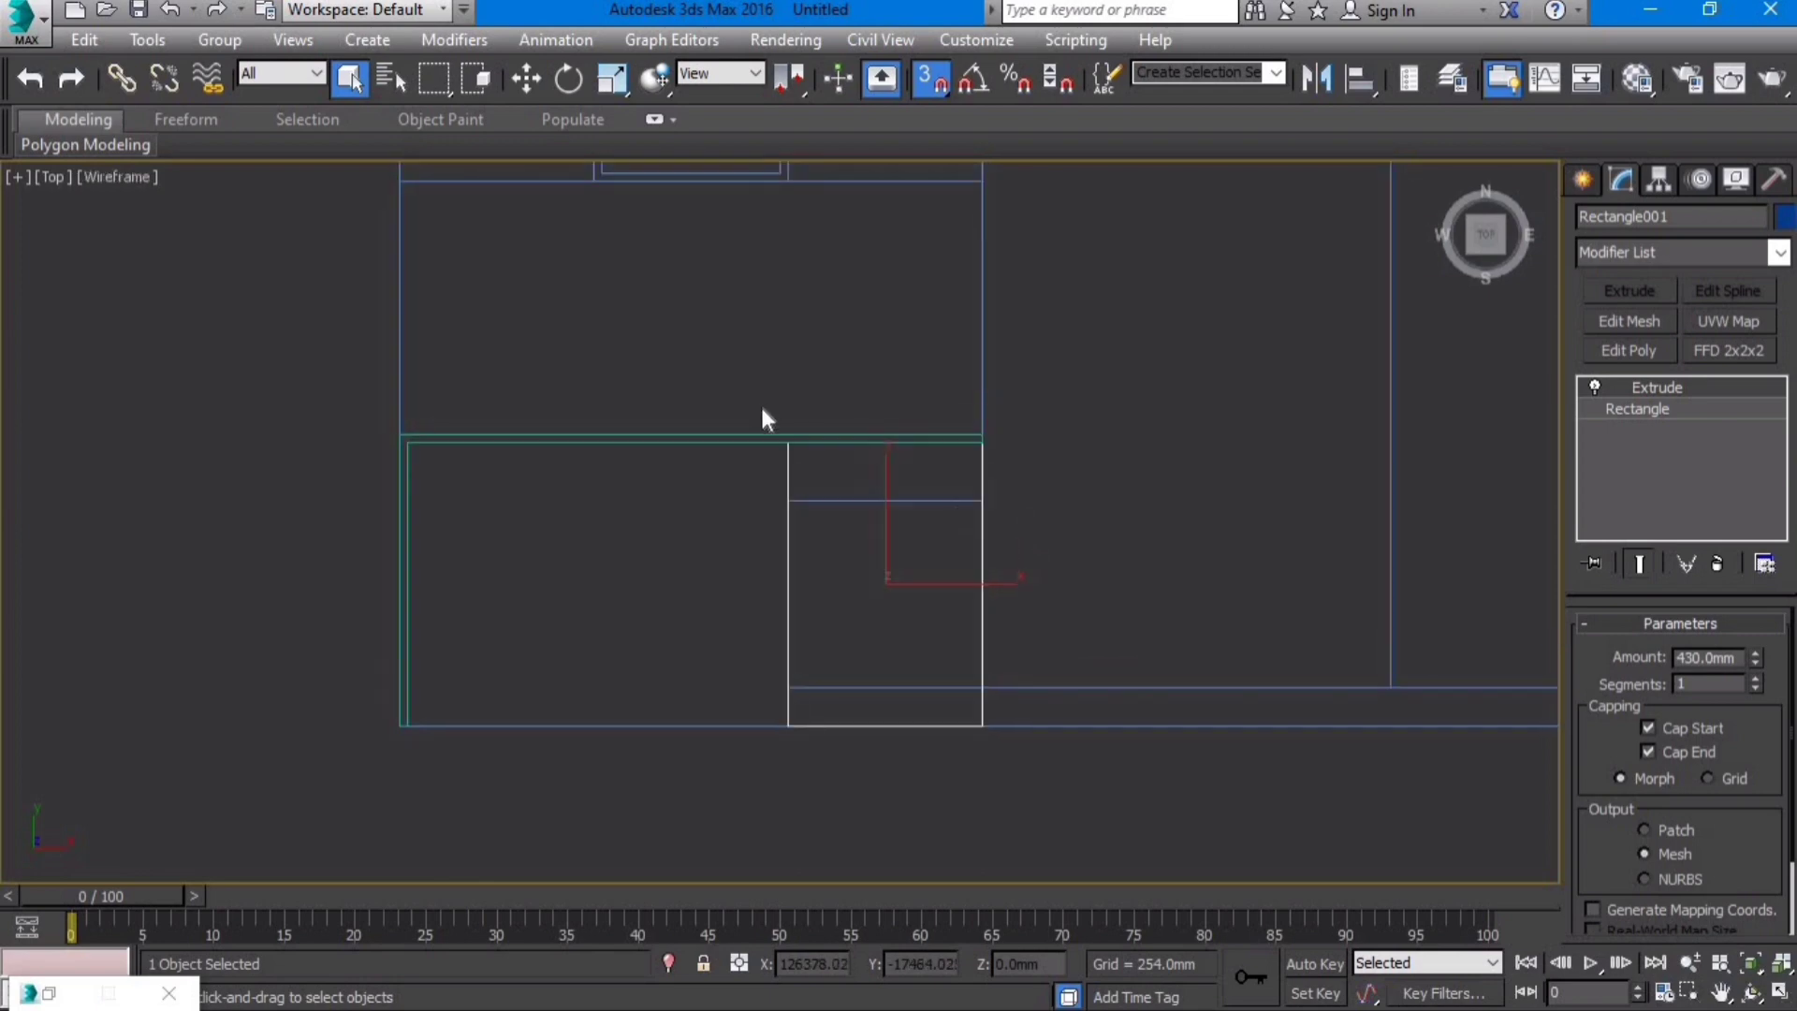
{"action": "left_click", "coordinate": [124, 176]}
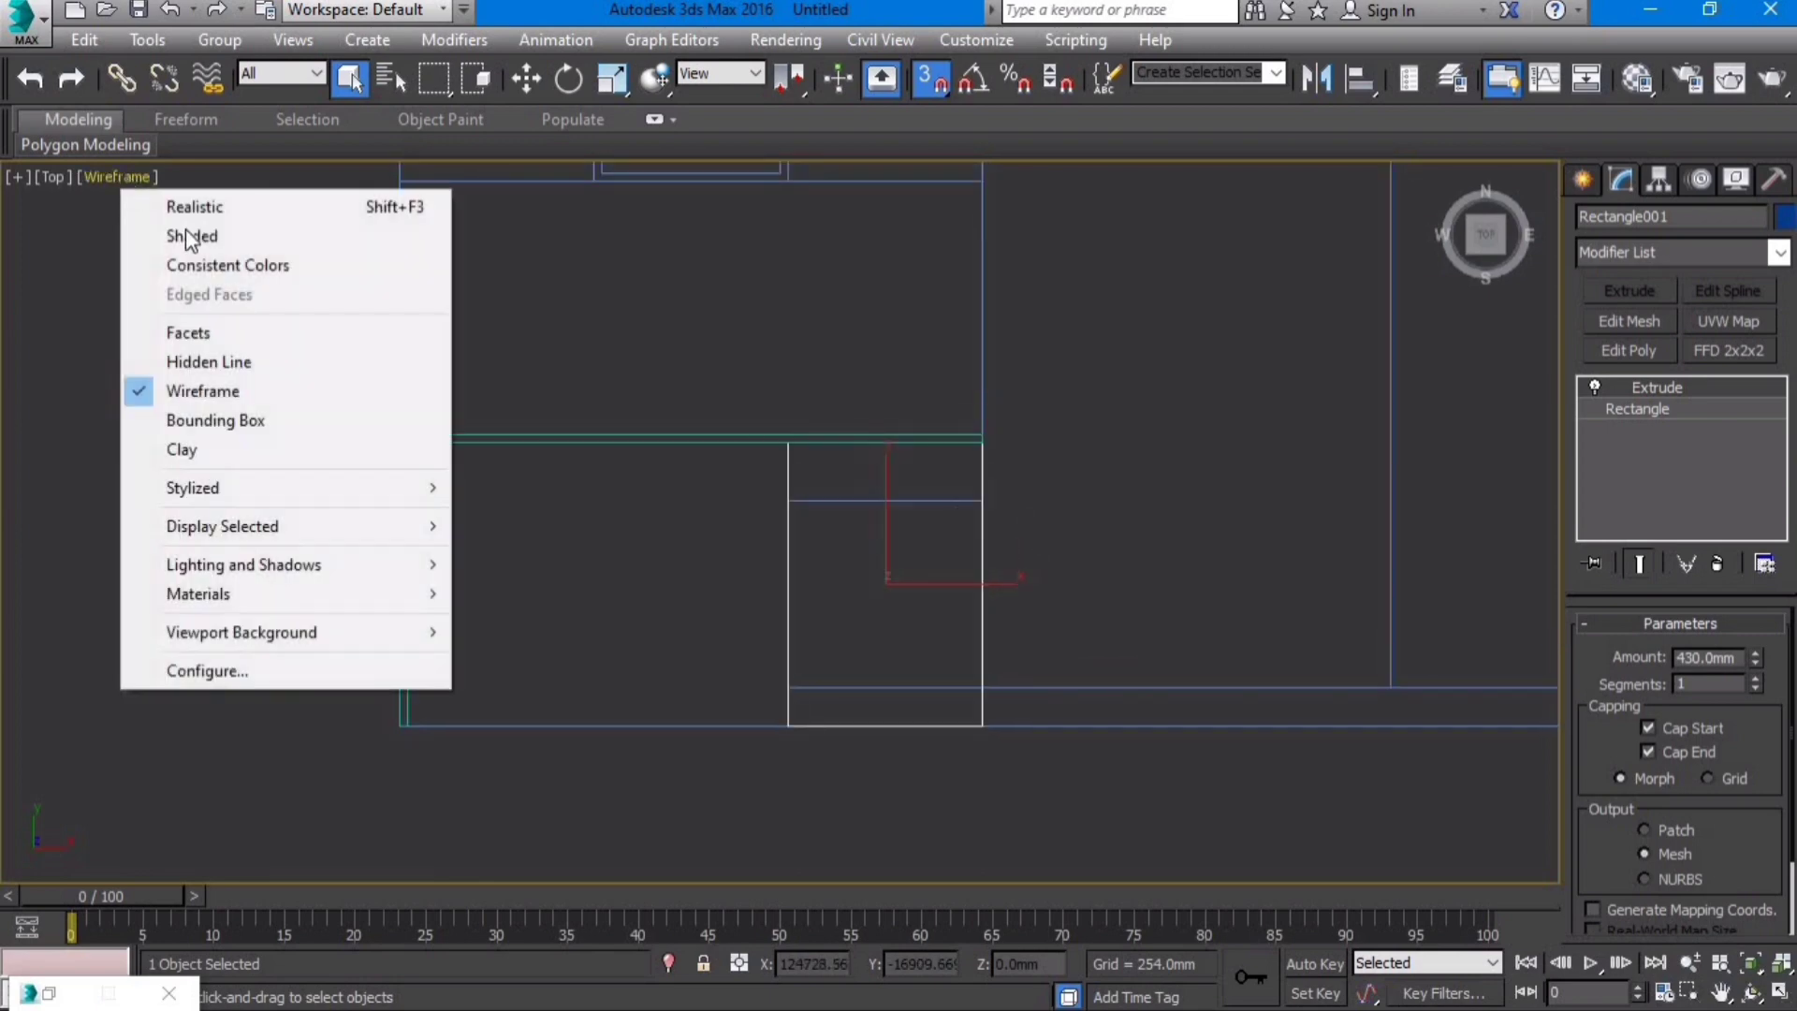
{"action": "left_click", "coordinate": [193, 237]}
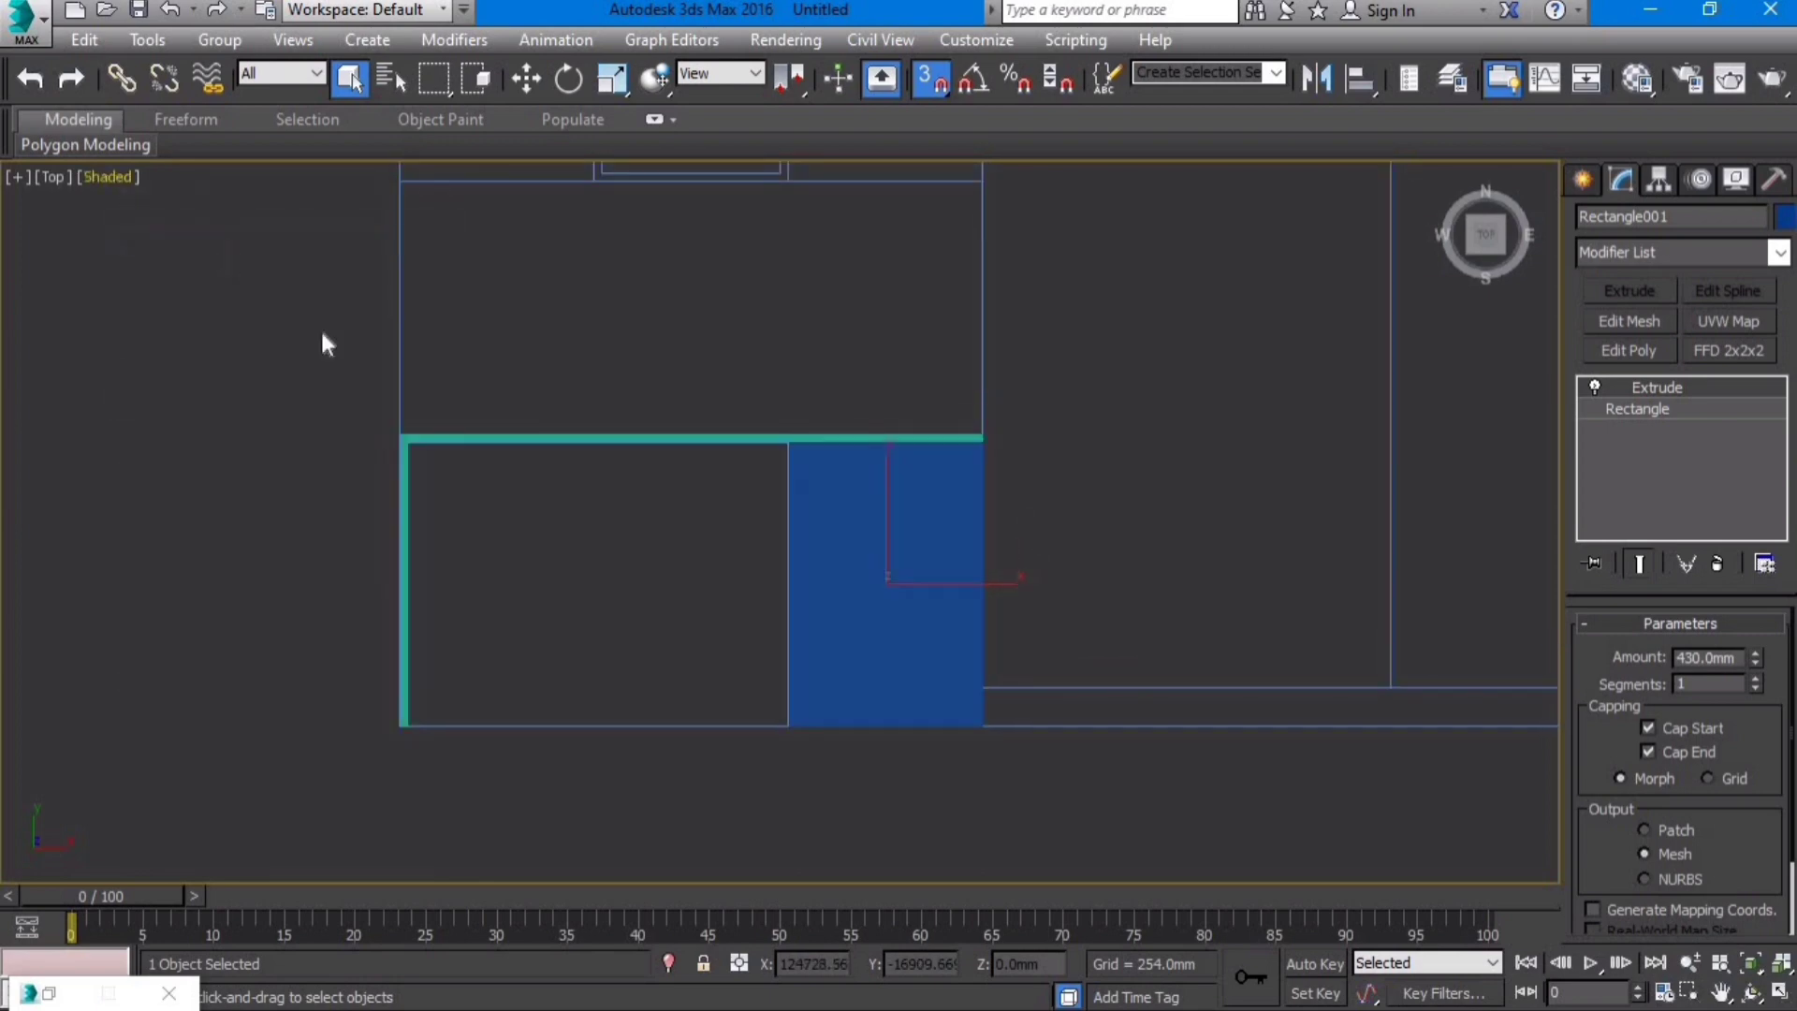
{"action": "left_click", "coordinate": [106, 177]}
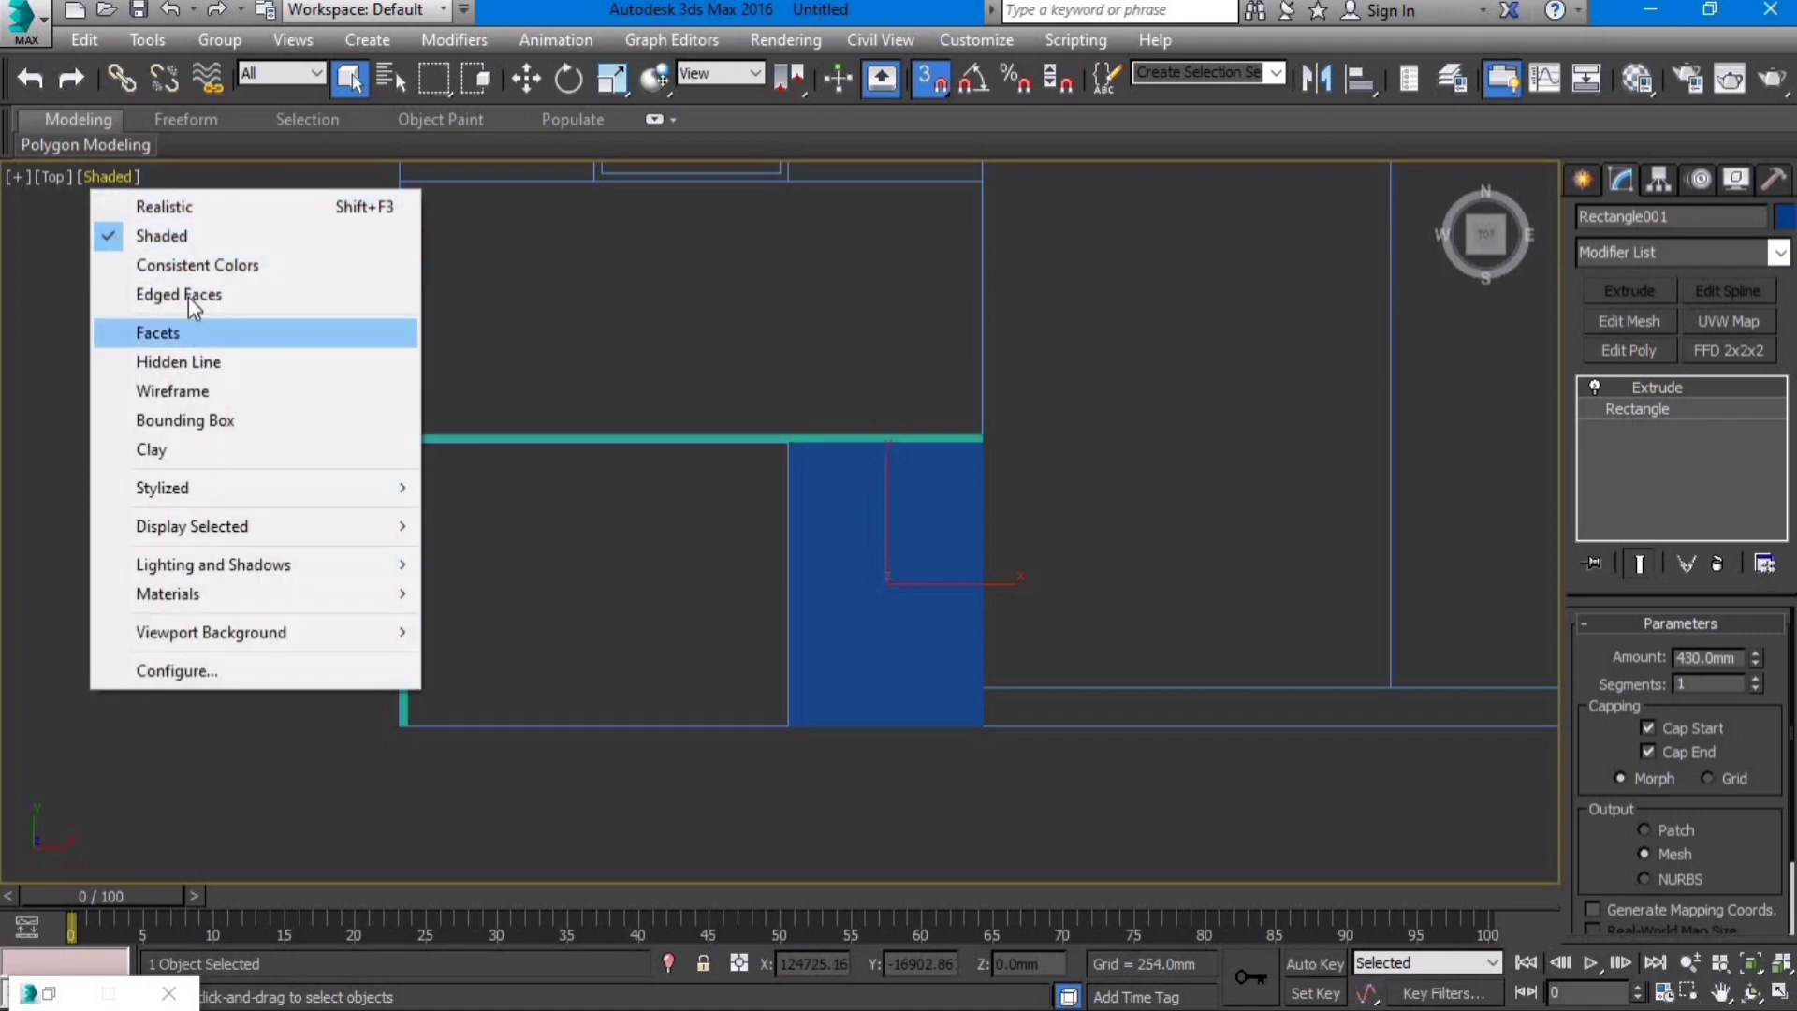
{"action": "left_click", "coordinate": [869, 367]}
{"action": "key", "text": "F4"}
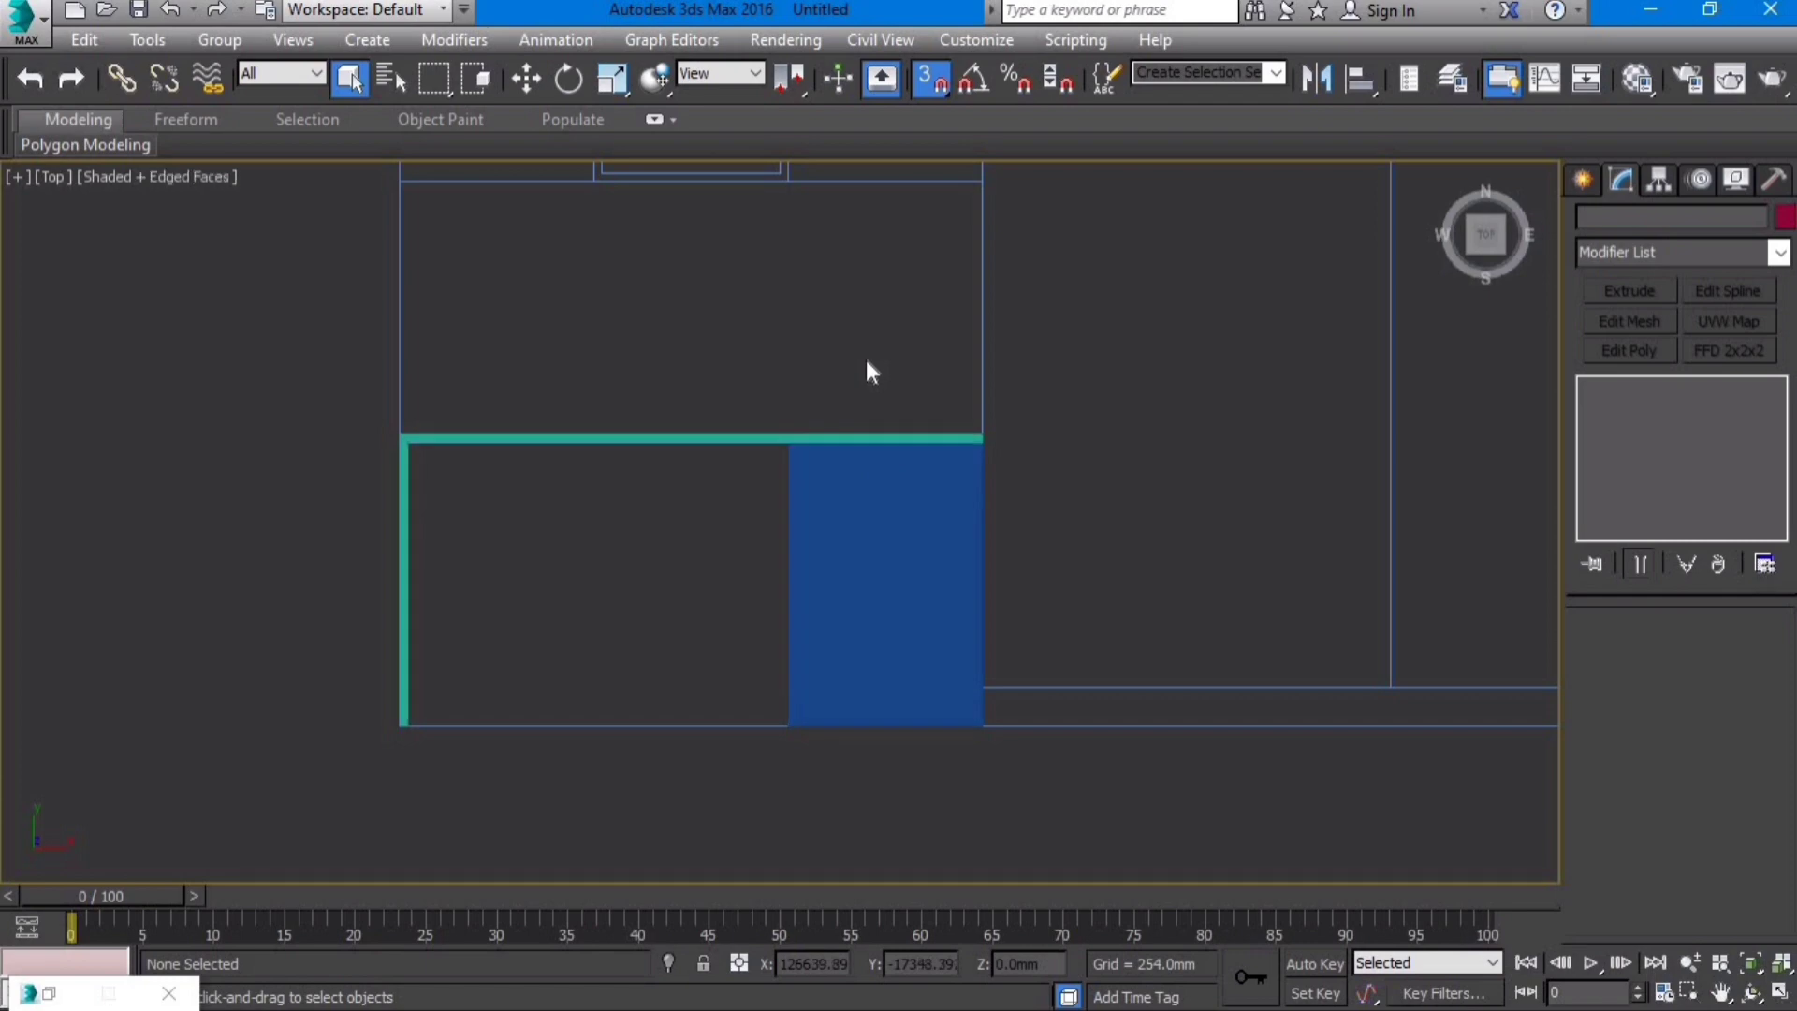
{"action": "key", "text": "F4"}
{"action": "key", "text": "F3"}
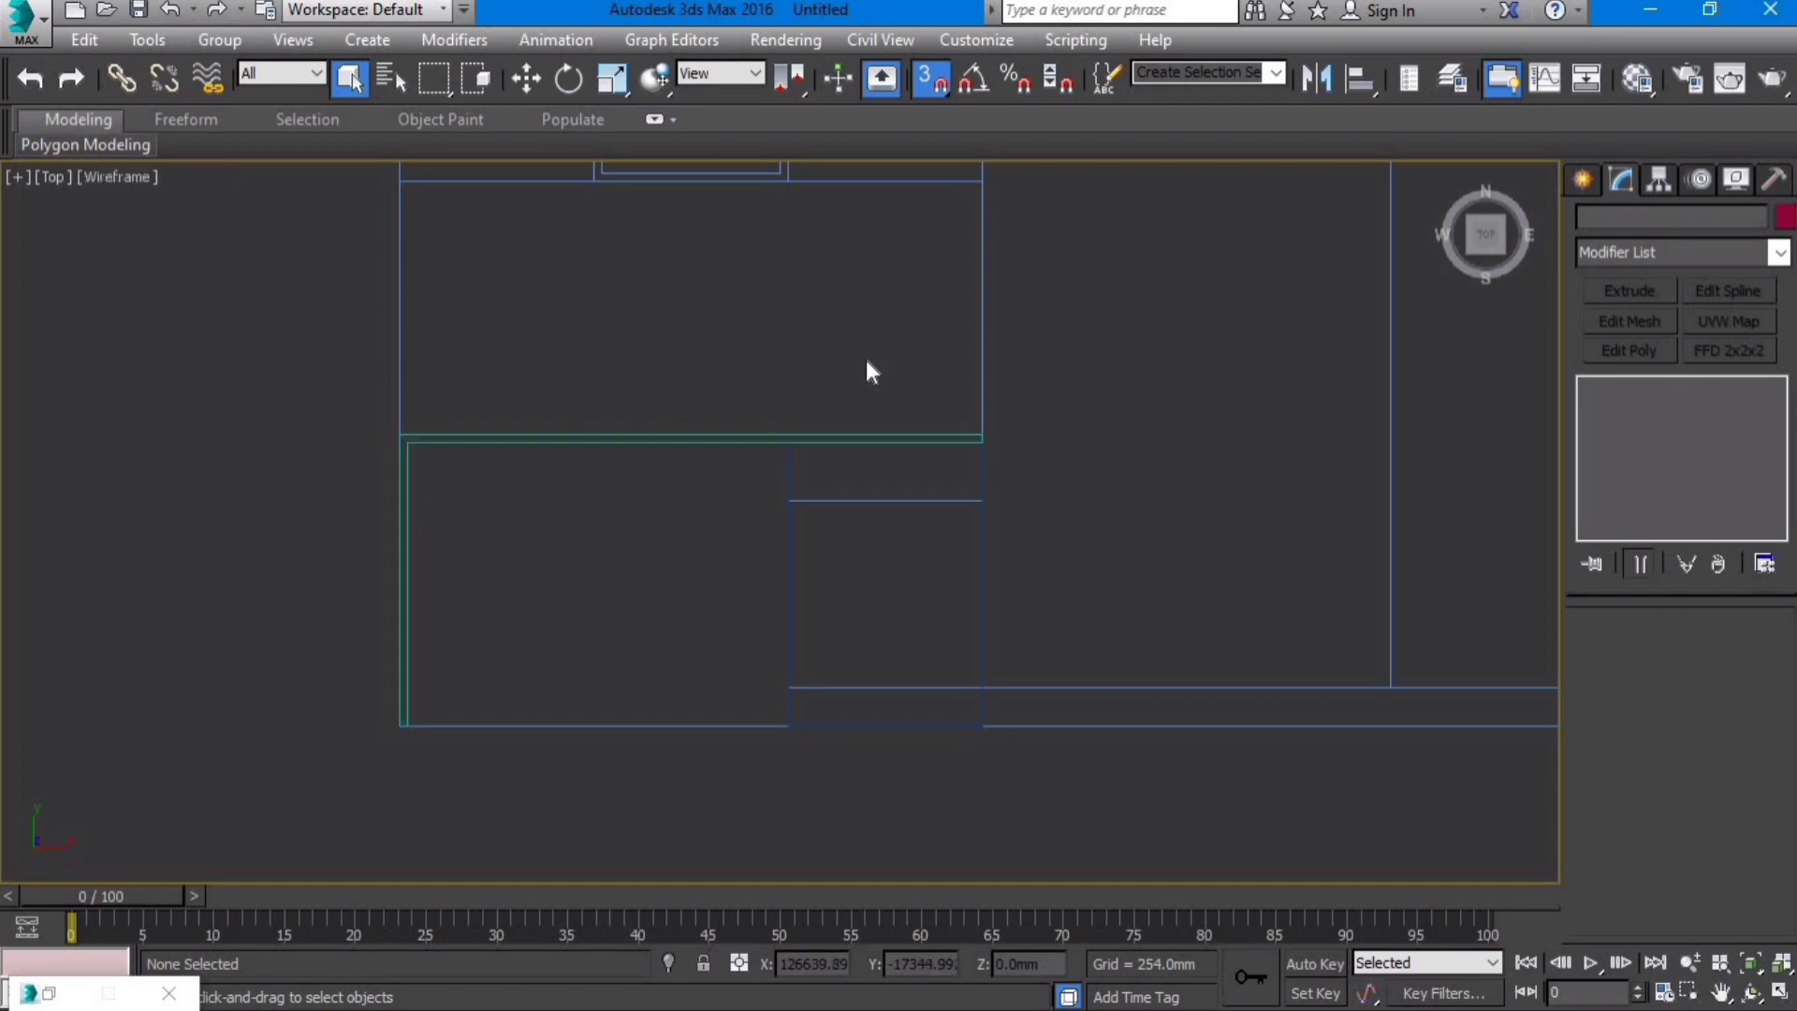
Step: Draw a 150 × 500 mm rectangle snapped over the upper drawer strip of the compartment, directly below the L-shaped panel
{"action": "middle_click_drag", "start_coordinate": [826, 535], "coordinate": [833, 535]}
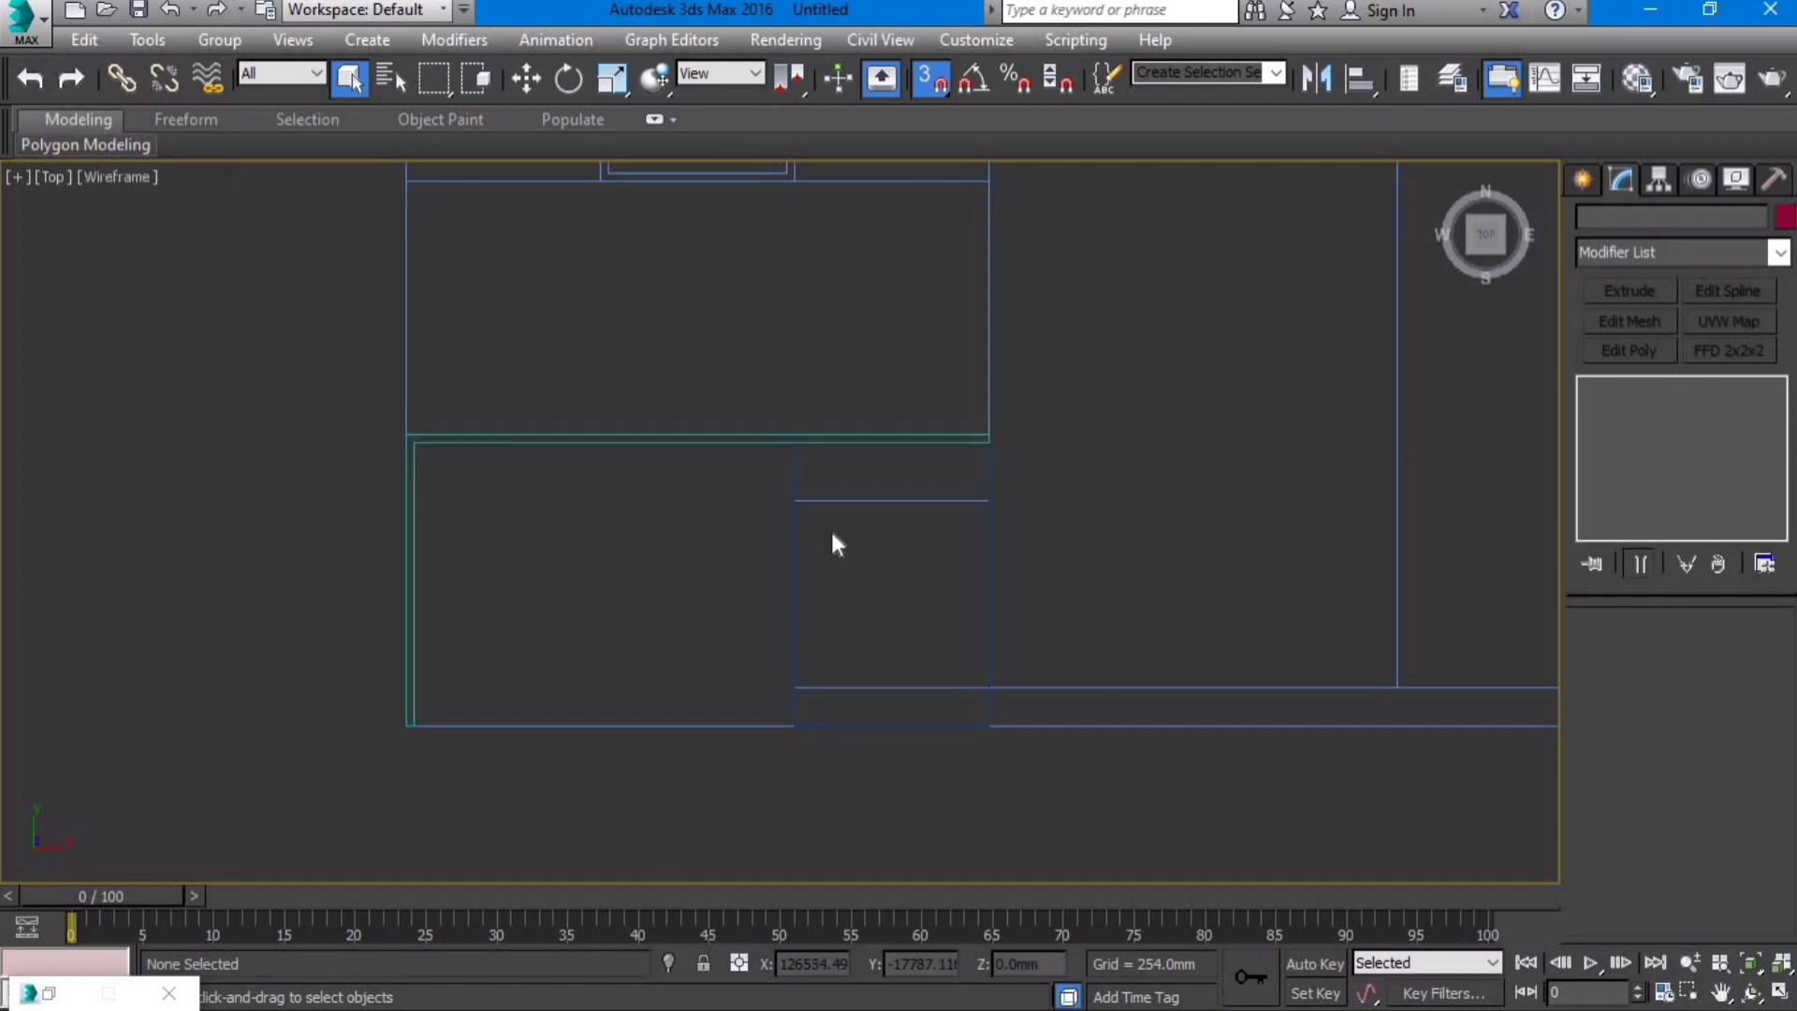
{"action": "scroll", "coordinate": [964, 529], "scroll_direction": "up", "scroll_amount": 2}
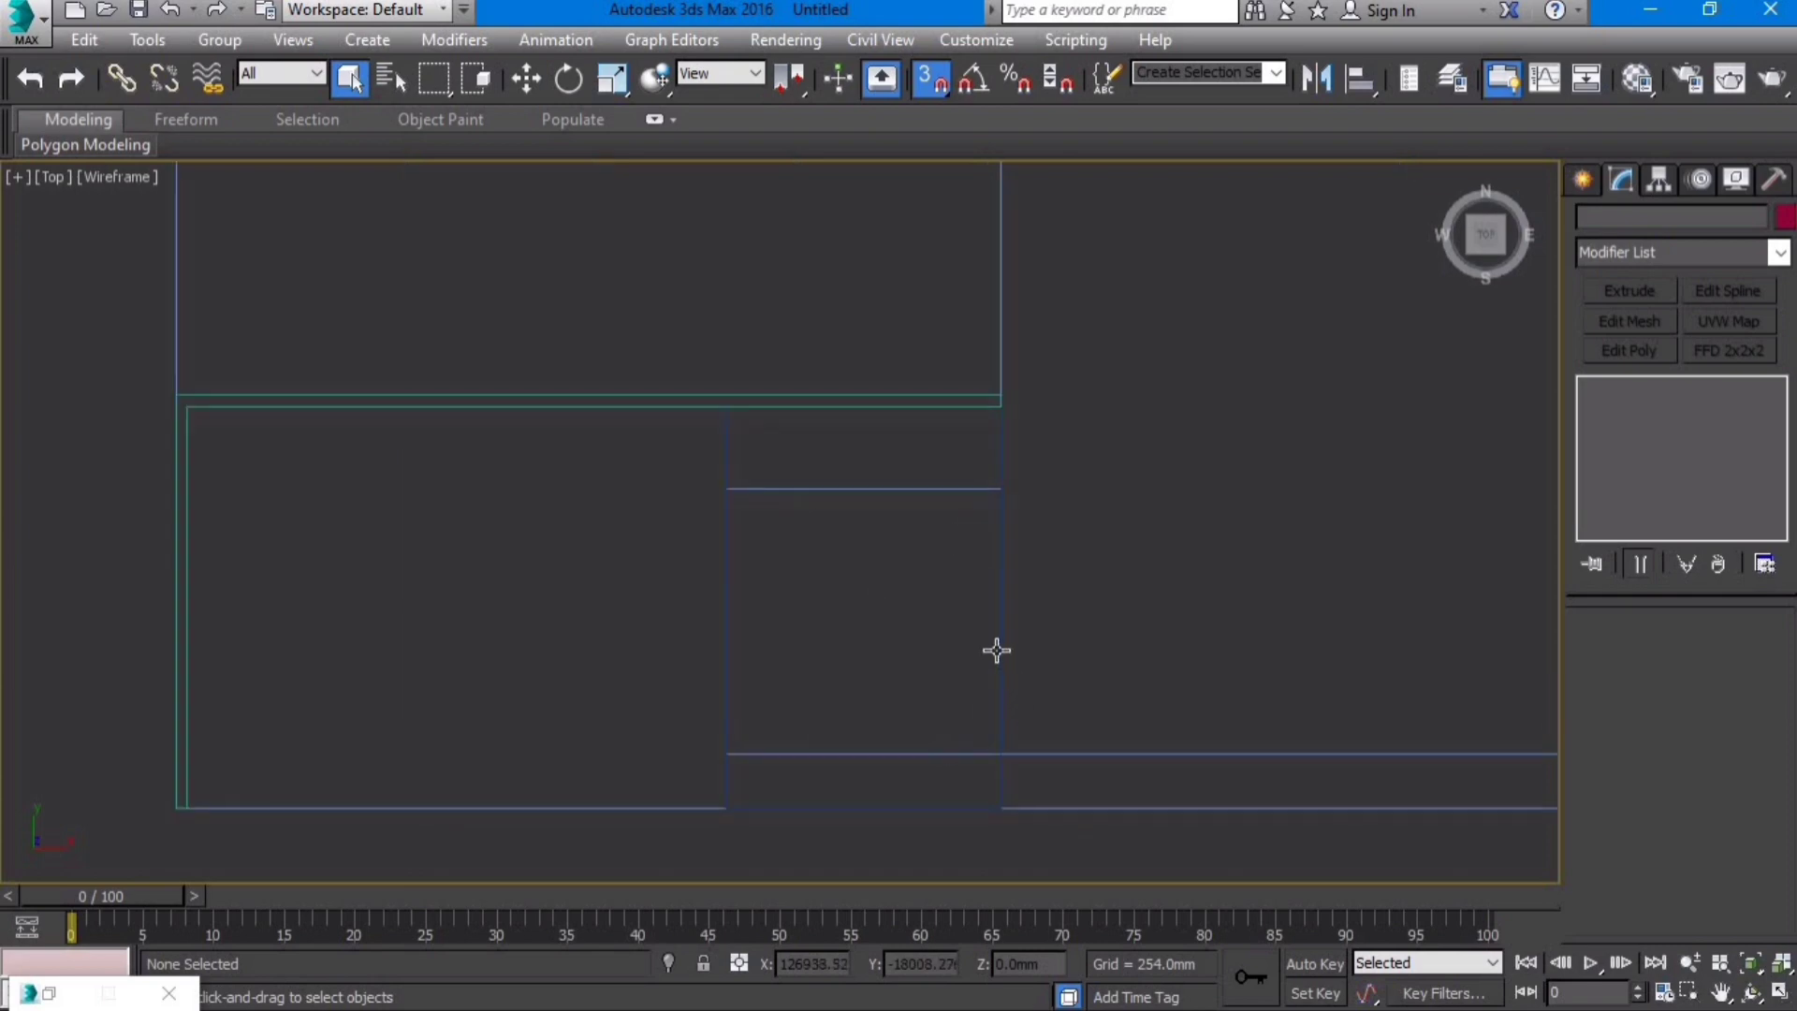
{"action": "left_click", "coordinate": [1584, 182]}
{"action": "left_click", "coordinate": [1731, 370]}
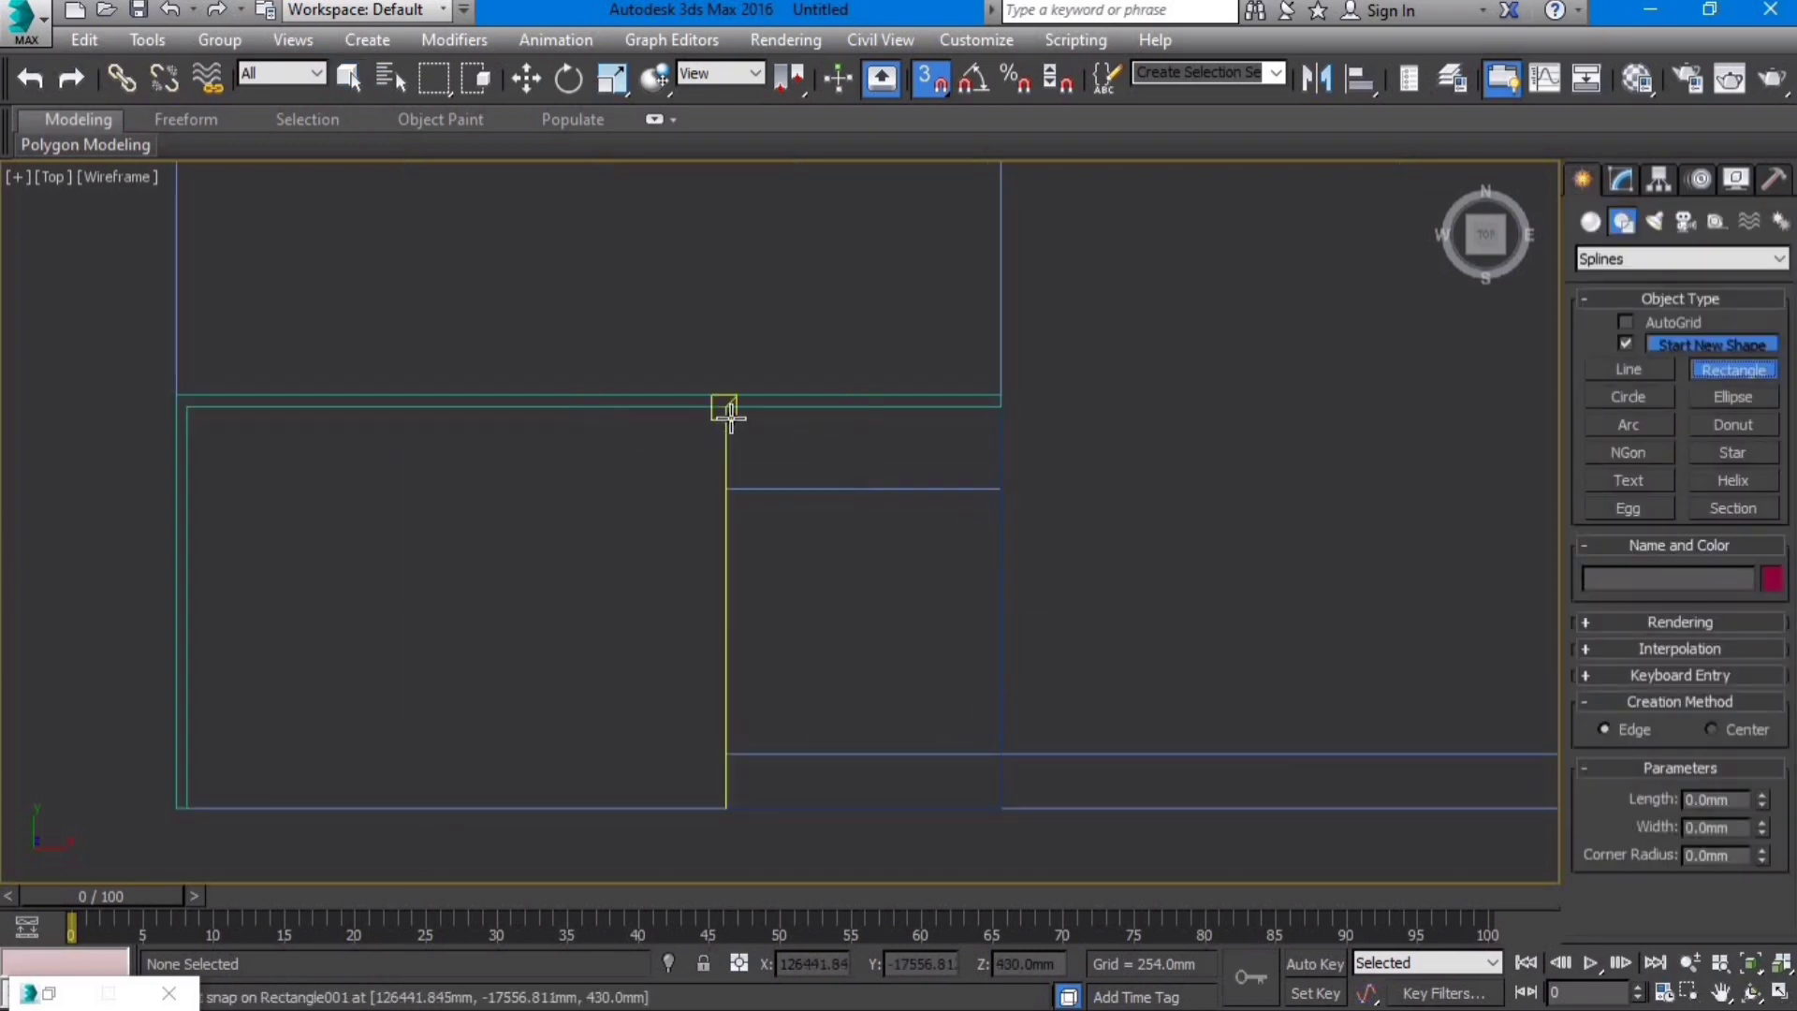
{"action": "mouse_move", "coordinate": [726, 406]}
{"action": "left_mouse_down"}
{"action": "mouse_move", "coordinate": [933, 519]}
{"action": "mouse_move", "coordinate": [994, 486]}
{"action": "left_mouse_up"}
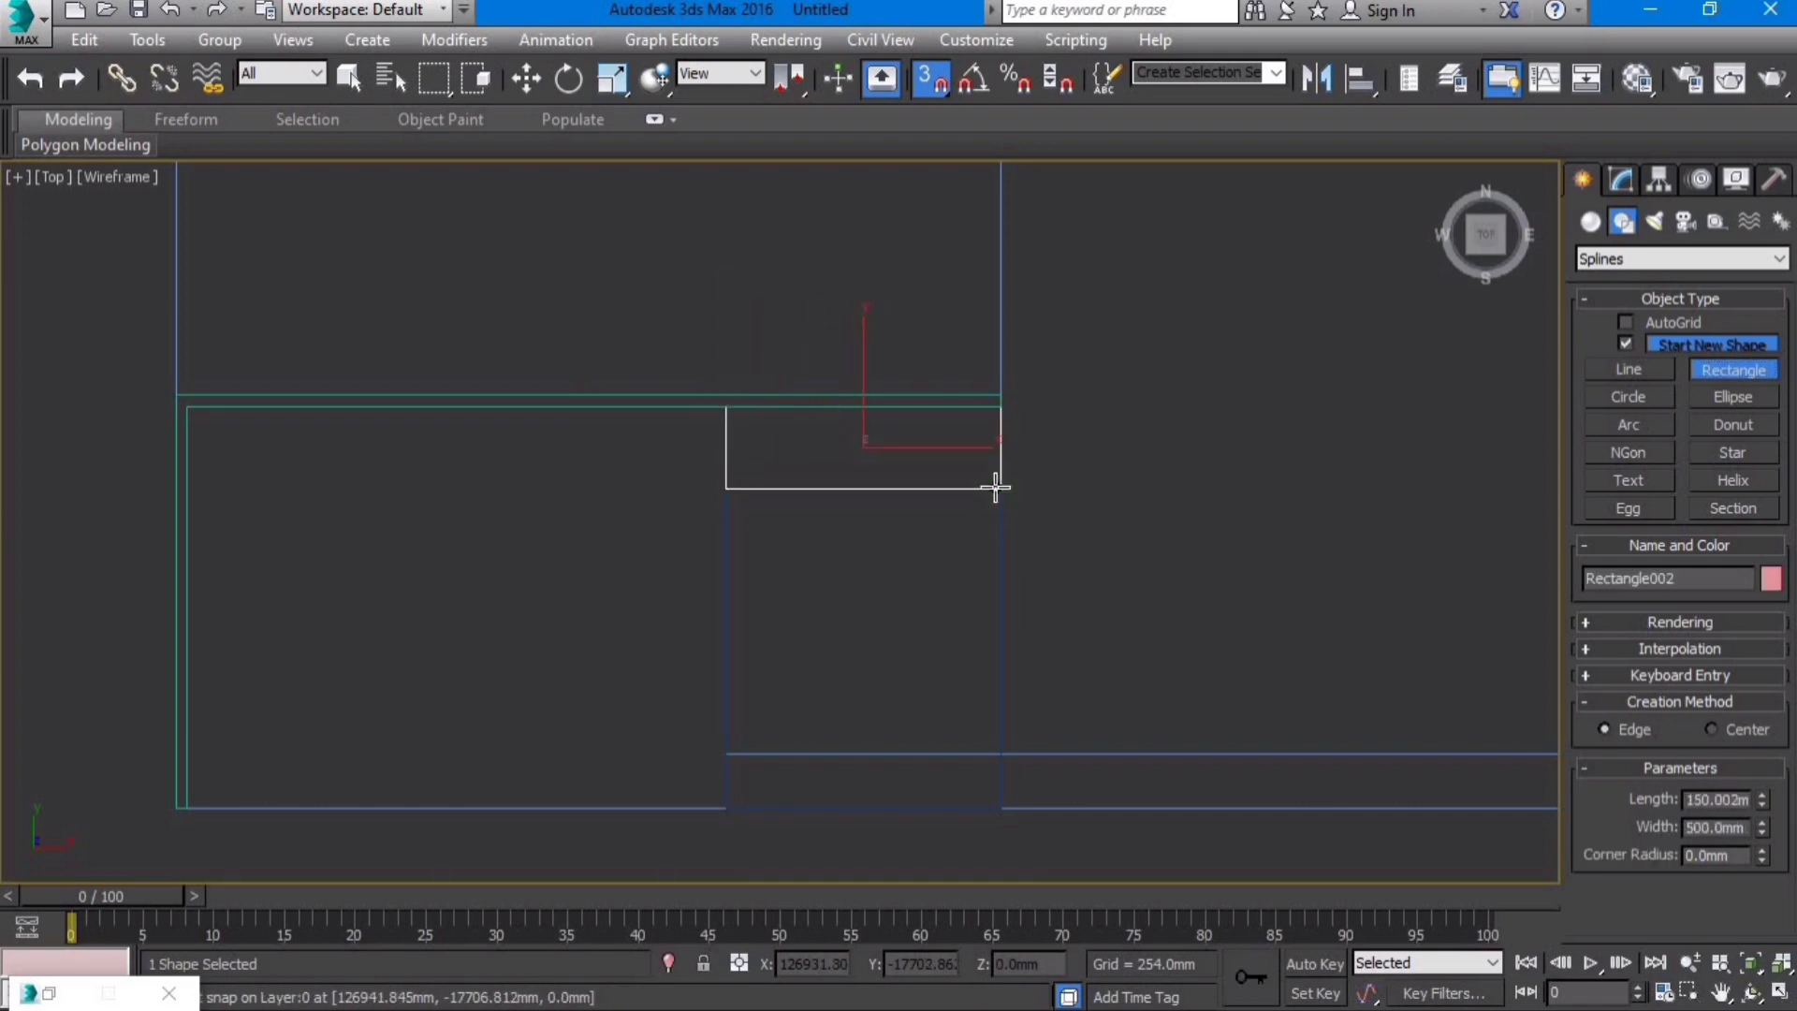
Step: Apply an Extrude modifier to the drawer strip rectangle with an amount of 20 mm
{"action": "left_click", "coordinate": [1623, 180]}
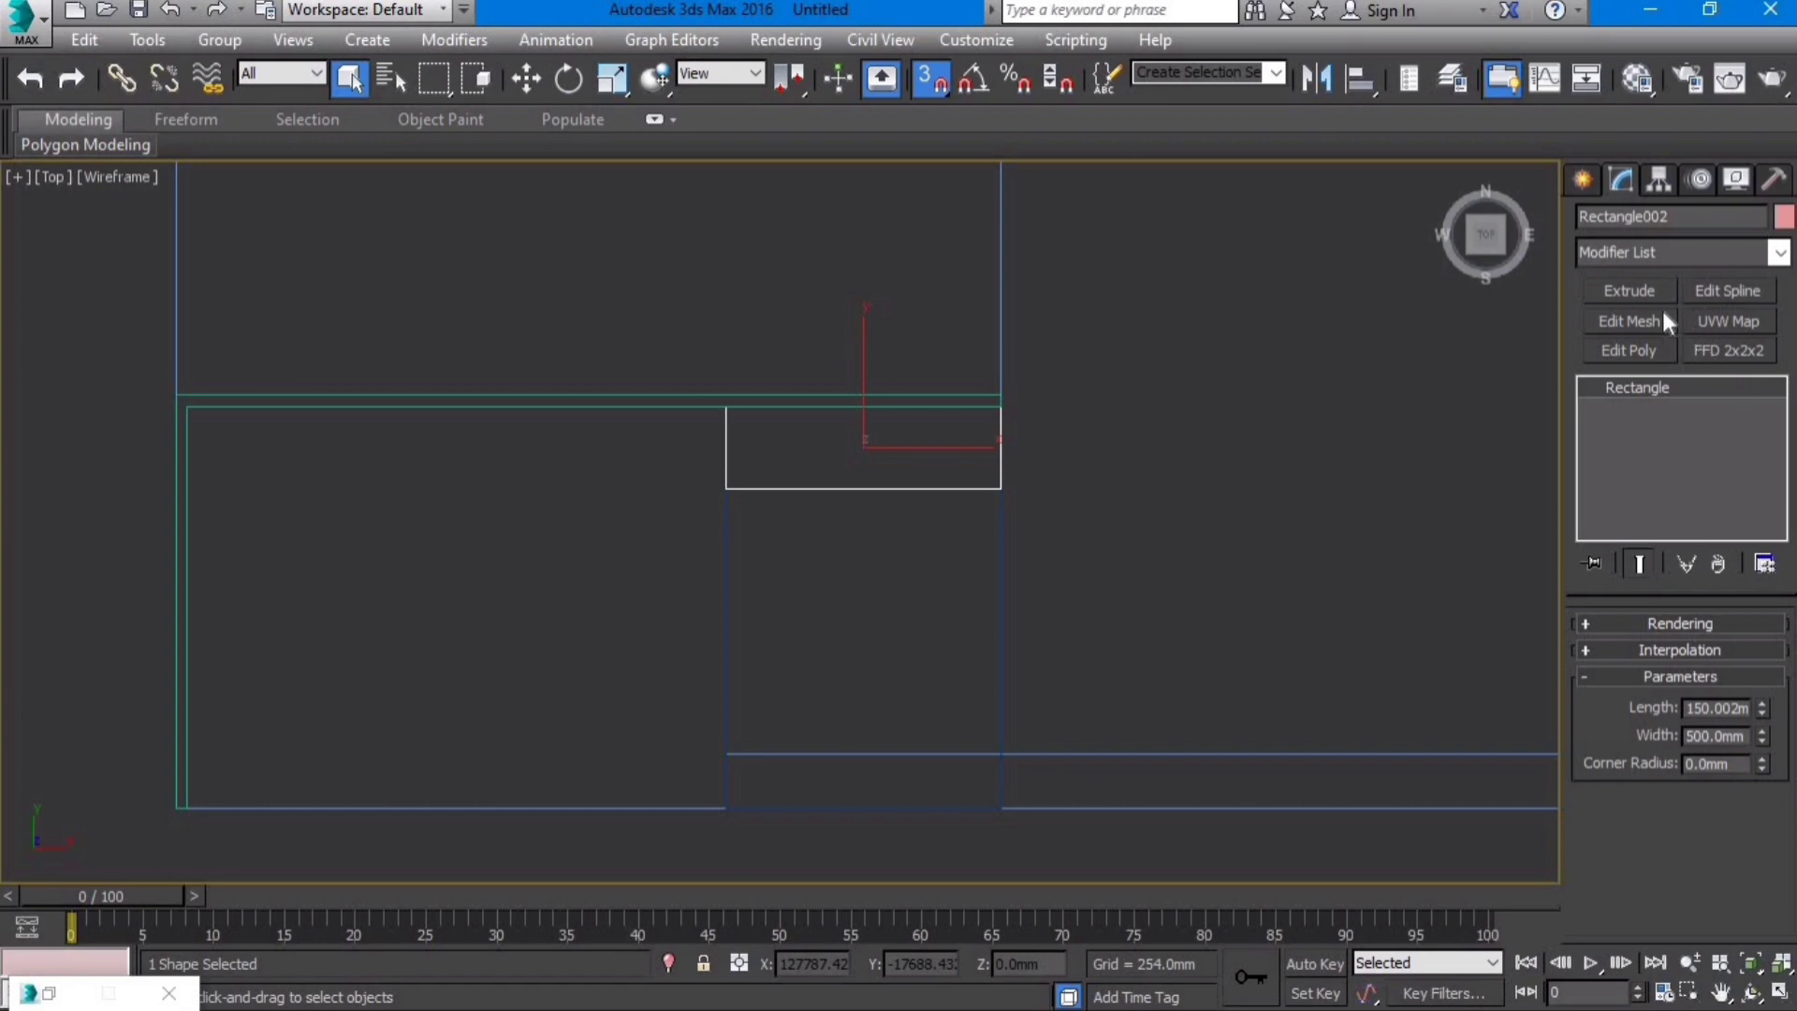
{"action": "left_click", "coordinate": [1629, 290]}
{"action": "left_click_drag", "start_coordinate": [1742, 658], "coordinate": [1565, 663]}
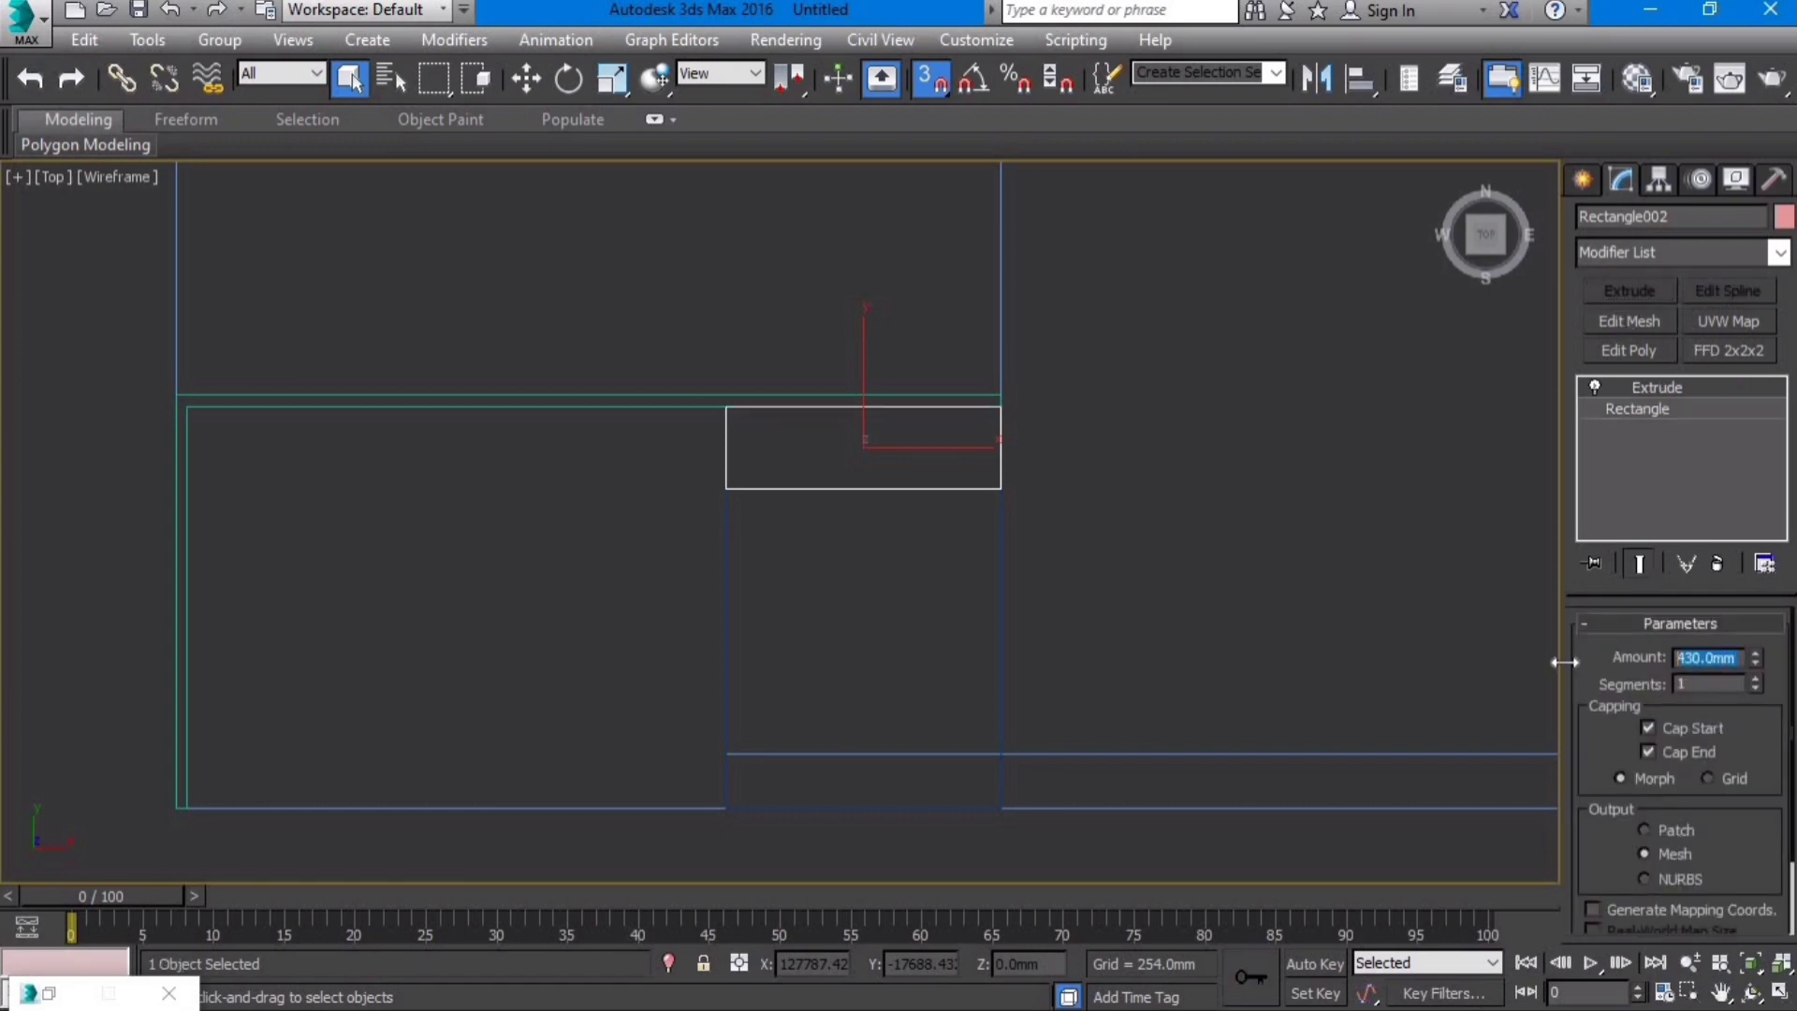
{"action": "type", "text": "20"}
{"action": "key", "text": "Return"}
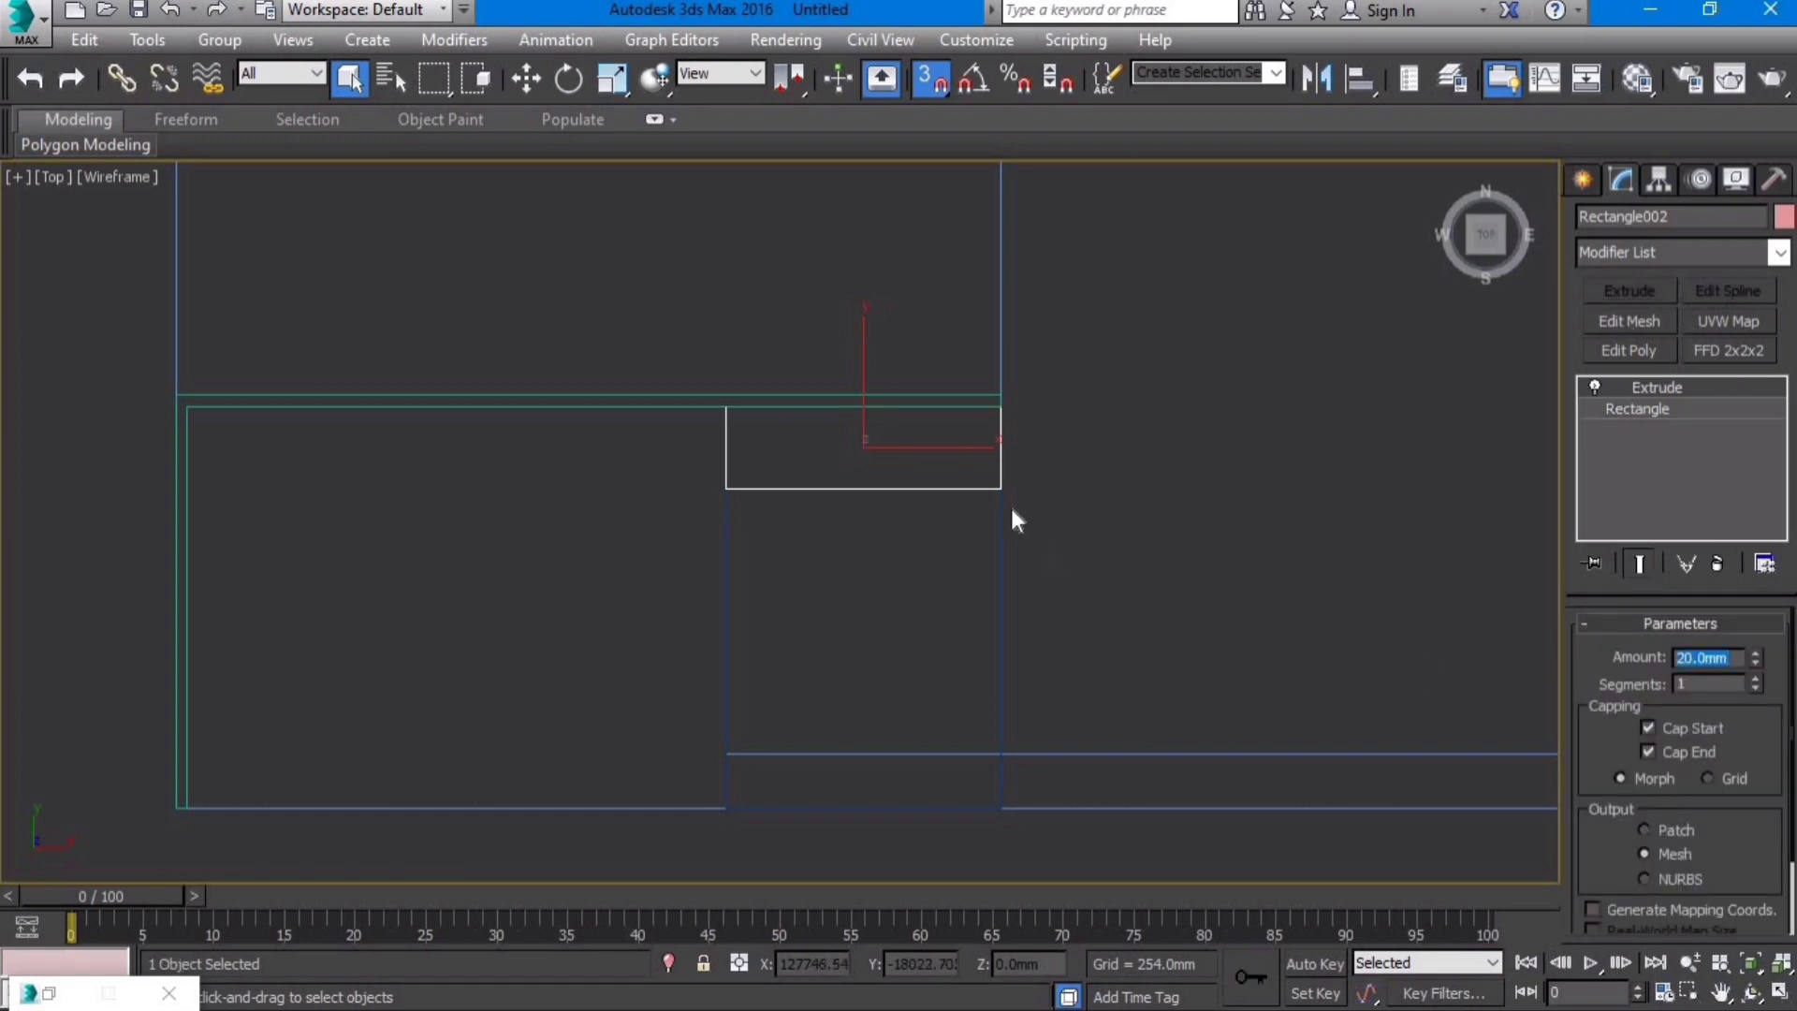
Step: Examine the thin drawer front against the compartment block in orbited and shaded display, and return to the Top wireframe view
{"action": "left_click", "coordinate": [725, 604]}
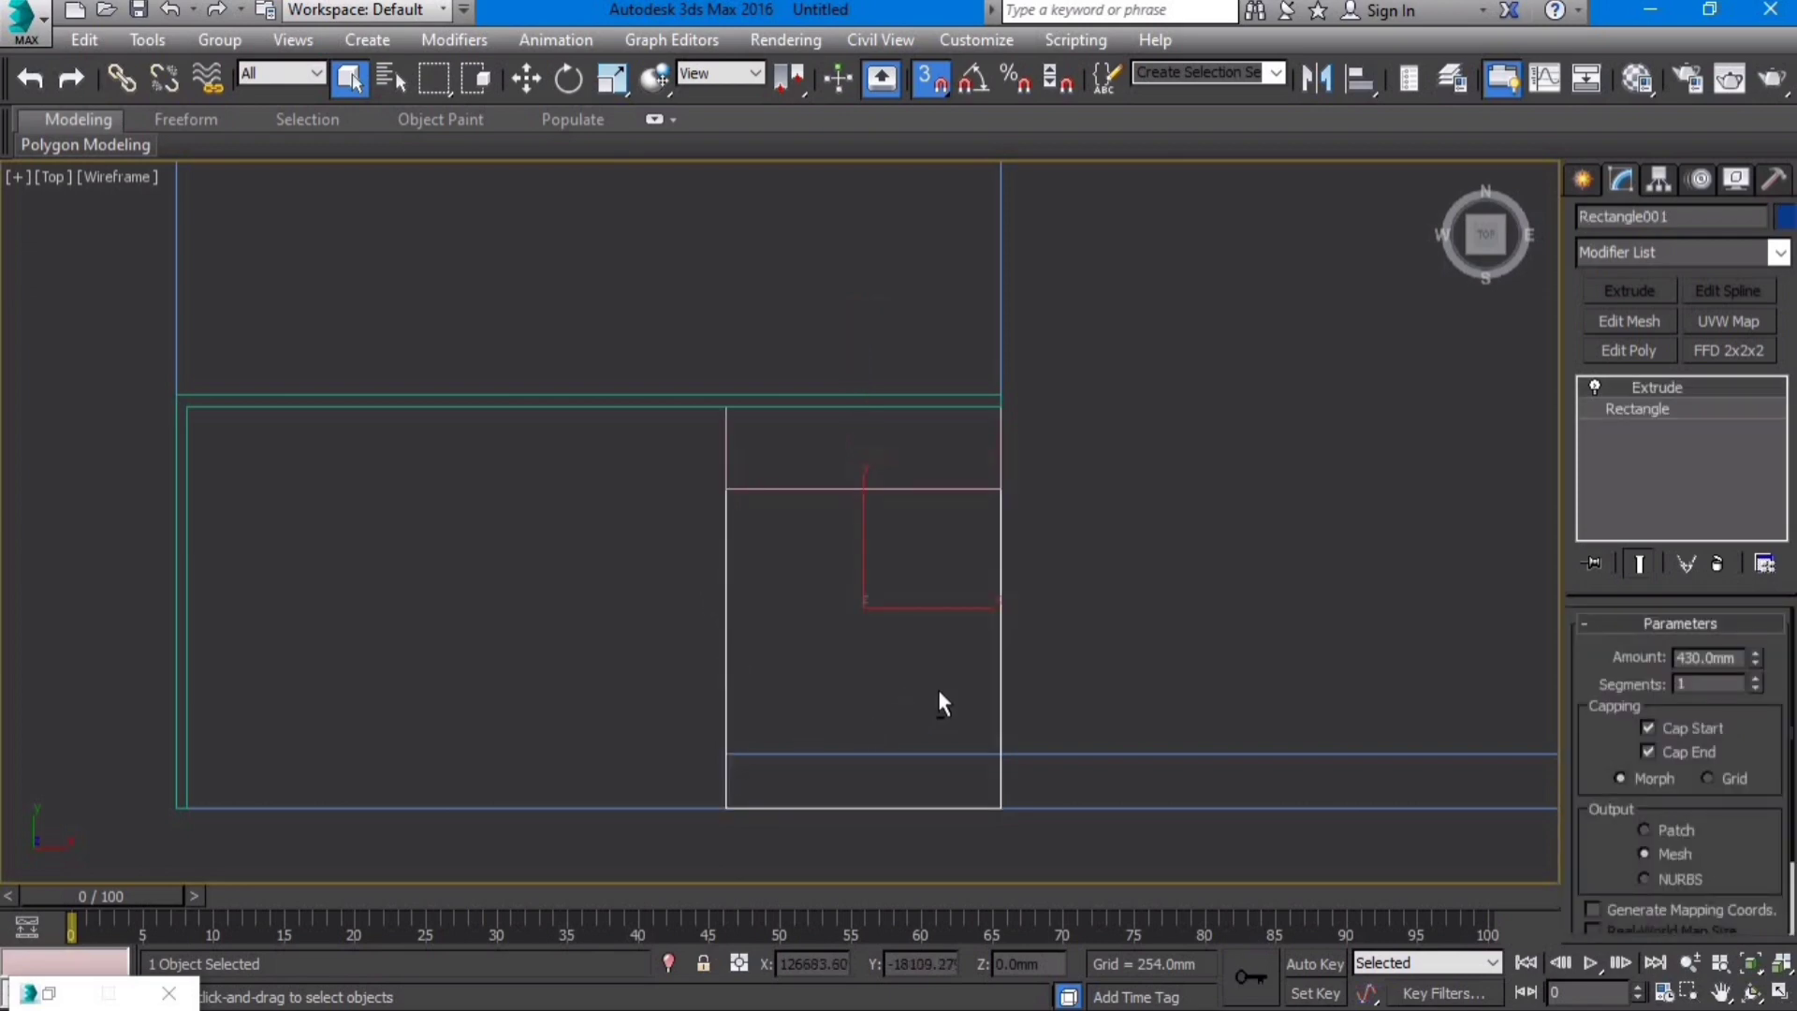
{"action": "middle_click_drag", "start_coordinate": [938, 689], "coordinate": [964, 608], "text": "alt"}
{"action": "left_click", "coordinate": [710, 497]}
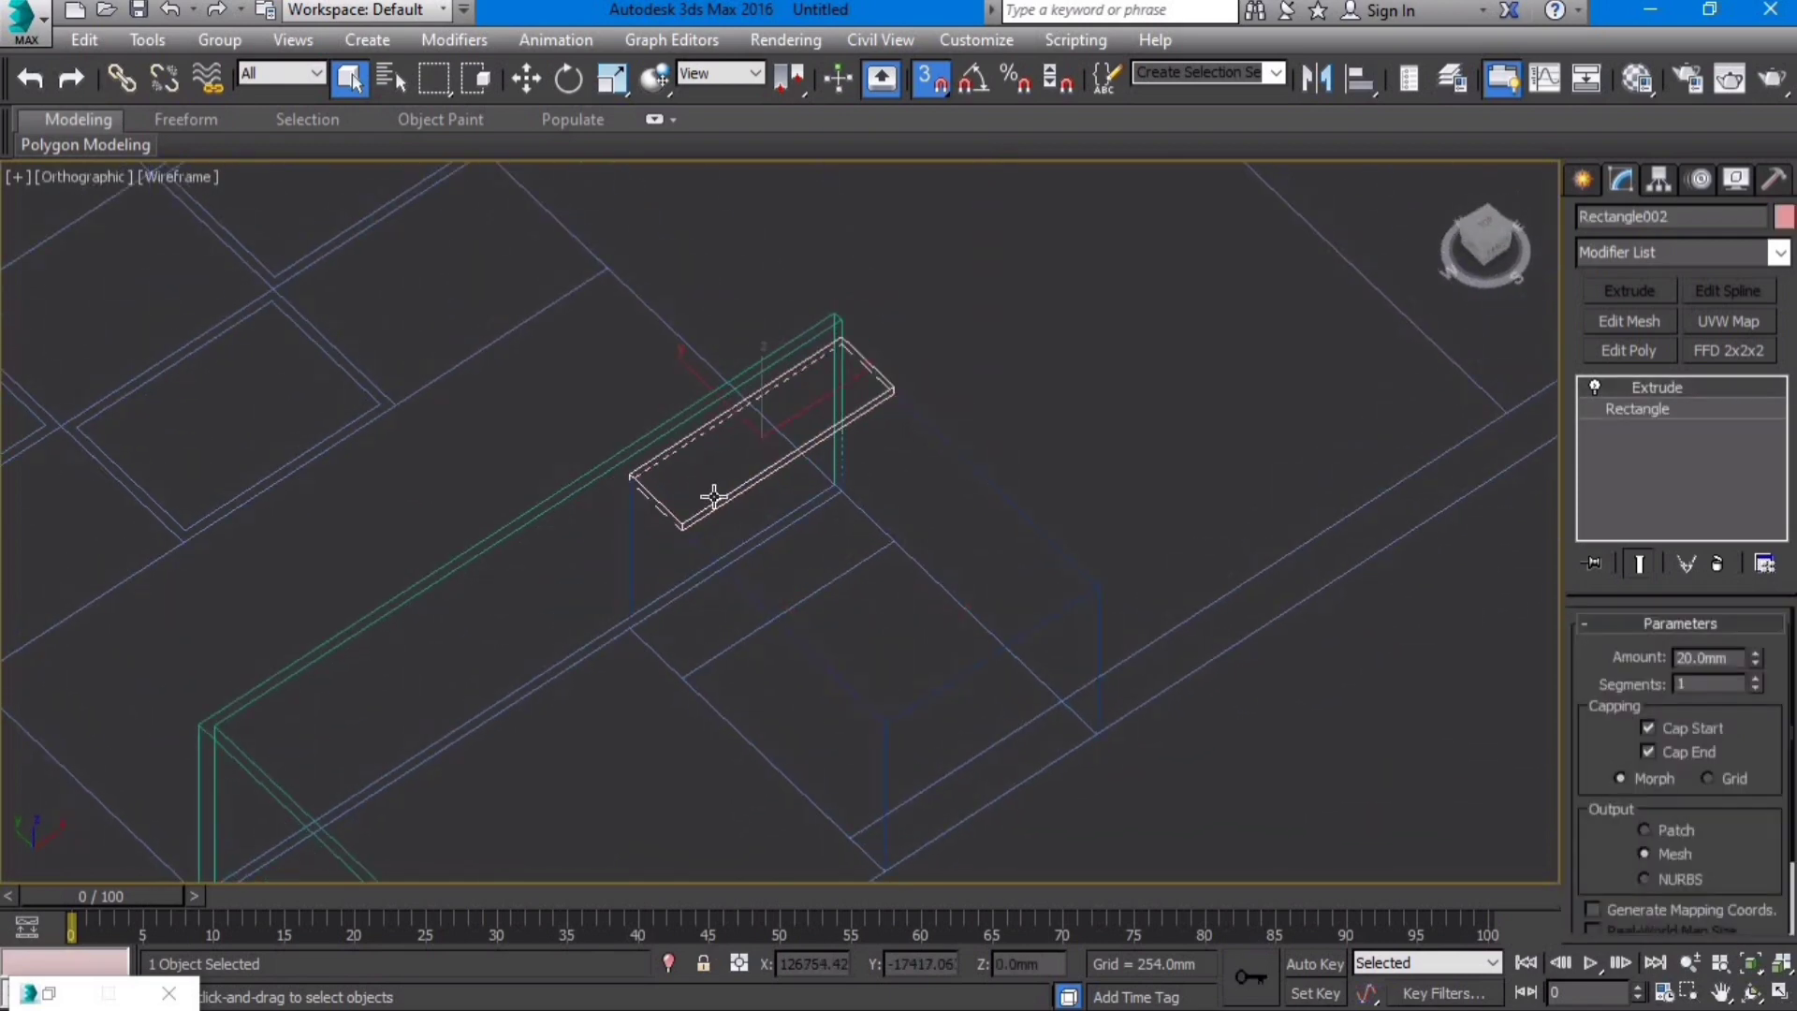
{"action": "key", "text": "F3"}
{"action": "key", "text": "t"}
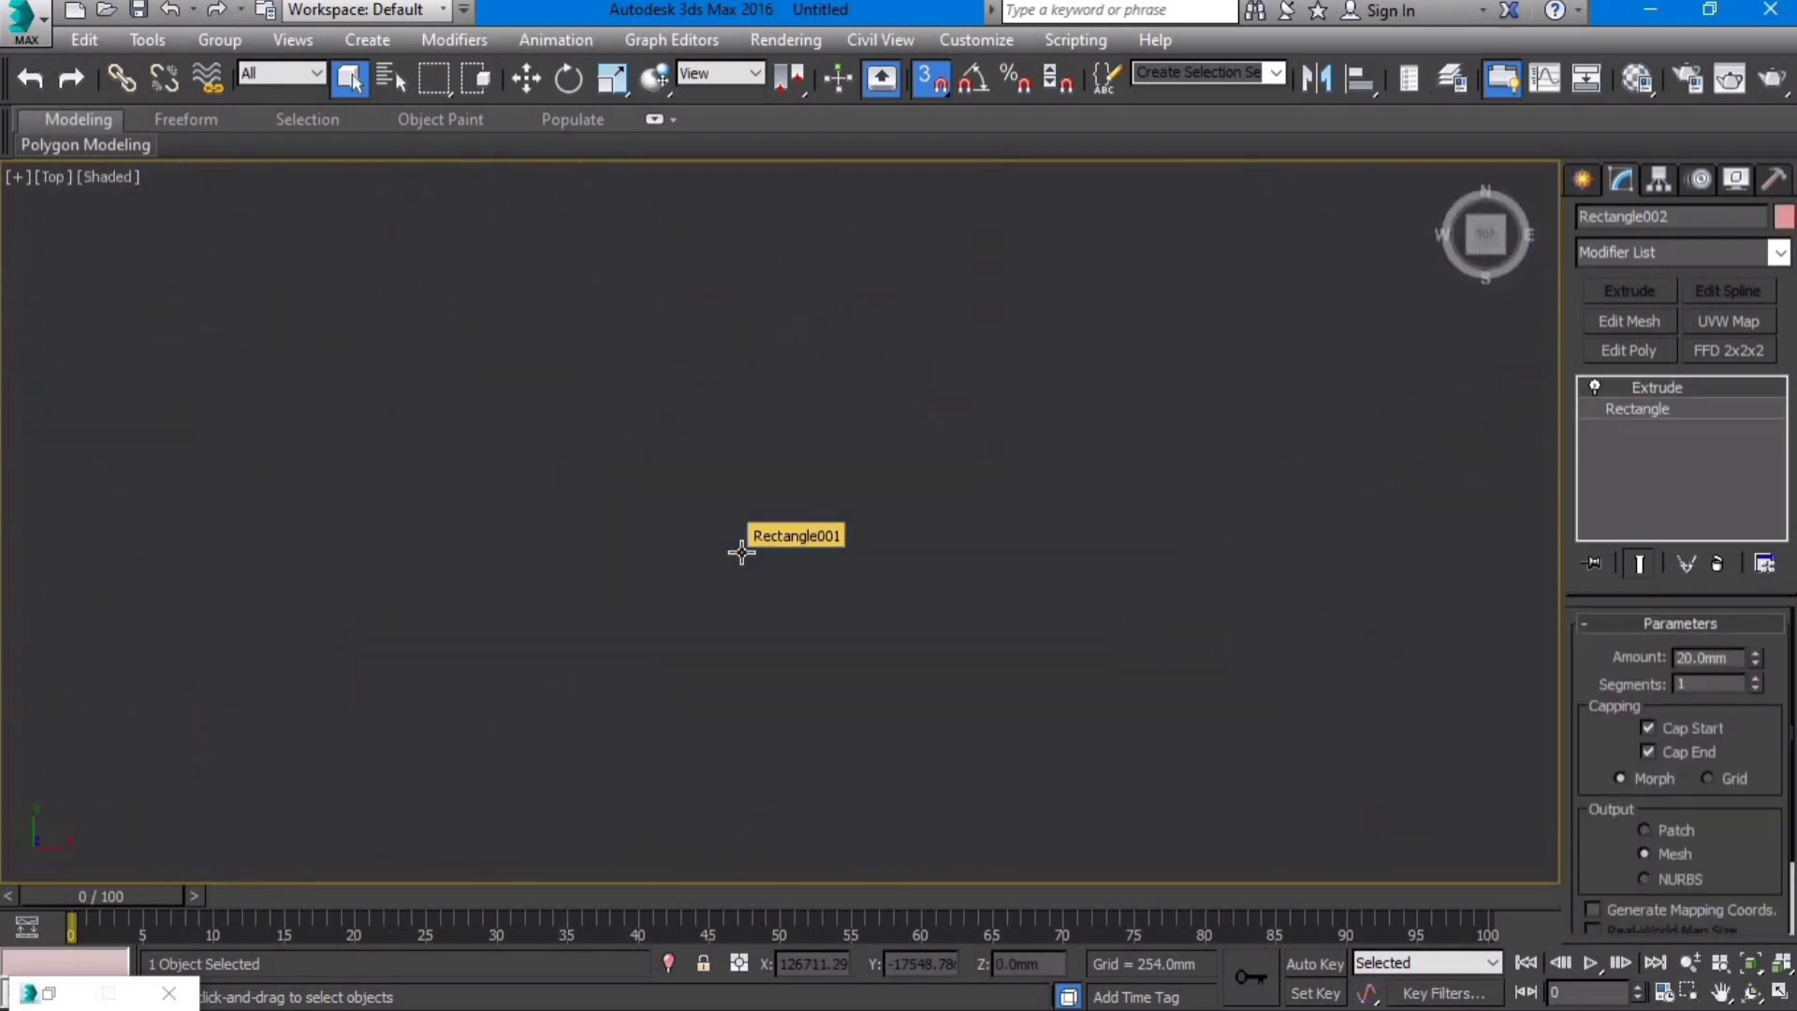
{"action": "key", "text": "z"}
{"action": "scroll", "coordinate": [986, 553], "scroll_direction": "down", "scroll_amount": 5}
{"action": "key", "text": "F3"}
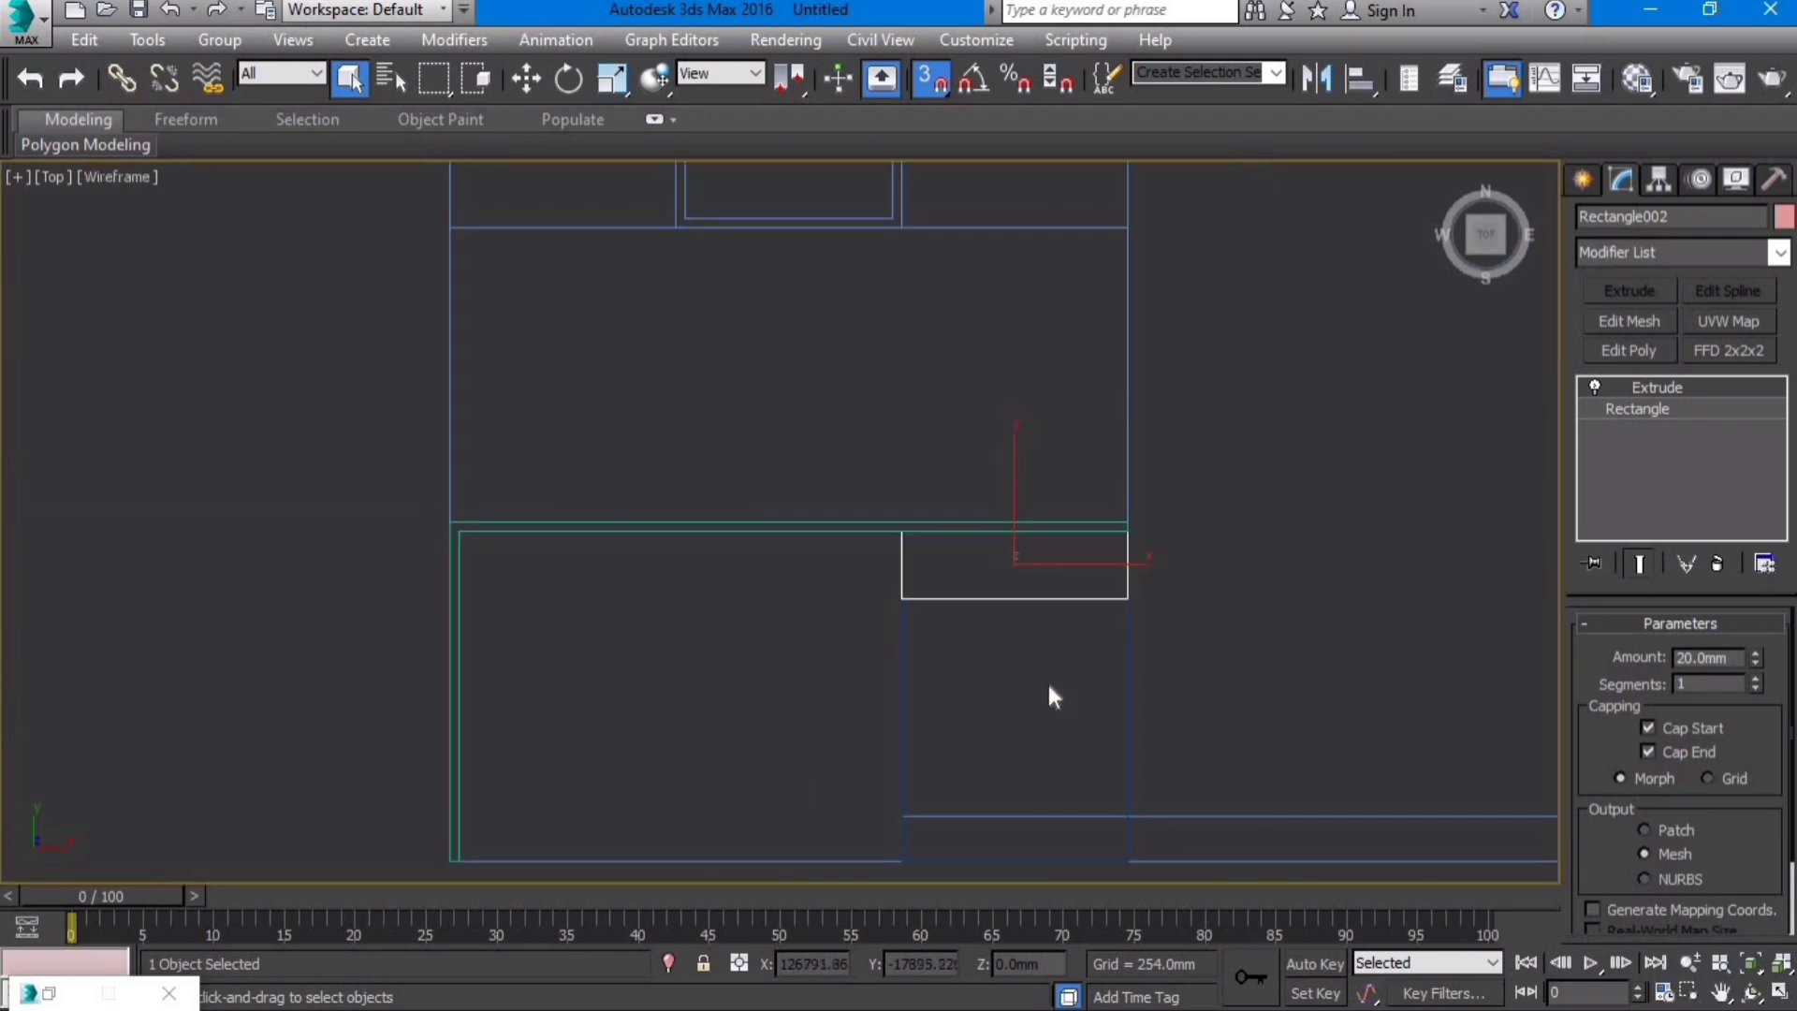
Step: Draw a 480 × 500 mm rectangle over the compartment area below the drawer front and extrude it 20 mm
{"action": "middle_click_drag", "start_coordinate": [1064, 626], "coordinate": [984, 536]}
{"action": "left_click", "coordinate": [1585, 183]}
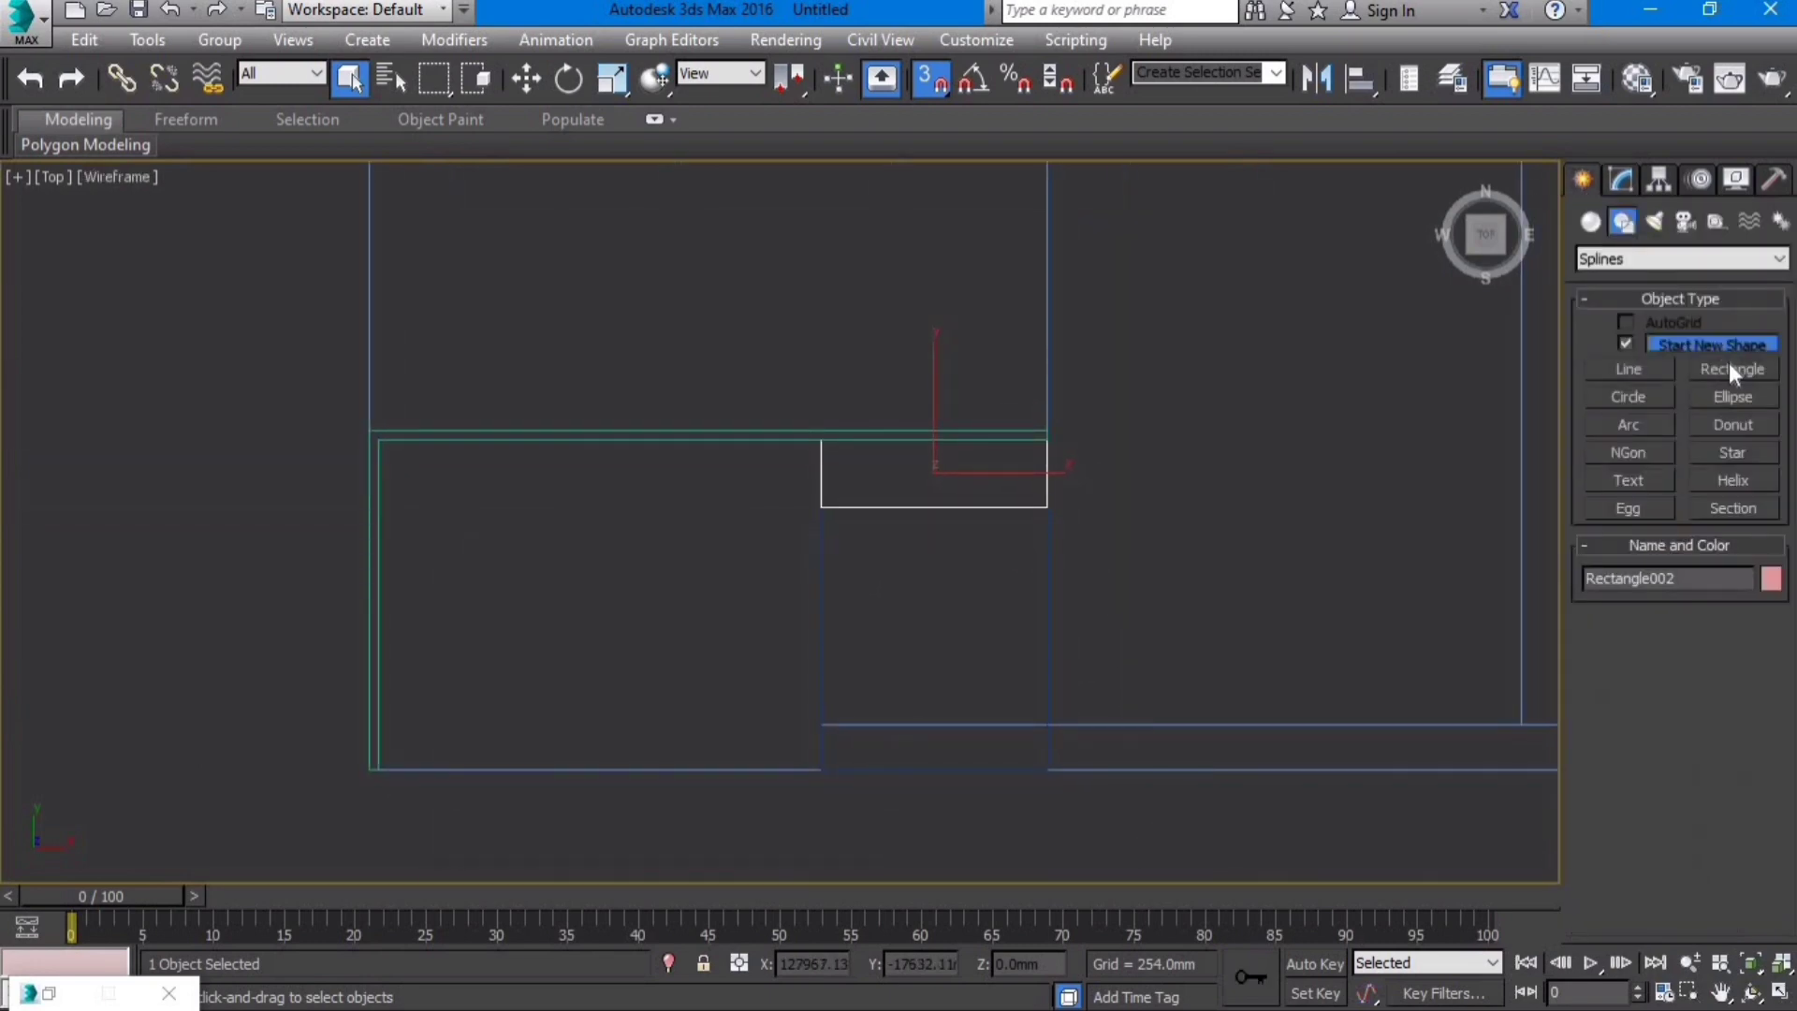
{"action": "left_click", "coordinate": [1727, 365]}
{"action": "left_click_drag", "start_coordinate": [819, 726], "coordinate": [1046, 507]}
{"action": "left_click", "coordinate": [1623, 179]}
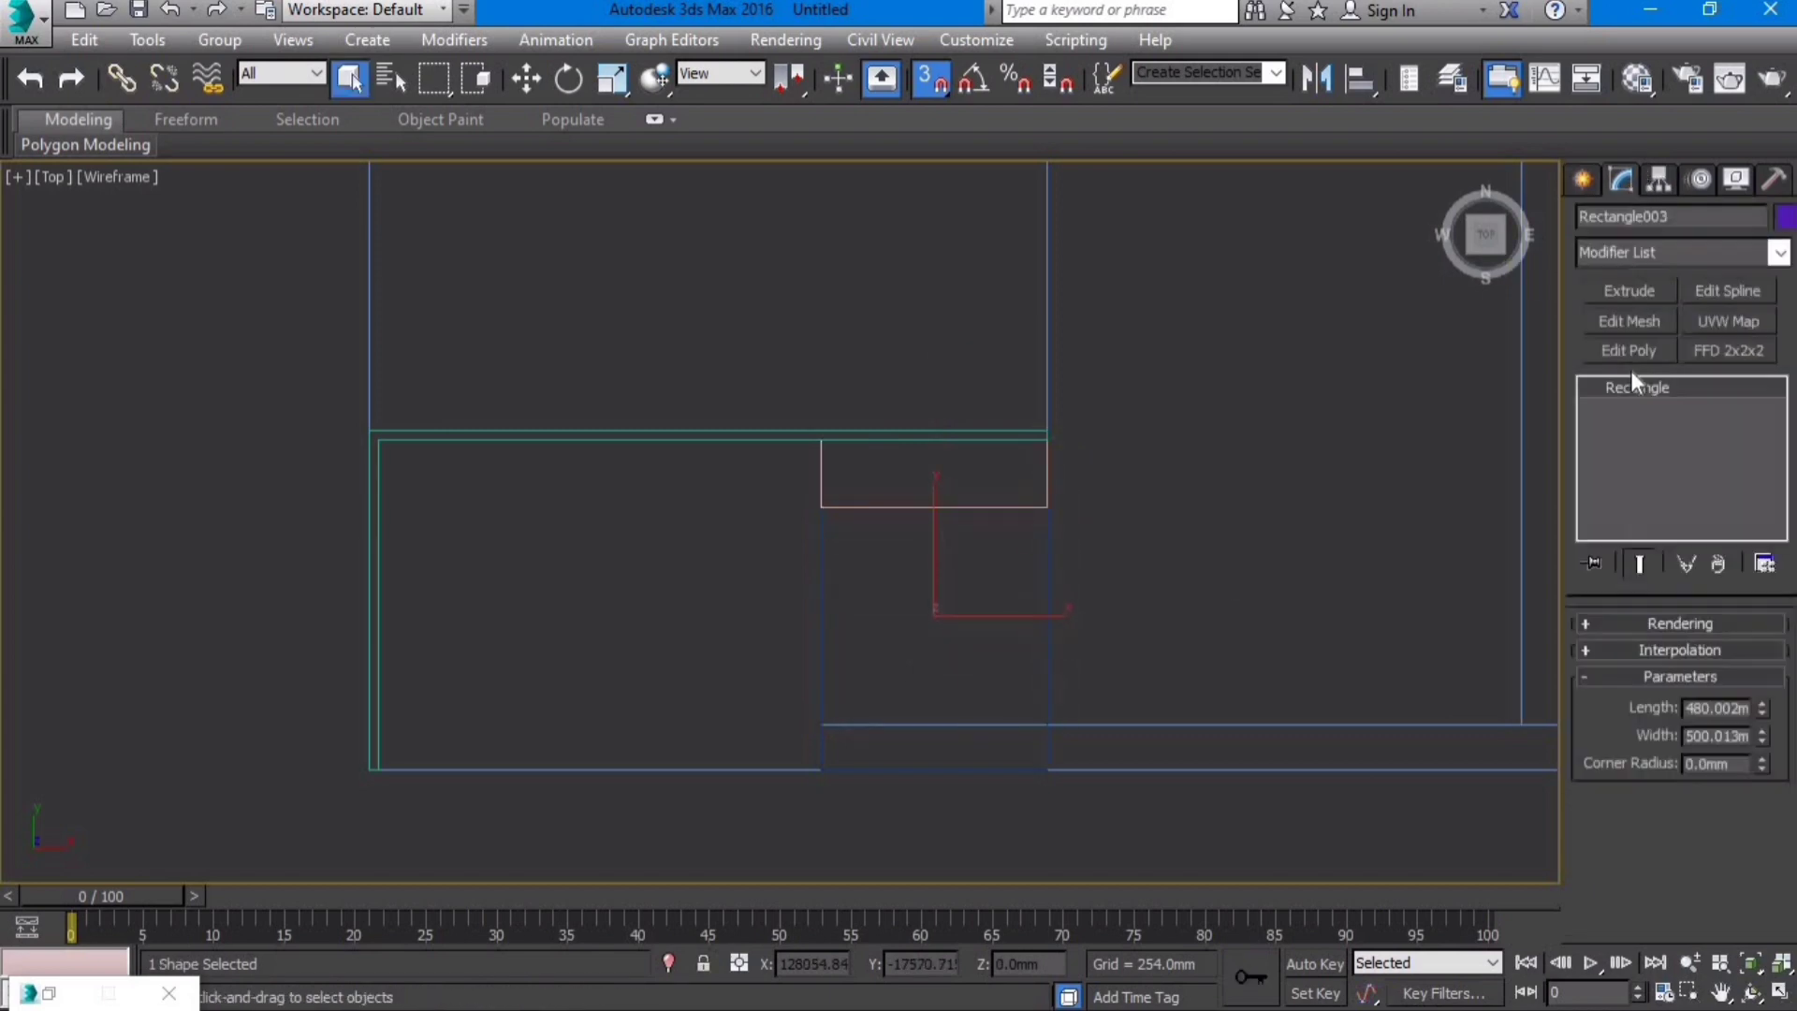
{"action": "left_click", "coordinate": [1630, 291]}
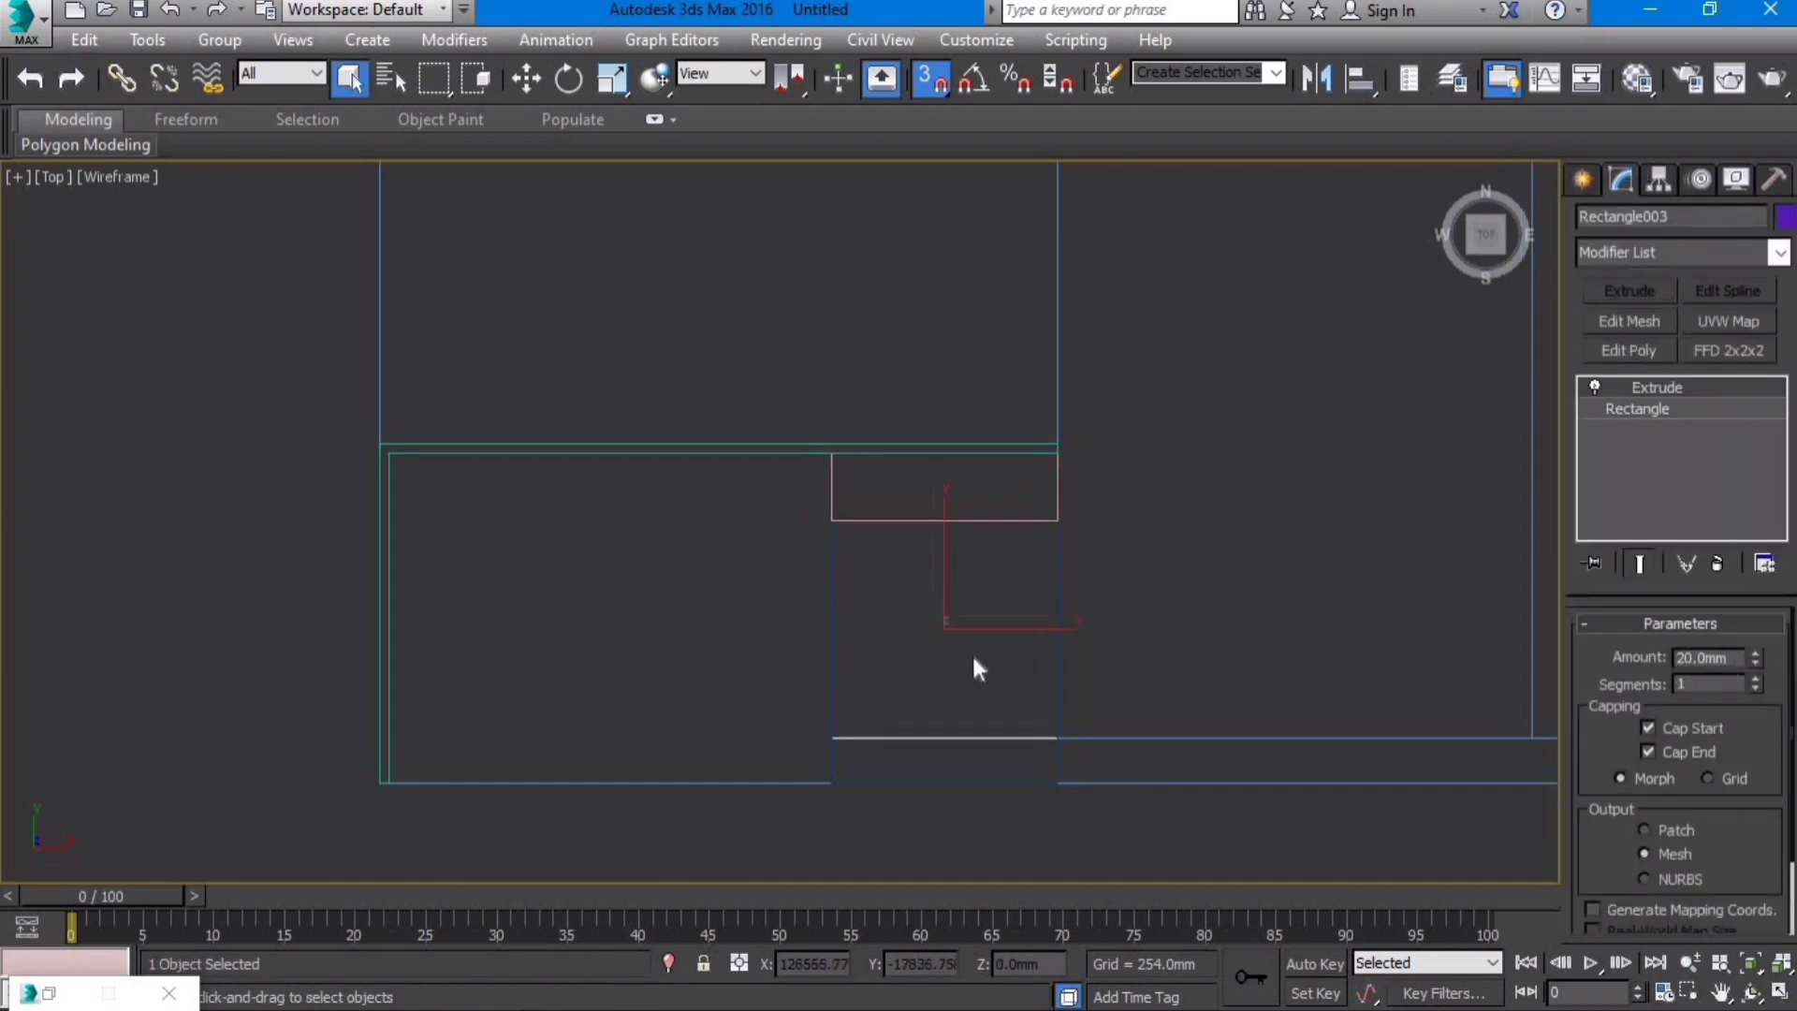
Step: Switch the Top view to shaded and draw a 350 × 500 mm rectangle snapped around the lower middle shelf box of the elevation
{"action": "key", "text": "F3"}
{"action": "mouse_move", "coordinate": [865, 320]}
{"action": "middle_mouse_down"}
{"action": "mouse_move", "coordinate": [946, 433]}
{"action": "mouse_move", "coordinate": [995, 574]}
{"action": "mouse_move", "coordinate": [929, 588]}
{"action": "middle_mouse_up"}
{"action": "scroll", "coordinate": [994, 574], "scroll_direction": "down", "scroll_amount": 5}
{"action": "scroll", "coordinate": [931, 589], "scroll_direction": "up", "scroll_amount": 5}
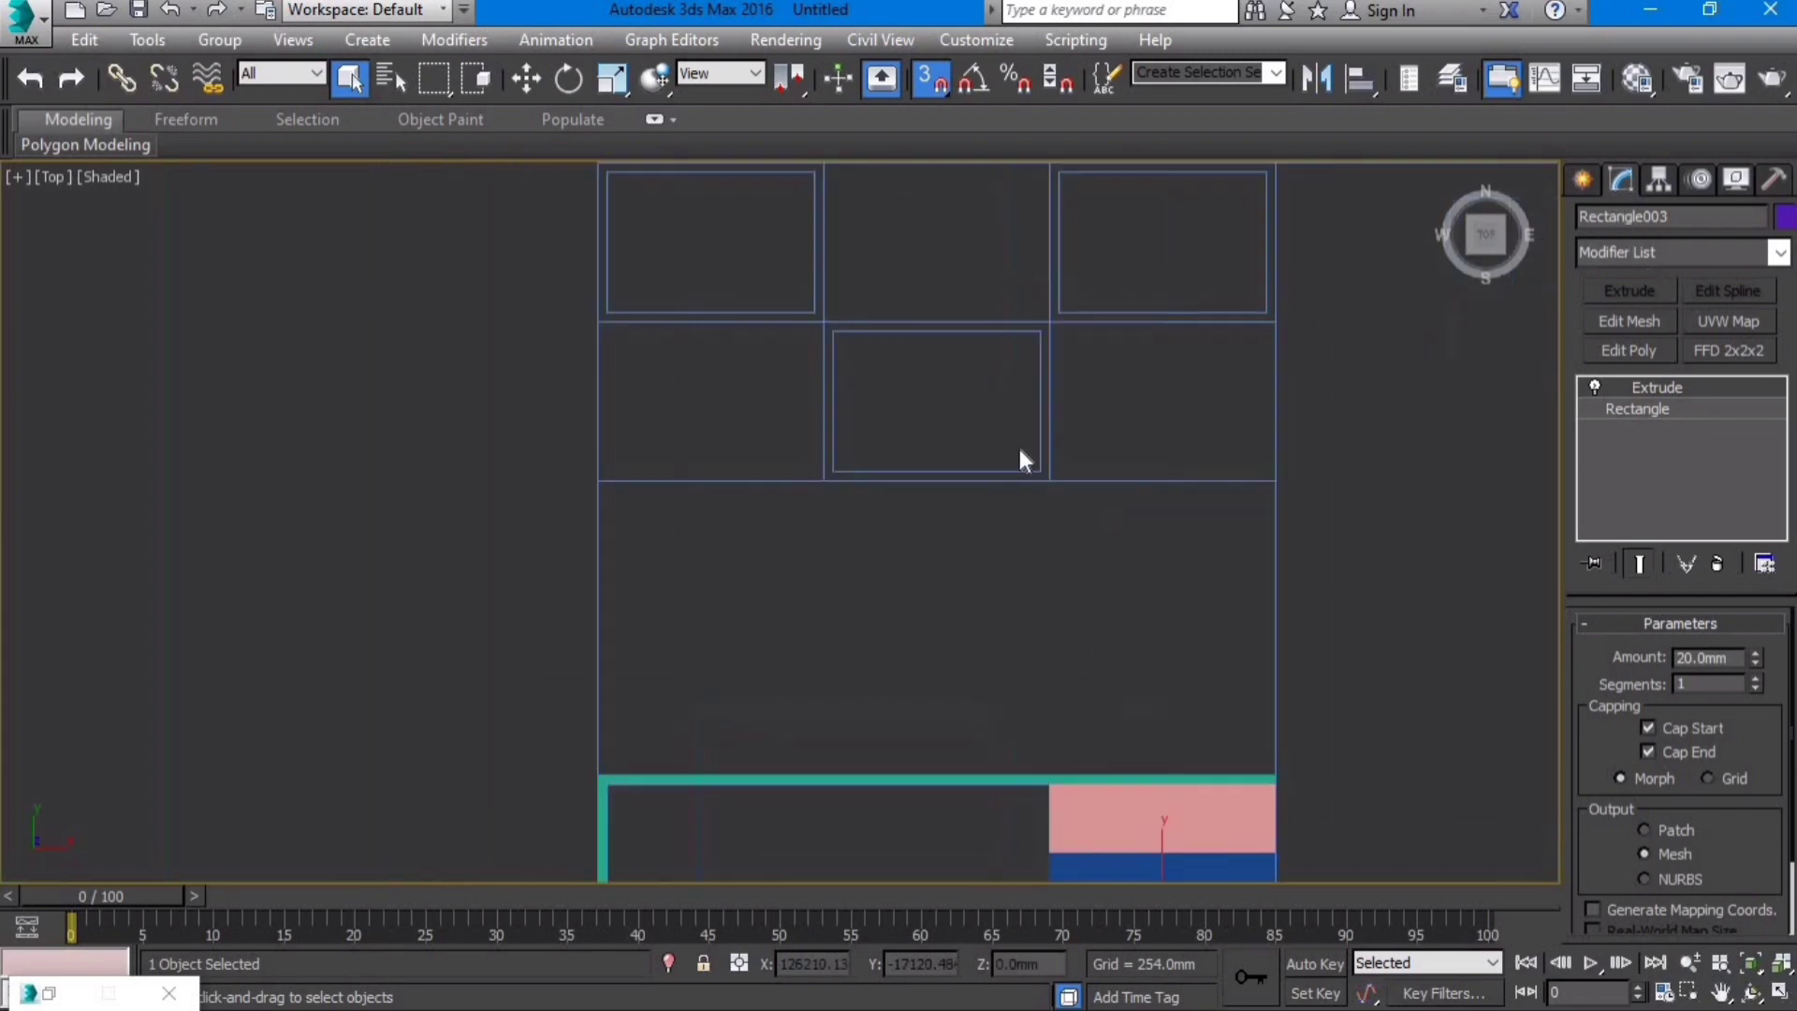
{"action": "middle_click_drag", "start_coordinate": [1023, 458], "coordinate": [1023, 589]}
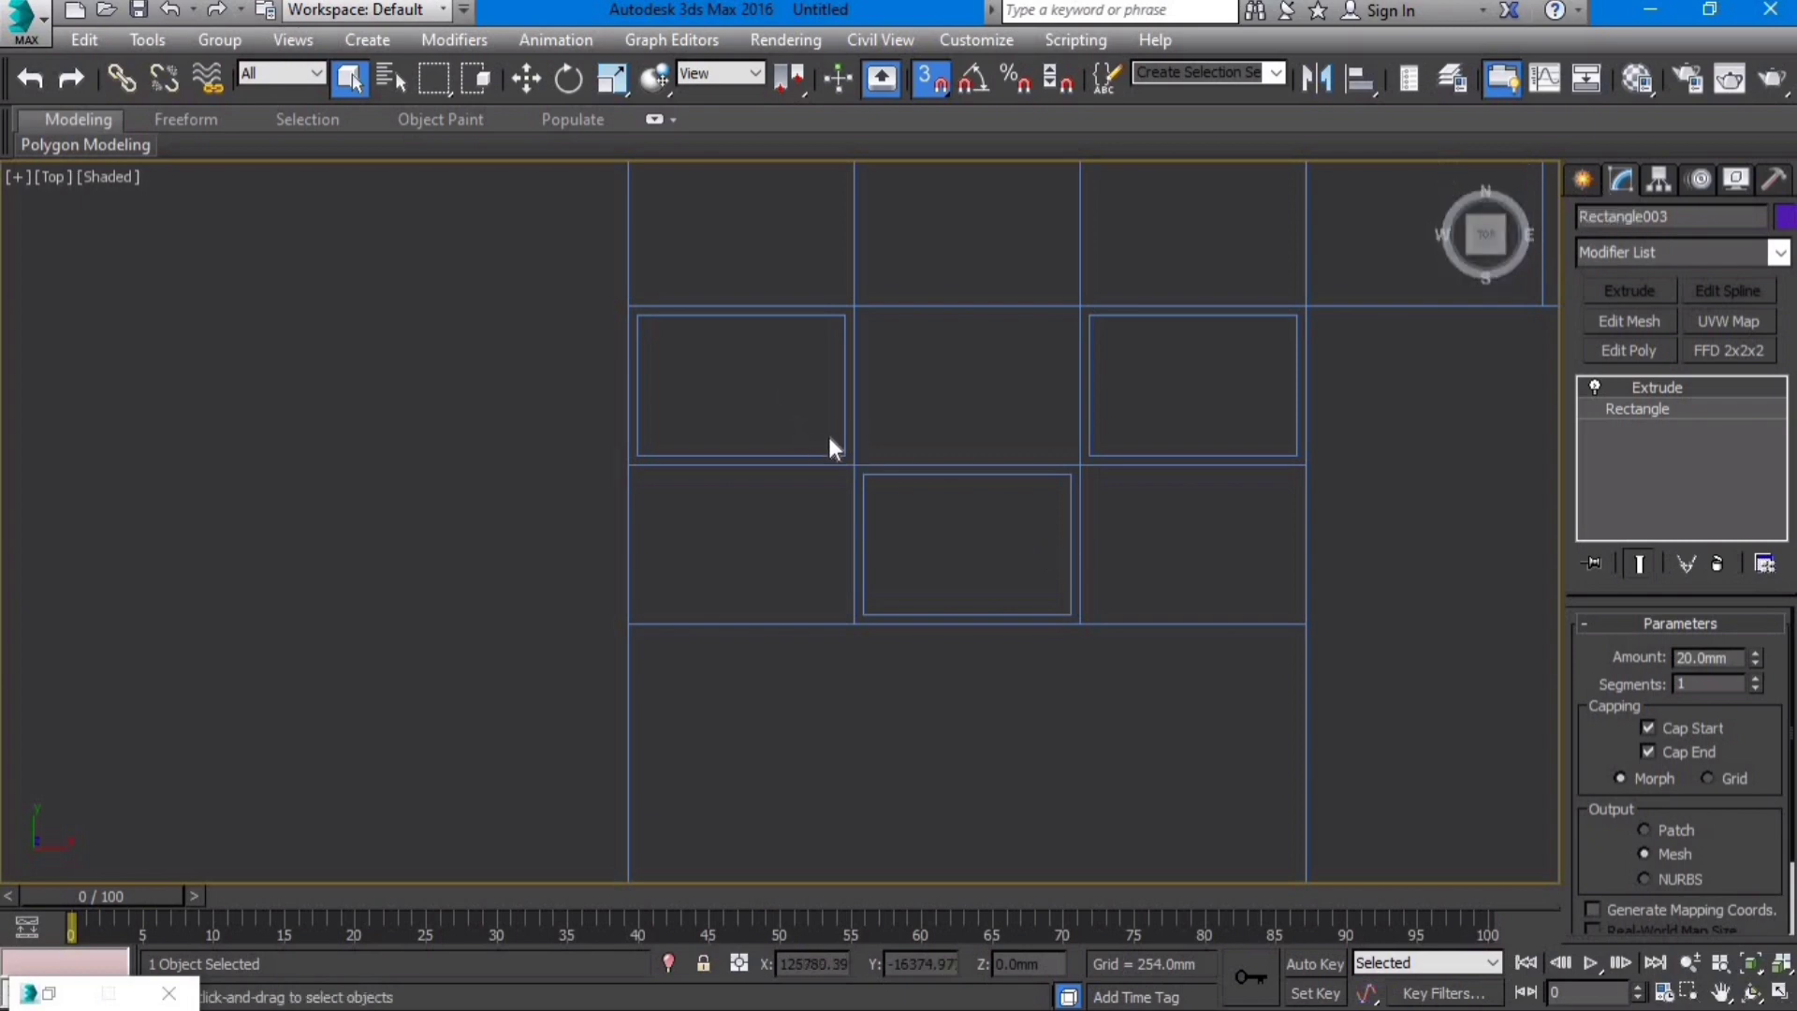
{"action": "left_click", "coordinate": [1581, 180]}
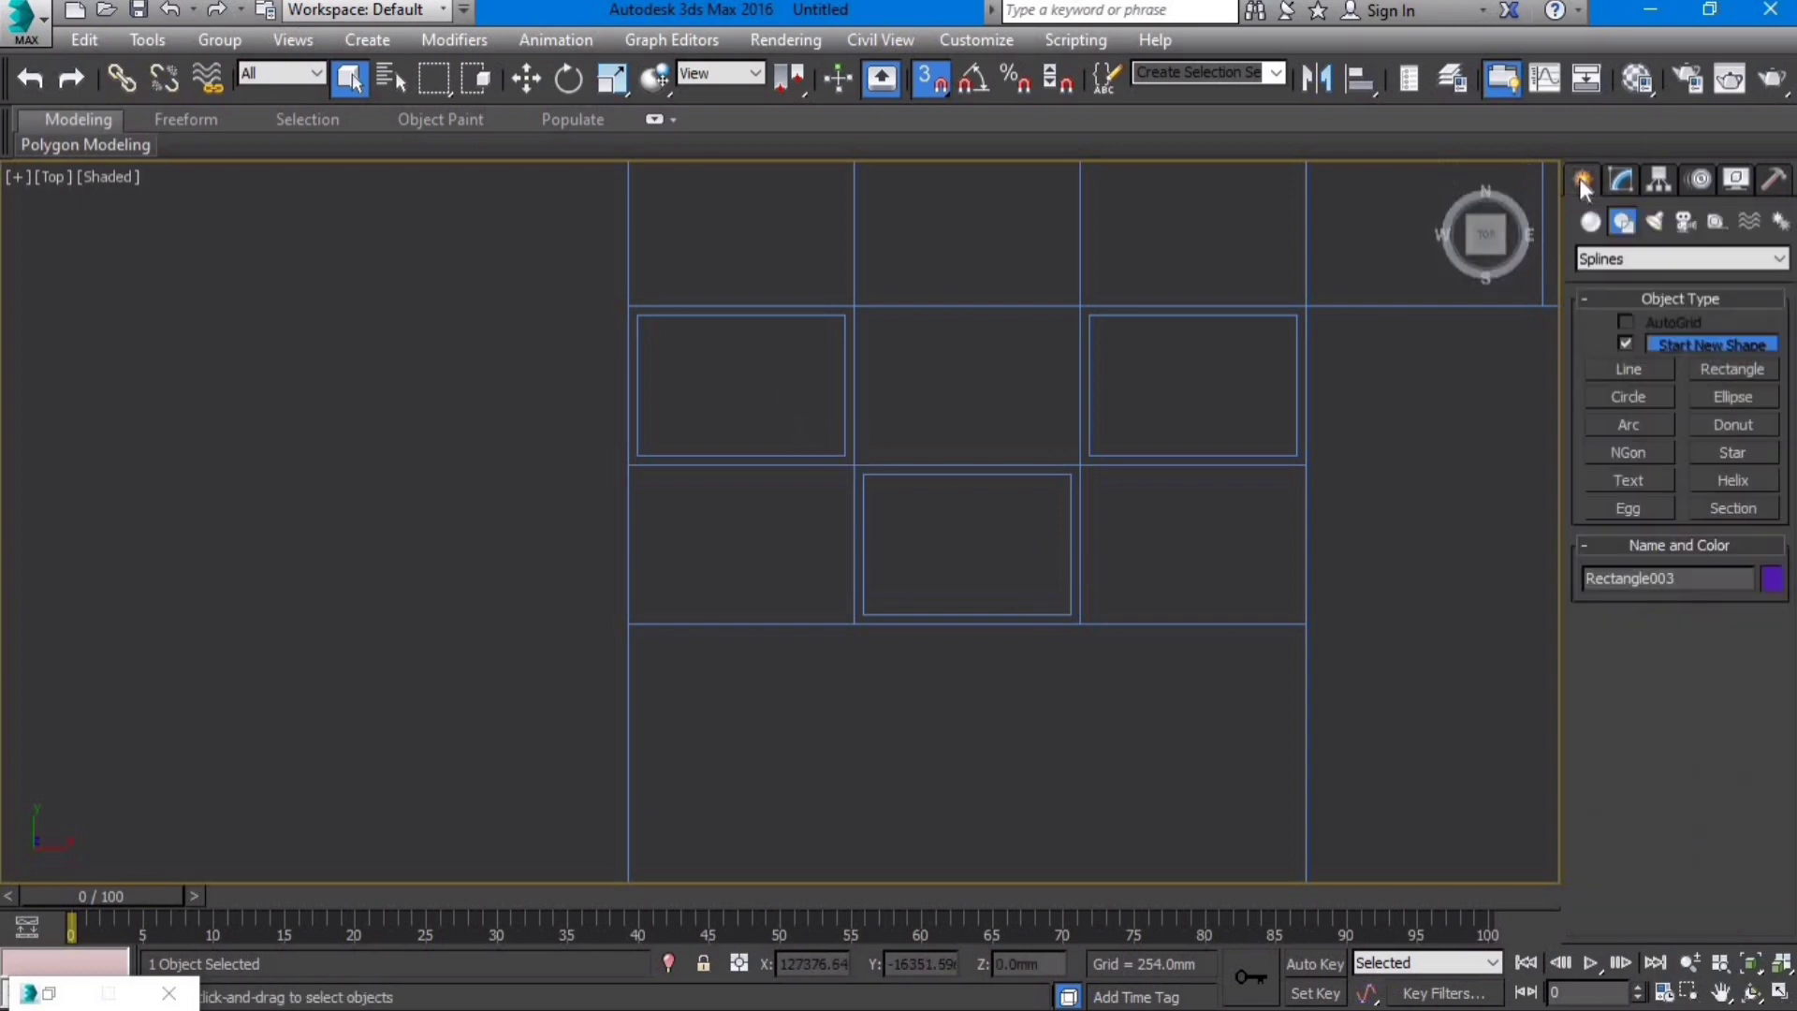
{"action": "left_click", "coordinate": [1716, 373]}
{"action": "left_click_drag", "start_coordinate": [1079, 622], "coordinate": [854, 465]}
Step: Add an Edit Spline modifier to the middle shelf box rectangle and outline its spline by 20 mm
{"action": "left_click", "coordinate": [1622, 182]}
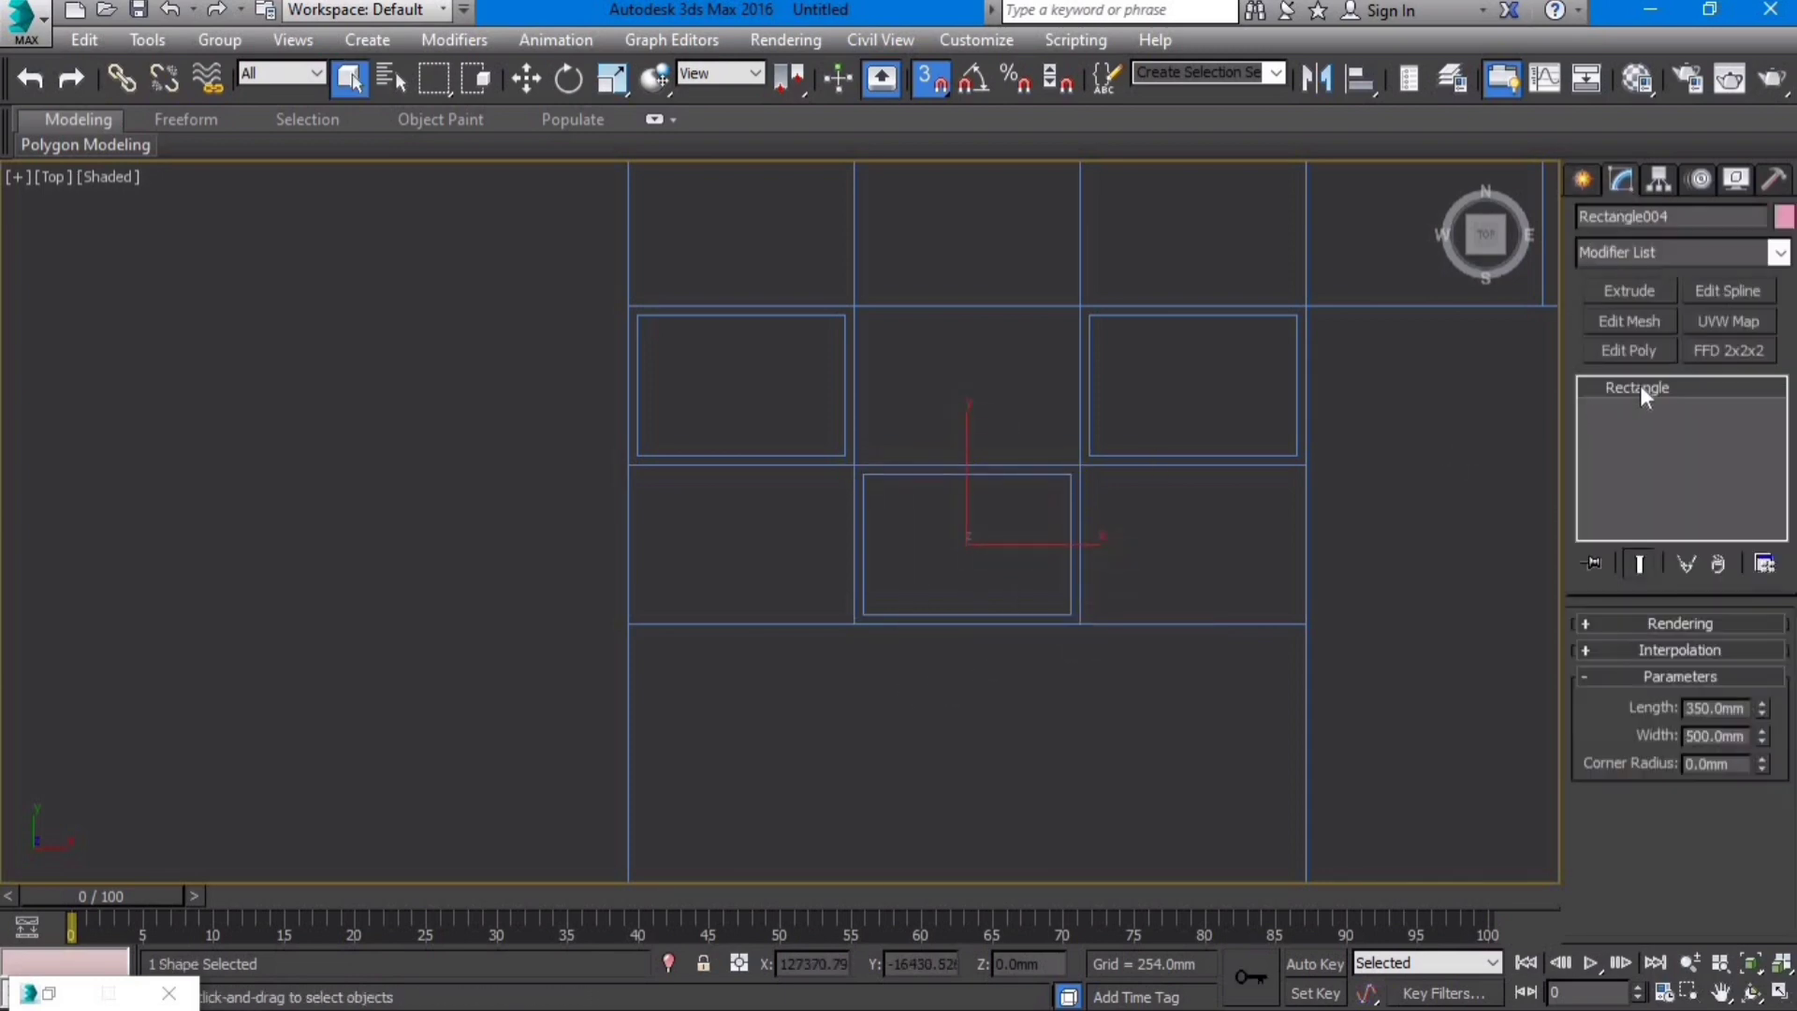
{"action": "left_click", "coordinate": [1718, 290]}
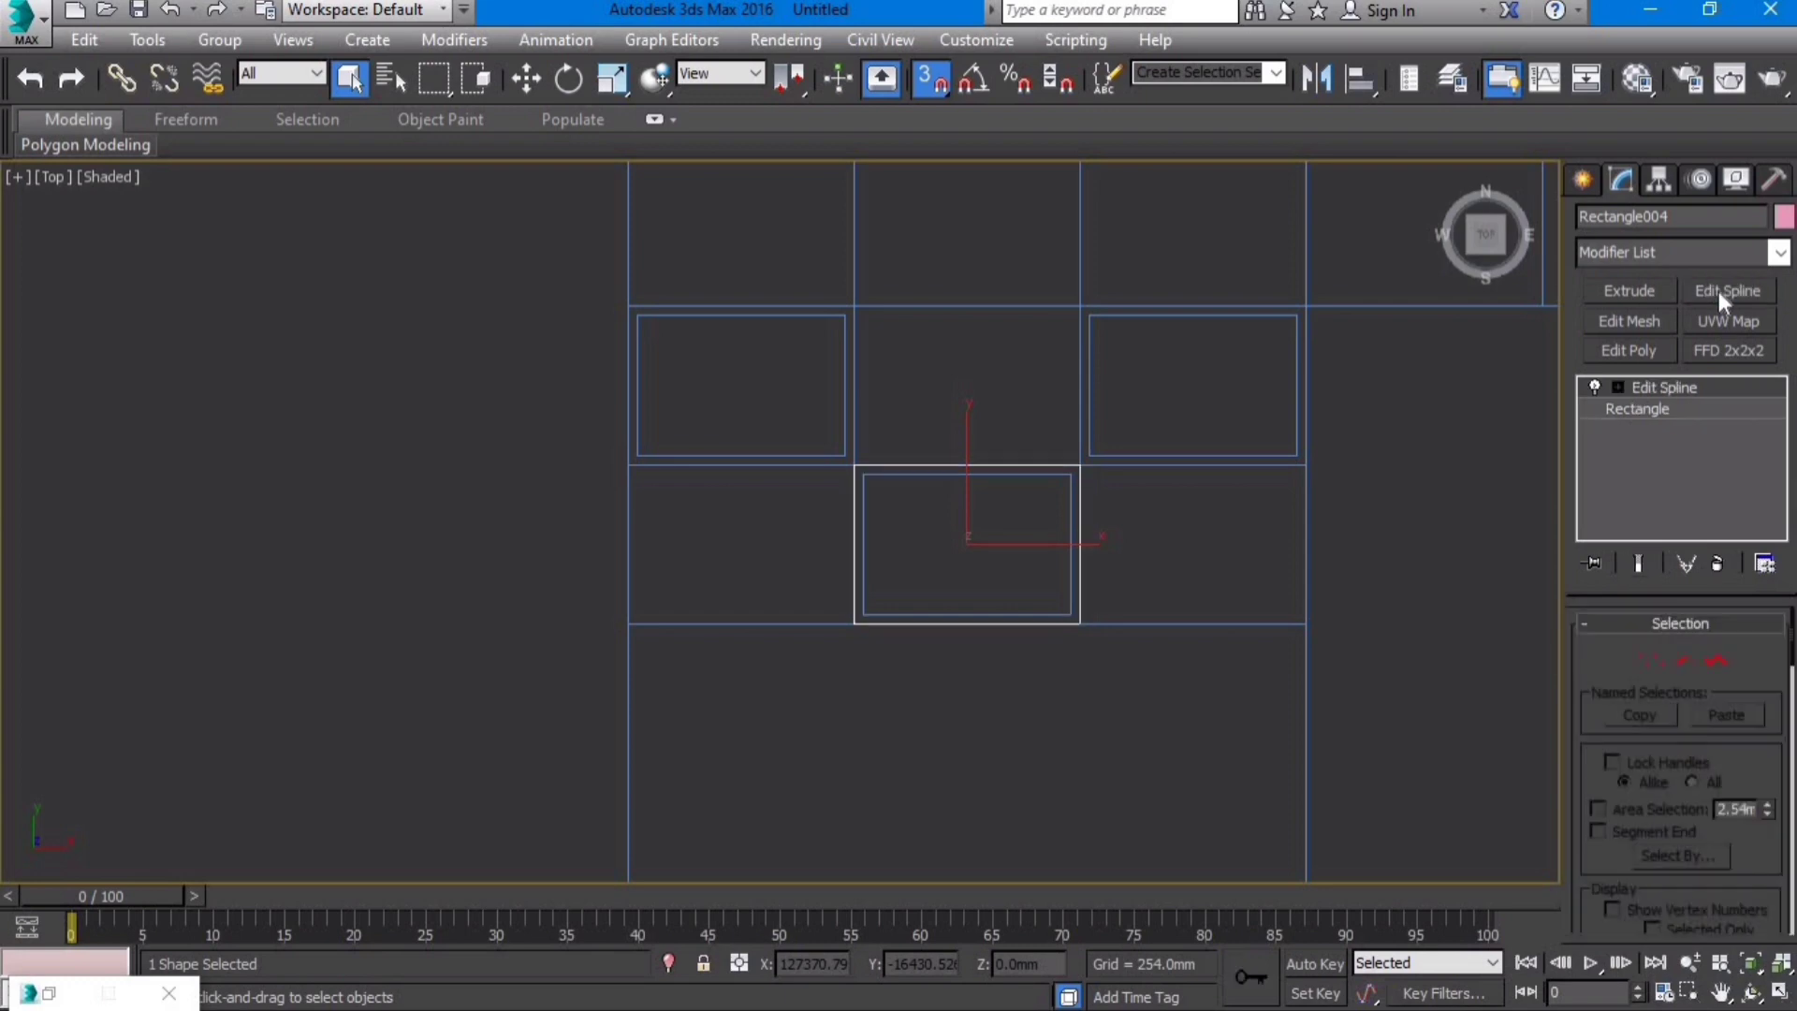
{"action": "left_click", "coordinate": [1617, 387]}
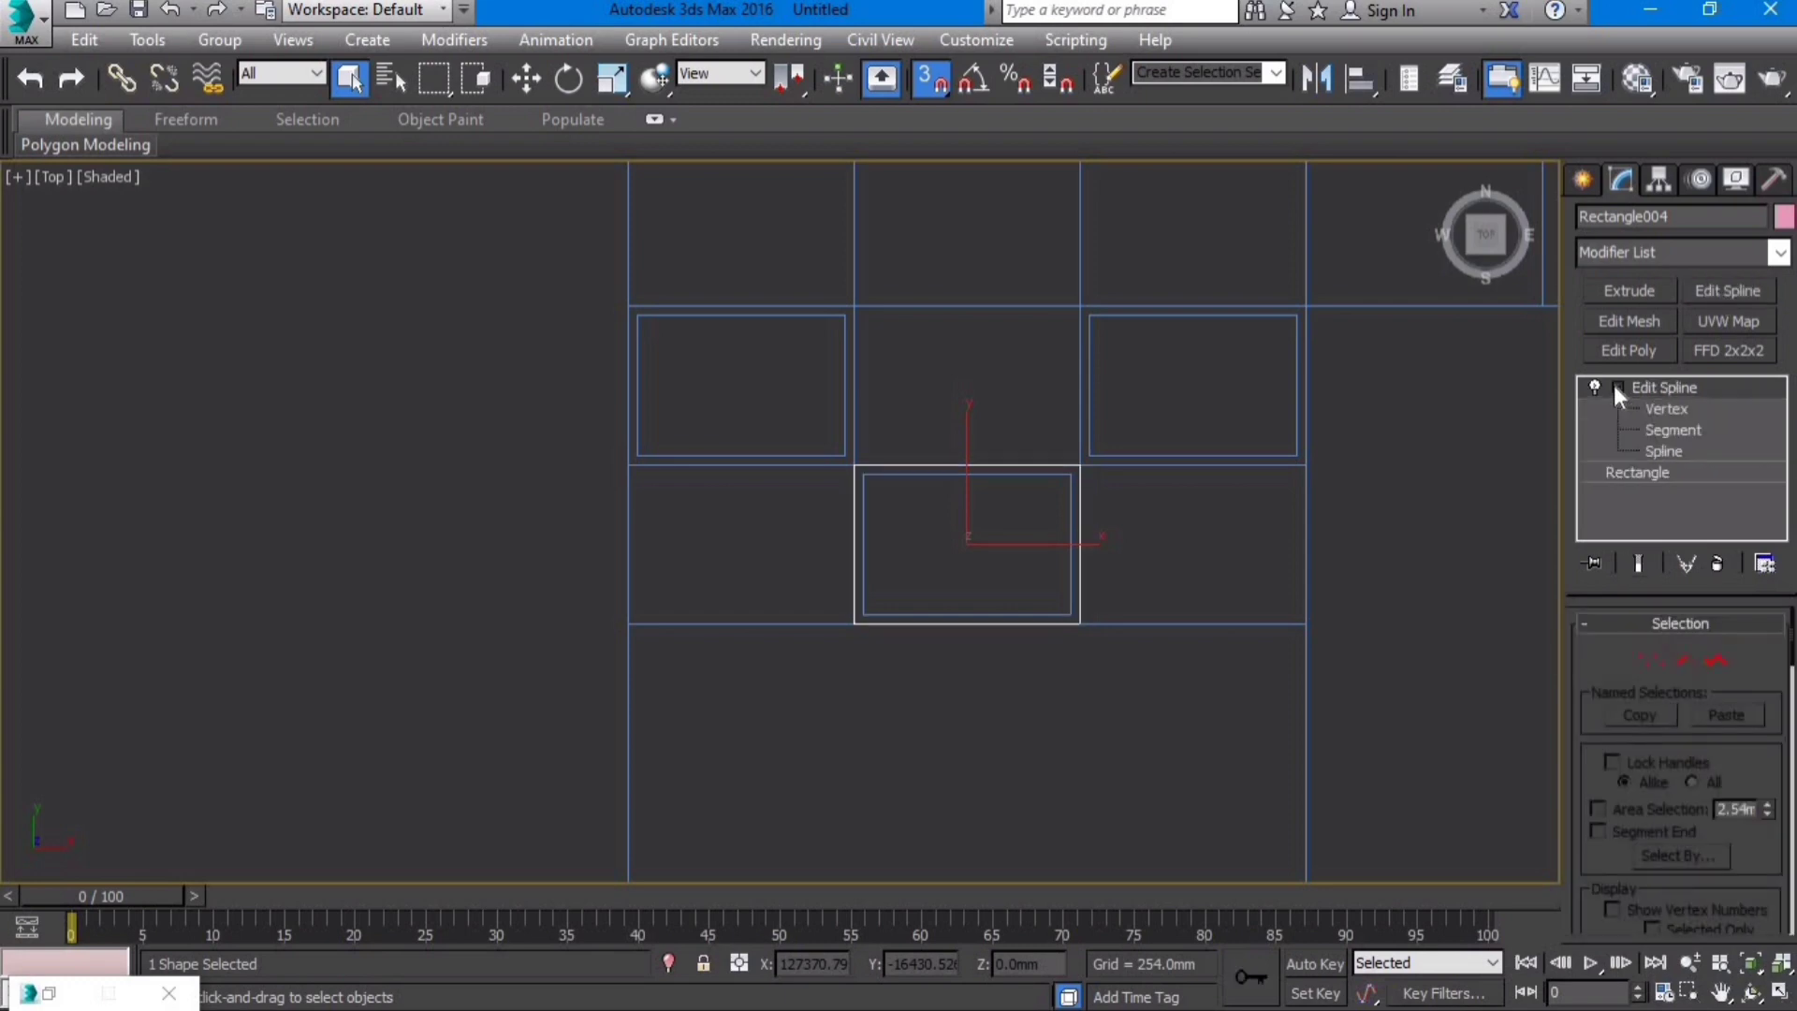
{"action": "left_click", "coordinate": [1682, 457]}
{"action": "scroll", "coordinate": [1664, 625], "scroll_direction": "down", "scroll_amount": 10}
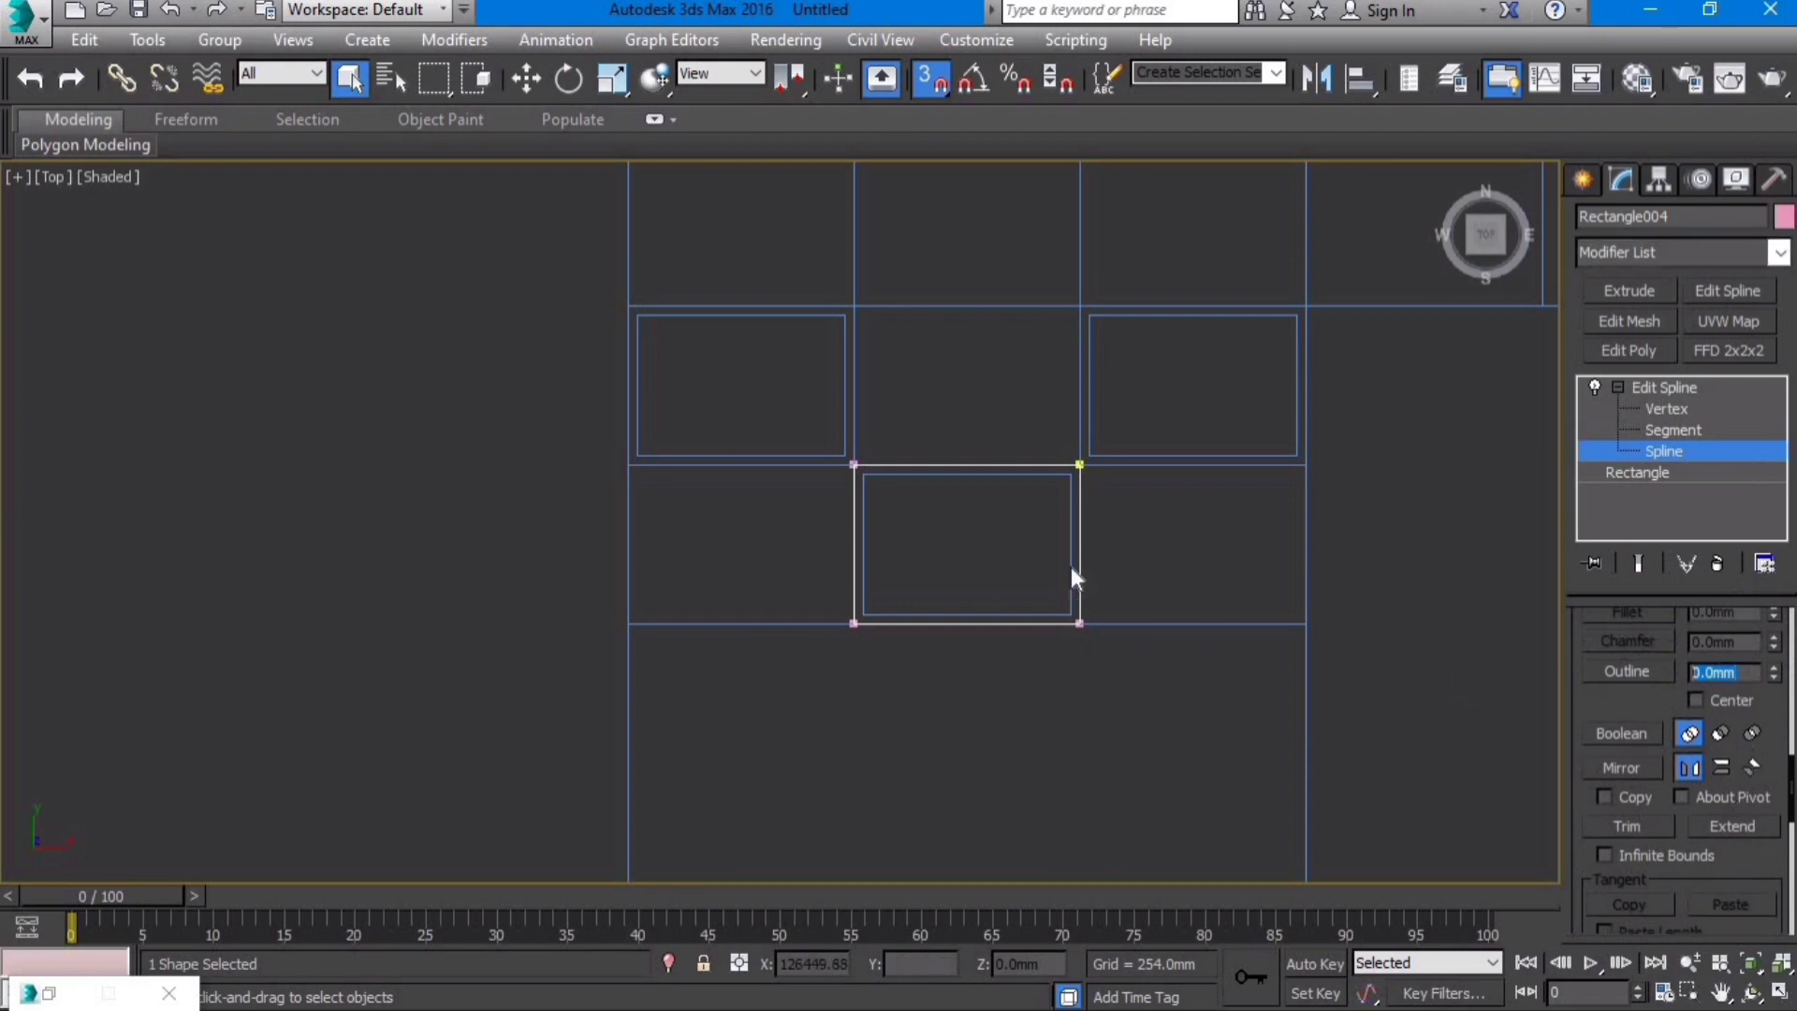
{"action": "scroll", "coordinate": [1071, 565], "scroll_direction": "up", "scroll_amount": 5}
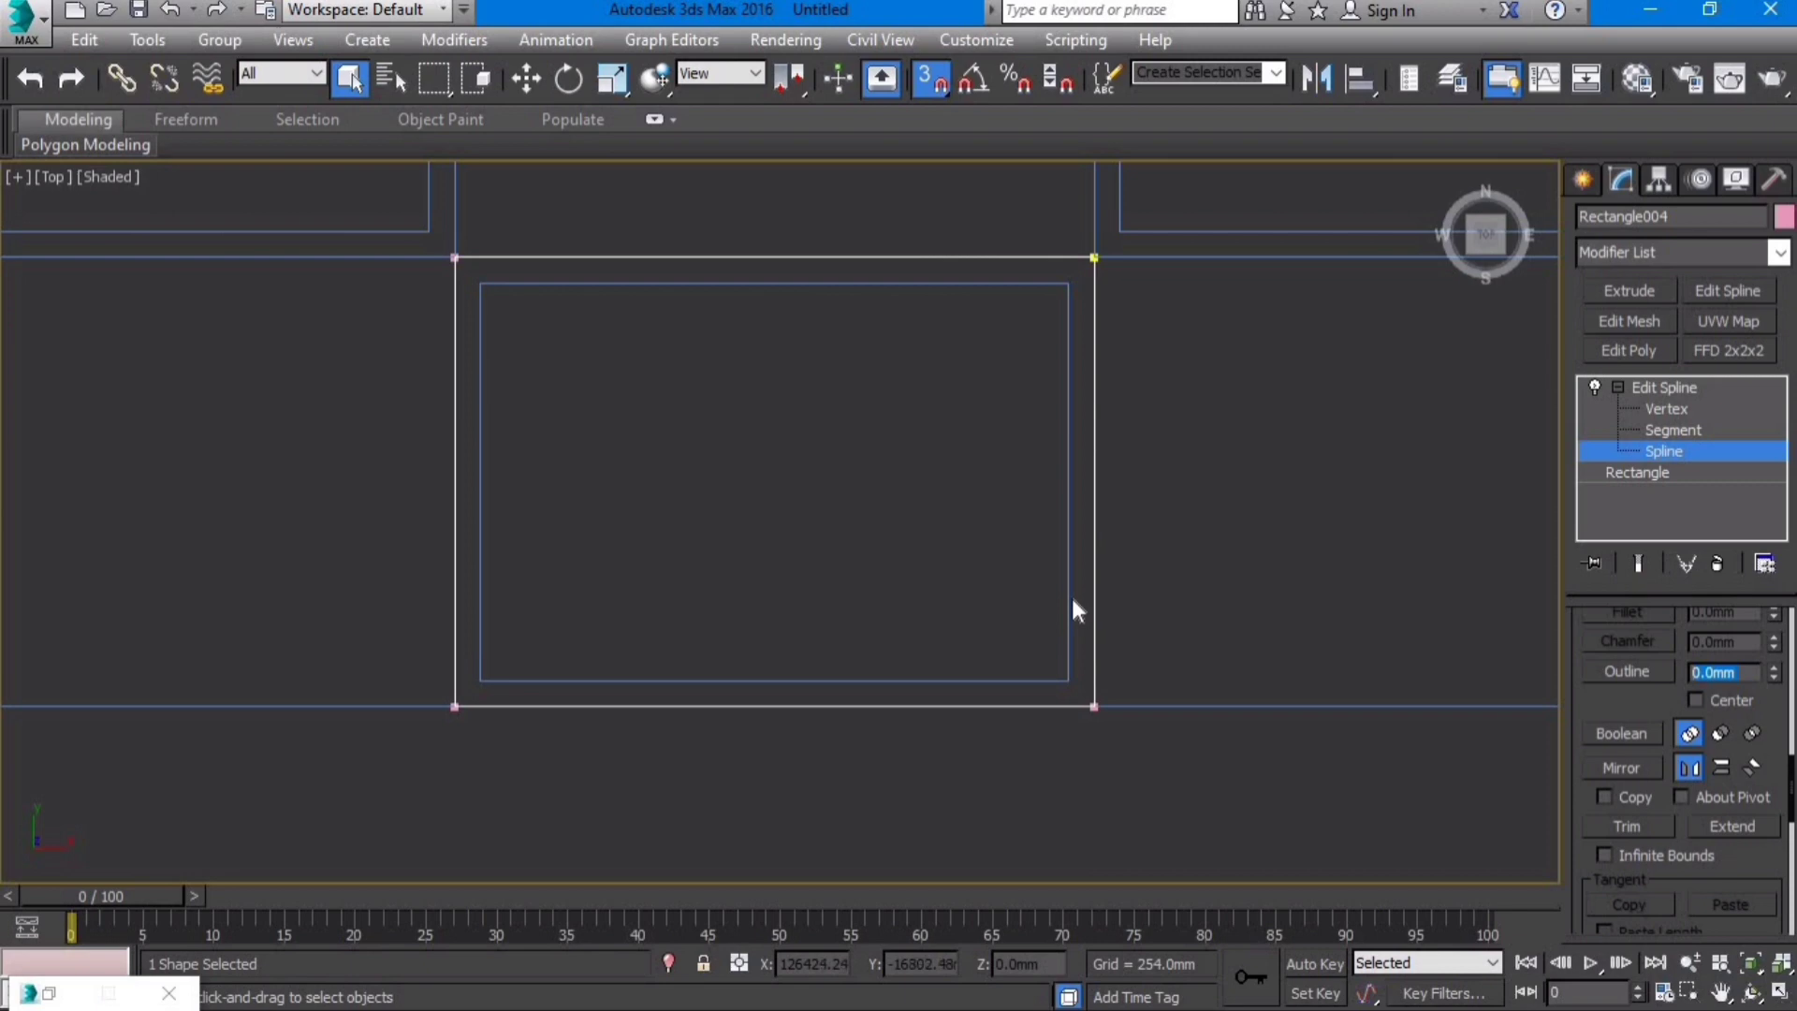
{"action": "scroll", "coordinate": [1070, 598], "scroll_direction": "down", "scroll_amount": 2}
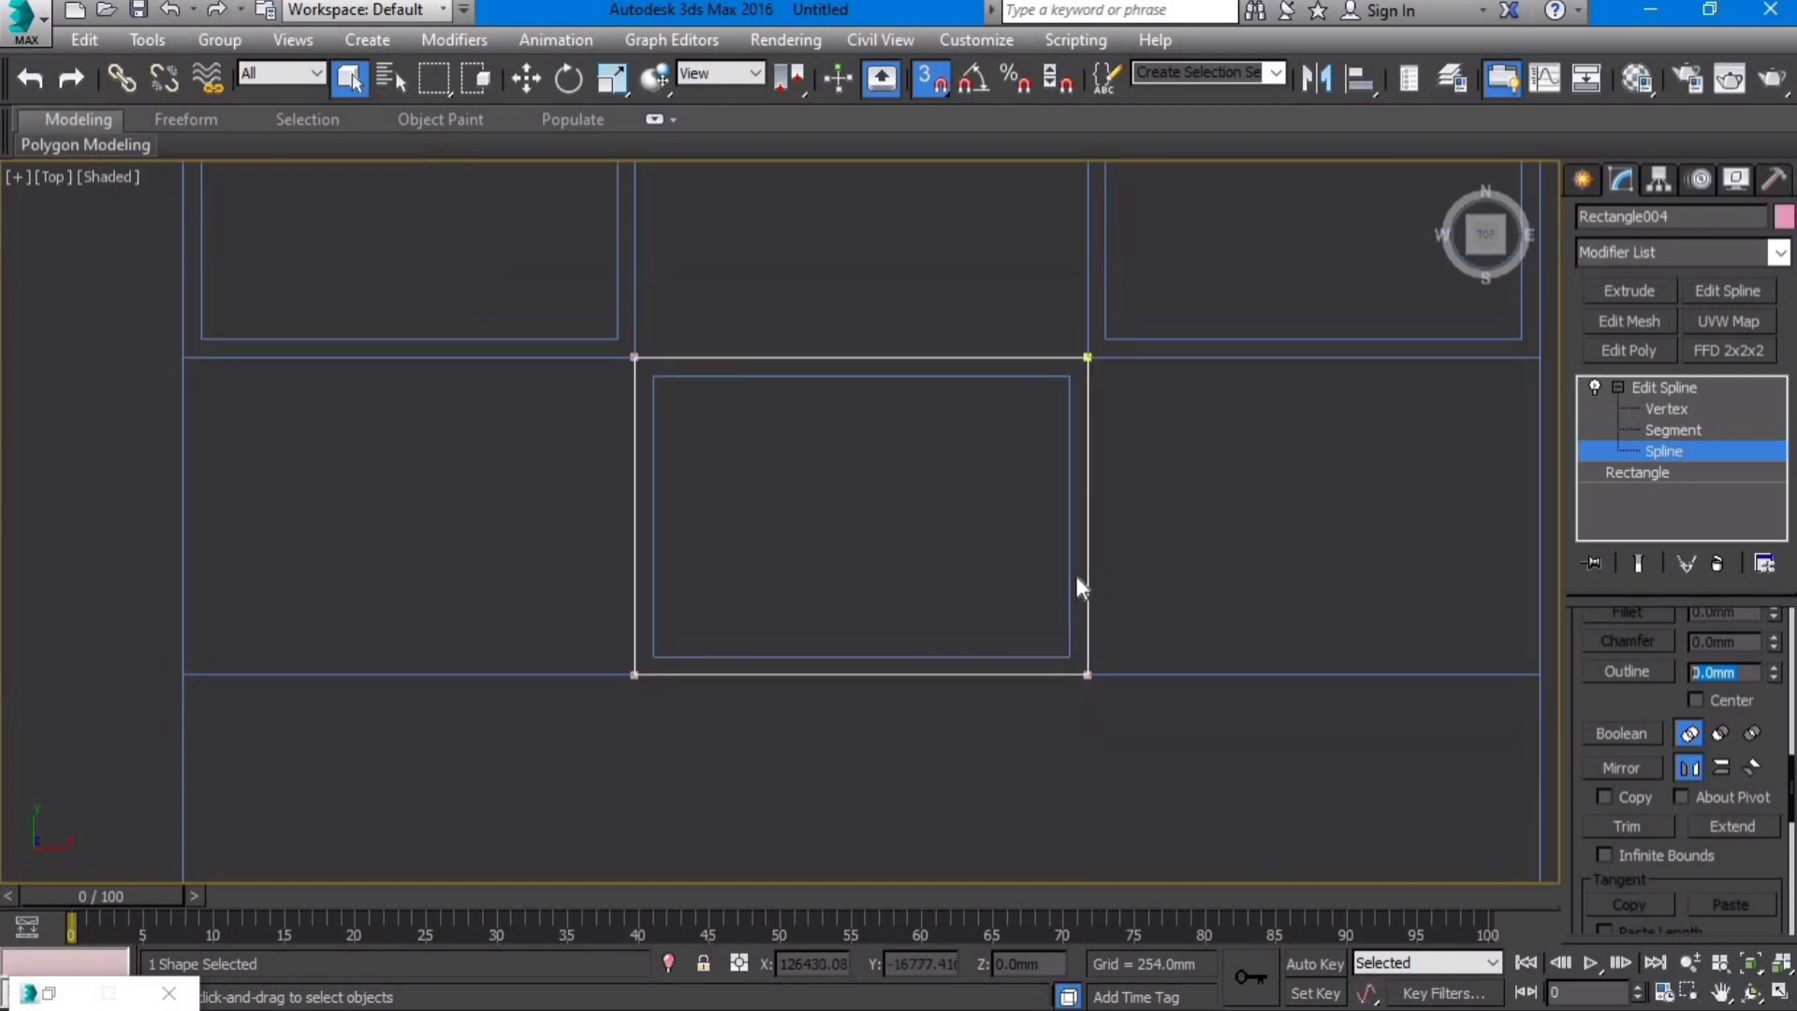
{"action": "scroll", "coordinate": [1076, 585], "scroll_direction": "up", "scroll_amount": 2}
{"action": "type", "text": "20"}
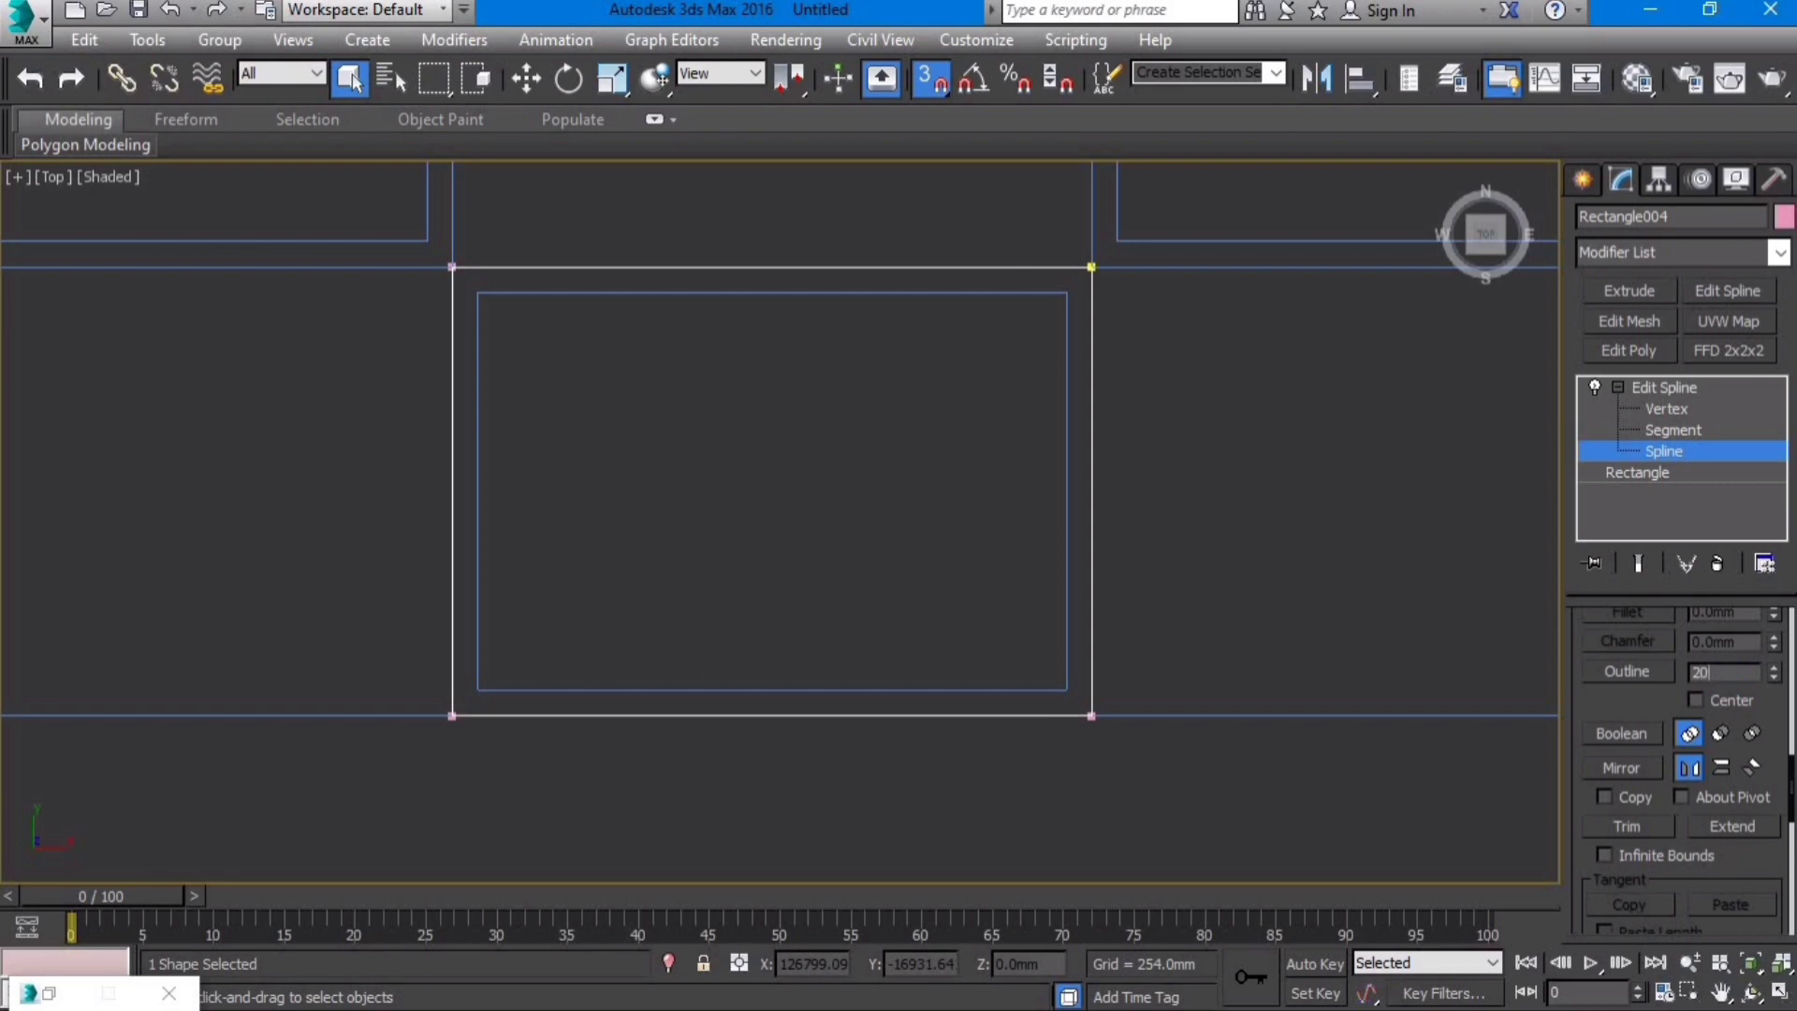
{"action": "key", "text": "Return"}
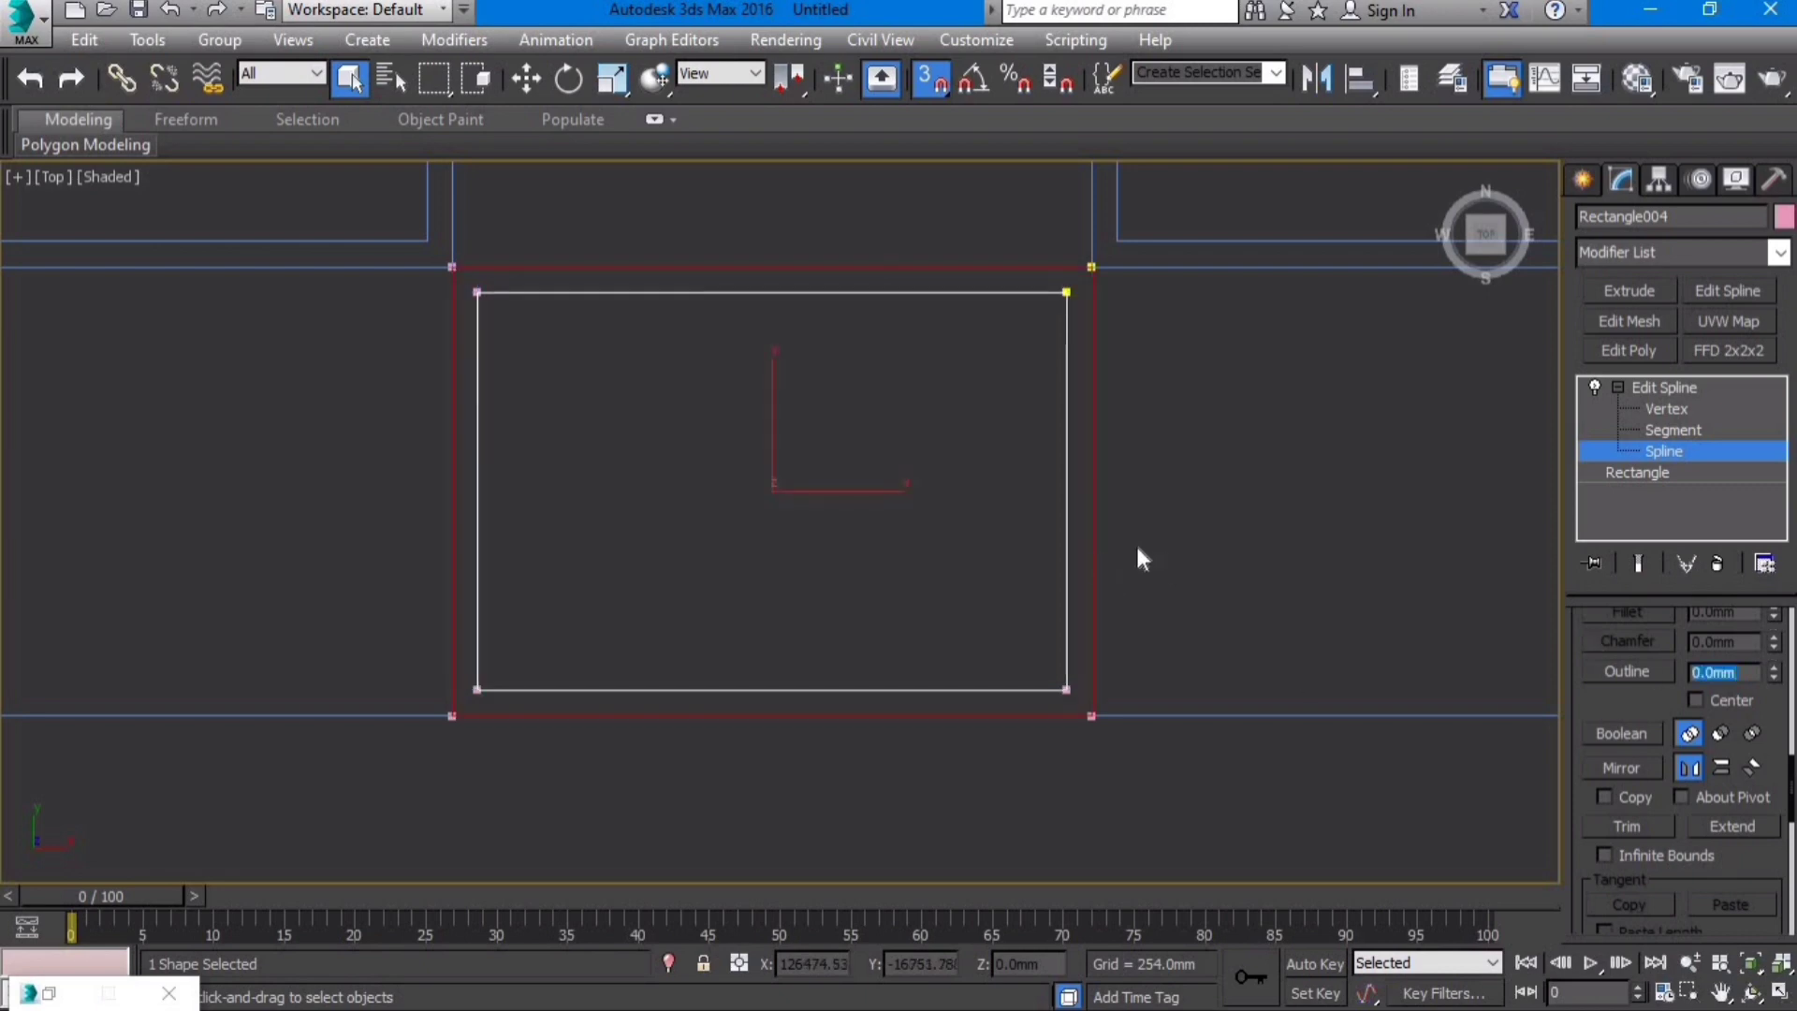
Step: Apply an Extrude modifier to the outlined middle shelf box with an amount of 280 mm
{"action": "middle_click_drag", "start_coordinate": [1091, 455], "coordinate": [1143, 506]}
{"action": "scroll", "coordinate": [1058, 475], "scroll_direction": "down", "scroll_amount": 2}
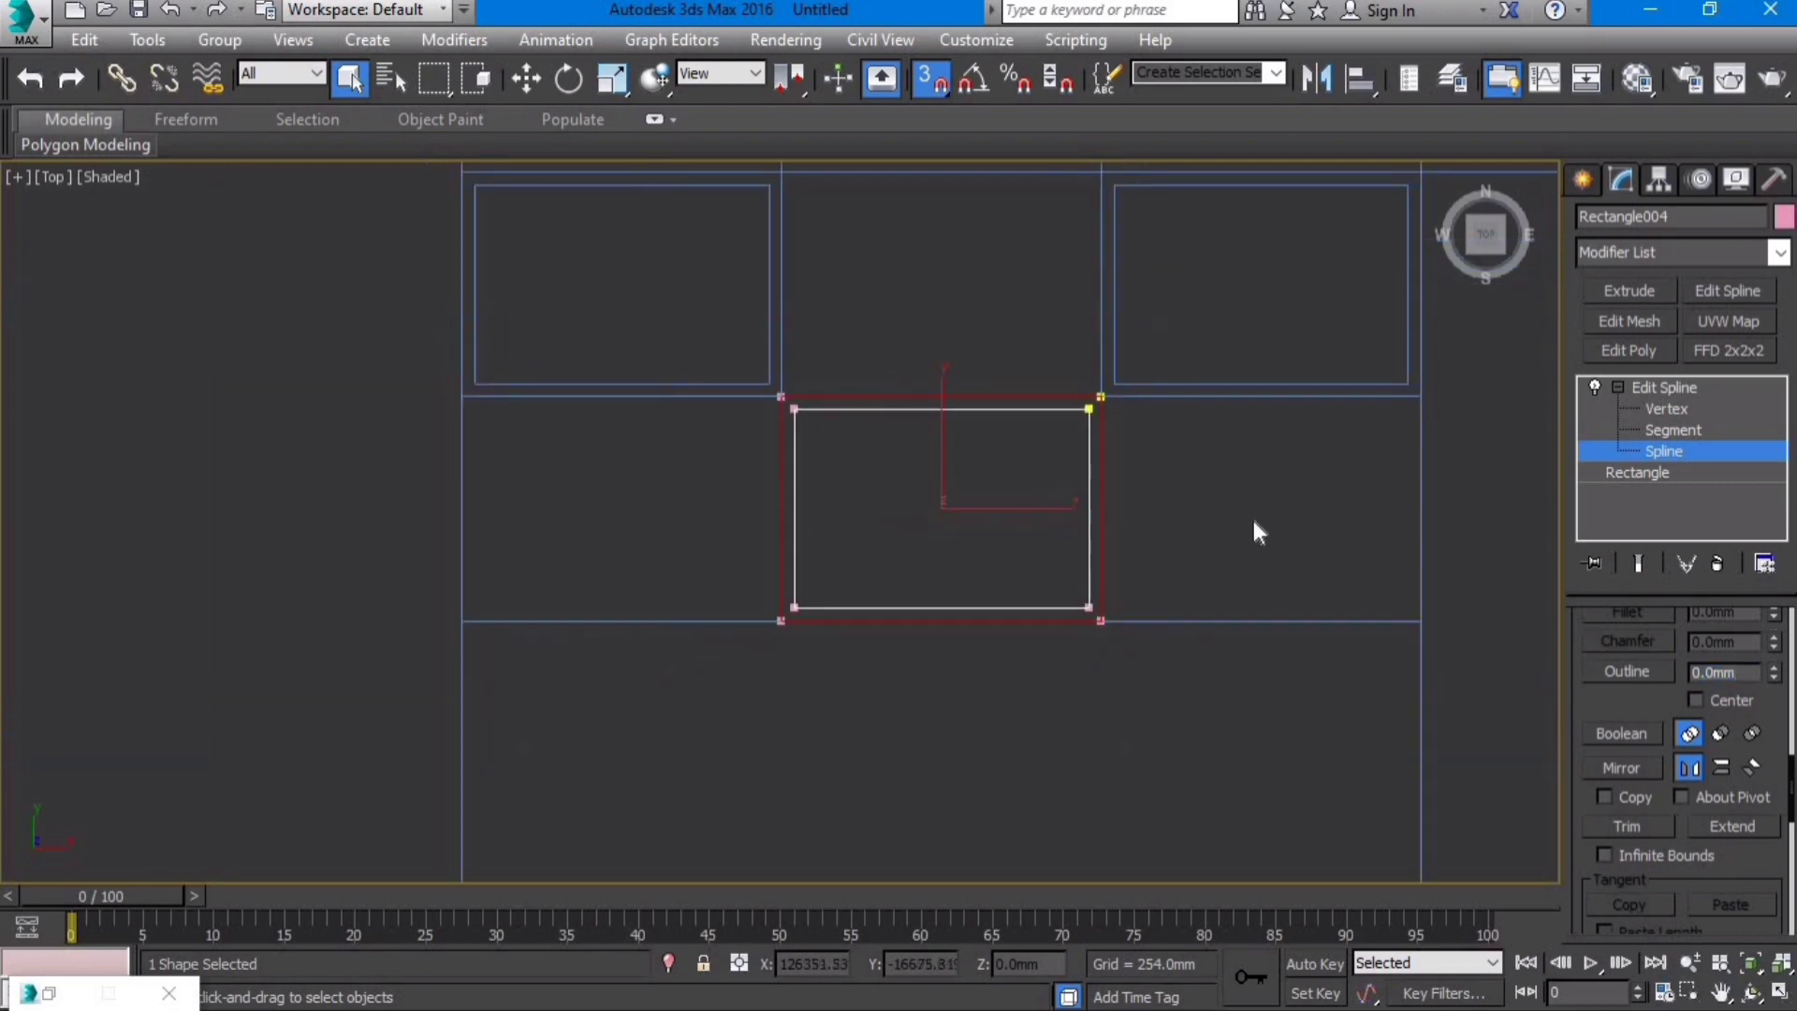
{"action": "left_click", "coordinate": [1627, 292]}
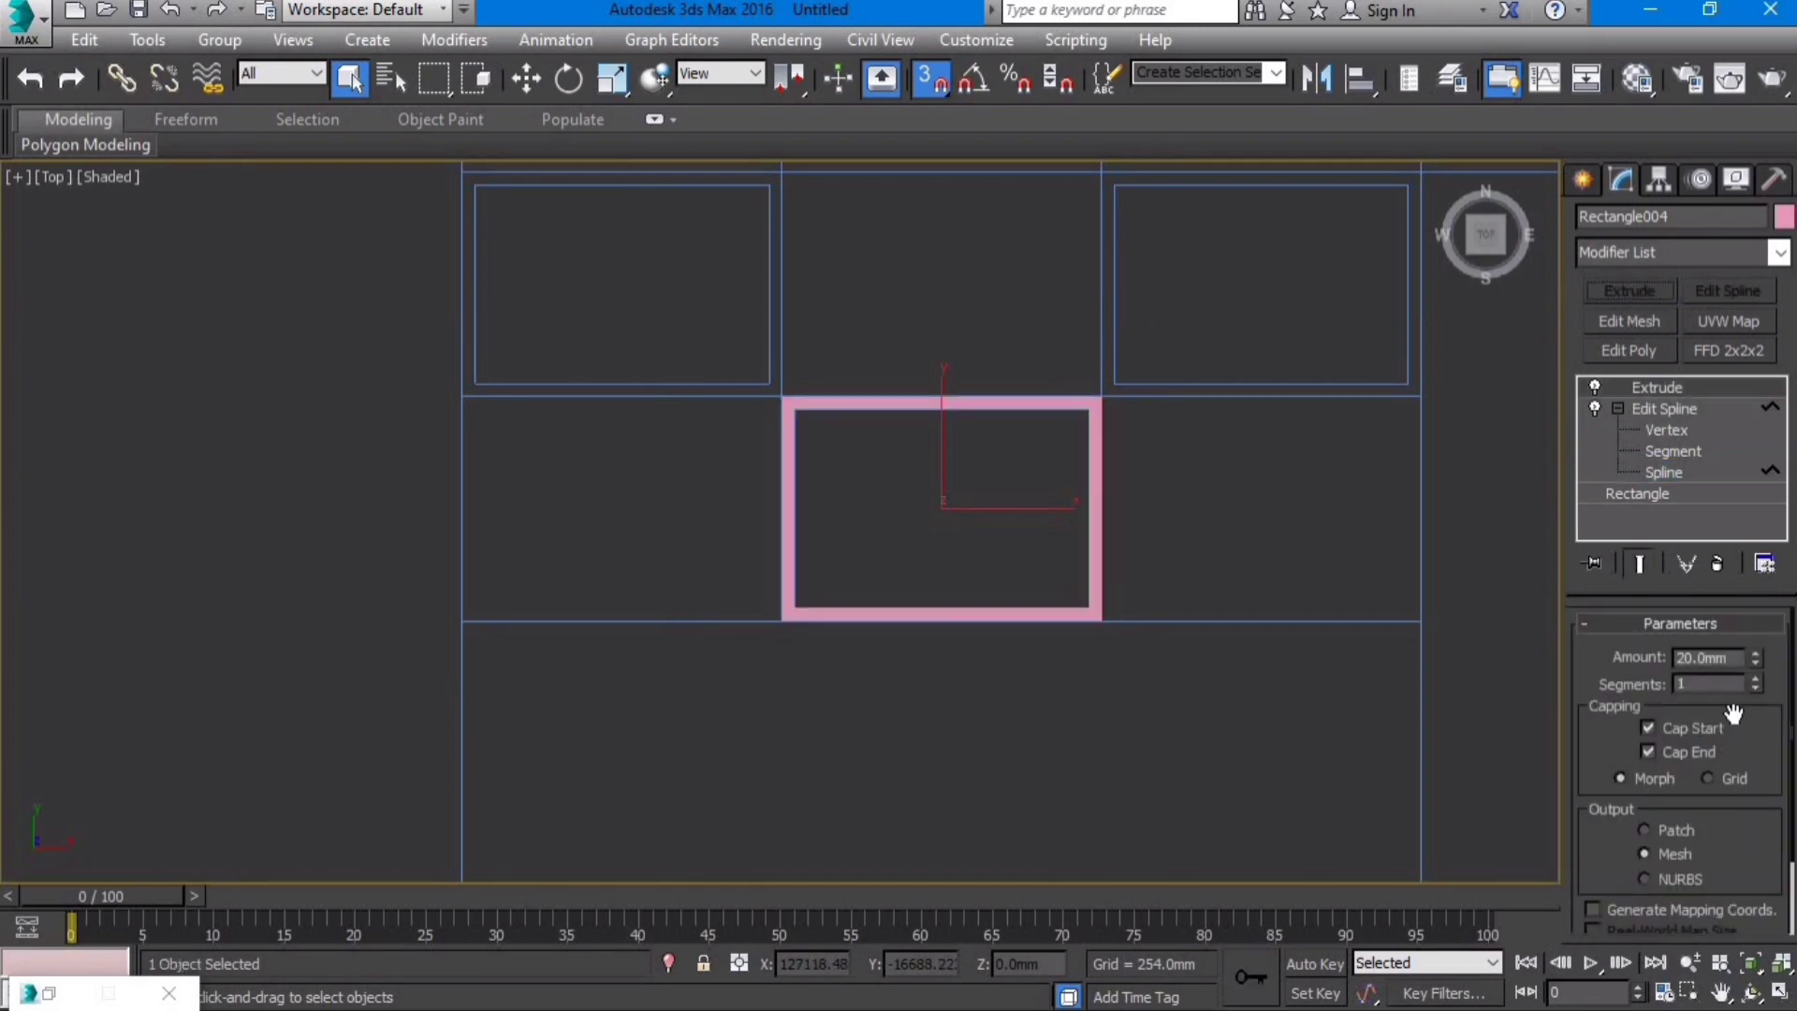
{"action": "left_click_drag", "start_coordinate": [1734, 661], "coordinate": [1534, 653]}
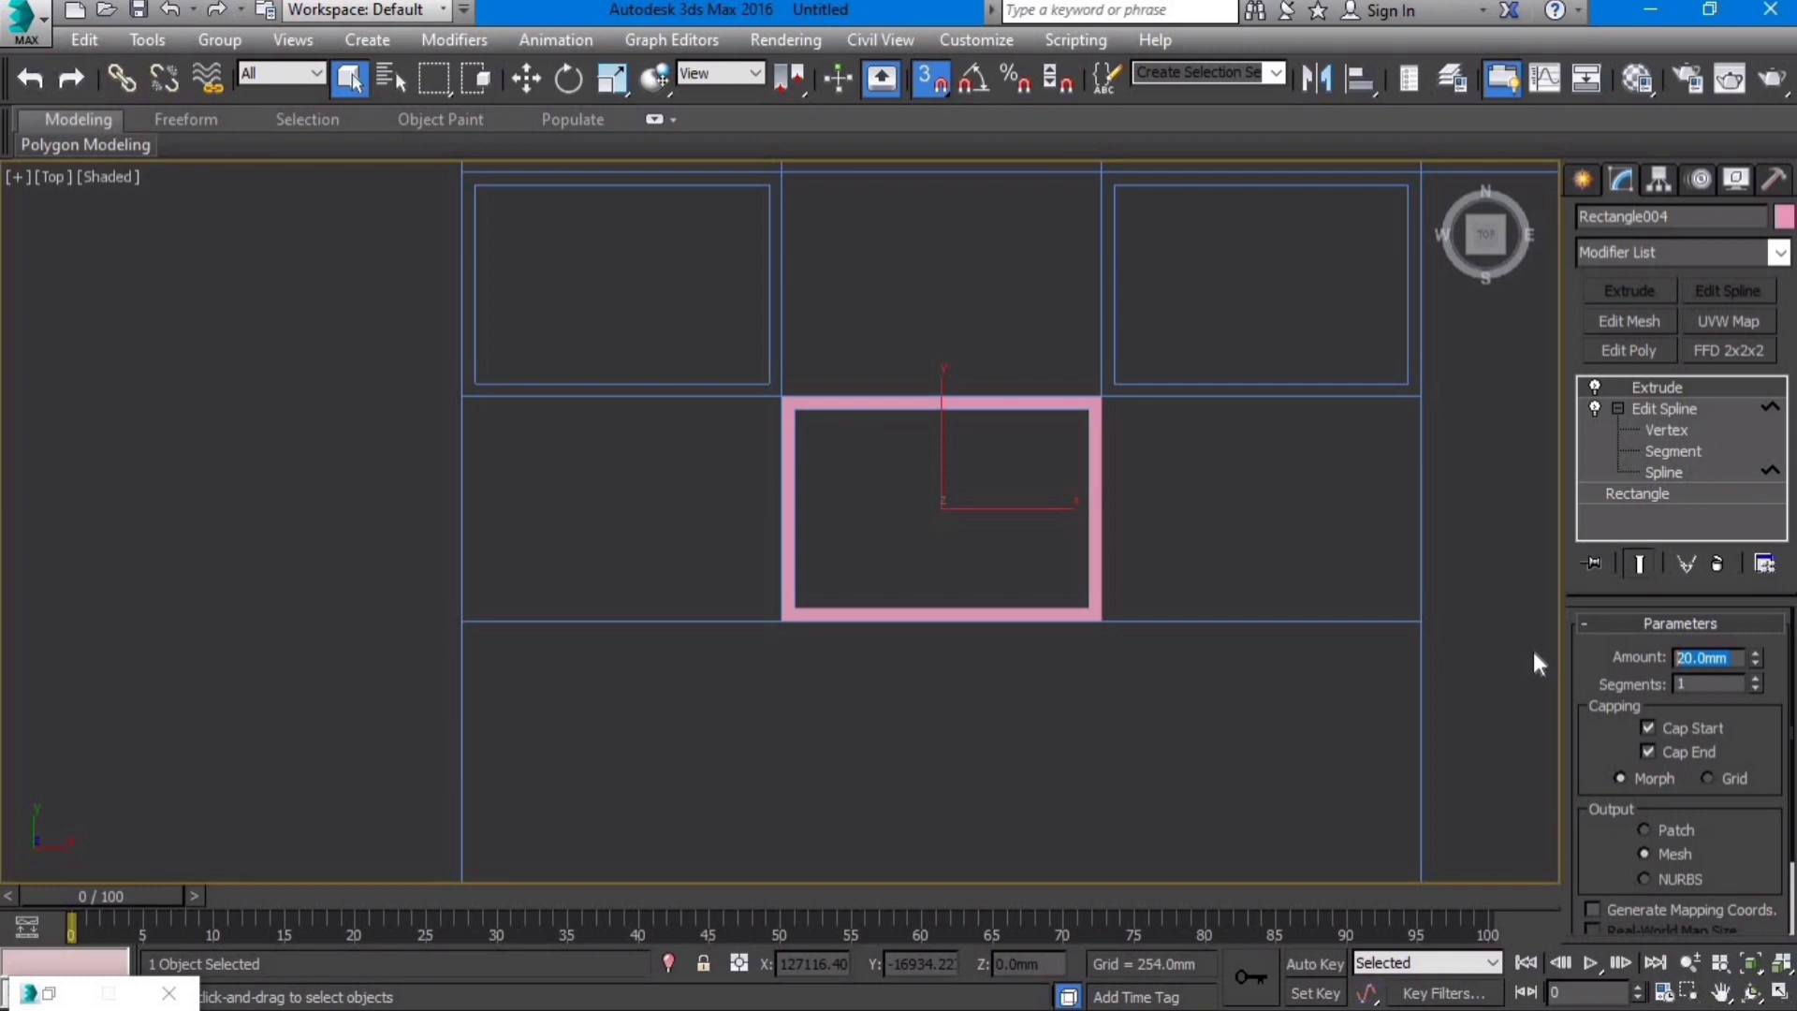
{"action": "type", "text": "280"}
{"action": "key", "text": "Return"}
Step: Draw a rectangle snapped to the outer corners of the left shelf box, diagonally above the extruded pink frame
{"action": "middle_click_drag", "start_coordinate": [994, 554], "coordinate": [1087, 657]}
{"action": "scroll", "coordinate": [747, 390], "scroll_direction": "up", "scroll_amount": 3}
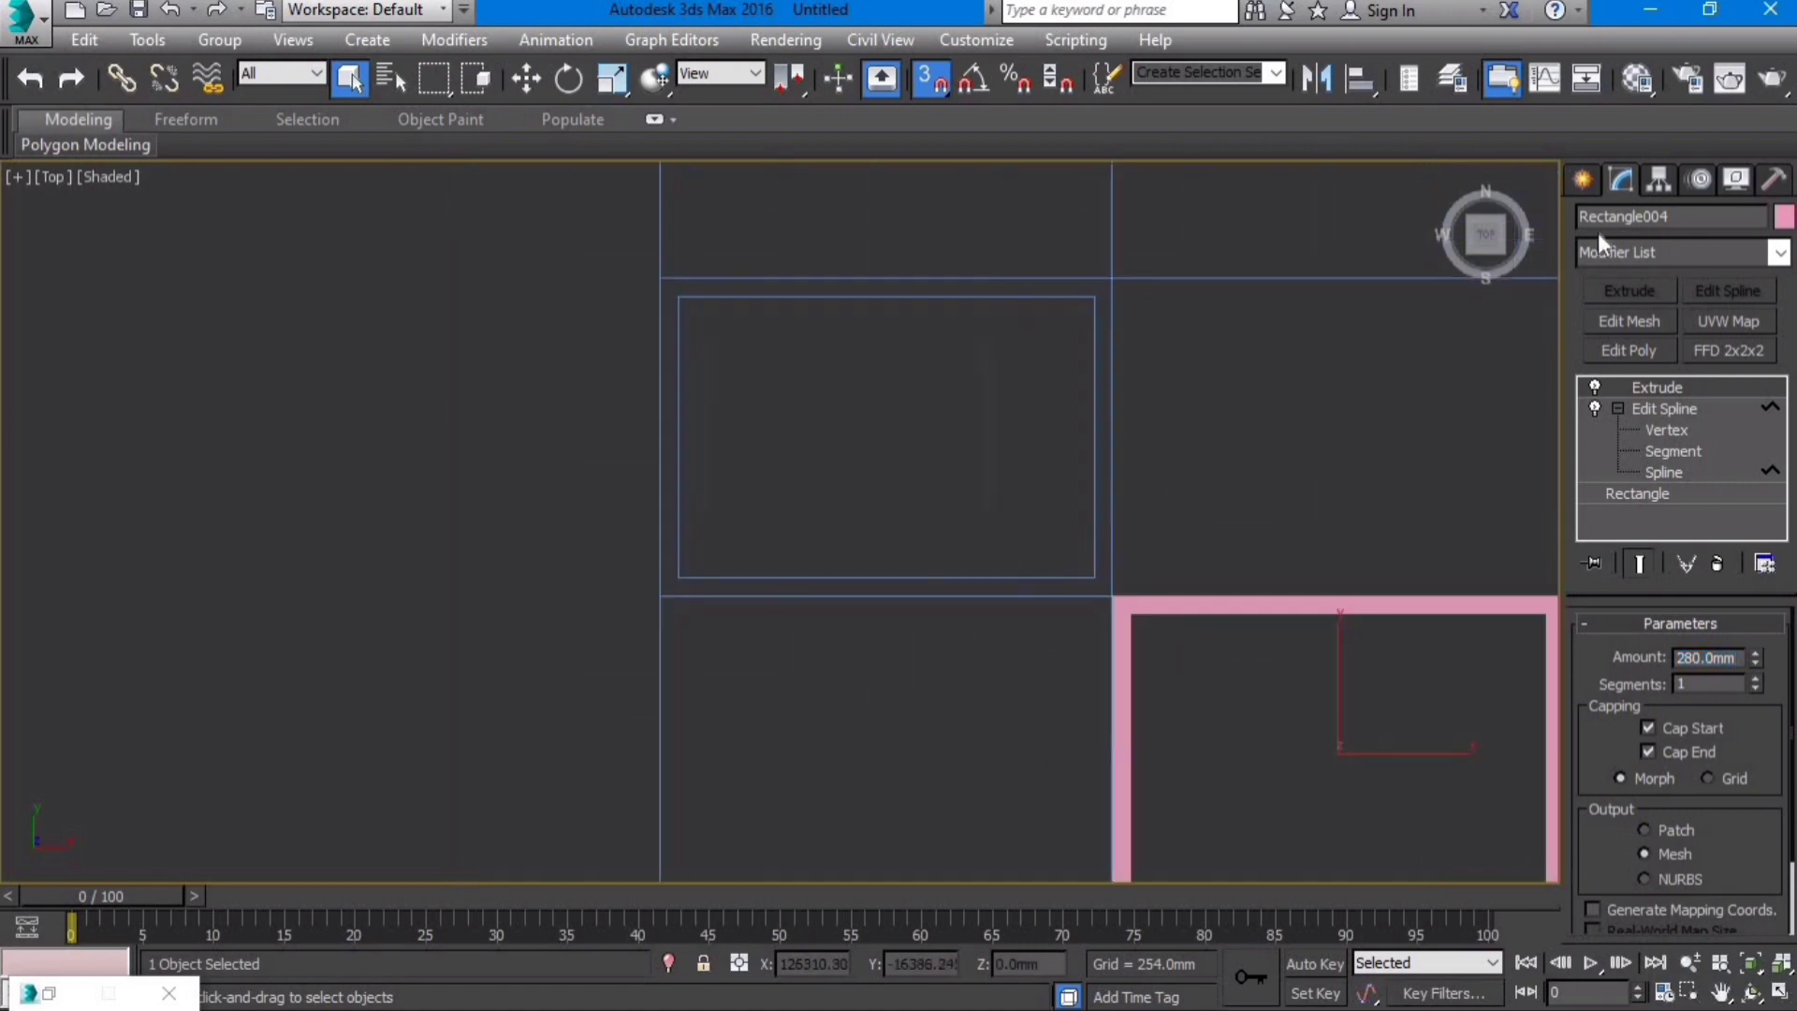
{"action": "left_click", "coordinate": [1583, 180]}
{"action": "left_click", "coordinate": [1735, 367]}
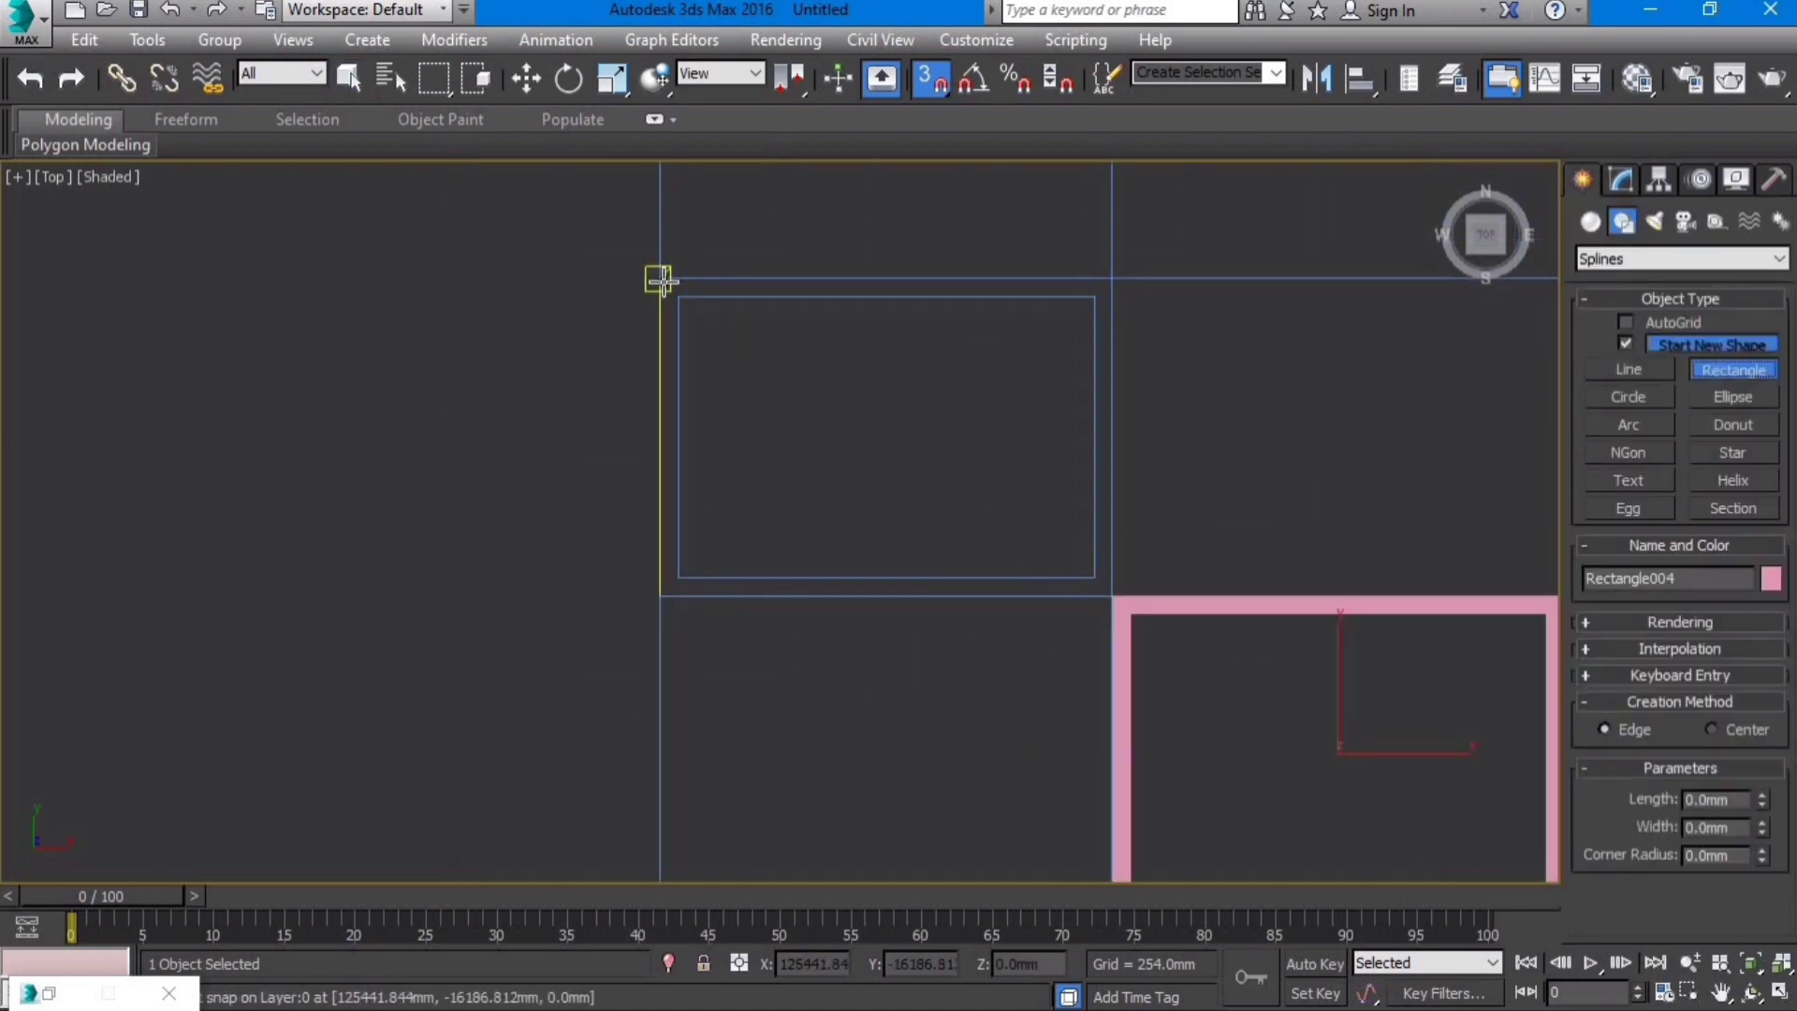
{"action": "left_click_drag", "start_coordinate": [660, 279], "coordinate": [773, 427]}
{"action": "left_click_drag", "start_coordinate": [1072, 655], "coordinate": [1106, 604]}
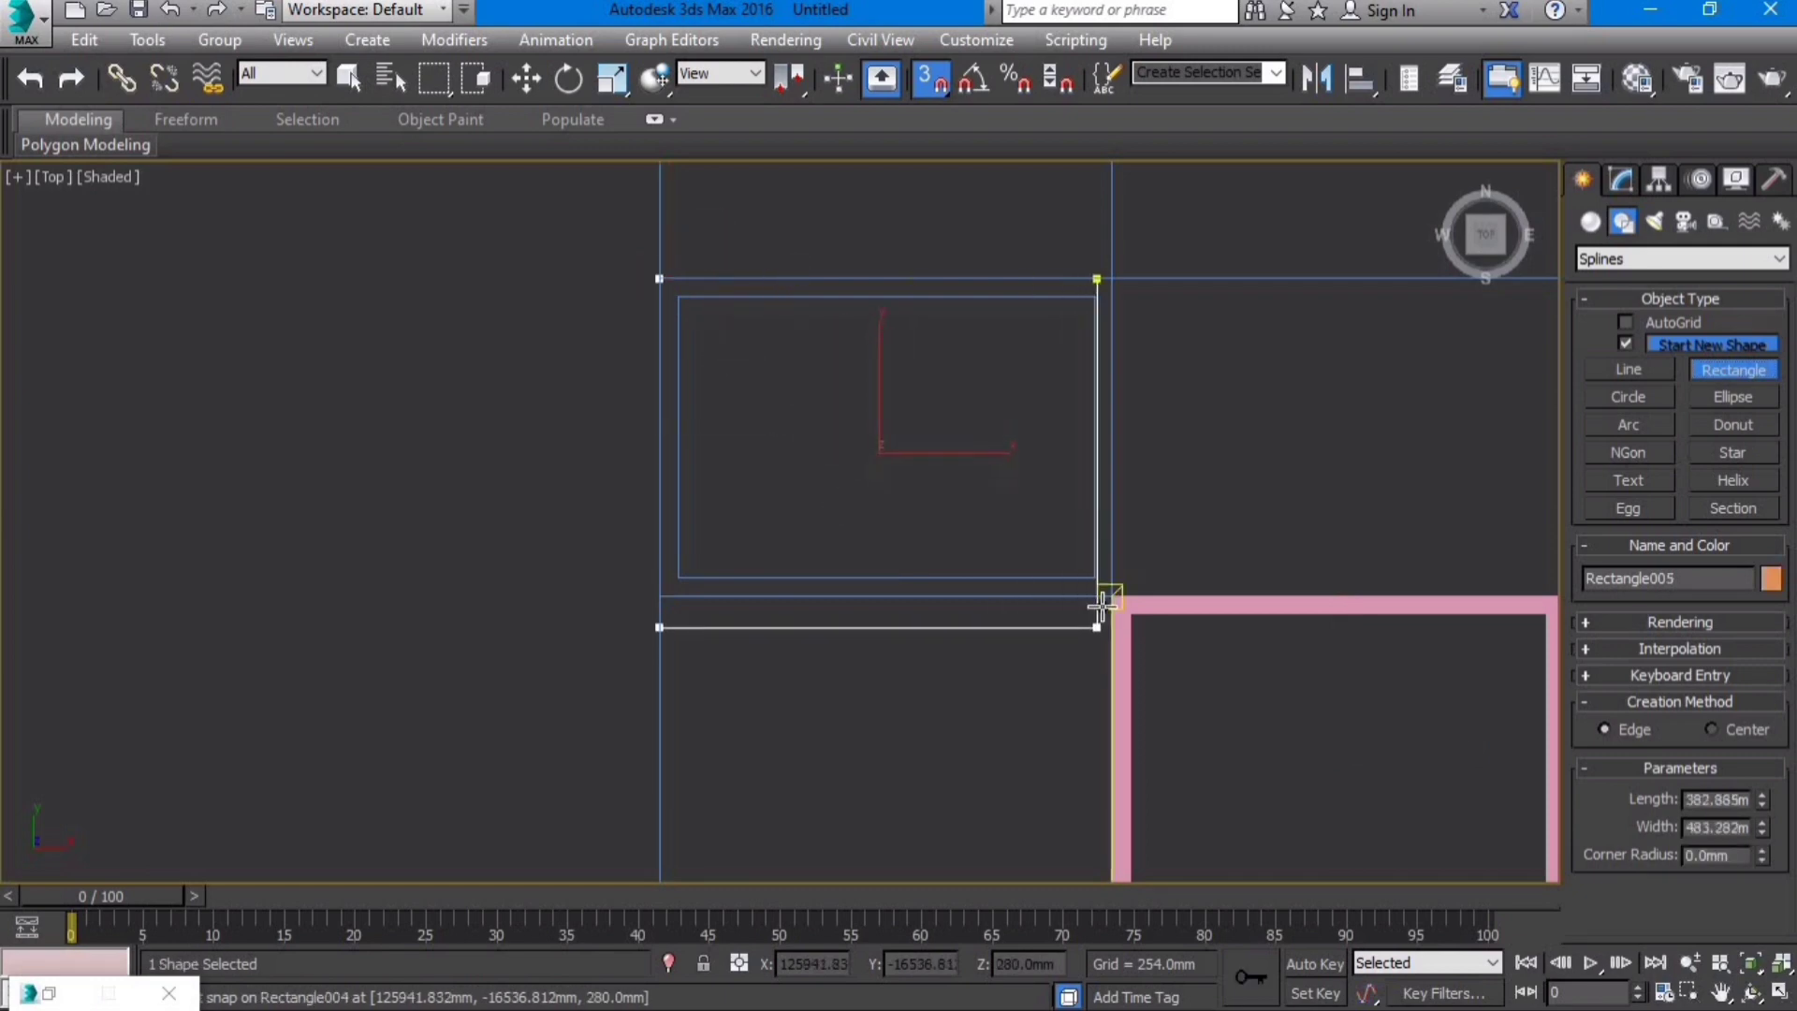
Step: Add an Edit Spline modifier to the left shelf box rectangle, outline its spline by 20 mm, and leave spline editing
{"action": "left_click", "coordinate": [1621, 180]}
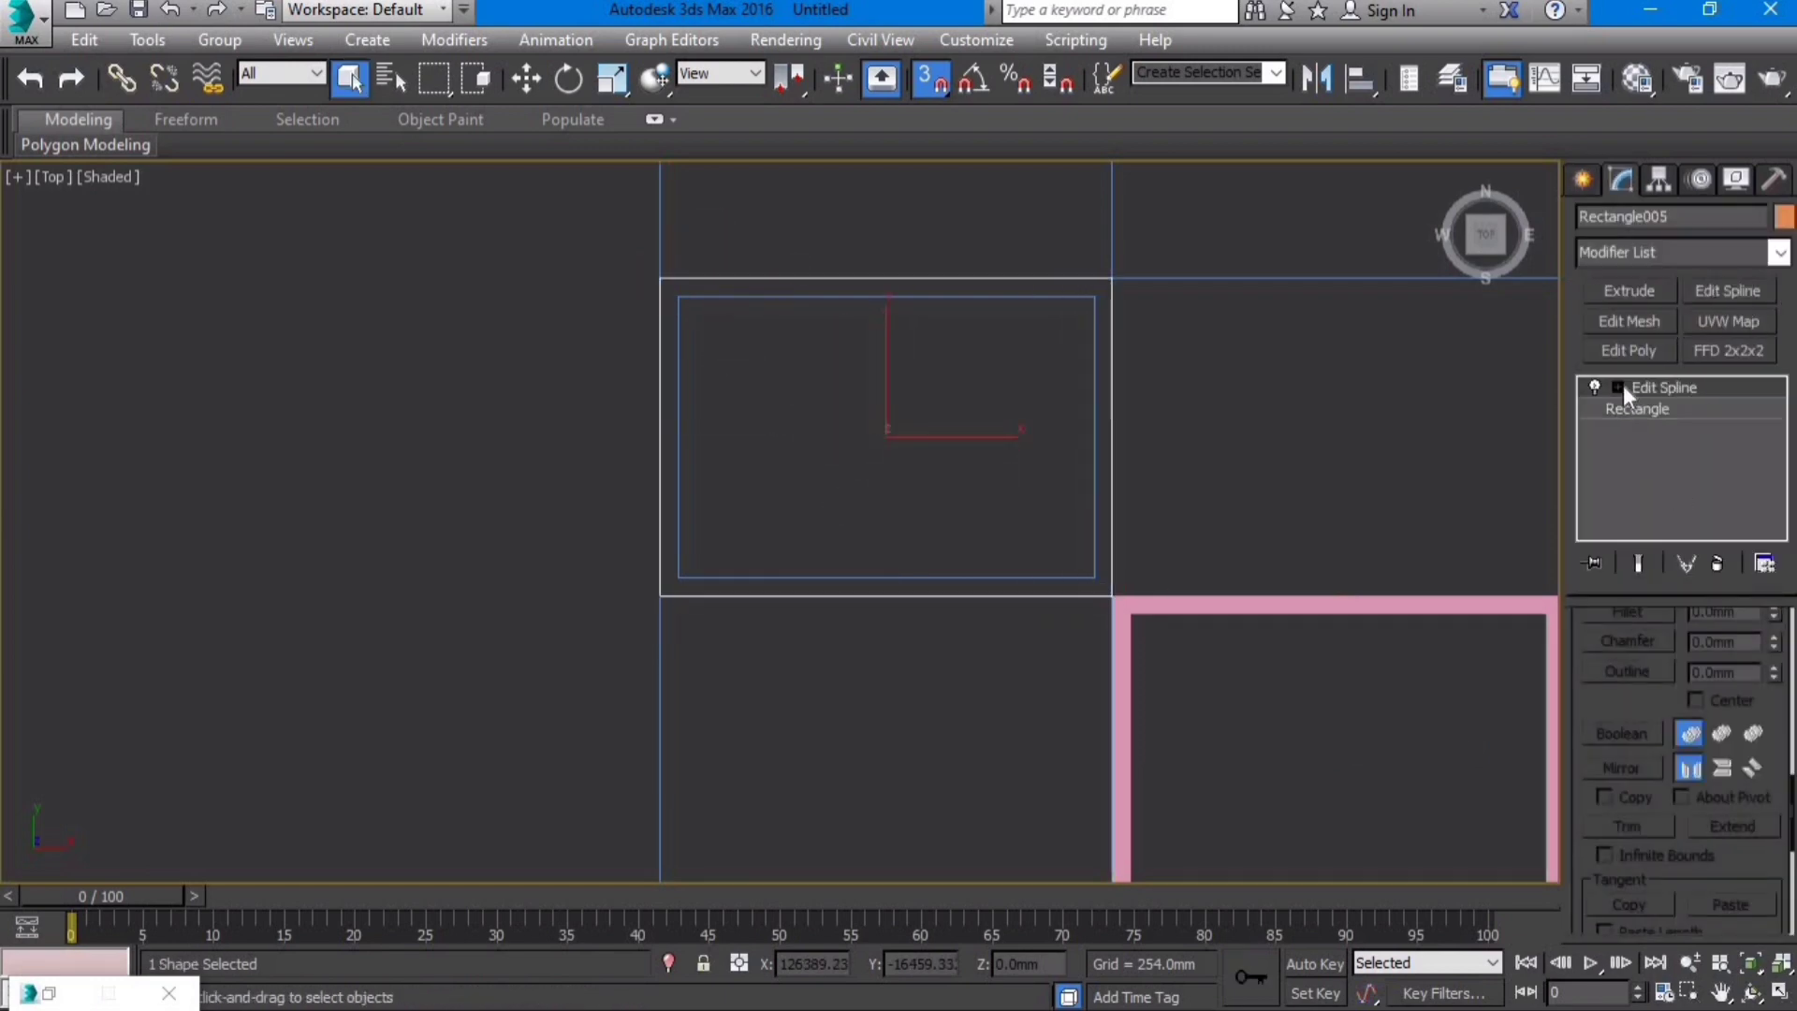
{"action": "left_click", "coordinate": [1618, 386]}
{"action": "left_click", "coordinate": [1665, 451]}
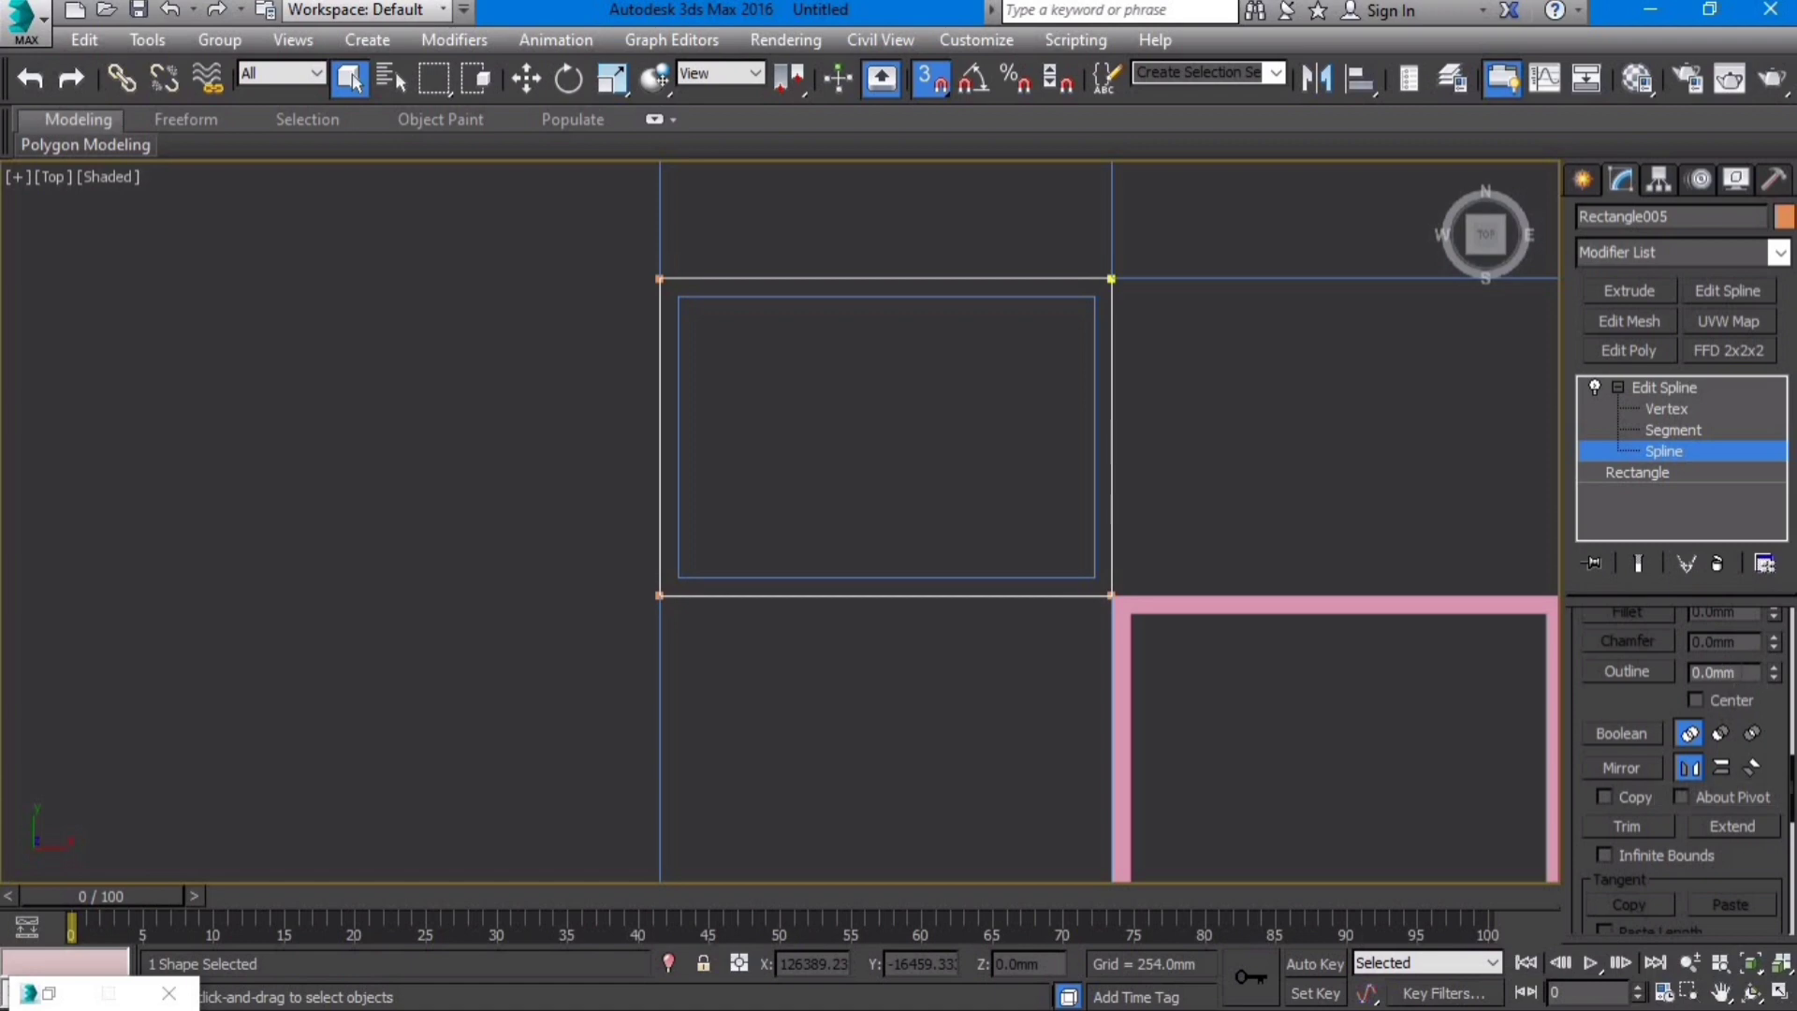
{"action": "type", "text": "2"}
{"action": "key", "text": "Return"}
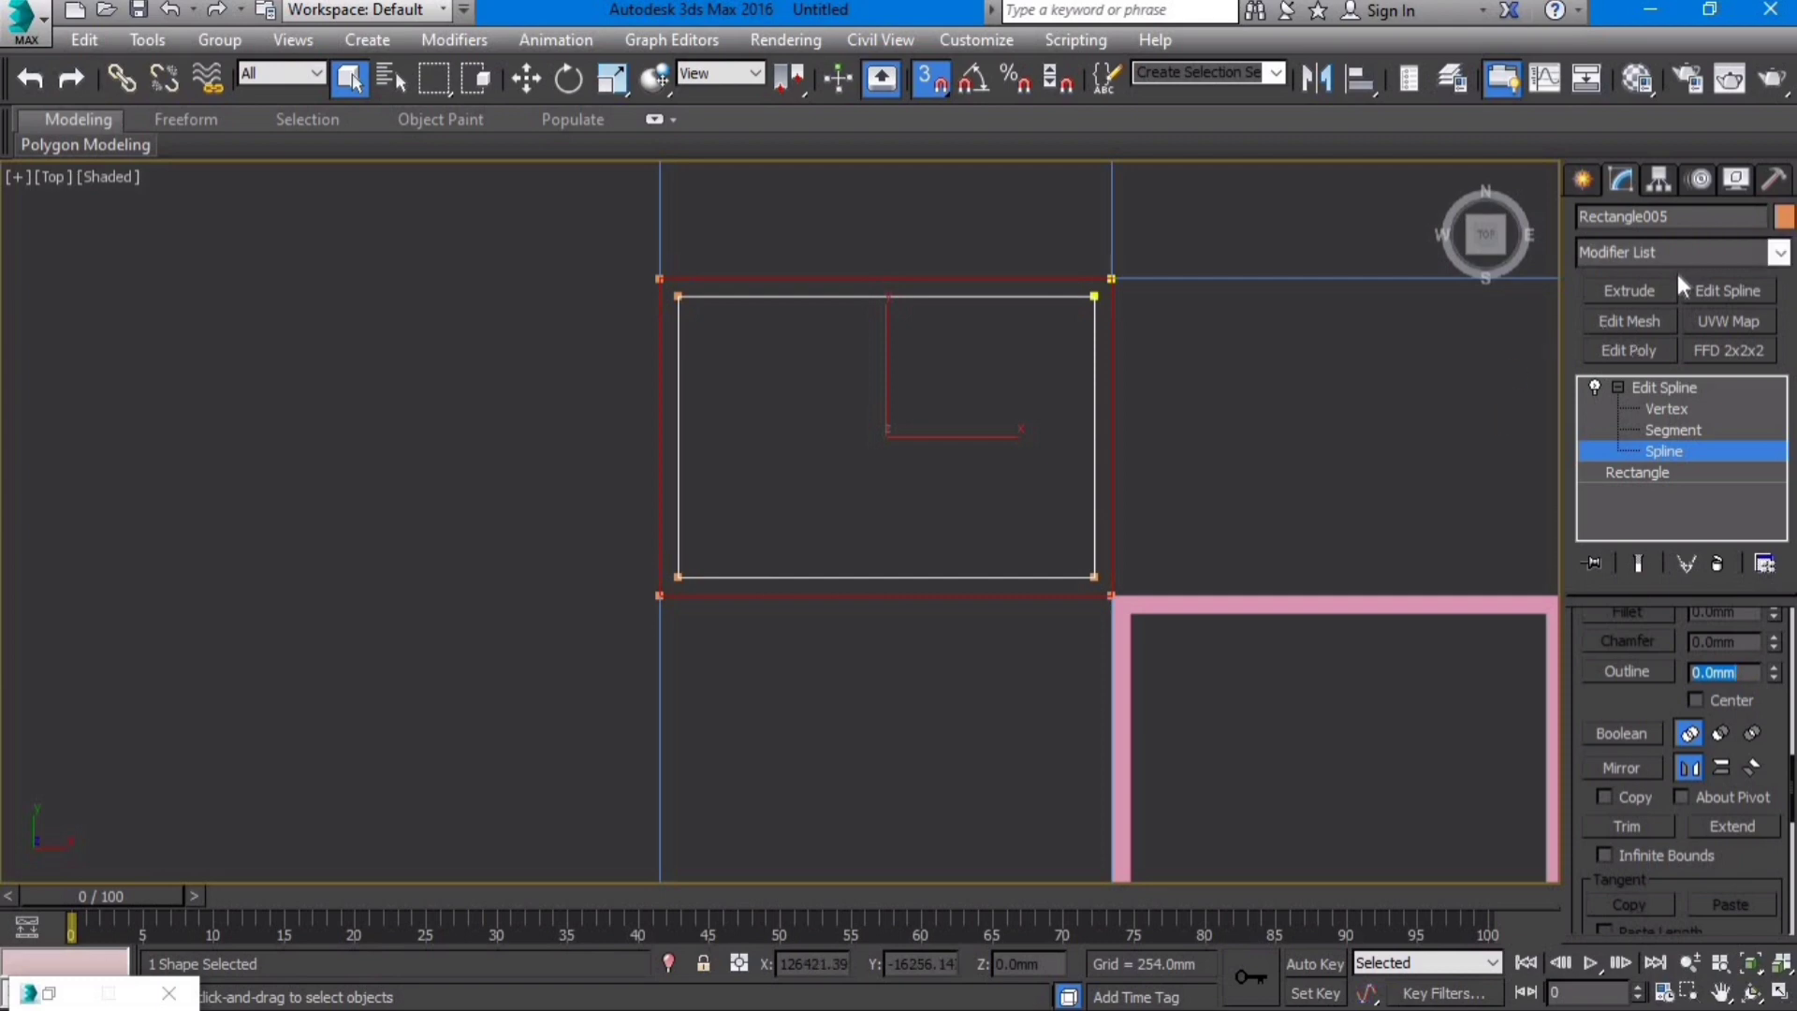
{"action": "left_click", "coordinate": [1582, 180]}
{"action": "left_click", "coordinate": [1611, 182]}
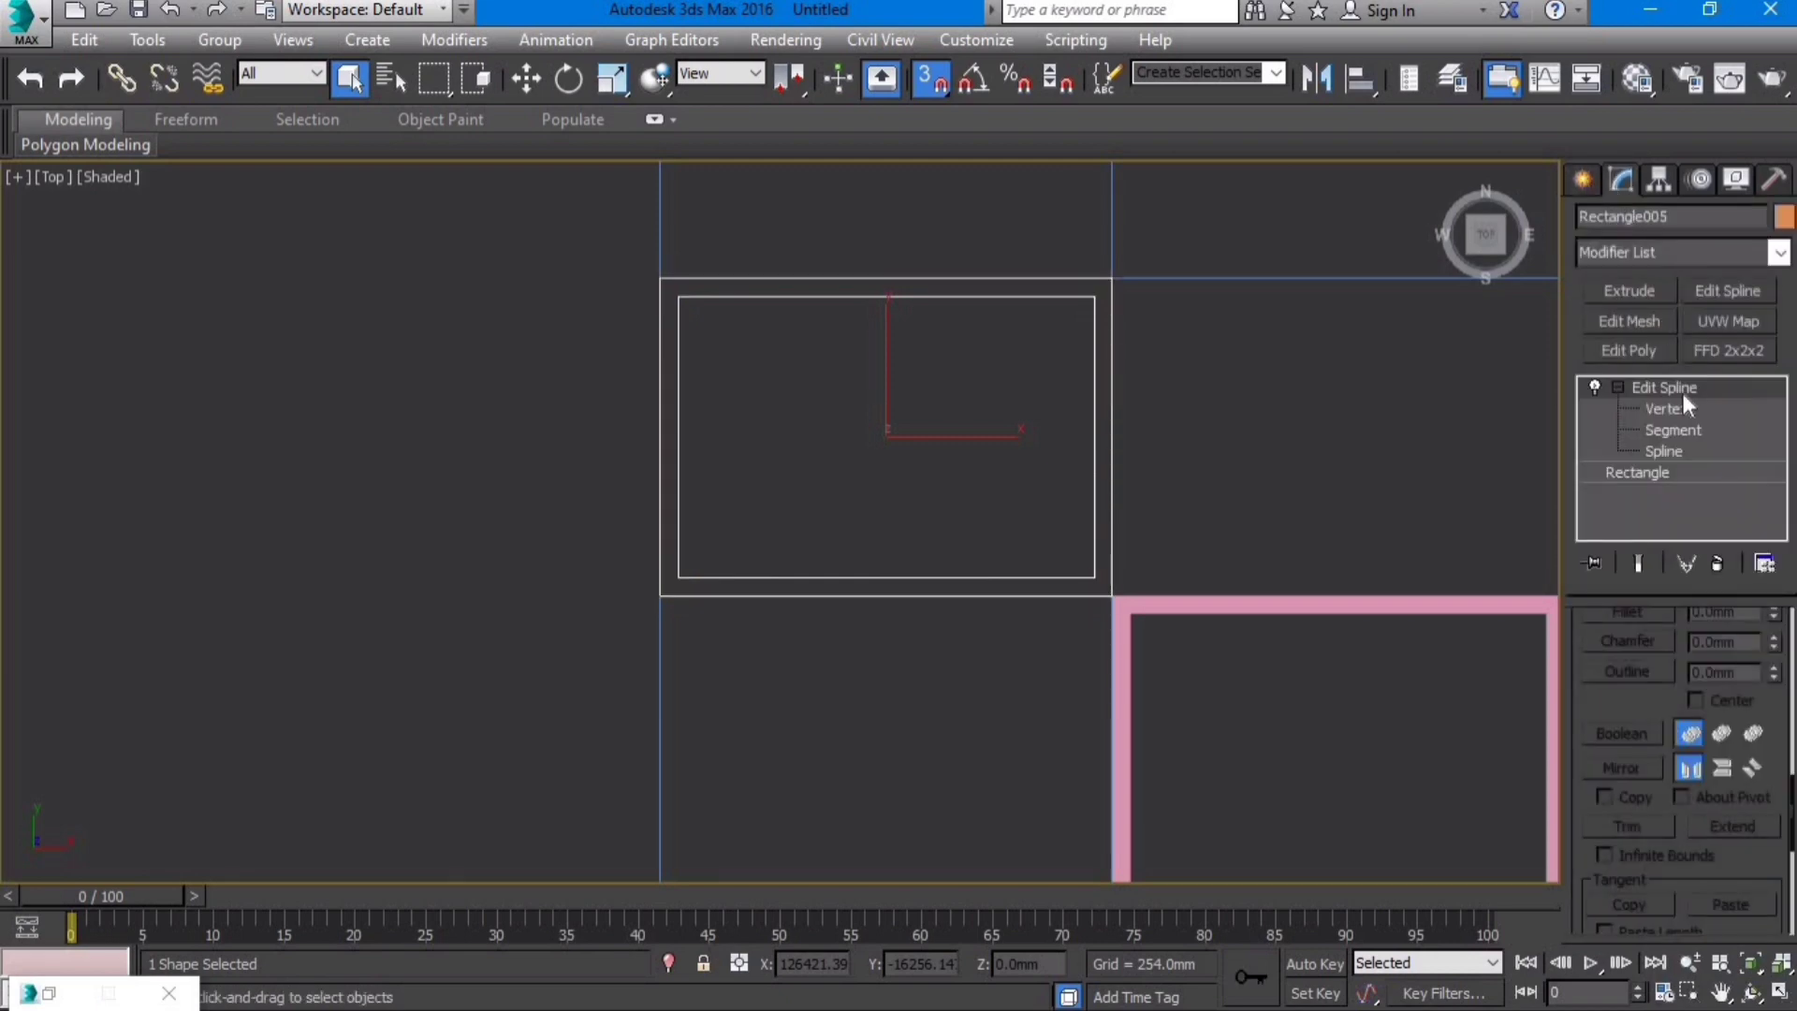
Step: Apply an Extrude modifier to the outlined left shelf box with an amount of 280 mm
{"action": "left_click", "coordinate": [1633, 292]}
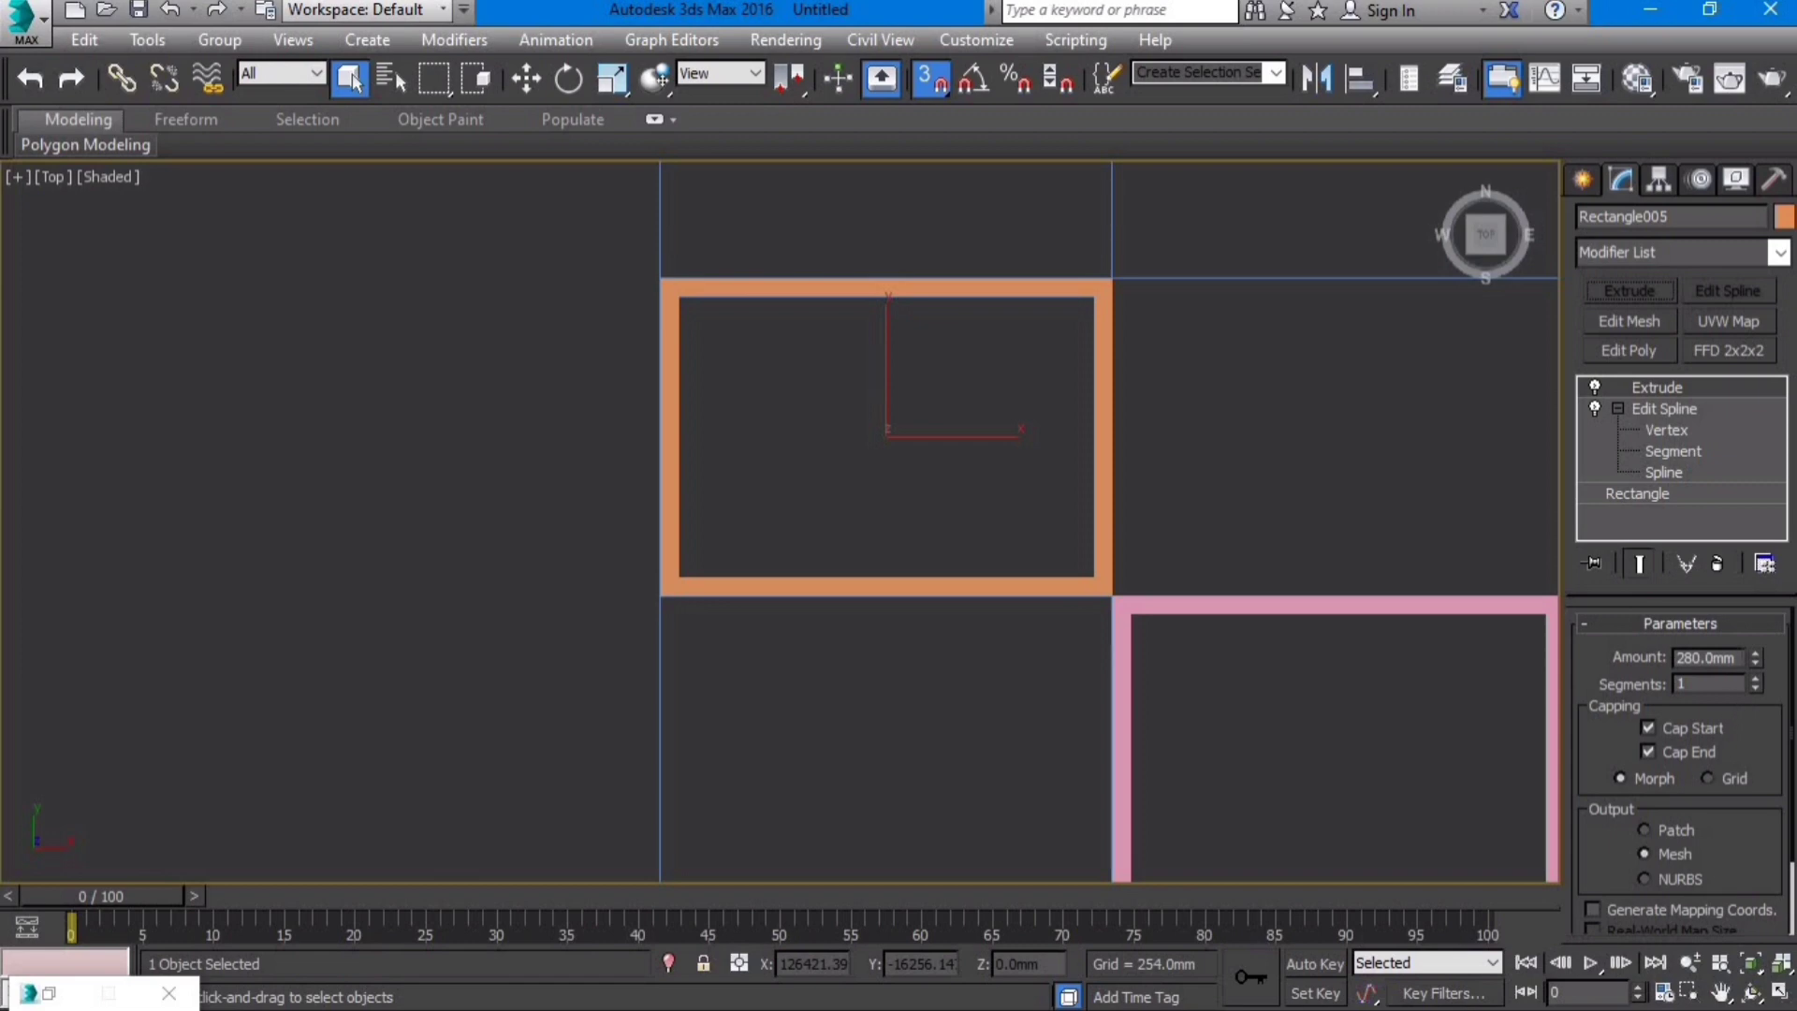
{"action": "scroll", "coordinate": [934, 401], "scroll_direction": "down", "scroll_amount": 5}
{"action": "scroll", "coordinate": [1110, 436], "scroll_direction": "up", "scroll_amount": 5}
Step: Draw a 350 by 500 mm rectangle snapped to the outer corners of the right shelf box, diagonally above the pink frame
{"action": "left_click", "coordinate": [1583, 179]}
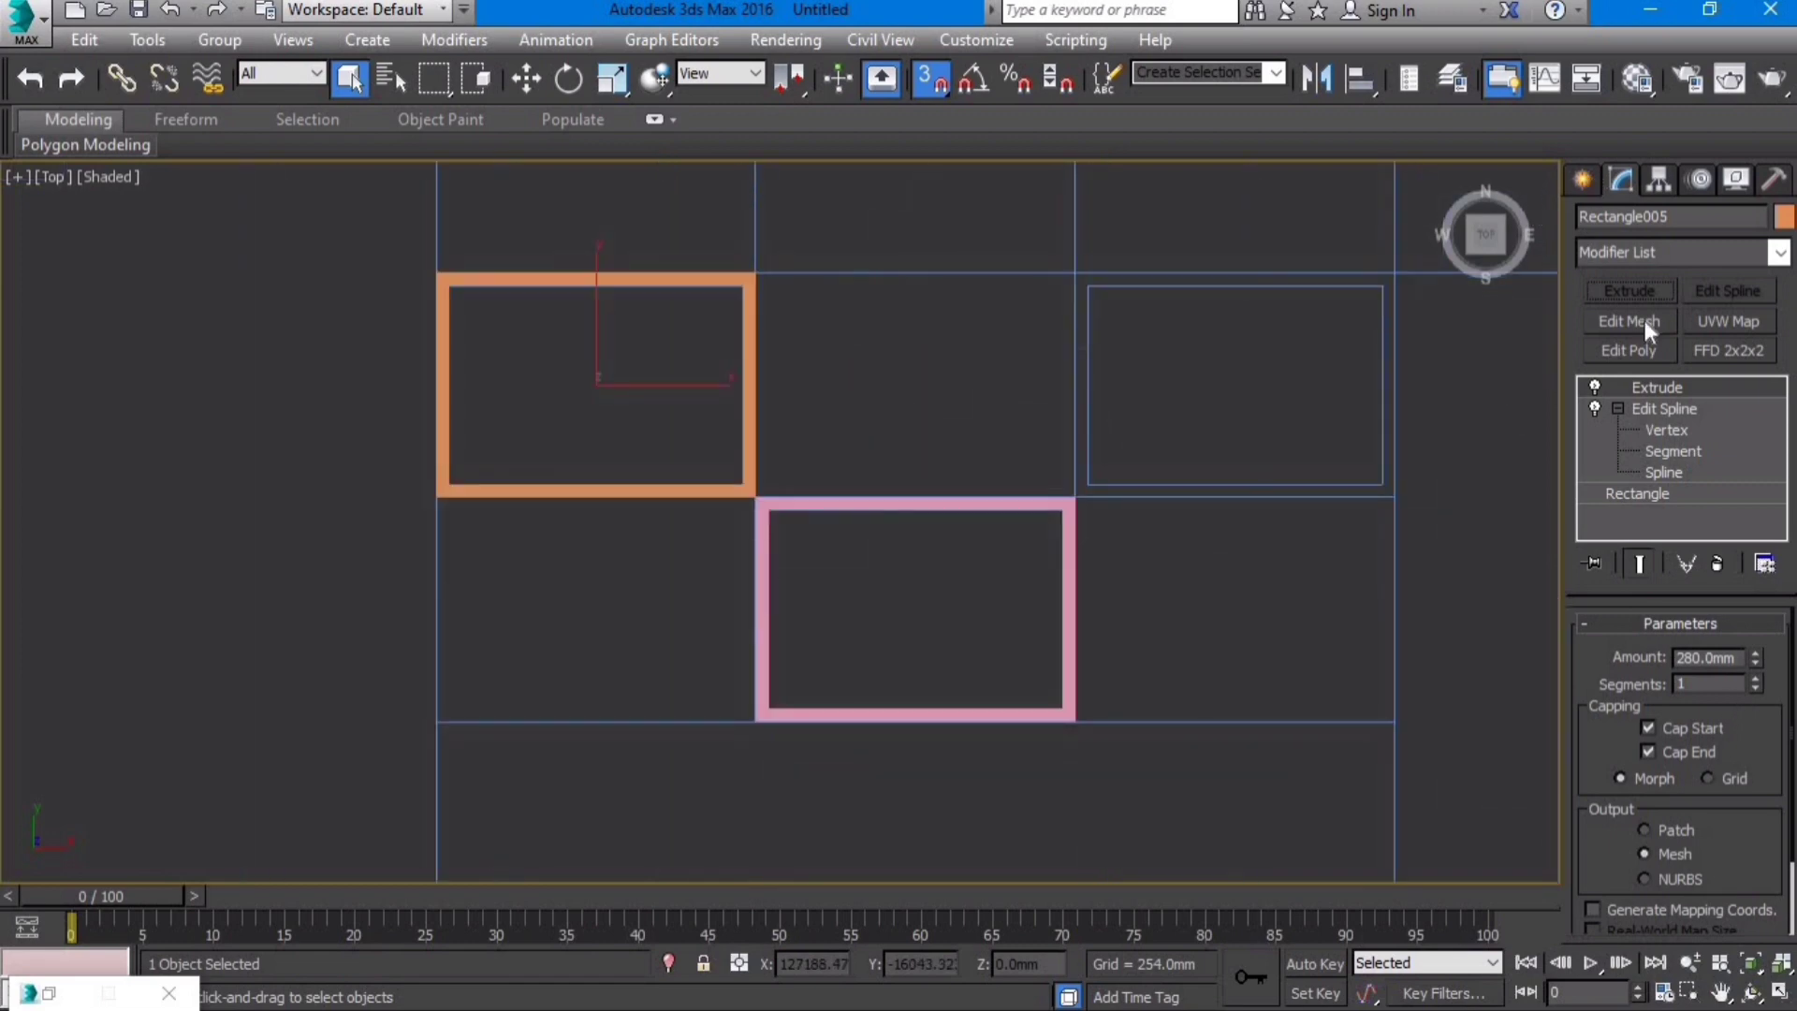
{"action": "left_click", "coordinate": [1733, 369]}
{"action": "middle_click_drag", "start_coordinate": [1204, 514], "coordinate": [1136, 582]}
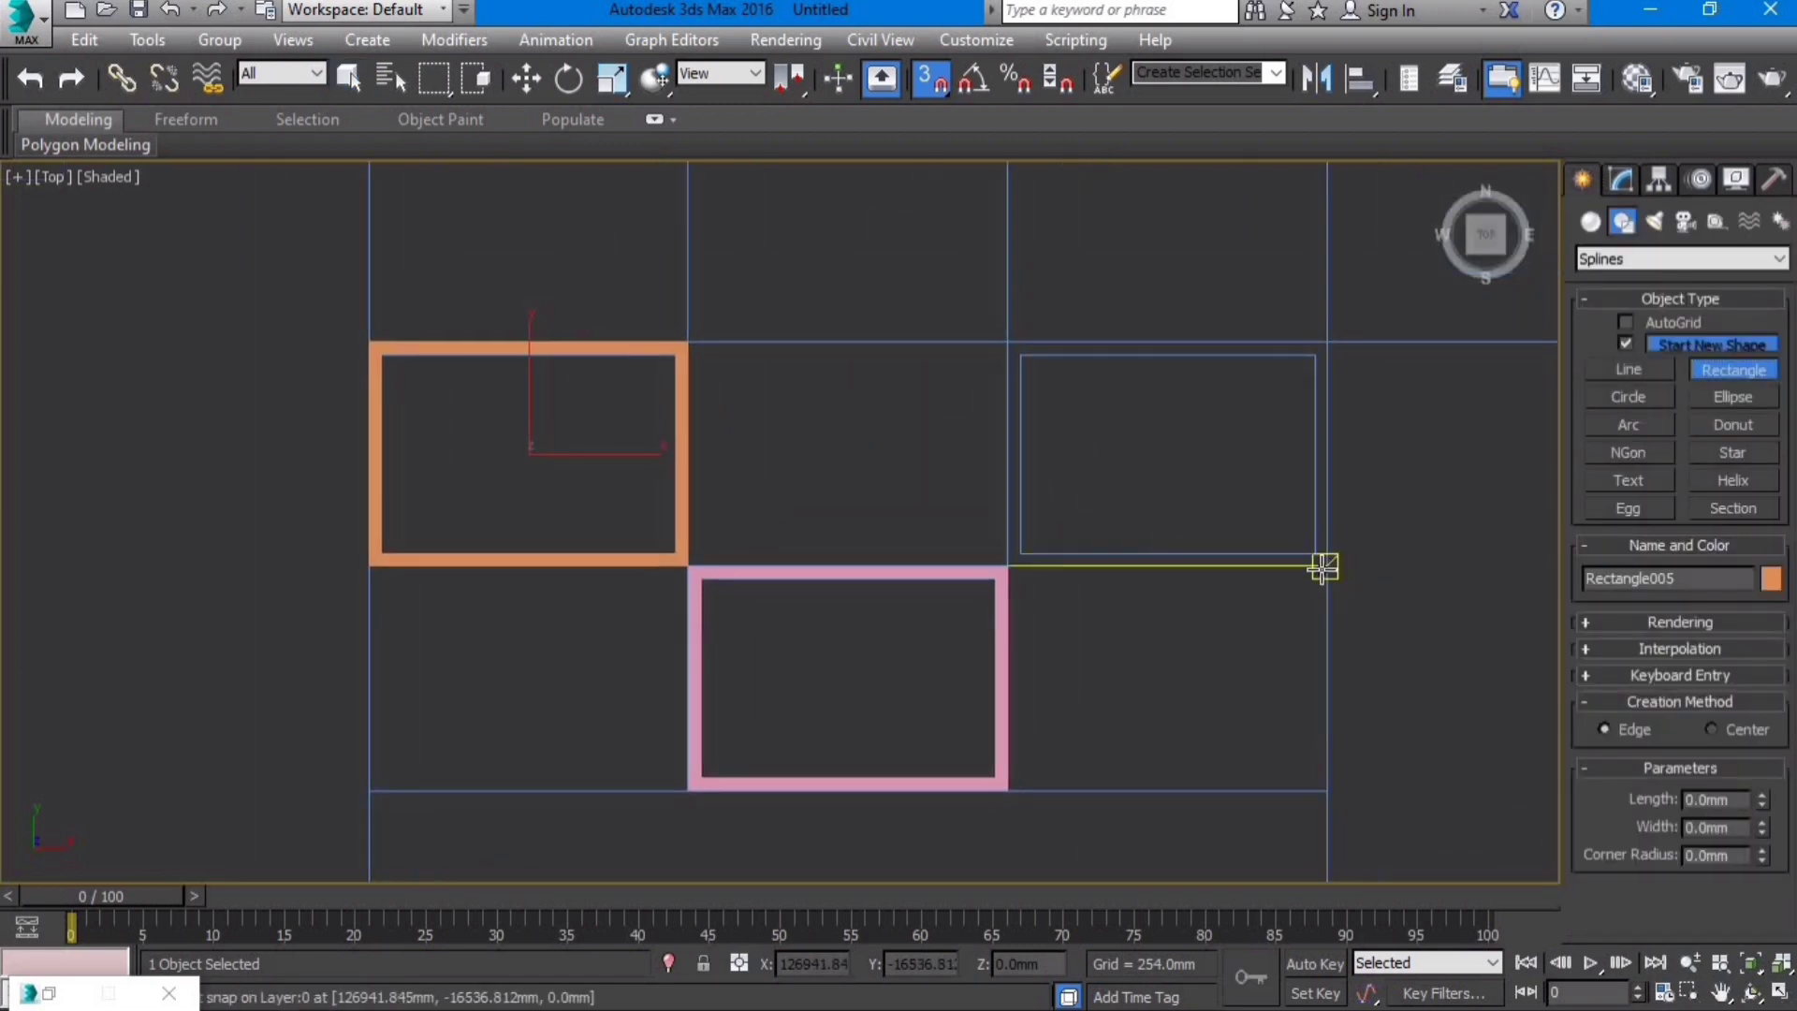
{"action": "left_click_drag", "start_coordinate": [1324, 565], "coordinate": [1007, 341]}
Step: Add an Edit Spline modifier to the right shelf box rectangle and outline its spline by 20 mm
{"action": "left_click", "coordinate": [1620, 178]}
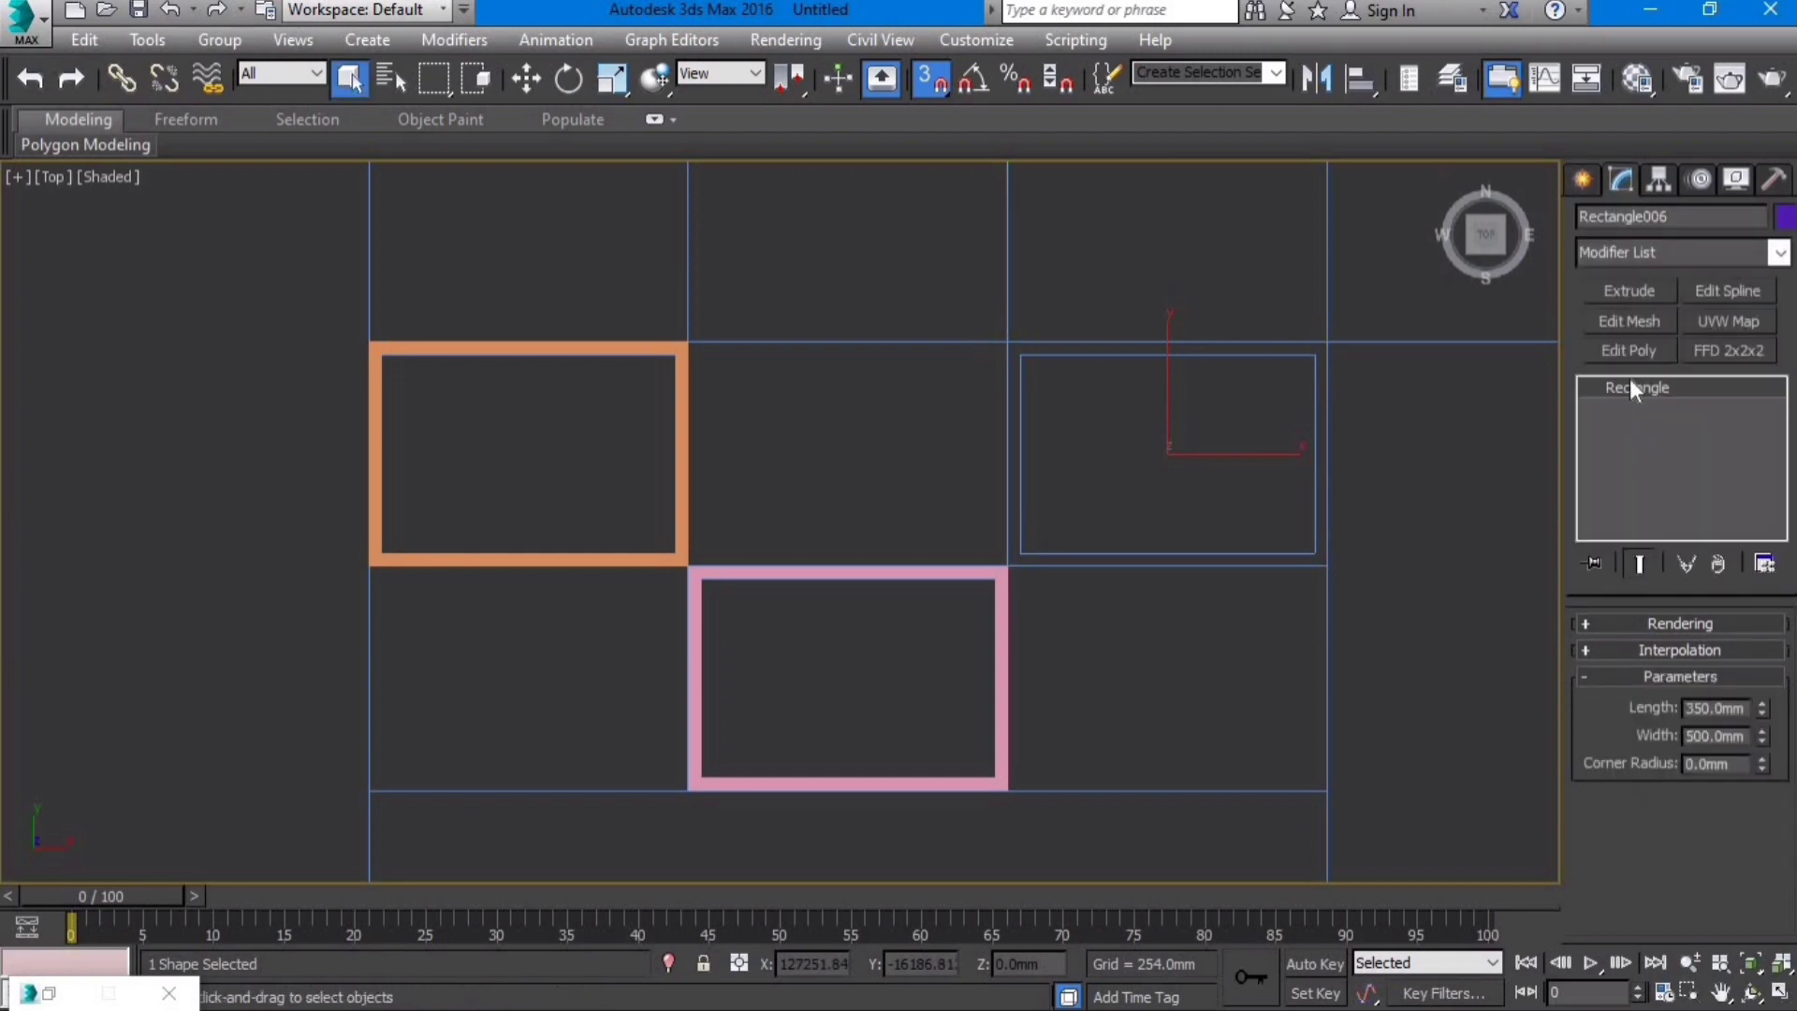
{"action": "left_click", "coordinate": [1727, 290]}
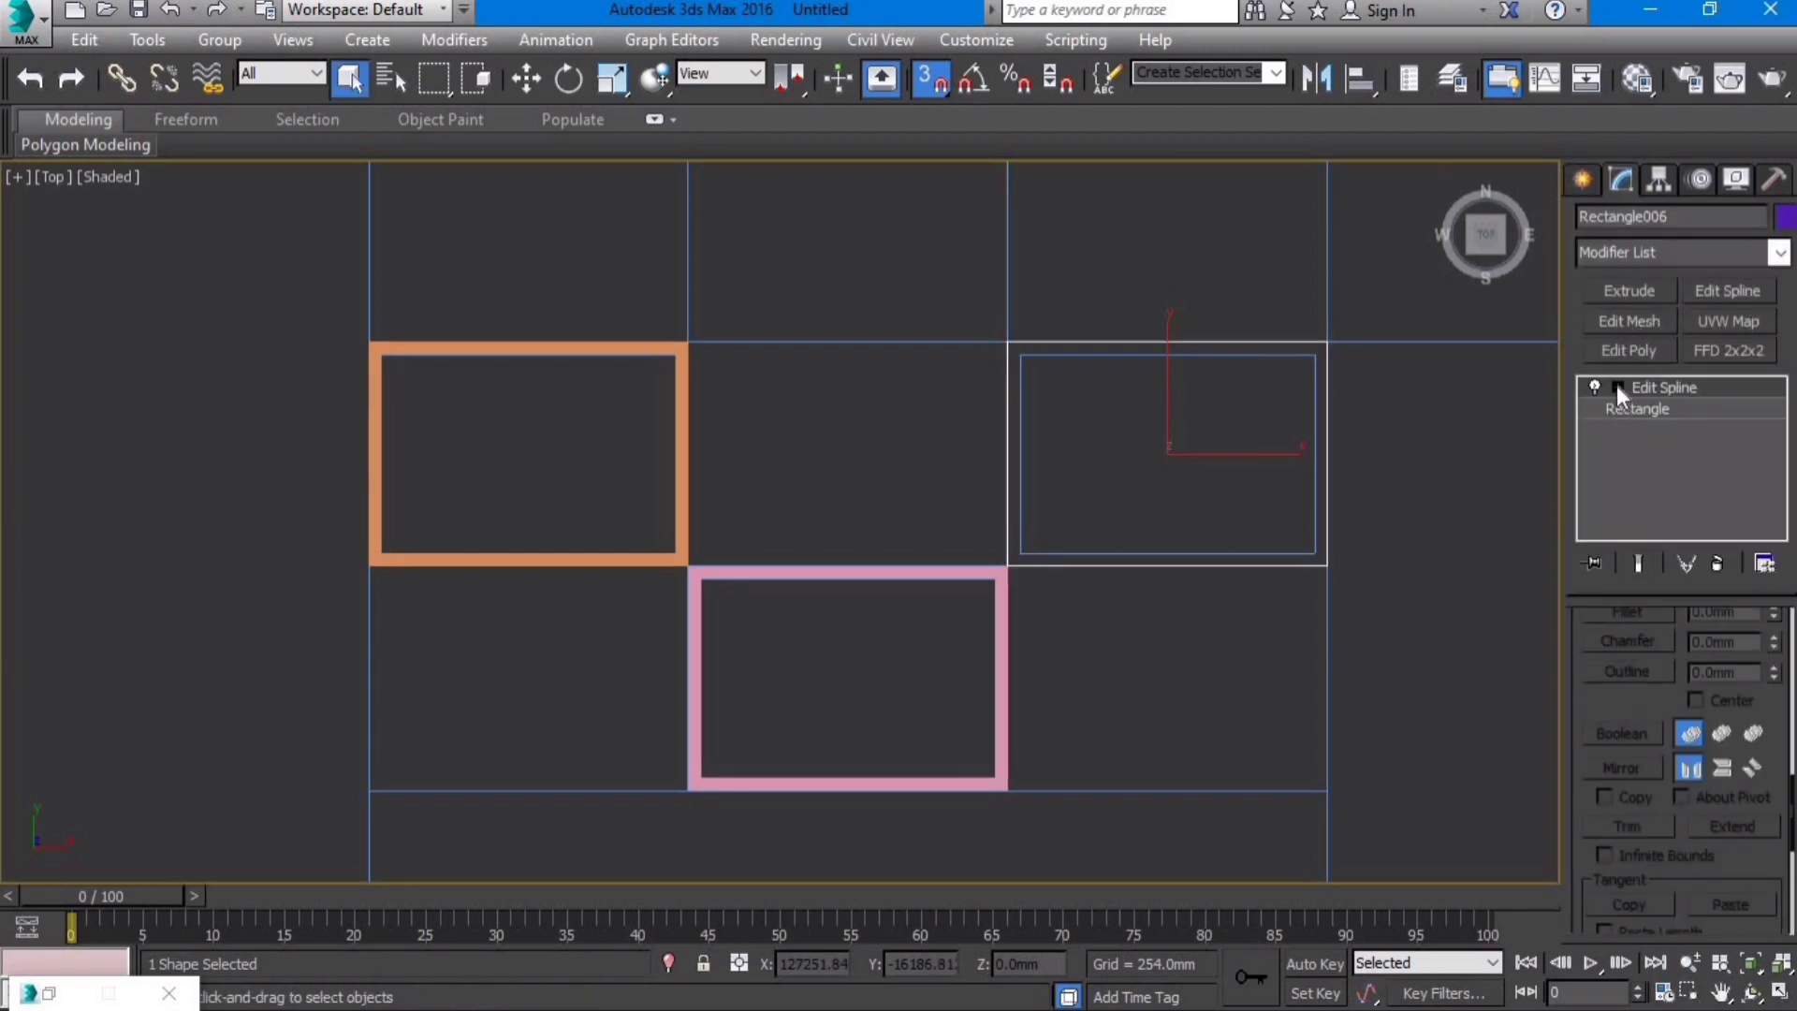
{"action": "left_click", "coordinate": [1616, 386]}
{"action": "left_click", "coordinate": [1666, 451]}
{"action": "left_click_drag", "start_coordinate": [1753, 671], "coordinate": [1542, 661]}
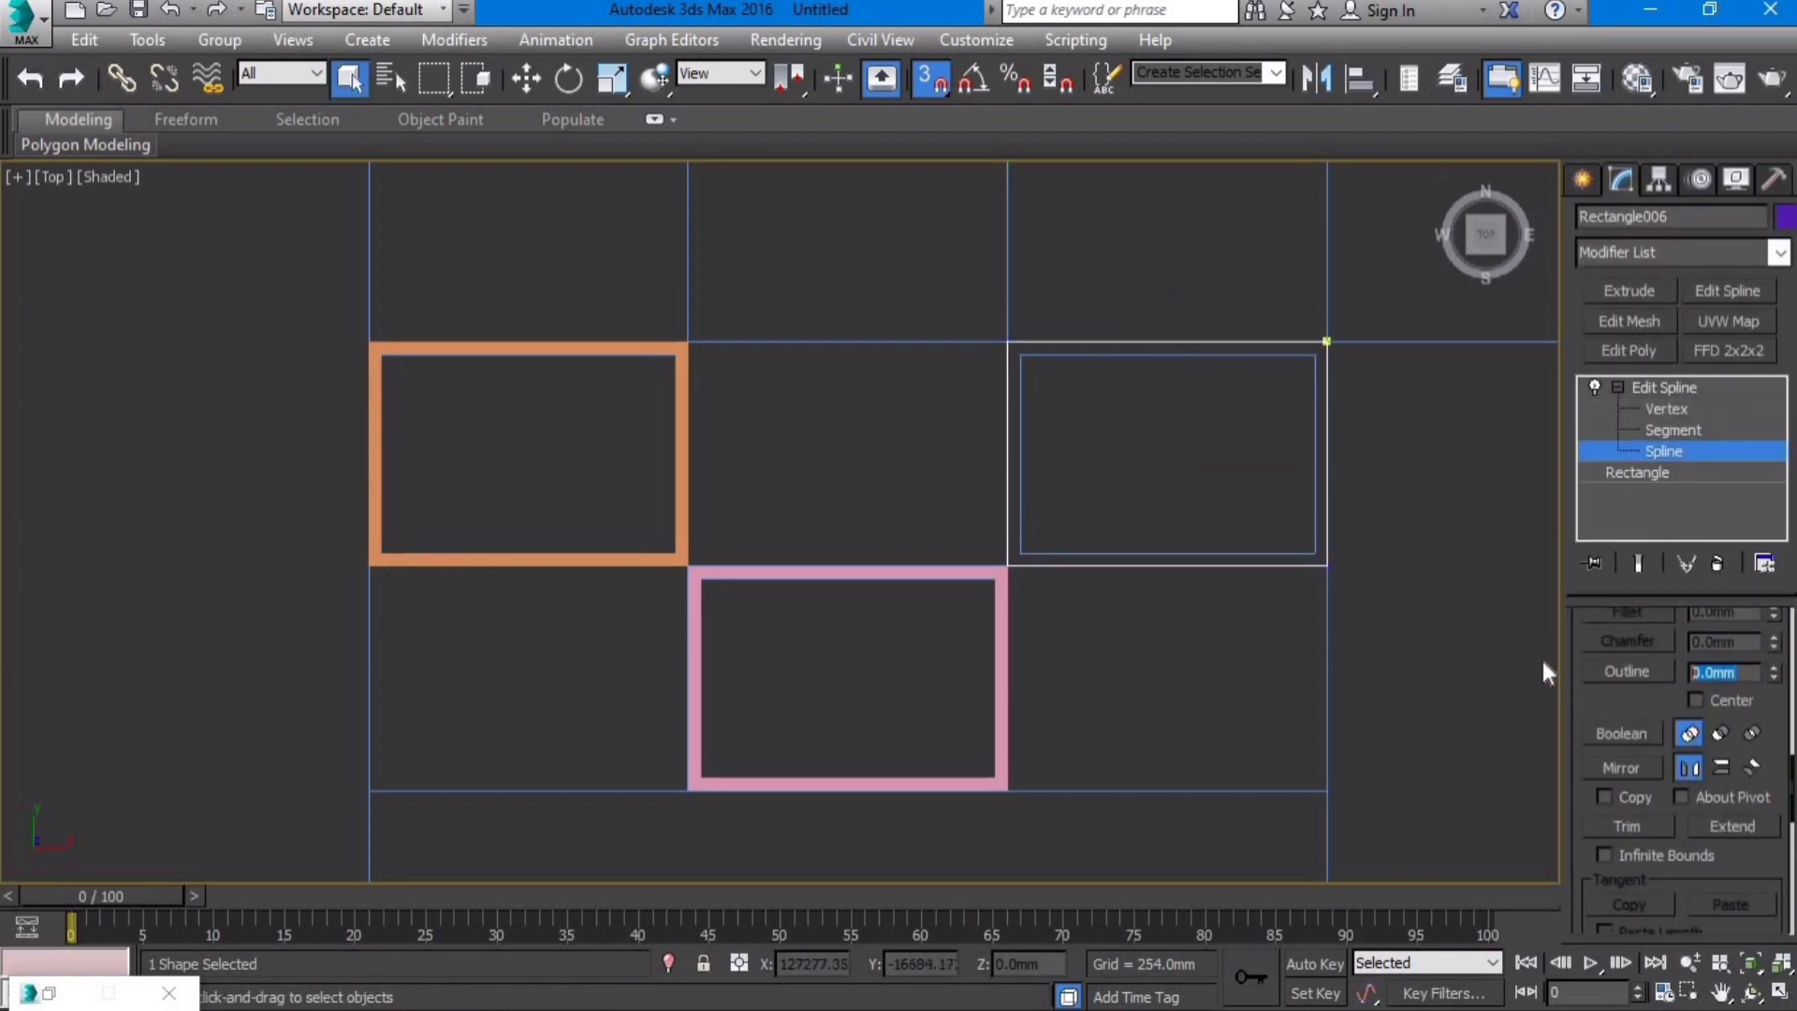
{"action": "type", "text": "20"}
{"action": "key", "text": "Return"}
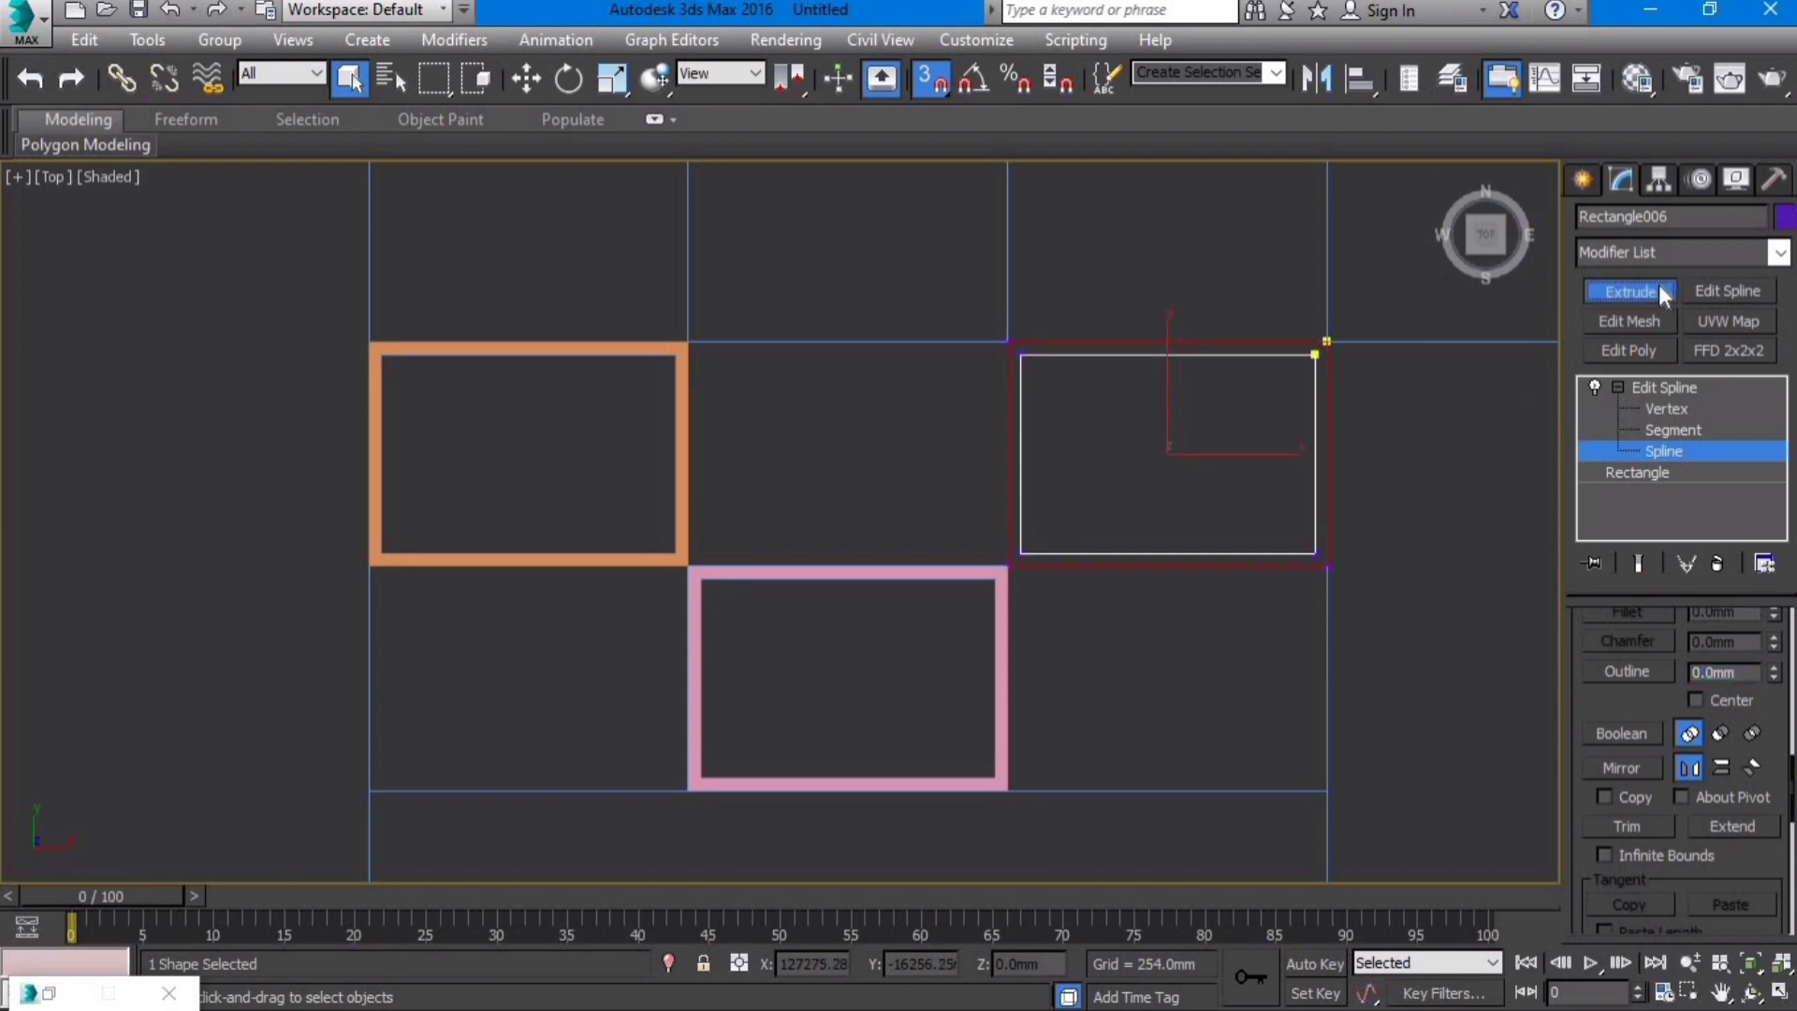
Step: Apply an Extrude modifier to the outlined right shelf box with an amount of 280 mm
{"action": "left_click", "coordinate": [1629, 290]}
{"action": "scroll", "coordinate": [1243, 627], "scroll_direction": "down", "scroll_amount": 5}
{"action": "scroll", "coordinate": [1075, 614], "scroll_direction": "up", "scroll_amount": 4}
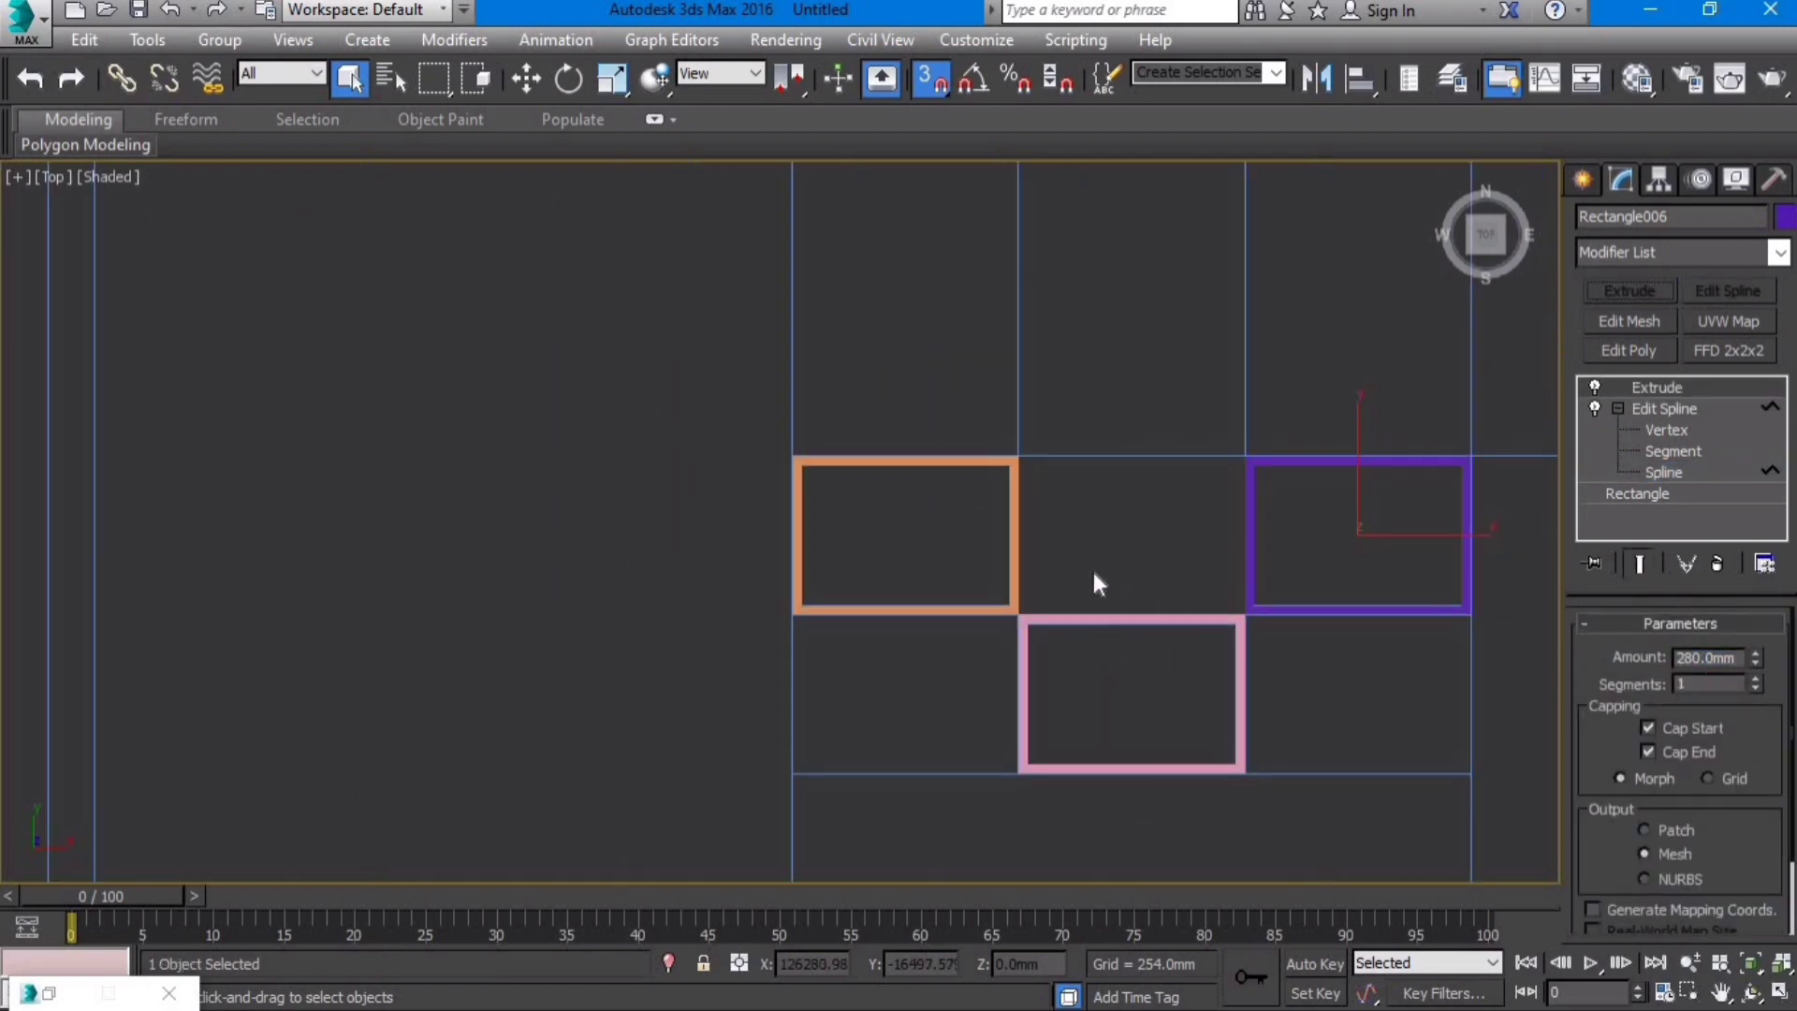
Step: Draw a snapped rectangle in the empty cell below the orange frame and extrude it 280 mm as a solid block
{"action": "scroll", "coordinate": [1085, 565], "scroll_direction": "down", "scroll_amount": 2}
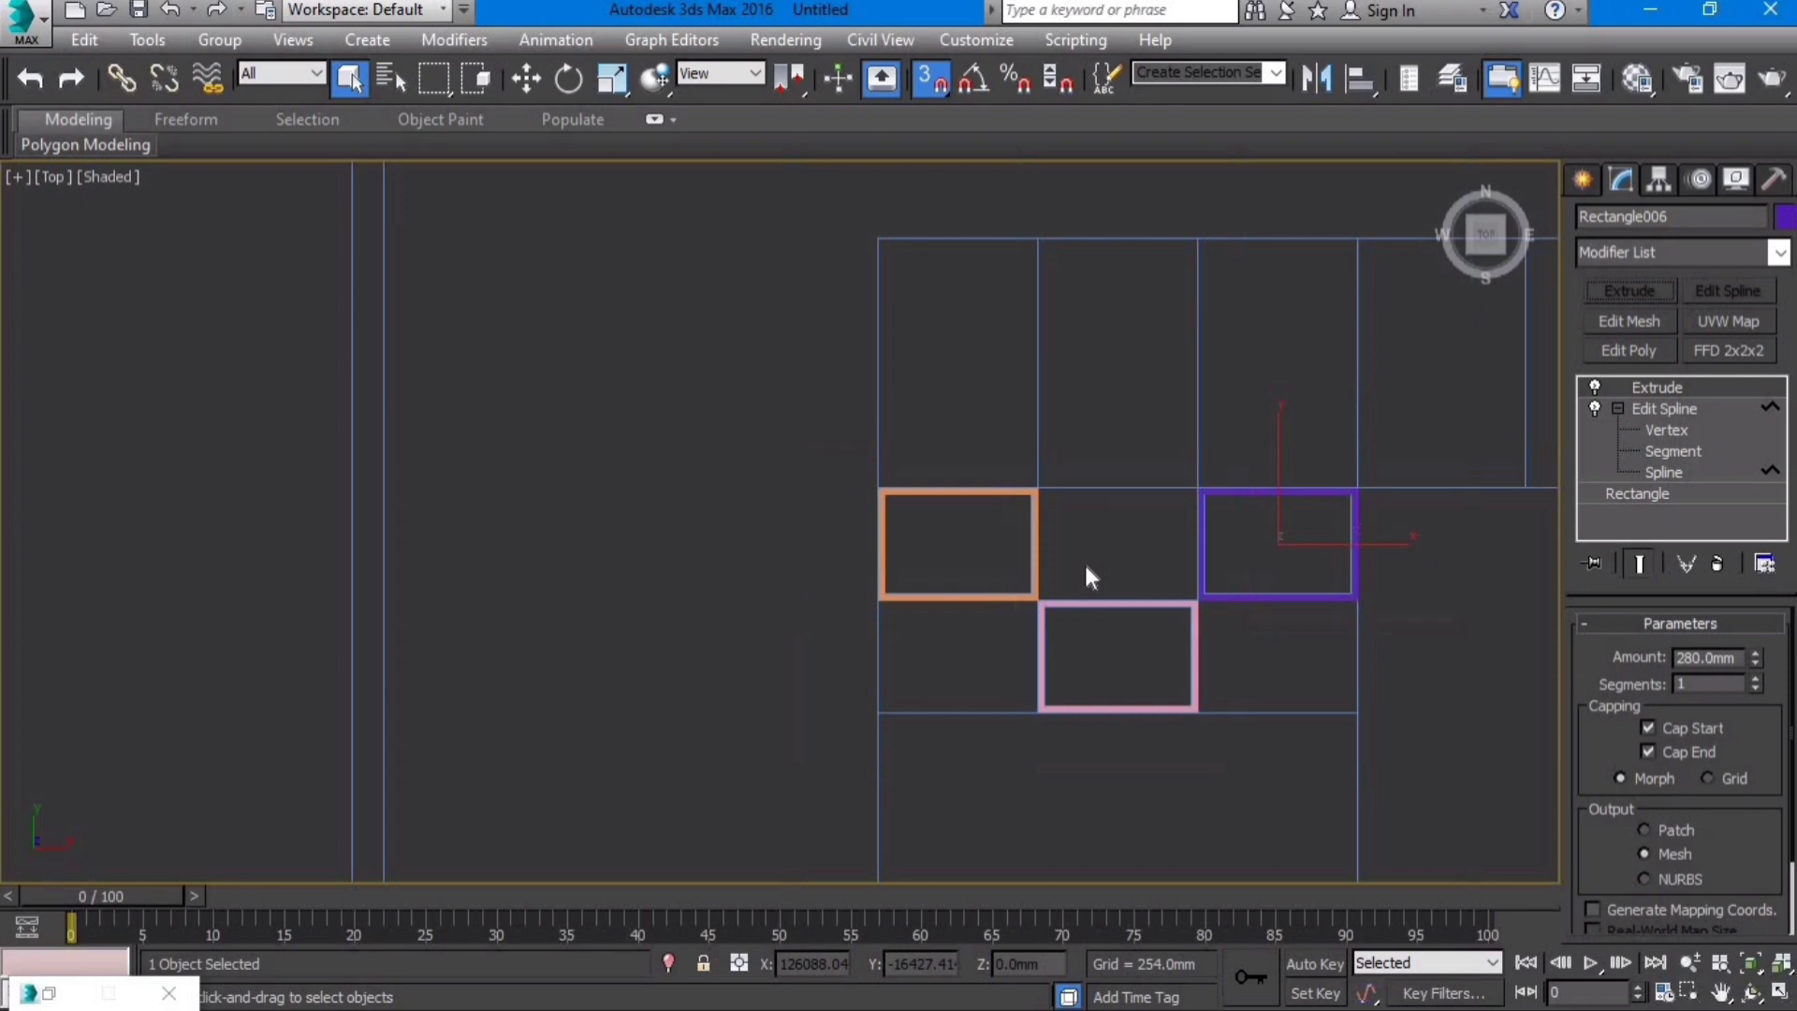
{"action": "middle_click_drag", "start_coordinate": [1284, 712], "coordinate": [1303, 700]}
{"action": "scroll", "coordinate": [1003, 710], "scroll_direction": "up", "scroll_amount": 2}
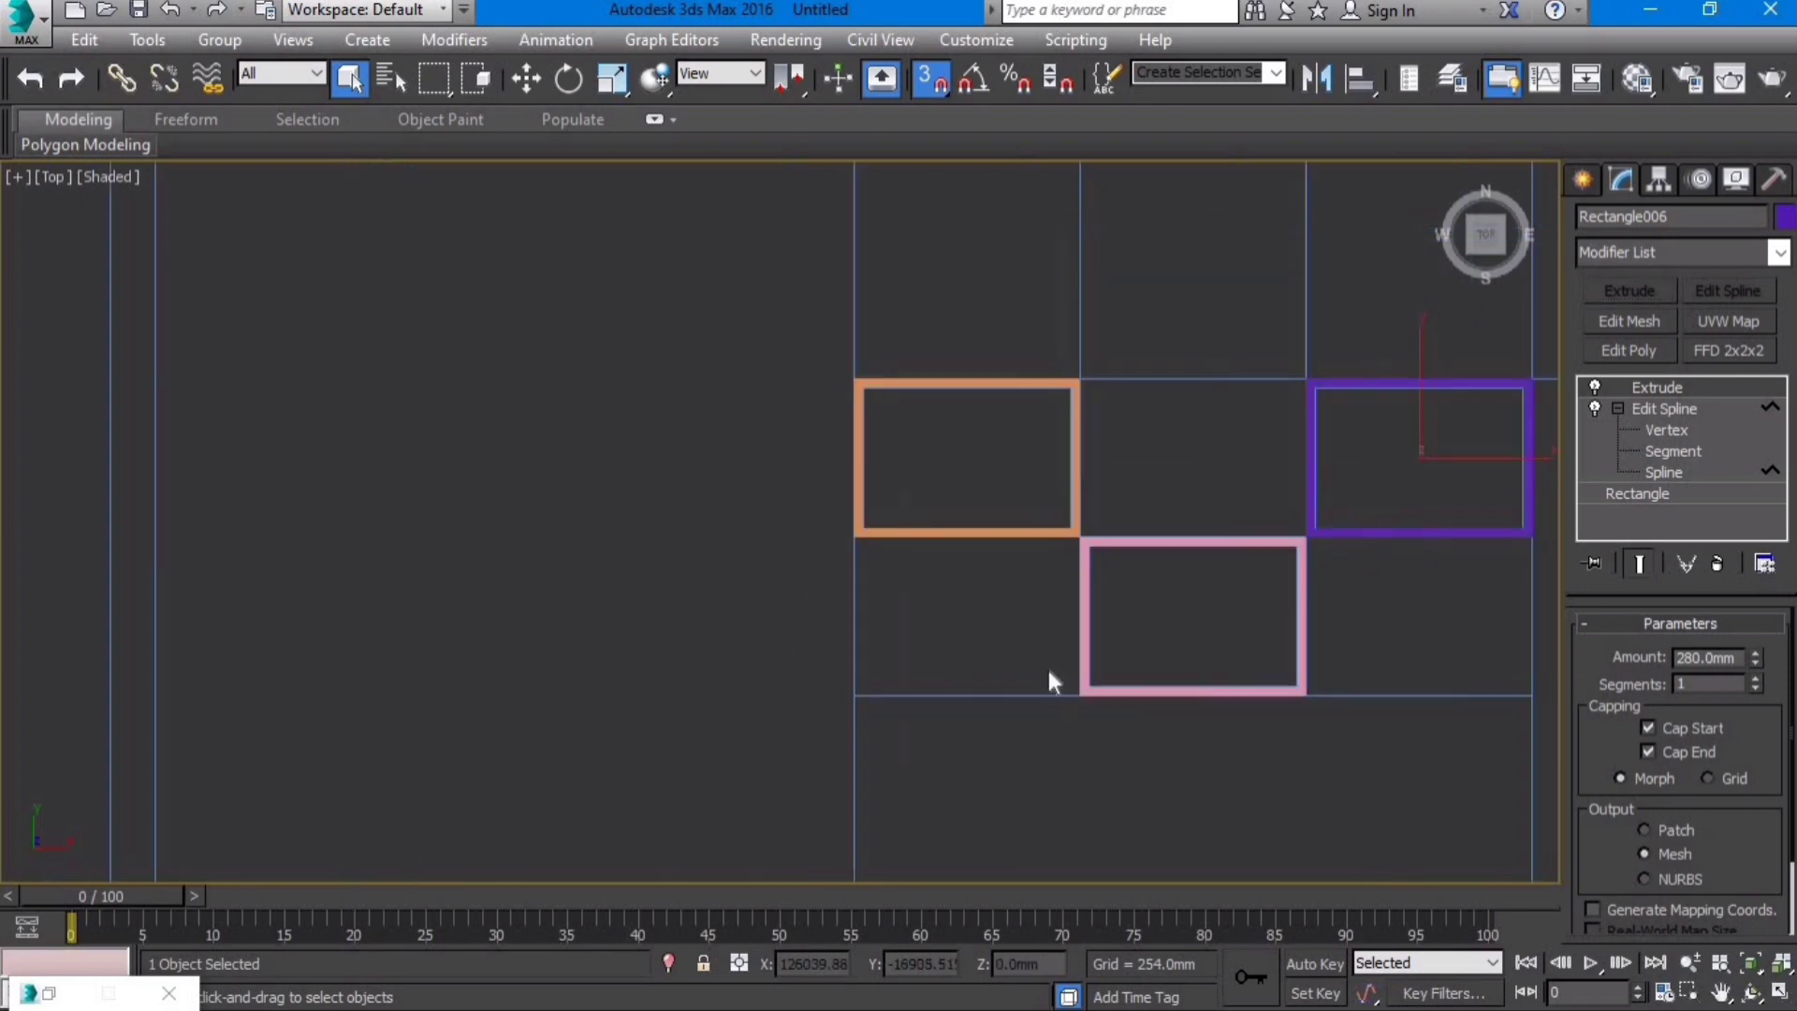
{"action": "middle_click_drag", "start_coordinate": [892, 661], "coordinate": [877, 668]}
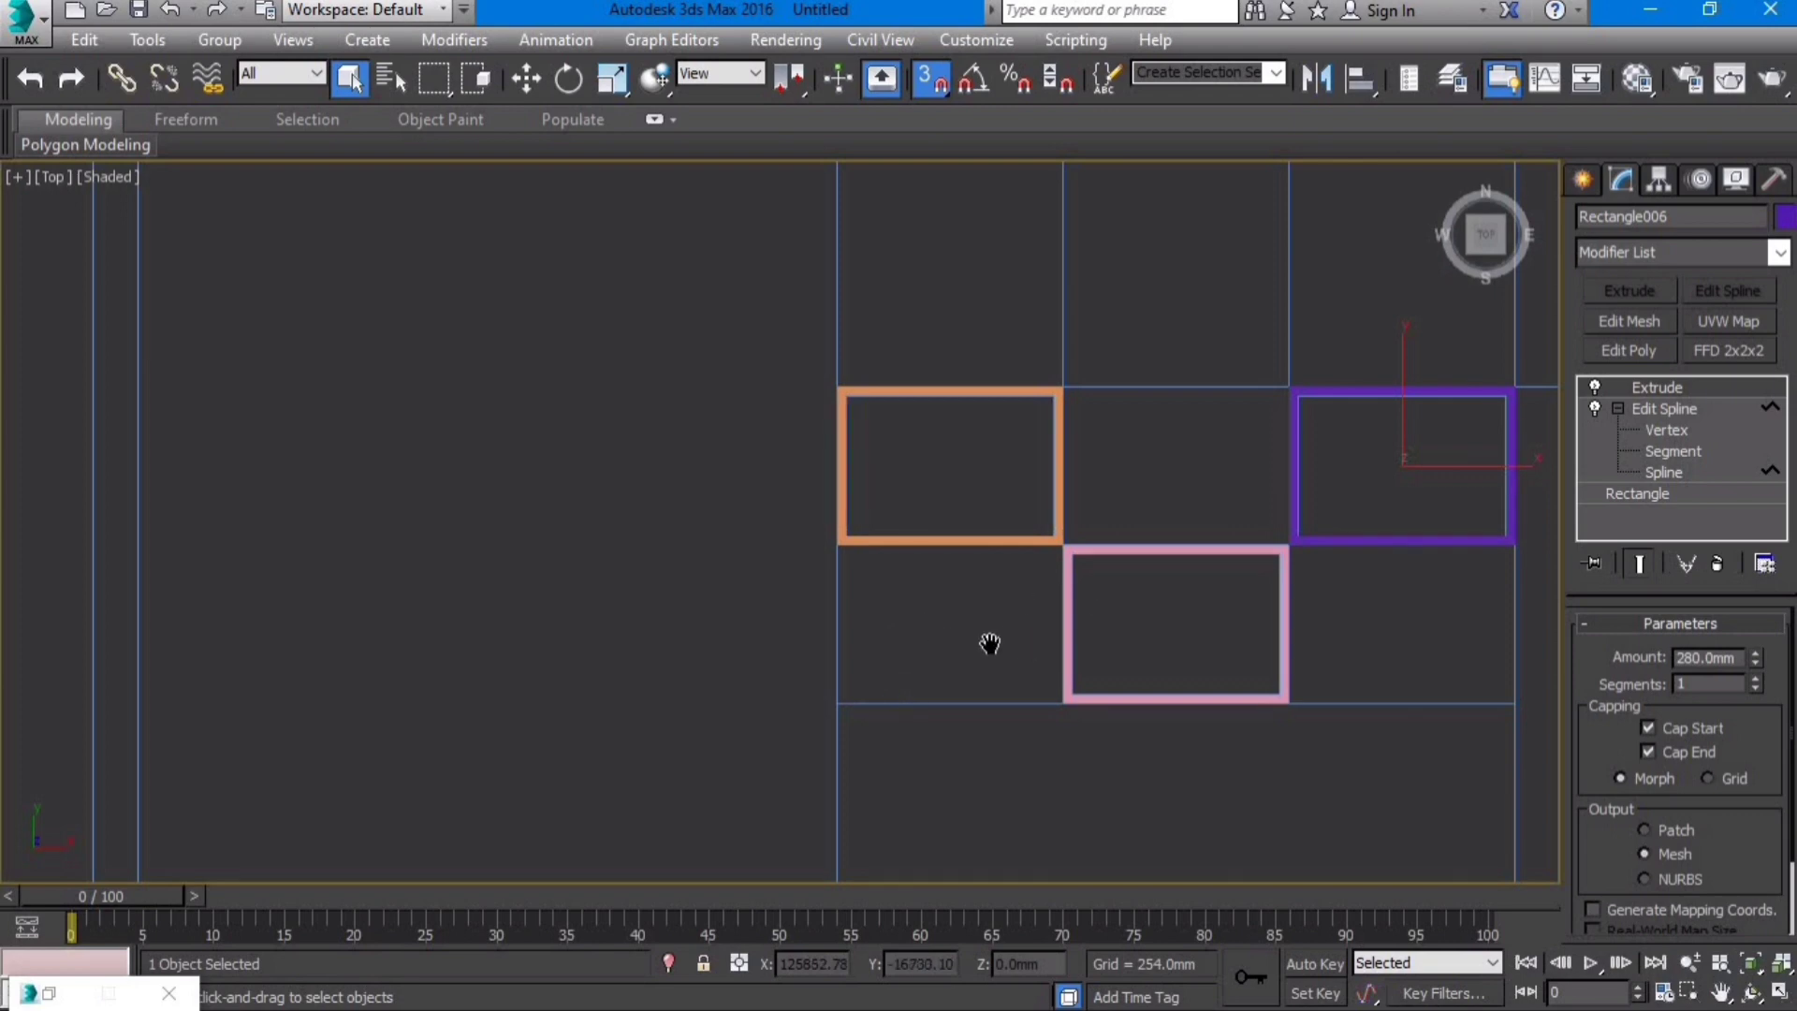
{"action": "middle_click_drag", "start_coordinate": [992, 643], "coordinate": [909, 666]}
{"action": "left_click", "coordinate": [1580, 180]}
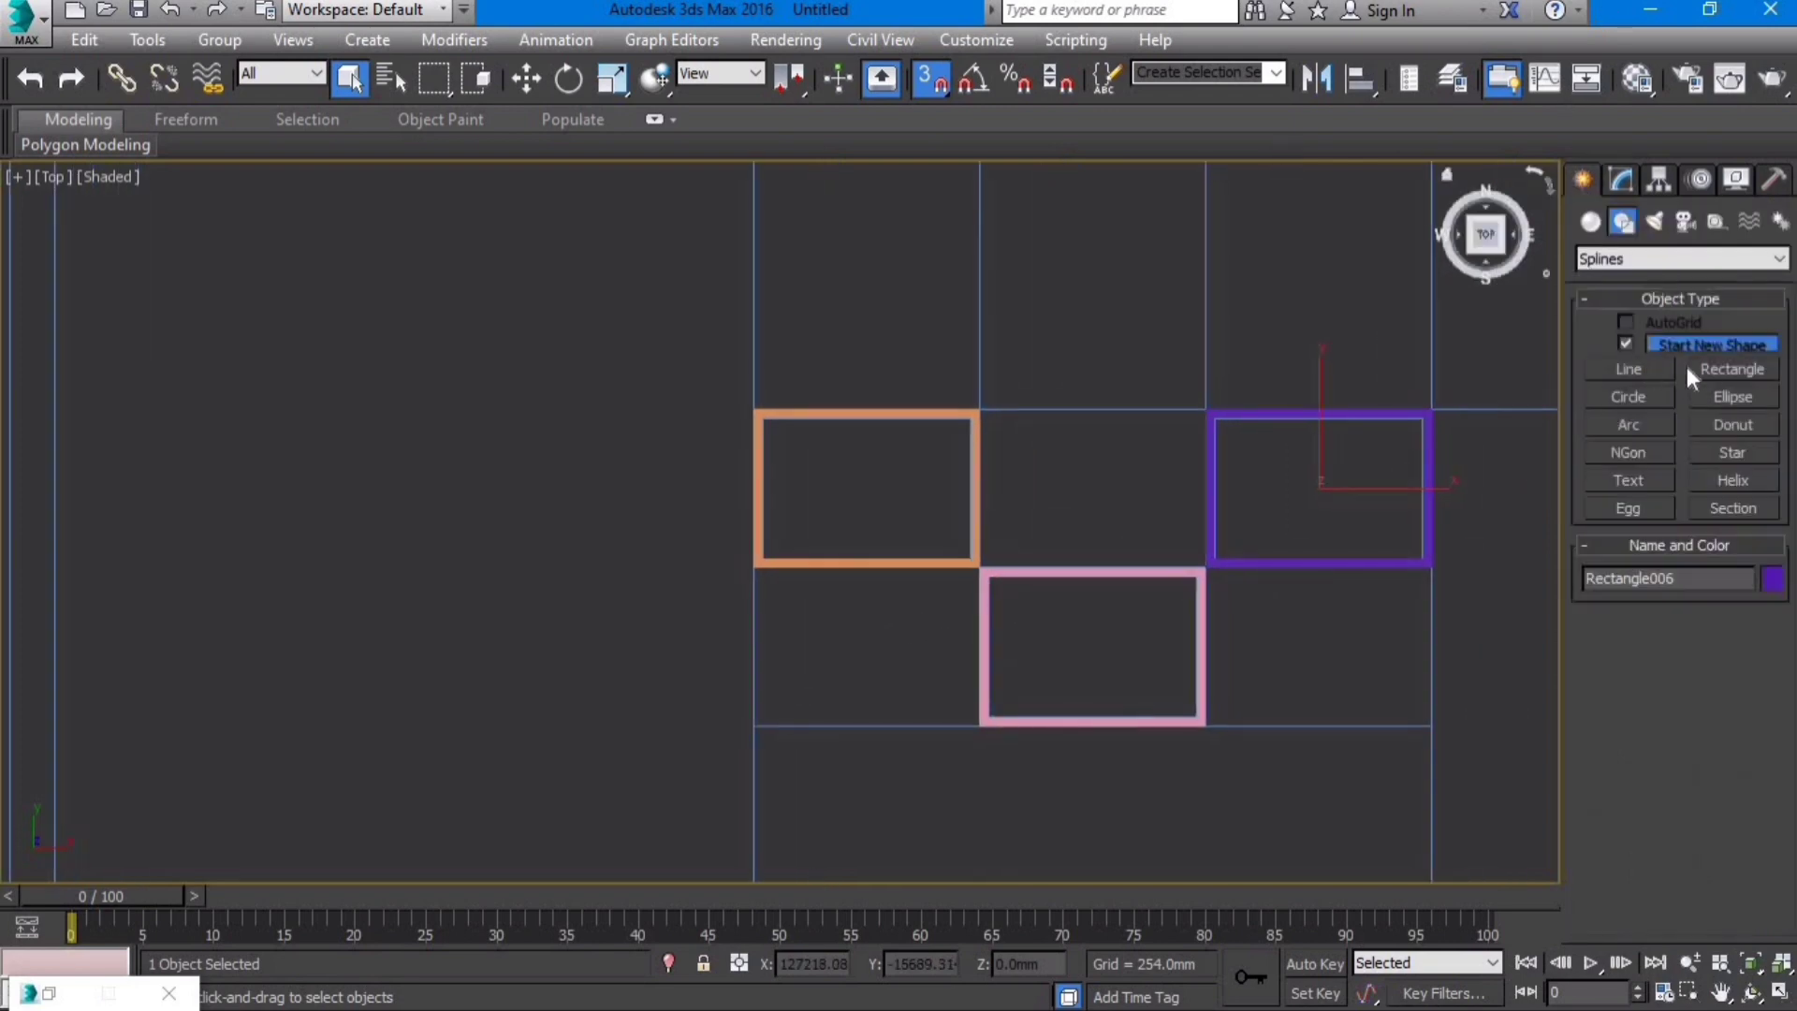
{"action": "left_click", "coordinate": [1732, 369]}
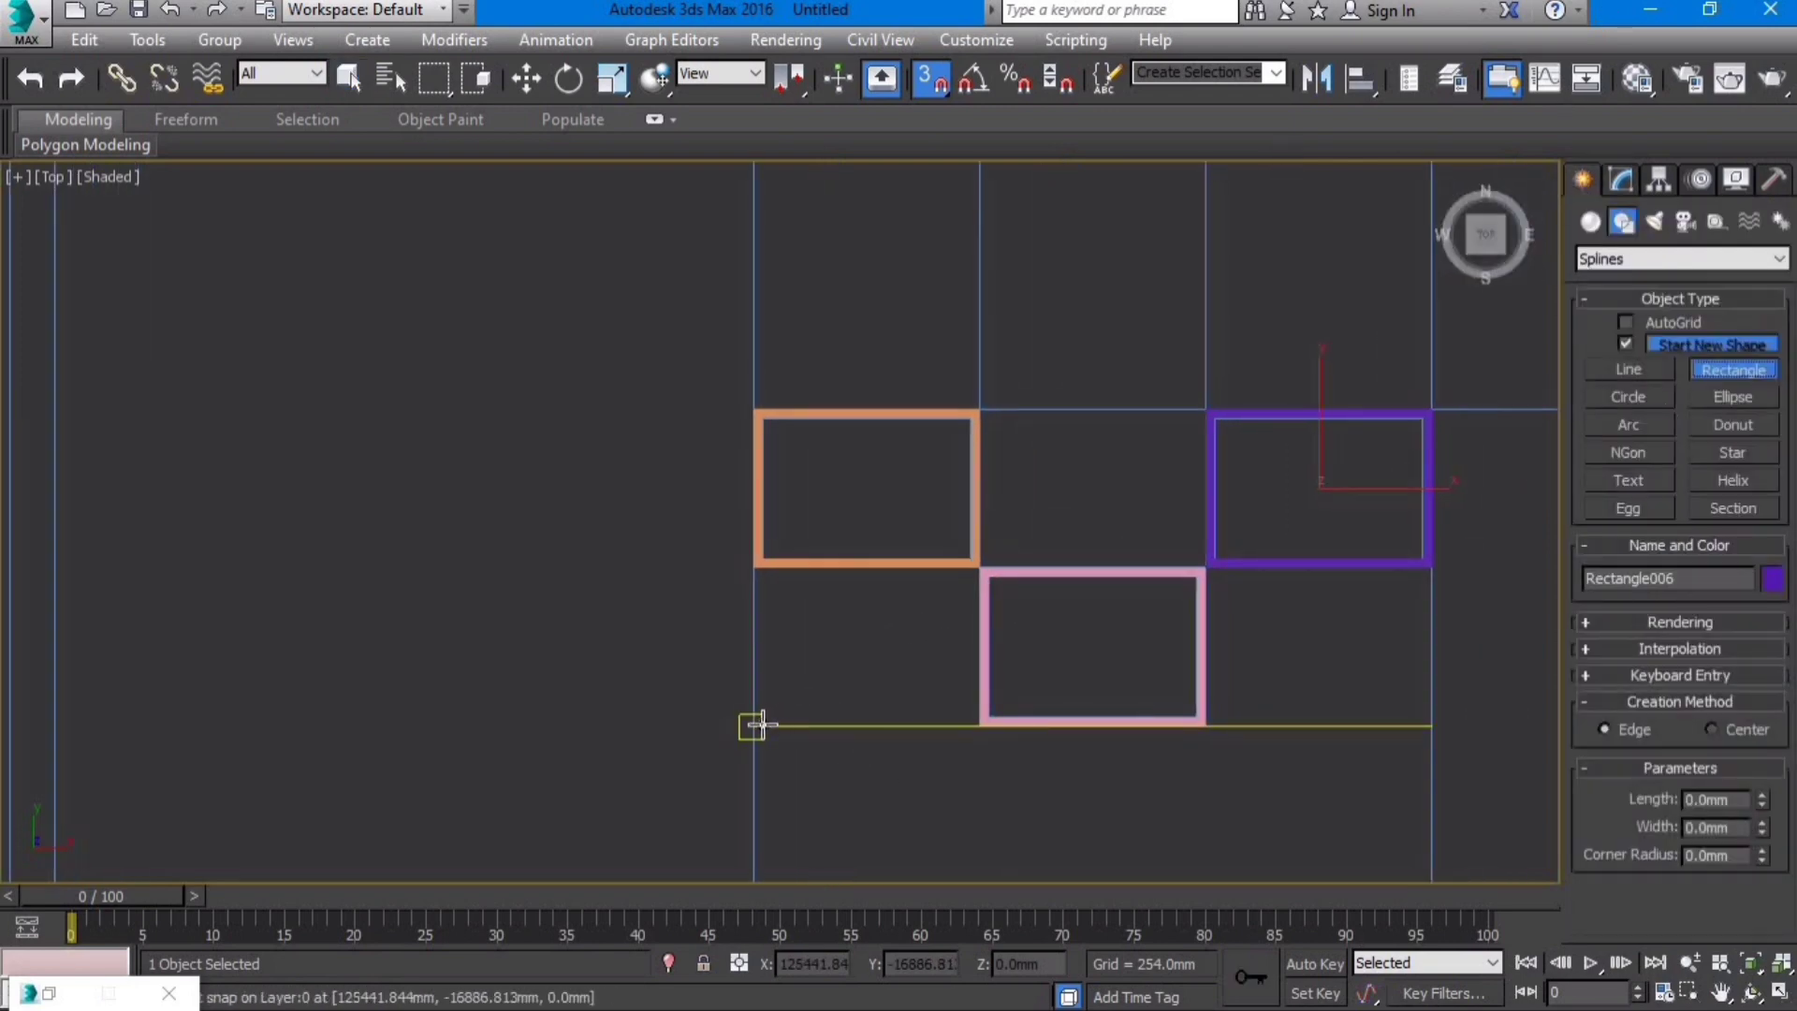
{"action": "left_click_drag", "start_coordinate": [754, 726], "coordinate": [980, 567]}
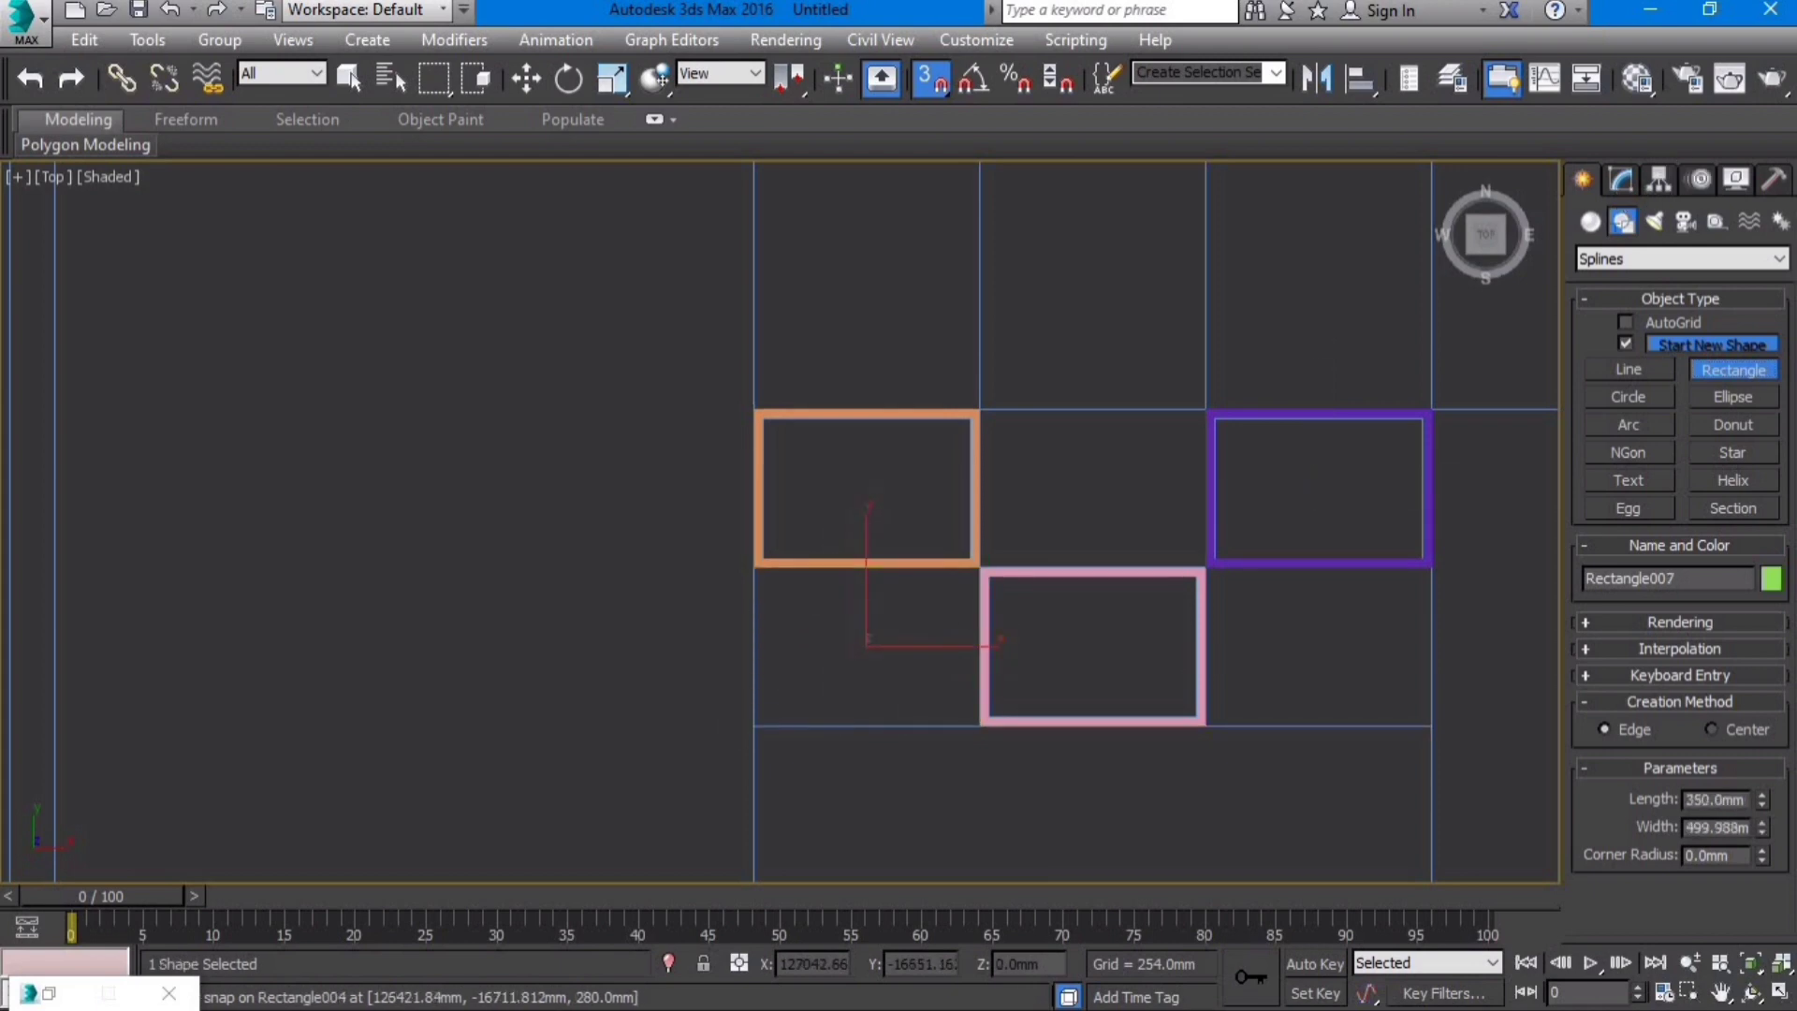
{"action": "left_click", "coordinate": [1626, 181]}
{"action": "left_click", "coordinate": [1630, 289]}
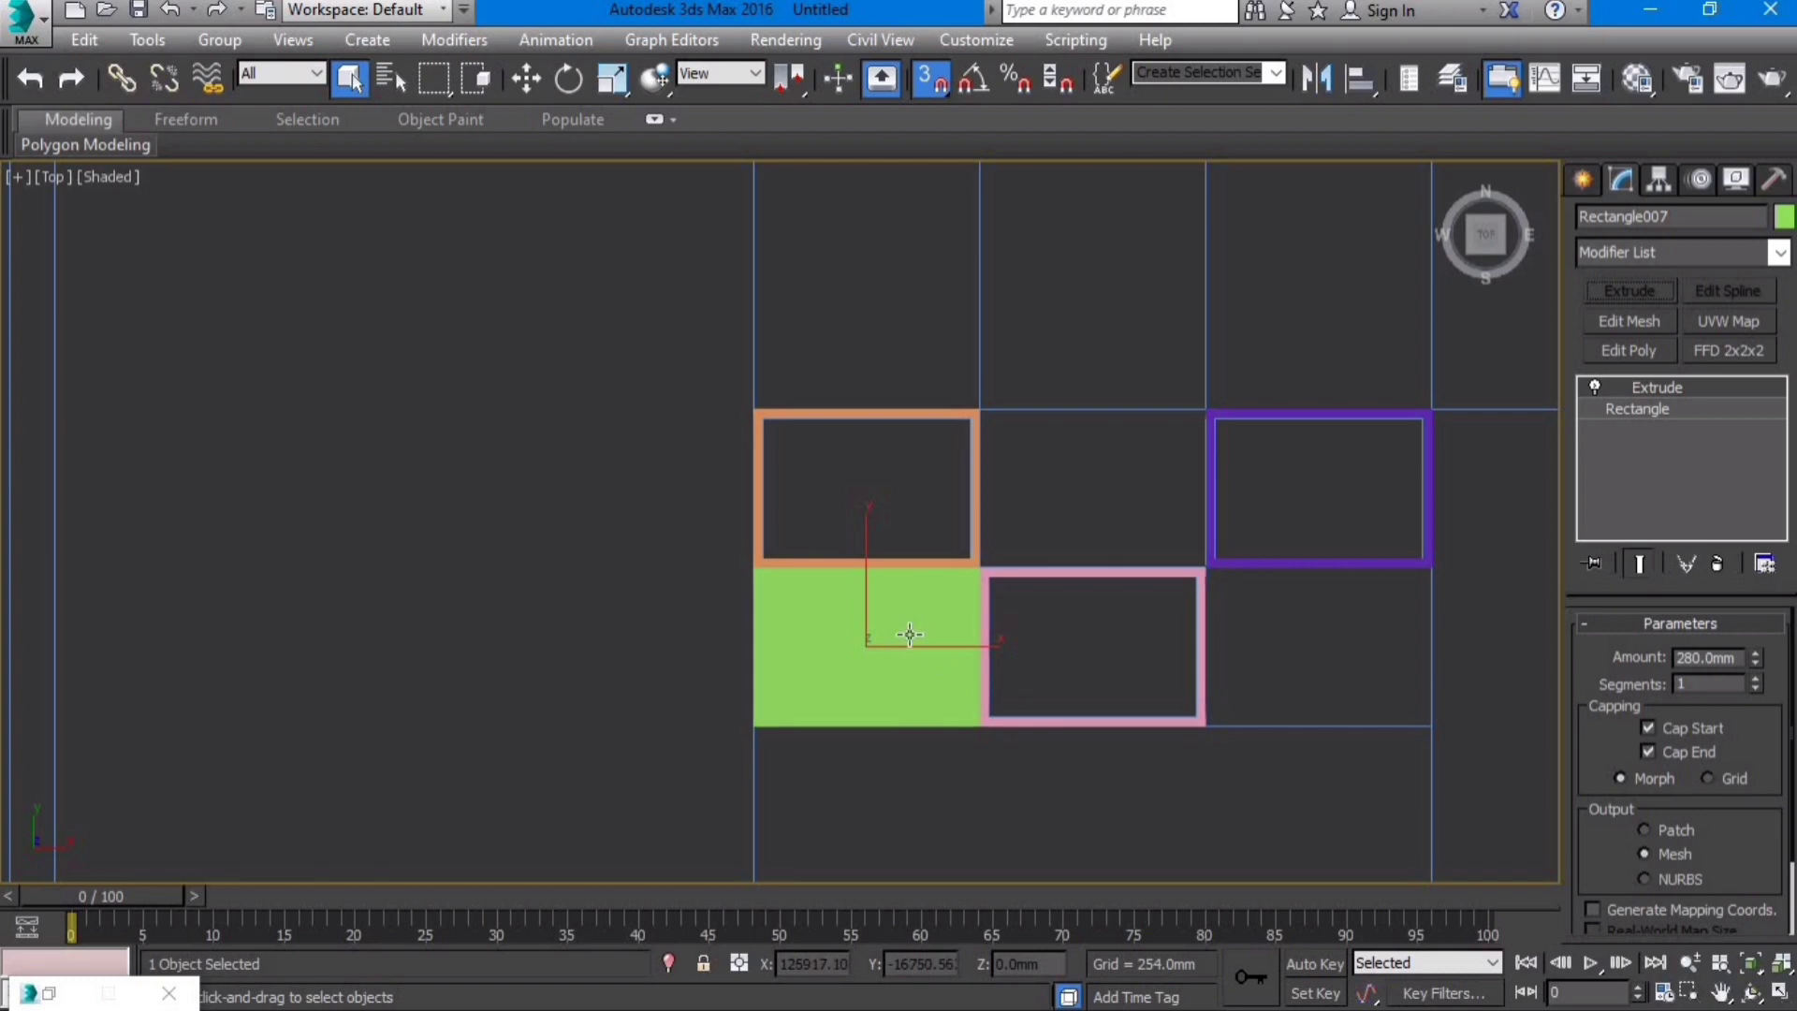
{"action": "middle_click_drag", "start_coordinate": [992, 749], "coordinate": [958, 510], "text": "alt"}
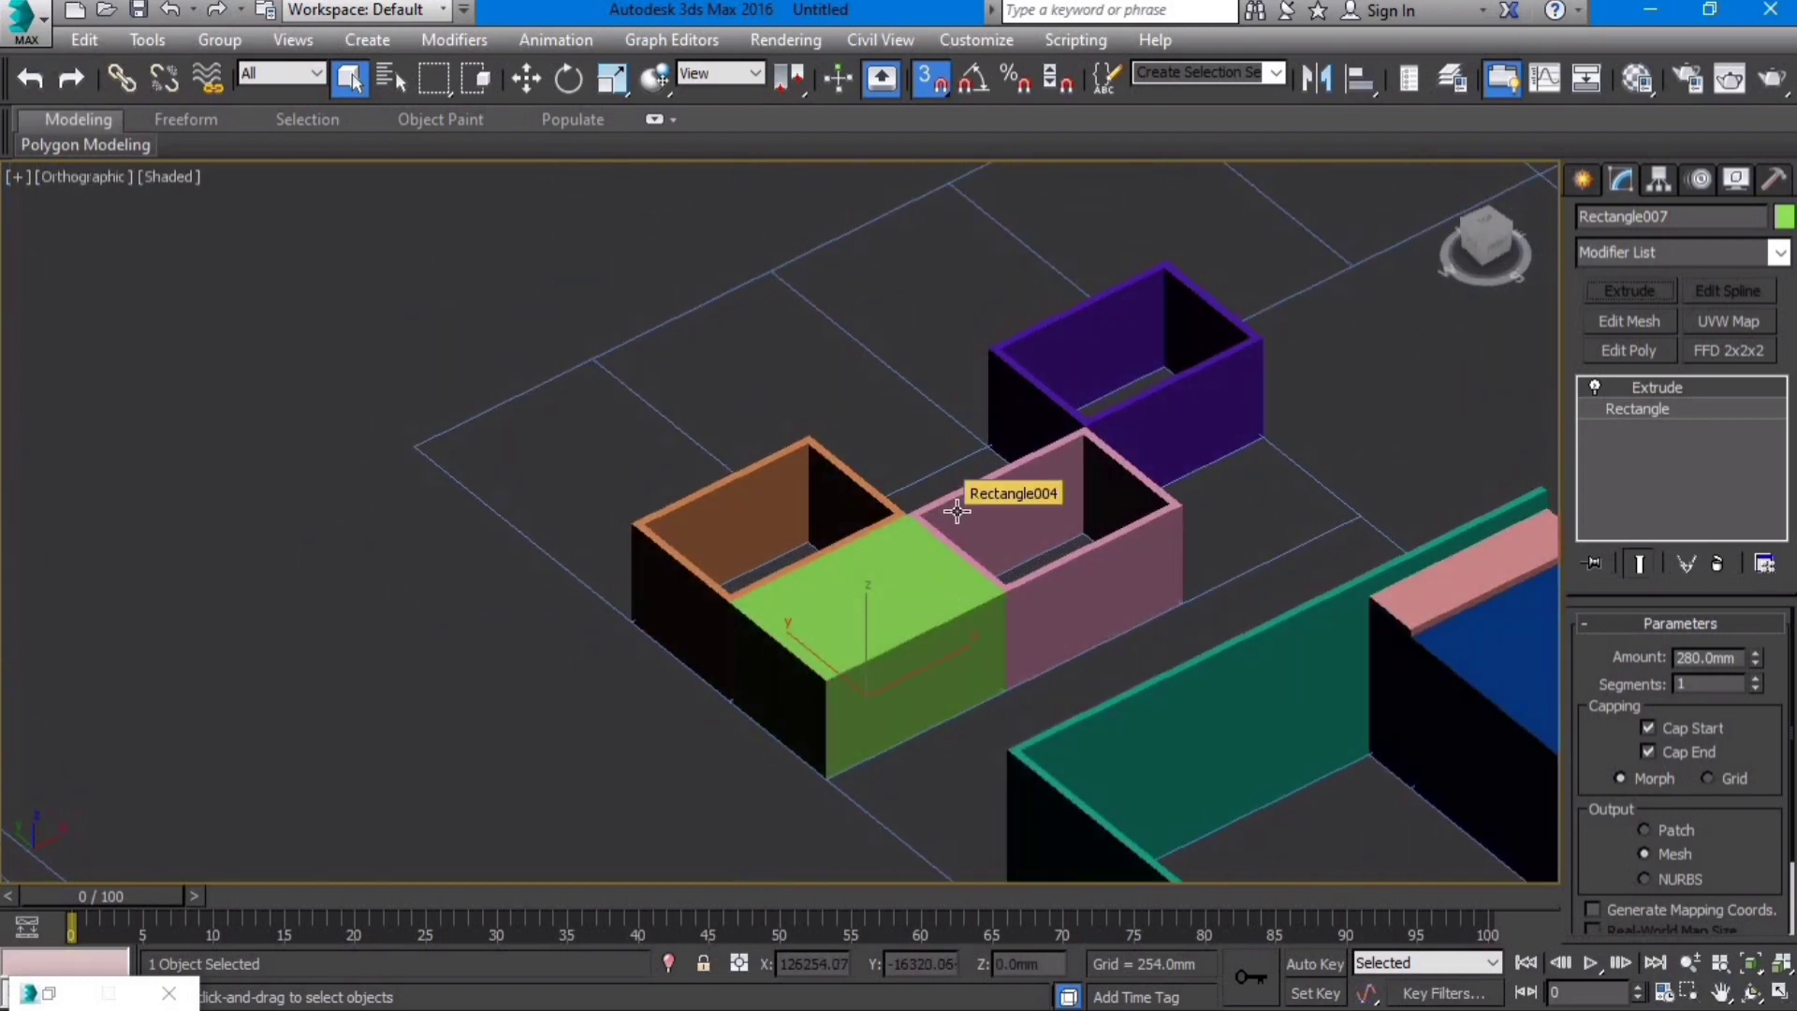
Step: In the top view, draw a snapped 350 by 500 mm rectangle in the cell below the purple frame and extrude it 280 mm
{"action": "key", "text": "t"}
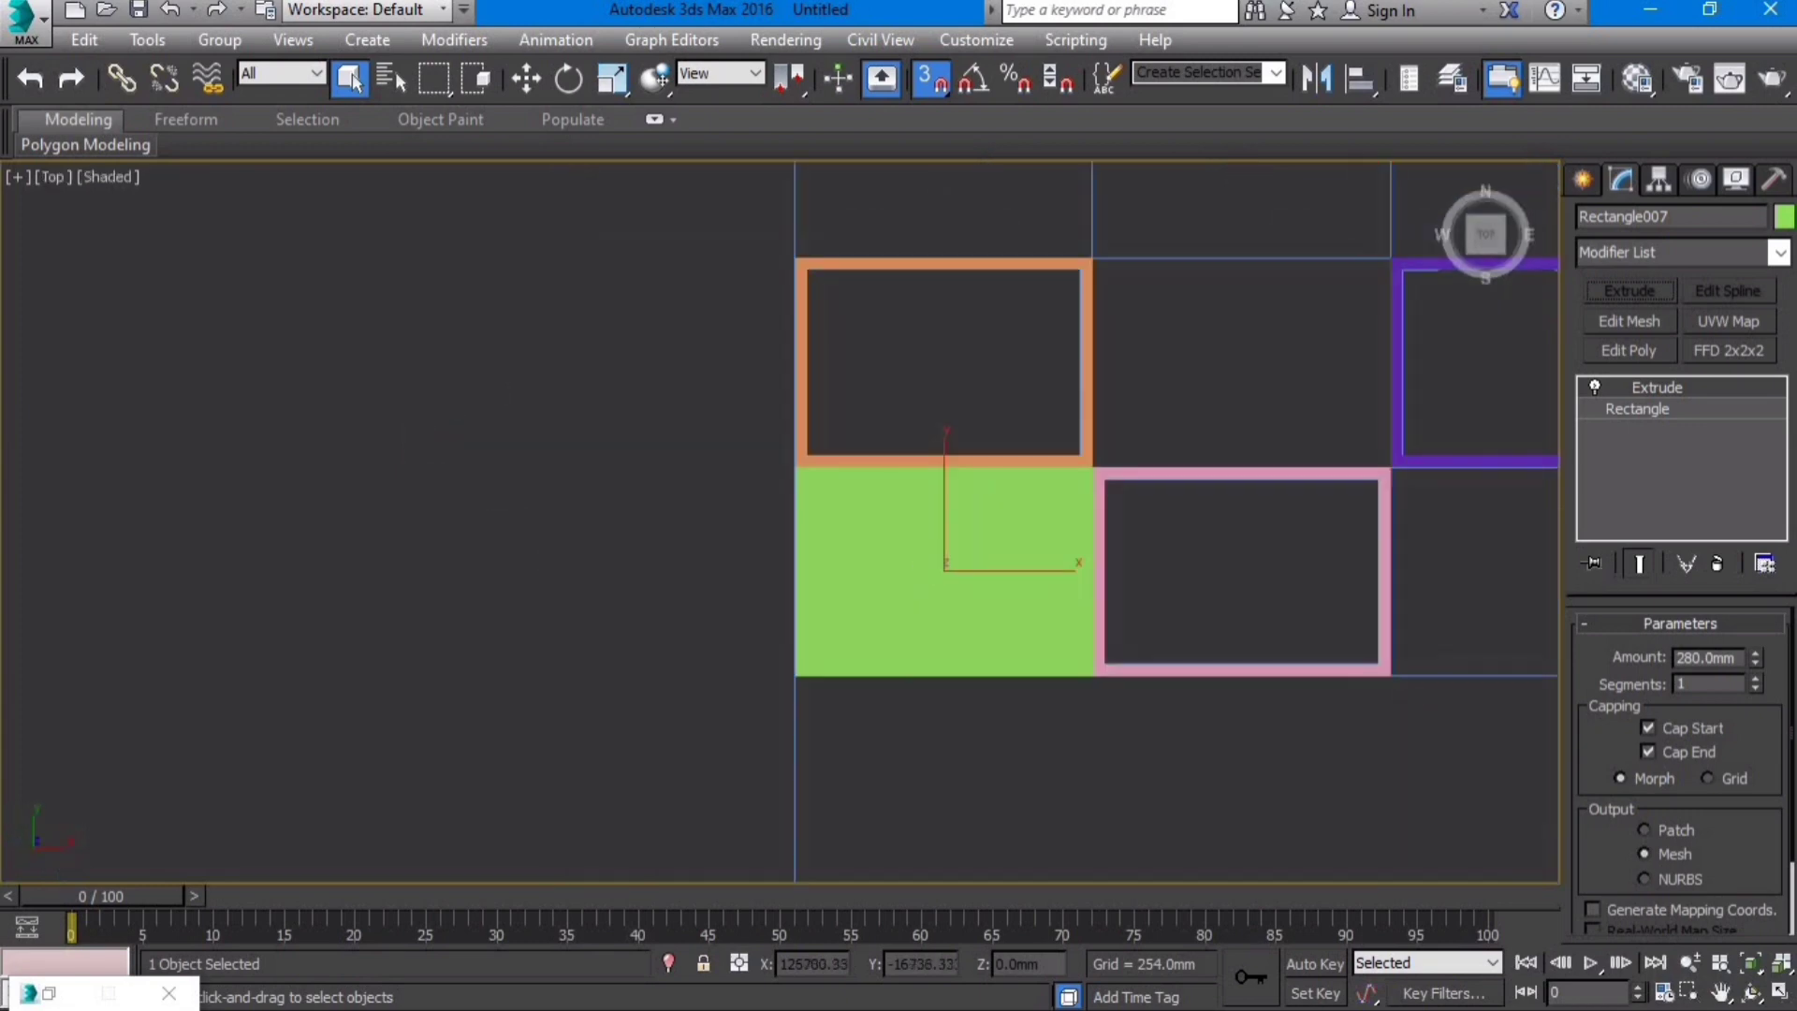
{"action": "left_click", "coordinate": [1583, 178]}
{"action": "left_click", "coordinate": [1729, 369]}
{"action": "middle_click_drag", "start_coordinate": [1244, 629], "coordinate": [958, 636]}
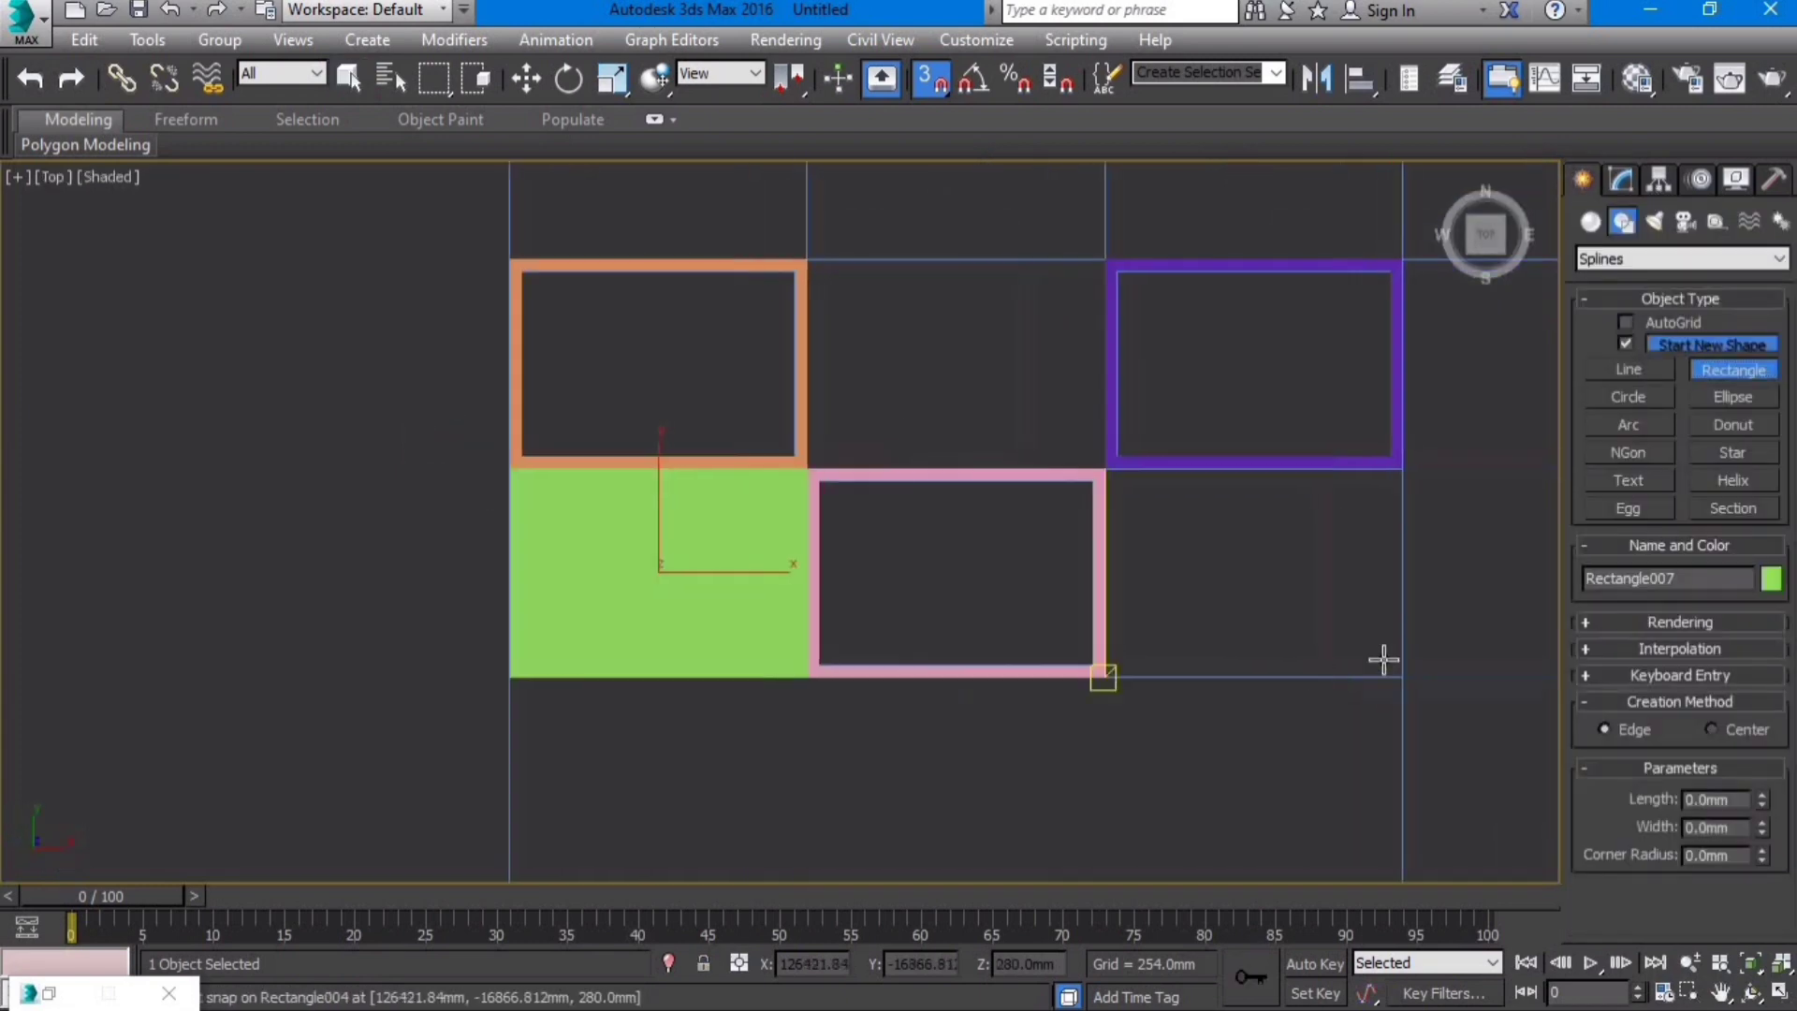
{"action": "left_click_drag", "start_coordinate": [1401, 677], "coordinate": [1106, 470]}
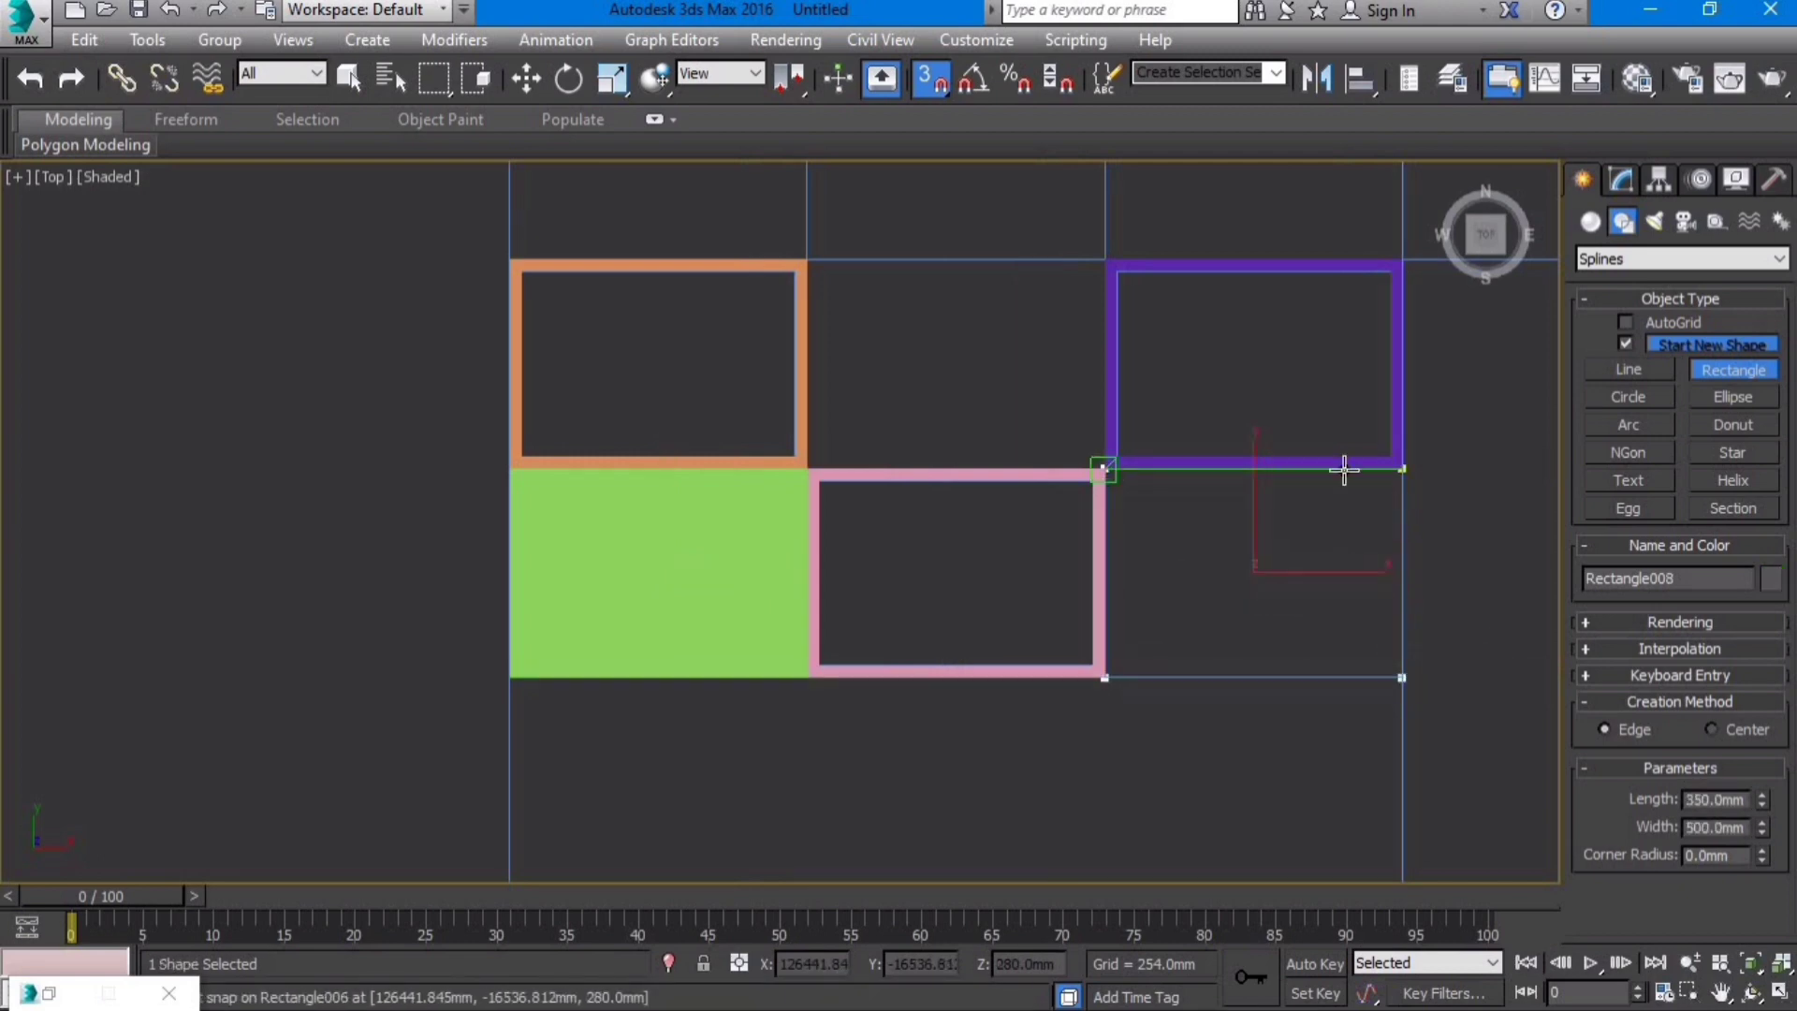
{"action": "left_click", "coordinate": [1620, 179]}
{"action": "left_click", "coordinate": [1630, 290]}
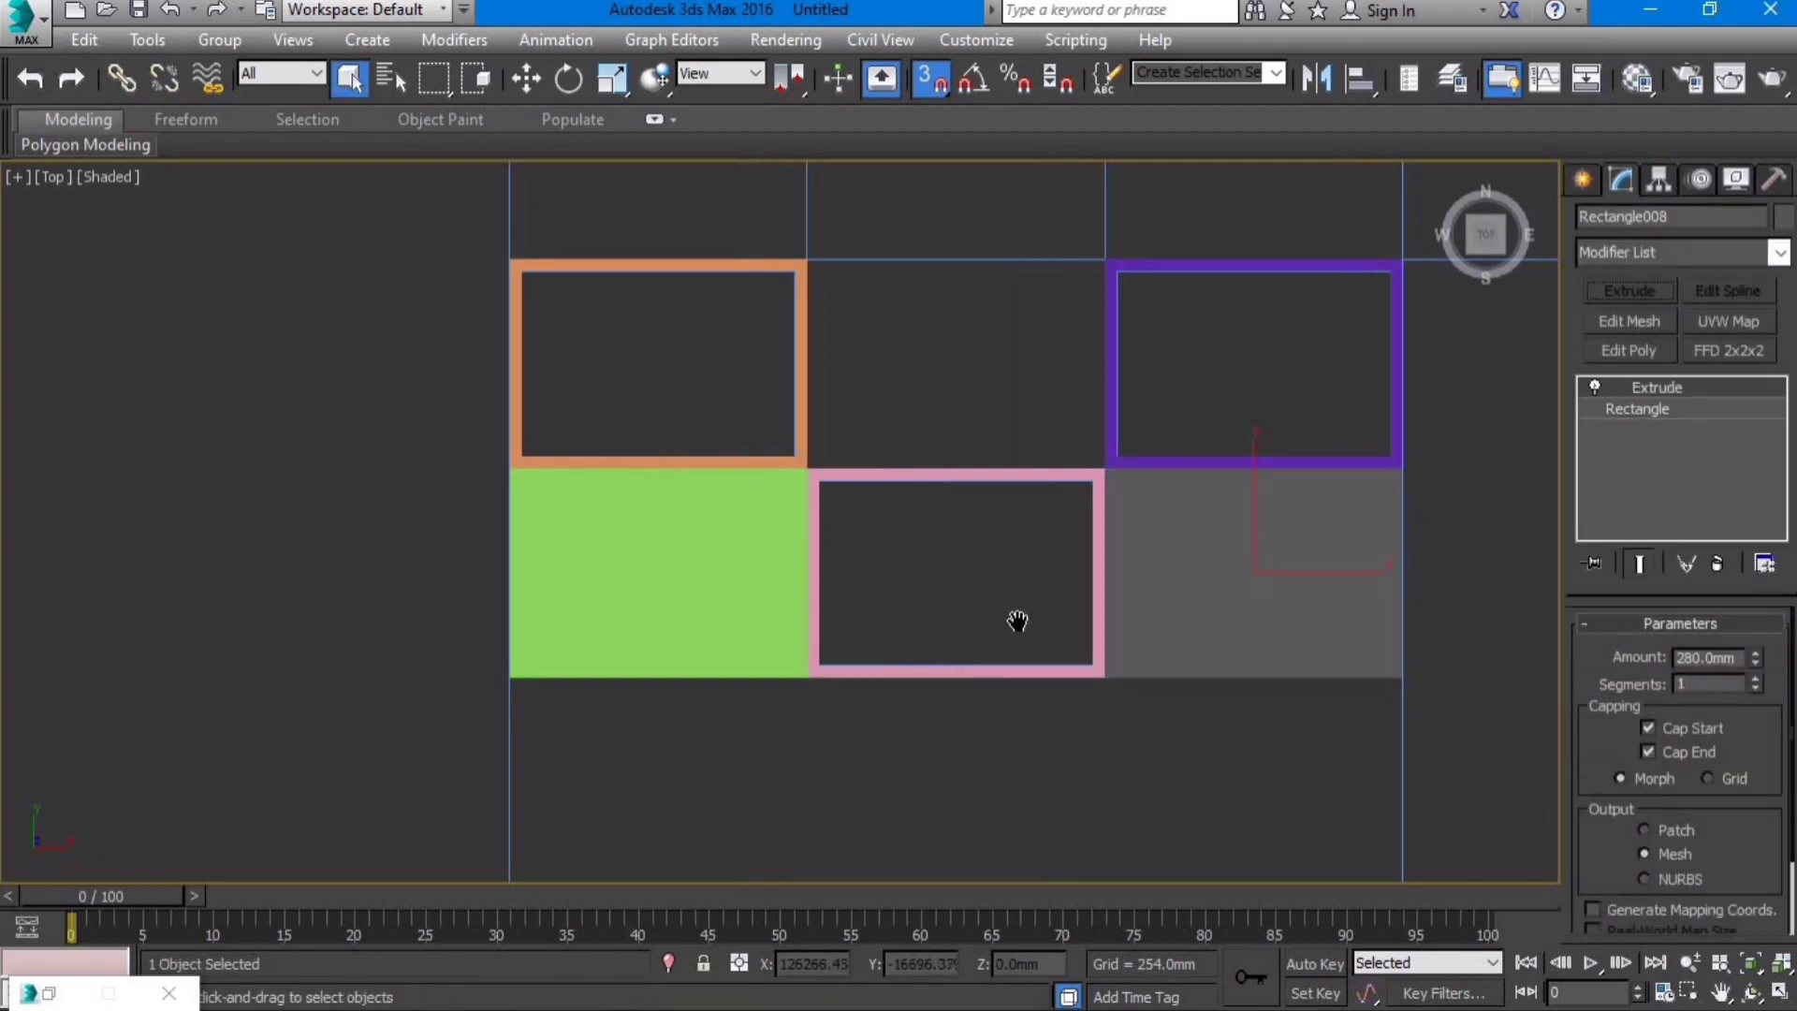
Step: Draw a snapped rectangle in the cell between the orange and purple frames and extrude it 280 mm
{"action": "middle_click_drag", "start_coordinate": [1018, 621], "coordinate": [1035, 703]}
{"action": "left_click", "coordinate": [1582, 179]}
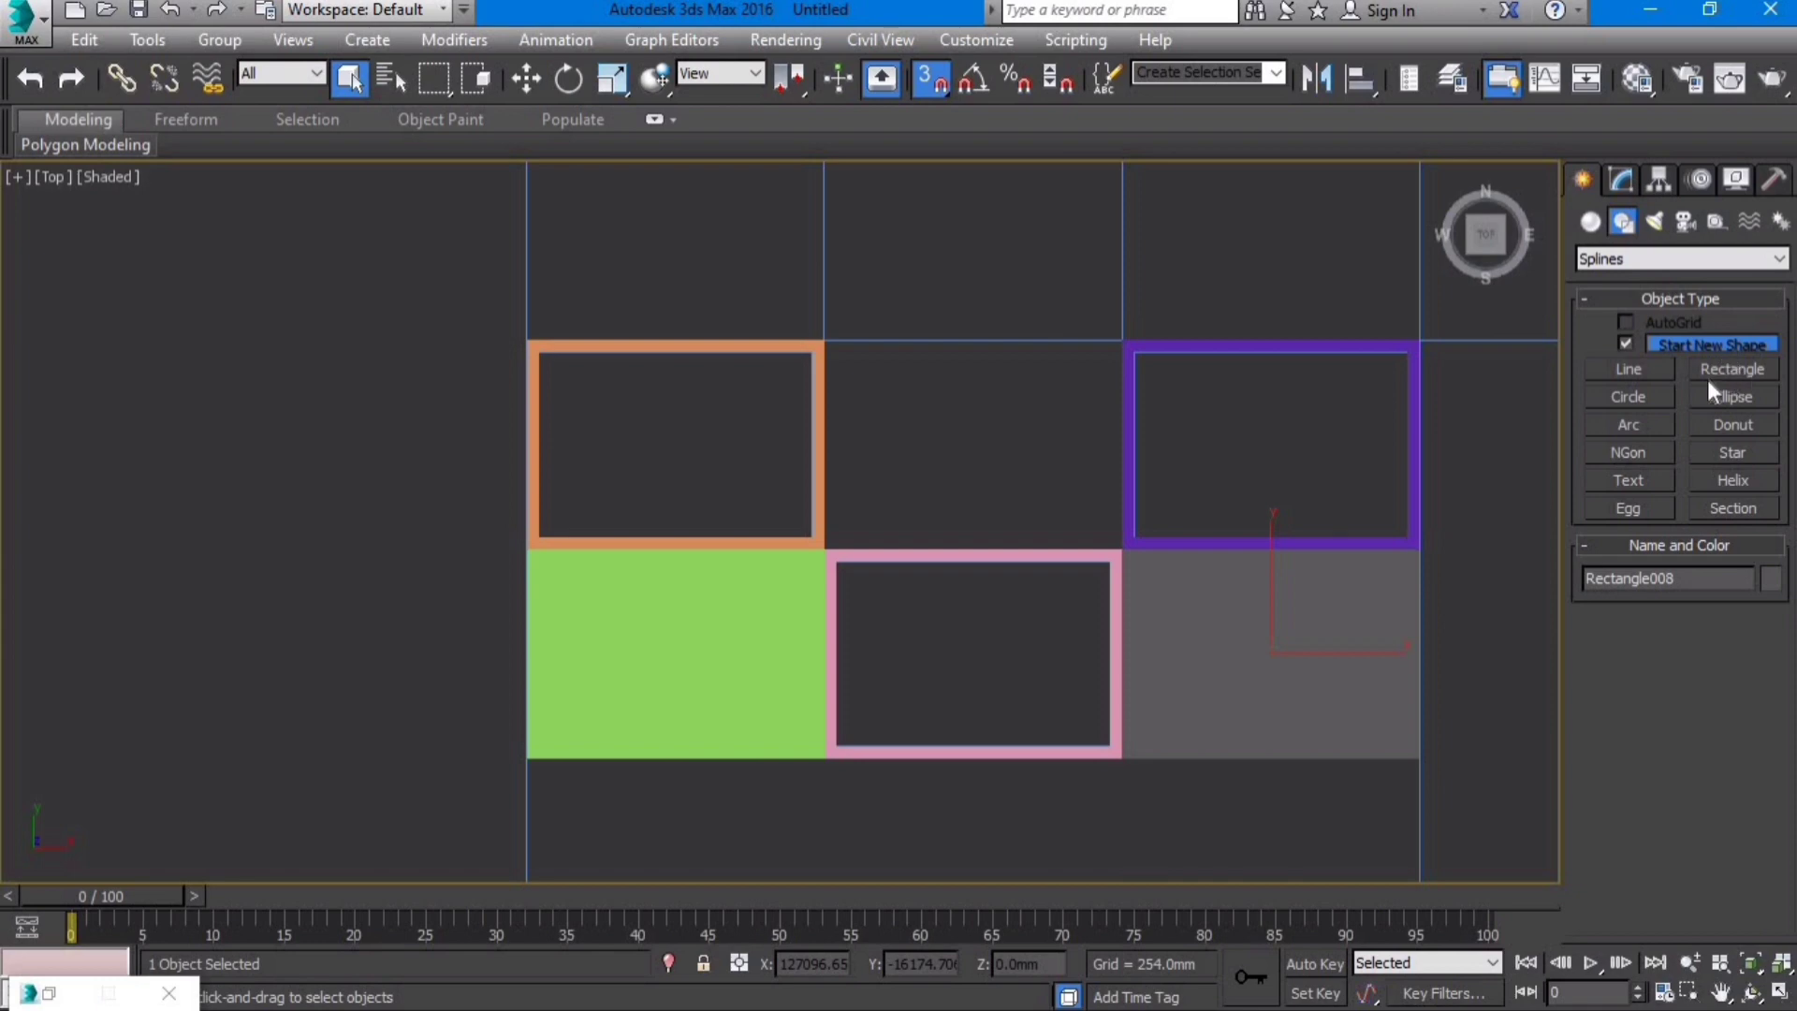
{"action": "left_click", "coordinate": [1710, 373]}
{"action": "left_click_drag", "start_coordinate": [822, 340], "coordinate": [1122, 549]}
{"action": "left_click", "coordinate": [1620, 180]}
{"action": "left_click", "coordinate": [1636, 292]}
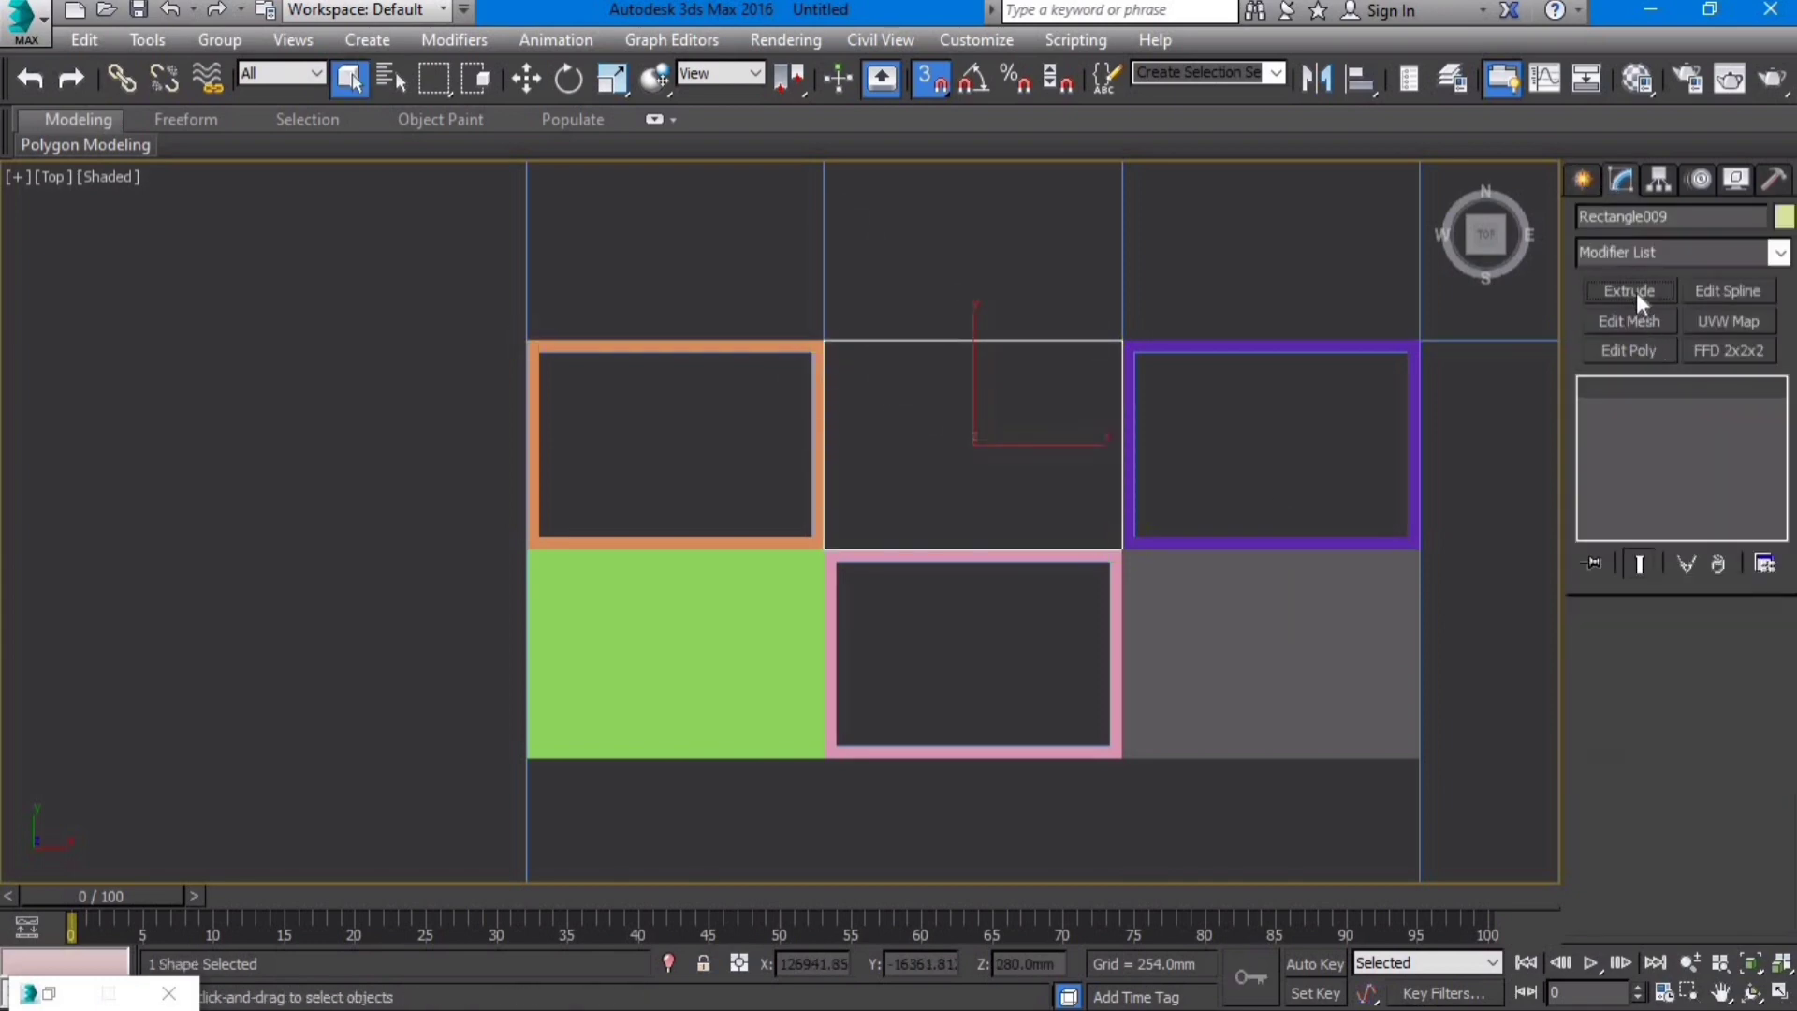
{"action": "scroll", "coordinate": [1039, 554], "scroll_direction": "down", "scroll_amount": 5}
{"action": "scroll", "coordinate": [994, 610], "scroll_direction": "up", "scroll_amount": 5}
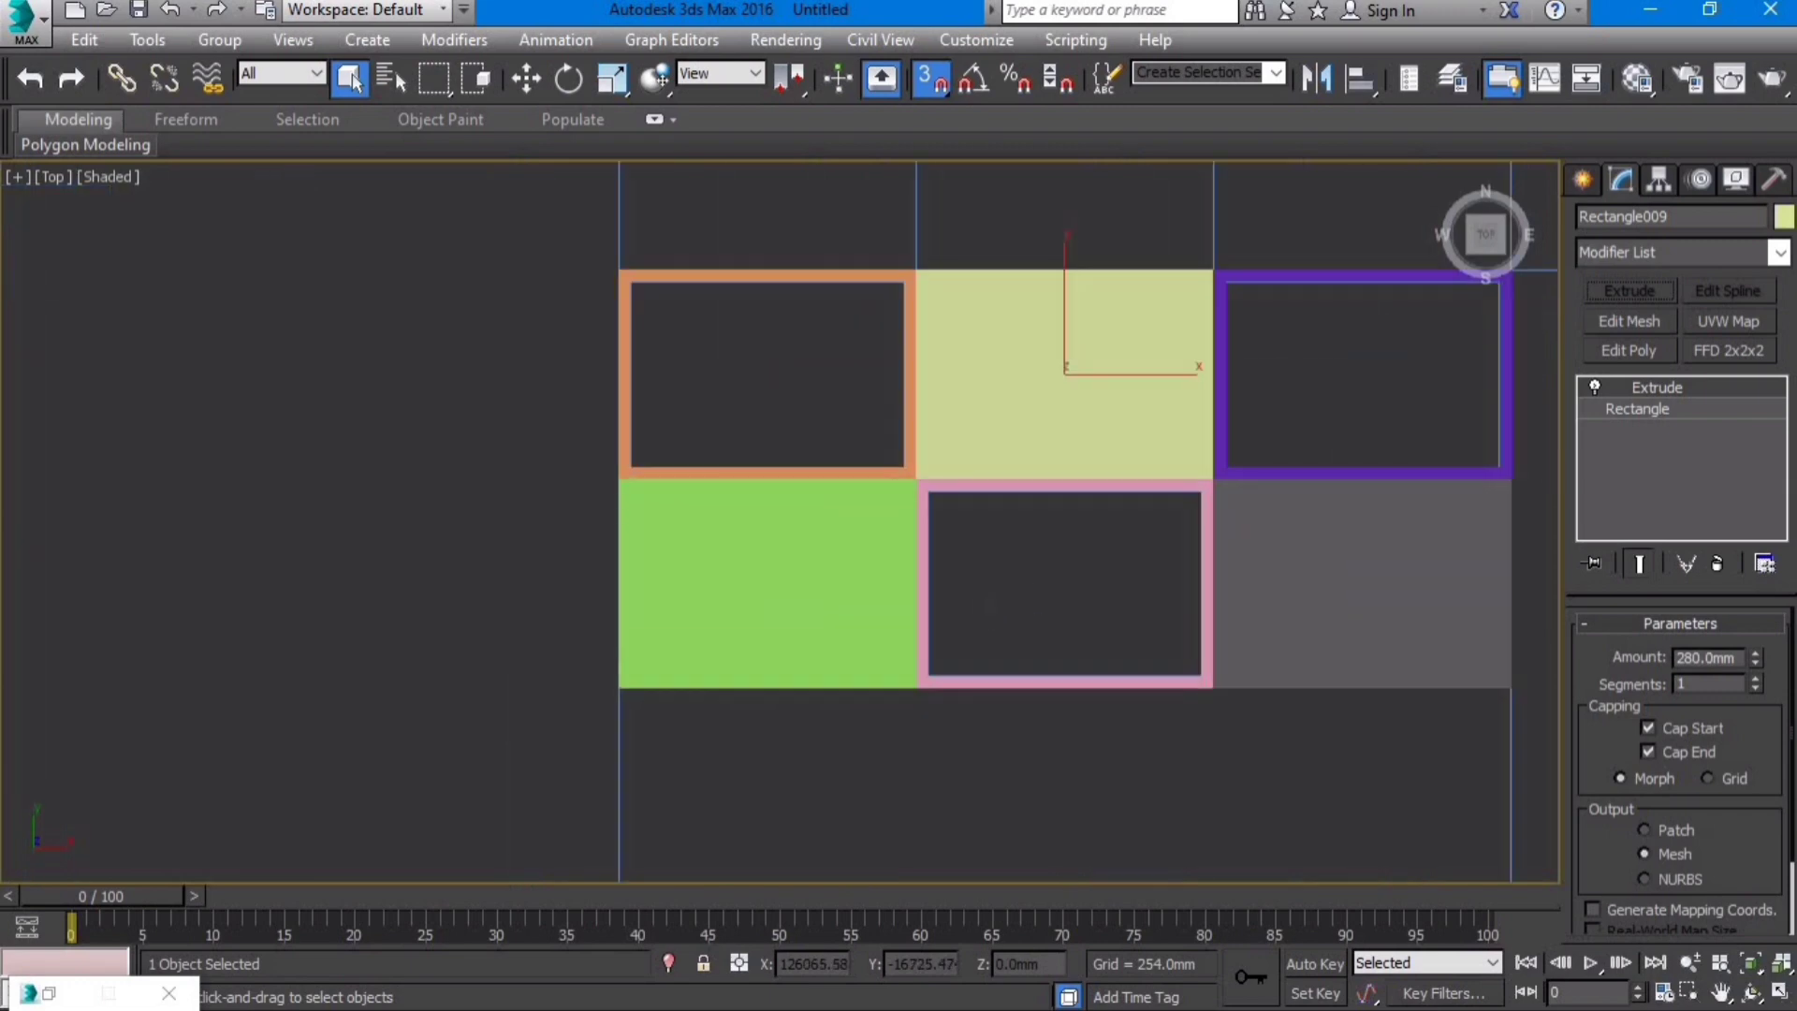
Step: Draw a rectangle over the green block below the orange frame and extrude it 20 mm as a front panel
{"action": "left_click", "coordinate": [1583, 180]}
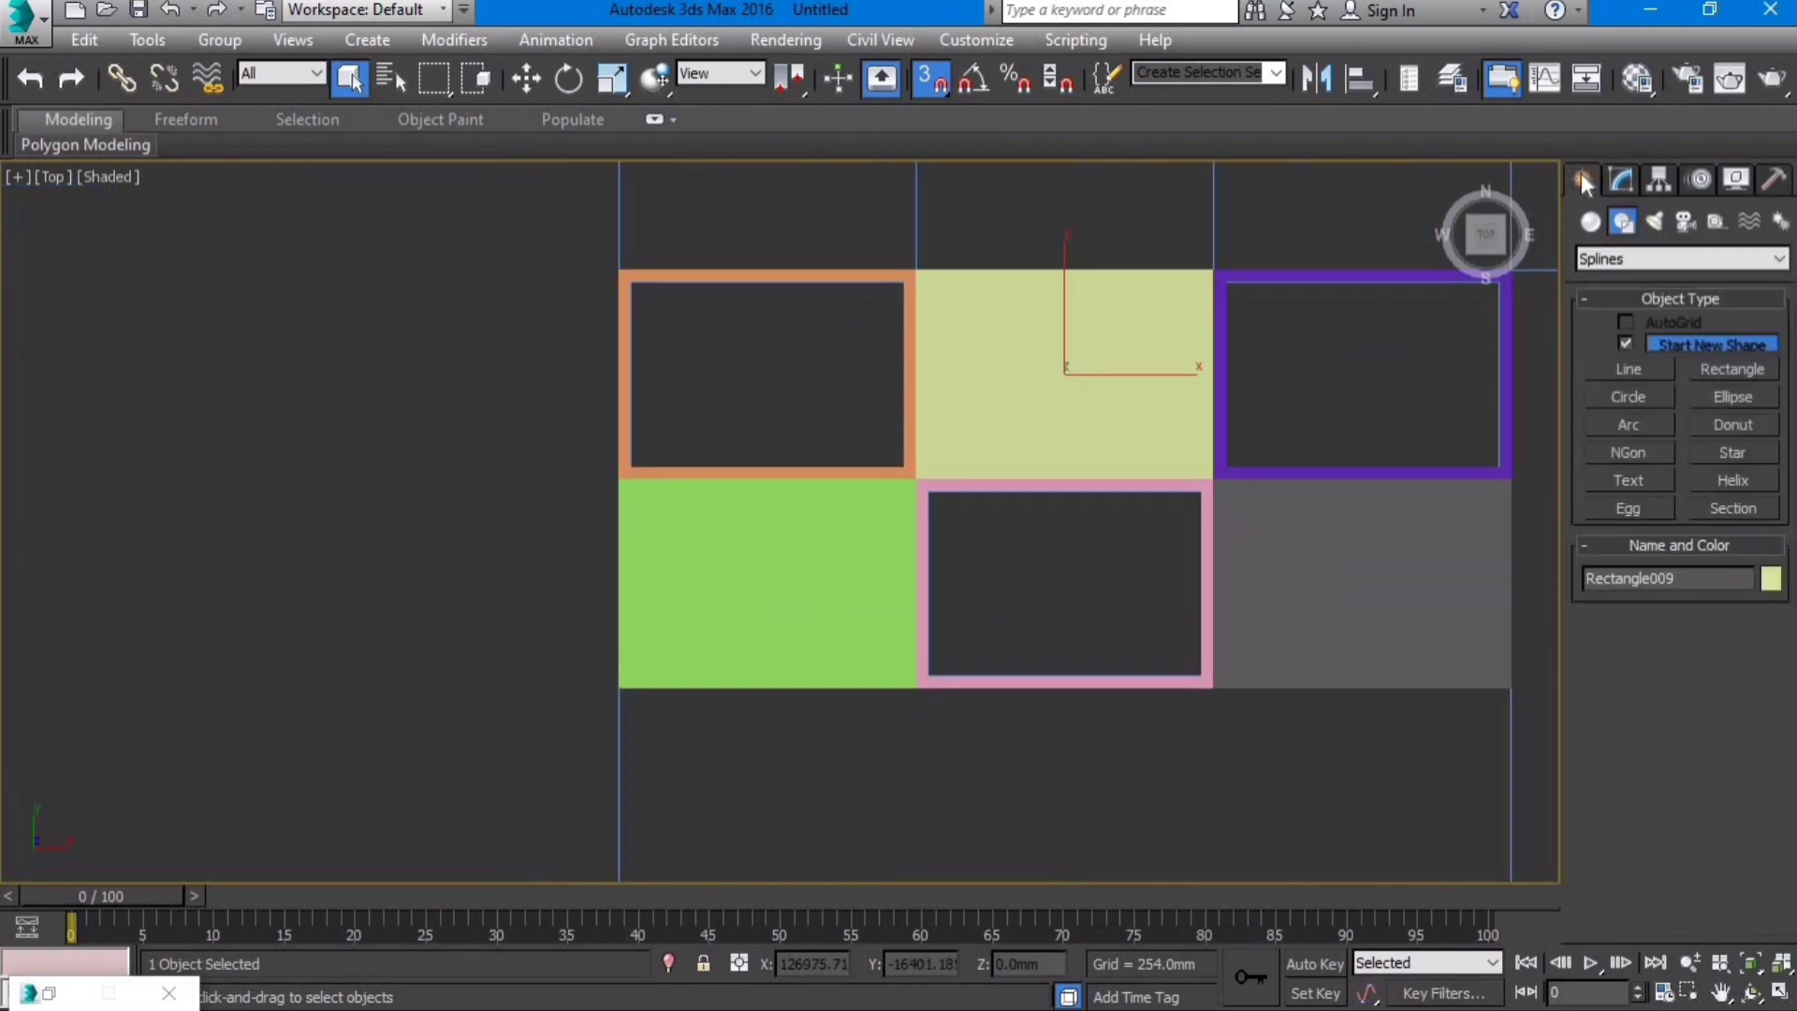
{"action": "left_click", "coordinate": [1730, 371]}
{"action": "left_click_drag", "start_coordinate": [618, 688], "coordinate": [916, 479]}
{"action": "left_click", "coordinate": [1654, 181]}
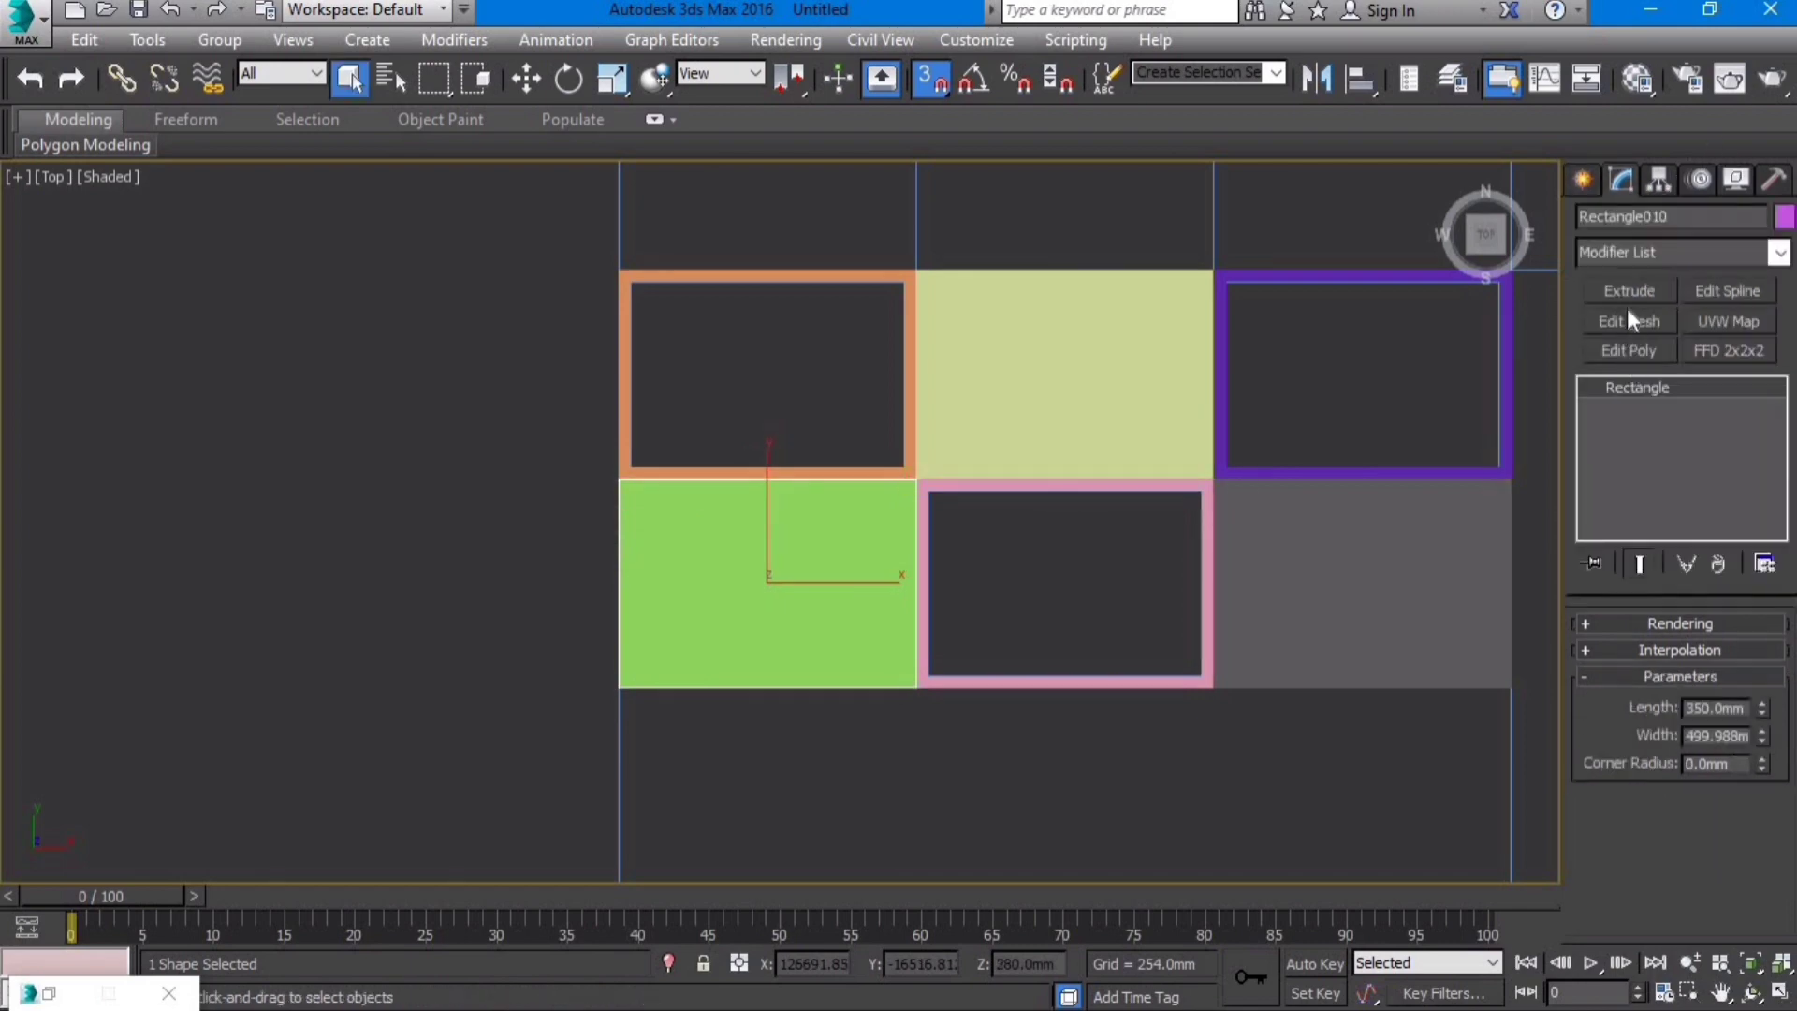
{"action": "left_click", "coordinate": [1629, 291]}
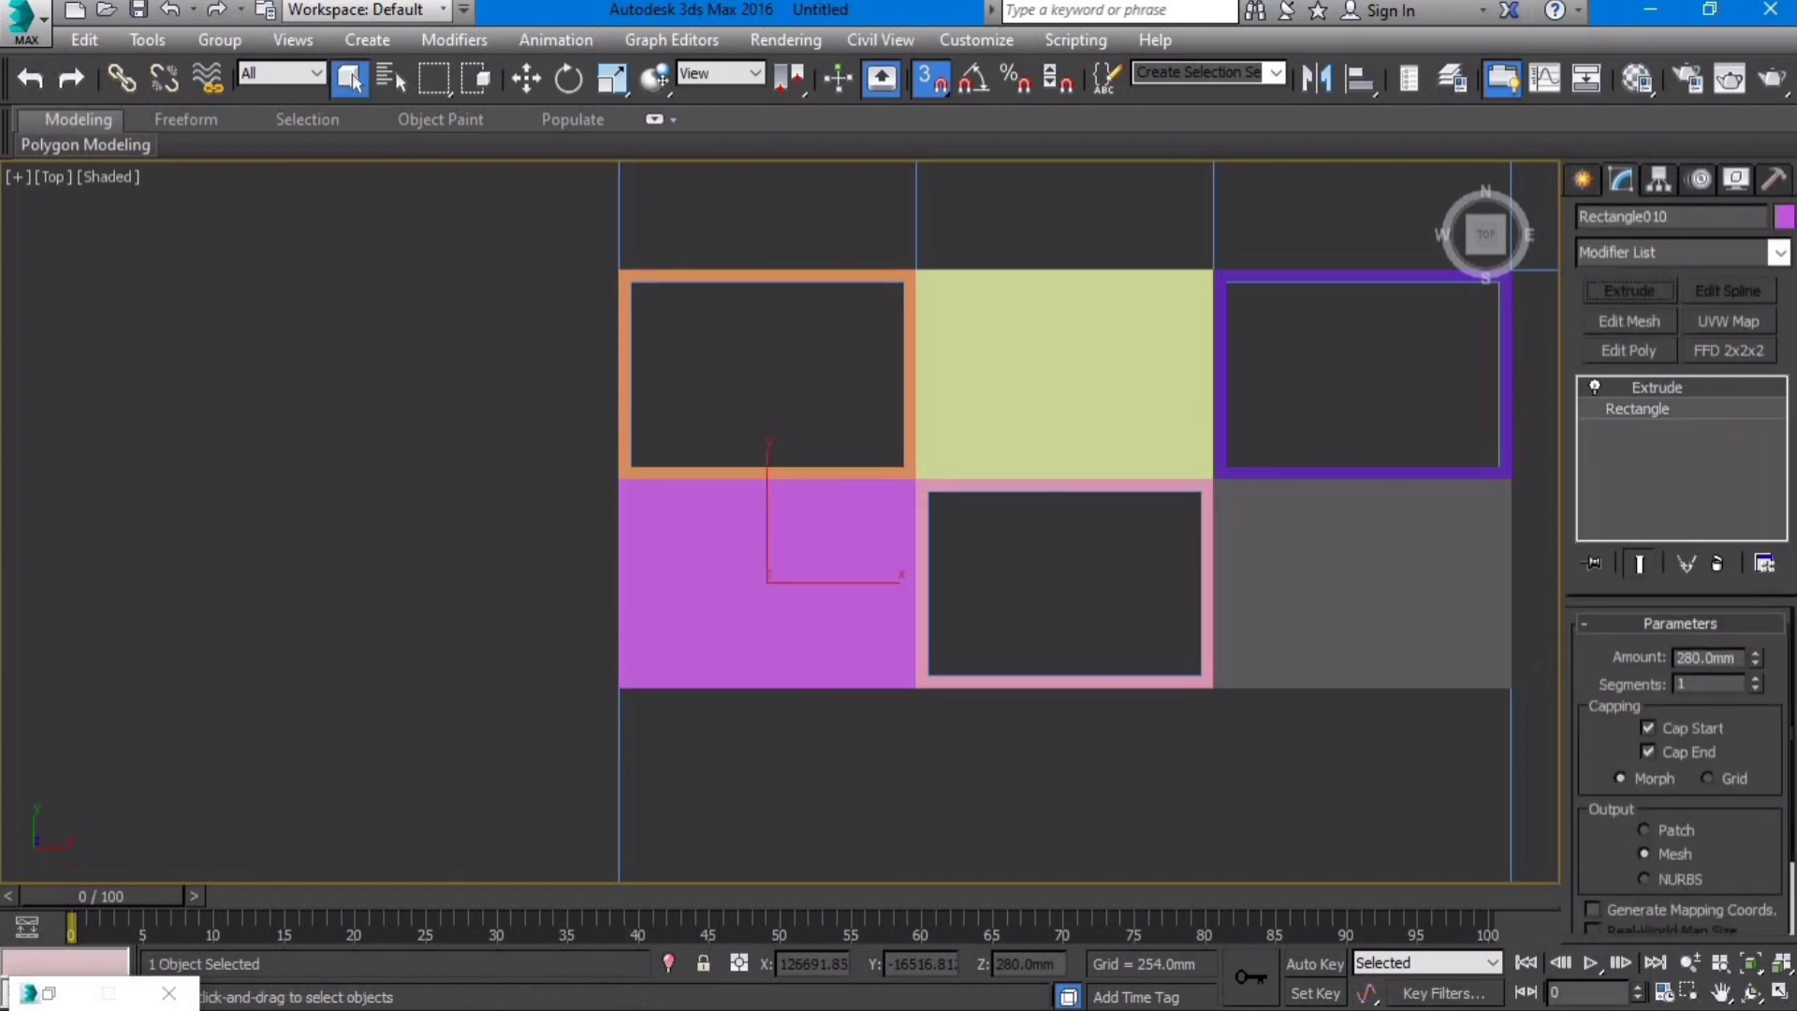
{"action": "left_click_drag", "start_coordinate": [1737, 659], "coordinate": [1482, 661]}
{"action": "type", "text": "20"}
{"action": "key", "text": "Return"}
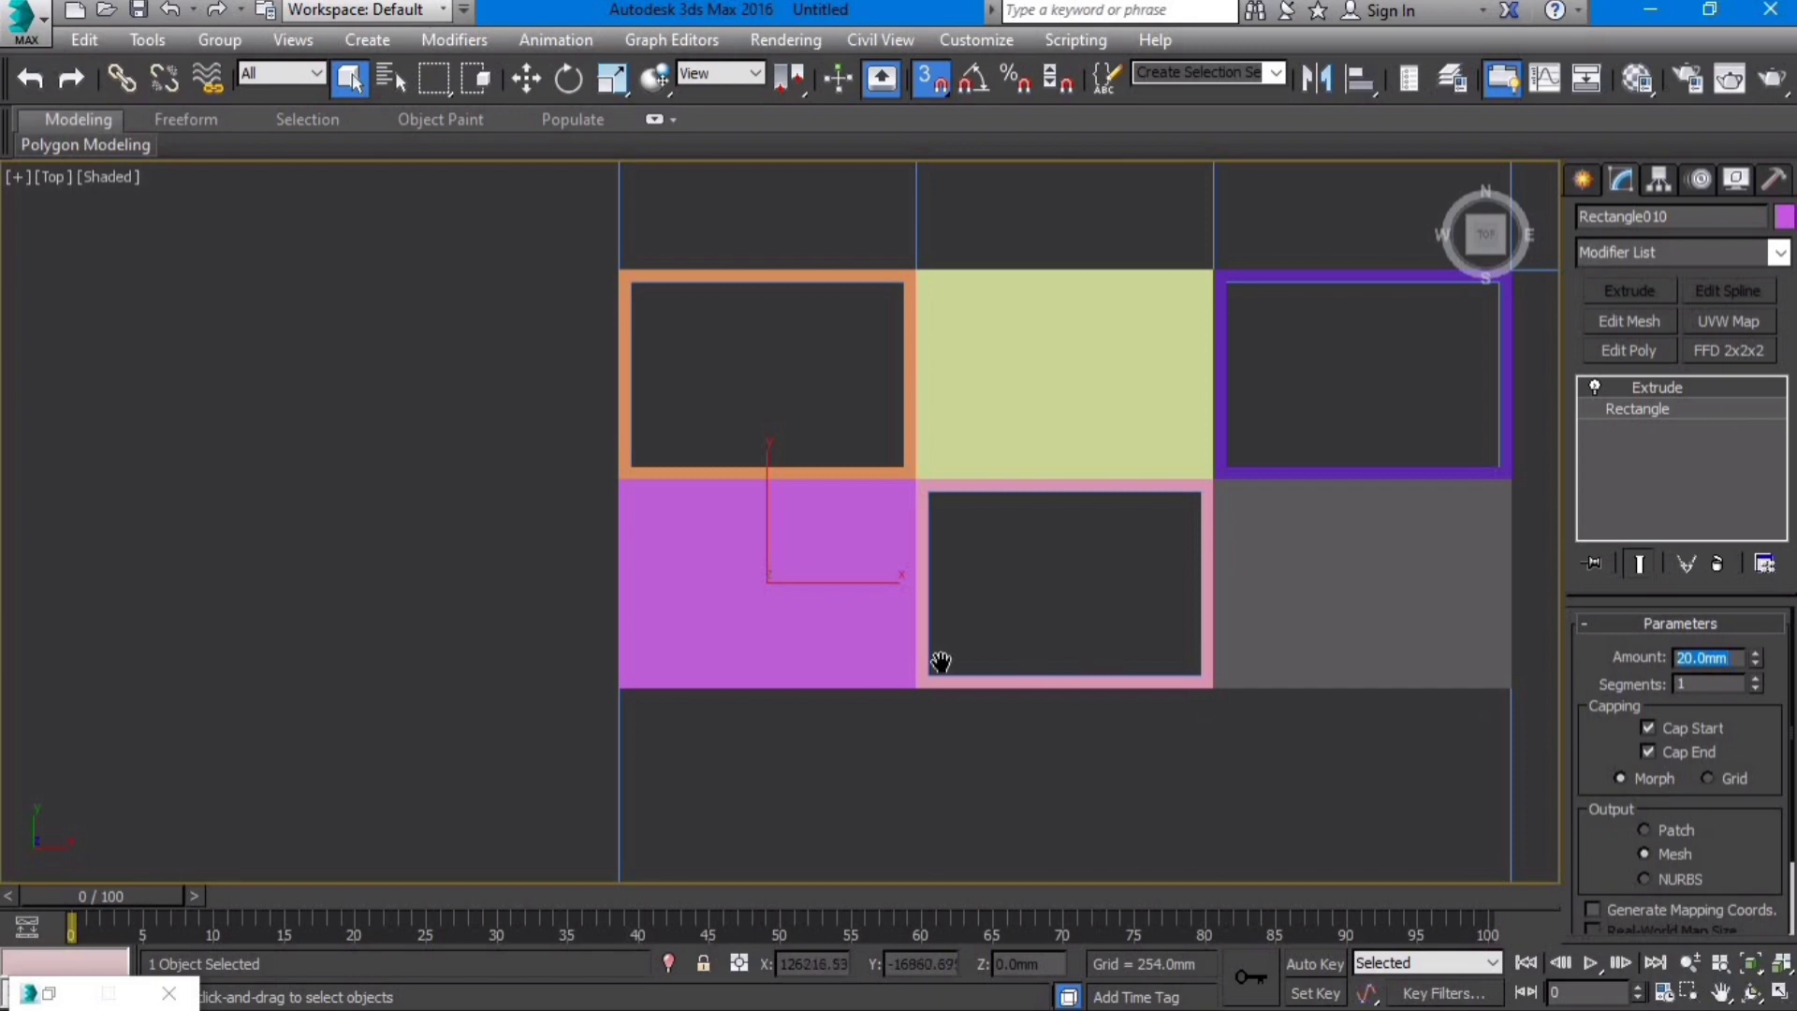
Step: Draw a rectangle over the grey block below the purple frame and extrude it 20 mm as a front panel
{"action": "middle_click_drag", "start_coordinate": [940, 662], "coordinate": [802, 647]}
{"action": "left_click", "coordinate": [1582, 179]}
{"action": "left_click", "coordinate": [1720, 371]}
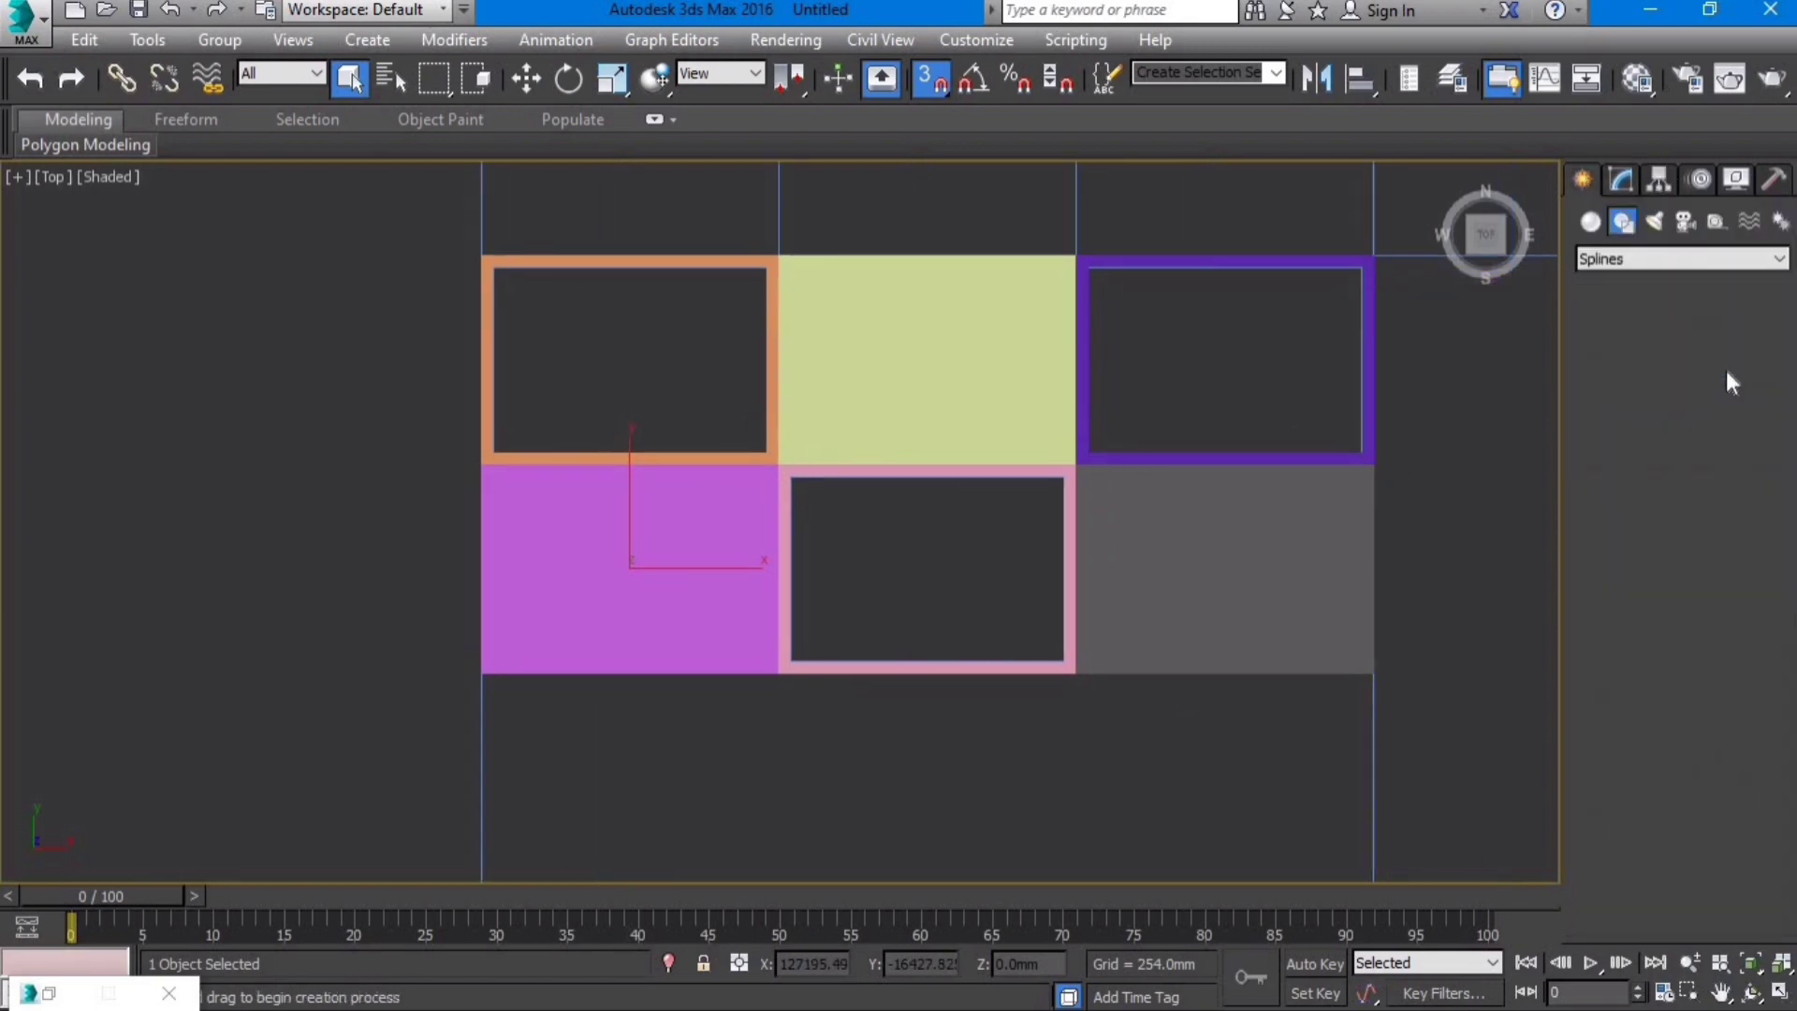
{"action": "left_click_drag", "start_coordinate": [1369, 672], "coordinate": [1076, 465]}
{"action": "left_click", "coordinate": [1622, 179]}
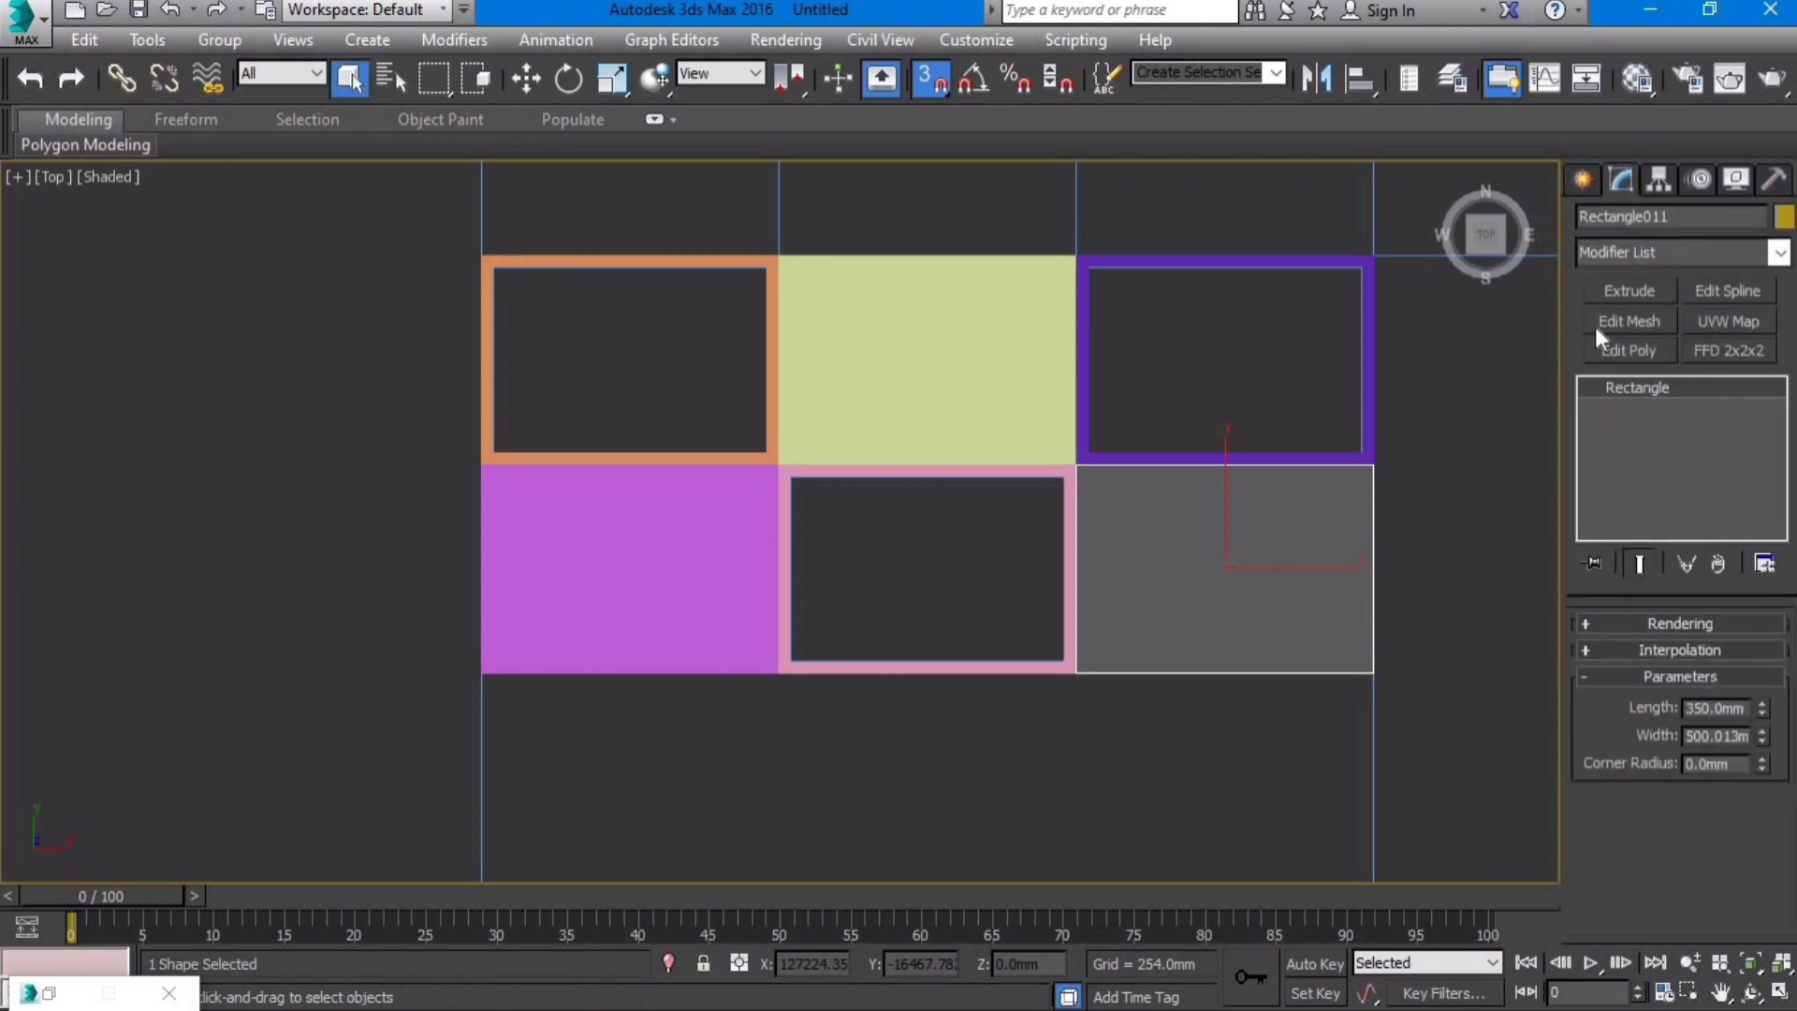
{"action": "left_click", "coordinate": [1607, 294]}
Step: Draw a rectangle over the pale green block between the orange and purple frames and extrude it 20 mm
{"action": "middle_click_drag", "start_coordinate": [1546, 181], "coordinate": [1588, 246]}
{"action": "left_click", "coordinate": [1583, 178]}
{"action": "left_click", "coordinate": [1739, 366]}
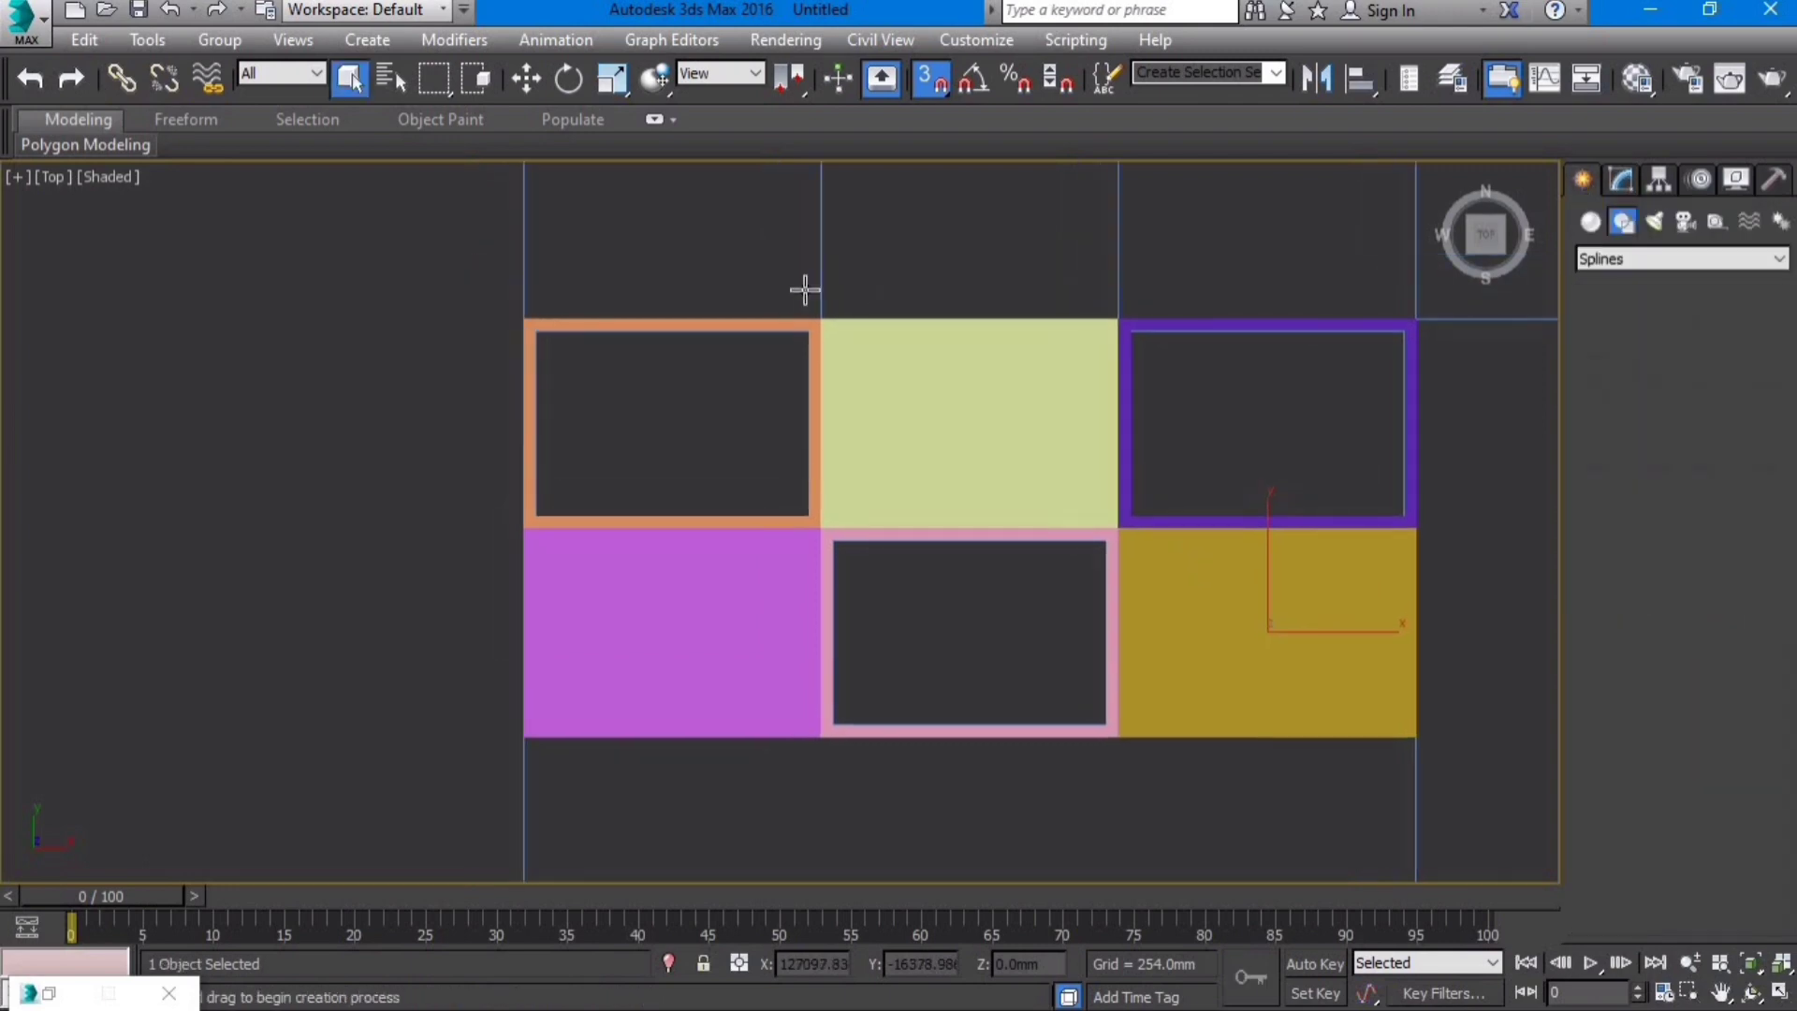
{"action": "left_click_drag", "start_coordinate": [820, 319], "coordinate": [1118, 529]}
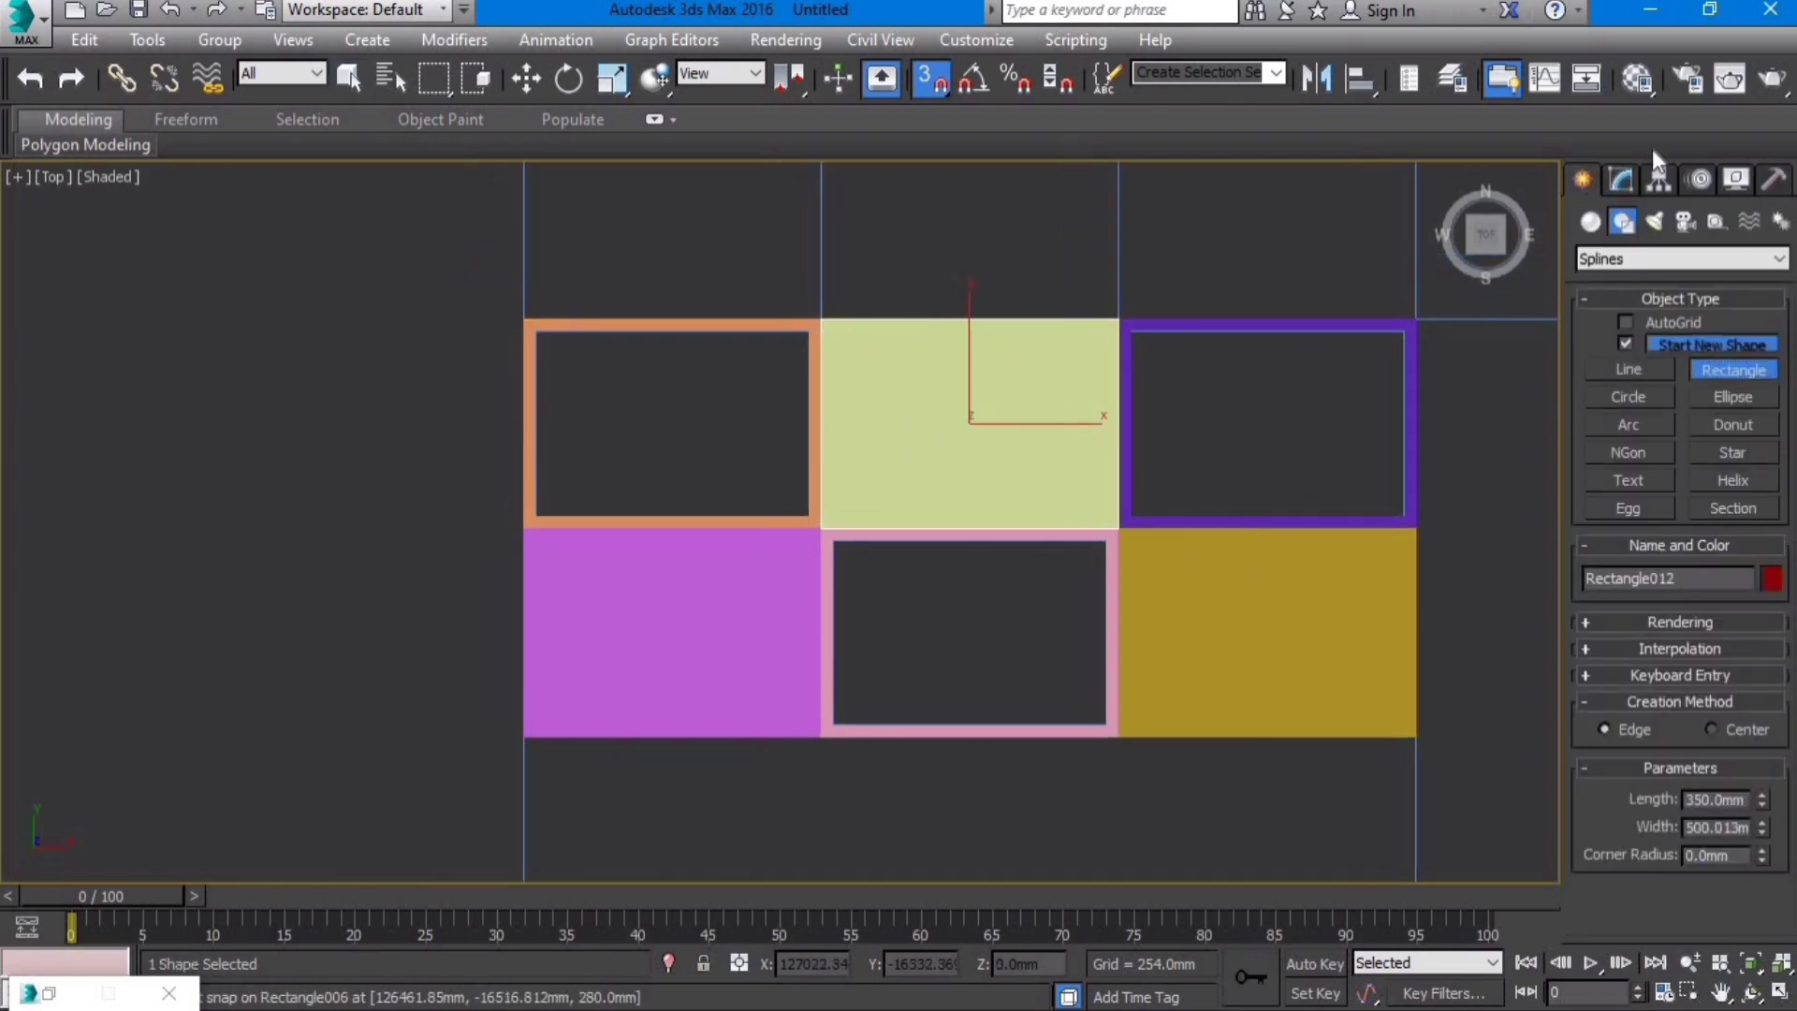
{"action": "left_click", "coordinate": [1628, 176]}
{"action": "left_click", "coordinate": [1629, 291]}
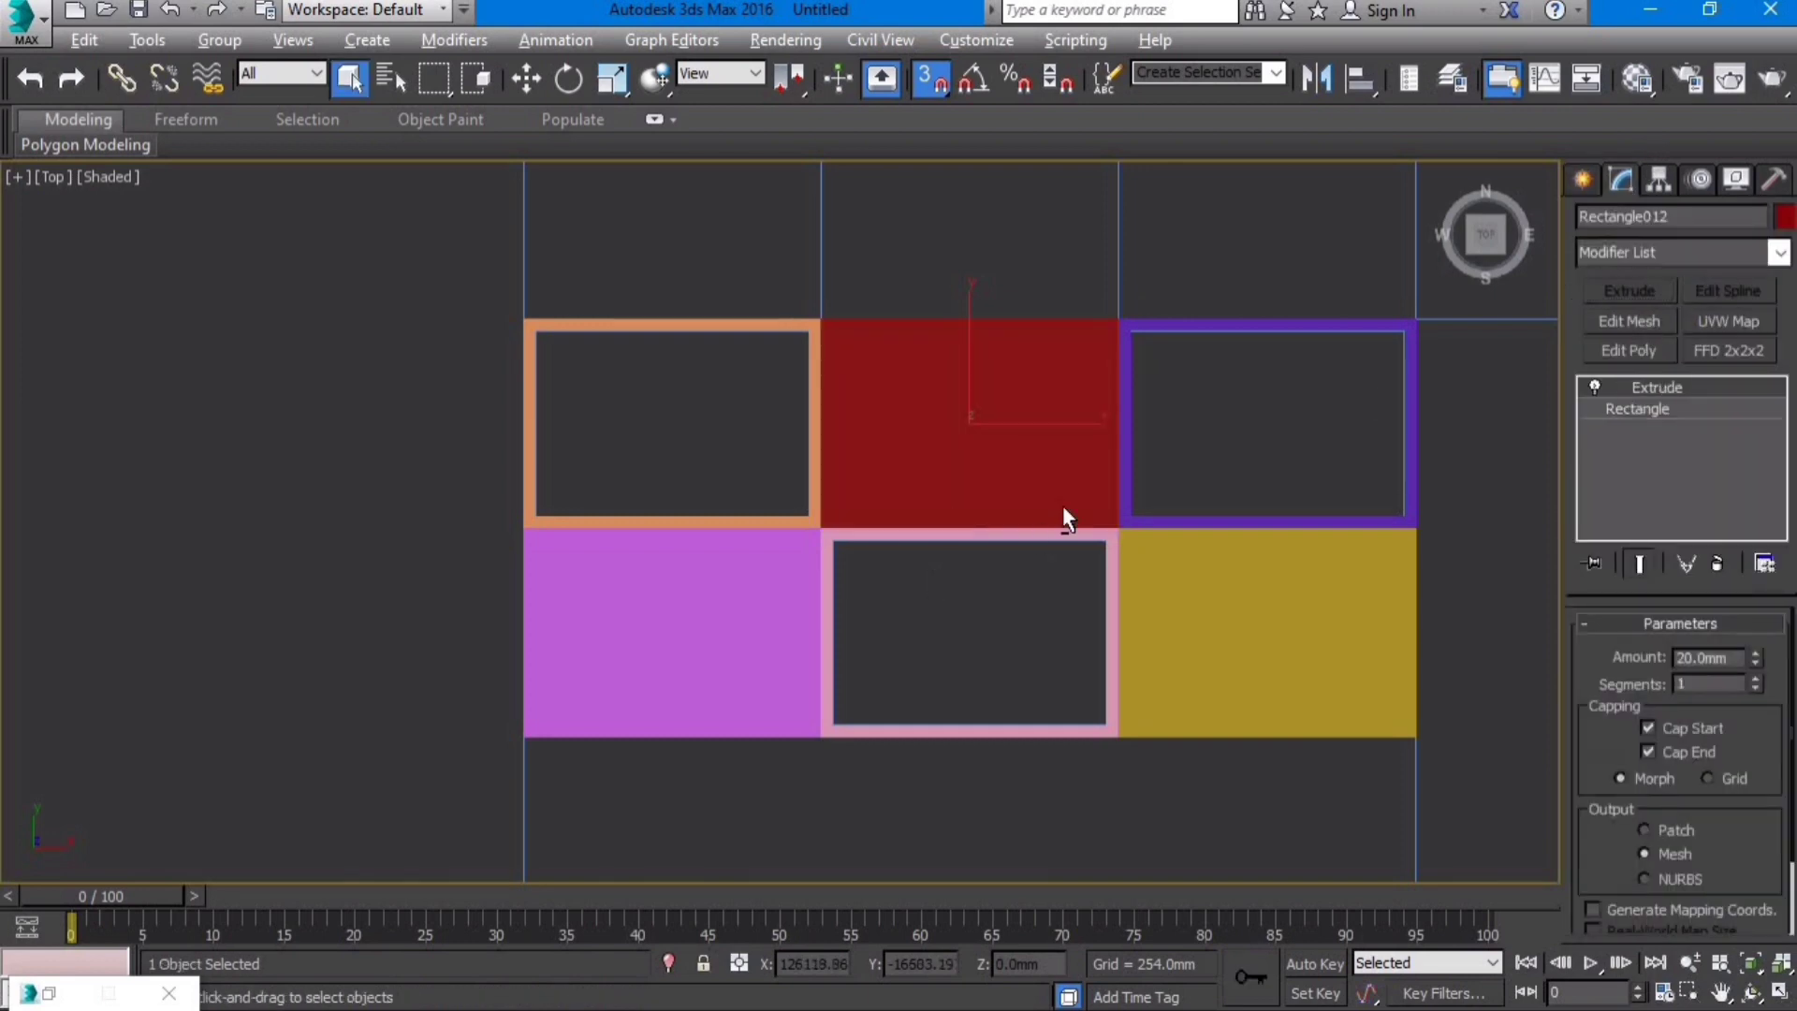
Step: Set the absolute Z position of the pale green block under the dark red panel to 0 mm
{"action": "middle_click_drag", "start_coordinate": [1063, 506], "coordinate": [1046, 380], "text": "alt"}
{"action": "left_click", "coordinate": [1006, 559]}
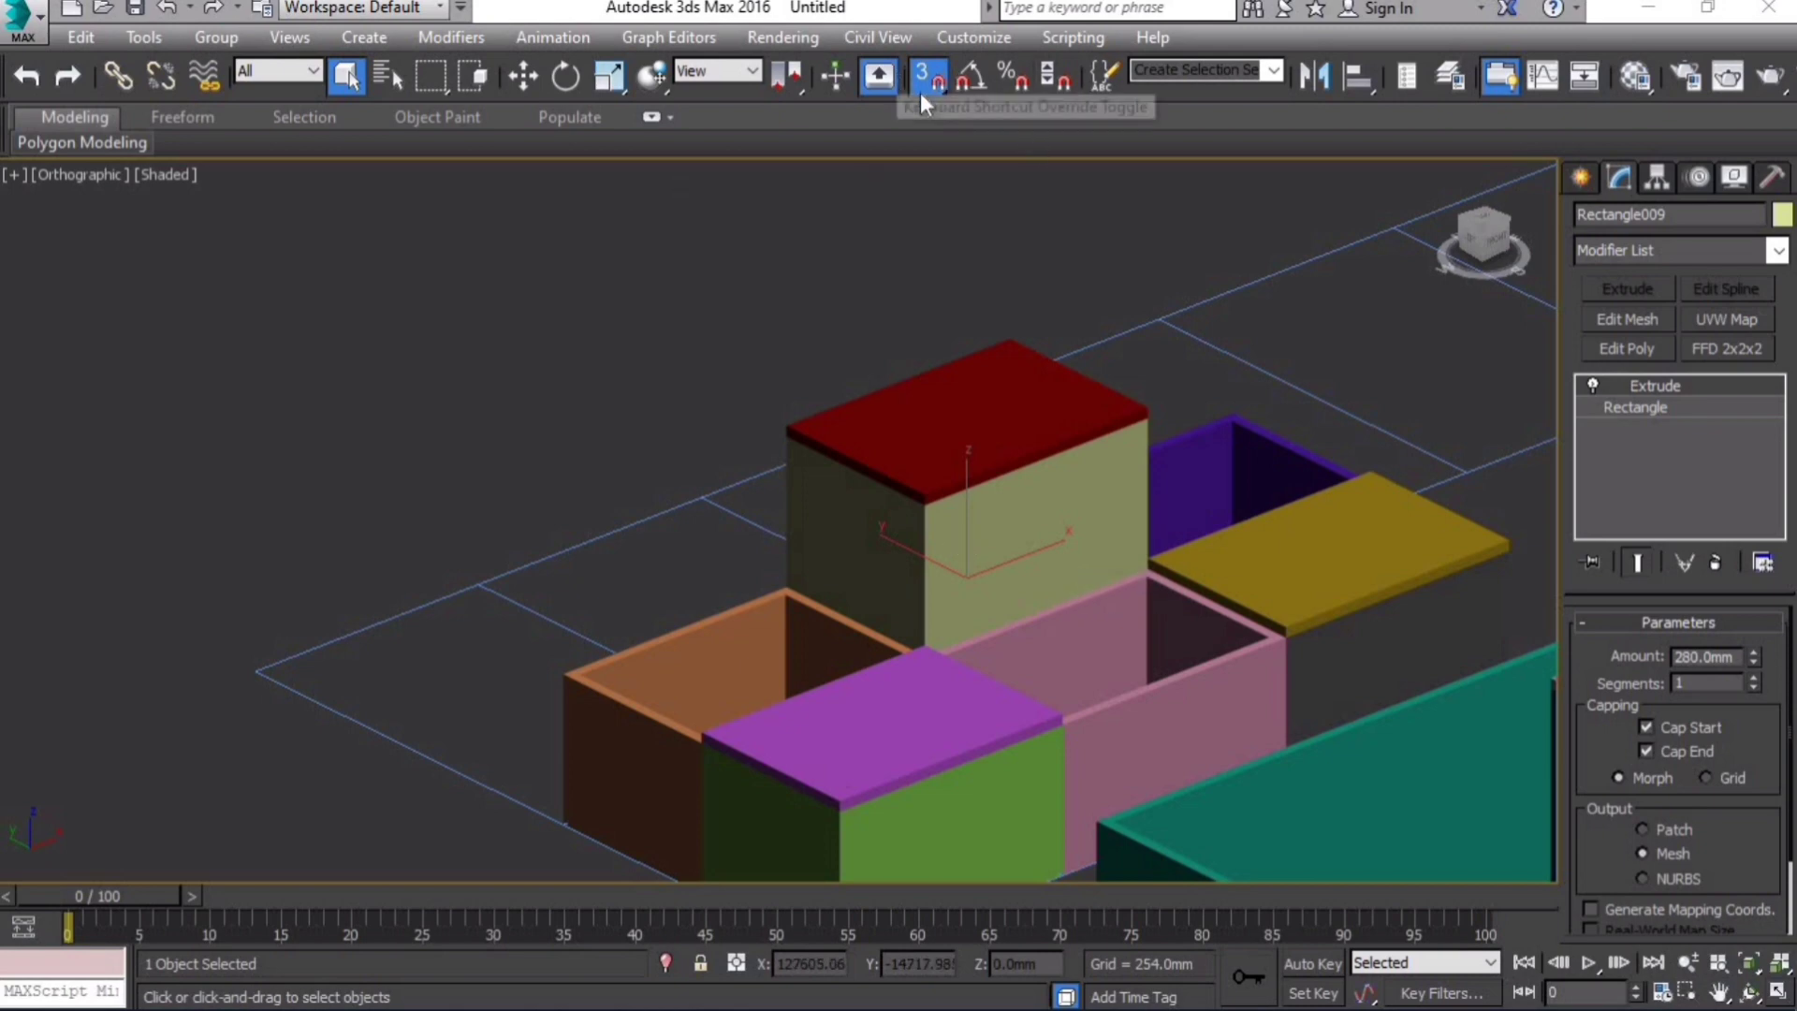
{"action": "left_click", "coordinate": [518, 74]}
{"action": "right_click", "coordinate": [522, 77]}
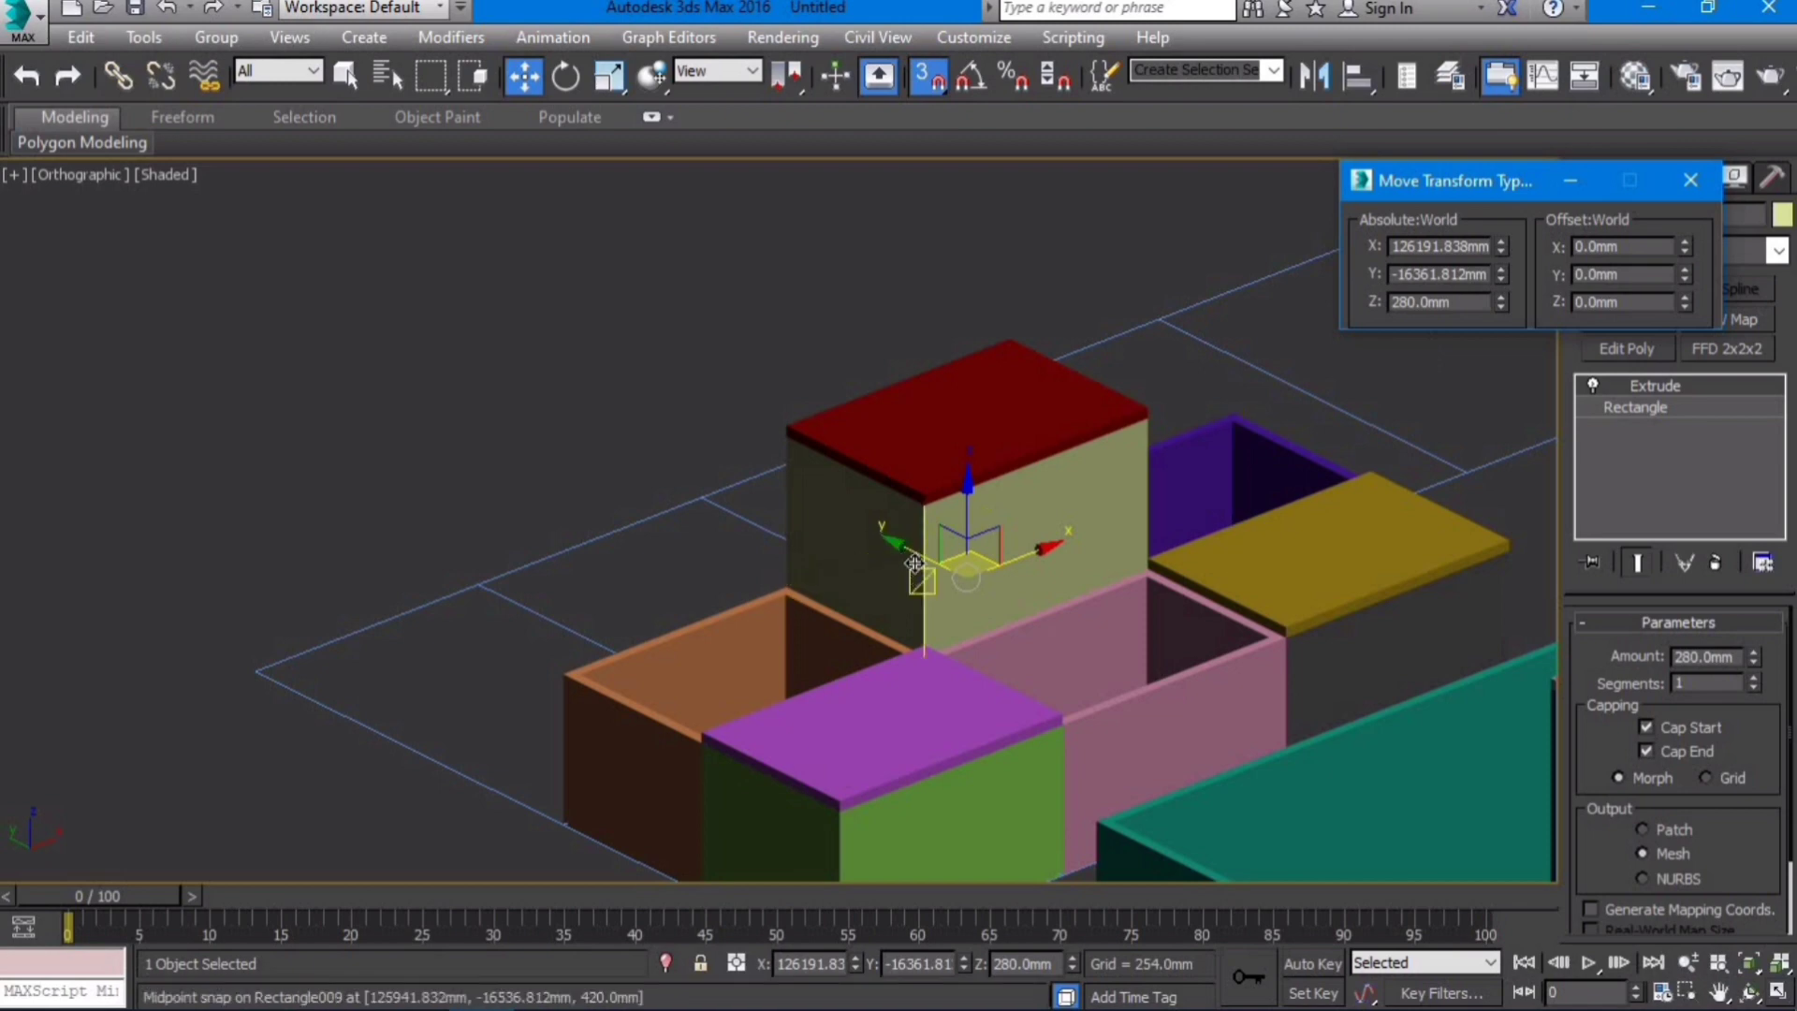
{"action": "scroll", "coordinate": [964, 562], "scroll_direction": "down", "scroll_amount": 3}
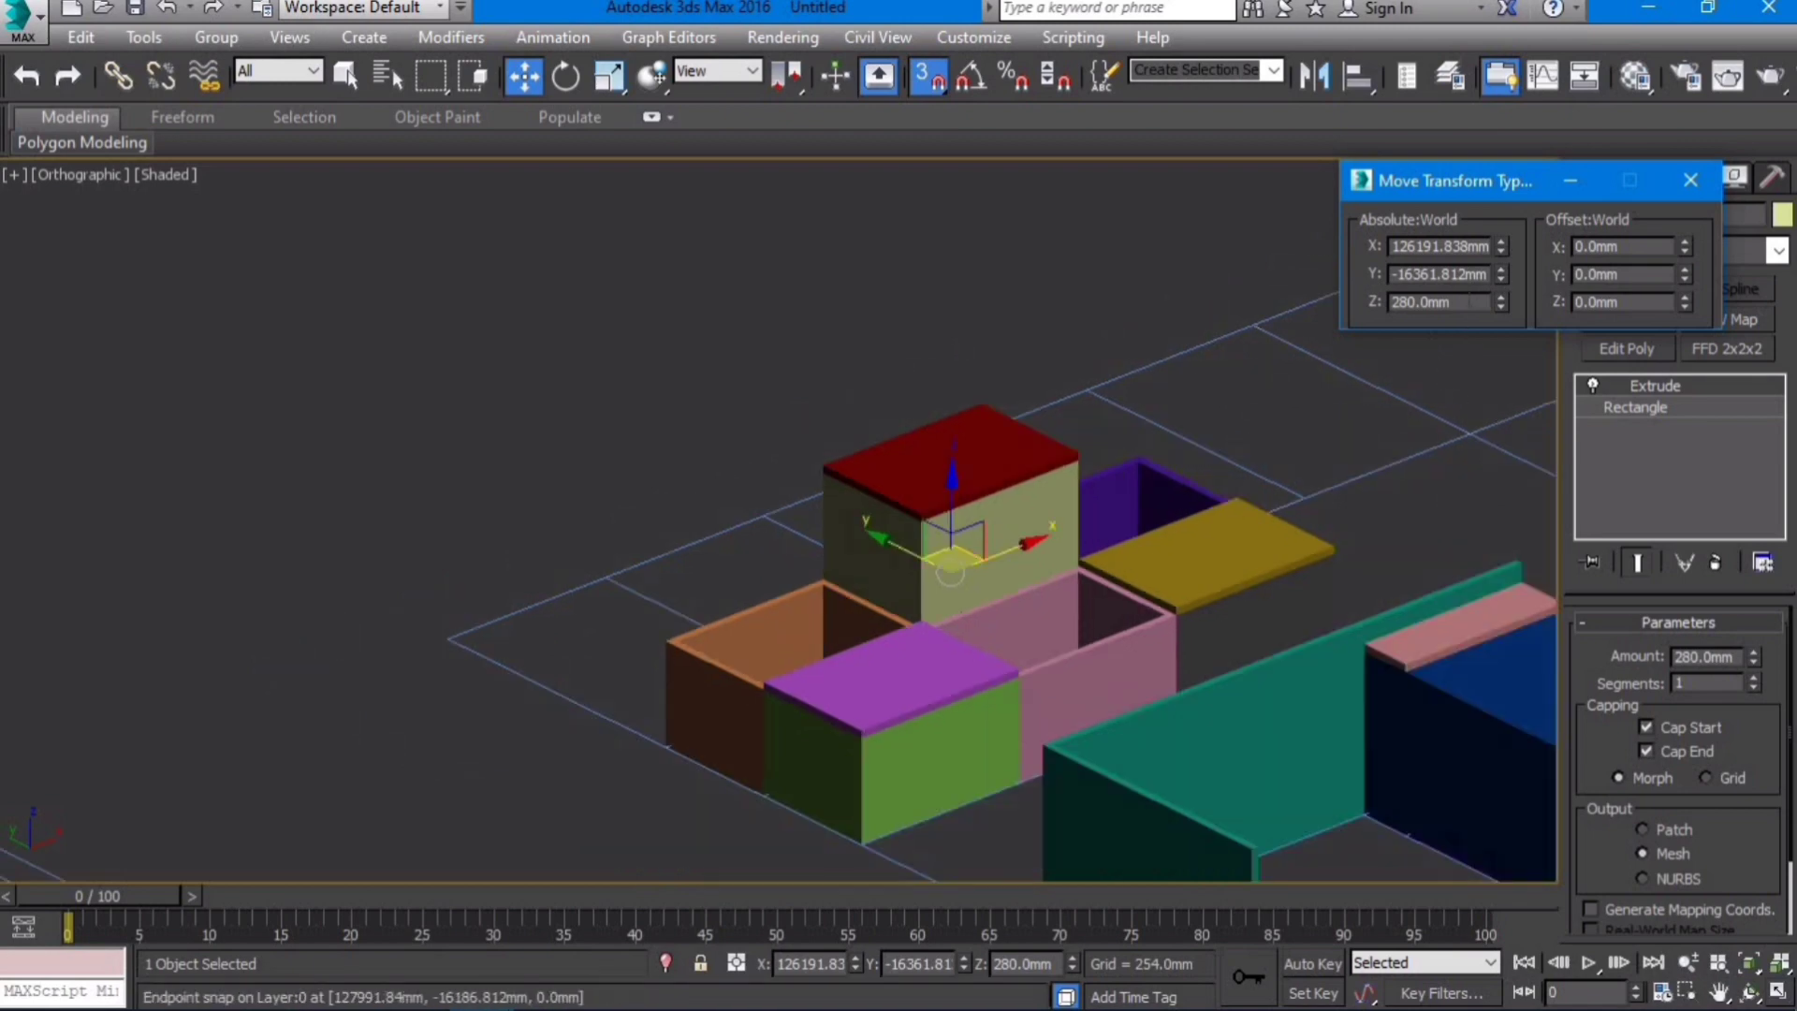
{"action": "type", "text": "0"}
{"action": "key", "text": "Return"}
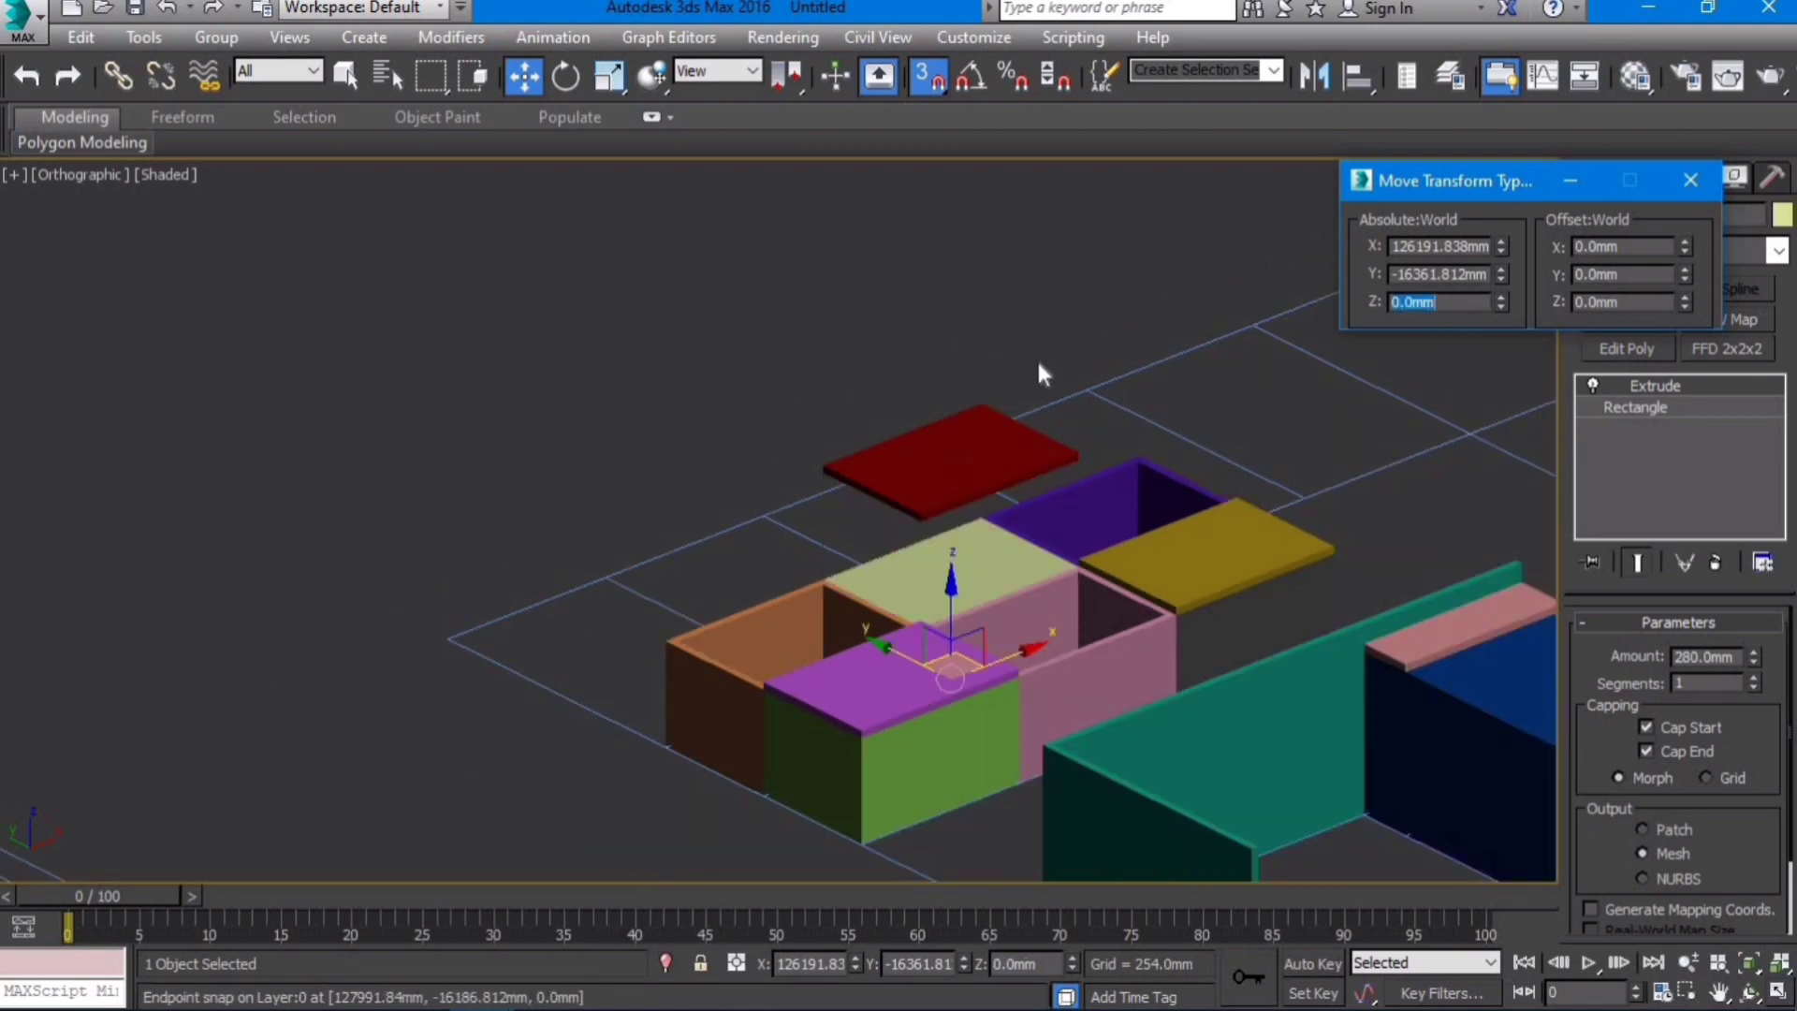
Step: Set the floating dark red panel's absolute Z position to 280 mm, with snapping turned off
{"action": "left_click", "coordinate": [946, 475]}
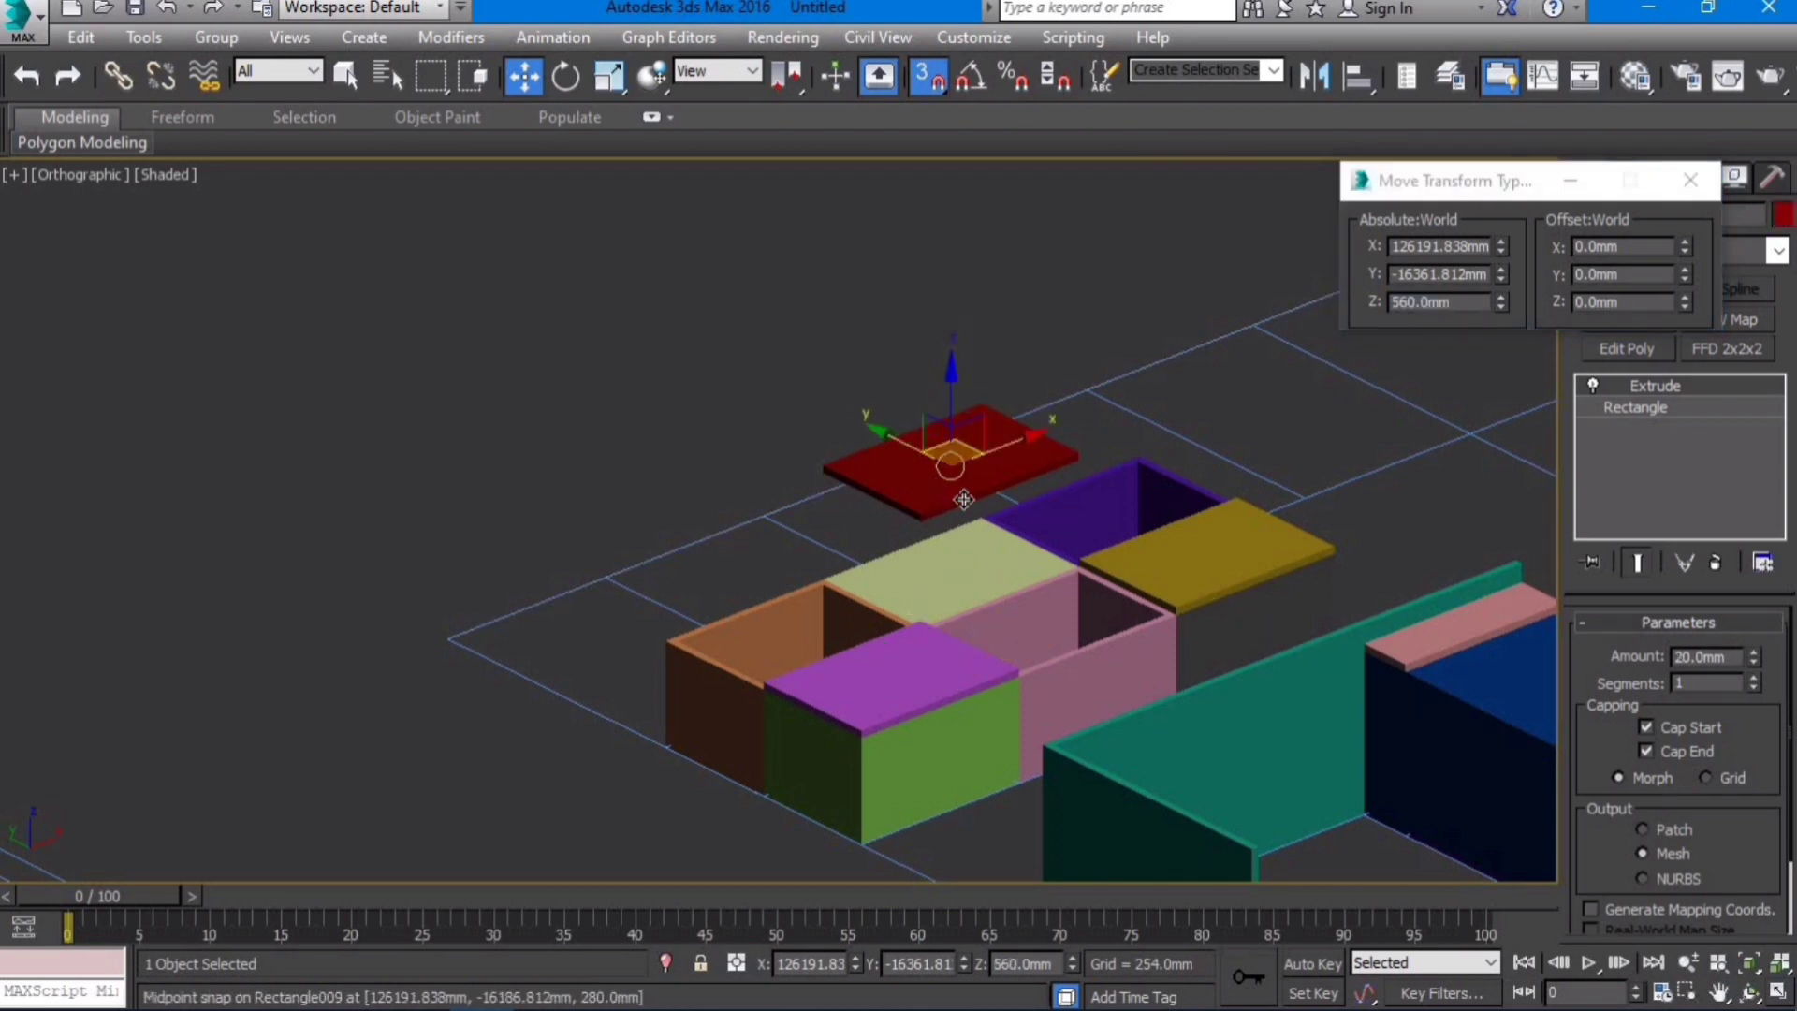
{"action": "scroll", "coordinate": [963, 496], "scroll_direction": "up", "scroll_amount": 3}
{"action": "key", "text": "s"}
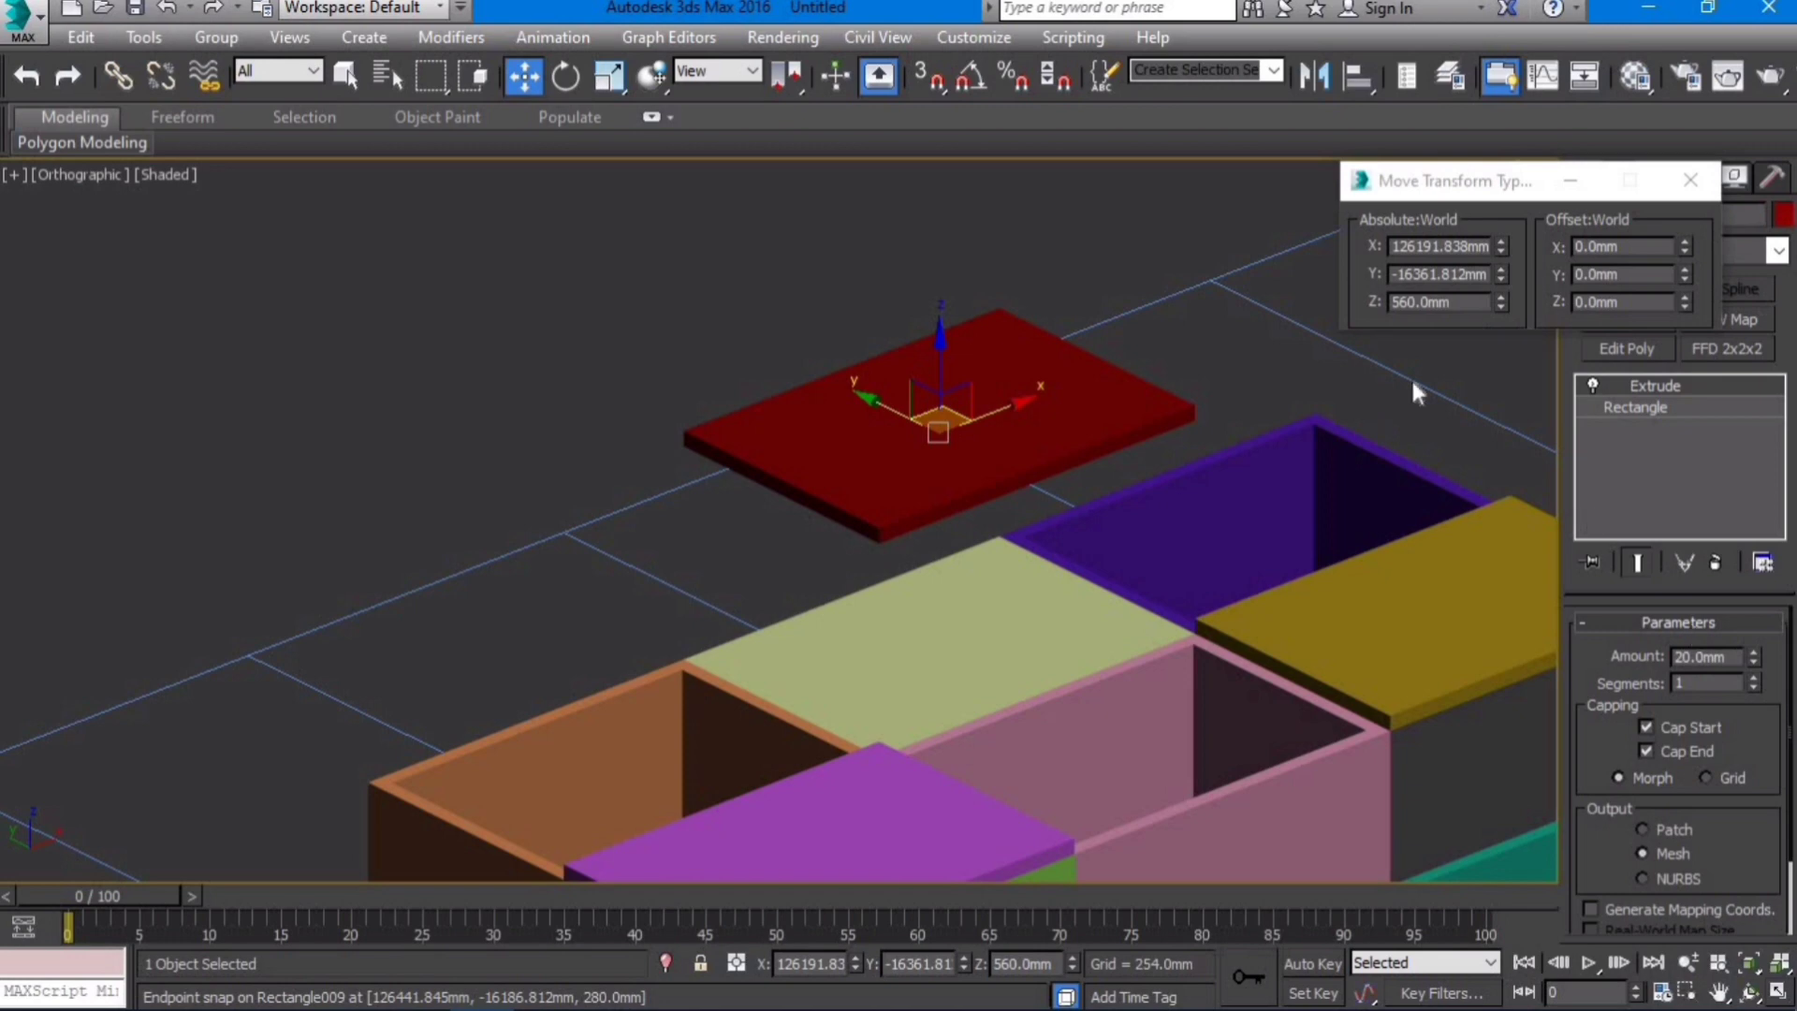
{"action": "double_click", "coordinate": [1423, 302]}
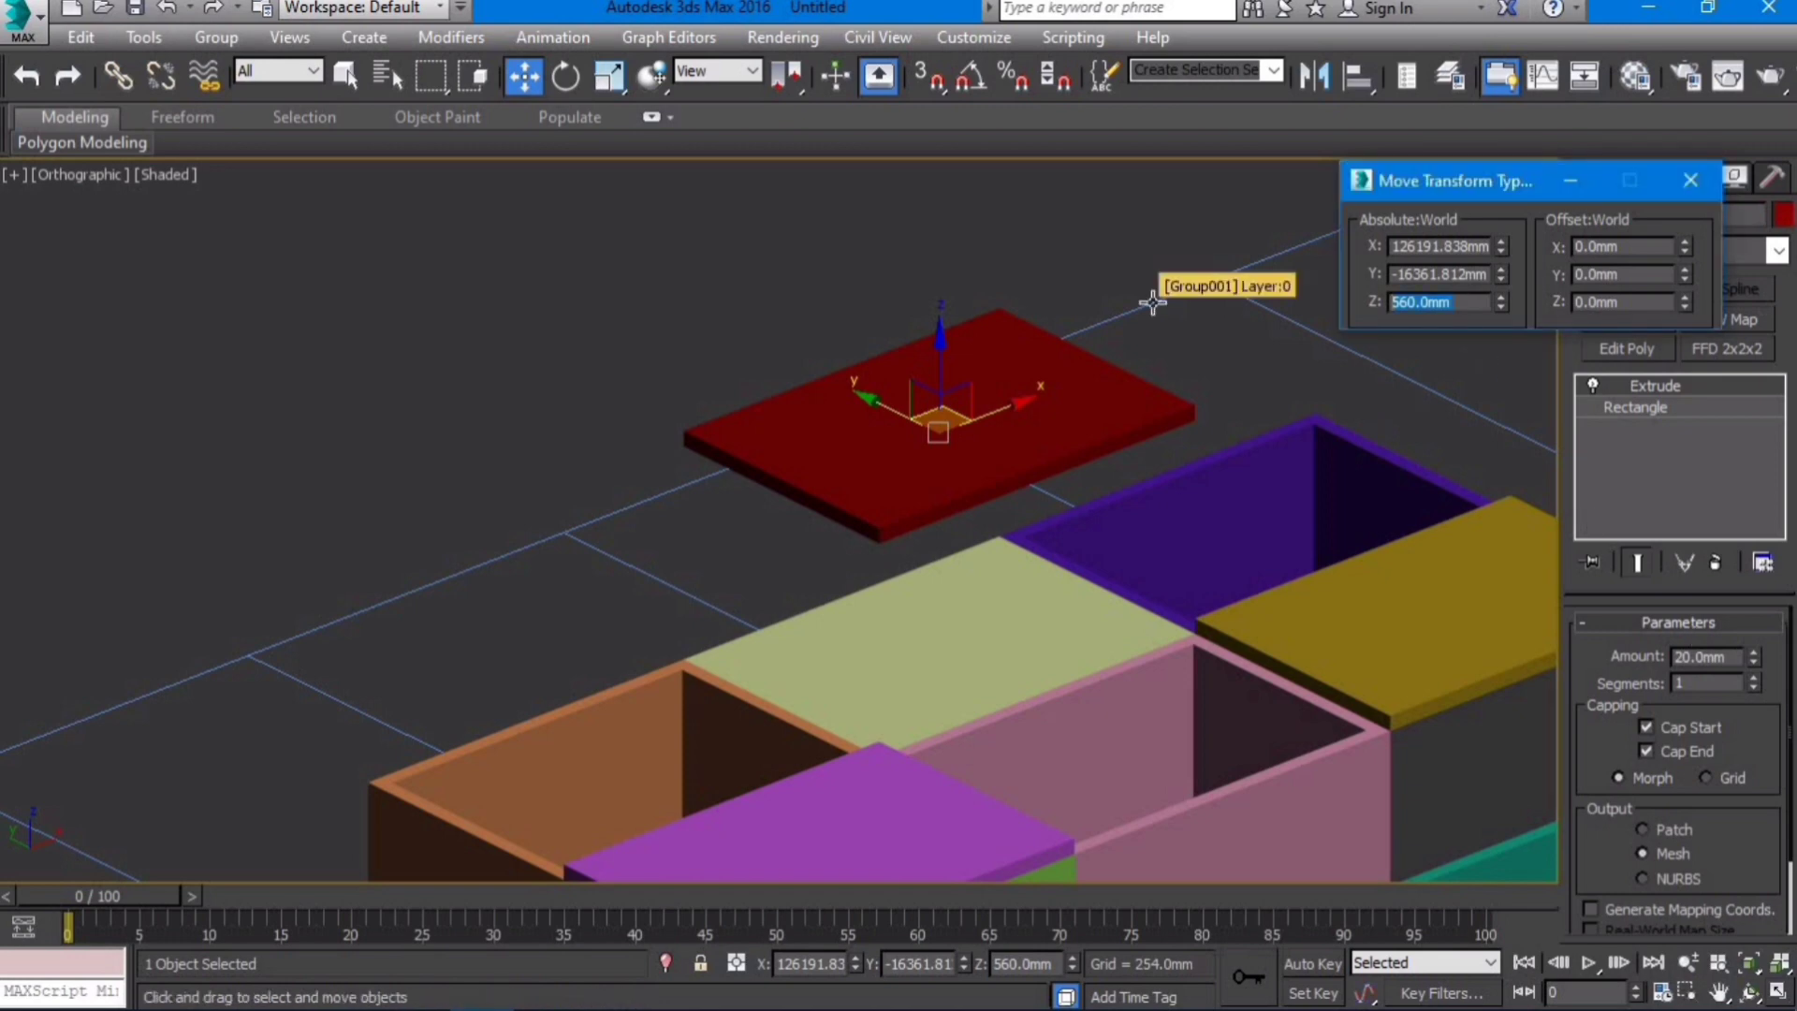
{"action": "type", "text": "280"}
{"action": "key", "text": "Return"}
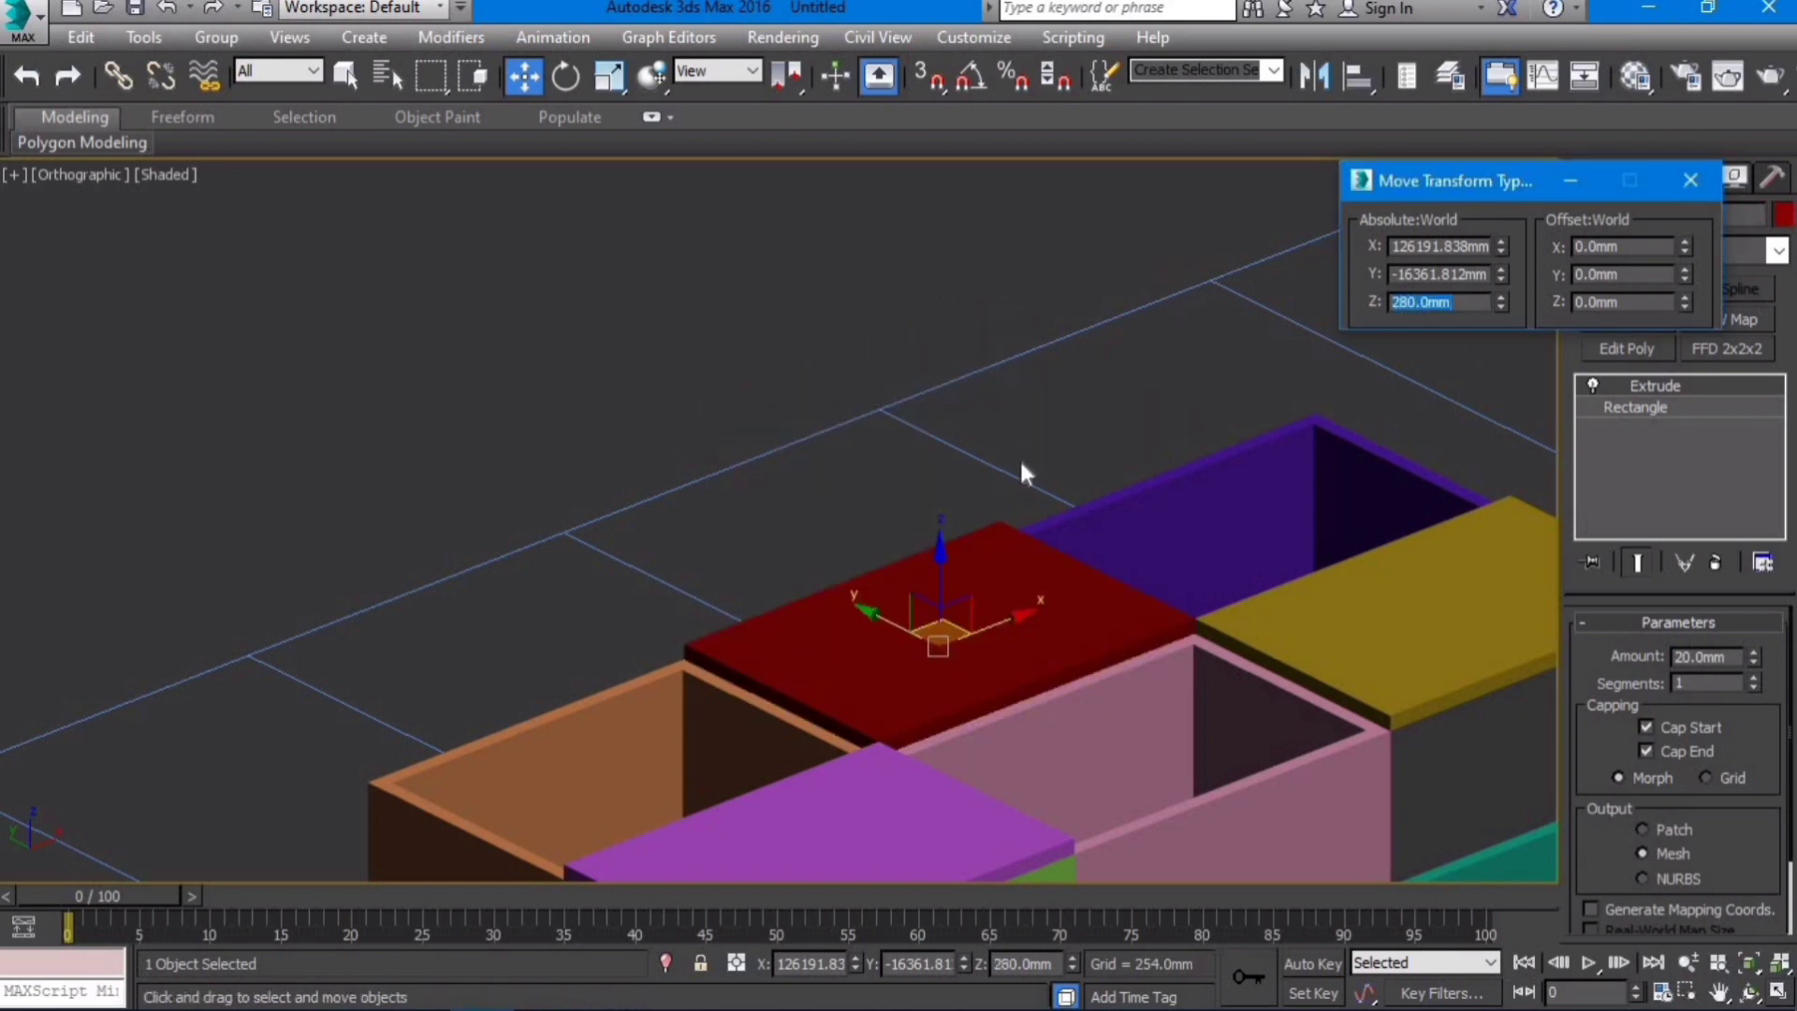
Step: Set the absolute Z position of the purple panel at the base of the dark blue block to 430 mm, using wireframe display
{"action": "scroll", "coordinate": [1198, 641], "scroll_direction": "down", "scroll_amount": 3}
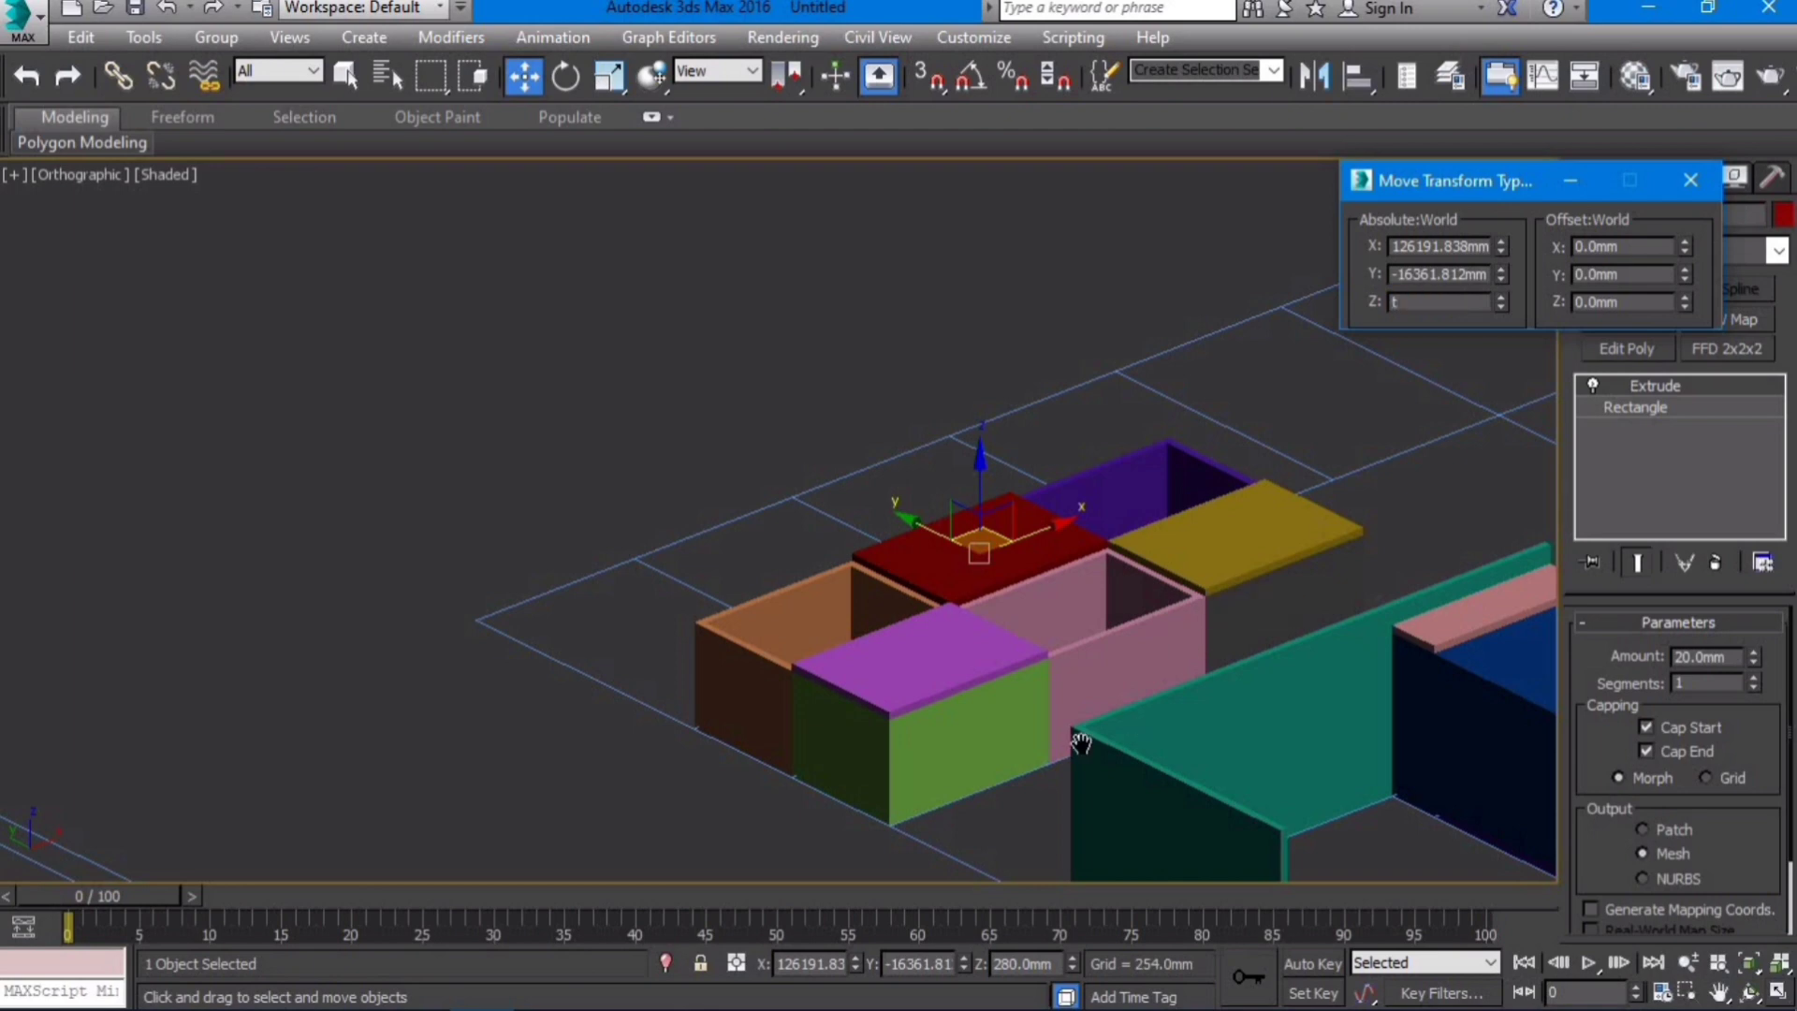
{"action": "scroll", "coordinate": [1076, 744], "scroll_direction": "down", "scroll_amount": 3}
{"action": "scroll", "coordinate": [1160, 725], "scroll_direction": "up", "scroll_amount": 5}
{"action": "key", "text": "F3"}
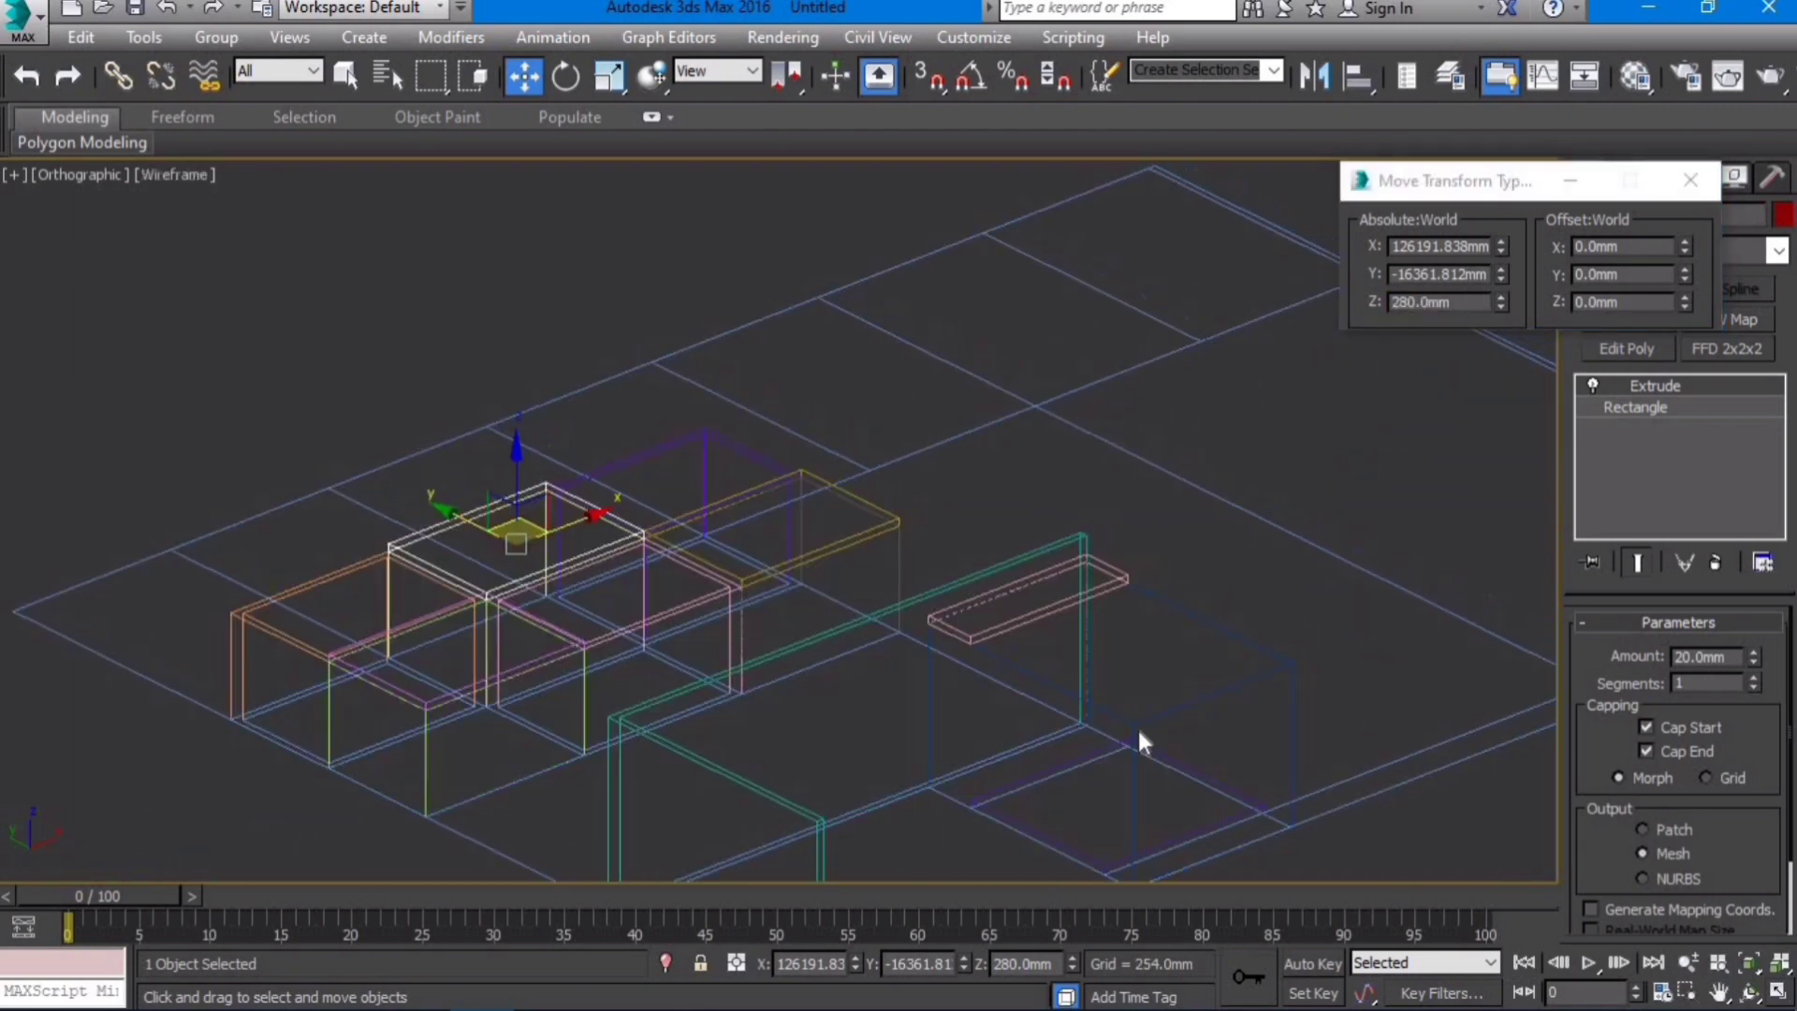
{"action": "left_click", "coordinate": [1221, 817]}
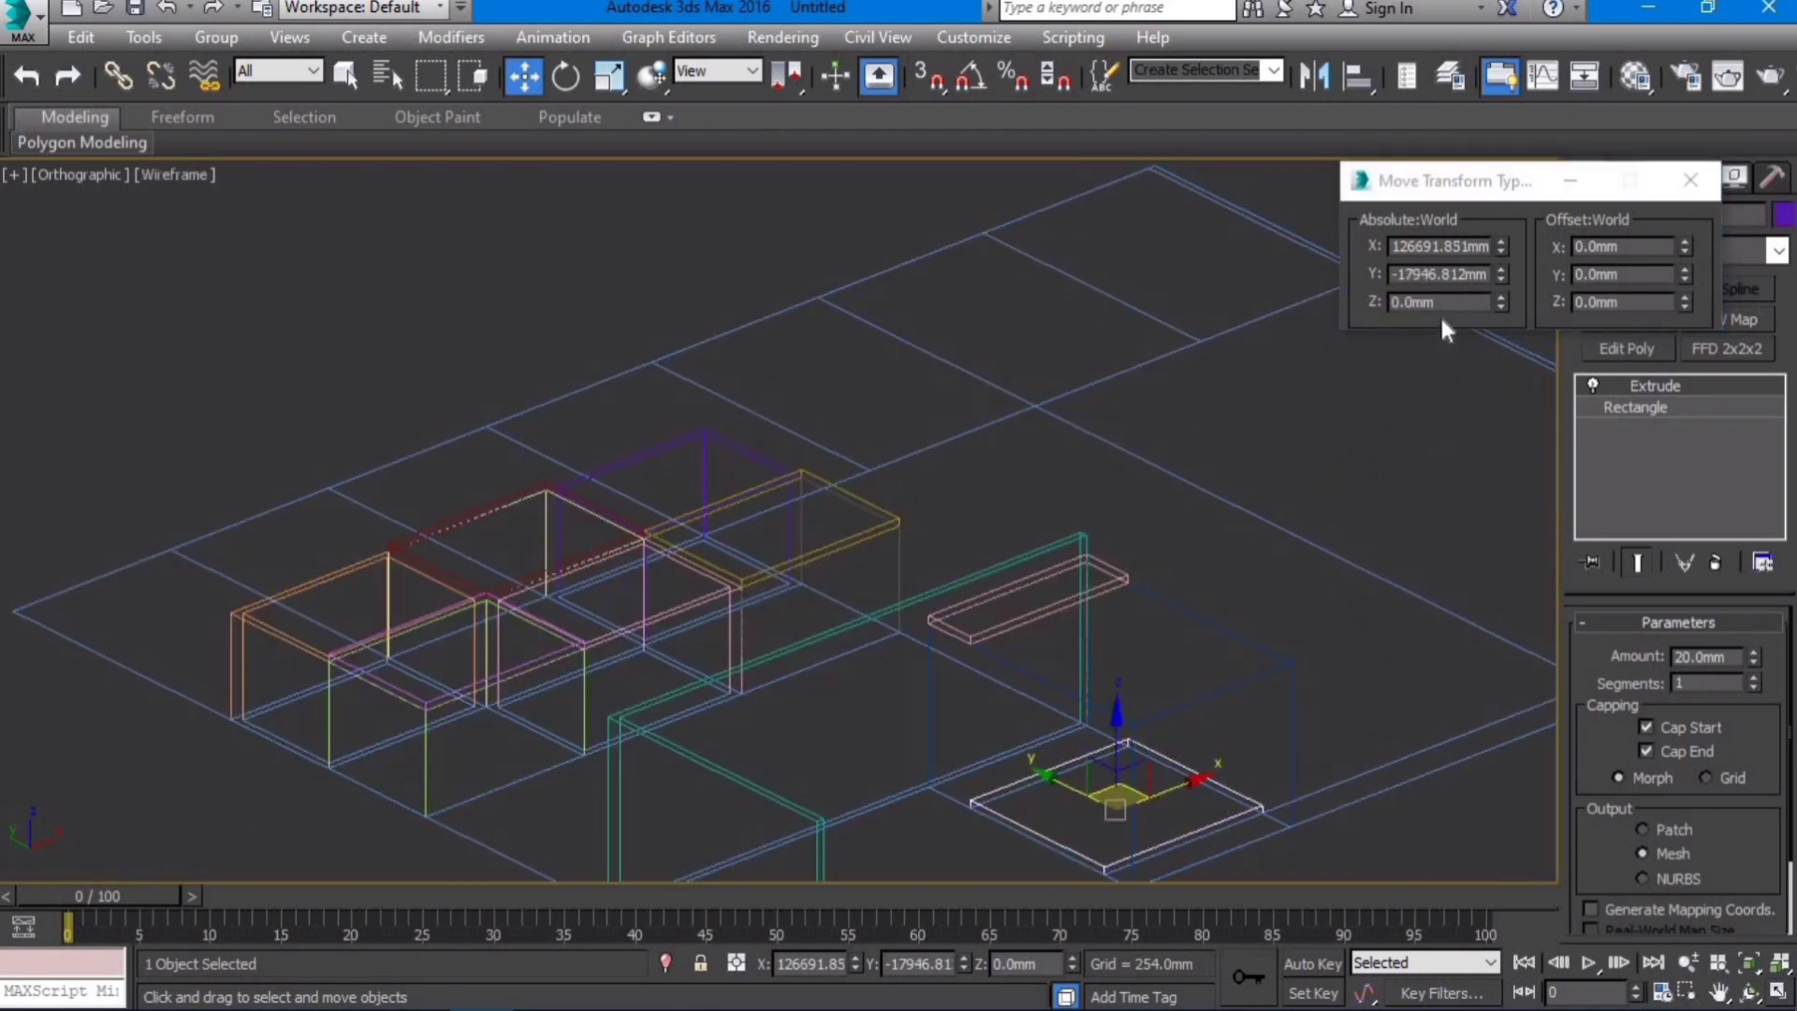
{"action": "left_click_drag", "start_coordinate": [1450, 303], "coordinate": [1179, 315]}
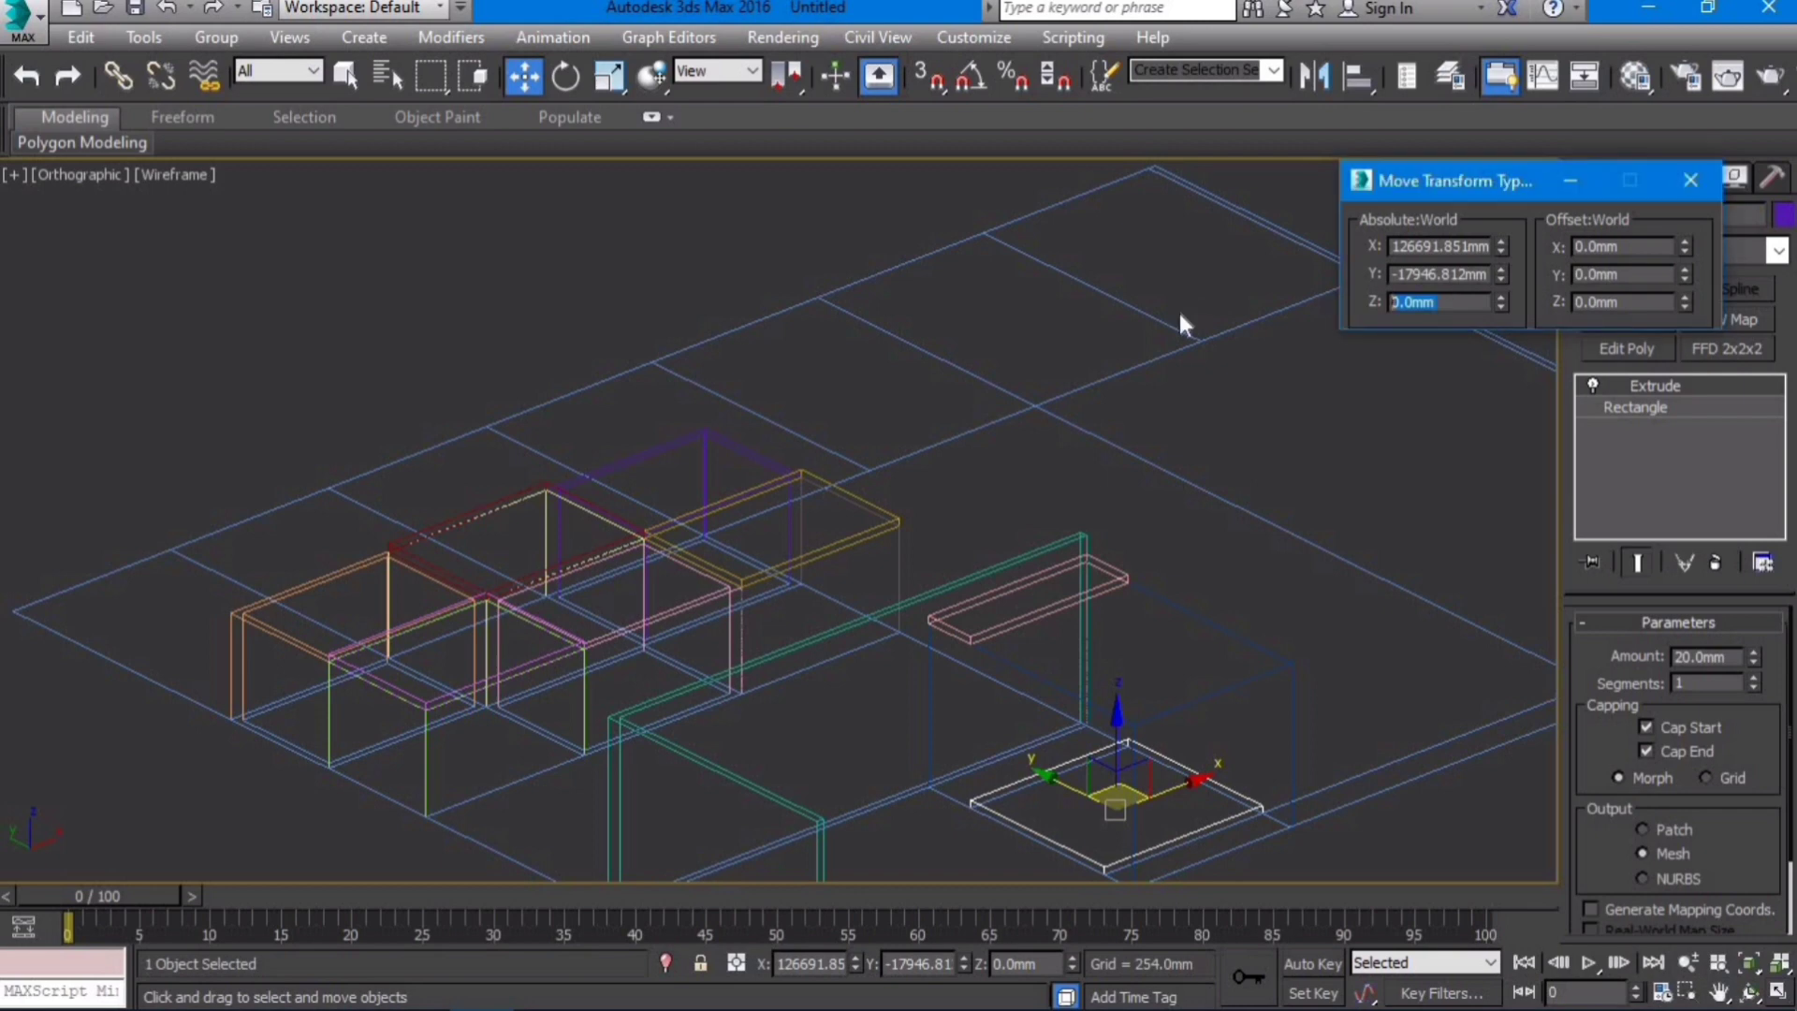
{"action": "type", "text": "430"}
{"action": "key", "text": "Return"}
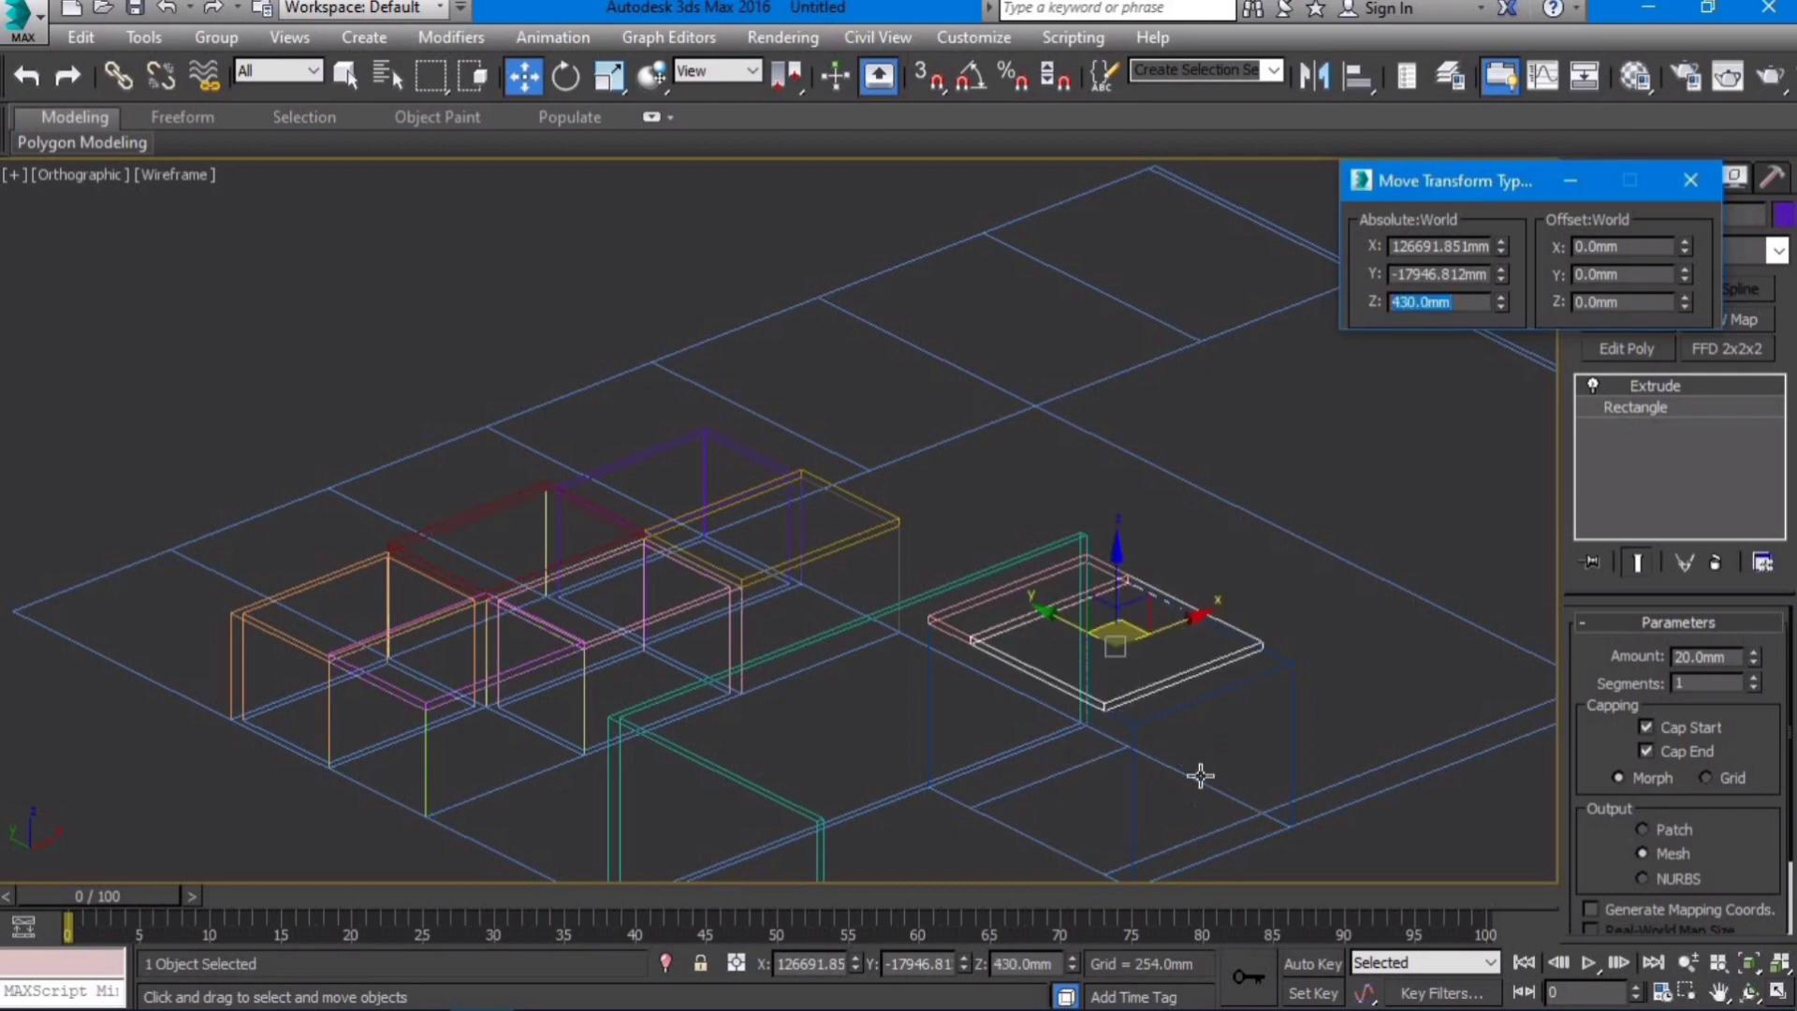
{"action": "left_click", "coordinate": [1179, 712]}
{"action": "left_click", "coordinate": [1171, 705]}
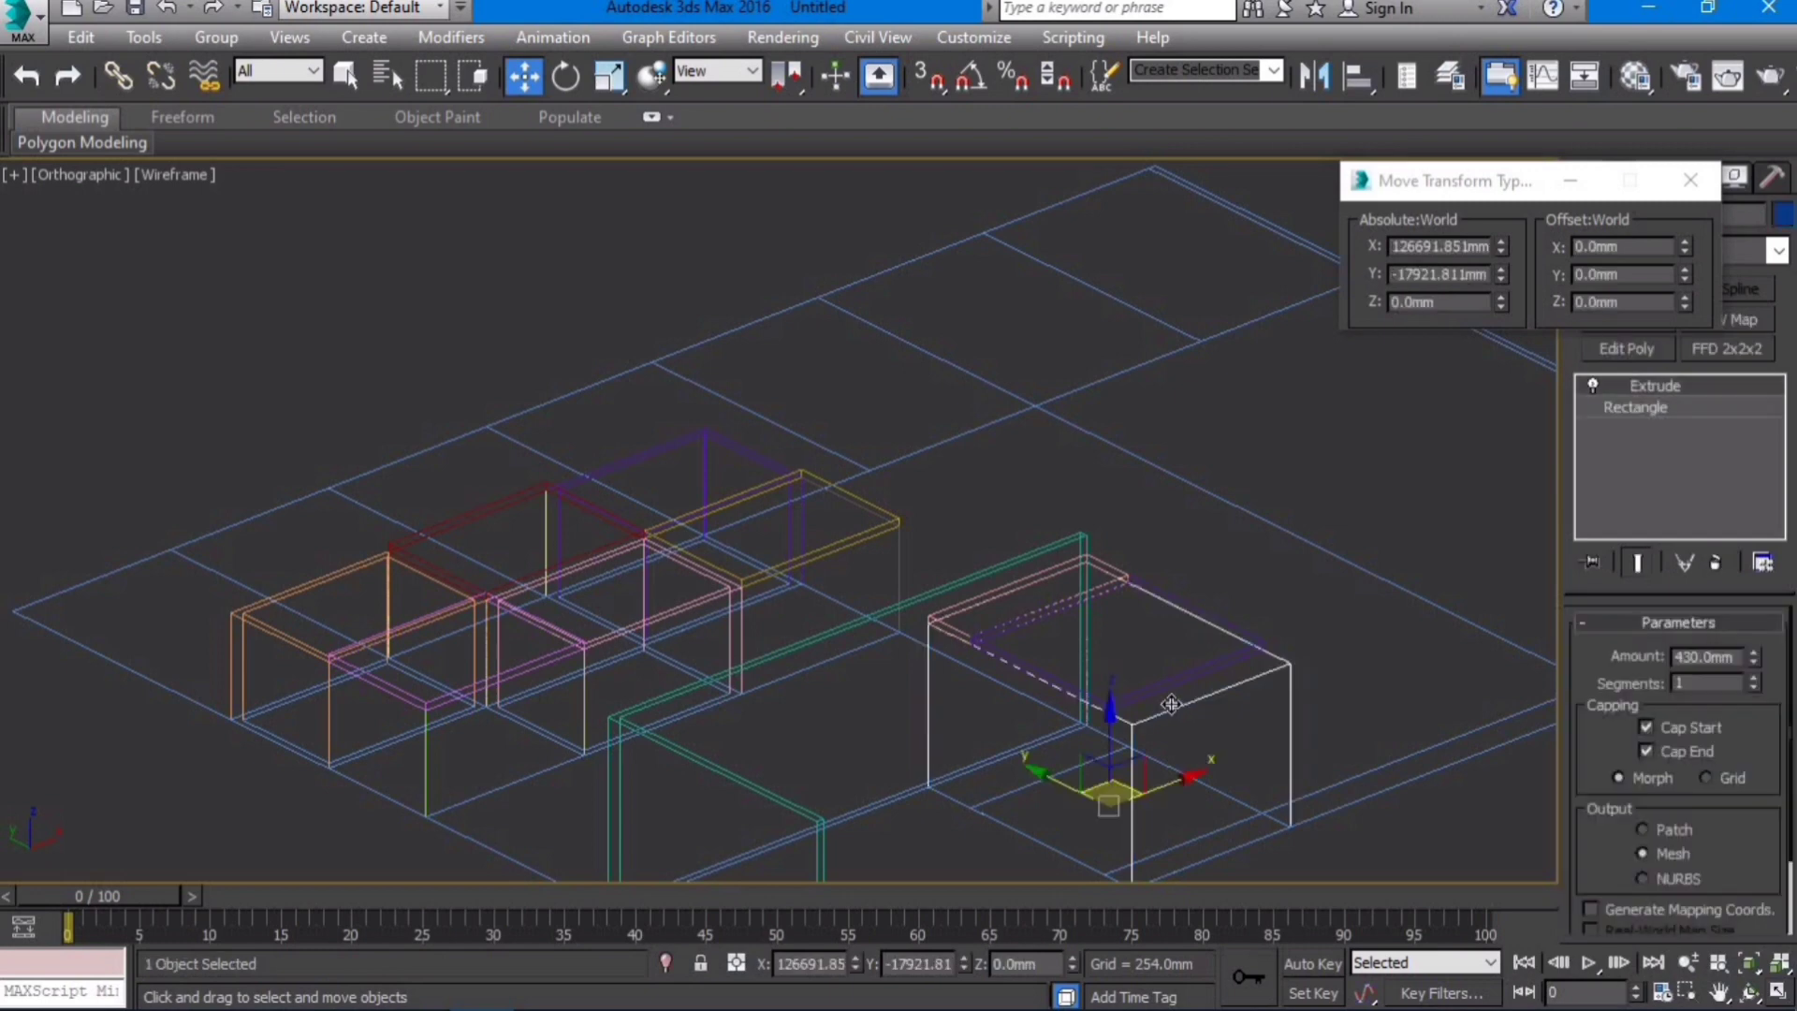
{"action": "key", "text": "F3"}
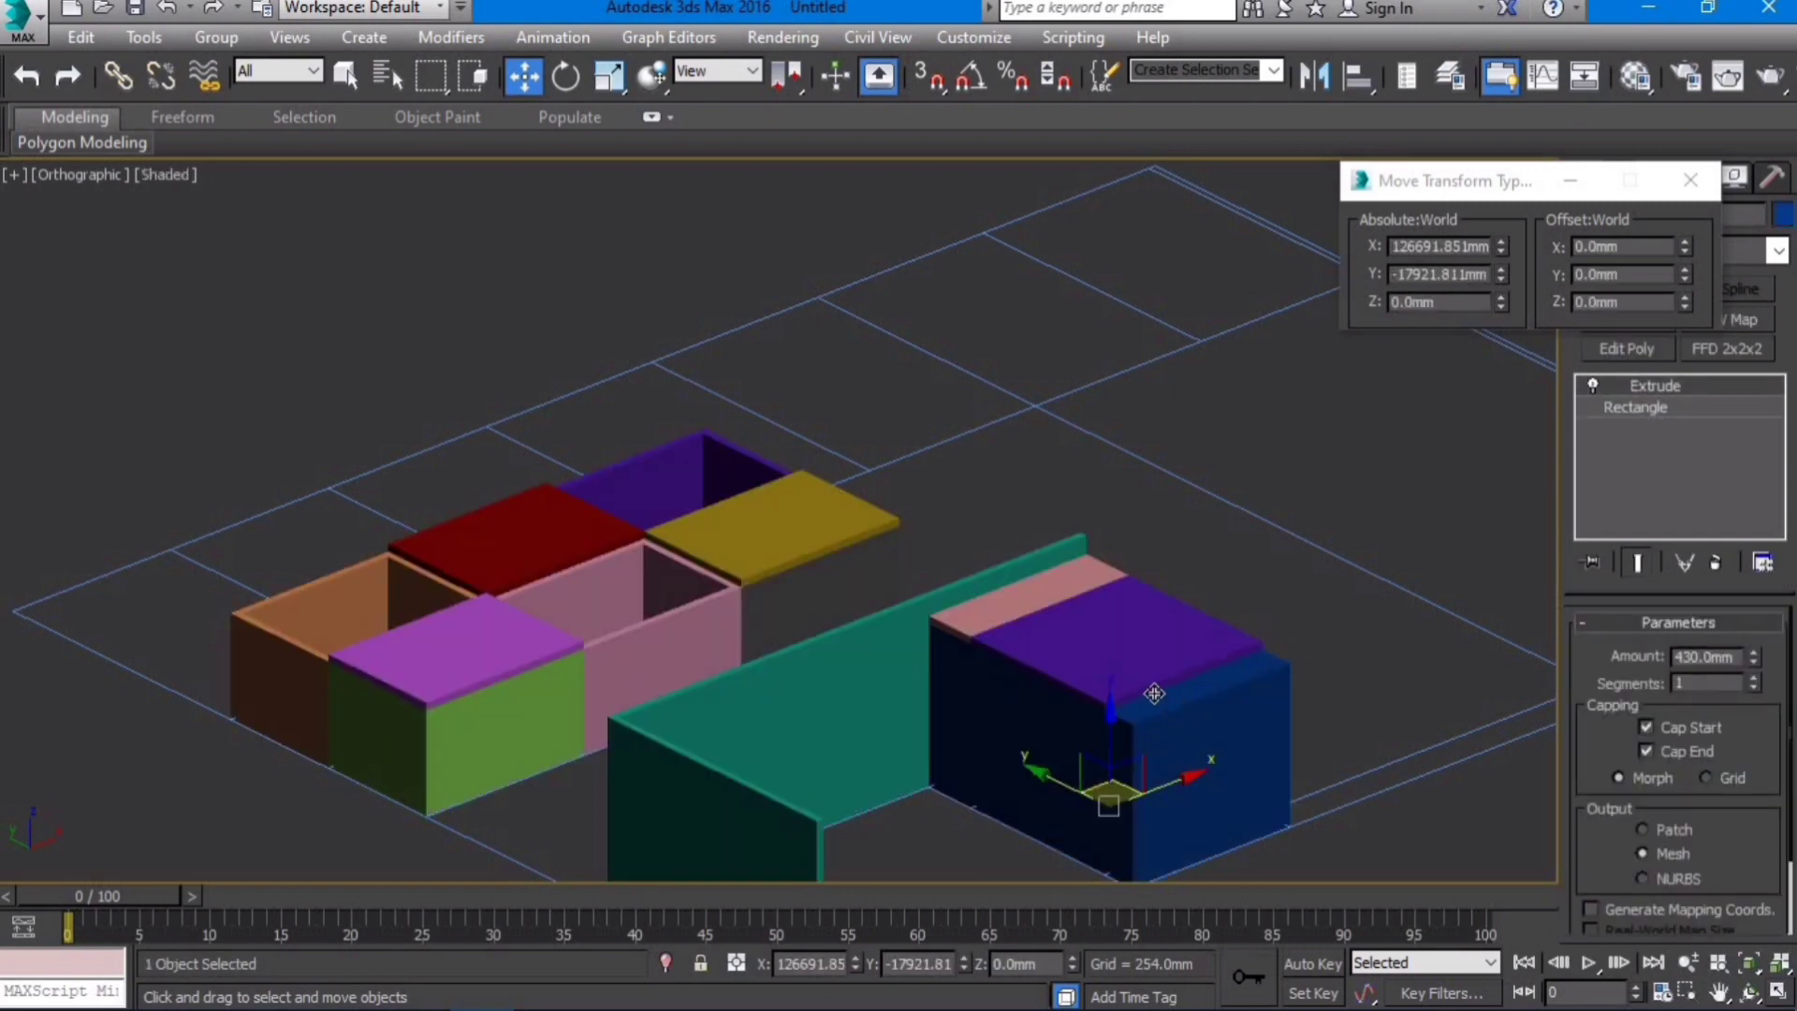
Step: In the top view, draw a snapped rectangle about 310 by 460 mm along the inner edges of the orange frame
{"action": "key", "text": "t"}
{"action": "key", "text": "z"}
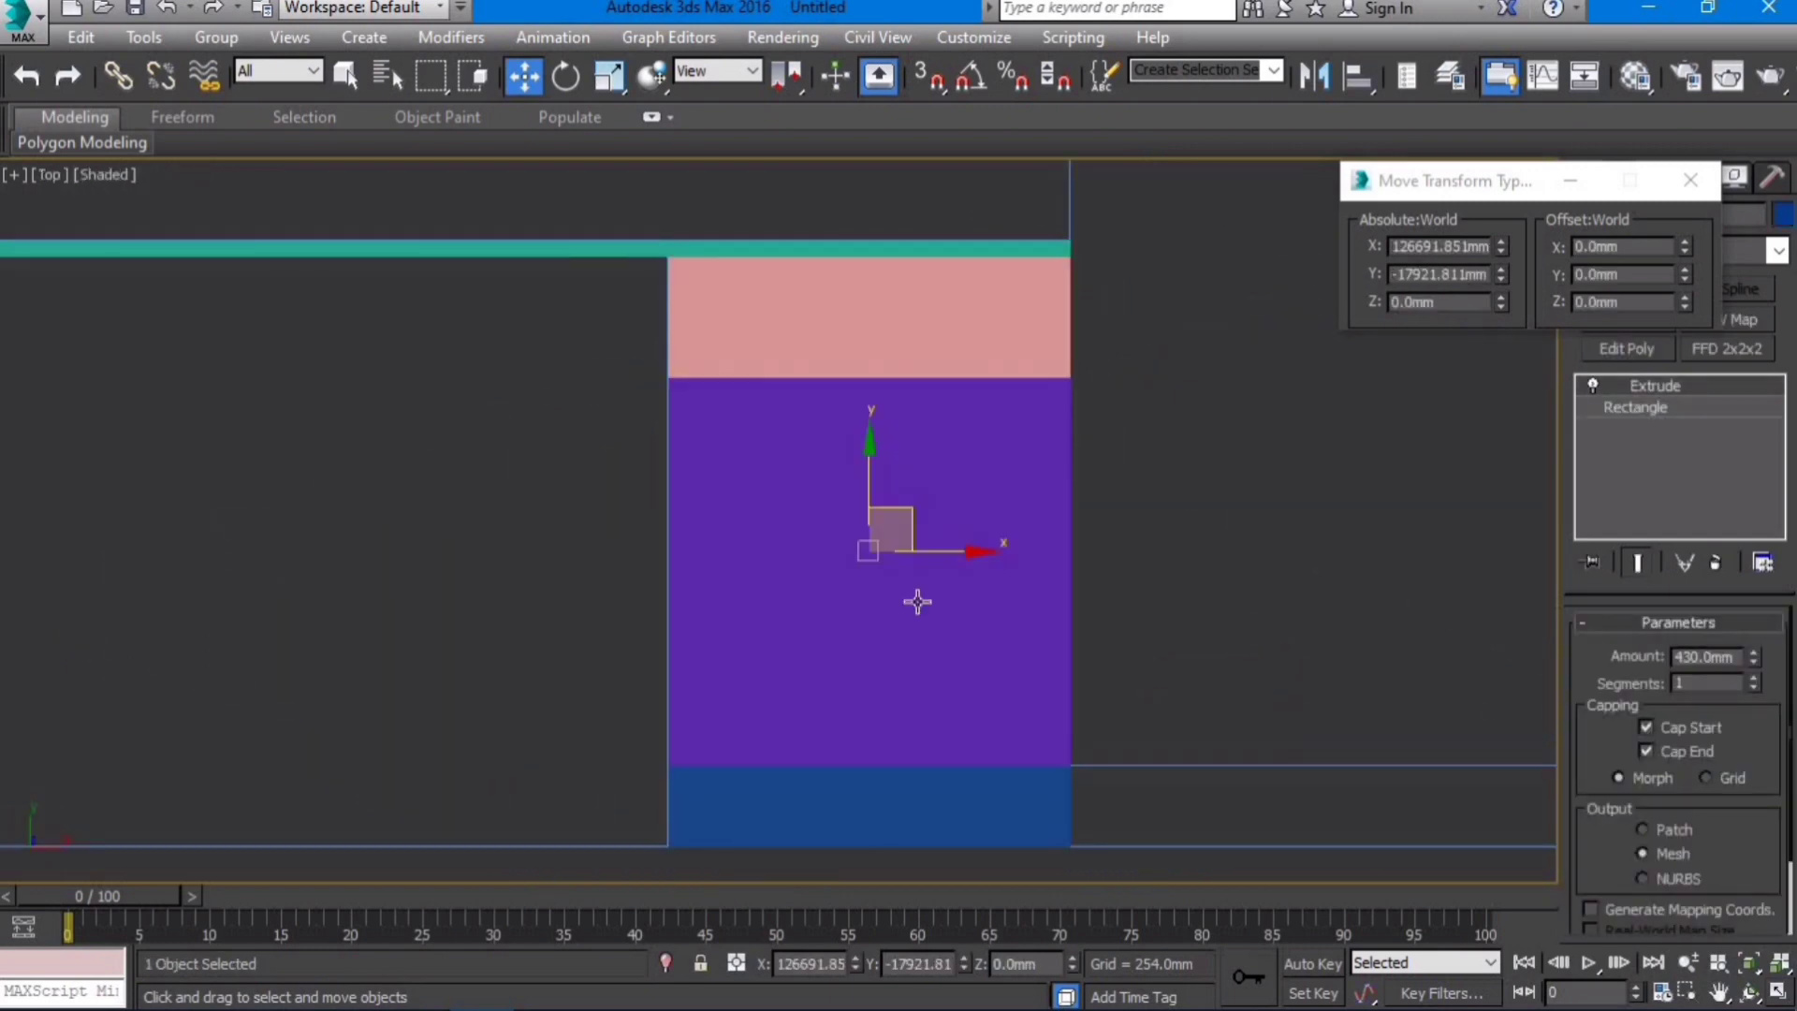
{"action": "scroll", "coordinate": [918, 602], "scroll_direction": "down", "scroll_amount": 8}
{"action": "left_click", "coordinate": [1009, 713]}
{"action": "scroll", "coordinate": [1002, 381], "scroll_direction": "up", "scroll_amount": 2}
{"action": "scroll", "coordinate": [633, 373], "scroll_direction": "up", "scroll_amount": 2}
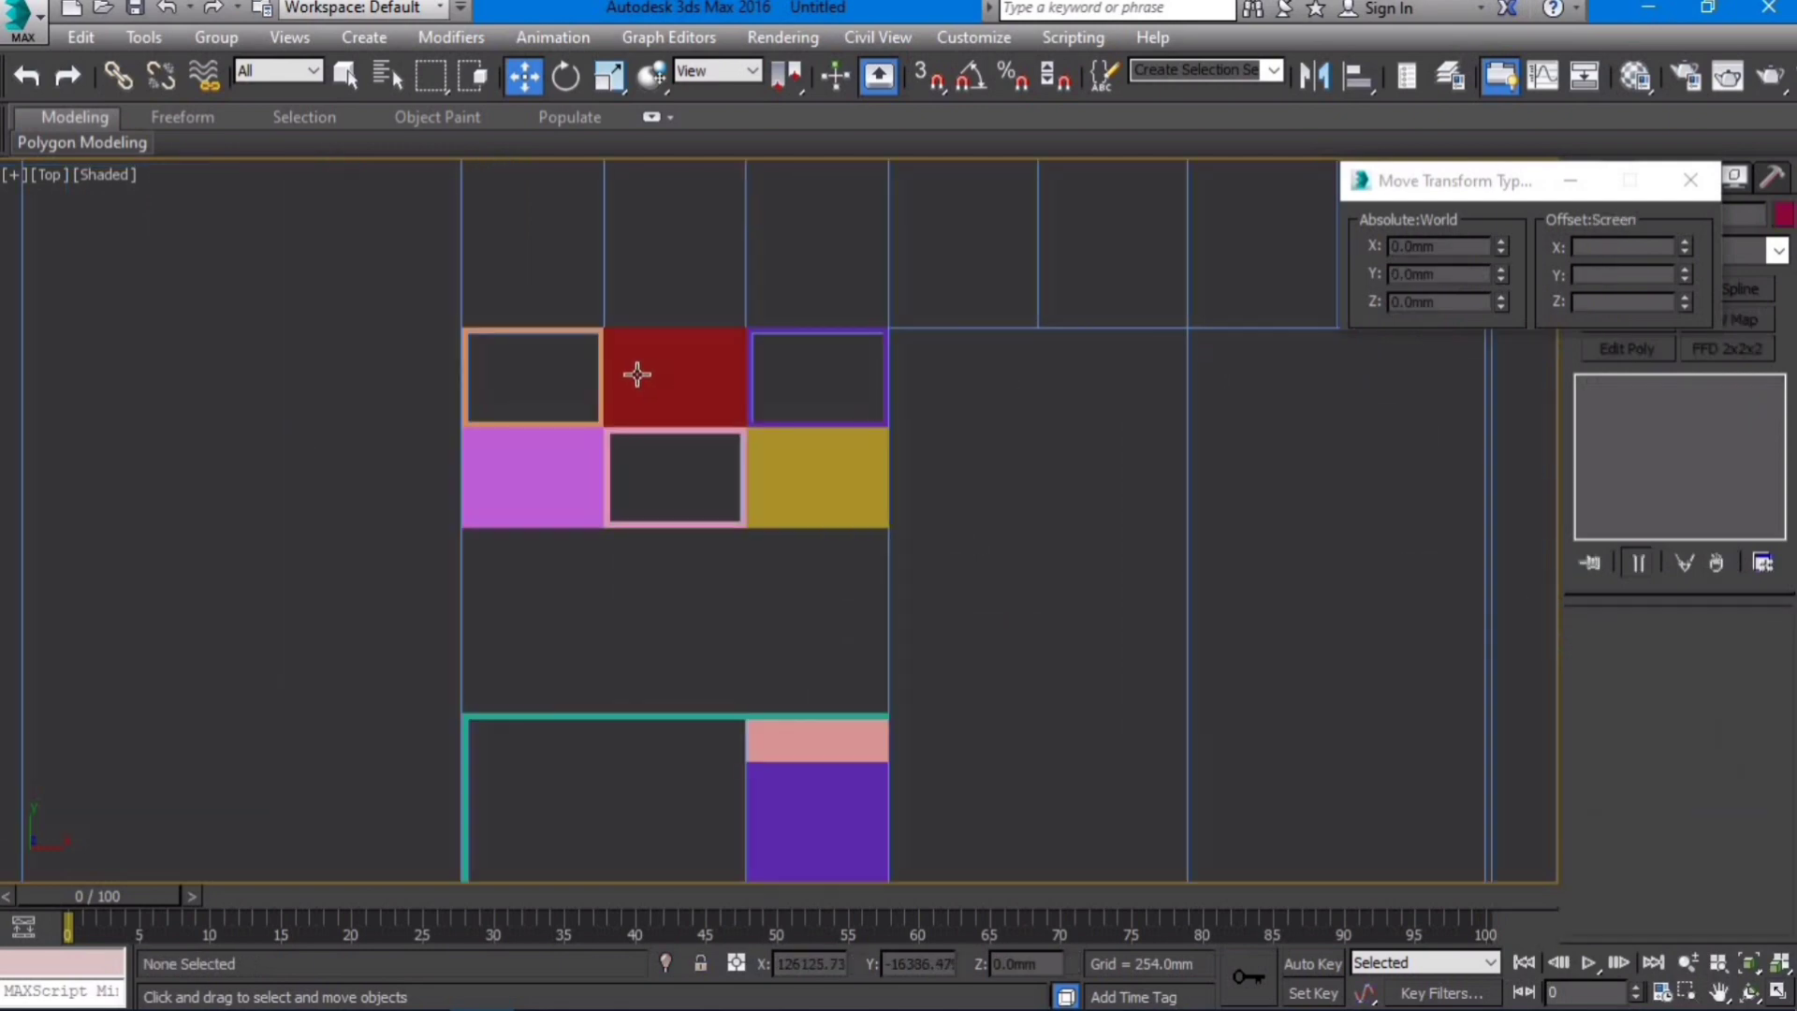
{"action": "scroll", "coordinate": [666, 497], "scroll_direction": "up", "scroll_amount": 2}
{"action": "scroll", "coordinate": [665, 497], "scroll_direction": "up", "scroll_amount": 2}
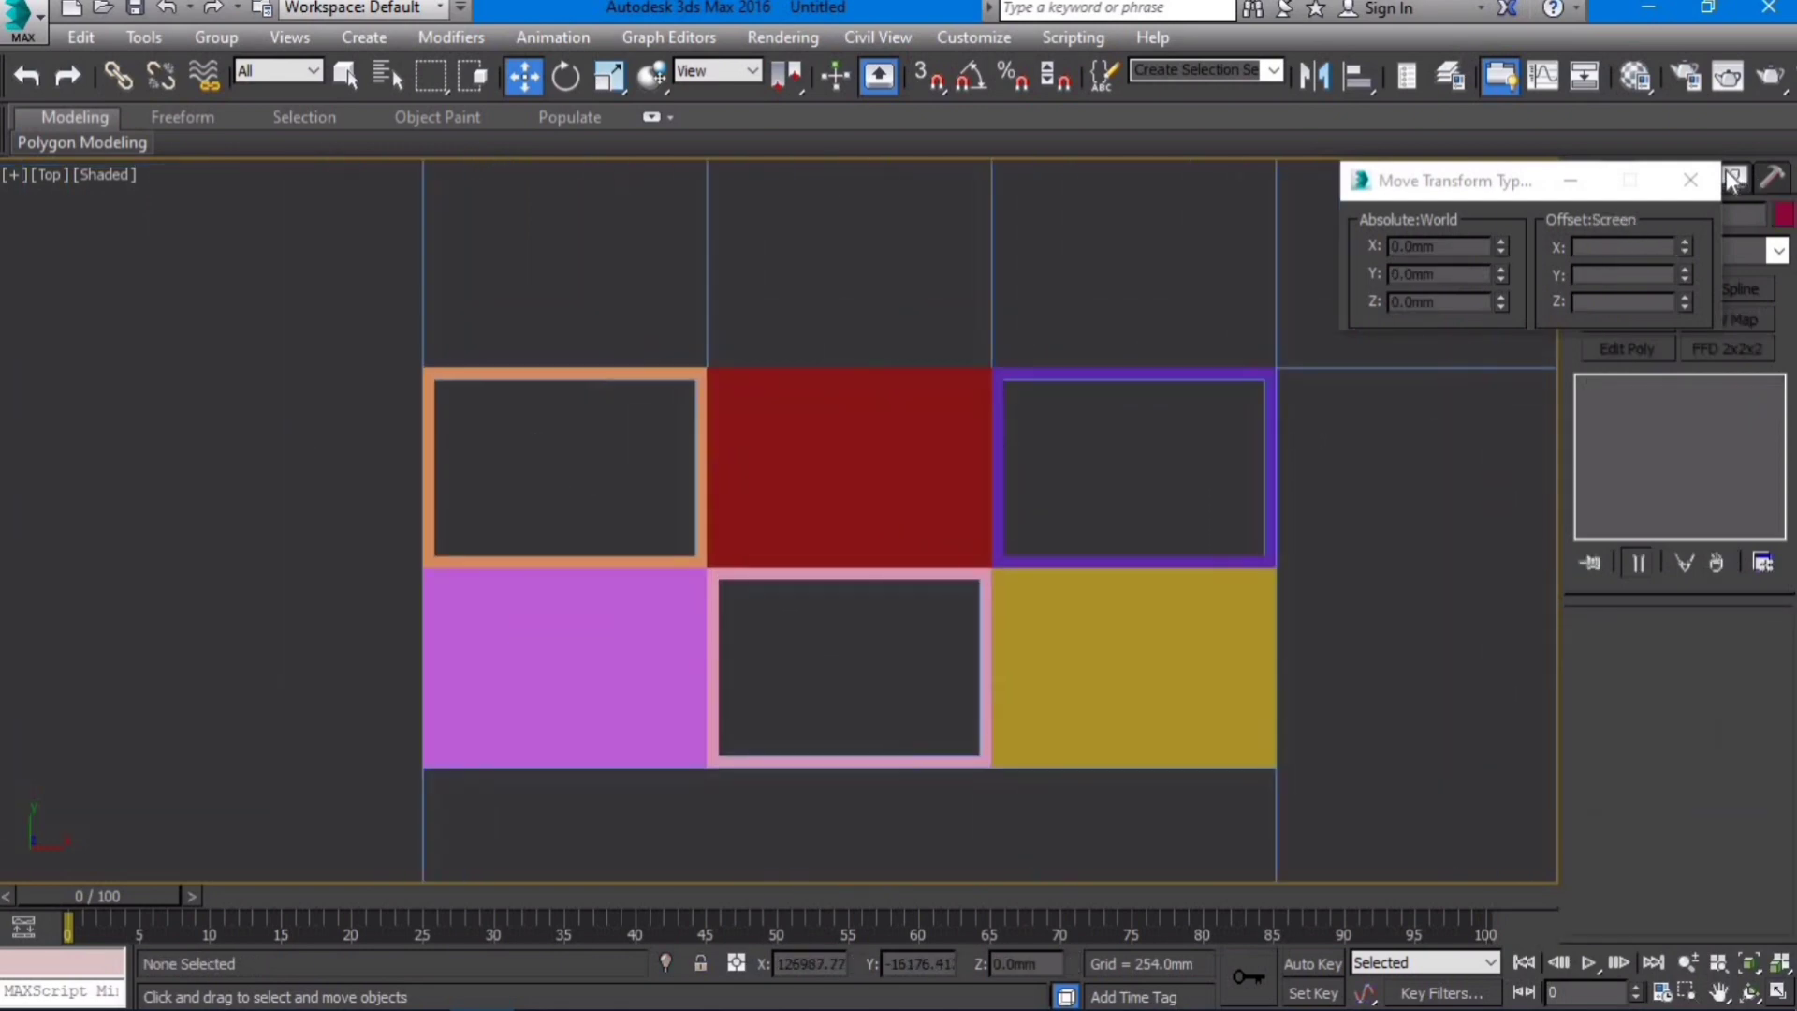
{"action": "left_click", "coordinate": [1572, 182]}
{"action": "left_click", "coordinate": [1581, 176]}
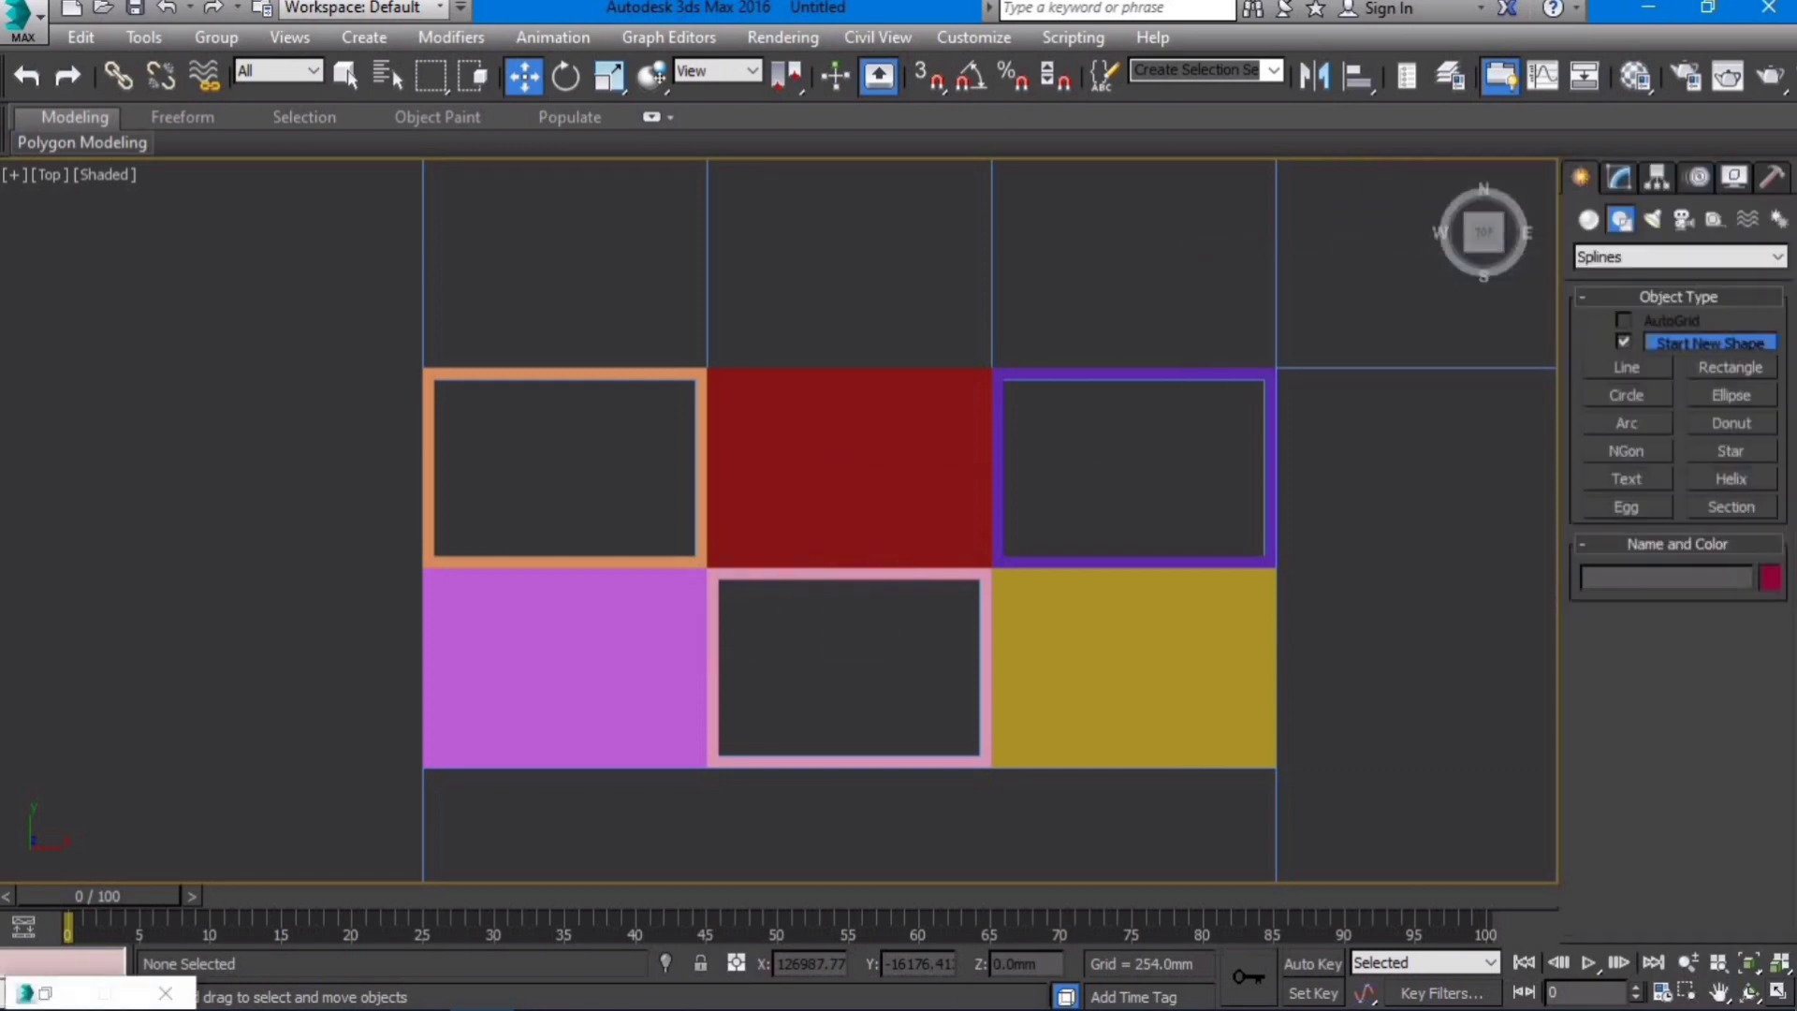
{"action": "left_click", "coordinate": [1730, 366]}
{"action": "scroll", "coordinate": [423, 371], "scroll_direction": "up", "scroll_amount": 1}
{"action": "key", "text": "s"}
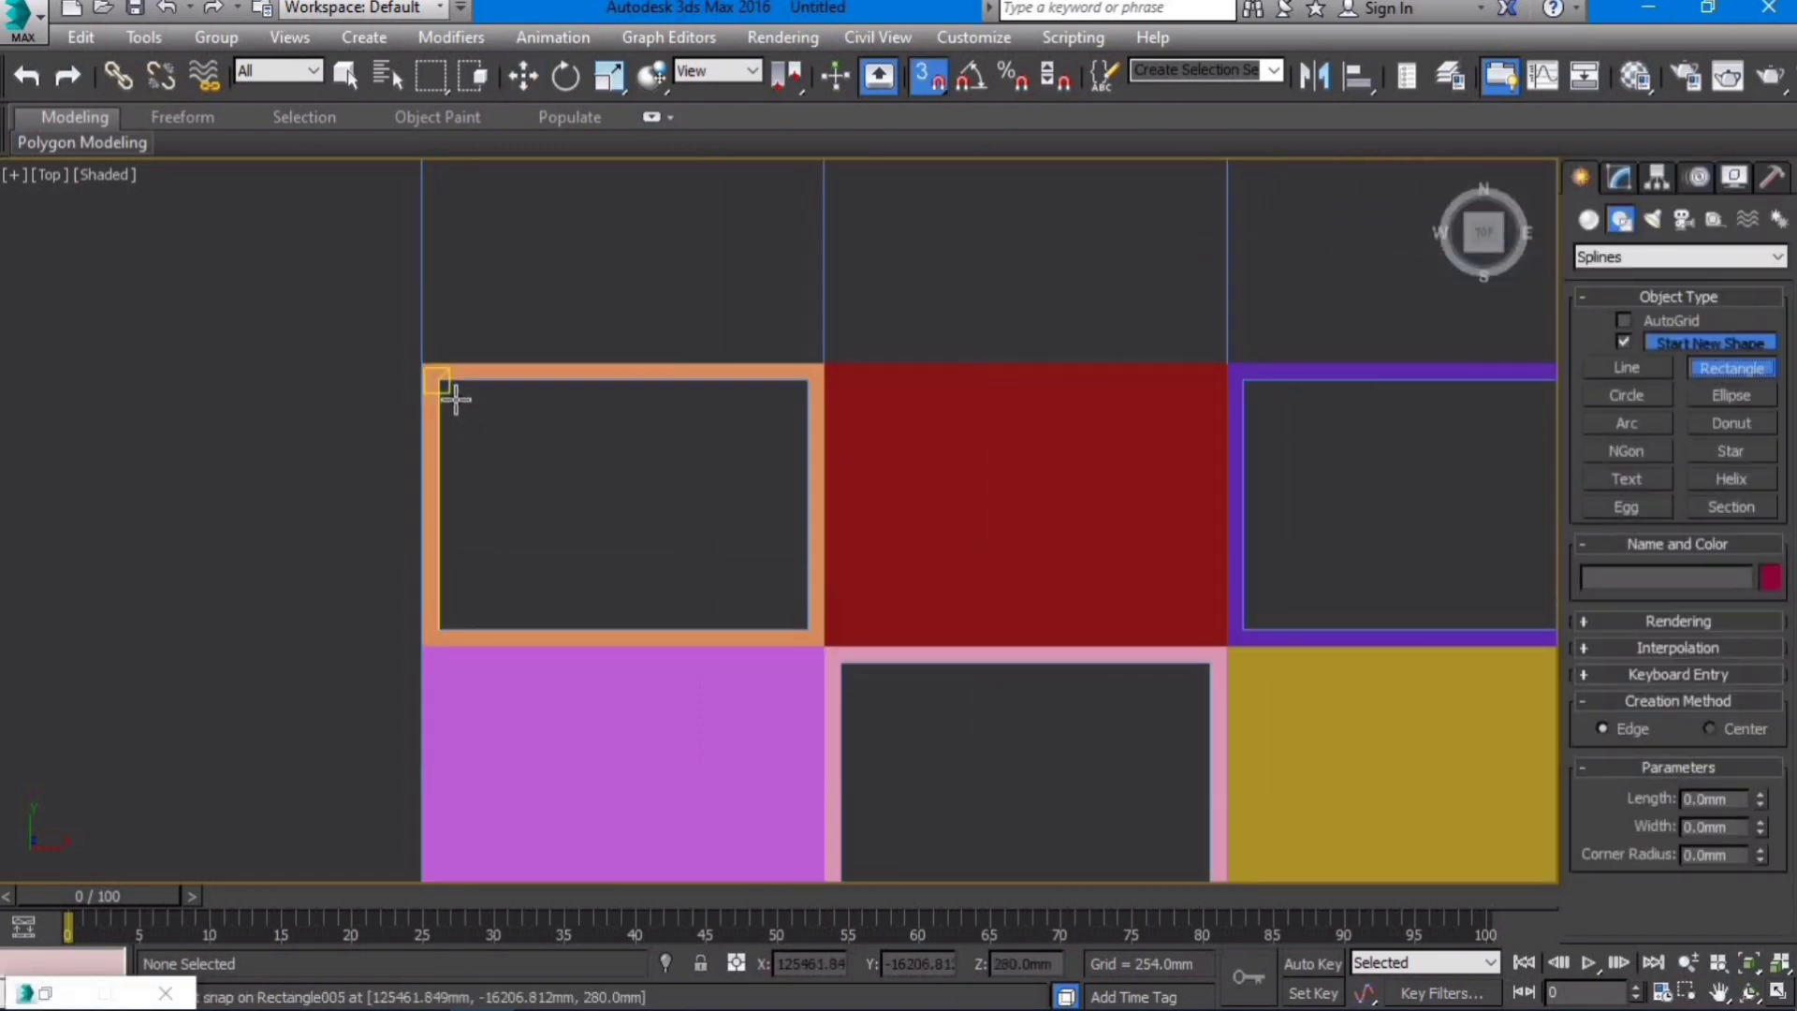
{"action": "left_click_drag", "start_coordinate": [440, 380], "coordinate": [807, 630]}
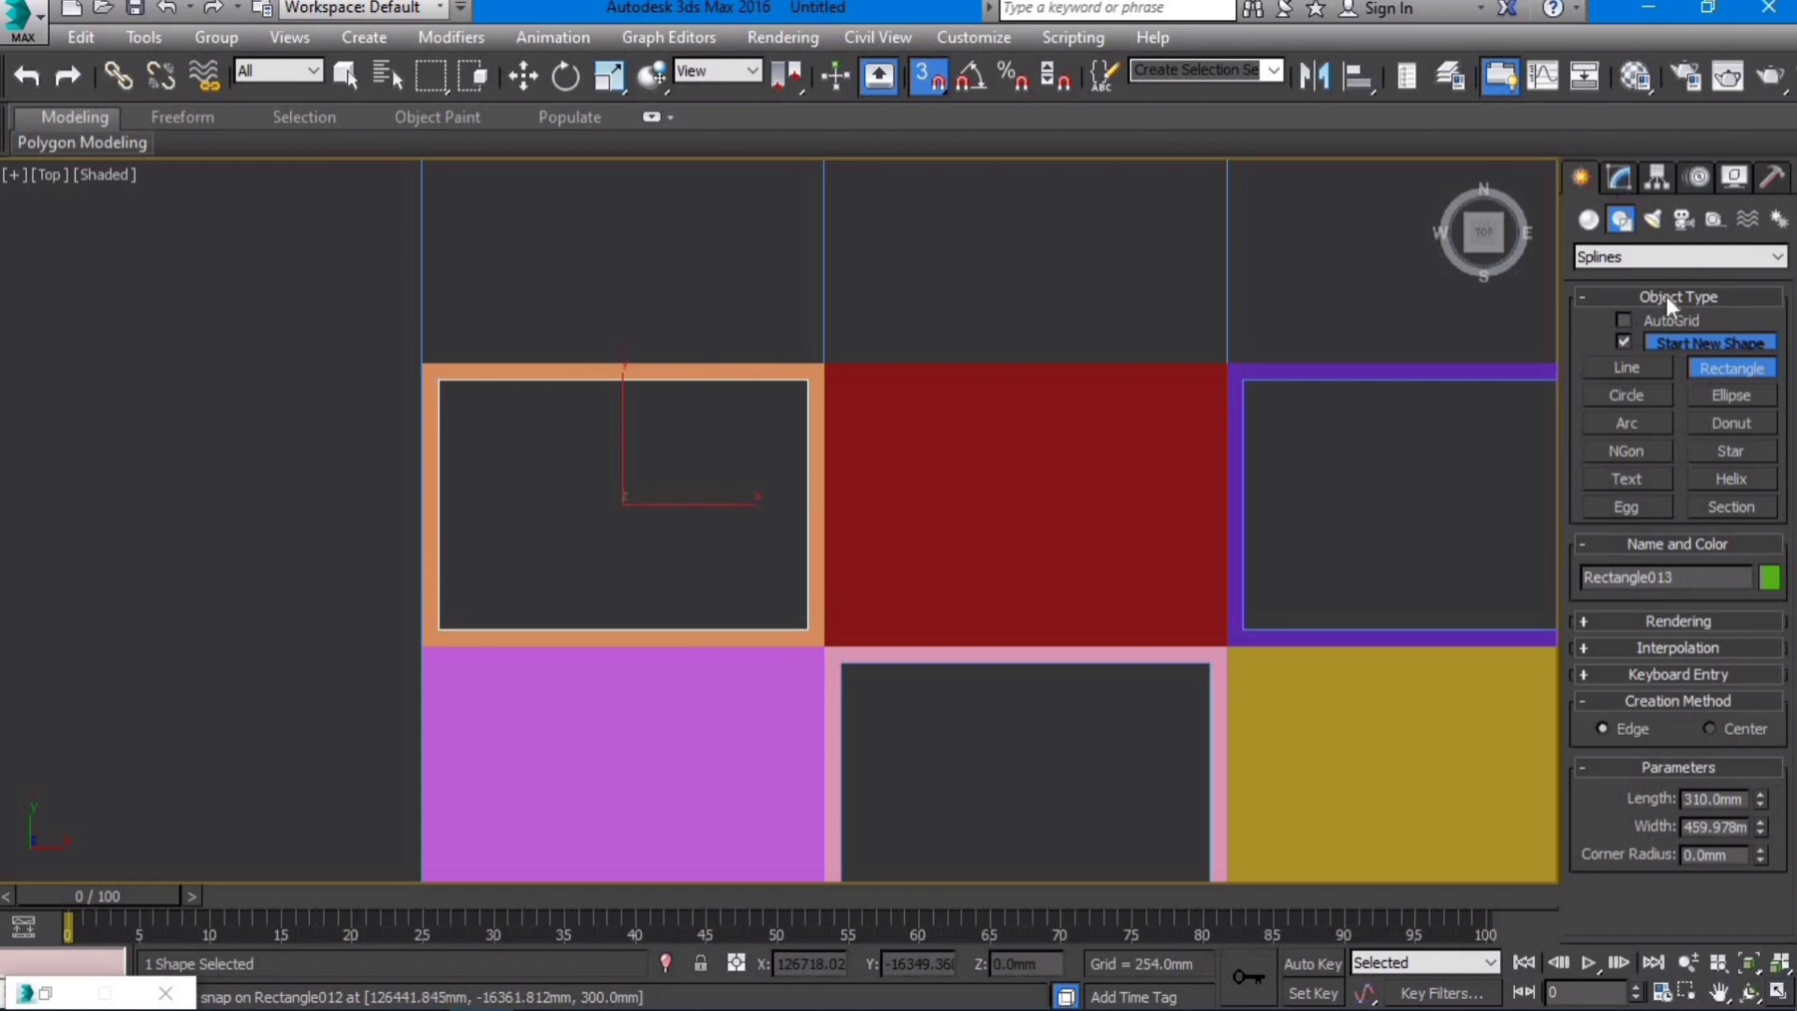
Step: Extrude the rectangle inside the orange frame 6 mm and set its absolute Z position to 0 mm
{"action": "left_click", "coordinate": [1618, 177]}
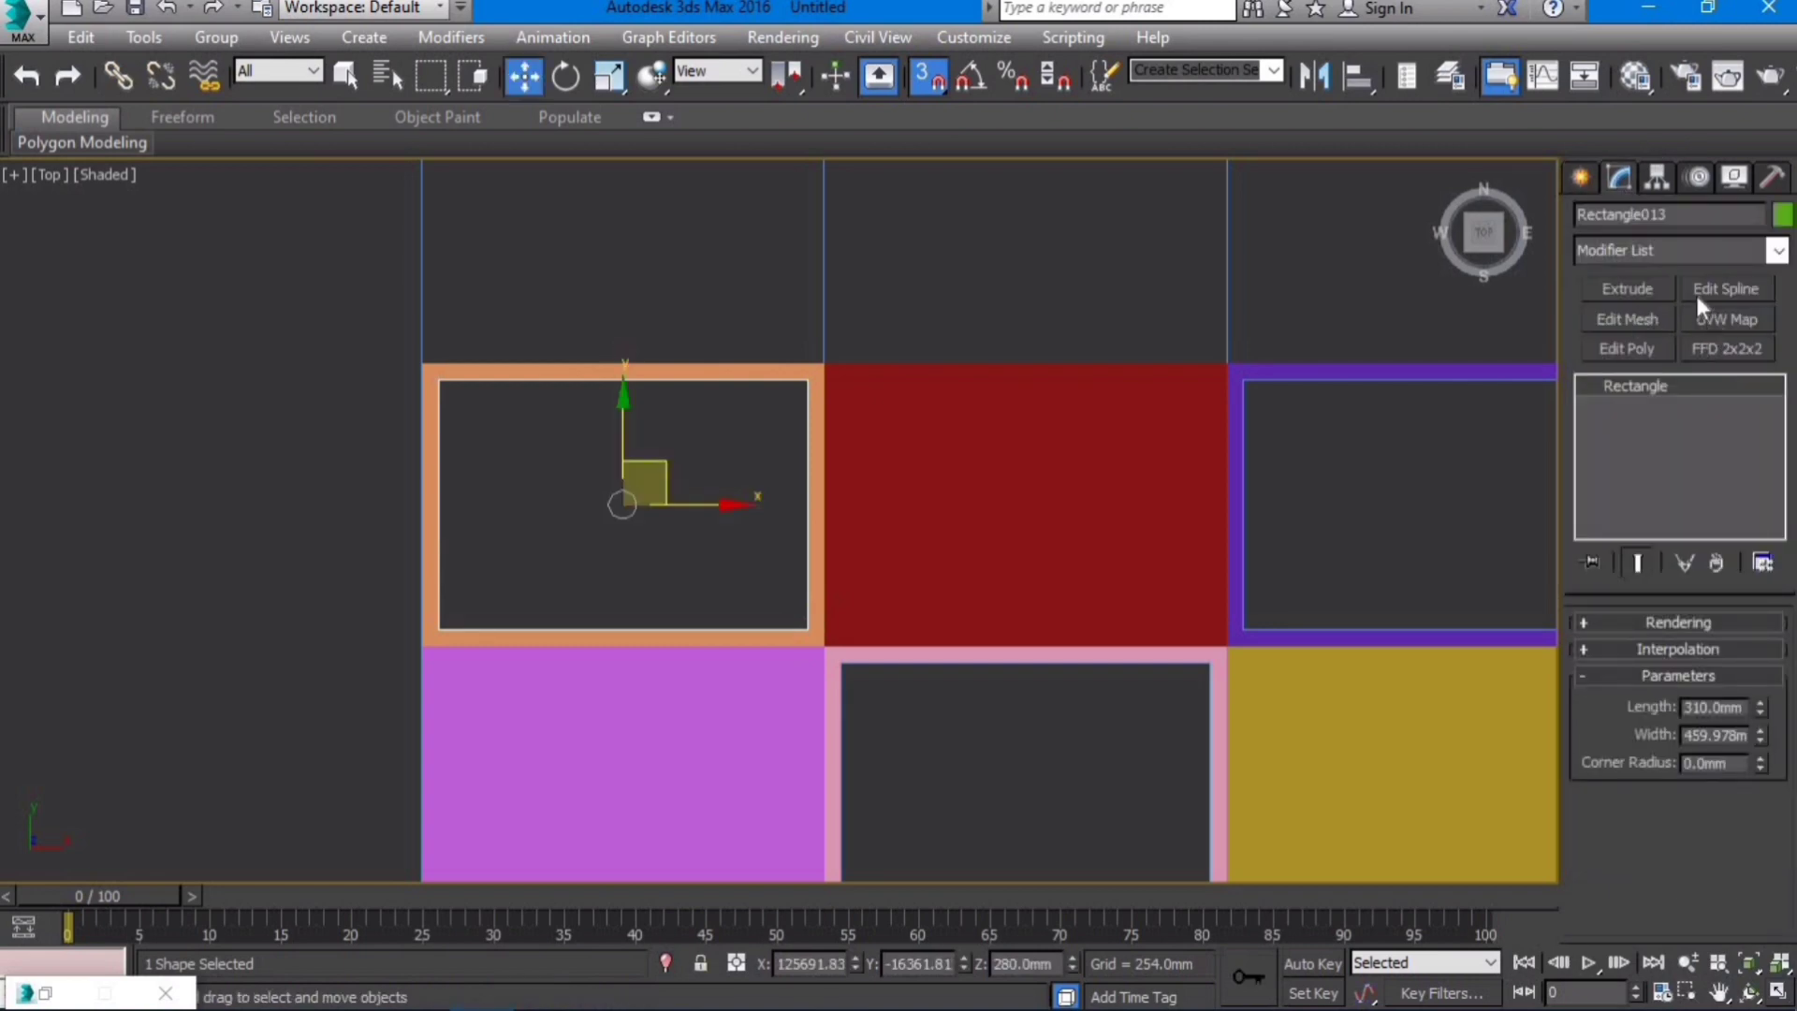
{"action": "left_click", "coordinate": [1649, 289]}
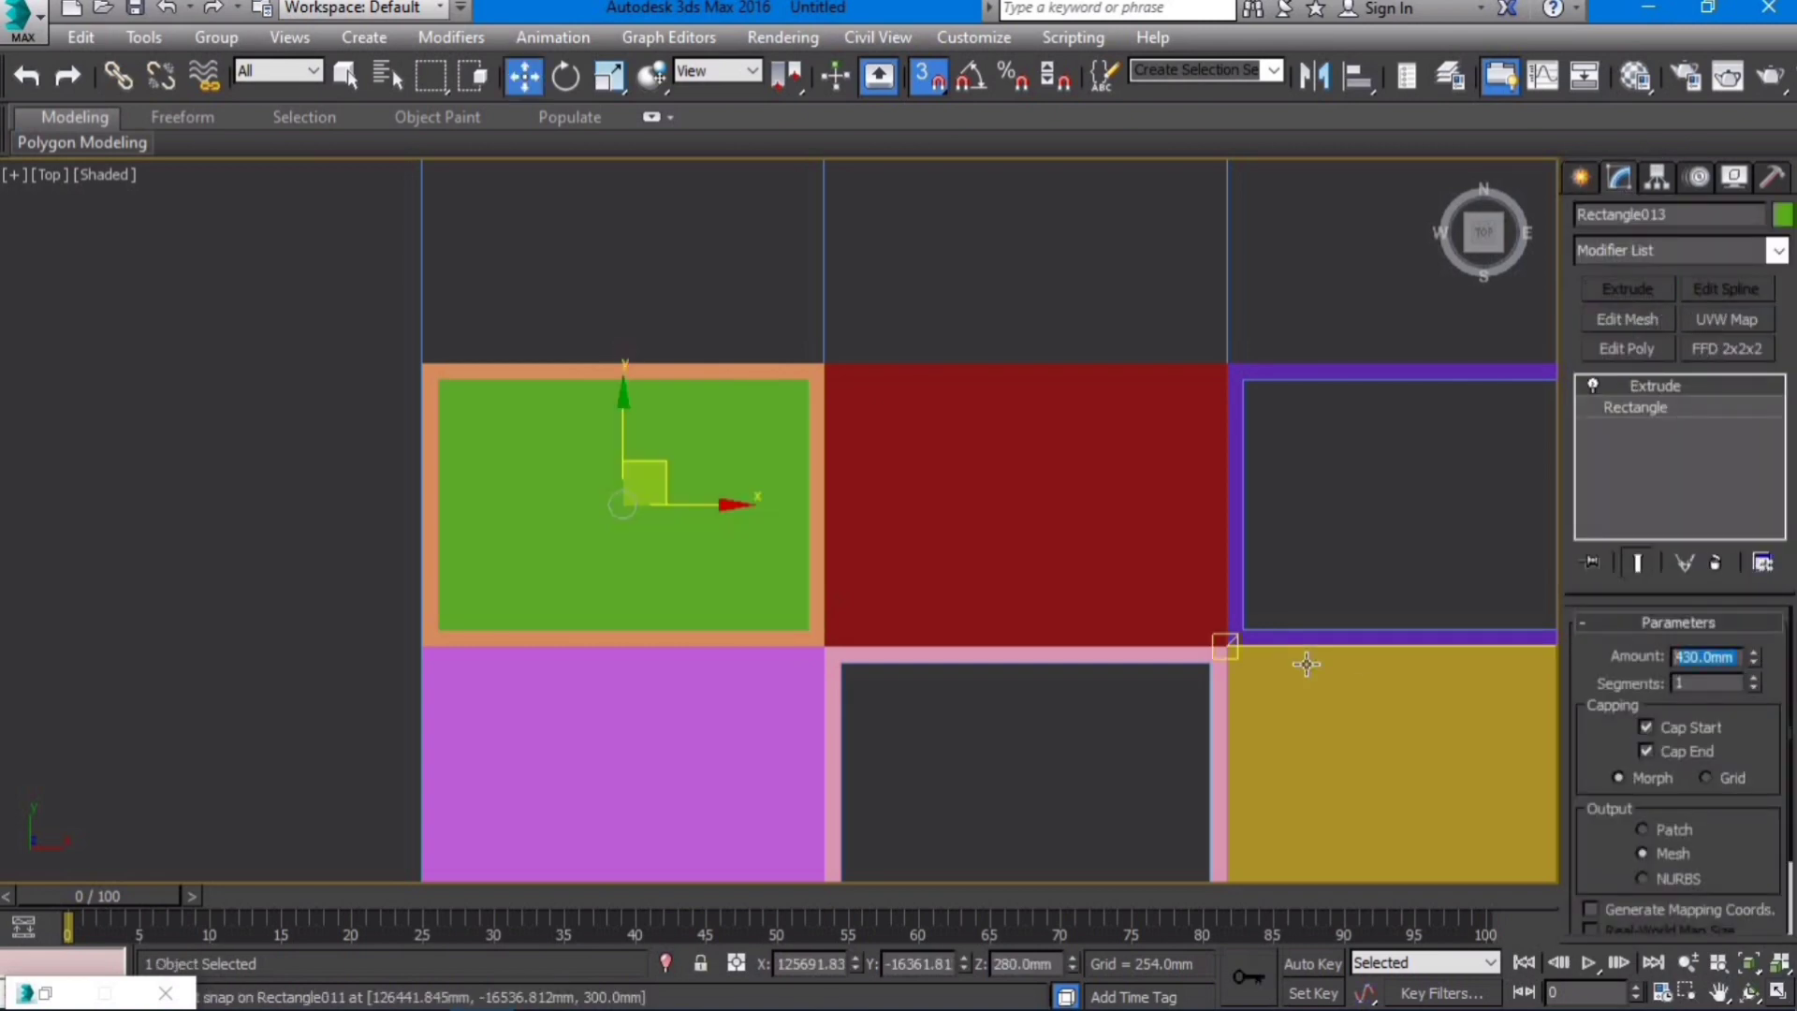
{"action": "type", "text": "6"}
{"action": "key", "text": "Return"}
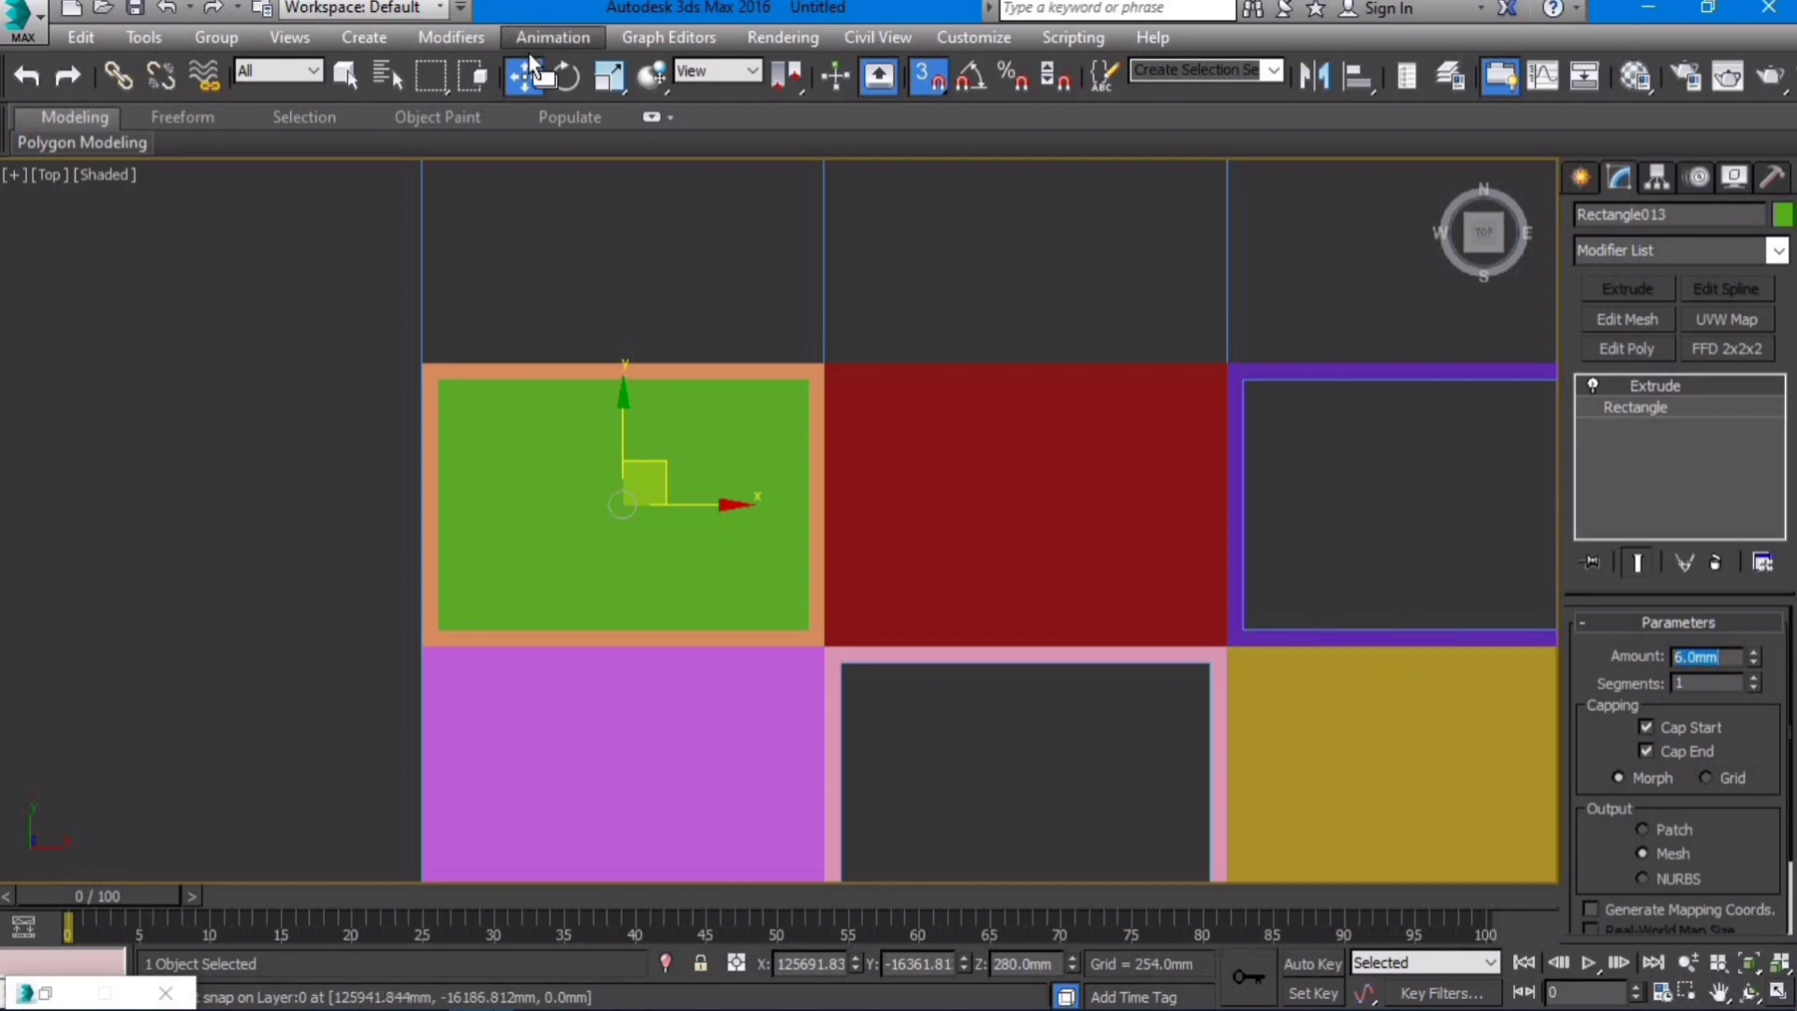
{"action": "right_click", "coordinate": [528, 79]}
{"action": "left_click_drag", "start_coordinate": [1467, 301], "coordinate": [1157, 302]}
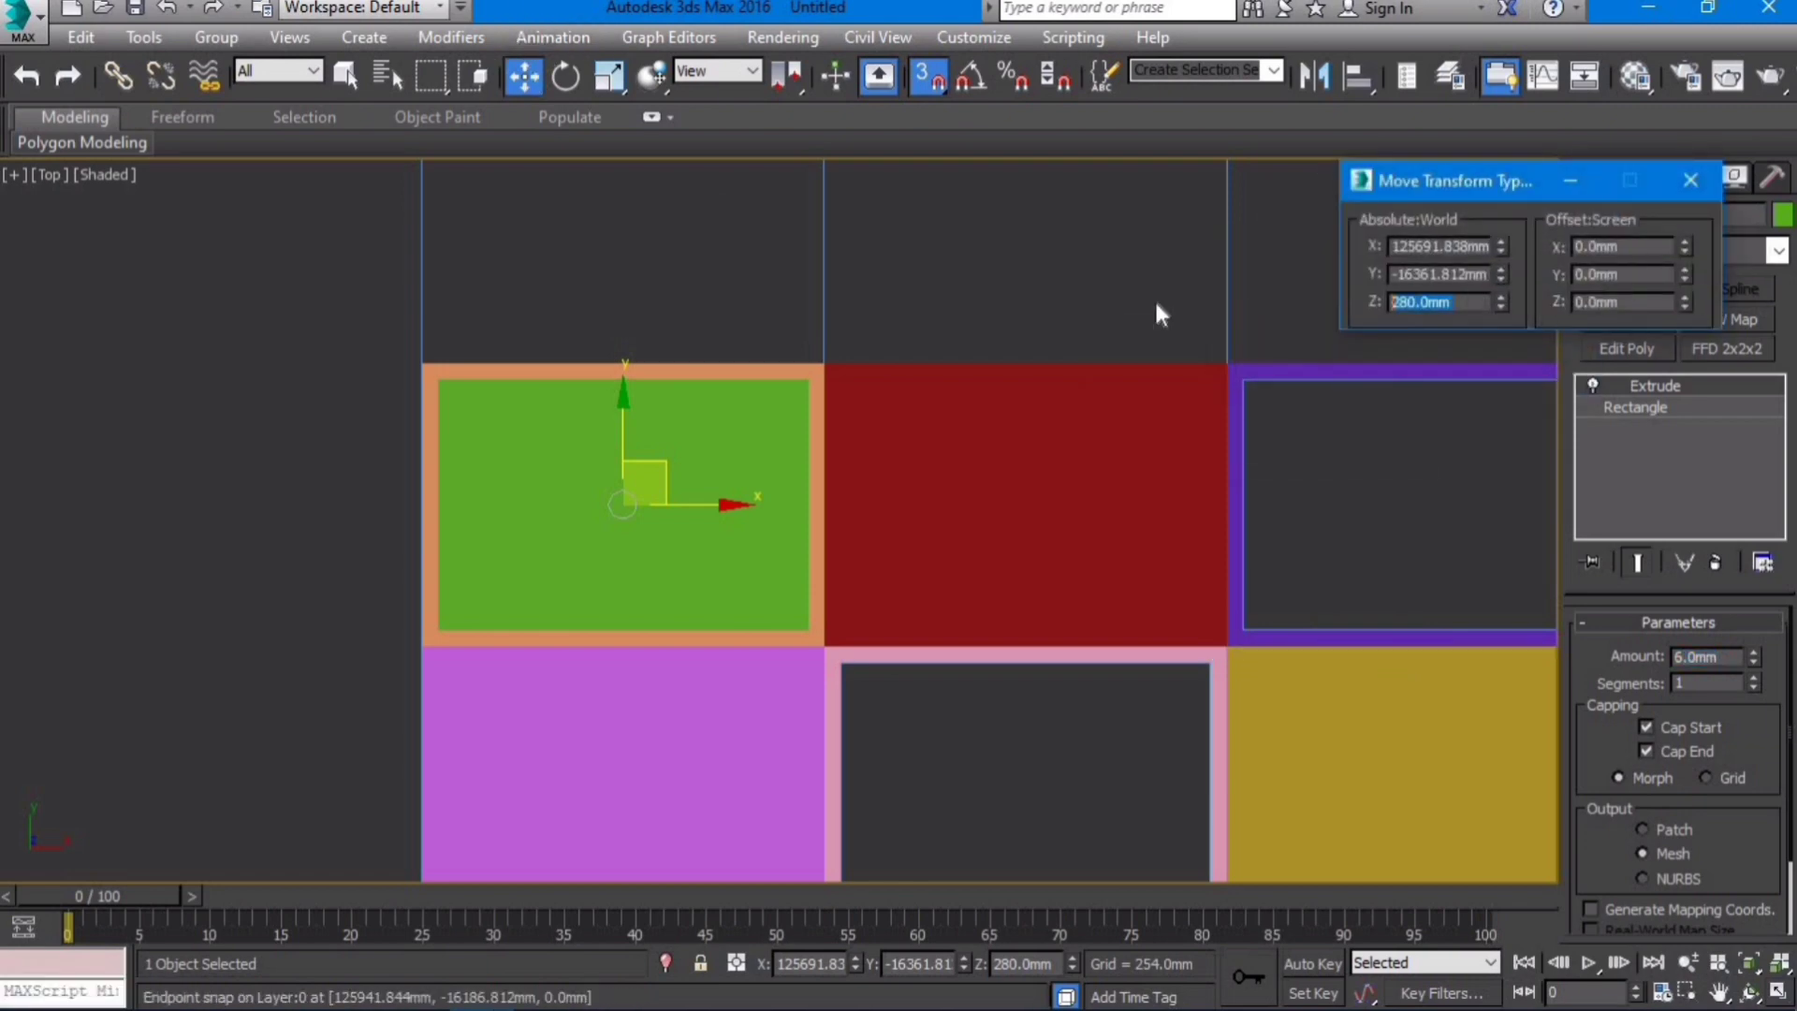
{"action": "type", "text": "0"}
{"action": "key", "text": "Return"}
Step: Draw a snapped rectangle about 310 by 460 mm along the inner edges of the purple frame
{"action": "middle_click_drag", "start_coordinate": [968, 505], "coordinate": [385, 471]}
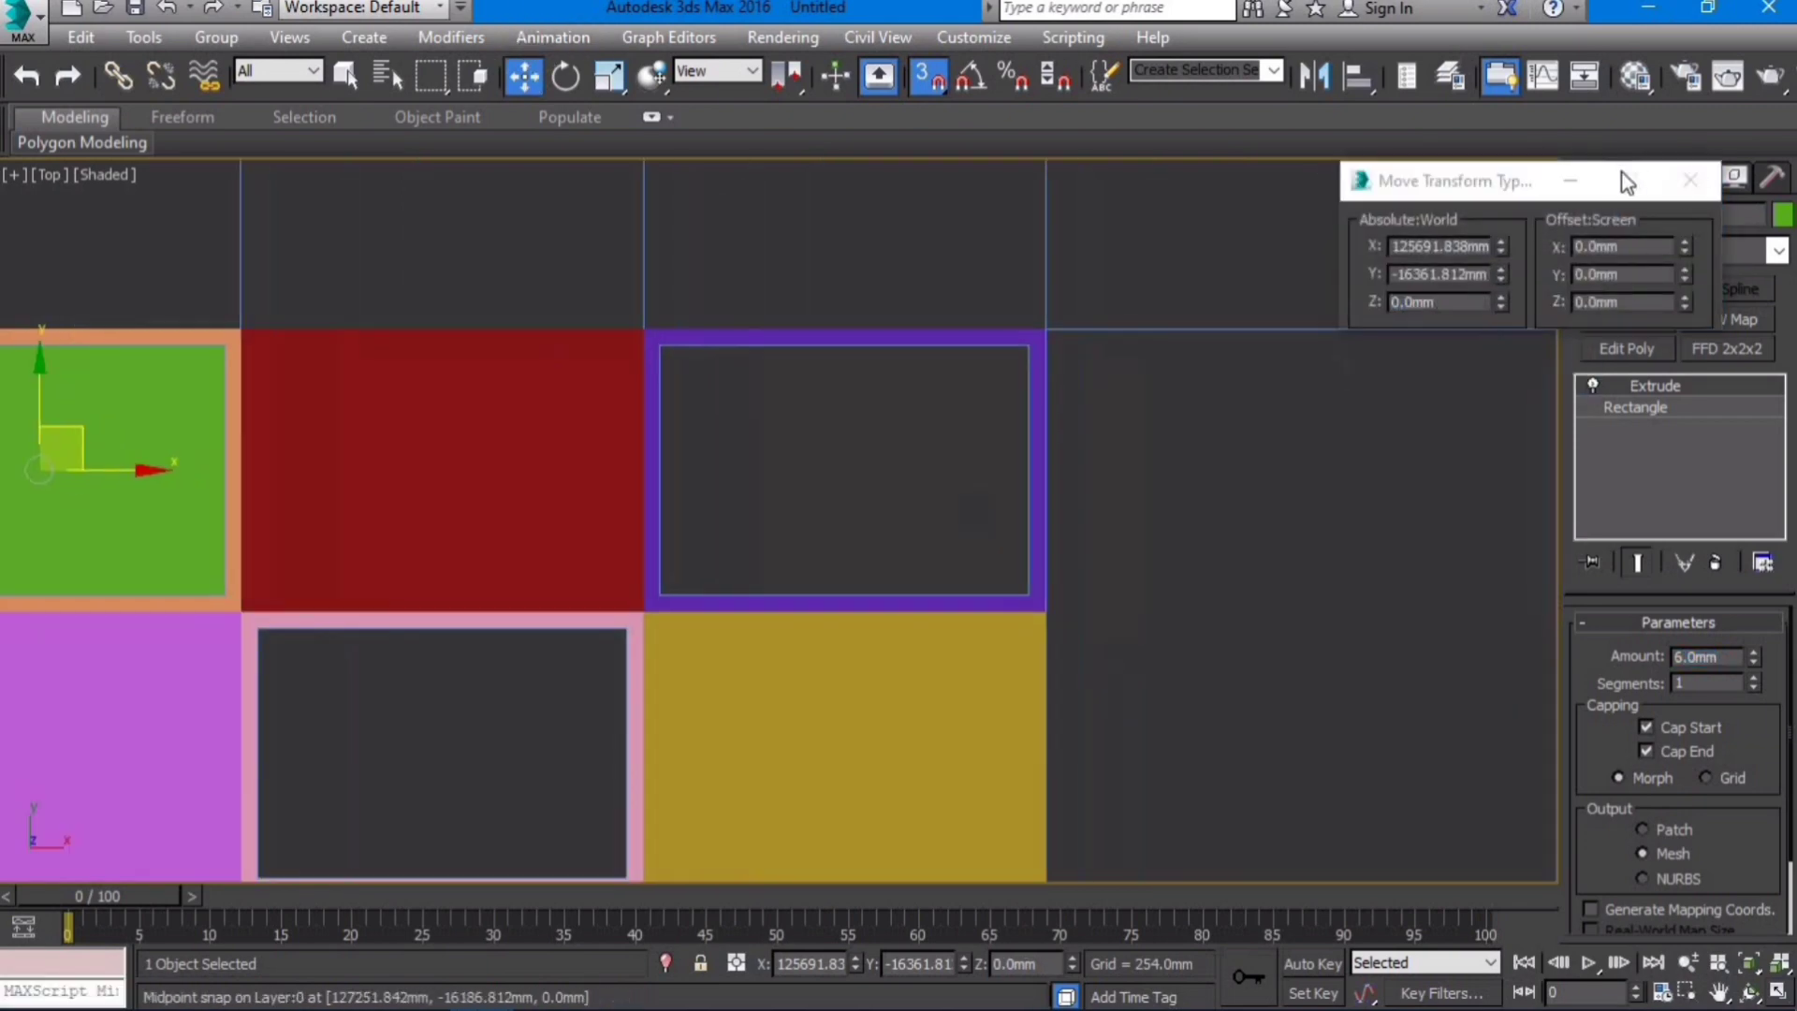
{"action": "left_click_drag", "start_coordinate": [1440, 189], "coordinate": [1215, 93]}
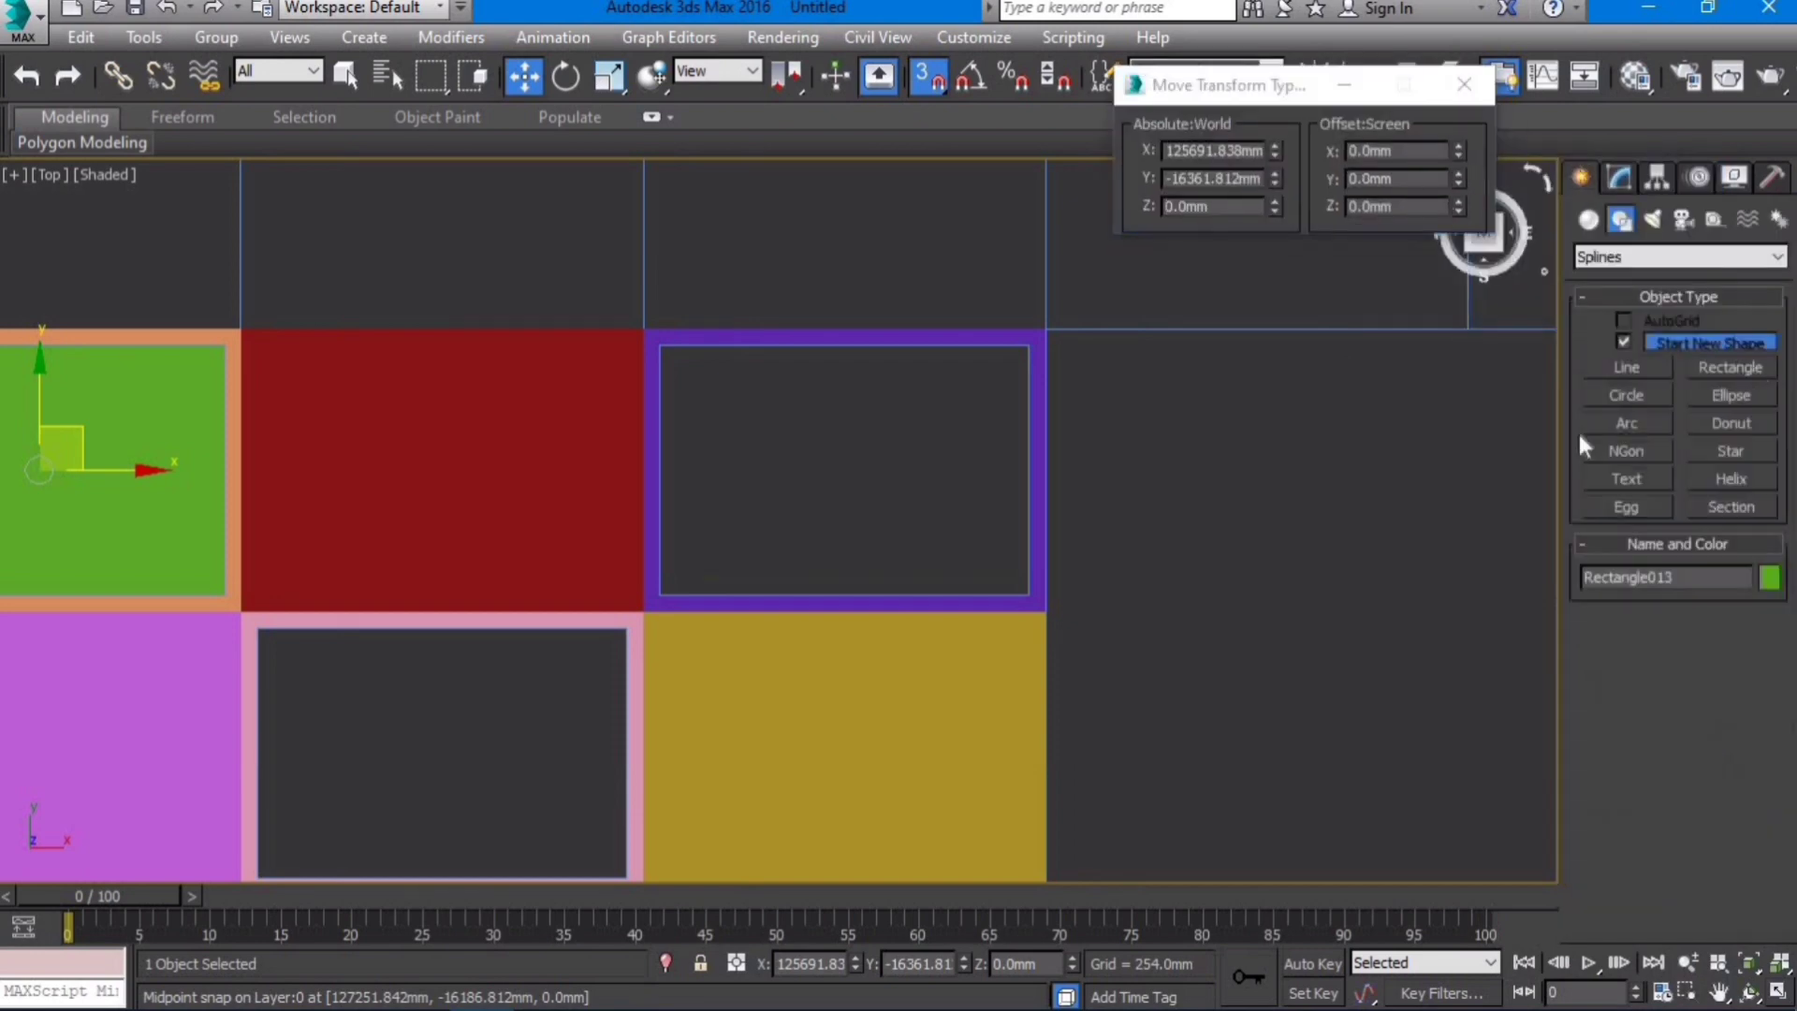
{"action": "left_click_drag", "start_coordinate": [660, 347], "coordinate": [1028, 594]}
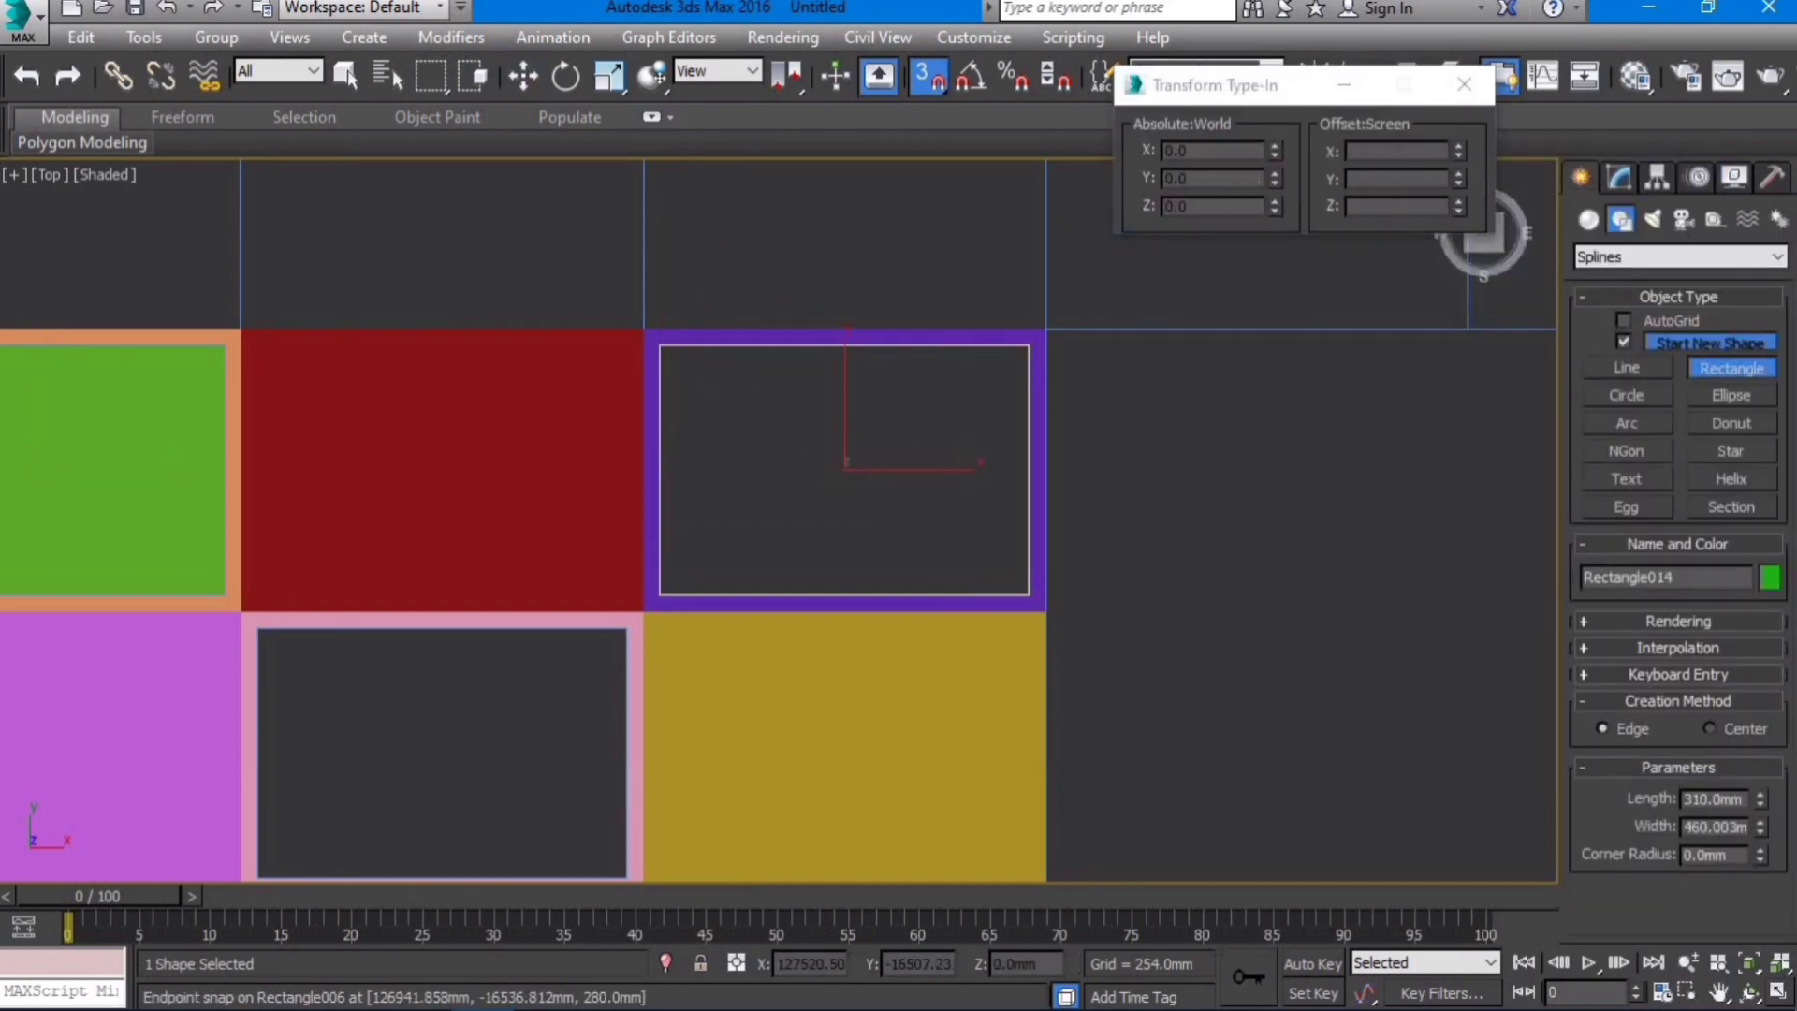
Step: Extrude the rectangle inside the purple frame 6 mm and set its absolute Z position to 0 mm
{"action": "left_click", "coordinate": [1620, 176]}
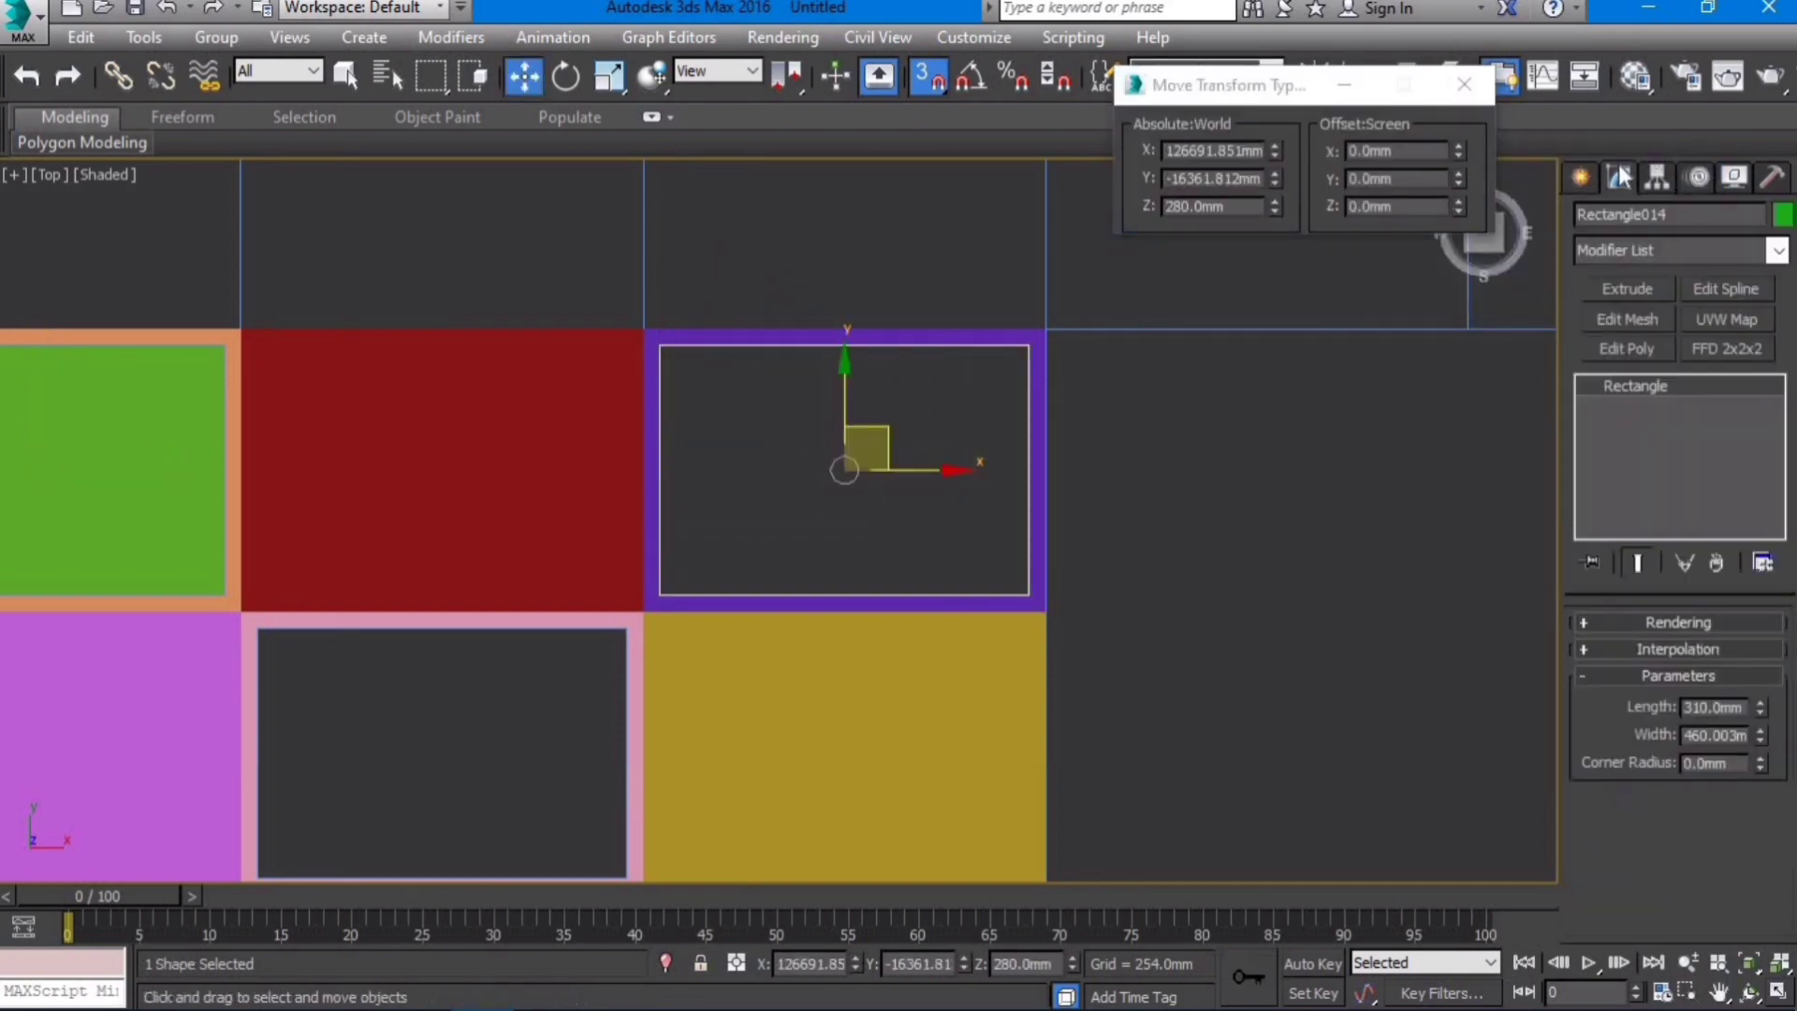
{"action": "left_click", "coordinate": [1627, 288]}
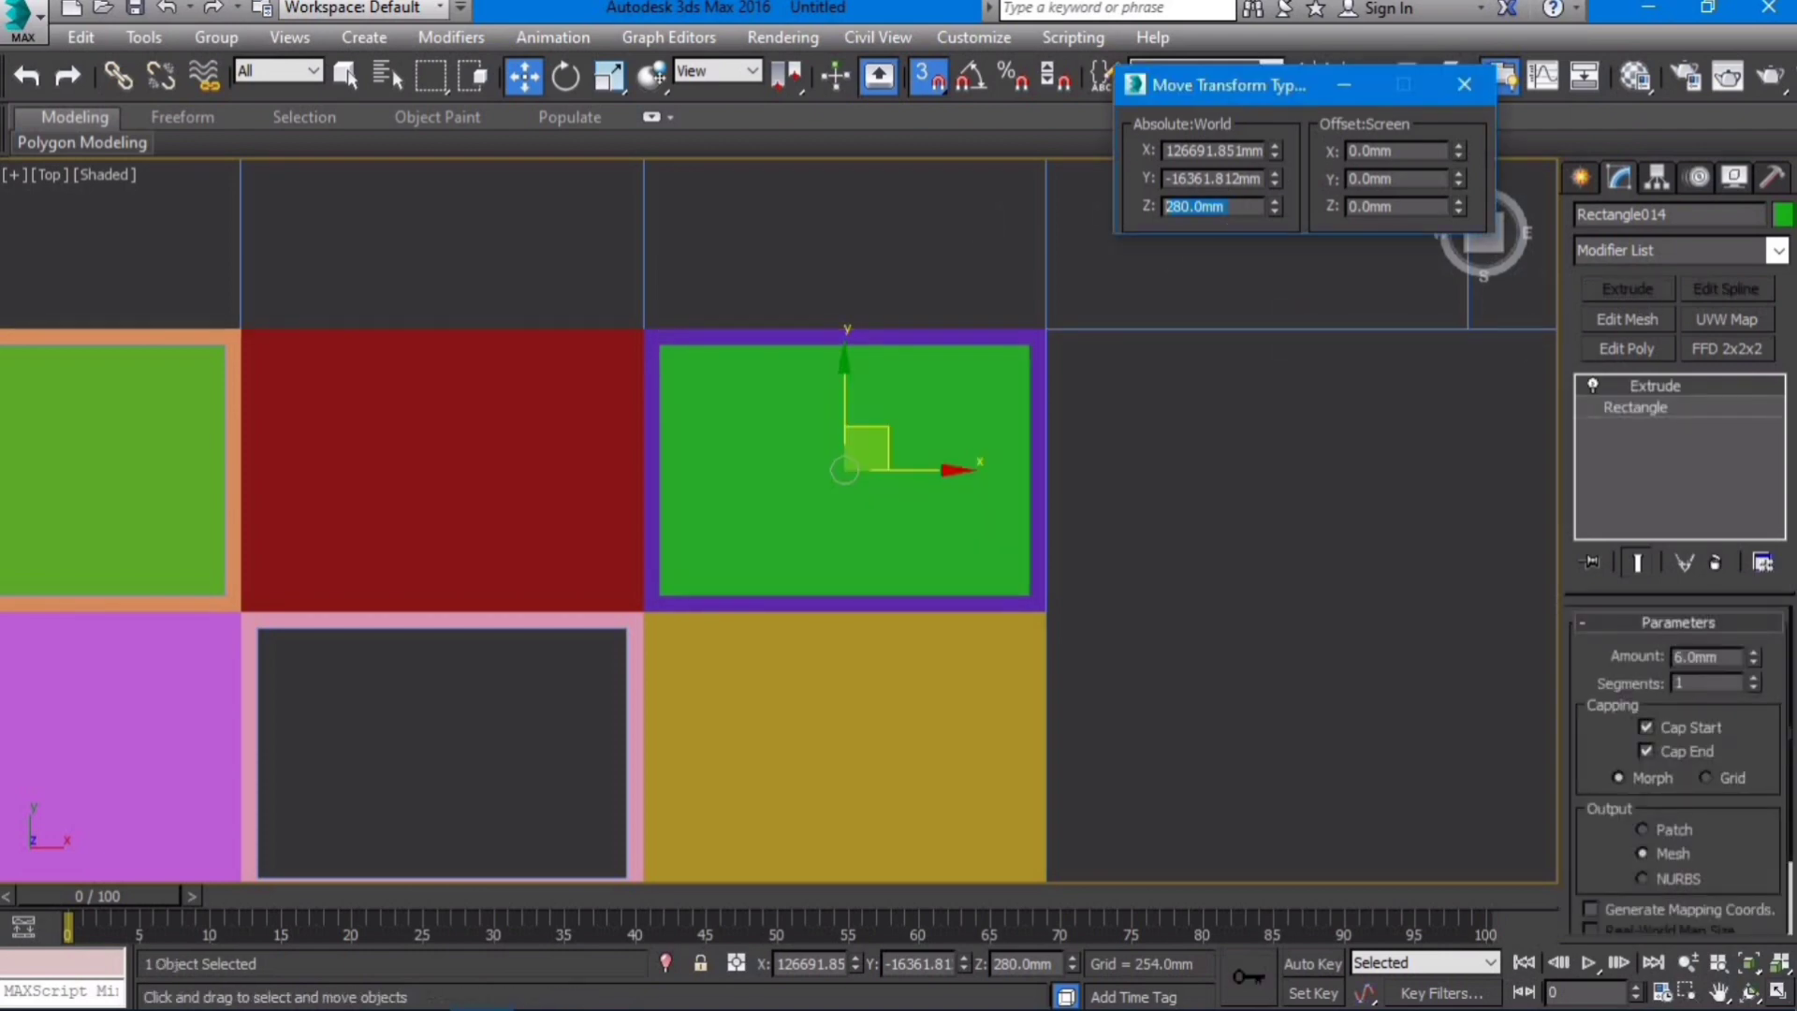
{"action": "type", "text": "0"}
{"action": "key", "text": "Return"}
Step: Draw a snapped rectangle about 310 by 460 mm along the inner edges of the pink frame
{"action": "scroll", "coordinate": [992, 421], "scroll_direction": "down", "scroll_amount": 5}
{"action": "scroll", "coordinate": [828, 480], "scroll_direction": "up", "scroll_amount": 3}
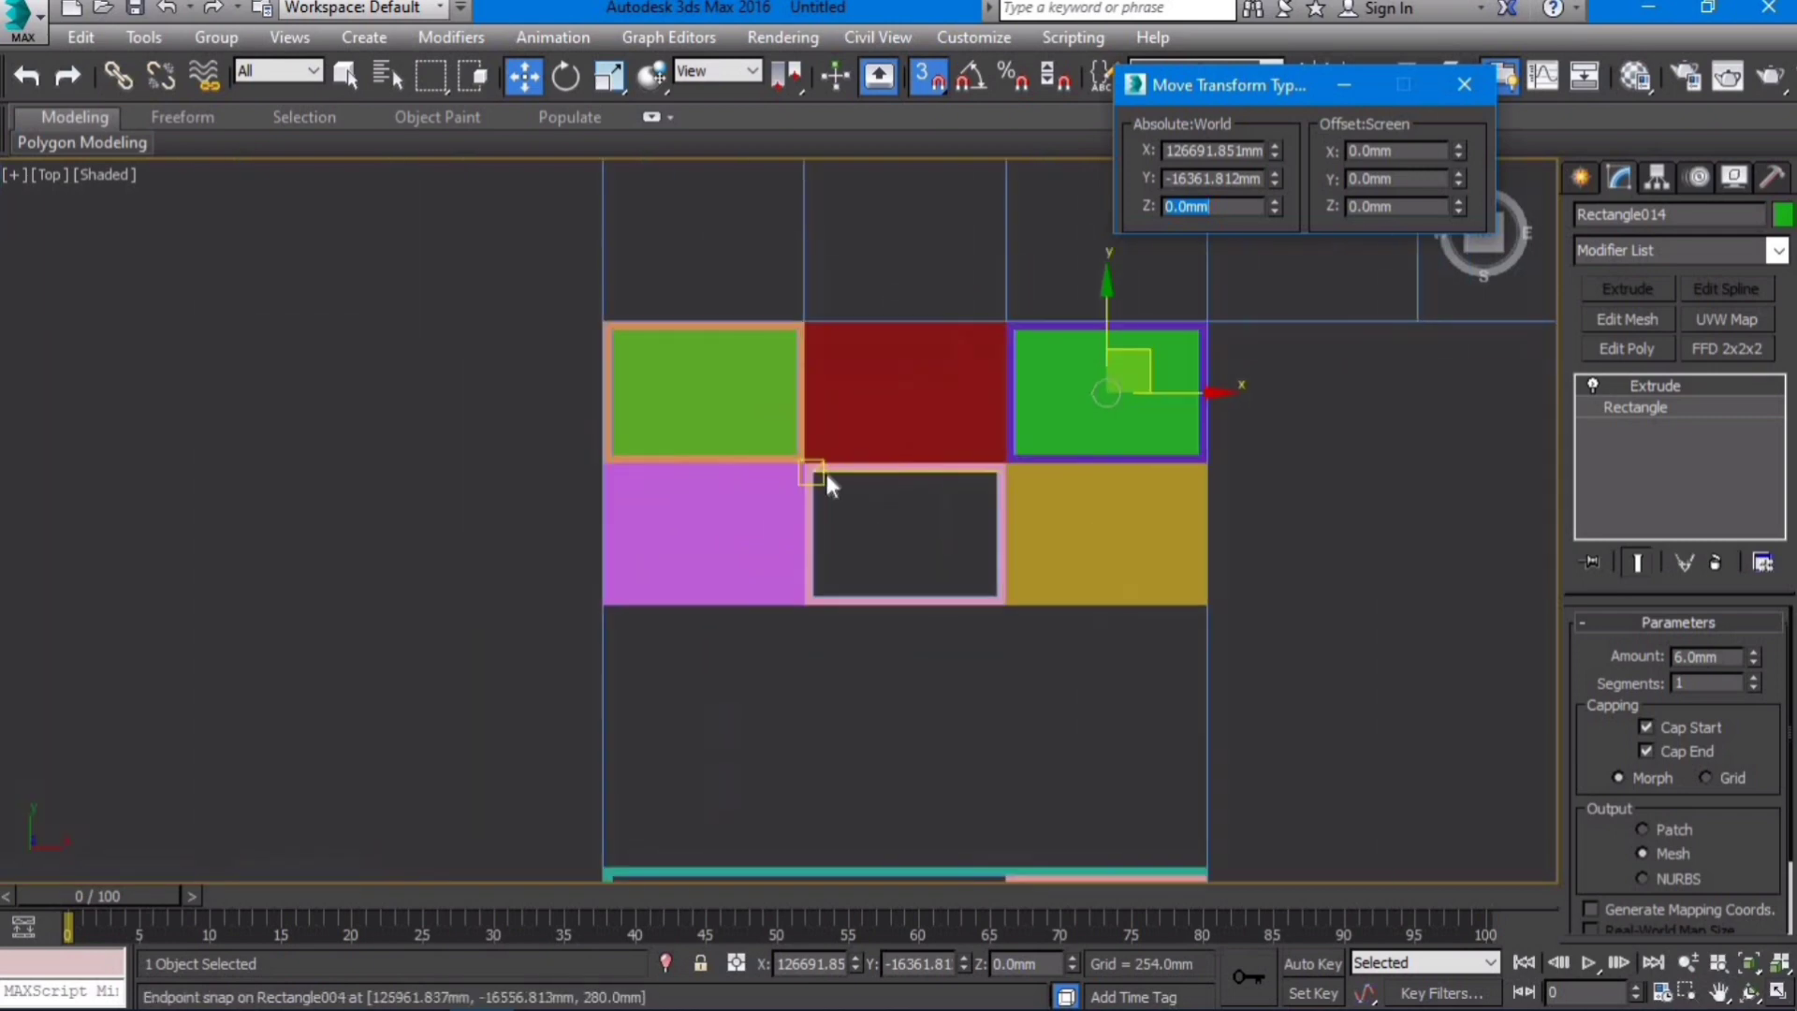
{"action": "left_click", "coordinate": [1580, 176]}
{"action": "left_click", "coordinate": [1732, 368]}
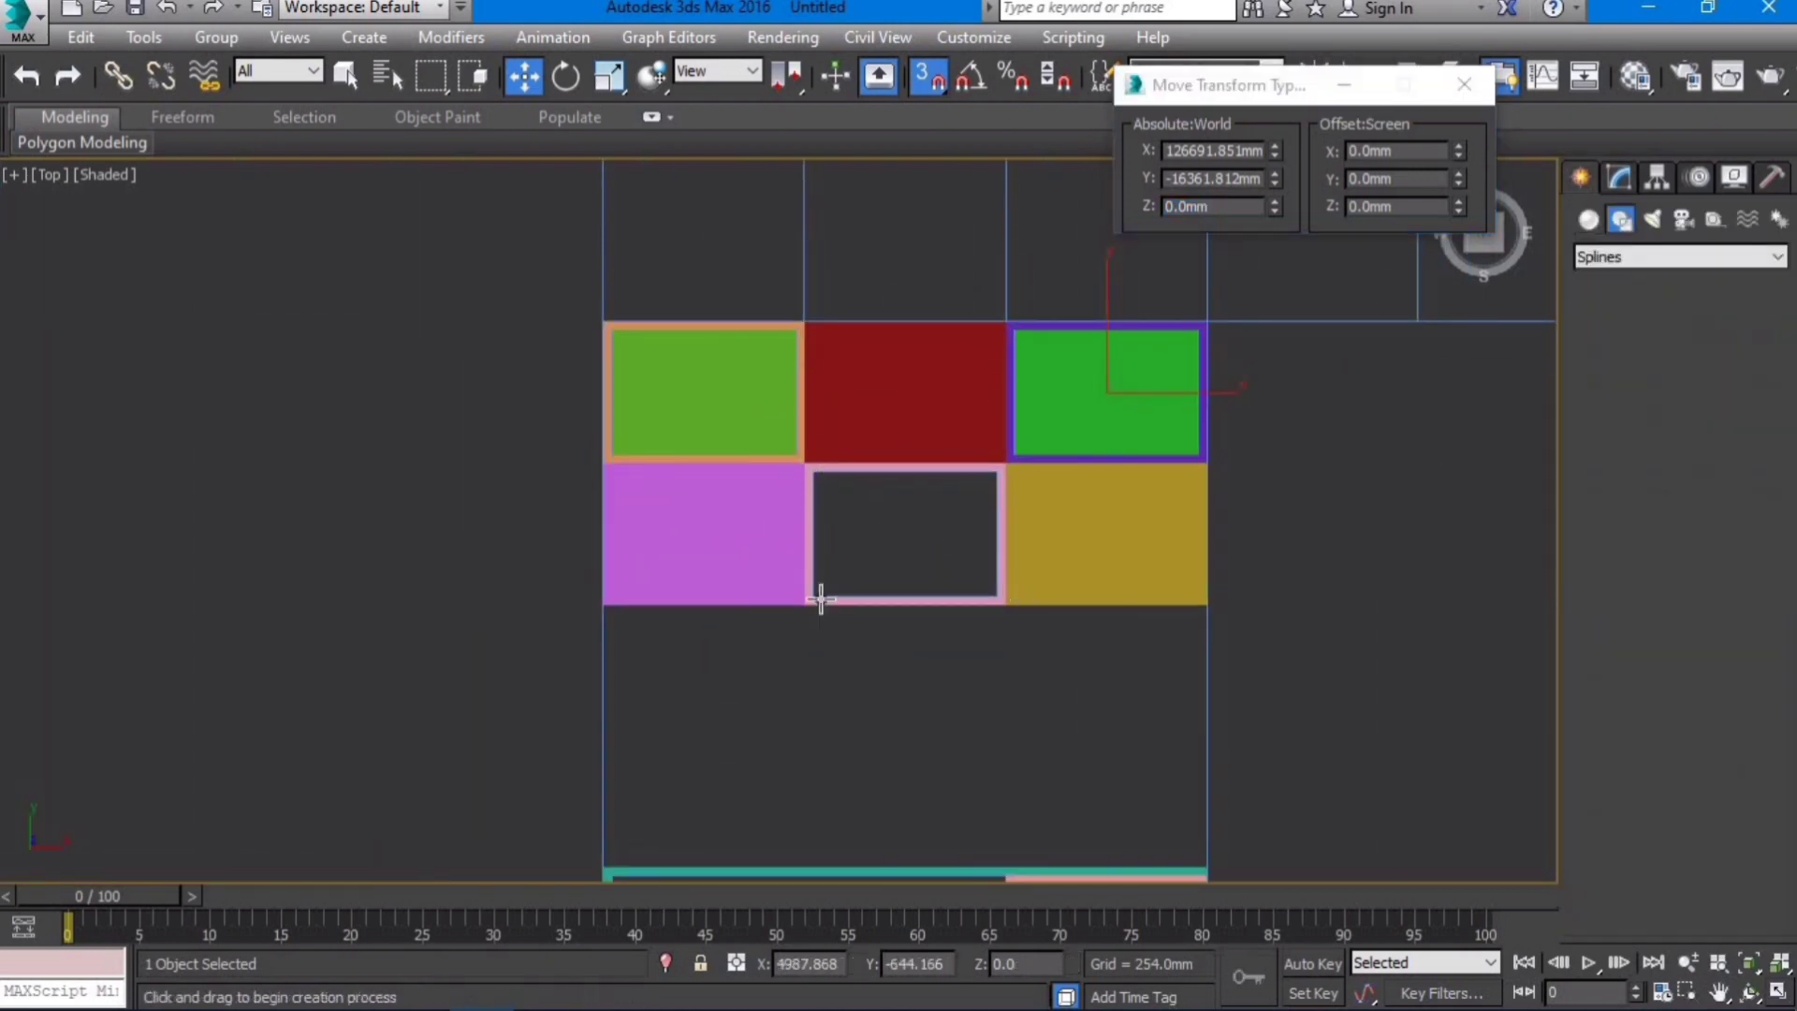
{"action": "scroll", "coordinate": [824, 561], "scroll_direction": "up", "scroll_amount": 2}
{"action": "left_click_drag", "start_coordinate": [810, 454], "coordinate": [1063, 609]}
Step: Set the absolute Z position of the rectangle inside the pink frame to 0 mm and extrude it 6 mm
{"action": "left_click", "coordinate": [1602, 180]}
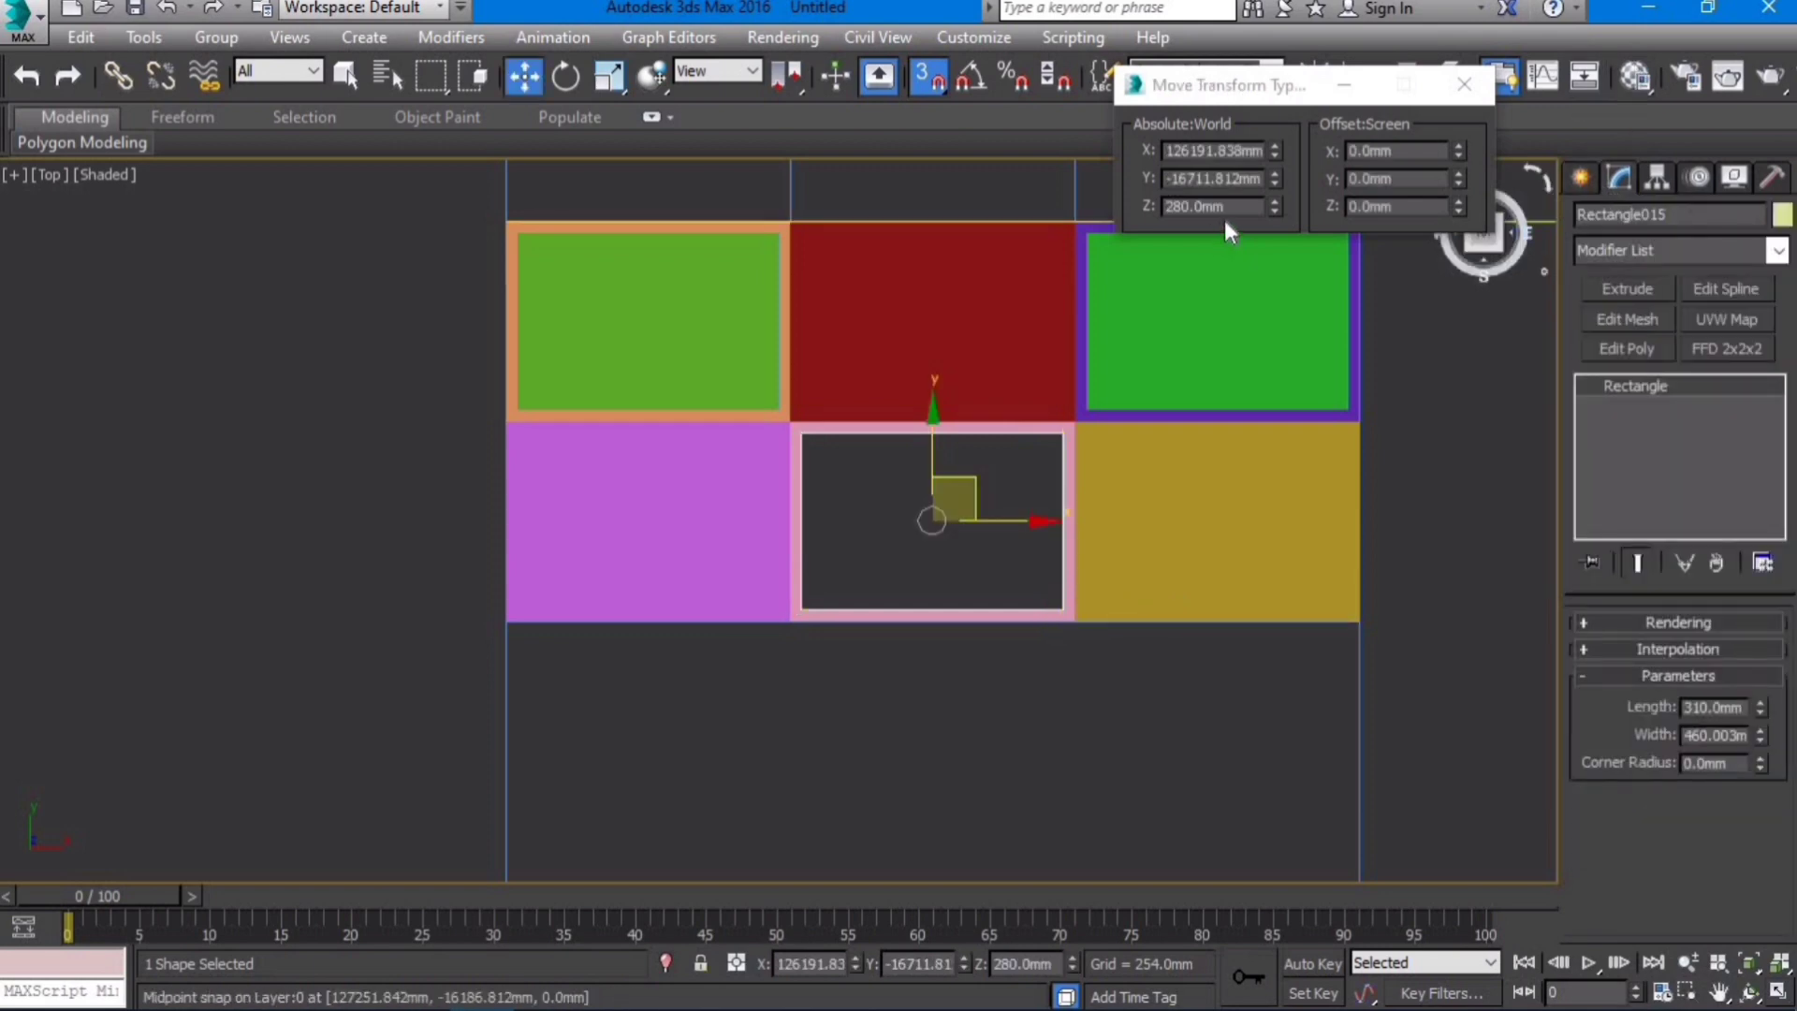
{"action": "type", "text": "0"}
{"action": "key", "text": "Return"}
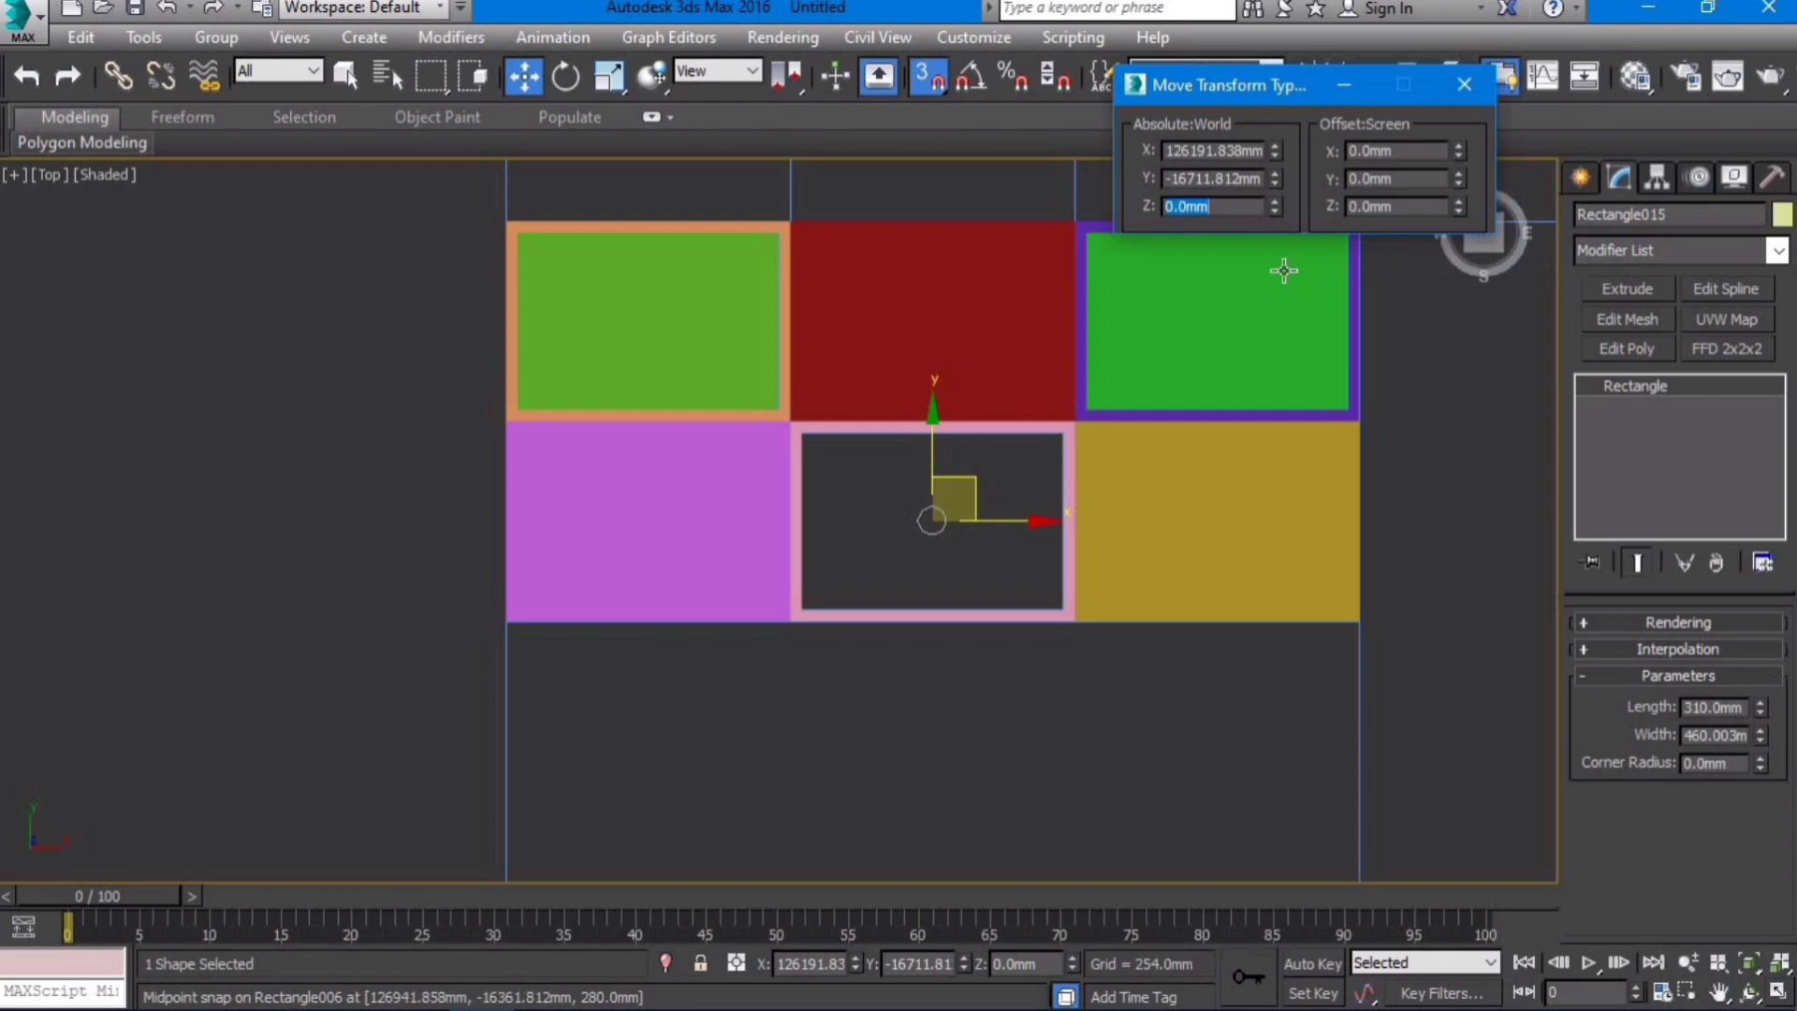
{"action": "left_click", "coordinate": [1613, 288]}
{"action": "scroll", "coordinate": [962, 467], "scroll_direction": "down", "scroll_amount": 5}
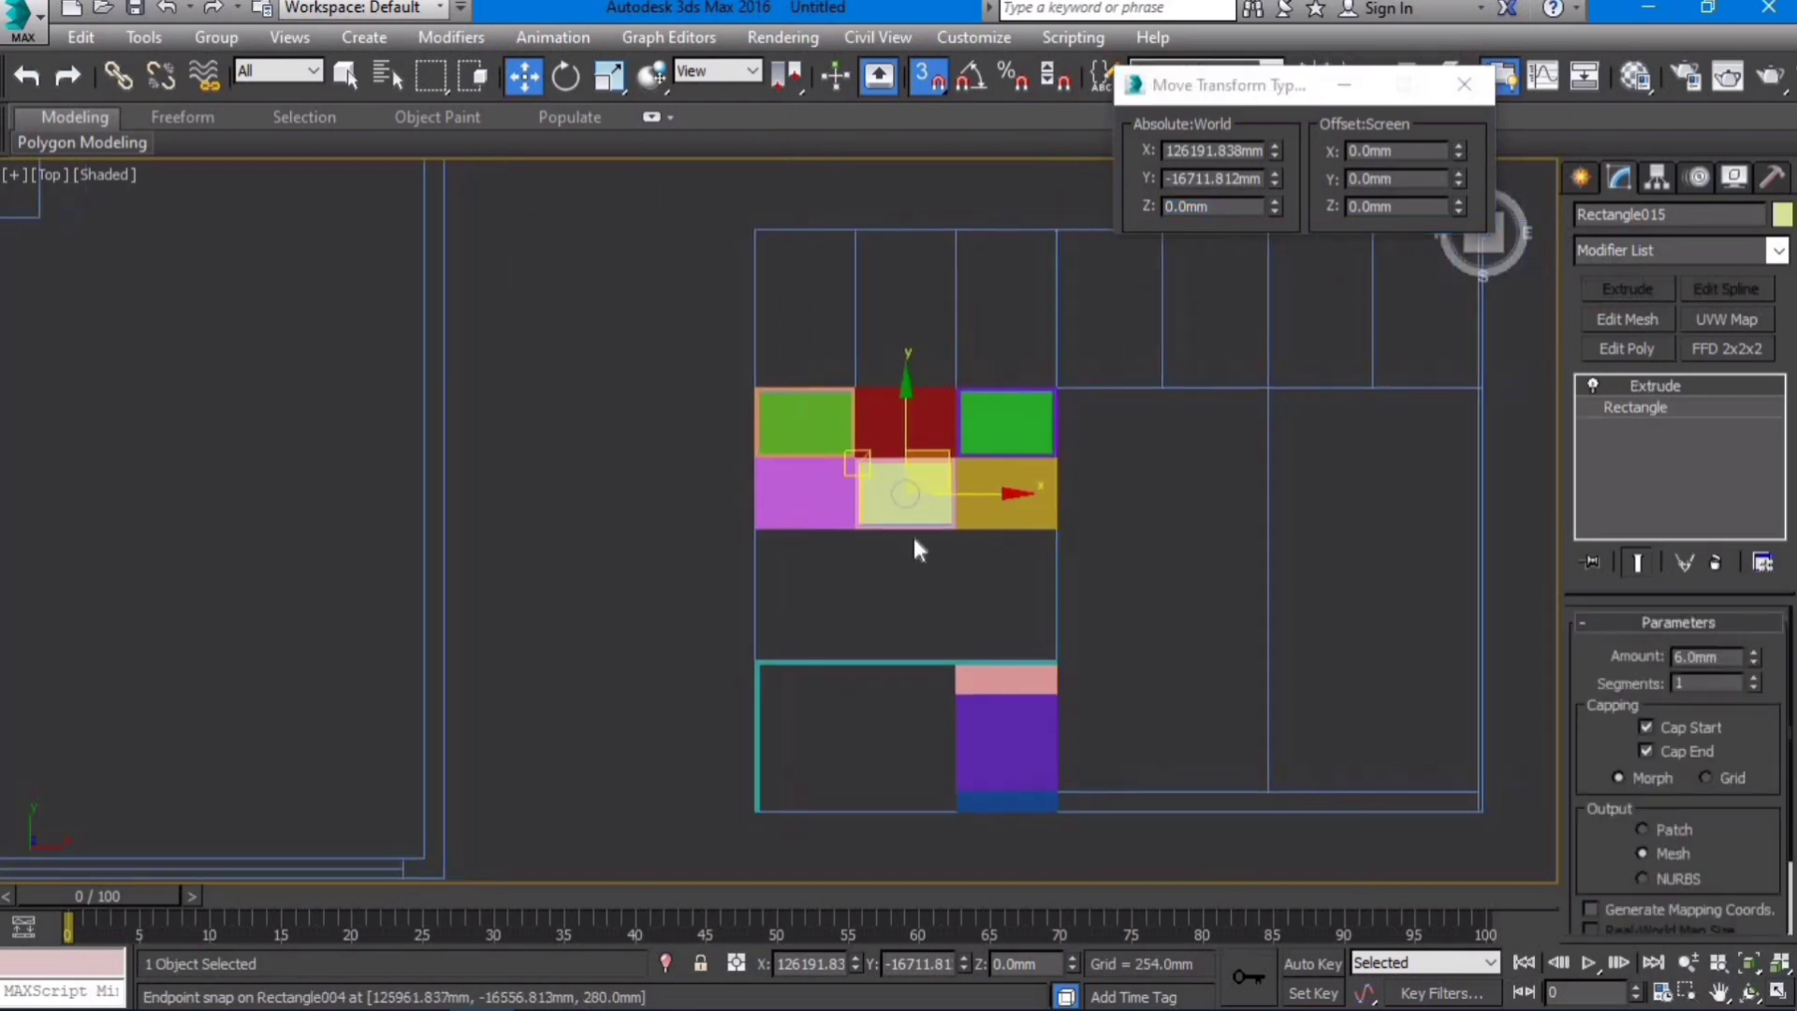
Step: Draw a snapped rectangle about 2100 by 2120 mm over the large wardrobe outline beside the shelf boxes
{"action": "middle_click_drag", "start_coordinate": [963, 553], "coordinate": [896, 483], "text": "alt"}
{"action": "key", "text": "t"}
{"action": "key", "text": "z"}
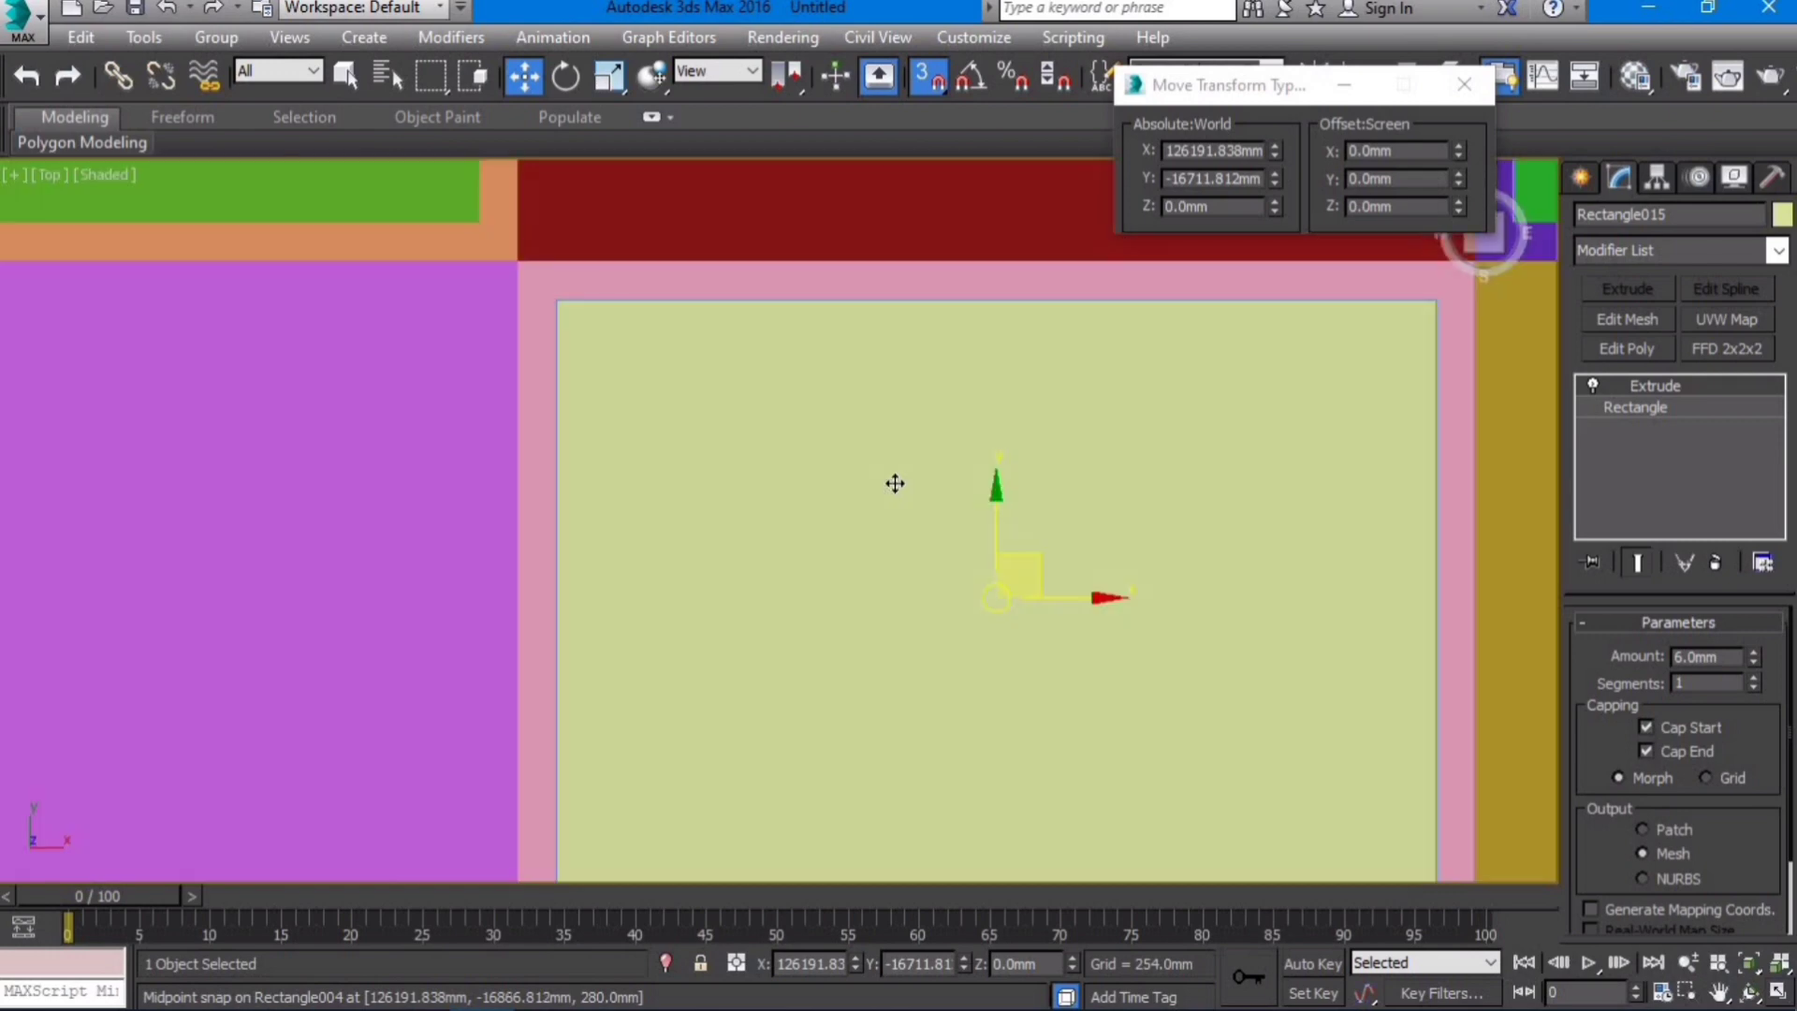
{"action": "scroll", "coordinate": [896, 483], "scroll_direction": "down", "scroll_amount": 6}
{"action": "middle_click_drag", "start_coordinate": [1106, 623], "coordinate": [853, 587]}
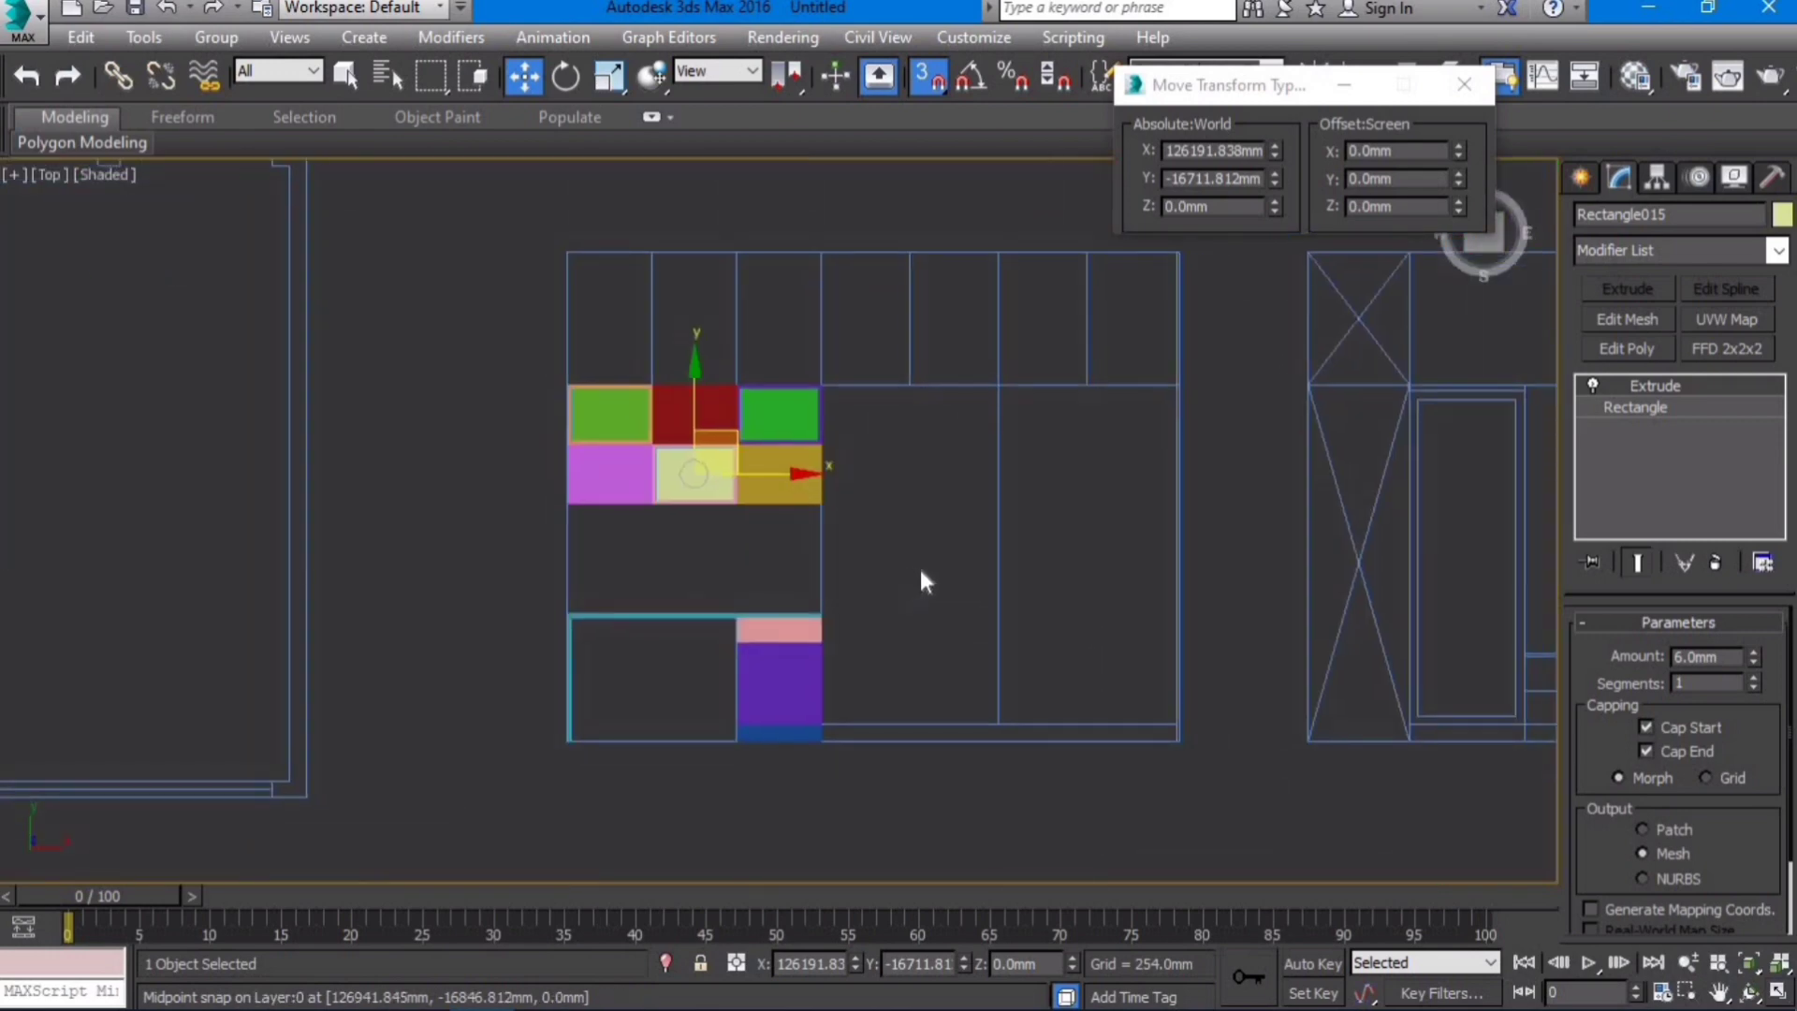
{"action": "scroll", "coordinate": [920, 571], "scroll_direction": "up", "scroll_amount": 3}
{"action": "left_click", "coordinate": [1581, 179]}
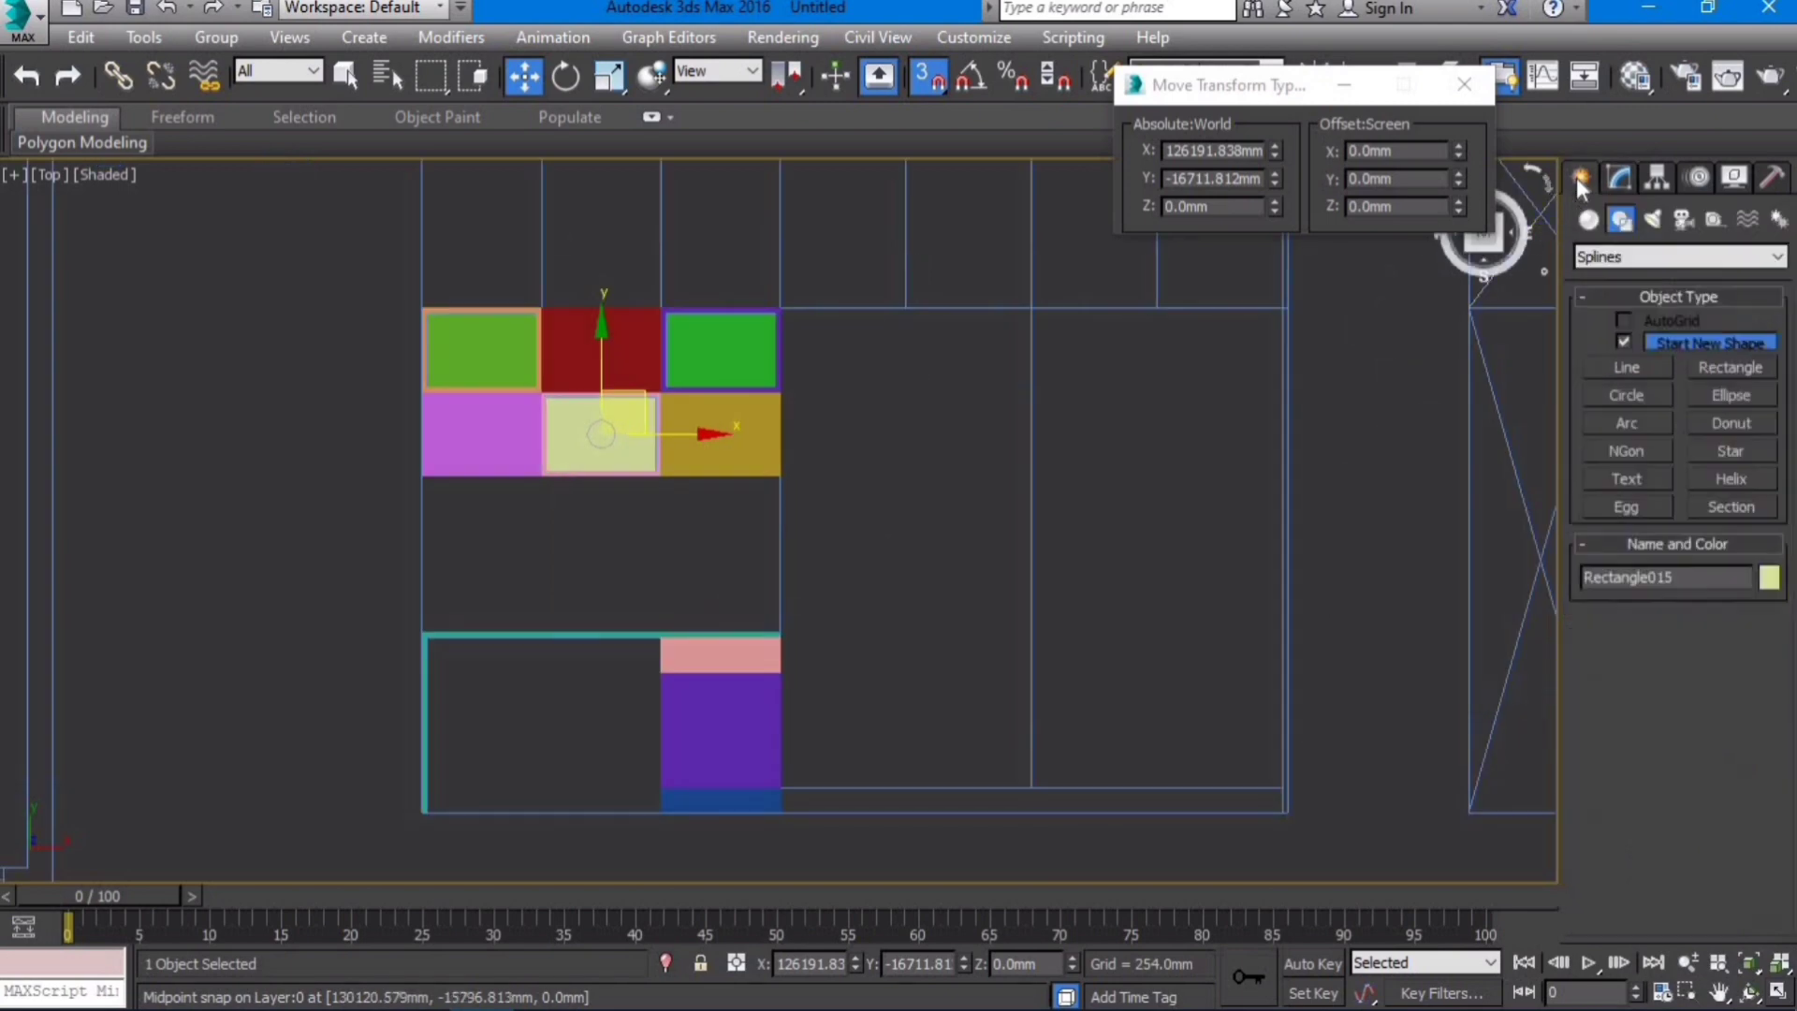
{"action": "left_click", "coordinate": [1731, 370]}
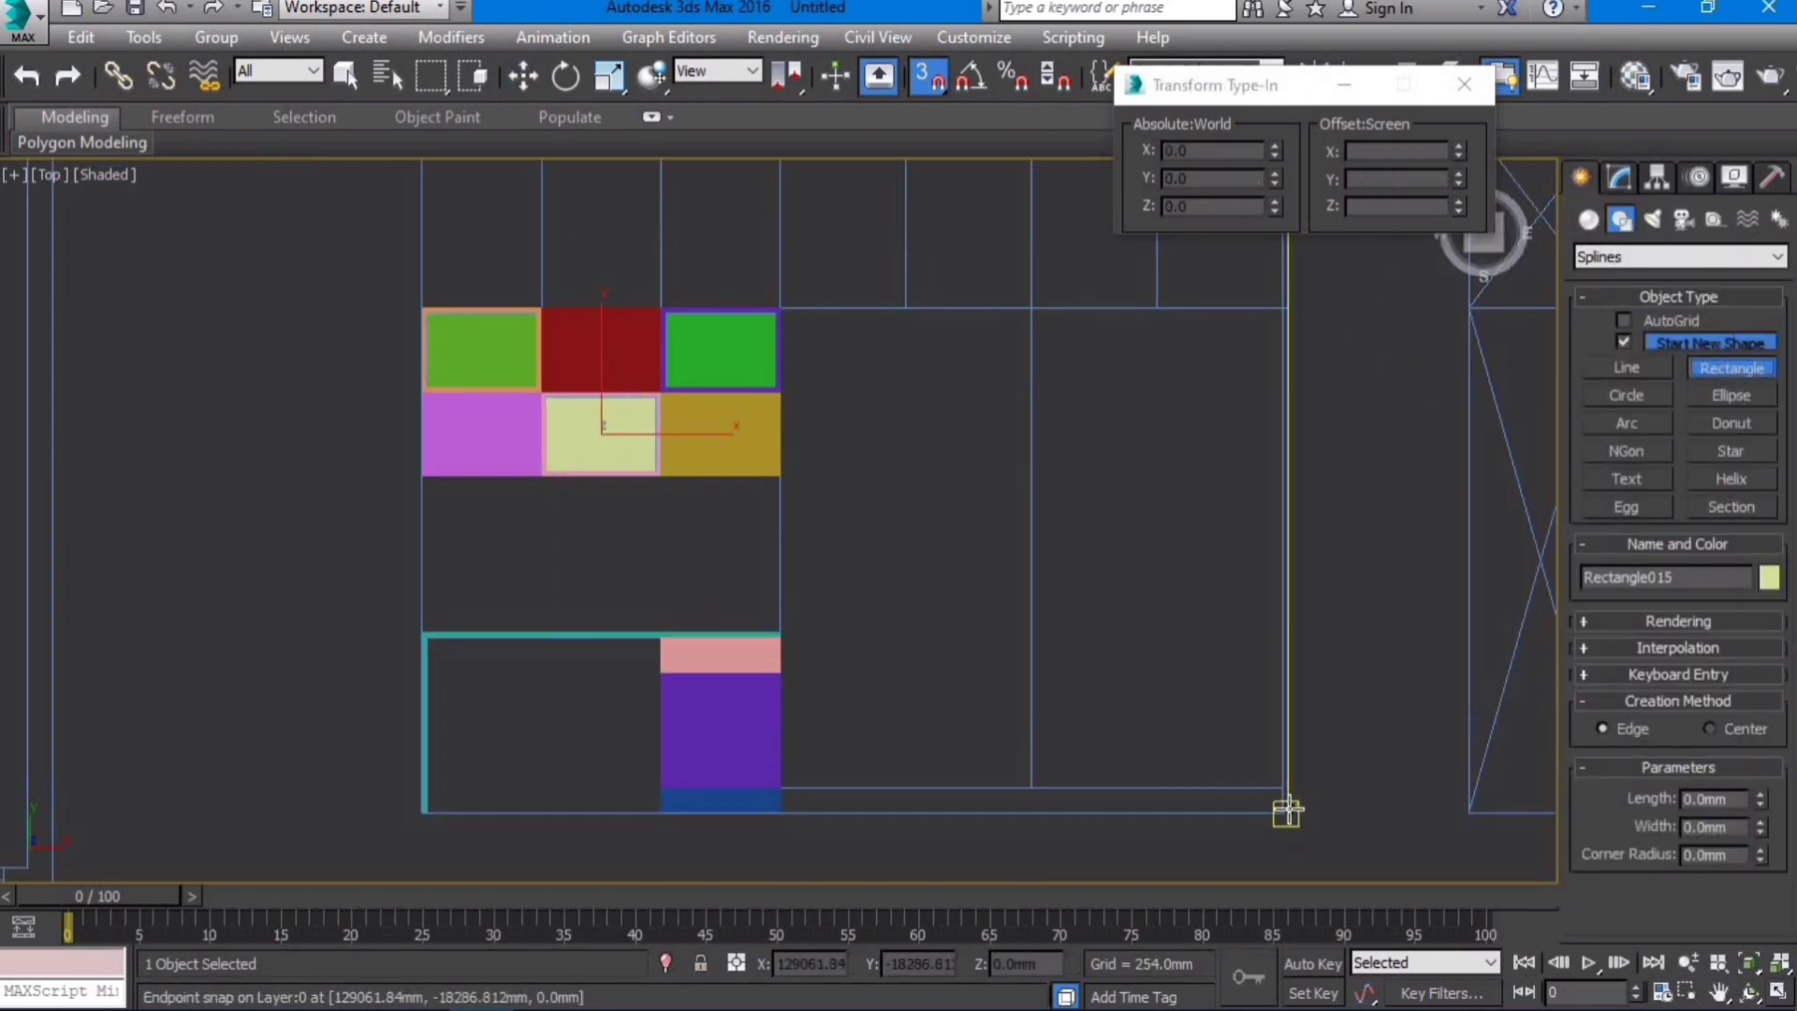
{"action": "scroll", "coordinate": [1290, 814], "scroll_direction": "up", "scroll_amount": 2}
{"action": "scroll", "coordinate": [1294, 820], "scroll_direction": "down", "scroll_amount": 2}
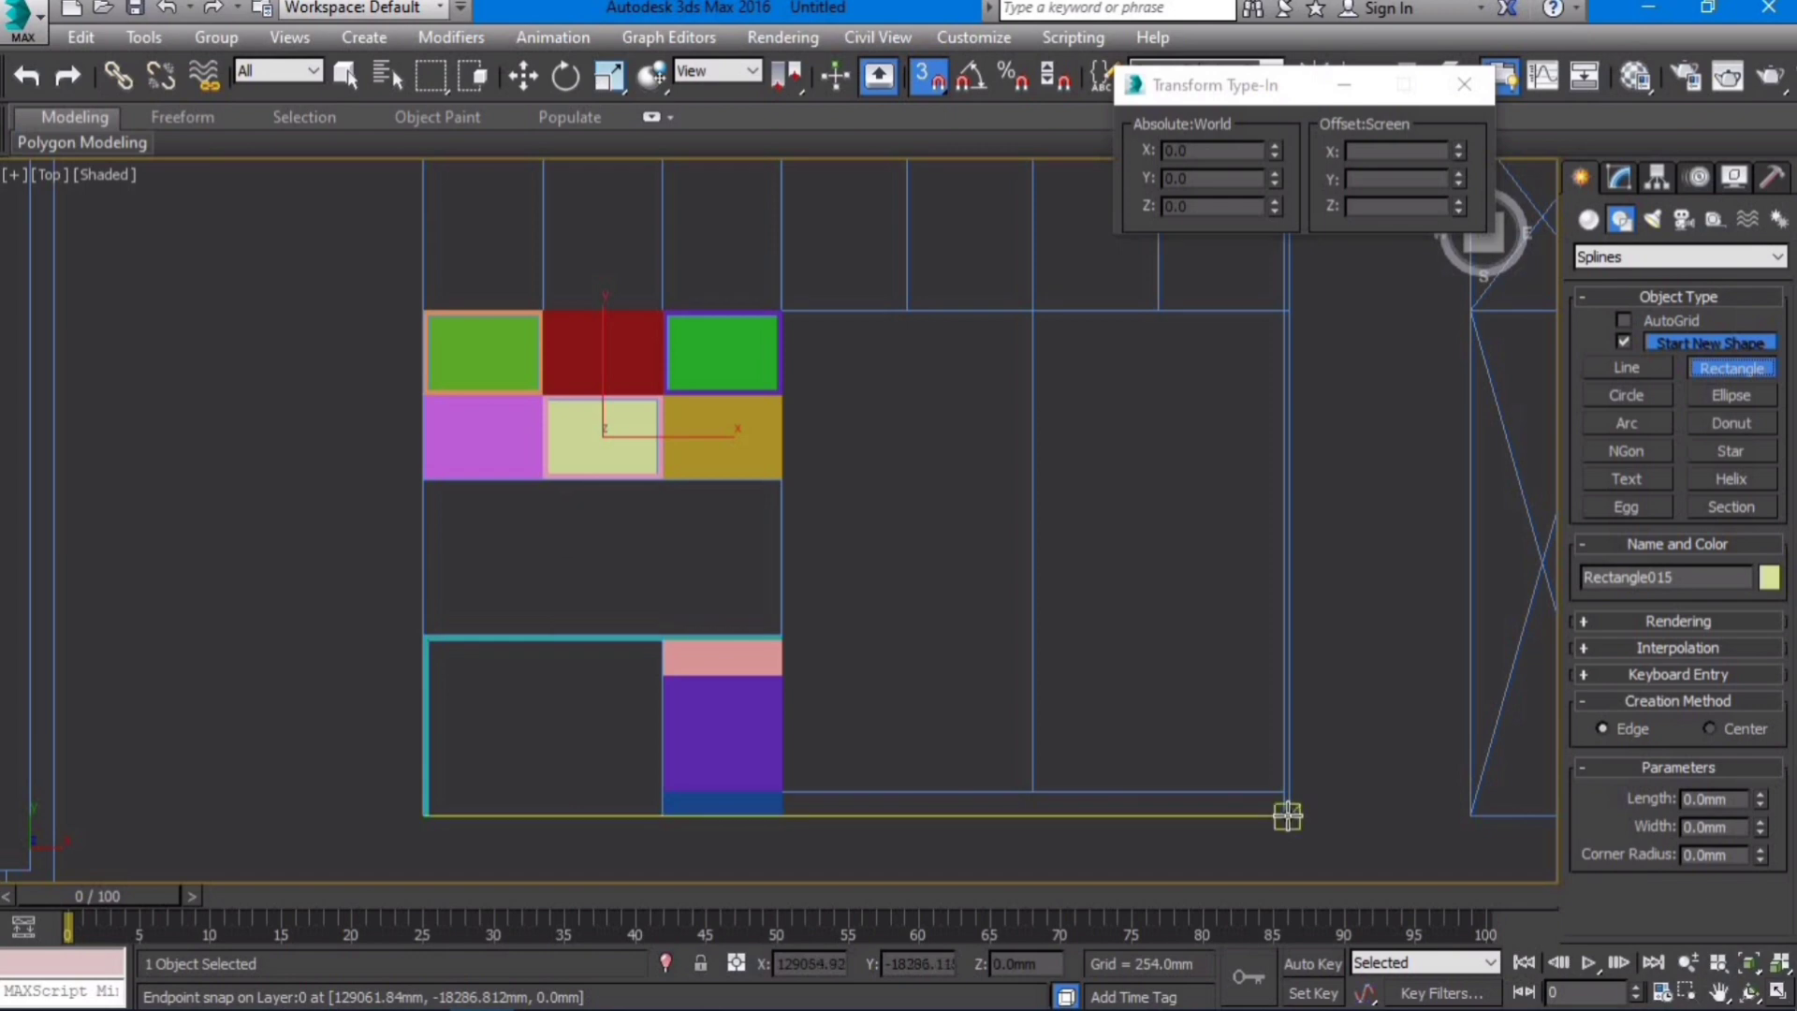
{"action": "left_click_drag", "start_coordinate": [1287, 816], "coordinate": [782, 309]}
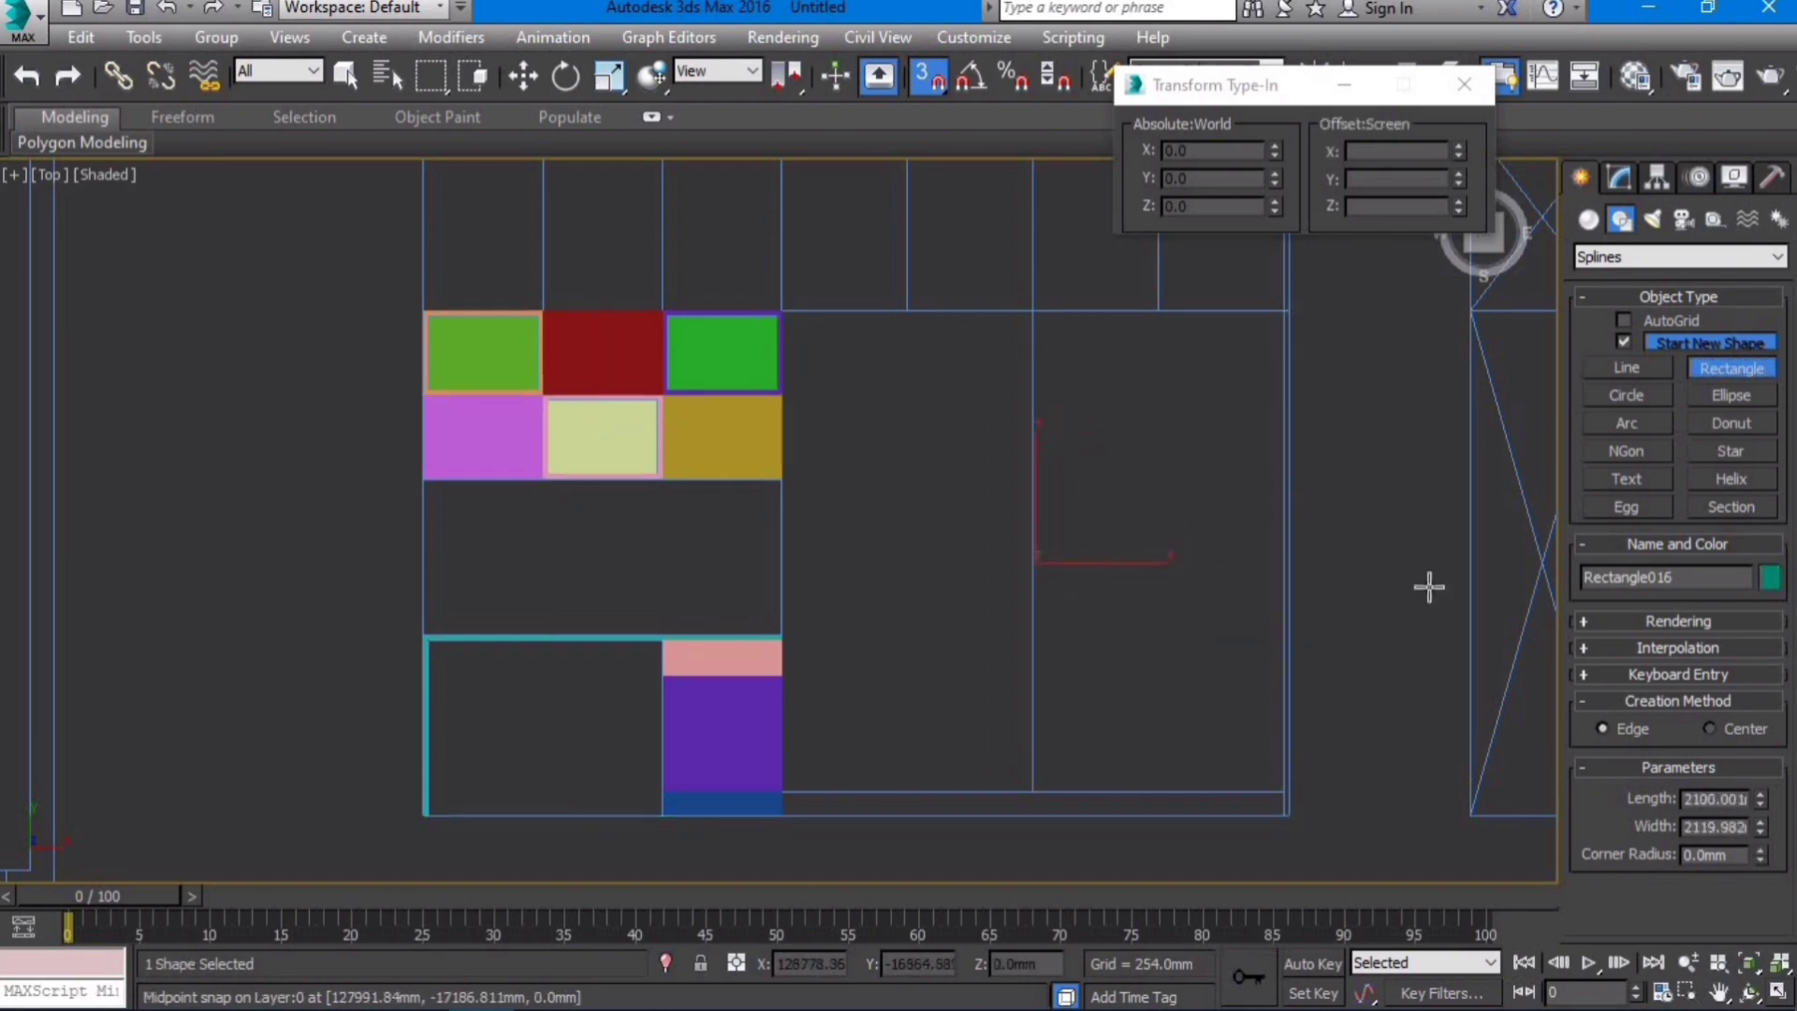
Step: Extrude the large wardrobe rectangle 550 mm
{"action": "left_click", "coordinate": [1611, 176]}
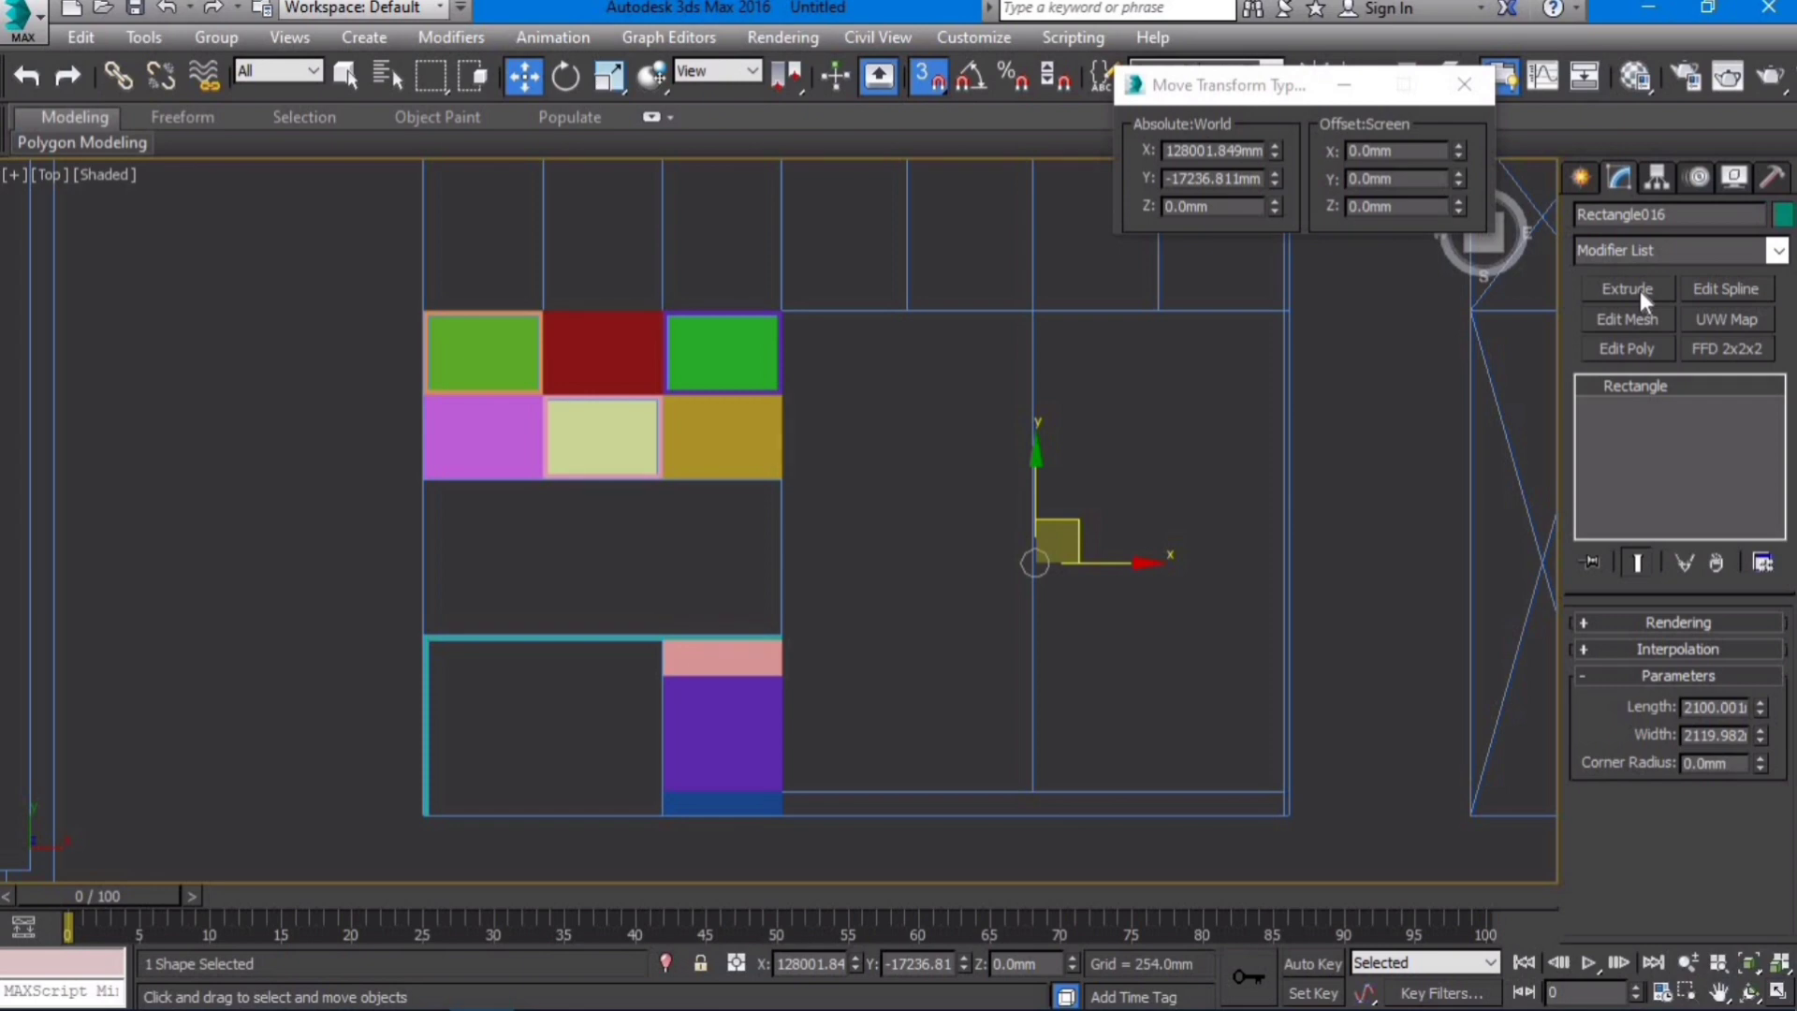
{"action": "left_click", "coordinate": [1639, 290]}
{"action": "left_click_drag", "start_coordinate": [1732, 664], "coordinate": [1389, 664]}
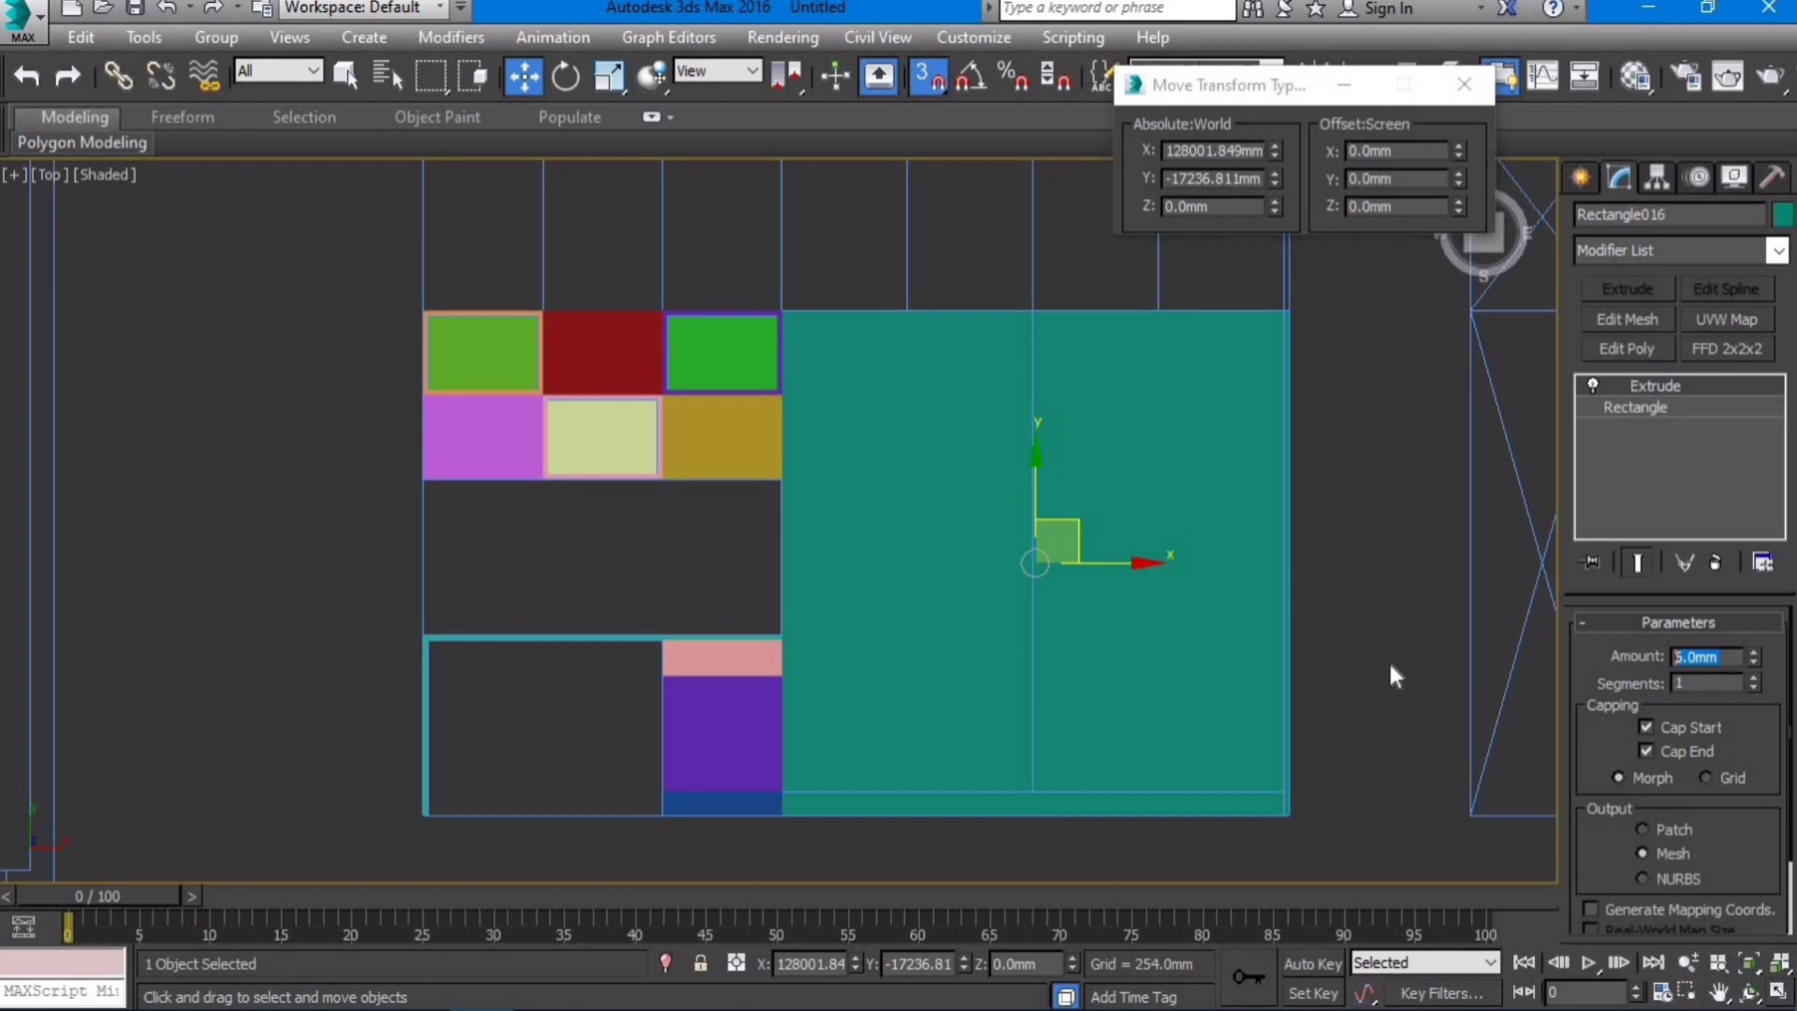
{"action": "key", "text": "Return"}
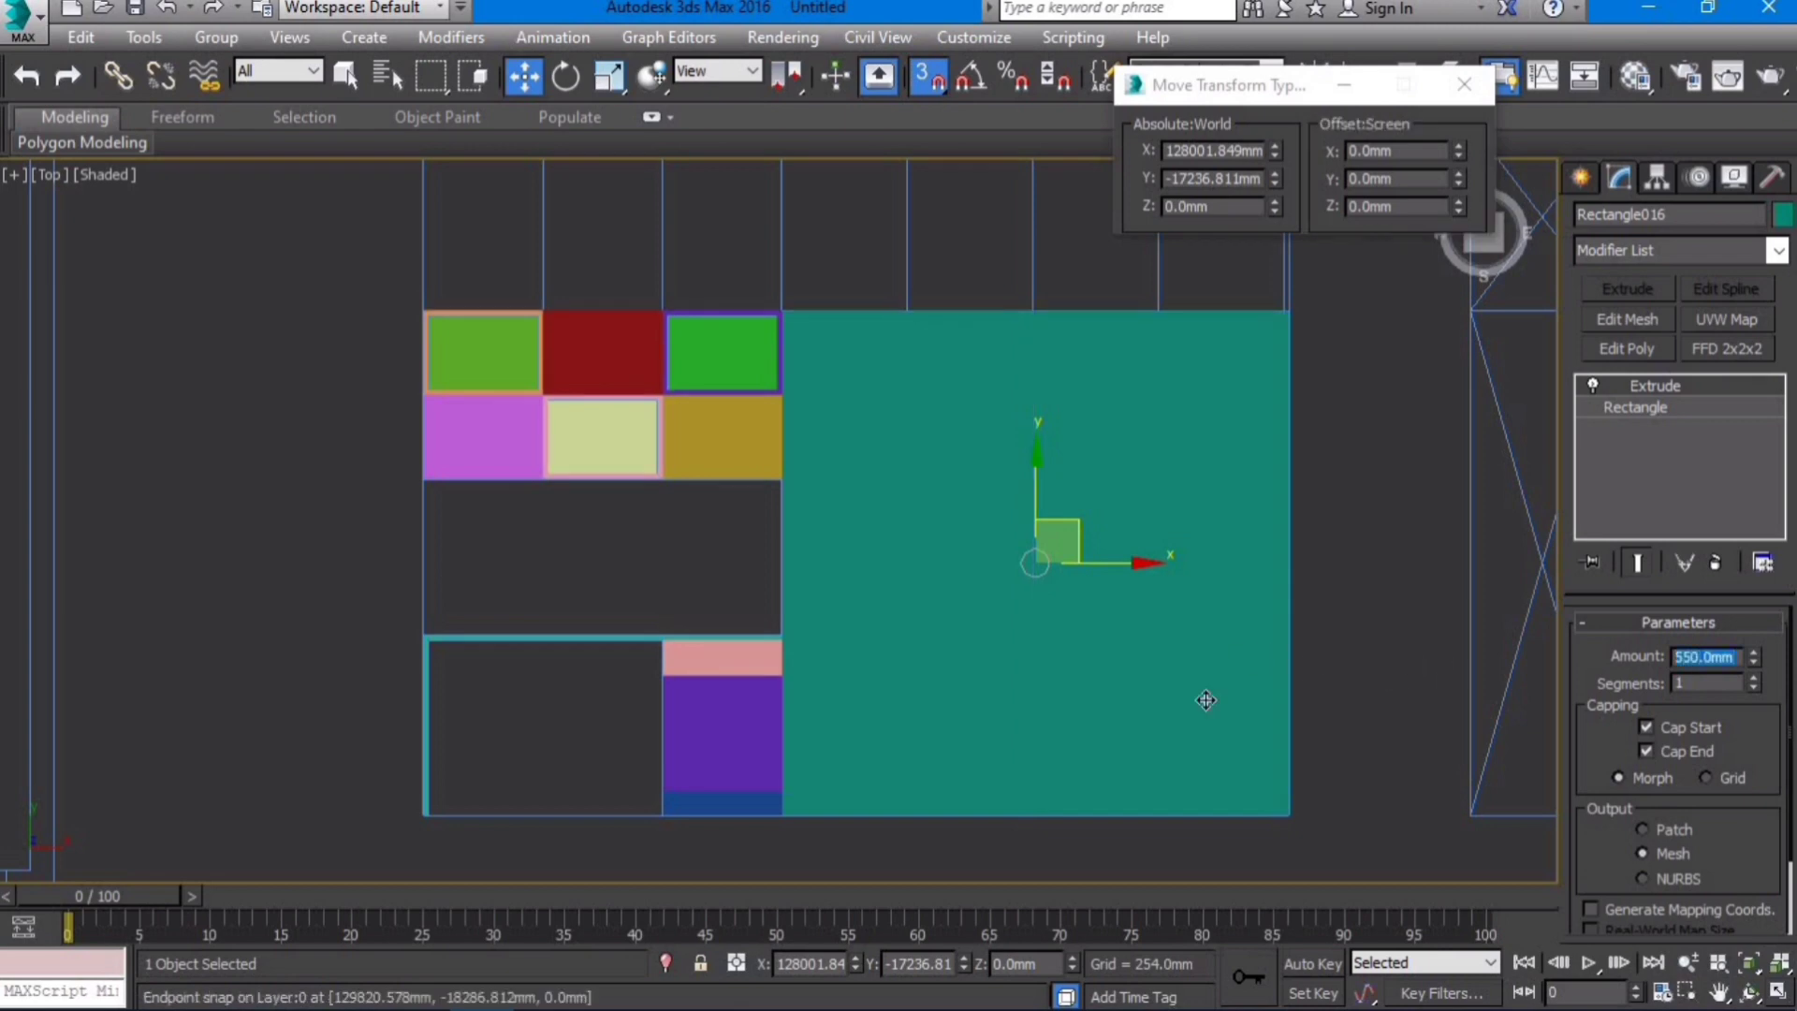
Step: In wireframe display, draw two adjacent snapped door rectangles about 2000 by 1050 mm each over the wardrobe elevation, above its base strip
{"action": "middle_click_drag", "start_coordinate": [1176, 722], "coordinate": [1132, 746]}
{"action": "key", "text": "F3"}
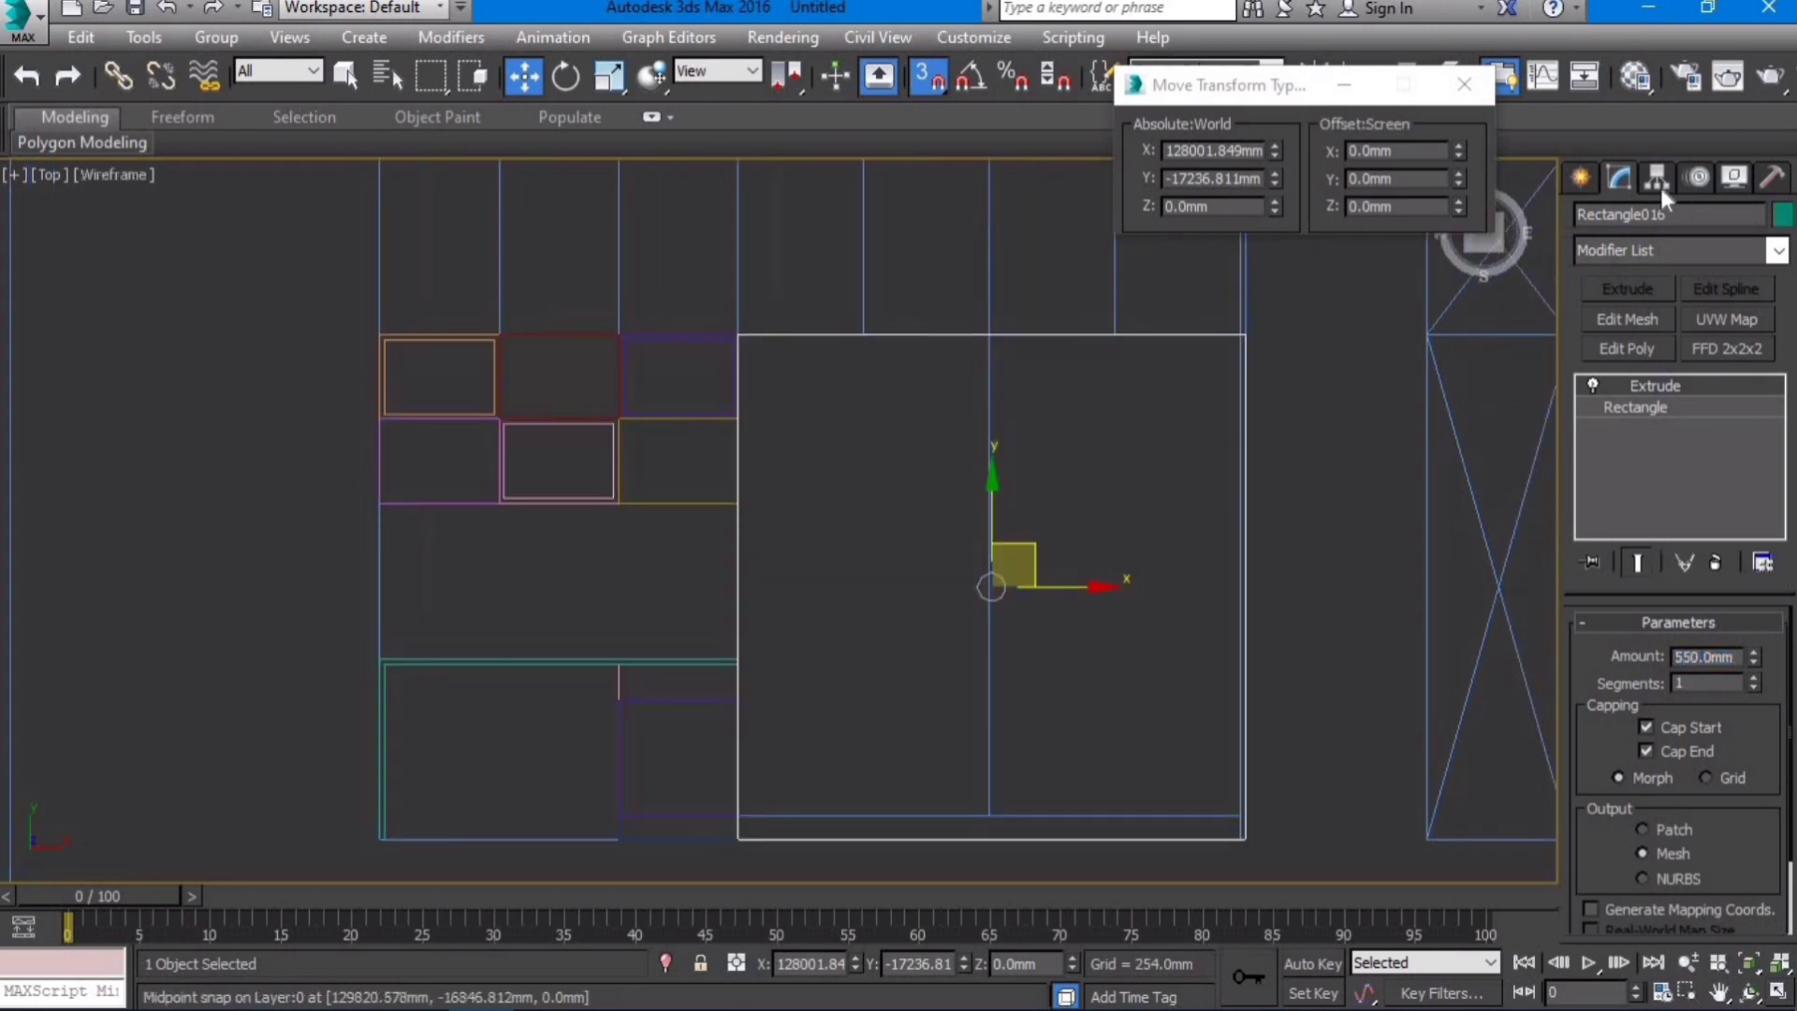
{"action": "left_click", "coordinate": [1585, 177]}
{"action": "left_click", "coordinate": [1722, 368]}
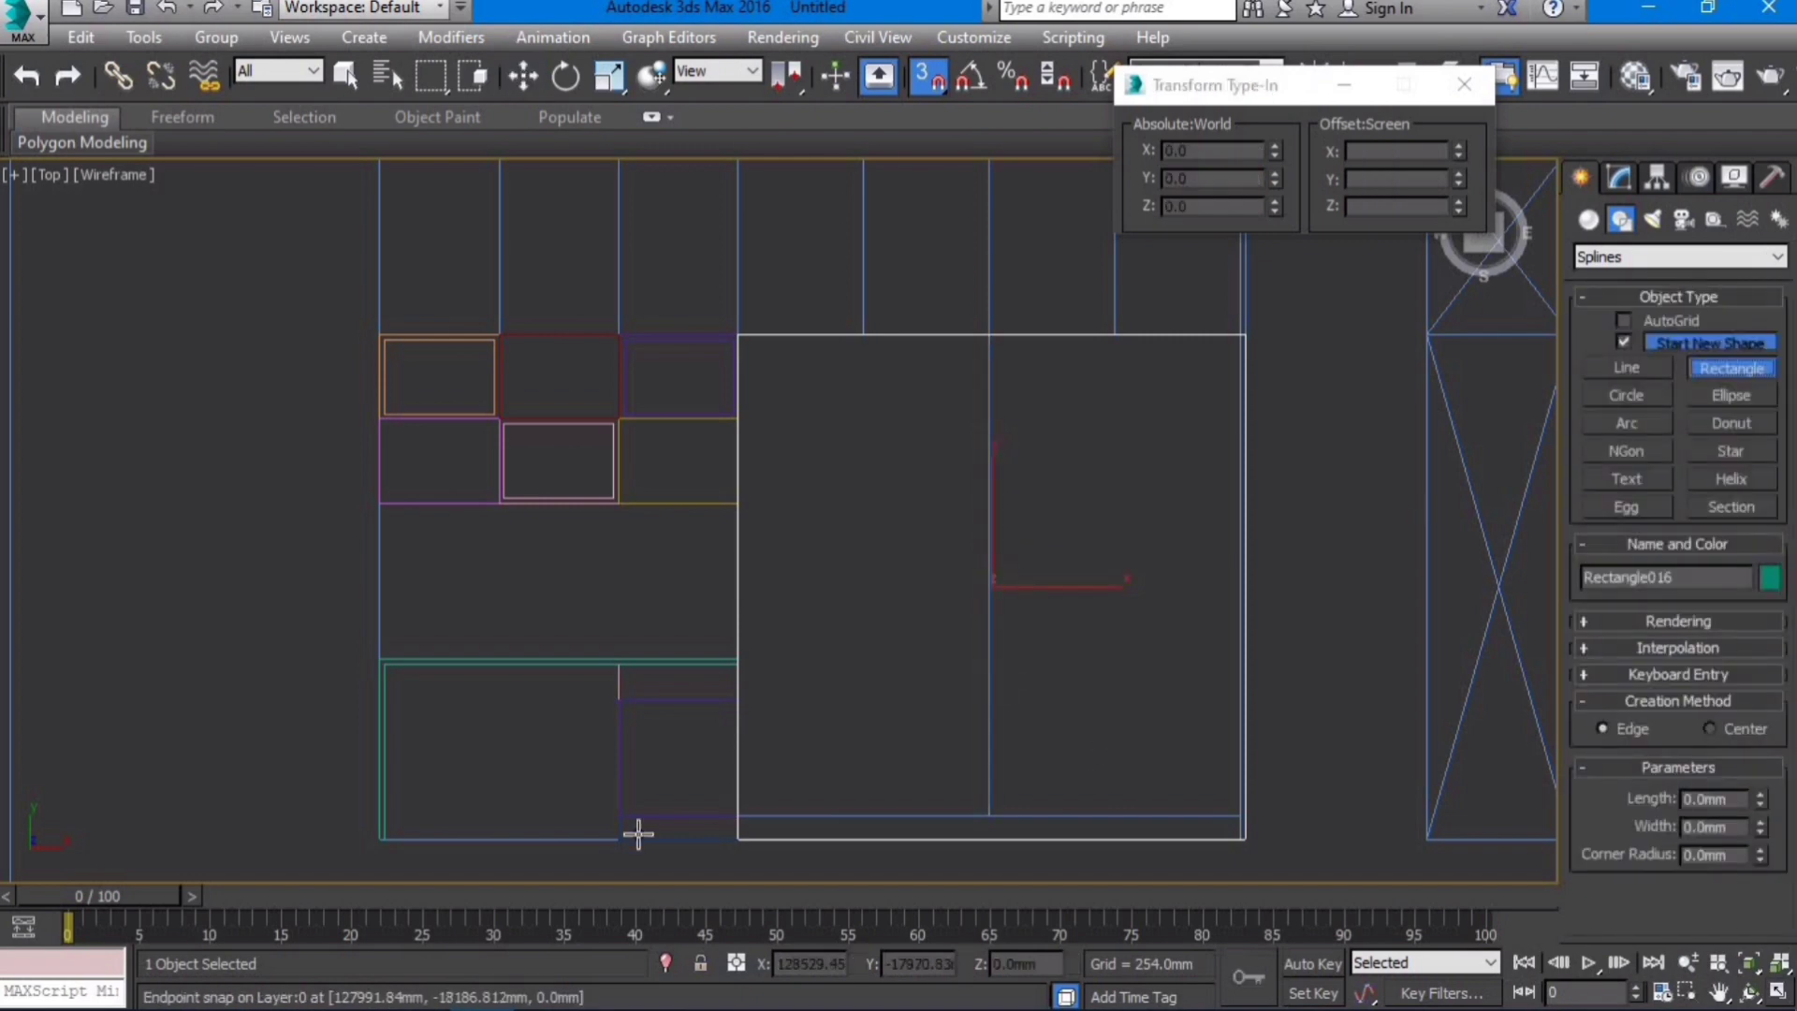
{"action": "mouse_move", "coordinate": [749, 346]}
{"action": "left_mouse_down"}
{"action": "mouse_move", "coordinate": [914, 558]}
{"action": "mouse_move", "coordinate": [995, 754]}
{"action": "mouse_move", "coordinate": [991, 814]}
{"action": "left_mouse_up"}
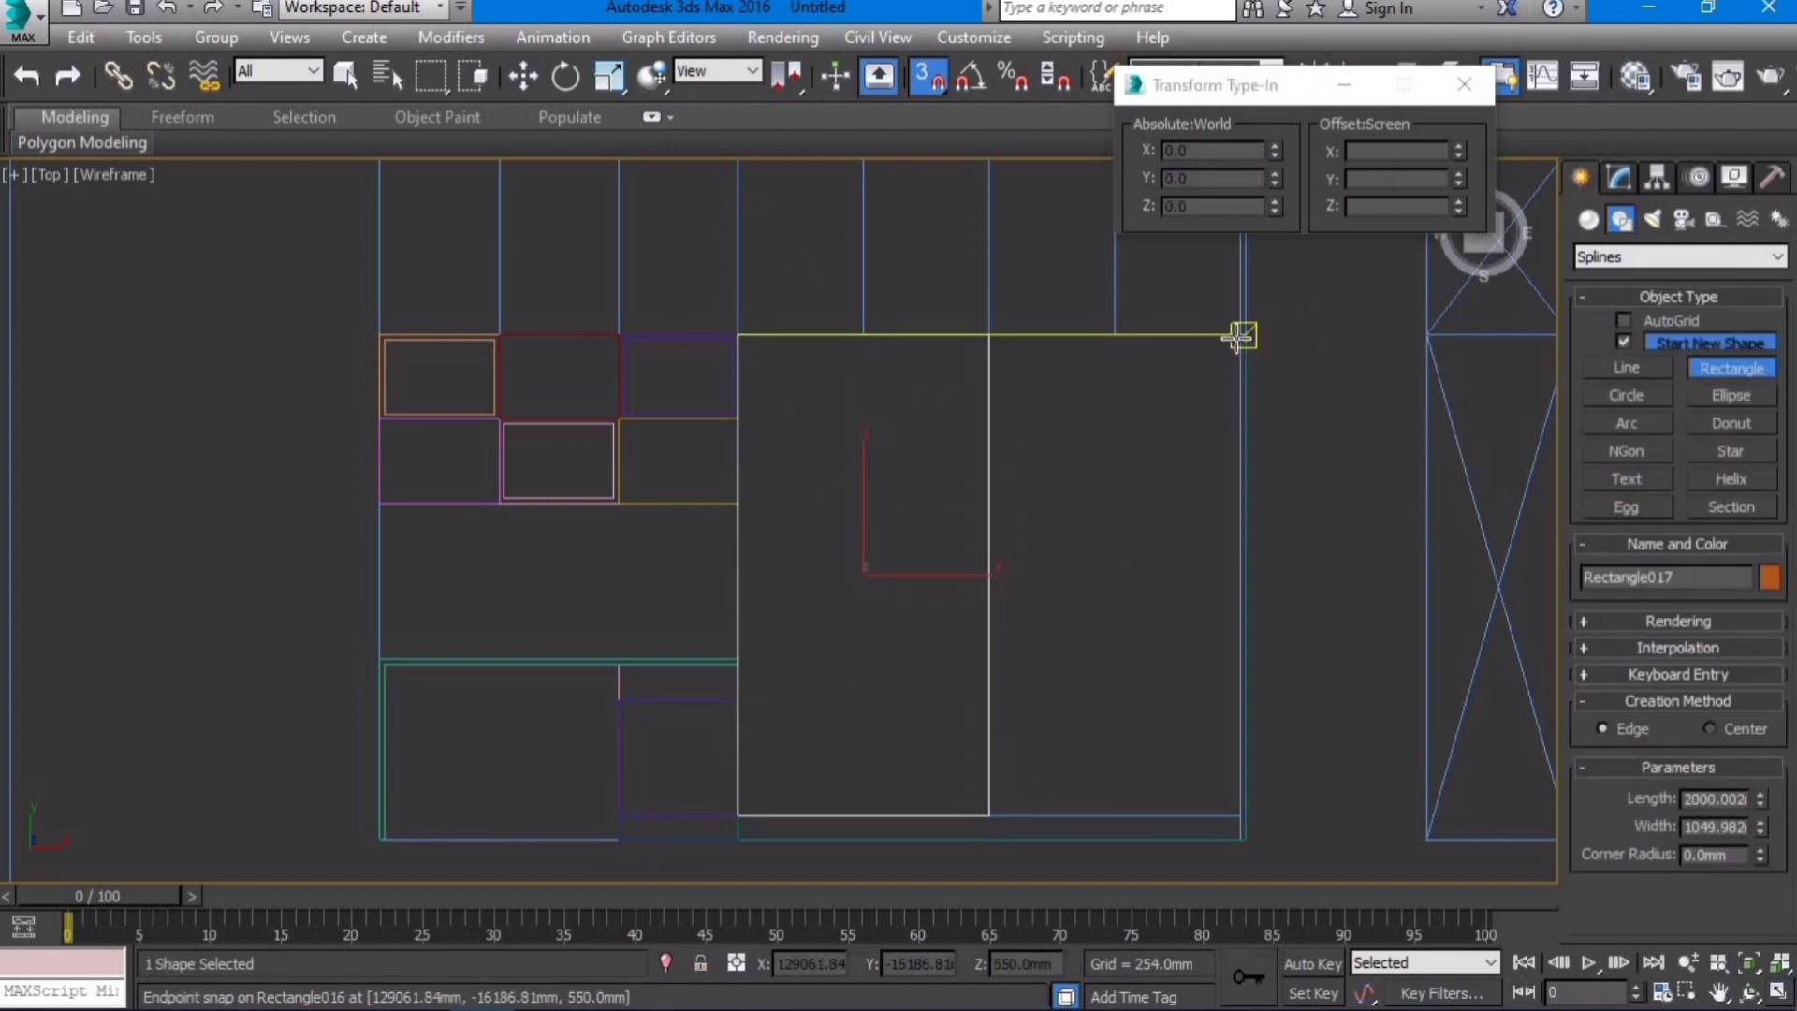
{"action": "left_click_drag", "start_coordinate": [1239, 815], "coordinate": [989, 334]}
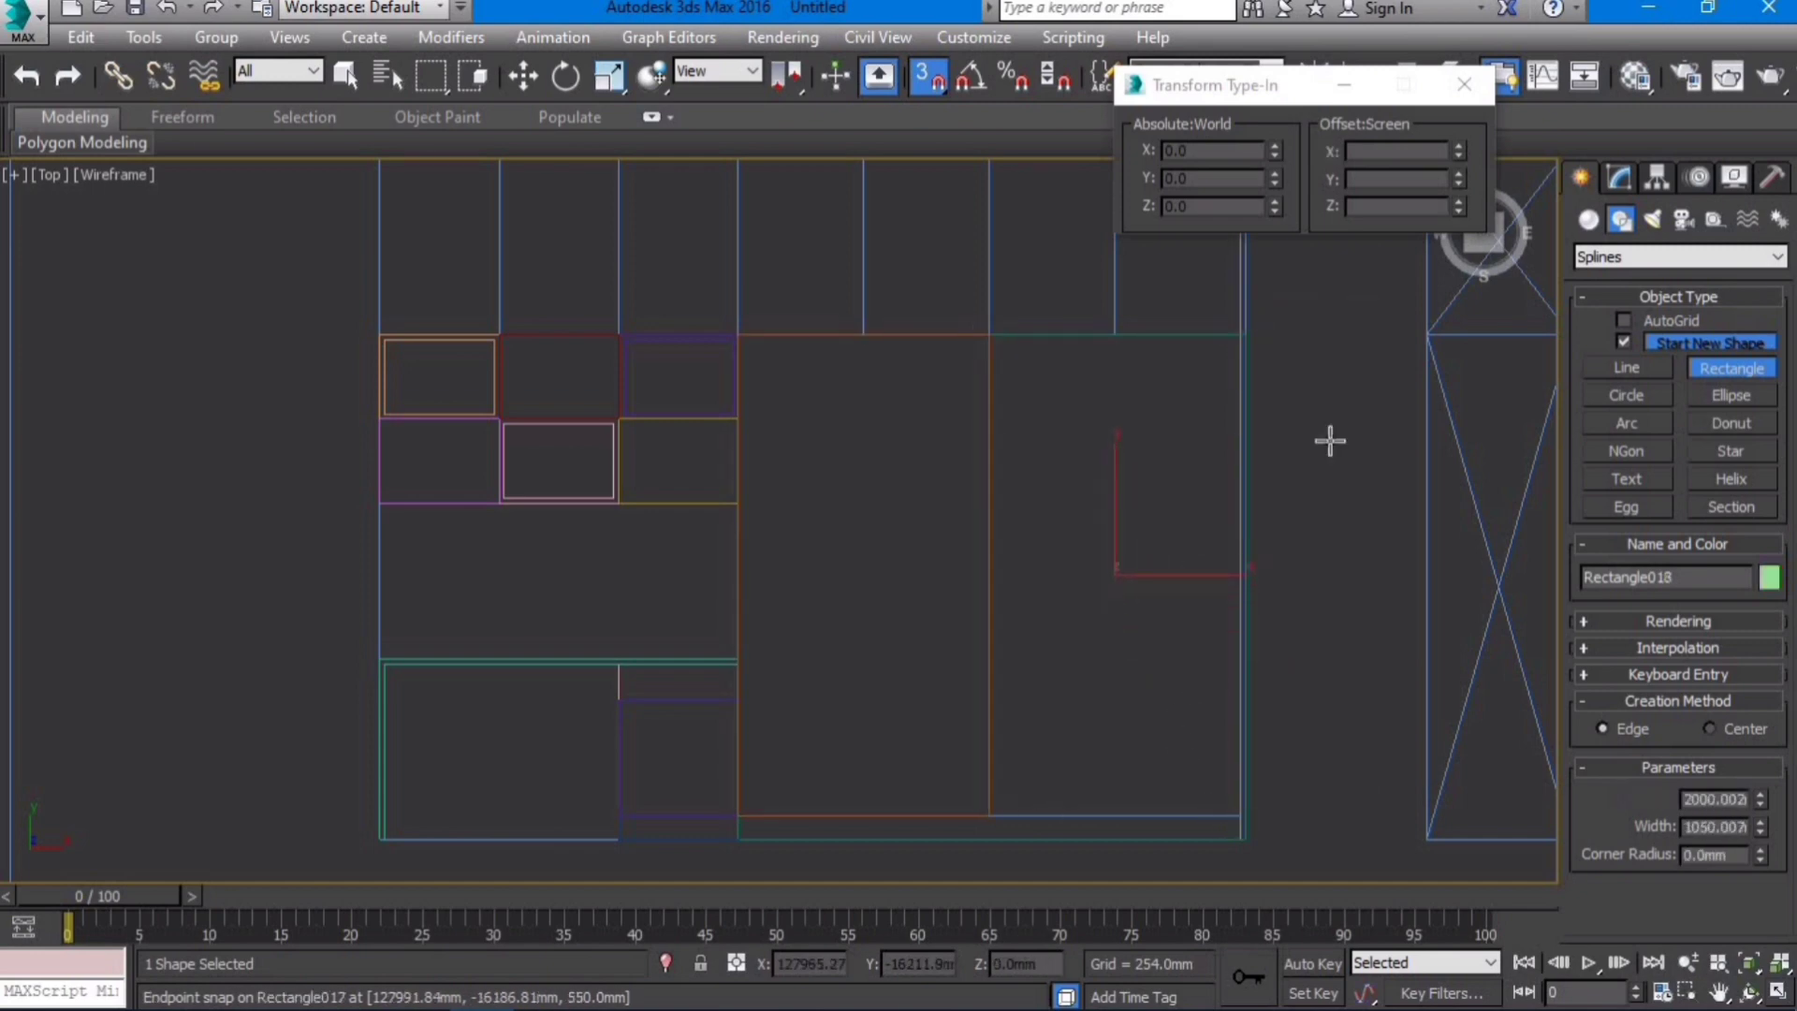
Step: Extrude the right wardrobe door rectangle 20 mm
{"action": "left_click", "coordinate": [1618, 177]}
{"action": "left_click", "coordinate": [1630, 292]}
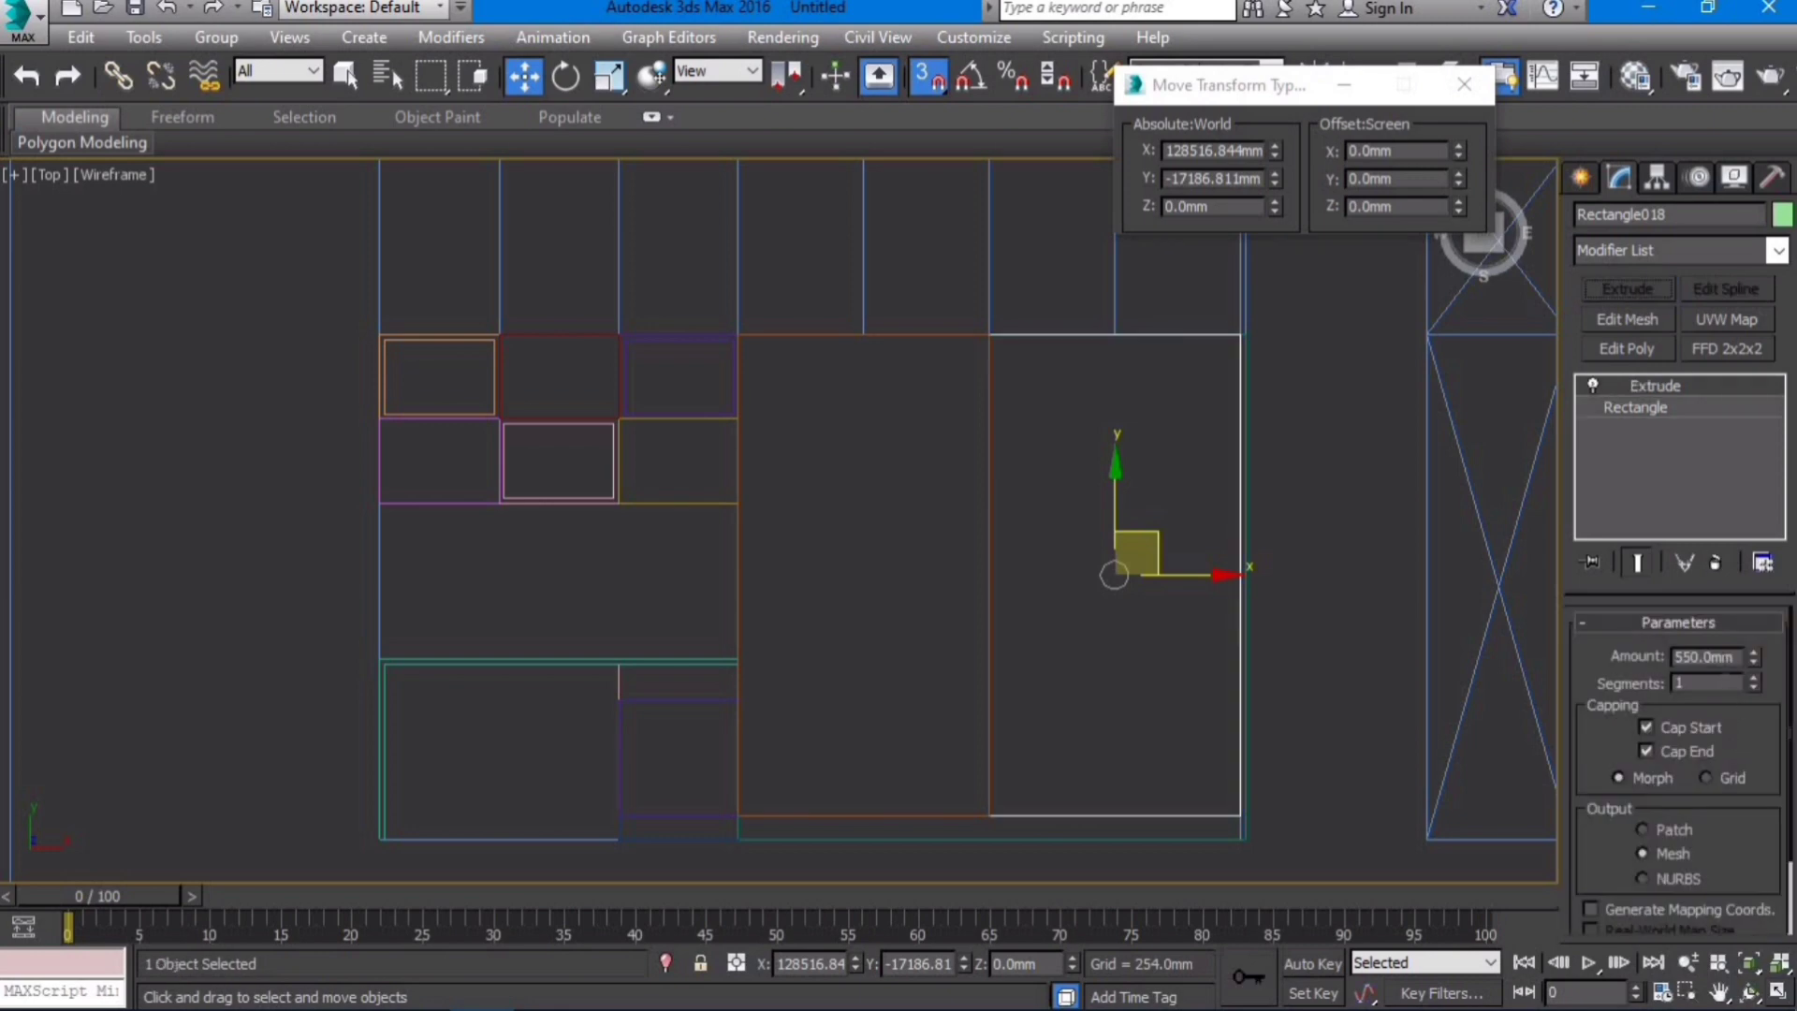
{"action": "type", "text": "20"}
{"action": "key", "text": "Return"}
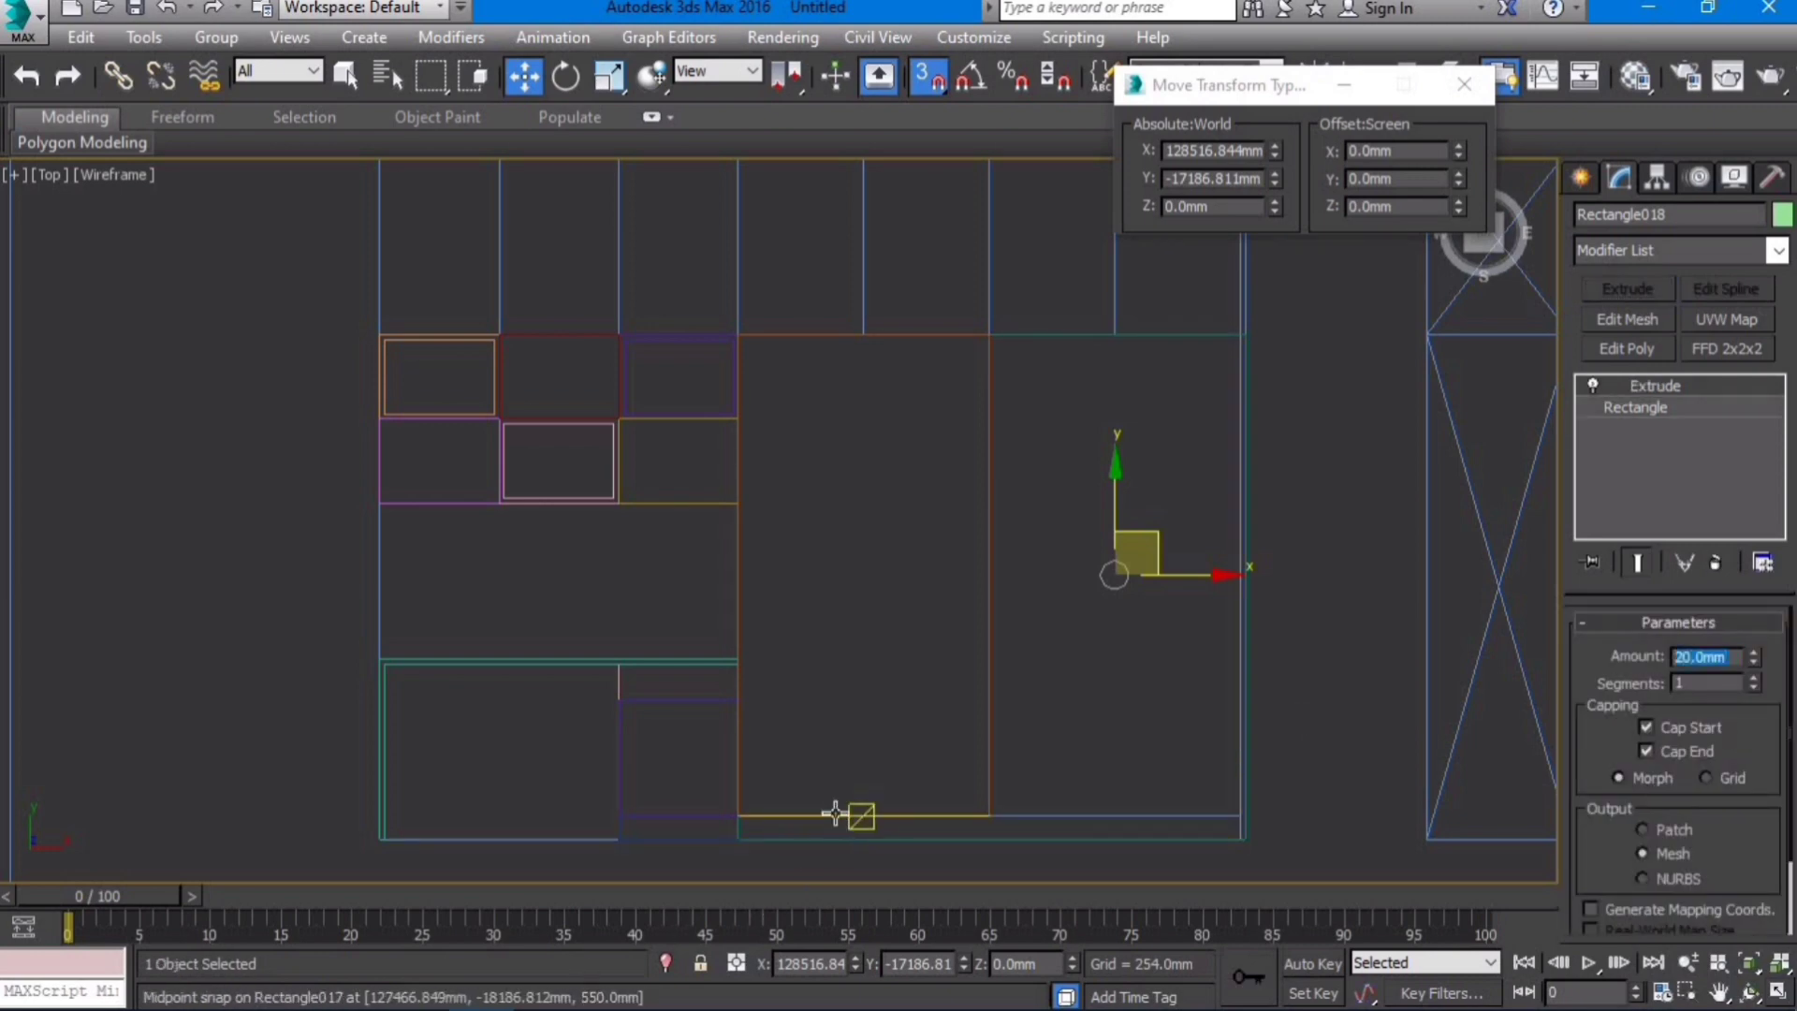
Step: Extrude the left wardrobe door rectangle 20 mm and check both doors against the wardrobe body in shaded and wireframe display
{"action": "left_click", "coordinate": [836, 817]}
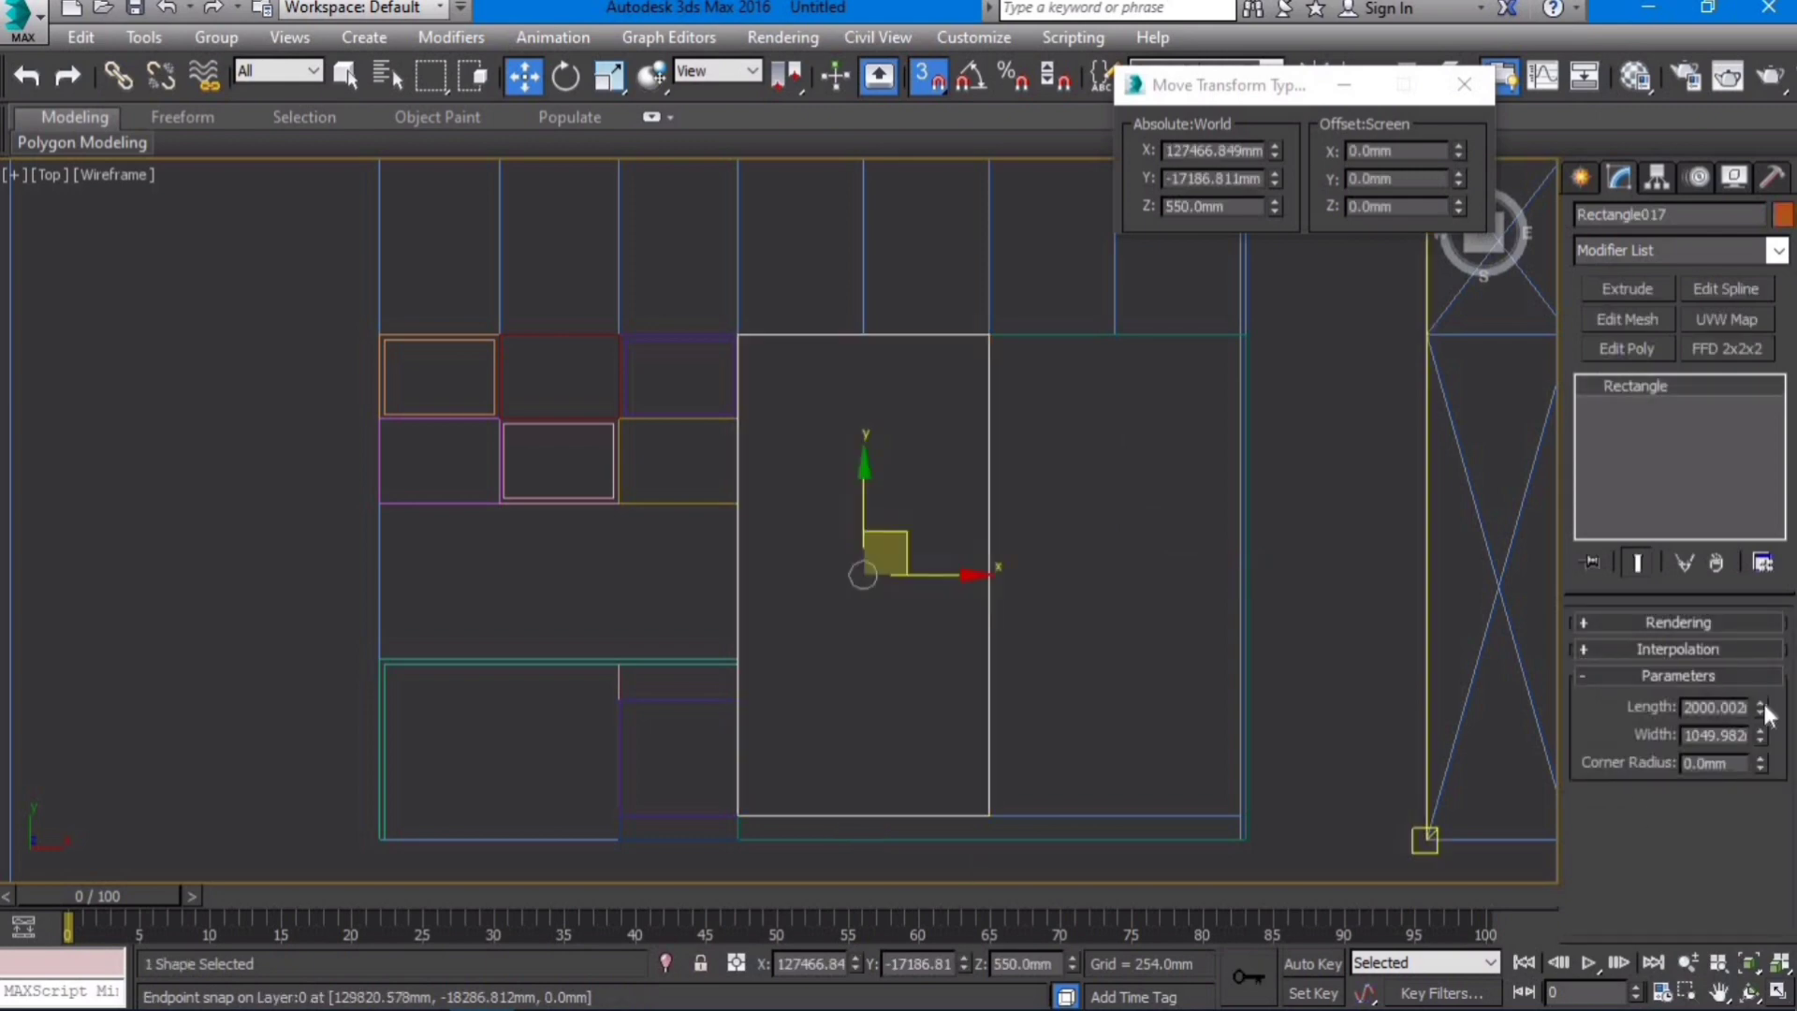
{"action": "left_click", "coordinate": [1648, 291]}
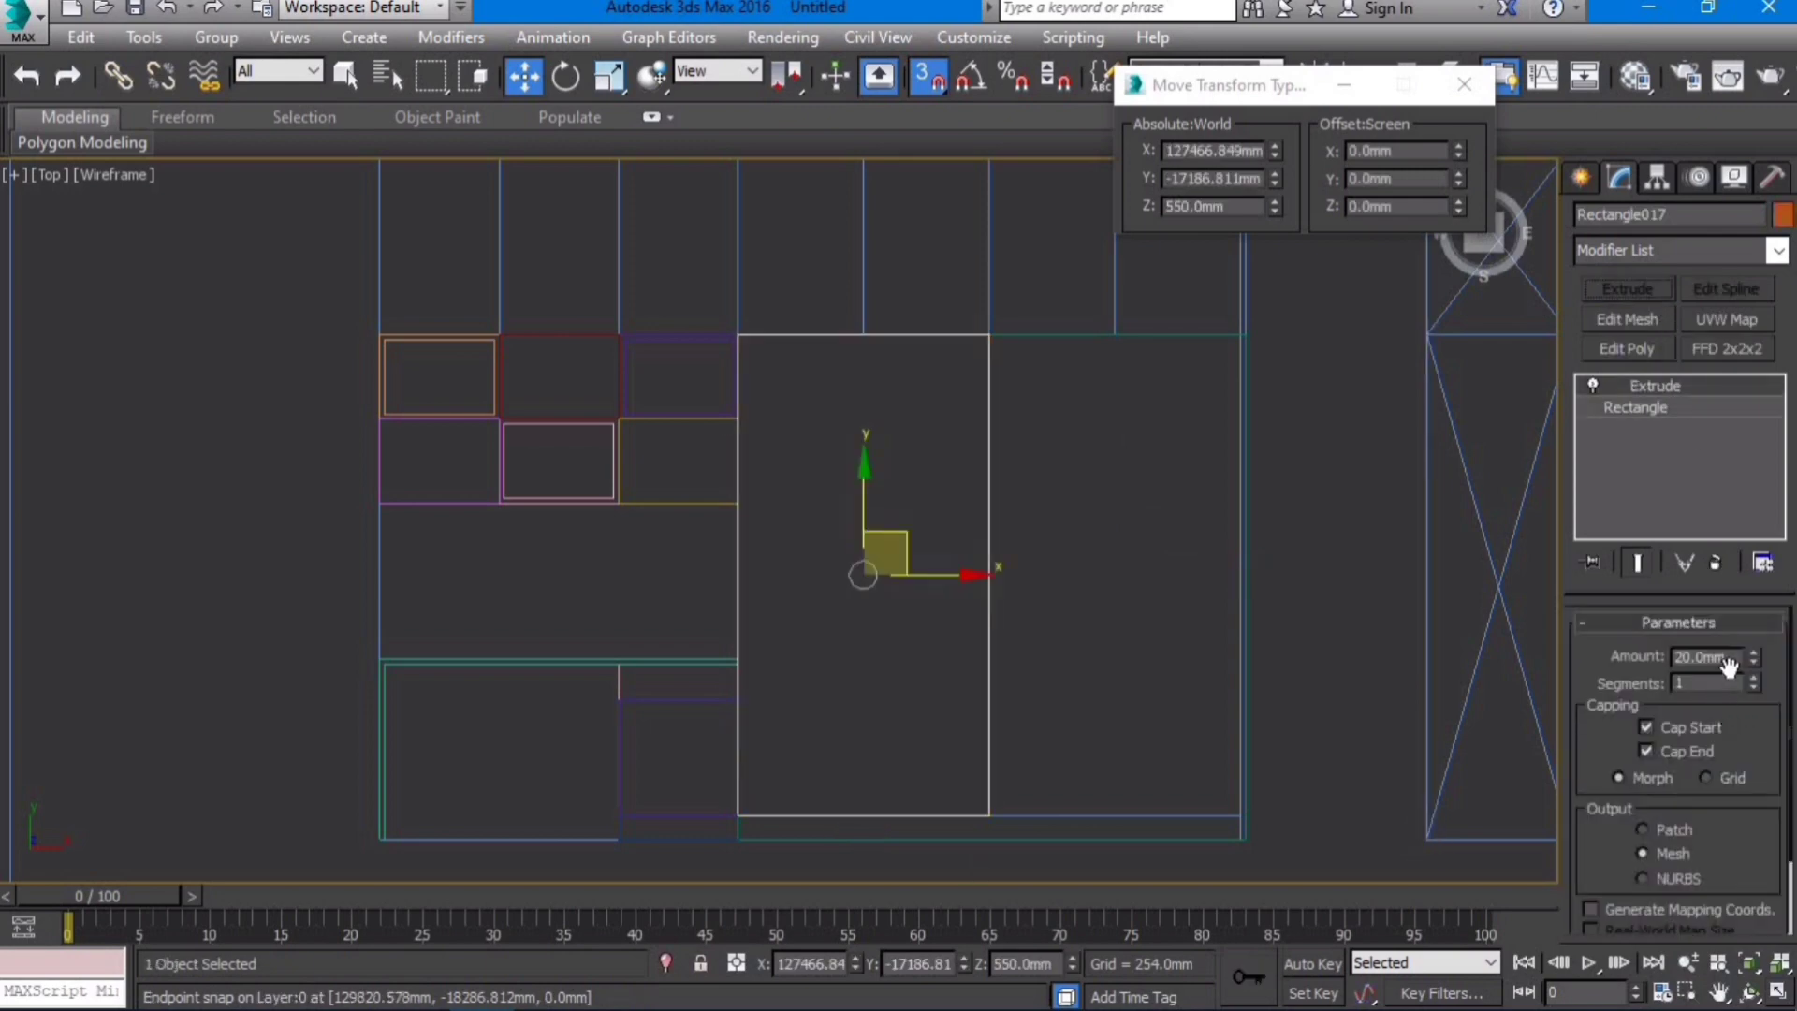
{"action": "left_click_drag", "start_coordinate": [1734, 658], "coordinate": [1421, 698]}
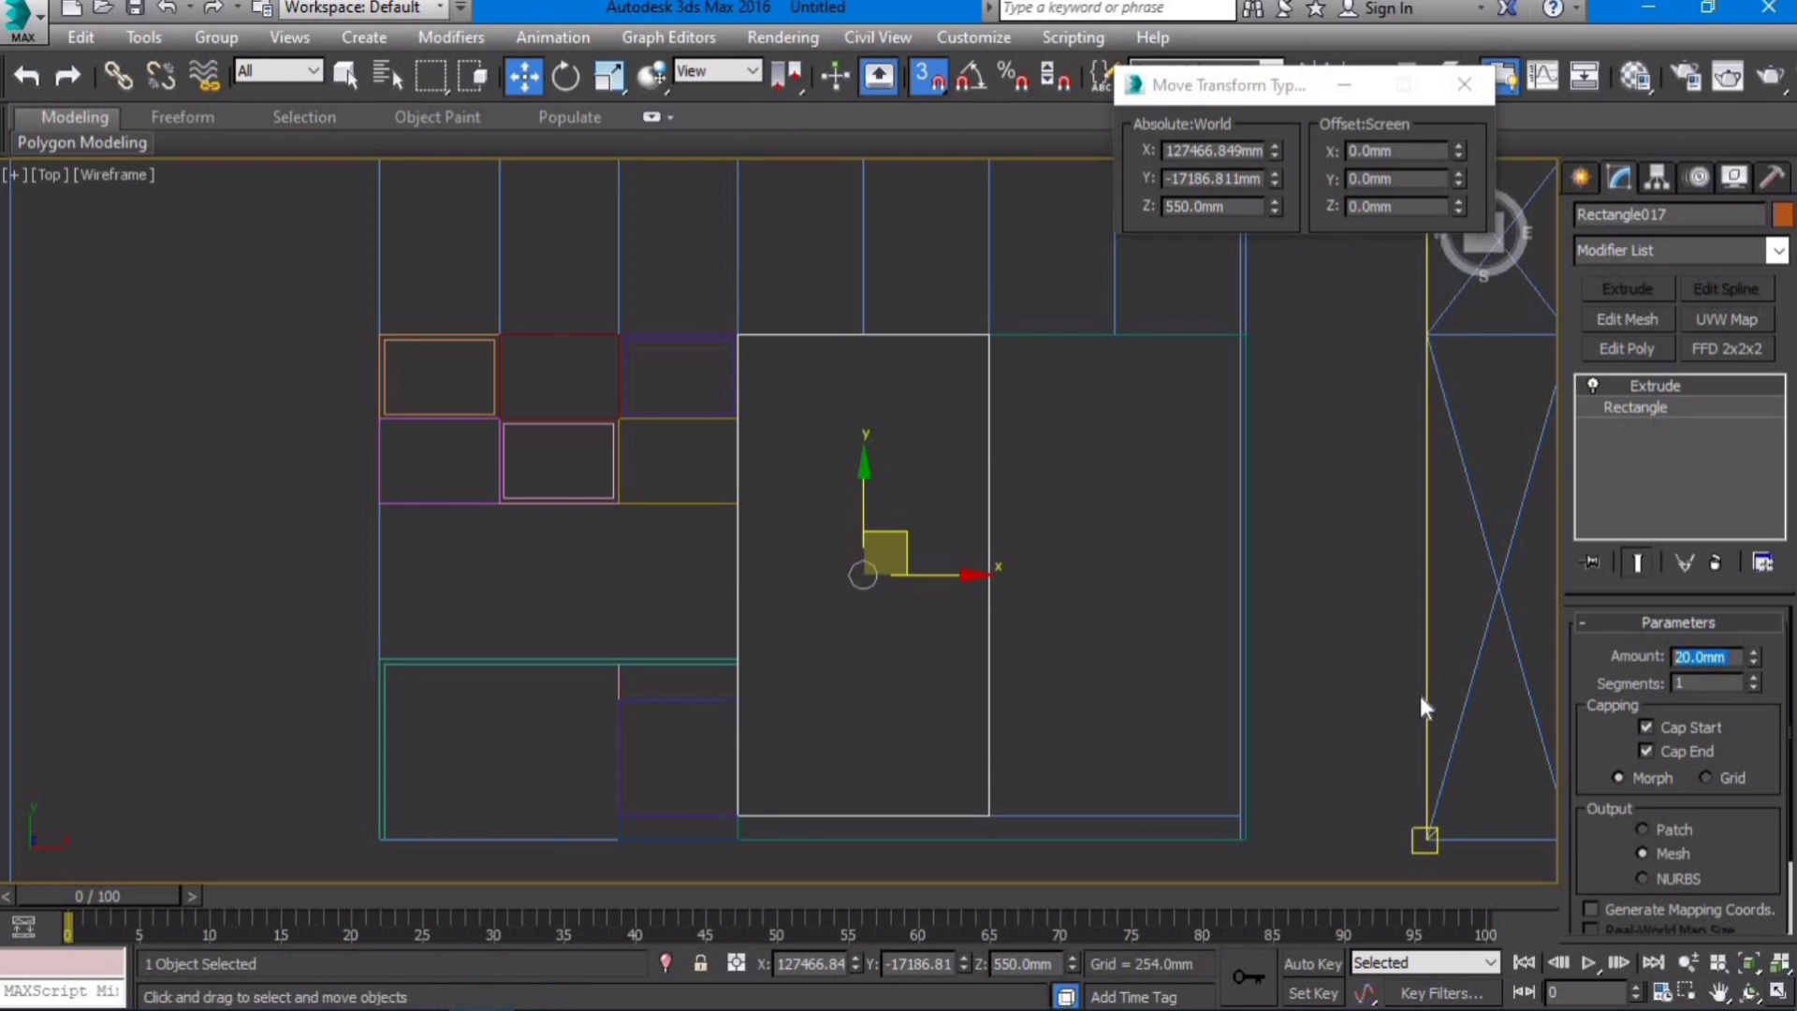
{"action": "type", "text": "25"}
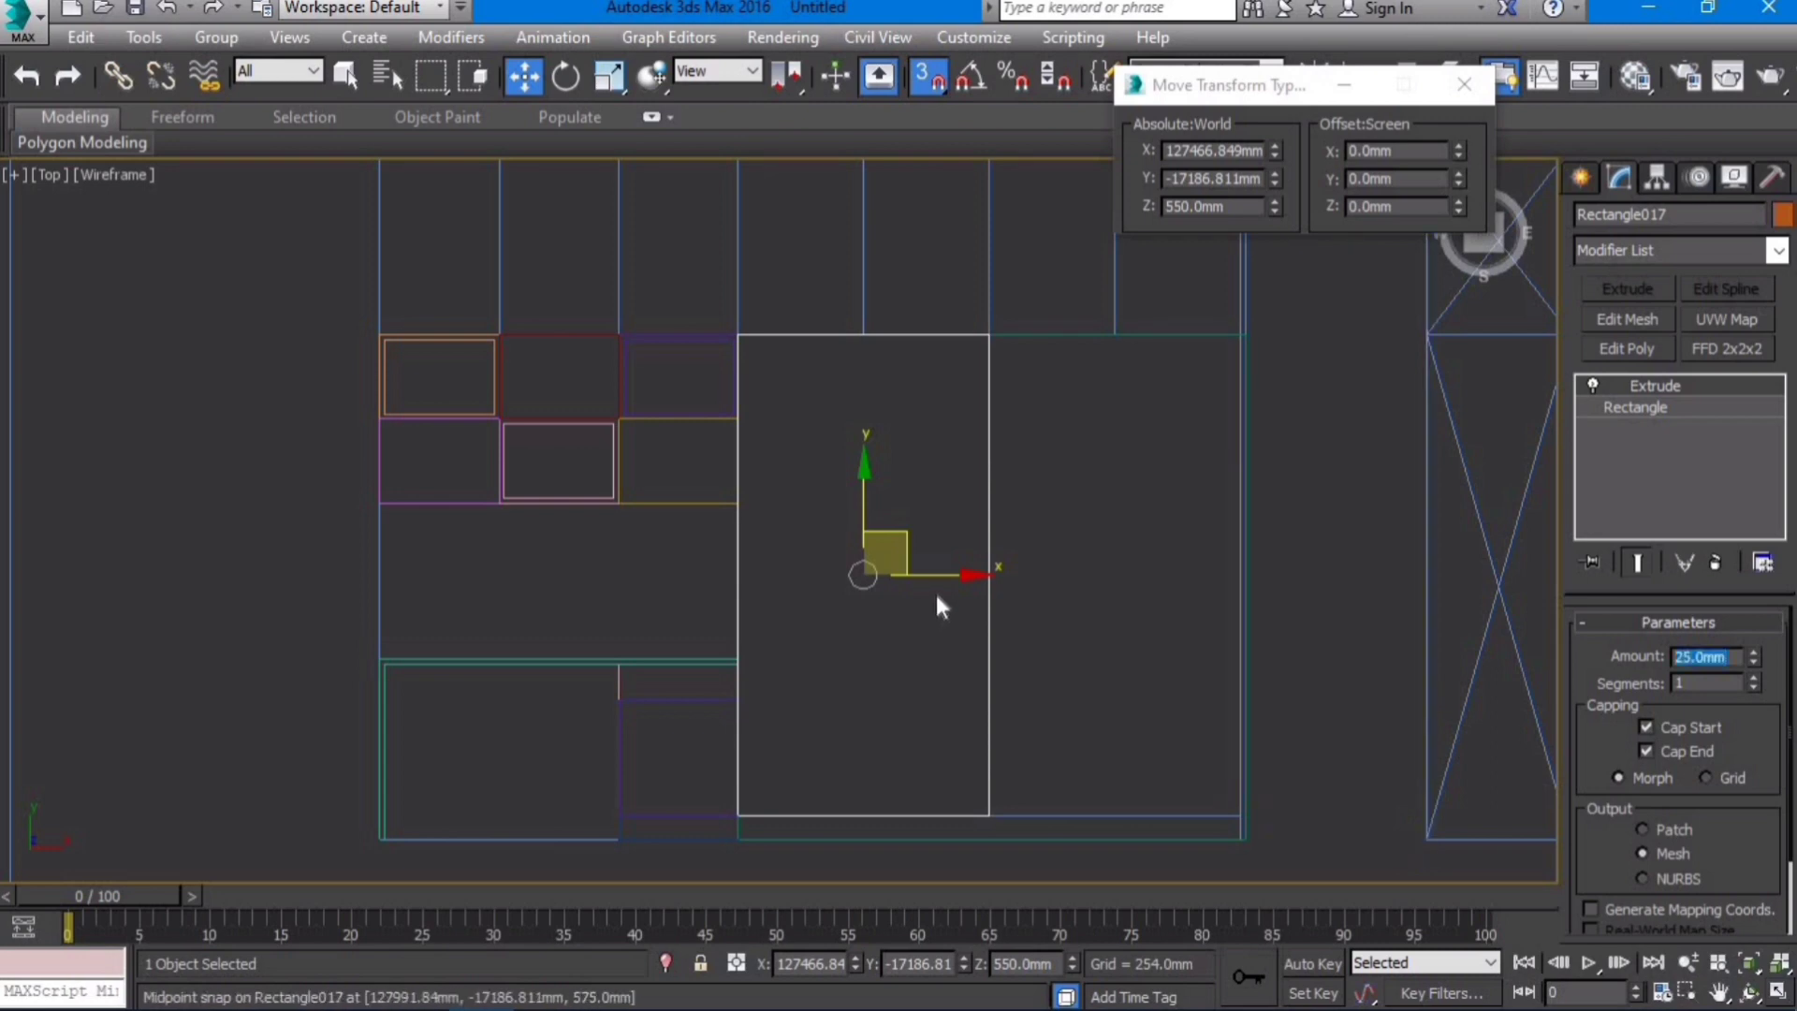
{"action": "type", "text": "20"}
{"action": "key", "text": "Return"}
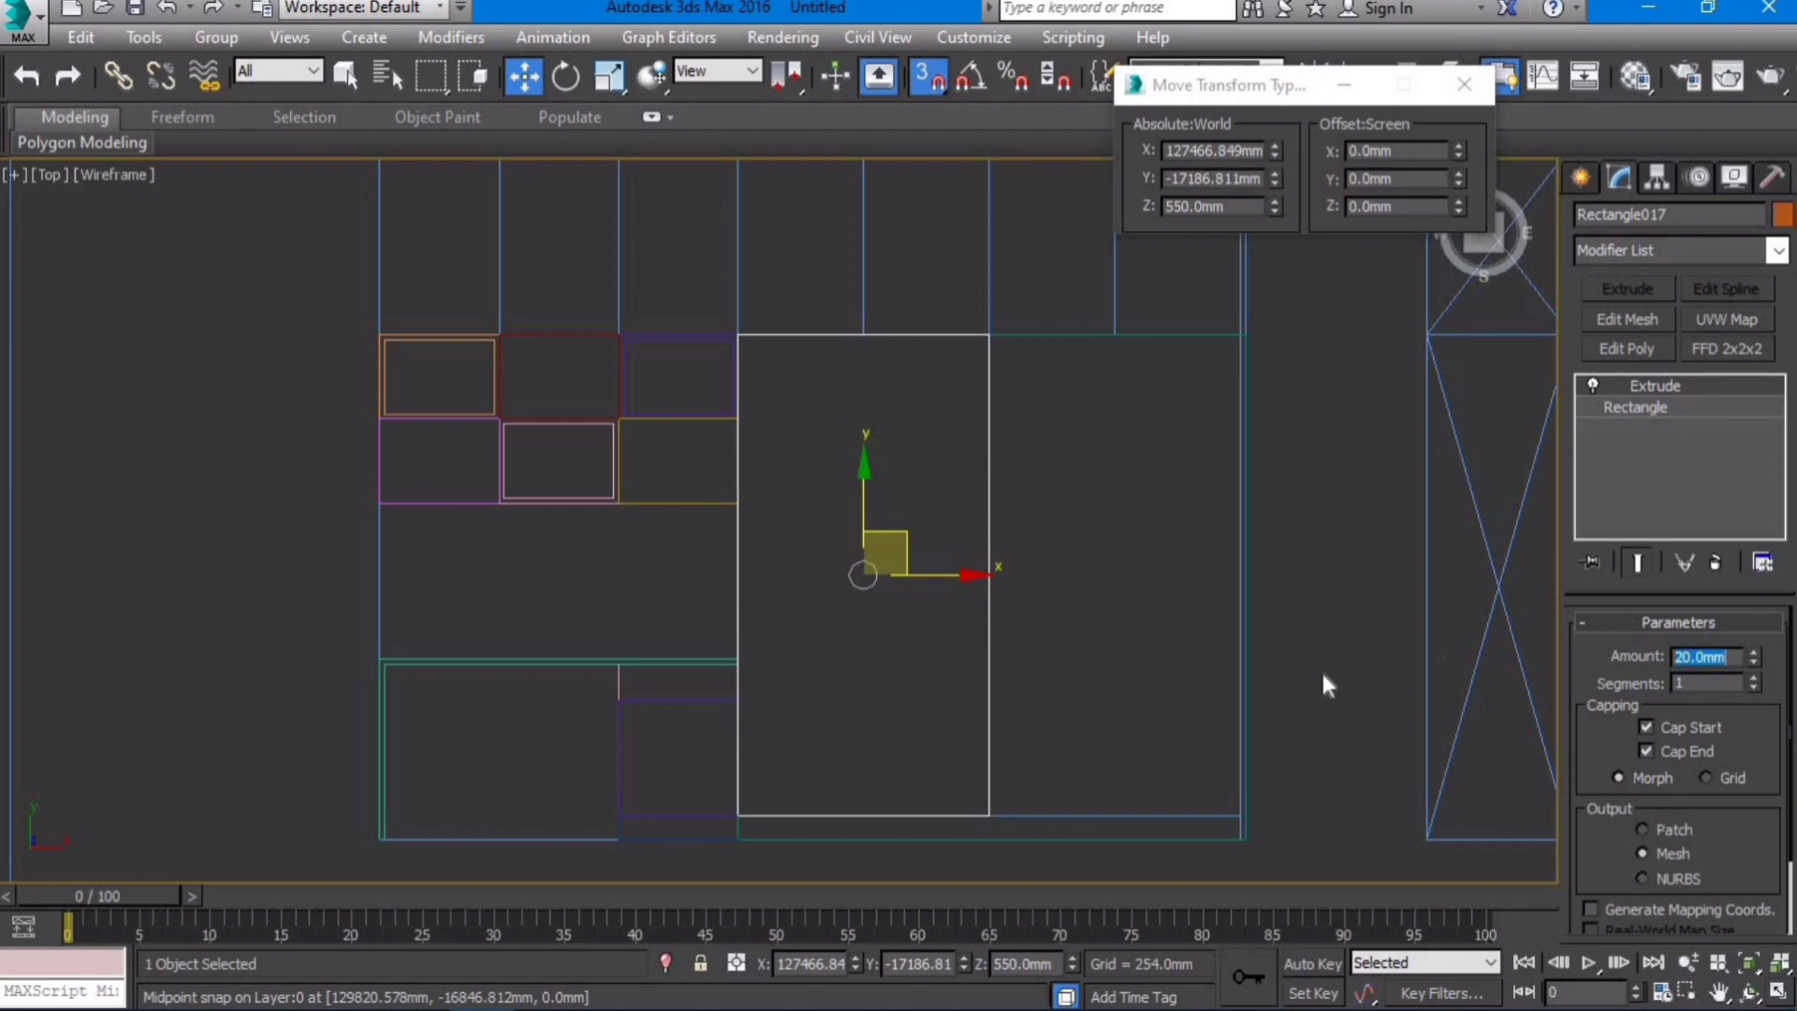
{"action": "middle_click_drag", "start_coordinate": [1096, 692], "coordinate": [1198, 561], "text": "alt"}
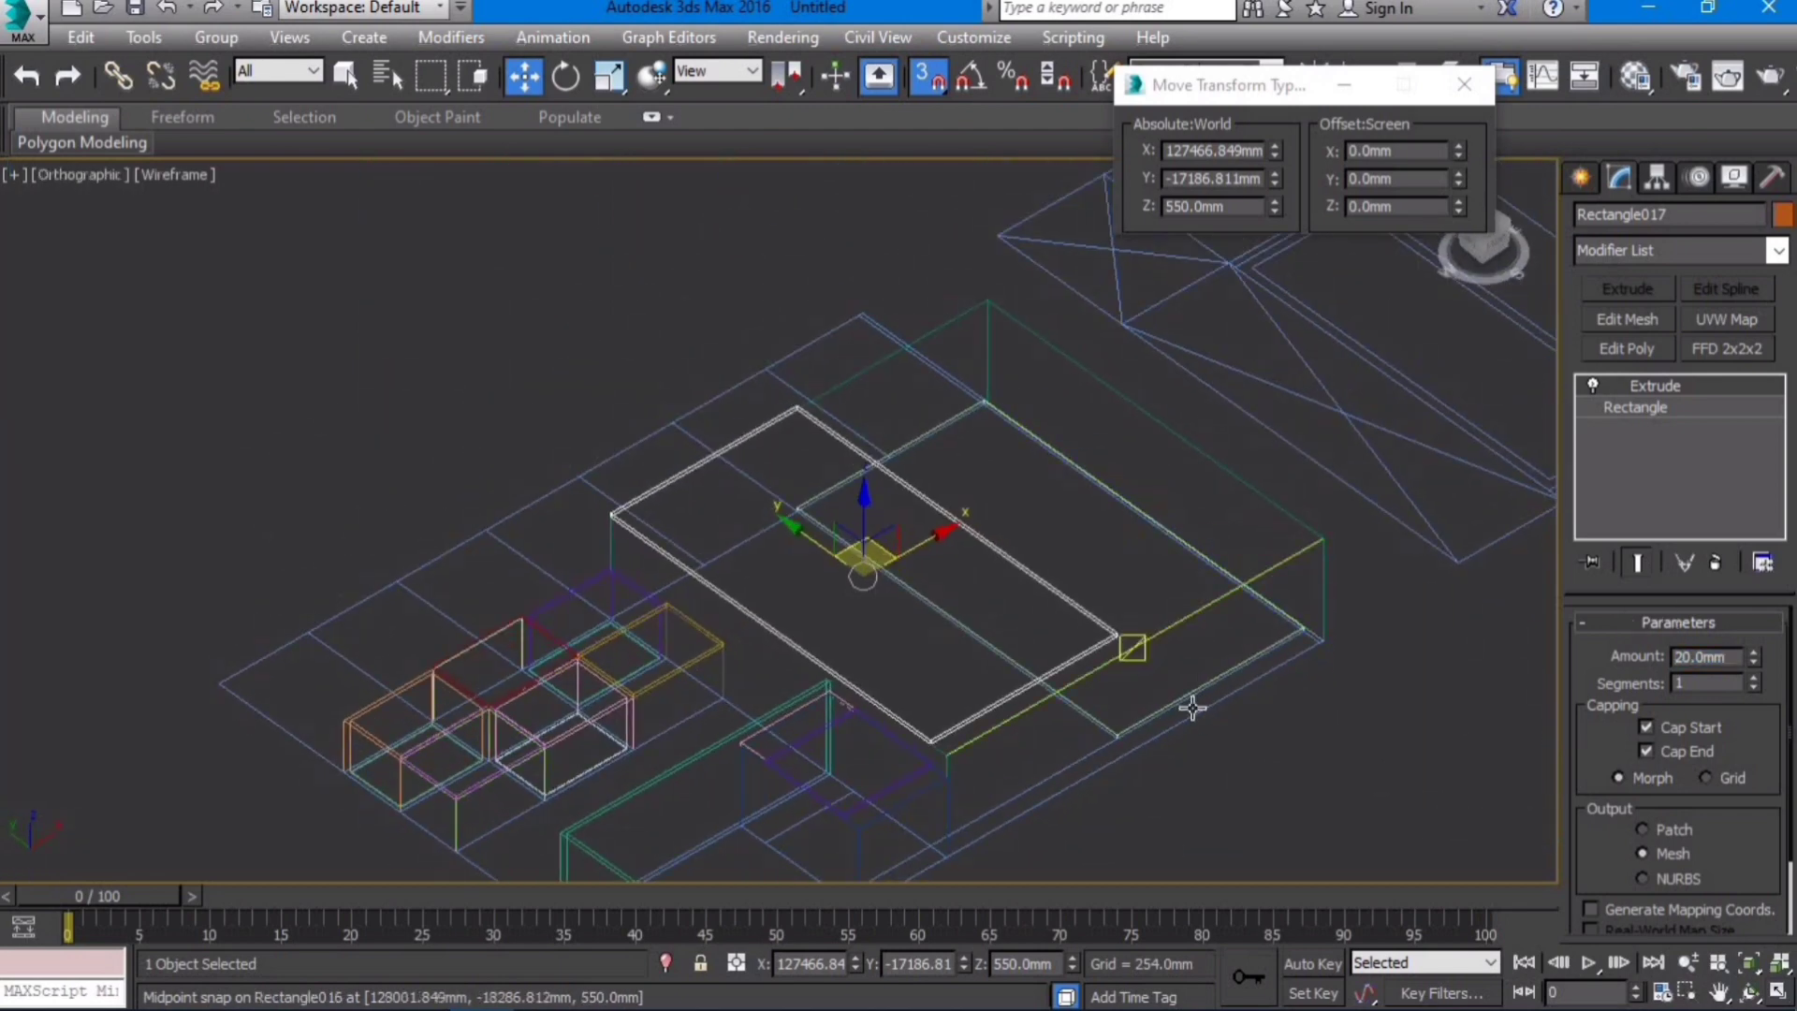
{"action": "key", "text": "F3"}
{"action": "scroll", "coordinate": [1133, 673], "scroll_direction": "up", "scroll_amount": 3}
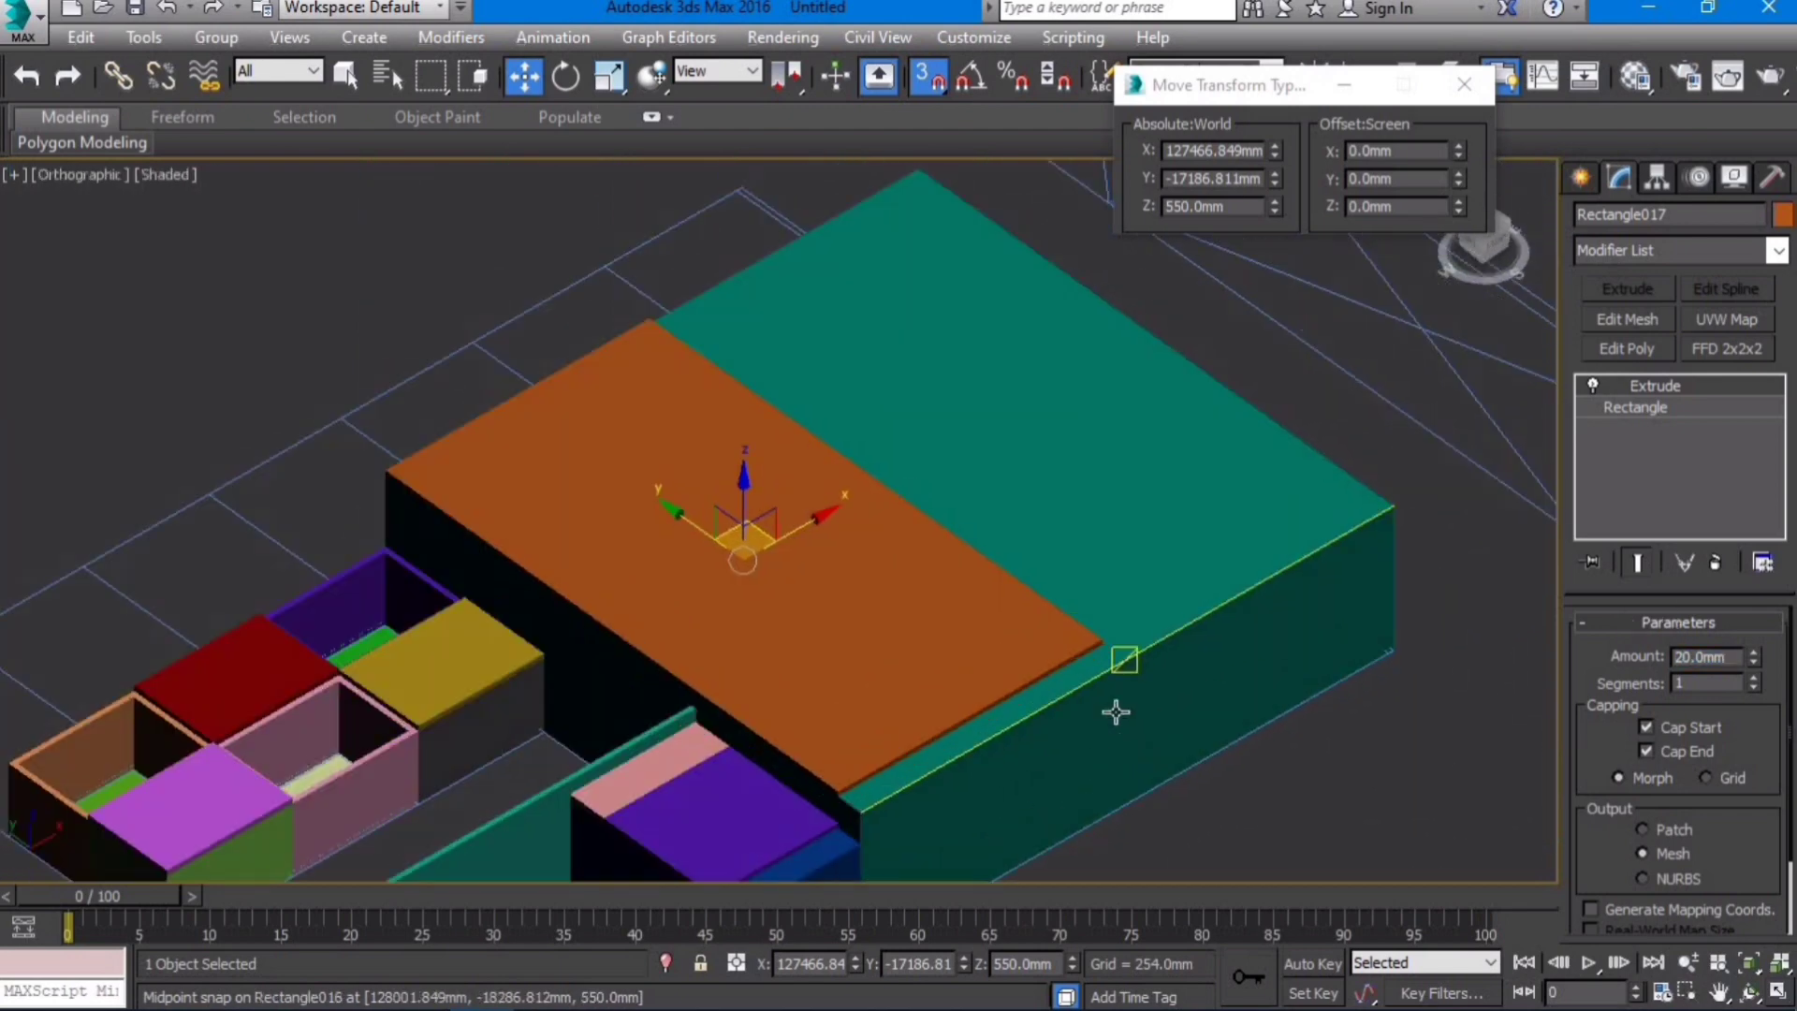
{"action": "key", "text": "F3"}
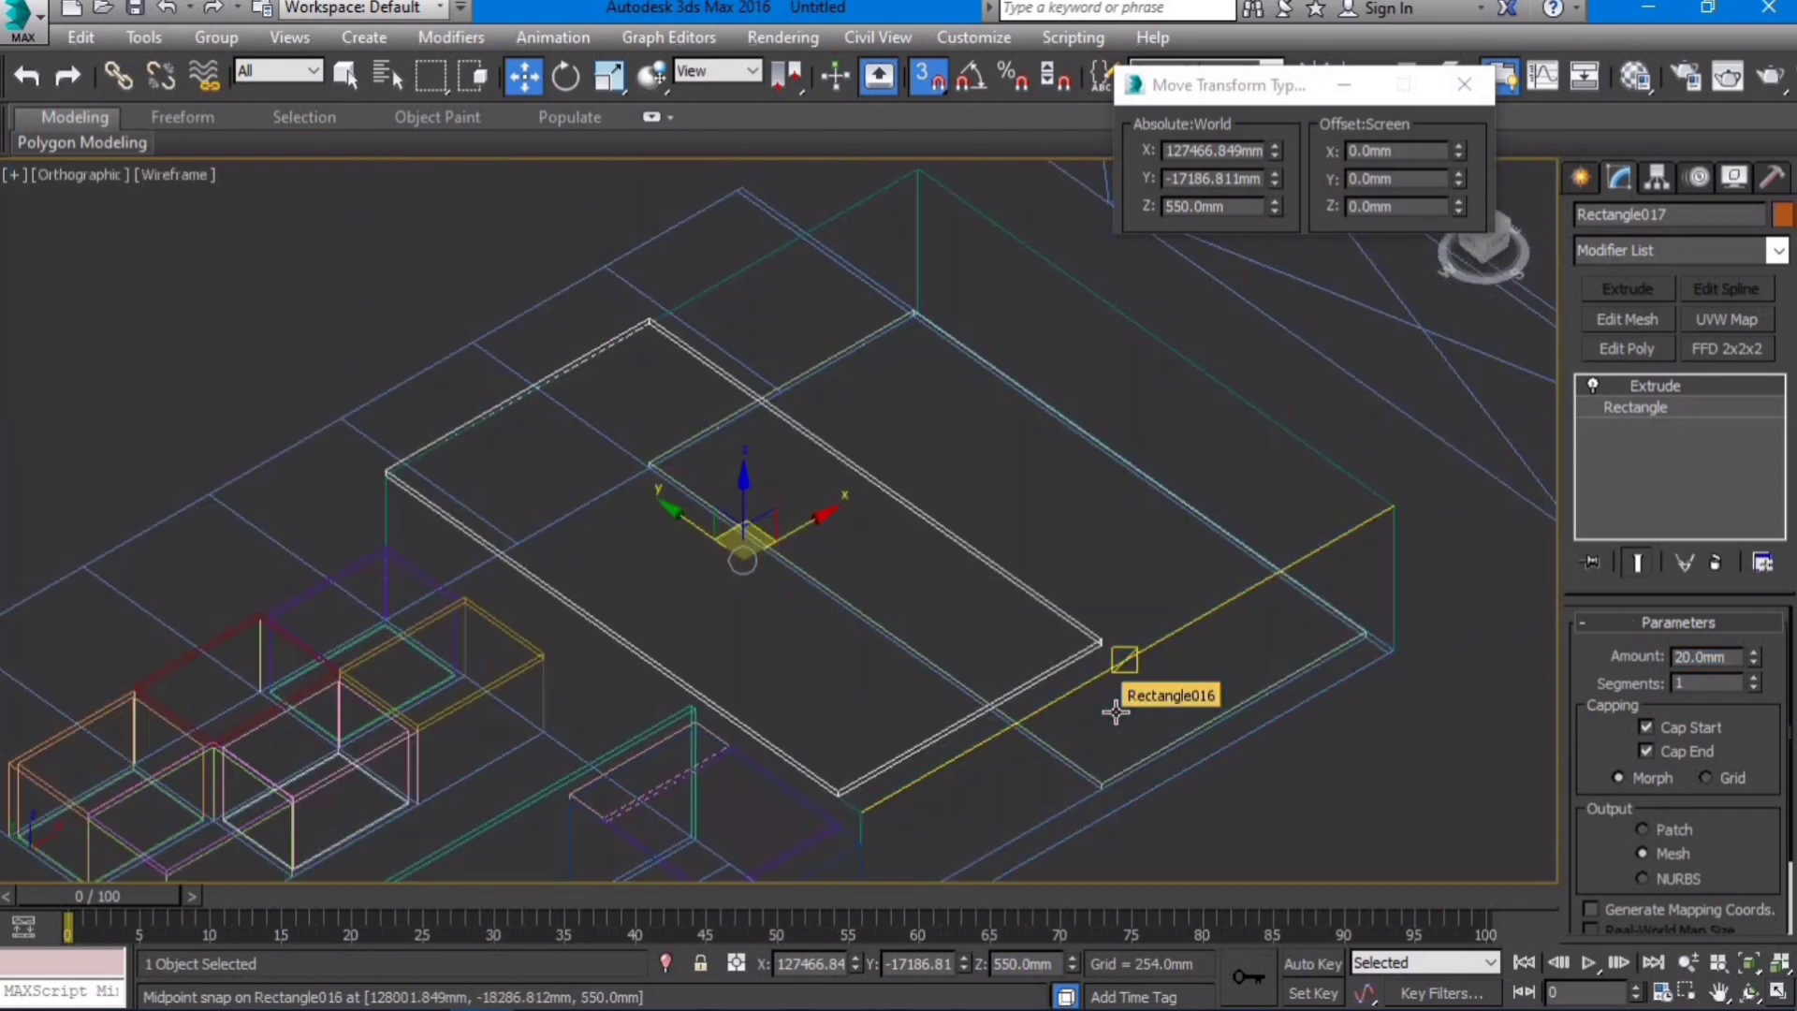
Step: Select the light green front panel on the right half of the wardrobe, set its absolute Z to 550 mm, and switch to shaded display
{"action": "left_click", "coordinate": [1149, 753]}
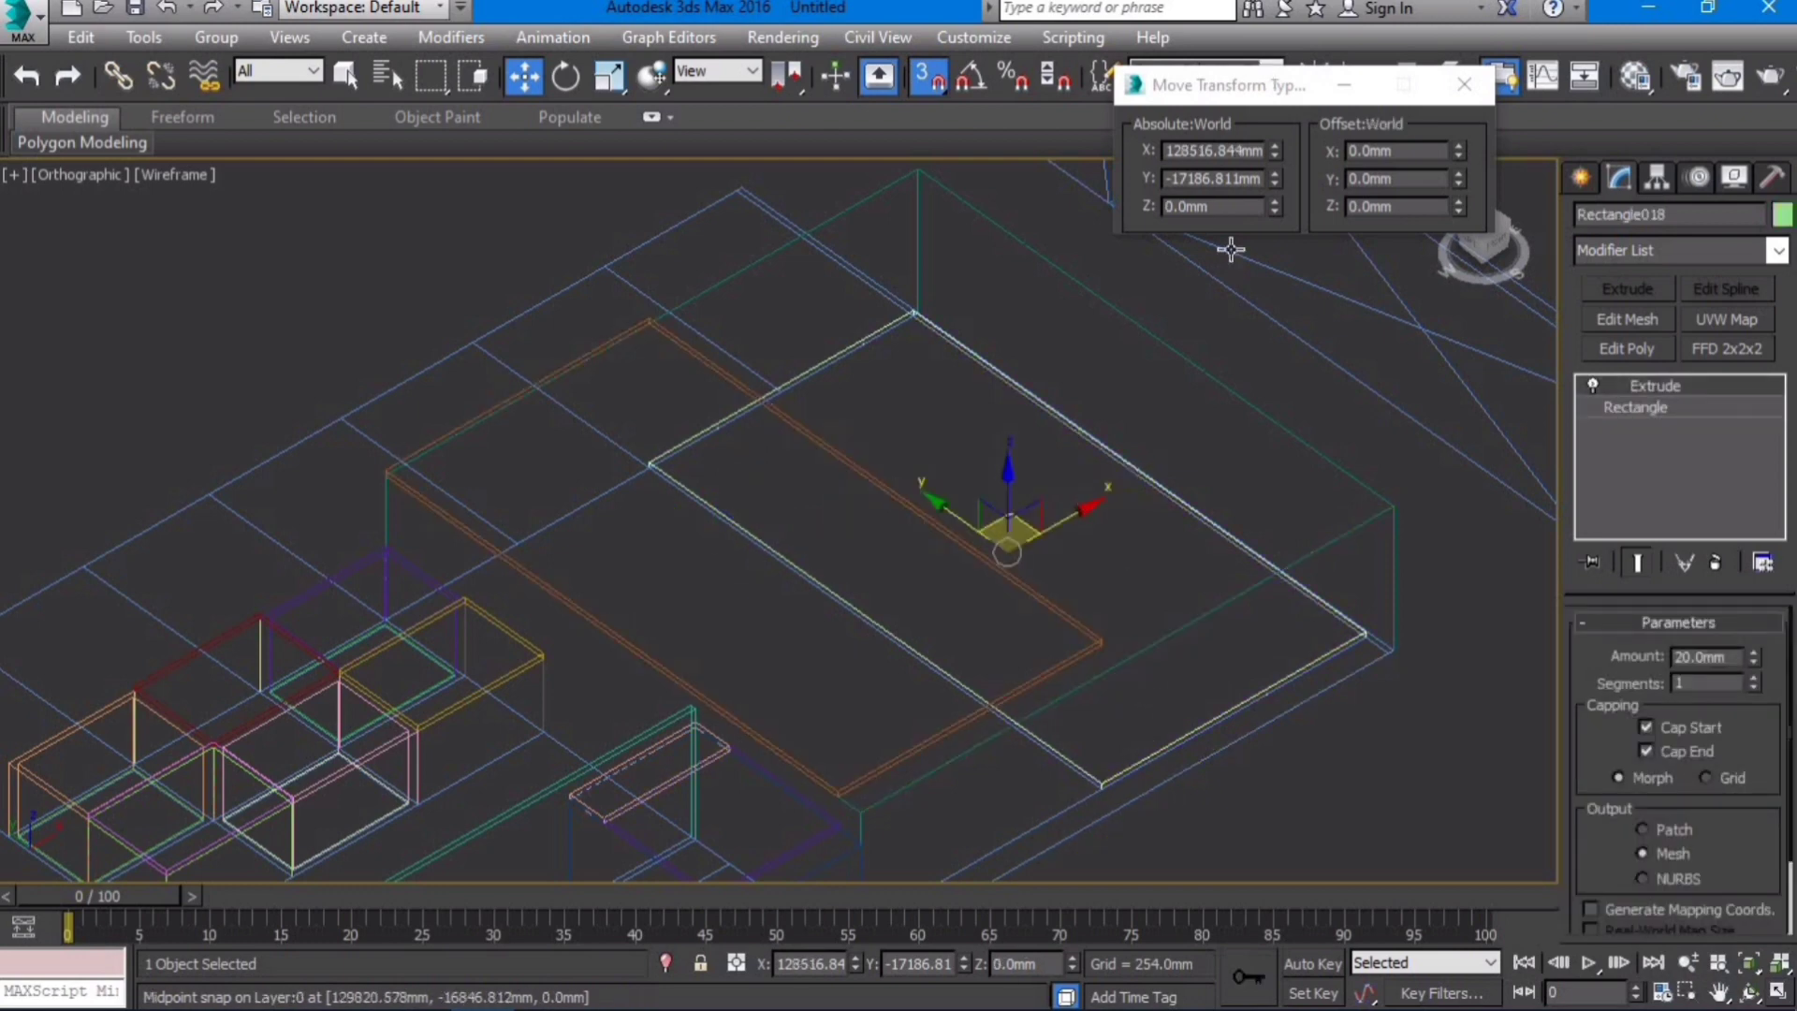
{"action": "left_click", "coordinate": [1215, 206]}
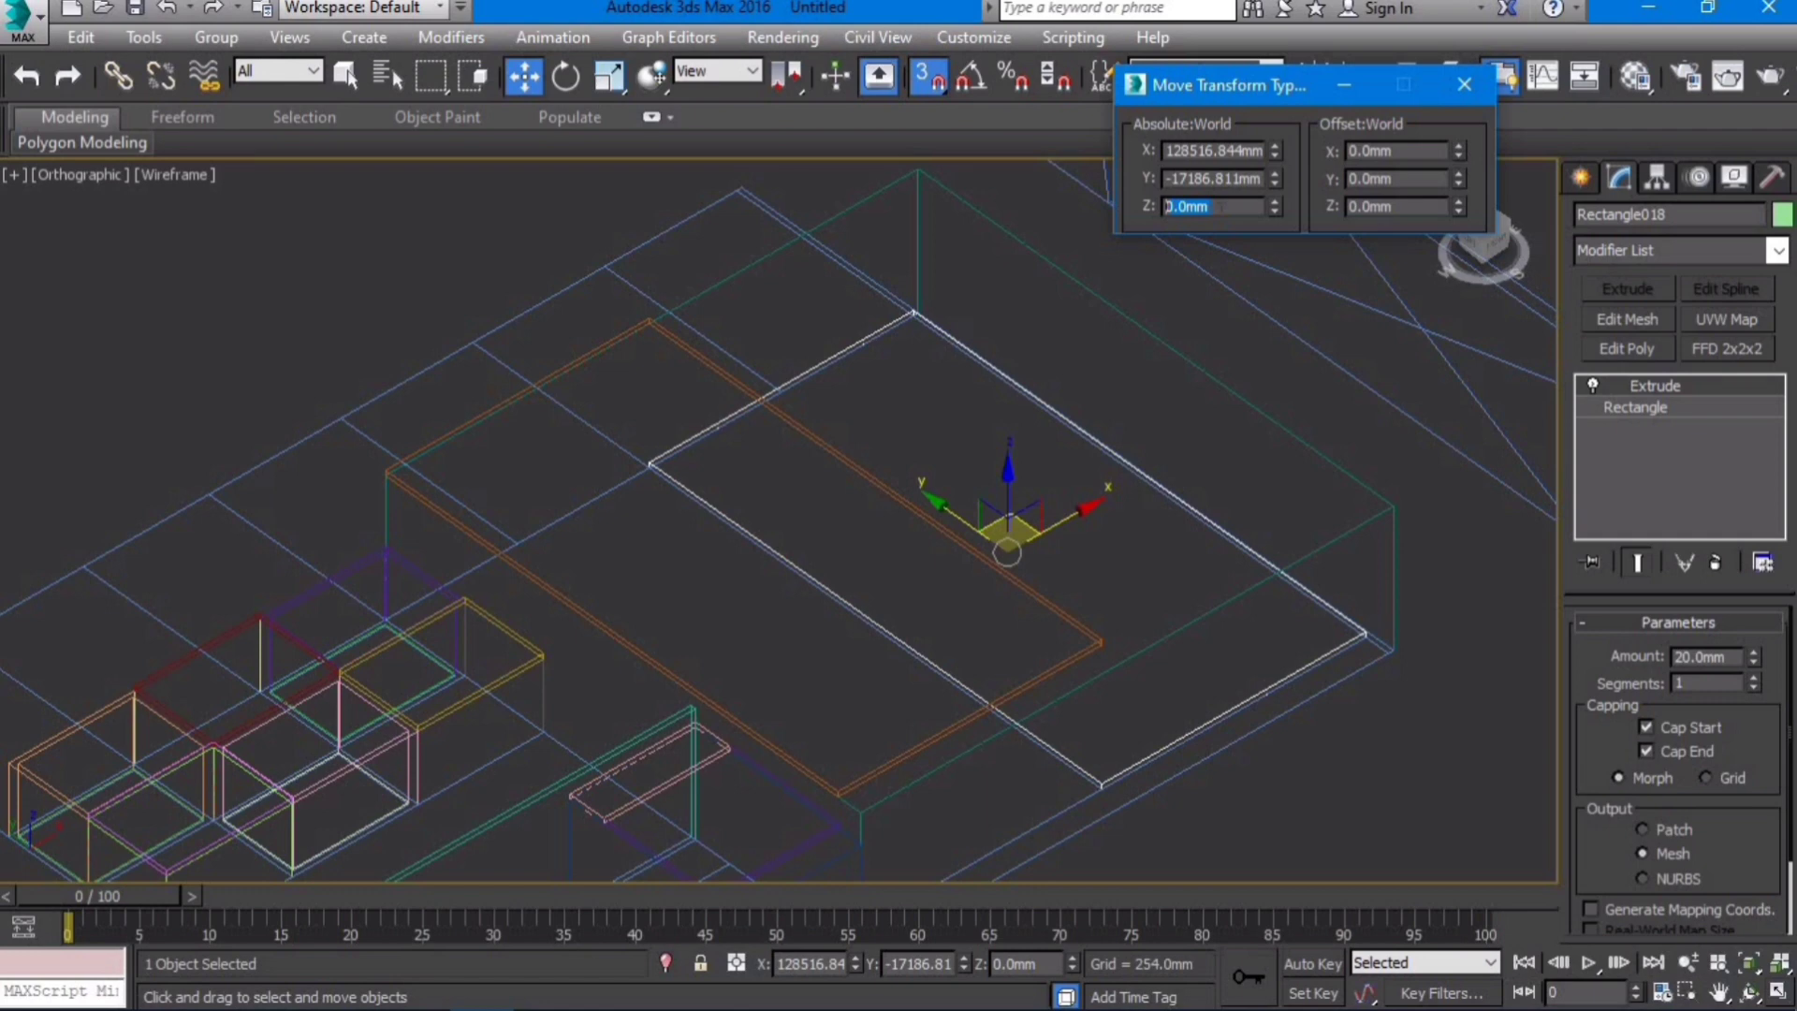
{"action": "type", "text": "550"}
{"action": "key", "text": "Return"}
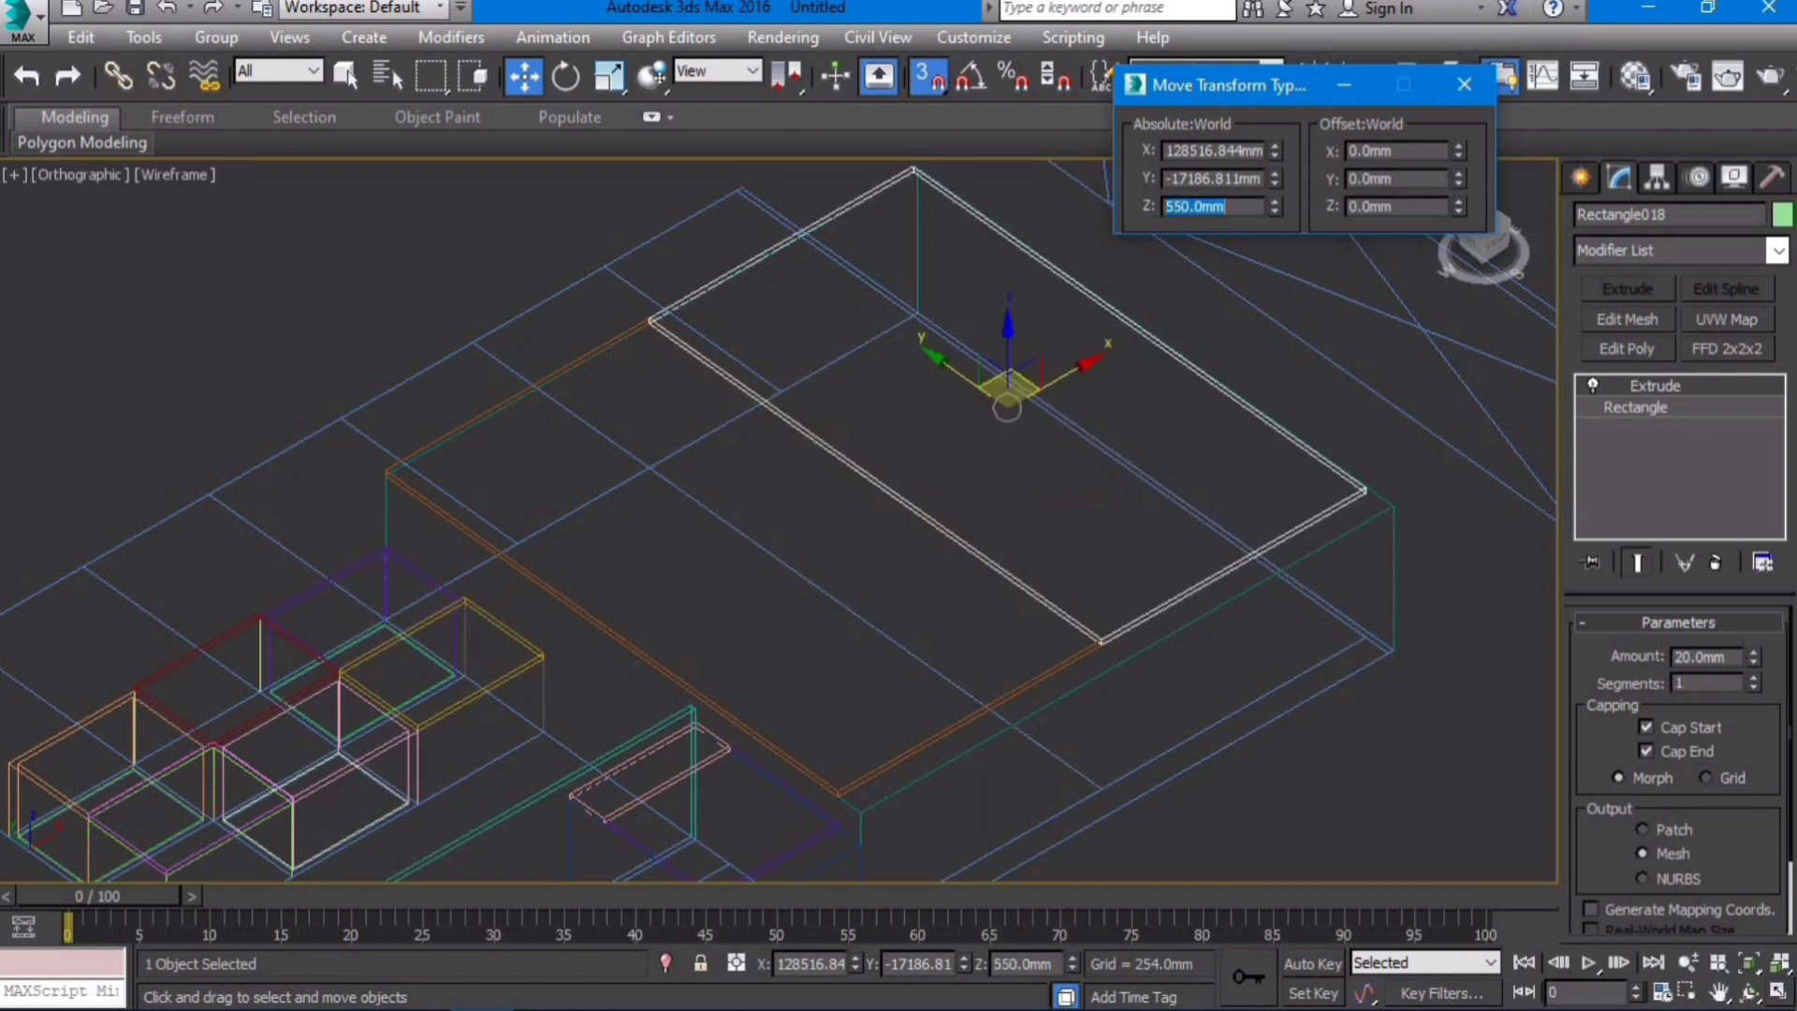
{"action": "key", "text": "F3"}
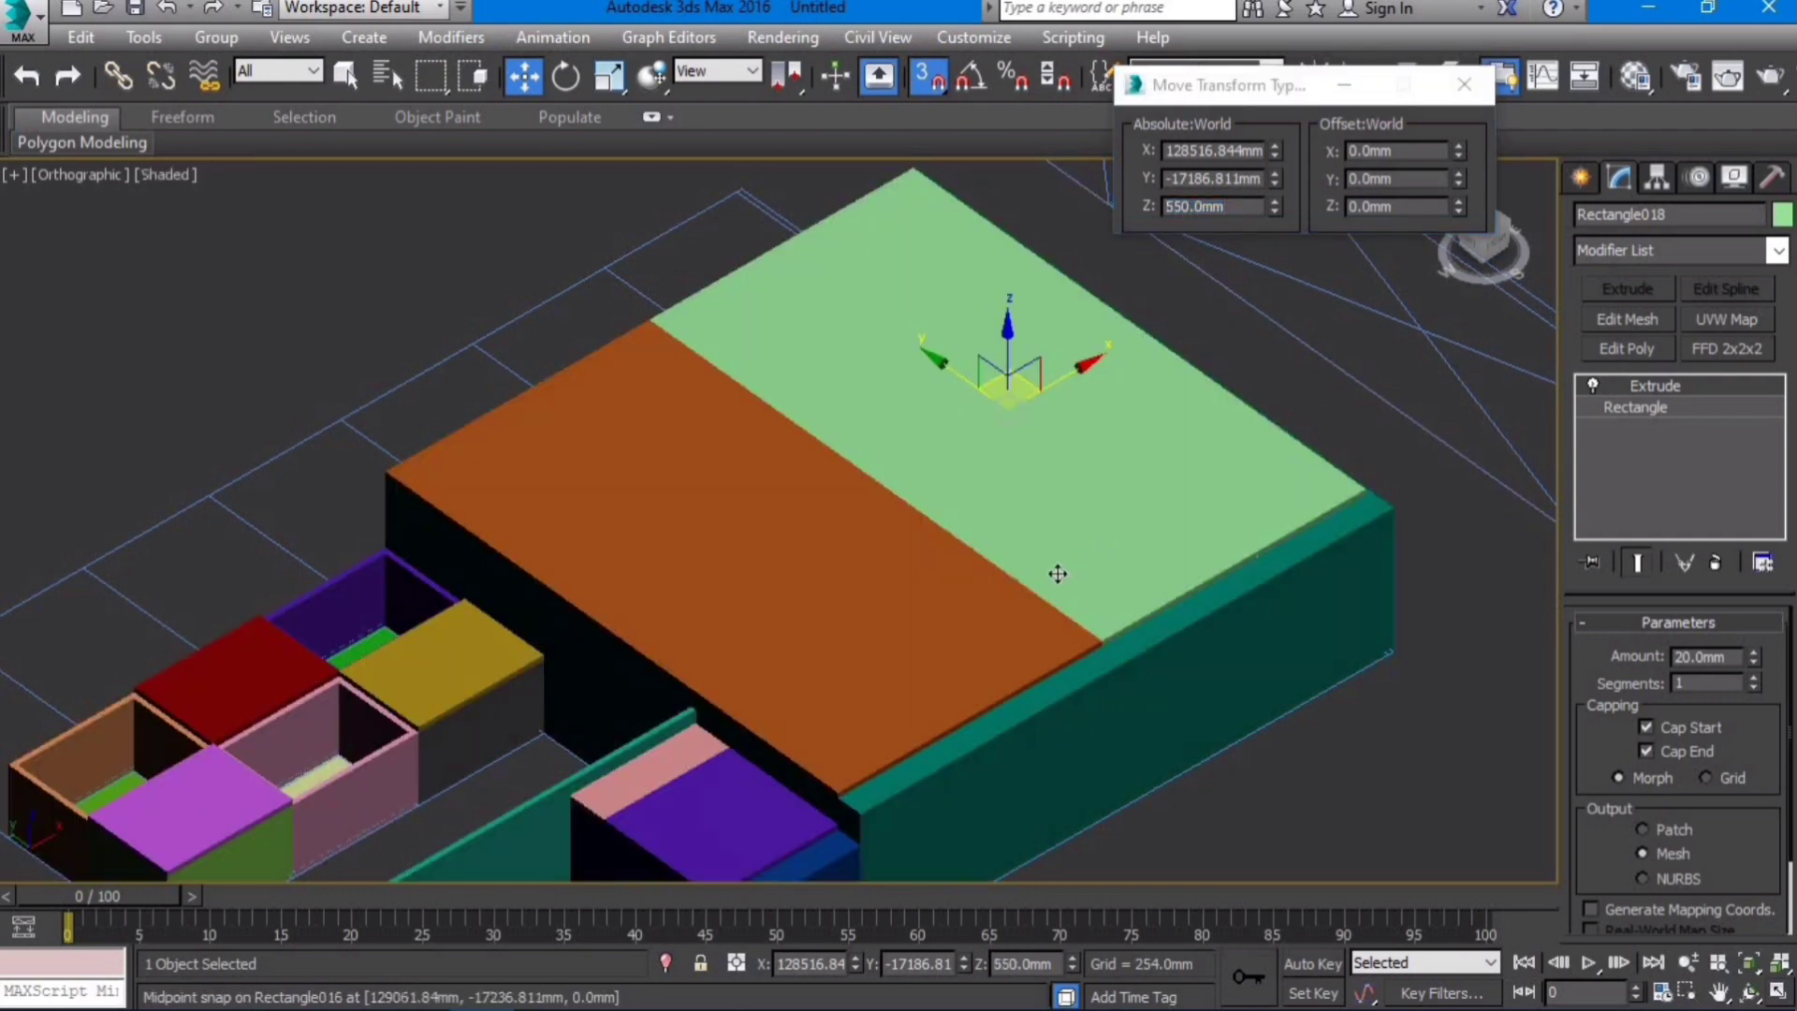
{"action": "mouse_move", "coordinate": [1018, 671]}
{"action": "middle_mouse_down", "text": "alt"}
{"action": "mouse_move", "coordinate": [911, 629]}
{"action": "mouse_move", "coordinate": [826, 525]}
{"action": "middle_mouse_up", "text": "alt"}
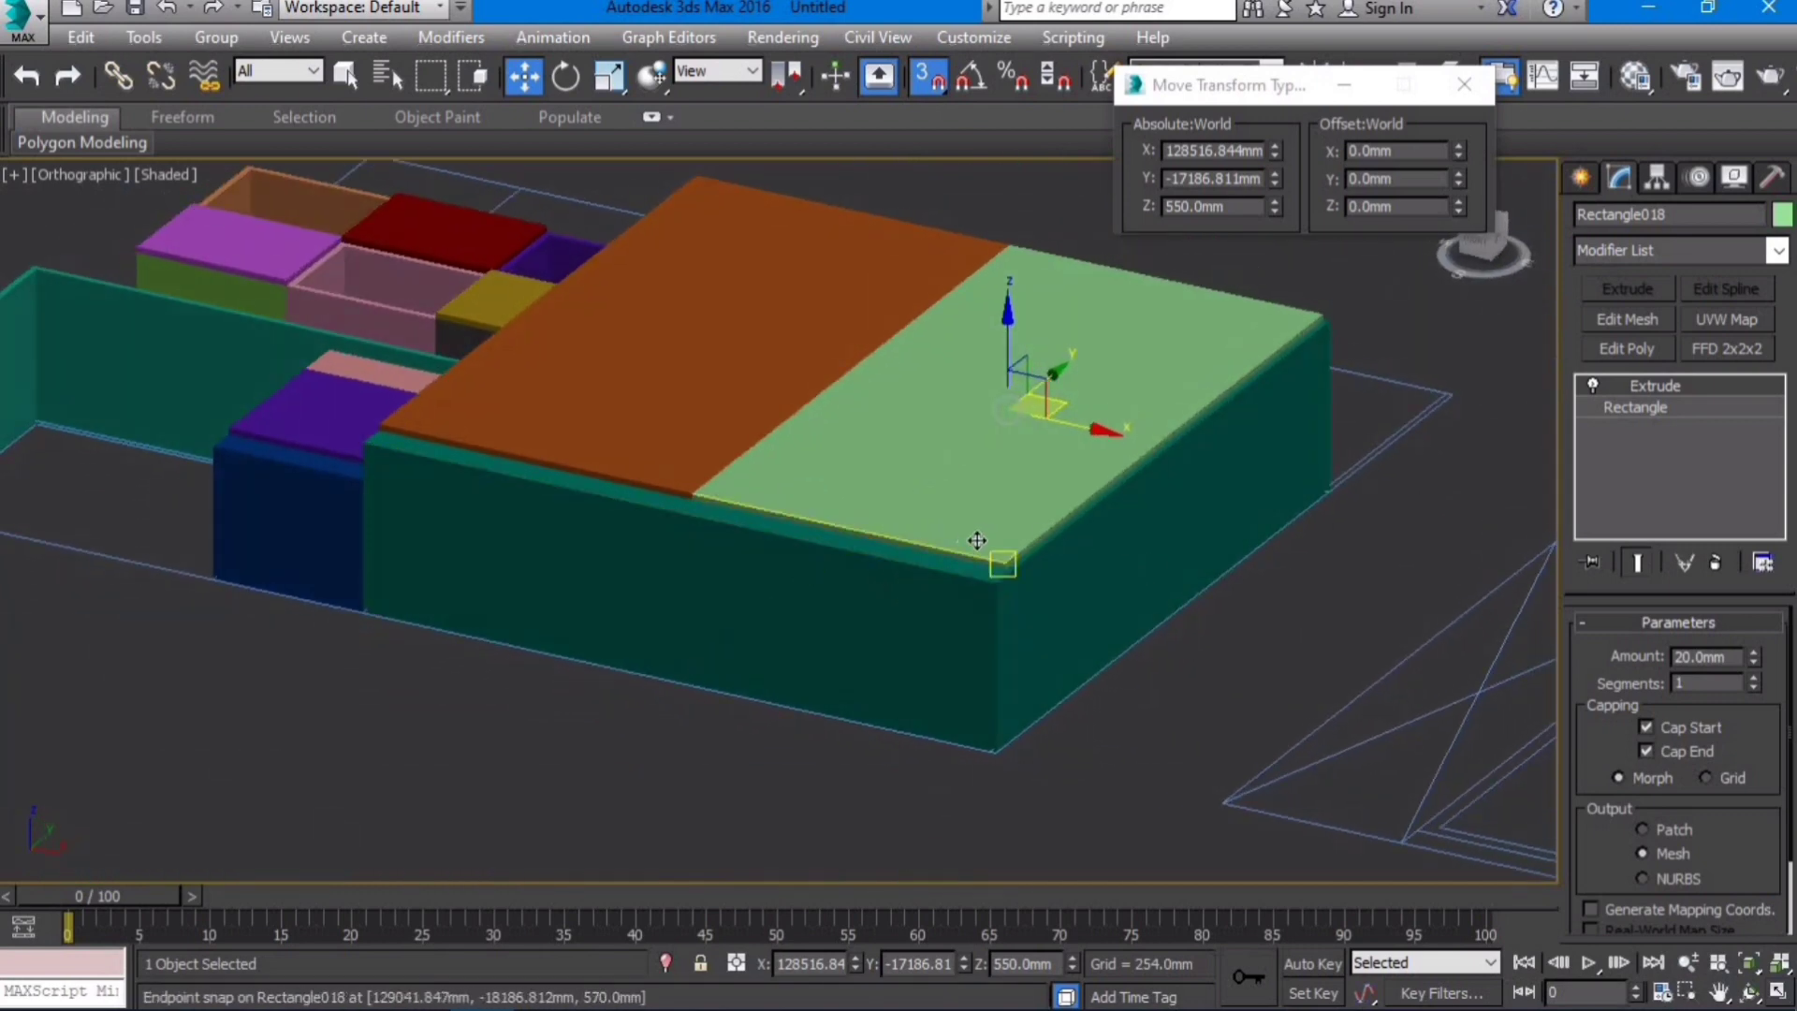
{"action": "mouse_move", "coordinate": [991, 553]}
{"action": "middle_mouse_down", "text": "alt"}
{"action": "mouse_move", "coordinate": [1019, 517]}
{"action": "mouse_move", "coordinate": [991, 565]}
{"action": "mouse_move", "coordinate": [1079, 566]}
{"action": "mouse_move", "coordinate": [1163, 362]}
{"action": "middle_mouse_up", "text": "alt"}
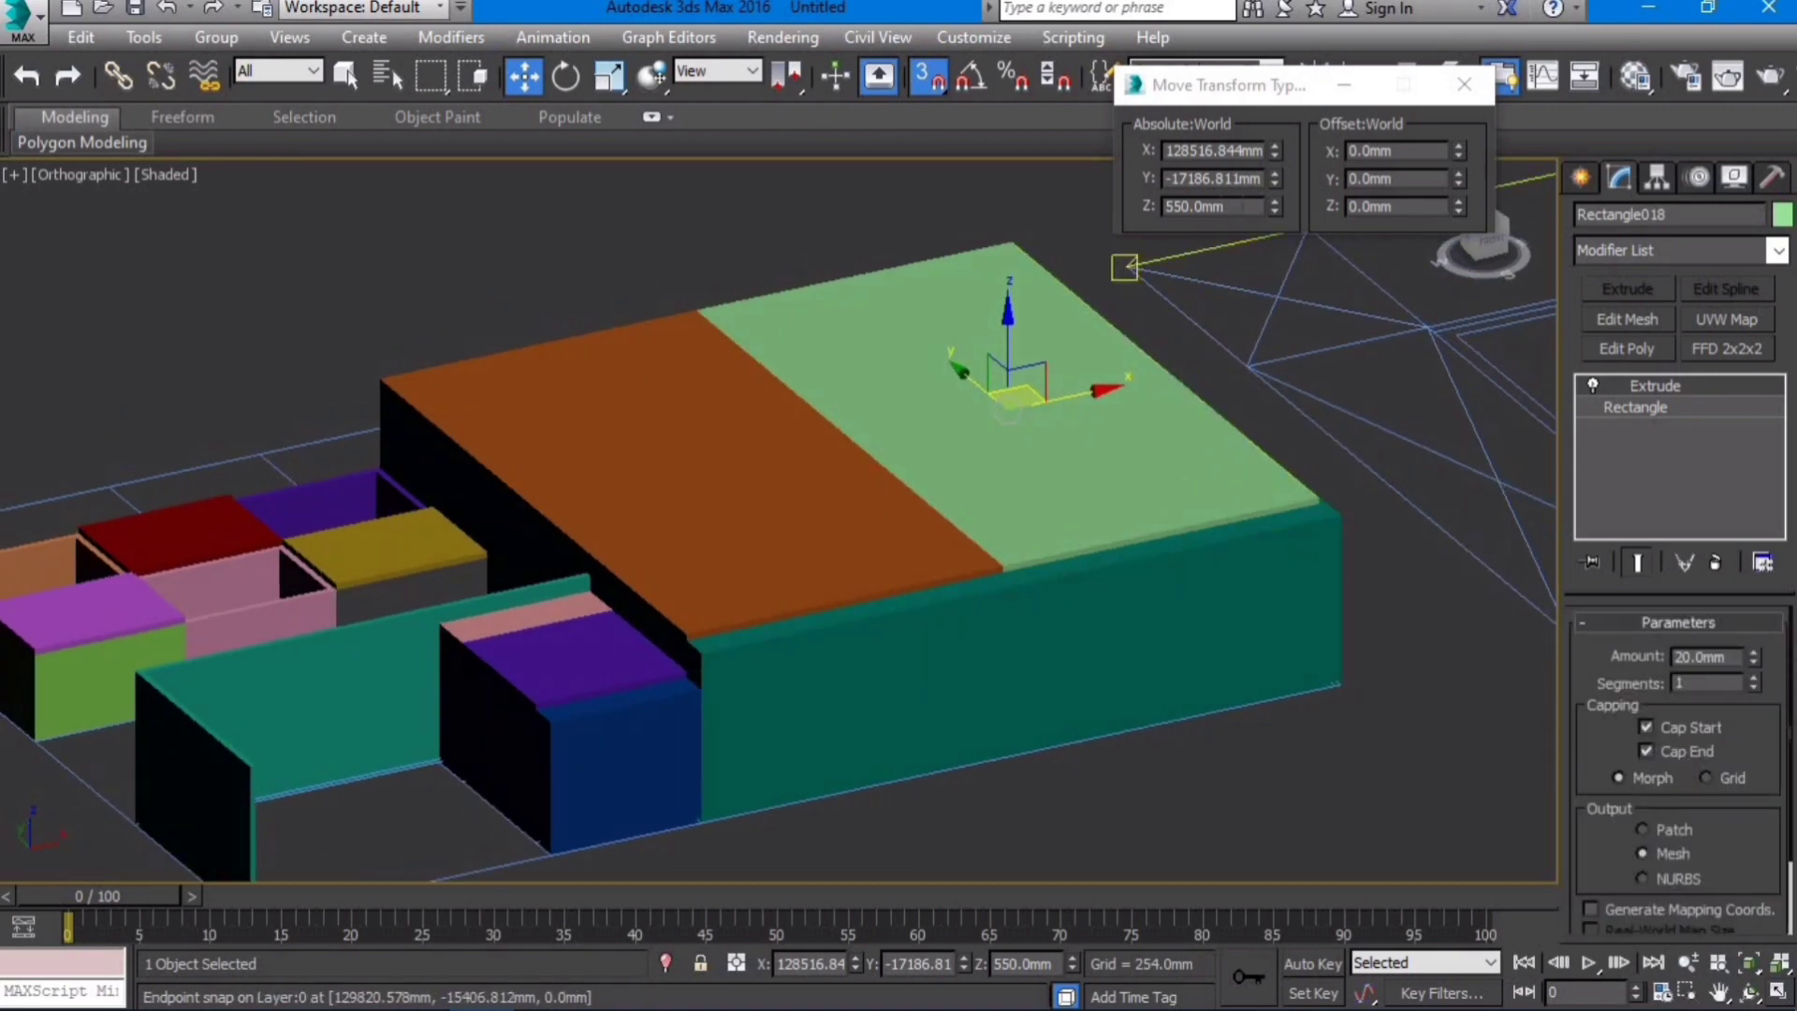
Step: Set the light green panel's absolute Z position to 570 mm and inspect its fit from below
{"action": "double_click", "coordinate": [1198, 206]}
{"action": "type", "text": "570"}
{"action": "key", "text": "Return"}
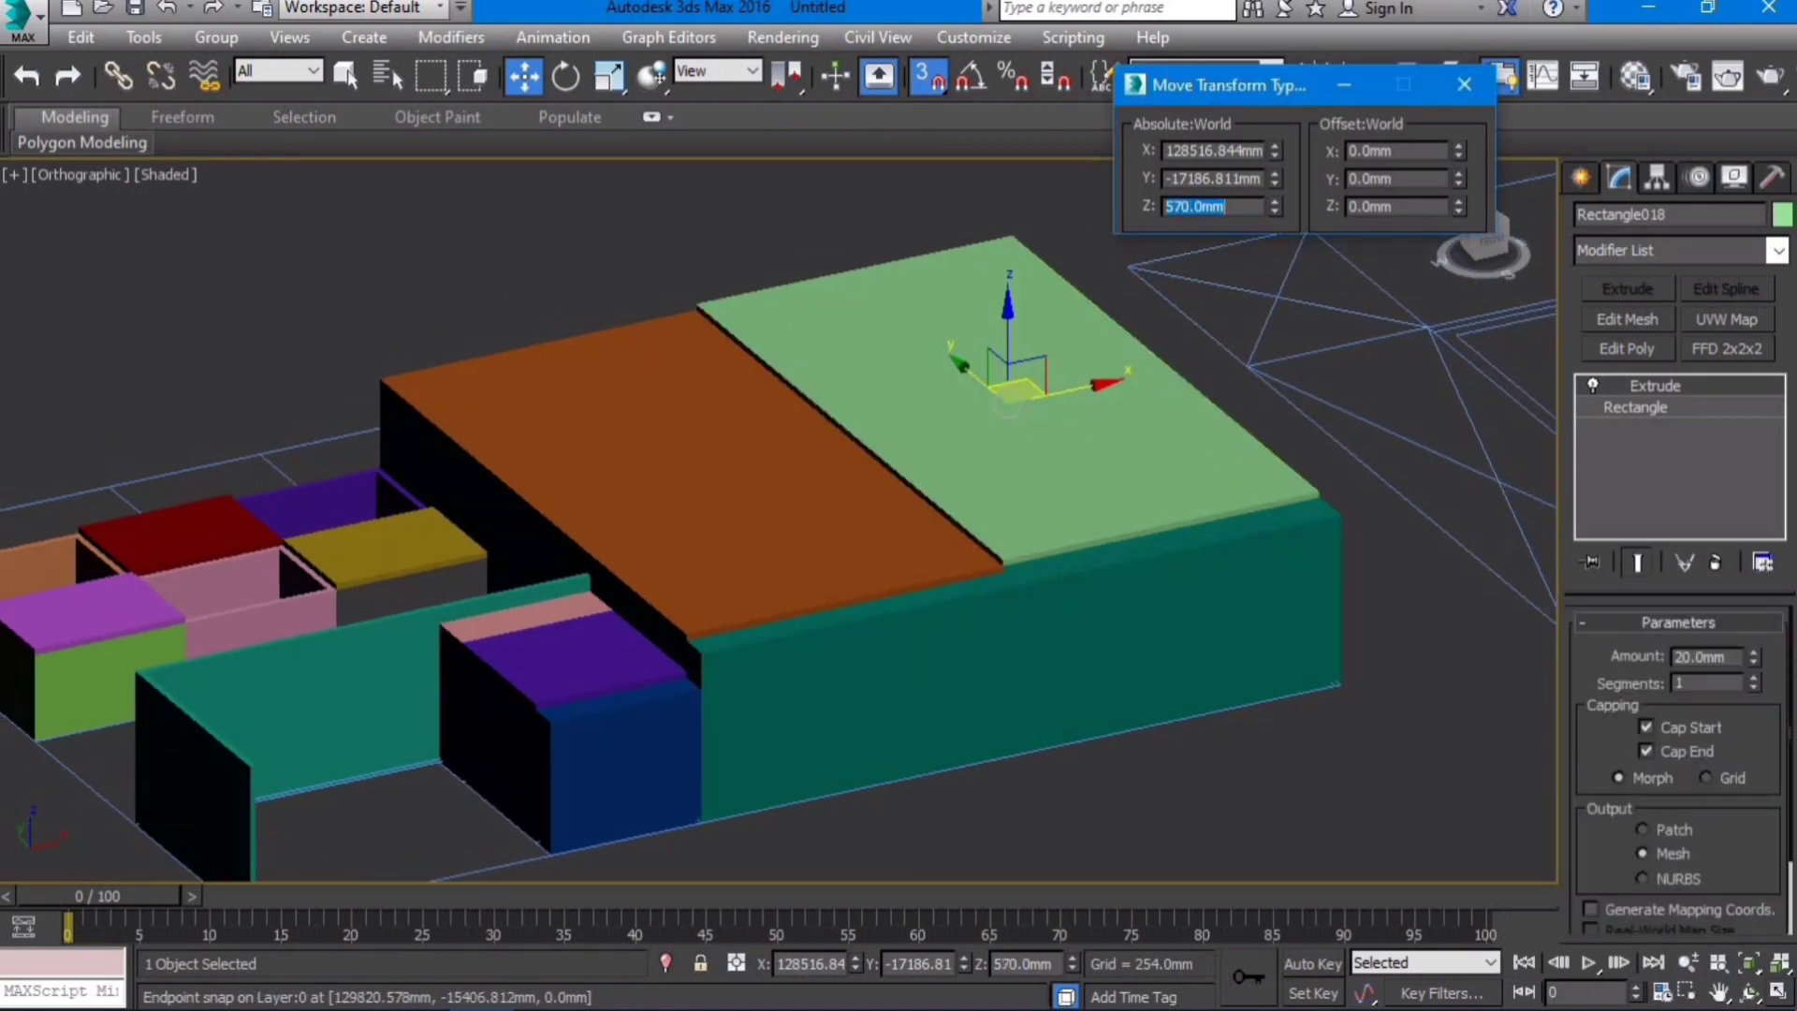
{"action": "middle_click_drag", "start_coordinate": [1026, 574], "coordinate": [967, 694], "text": "alt"}
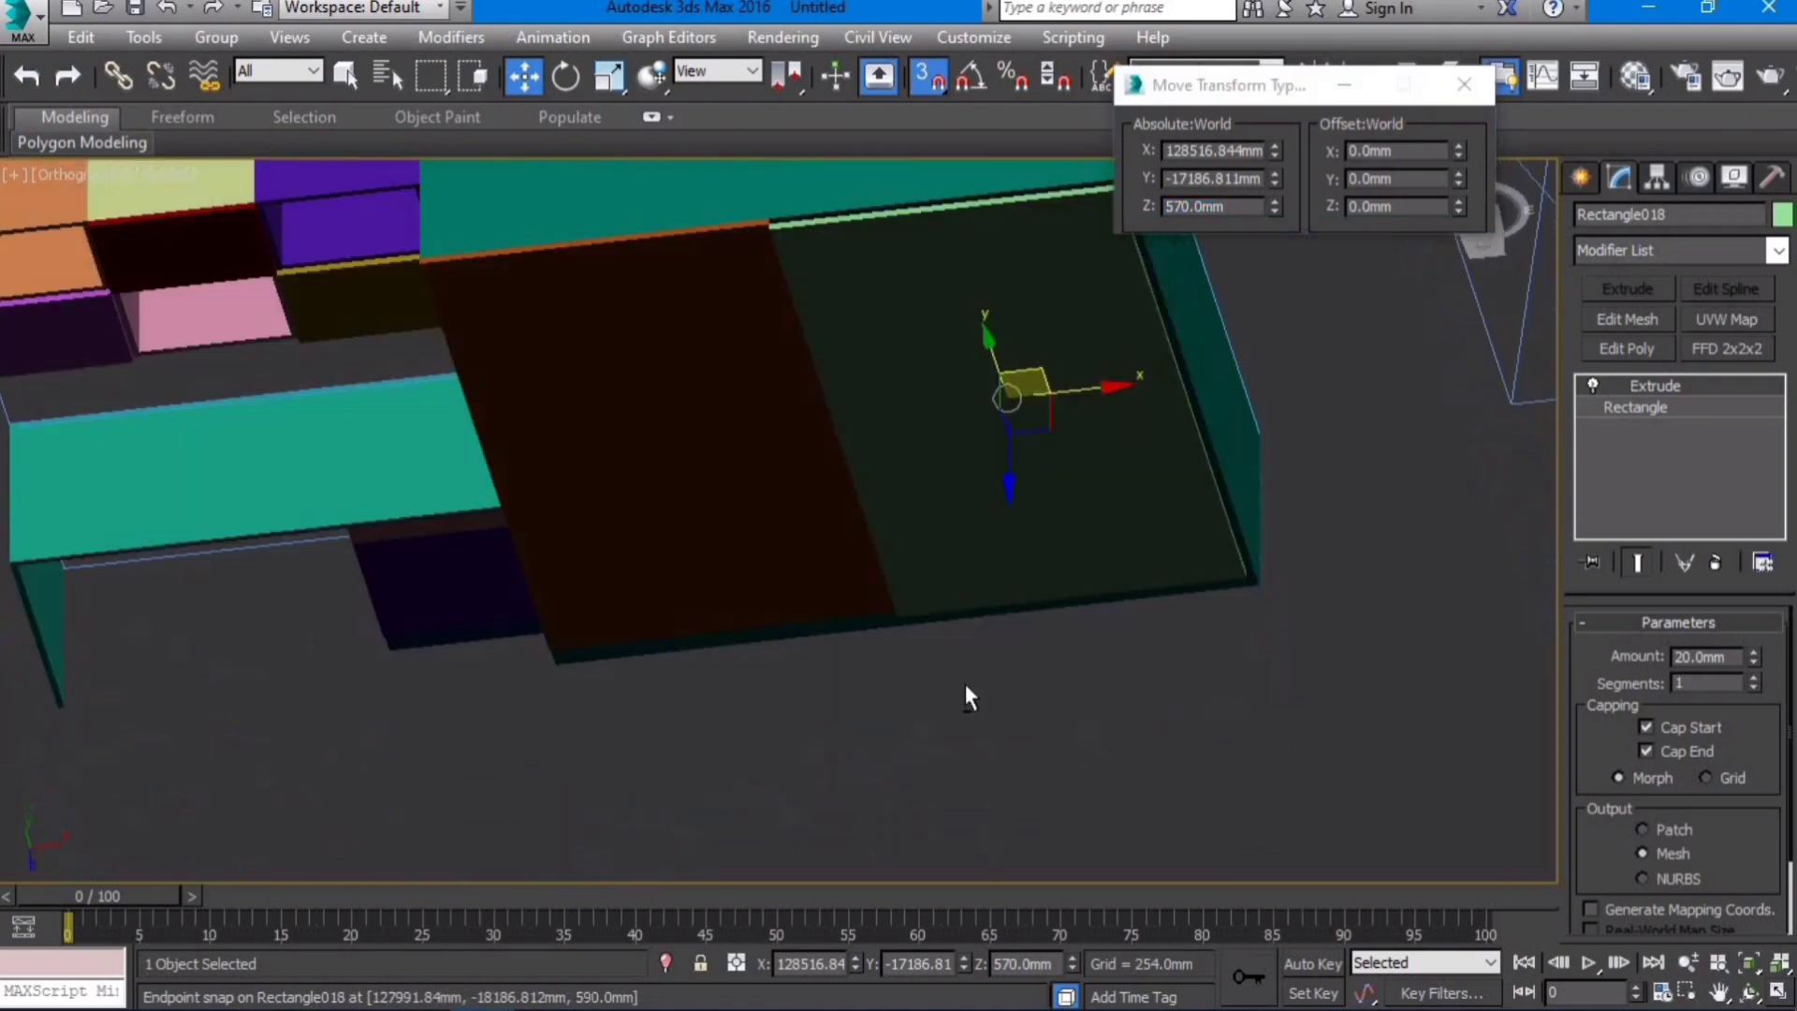
{"action": "middle_click_drag", "start_coordinate": [854, 324], "coordinate": [1019, 478], "text": "alt"}
Step: In the top view, draw a rectangle about 3620 by 780 mm over the full row of upper cabinets
{"action": "key", "text": "t"}
{"action": "key", "text": "z"}
{"action": "scroll", "coordinate": [1022, 470], "scroll_direction": "down", "scroll_amount": 5}
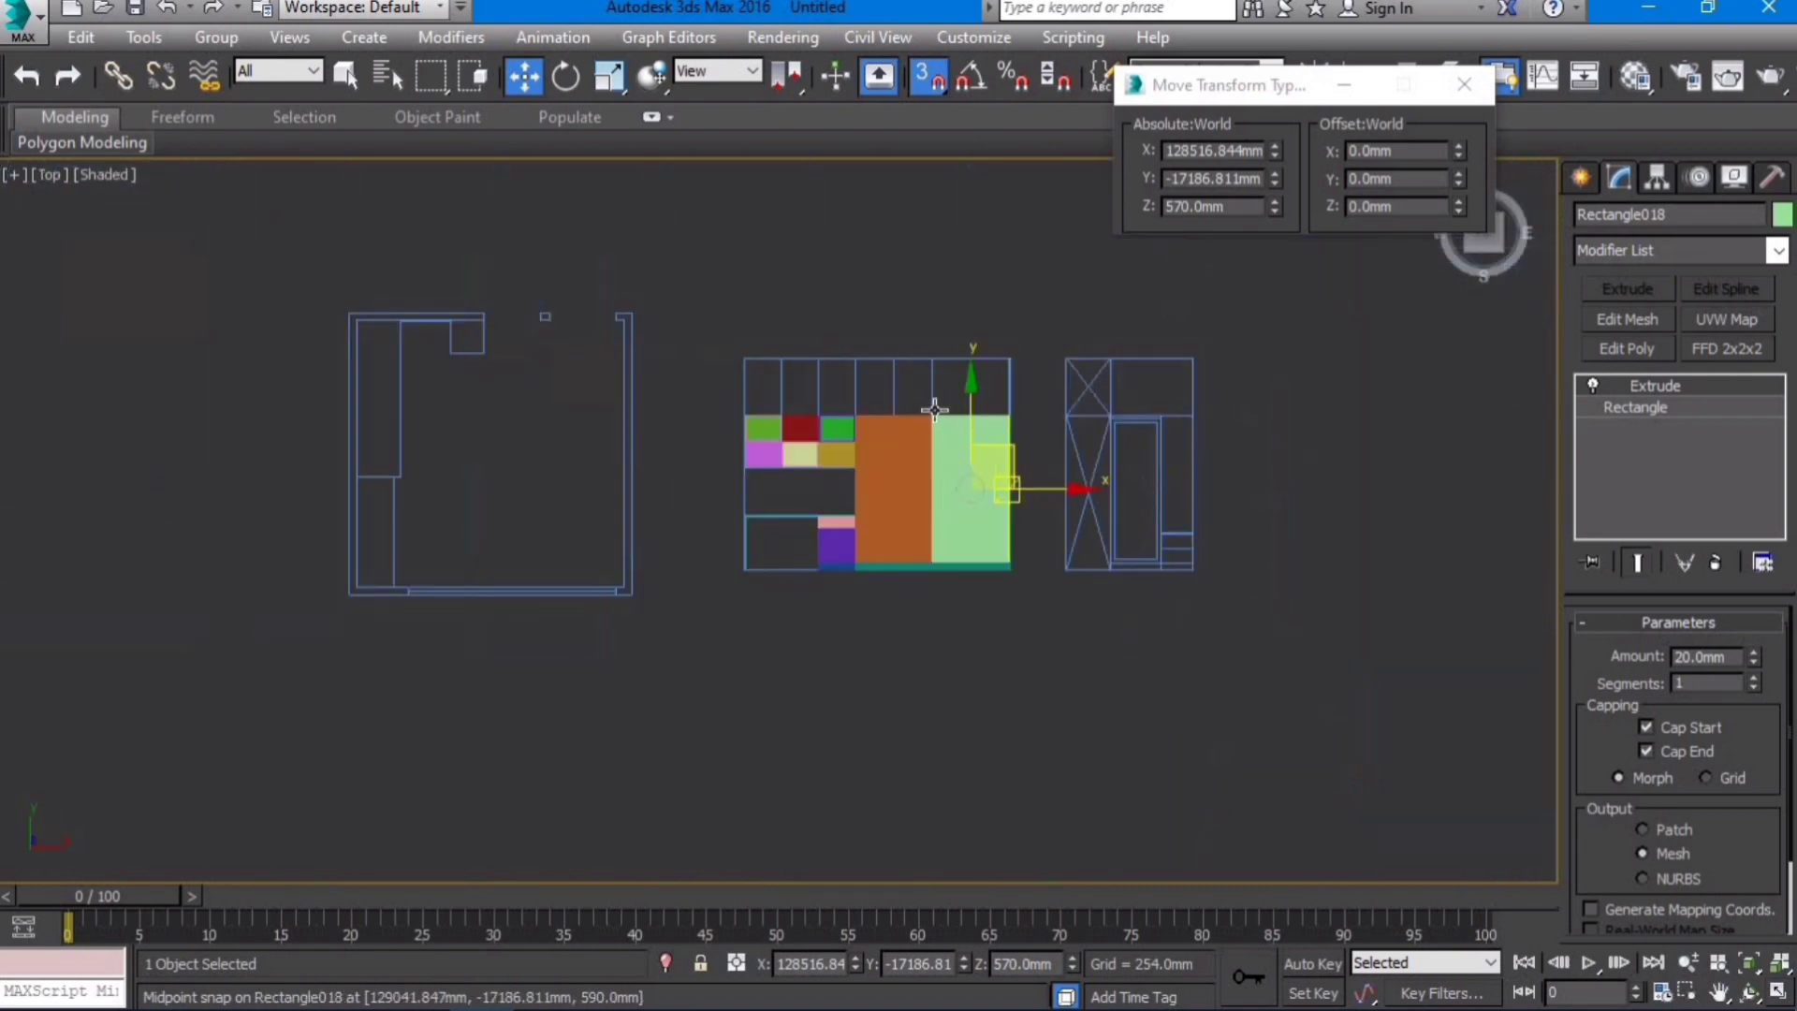
{"action": "scroll", "coordinate": [1020, 468], "scroll_direction": "up", "scroll_amount": 4}
{"action": "left_click", "coordinate": [1583, 178]}
{"action": "left_click", "coordinate": [1731, 368]}
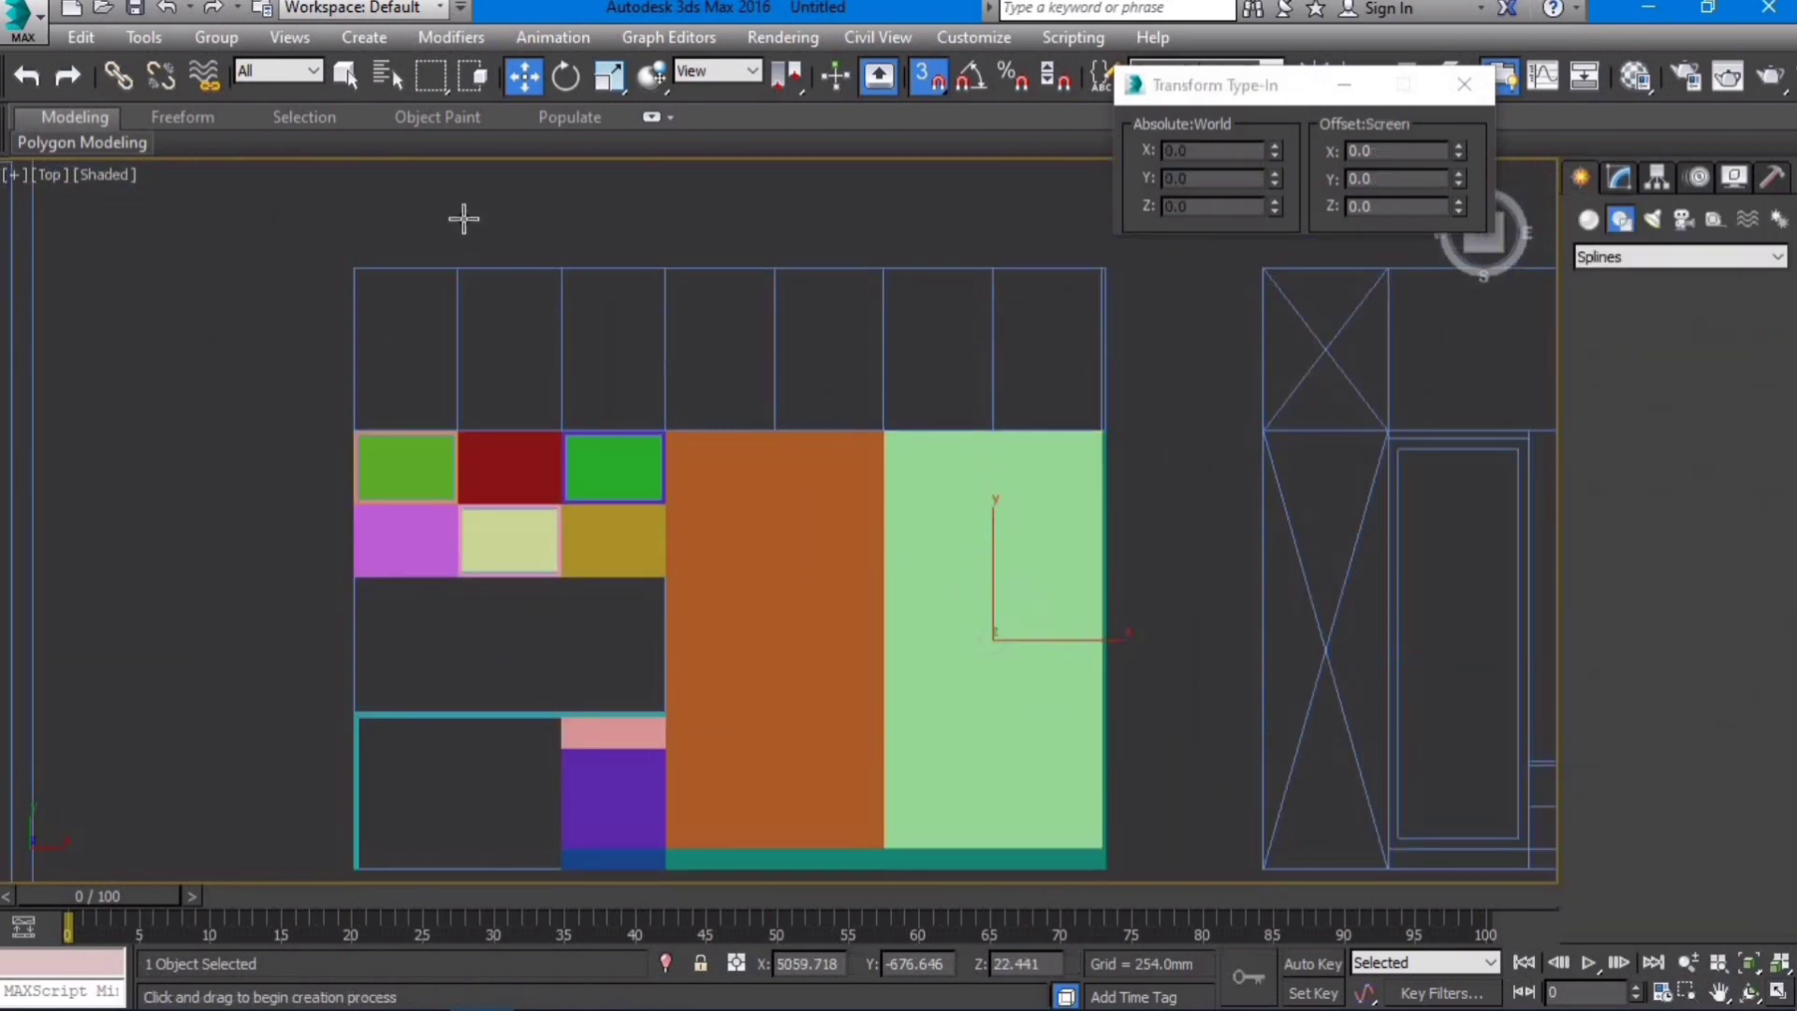
{"action": "mouse_move", "coordinate": [353, 269]}
{"action": "left_mouse_down"}
{"action": "mouse_move", "coordinate": [1105, 392]}
{"action": "mouse_move", "coordinate": [1103, 431]}
{"action": "left_mouse_up"}
Step: Extrude the upper cabinet rectangle by 600 mm
{"action": "left_click", "coordinate": [1613, 180]}
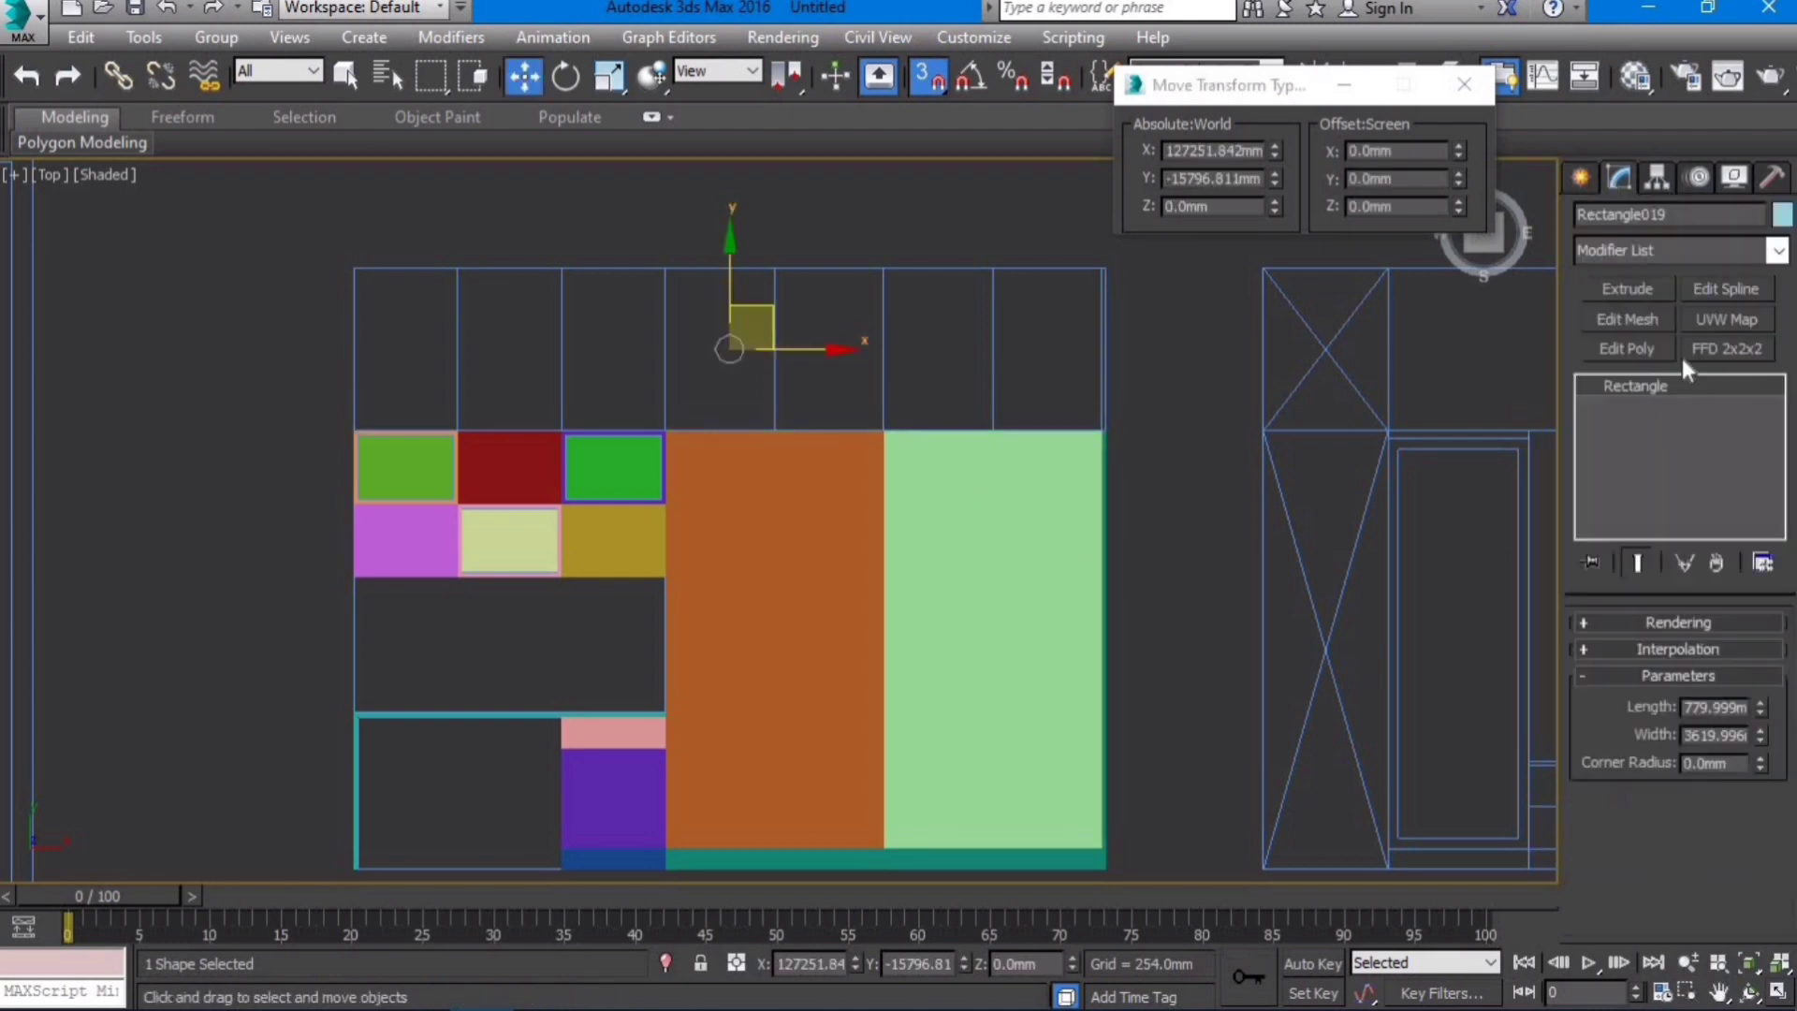
{"action": "left_click", "coordinate": [1631, 288]}
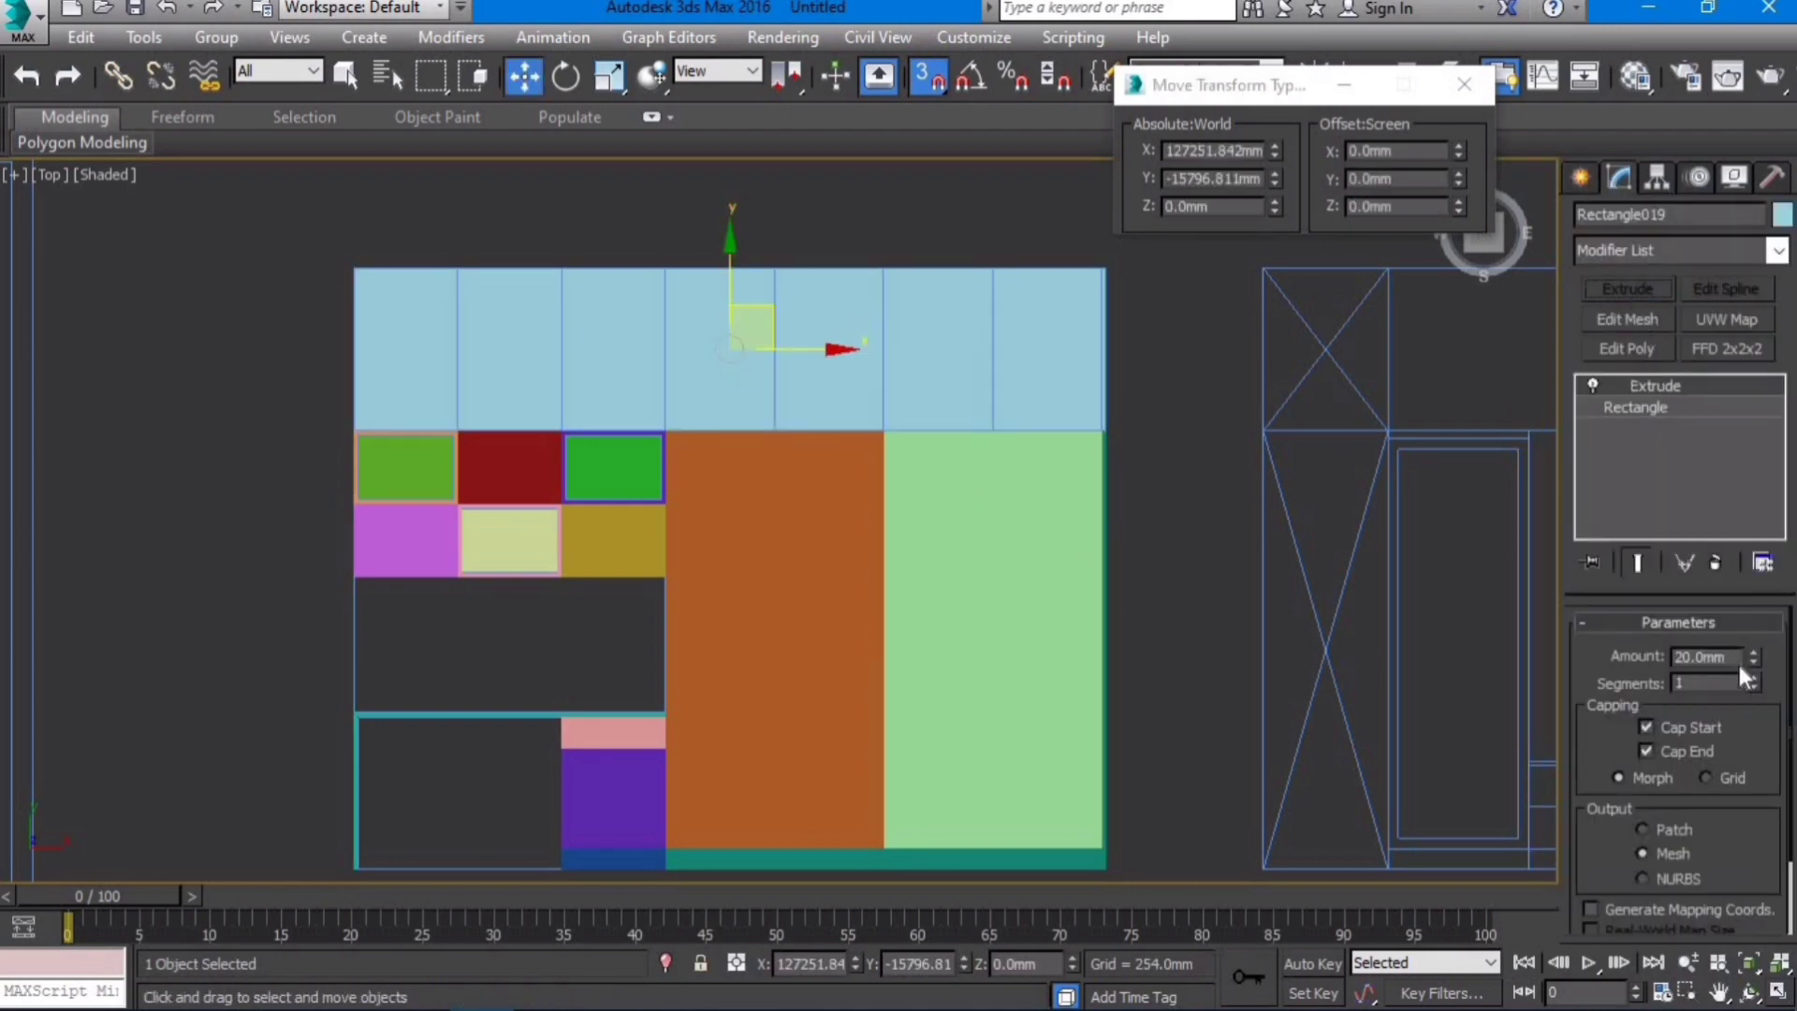
{"action": "left_click_drag", "start_coordinate": [1729, 657], "coordinate": [1201, 662]}
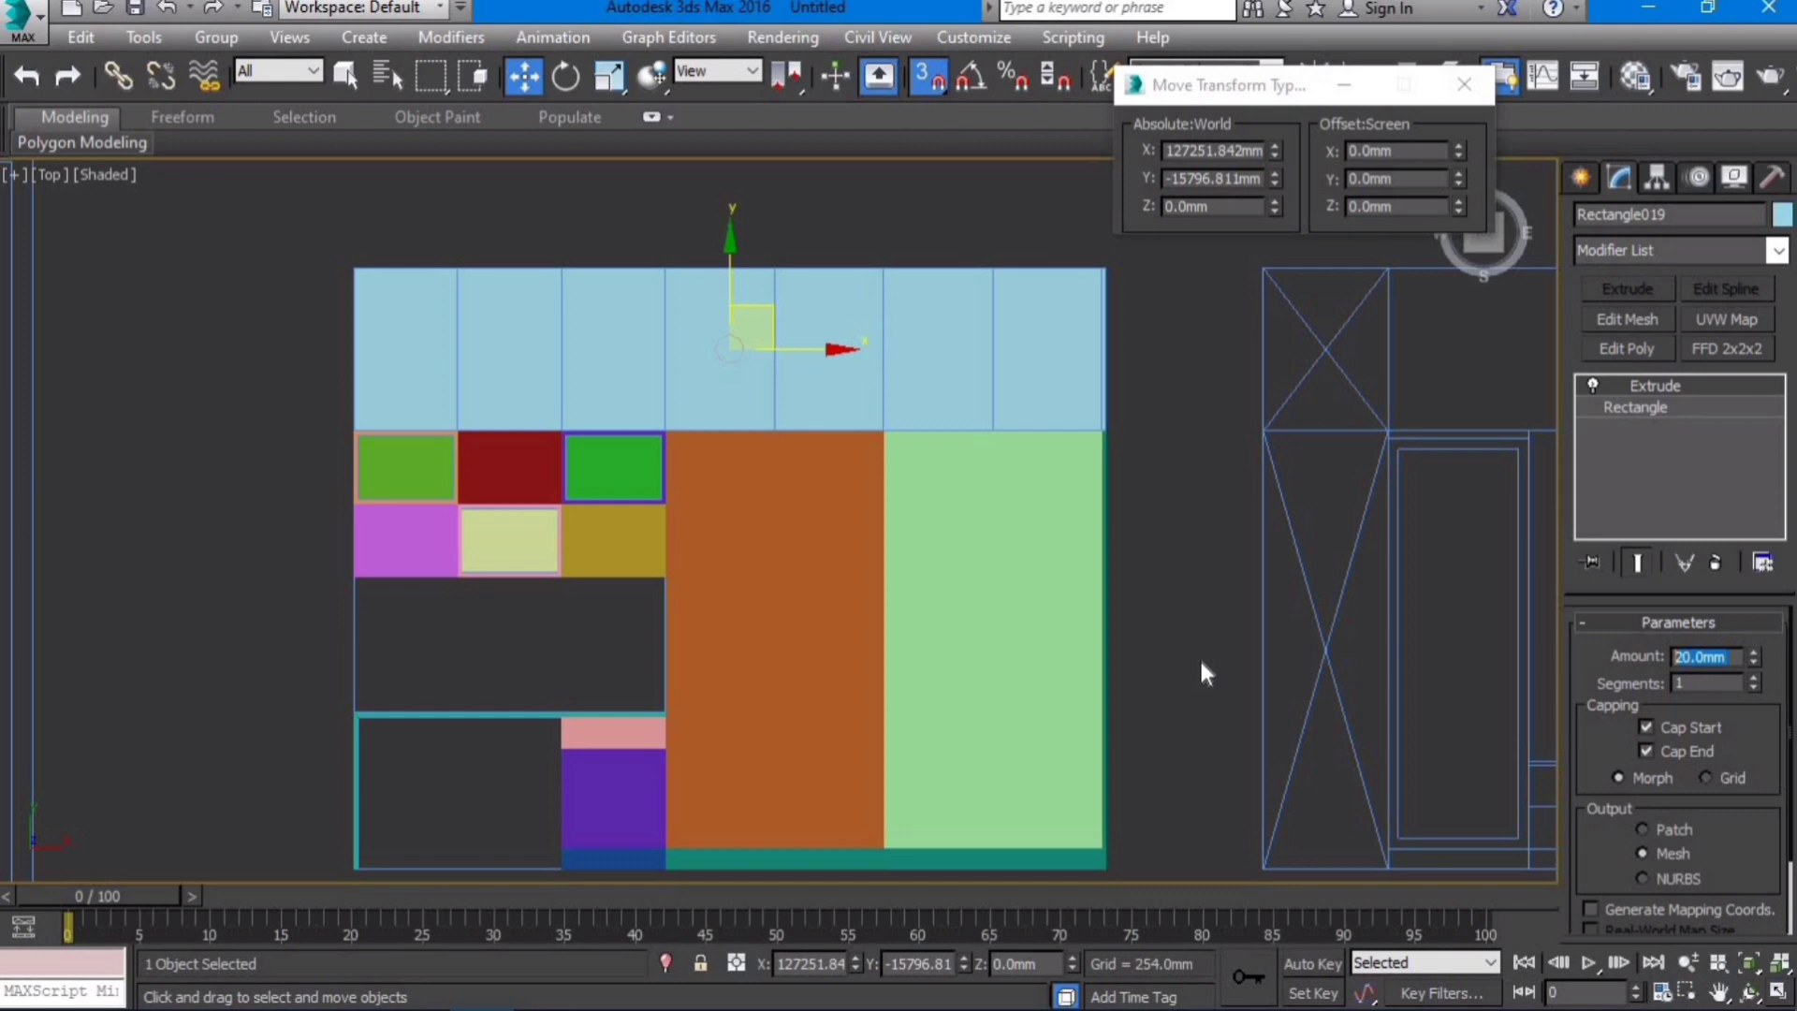
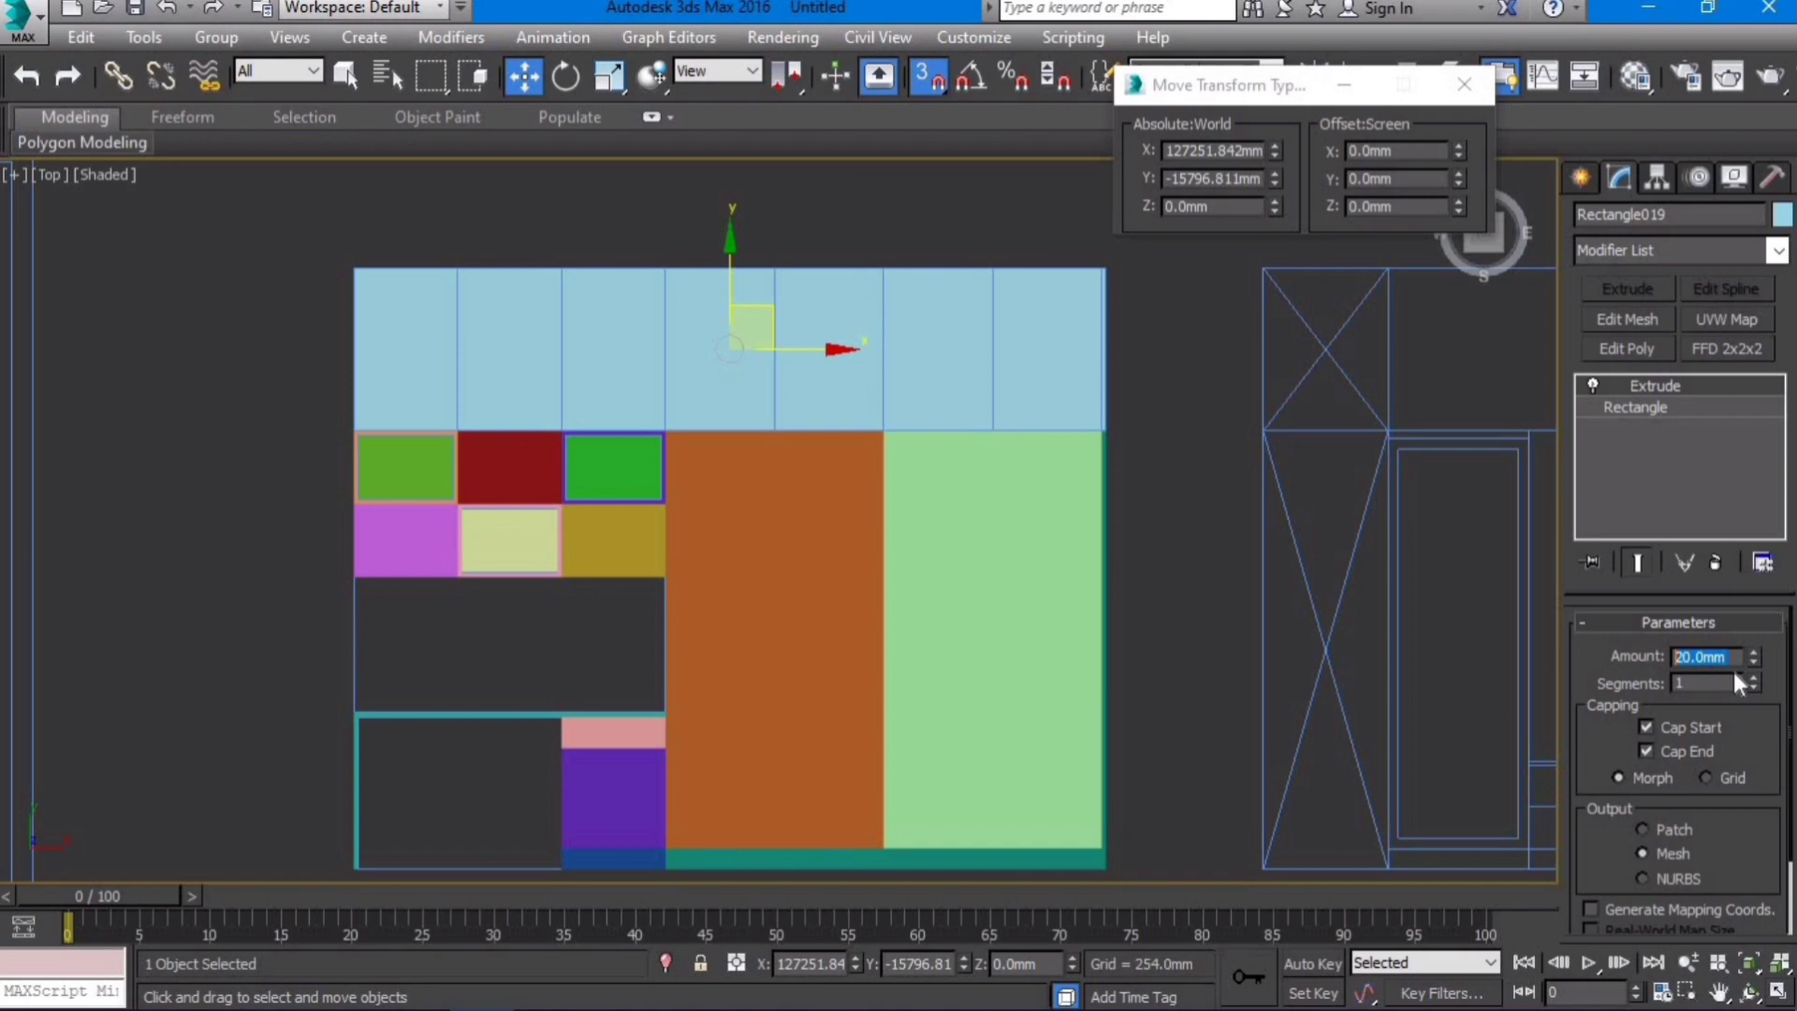
{"action": "type", "text": "600"}
{"action": "key", "text": "Return"}
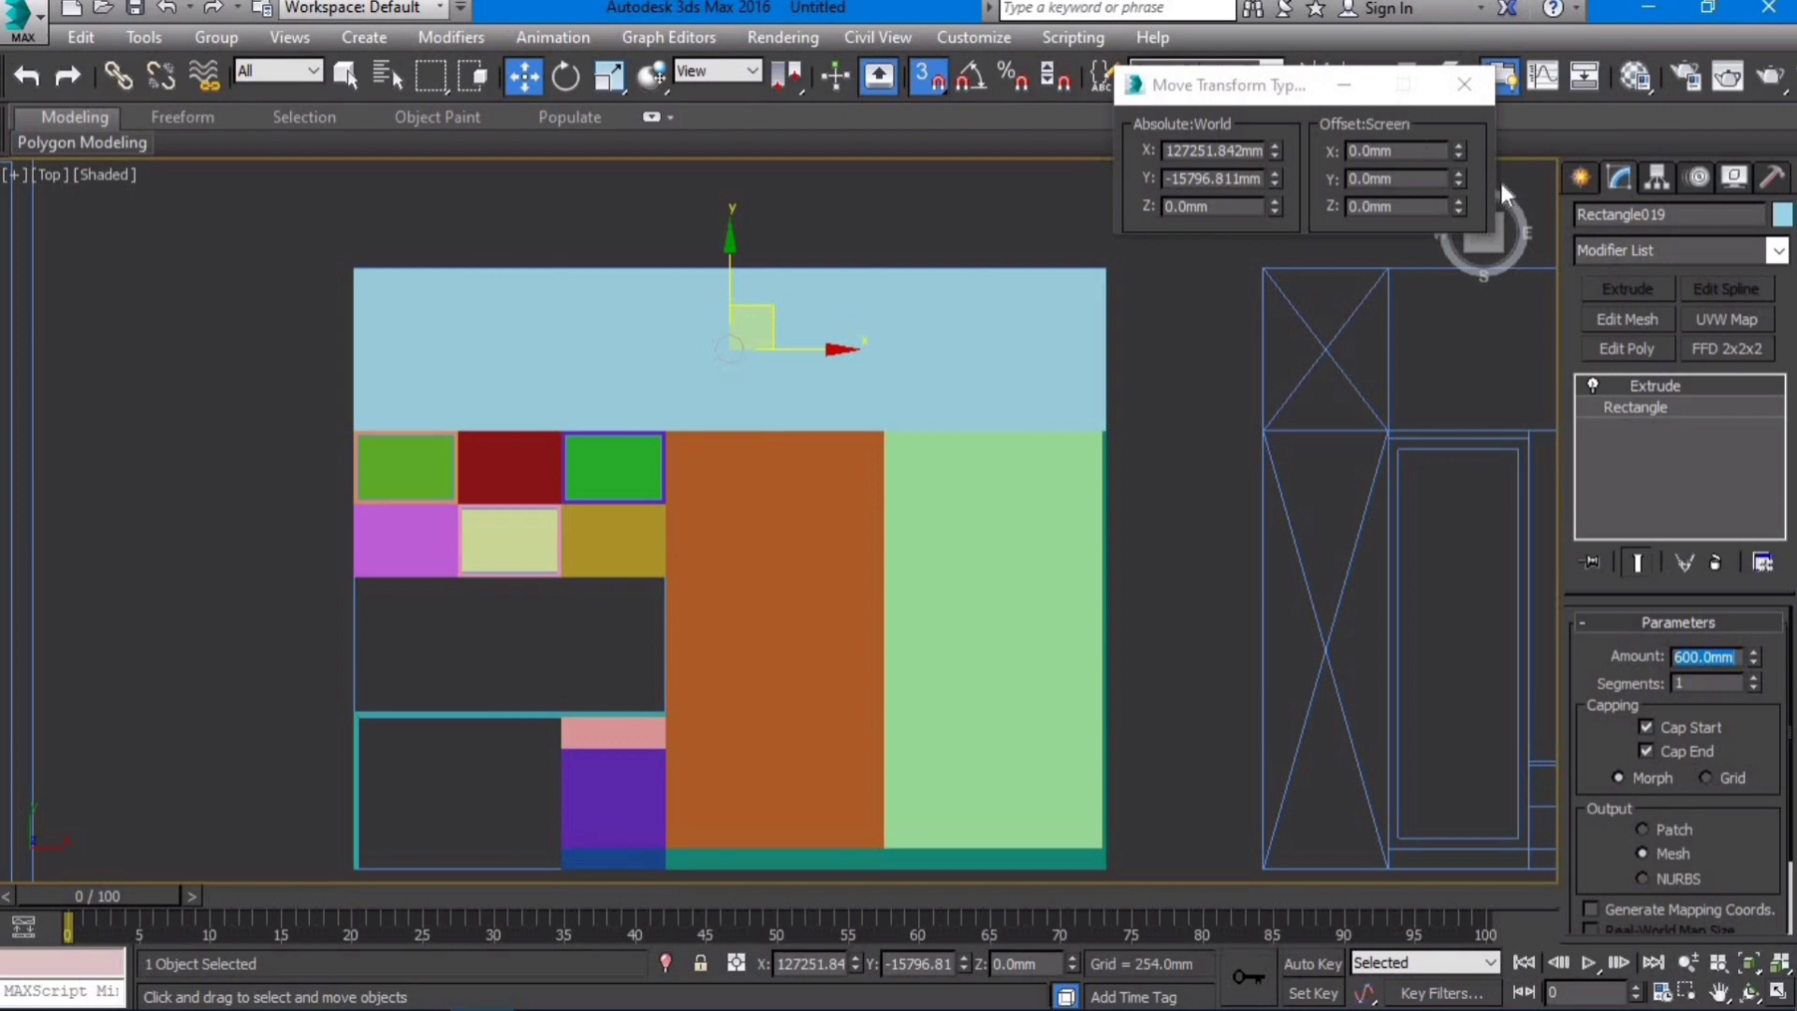
Step: In wireframe display, draw a rectangle about 500 by 780 mm over the first upper cabinet door from the left
{"action": "left_click", "coordinate": [1580, 177]}
{"action": "left_click", "coordinate": [1722, 369]}
{"action": "key", "text": "F3"}
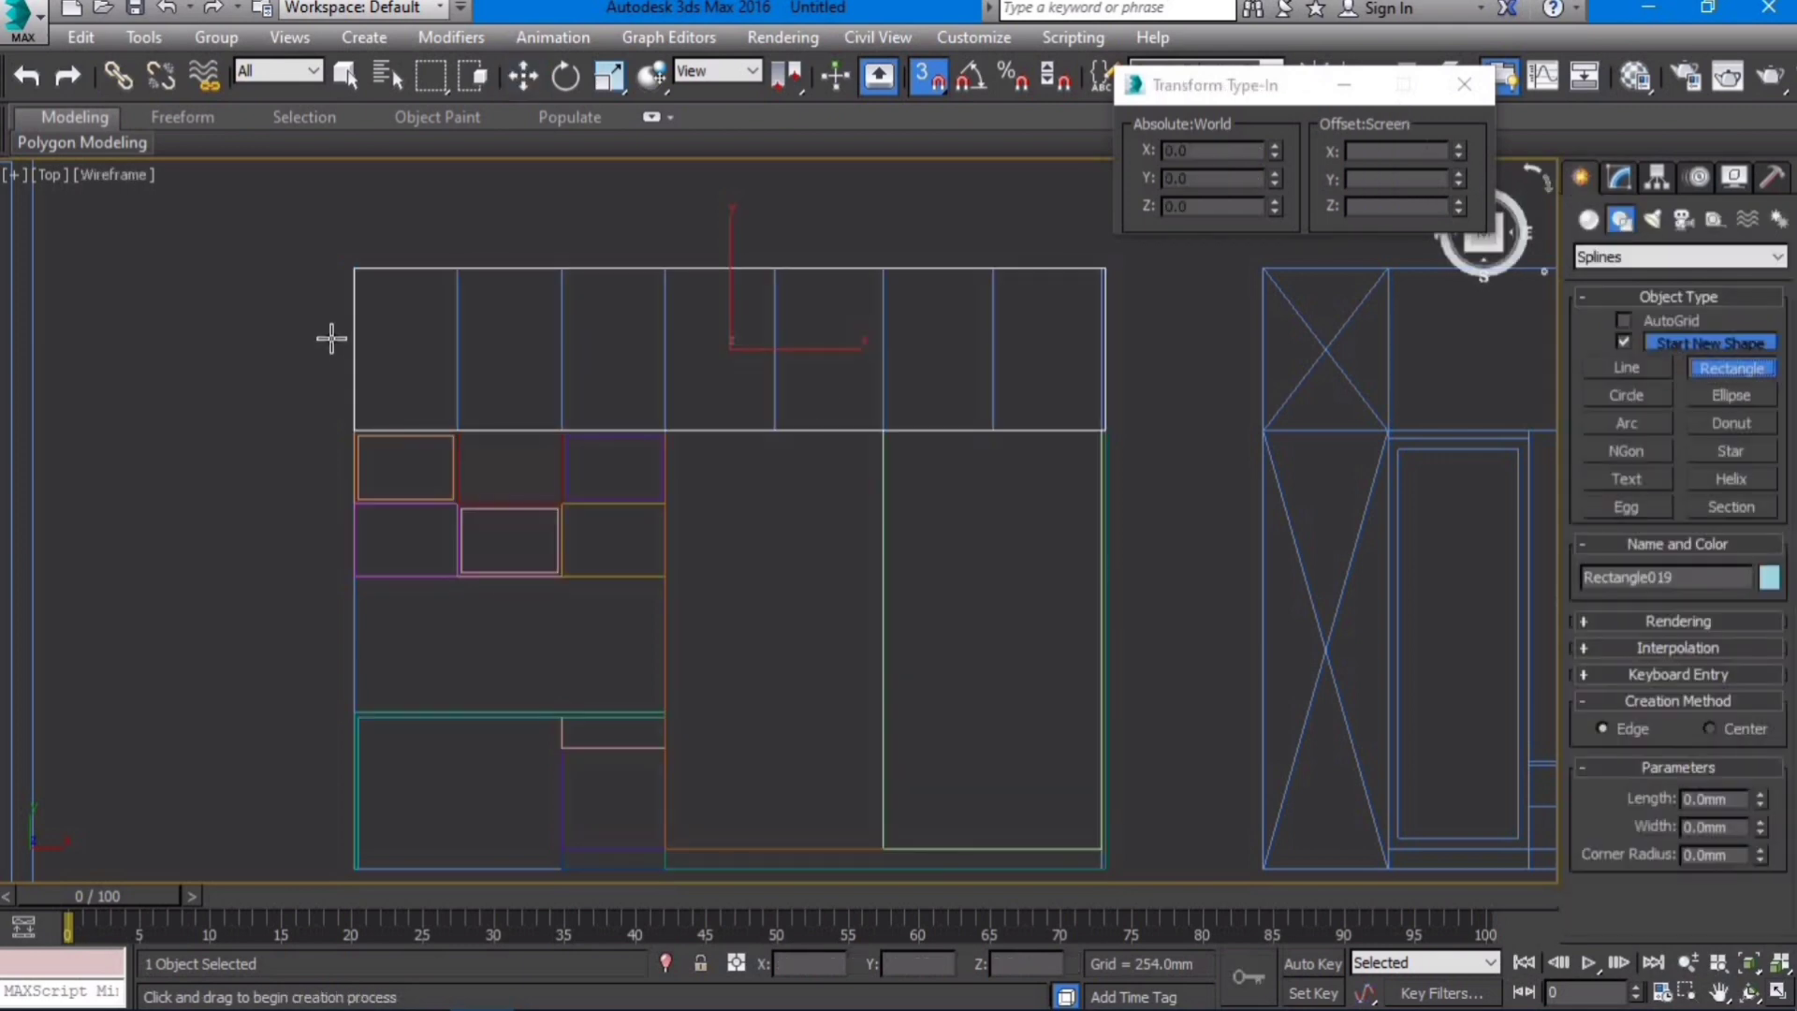
{"action": "scroll", "coordinate": [412, 308], "scroll_direction": "up", "scroll_amount": 2}
{"action": "left_click_drag", "start_coordinate": [328, 249], "coordinate": [472, 473]}
Step: Extrude the first upper door rectangle and set its amount to 20 mm
{"action": "left_click", "coordinate": [1619, 177]}
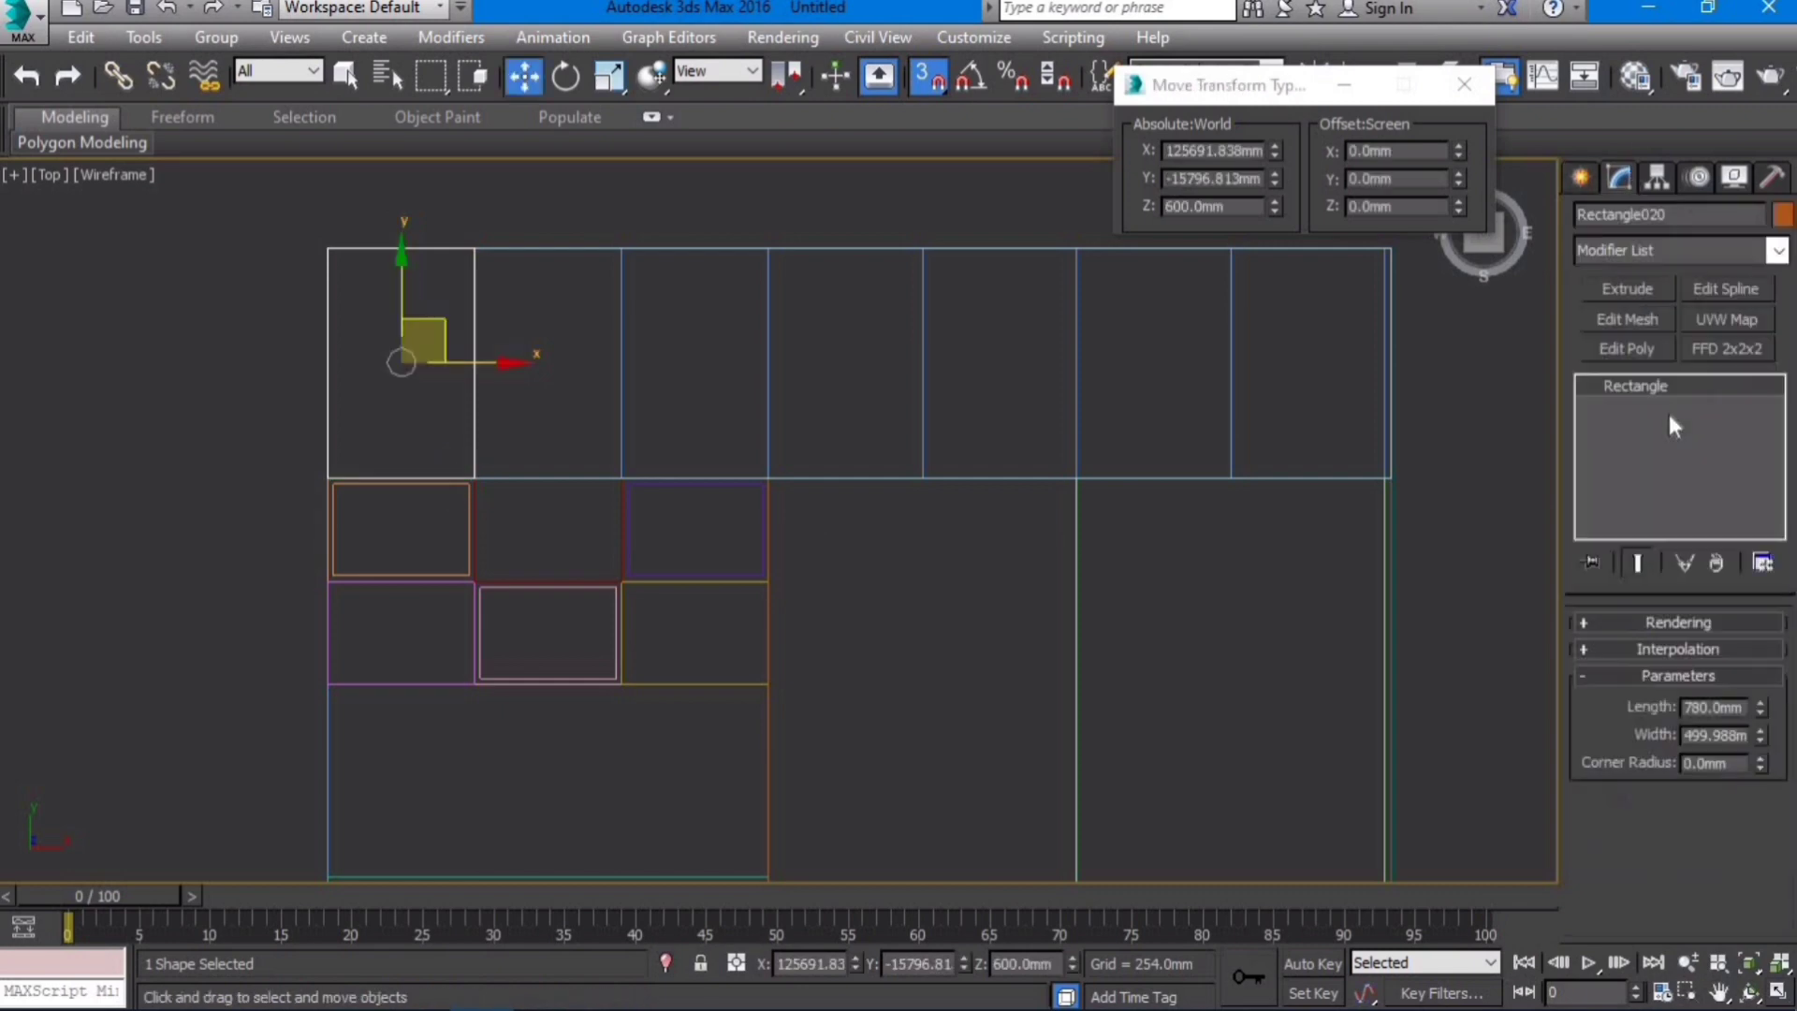
{"action": "left_click", "coordinate": [1626, 298]}
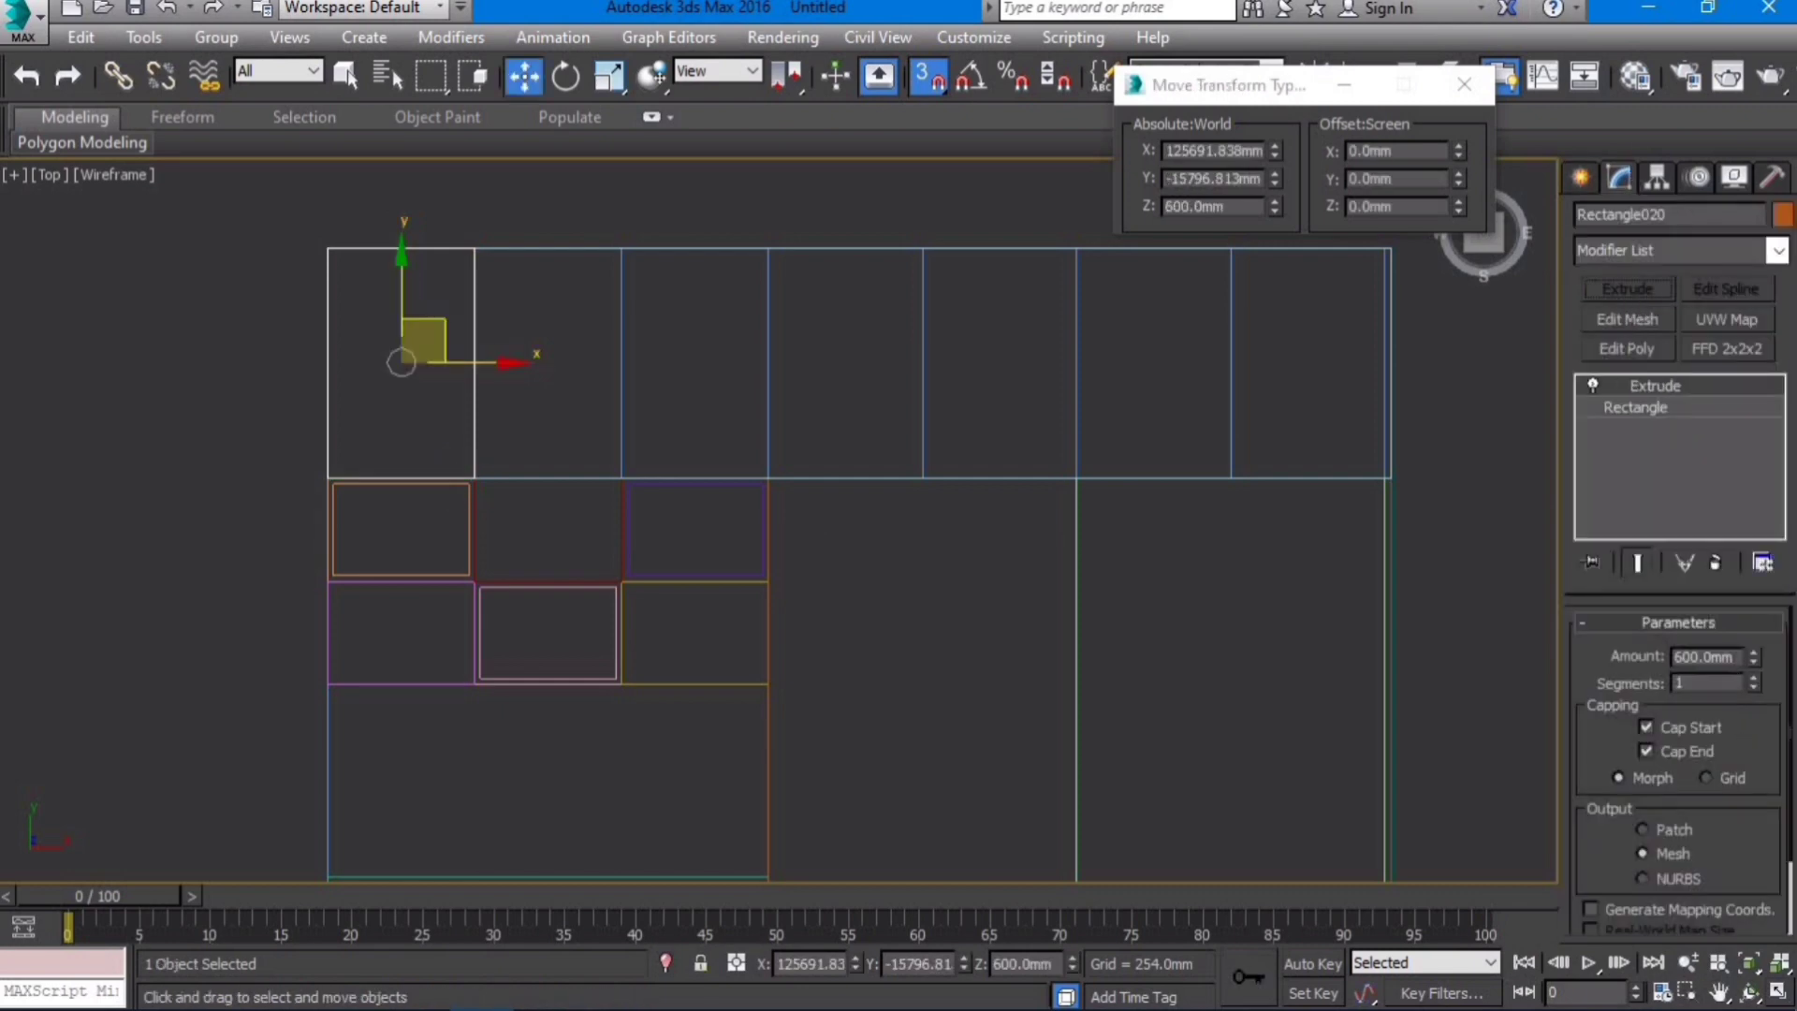
{"action": "left_click_drag", "start_coordinate": [1735, 658], "coordinate": [1518, 661]}
{"action": "type", "text": "20"}
{"action": "key", "text": "Return"}
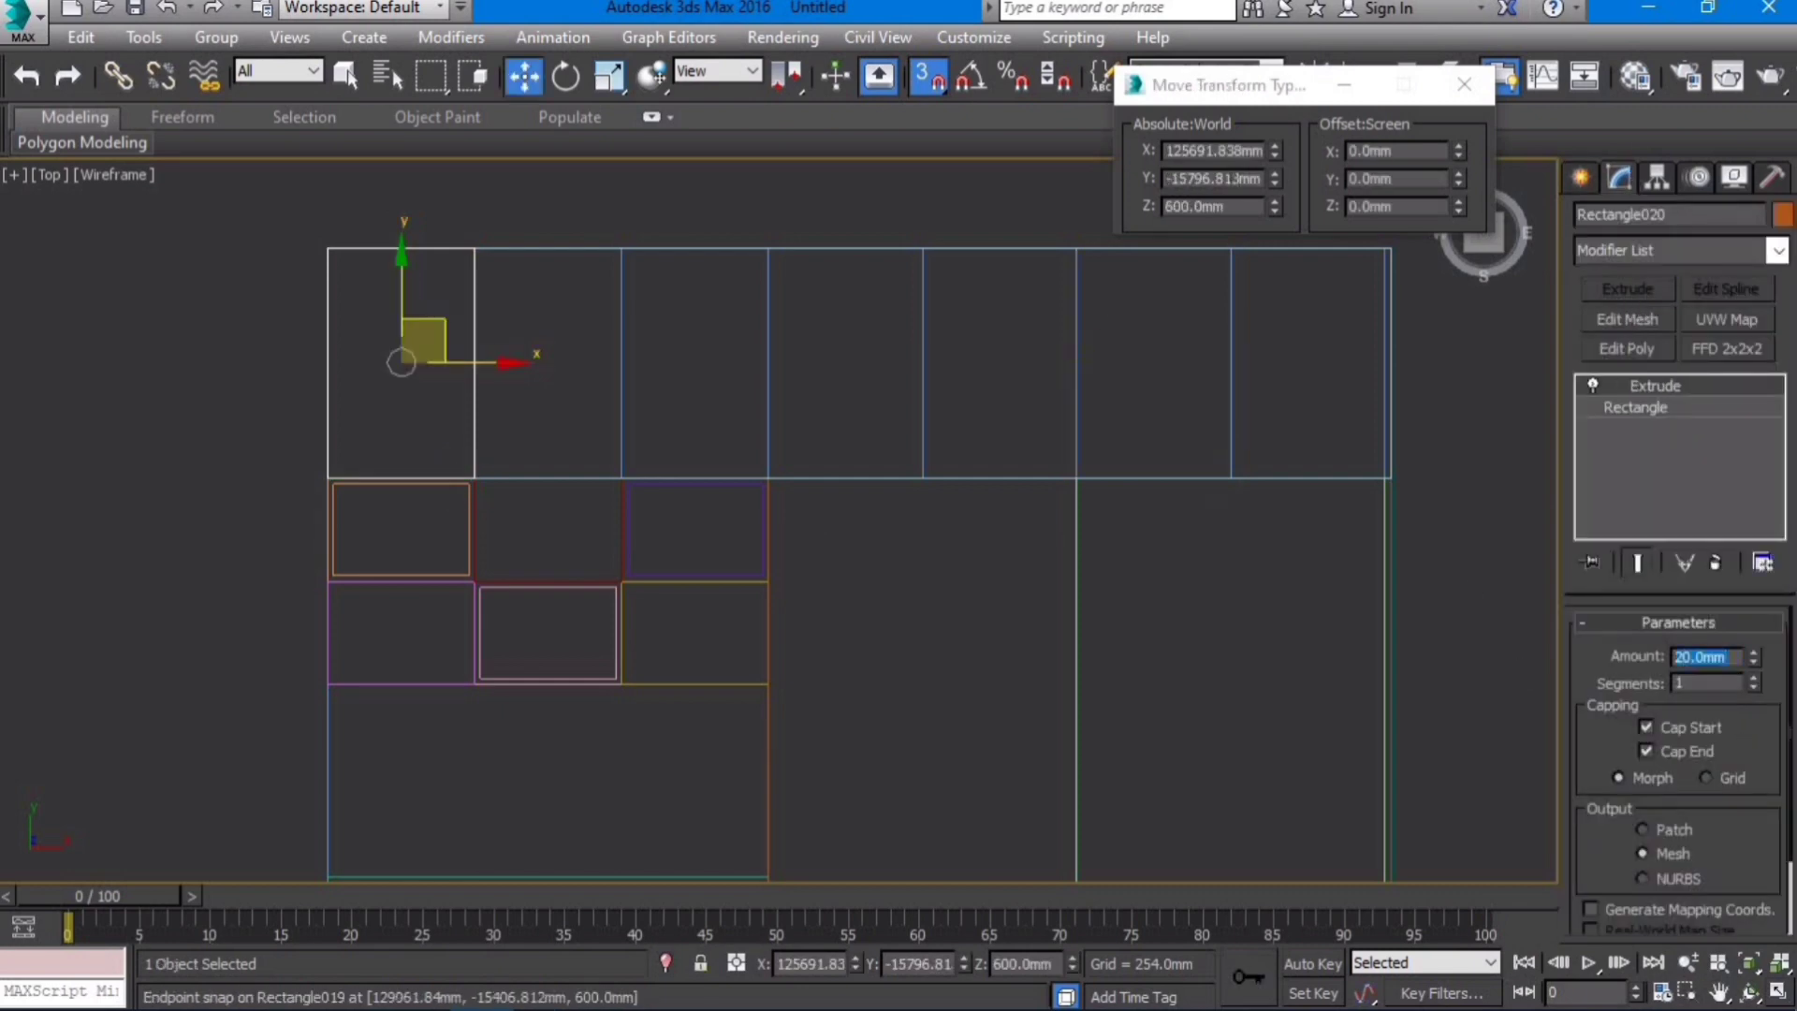
Step: Draw a rectangle about 500 by 780 mm over the second upper door and extrude it 20 mm
{"action": "left_click", "coordinate": [1581, 177]}
{"action": "left_click", "coordinate": [1731, 368]}
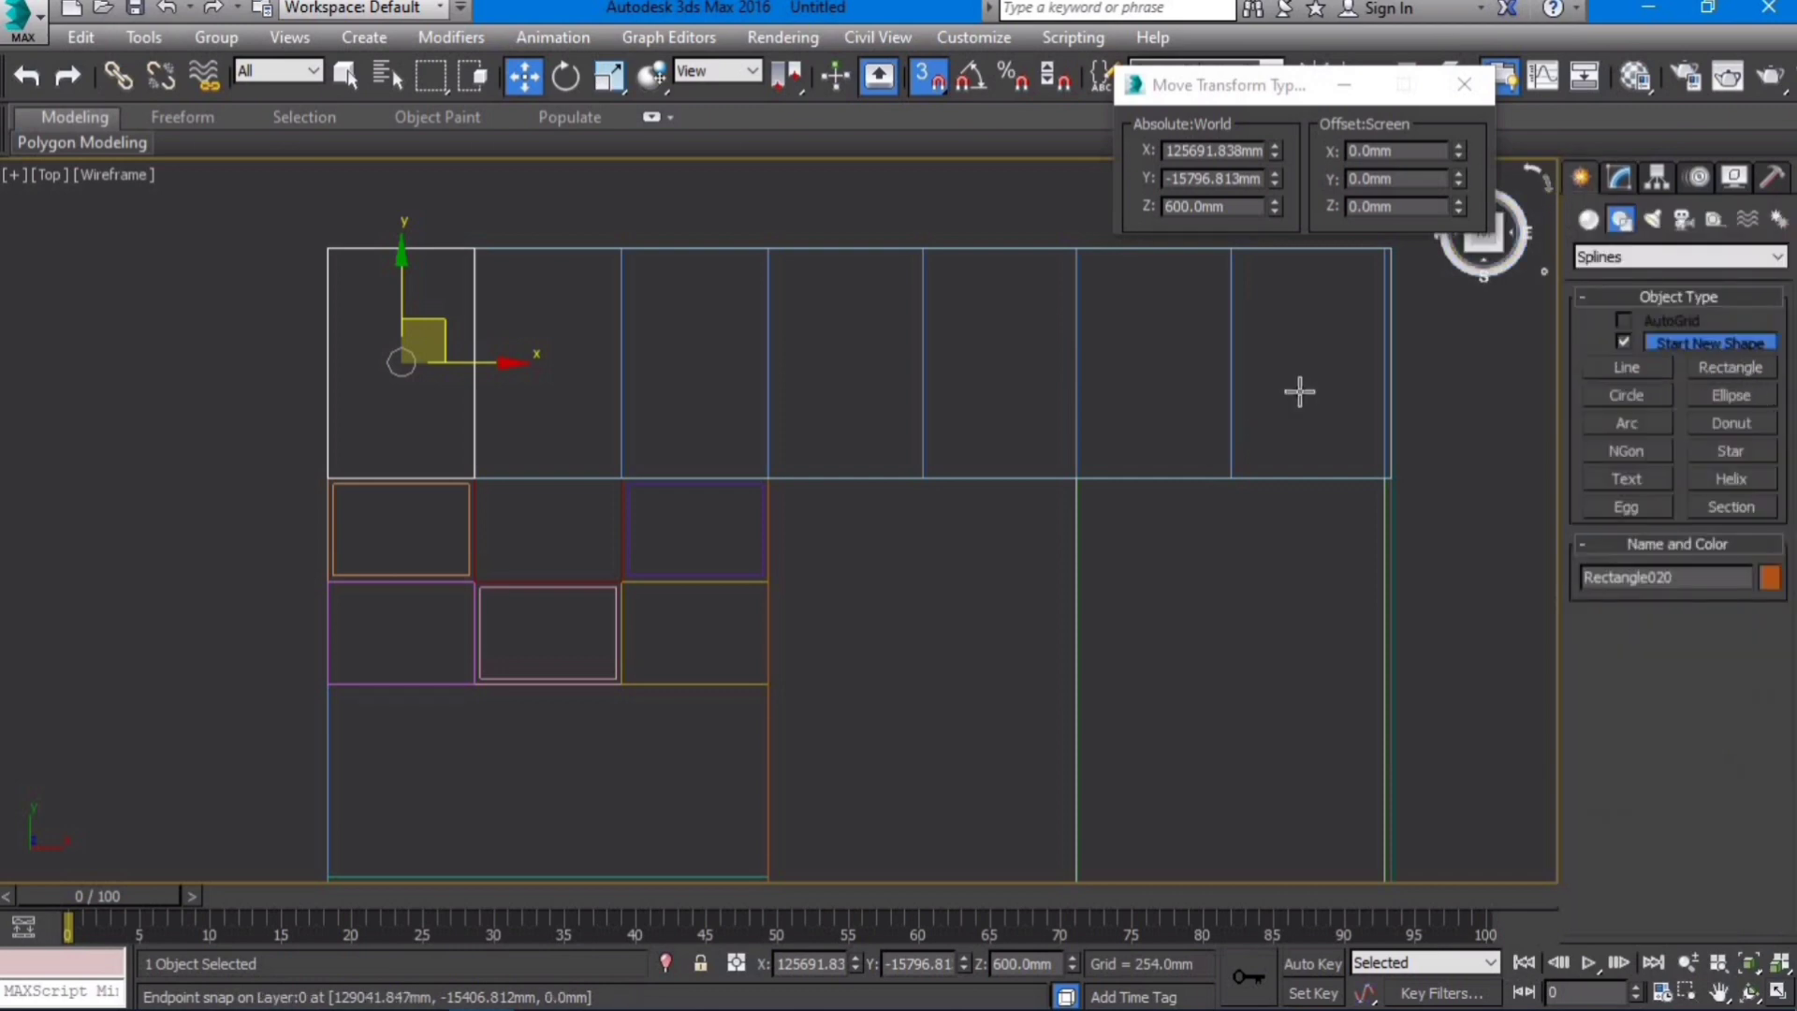
{"action": "left_click_drag", "start_coordinate": [475, 248], "coordinate": [620, 477]}
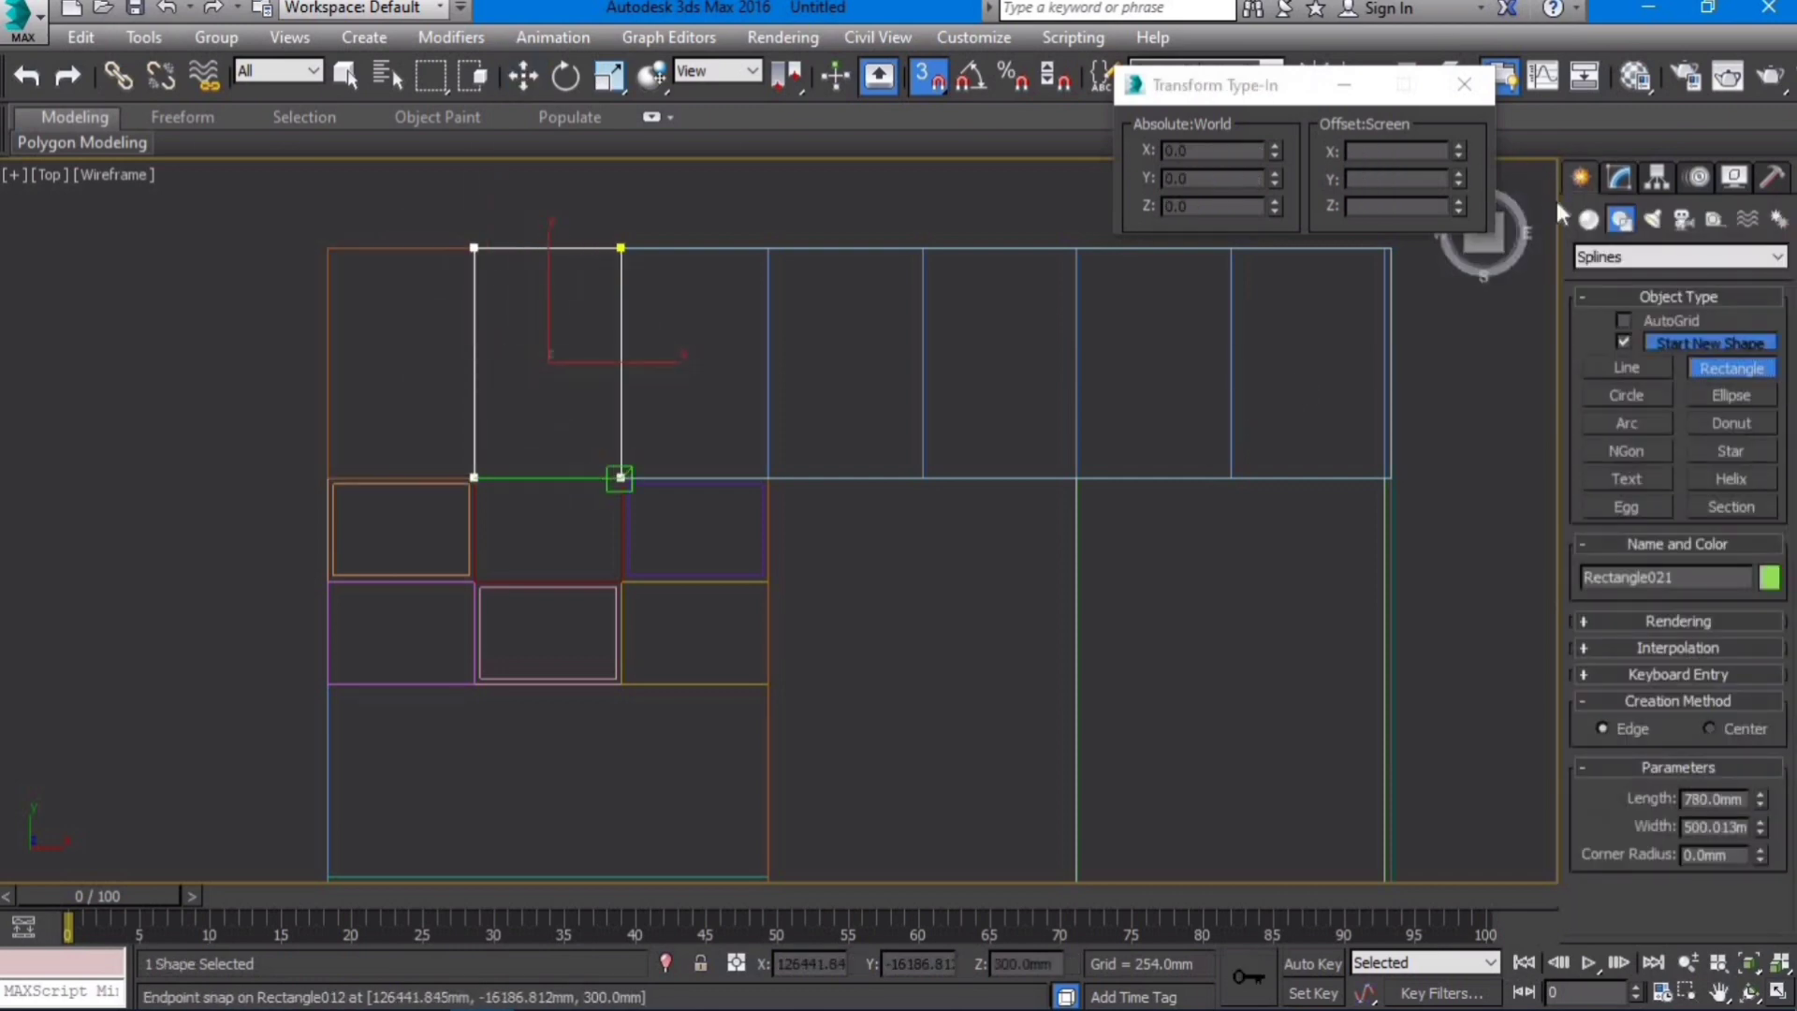
{"action": "left_click", "coordinate": [1630, 174]}
{"action": "left_click", "coordinate": [1635, 288]}
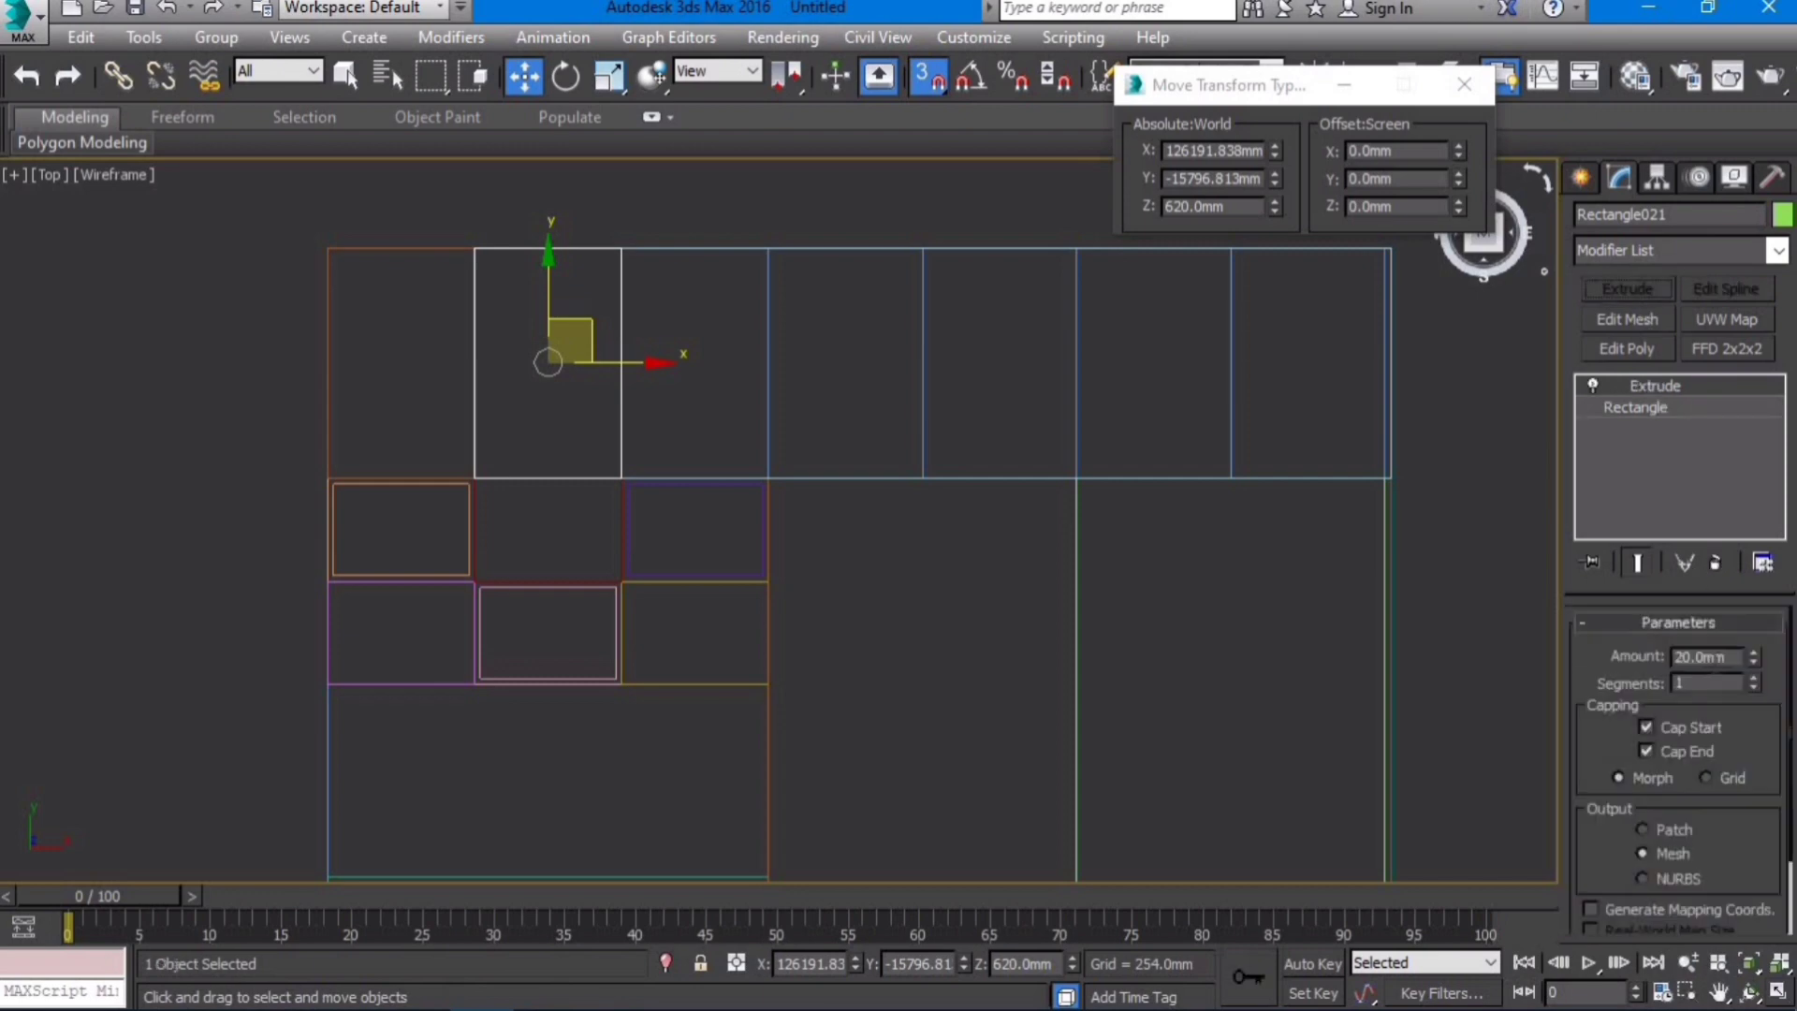
Step: Set the second upper door's absolute Z position to 20 mm
{"action": "double_click", "coordinate": [1207, 206]}
{"action": "type", "text": "20"}
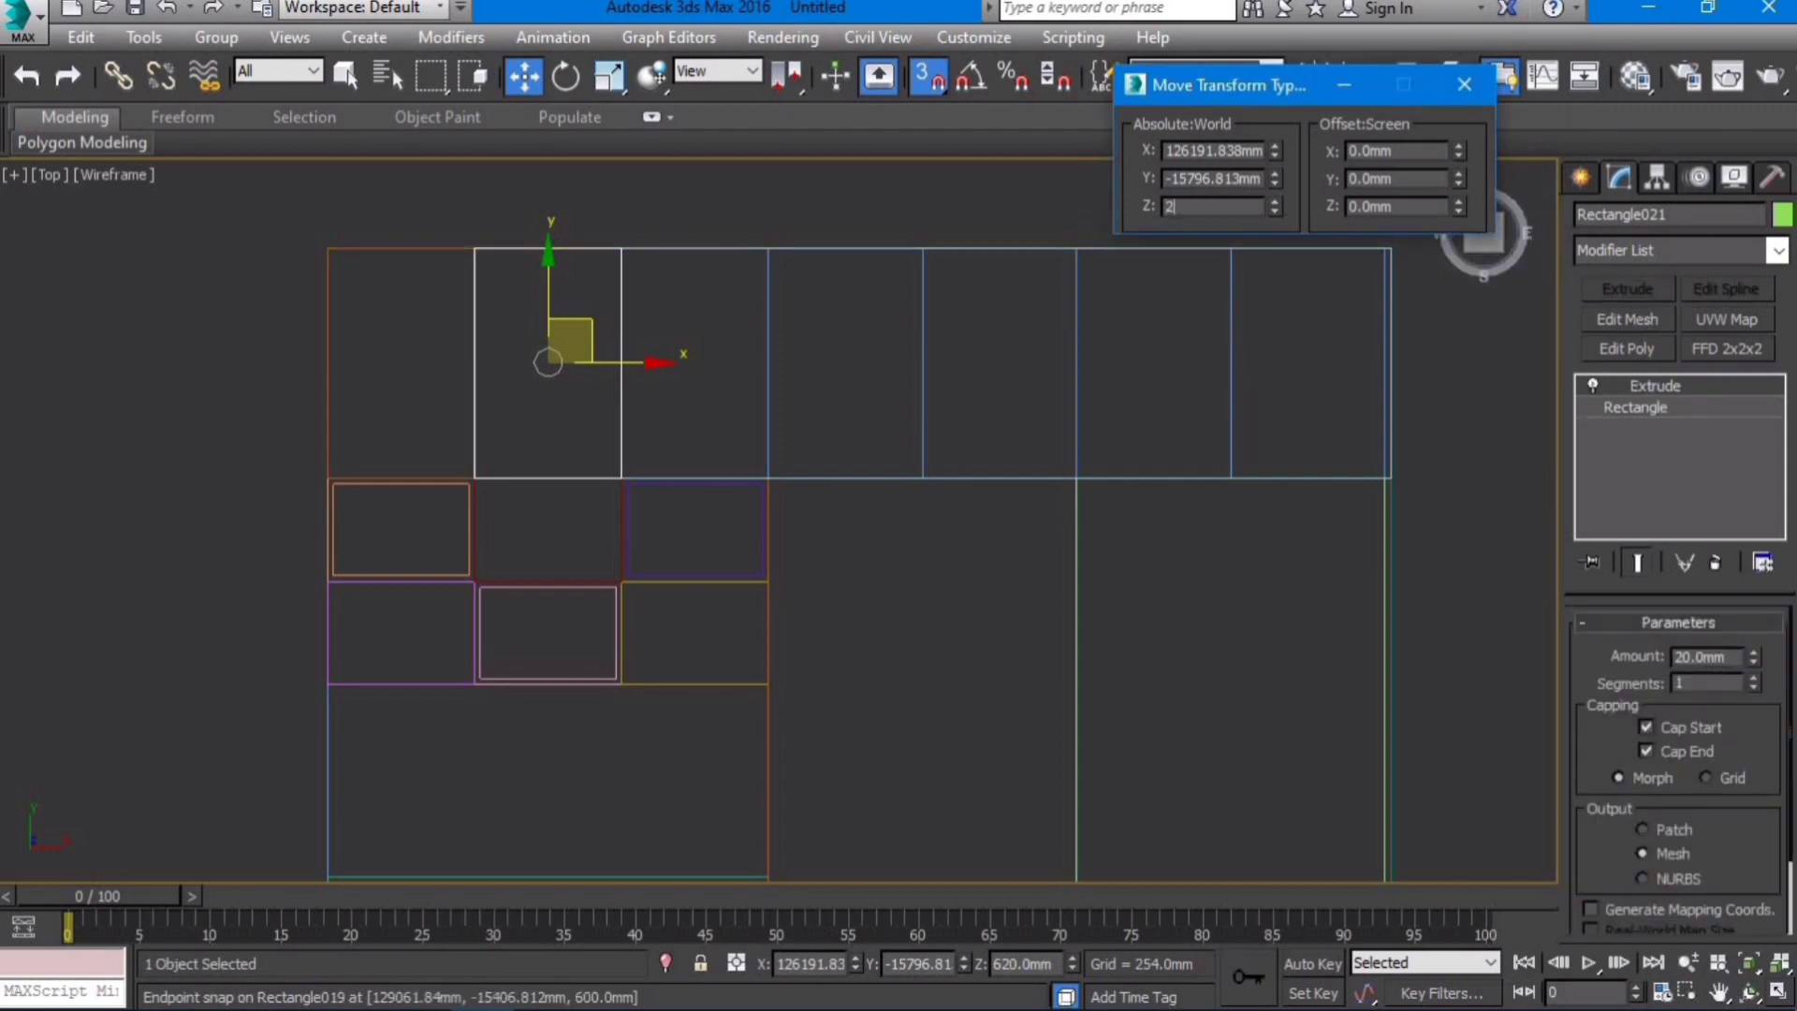
{"action": "key", "text": "Return"}
Step: Draw a rectangle about 500 by 780 mm over the third upper door and extrude it 20 mm
{"action": "left_click", "coordinate": [1578, 173]}
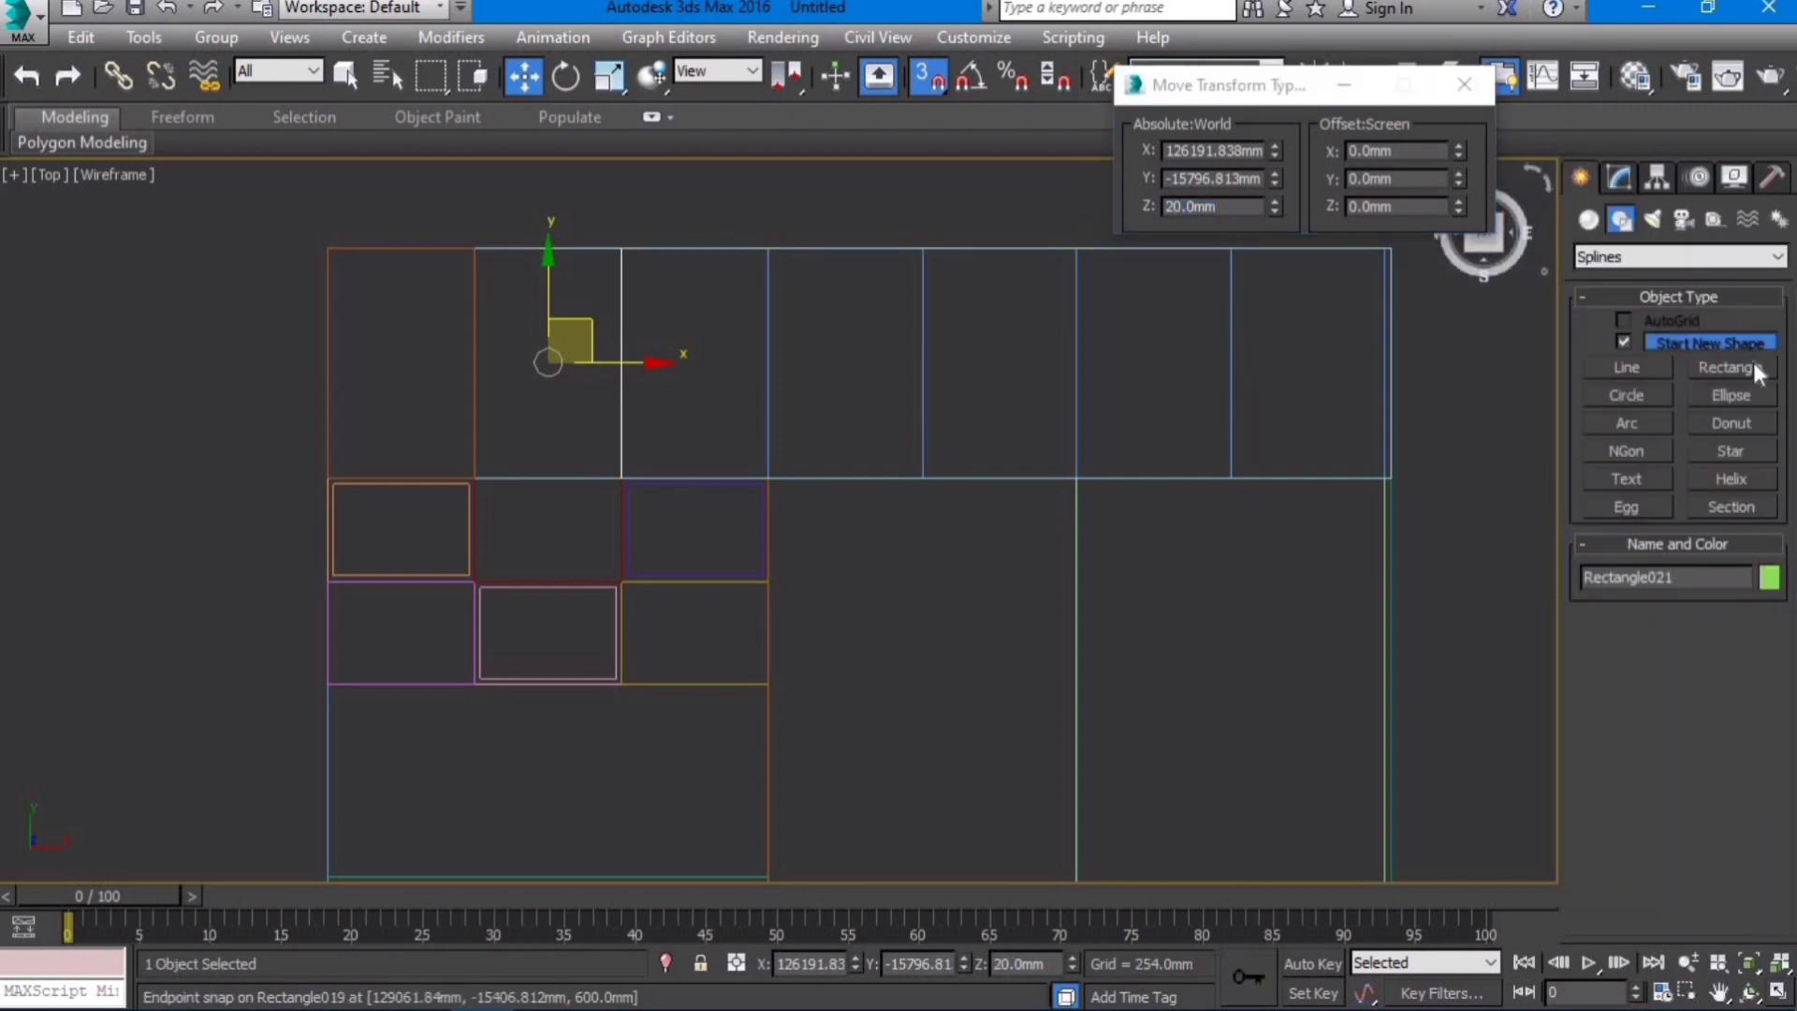
{"action": "left_click", "coordinate": [1613, 174]}
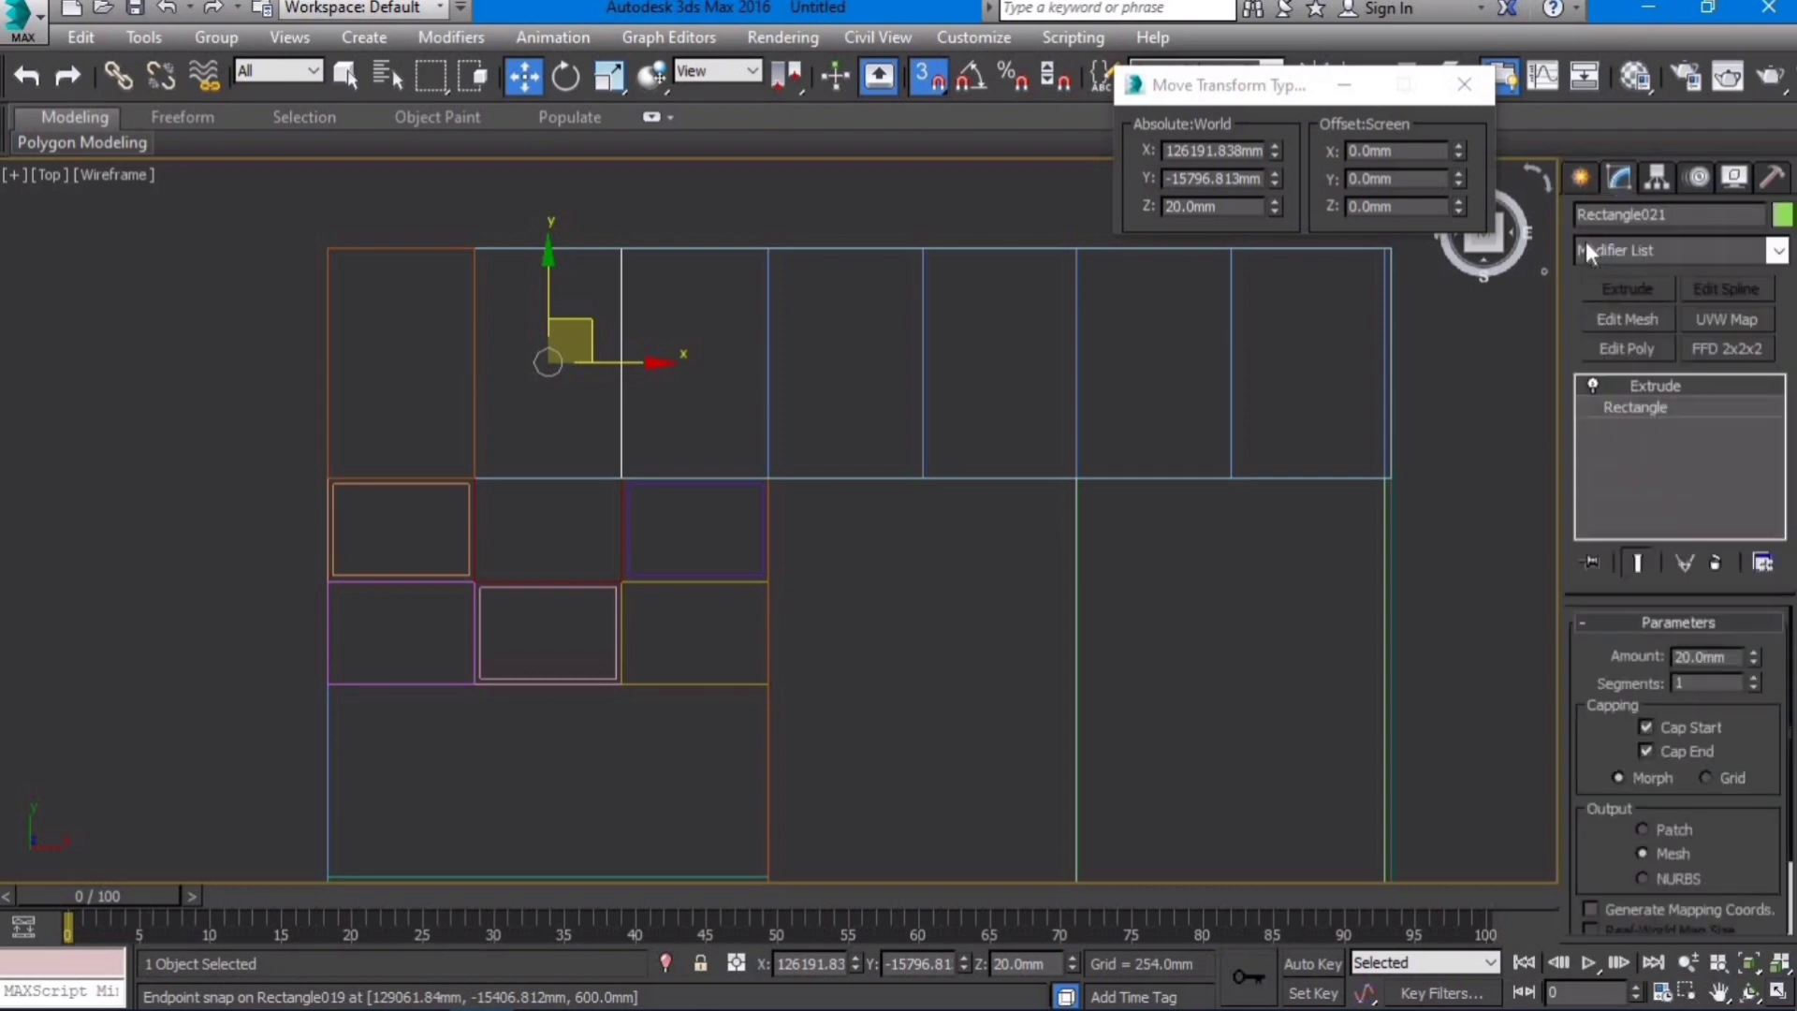
{"action": "left_click", "coordinate": [1578, 176]}
{"action": "left_click", "coordinate": [1730, 367]}
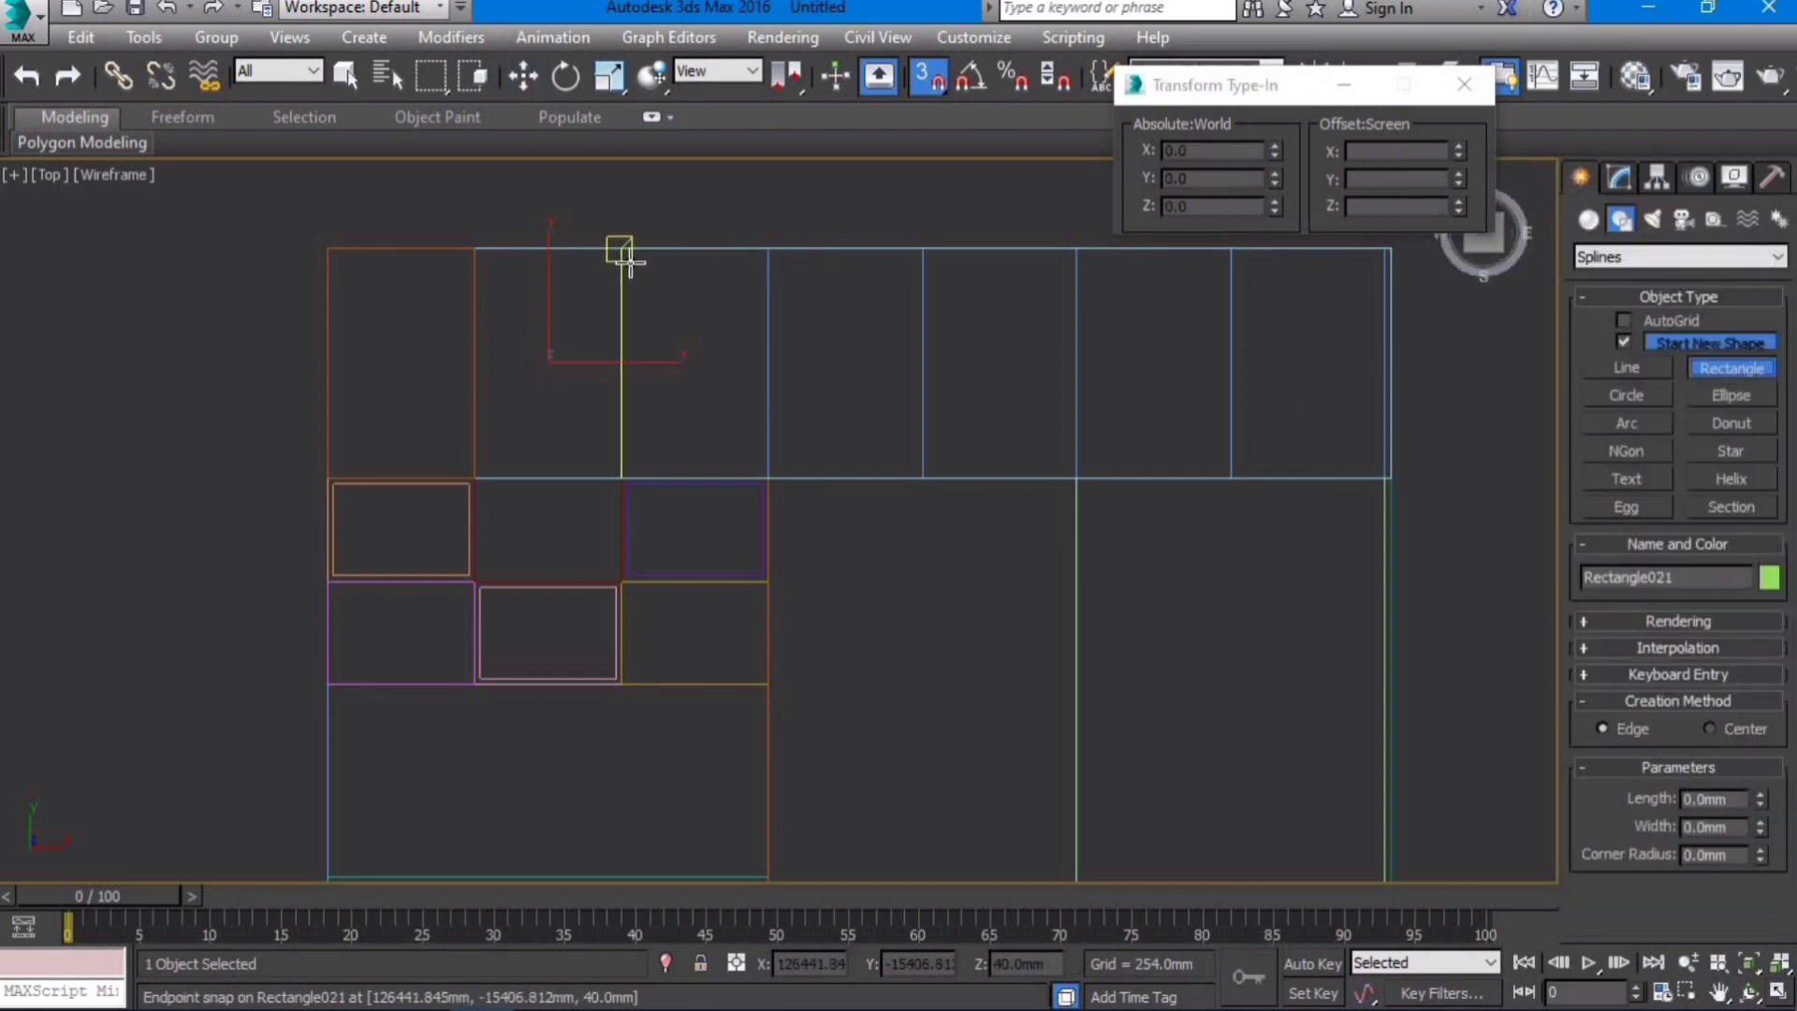
{"action": "left_click_drag", "start_coordinate": [620, 248], "coordinate": [765, 477]}
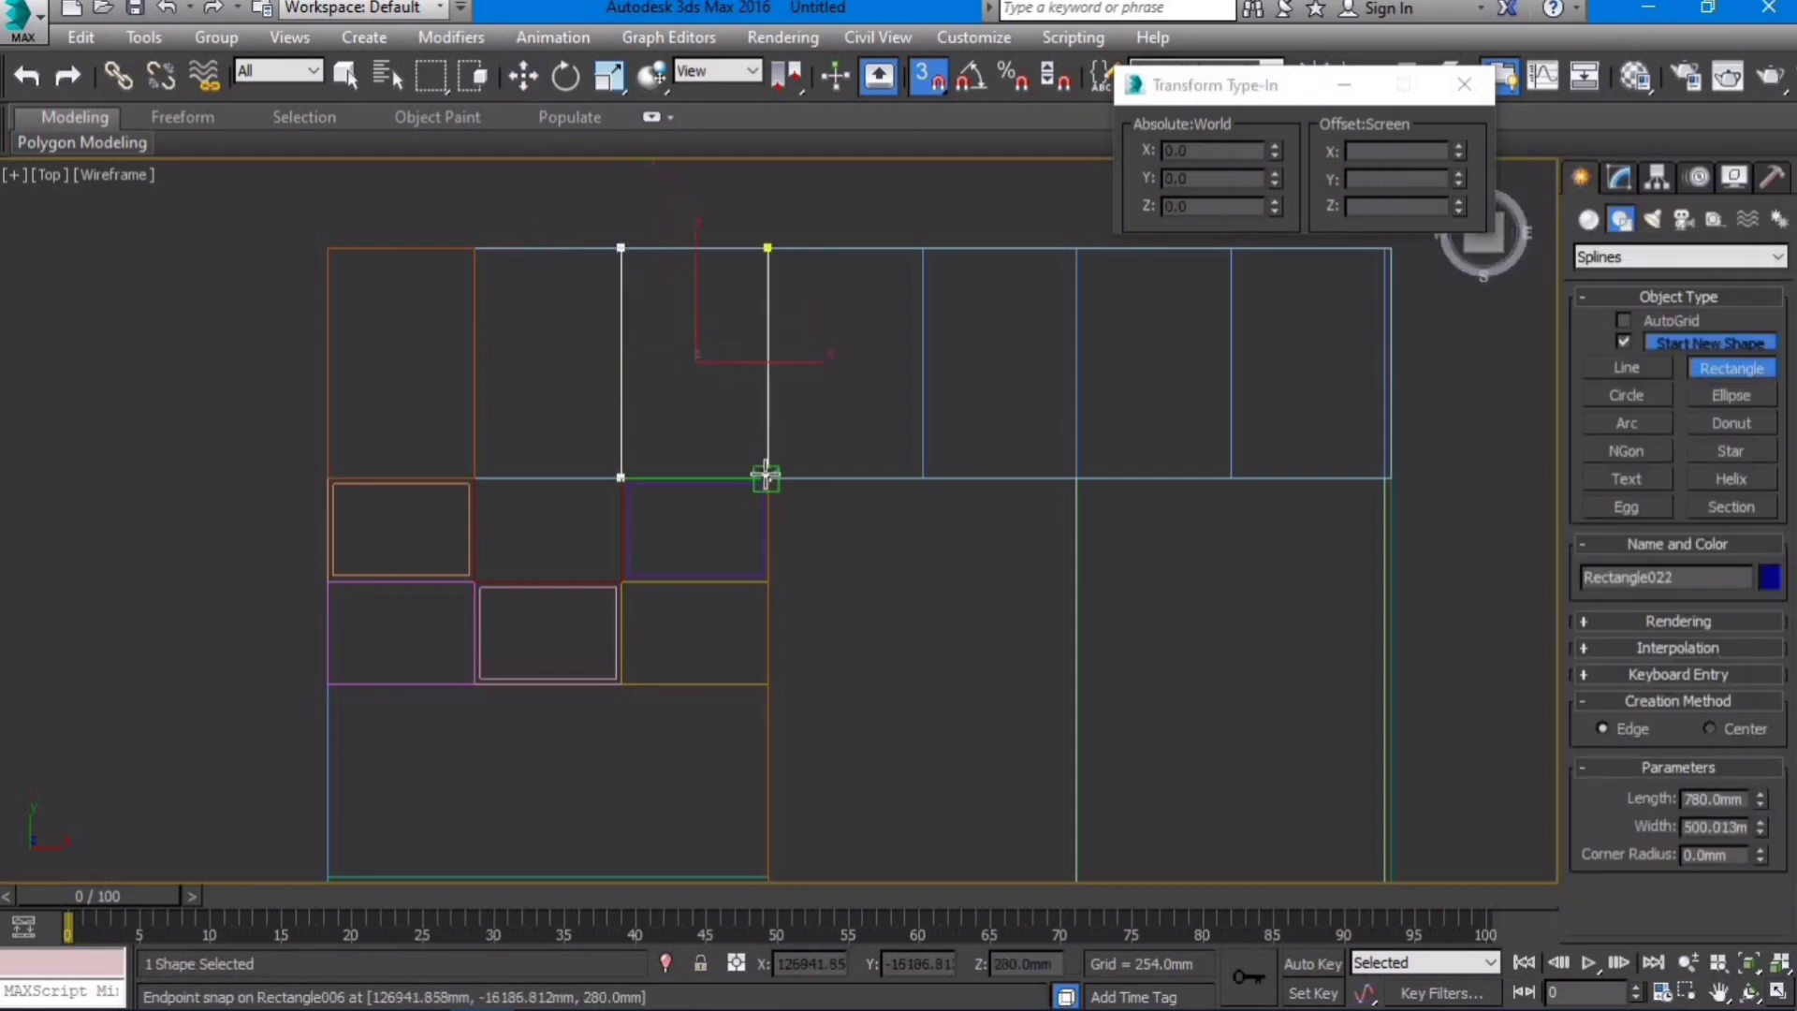
{"action": "left_click", "coordinate": [1621, 174]}
{"action": "left_click", "coordinate": [1626, 290]}
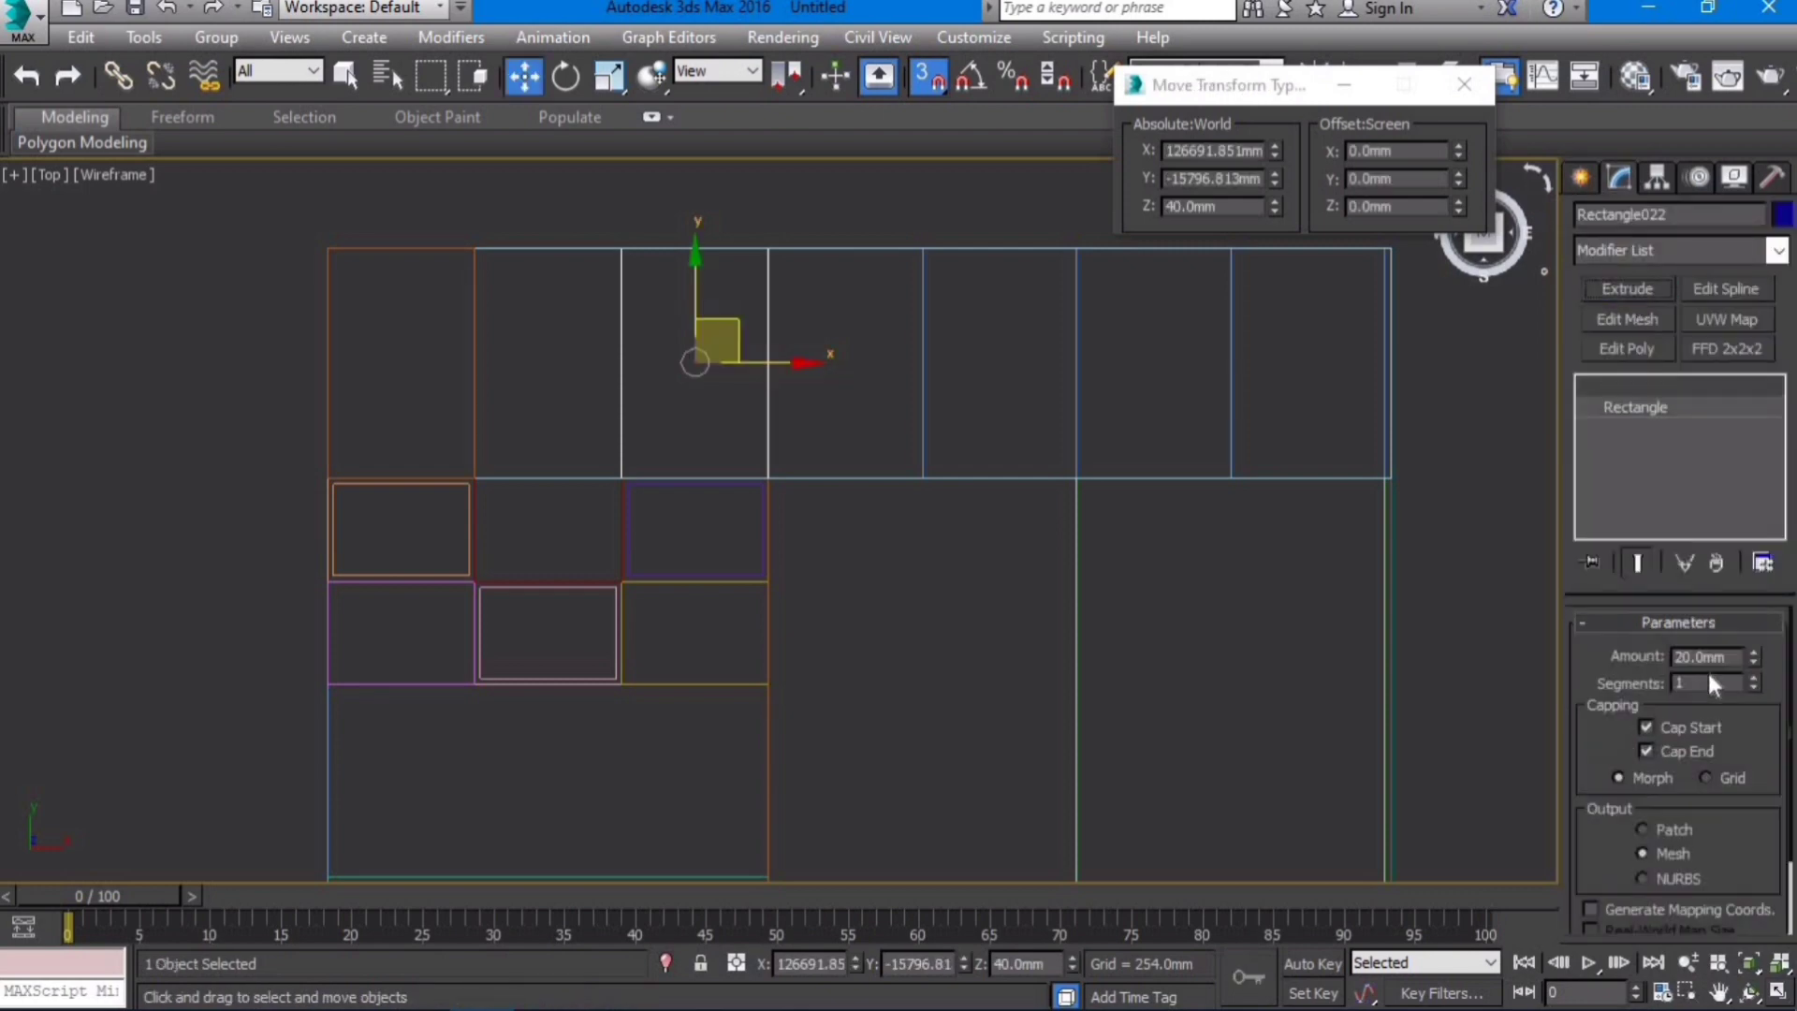
Step: Draw a rectangle about 525 by 780 mm over the fourth upper door and extrude it 20 mm
{"action": "left_click", "coordinate": [1580, 178]}
{"action": "left_click", "coordinate": [1704, 369]}
{"action": "left_click_drag", "start_coordinate": [767, 248], "coordinate": [923, 478]}
{"action": "left_click", "coordinate": [1621, 176]}
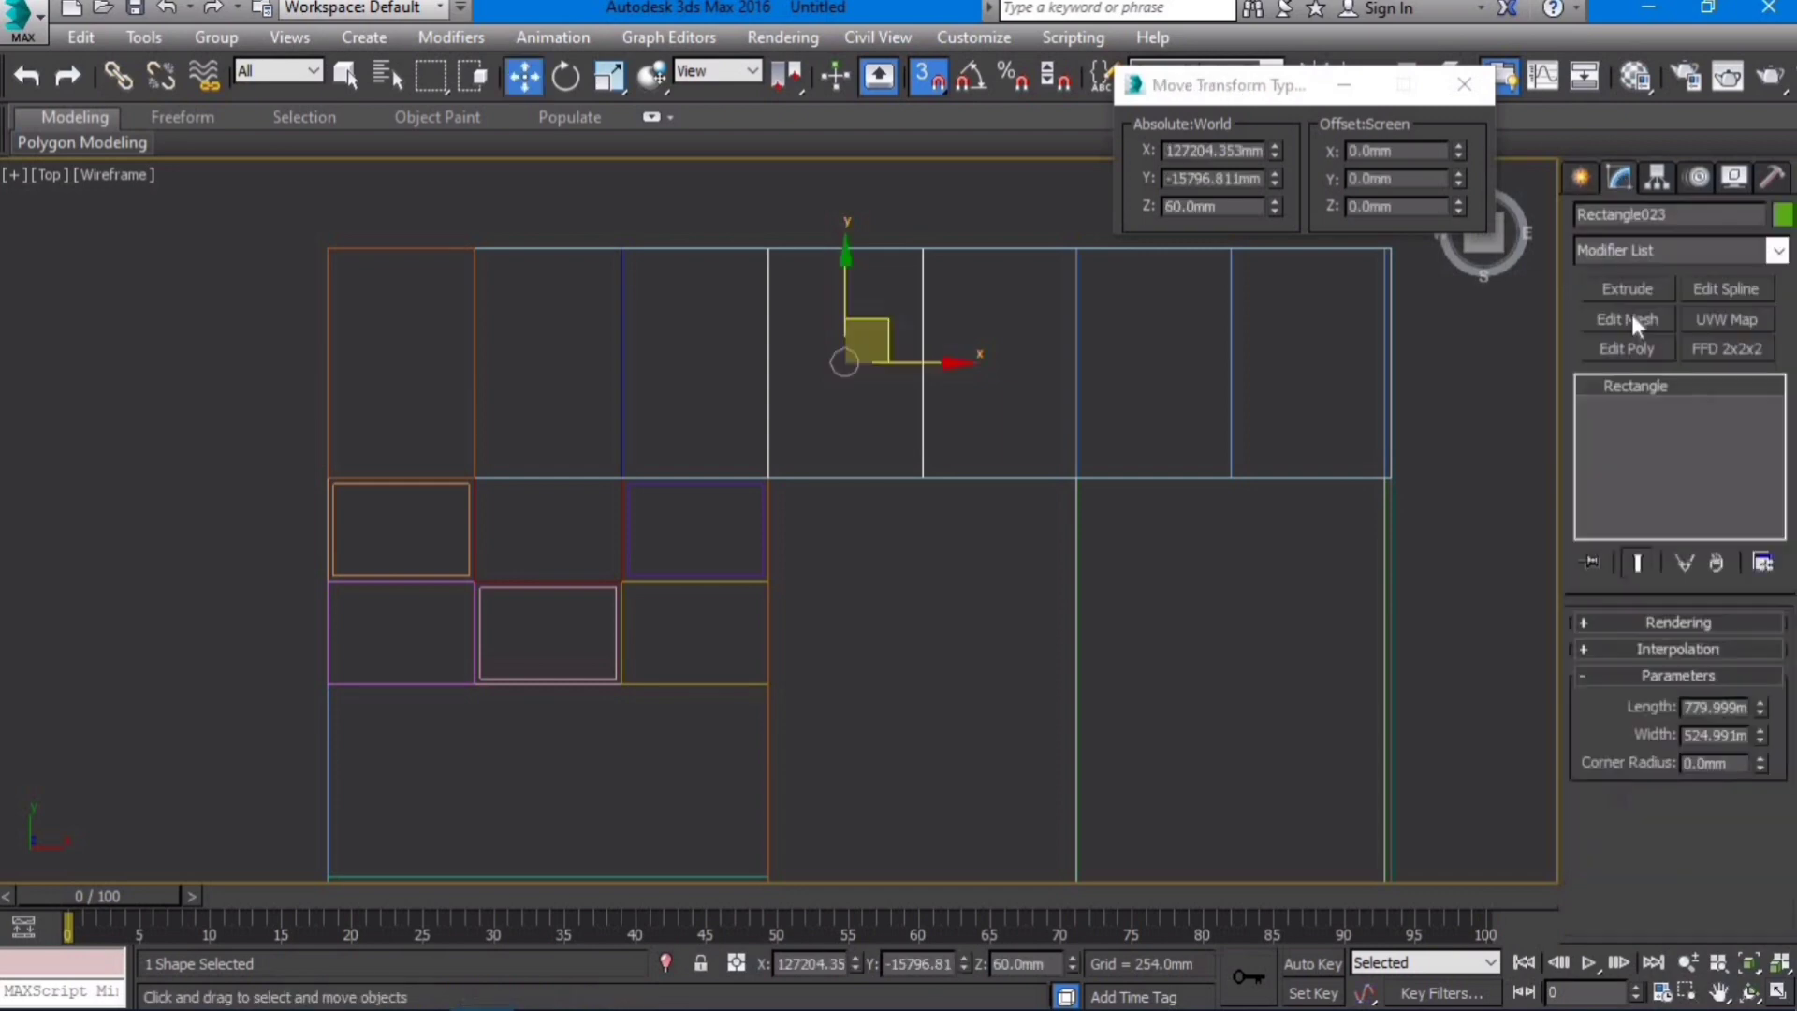
{"action": "left_click", "coordinate": [1630, 290]}
Step: Draw a rectangle about 525 by 780 mm over the fifth upper door and extrude it 20 mm
{"action": "middle_click_drag", "start_coordinate": [1151, 417], "coordinate": [966, 423]}
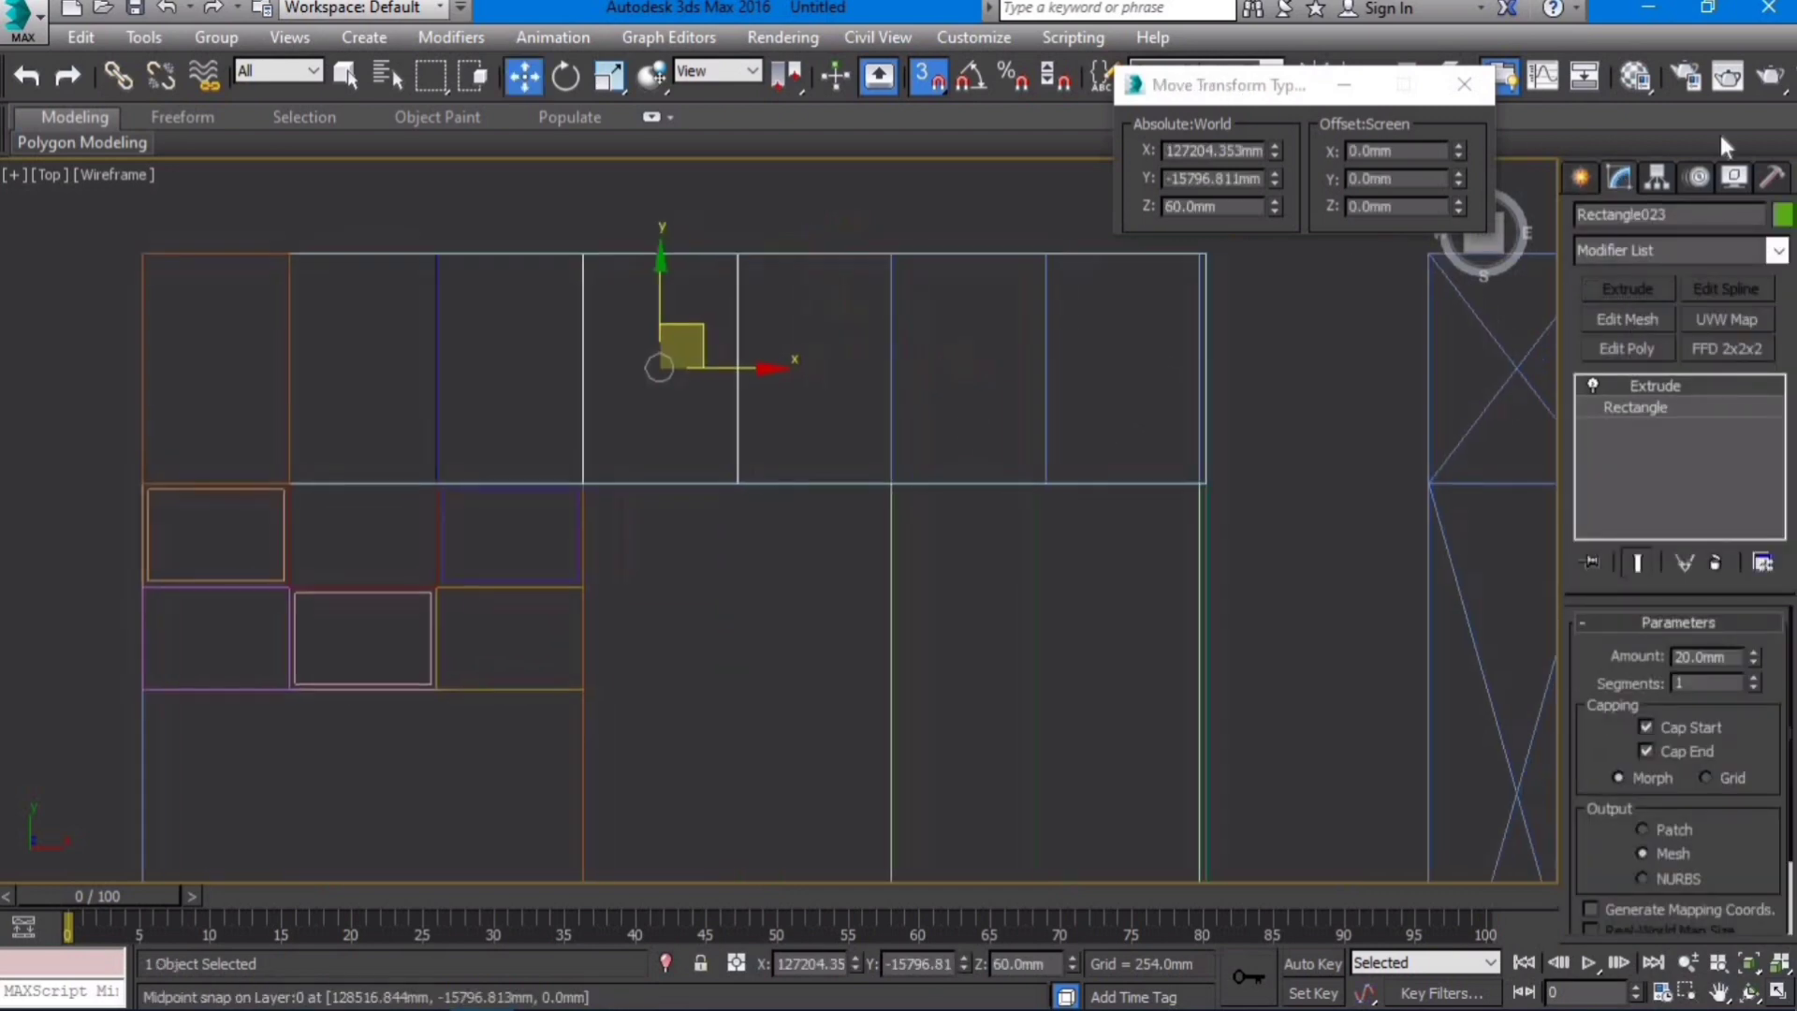
{"action": "left_click", "coordinate": [1580, 178]}
{"action": "left_click", "coordinate": [1700, 356]}
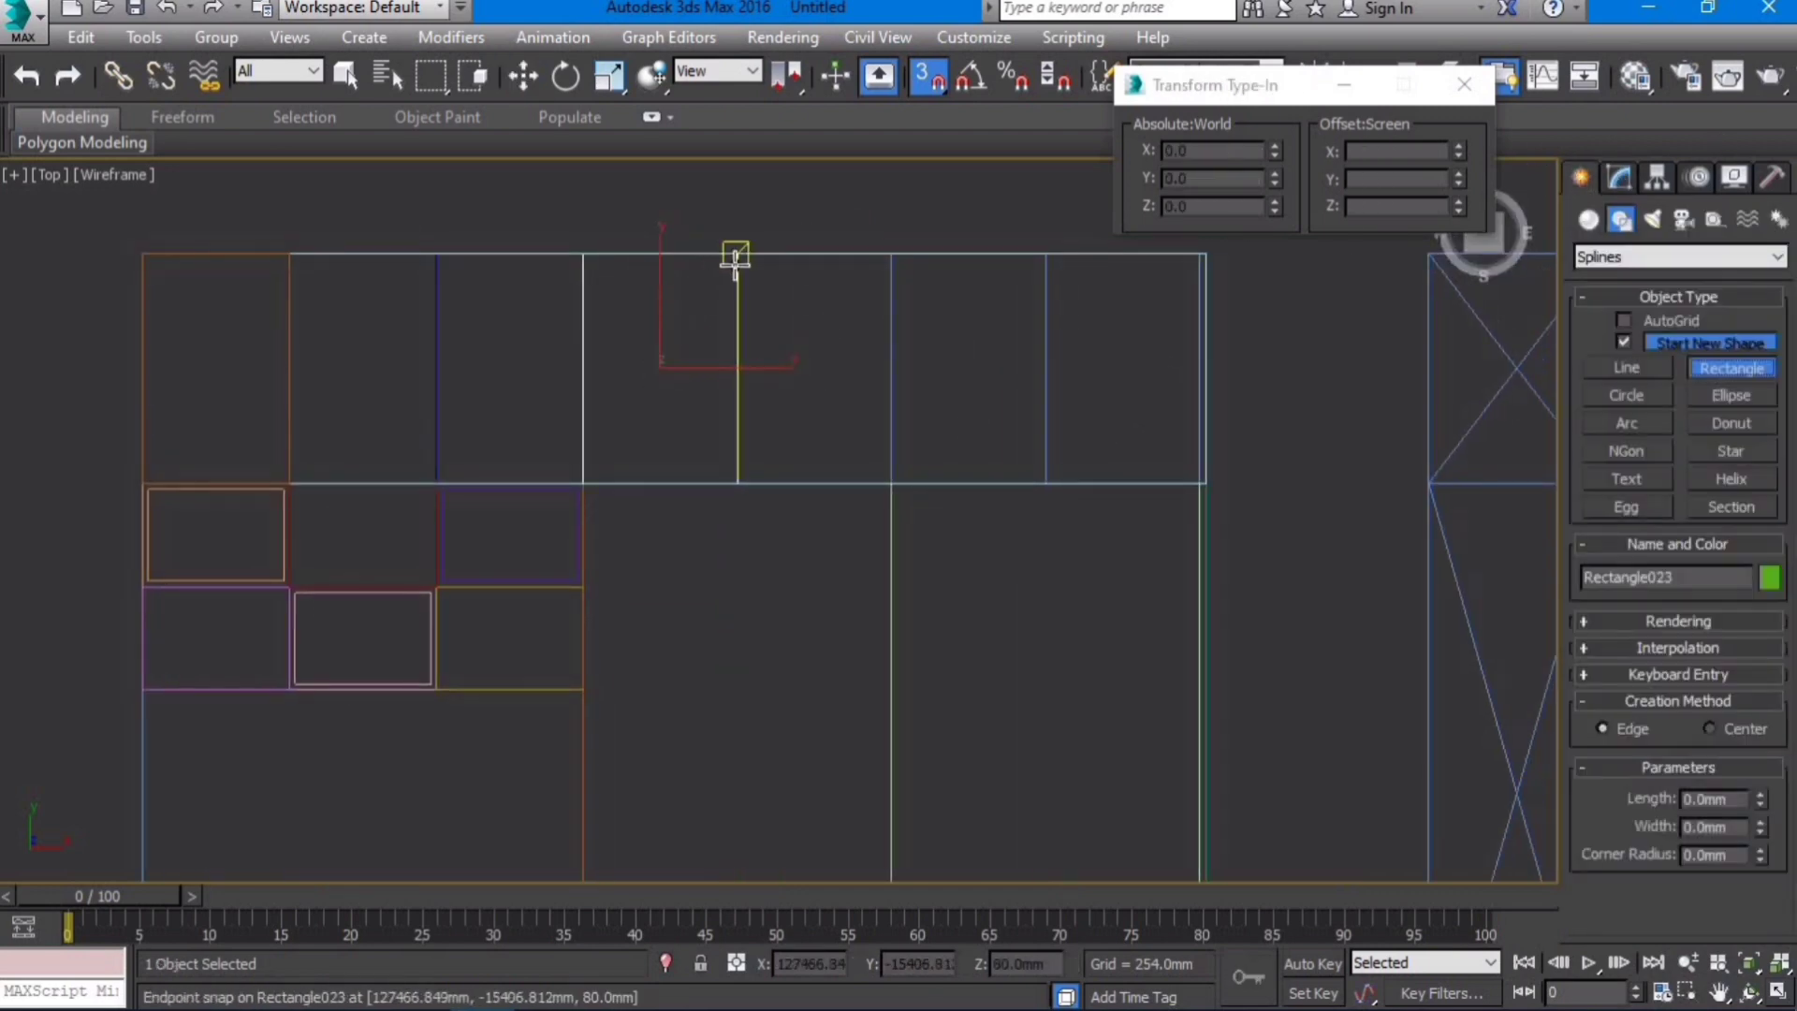
{"action": "left_click_drag", "start_coordinate": [735, 253], "coordinate": [891, 483]}
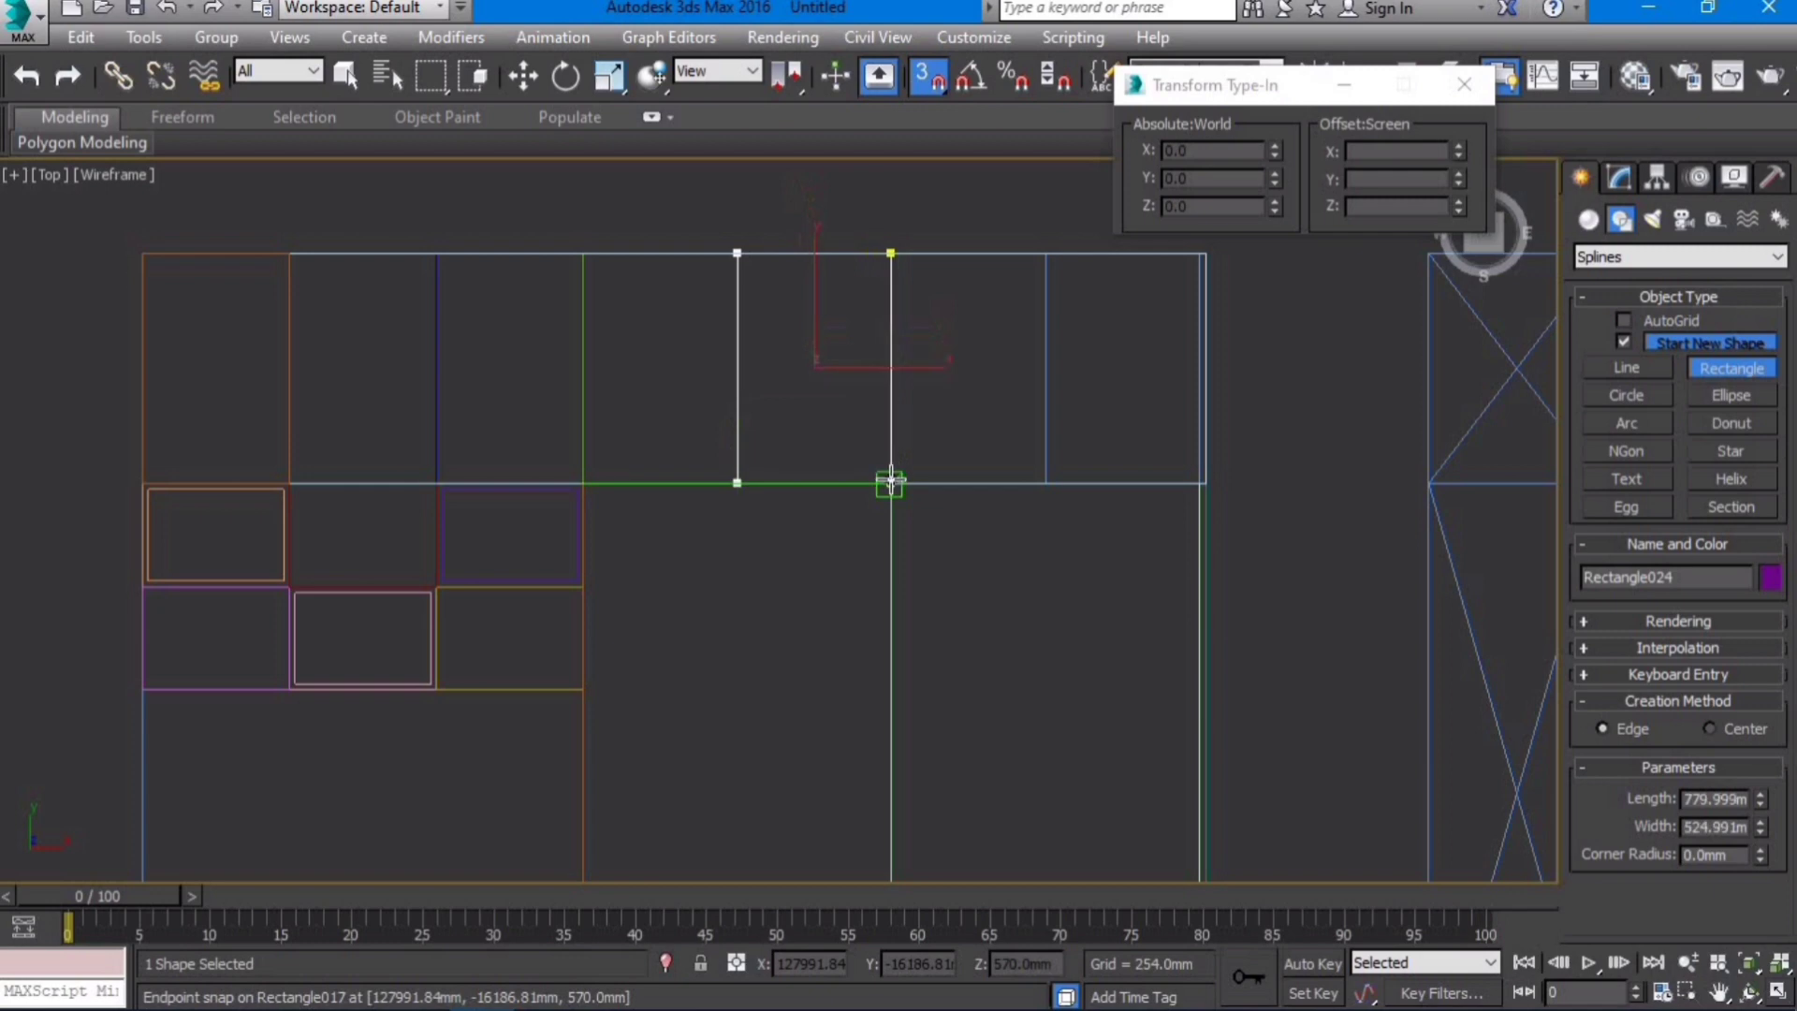
{"action": "left_click", "coordinate": [1624, 177]}
{"action": "left_click", "coordinate": [1624, 290]}
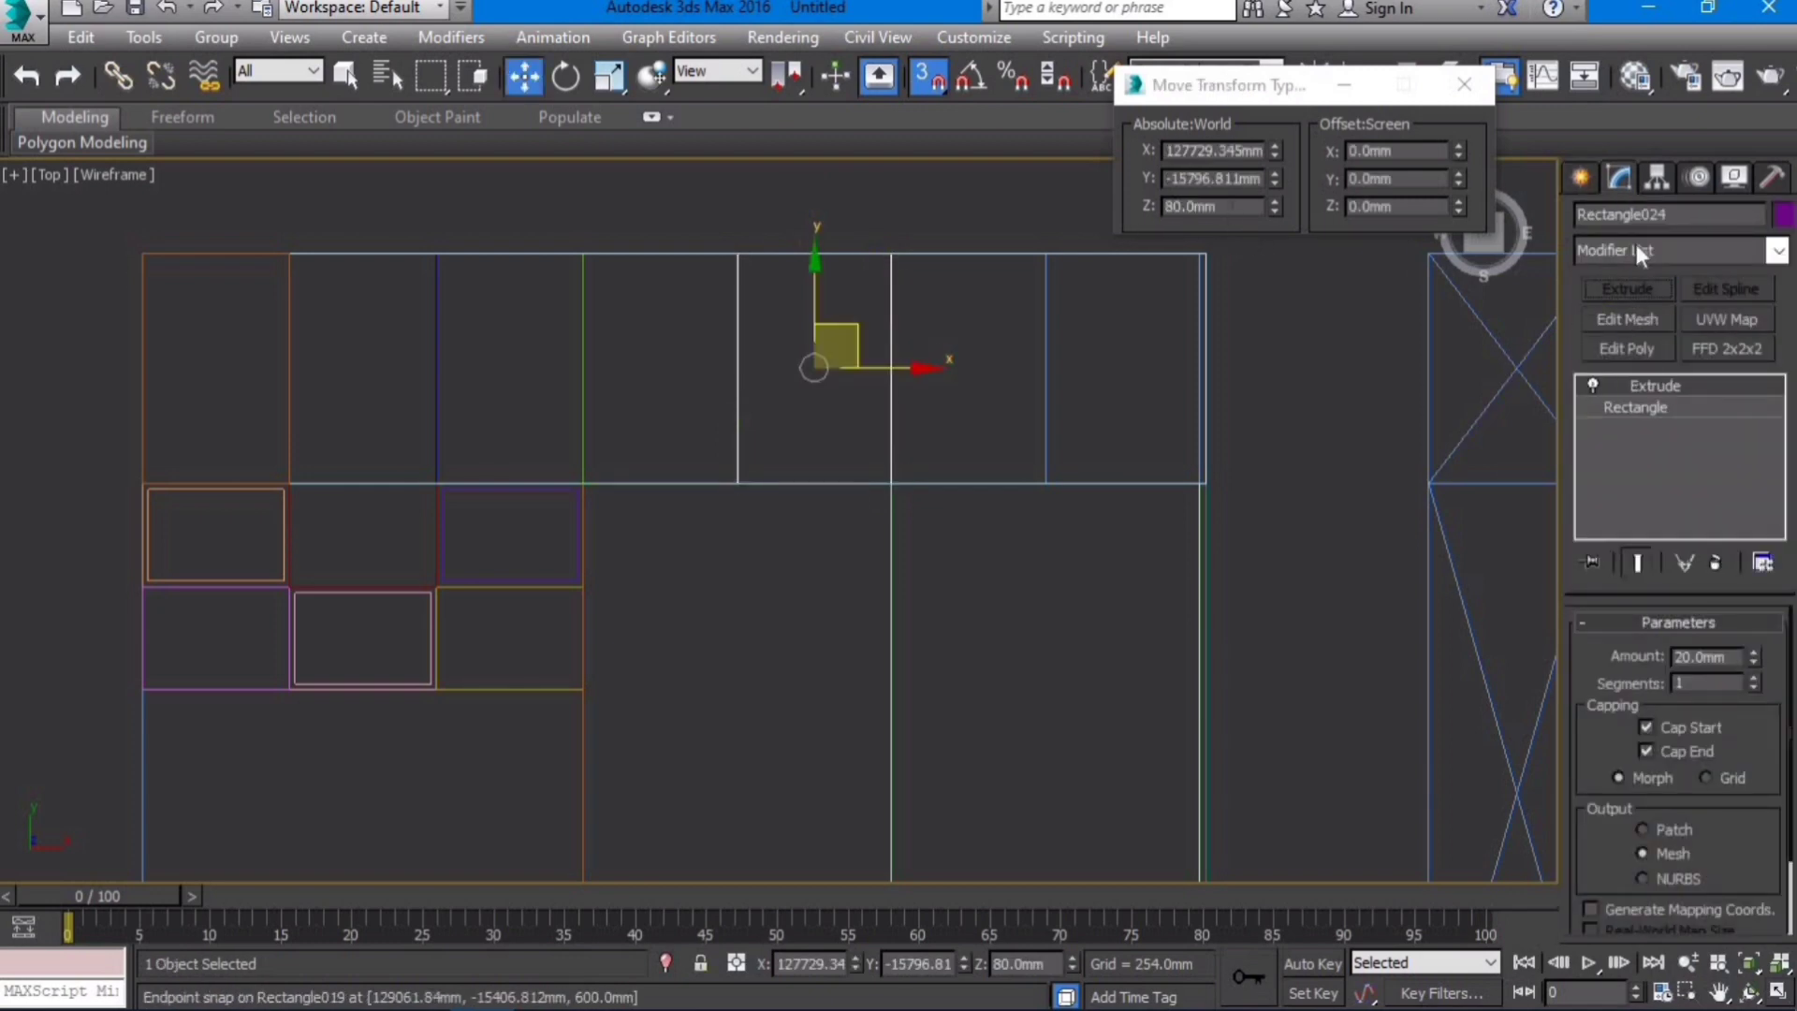
Step: Draw a rectangle about 525 by 780 mm over the sixth upper door
{"action": "left_click", "coordinate": [1580, 178]}
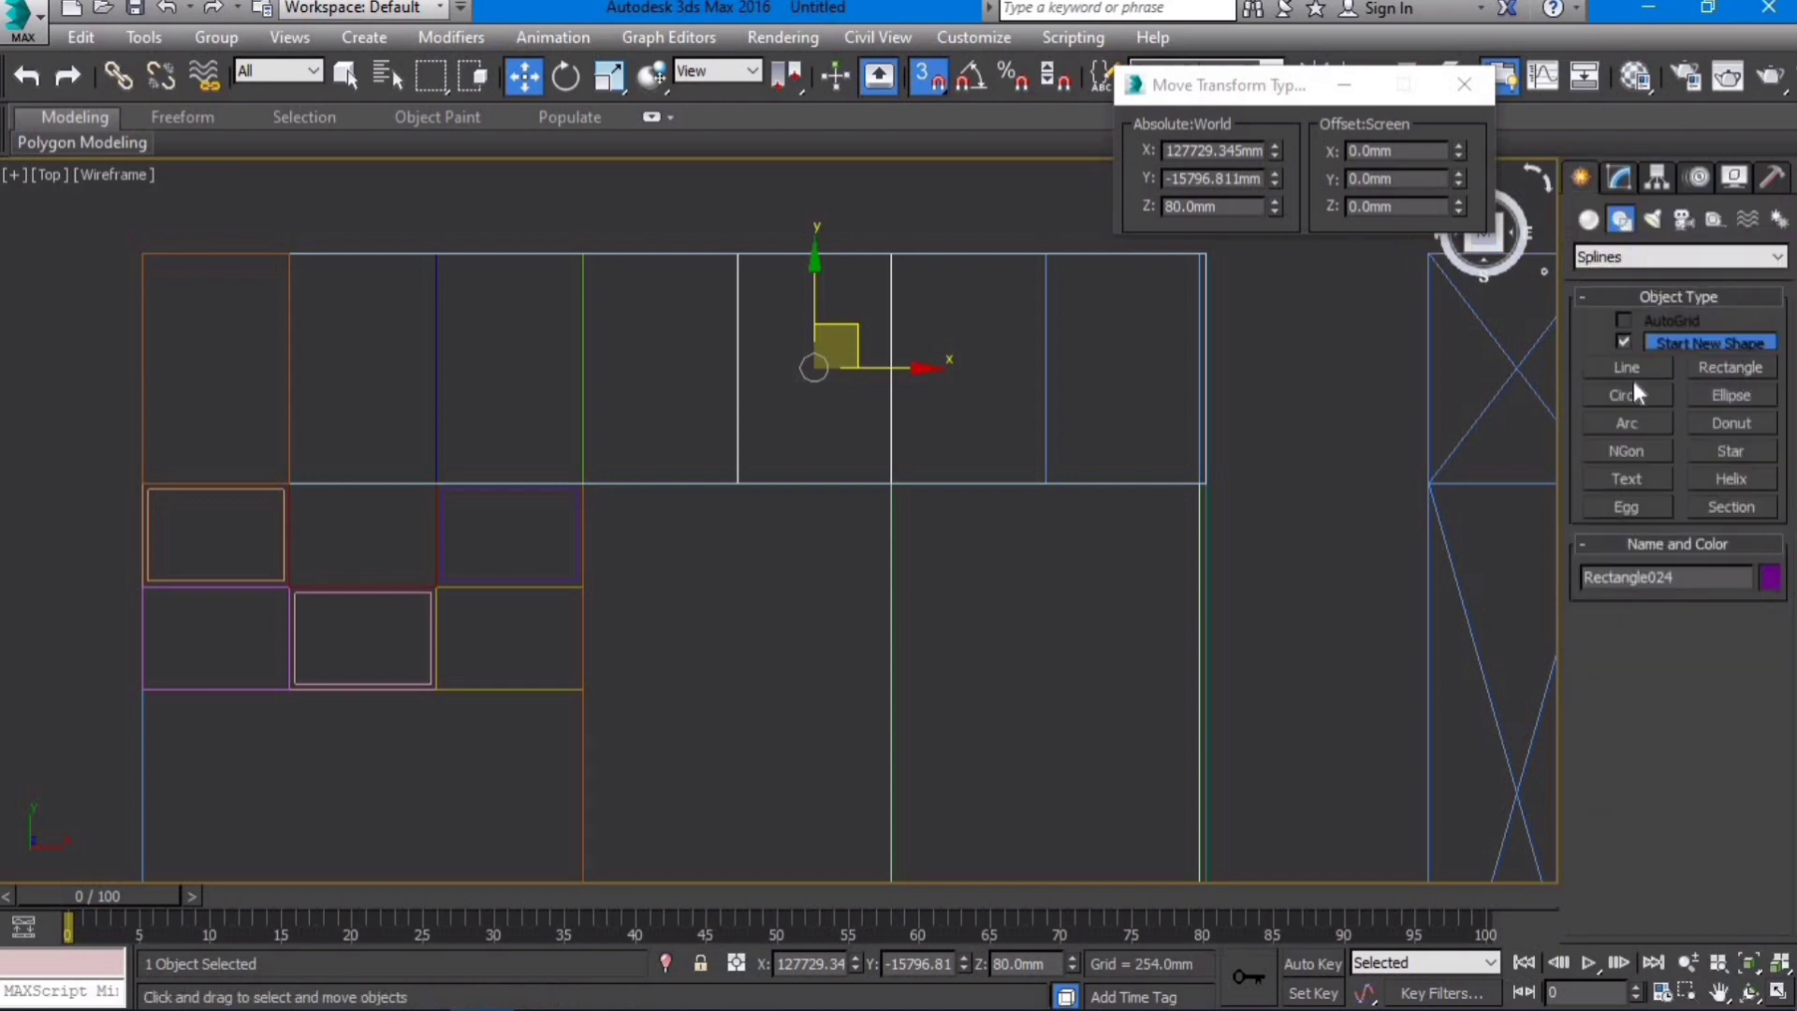
{"action": "left_click", "coordinate": [1730, 366]}
{"action": "left_click_drag", "start_coordinate": [890, 255], "coordinate": [1043, 483]}
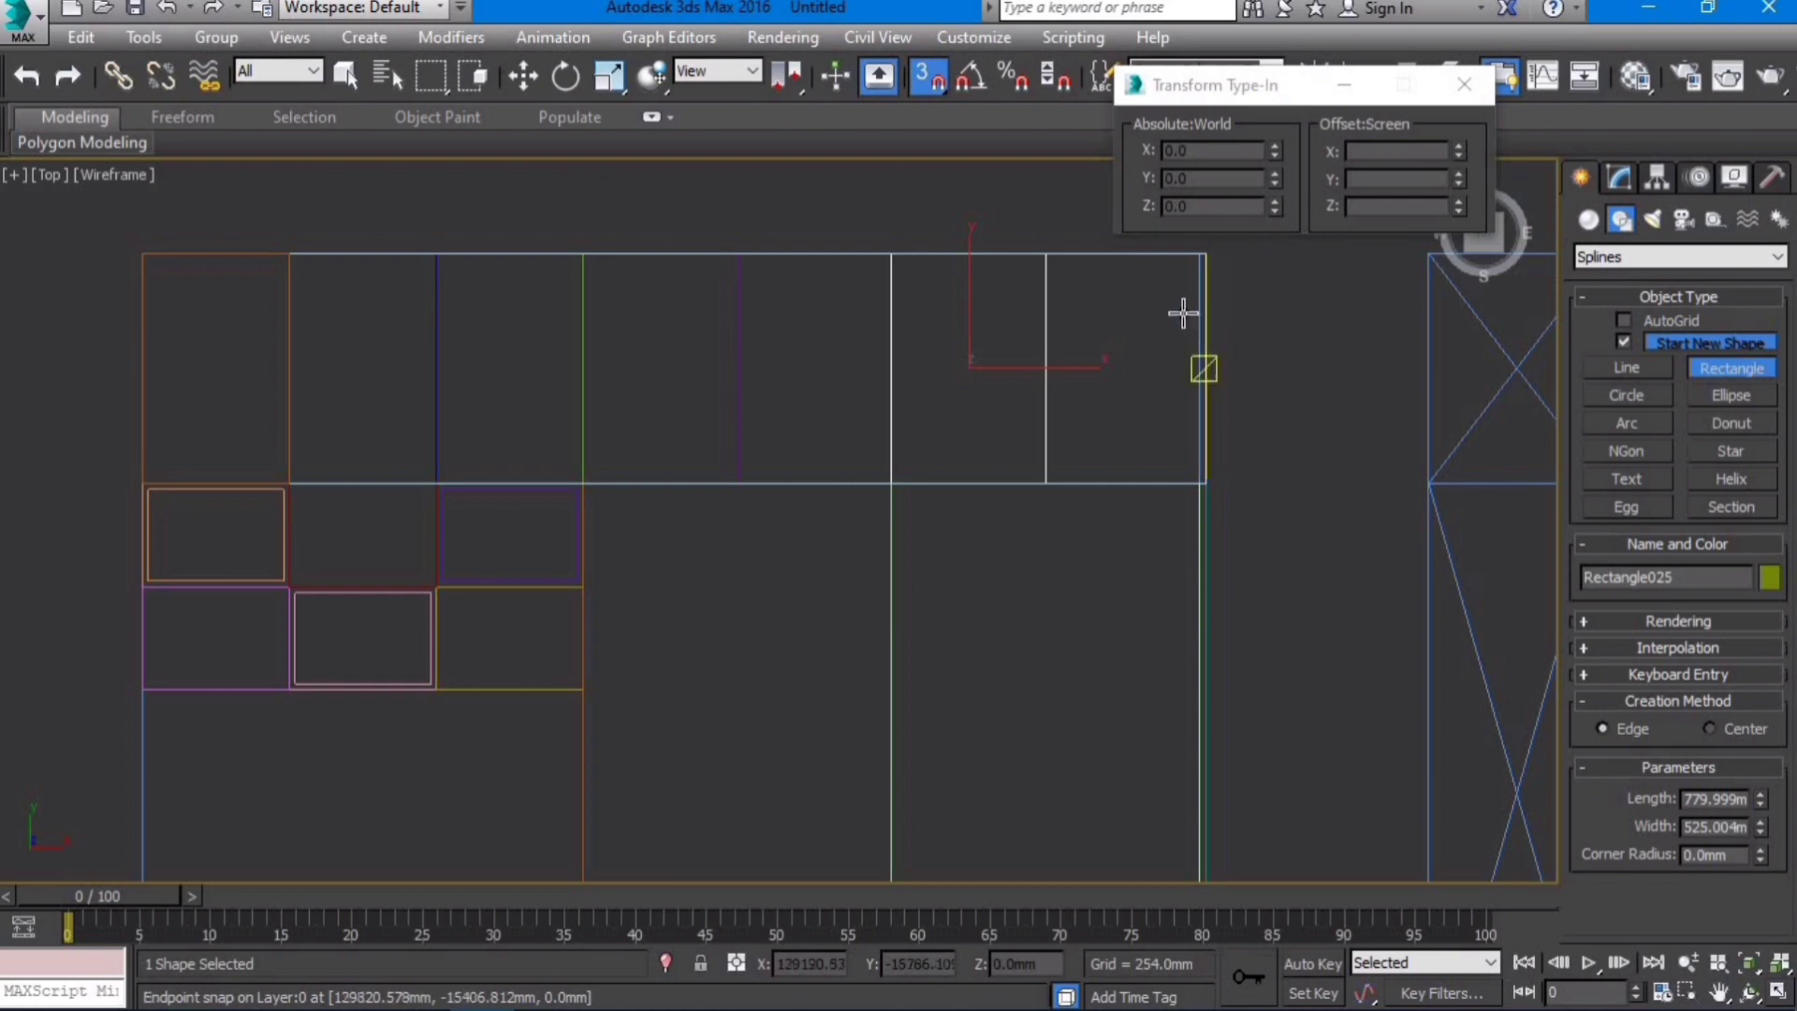
Step: Draw a rectangle about 525 by 780 mm over the seventh upper door and extrude it 20 mm
{"action": "left_click_drag", "start_coordinate": [1045, 254], "coordinate": [1206, 483]}
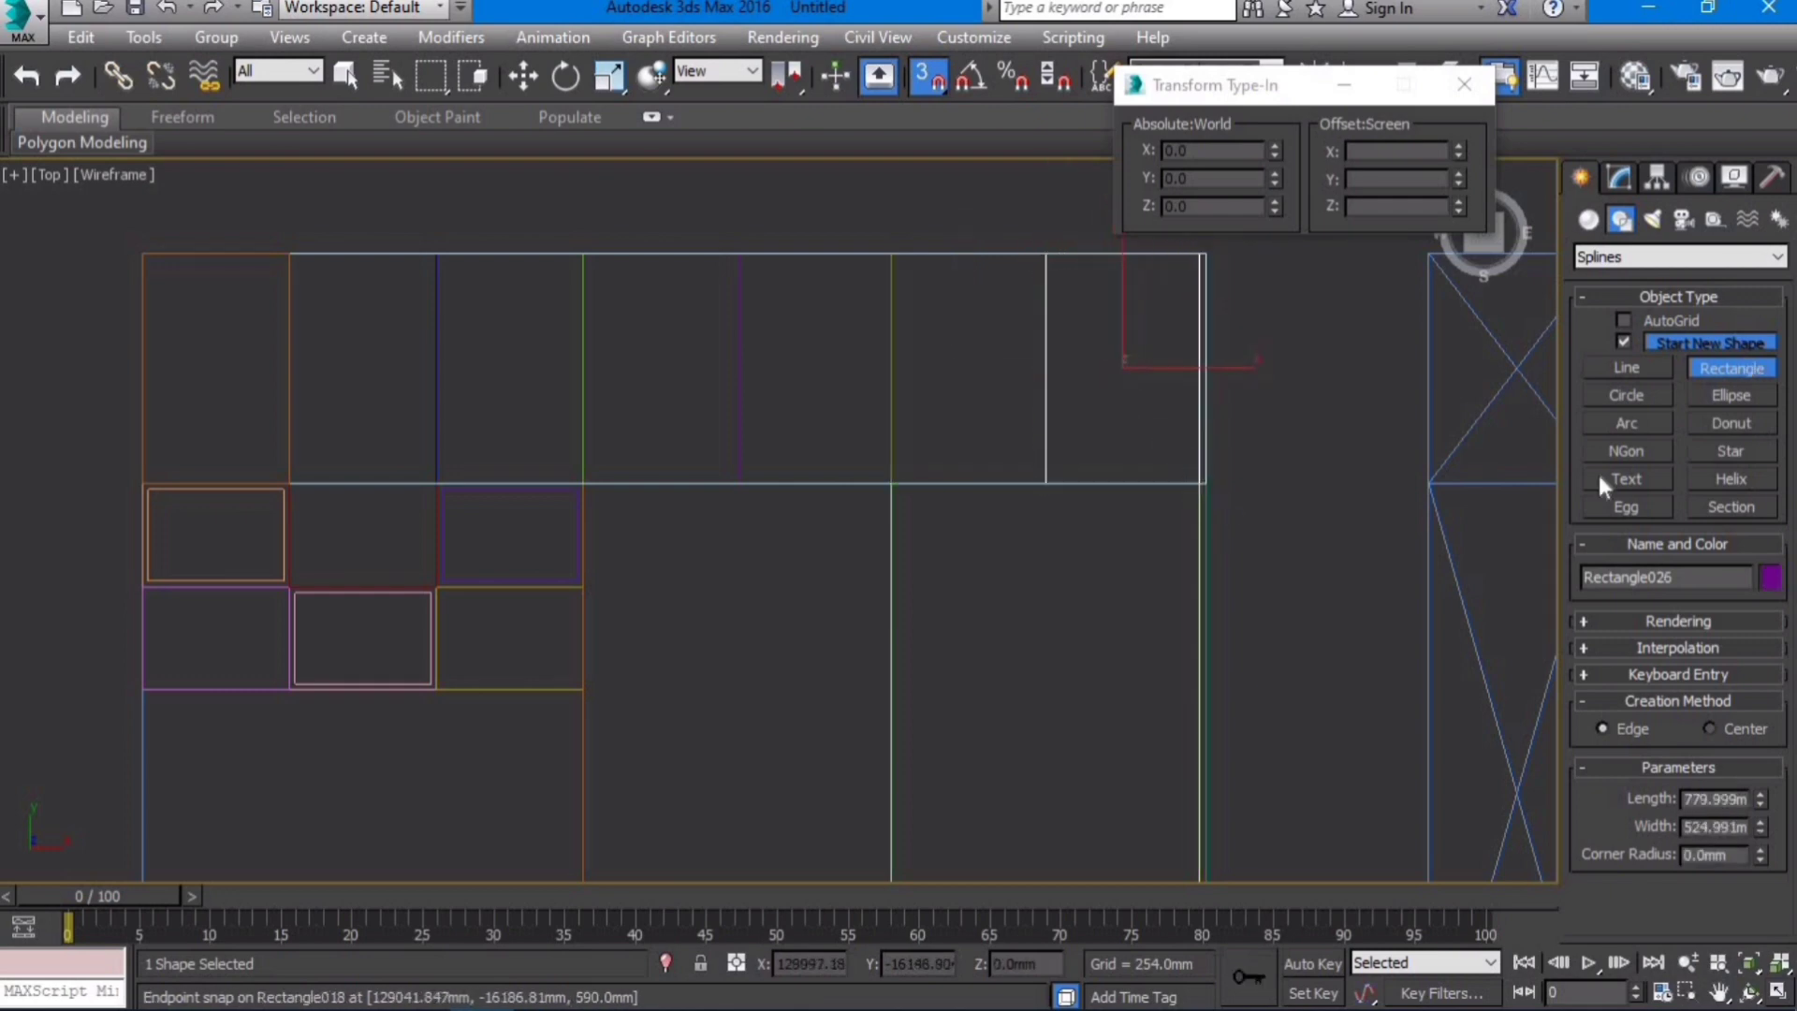
{"action": "left_click", "coordinate": [1618, 176]}
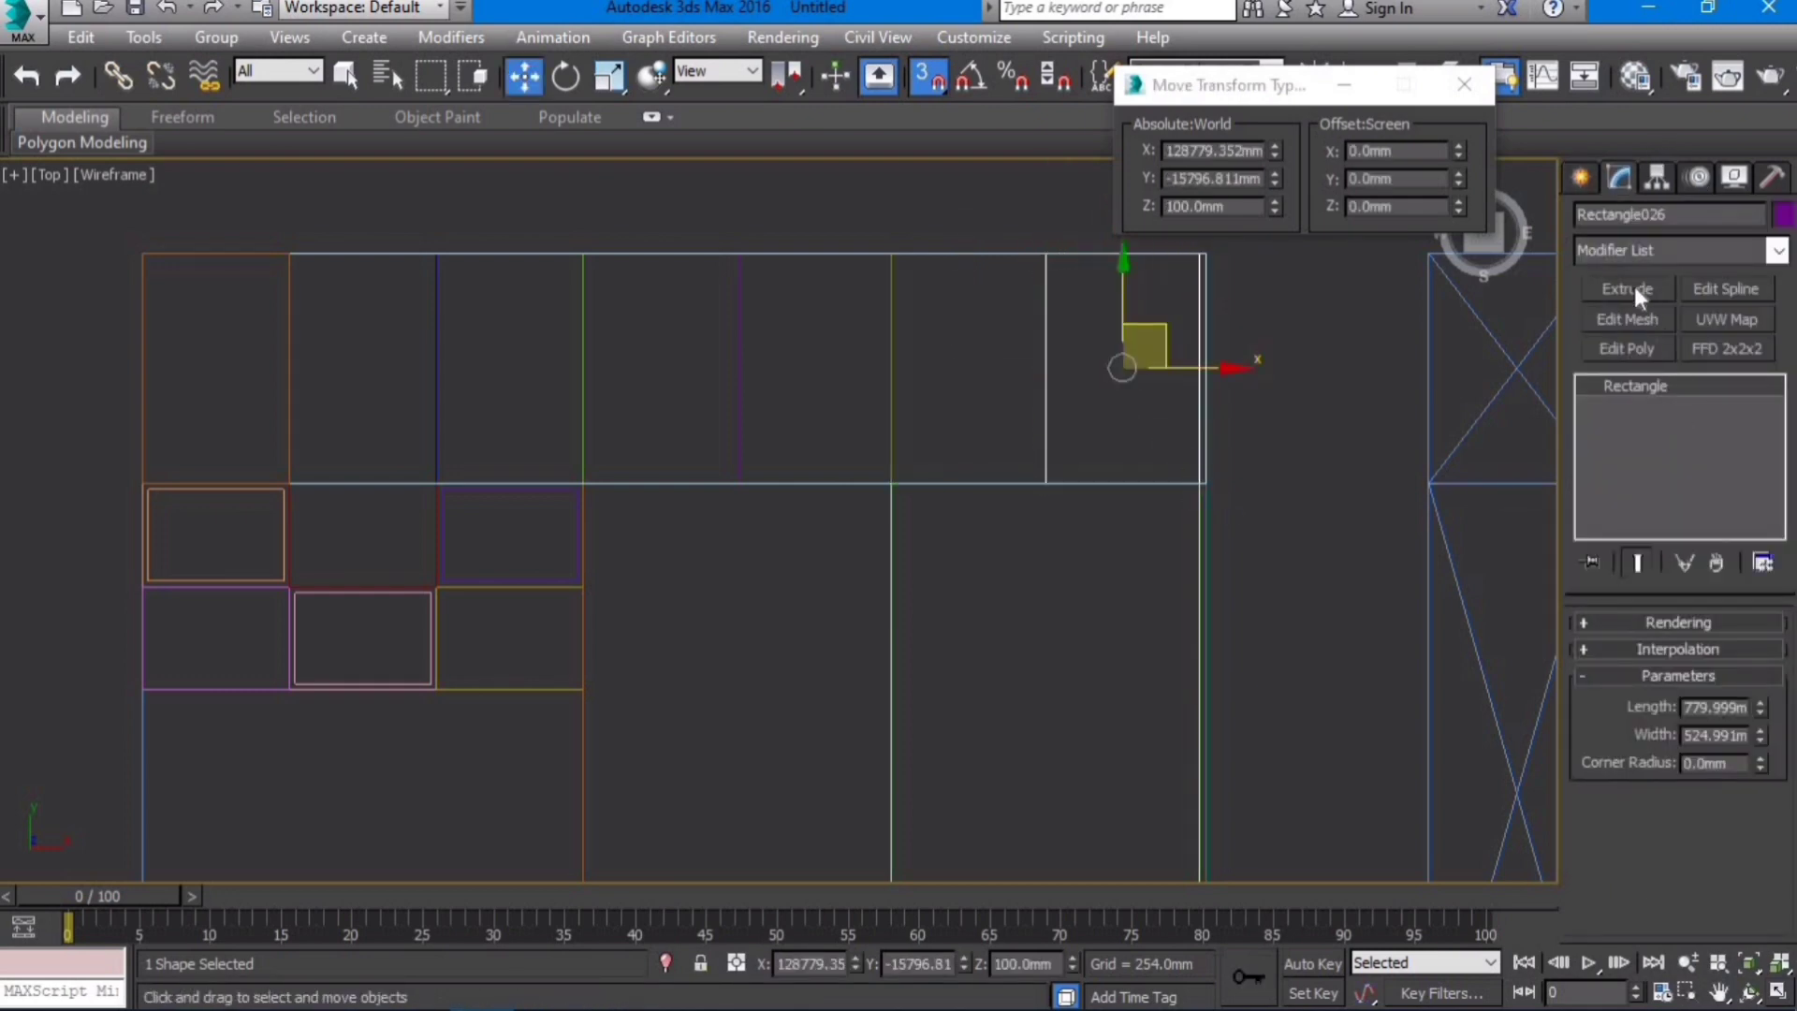
{"action": "left_click", "coordinate": [1629, 288]}
Step: Raise the seventh upper door panel to an absolute Z position of 600 mm
{"action": "scroll", "coordinate": [1216, 462], "scroll_direction": "down", "scroll_amount": 5}
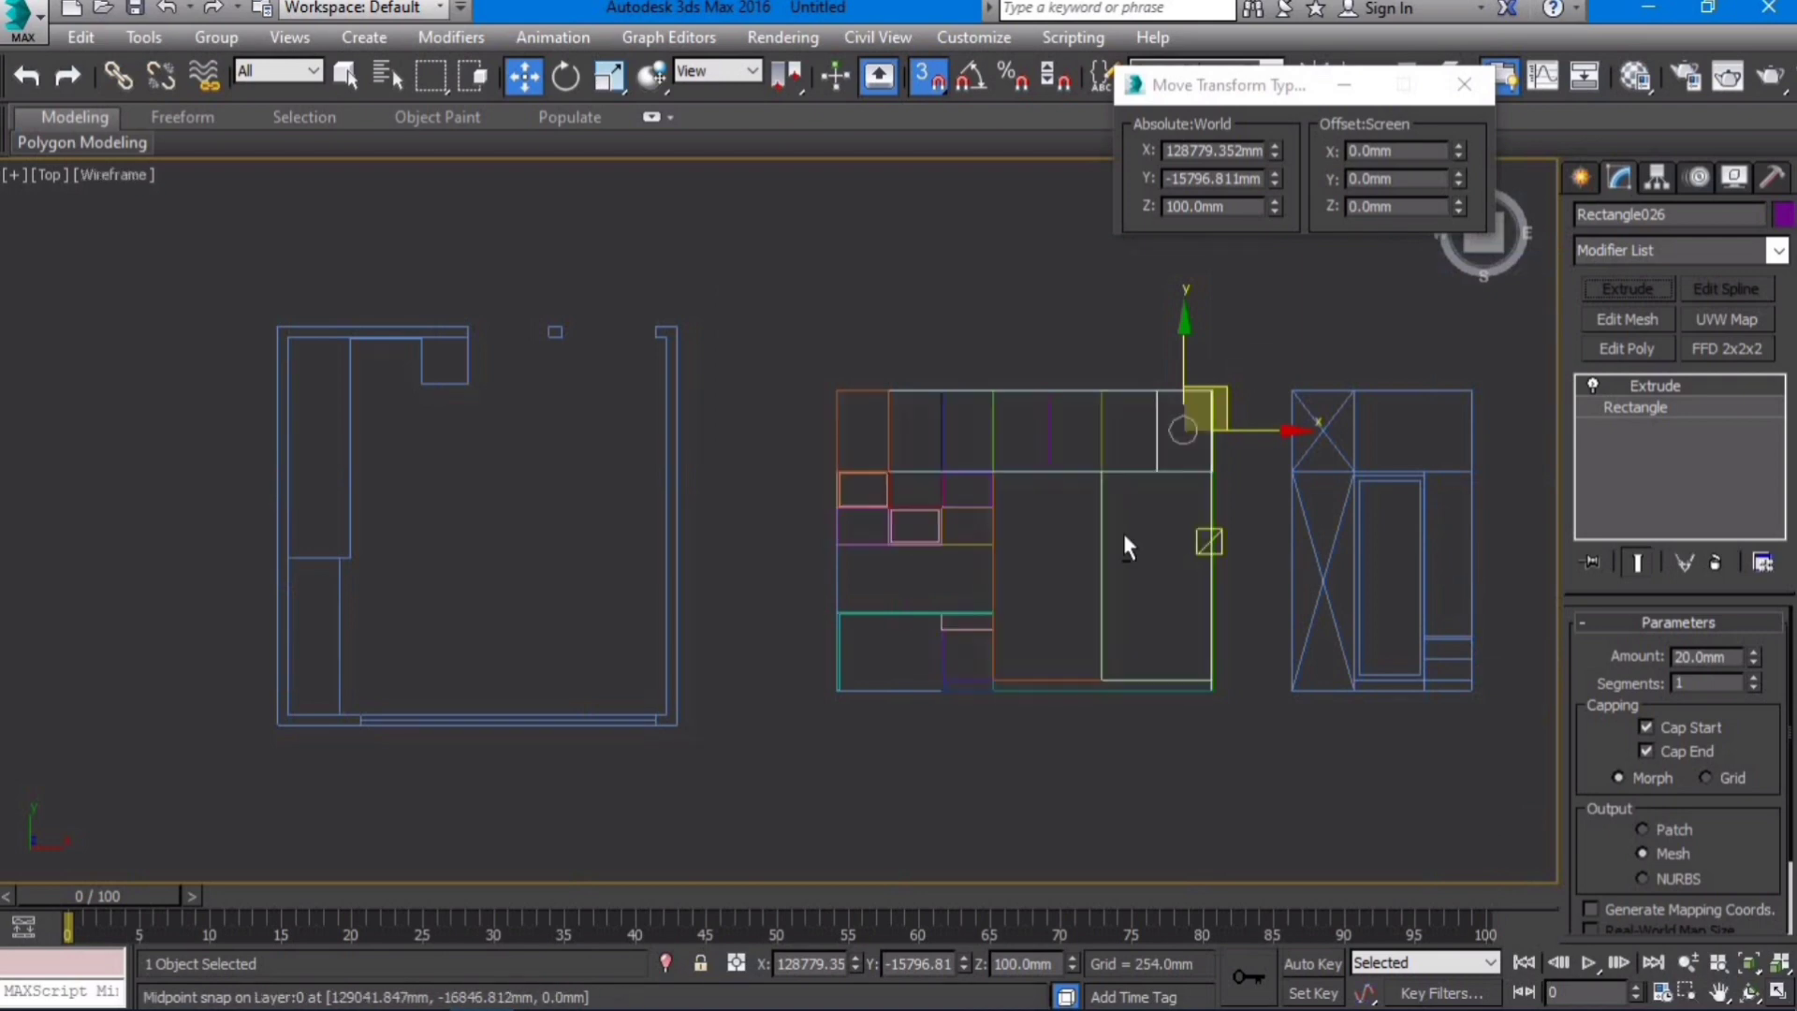
{"action": "middle_click_drag", "start_coordinate": [1123, 534], "coordinate": [1159, 566], "text": "alt"}
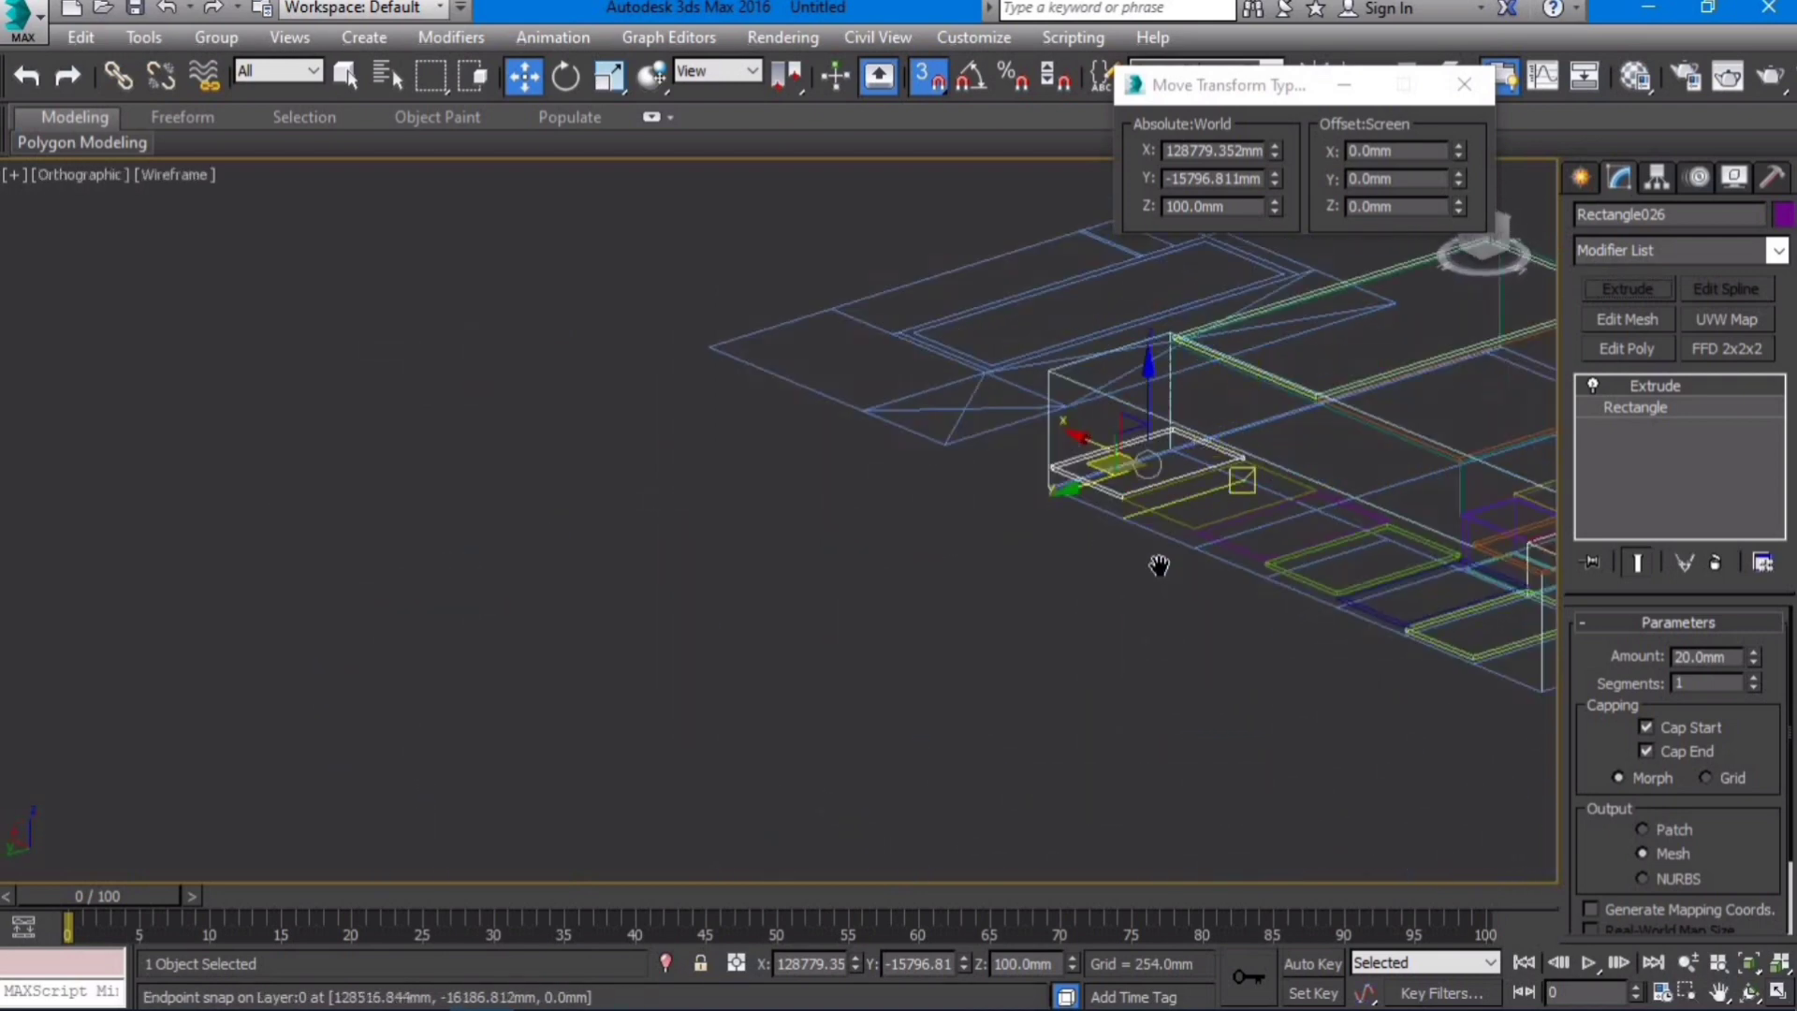
{"action": "scroll", "coordinate": [1159, 565], "scroll_direction": "up", "scroll_amount": 2}
{"action": "left_click_drag", "start_coordinate": [1246, 207], "coordinate": [1015, 225]}
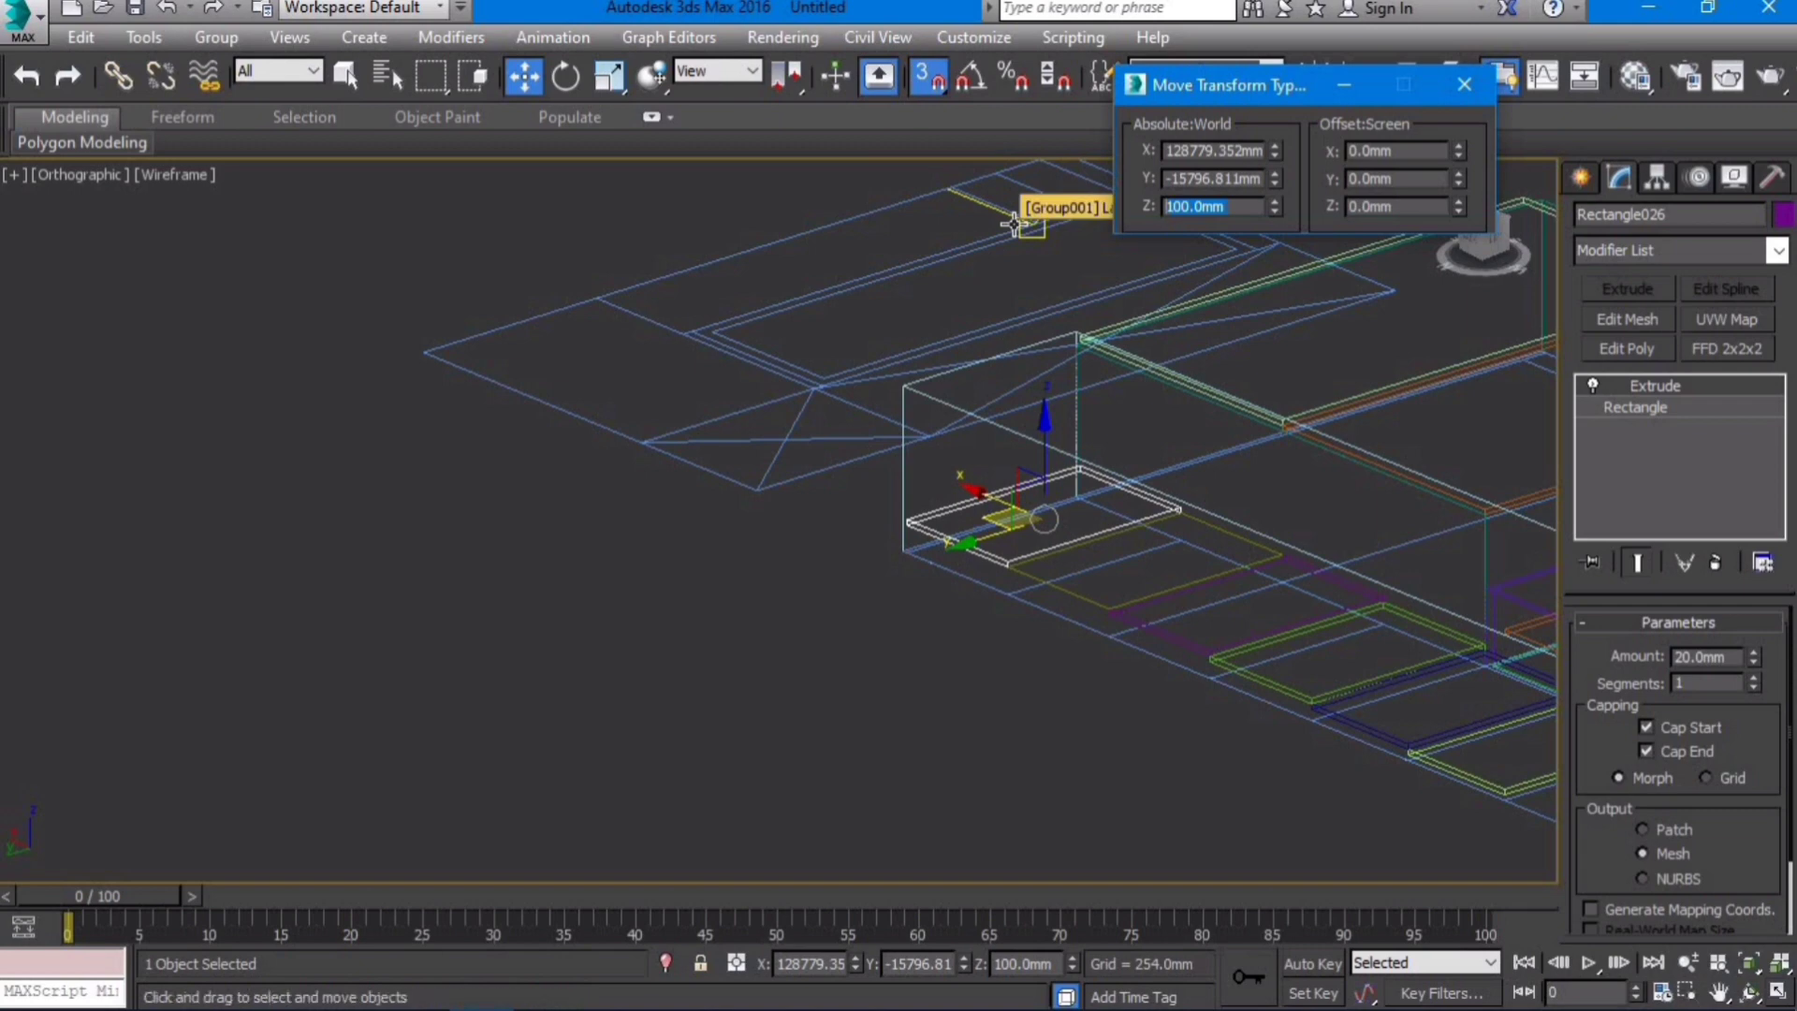
{"action": "type", "text": "600"}
{"action": "key", "text": "Return"}
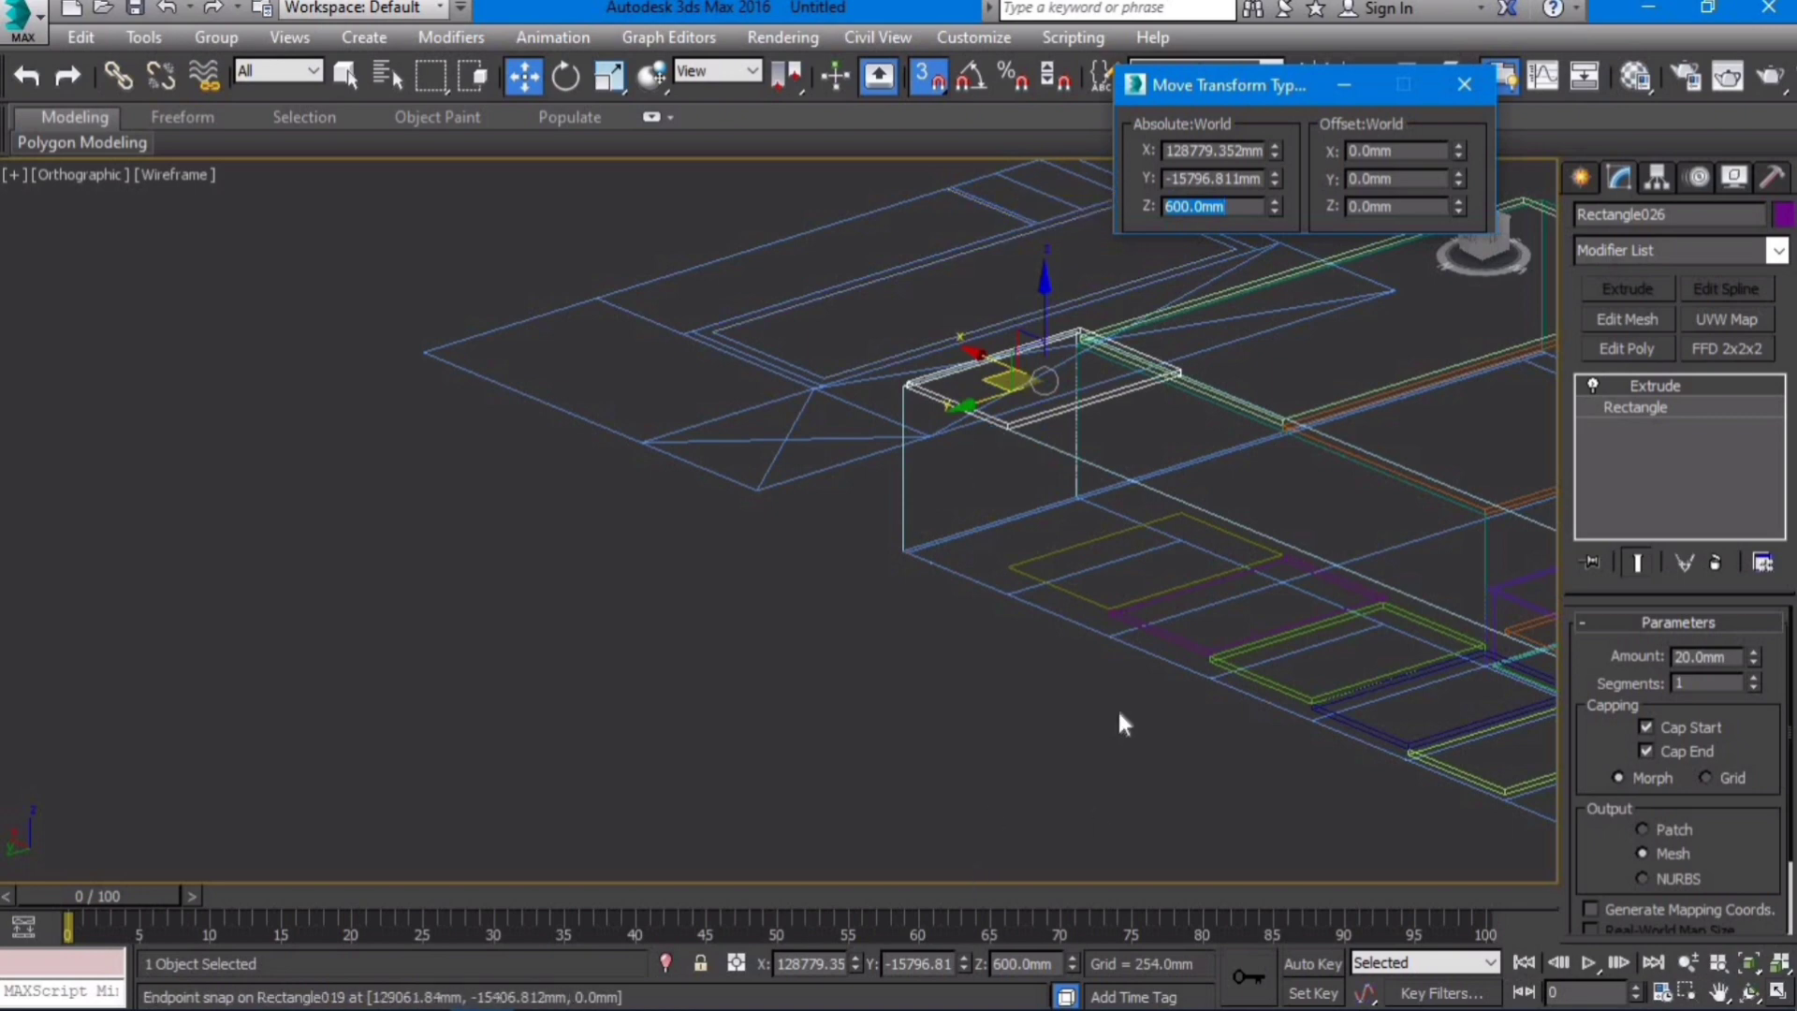
Step: Extrude the sixth upper door rectangle 20 mm and set its absolute Z position to 600 mm
{"action": "left_click", "coordinate": [1095, 609]}
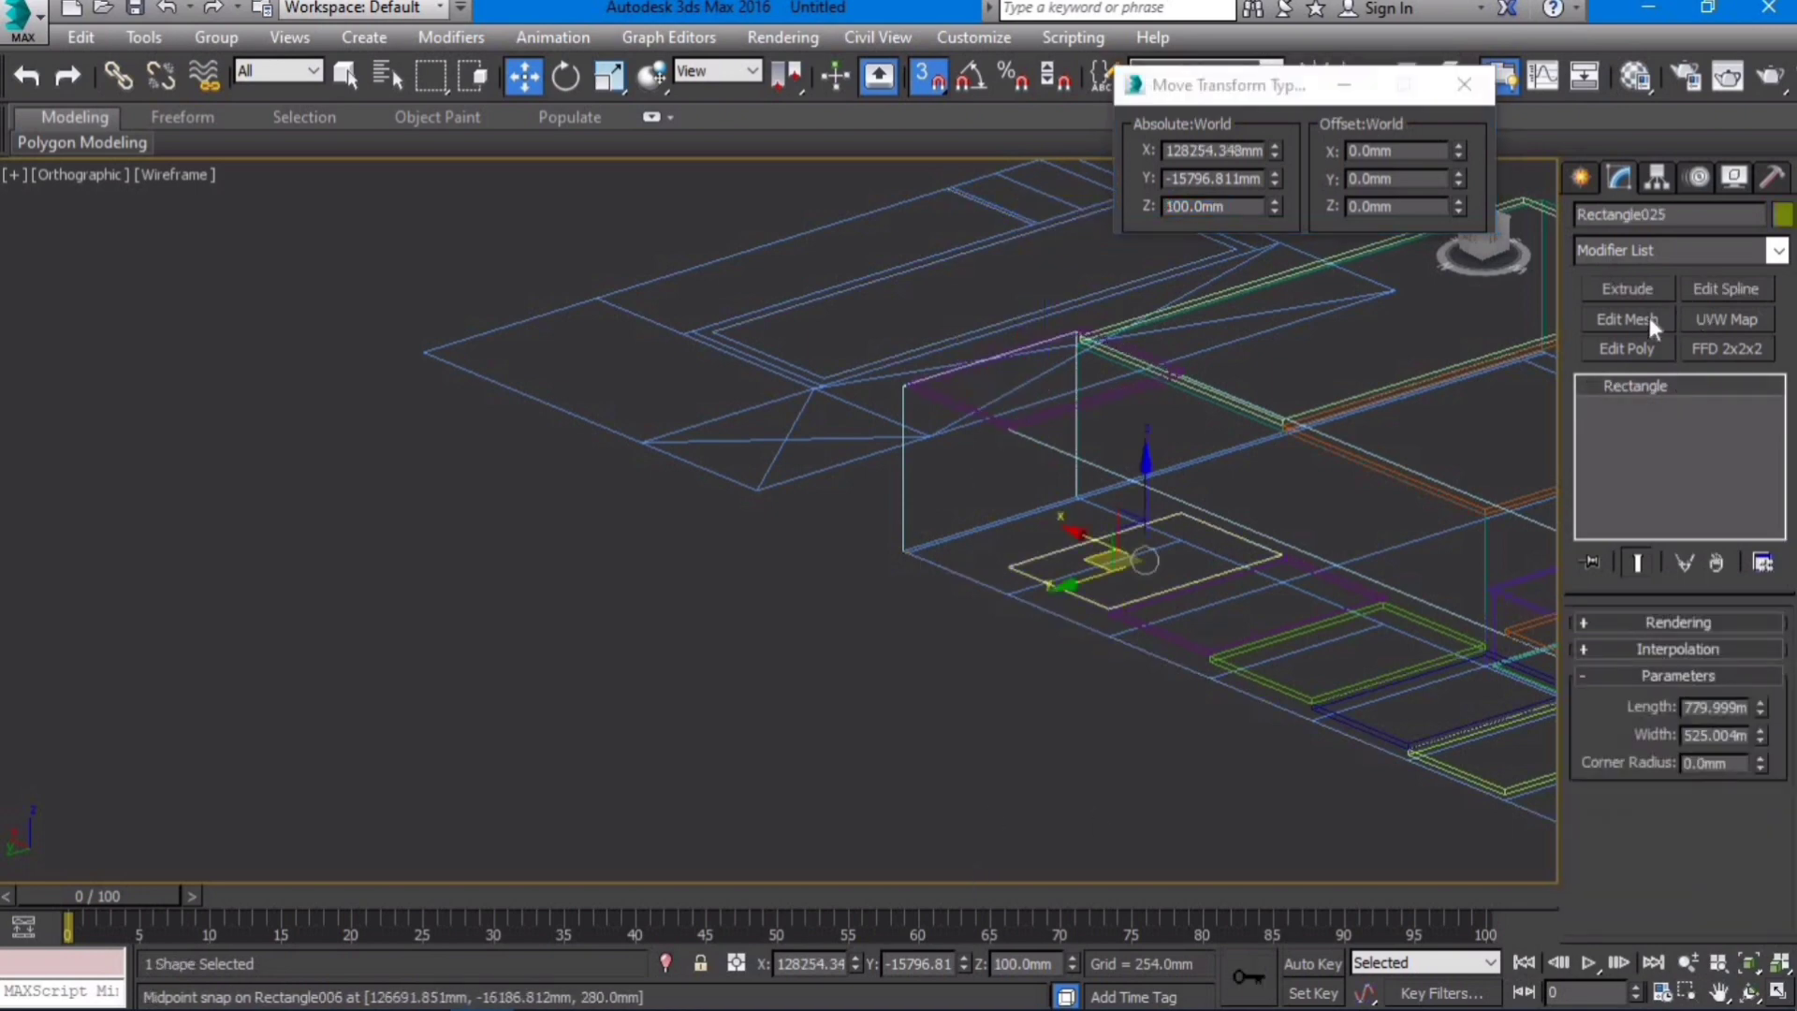
{"action": "left_click", "coordinate": [1636, 289]}
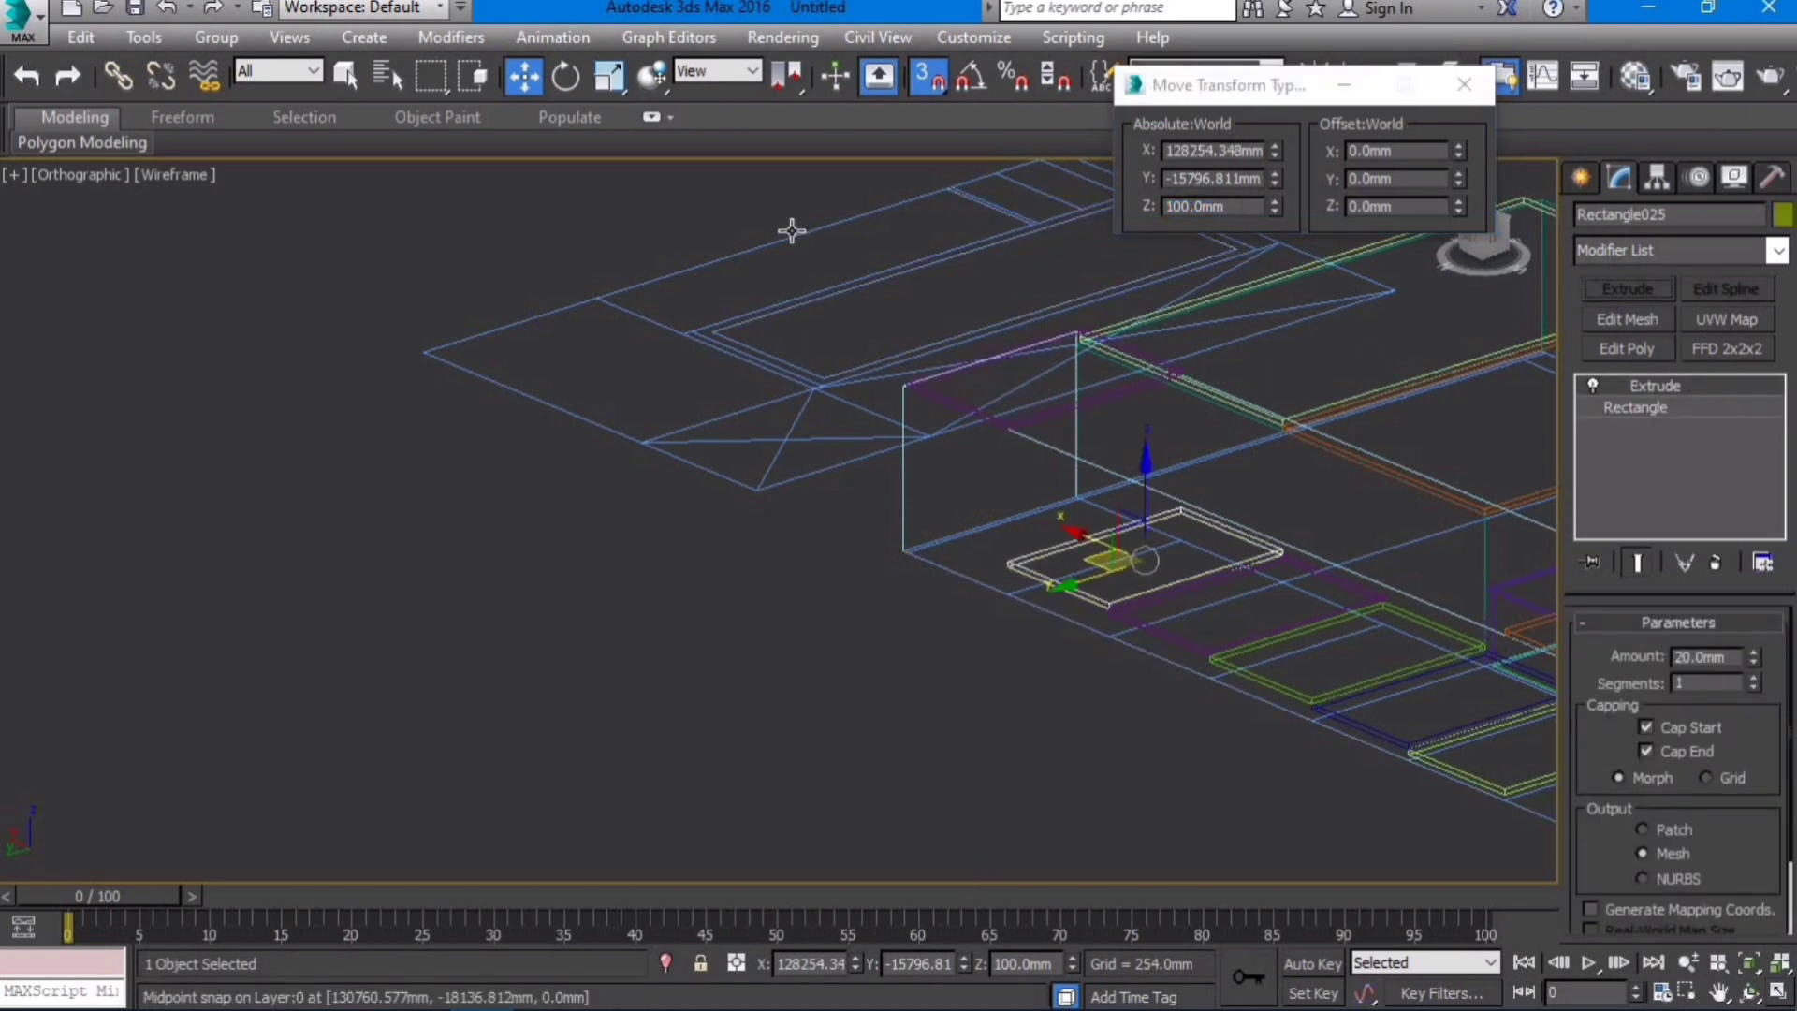
{"action": "type", "text": "600"}
{"action": "key", "text": "Return"}
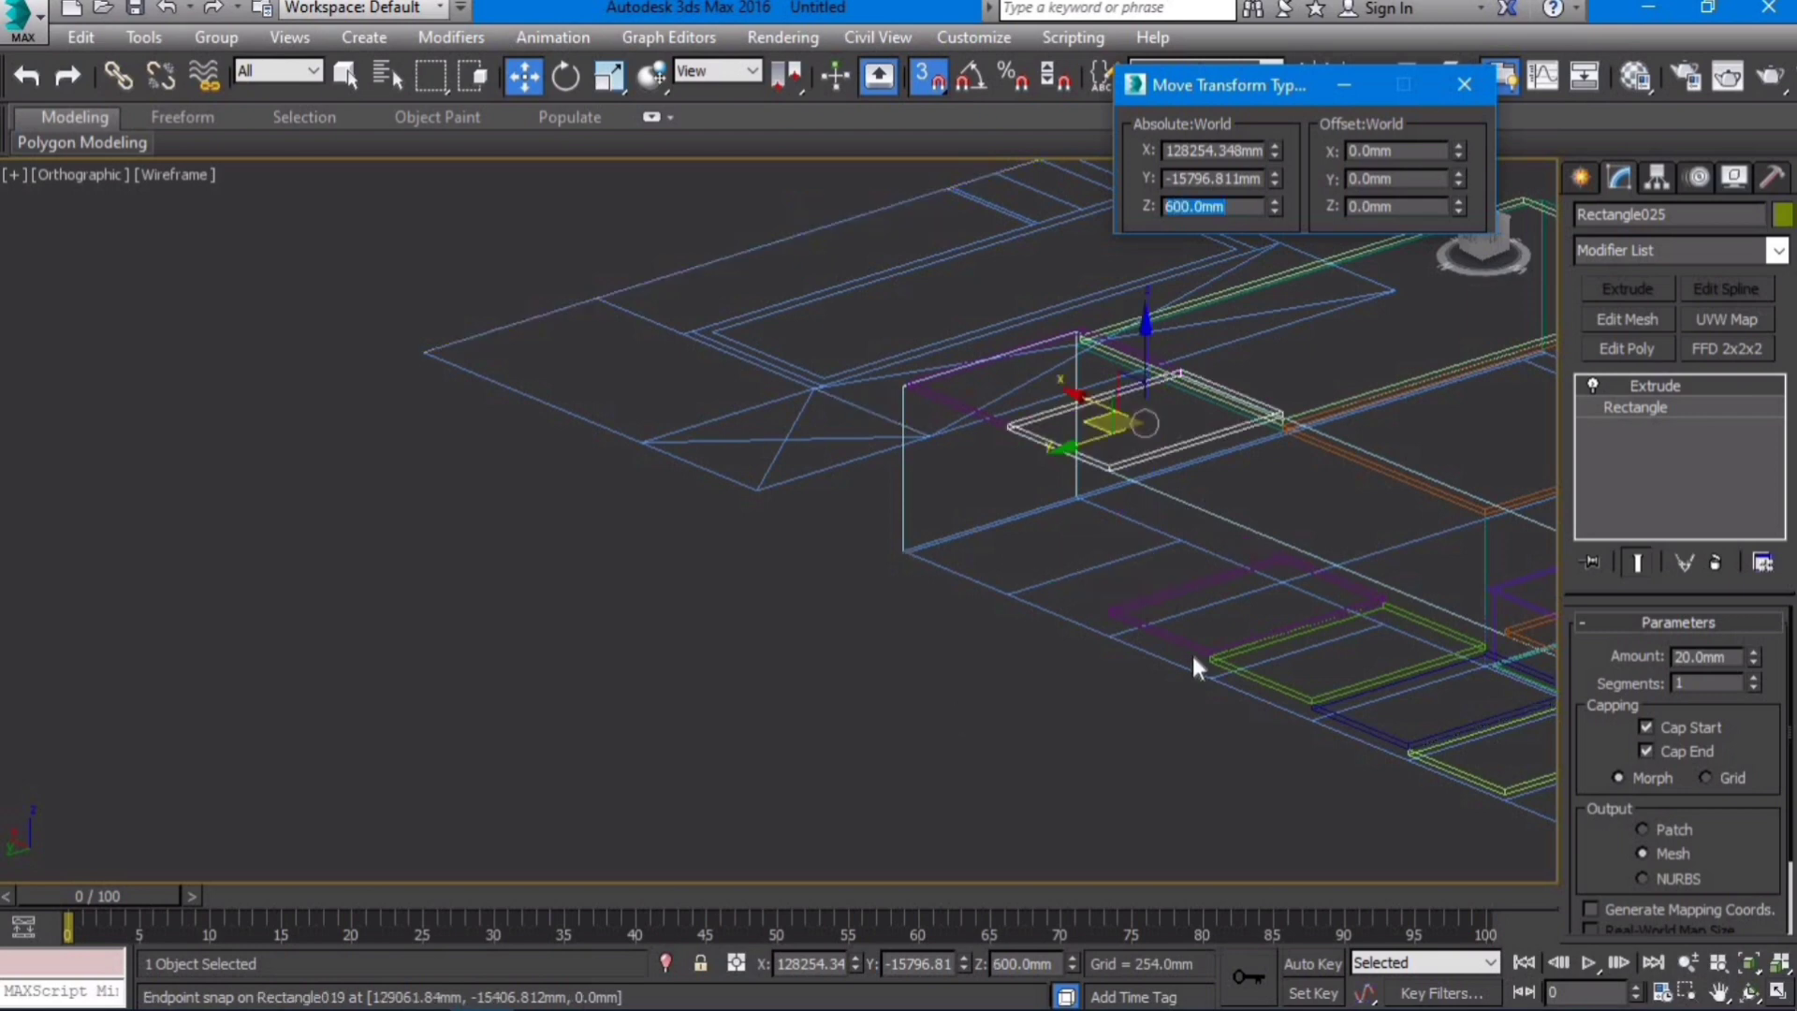
Step: Set the absolute Z position of the fifth and fourth upper door panels to 600 mm
{"action": "left_click", "coordinate": [1172, 634]}
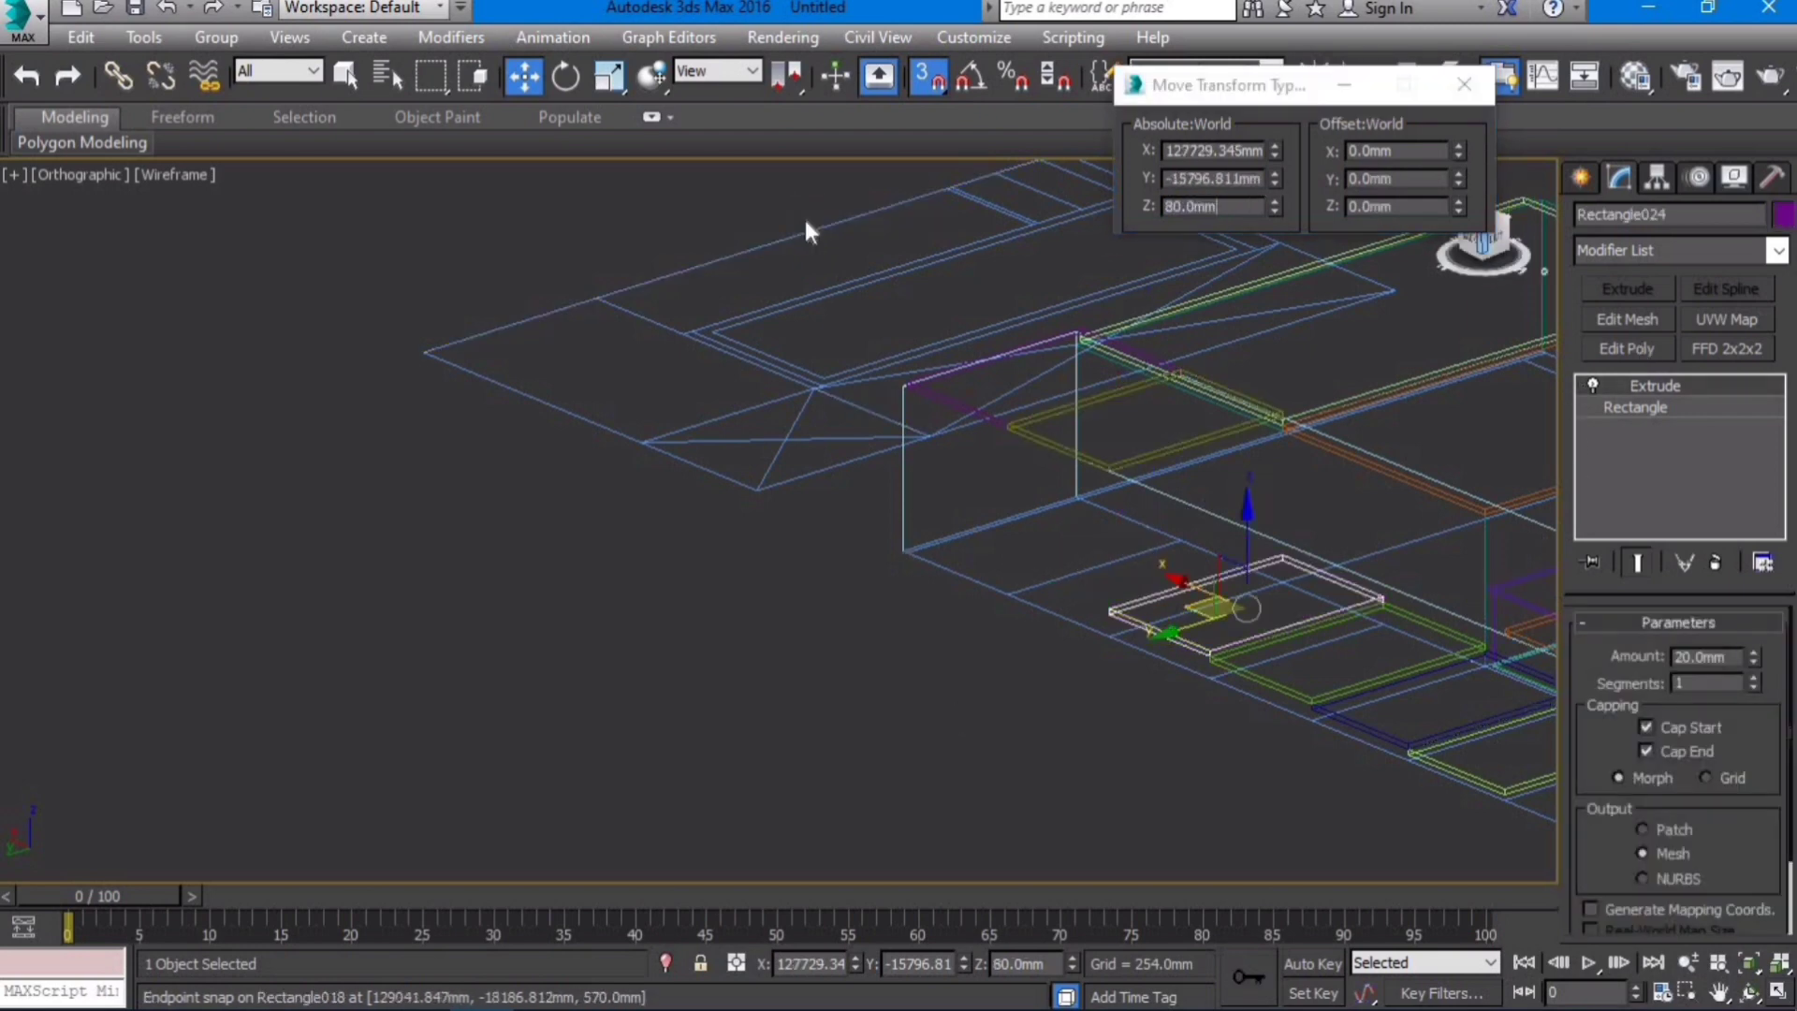
{"action": "type", "text": "600"}
{"action": "key", "text": "Return"}
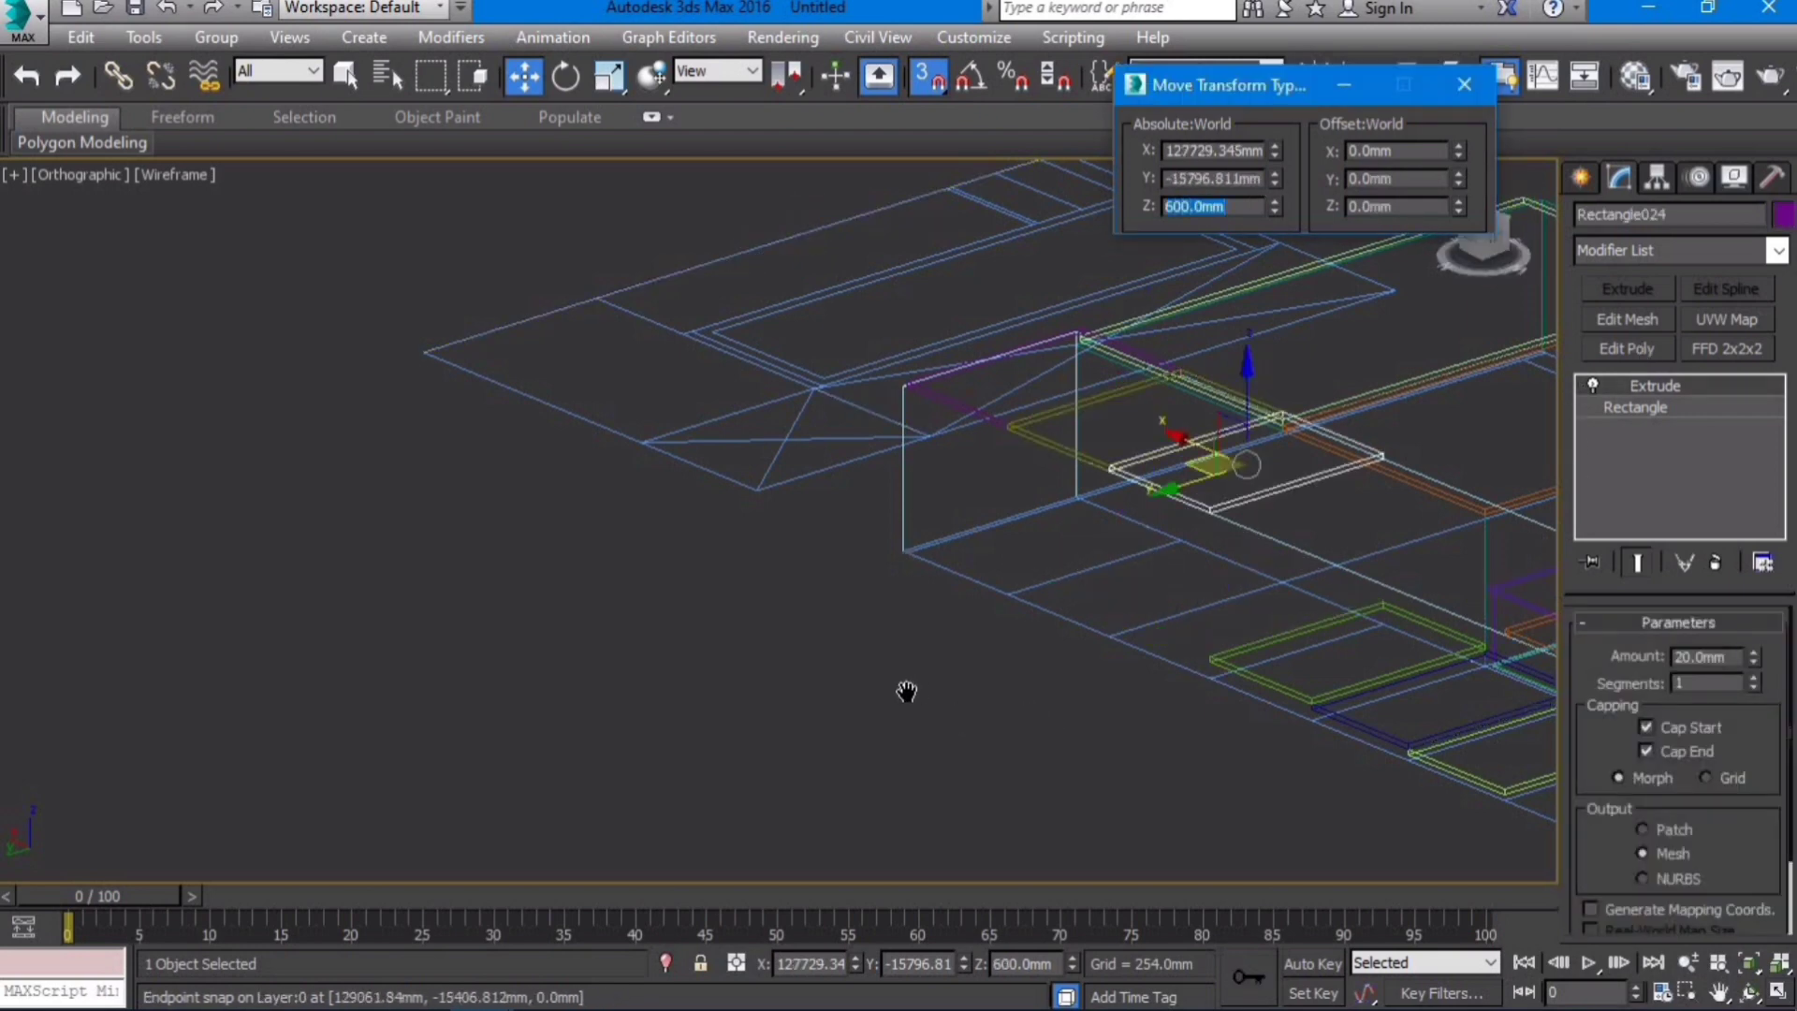
{"action": "middle_click_drag", "start_coordinate": [907, 689], "coordinate": [1058, 674]}
{"action": "left_click", "coordinate": [1170, 605]}
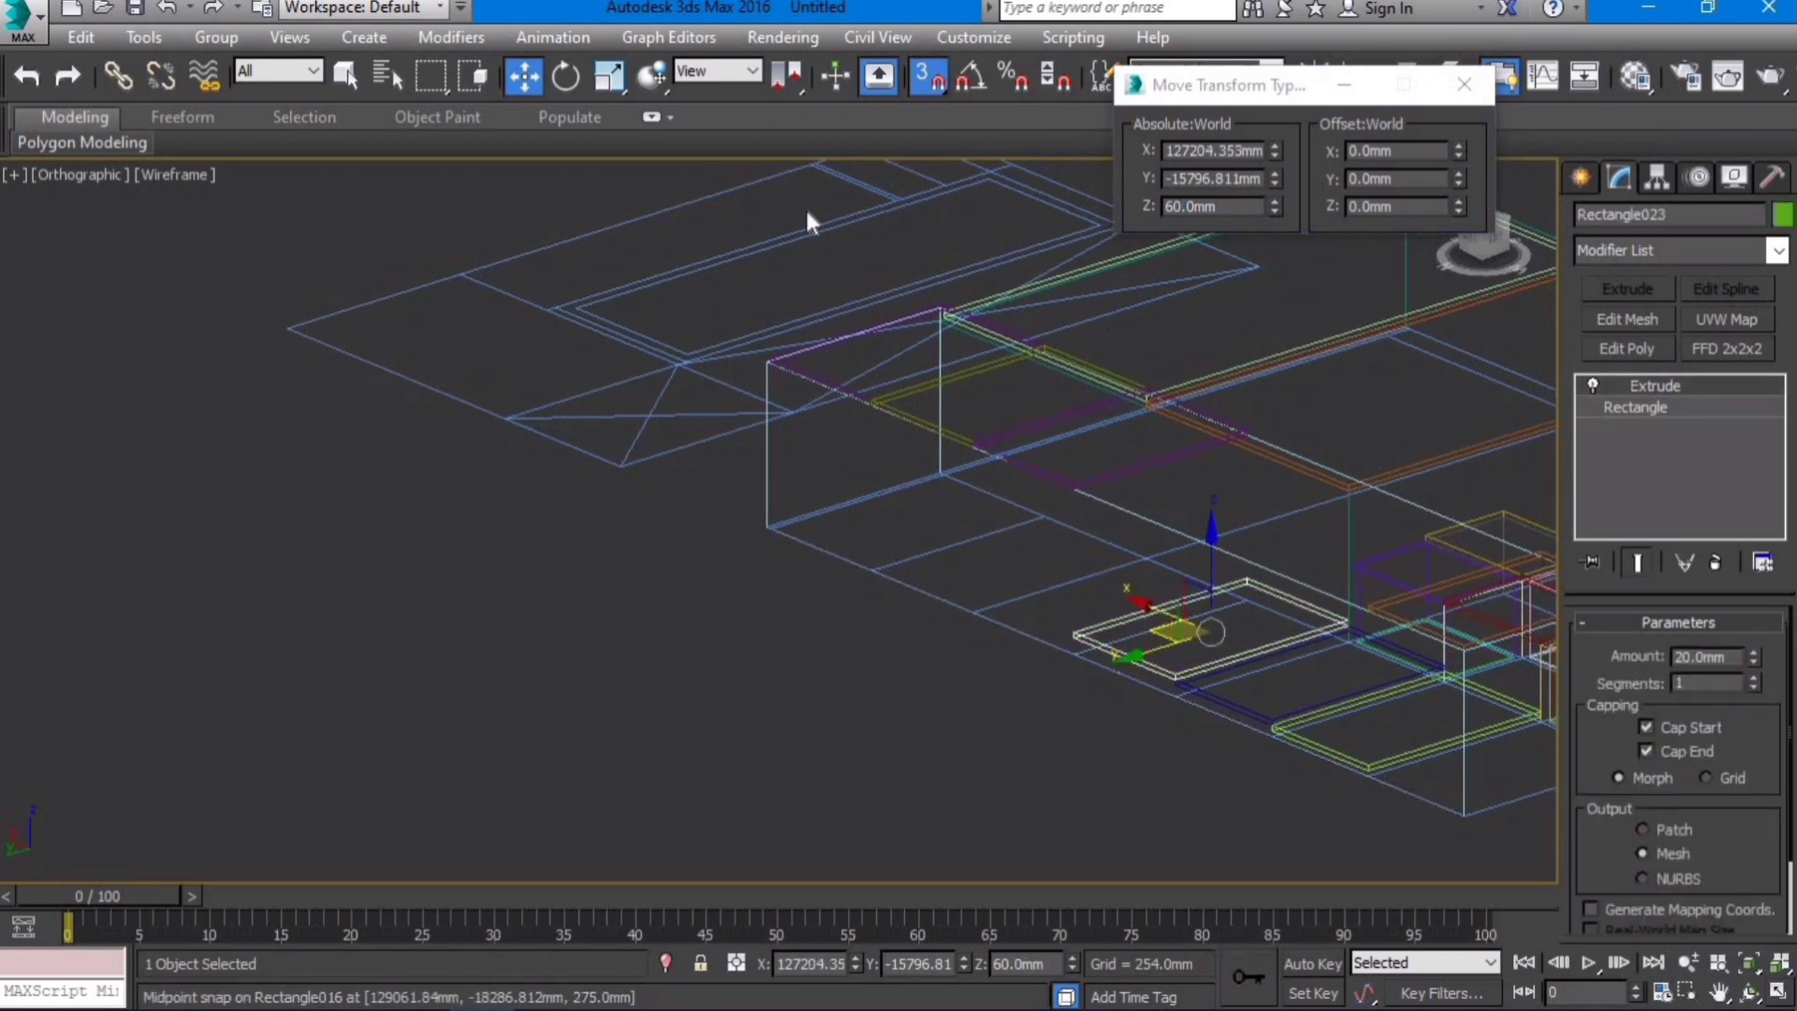
{"action": "type", "text": "600"}
{"action": "key", "text": "Return"}
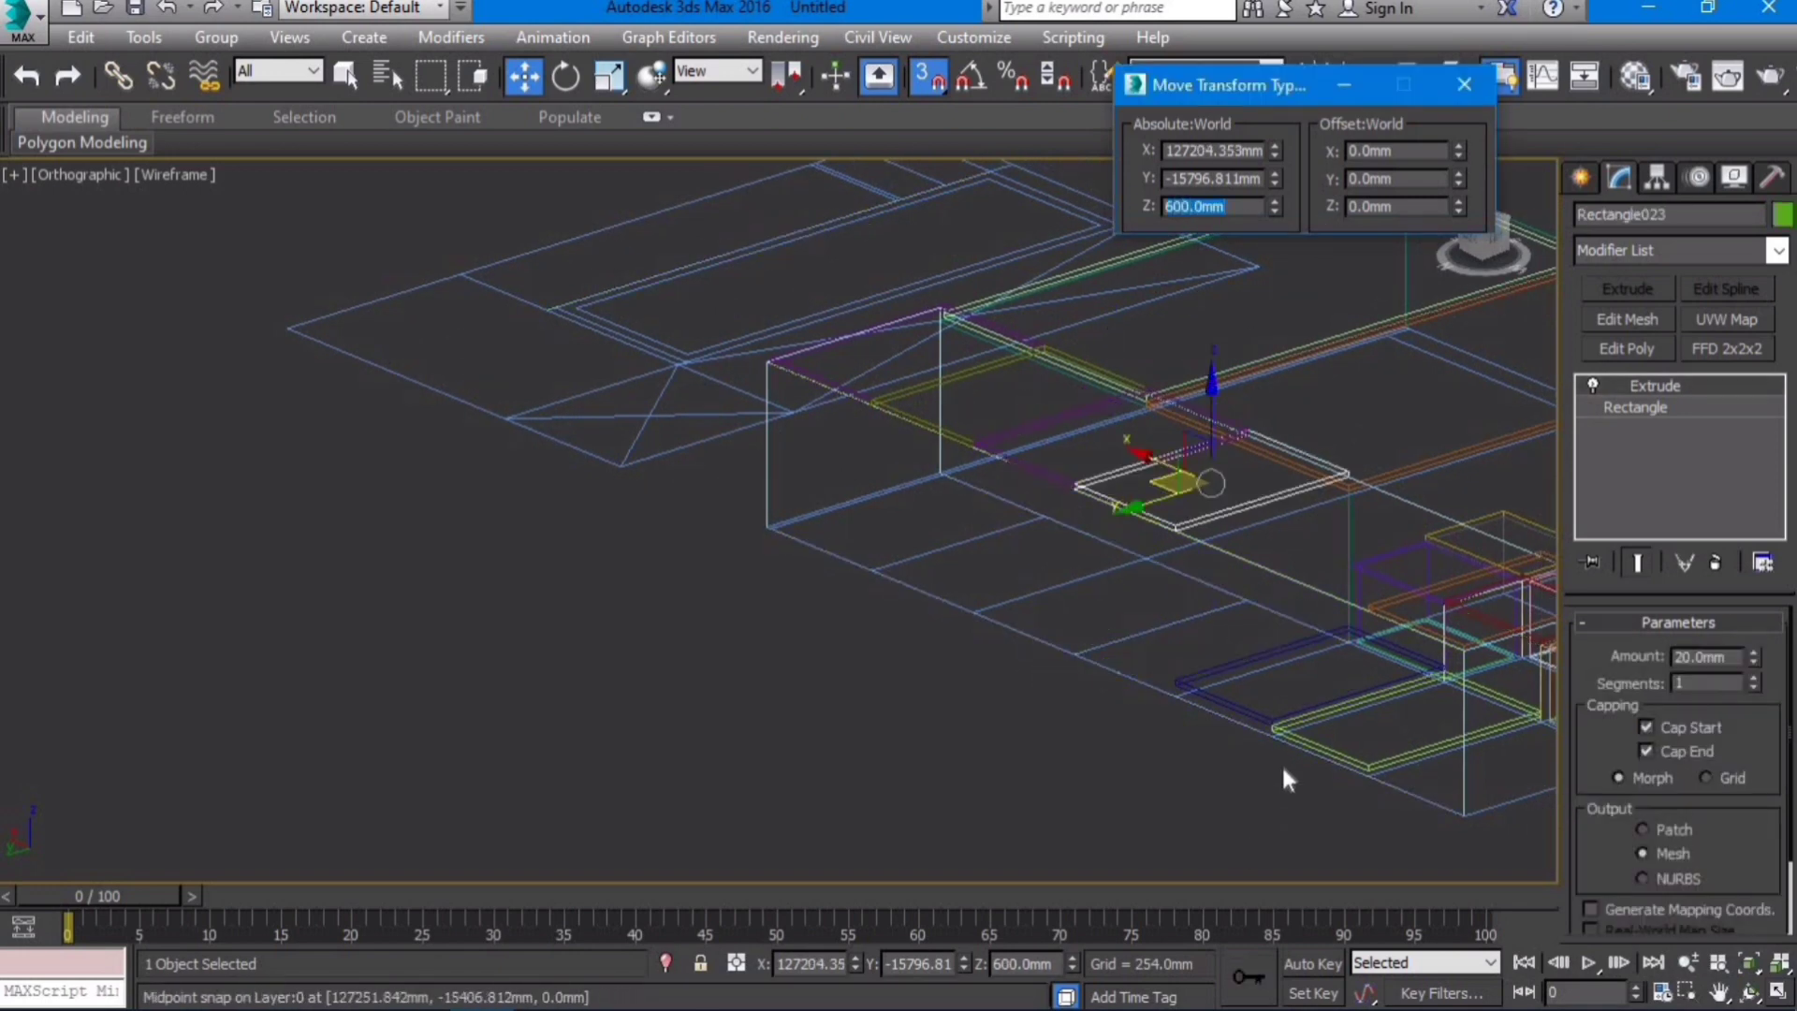
Step: Set the absolute Z position of the third and second upper door panels to 600 mm
{"action": "left_click", "coordinate": [1252, 713]}
{"action": "left_click_drag", "start_coordinate": [1237, 206], "coordinate": [996, 189]}
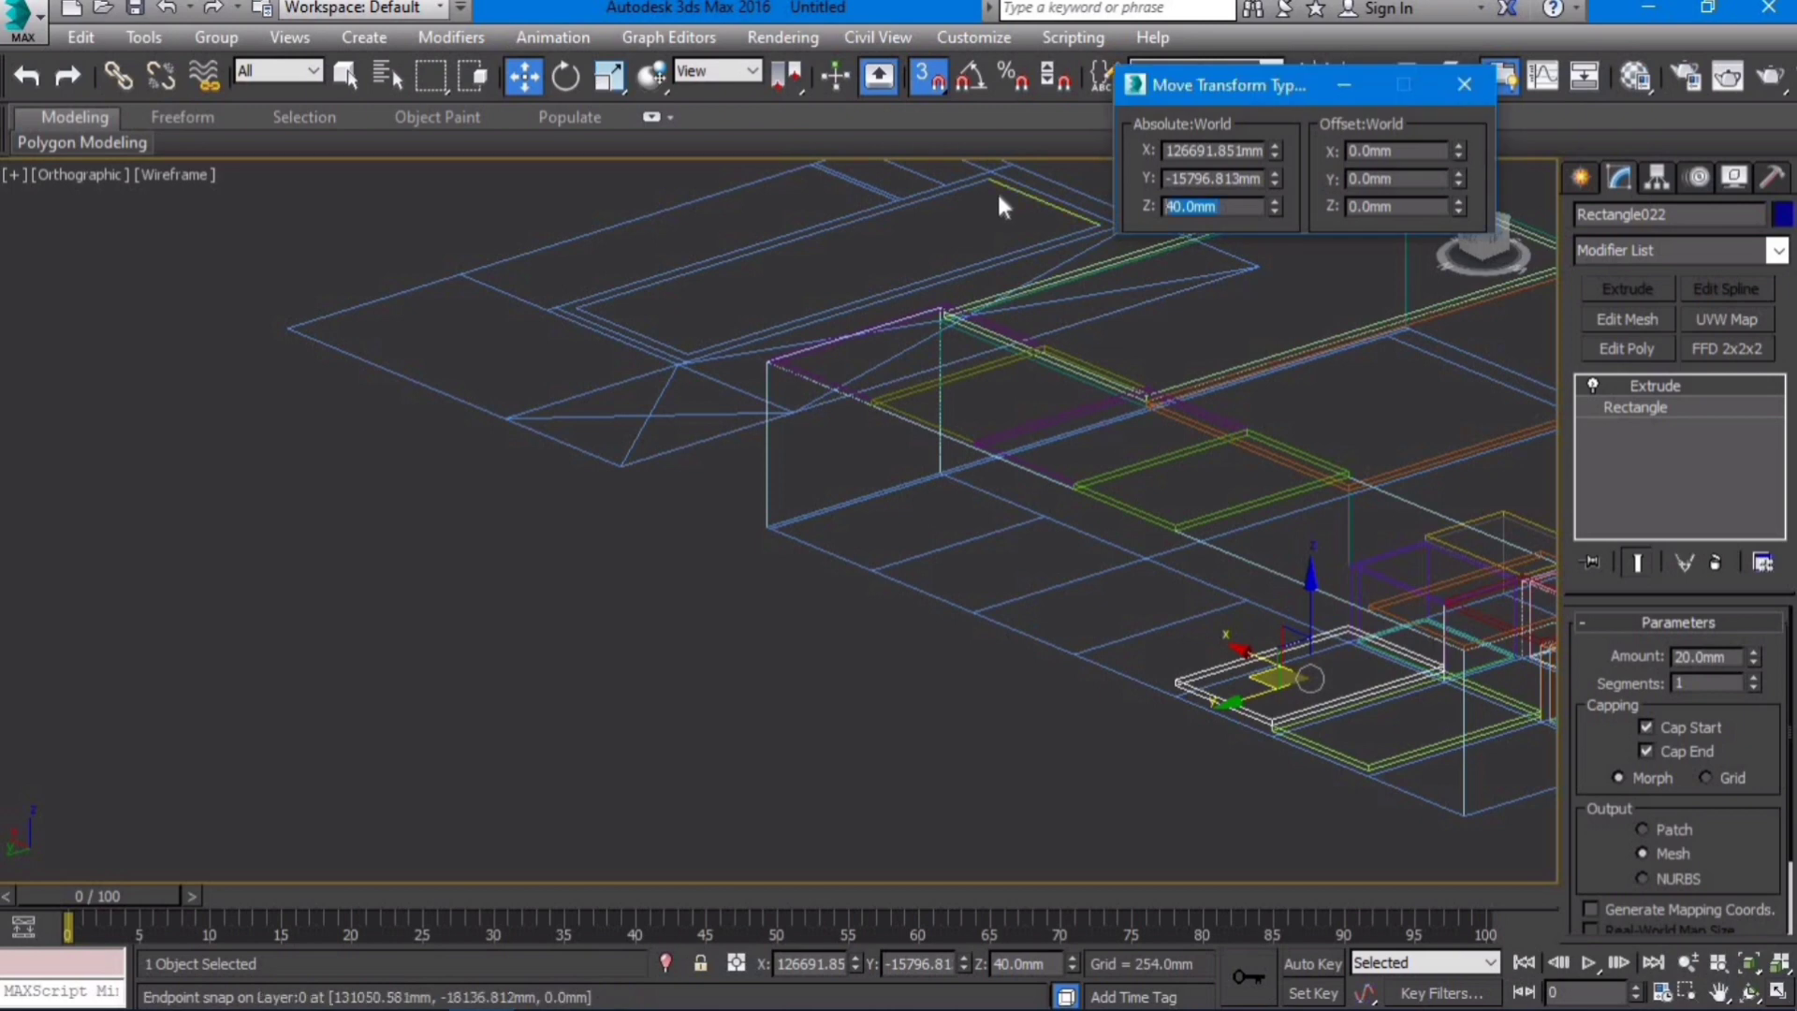
{"action": "type", "text": "600"}
{"action": "key", "text": "Return"}
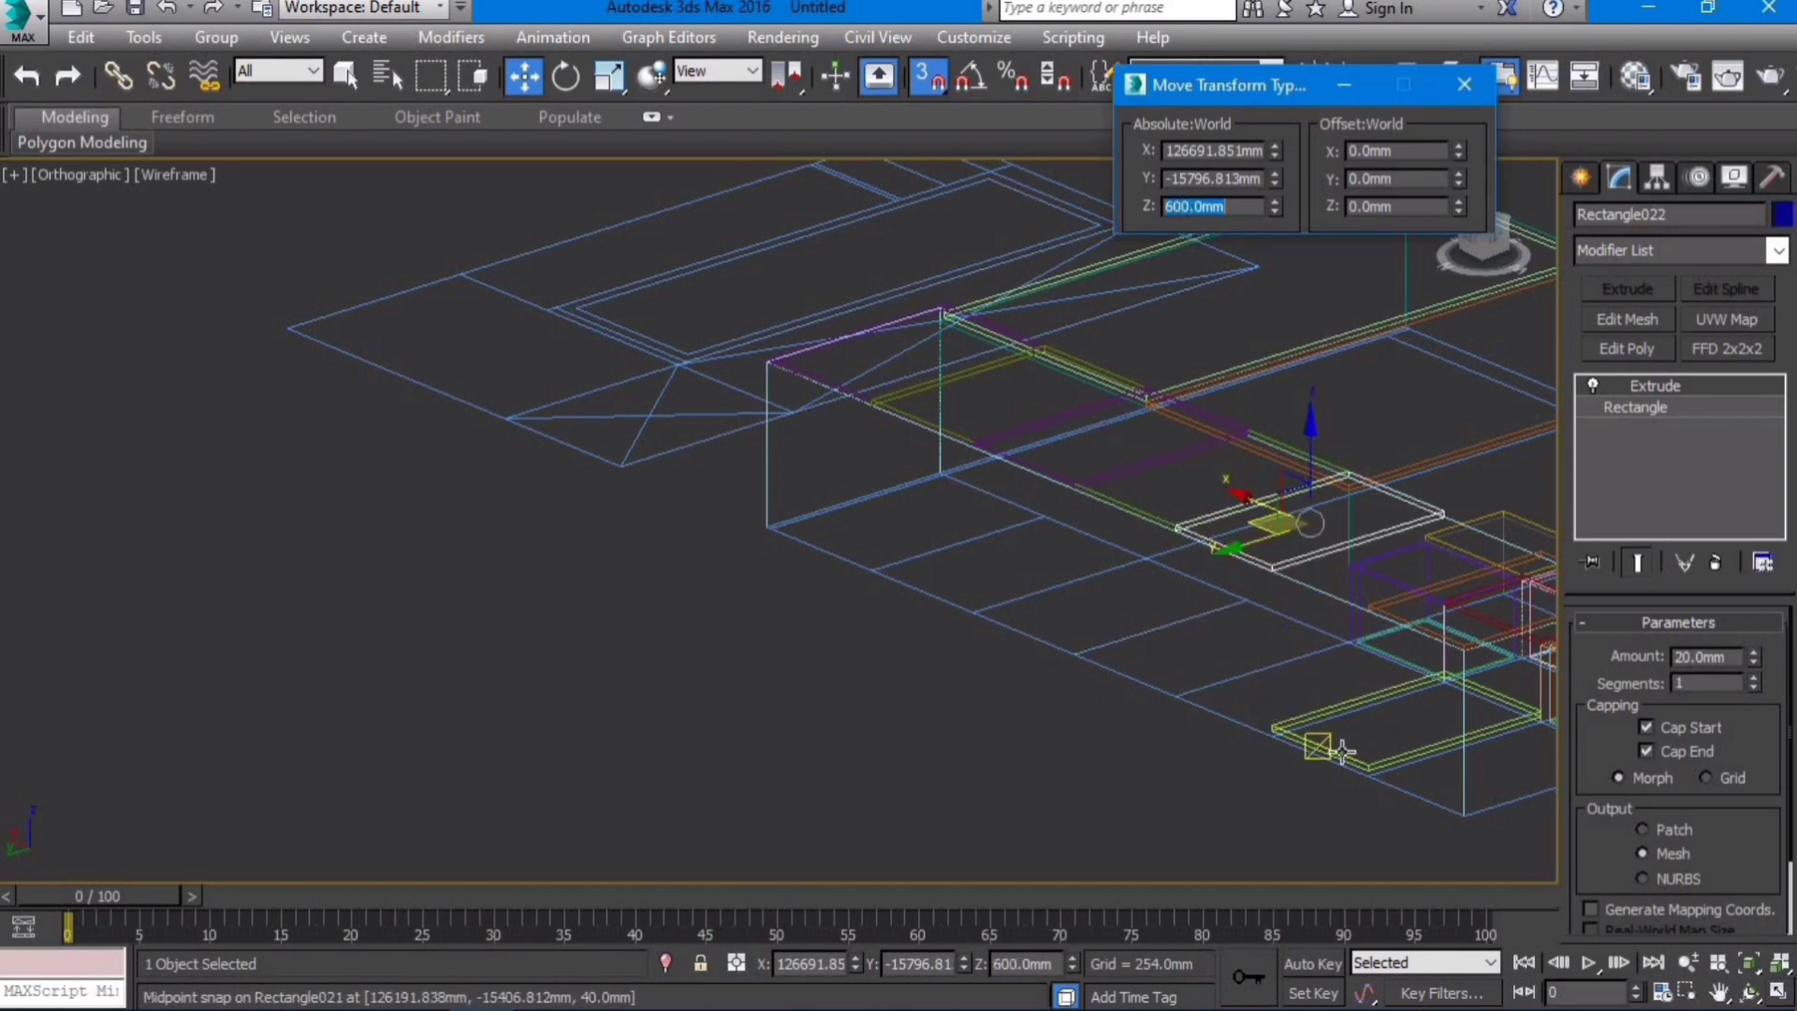
{"action": "left_click", "coordinate": [1327, 747]}
{"action": "left_click_drag", "start_coordinate": [1237, 207], "coordinate": [932, 221]}
{"action": "type", "text": "600"}
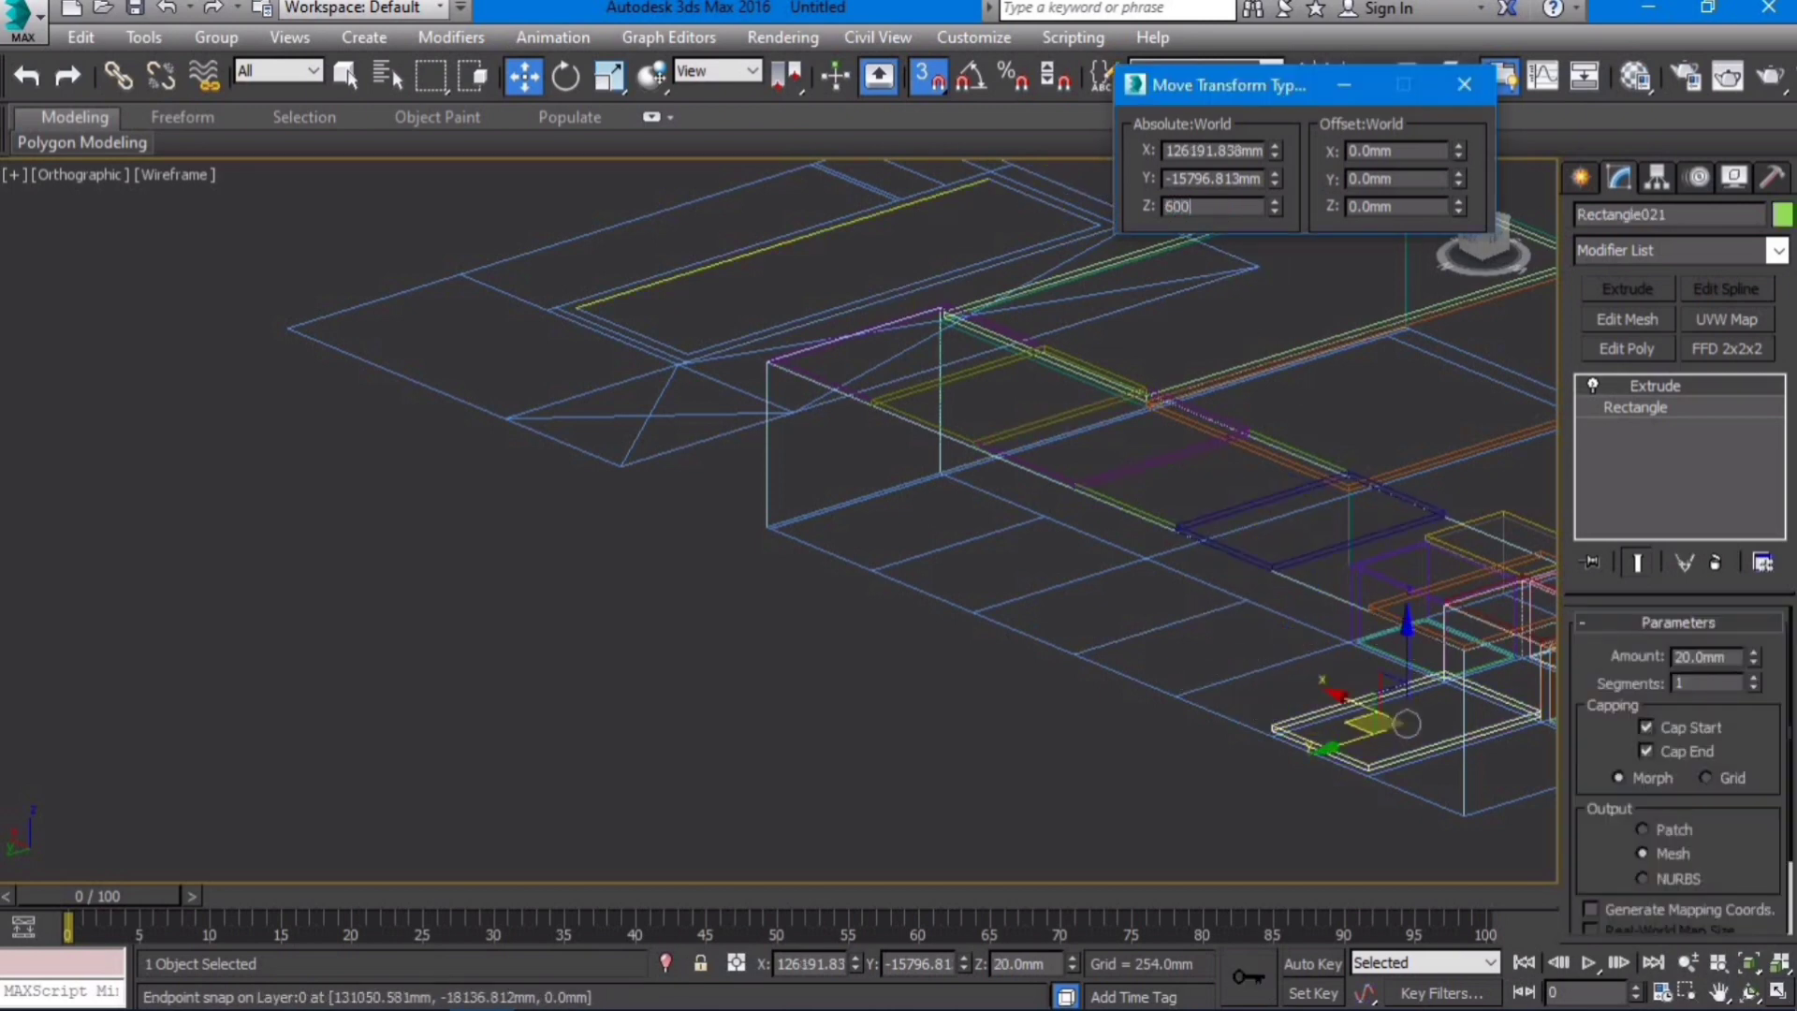
{"action": "key", "text": "Return"}
Step: Examine the wardrobe model in shaded display from above and from an angle
{"action": "middle_click", "coordinate": [1089, 547]}
{"action": "key", "text": "t"}
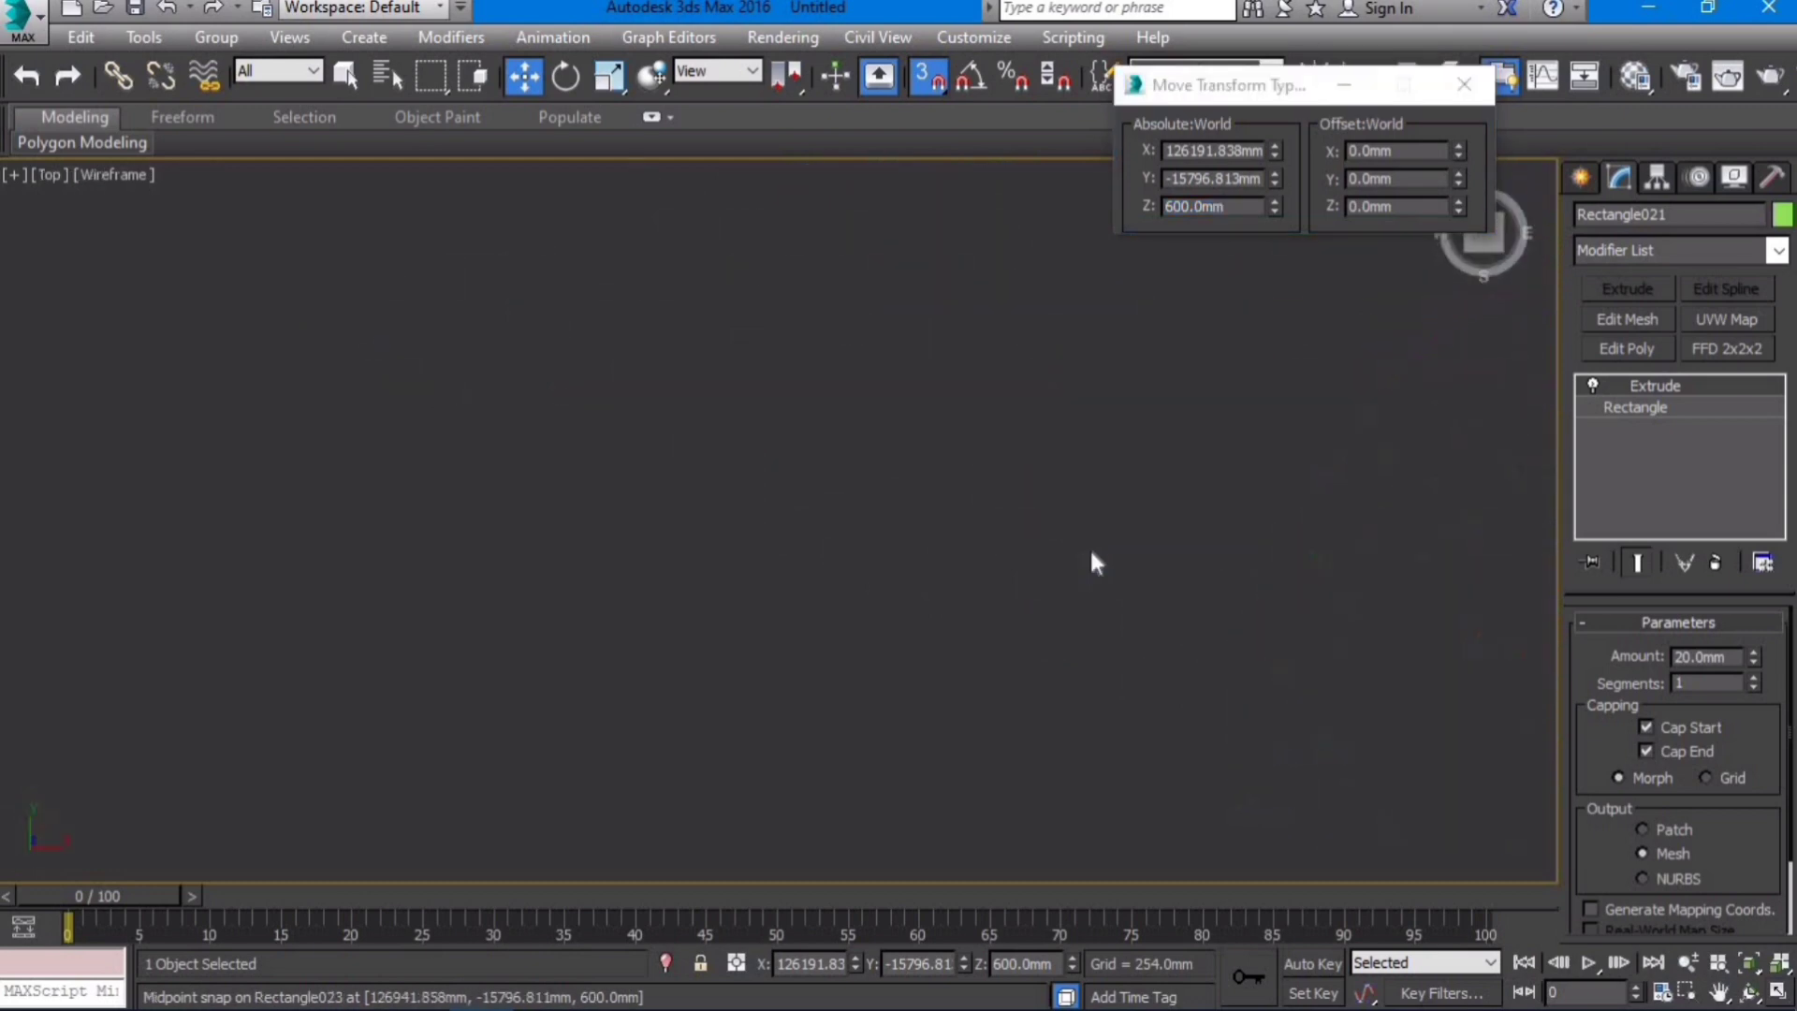
{"action": "key", "text": "z"}
{"action": "scroll", "coordinate": [1089, 558], "scroll_direction": "down", "scroll_amount": 3}
{"action": "middle_click_drag", "start_coordinate": [1191, 690], "coordinate": [1047, 663]}
{"action": "key", "text": "F3"}
{"action": "scroll", "coordinate": [1050, 653], "scroll_direction": "down", "scroll_amount": 3}
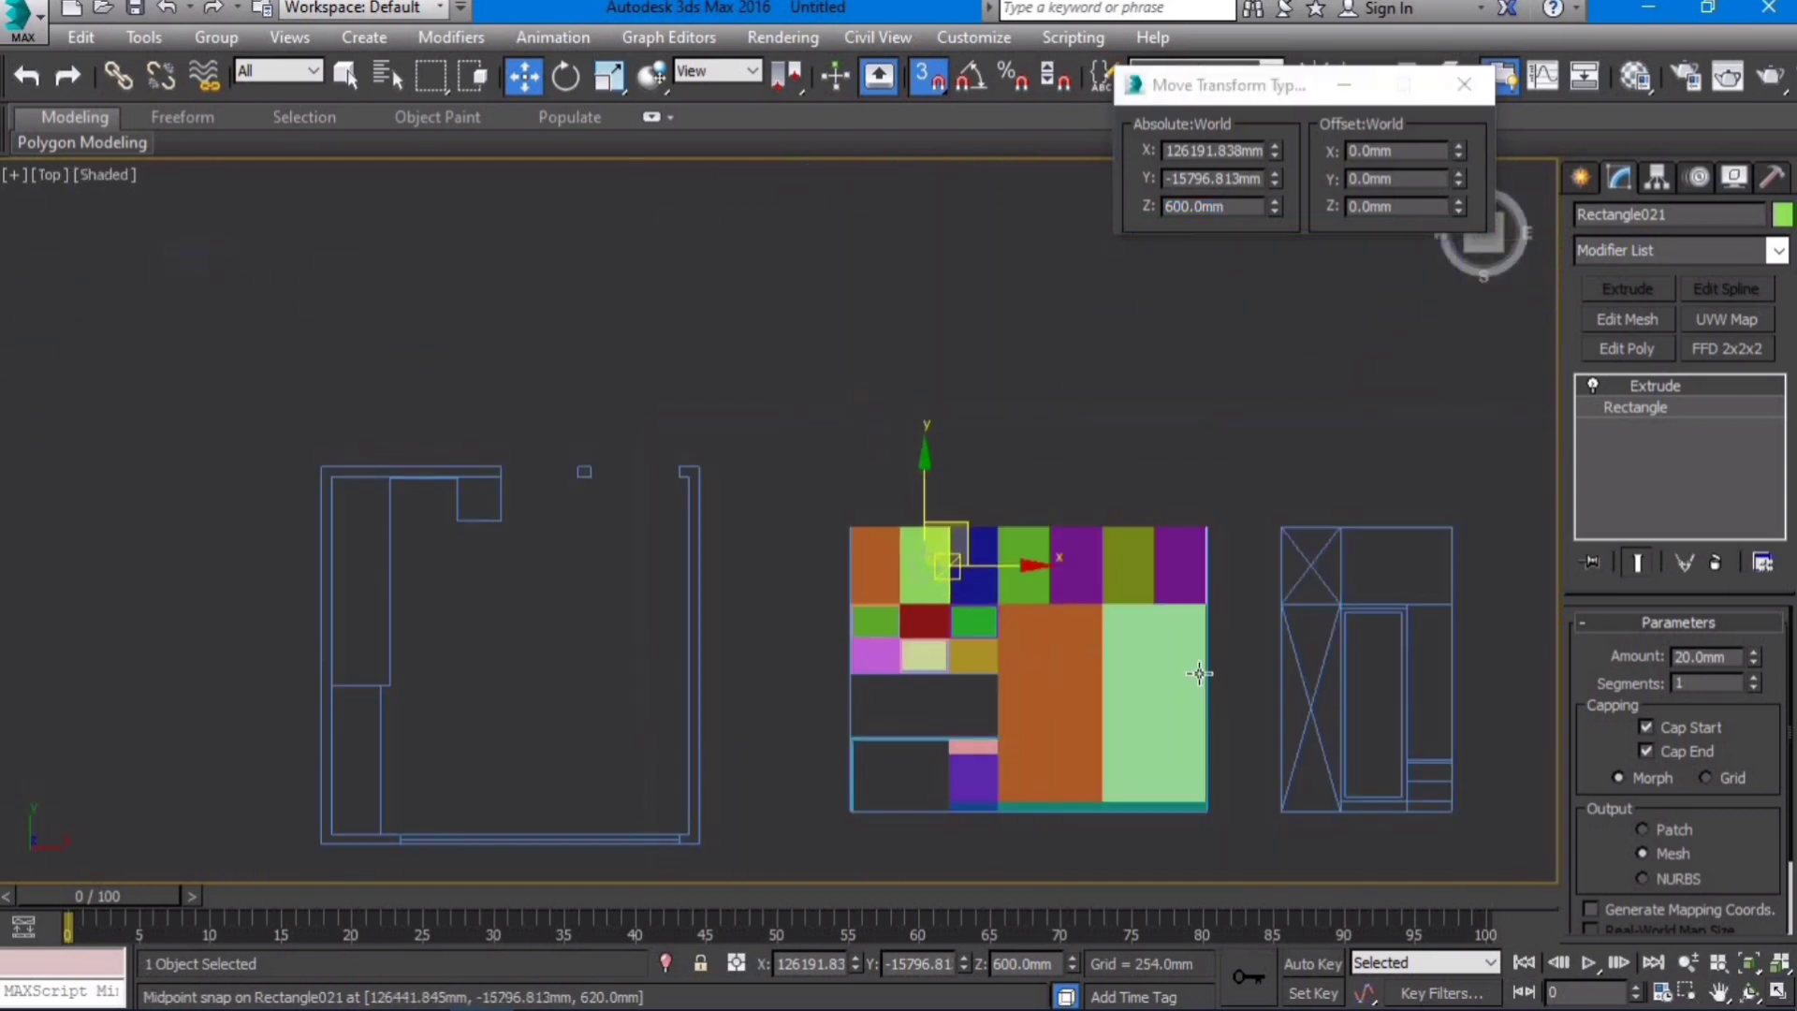
{"action": "mouse_move", "coordinate": [1203, 674]}
{"action": "middle_mouse_down", "text": "alt"}
{"action": "mouse_move", "coordinate": [1058, 597]}
{"action": "mouse_move", "coordinate": [1093, 753]}
{"action": "middle_mouse_up", "text": "alt"}
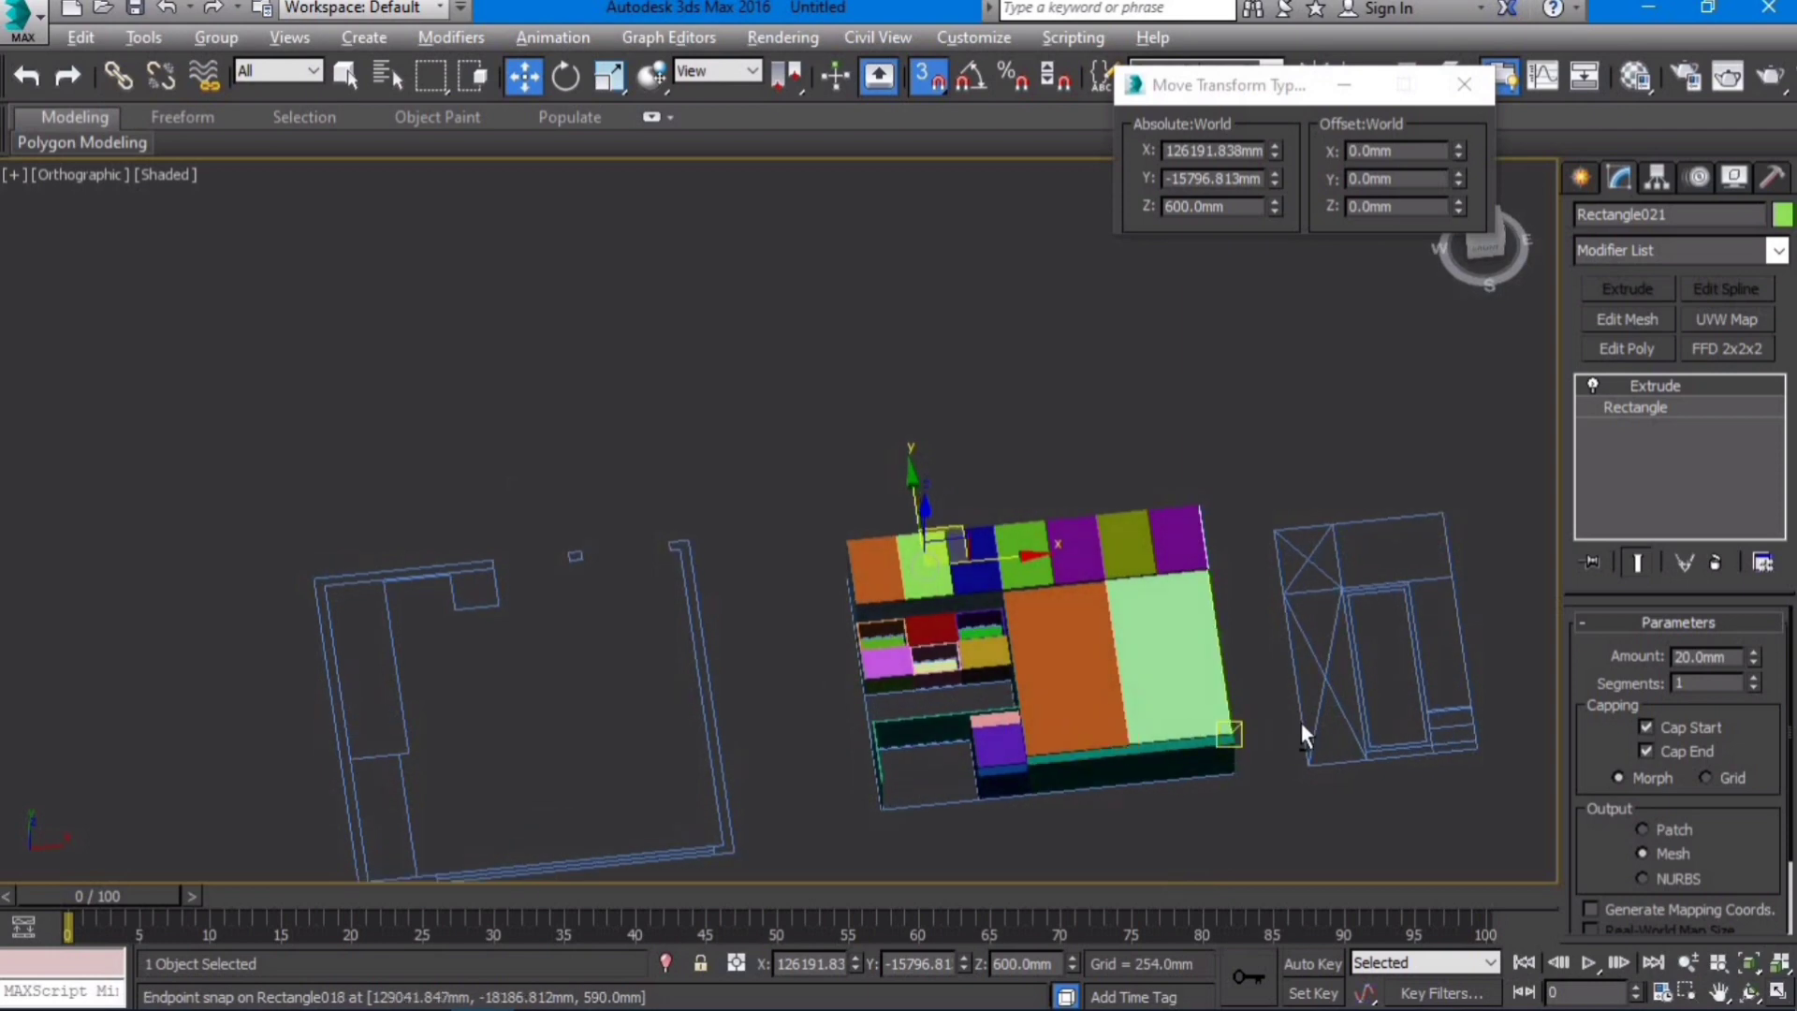
{"action": "middle_click_drag", "start_coordinate": [1303, 722], "coordinate": [1096, 596], "text": "alt"}
{"action": "scroll", "coordinate": [1094, 596], "scroll_direction": "up", "scroll_amount": 2}
{"action": "scroll", "coordinate": [1091, 595], "scroll_direction": "down", "scroll_amount": 2}
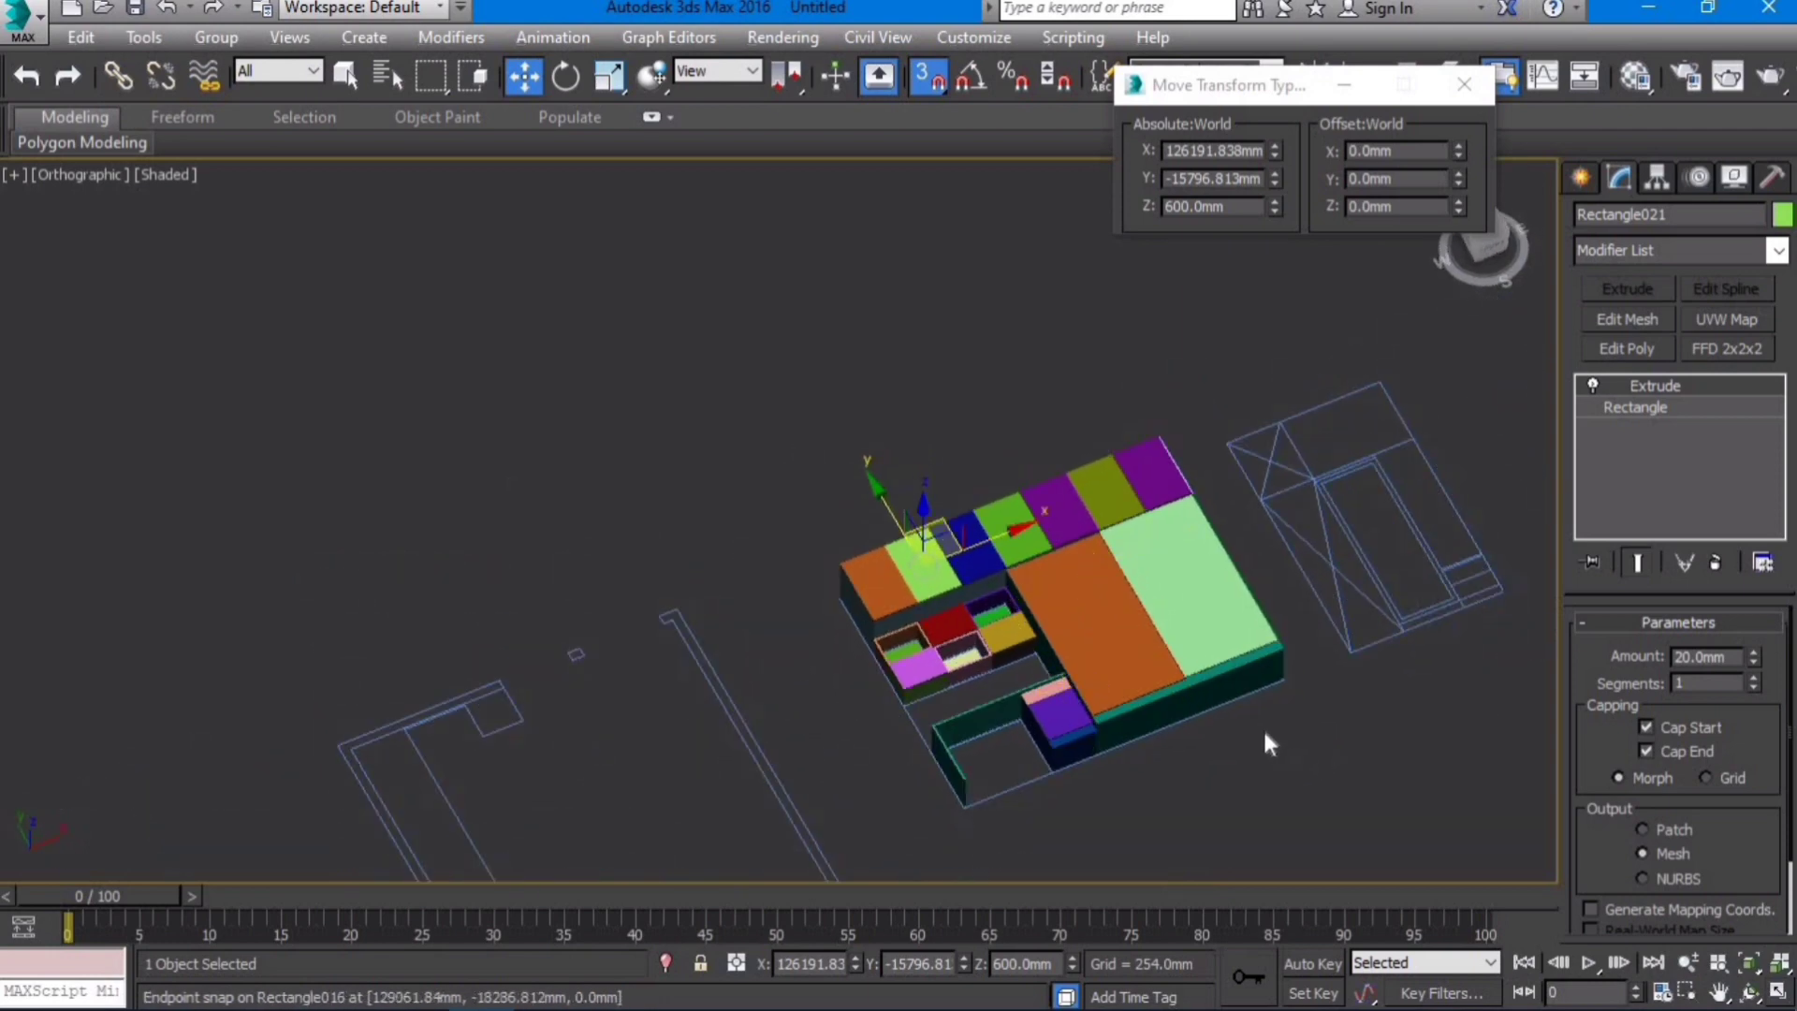
Step: In the side elevation, draw a rectangle about 450 by 500 mm over the low drawer cabinet, including its plinth
{"action": "key", "text": "t"}
{"action": "key", "text": "z"}
{"action": "scroll", "coordinate": [936, 589], "scroll_direction": "down", "scroll_amount": 6}
{"action": "middle_click_drag", "start_coordinate": [1235, 698], "coordinate": [826, 486]}
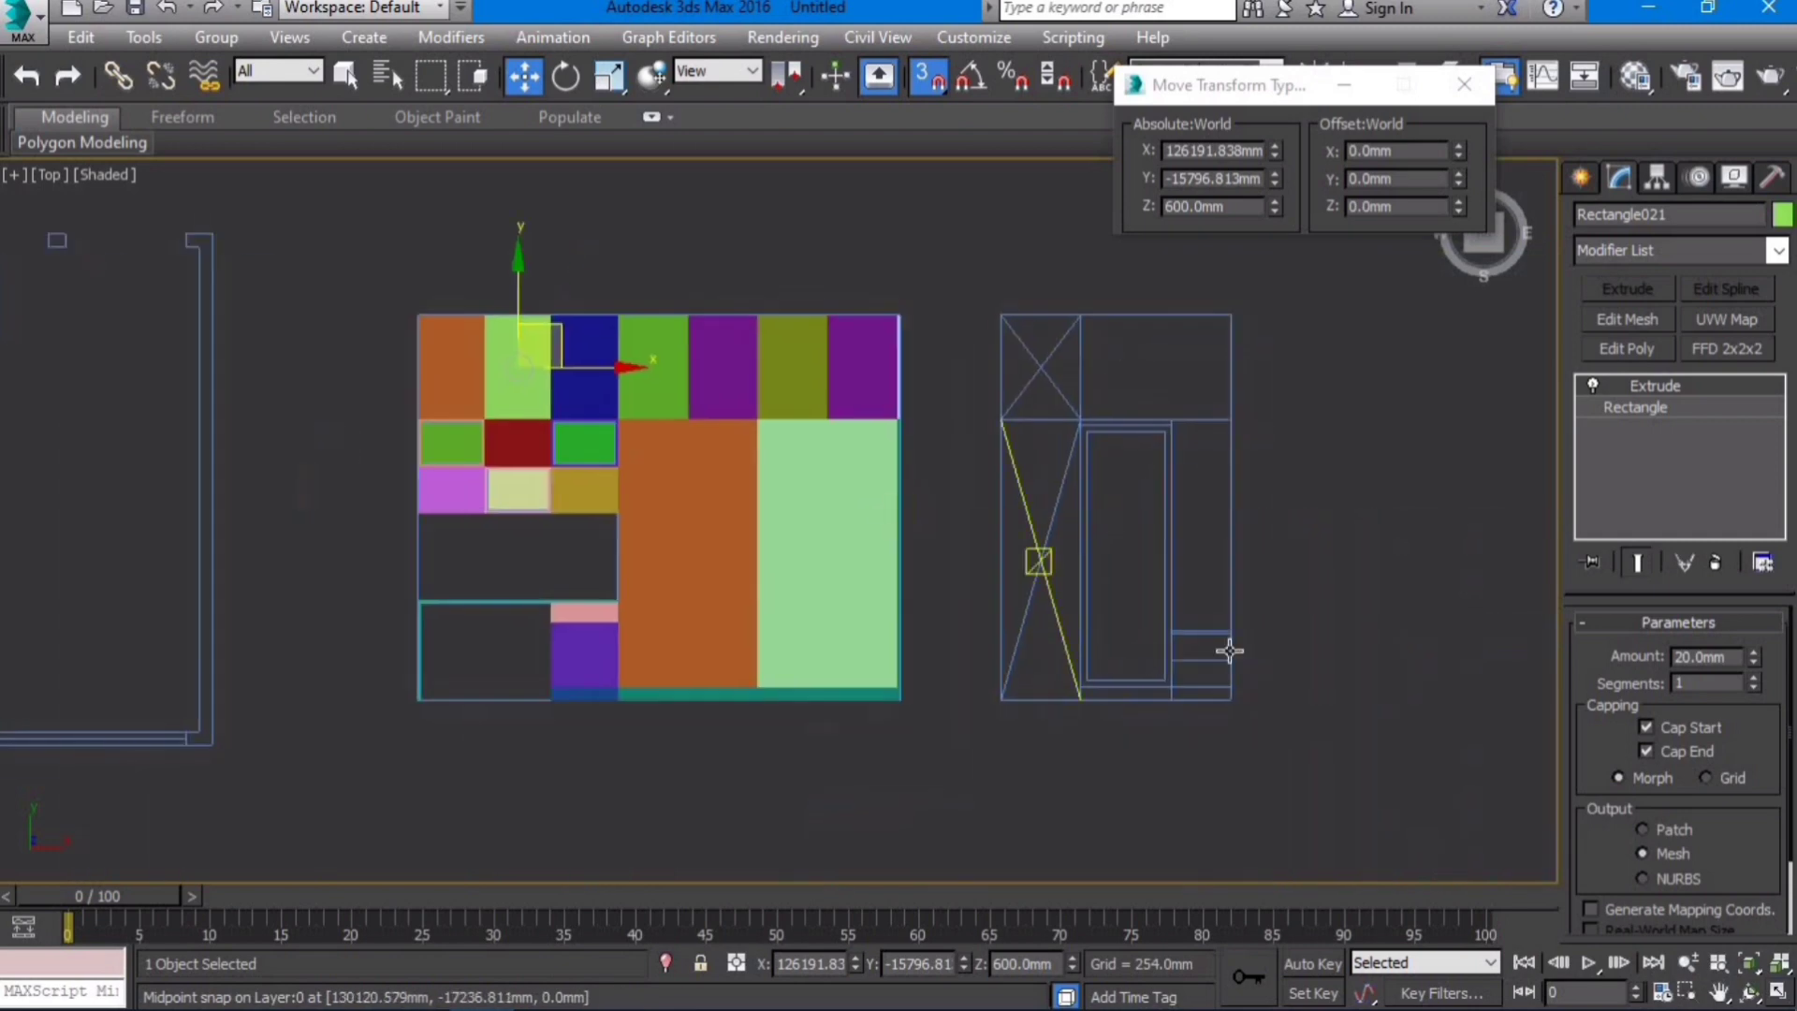
{"action": "middle_click_drag", "start_coordinate": [1208, 697], "coordinate": [1092, 598]}
{"action": "scroll", "coordinate": [1091, 598], "scroll_direction": "up", "scroll_amount": 3}
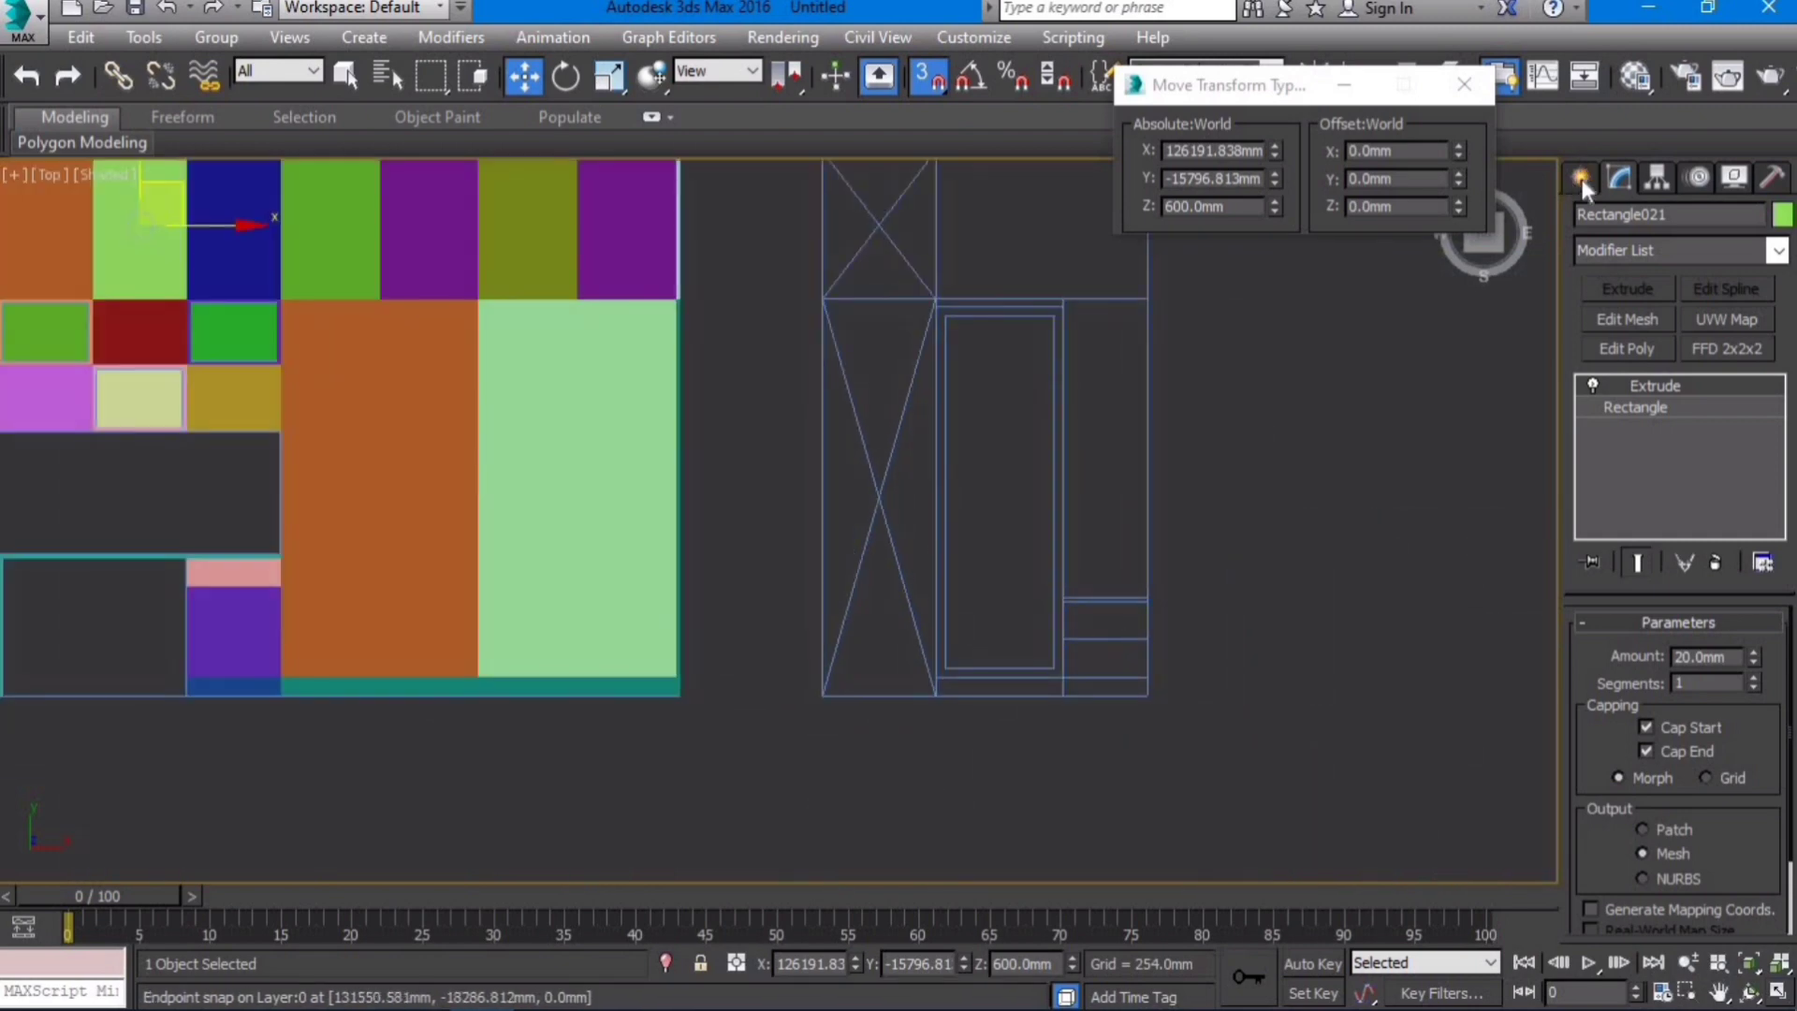
{"action": "left_click", "coordinate": [1581, 178]}
{"action": "left_click", "coordinate": [1731, 368]}
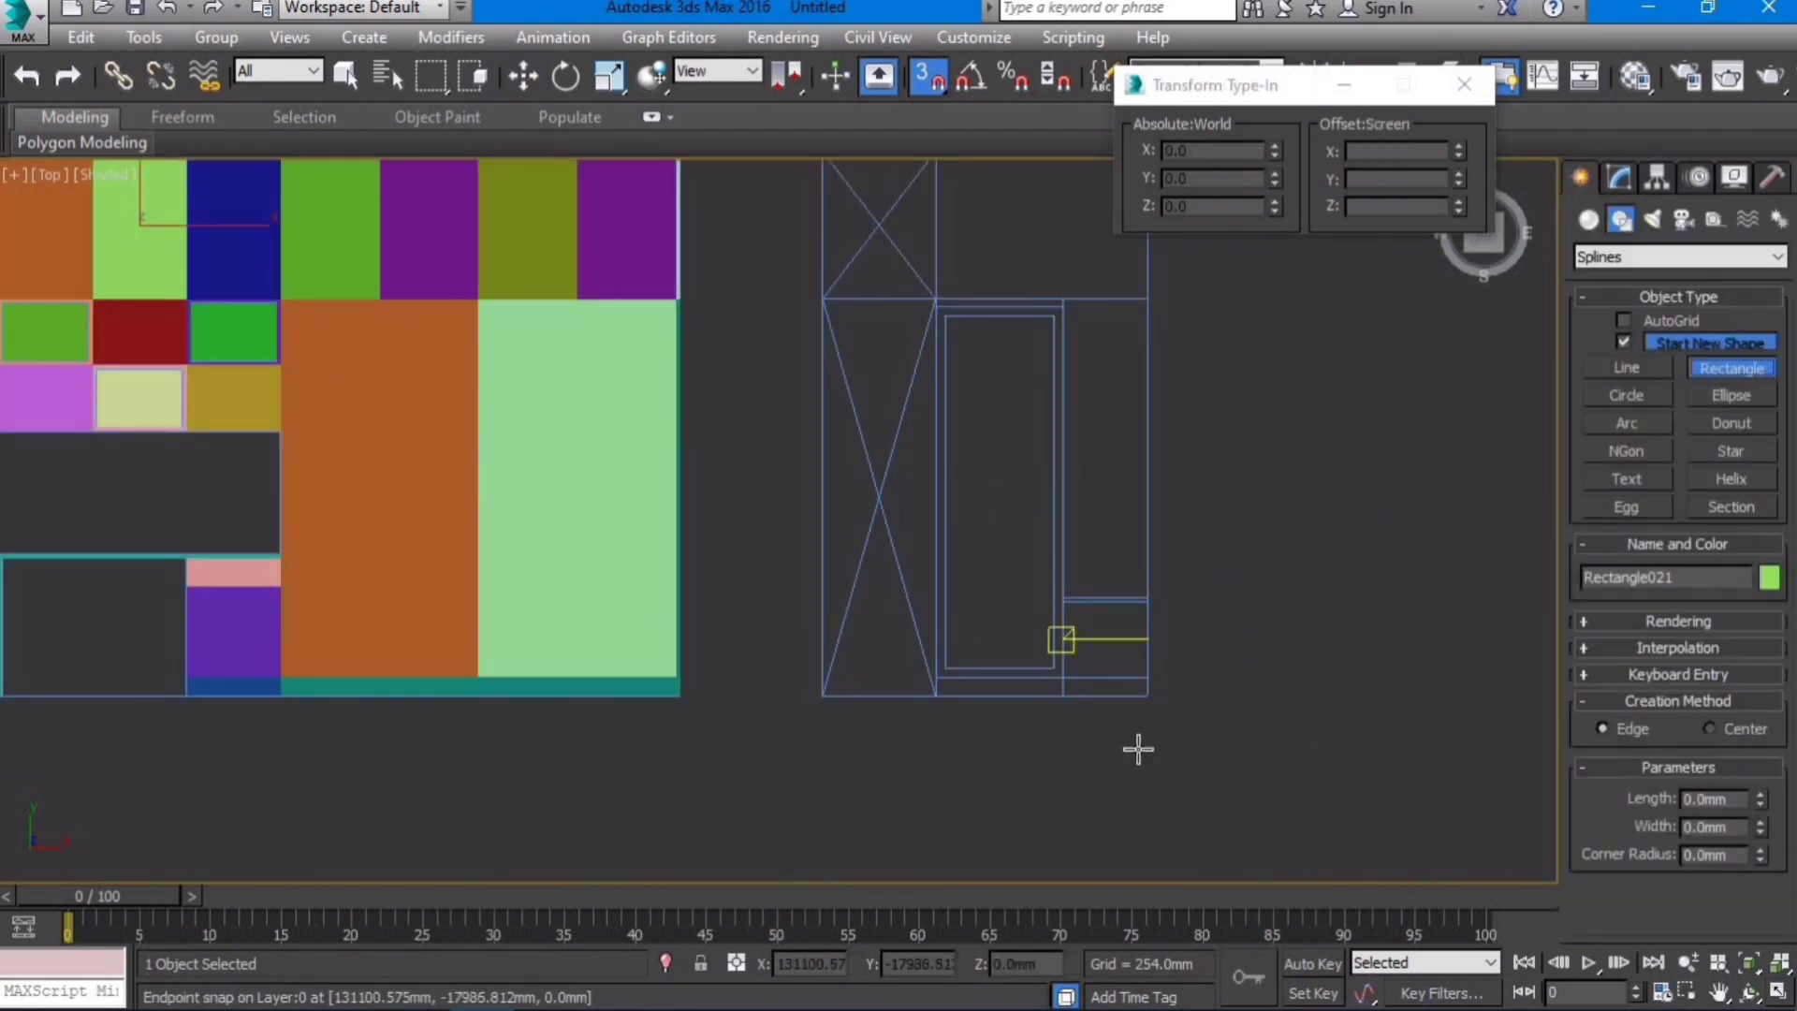
{"action": "scroll", "coordinate": [1138, 749], "scroll_direction": "up", "scroll_amount": 3}
{"action": "left_click_drag", "start_coordinate": [1157, 660], "coordinate": [990, 469]}
{"action": "right_click", "coordinate": [978, 470]}
Step: Extrude the drawer cabinet rectangle 430 mm
{"action": "left_click", "coordinate": [1622, 178]}
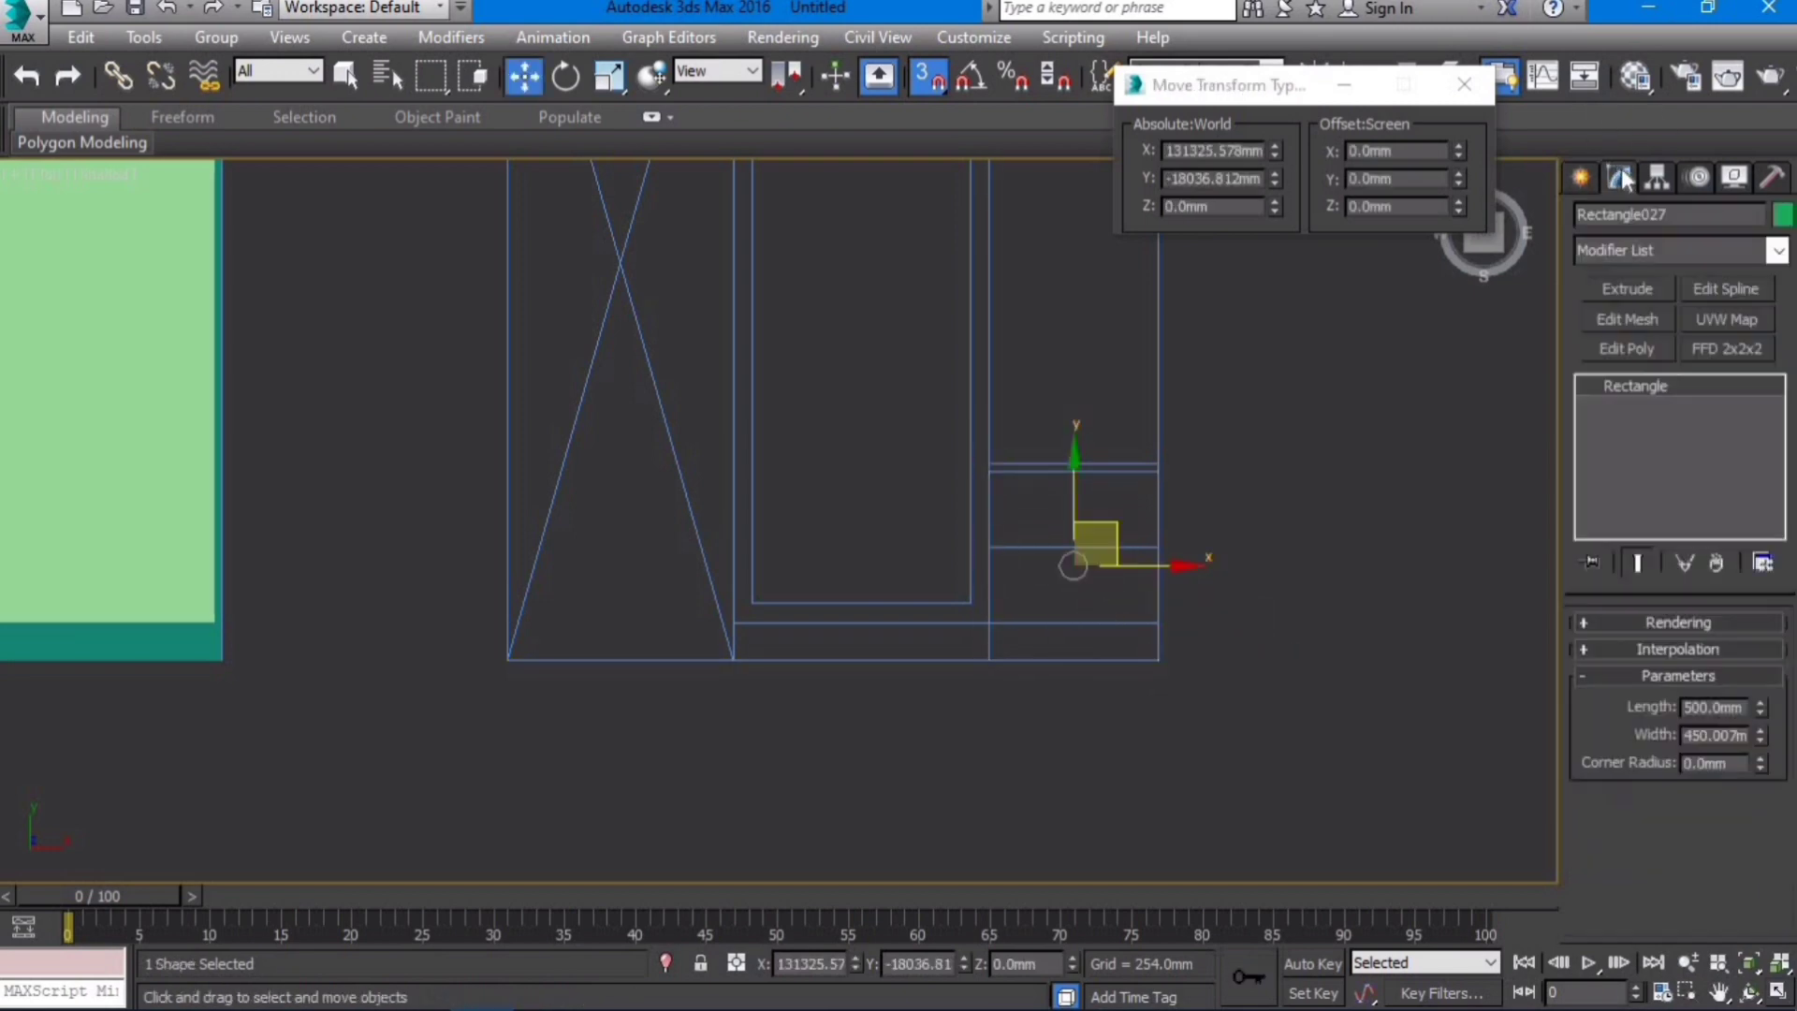
{"action": "left_click", "coordinate": [1628, 289]}
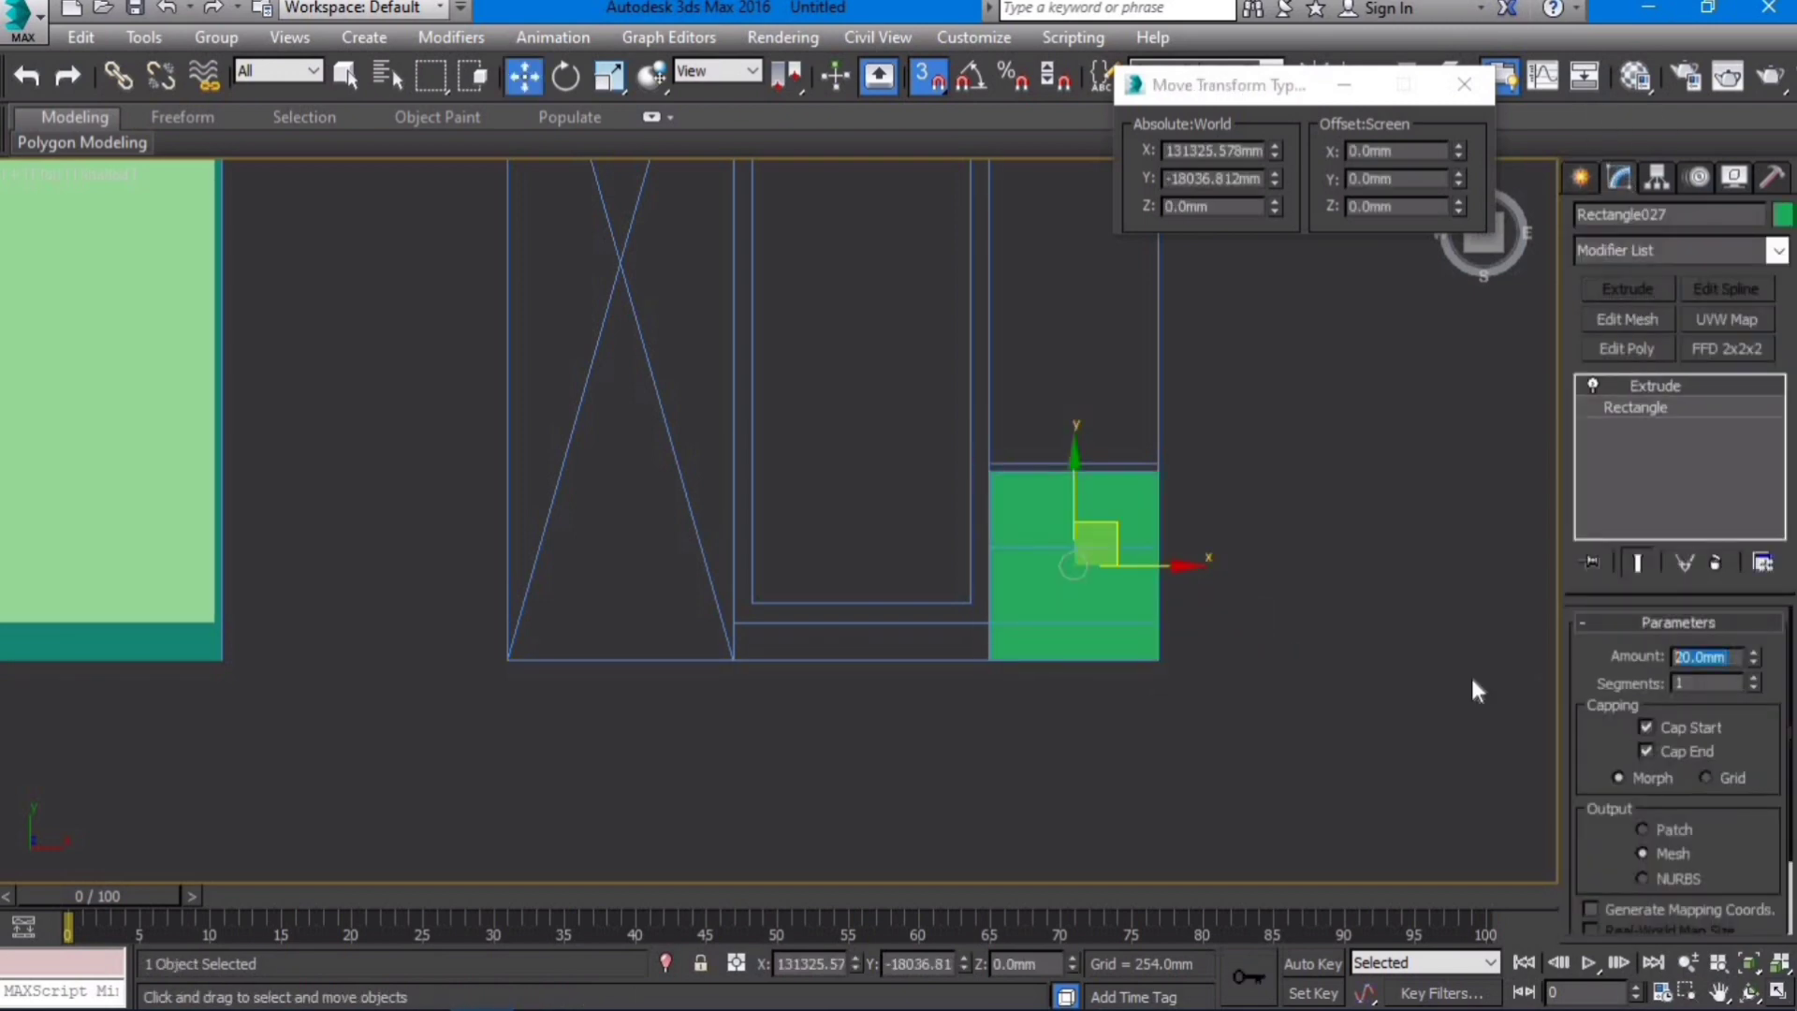
{"action": "type", "text": "430"}
{"action": "key", "text": "Return"}
Step: In wireframe display, draw a rectangle about 450 by 200 mm over the upper drawer front and extrude it 20 mm
{"action": "left_click", "coordinate": [1581, 180]}
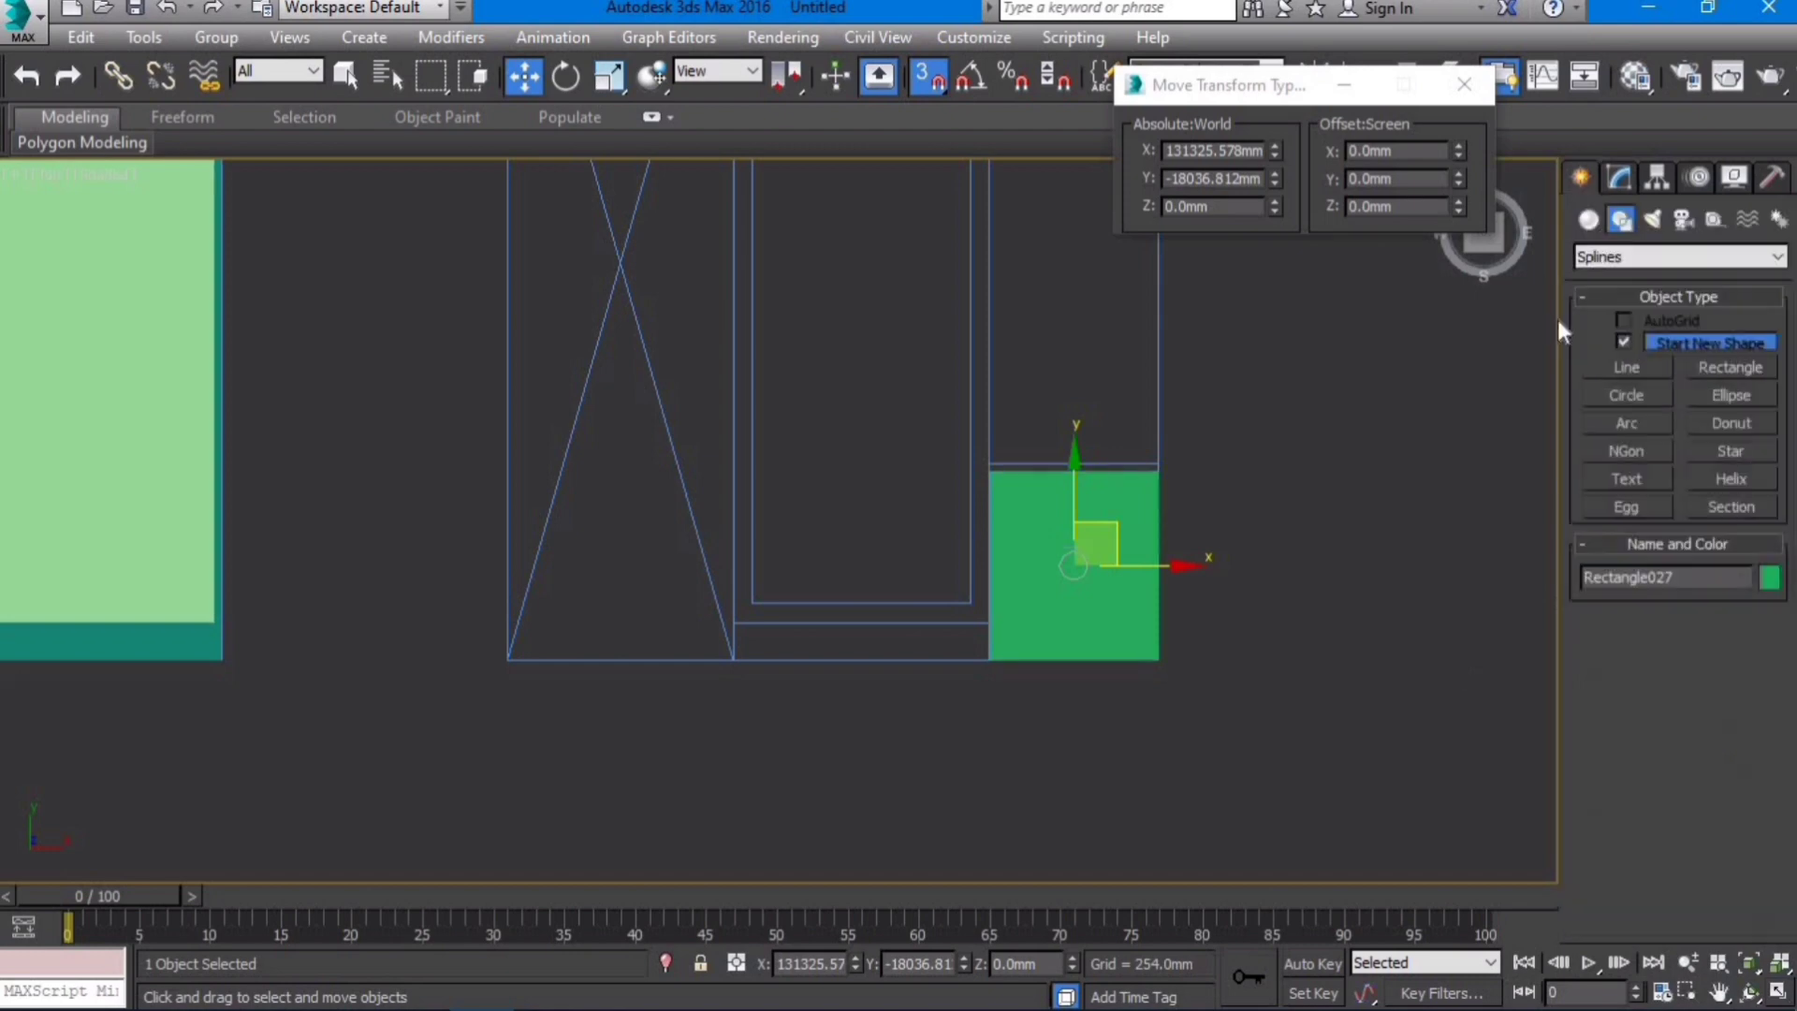
{"action": "key", "text": "F3"}
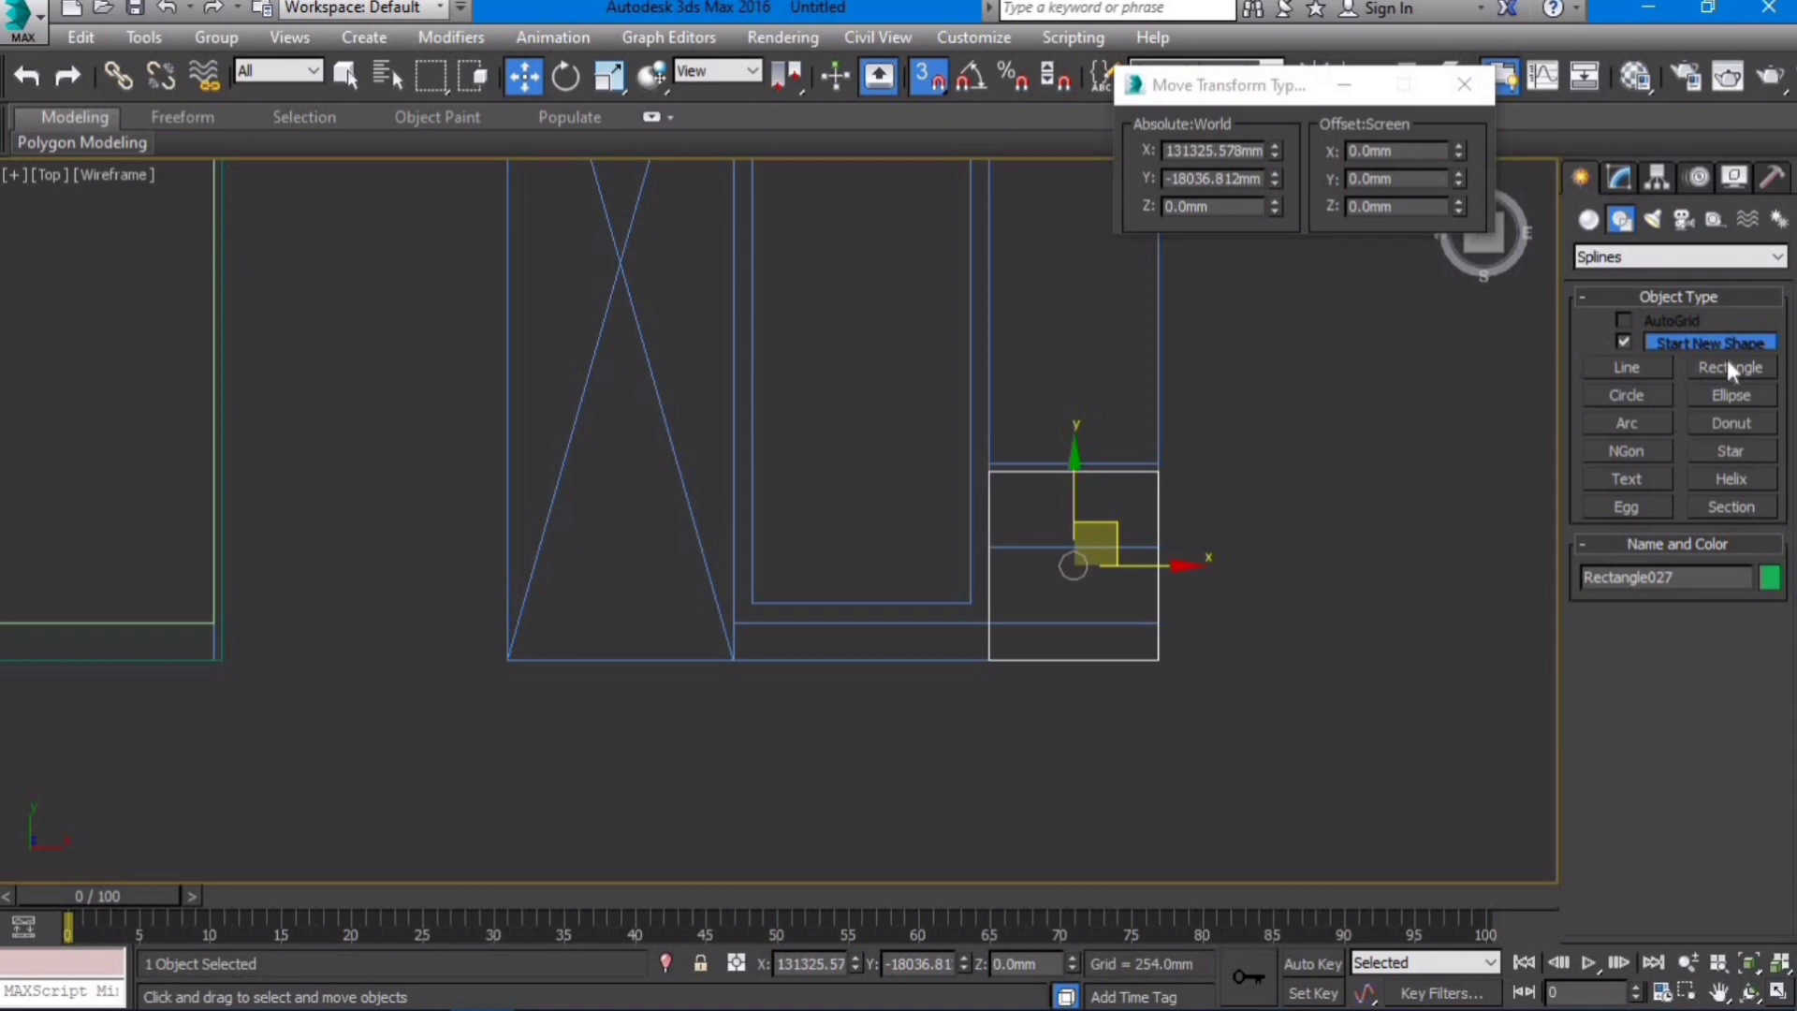
{"action": "left_click", "coordinate": [1726, 367]}
{"action": "scroll", "coordinate": [962, 574], "scroll_direction": "up", "scroll_amount": 2}
{"action": "left_click_drag", "start_coordinate": [992, 438], "coordinate": [1224, 541]}
{"action": "key", "text": "w"}
{"action": "left_click", "coordinate": [1619, 179]}
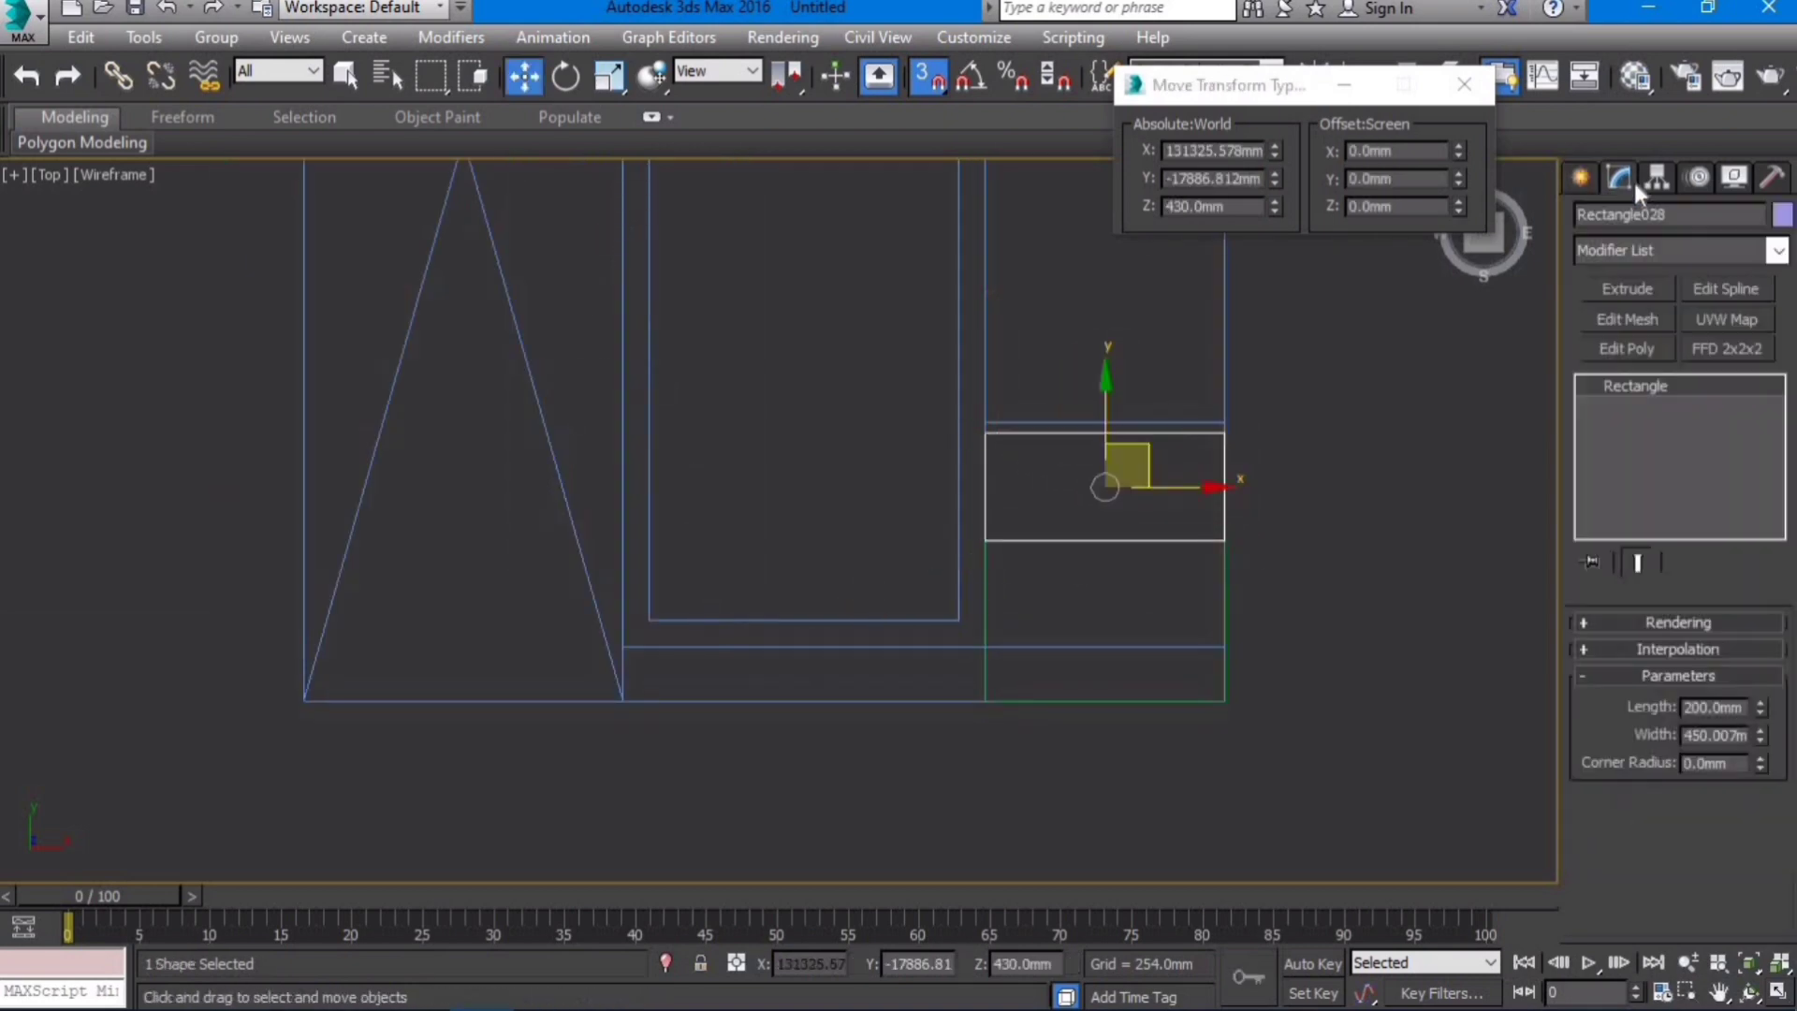
{"action": "left_click", "coordinate": [1630, 287]}
{"action": "left_click_drag", "start_coordinate": [1735, 656], "coordinate": [1485, 627]}
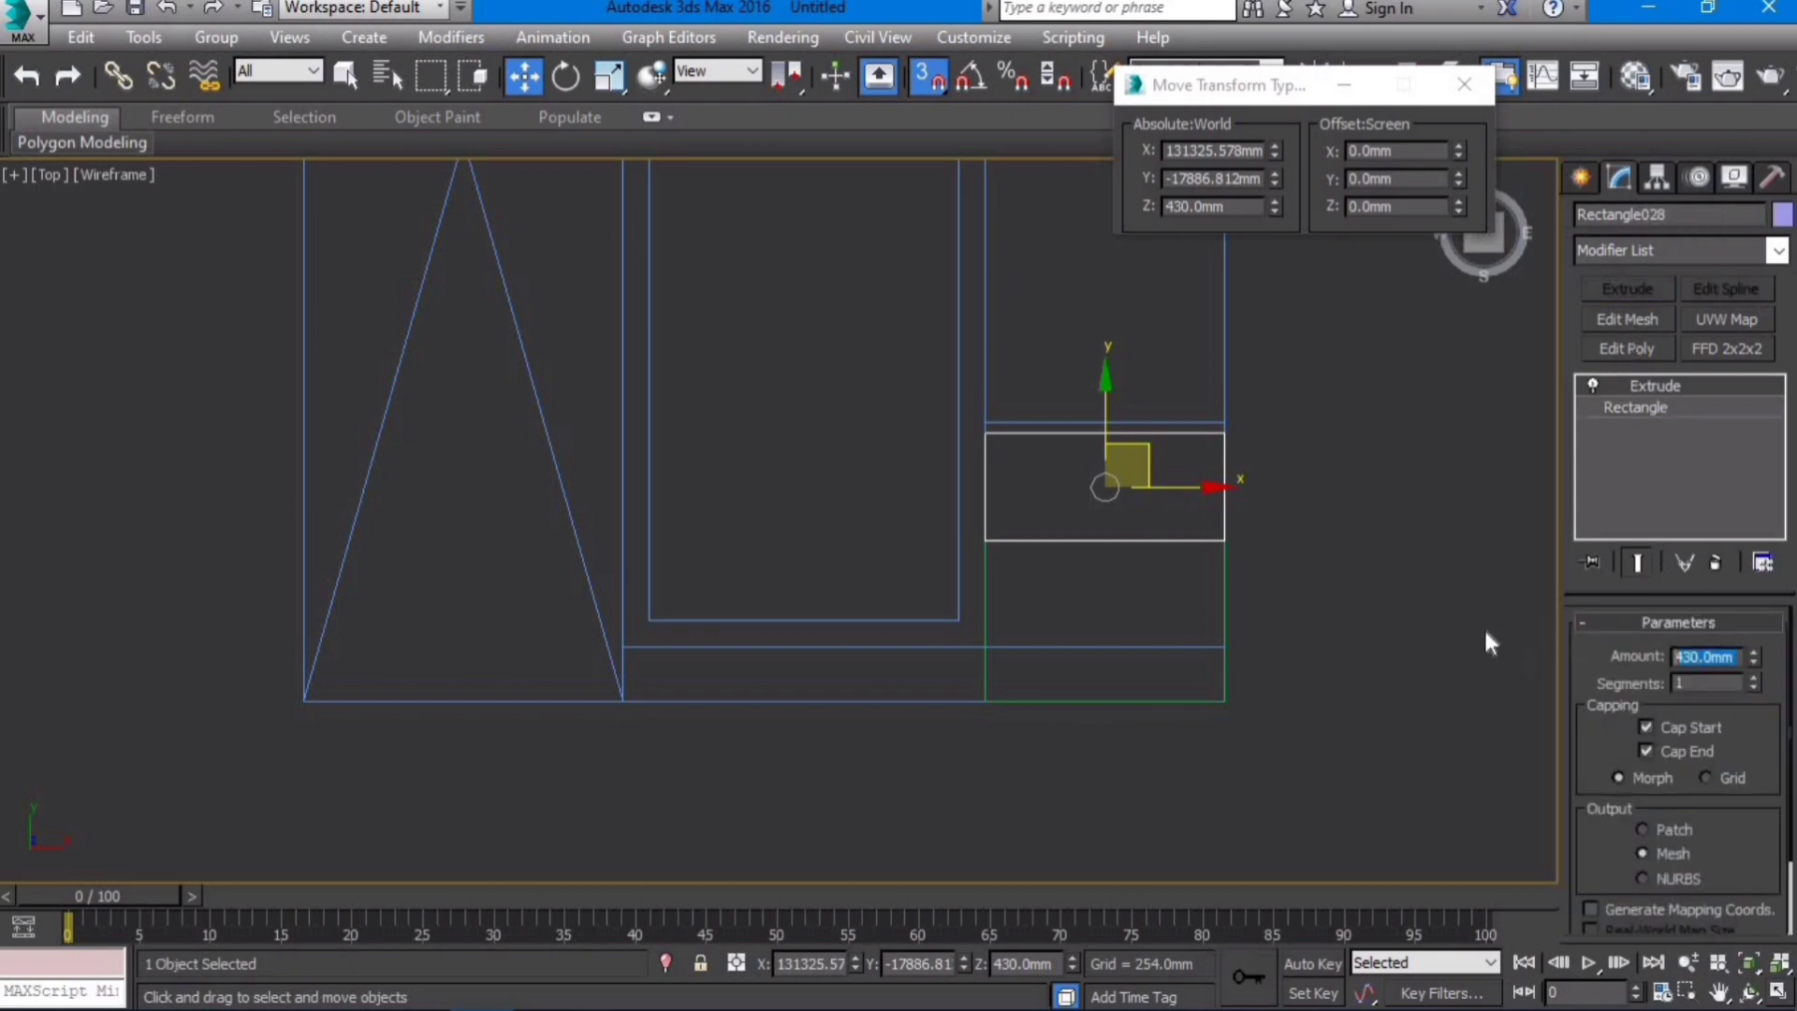
{"action": "type", "text": "20"}
{"action": "key", "text": "Return"}
Step: Draw a rectangle over the lower drawer front, between the upper drawer and the plinth, and extrude it 20 mm
{"action": "left_click", "coordinate": [1580, 177]}
{"action": "left_click", "coordinate": [1730, 368]}
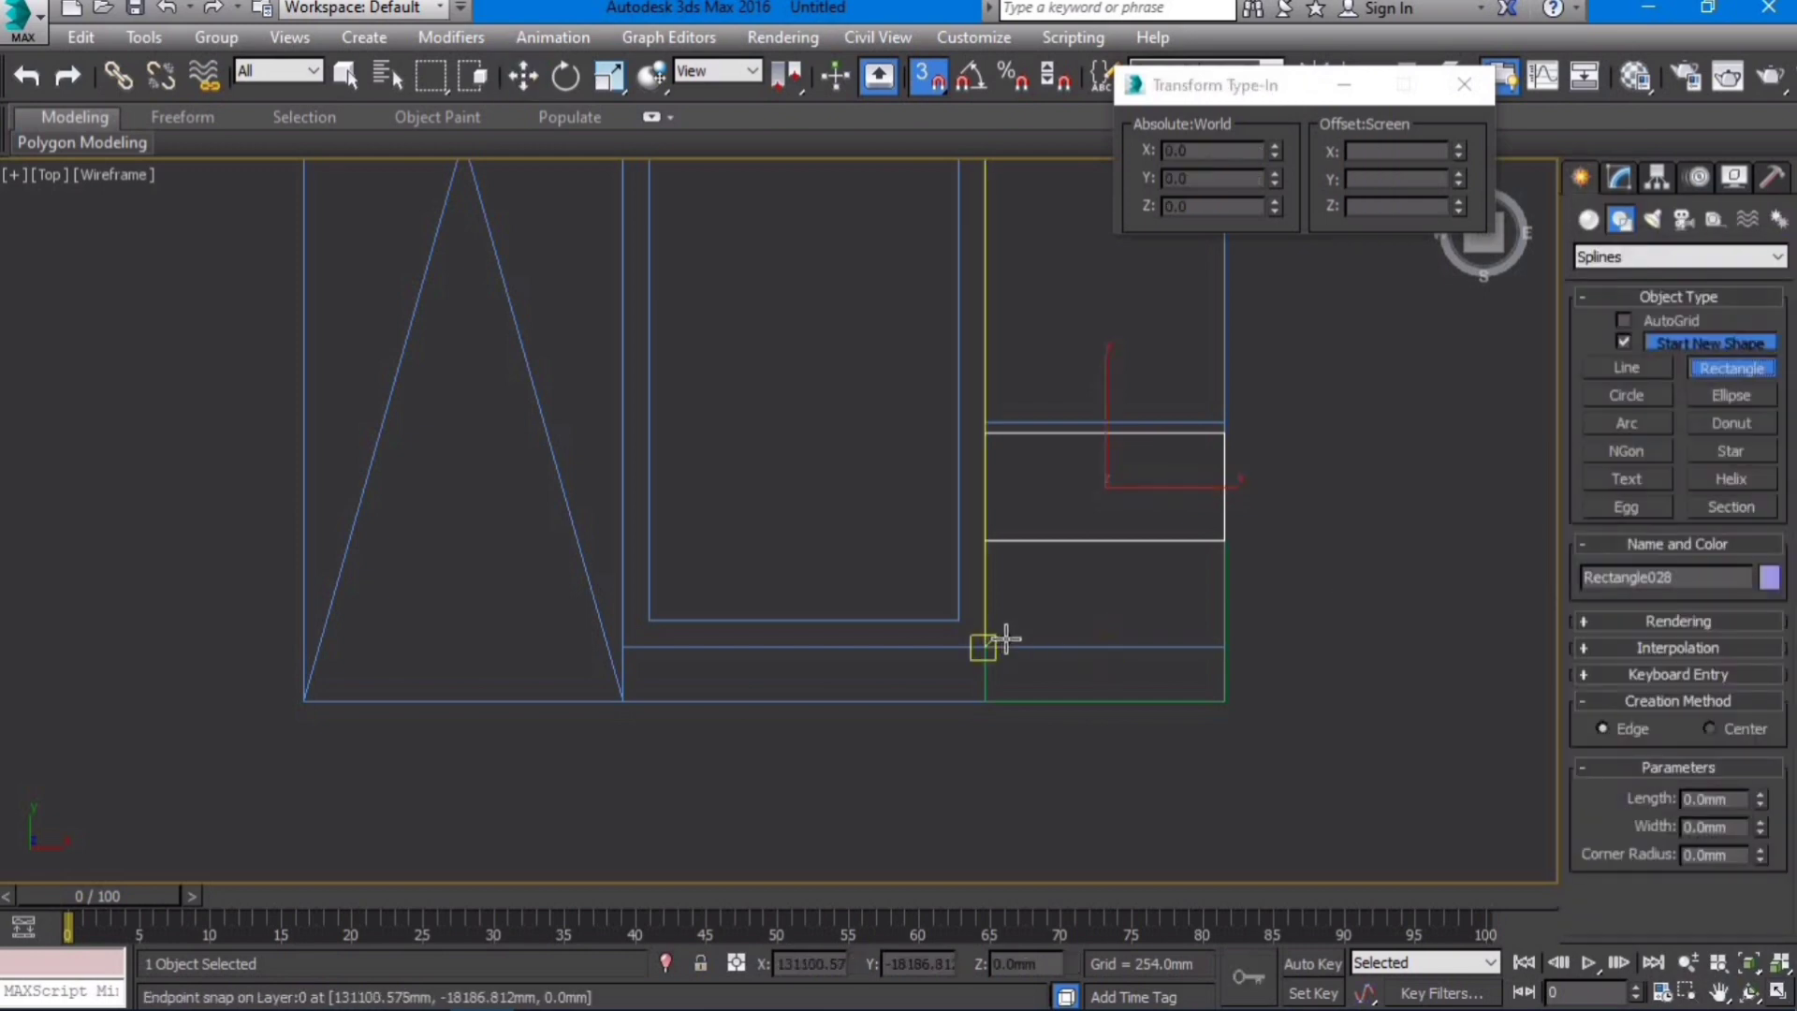
{"action": "left_click_drag", "start_coordinate": [984, 647], "coordinate": [1223, 541]}
{"action": "left_click", "coordinate": [1618, 177]}
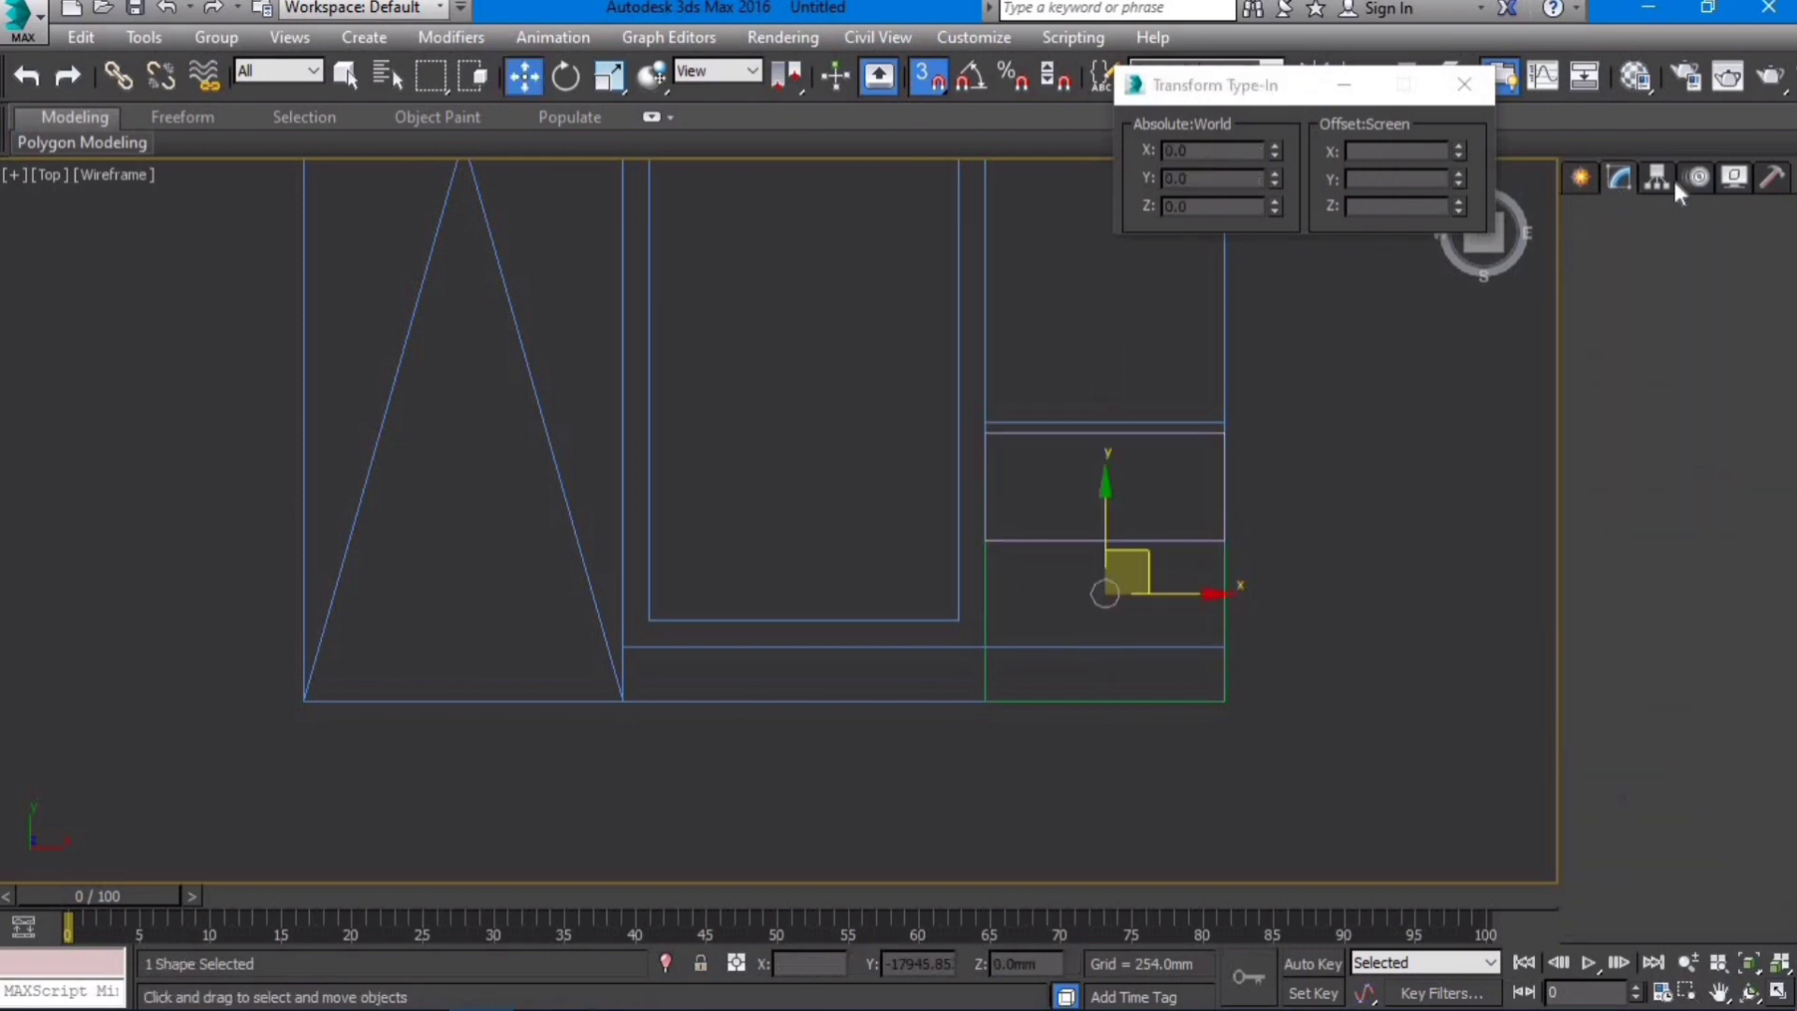
{"action": "left_click", "coordinate": [1628, 288]}
Step: Draw a rectangle about 450 by 20 mm over the thin top strip directly above the upper drawer front in the side elevation
{"action": "scroll", "coordinate": [1051, 481], "scroll_direction": "up", "scroll_amount": 2}
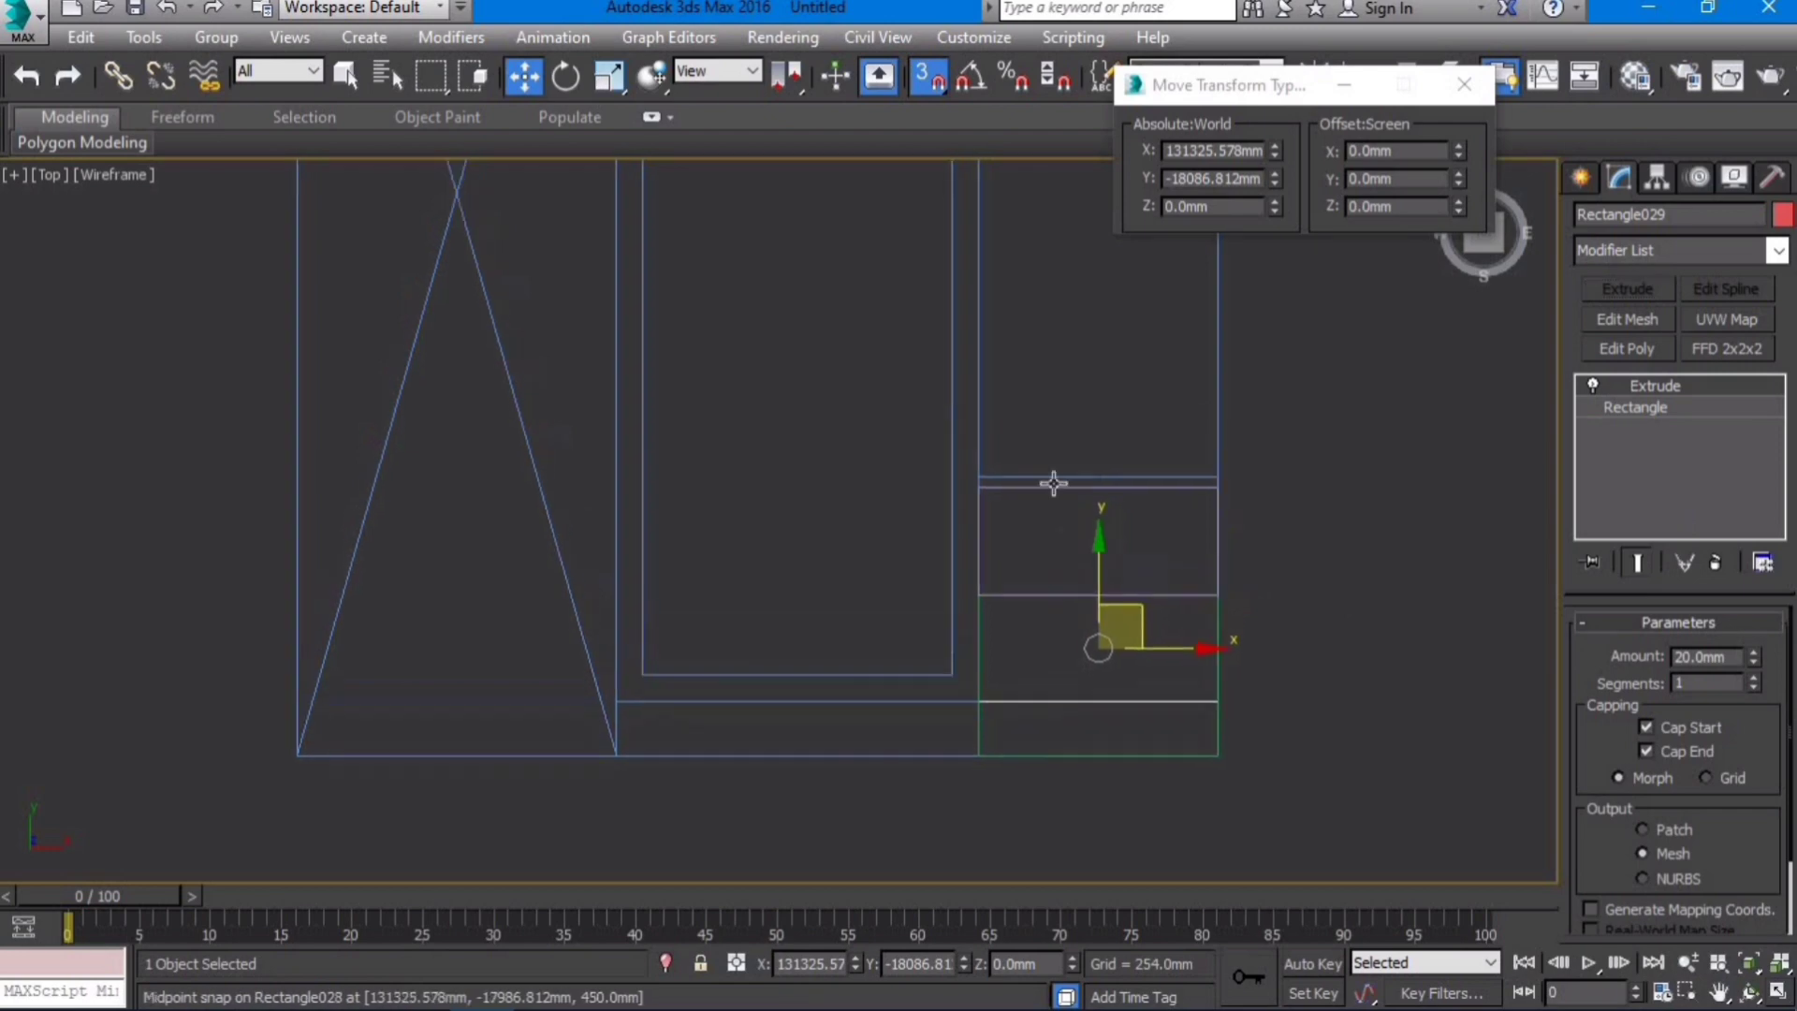
{"action": "left_click", "coordinate": [1581, 177]}
{"action": "left_click", "coordinate": [1731, 368]}
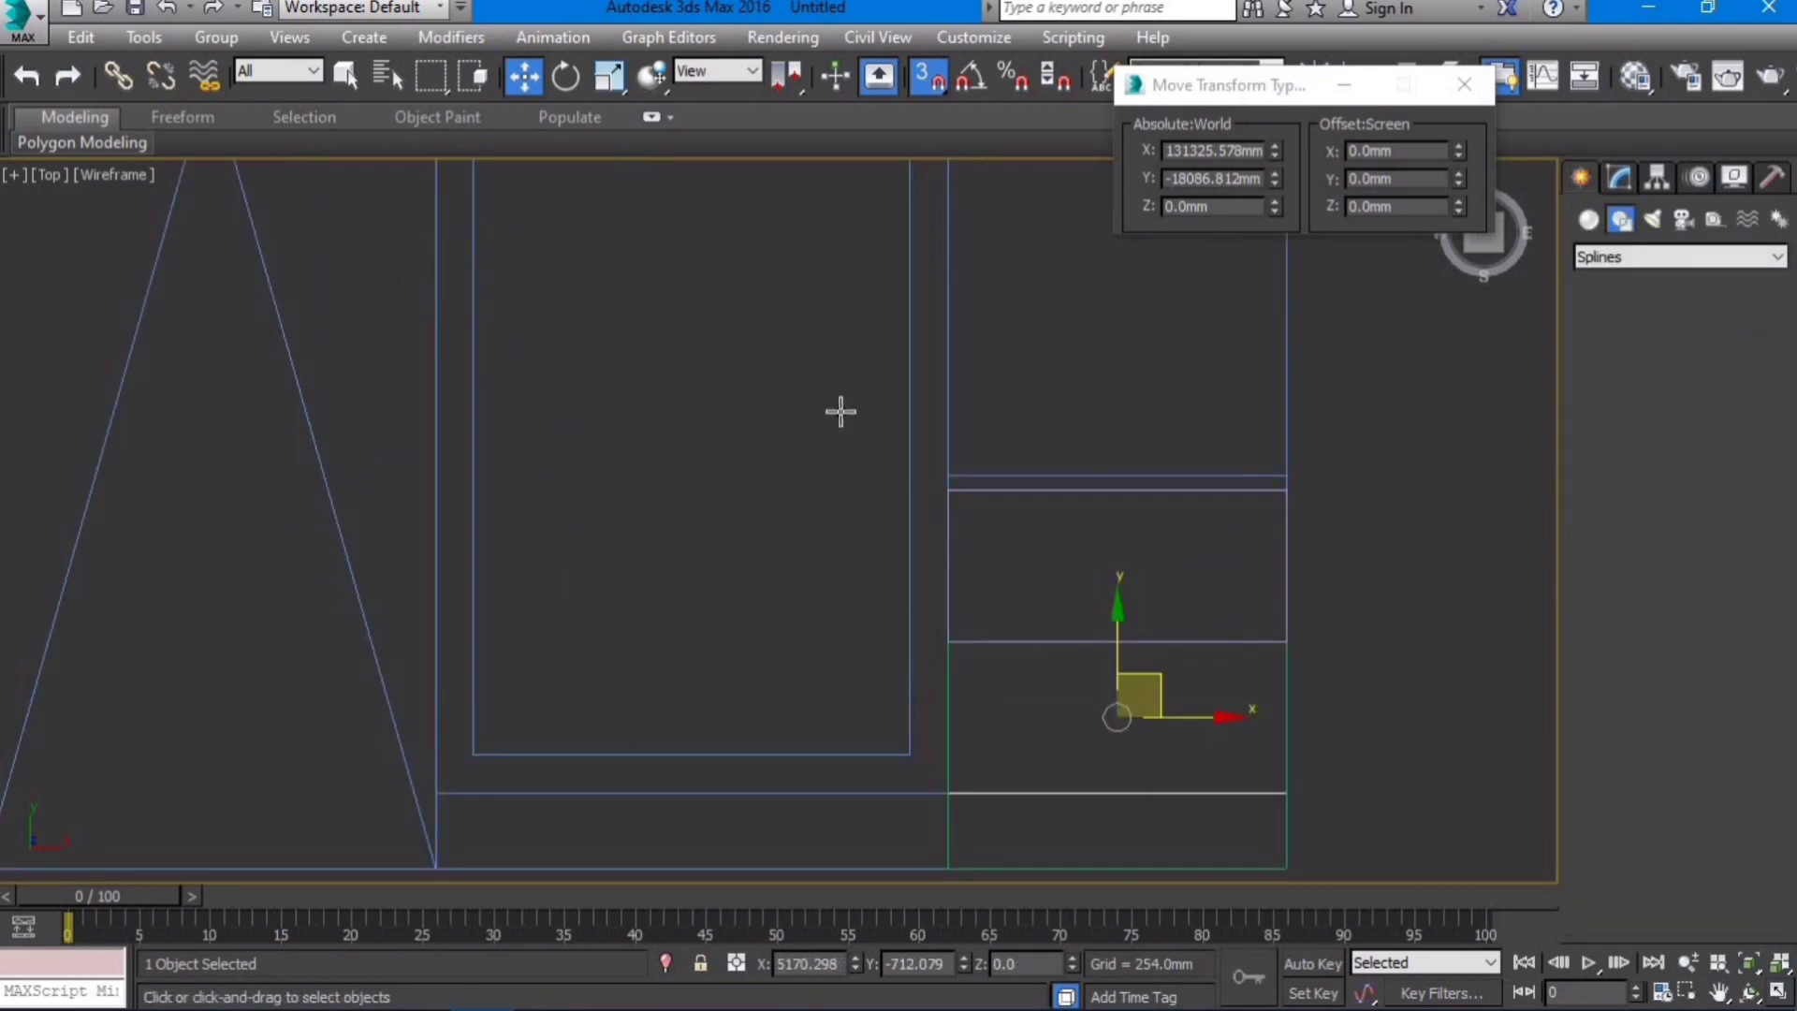
{"action": "left_click_drag", "start_coordinate": [951, 477], "coordinate": [1286, 489]}
{"action": "left_click", "coordinate": [1622, 175]}
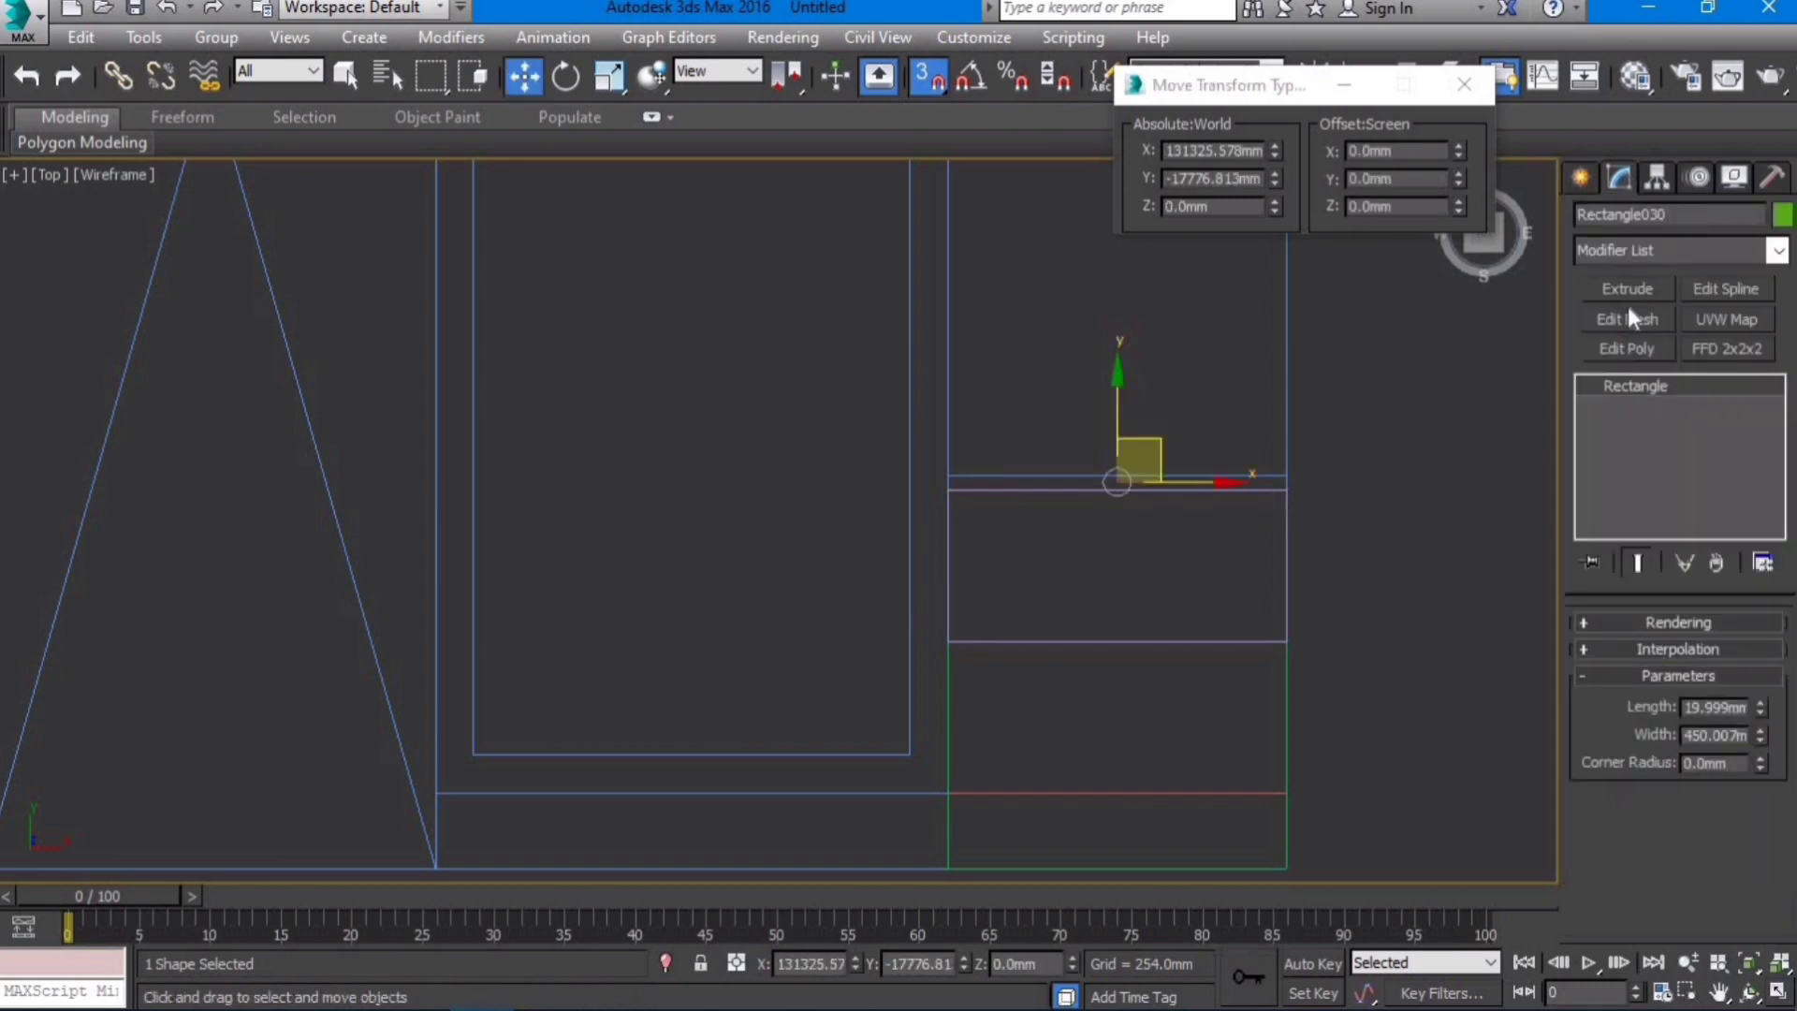
Step: Extrude the thin top rectangle of the drawer cabinet 465 mm
{"action": "left_click_drag", "start_coordinate": [1731, 658], "coordinate": [1365, 675]}
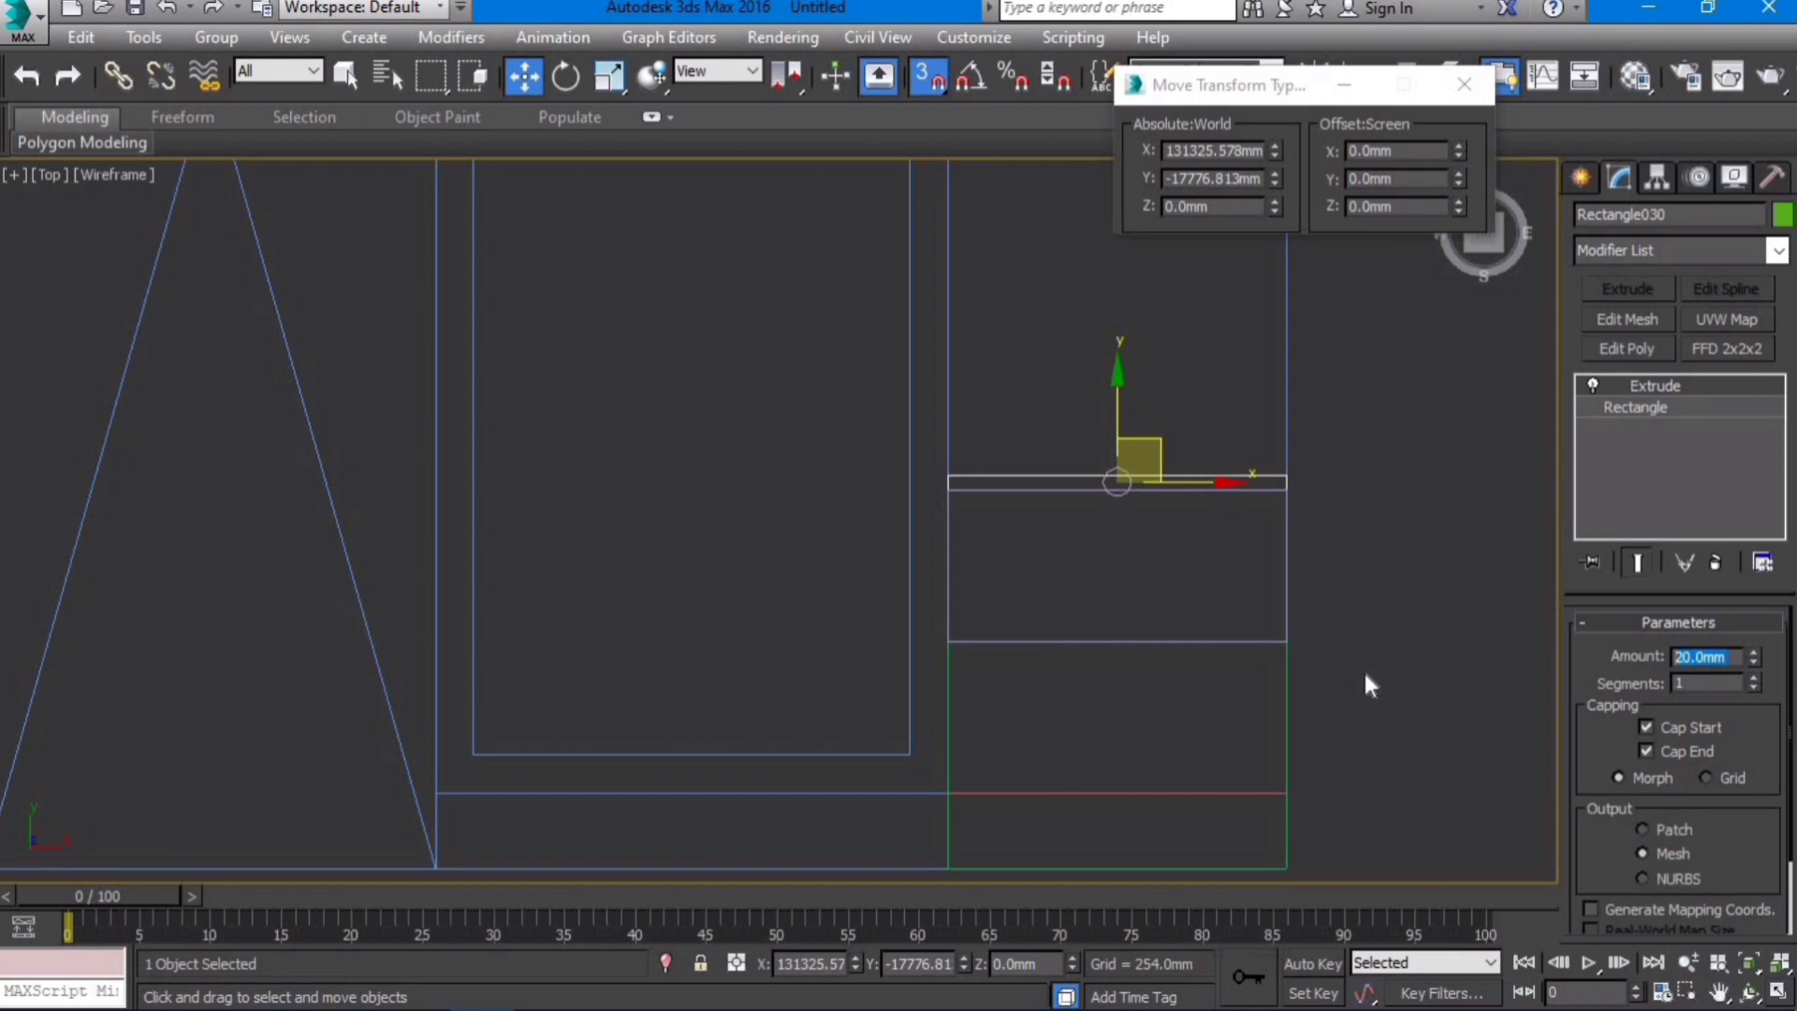
{"action": "type", "text": "465"}
{"action": "key", "text": "Return"}
{"action": "scroll", "coordinate": [1133, 599], "scroll_direction": "down", "scroll_amount": 5}
{"action": "key", "text": "F3"}
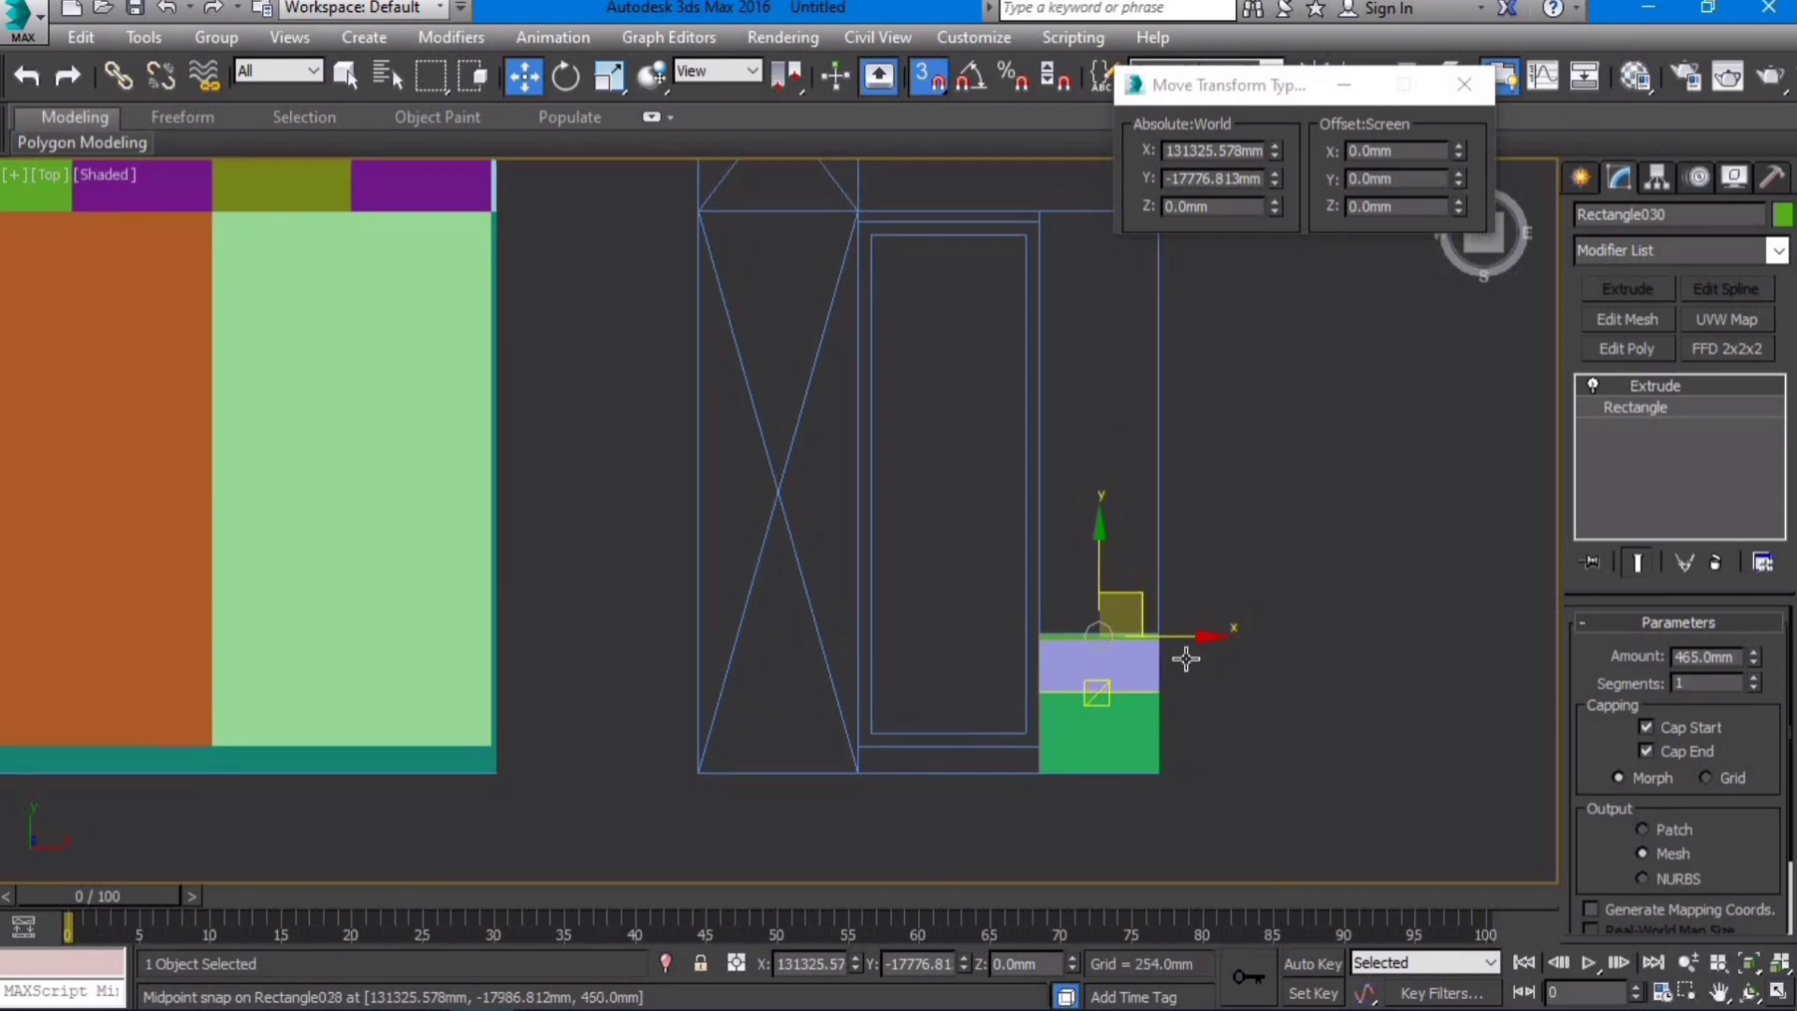
Step: In wireframe display, draw a rectangle about 450 by 1580 mm over the tall section above the drawer cabinet's top and extrude it 300 mm
{"action": "key", "text": "F3"}
{"action": "left_click", "coordinate": [1581, 177]}
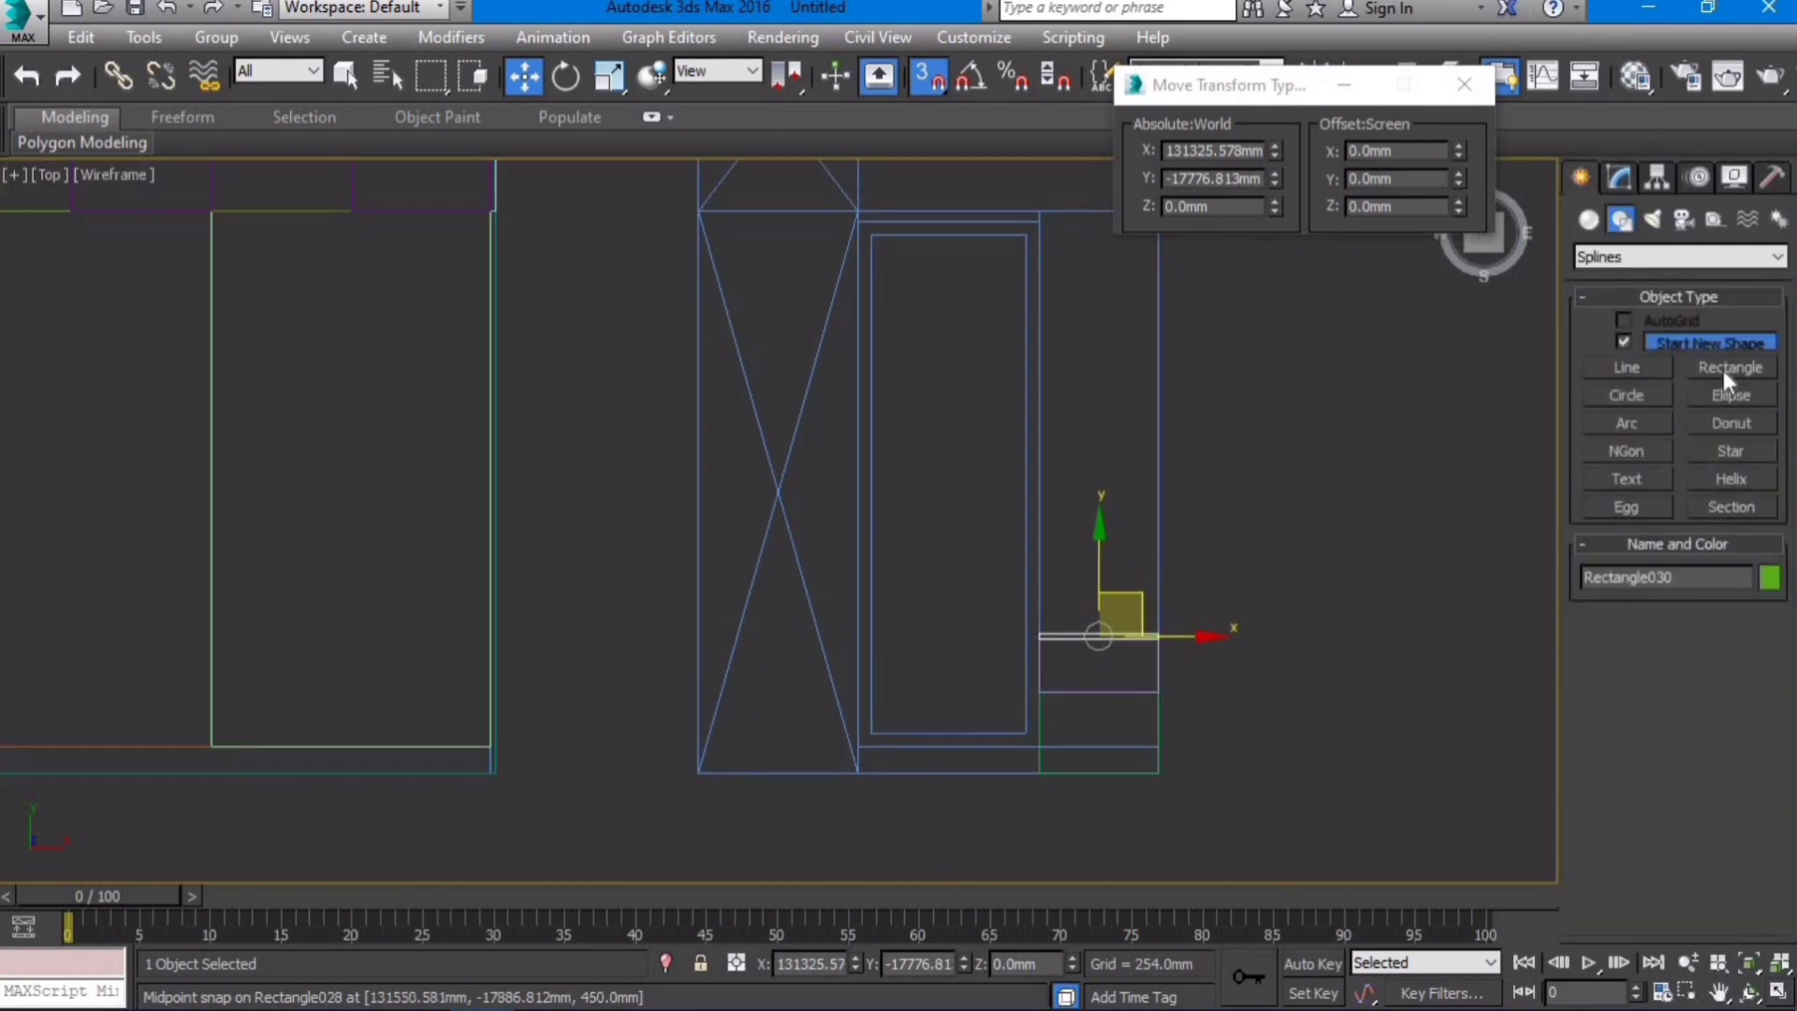
{"action": "left_click", "coordinate": [1723, 370]}
{"action": "middle_click_drag", "start_coordinate": [1033, 475], "coordinate": [996, 532]}
{"action": "left_click_drag", "start_coordinate": [1006, 270], "coordinate": [1122, 688]}
{"action": "left_click", "coordinate": [1621, 175]}
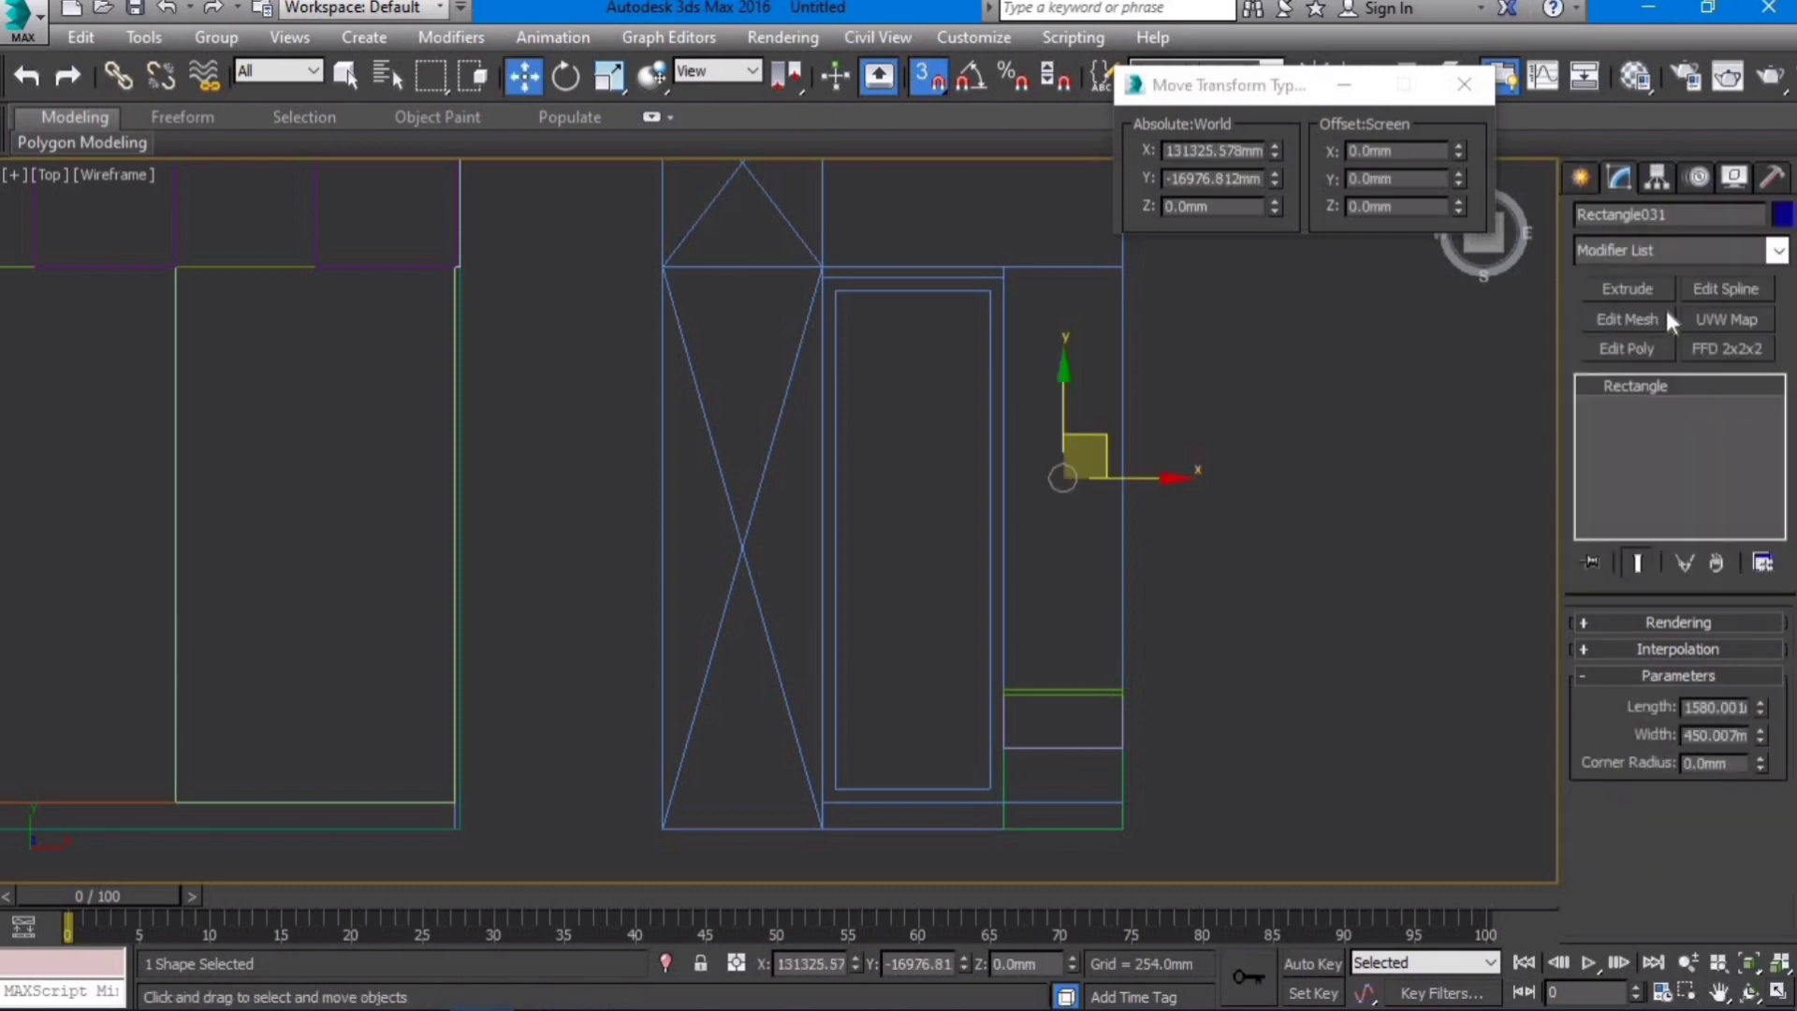
{"action": "left_click", "coordinate": [1626, 288]}
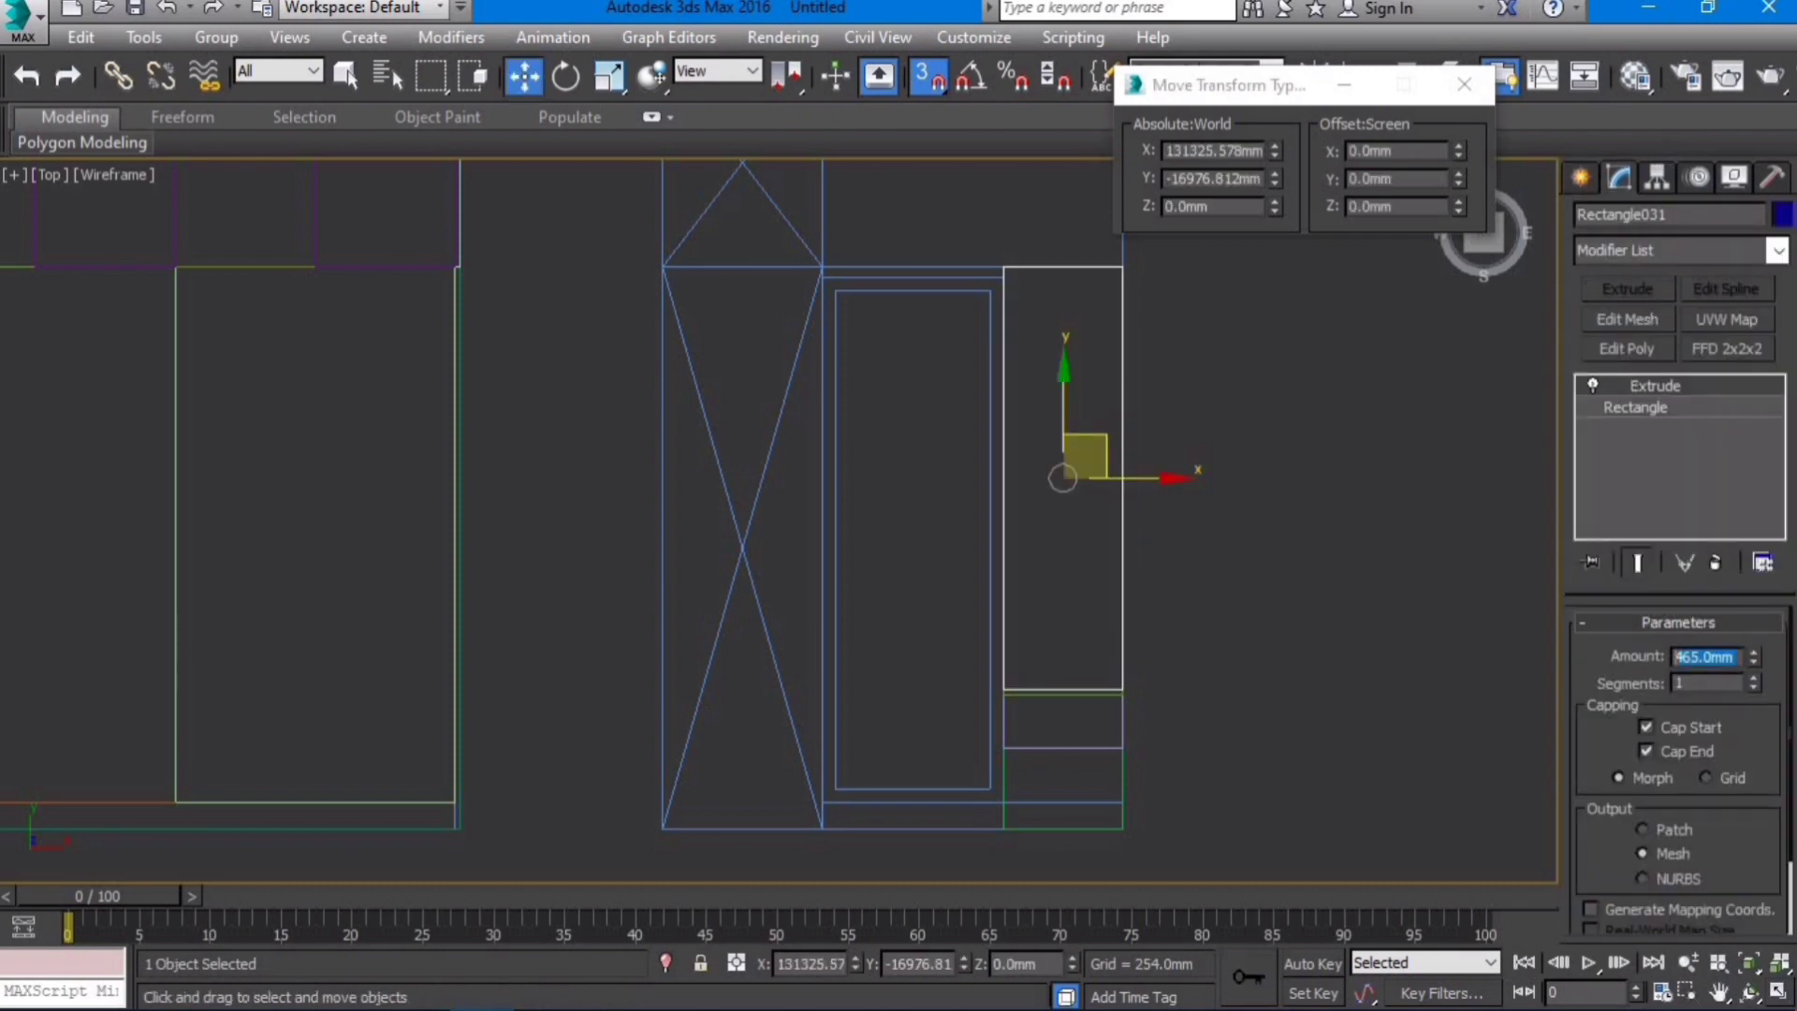
{"action": "type", "text": "300"}
{"action": "key", "text": "Return"}
Step: Draw a door rectangle over the tall upper cabinet, starting slightly below its upper edge and ending at the drawer top, and extrude it 20 mm
{"action": "left_click", "coordinate": [1583, 177]}
{"action": "left_click", "coordinate": [1707, 369]}
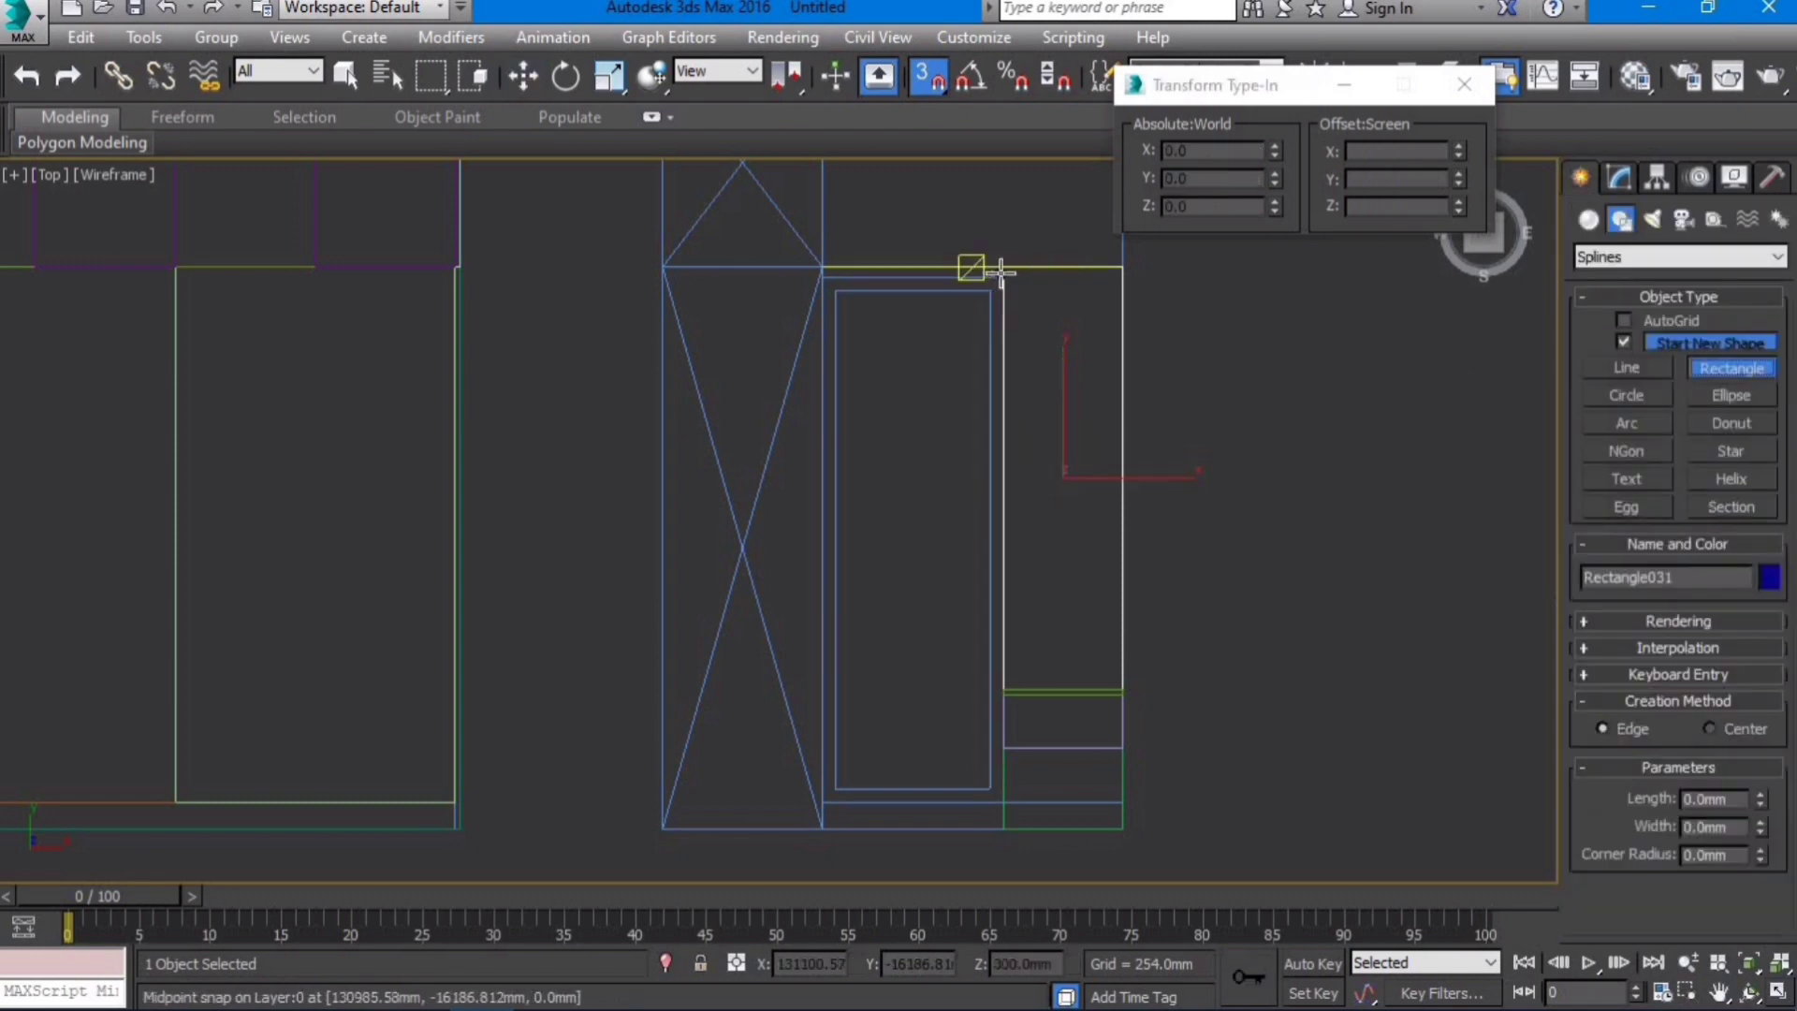
{"action": "left_click_drag", "start_coordinate": [1003, 272], "coordinate": [1122, 690]}
{"action": "left_click", "coordinate": [1617, 179]}
{"action": "left_click", "coordinate": [1626, 289]}
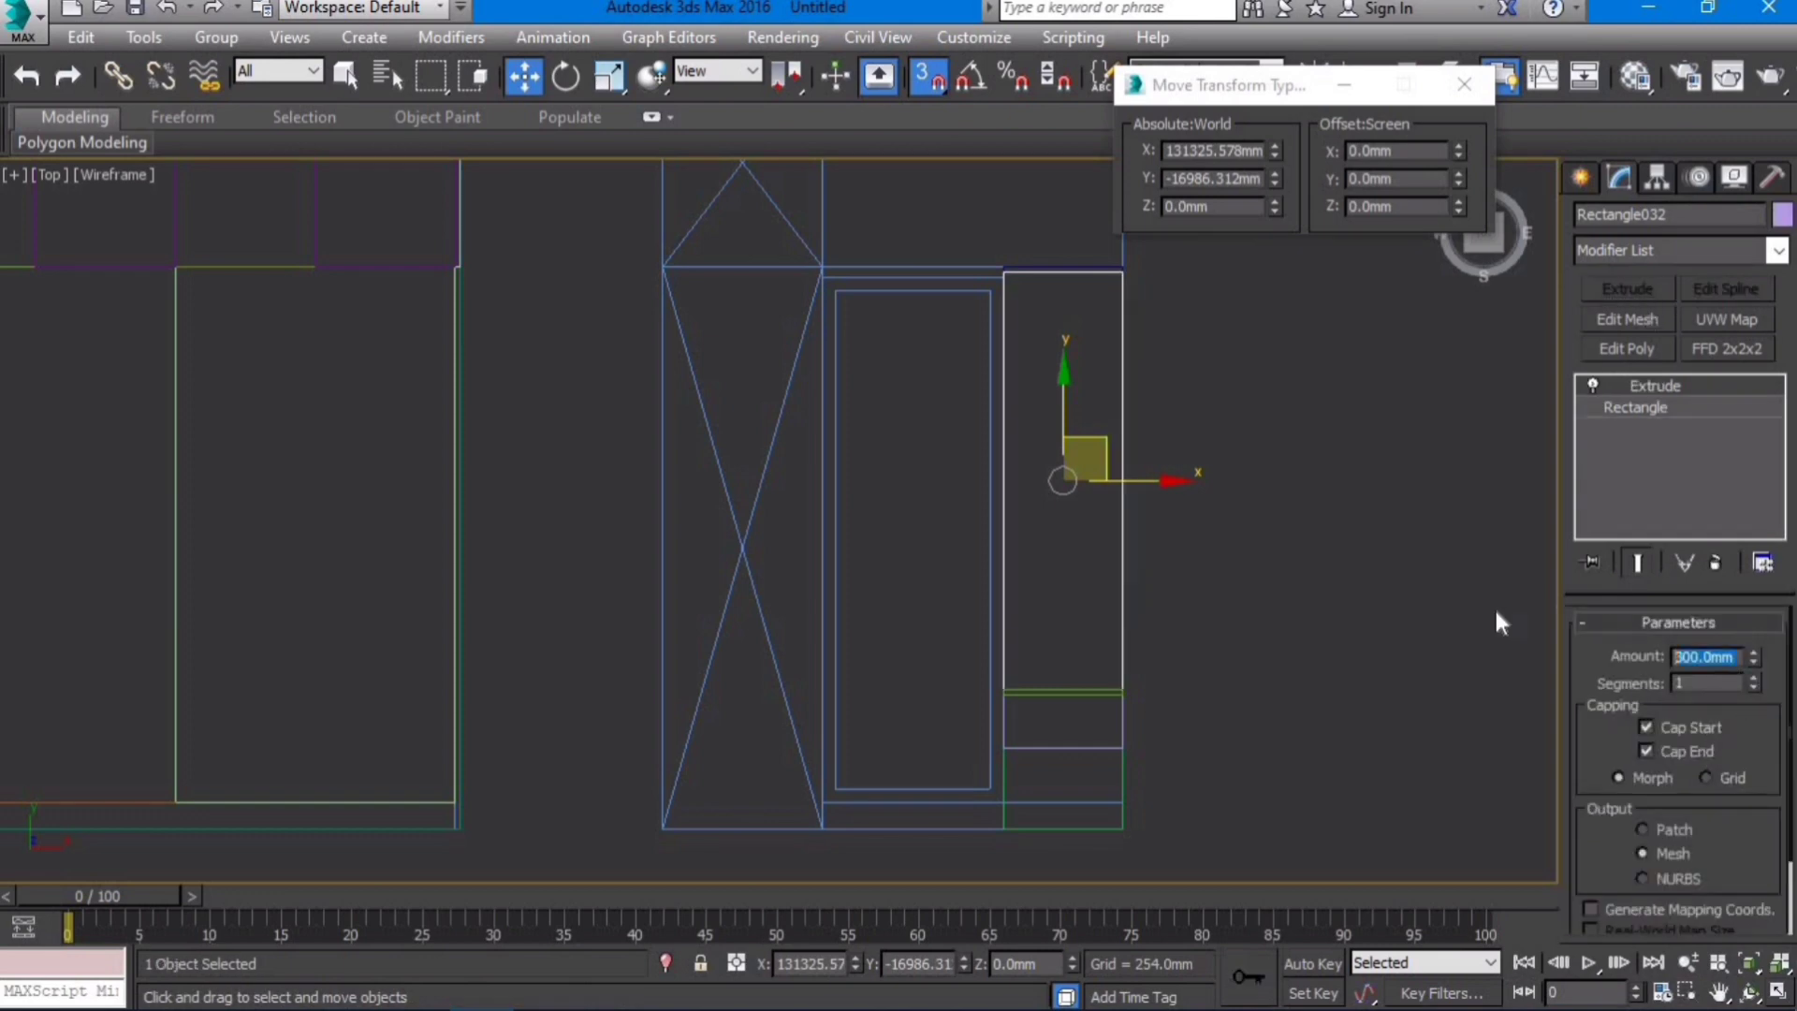
{"action": "type", "text": "32"}
{"action": "key", "text": "Return"}
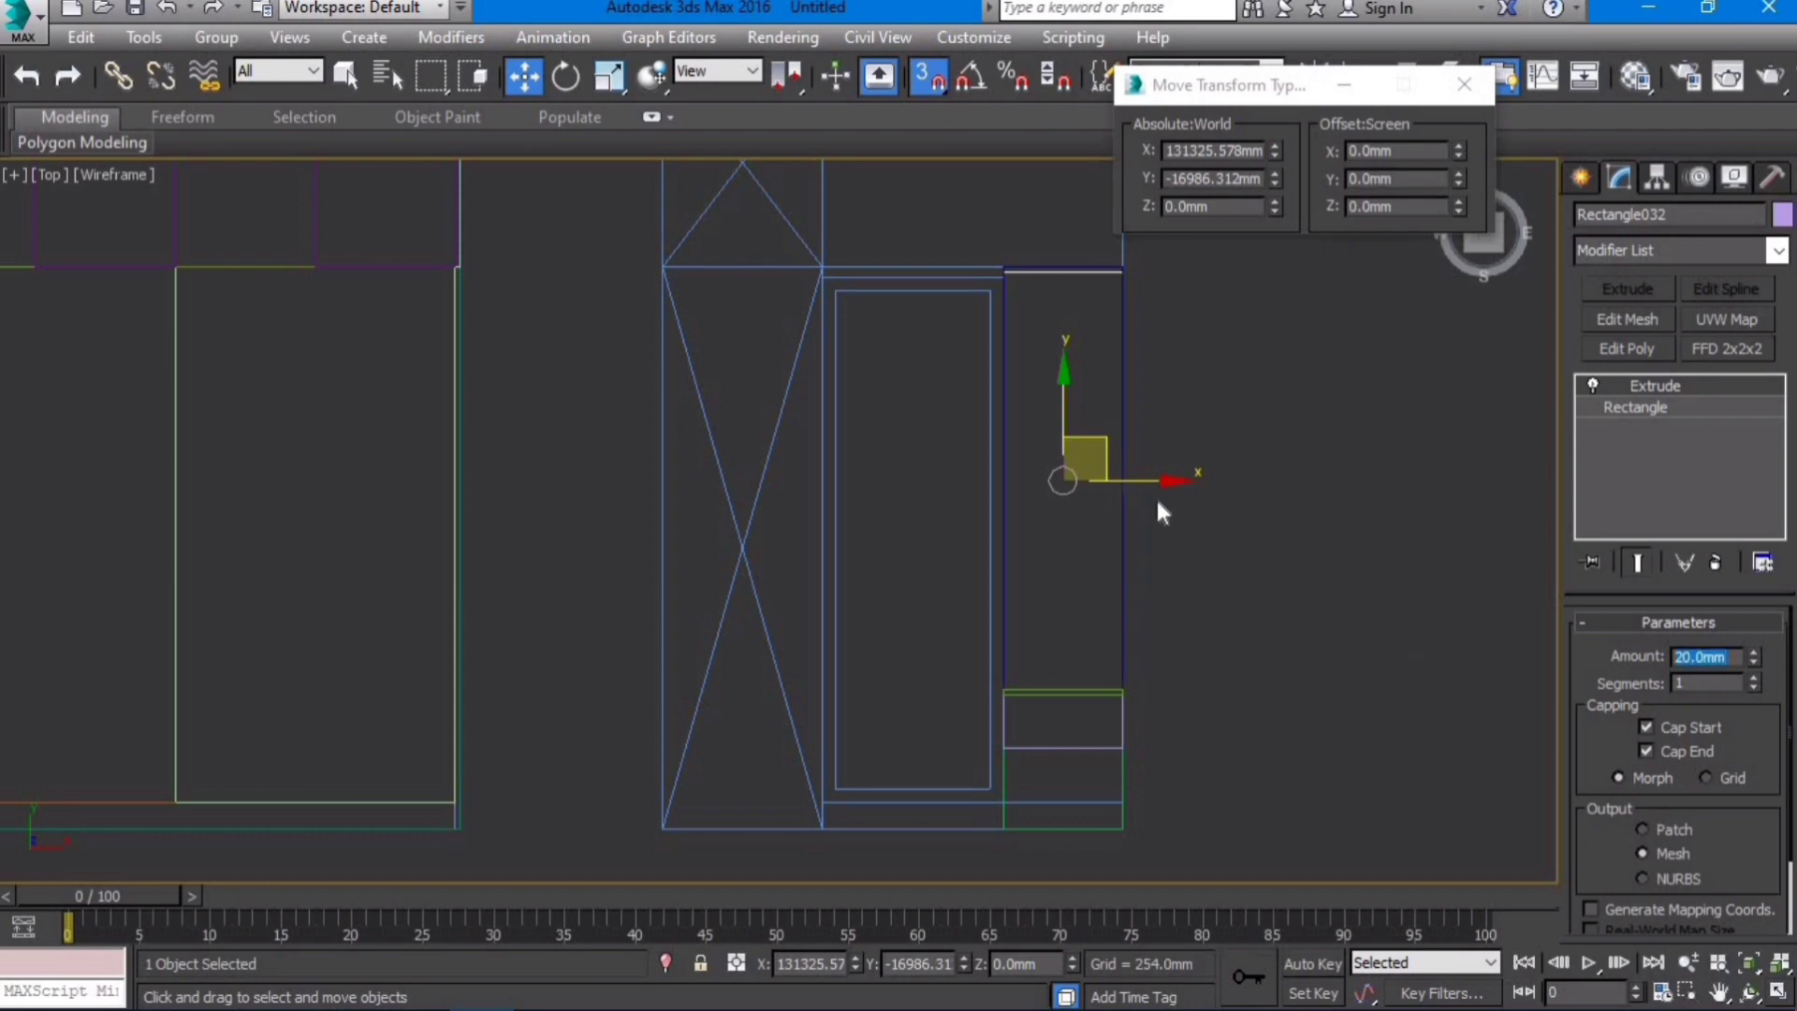
Step: In shaded display, move the tall cabinet's door panel to an absolute Z of 300 mm, onto the cabinet's front face
{"action": "key", "text": "F3"}
{"action": "mouse_move", "coordinate": [1215, 677]}
{"action": "middle_mouse_down", "text": "alt"}
{"action": "mouse_move", "coordinate": [1010, 581]}
{"action": "mouse_move", "coordinate": [1032, 527]}
{"action": "middle_mouse_up", "text": "alt"}
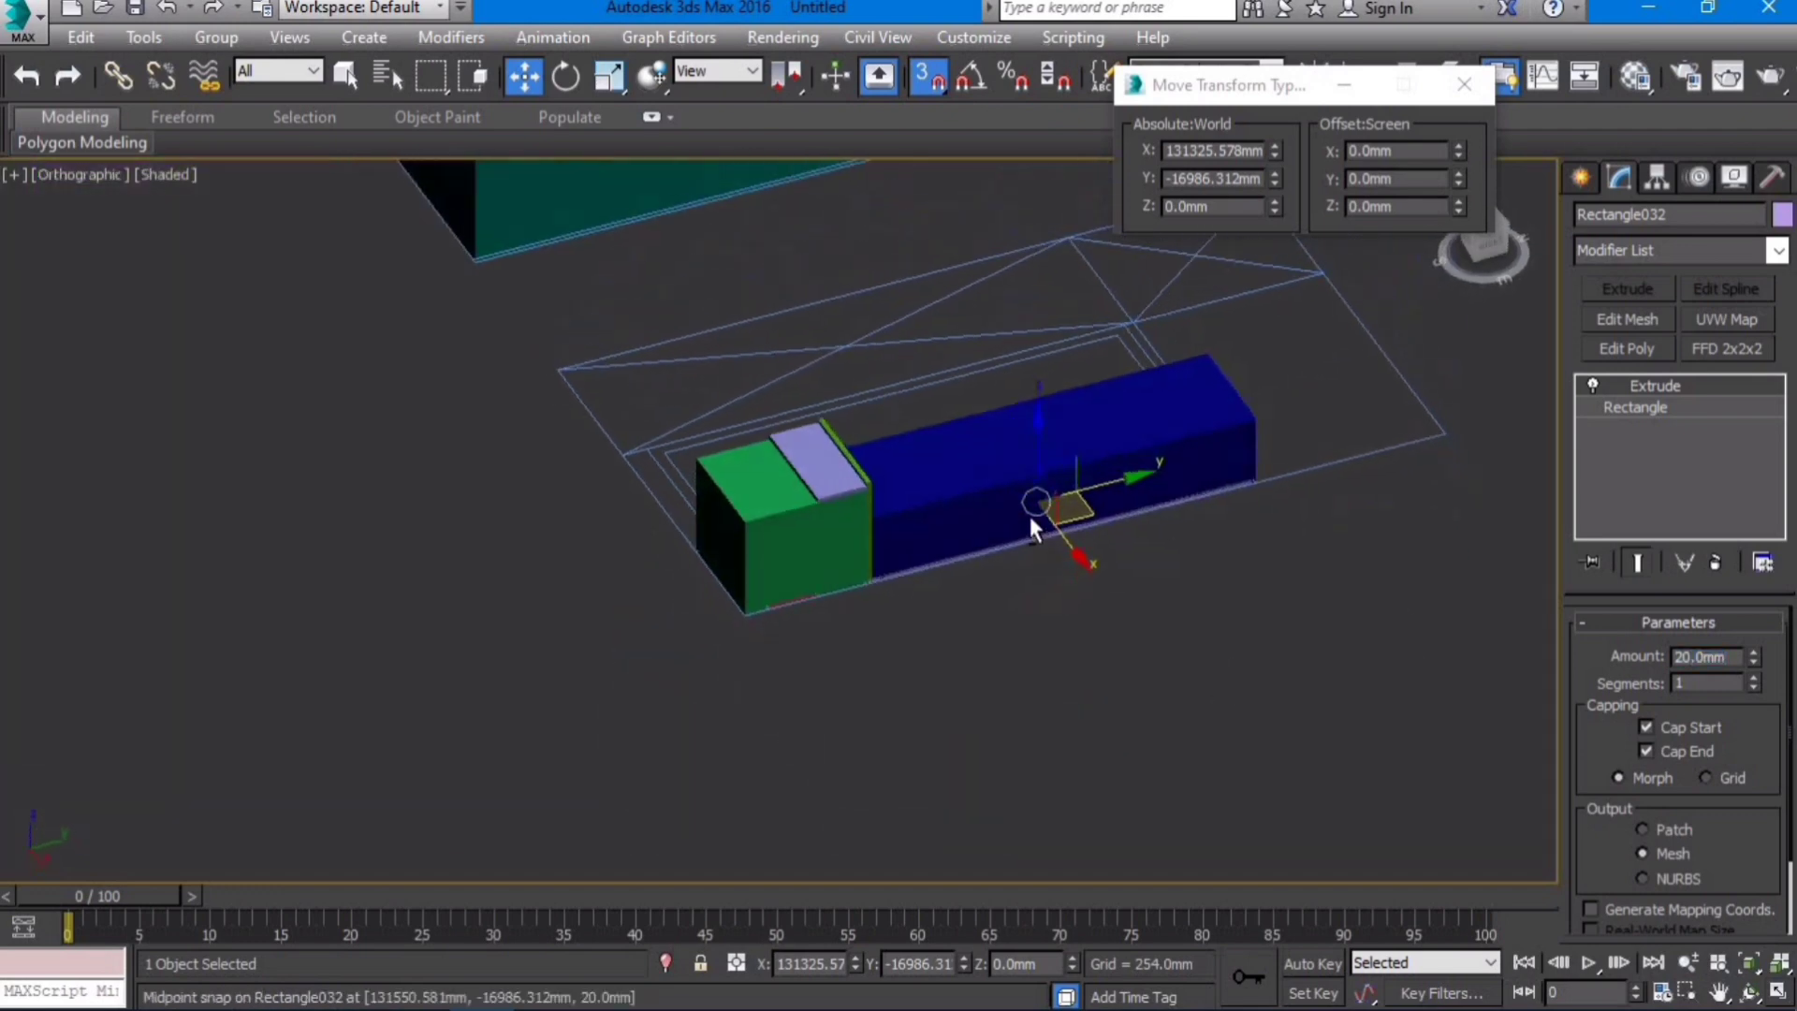
{"action": "scroll", "coordinate": [1216, 515], "scroll_direction": "up", "scroll_amount": 2}
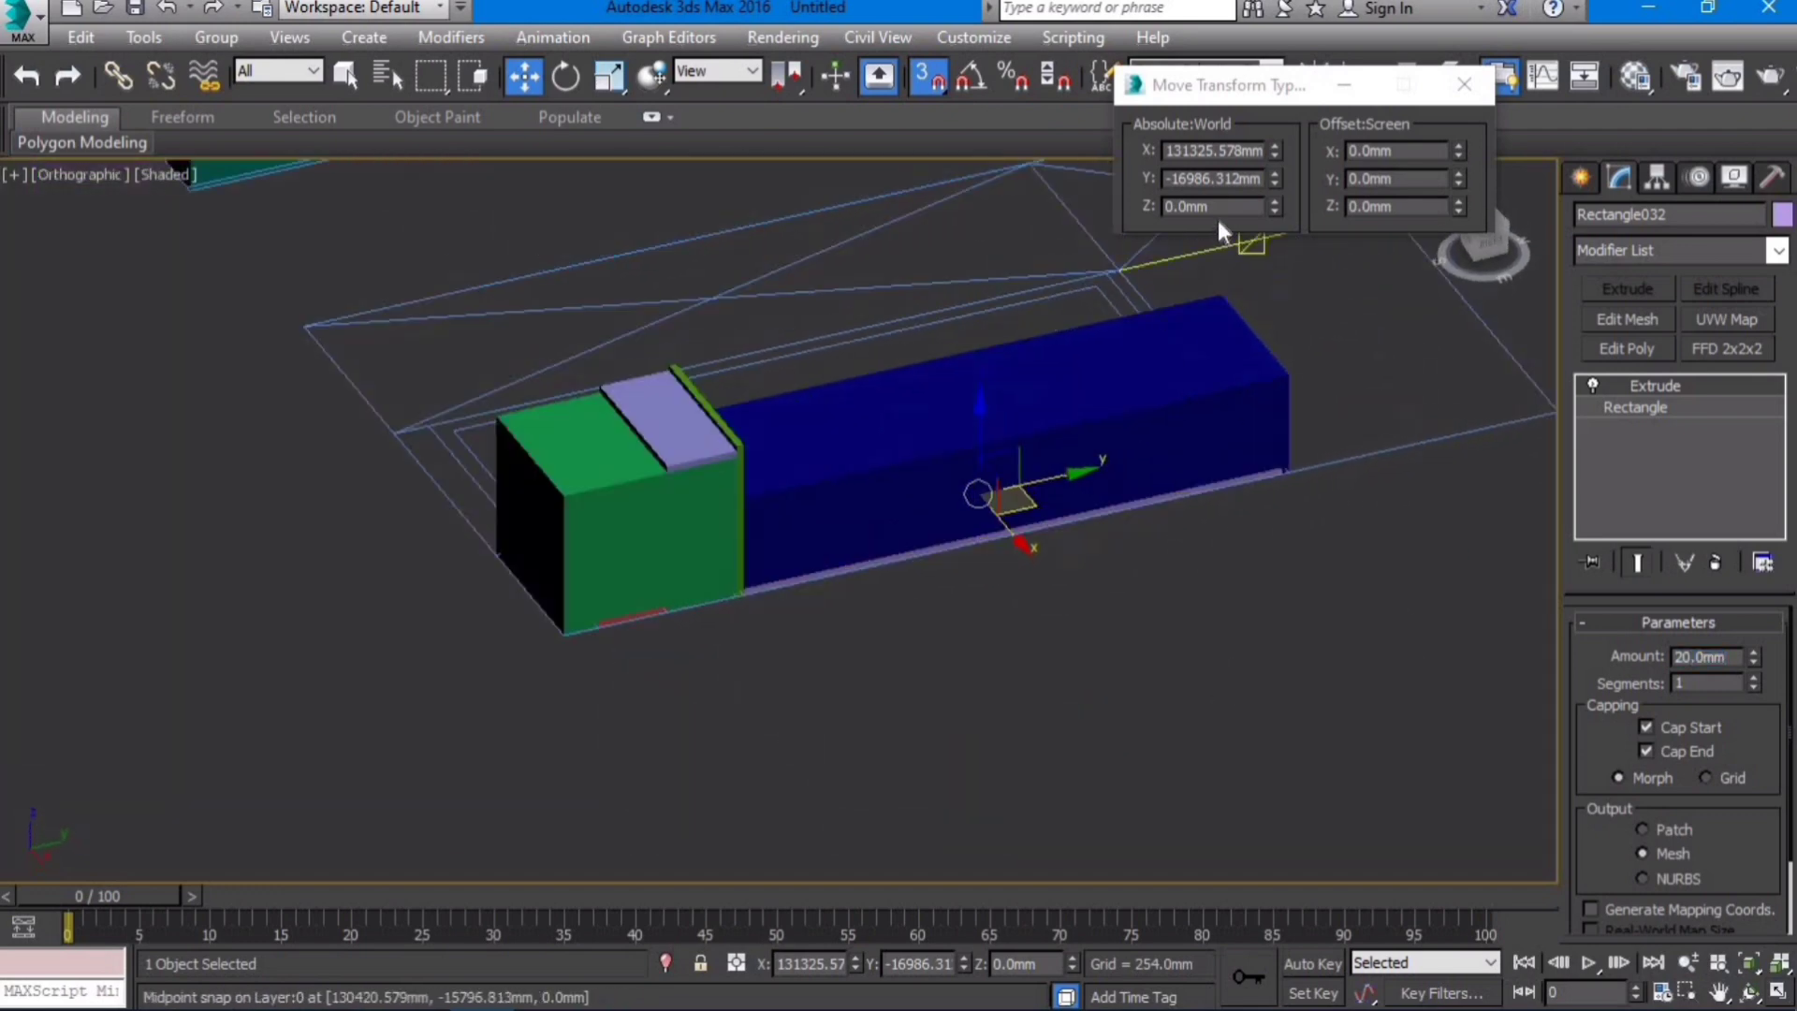
{"action": "left_click", "coordinate": [1212, 206]}
{"action": "type", "text": "3"}
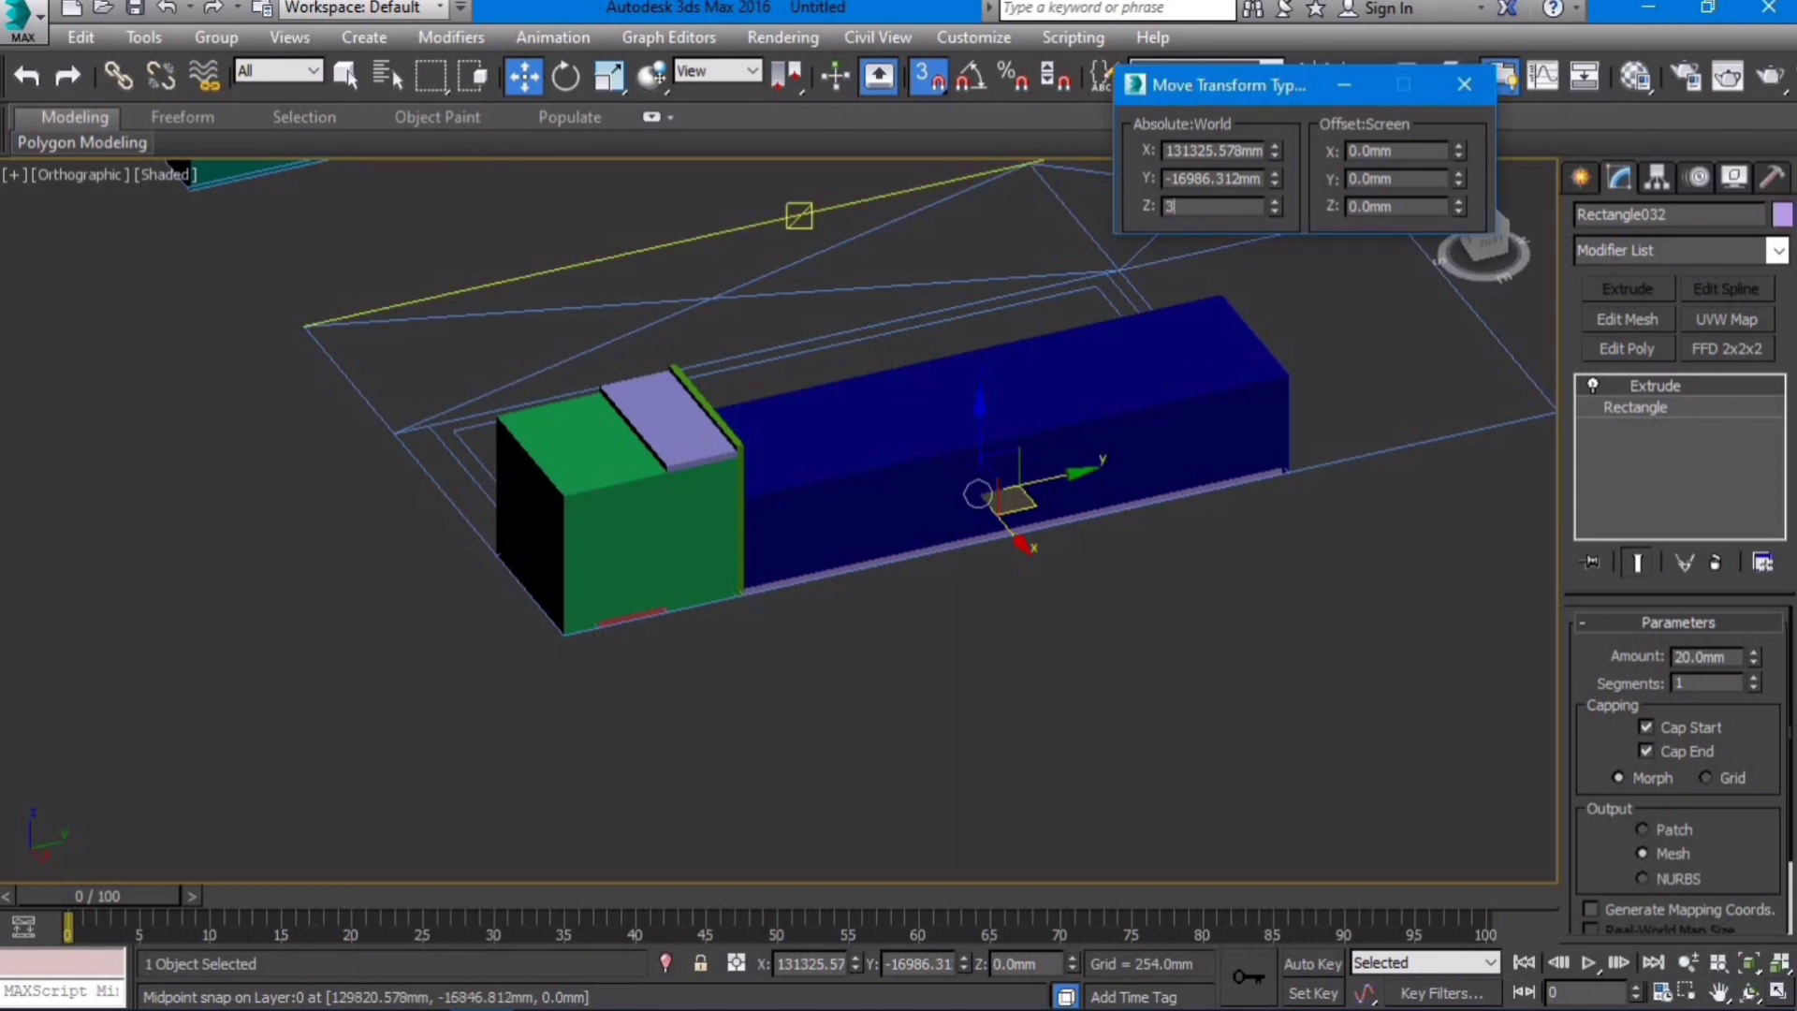
{"action": "type", "text": "00"}
{"action": "key", "text": "Return"}
Step: In the top view, draw a rectangle about 680 by 2000 mm around the framed panel beside the tall cabinet, ending above the plinth
{"action": "key", "text": "t"}
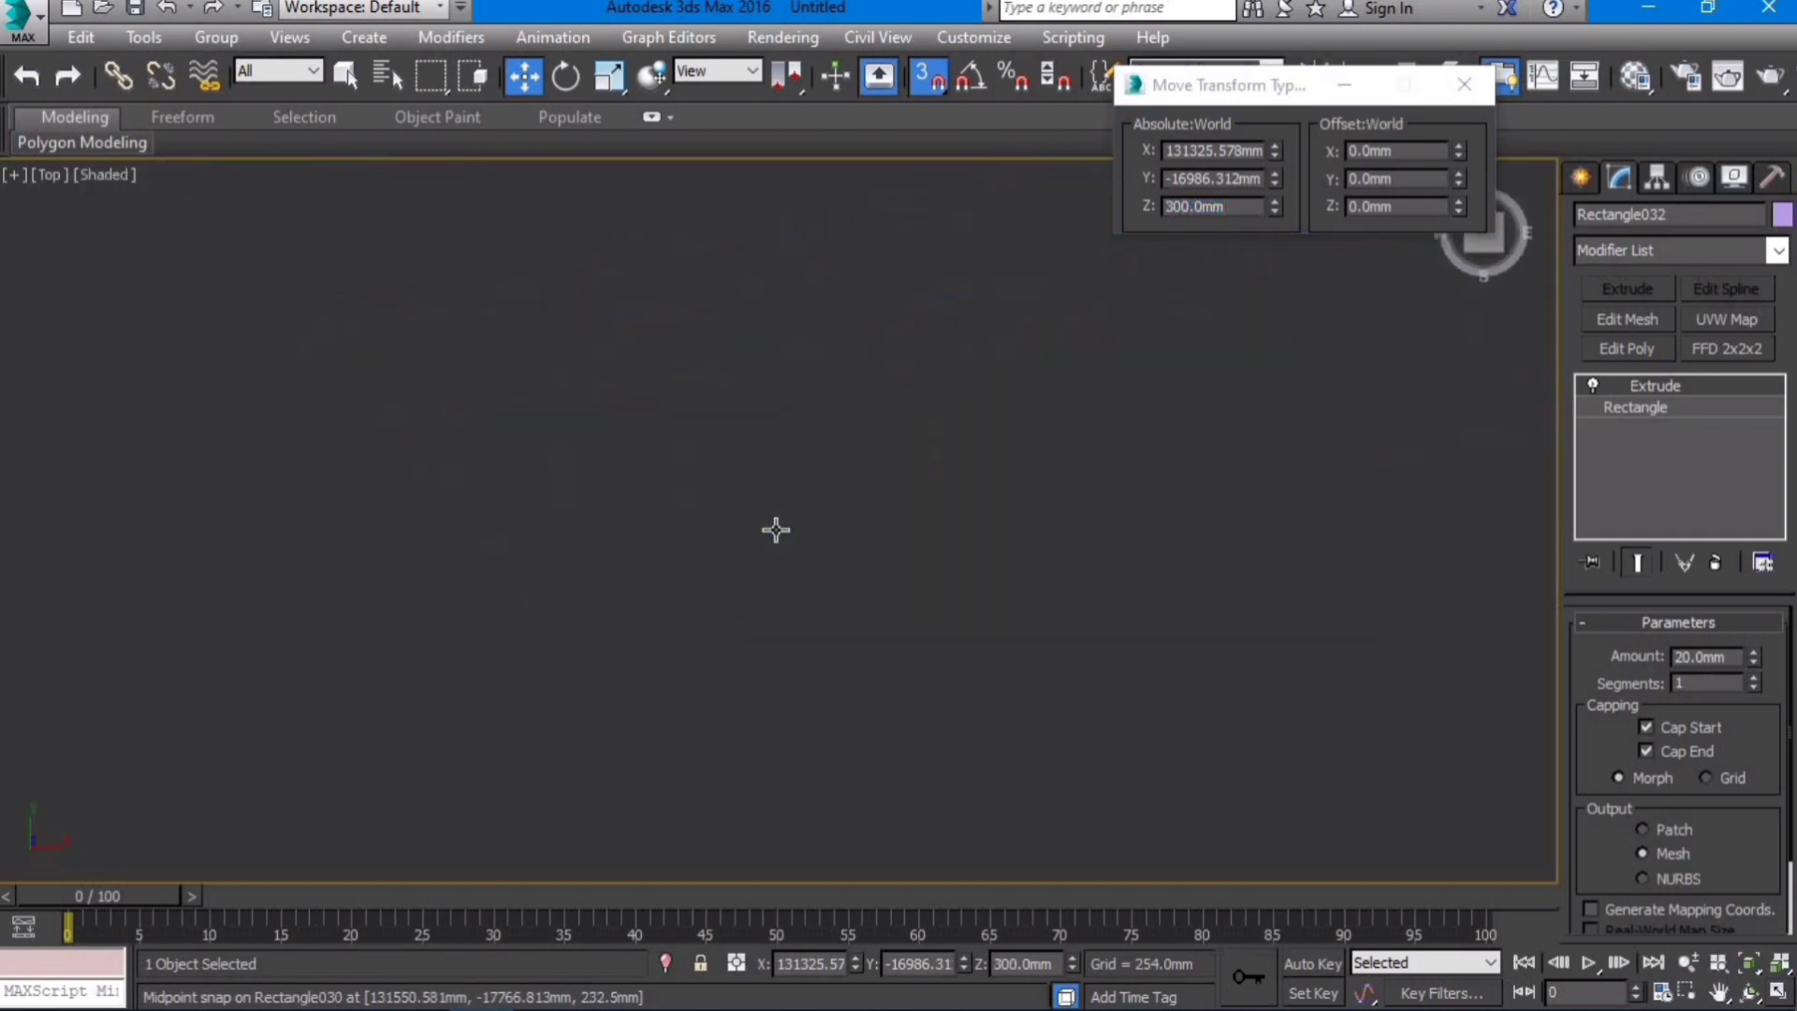
{"action": "scroll", "coordinate": [776, 529], "scroll_direction": "down", "scroll_amount": 4}
{"action": "scroll", "coordinate": [802, 557], "scroll_direction": "up", "scroll_amount": 2}
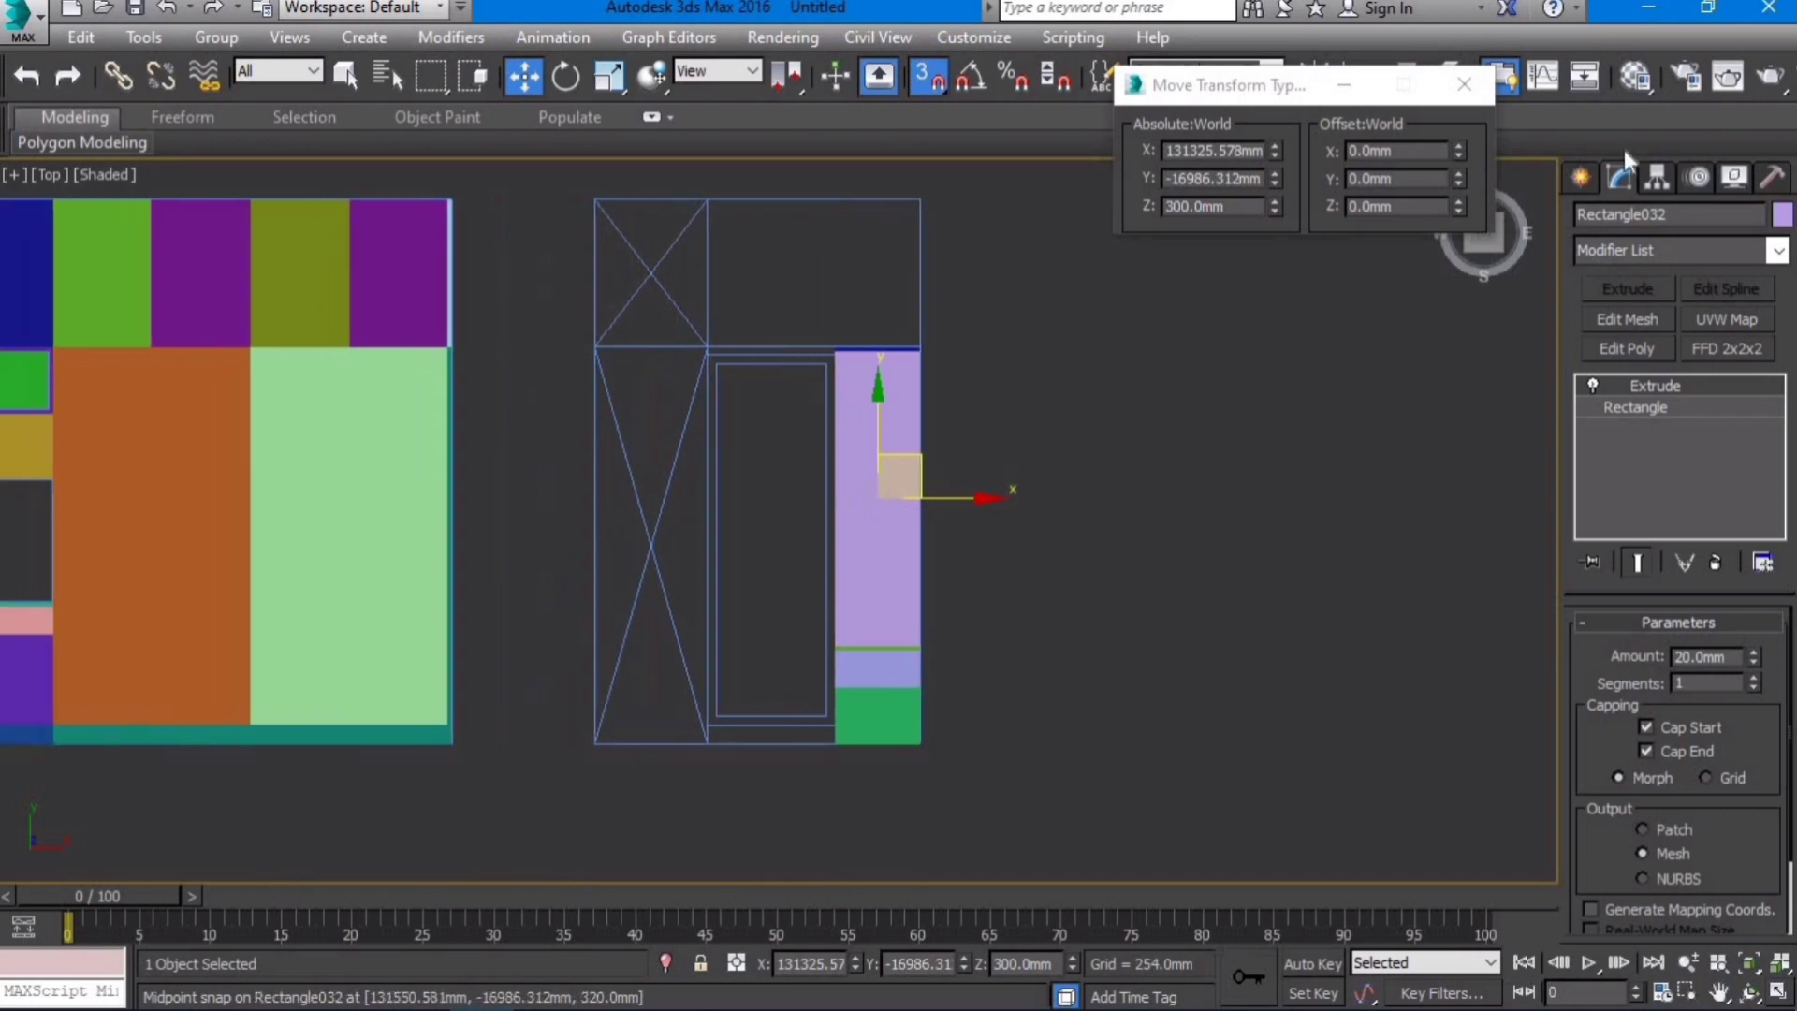
{"action": "left_click", "coordinate": [1580, 176]}
{"action": "left_click", "coordinate": [1730, 367]}
{"action": "scroll", "coordinate": [730, 412], "scroll_direction": "up", "scroll_amount": 3}
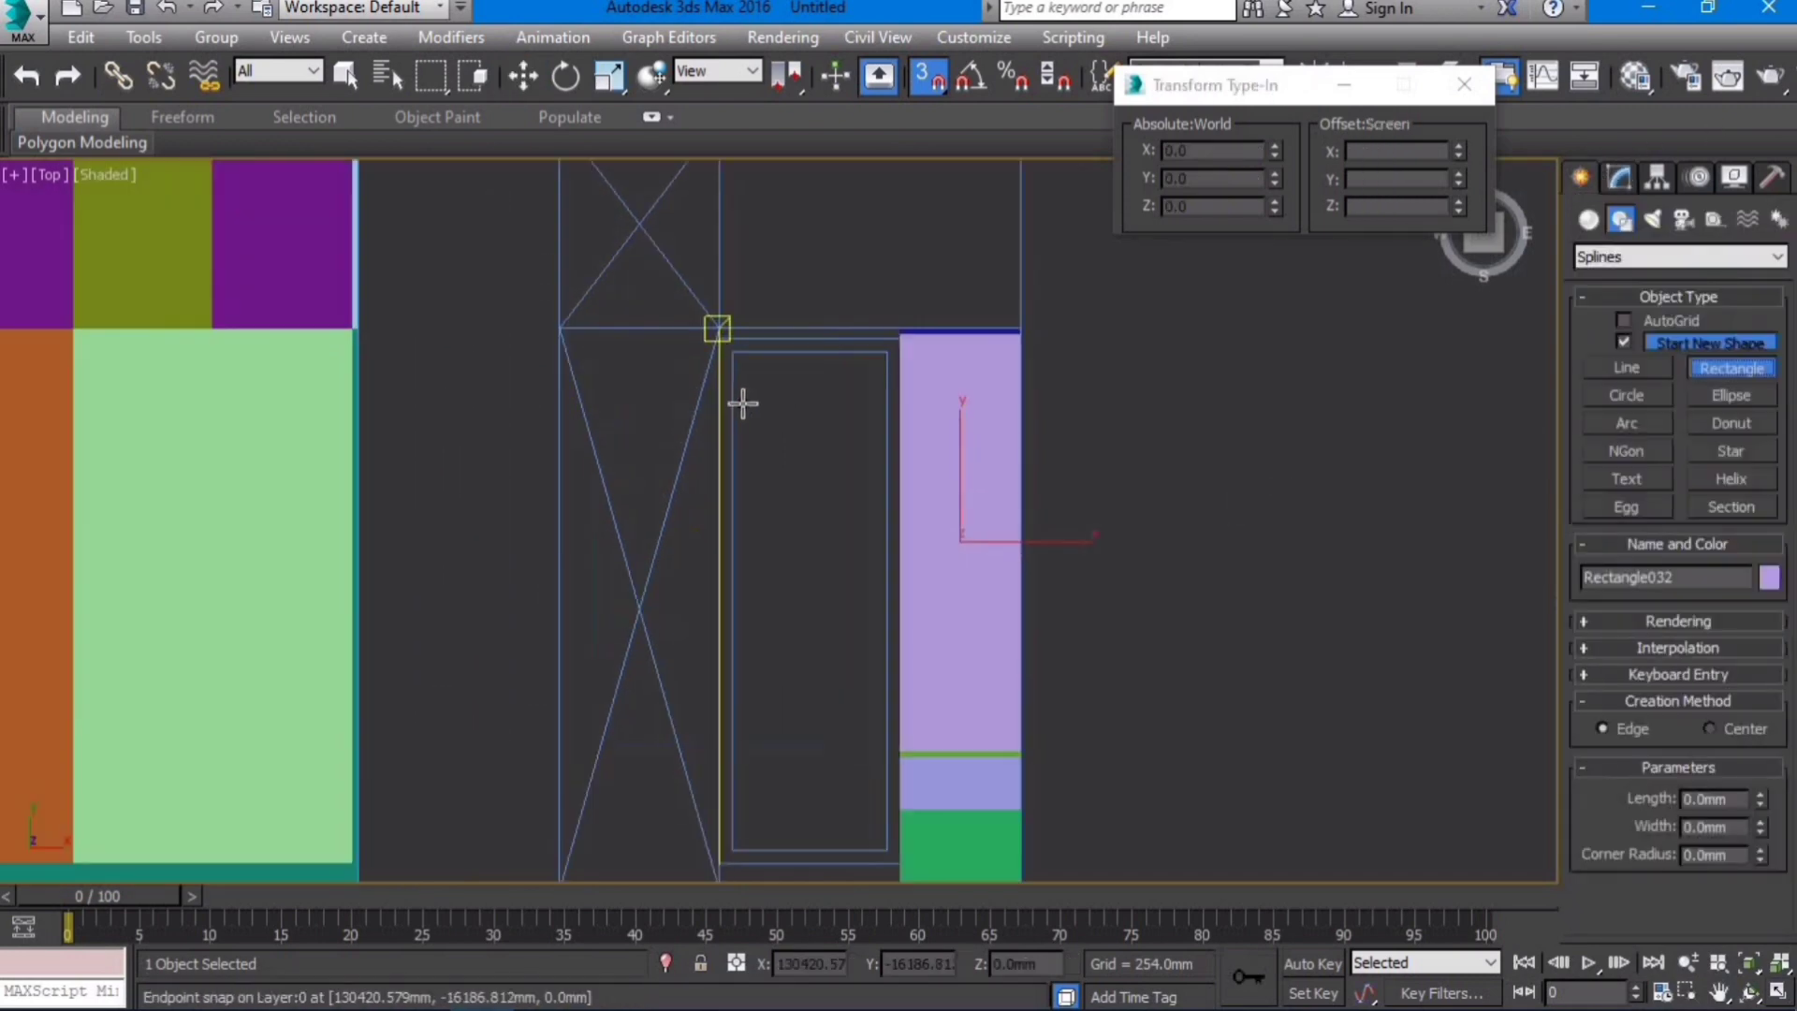
{"action": "middle_click_drag", "start_coordinate": [858, 405], "coordinate": [884, 379]}
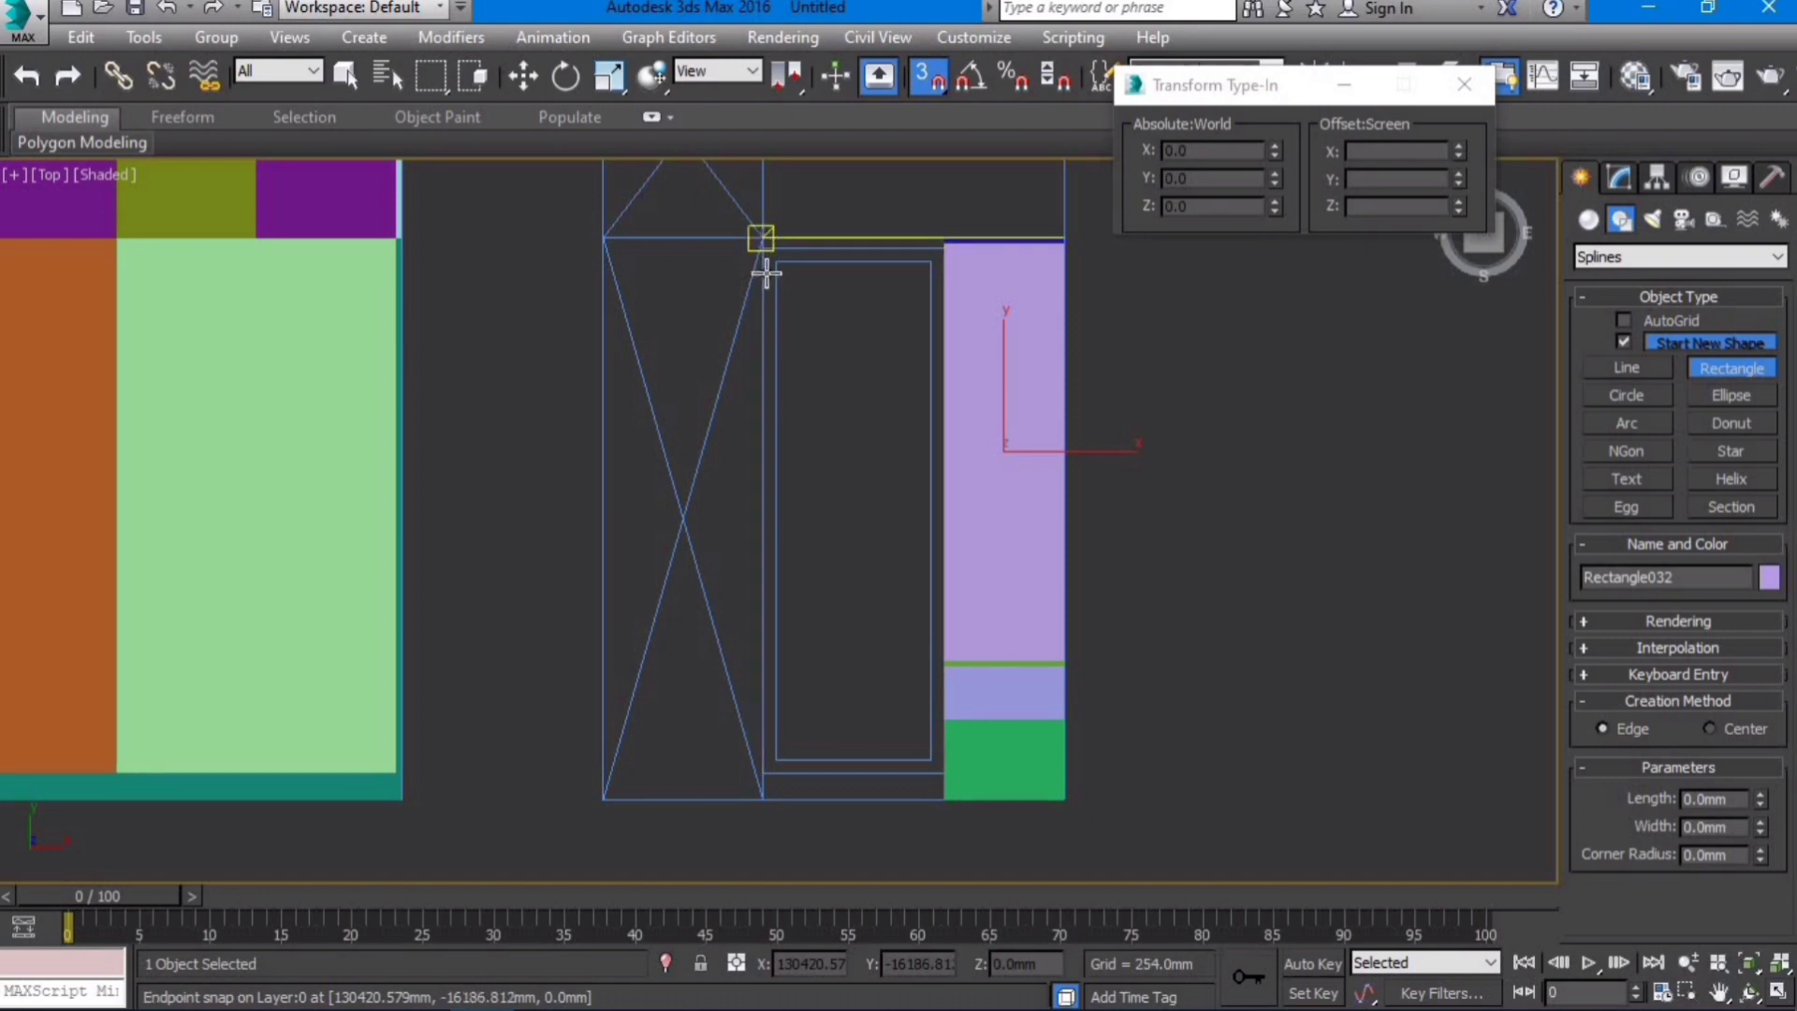
{"action": "left_click_drag", "start_coordinate": [760, 237], "coordinate": [939, 773]}
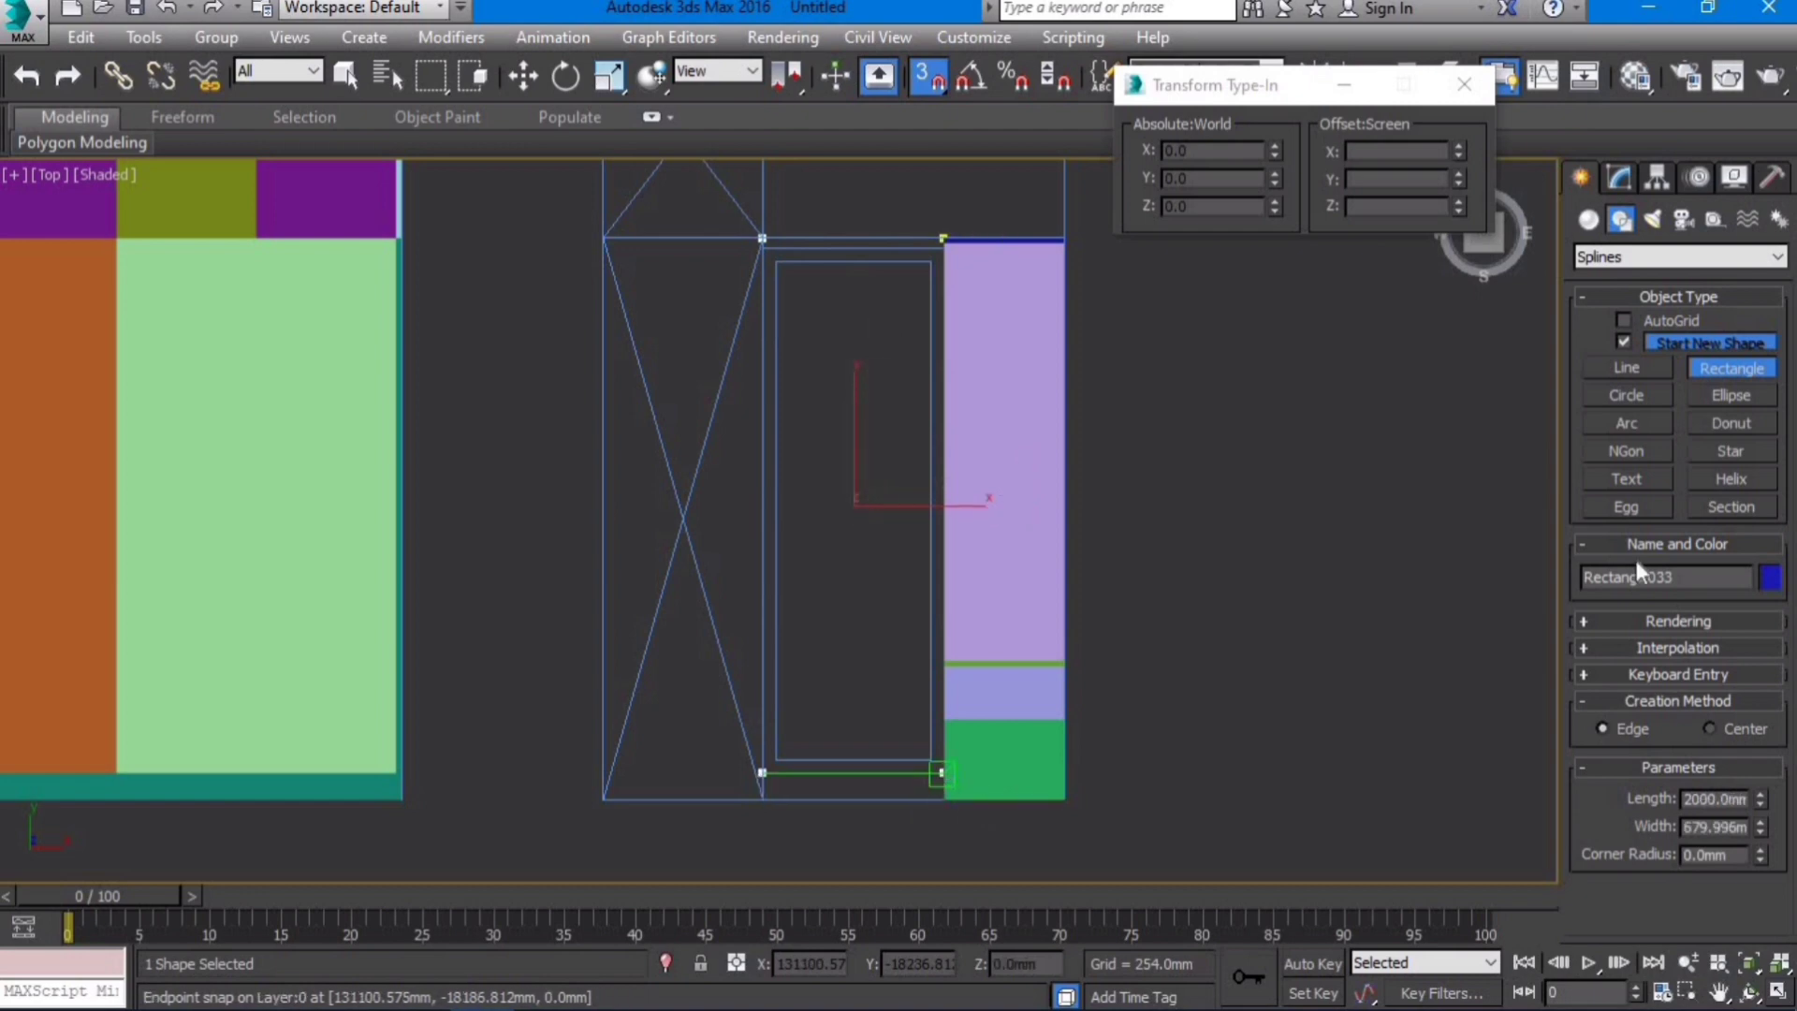
Step: Extrude the outer rectangle of the framed panel 12 mm
{"action": "left_click", "coordinate": [1621, 183]}
{"action": "left_click", "coordinate": [1627, 289]}
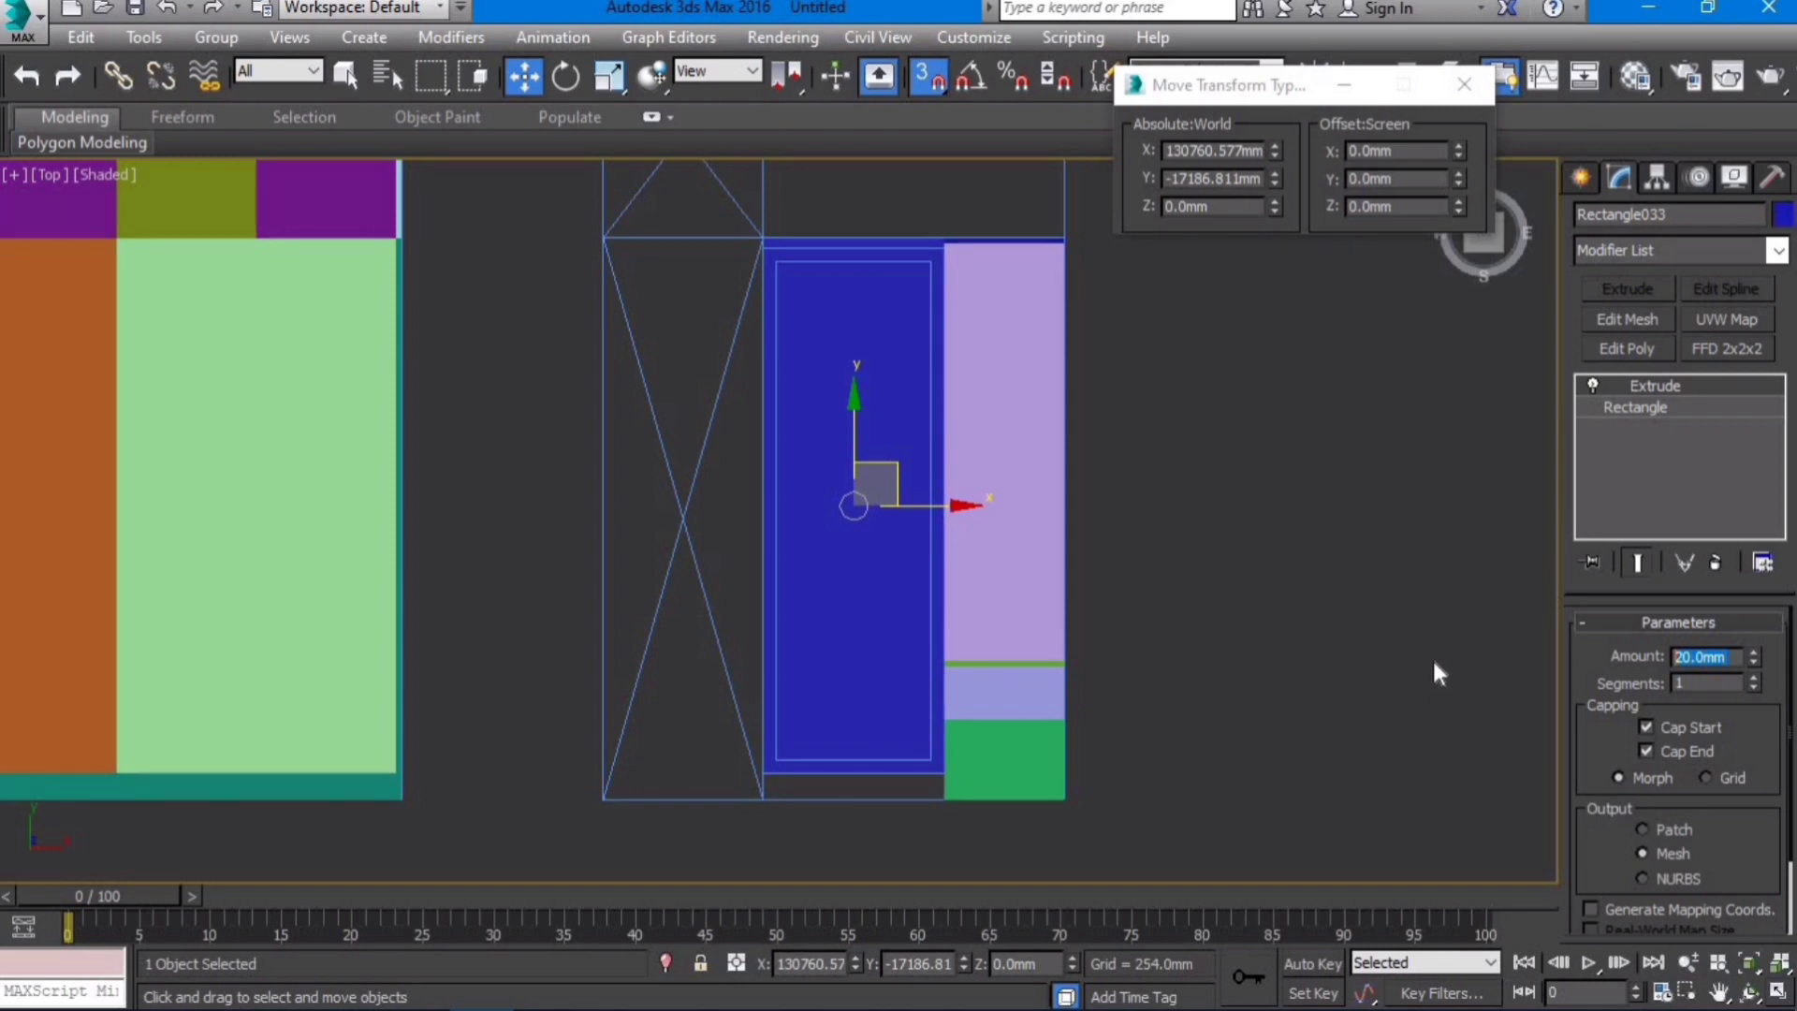
{"action": "type", "text": "12"}
{"action": "key", "text": "F3"}
Step: Draw a rectangle about 580 by 1862 mm over the inner outline of the framed panel and extrude it 6 mm
{"action": "left_click", "coordinate": [1580, 177]}
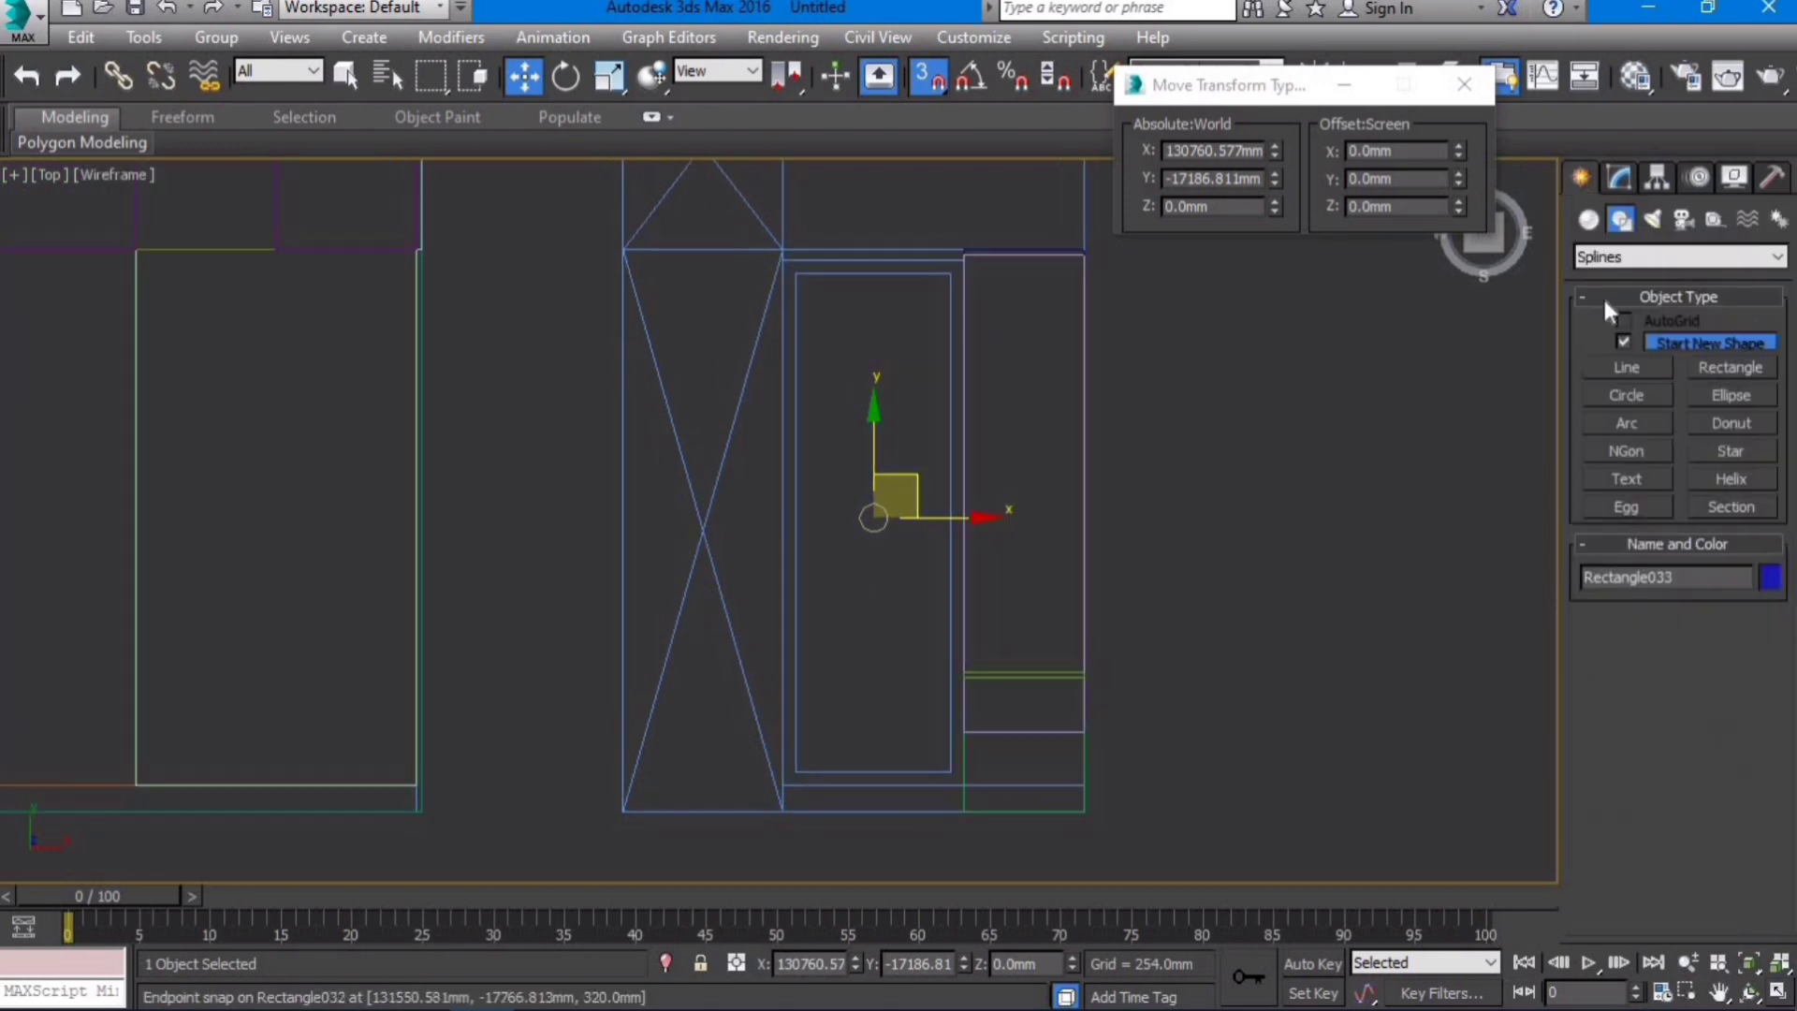
{"action": "left_click", "coordinate": [1731, 367]}
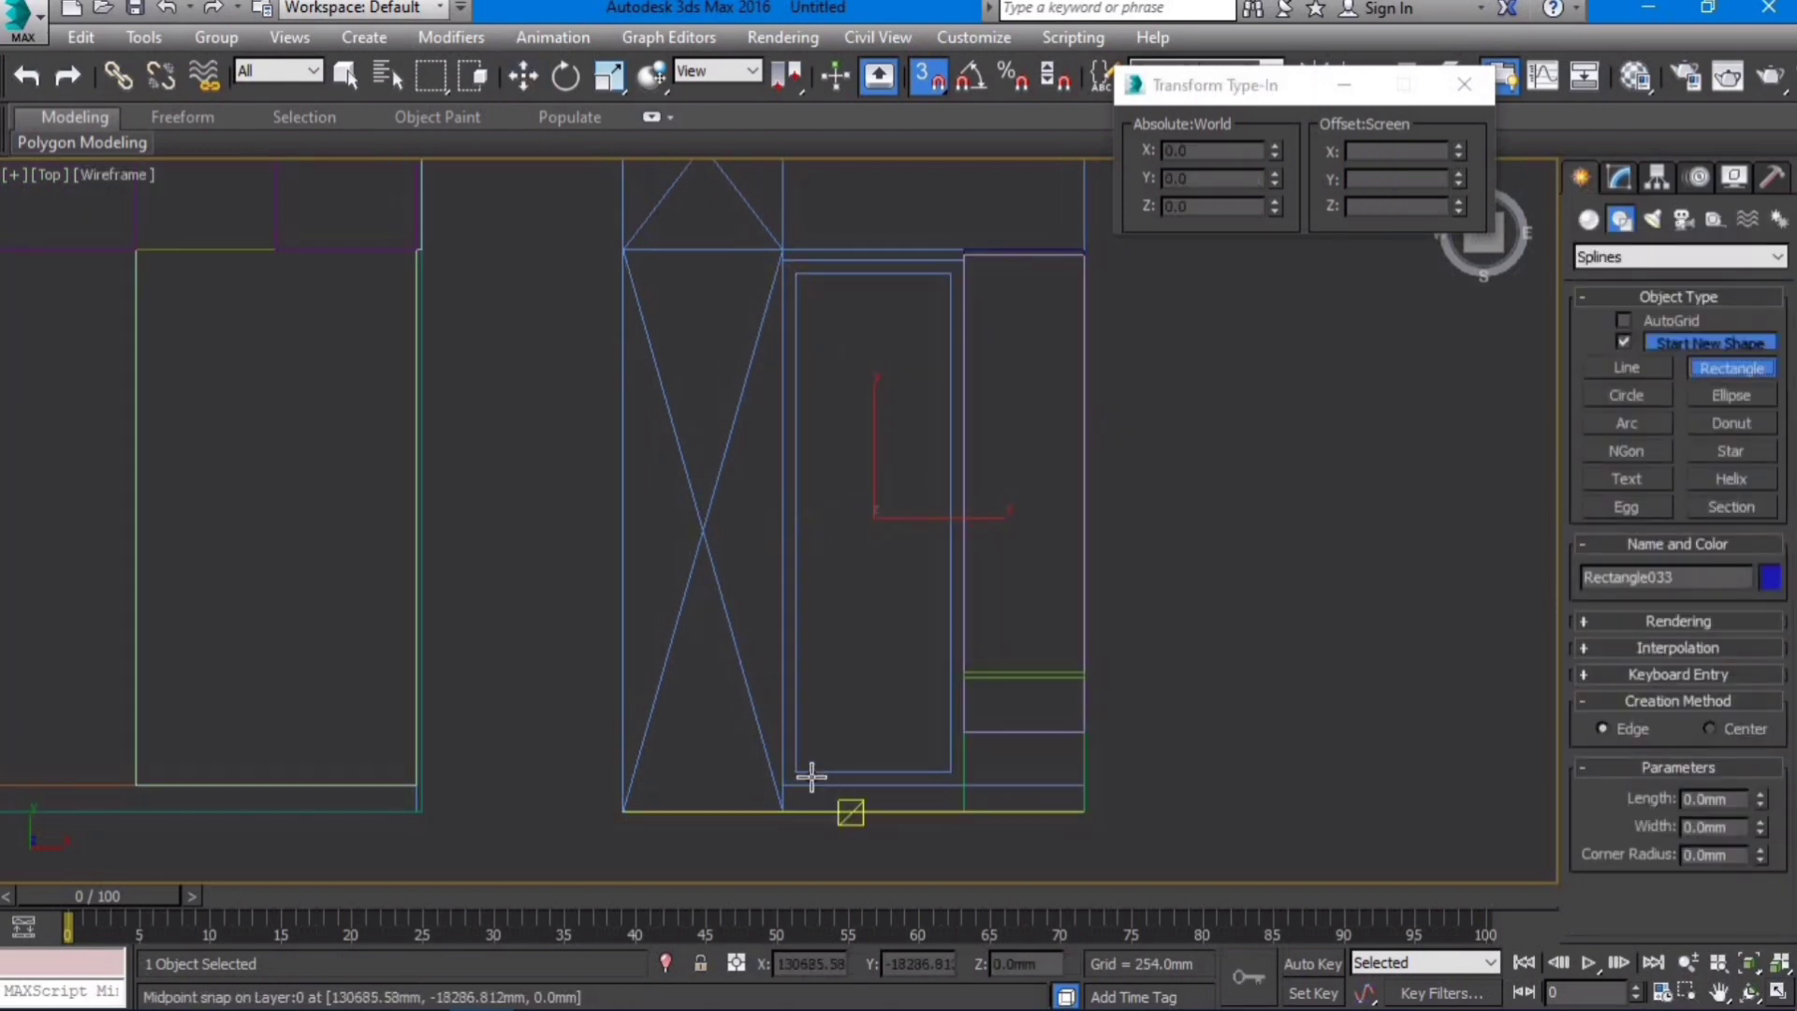
{"action": "left_click_drag", "start_coordinate": [793, 772], "coordinate": [949, 273]}
{"action": "key", "text": "w"}
{"action": "left_click", "coordinate": [1619, 177]}
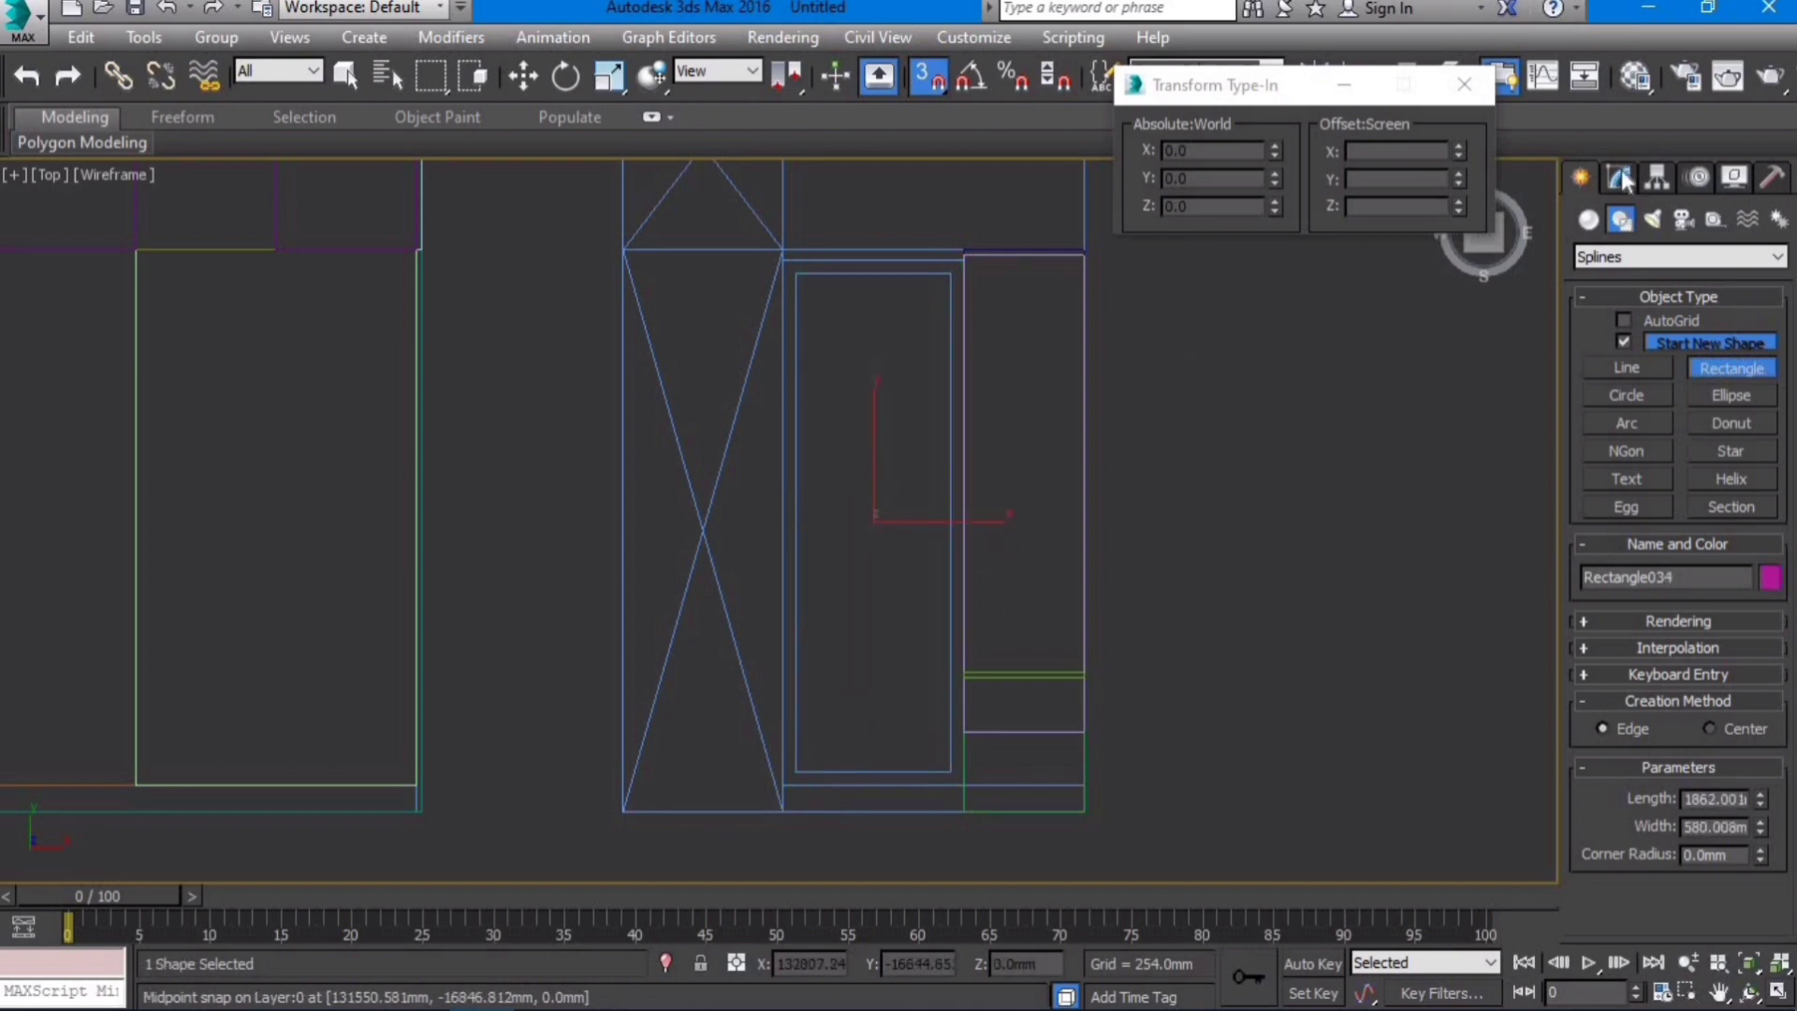
{"action": "left_click", "coordinate": [1629, 288]}
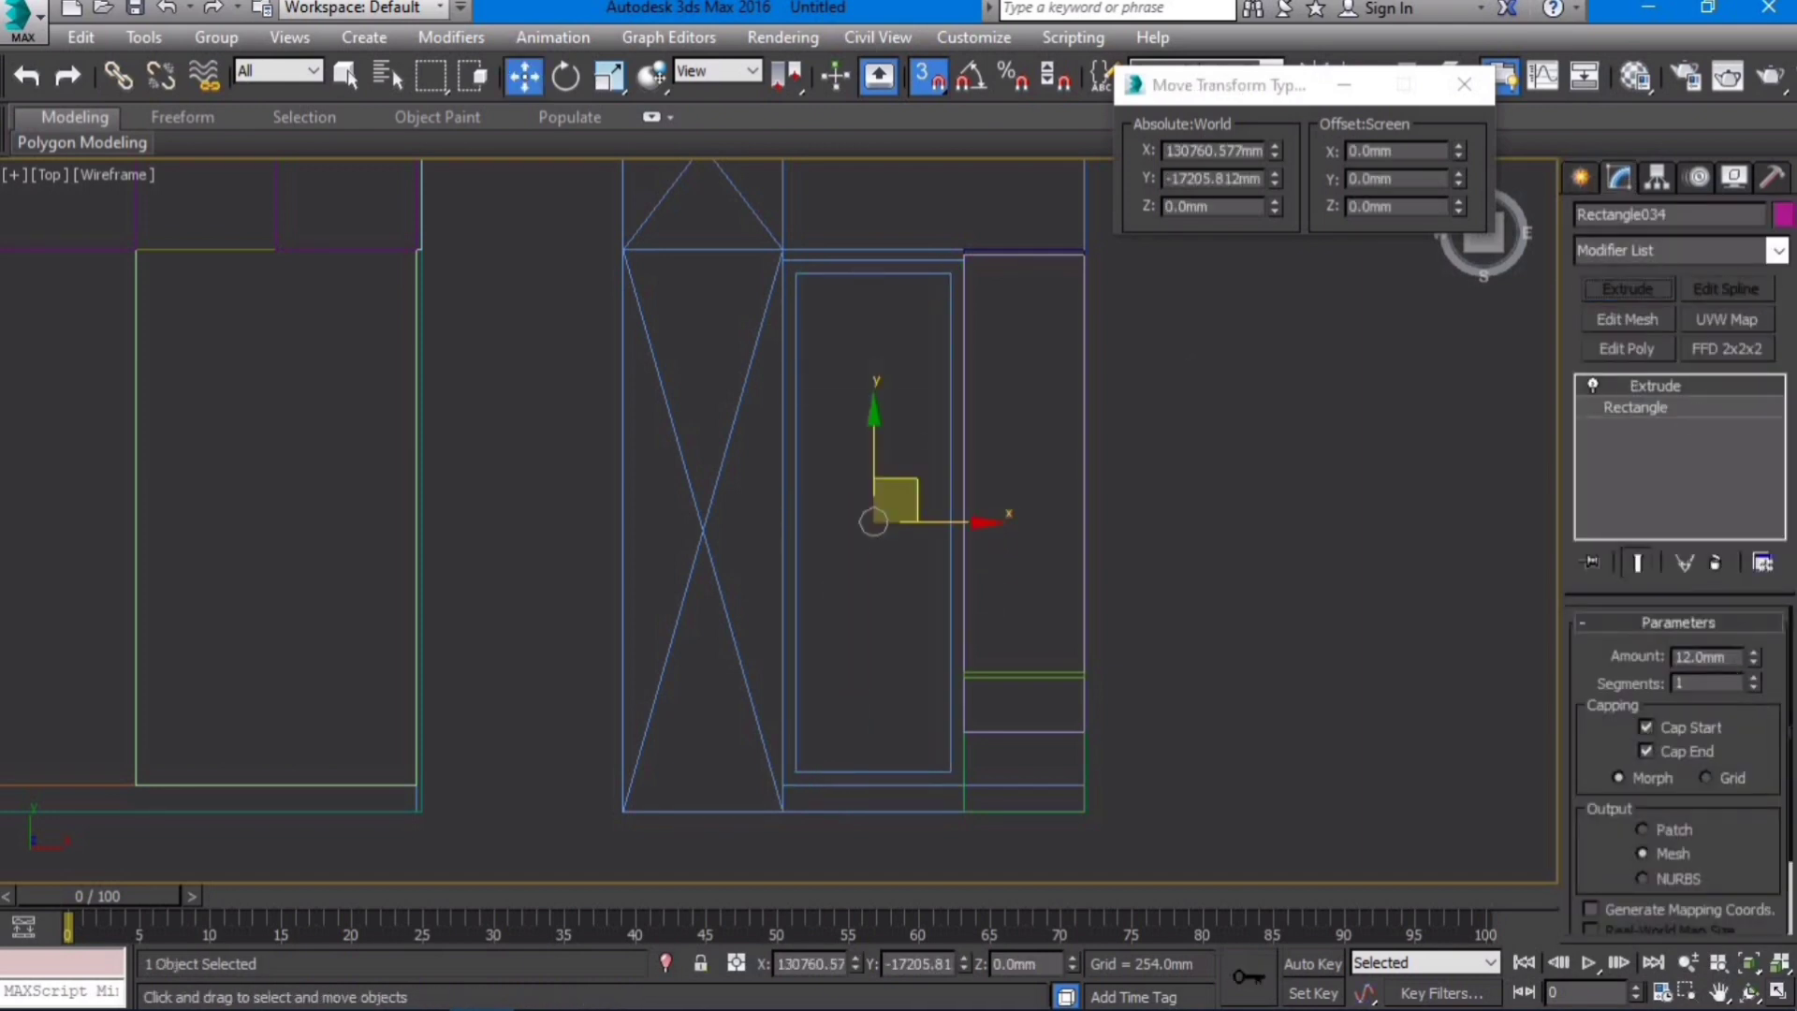
{"action": "left_click_drag", "start_coordinate": [1733, 657], "coordinate": [1219, 654]}
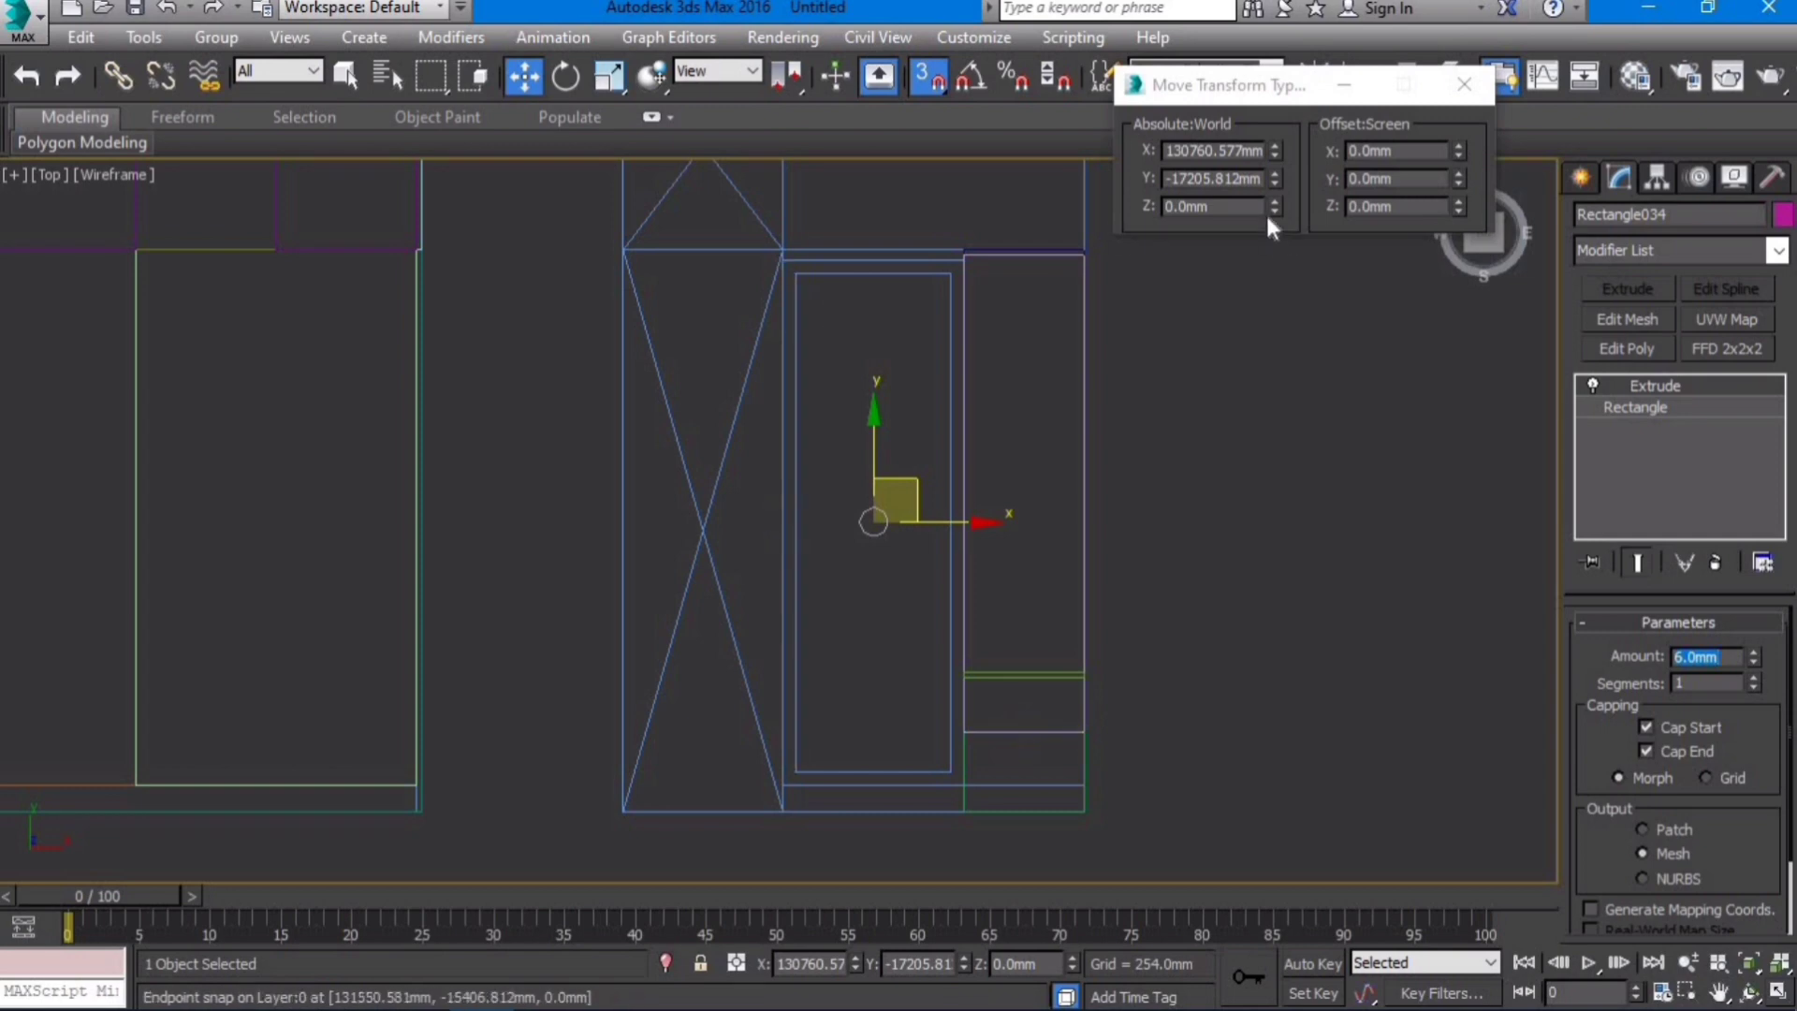
Step: Move the inner panel to an absolute Z of 12 mm so it sits on the backing panel, and check it in shaded display
{"action": "left_click", "coordinate": [1211, 206]}
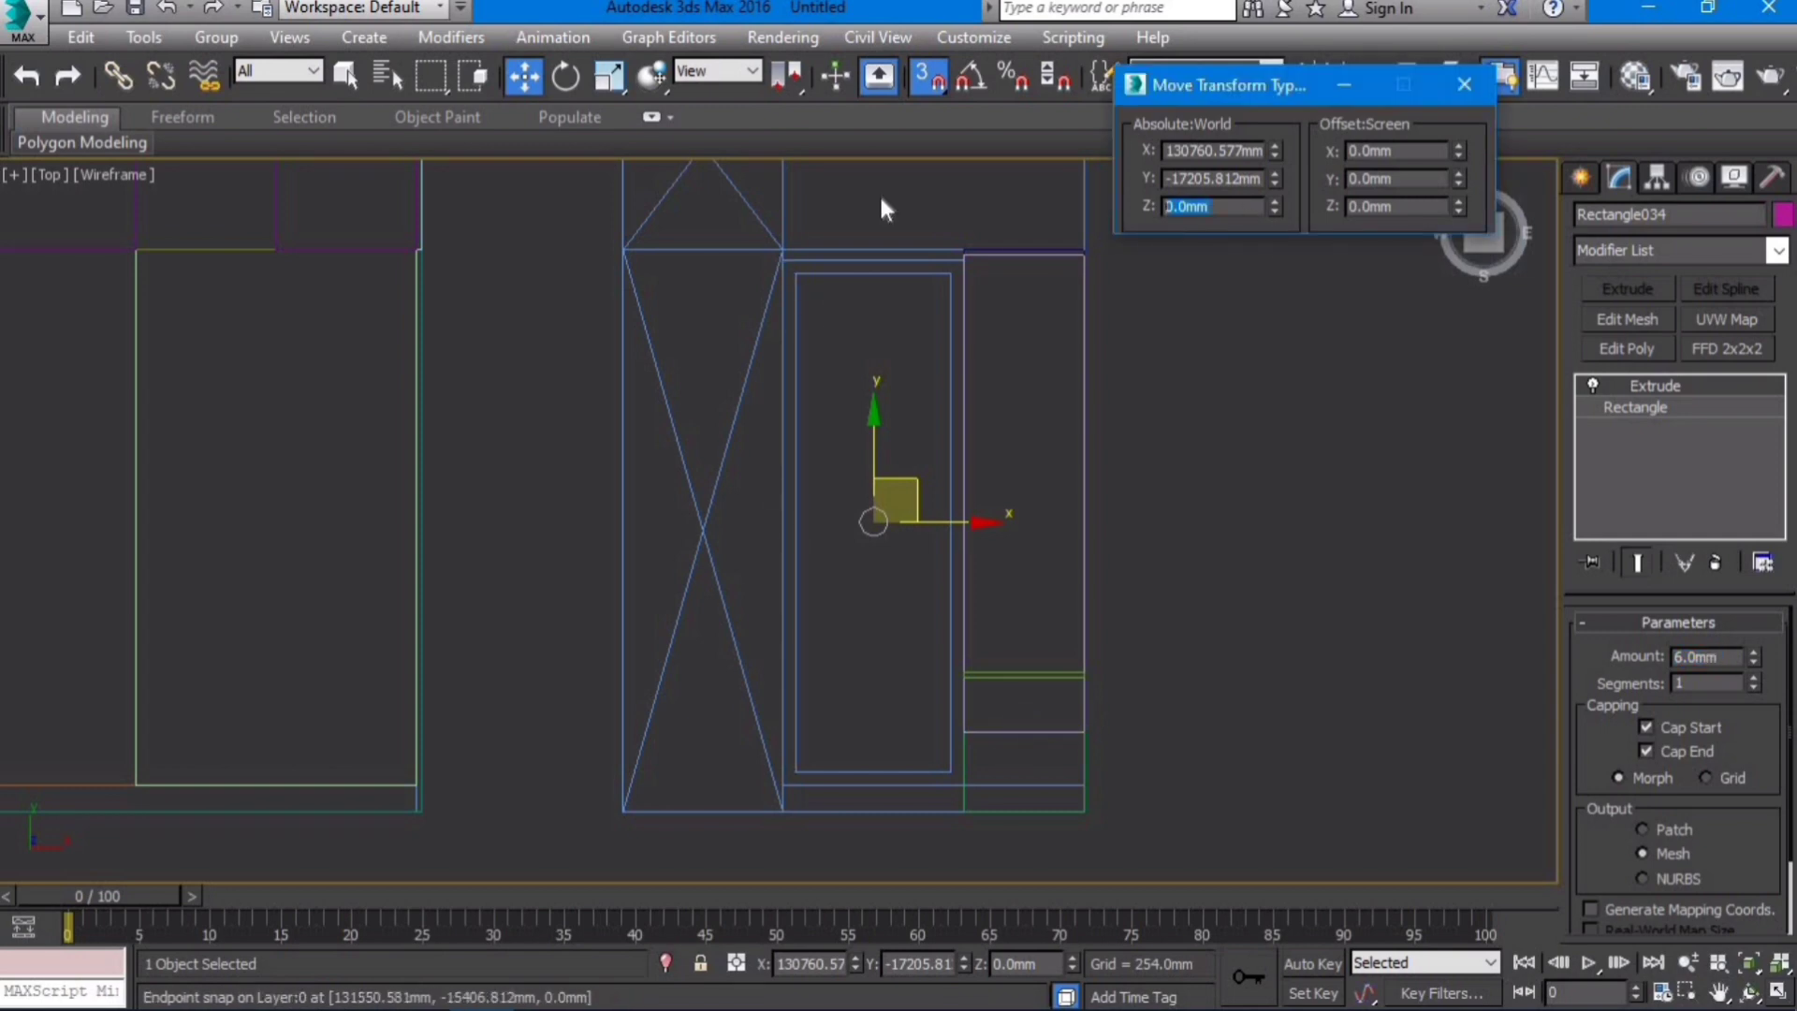
{"action": "type", "text": "12"}
{"action": "key", "text": "Return"}
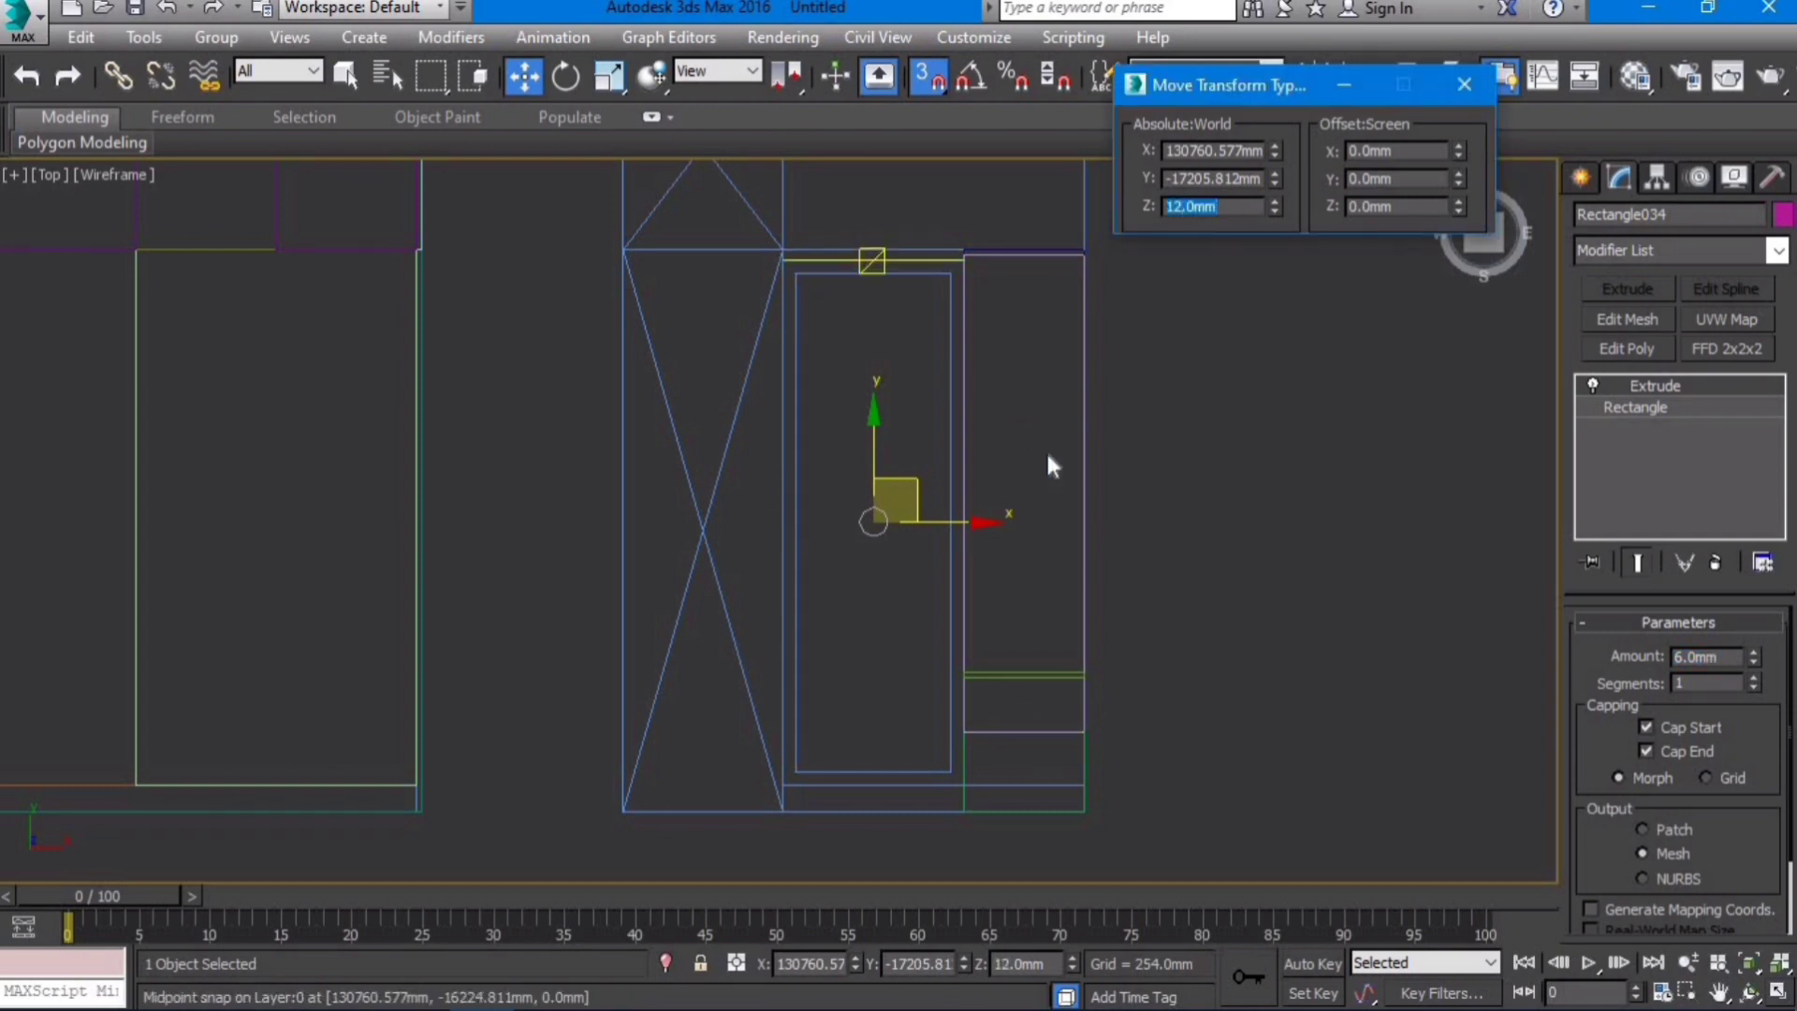
{"action": "mouse_move", "coordinate": [993, 565]}
{"action": "middle_mouse_down"}
{"action": "mouse_move", "coordinate": [961, 567]}
{"action": "mouse_move", "coordinate": [1161, 446]}
{"action": "mouse_move", "coordinate": [1039, 574]}
{"action": "mouse_move", "coordinate": [786, 609]}
{"action": "mouse_move", "coordinate": [930, 602]}
{"action": "mouse_move", "coordinate": [886, 613]}
{"action": "middle_mouse_up"}
{"action": "key", "text": "F3"}
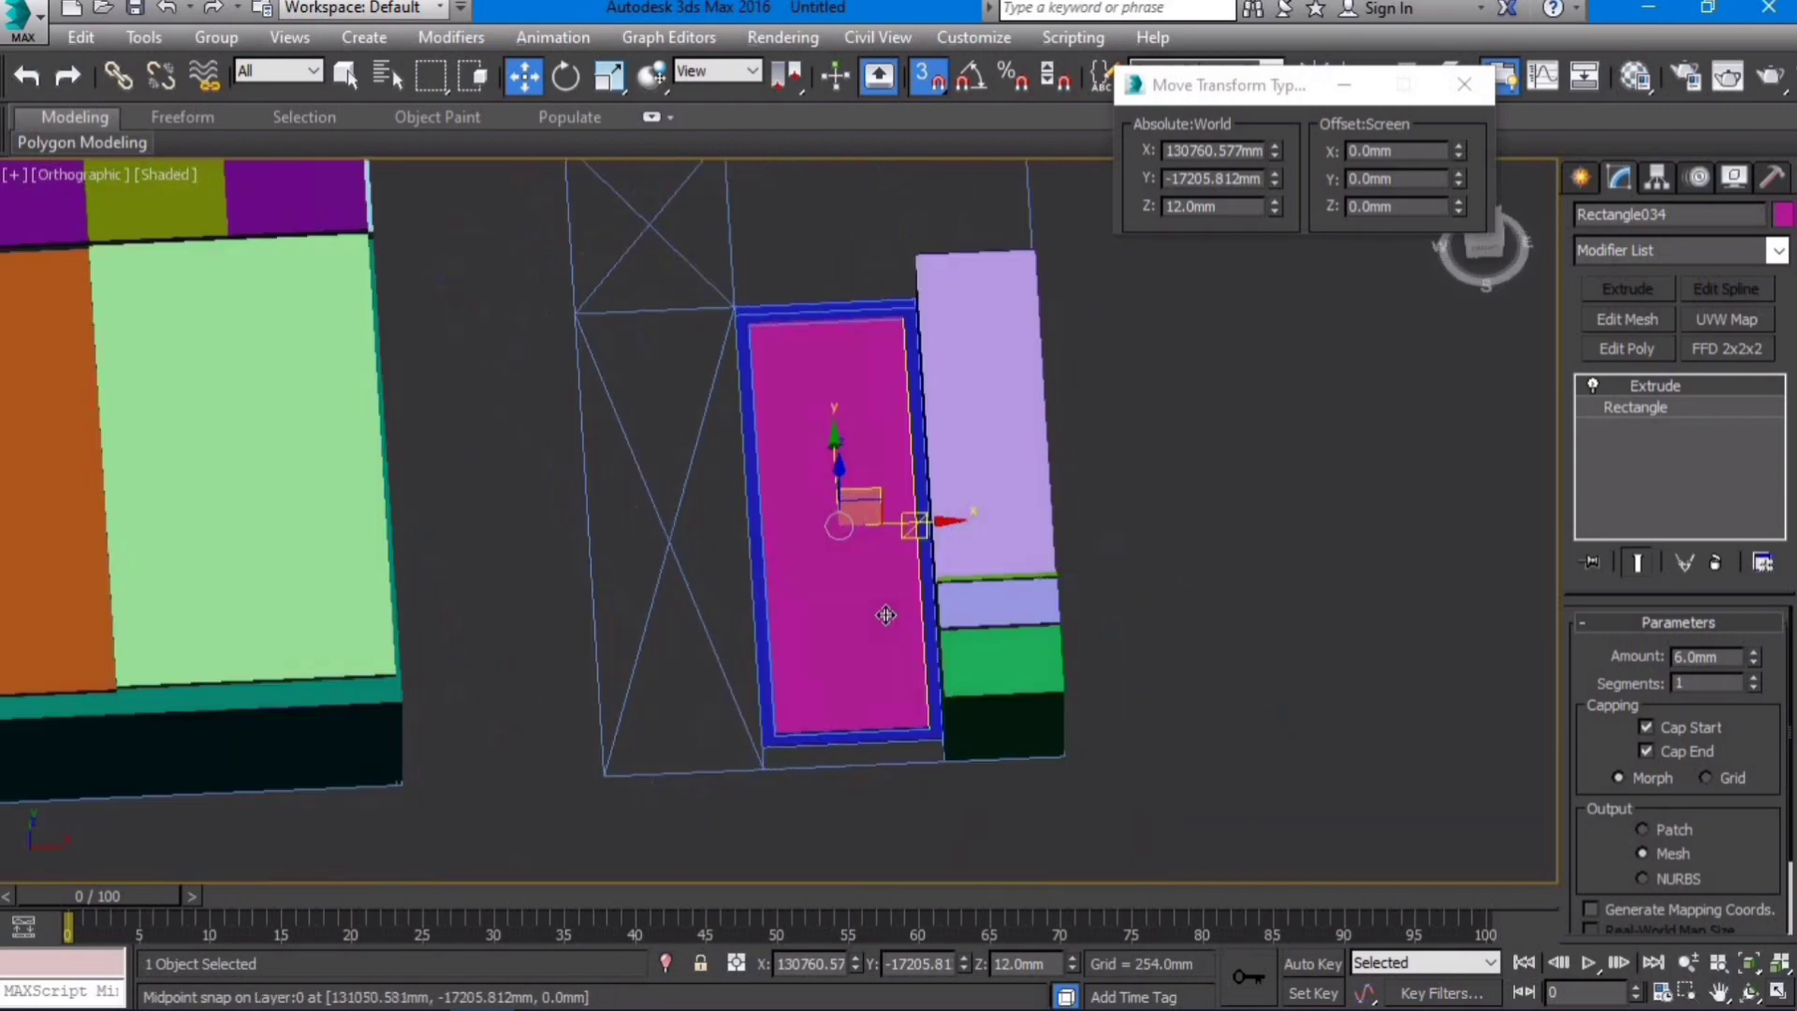
Step: Put away the transform type-in and draw a rectangle about 3840 by 3820 mm over the room's outer walls in the floor plan's wireframe top view
{"action": "key", "text": "t"}
{"action": "scroll", "coordinate": [885, 615], "scroll_direction": "down", "scroll_amount": 3}
{"action": "key", "text": "F3"}
{"action": "scroll", "coordinate": [1077, 524], "scroll_direction": "down", "scroll_amount": 4}
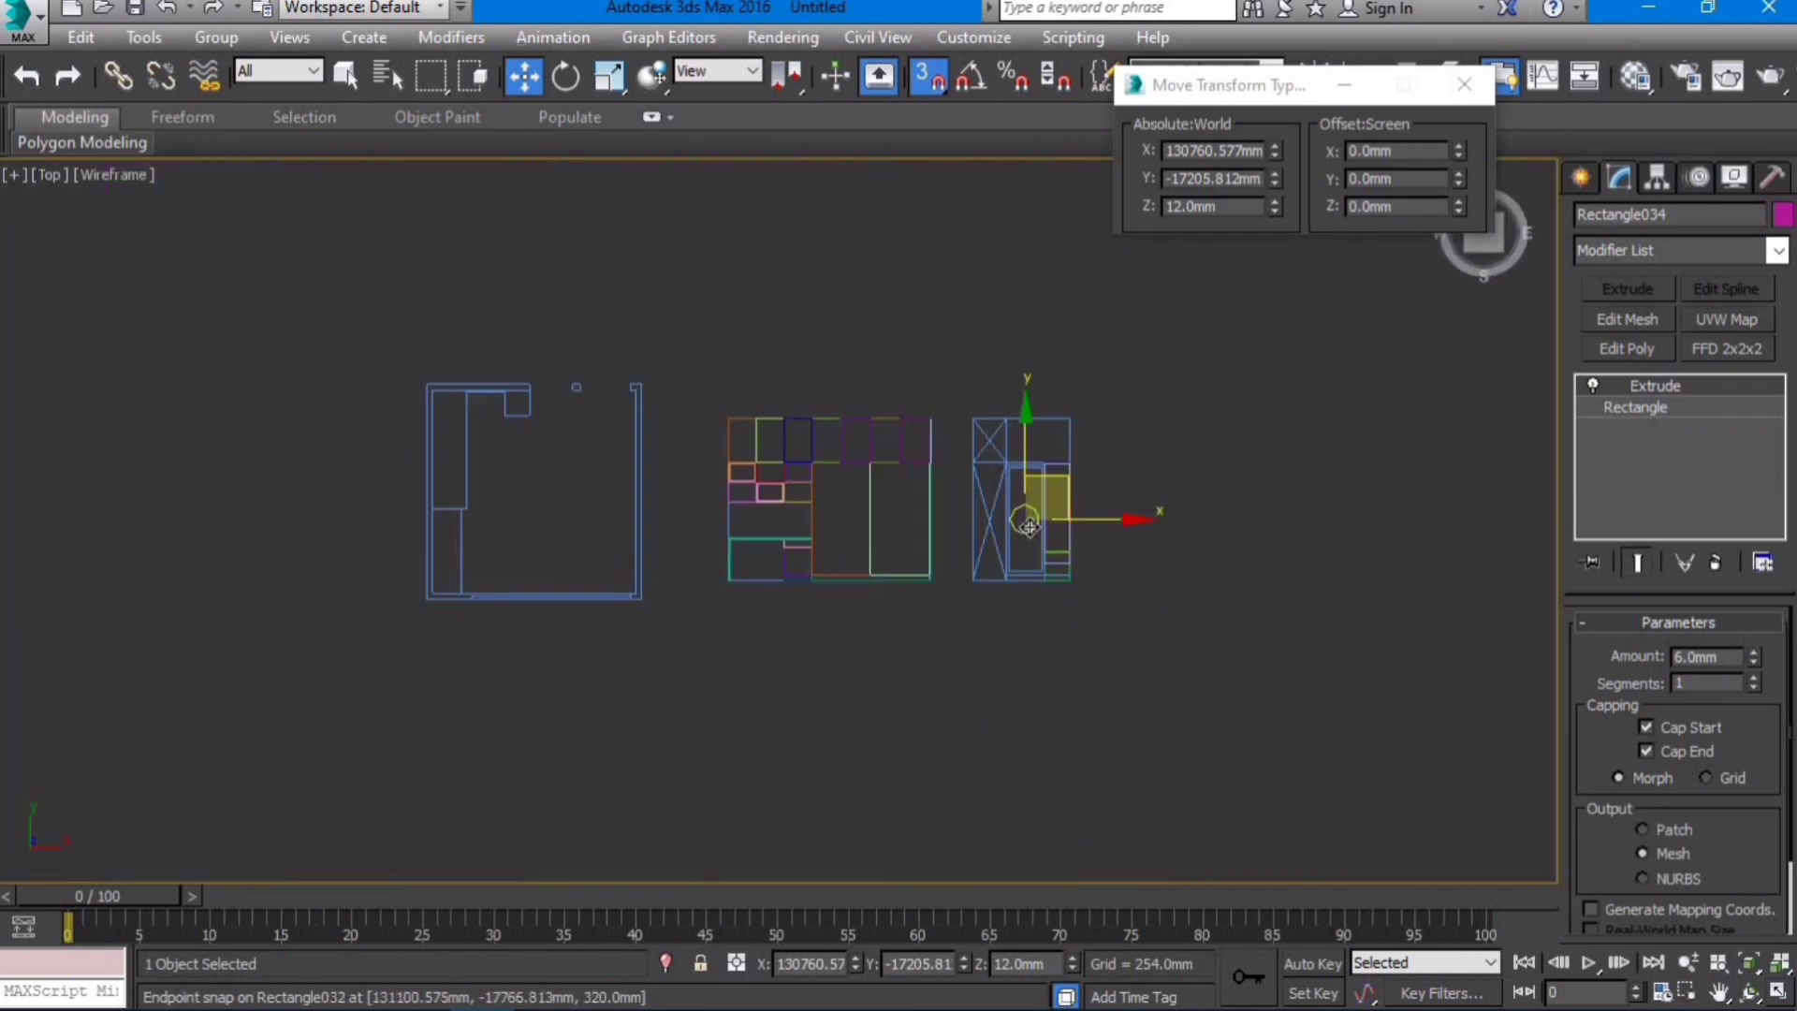
{"action": "scroll", "coordinate": [1177, 531], "scroll_direction": "up", "scroll_amount": 4}
{"action": "scroll", "coordinate": [1176, 531], "scroll_direction": "down", "scroll_amount": 2}
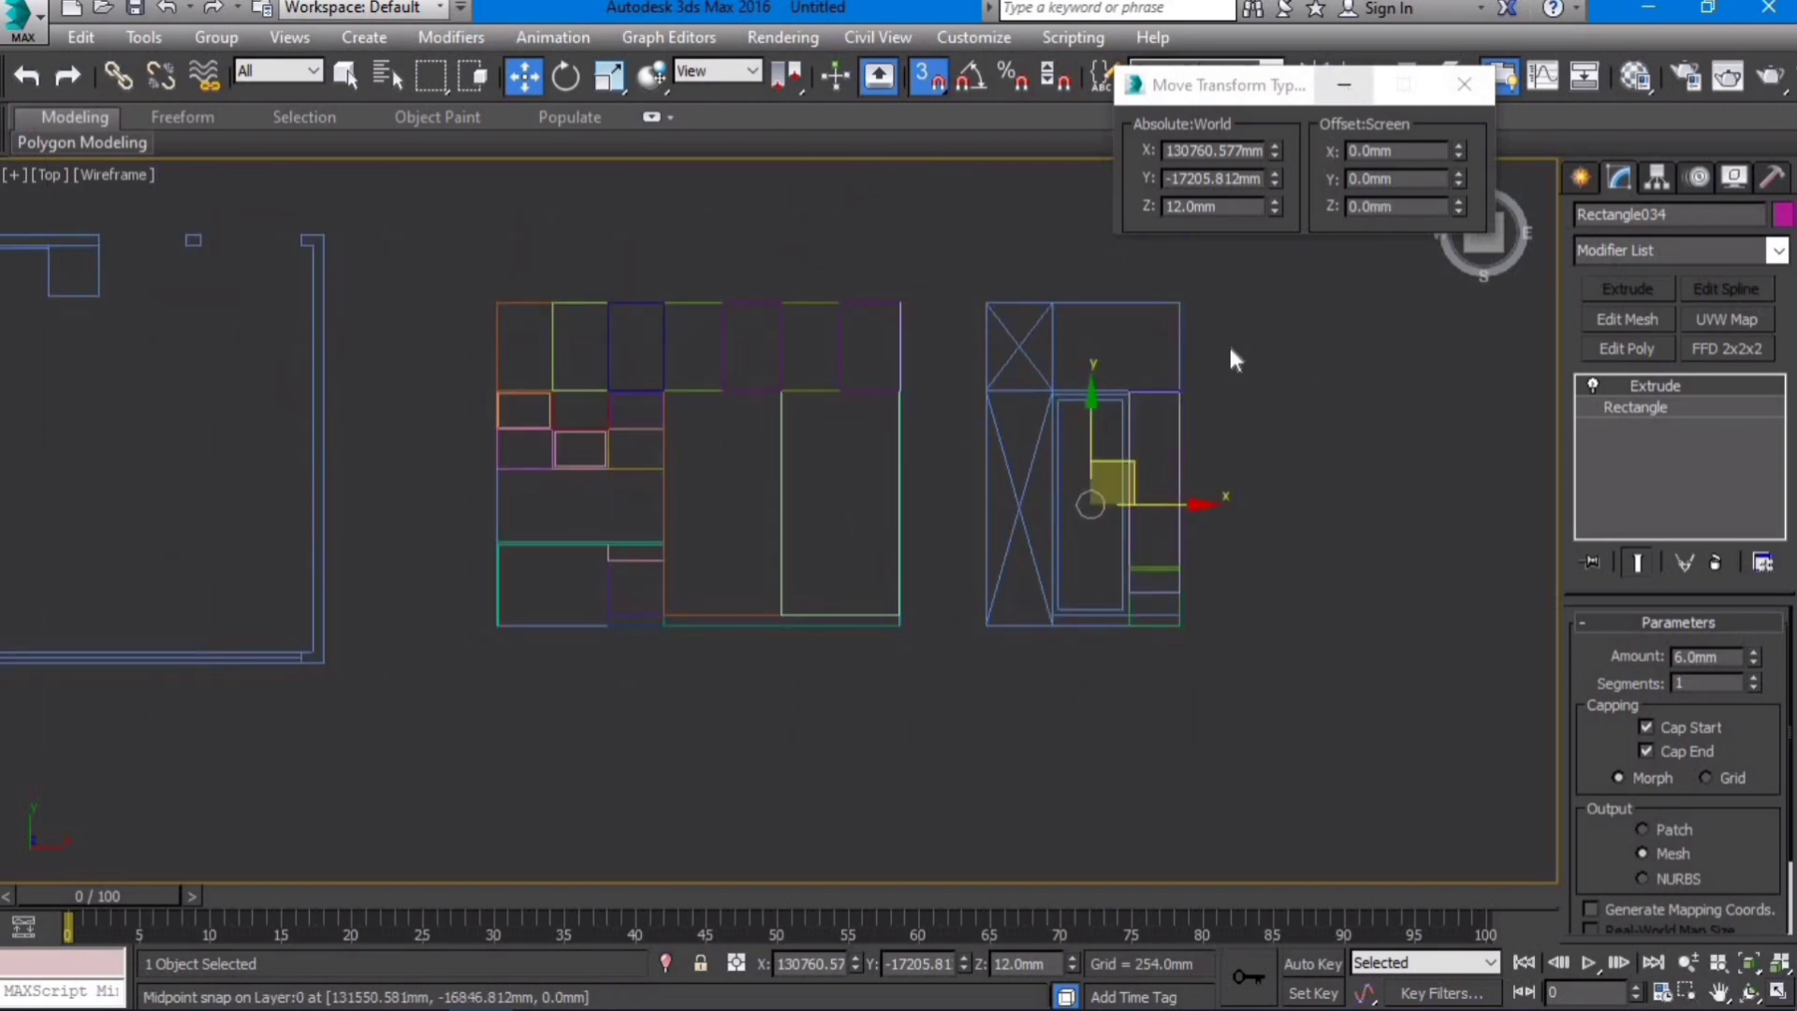
{"action": "key", "text": "F12"}
{"action": "scroll", "coordinate": [1165, 623], "scroll_direction": "down", "scroll_amount": 2}
{"action": "middle_click_drag", "start_coordinate": [642, 614], "coordinate": [884, 584]}
{"action": "scroll", "coordinate": [822, 536], "scroll_direction": "up", "scroll_amount": 3}
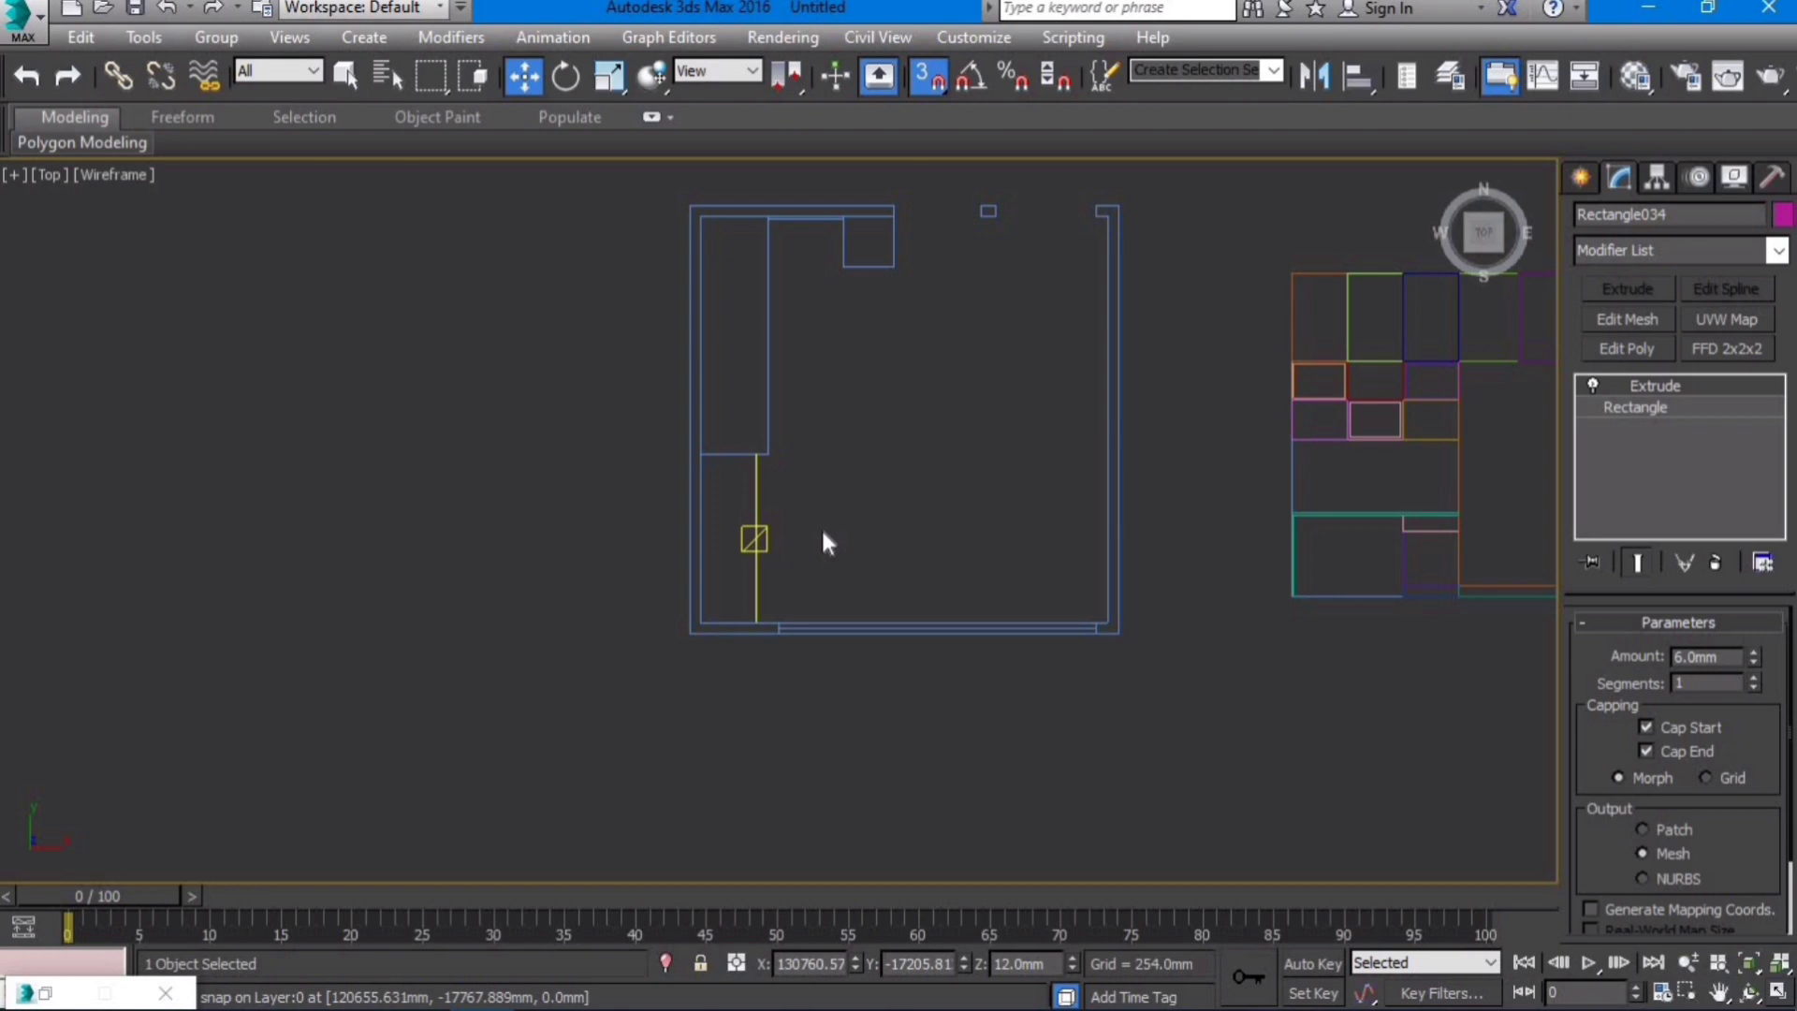
{"action": "middle_click_drag", "start_coordinate": [921, 569], "coordinate": [934, 595]}
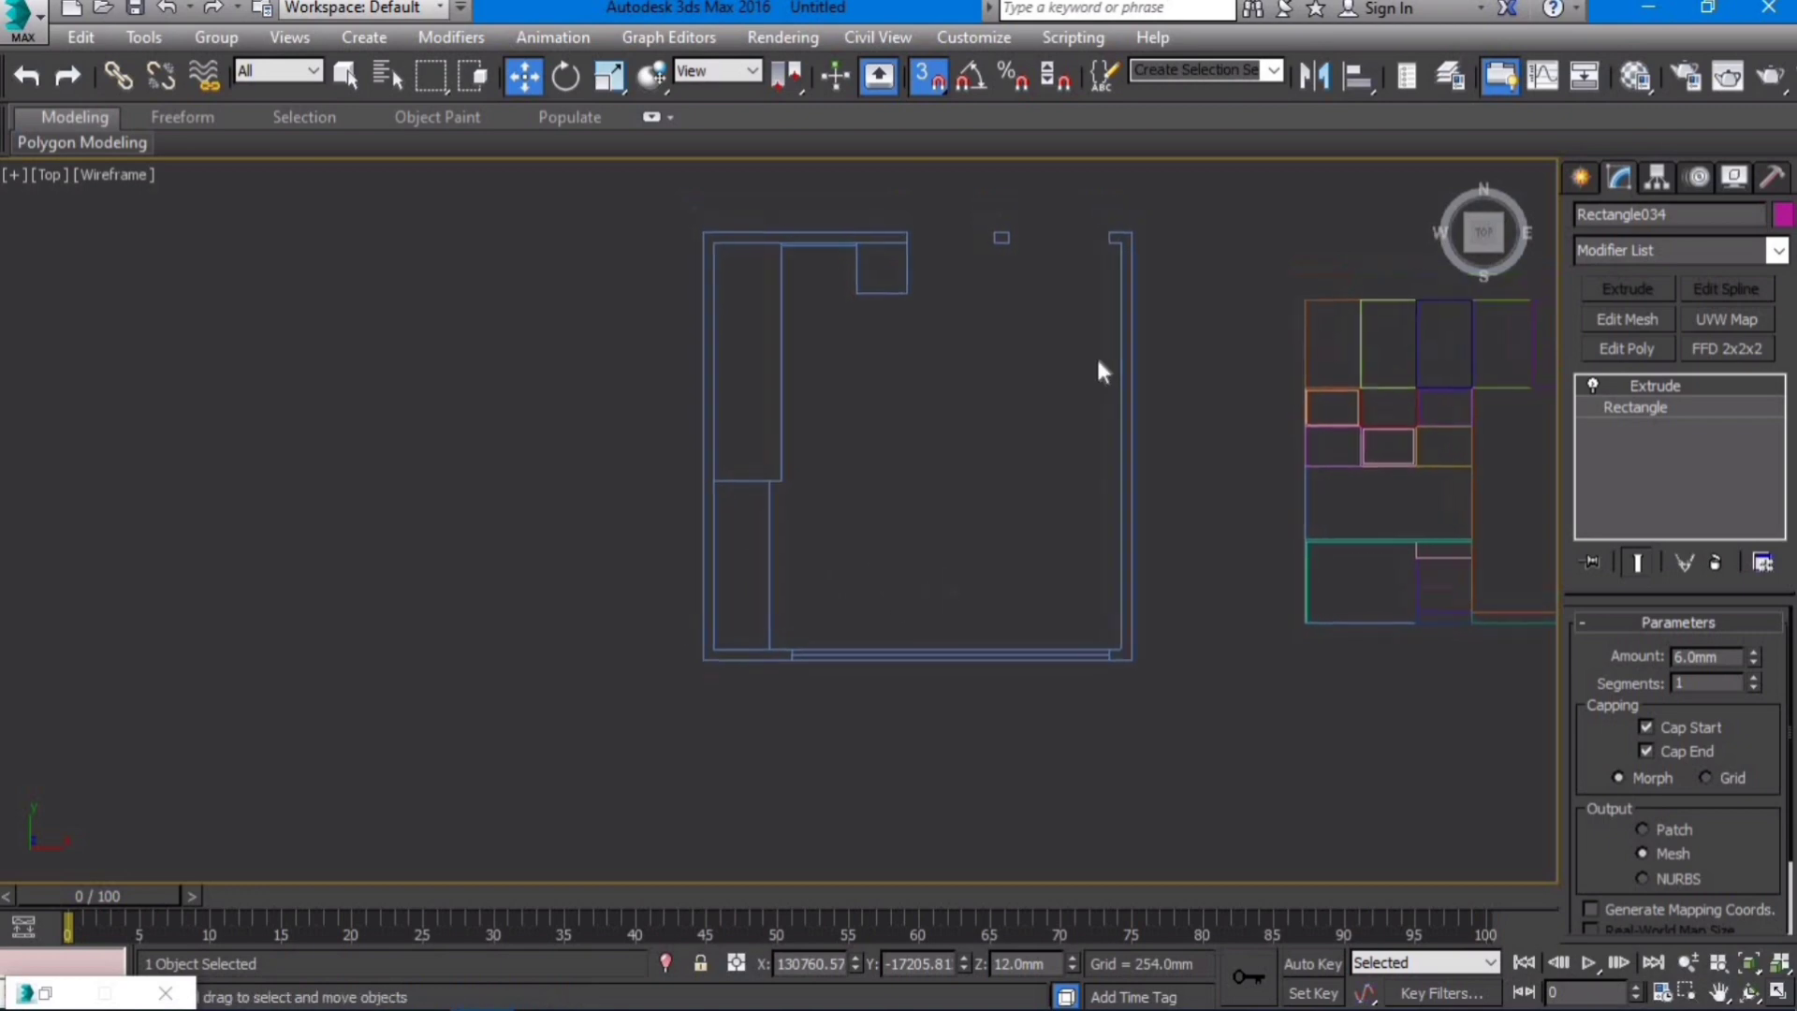
{"action": "left_click", "coordinate": [1579, 177]}
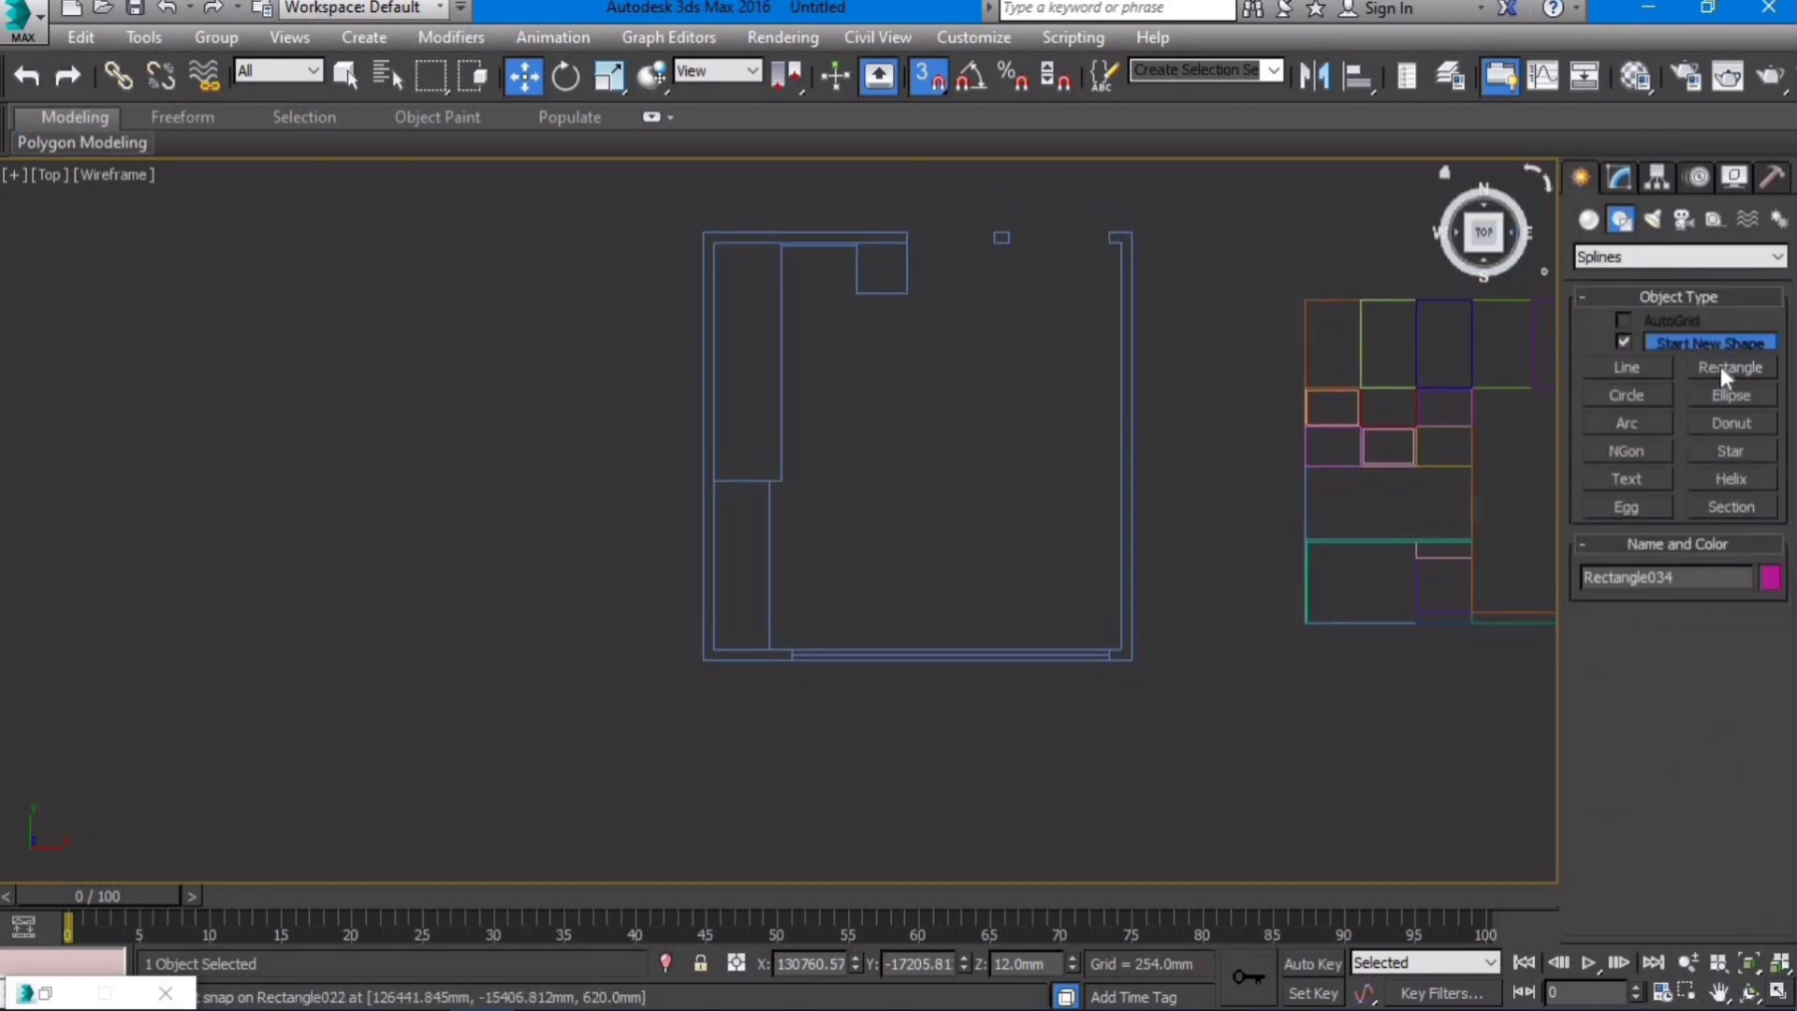
{"action": "left_click", "coordinate": [1727, 368]}
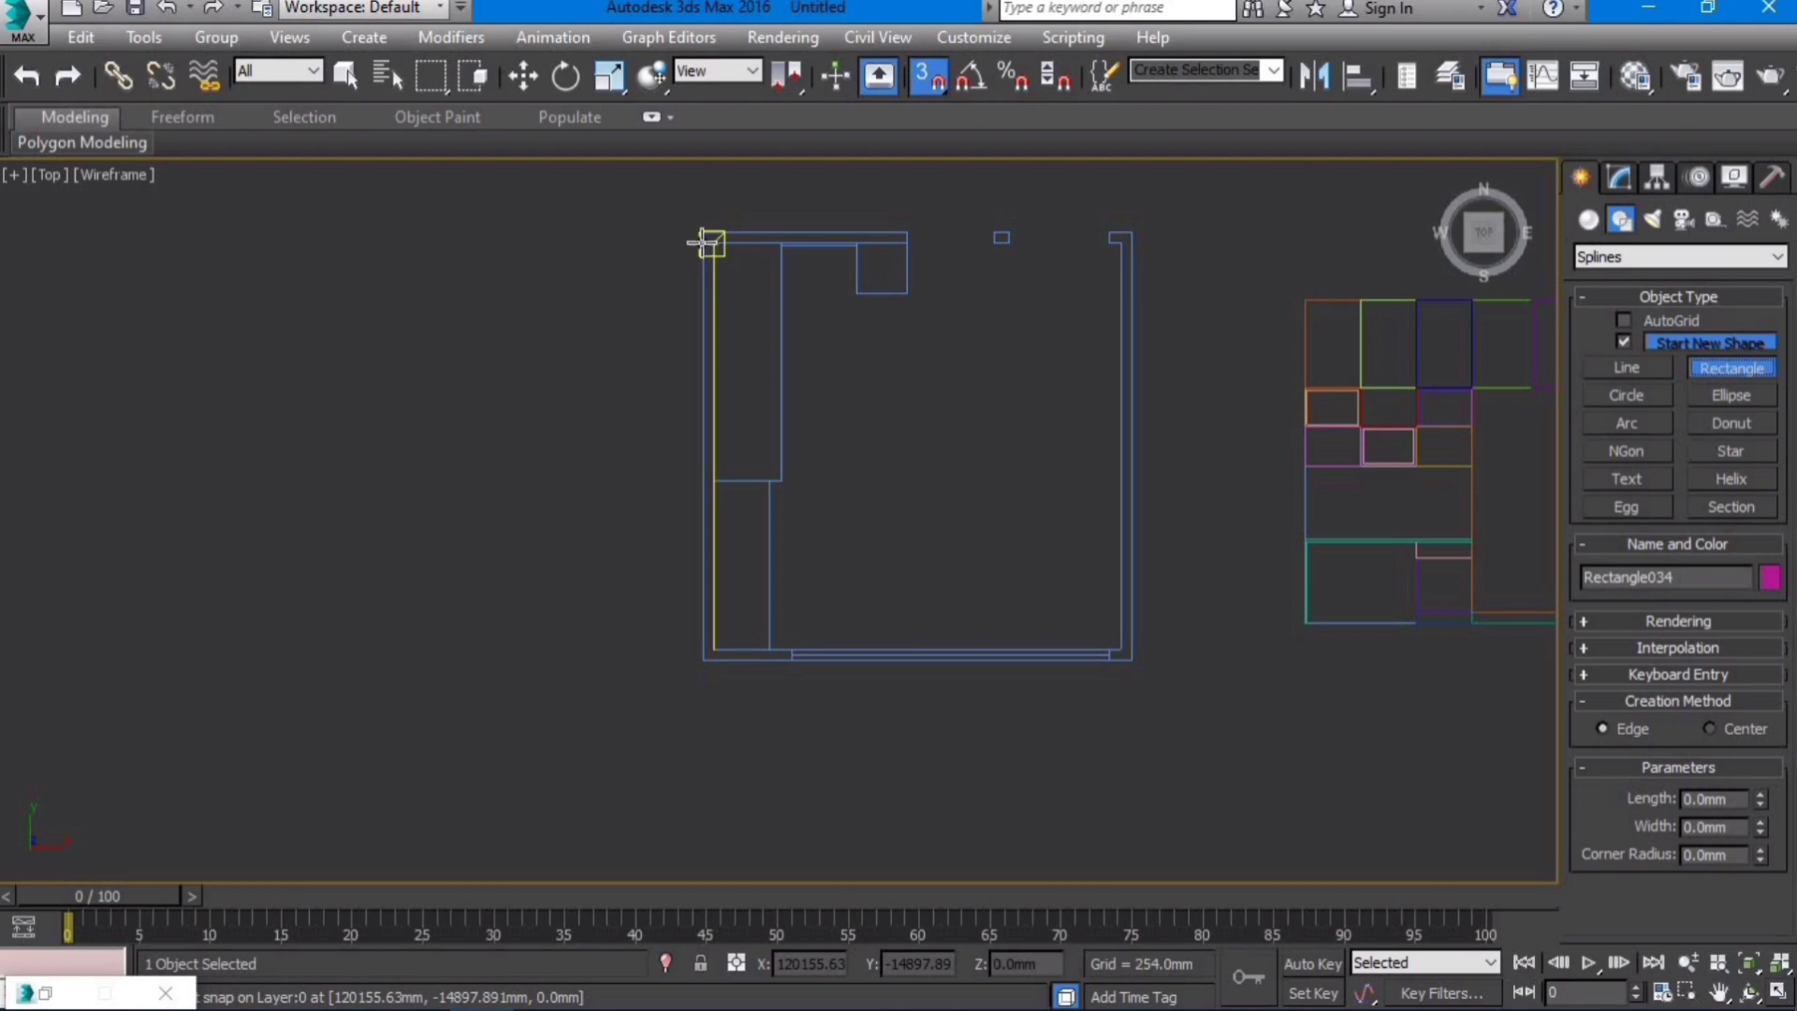
{"action": "left_click_drag", "start_coordinate": [703, 232], "coordinate": [1131, 660]}
{"action": "left_click", "coordinate": [1620, 180]}
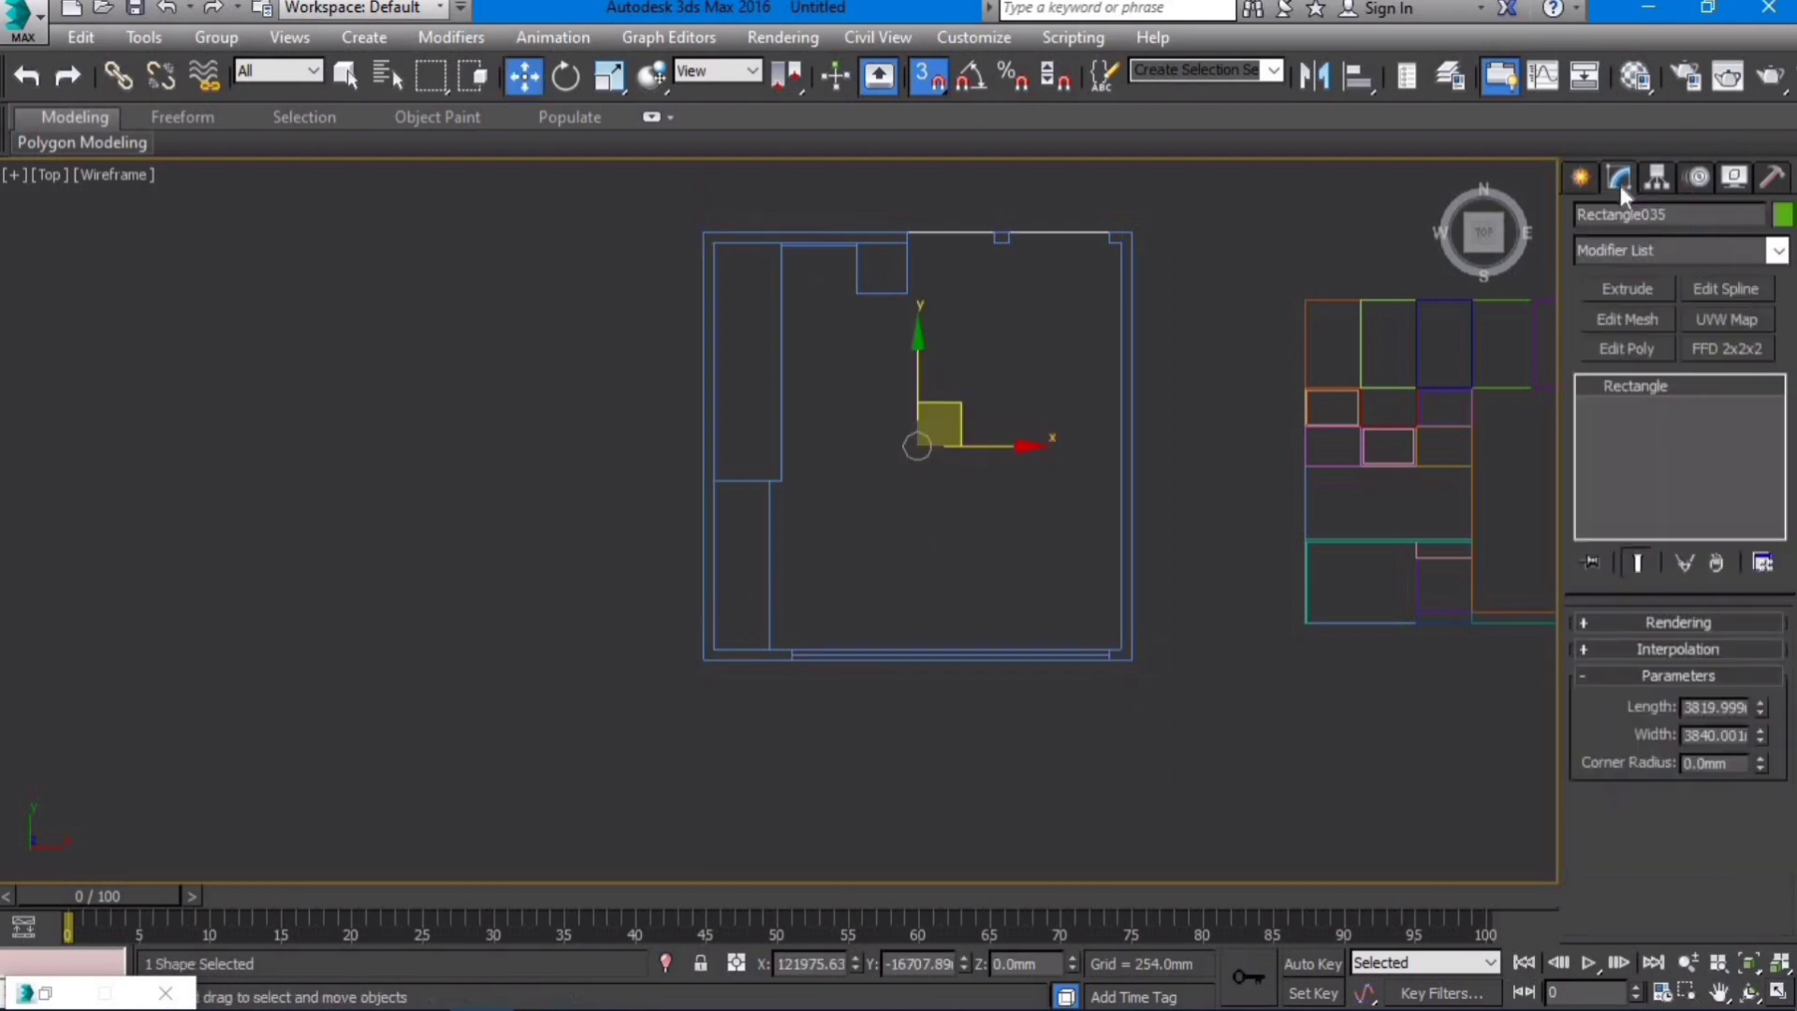
Step: Apply Edit Spline to the room's outer rectangle and outline its spline inward about 100 mm to the inner wall line
{"action": "left_click", "coordinate": [1718, 290]}
{"action": "left_click", "coordinate": [1662, 450]}
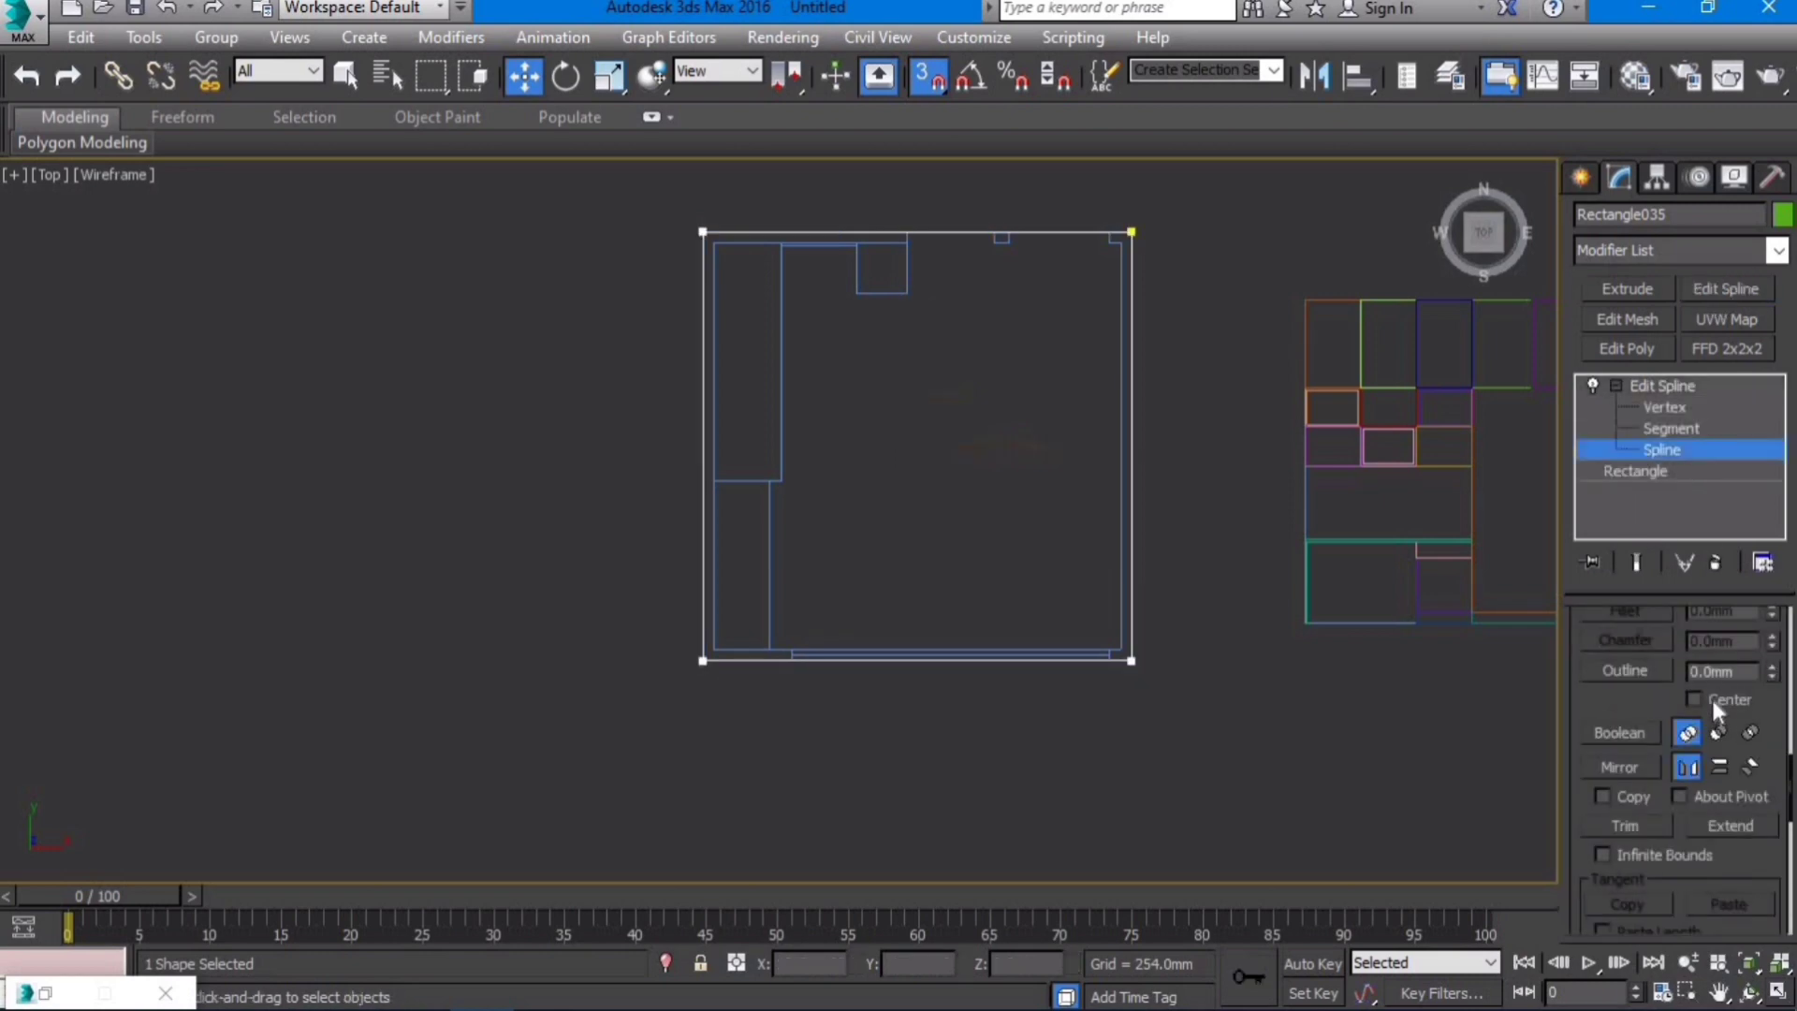
{"action": "left_click_drag", "start_coordinate": [1736, 671], "coordinate": [1367, 668]}
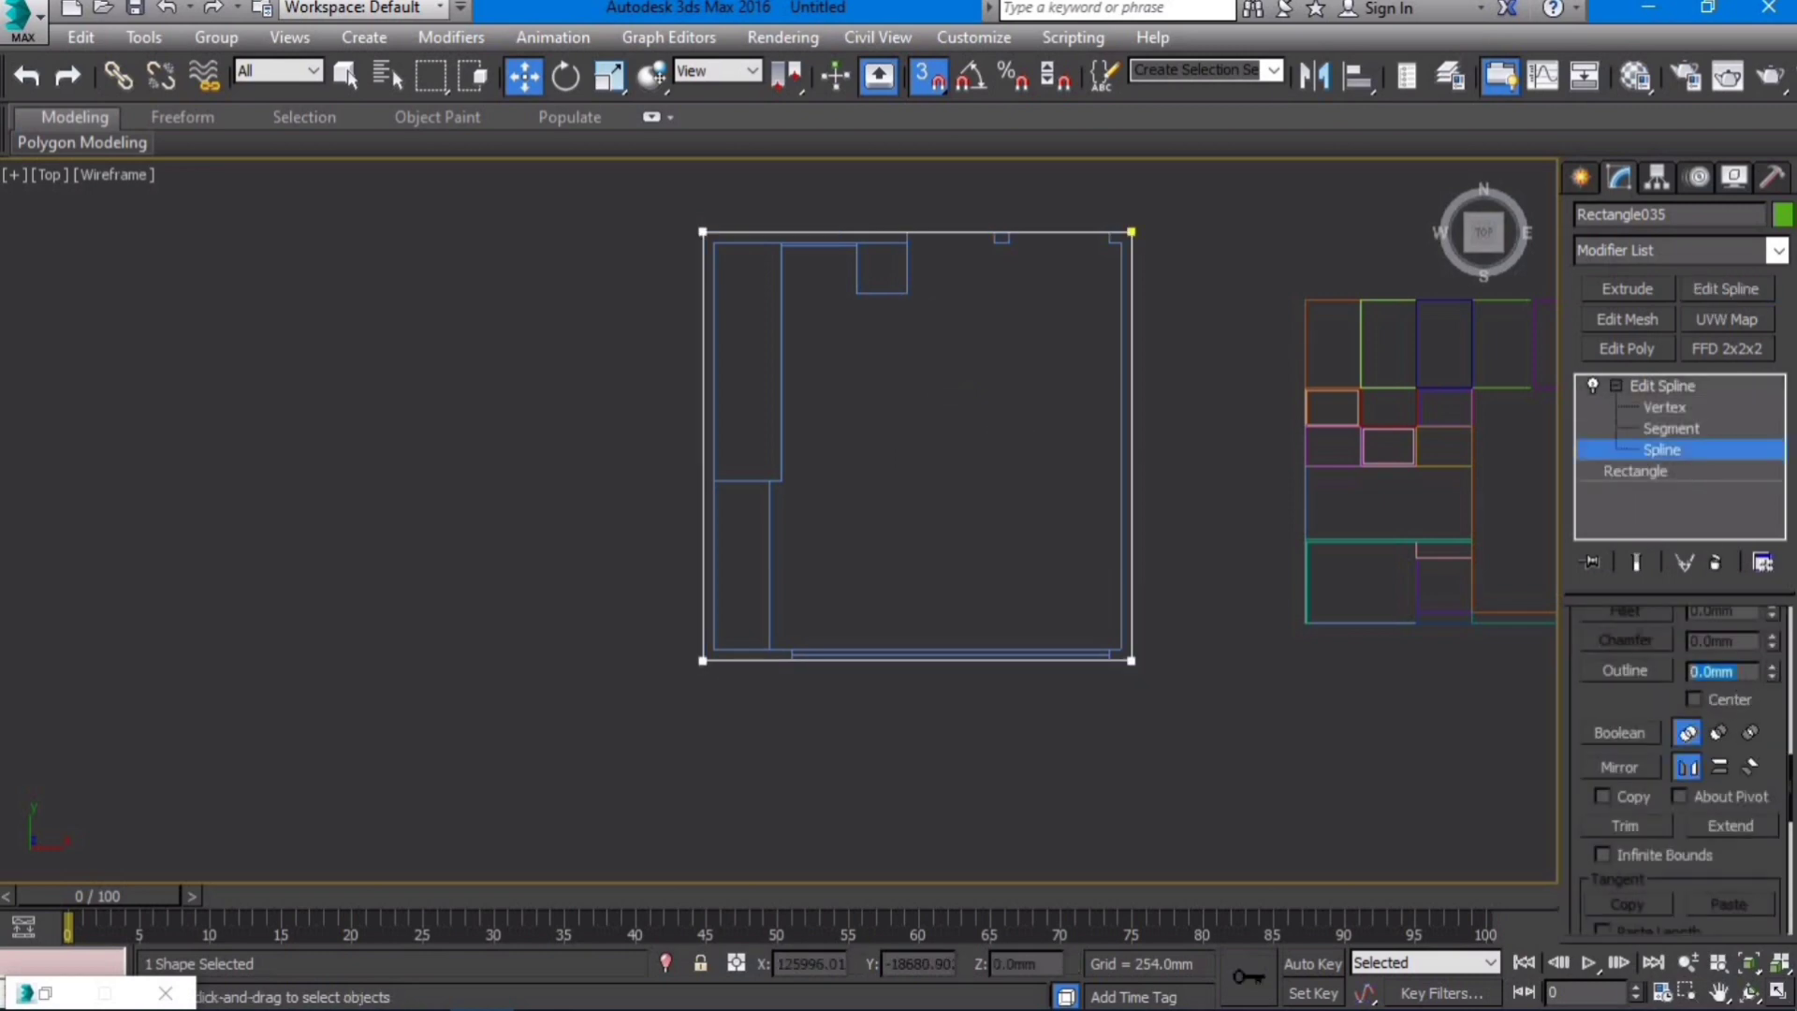
{"action": "key", "text": "Return"}
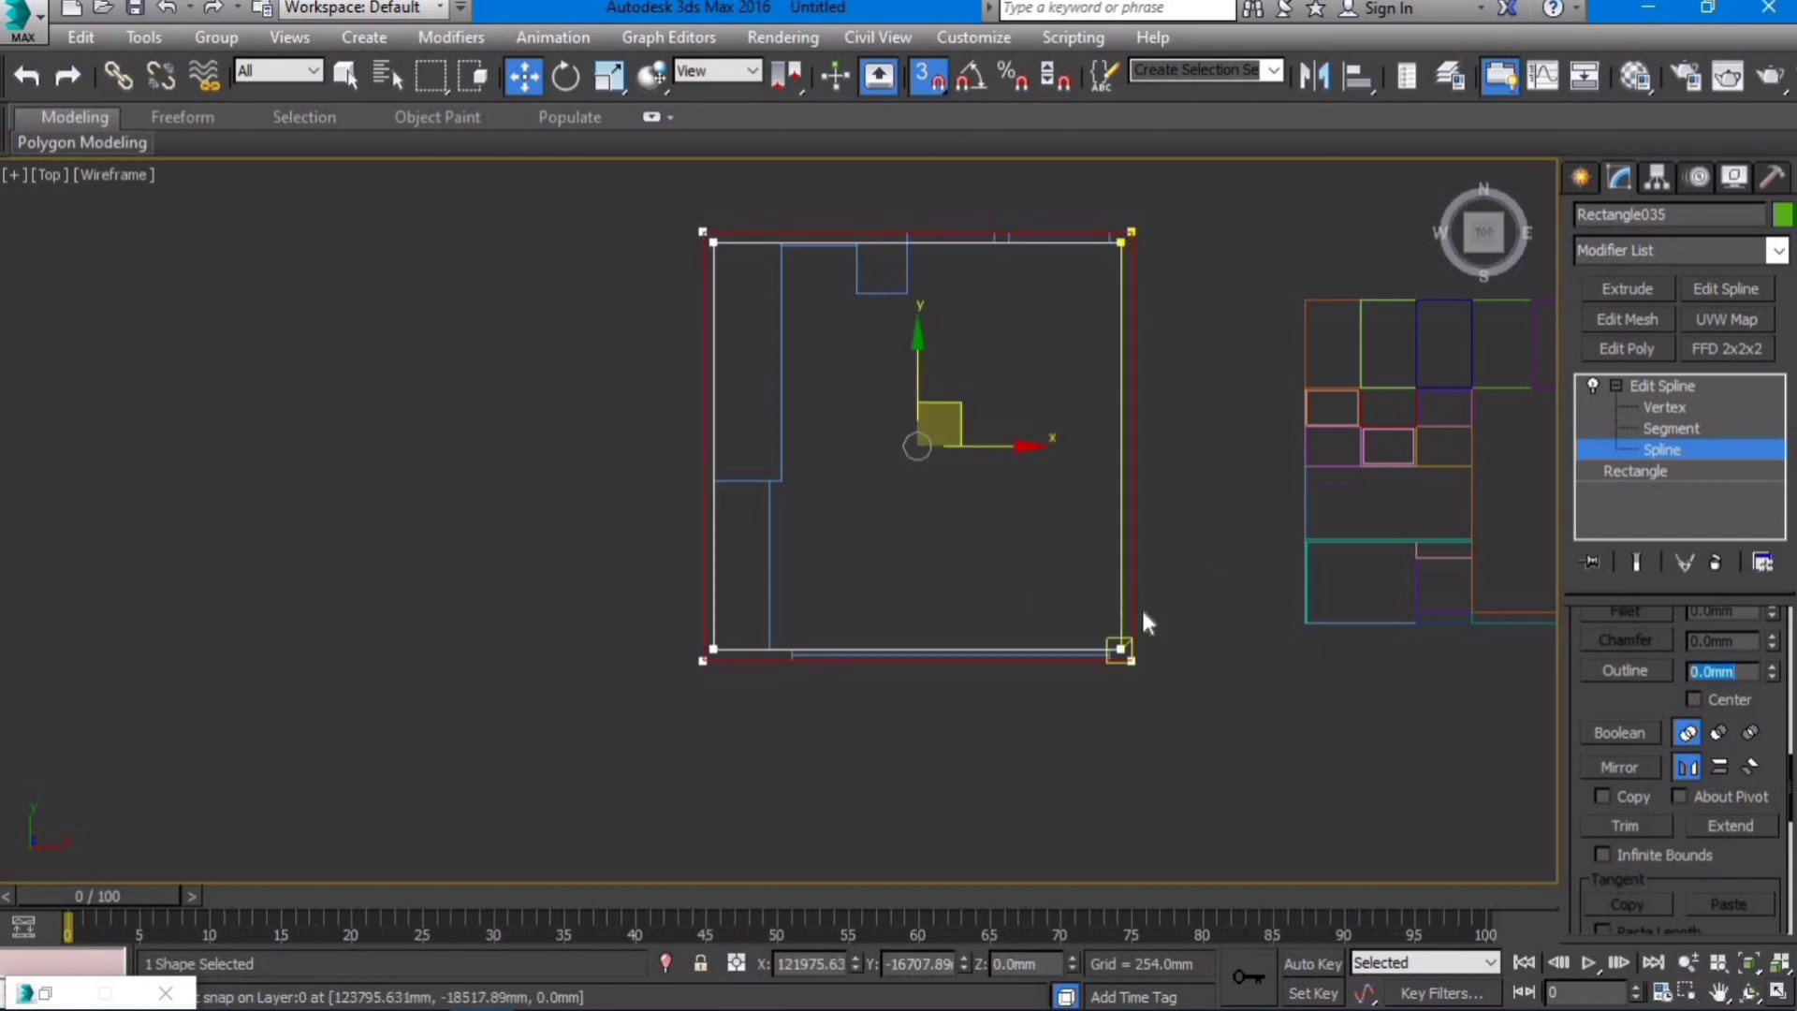
{"action": "scroll", "coordinate": [1144, 615], "scroll_direction": "up", "scroll_amount": 3}
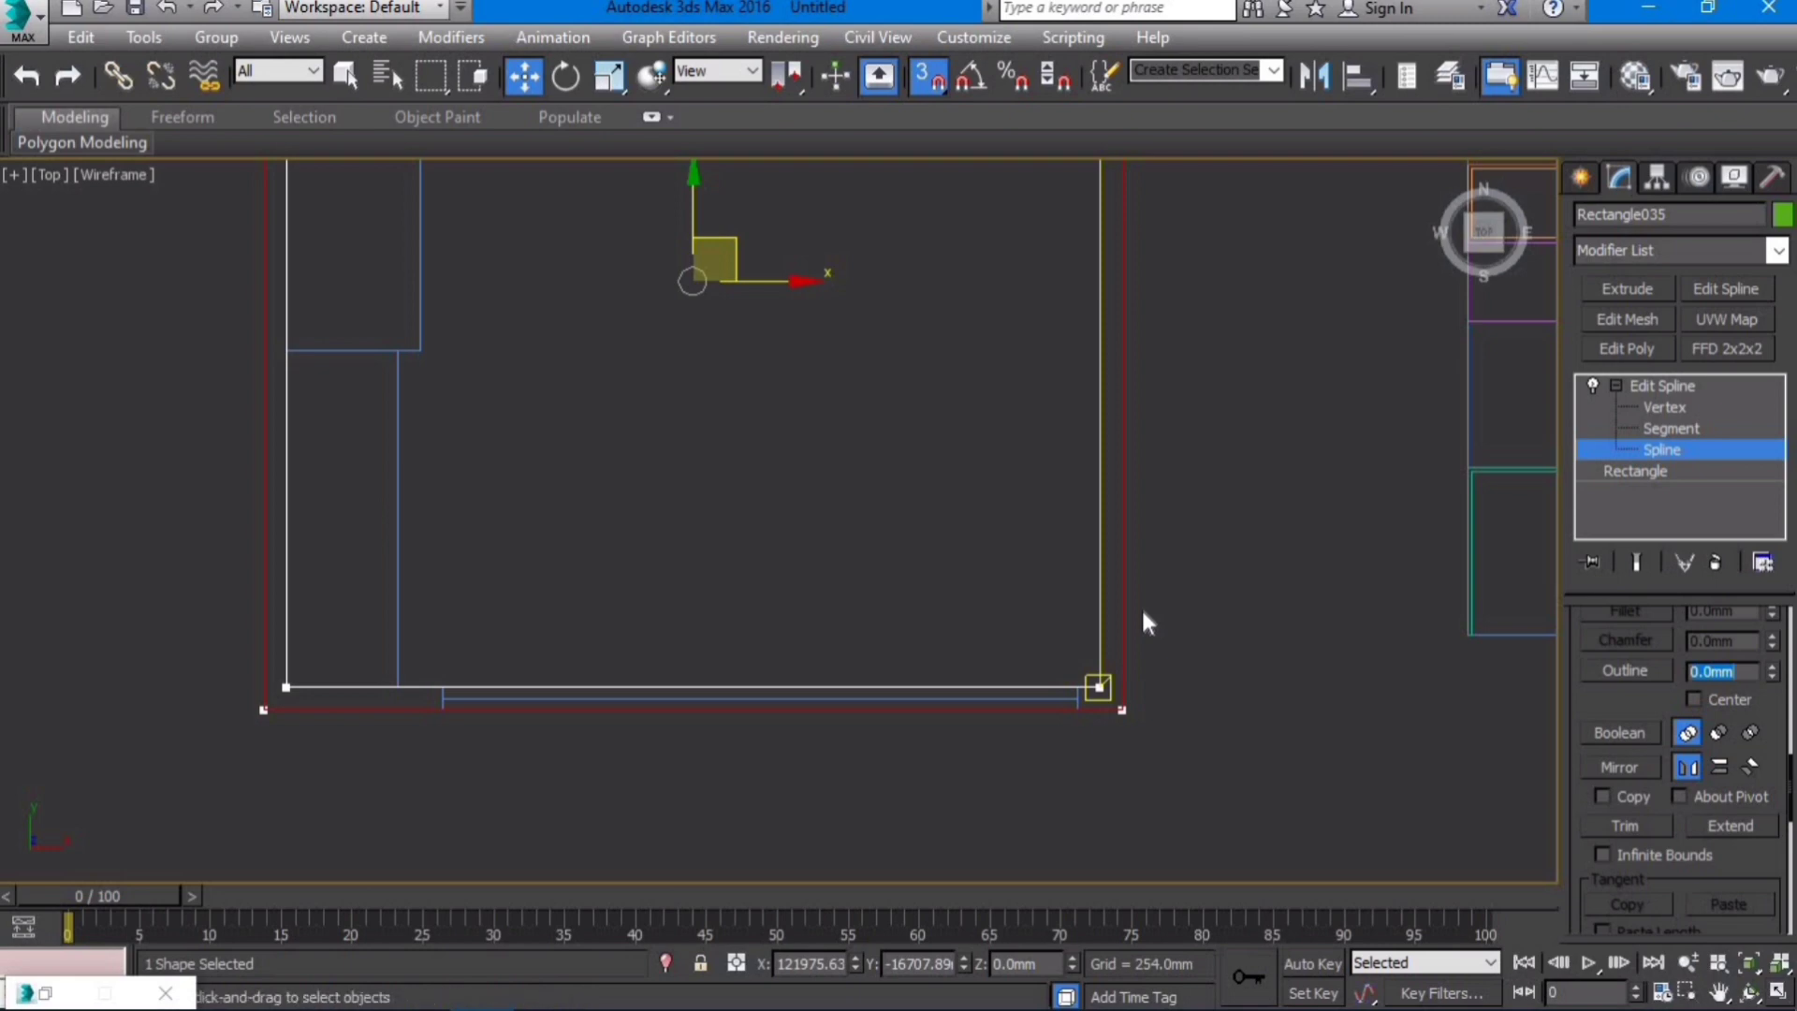
{"action": "scroll", "coordinate": [1147, 622], "scroll_direction": "down", "scroll_amount": 4}
{"action": "scroll", "coordinate": [1035, 603], "scroll_direction": "up", "scroll_amount": 2}
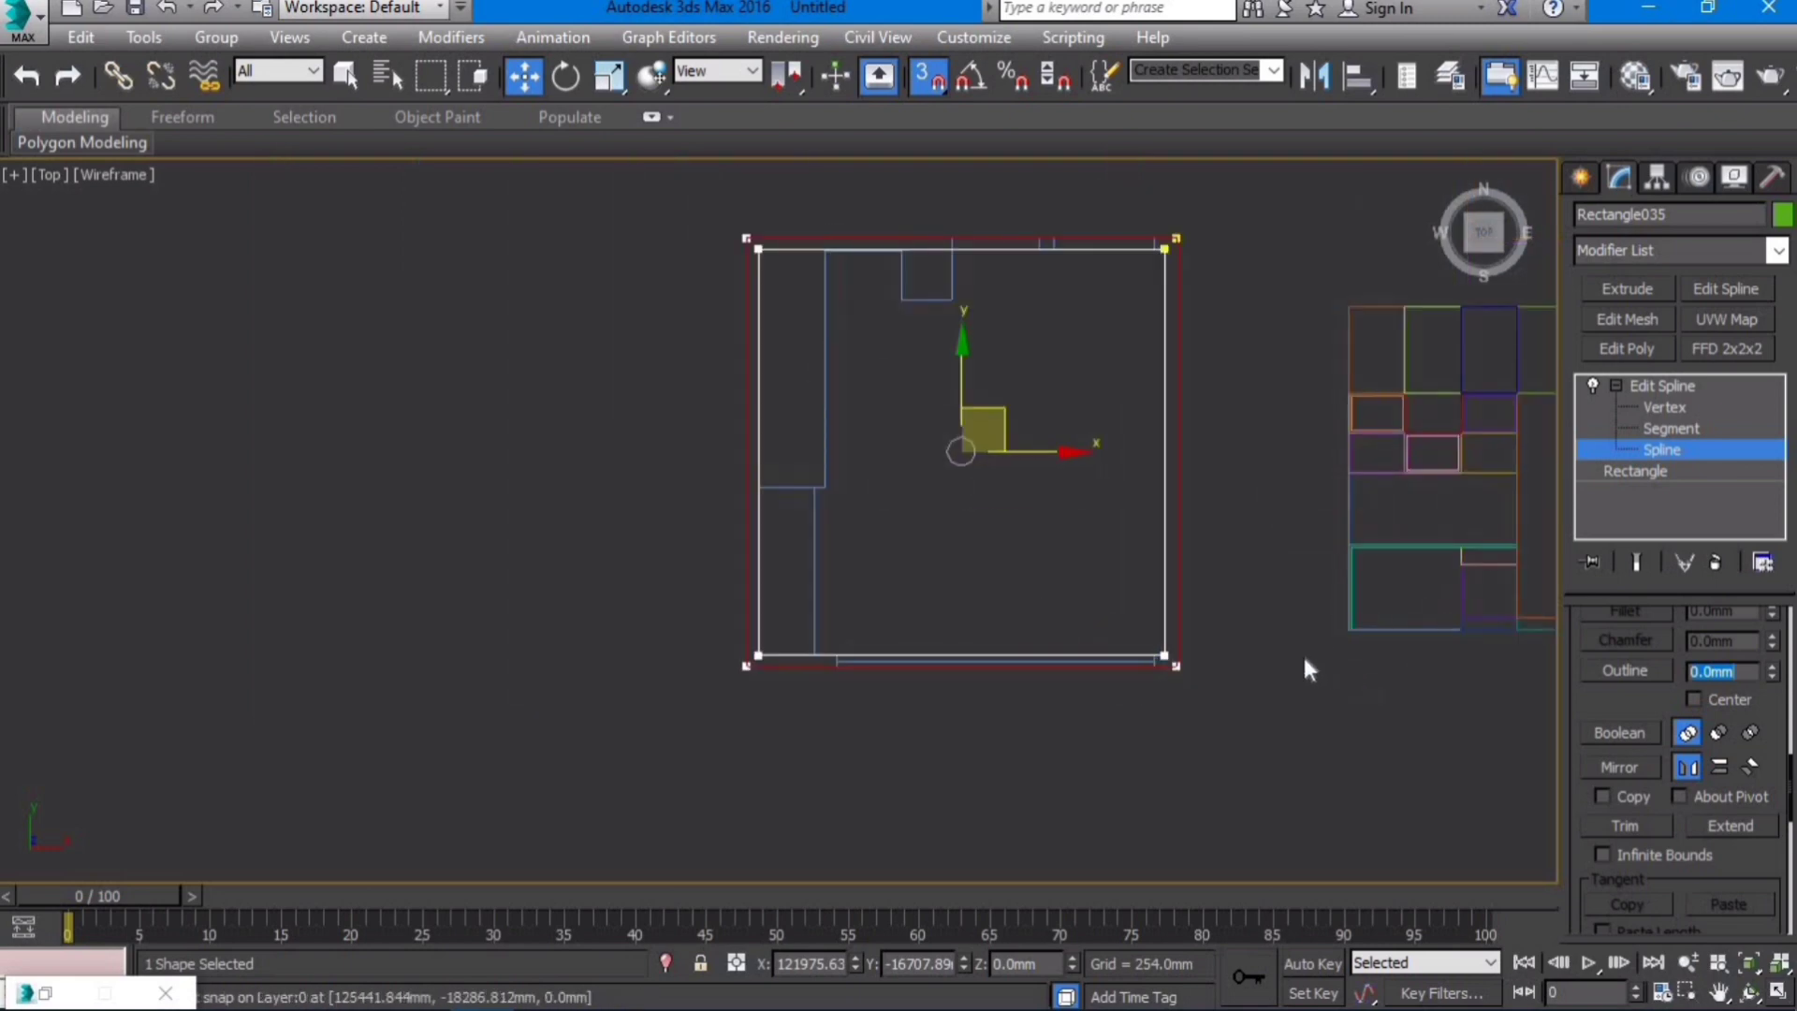
Step: Apply an Extrude modifier to the room's double wall outline
{"action": "left_click", "coordinate": [1628, 291]}
{"action": "scroll", "coordinate": [828, 660], "scroll_direction": "down", "scroll_amount": 4}
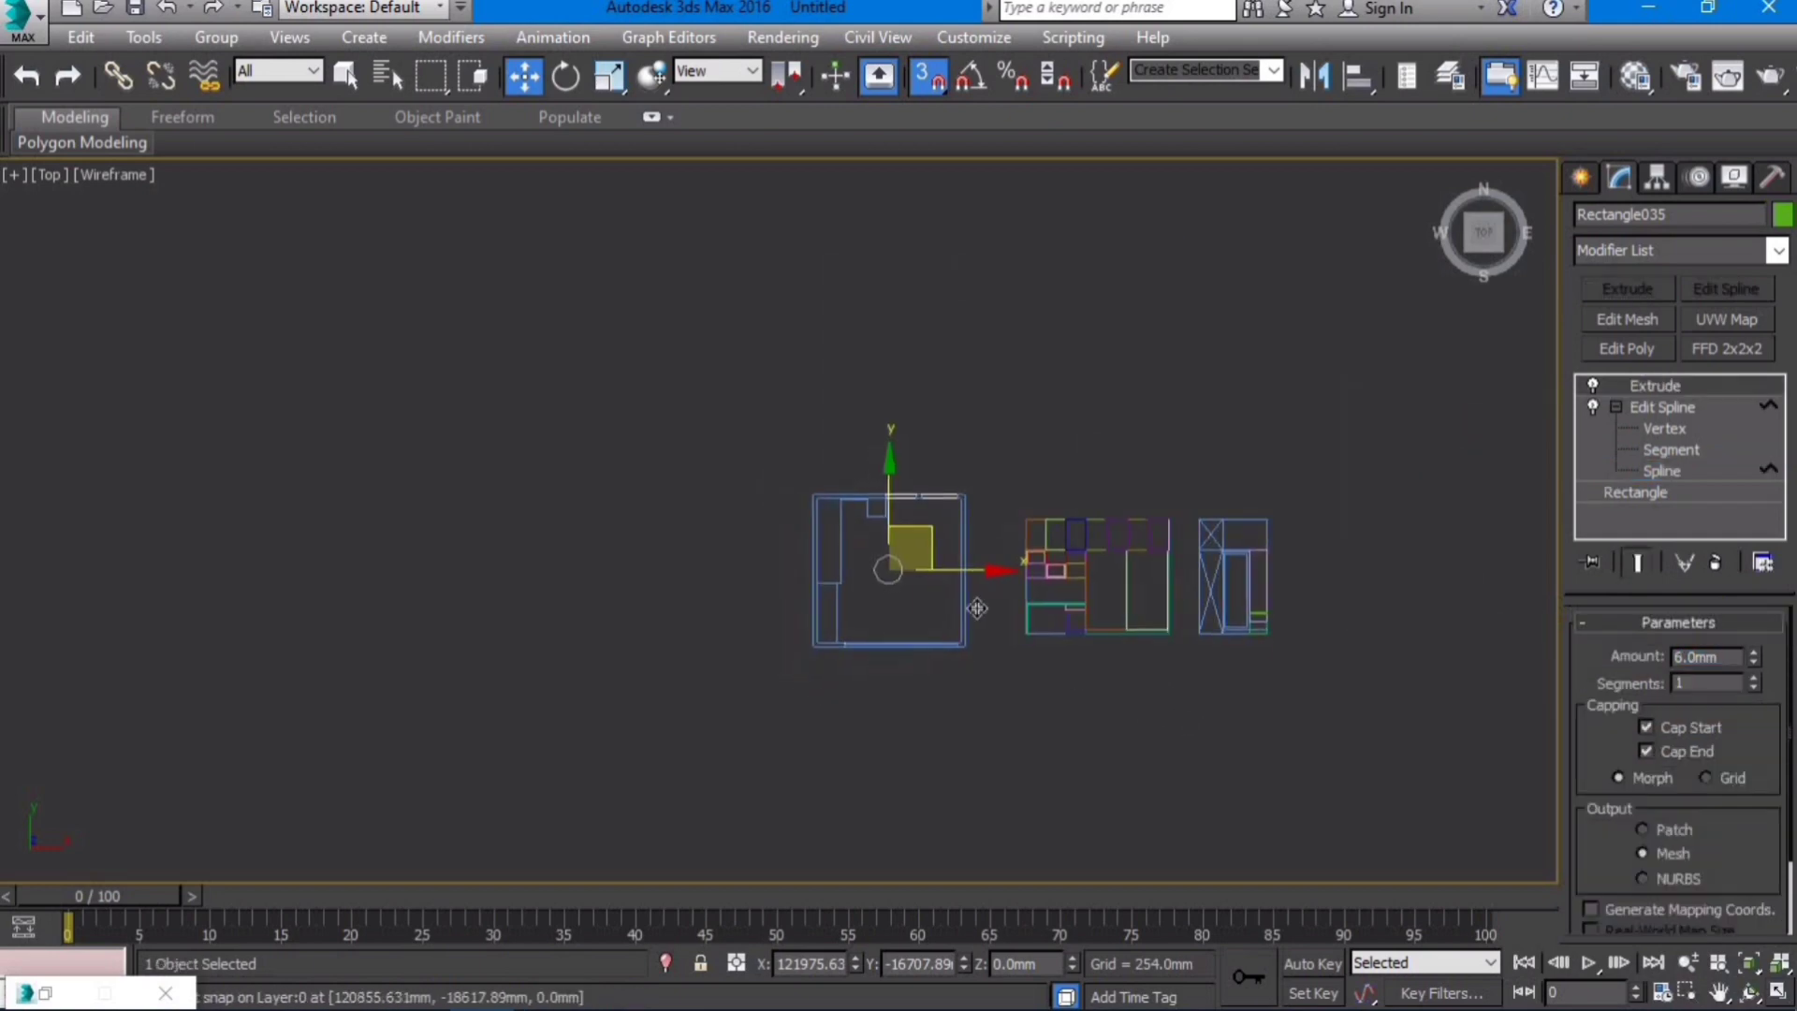
{"action": "scroll", "coordinate": [977, 609], "scroll_direction": "up", "scroll_amount": 2}
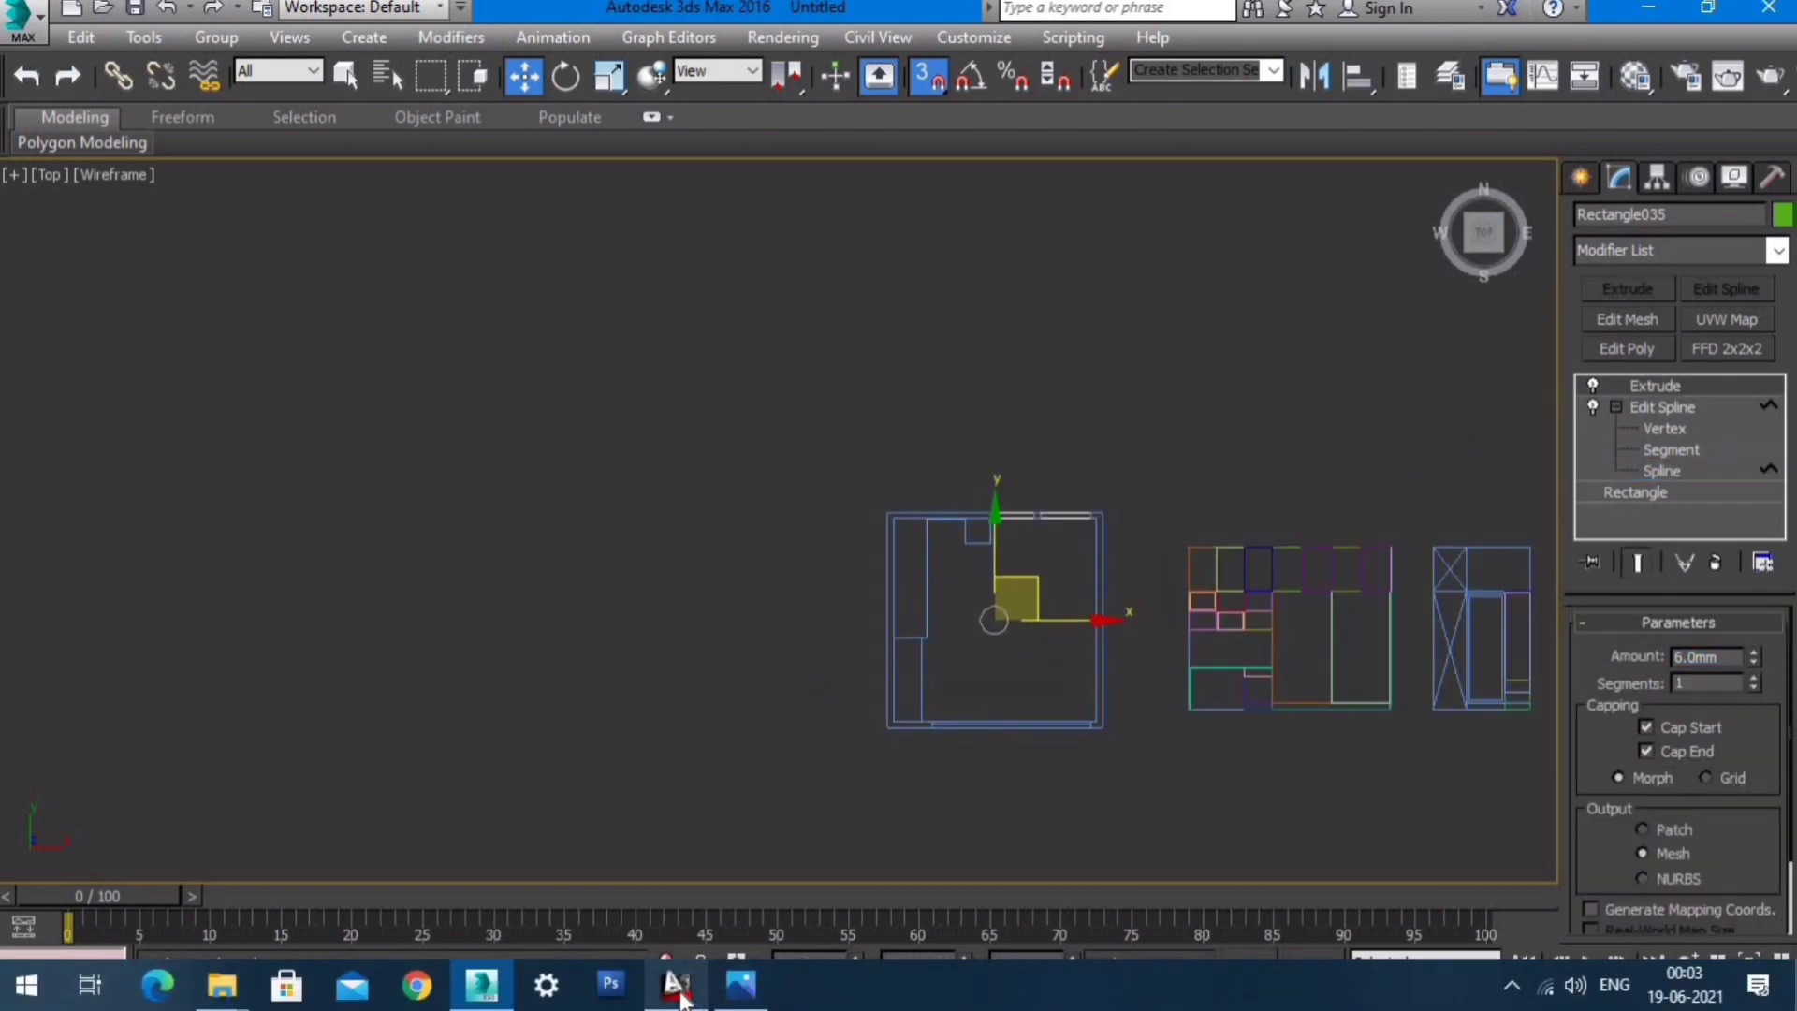
Step: Switch to AutoCAD and add a linear dimension for the full height of the wardrobe elevation, outside the existing height dimensions
{"action": "left_click", "coordinate": [677, 984]}
{"action": "scroll", "coordinate": [1160, 578], "scroll_direction": "up", "scroll_amount": 3}
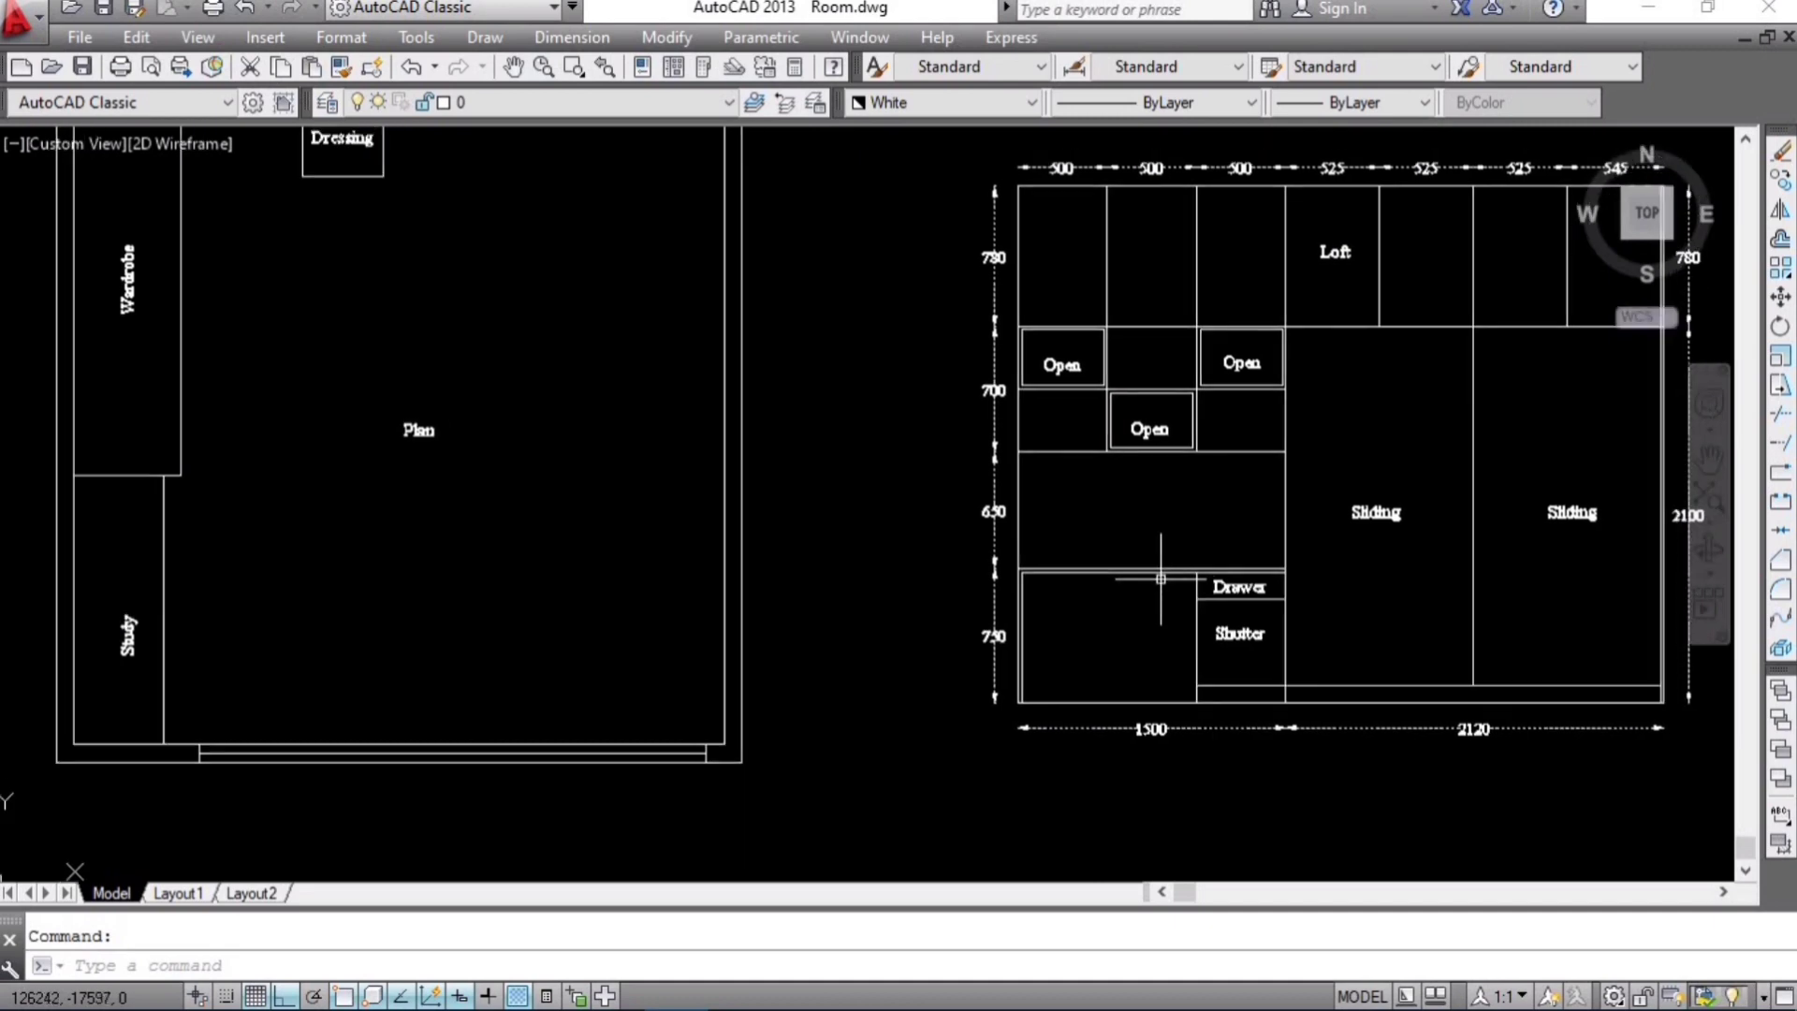
{"action": "middle_click_drag", "start_coordinate": [1160, 578], "coordinate": [1148, 591]}
{"action": "type", "text": "dli"}
{"action": "key", "text": "Return"}
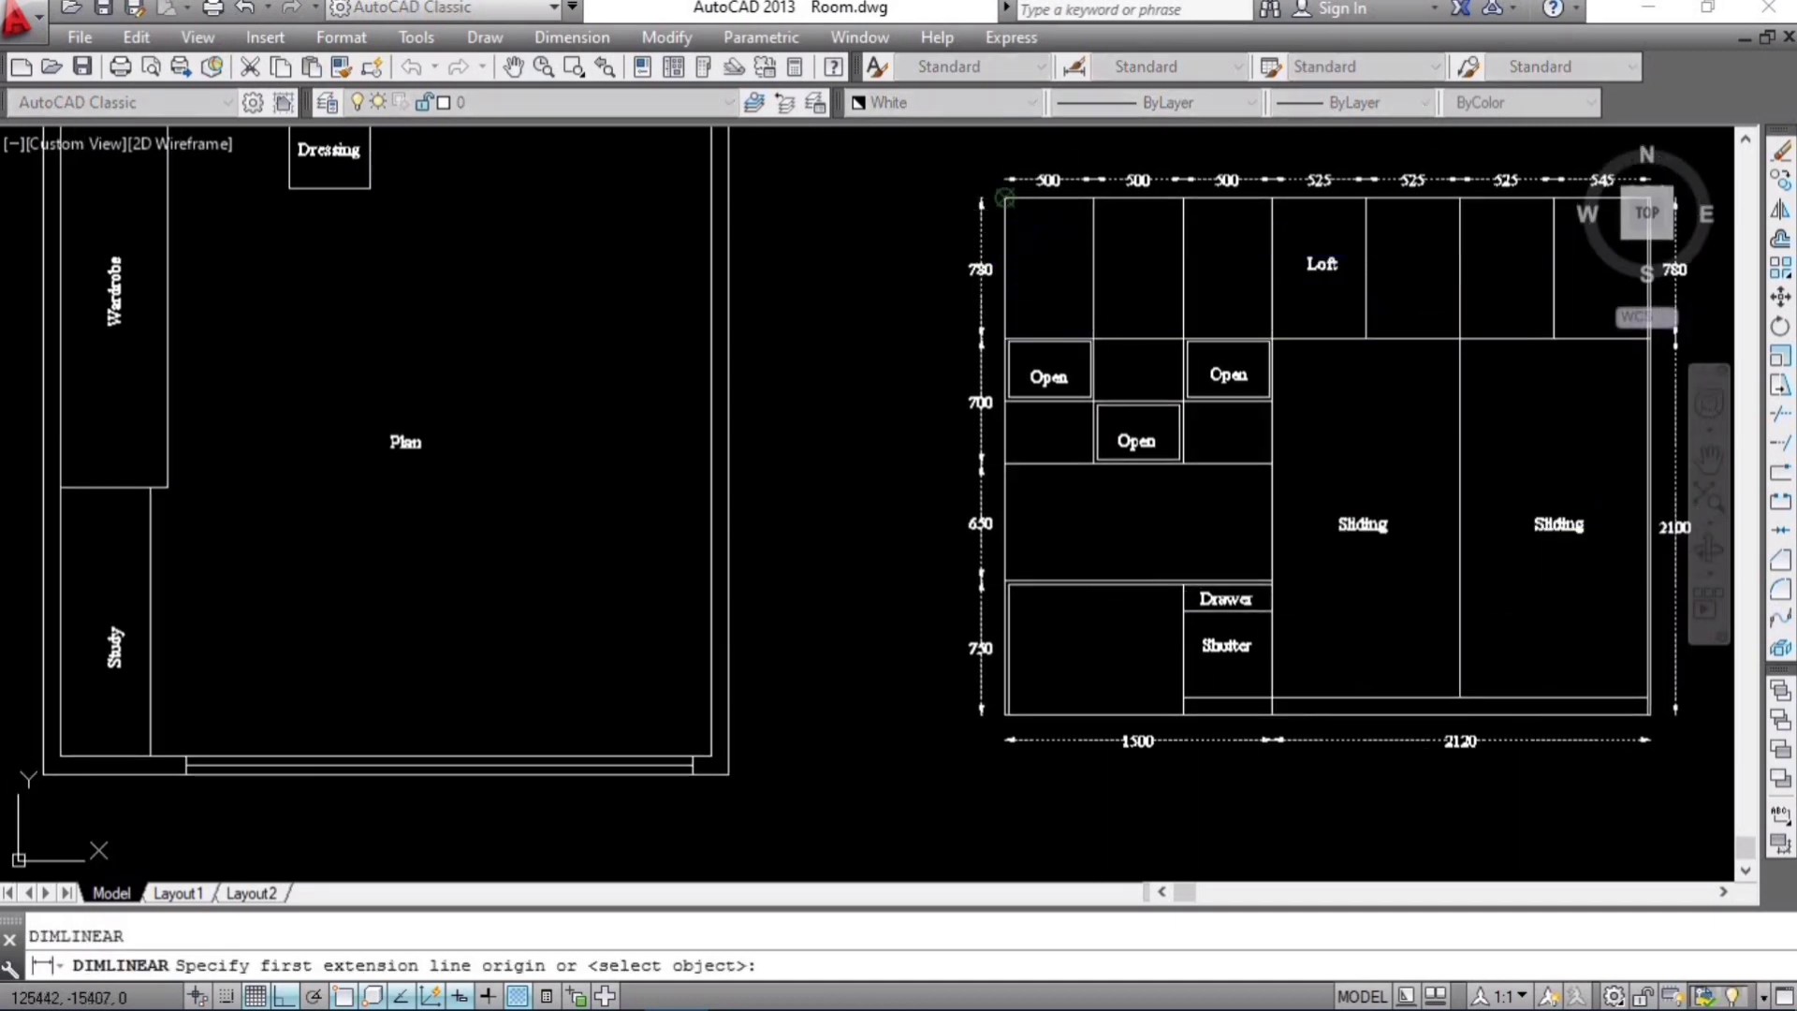
{"action": "left_click", "coordinate": [1004, 198]}
{"action": "left_click", "coordinate": [1006, 714]}
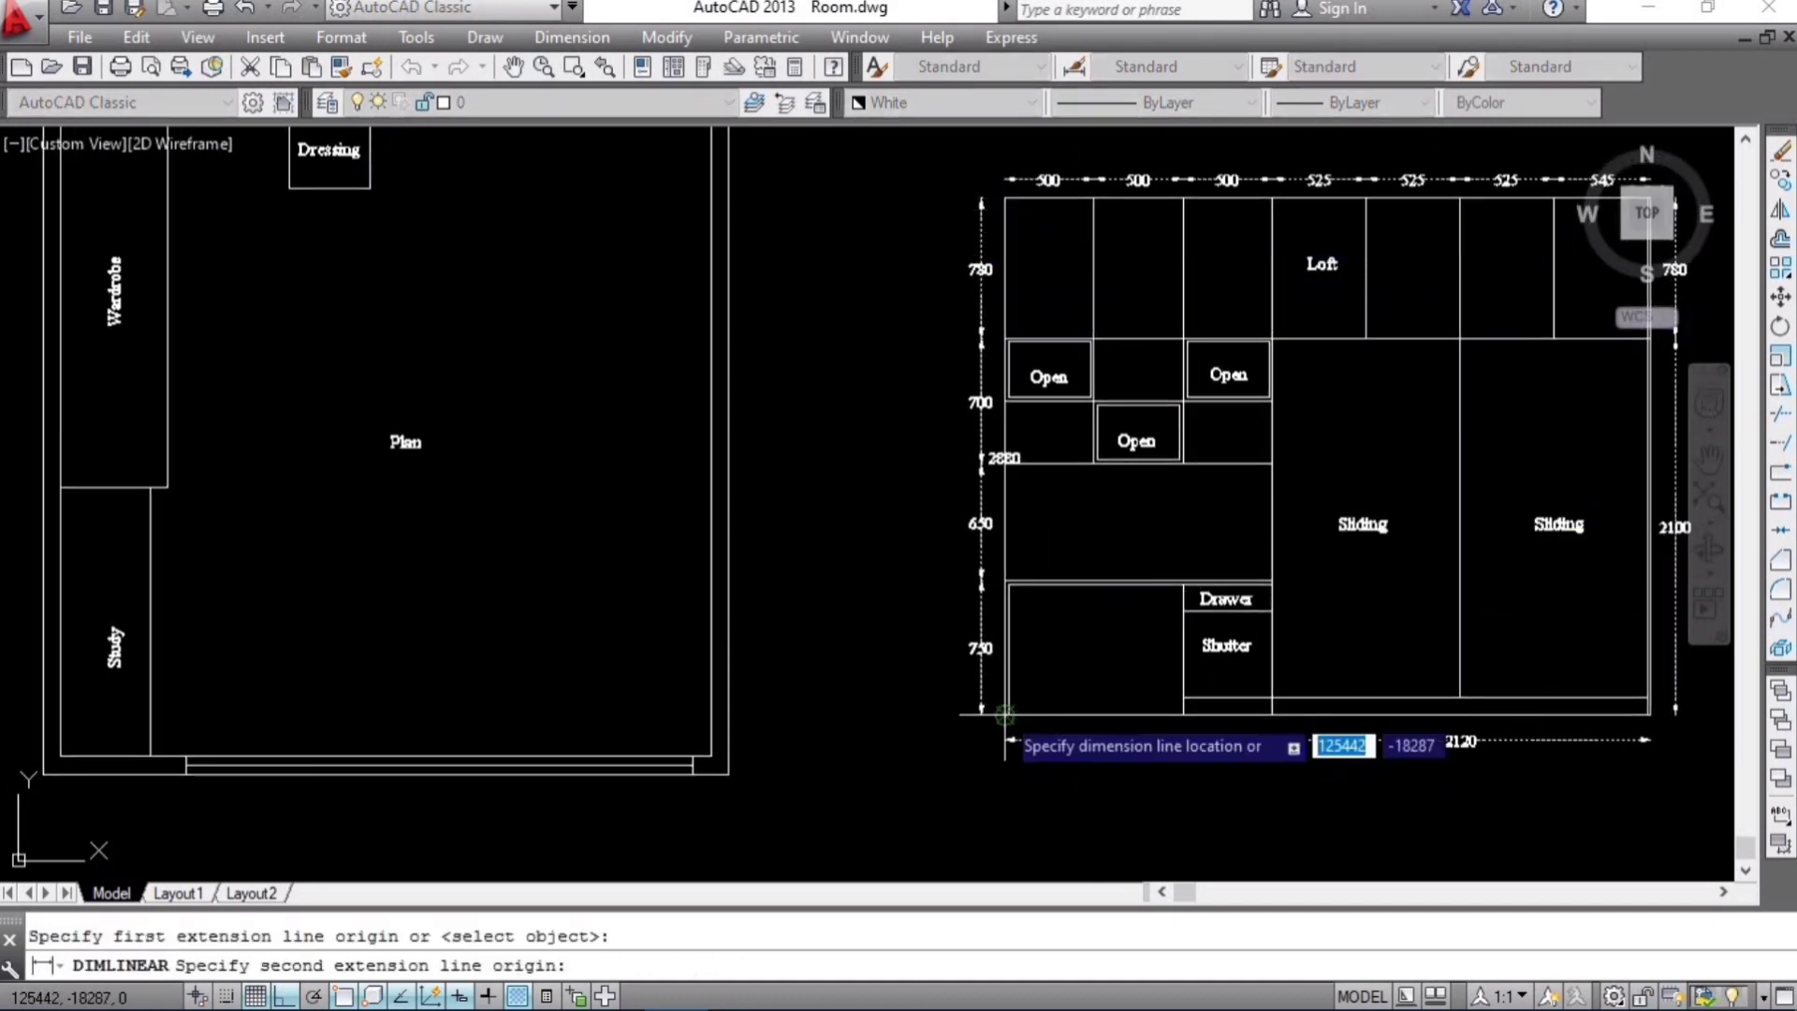
{"action": "left_click", "coordinate": [933, 621]}
{"action": "scroll", "coordinate": [931, 463], "scroll_direction": "up", "scroll_amount": 2}
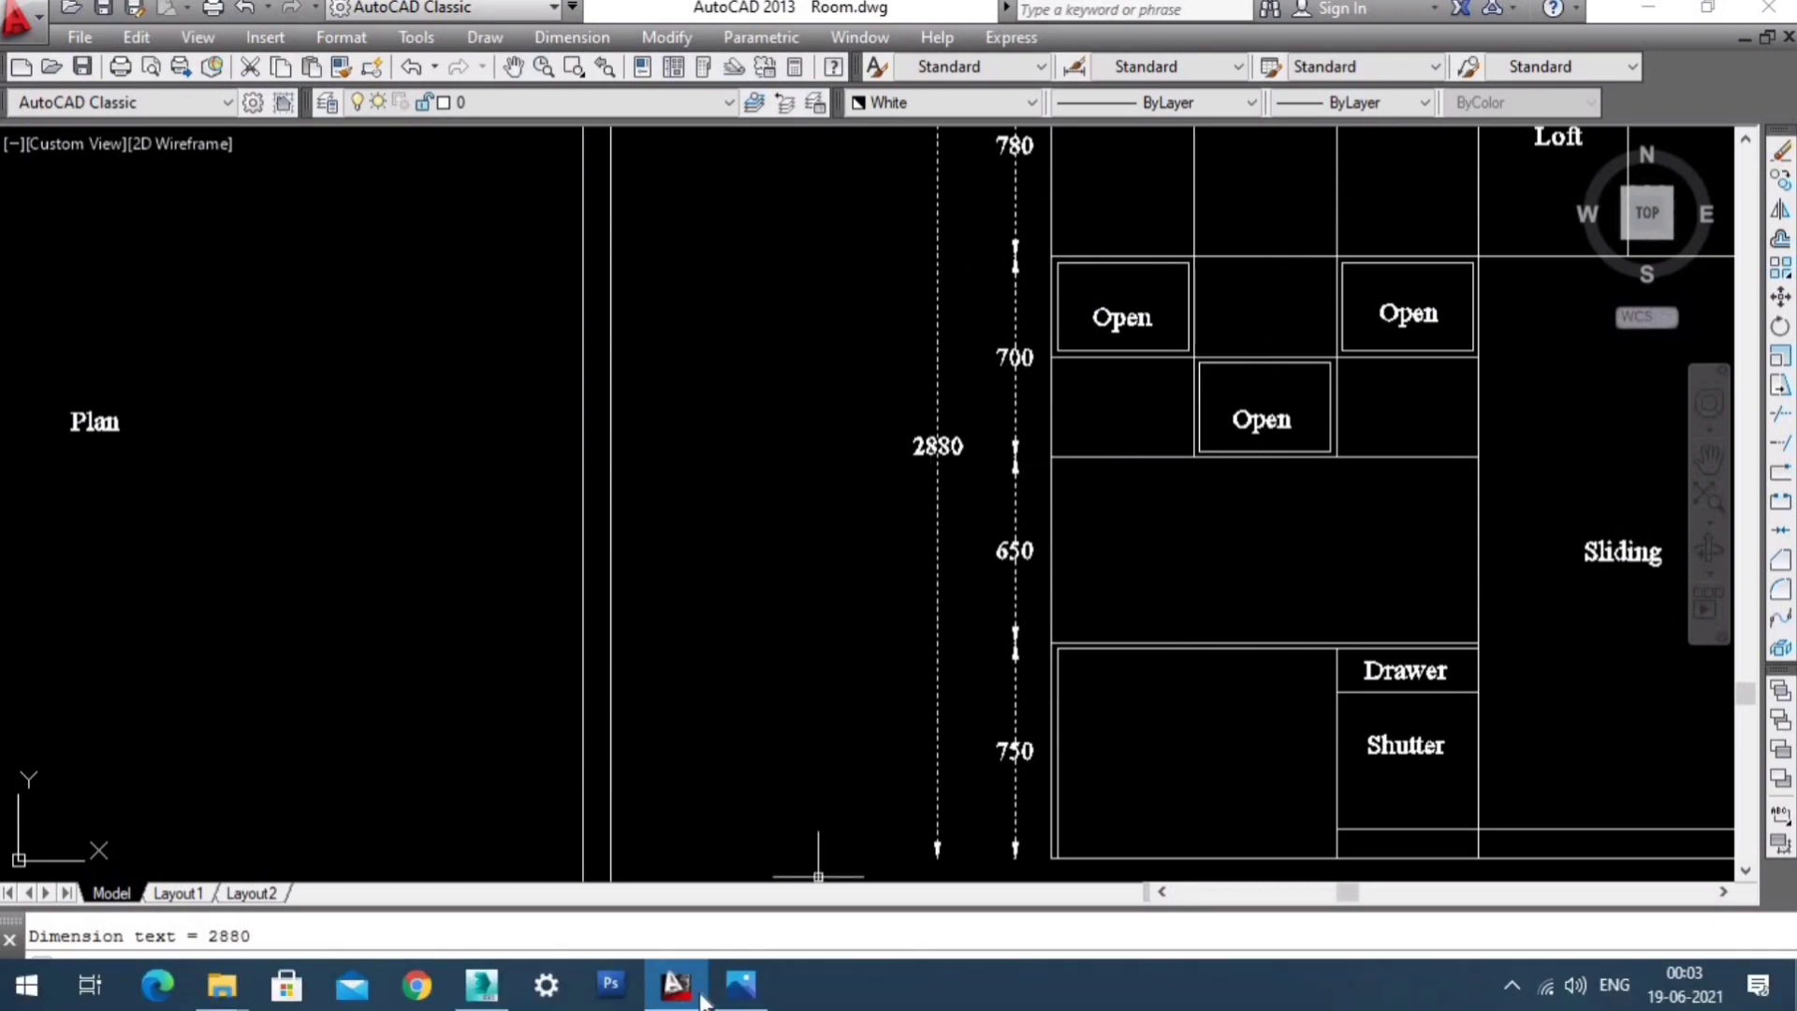
Step: Return to 3ds Max, set the wall extrusion to 2880 mm, and check the room in shaded display
{"action": "left_click", "coordinate": [482, 984]}
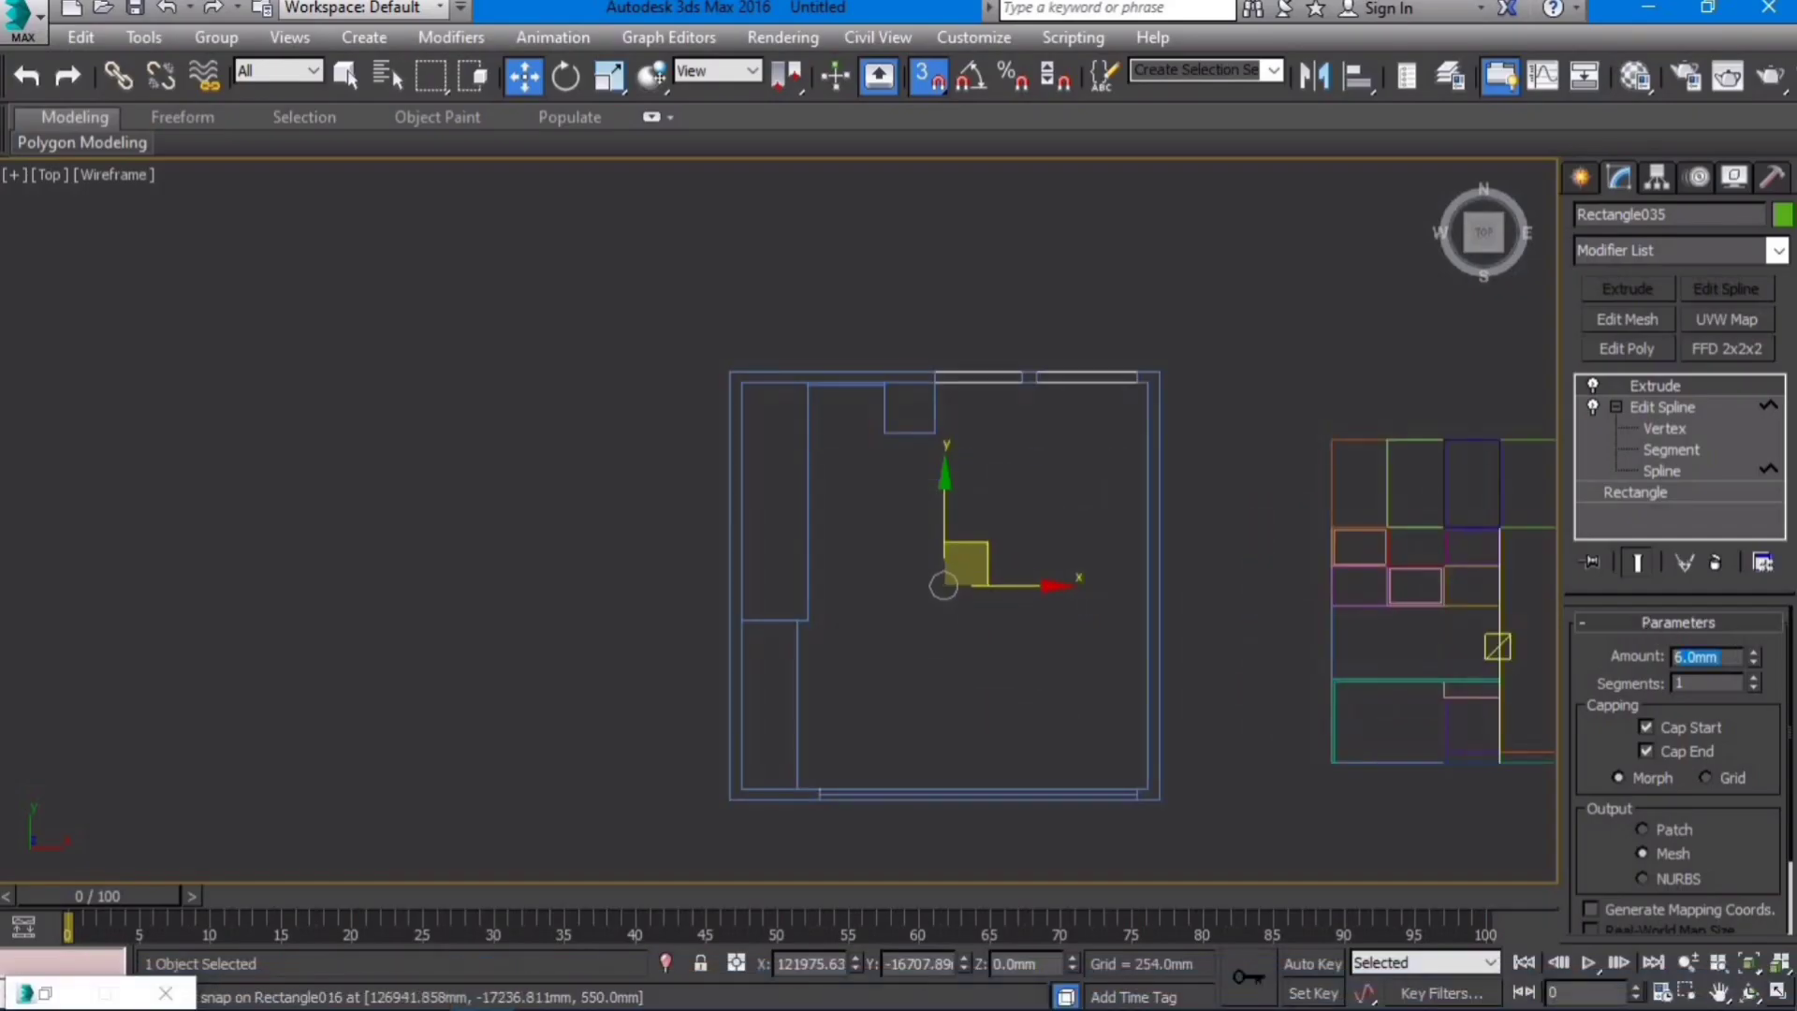
{"action": "type", "text": "2880"}
{"action": "key", "text": "Return"}
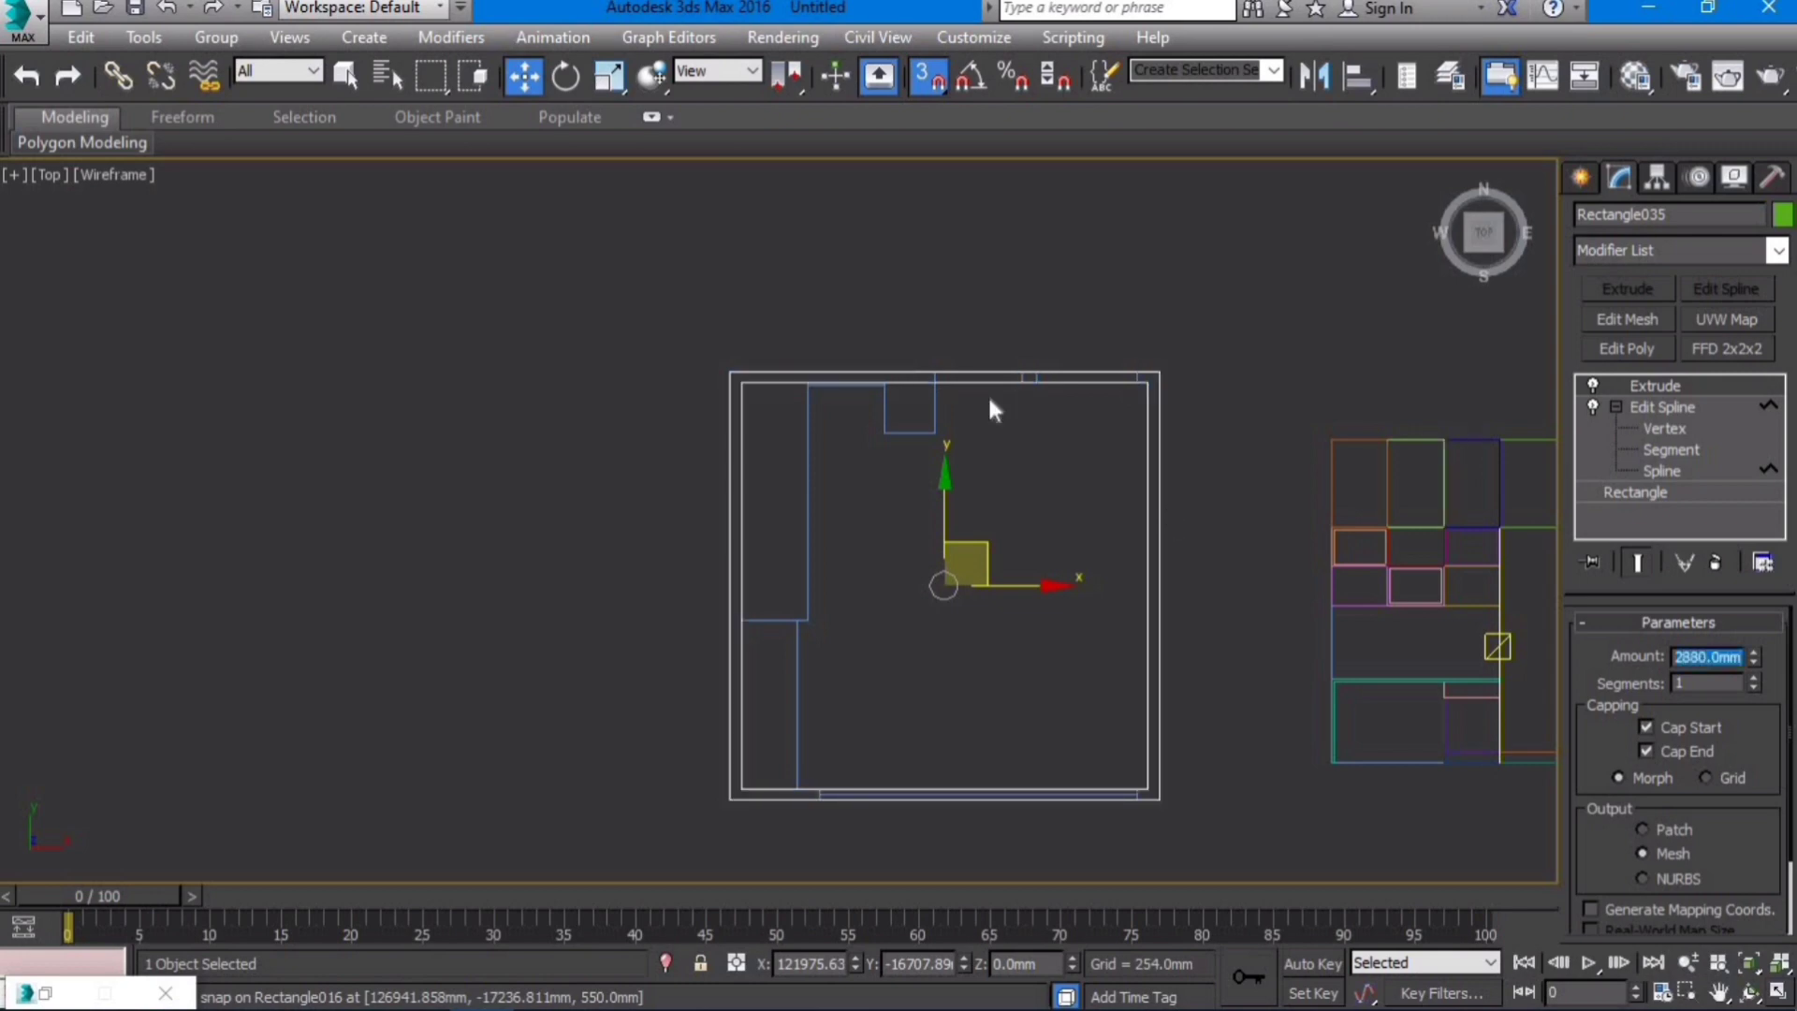
{"action": "scroll", "coordinate": [1157, 525], "scroll_direction": "down", "scroll_amount": 2}
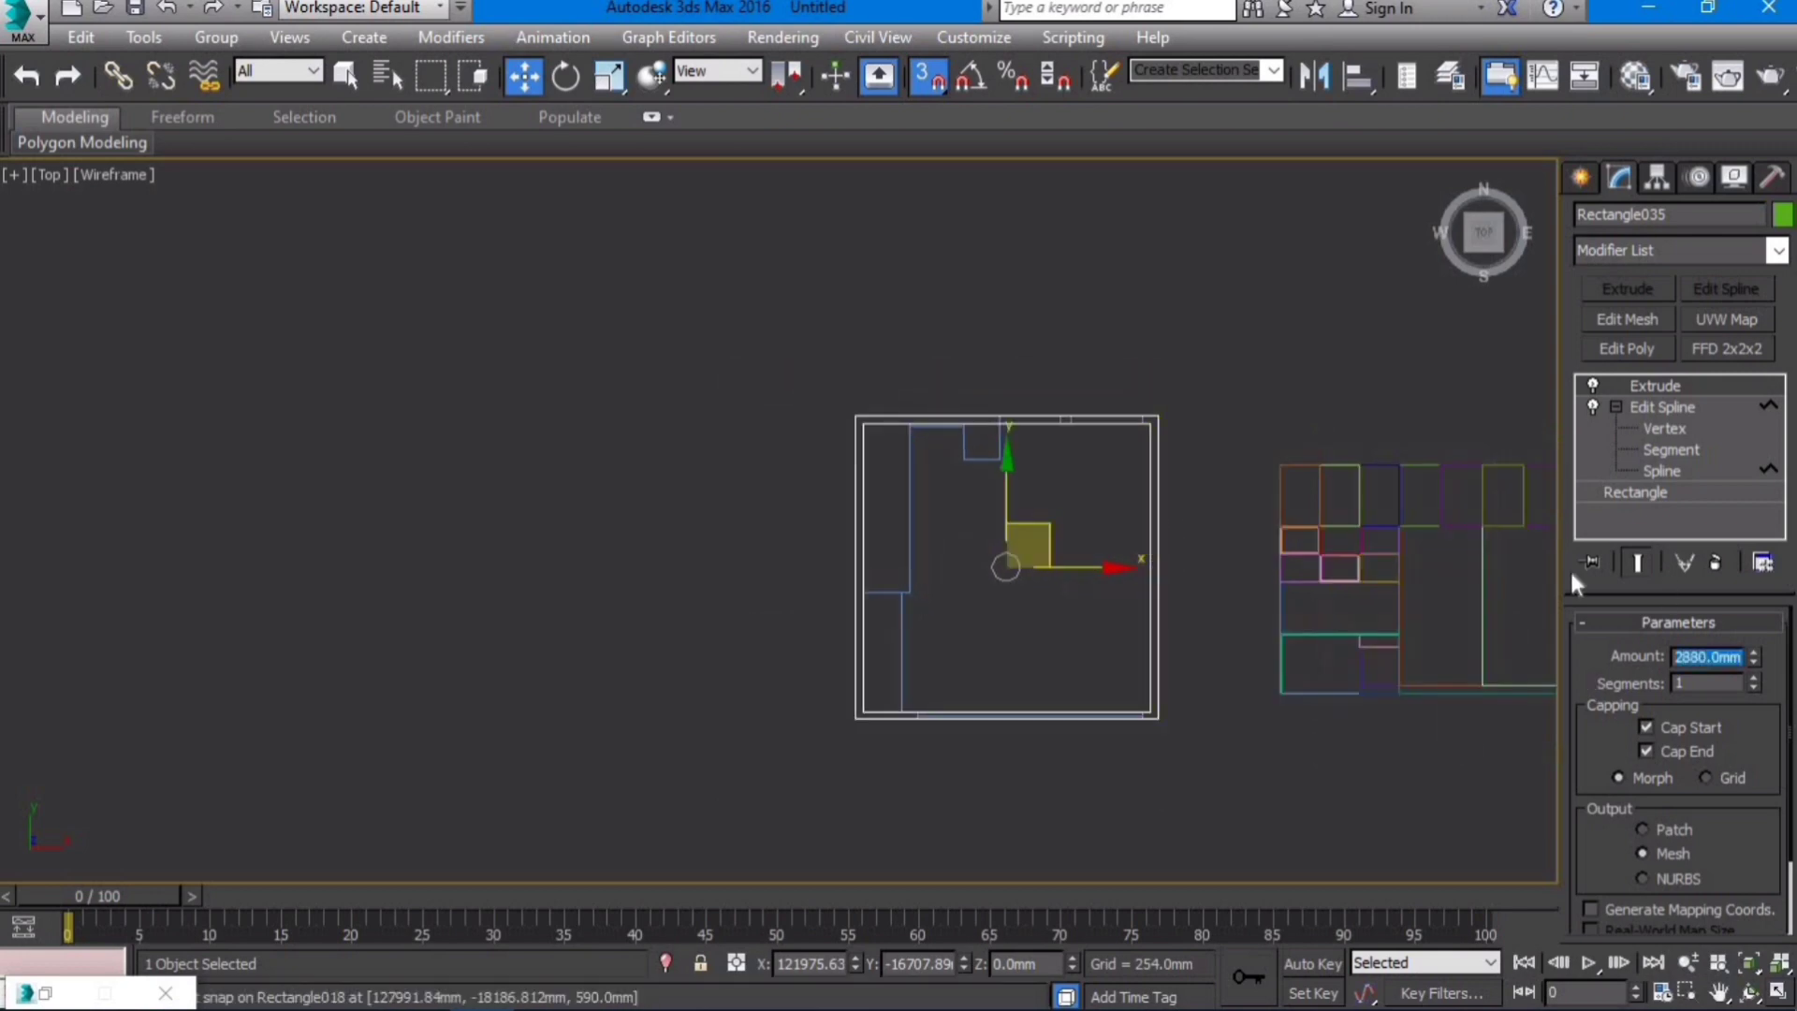
{"action": "middle_click_drag", "start_coordinate": [1154, 678], "coordinate": [1243, 599], "text": "alt"}
{"action": "key", "text": "F3"}
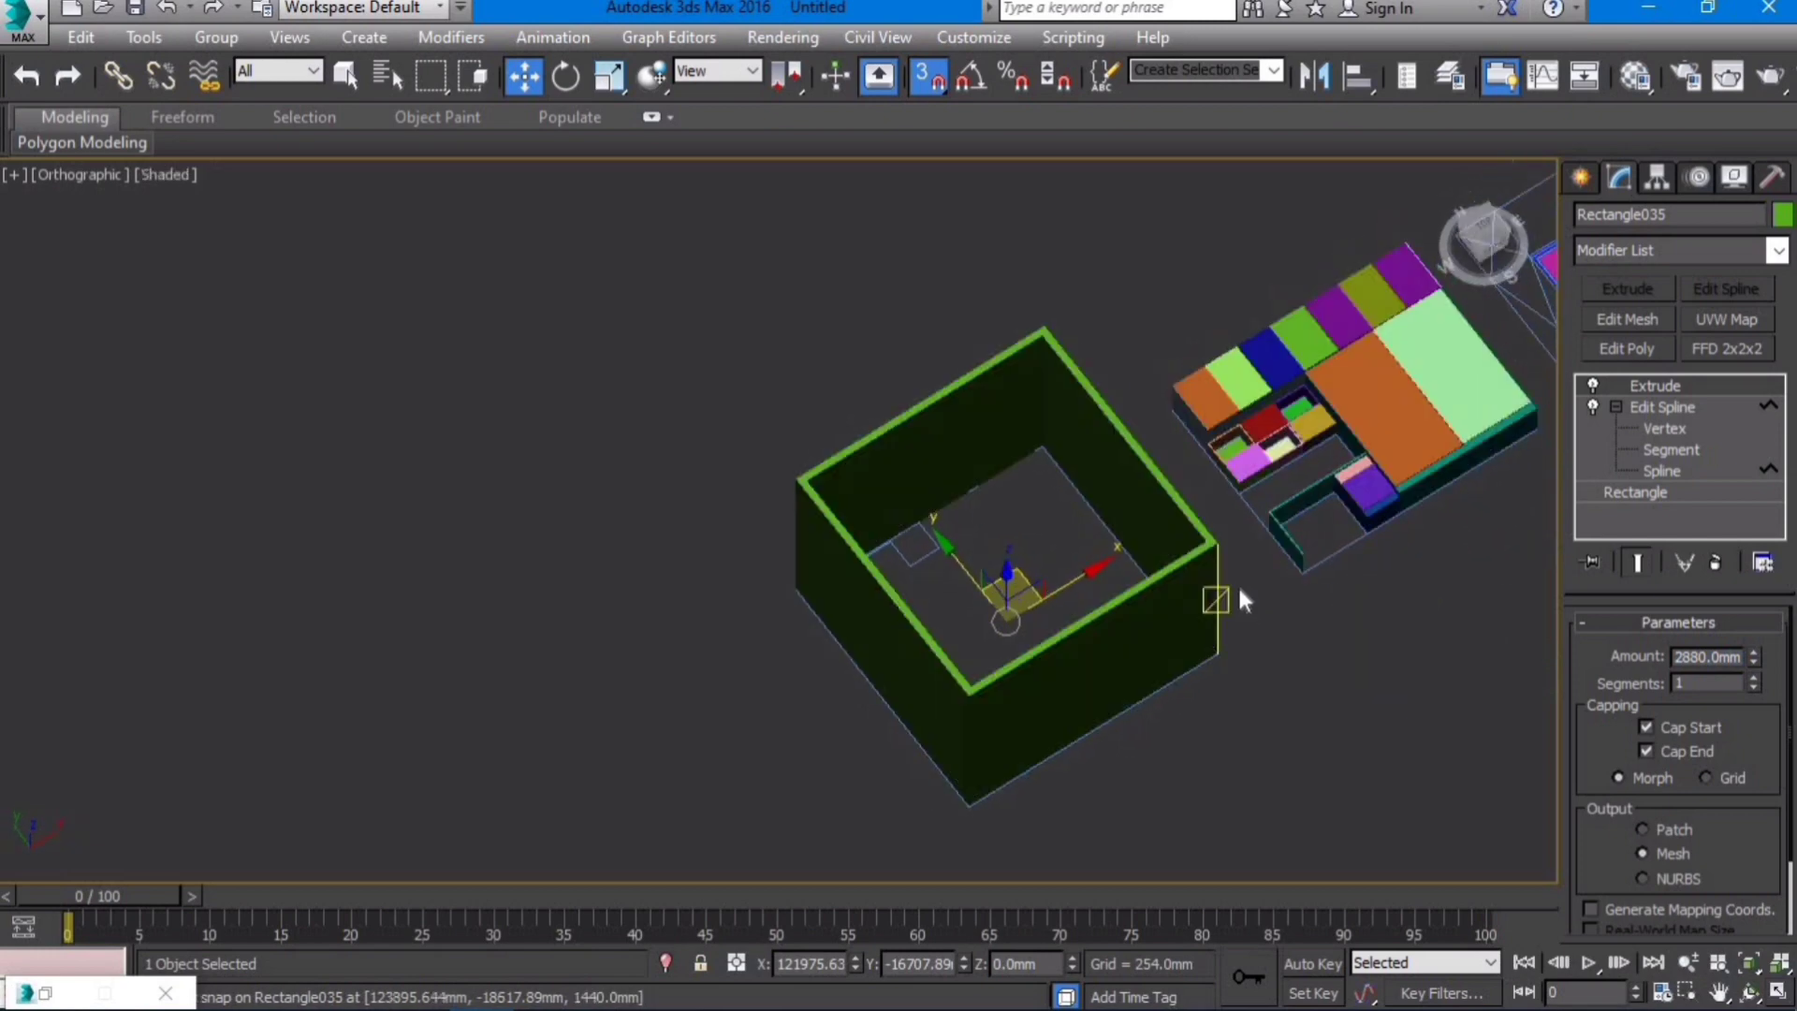
Step: In wireframe top view, draw a rectangle about 780 by 100 mm over the door opening beside the dressing unit and set its length to 303 mm
{"action": "key", "text": "t"}
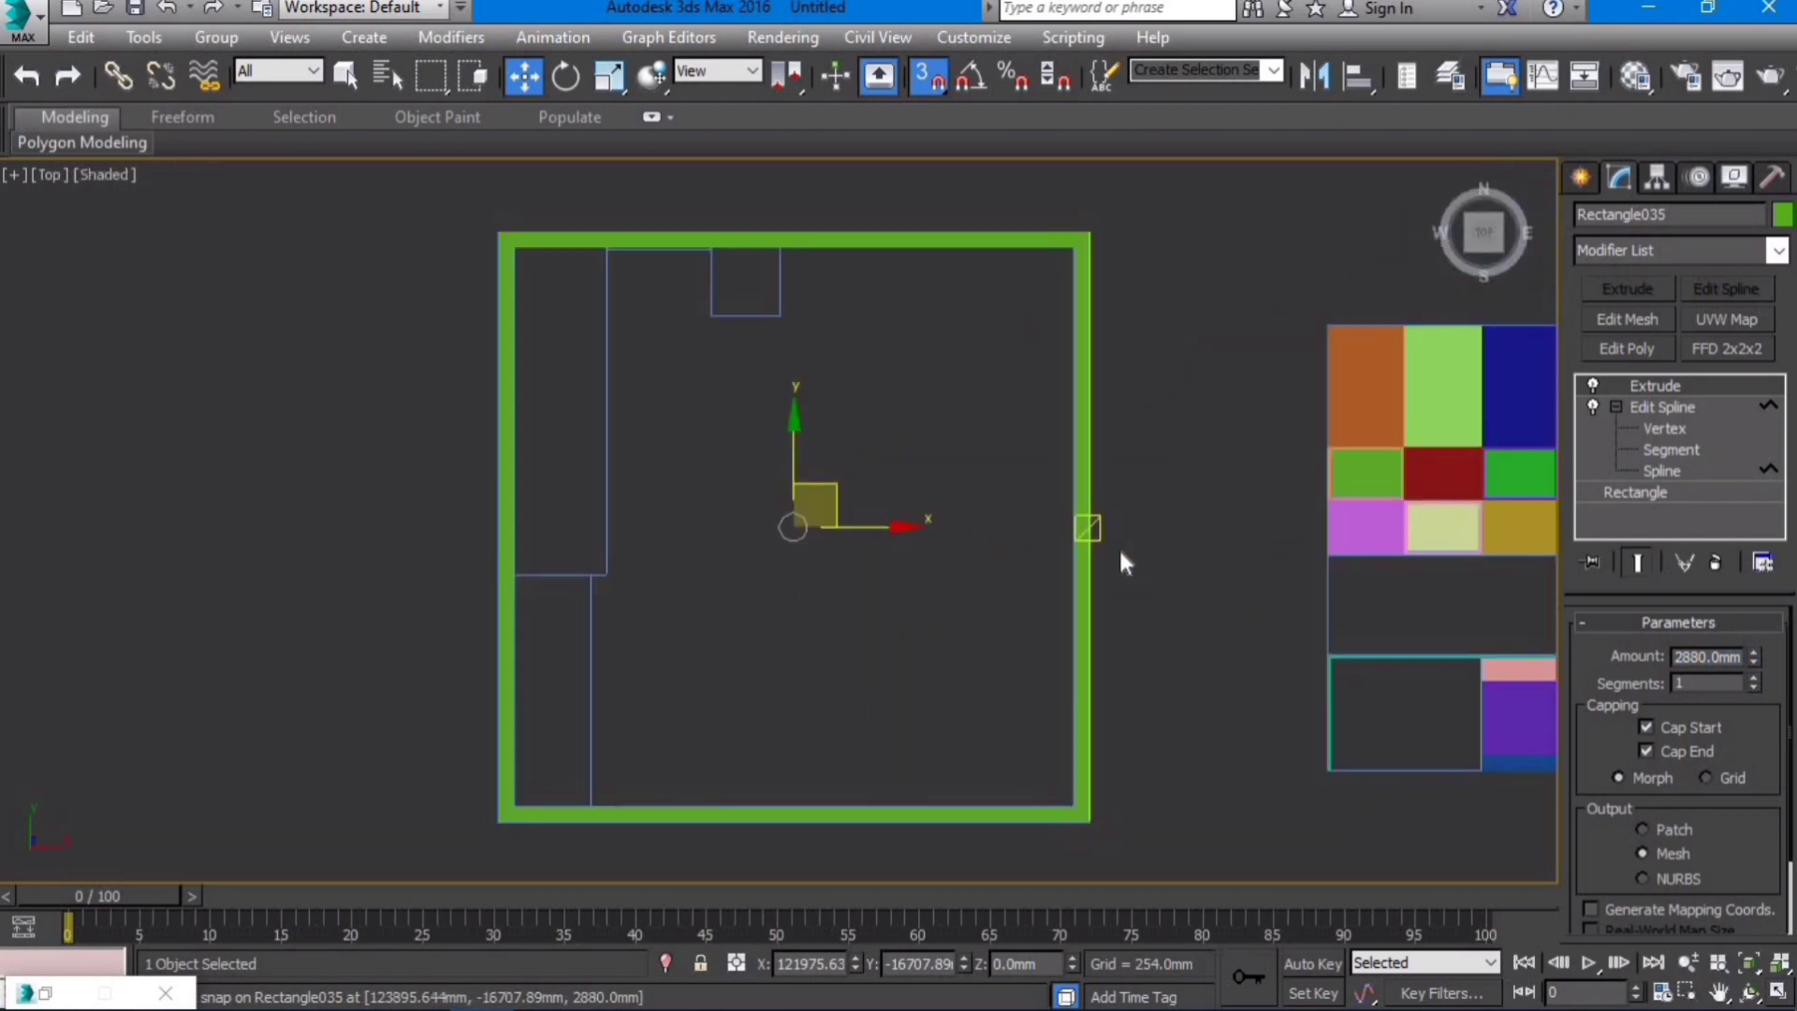
{"action": "key", "text": "F3"}
{"action": "middle_click_drag", "start_coordinate": [913, 619], "coordinate": [993, 686]}
{"action": "scroll", "coordinate": [923, 408], "scroll_direction": "down", "scroll_amount": 2}
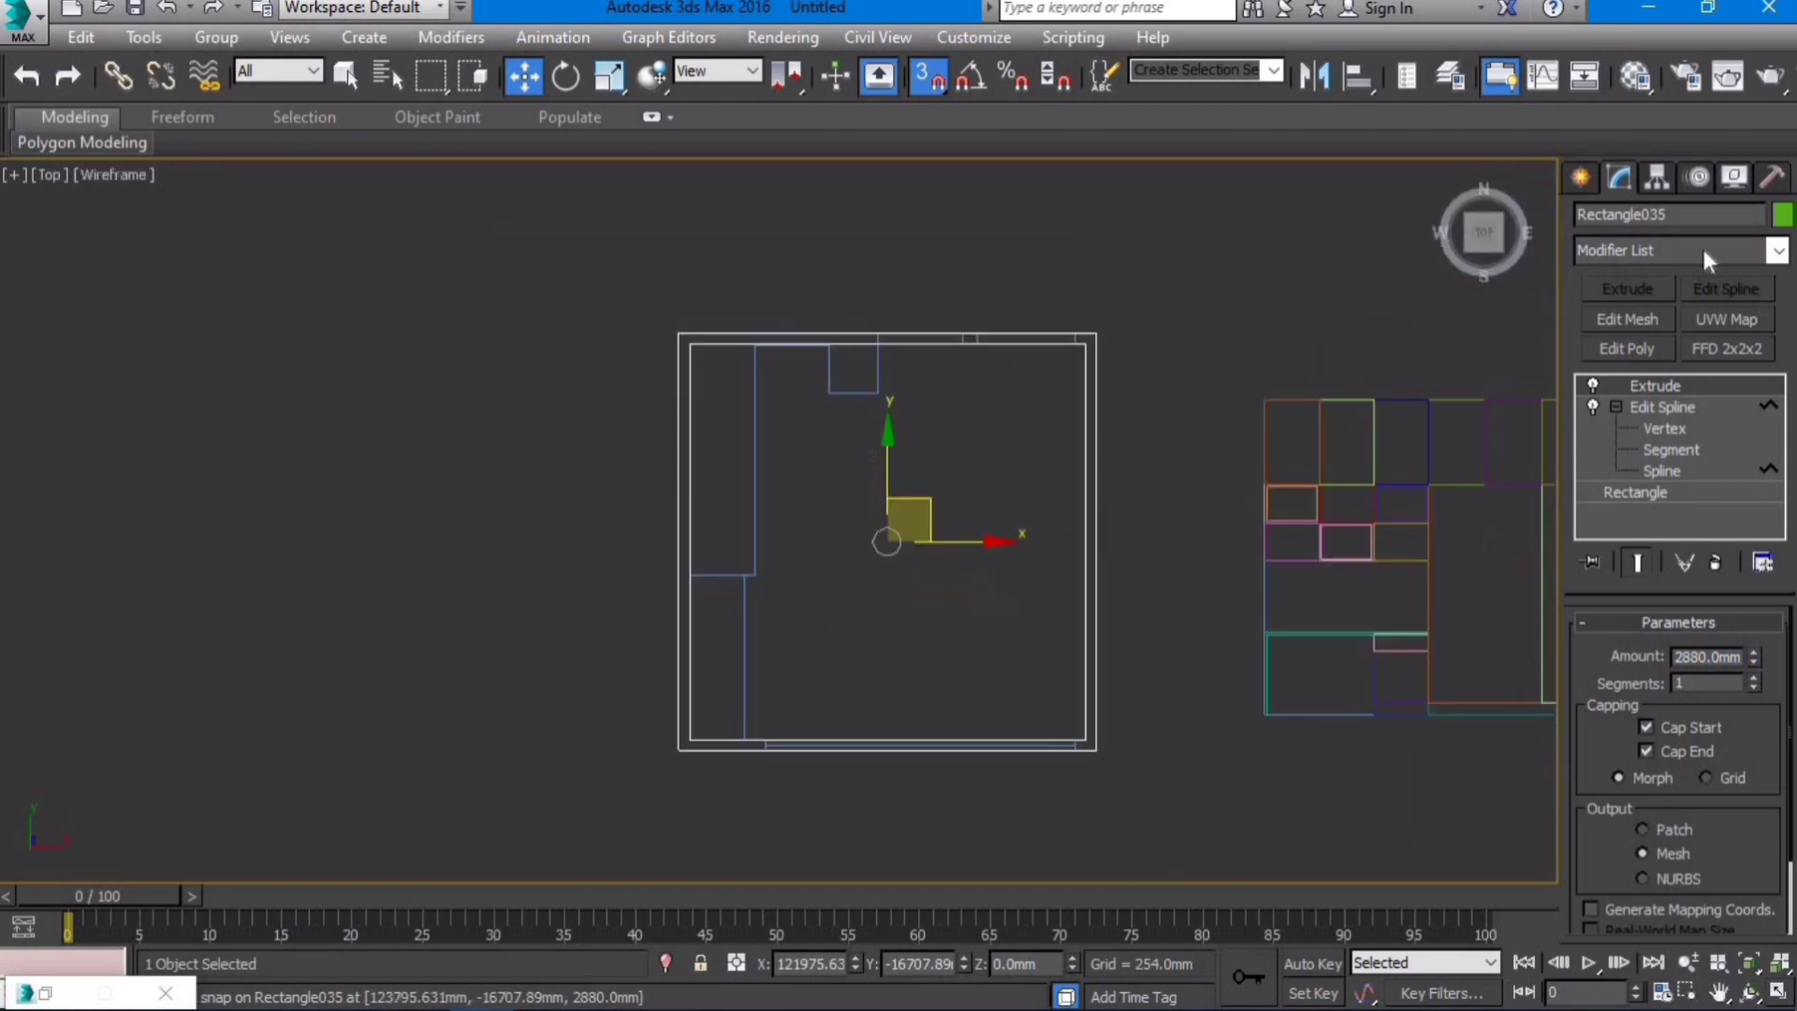
{"action": "left_click", "coordinate": [1583, 176]}
{"action": "left_click", "coordinate": [1729, 367]}
{"action": "scroll", "coordinate": [912, 394], "scroll_direction": "up", "scroll_amount": 4}
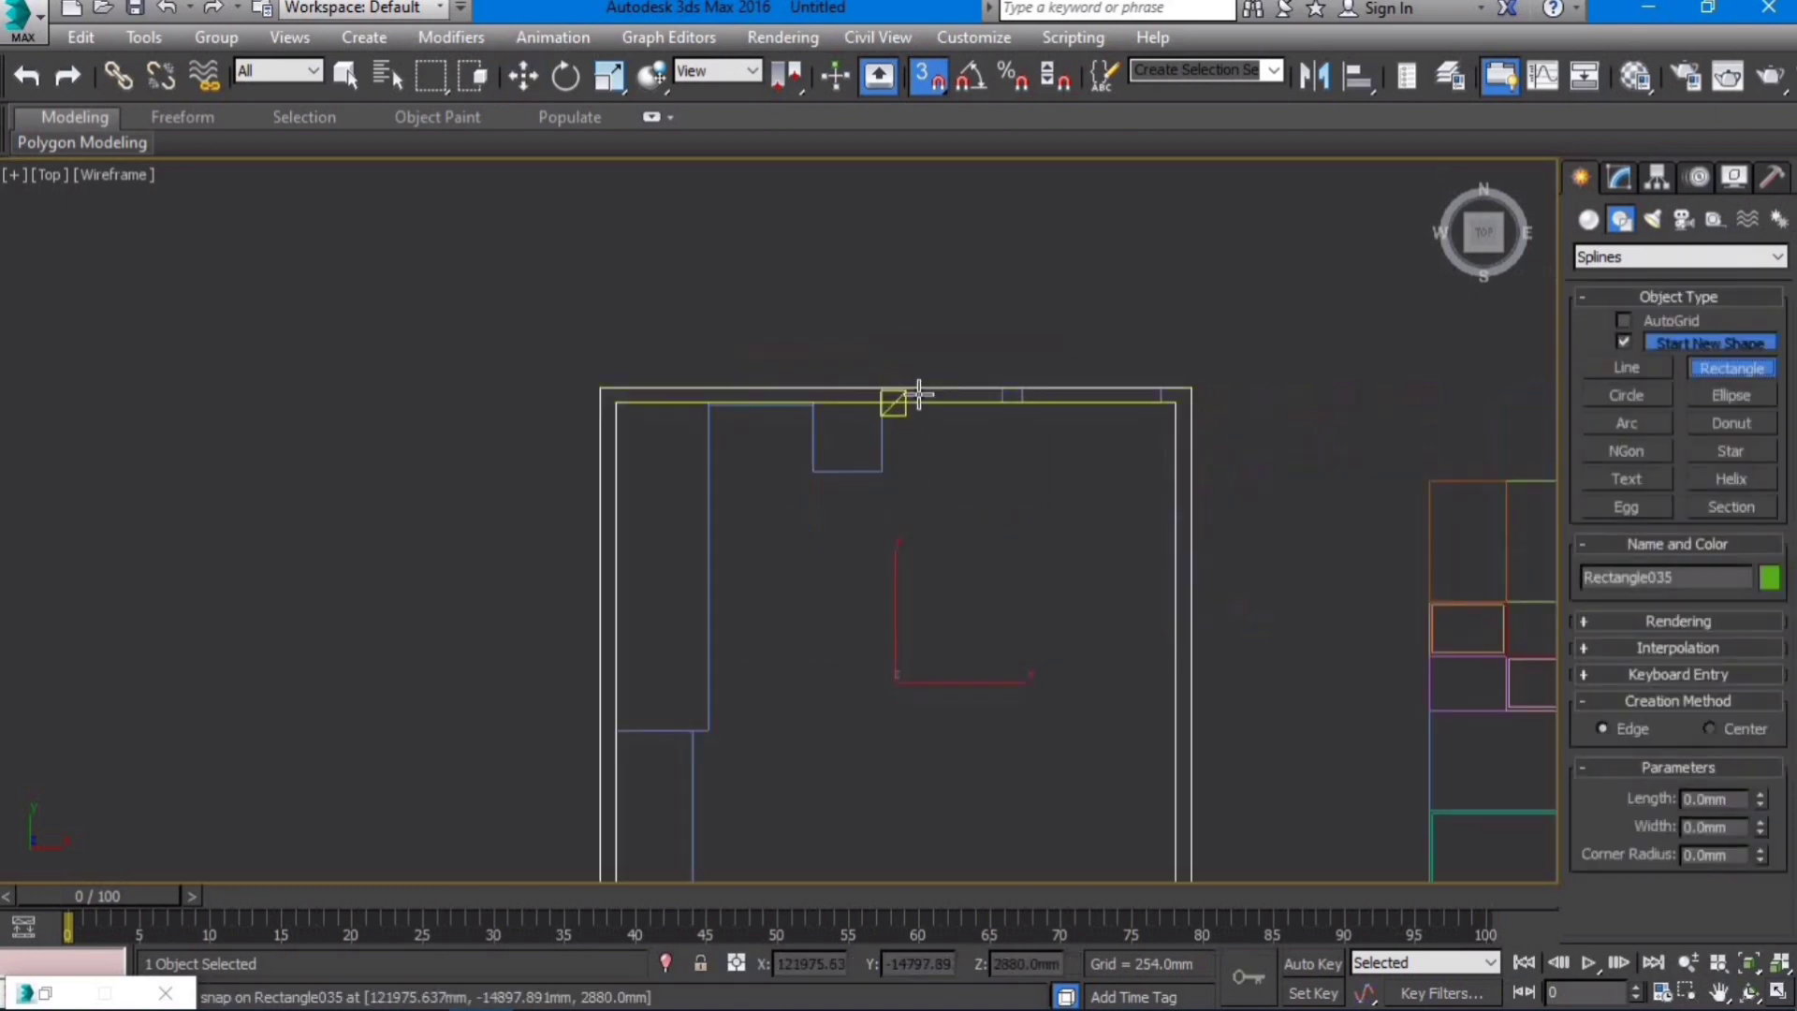
{"action": "left_click_drag", "start_coordinate": [845, 381], "coordinate": [1087, 412]}
{"action": "left_click", "coordinate": [1621, 176]}
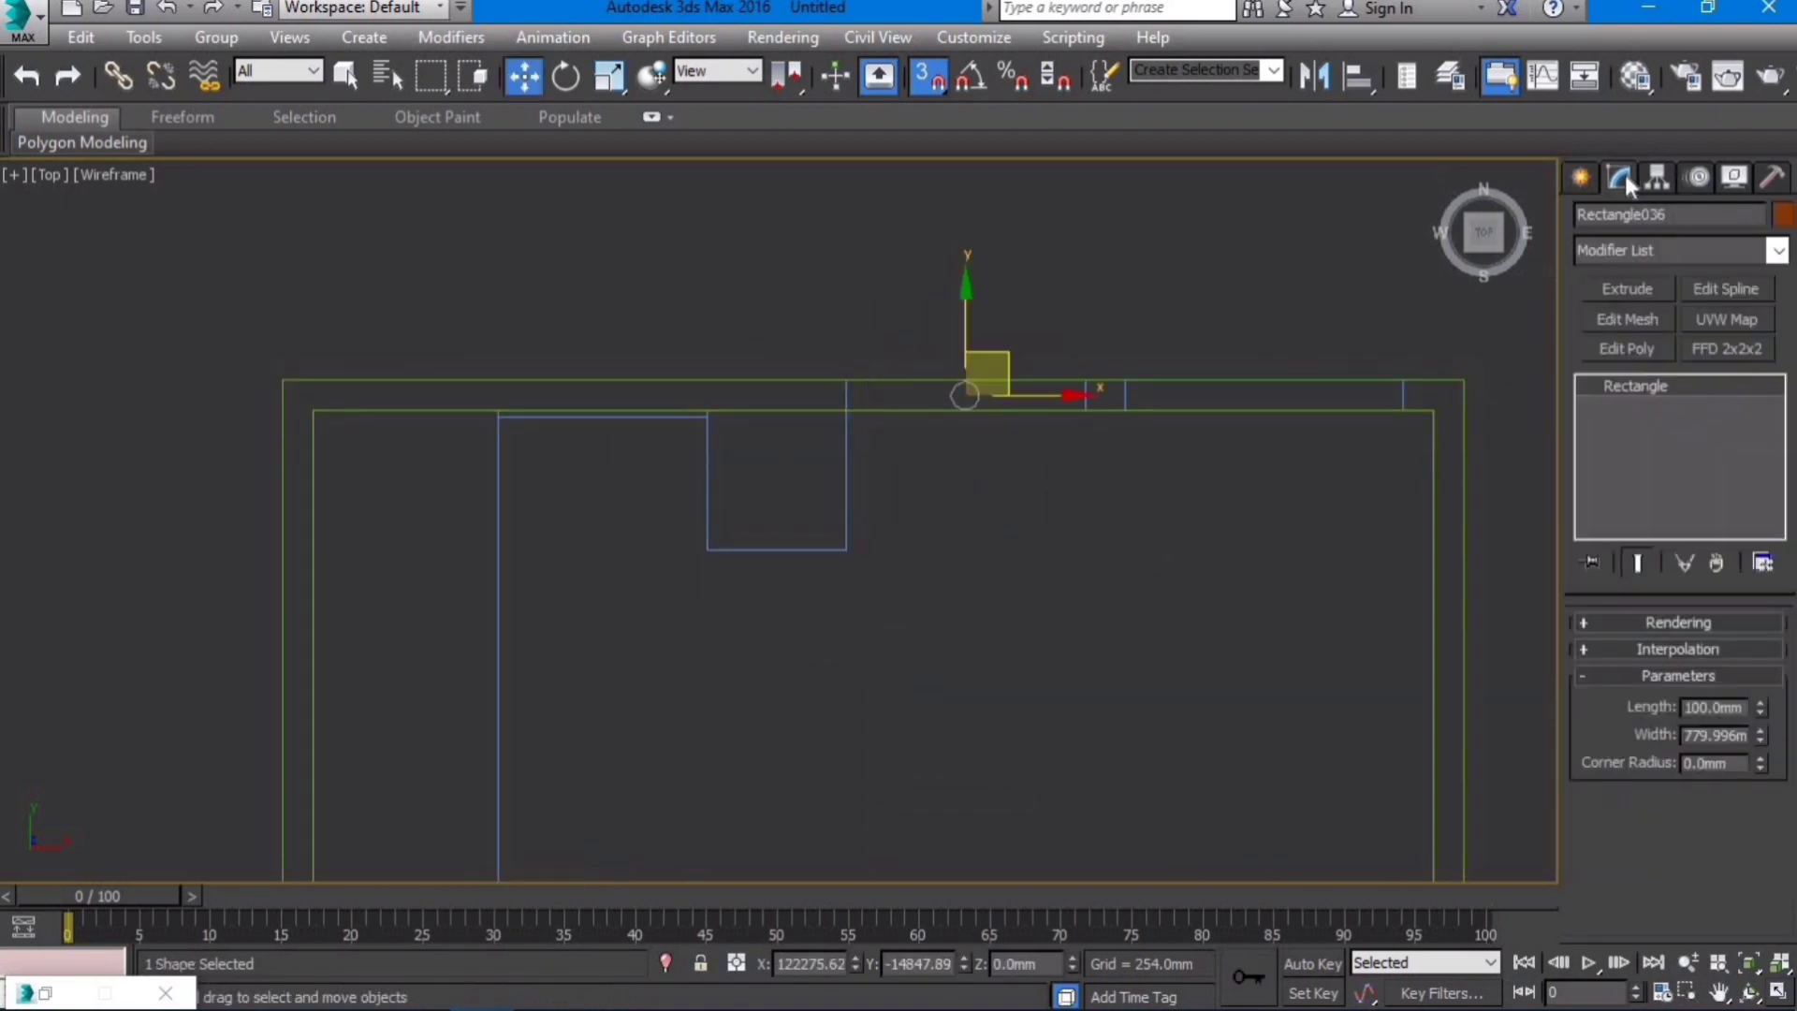
{"action": "left_click_drag", "start_coordinate": [1760, 709], "coordinate": [1764, 437]}
{"action": "middle_click_drag", "start_coordinate": [1175, 437], "coordinate": [1039, 464]}
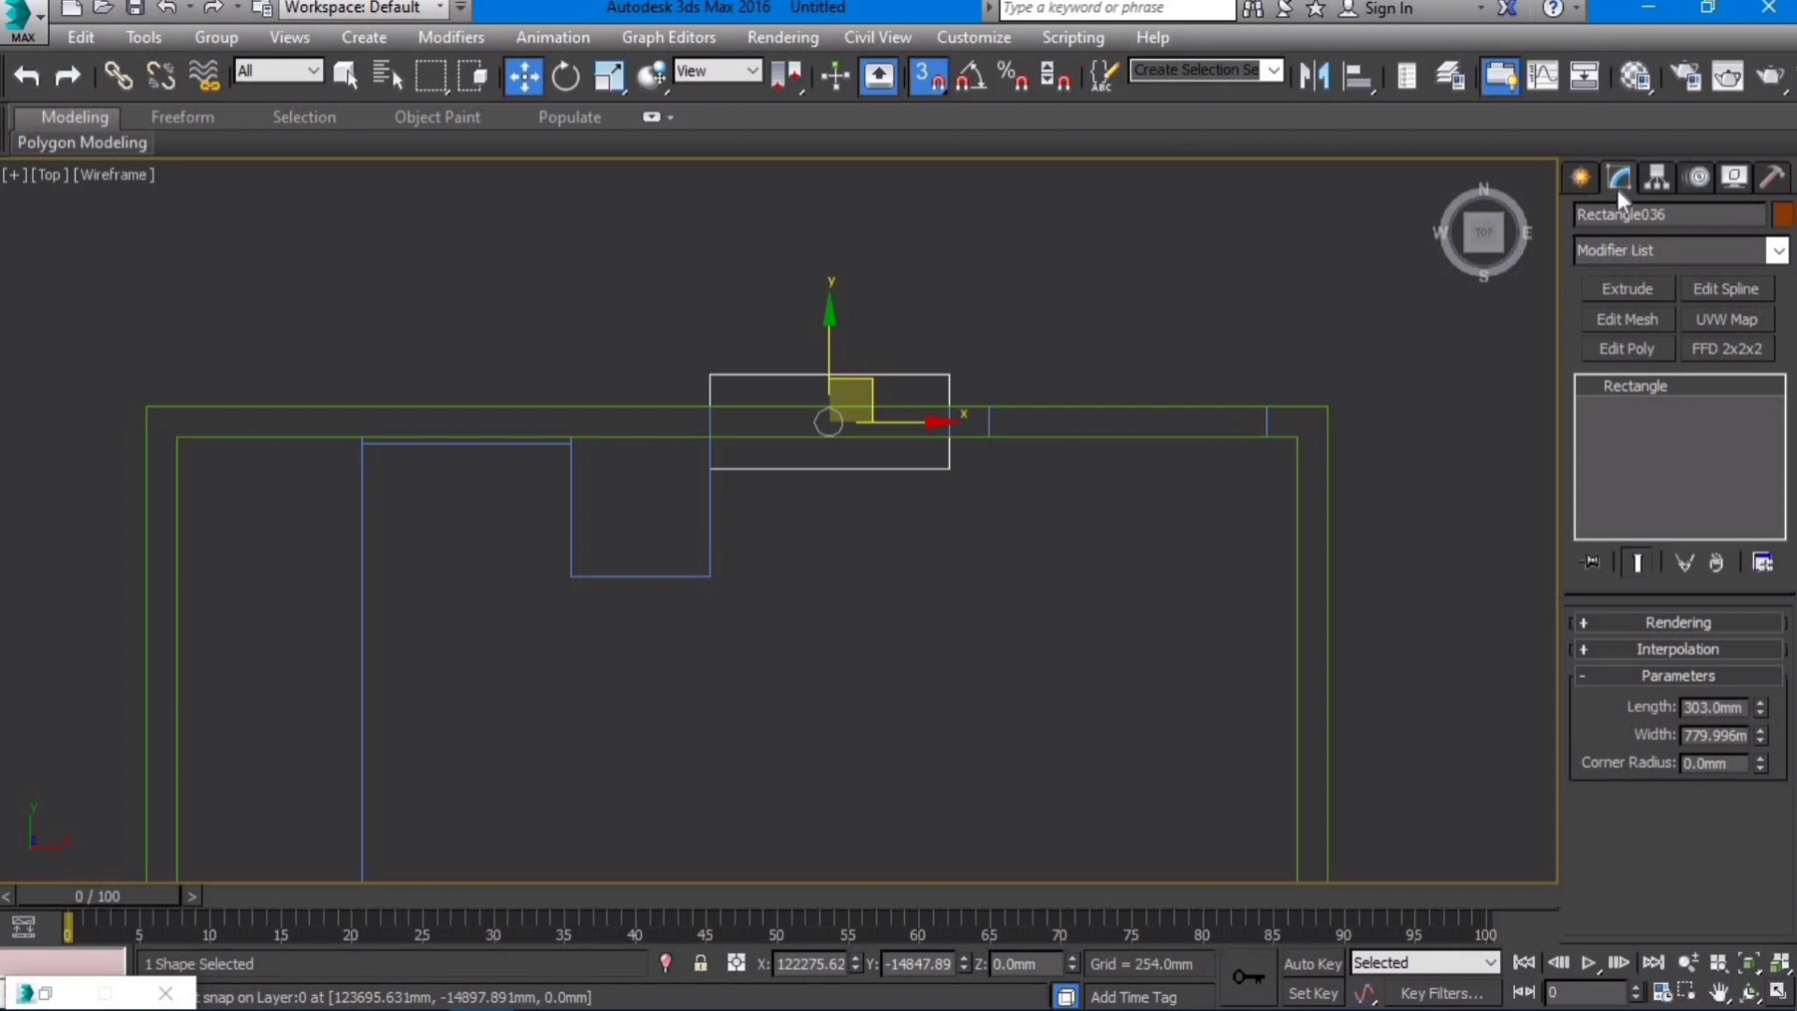
Step: Extrude the first door opening's rectangle 2100 mm and check it against the wall in shaded display
{"action": "left_click", "coordinate": [1628, 289]}
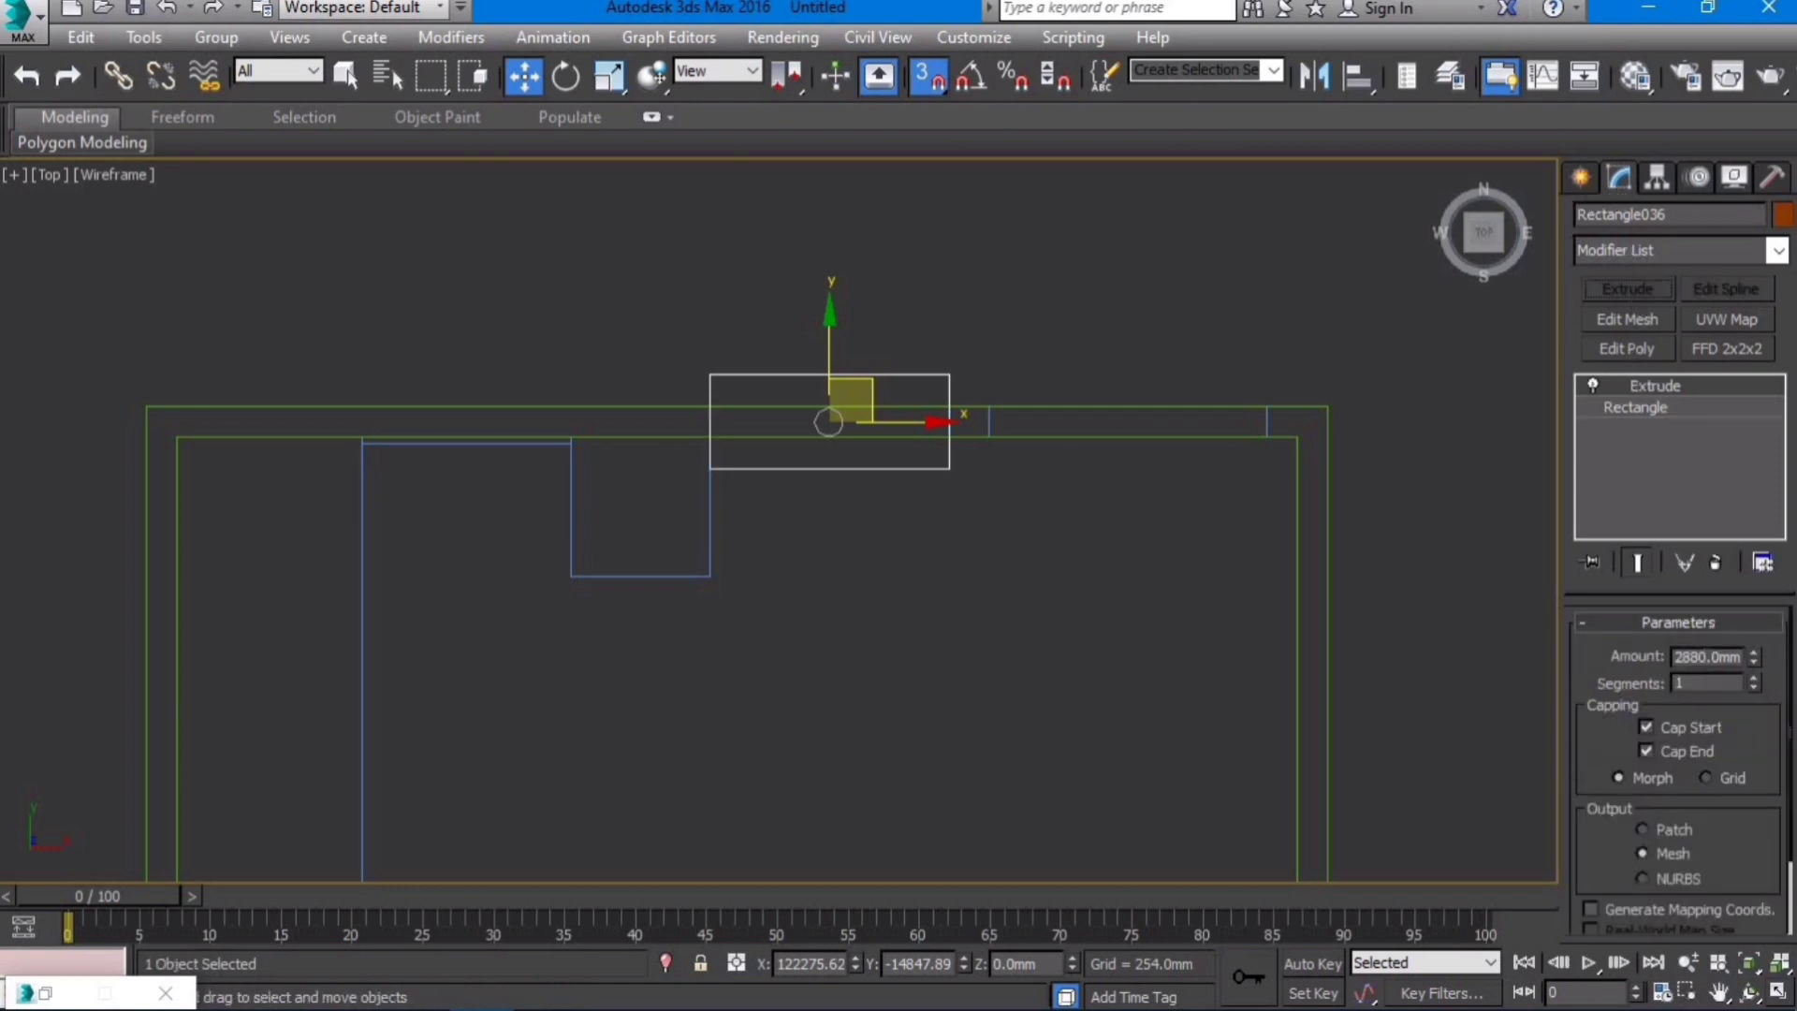
{"action": "double_click", "coordinate": [1699, 656]}
{"action": "type", "text": "2100"}
{"action": "key", "text": "Return"}
{"action": "scroll", "coordinate": [1417, 591], "scroll_direction": "down", "scroll_amount": 2}
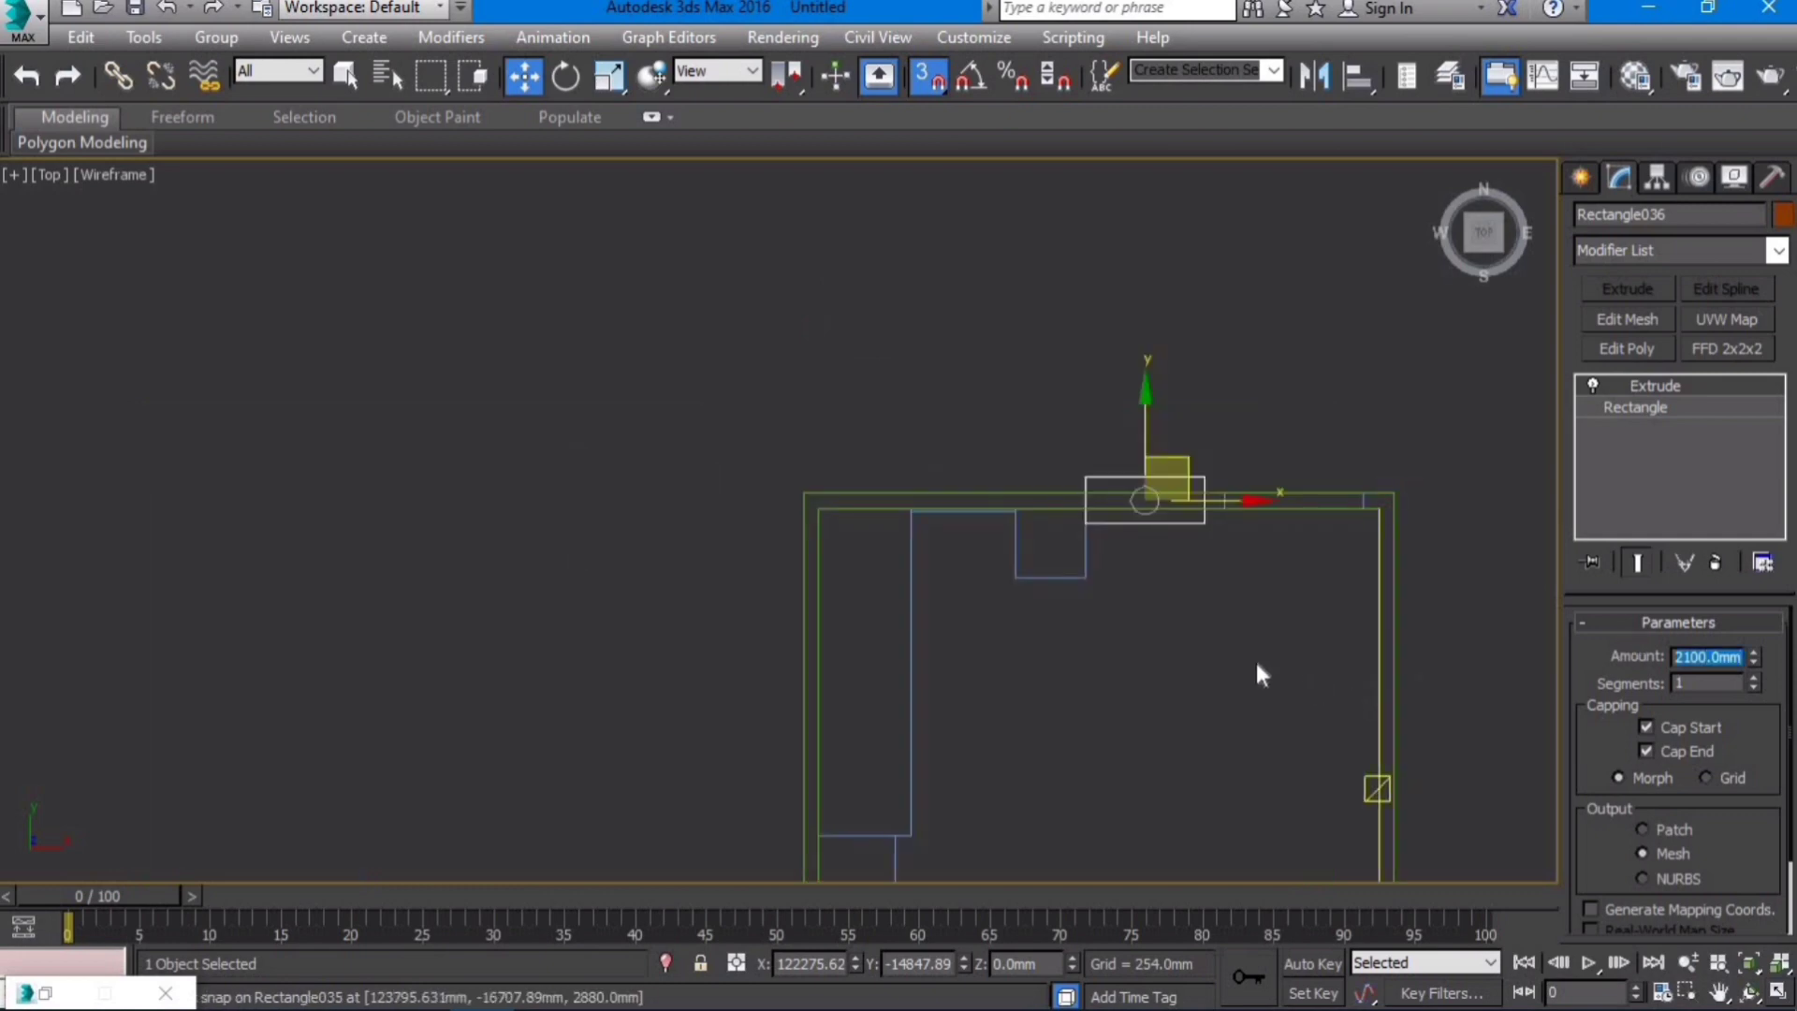
{"action": "mouse_move", "coordinate": [1374, 588]}
{"action": "middle_mouse_down", "text": "alt"}
{"action": "mouse_move", "coordinate": [1327, 558]}
{"action": "mouse_move", "coordinate": [1375, 506]}
{"action": "mouse_move", "coordinate": [1279, 533]}
{"action": "middle_mouse_up", "text": "alt"}
{"action": "key", "text": "F3"}
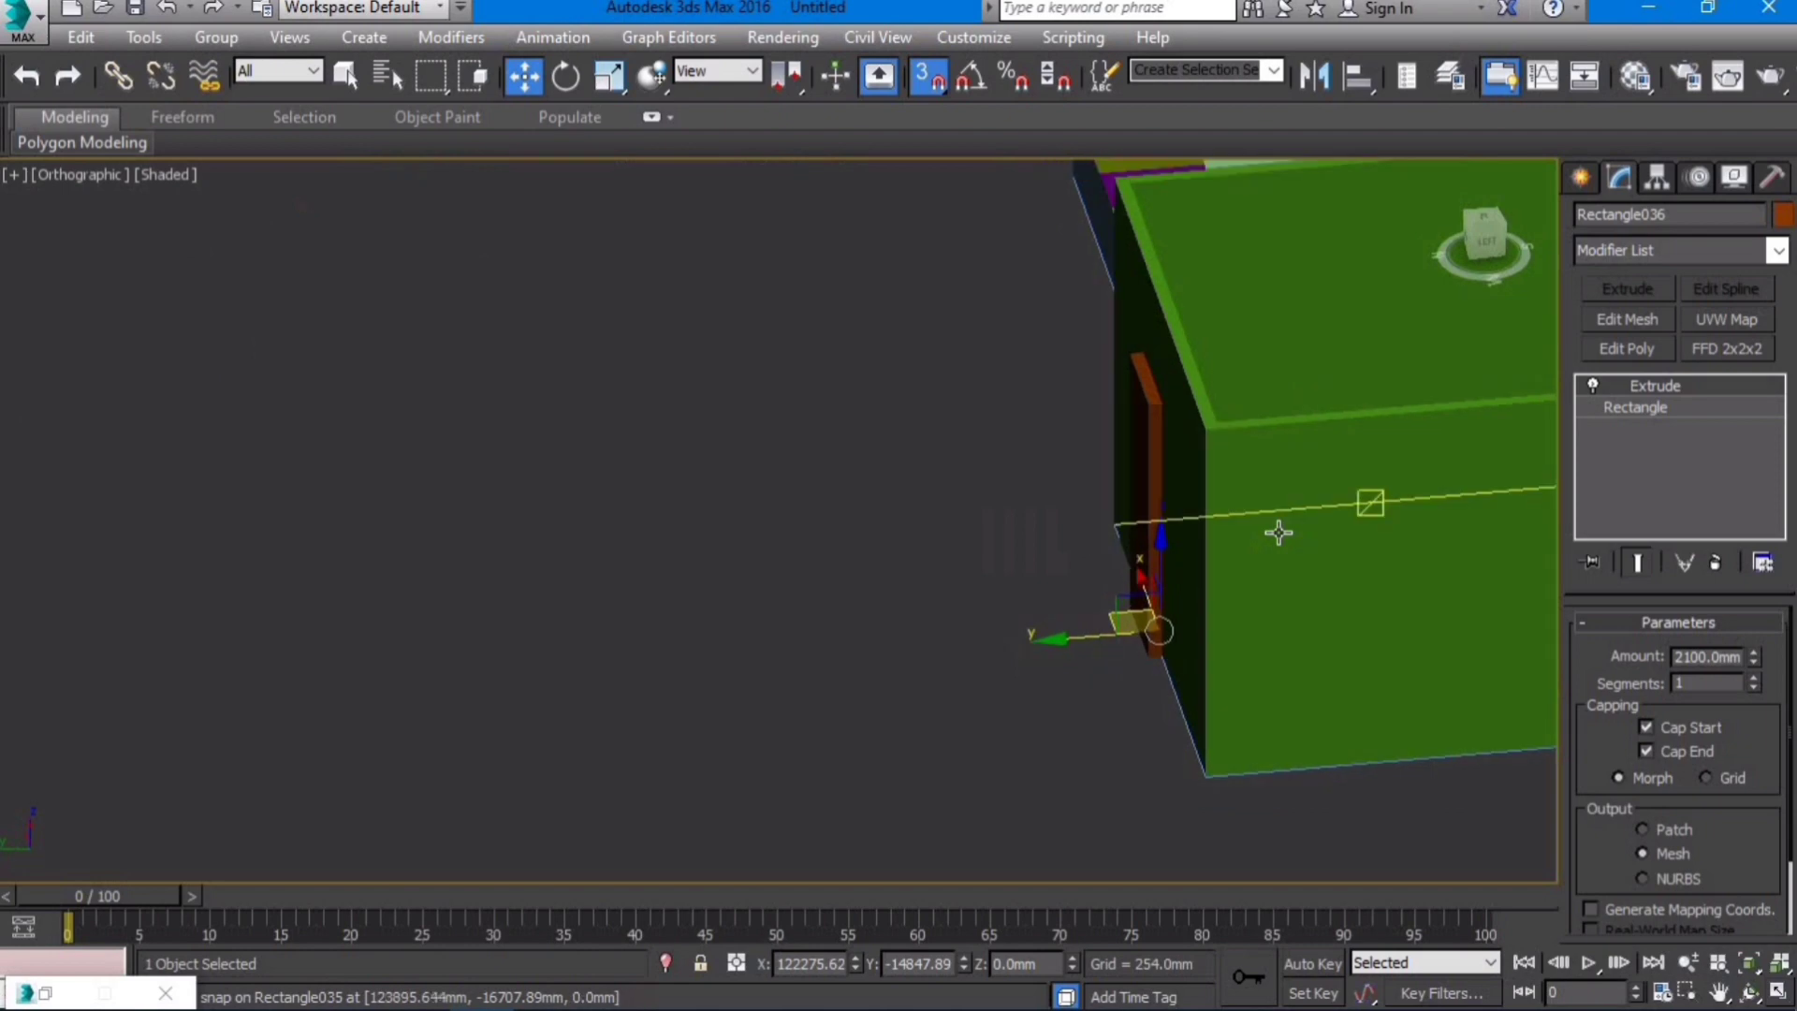
Step: Back in wireframe top view, draw a rectangle about 900 by 100 mm over the opening near the room corner and set its length to 230 mm
{"action": "key", "text": "t"}
{"action": "key", "text": "F3"}
{"action": "scroll", "coordinate": [1054, 522], "scroll_direction": "down", "scroll_amount": 5}
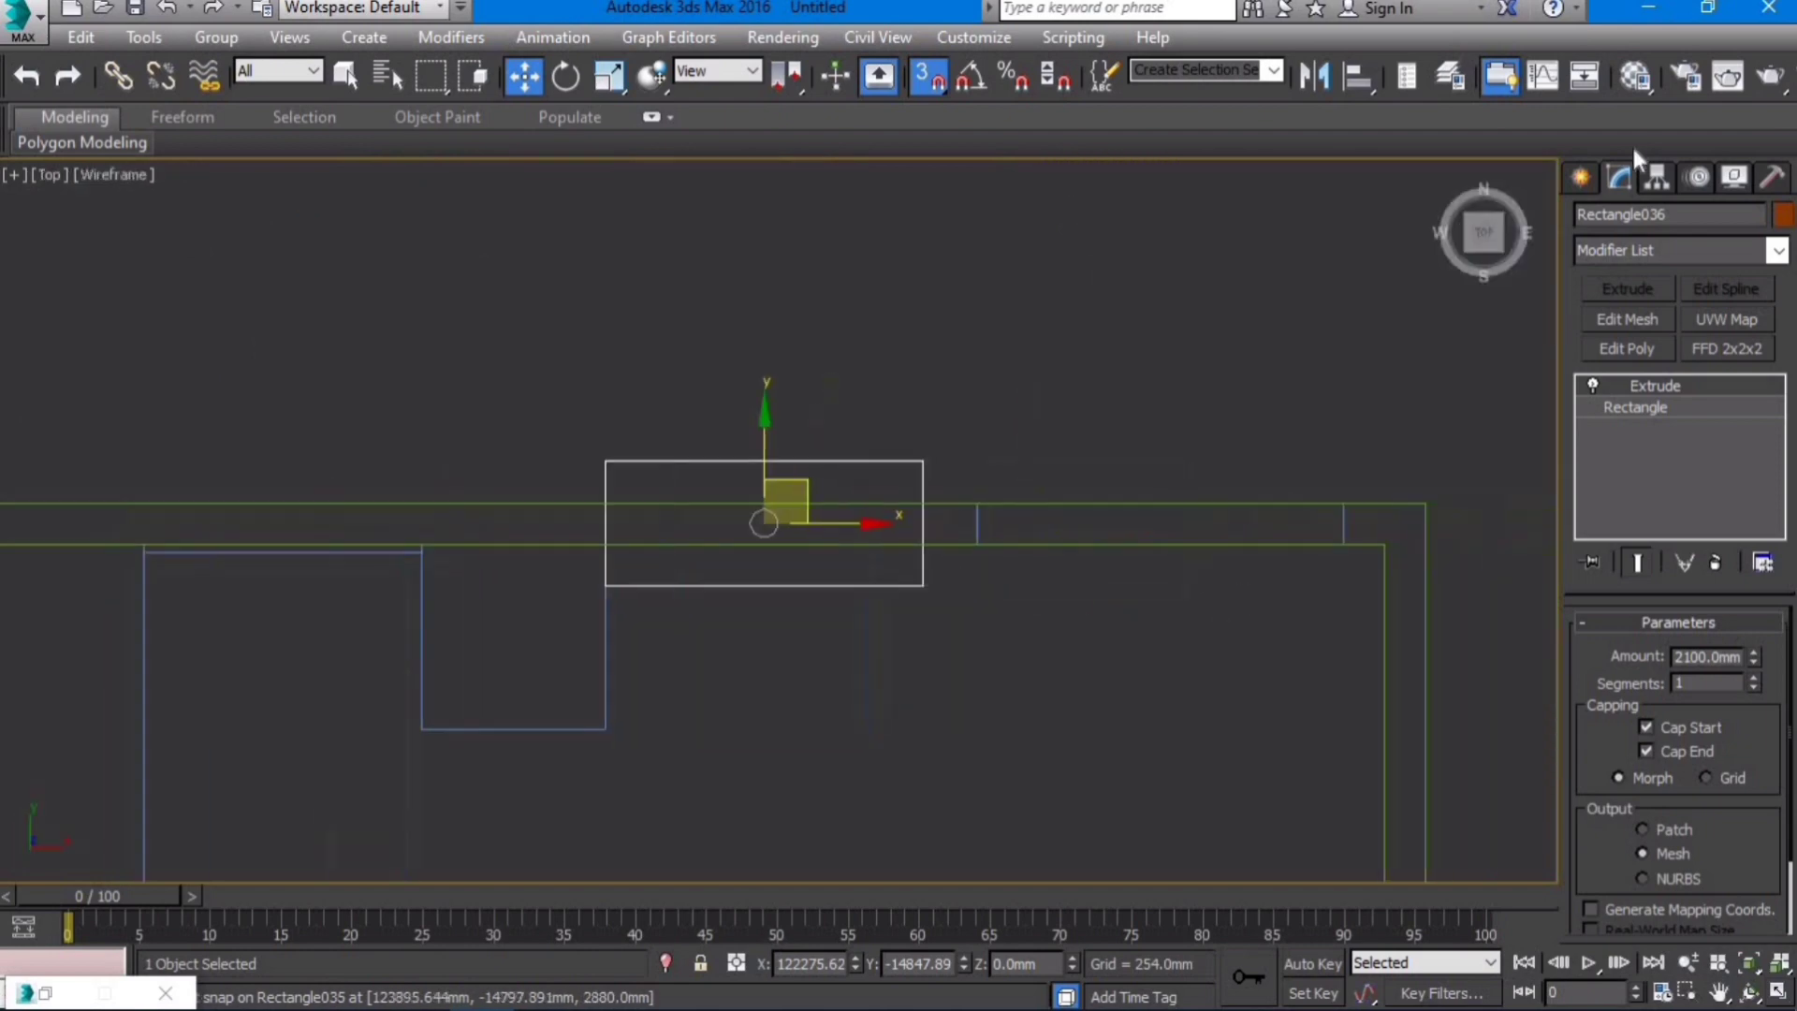
{"action": "left_click", "coordinate": [1547, 181]}
{"action": "left_click", "coordinate": [1575, 187]}
{"action": "key", "text": "t"}
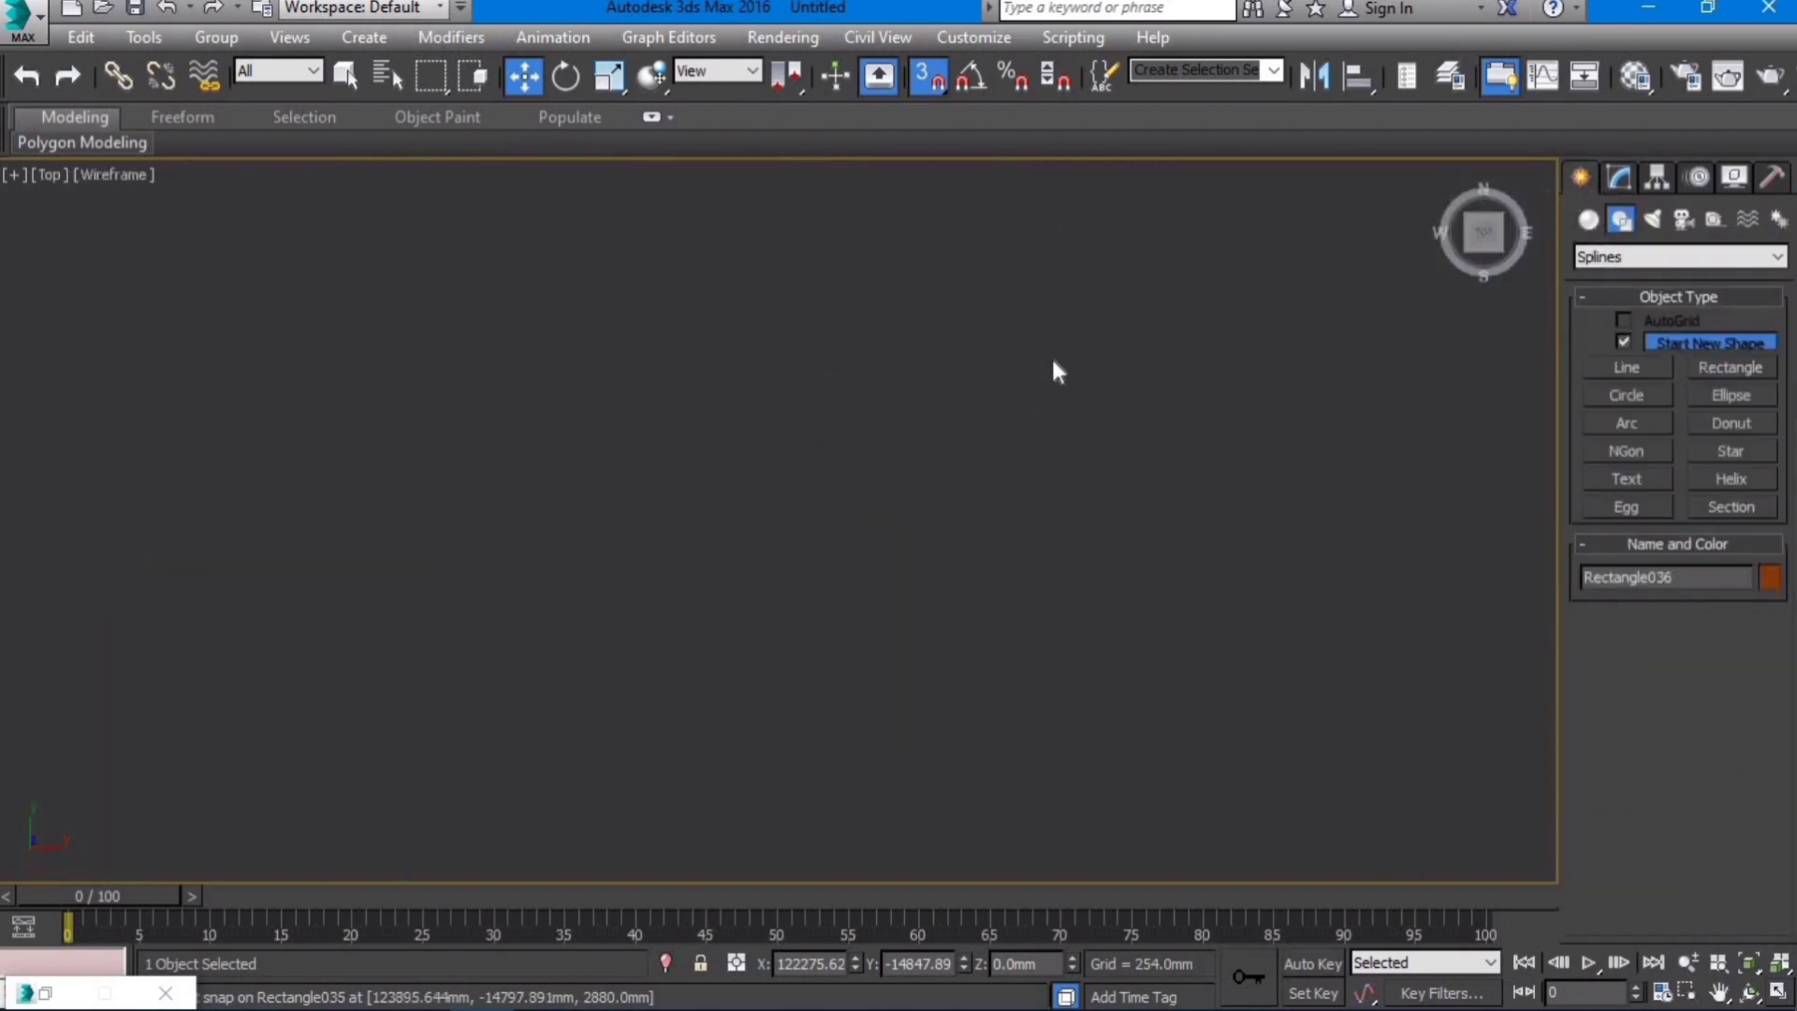
{"action": "scroll", "coordinate": [1058, 374], "scroll_direction": "down", "scroll_amount": 6}
{"action": "middle_click_drag", "start_coordinate": [1344, 562], "coordinate": [835, 561]}
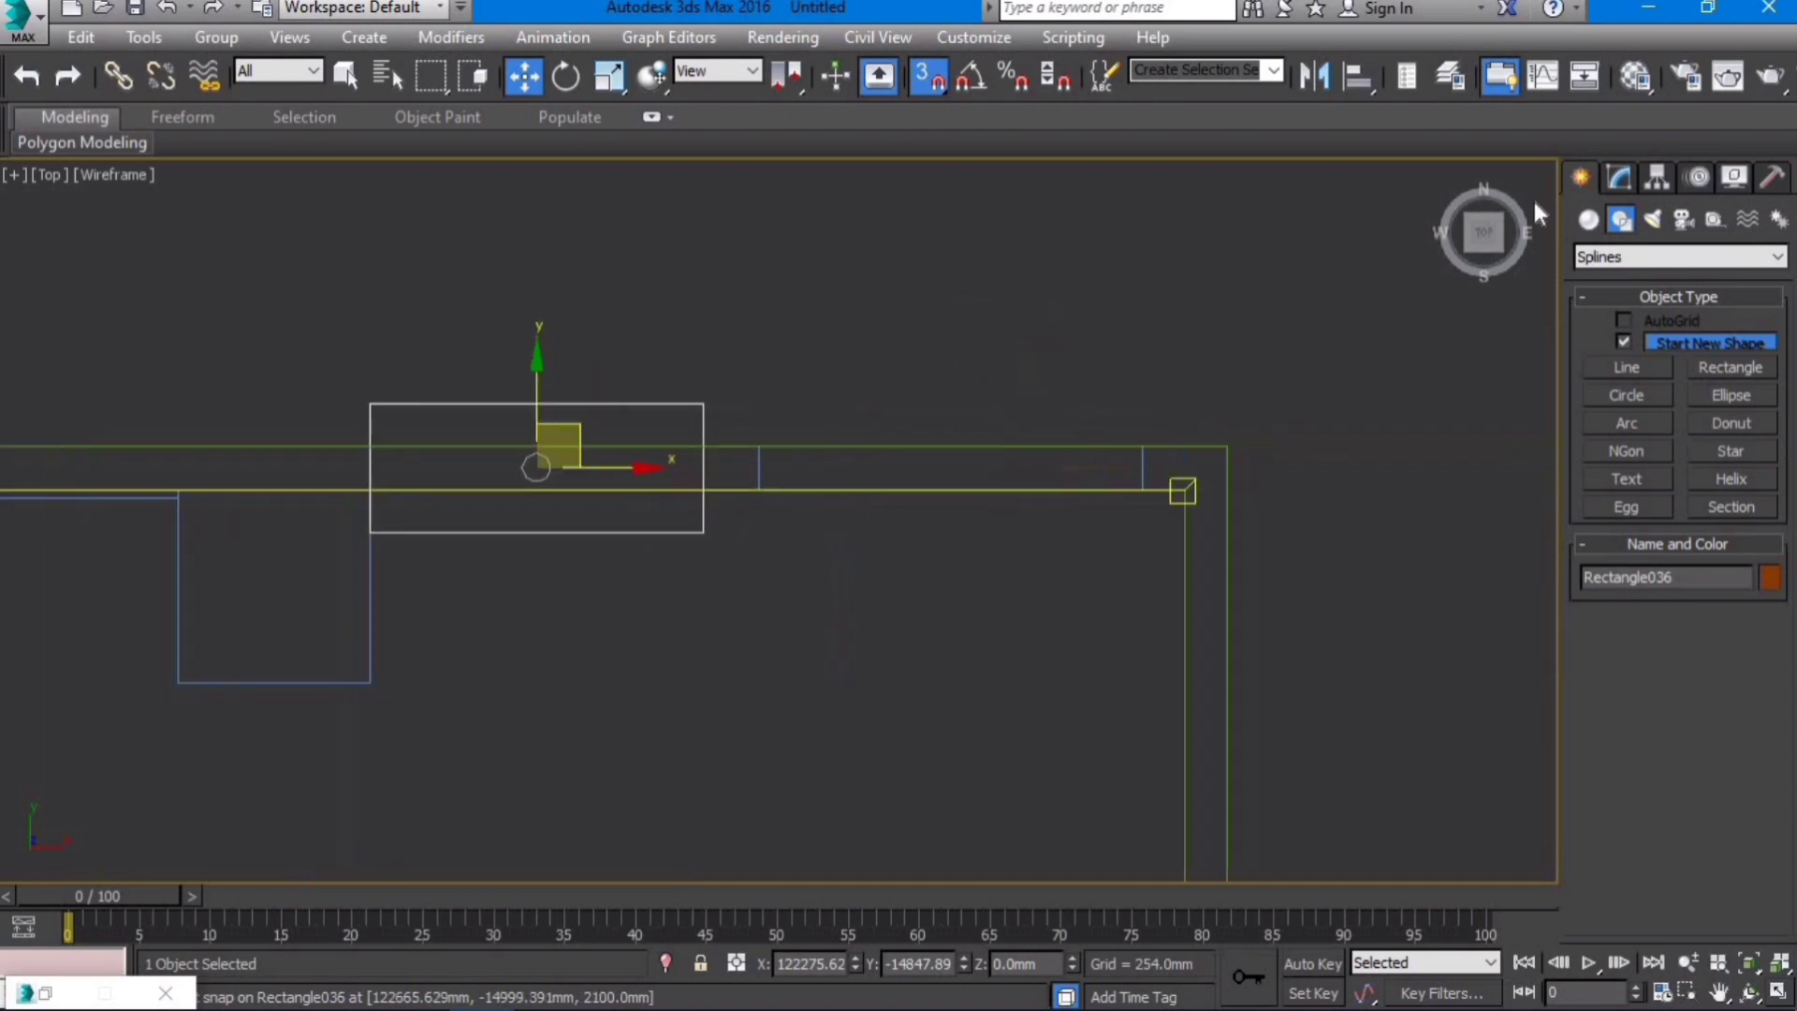
{"action": "left_click", "coordinate": [1731, 367]}
{"action": "left_click_drag", "start_coordinate": [758, 448], "coordinate": [1142, 492]}
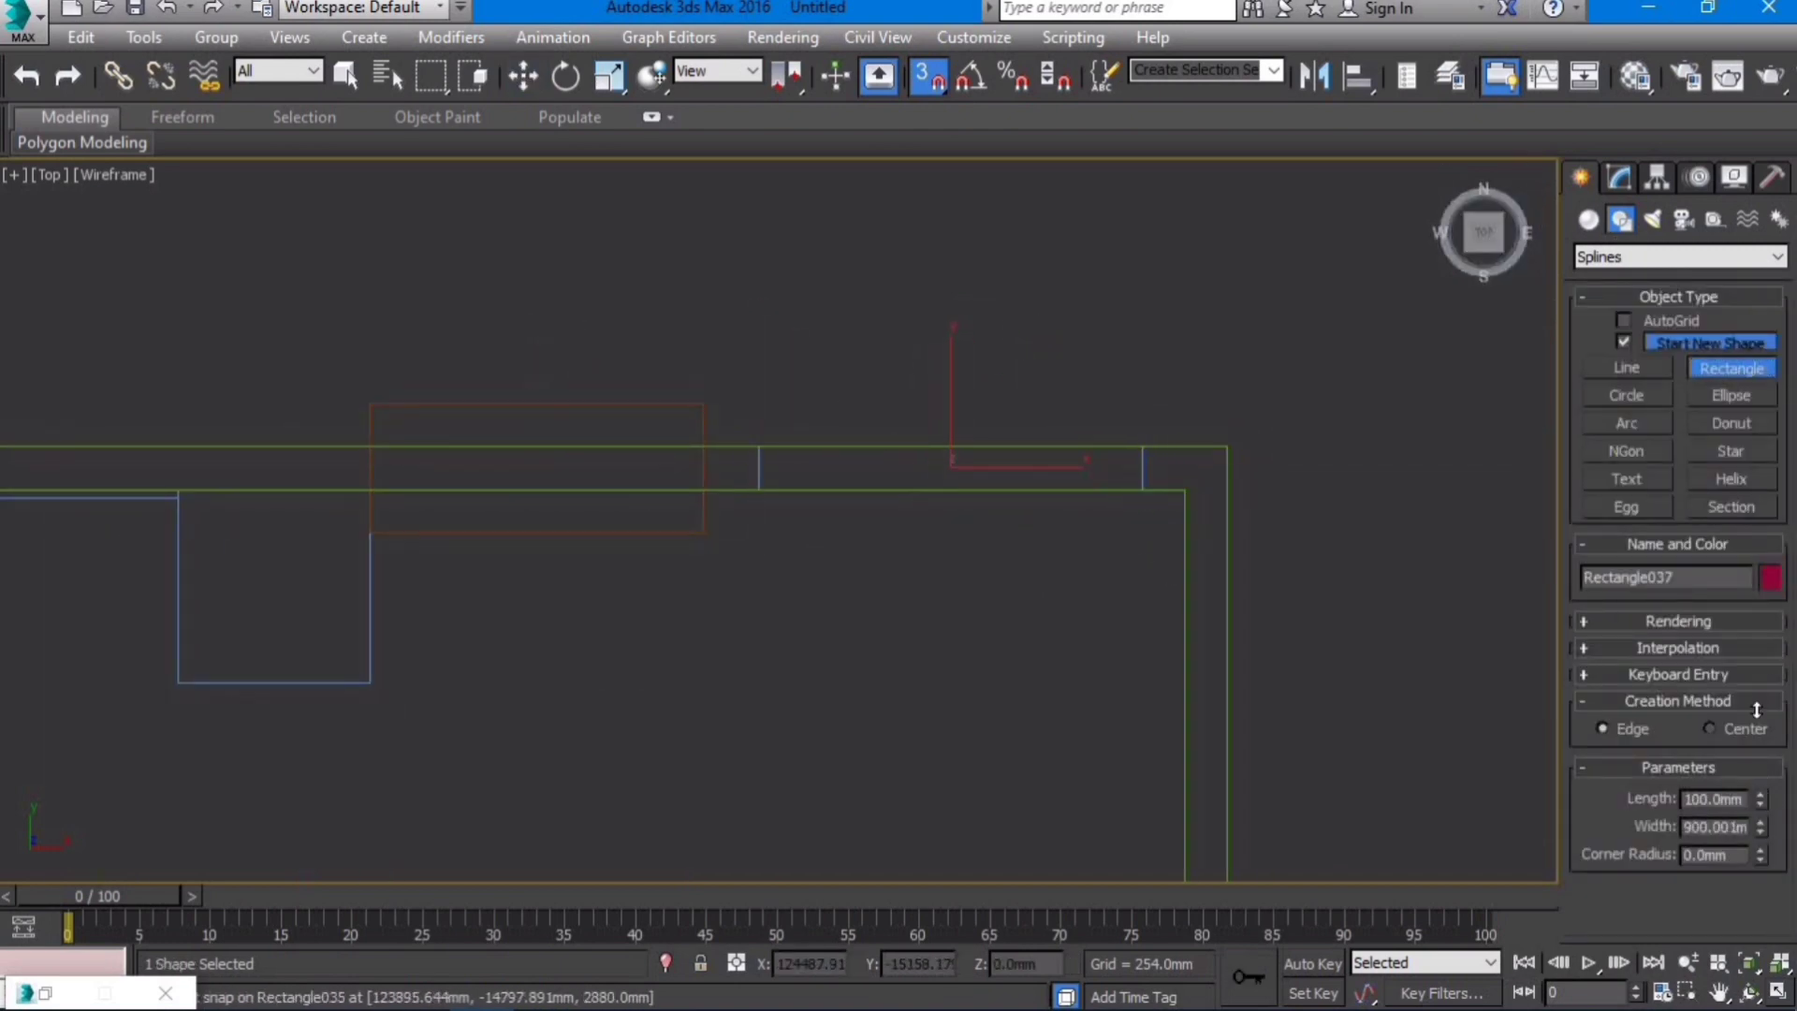
{"action": "left_click_drag", "start_coordinate": [1756, 708], "coordinate": [1756, 674]}
{"action": "left_click", "coordinate": [1619, 177]}
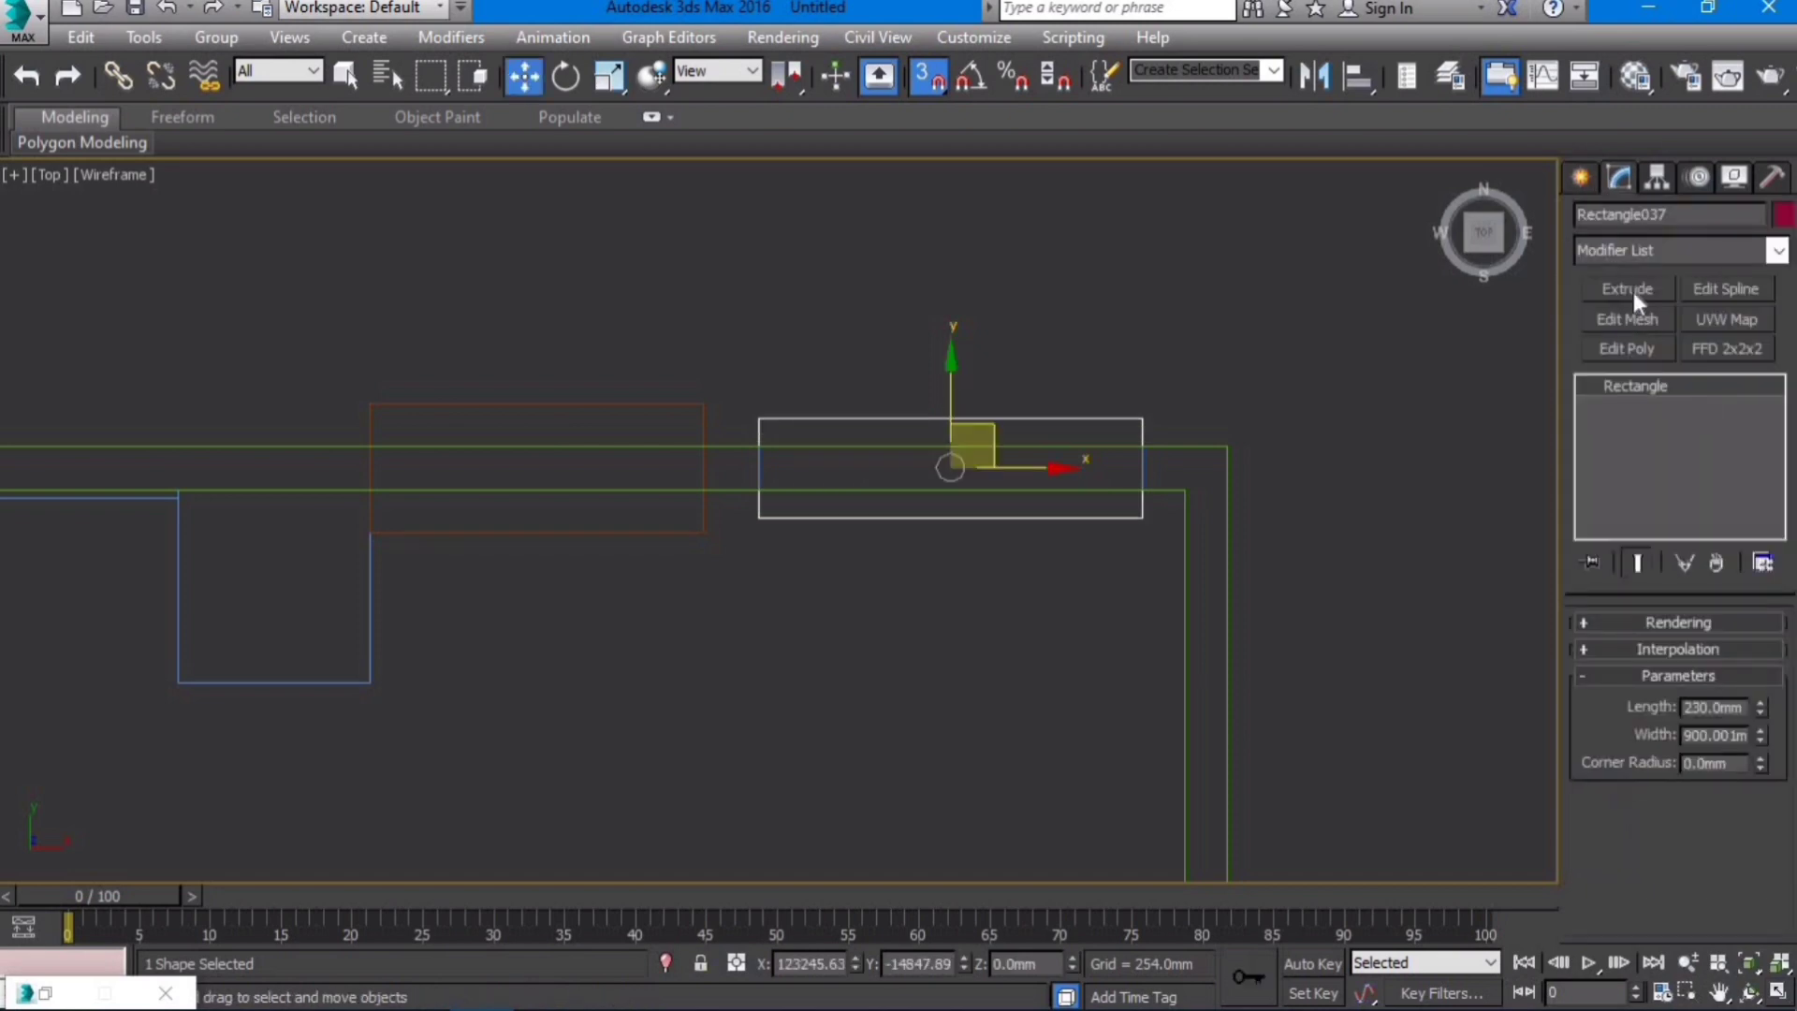
Step: Extrude the second door opening's rectangle 2100 mm and inspect both door blocks in shaded display
{"action": "left_click", "coordinate": [1632, 294]}
{"action": "scroll", "coordinate": [951, 390], "scroll_direction": "down", "scroll_amount": 5}
{"action": "middle_click_drag", "start_coordinate": [1156, 514], "coordinate": [1131, 429], "text": "alt"}
{"action": "key", "text": "F3"}
{"action": "middle_click_drag", "start_coordinate": [1301, 469], "coordinate": [1016, 469], "text": "alt"}
{"action": "key", "text": "t"}
{"action": "scroll", "coordinate": [1095, 562], "scroll_direction": "down", "scroll_amount": 4}
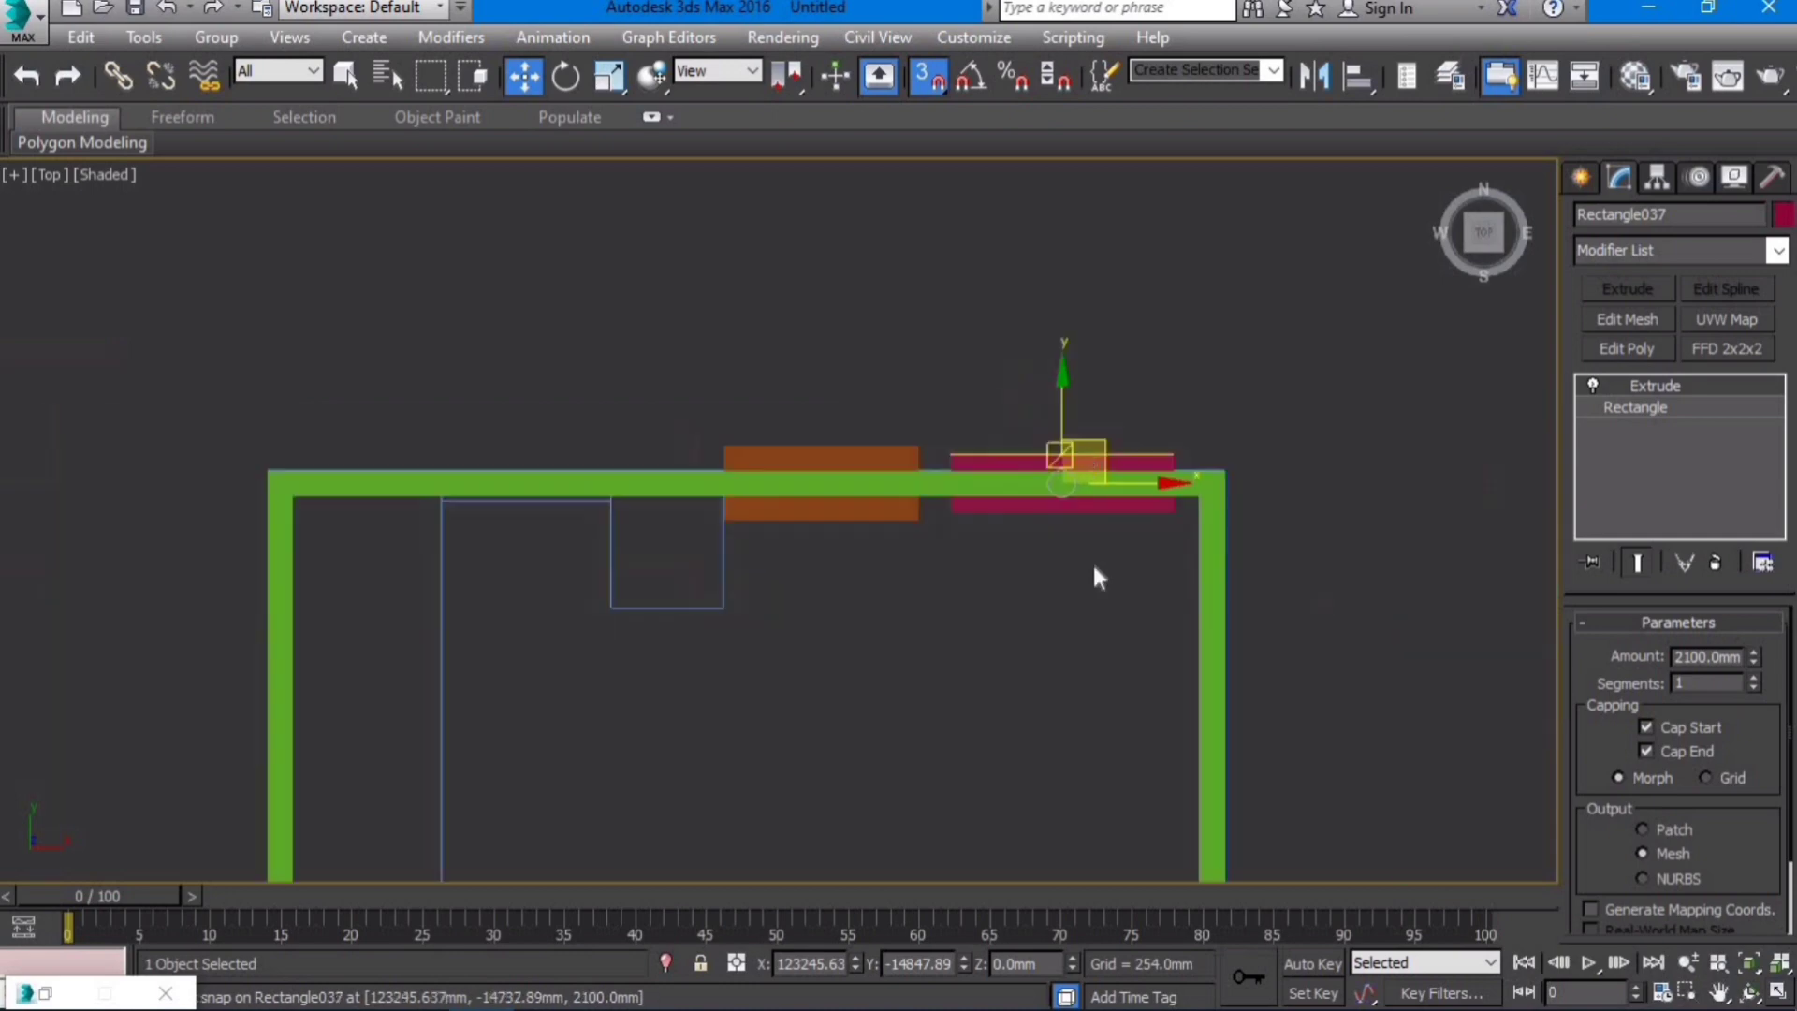
Step: In wireframe, draw a rectangle about 2840 by 100 mm over the window opening in the opposite wall and set its length to 184 mm
{"action": "scroll", "coordinate": [1093, 563], "scroll_direction": "down", "scroll_amount": 6}
{"action": "middle_click_drag", "start_coordinate": [892, 823], "coordinate": [895, 639]}
{"action": "key", "text": "F3"}
{"action": "scroll", "coordinate": [895, 638], "scroll_direction": "up", "scroll_amount": 8}
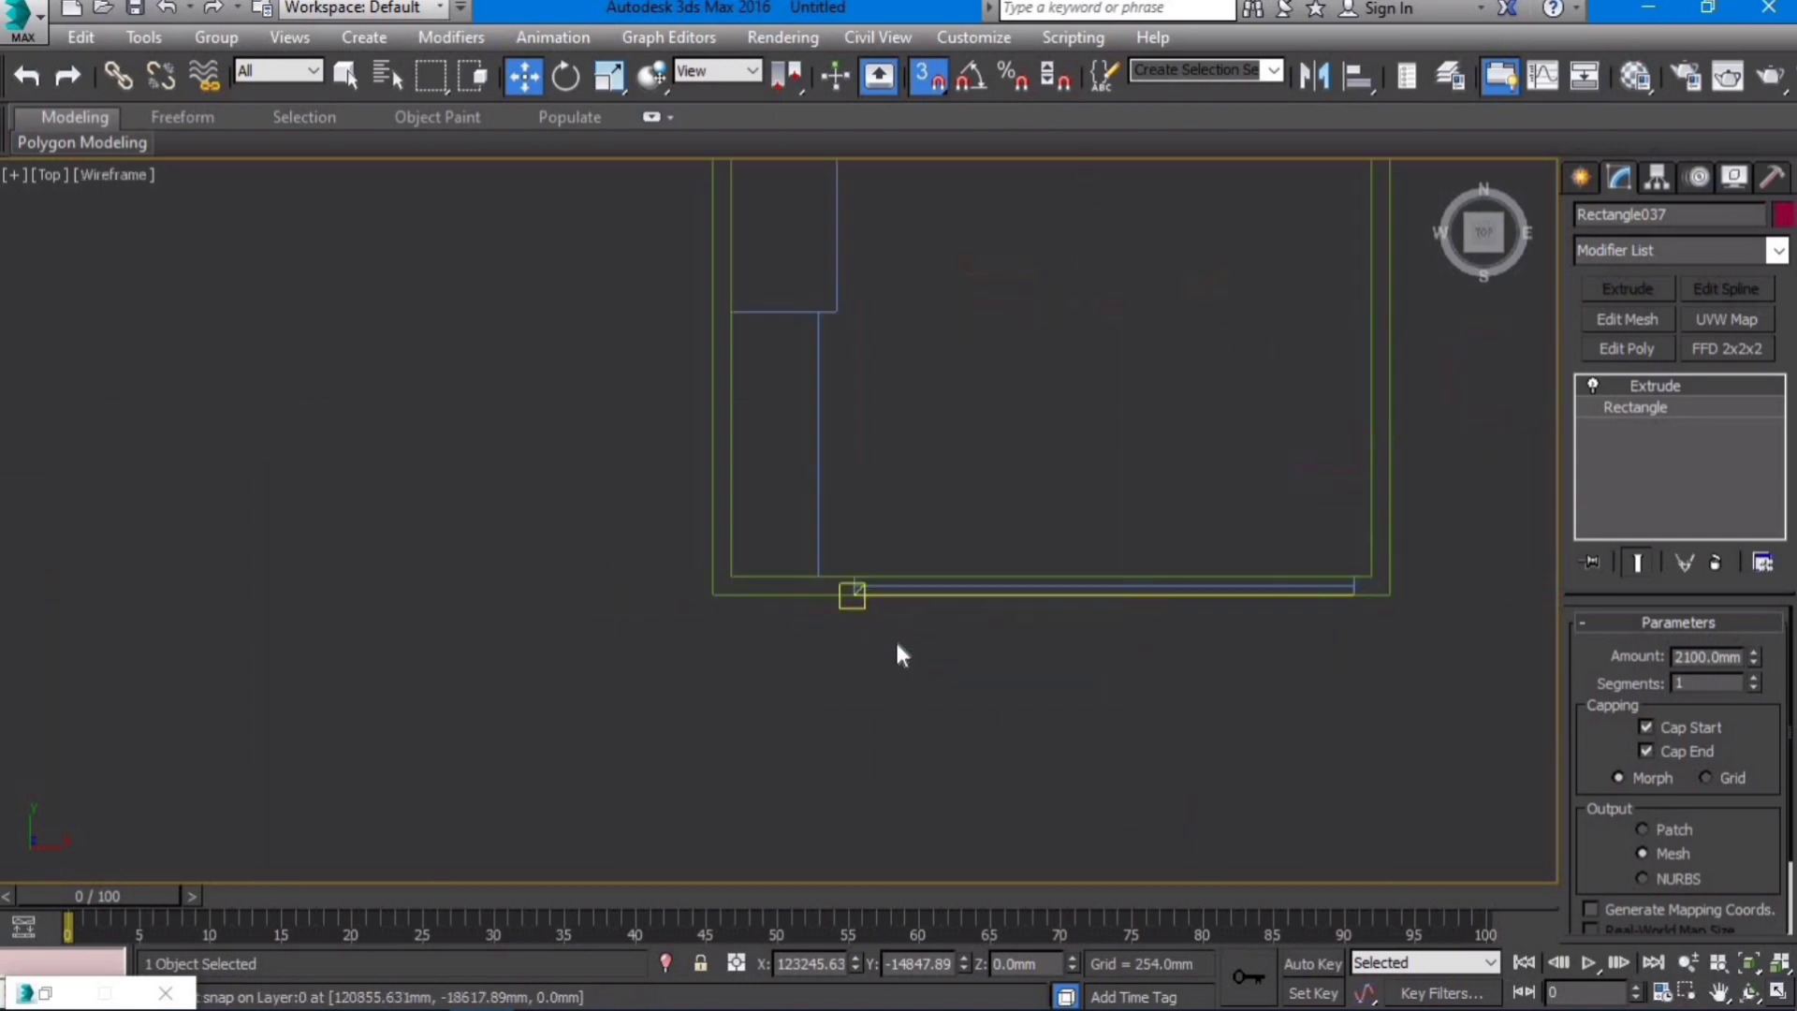
{"action": "left_click", "coordinate": [1582, 178]}
{"action": "left_click", "coordinate": [1736, 368]}
{"action": "scroll", "coordinate": [710, 590], "scroll_direction": "down", "scroll_amount": 3}
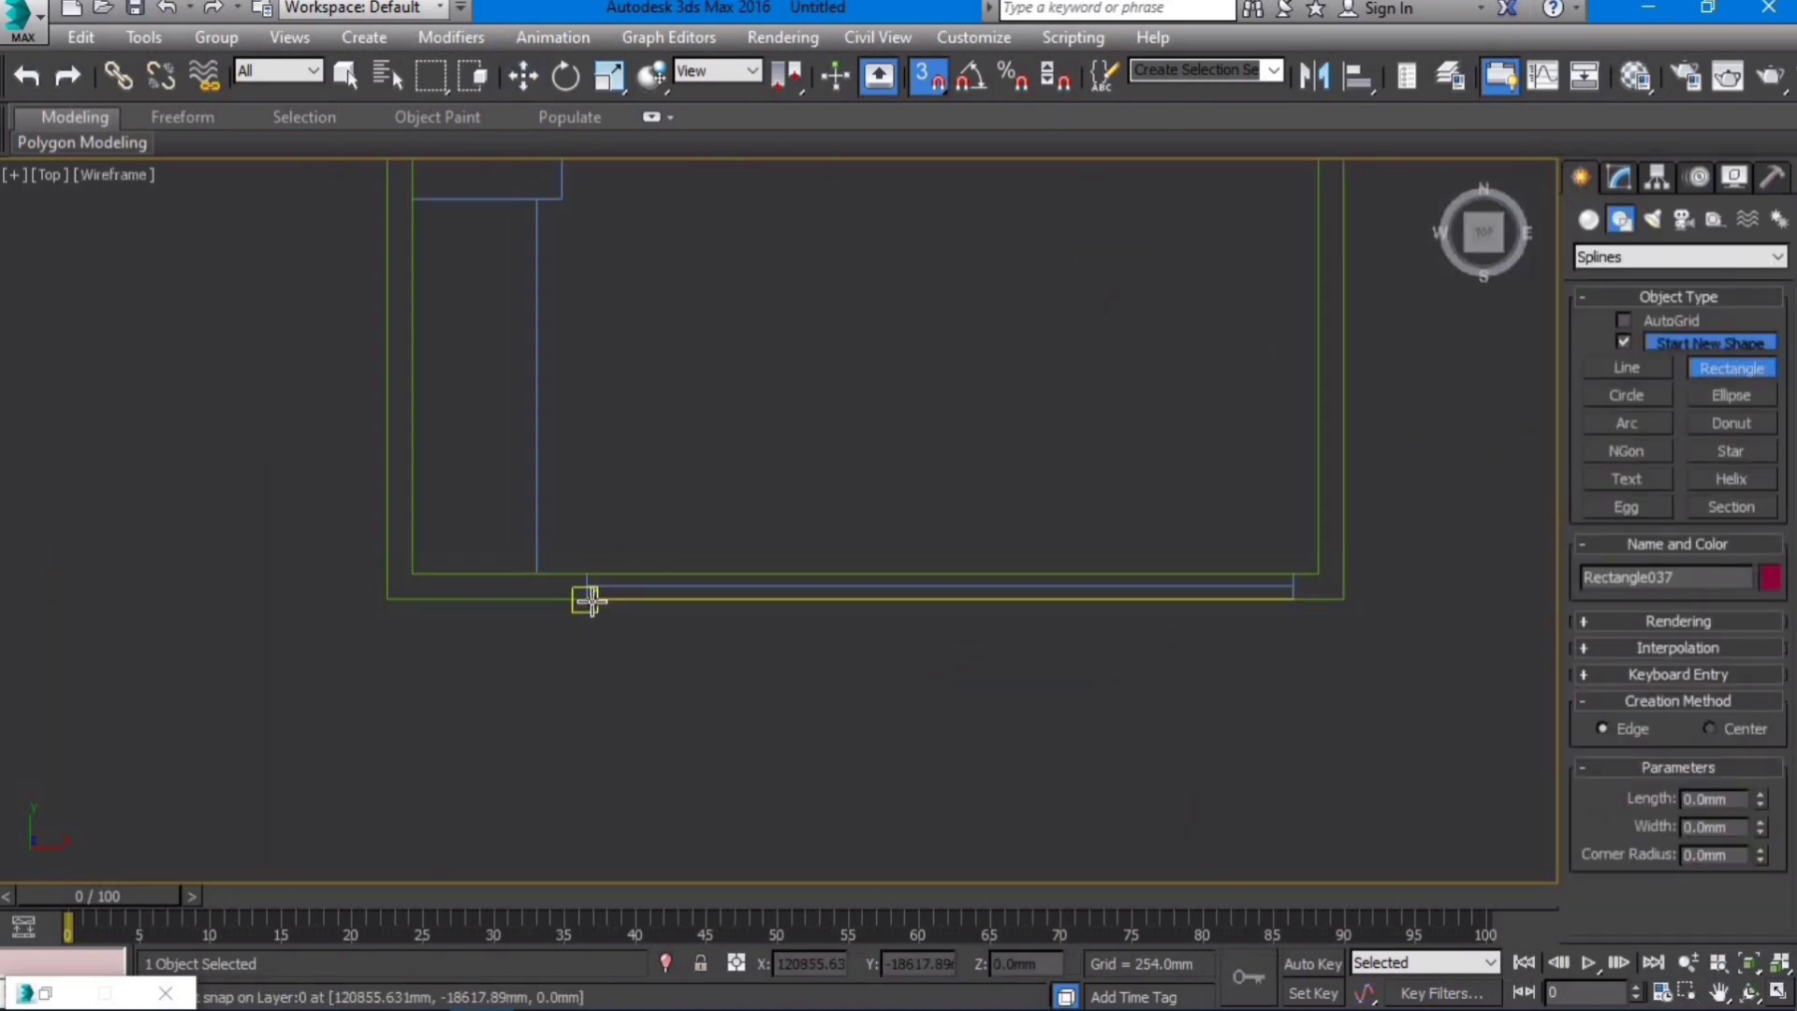
{"action": "left_click_drag", "start_coordinate": [589, 598], "coordinate": [1292, 574]}
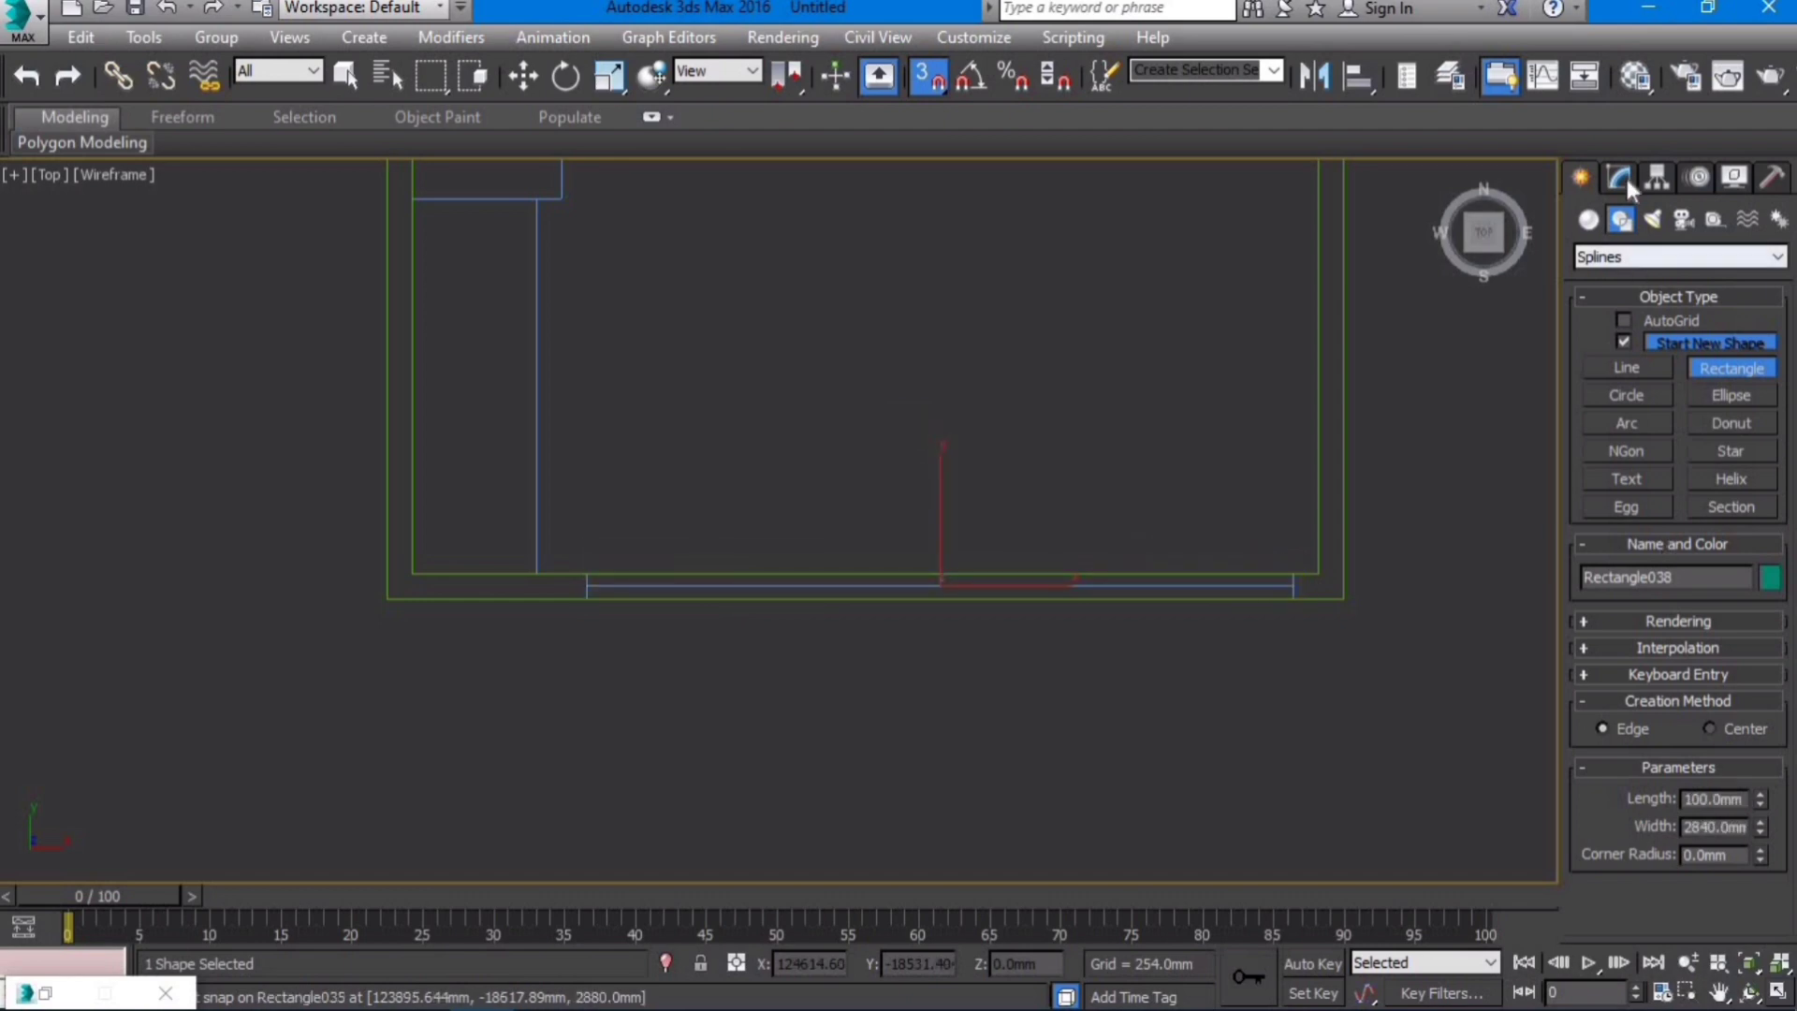
{"action": "left_click", "coordinate": [1621, 178]}
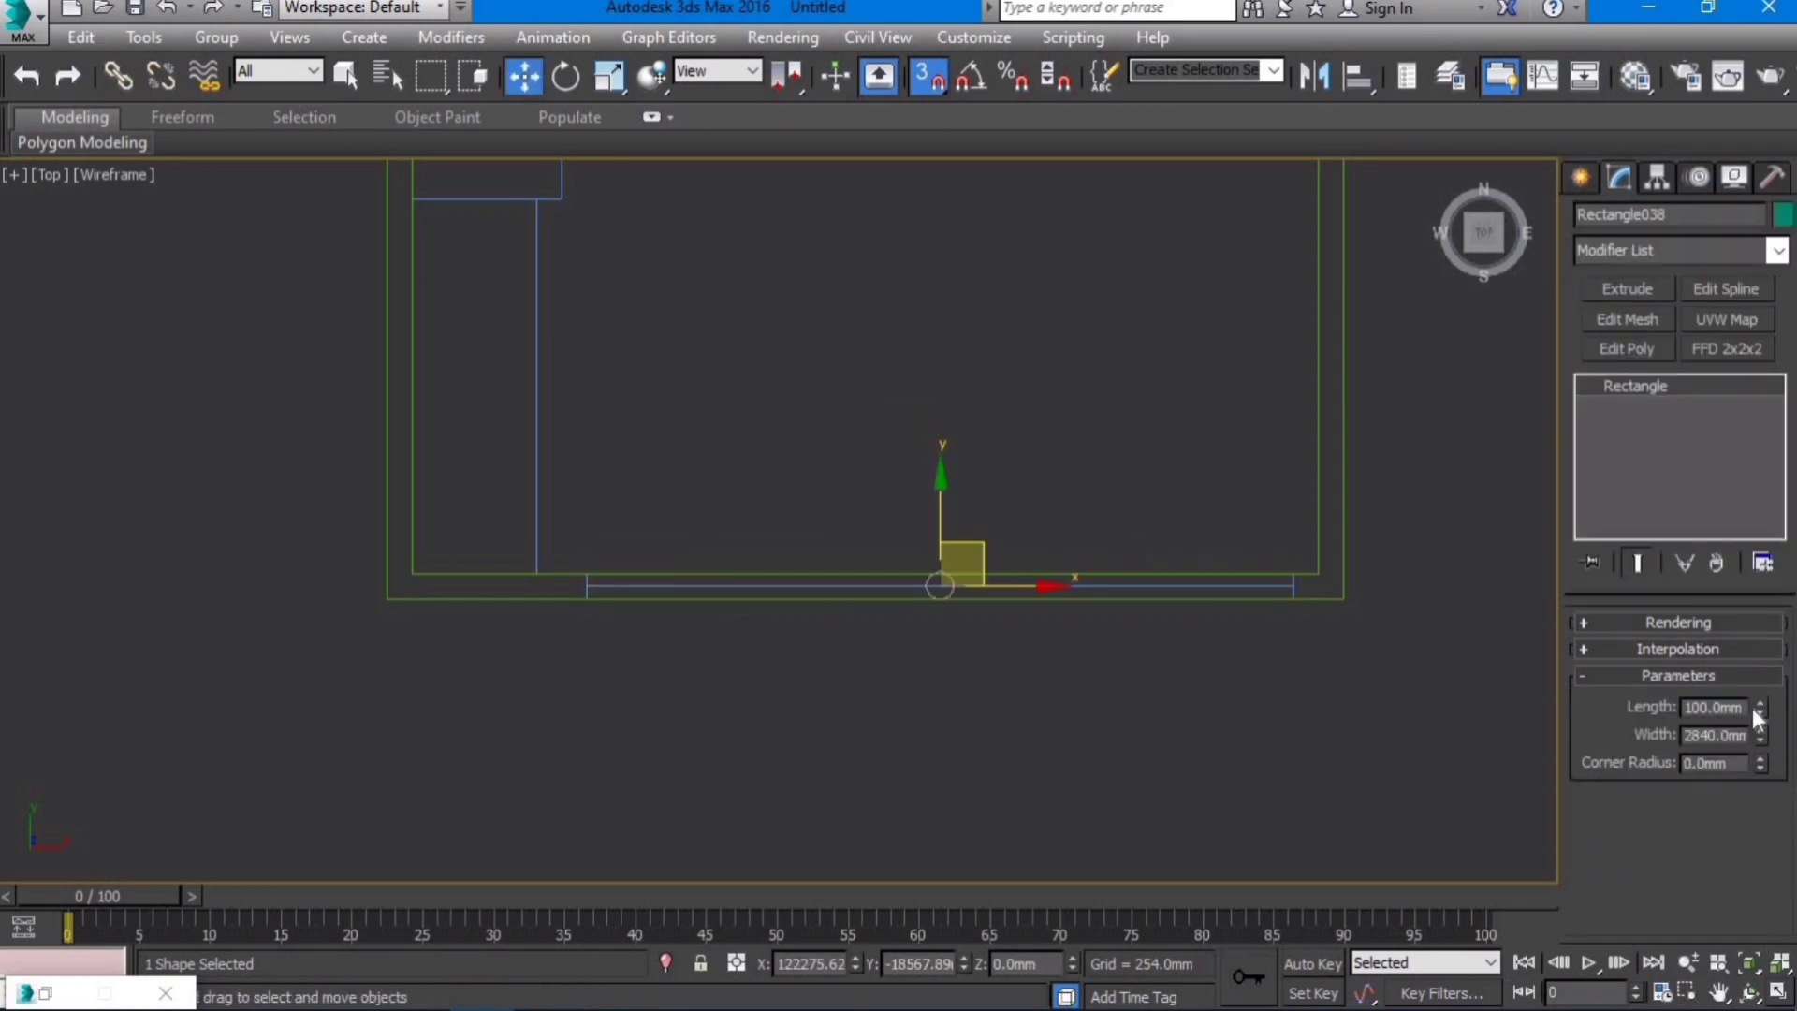
{"action": "left_click_drag", "start_coordinate": [1759, 706], "coordinate": [1761, 633]}
Step: Extrude the window opening's rectangle 2100 mm and inspect the block against the wall in shaded display
{"action": "middle_click_drag", "start_coordinate": [990, 623], "coordinate": [1206, 614], "text": "alt"}
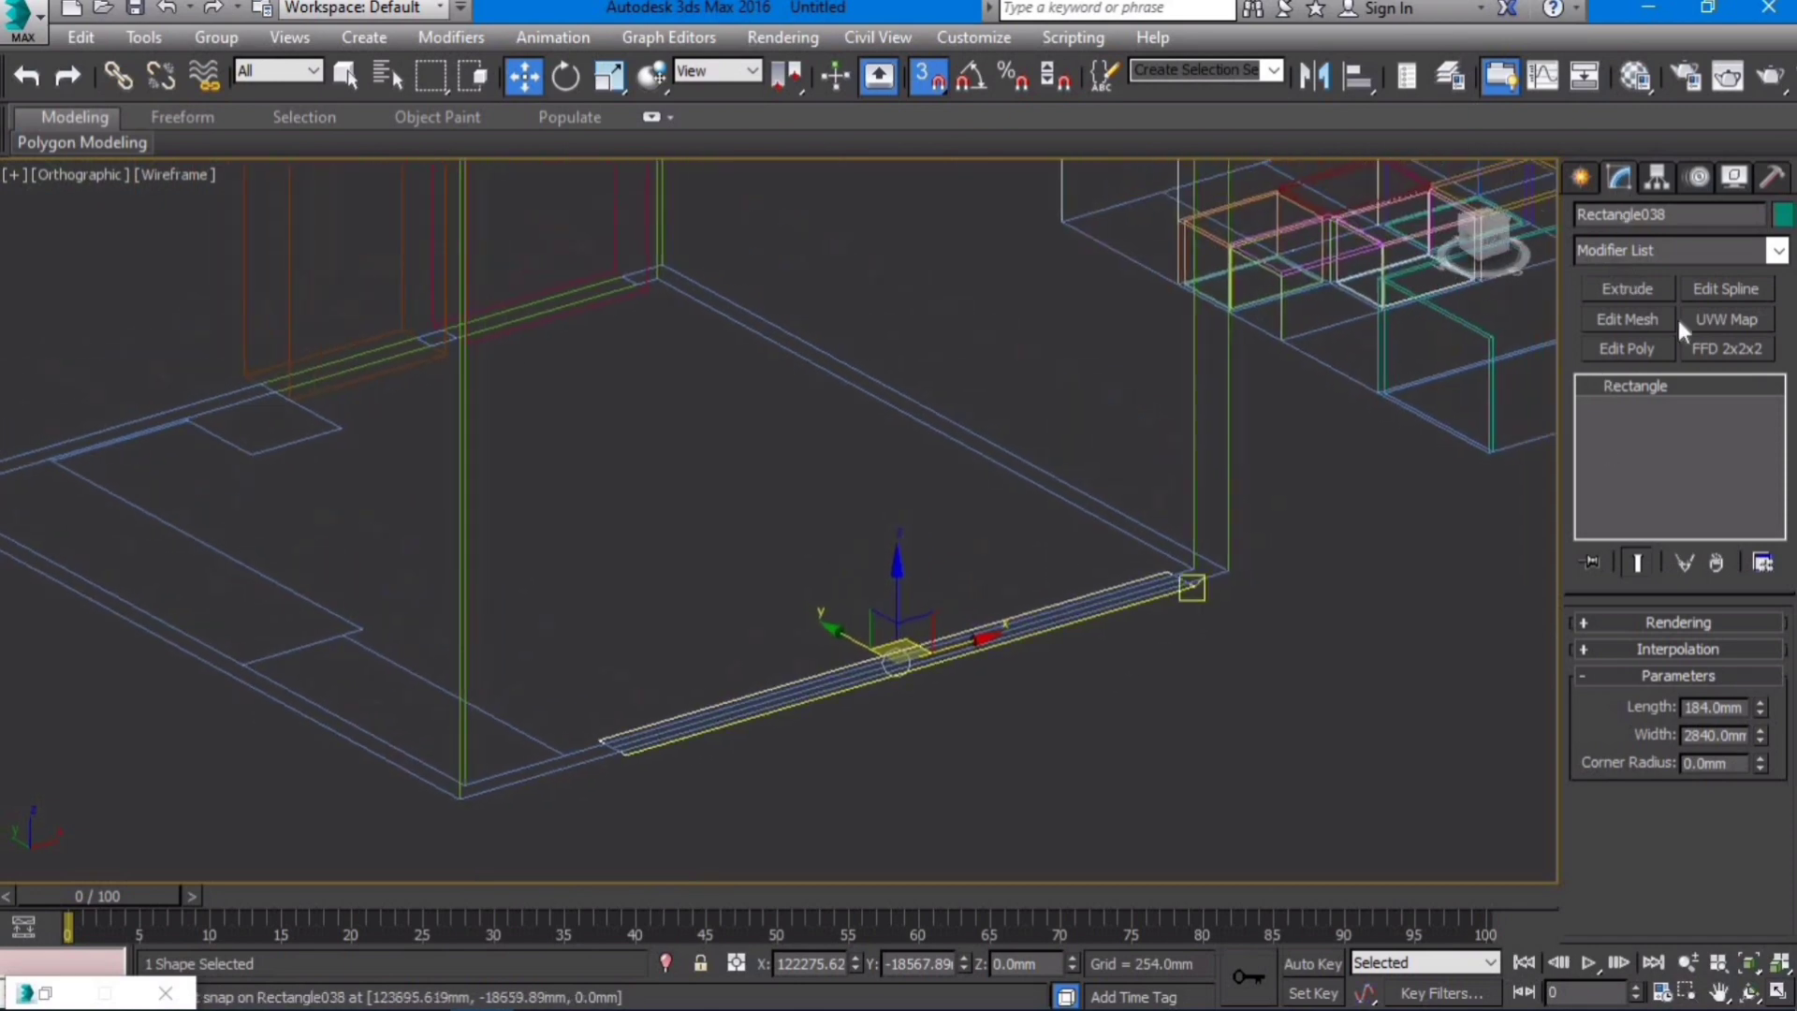
{"action": "left_click", "coordinate": [1633, 288]}
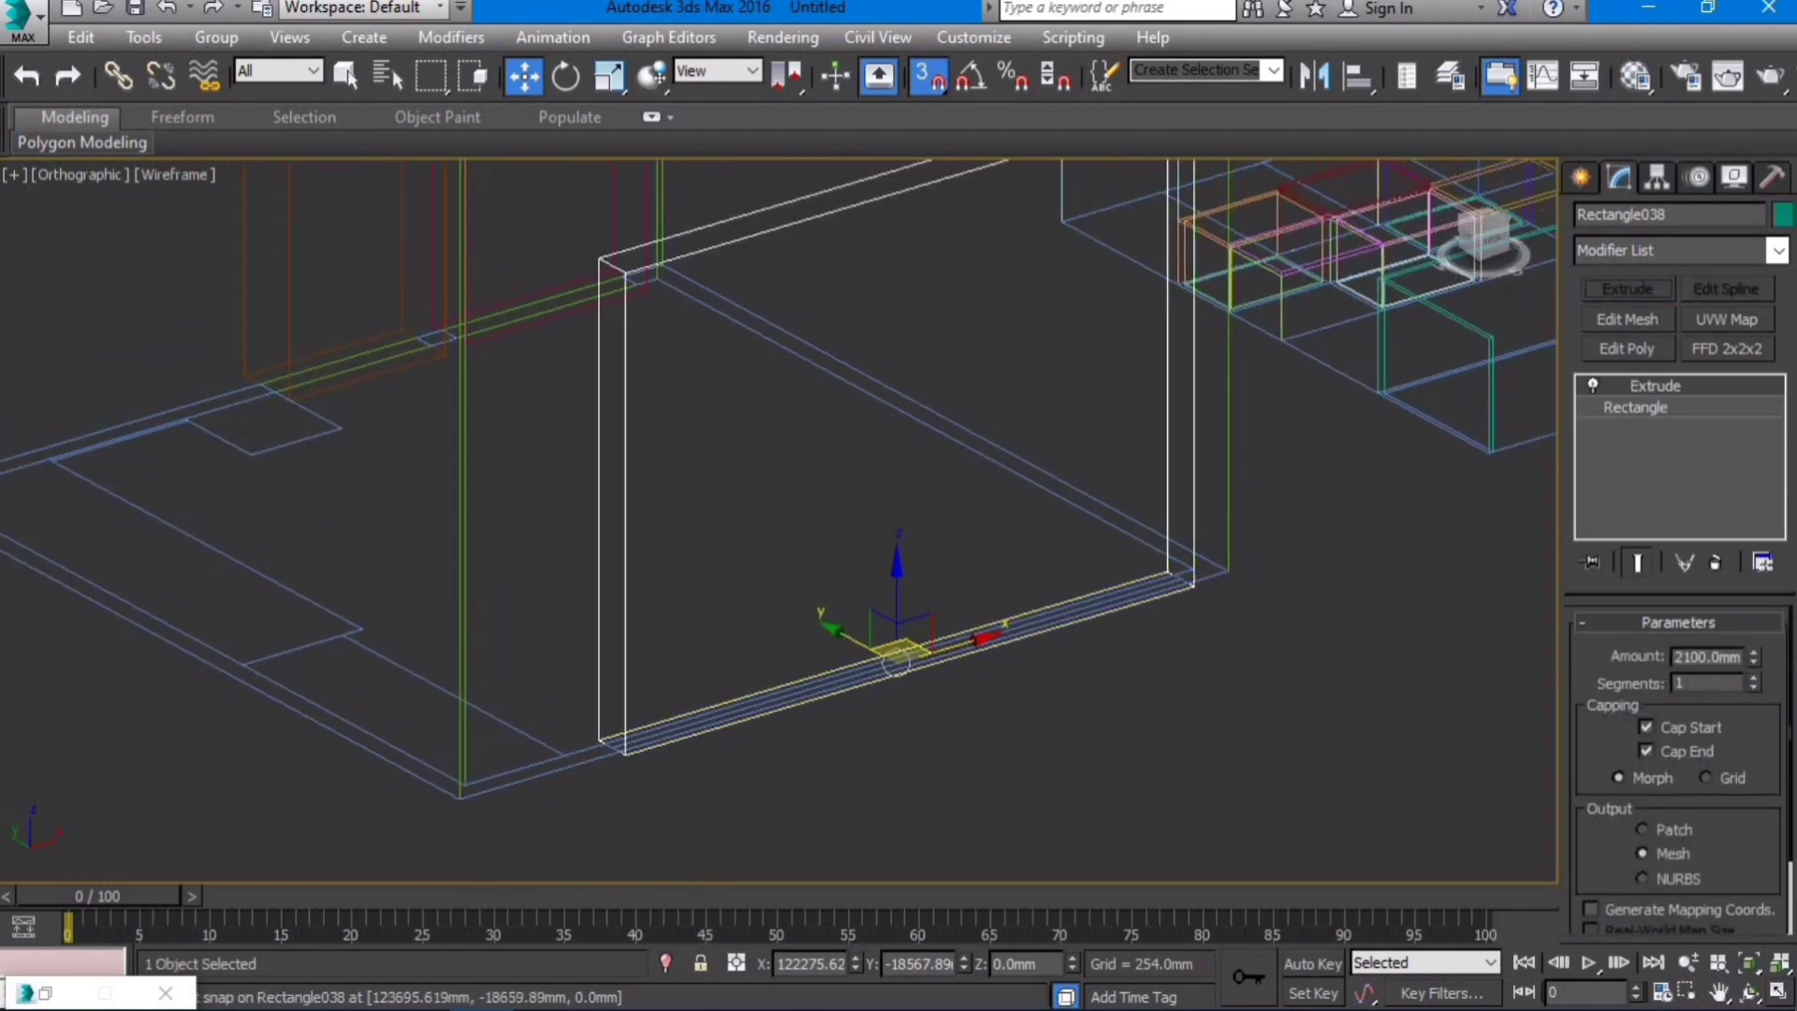
{"action": "scroll", "coordinate": [1152, 610], "scroll_direction": "down", "scroll_amount": 3}
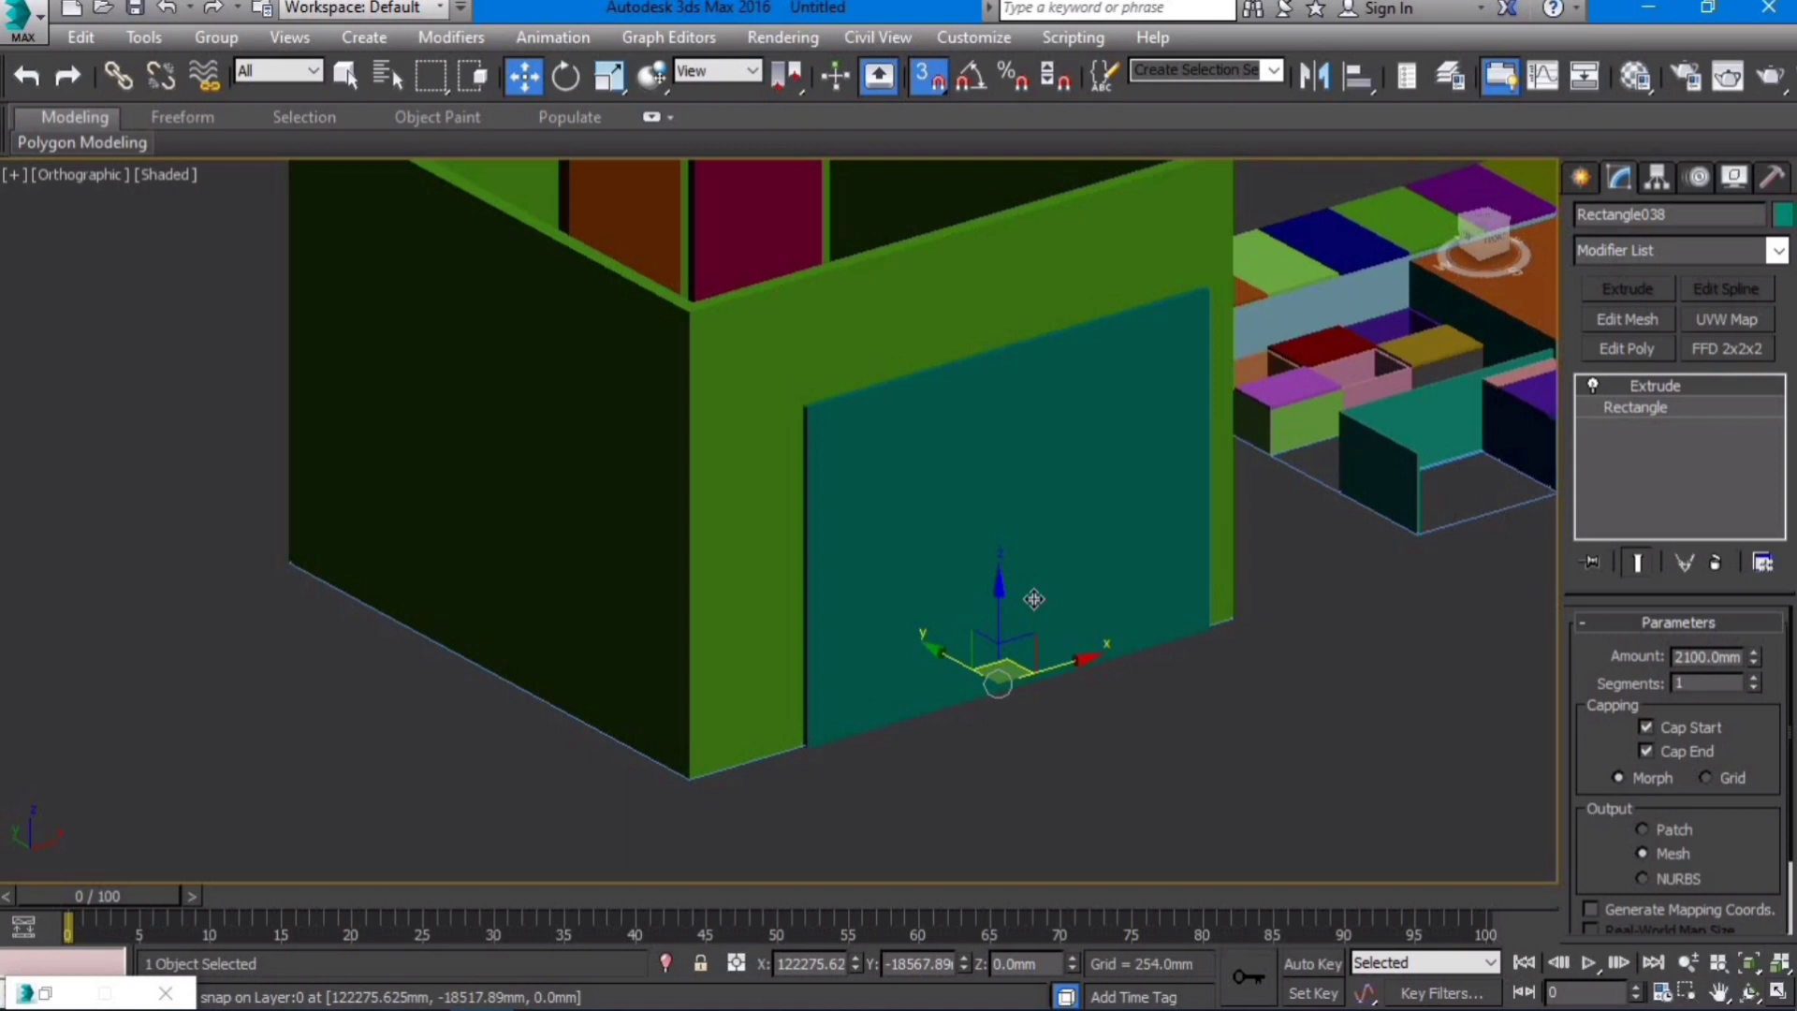
{"action": "mouse_move", "coordinate": [1033, 599]}
{"action": "middle_mouse_down", "text": "alt"}
{"action": "mouse_move", "coordinate": [1075, 646]}
{"action": "mouse_move", "coordinate": [1039, 690]}
{"action": "mouse_move", "coordinate": [1030, 630]}
{"action": "middle_mouse_up", "text": "alt"}
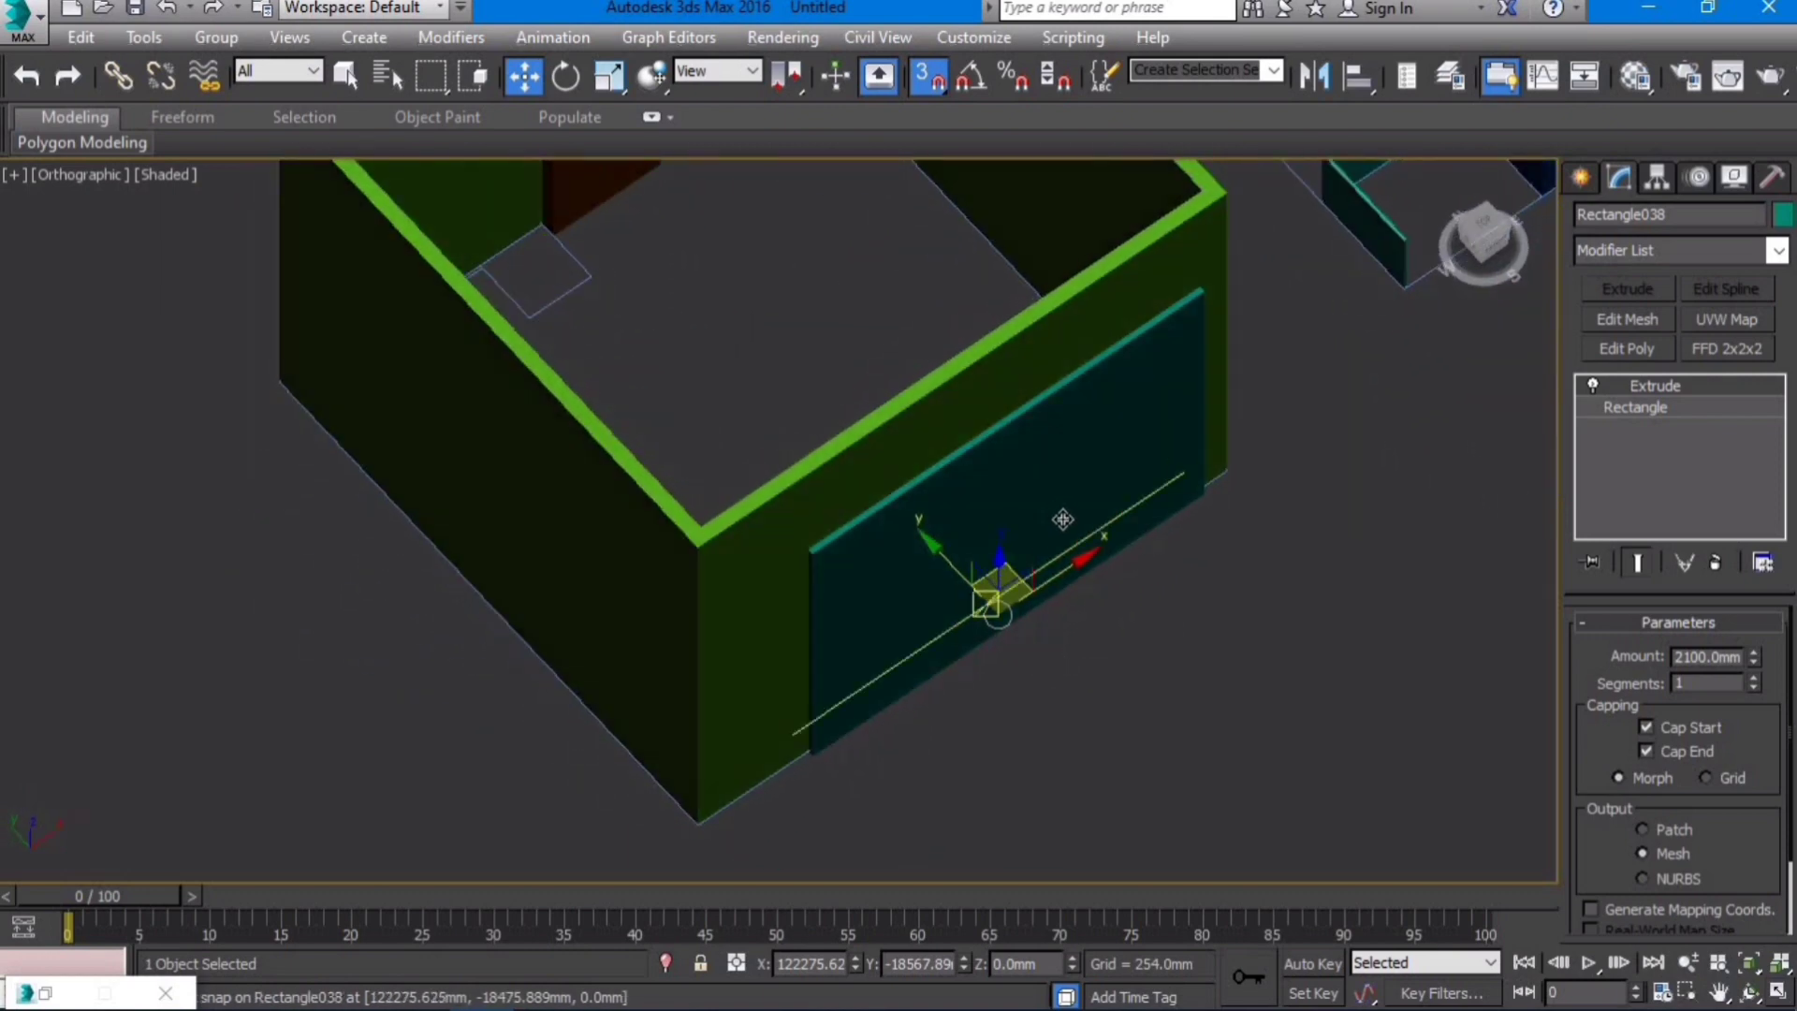
{"action": "key", "text": "t"}
{"action": "scroll", "coordinate": [1063, 518], "scroll_direction": "down", "scroll_amount": 10}
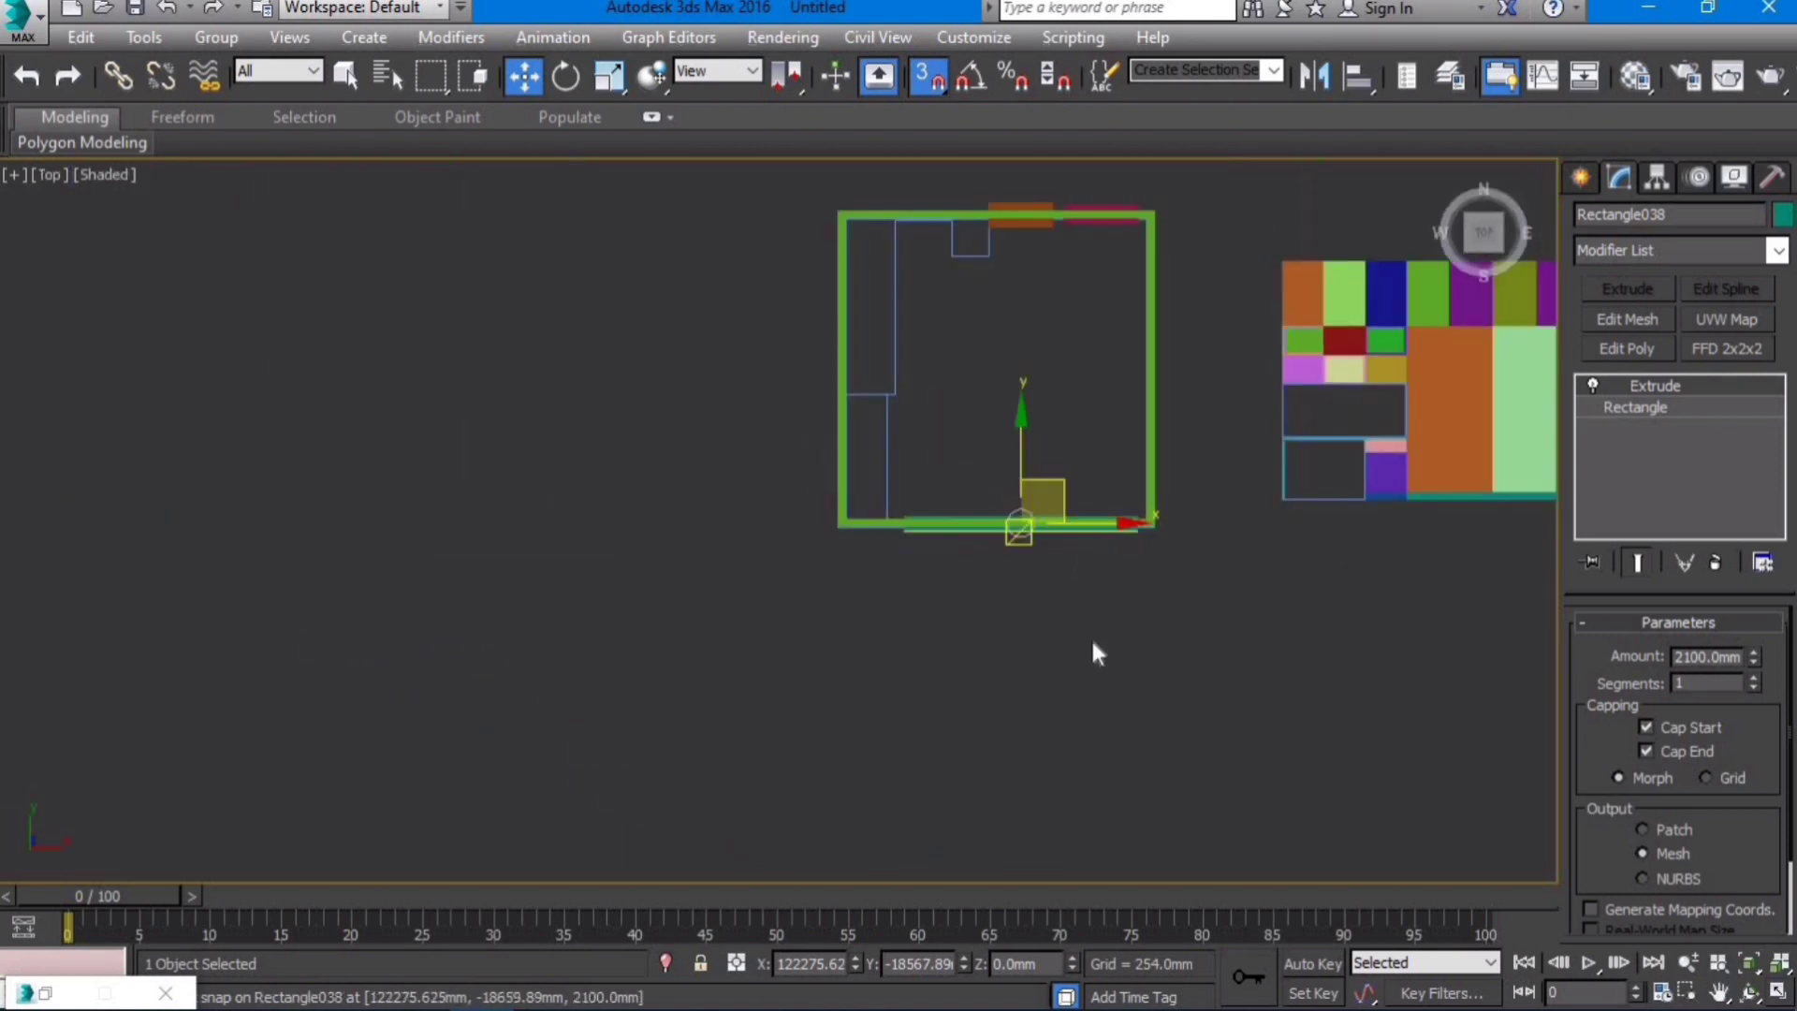
Step: Draw a rectangle about 3820 by 3840 mm over the walls' outer outline and extrude it 100 mm as the floor slab
{"action": "left_click", "coordinate": [1131, 543]}
{"action": "scroll", "coordinate": [1142, 485], "scroll_direction": "up", "scroll_amount": 2}
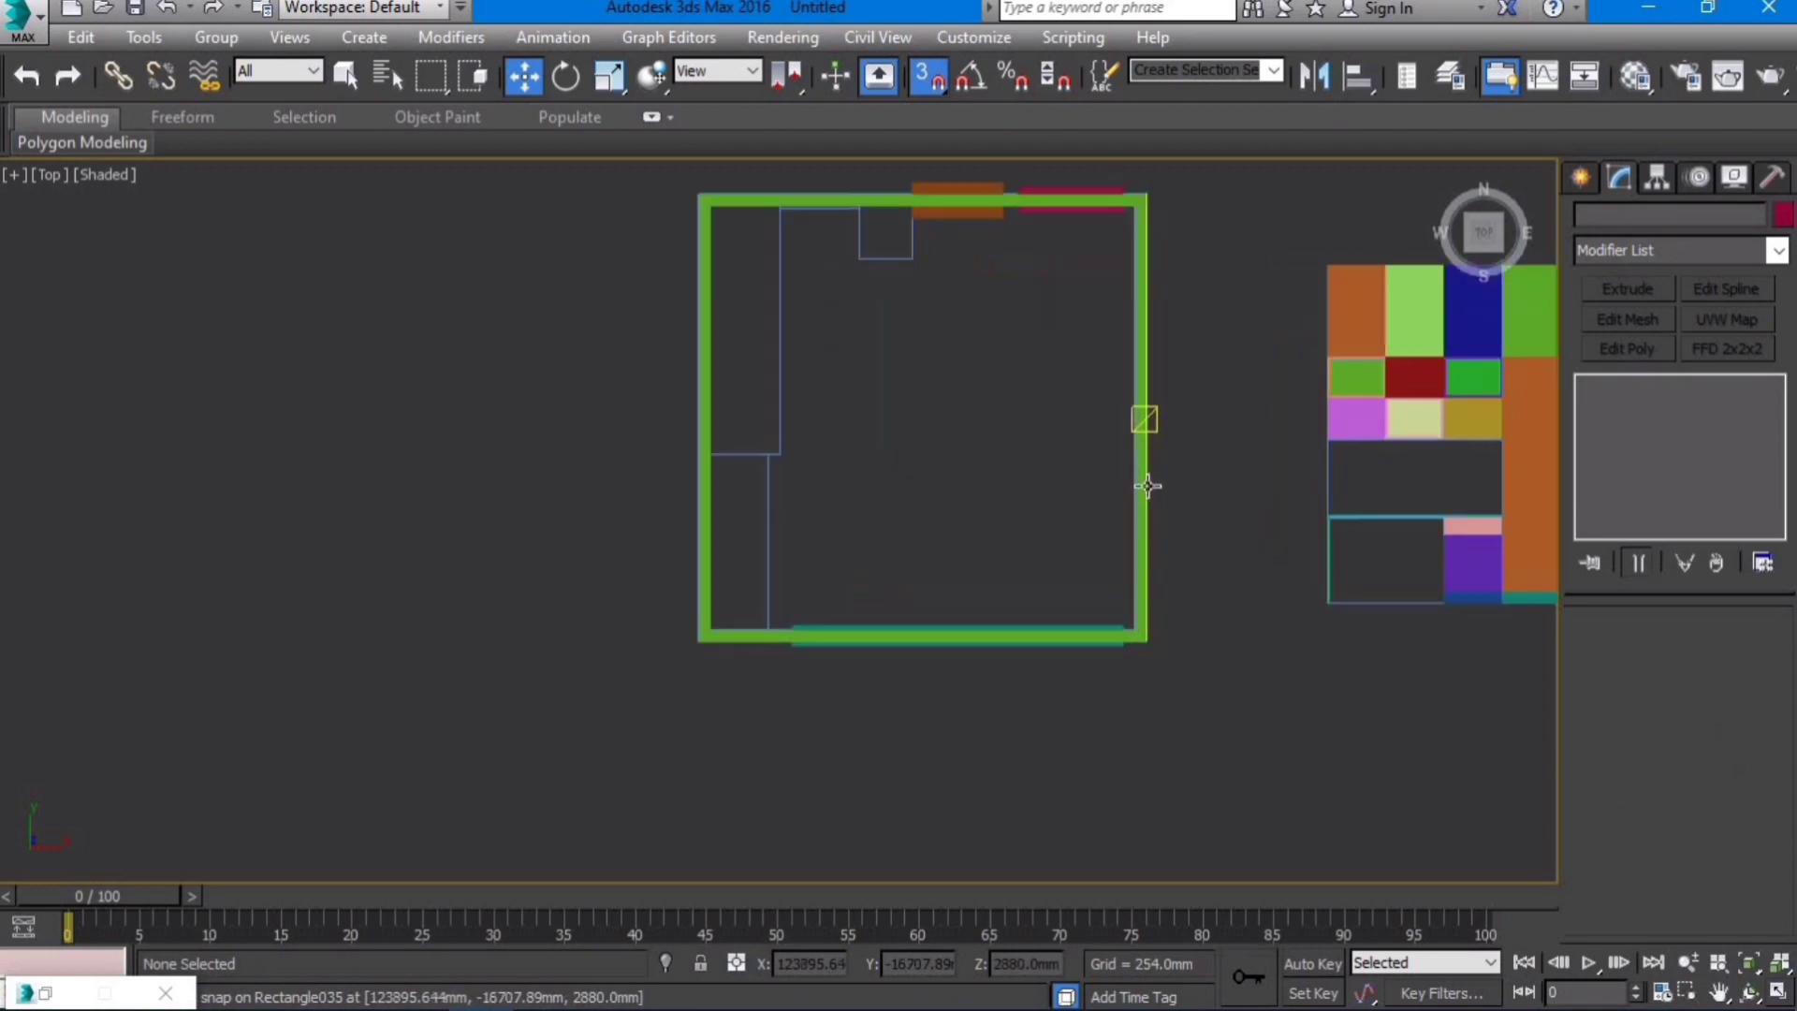
{"action": "left_click", "coordinate": [1578, 178]}
{"action": "left_click", "coordinate": [1727, 368]}
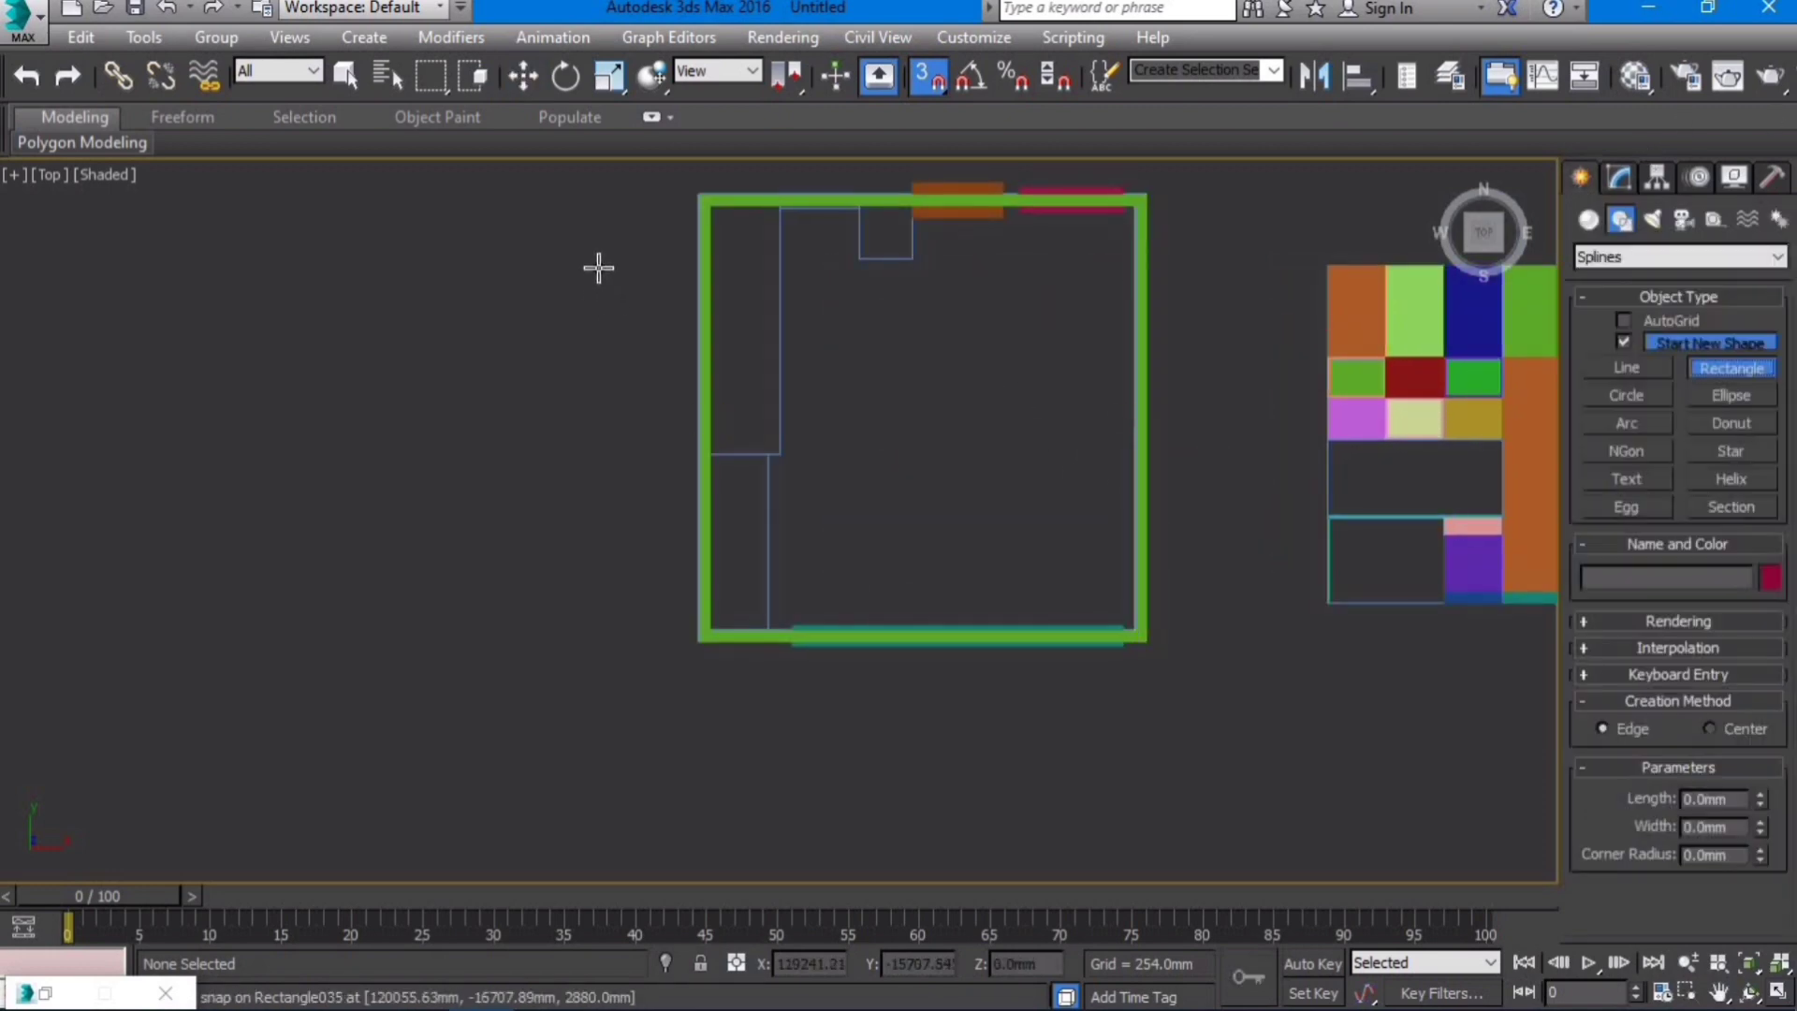
{"action": "left_click_drag", "start_coordinate": [697, 194], "coordinate": [765, 285]}
{"action": "left_click_drag", "start_coordinate": [1229, 765], "coordinate": [1144, 639]}
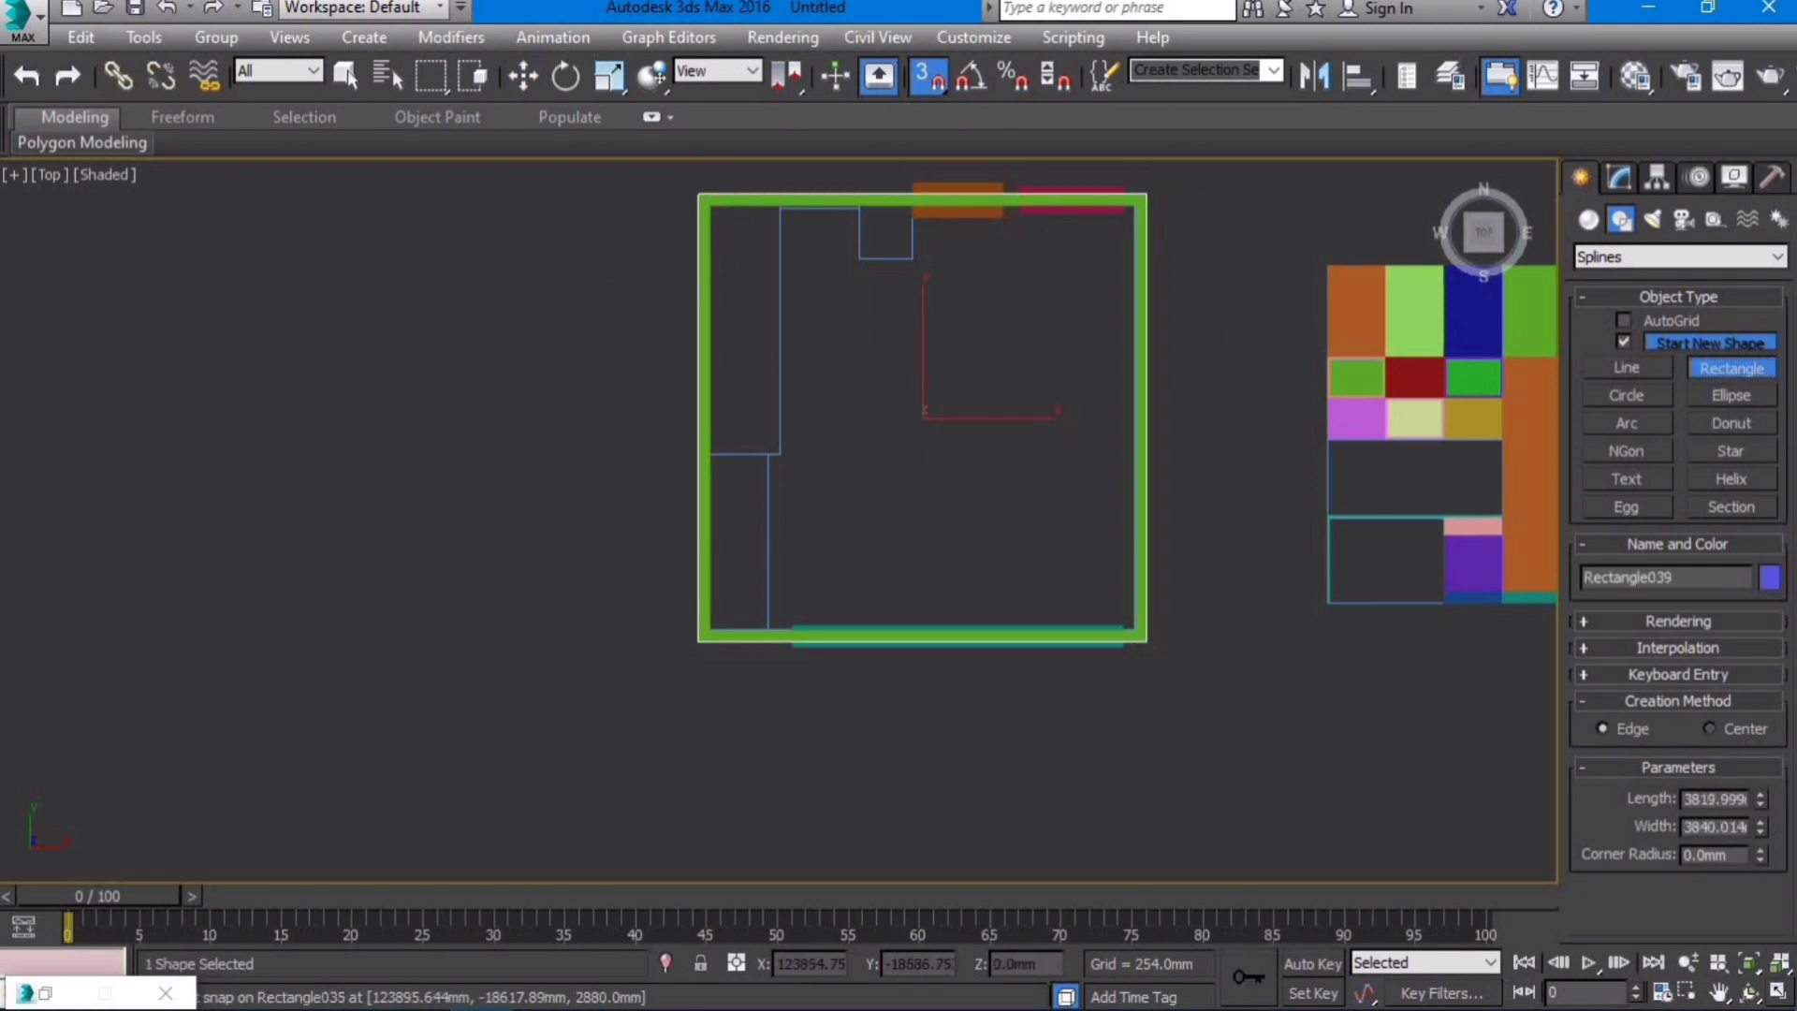
{"action": "left_click", "coordinate": [1619, 179]}
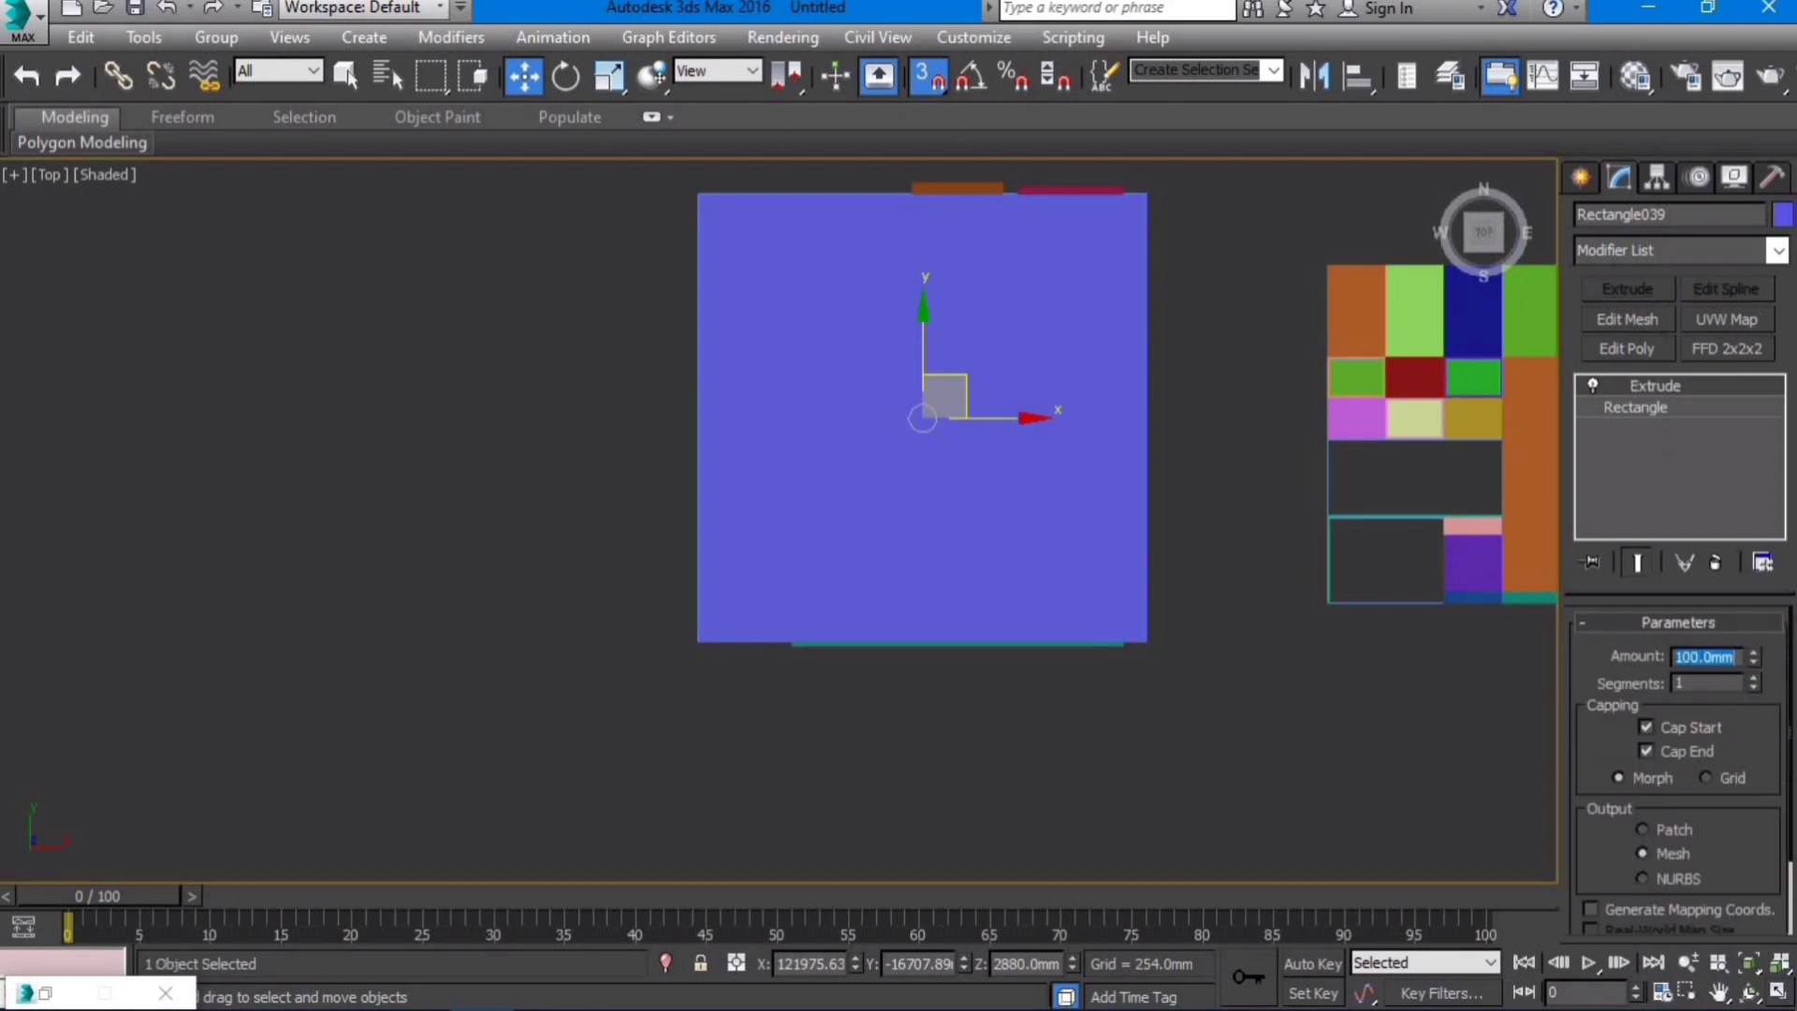
Step: Set the floor slab's absolute Z position to -100 mm and check its placement beneath the walls in front view
{"action": "right_click", "coordinate": [531, 77]}
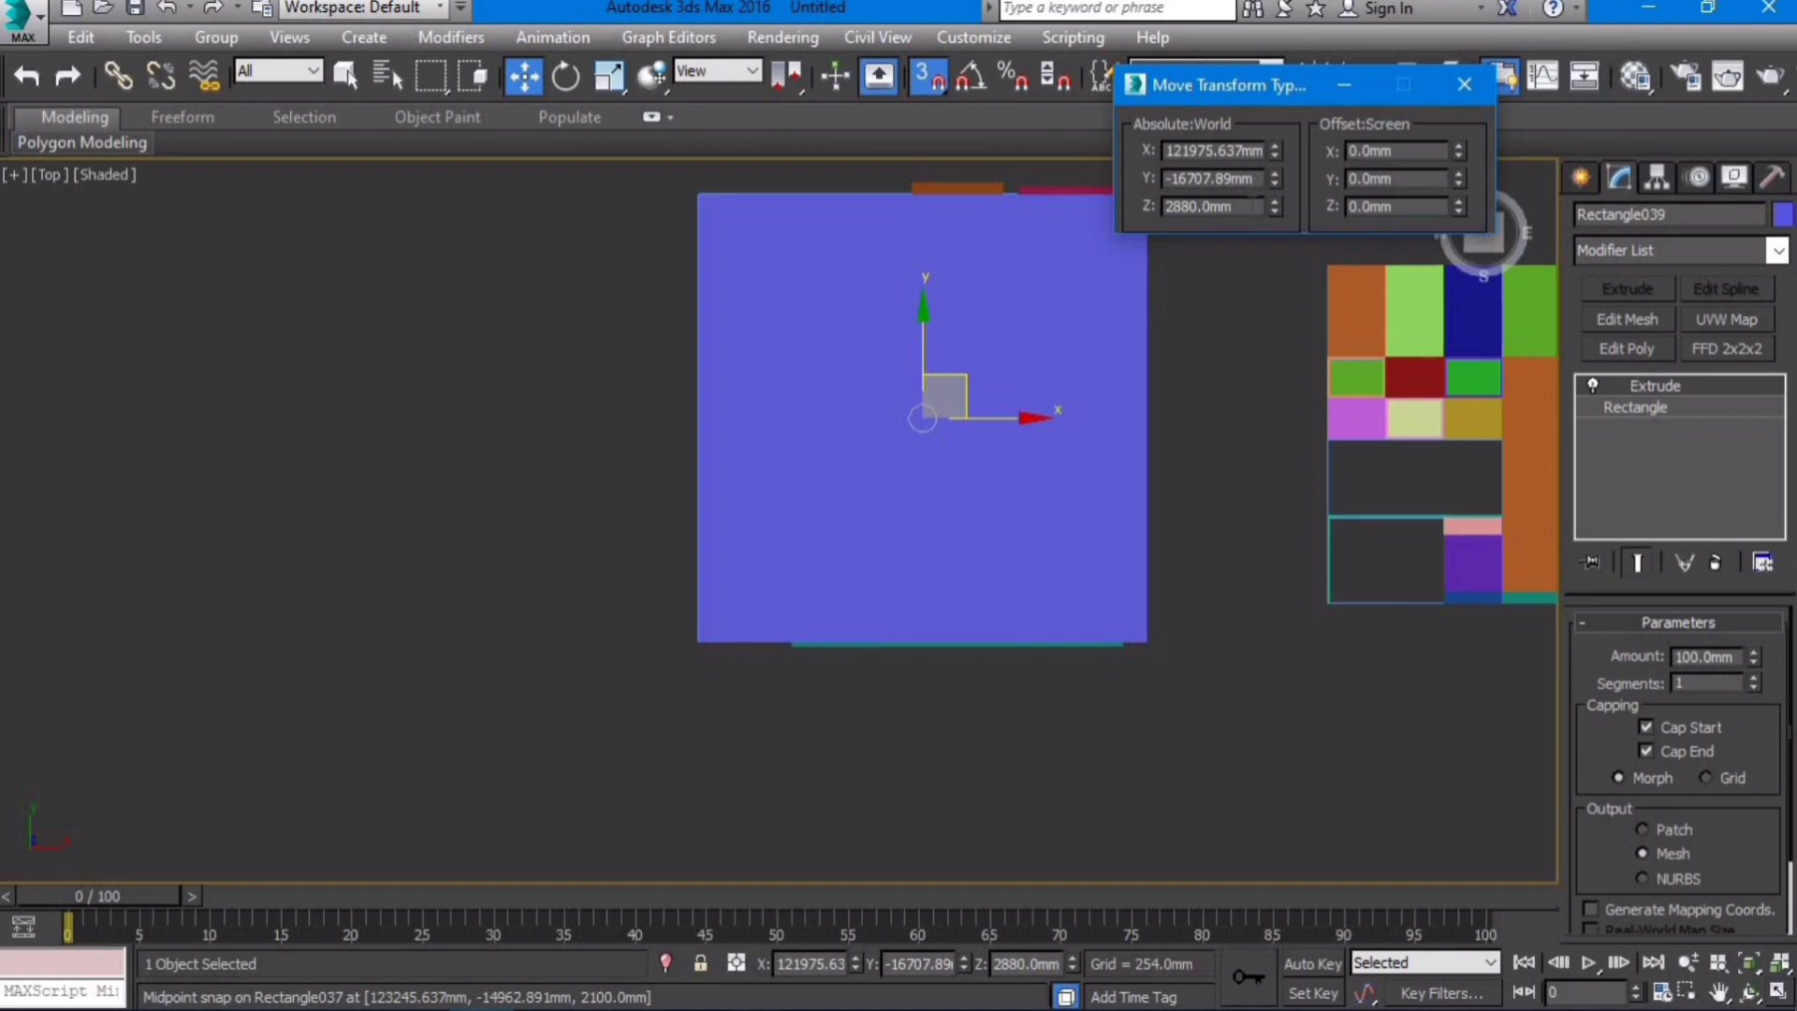
{"action": "left_click_drag", "start_coordinate": [1253, 206], "coordinate": [607, 277]}
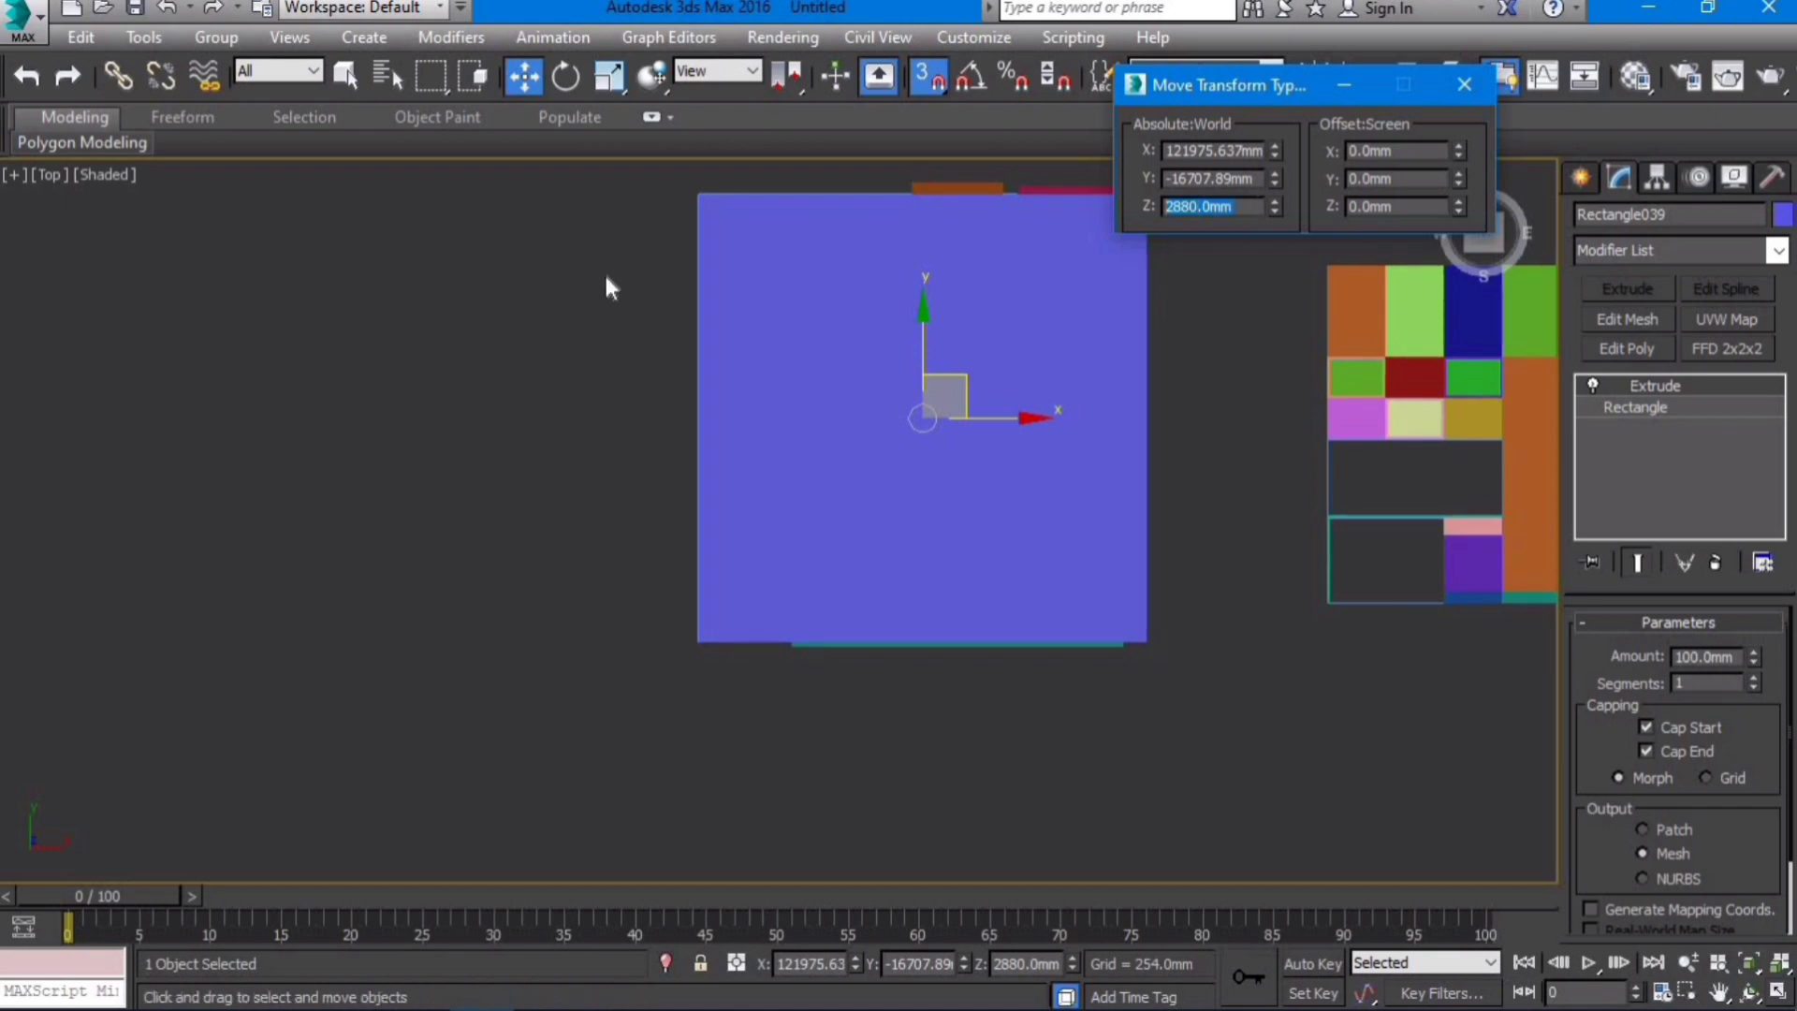
{"action": "type", "text": "-100"}
{"action": "key", "text": "Return"}
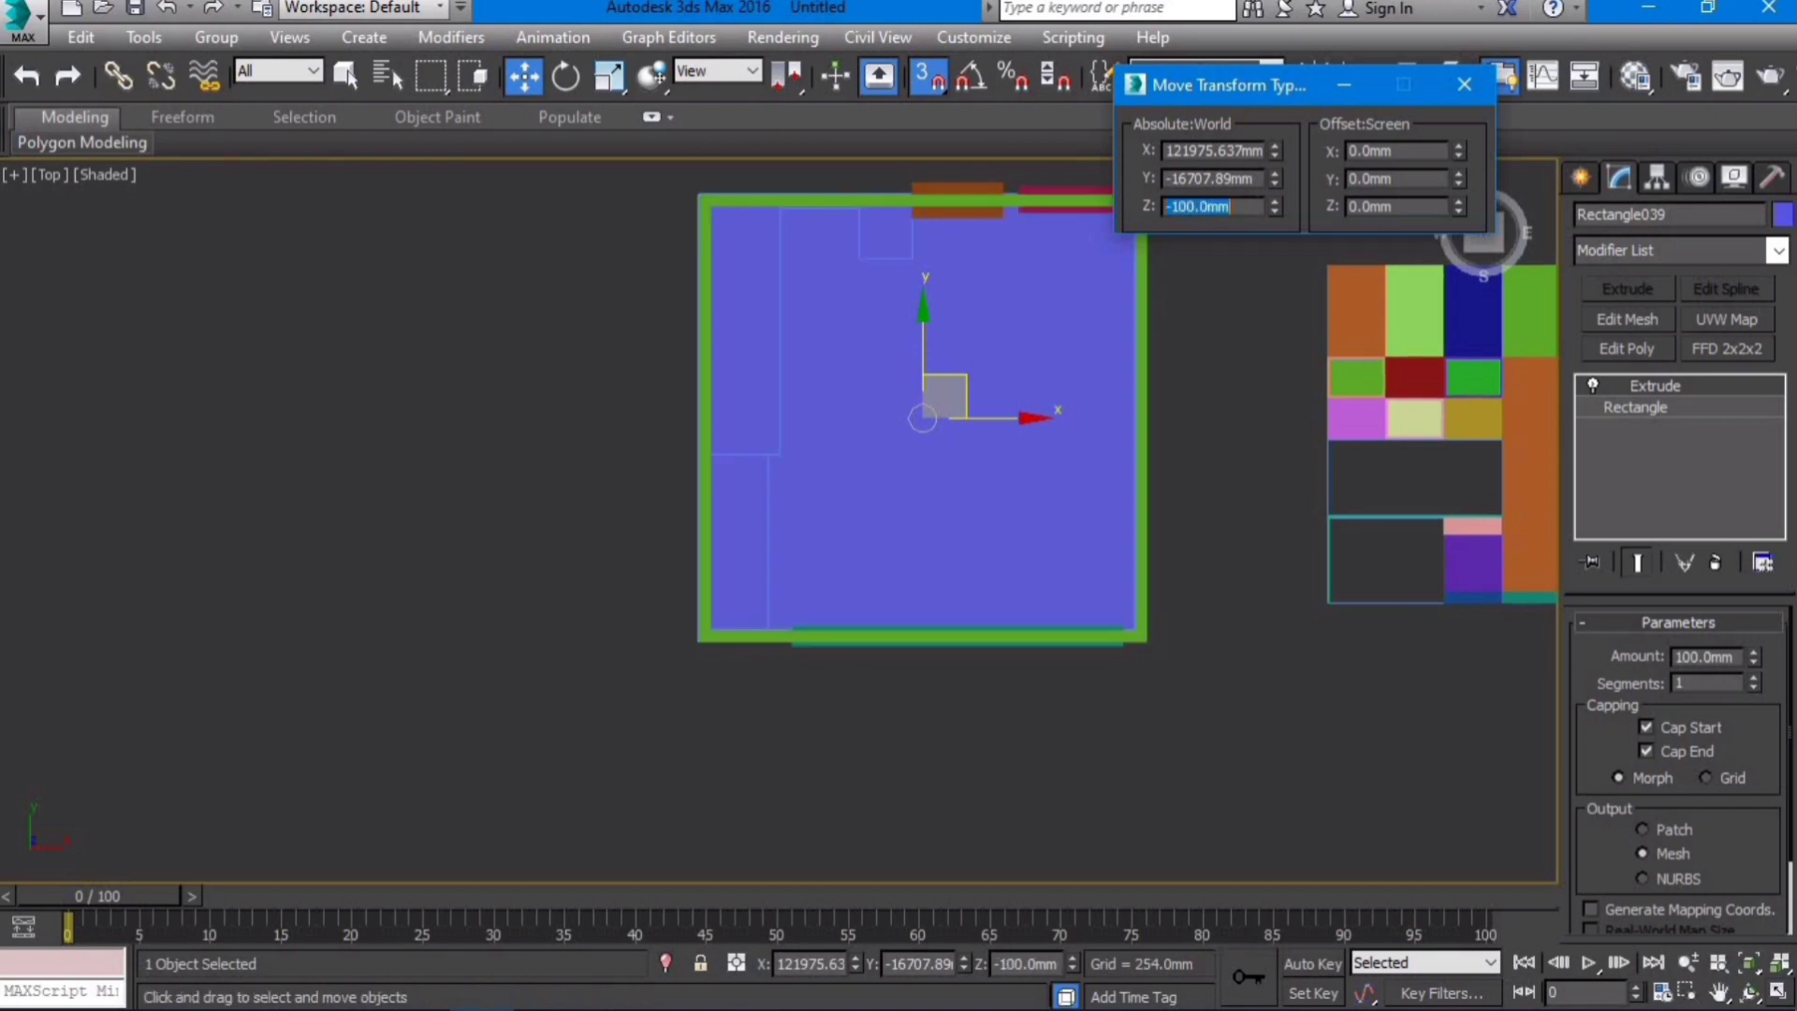
{"action": "middle_click_drag", "start_coordinate": [547, 463], "coordinate": [878, 321], "text": "alt"}
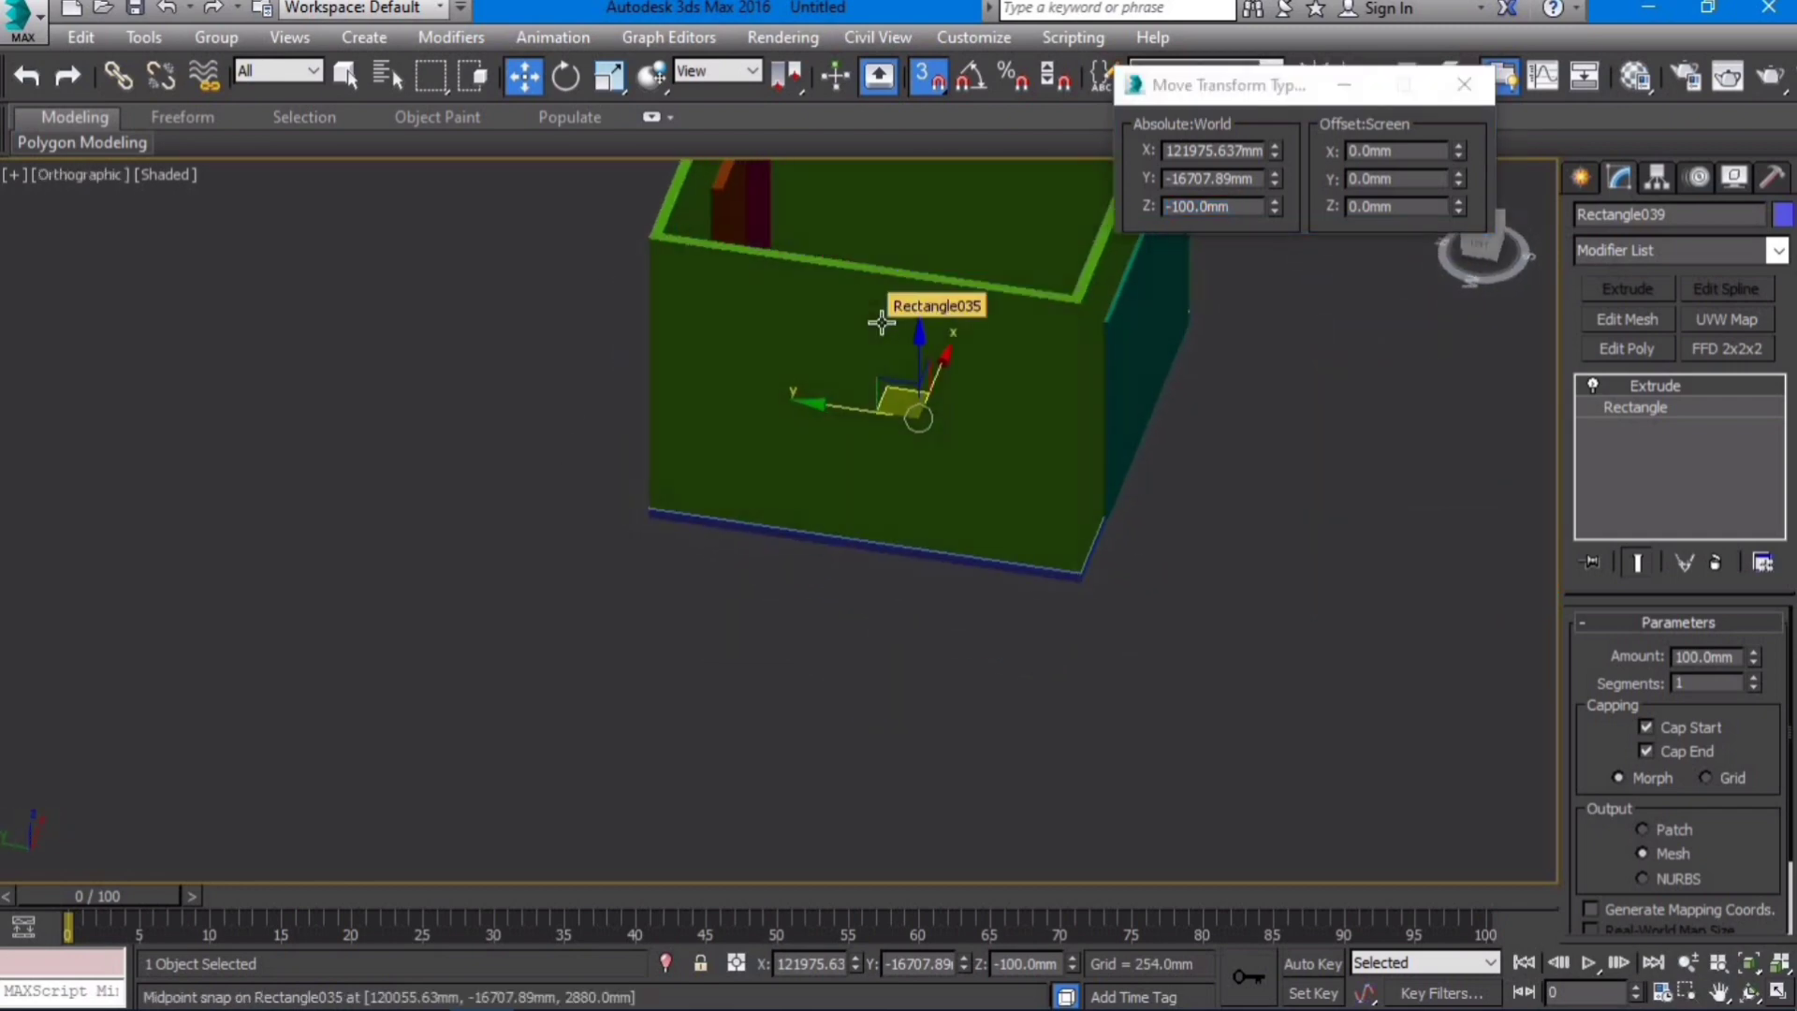
{"action": "key", "text": "l"}
{"action": "scroll", "coordinate": [882, 332], "scroll_direction": "down", "scroll_amount": 3}
{"action": "key", "text": "f"}
{"action": "key", "text": "z"}
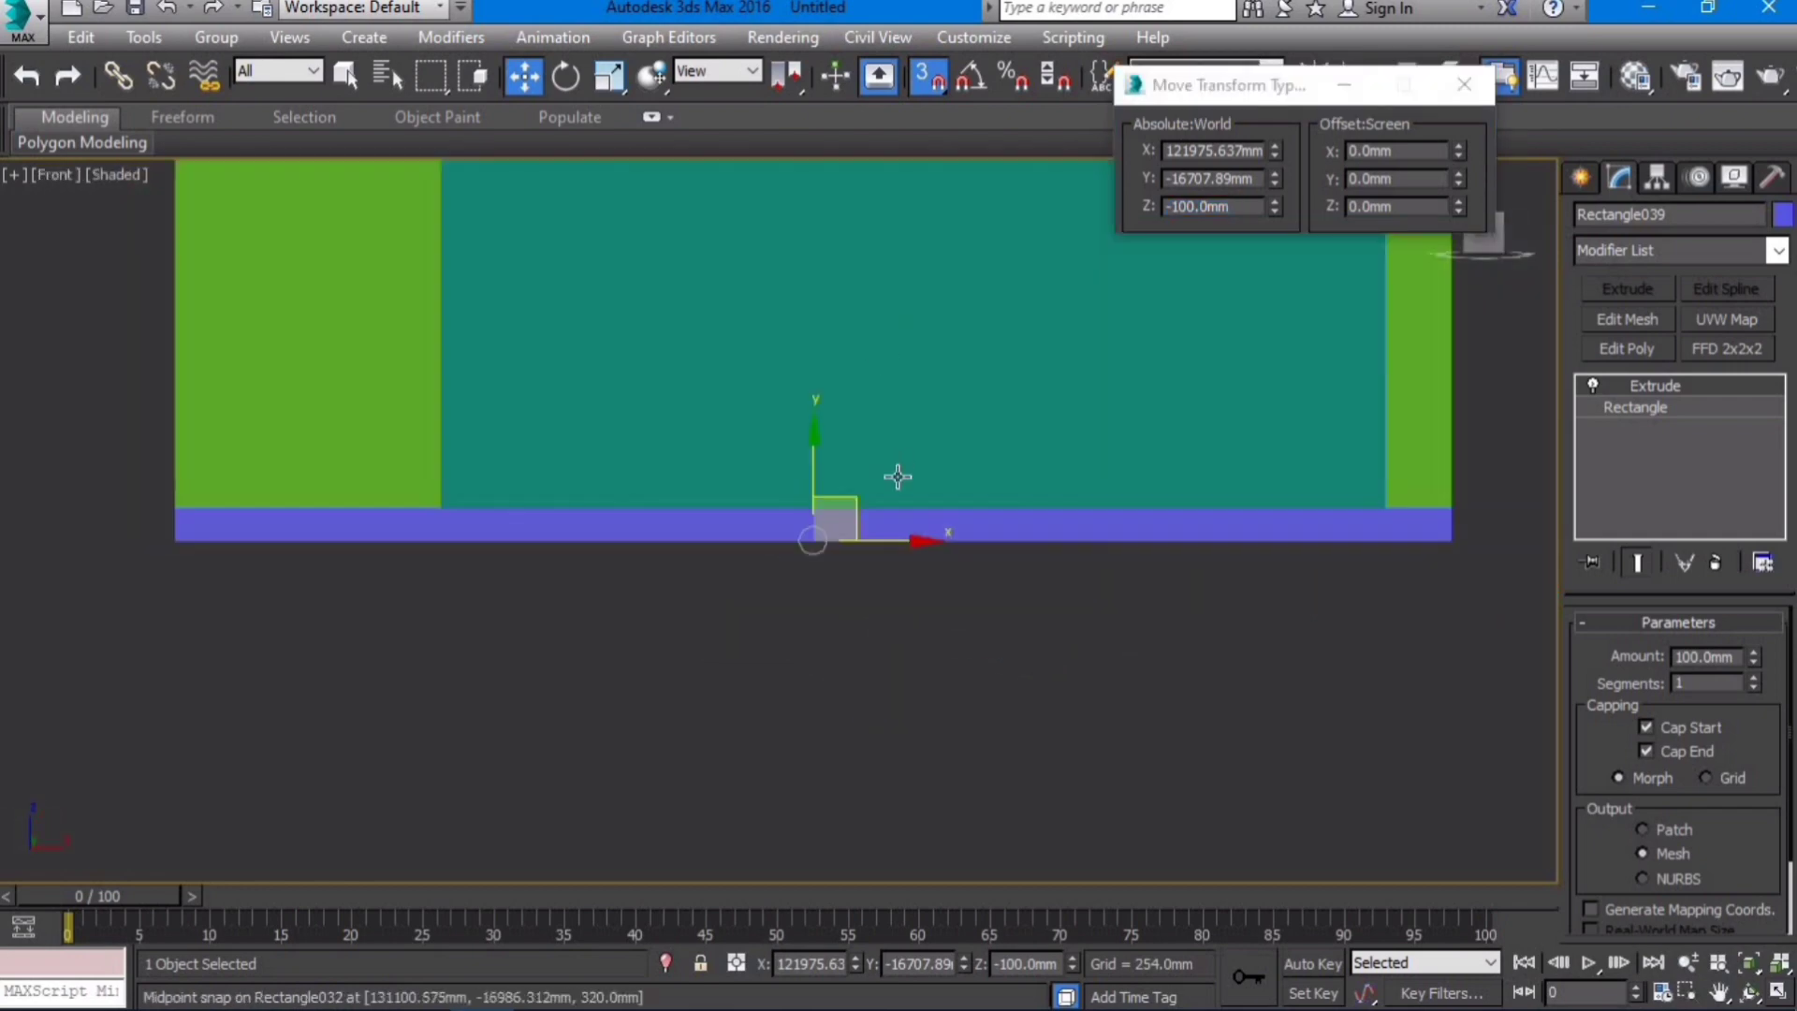
{"action": "key", "text": "F3"}
{"action": "key", "text": "F3"}
{"action": "scroll", "coordinate": [814, 529], "scroll_direction": "down", "scroll_amount": 5}
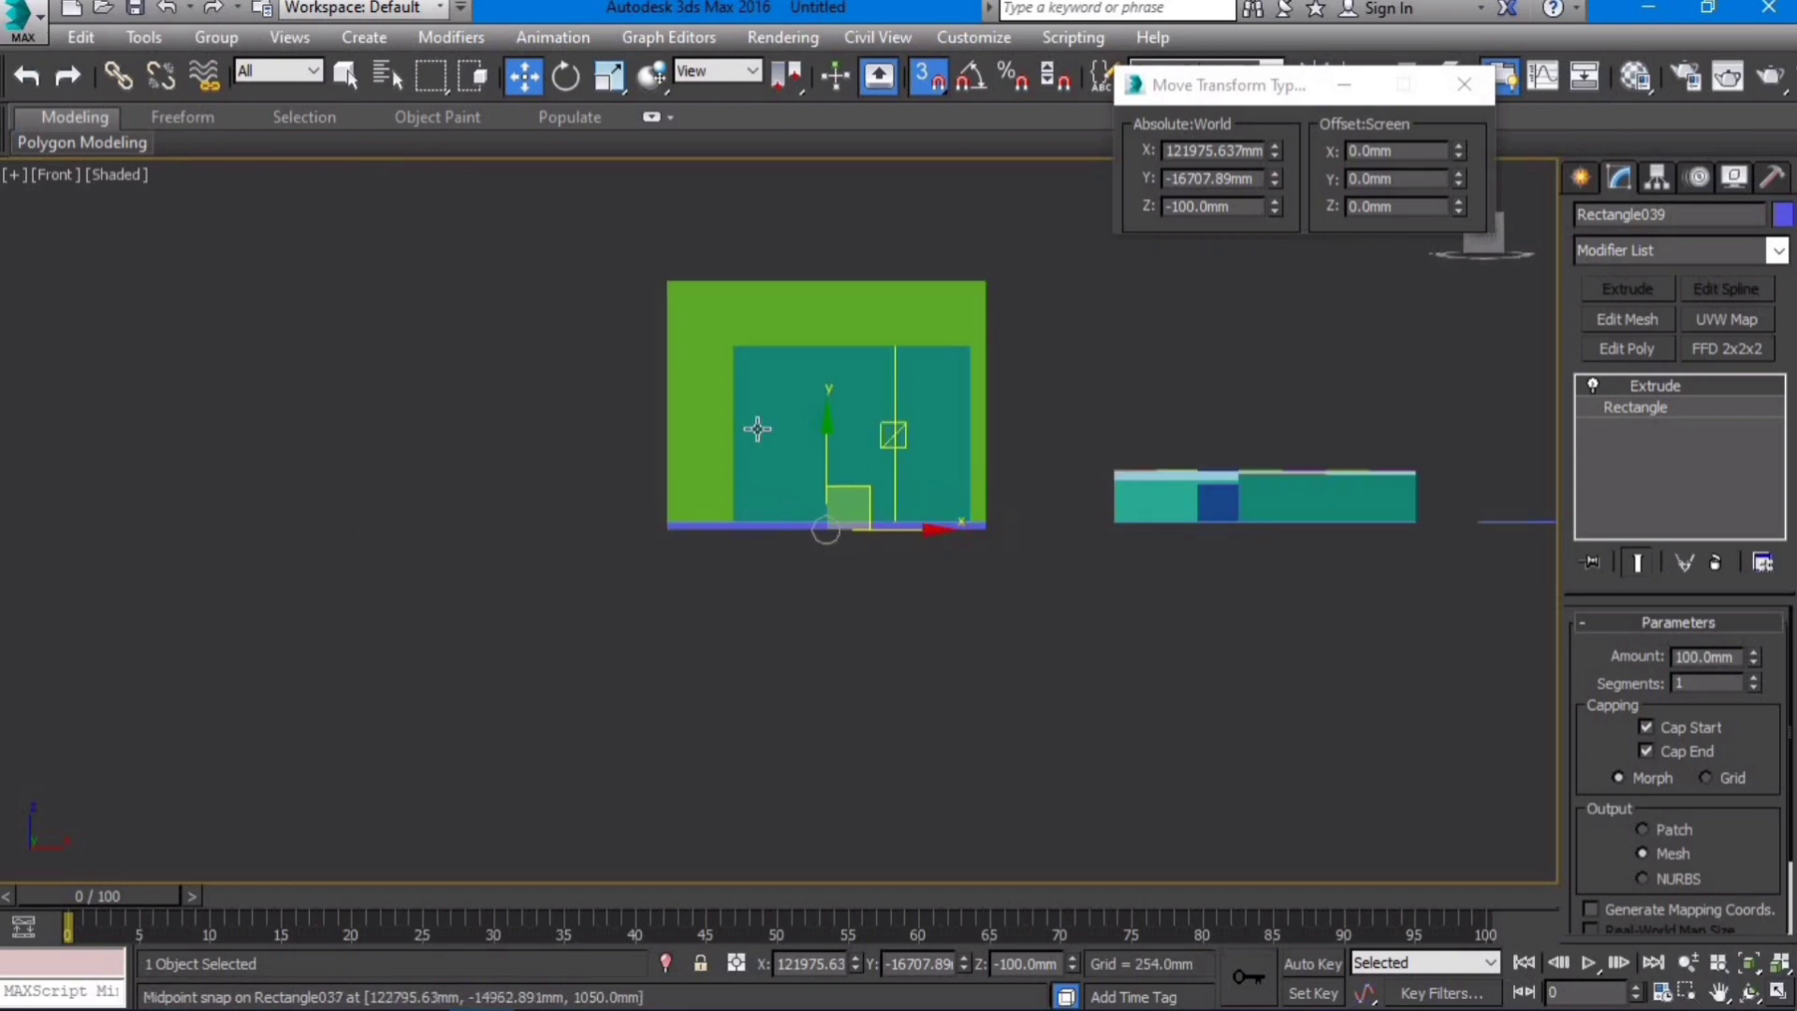
Step: Examine the walls, floor slab and opening blocks in 3D and from above, in both shaded and wireframe display
{"action": "left_click", "coordinate": [723, 437]}
{"action": "middle_click_drag", "start_coordinate": [714, 525], "coordinate": [801, 629], "text": "alt"}
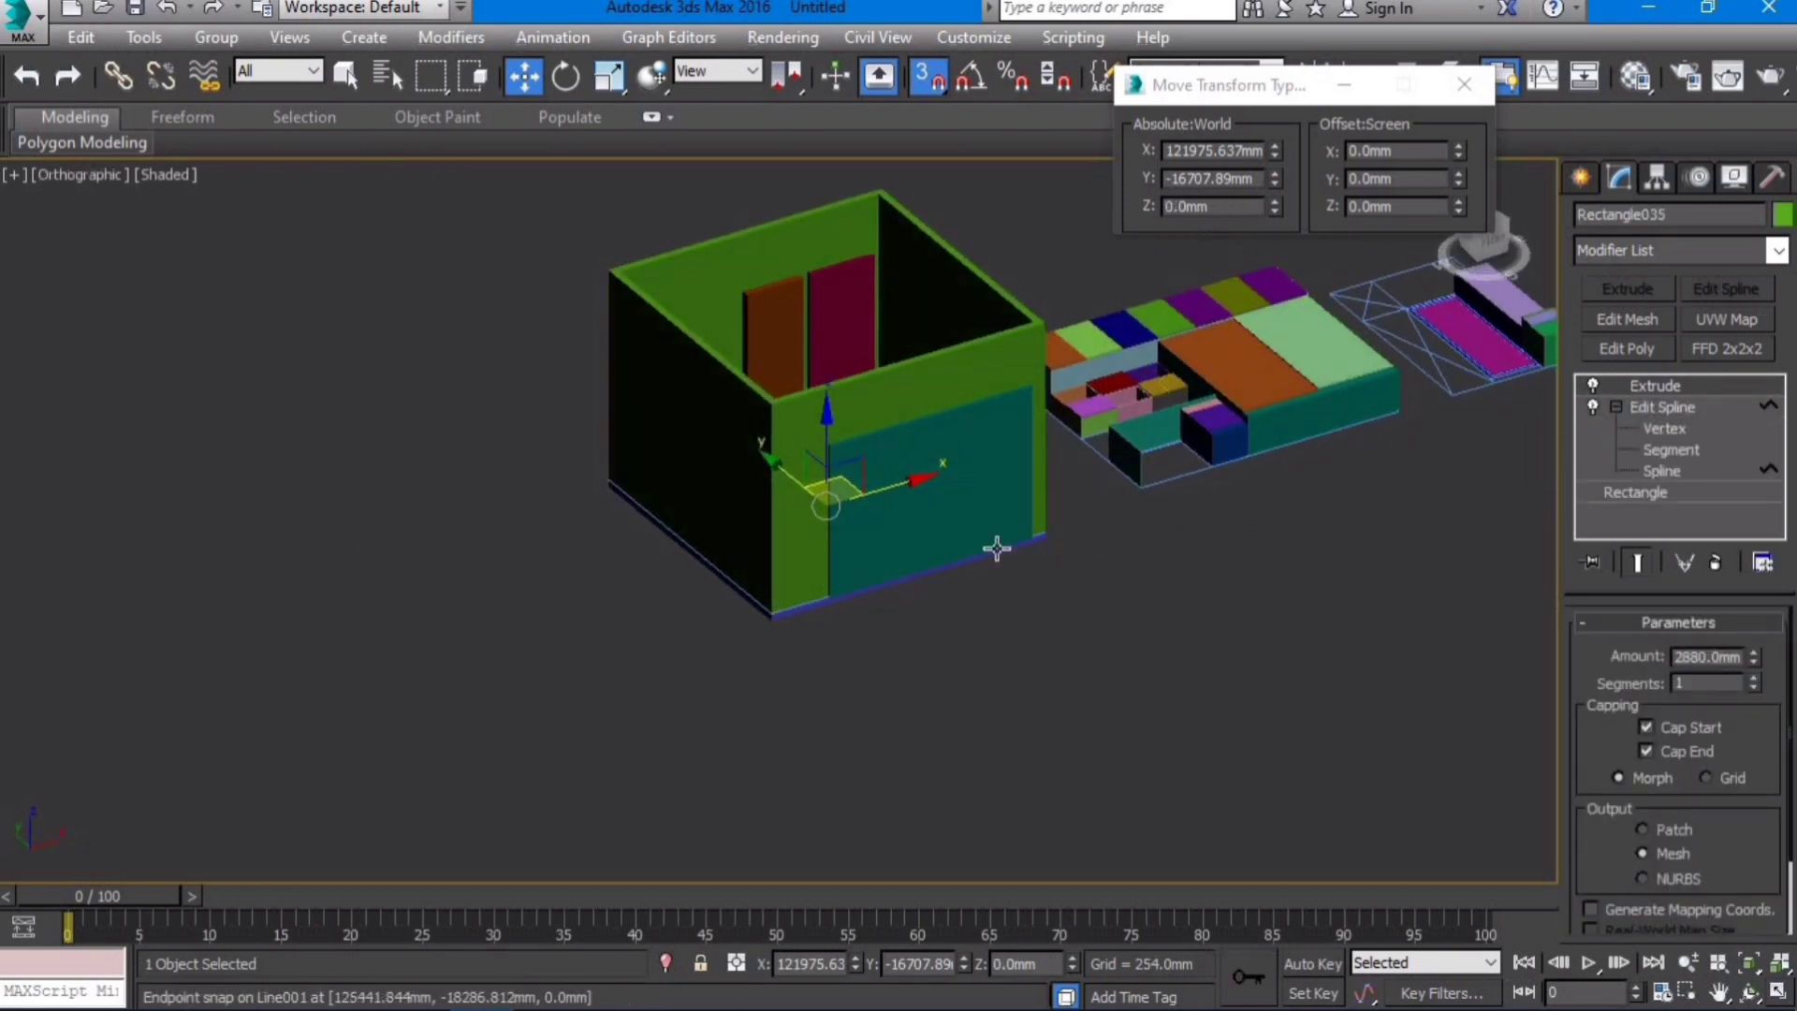
{"action": "left_click", "coordinate": [823, 614]}
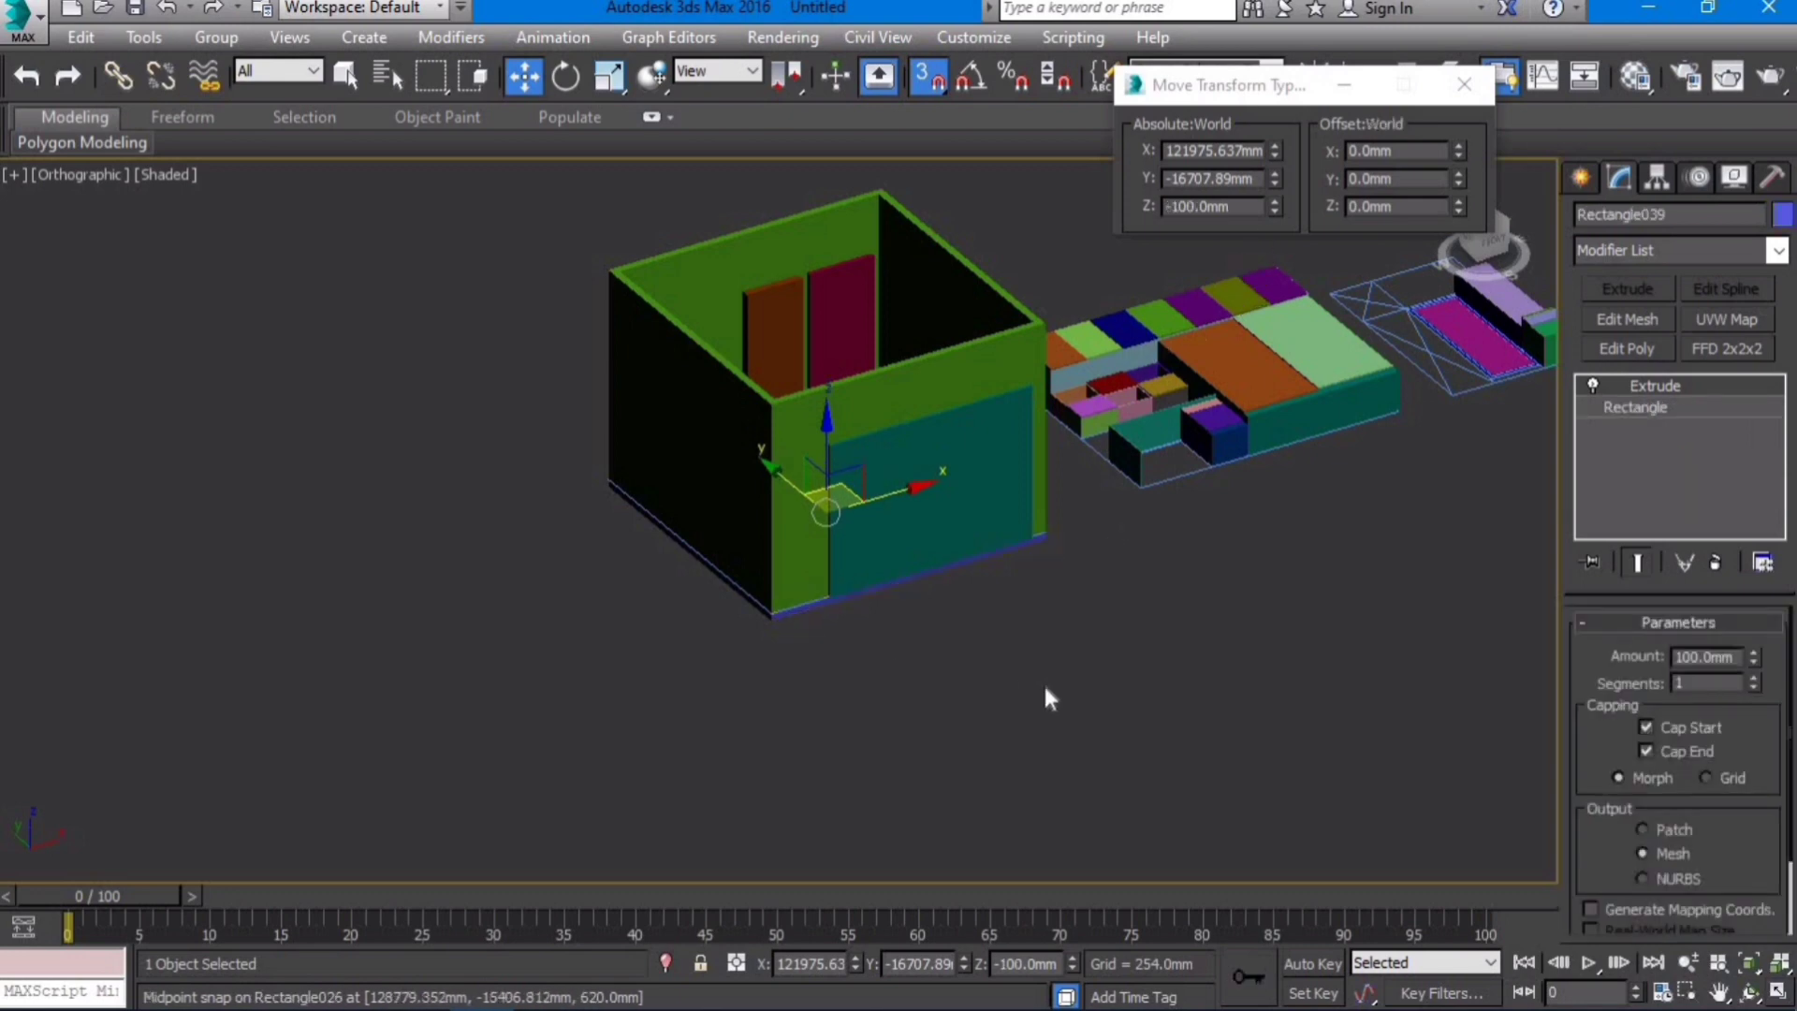
{"action": "key", "text": "t"}
{"action": "key", "text": "z"}
{"action": "key", "text": "F3"}
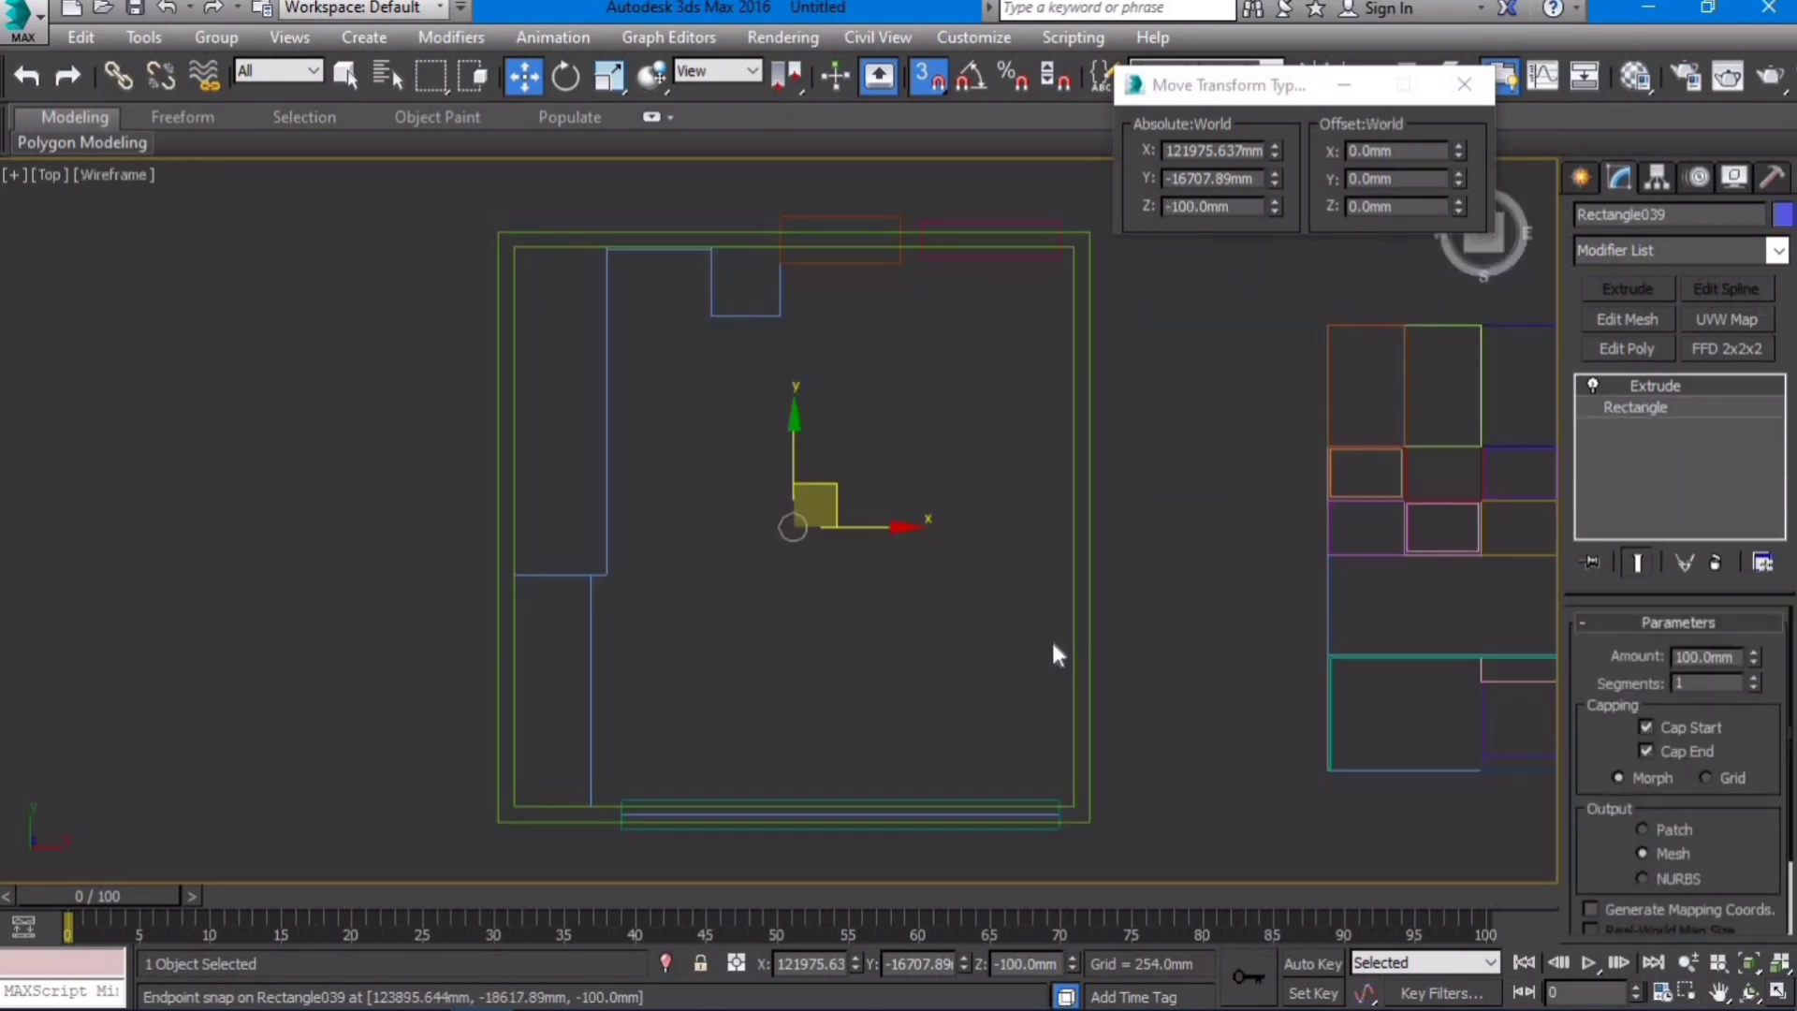
{"action": "key", "text": "F3"}
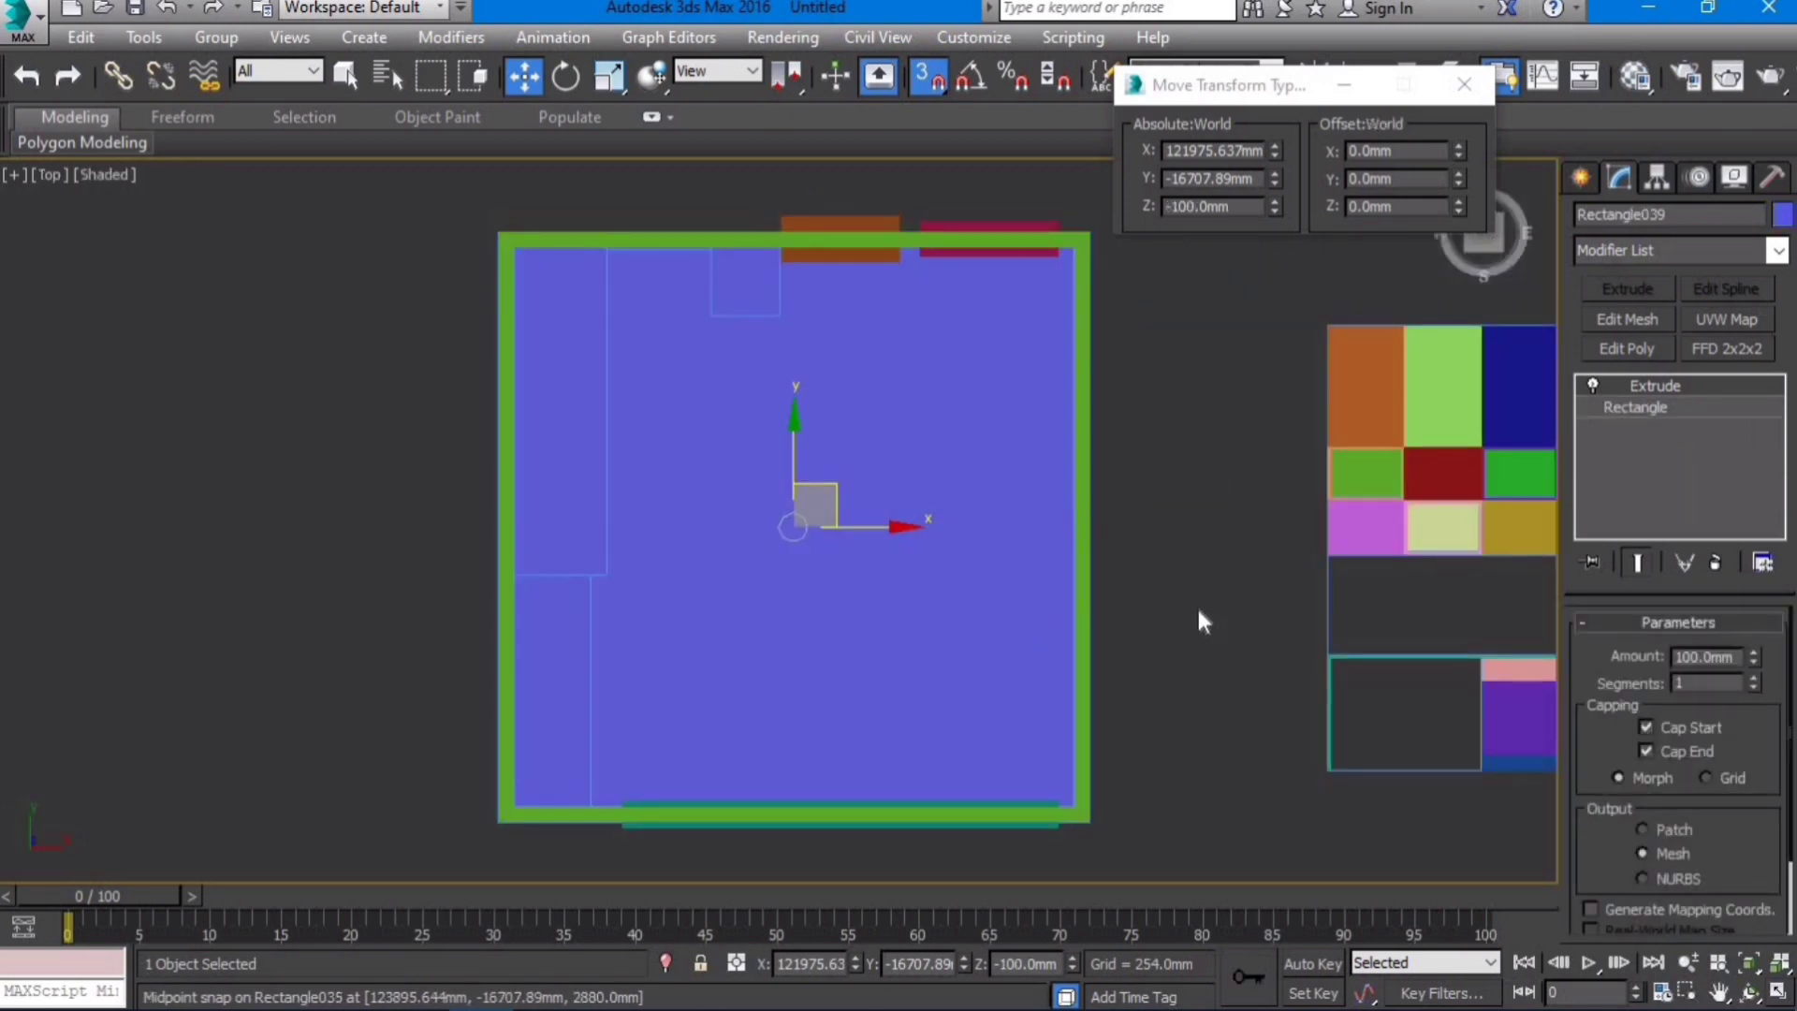
{"action": "scroll", "coordinate": [1160, 587], "scroll_direction": "down", "scroll_amount": 3}
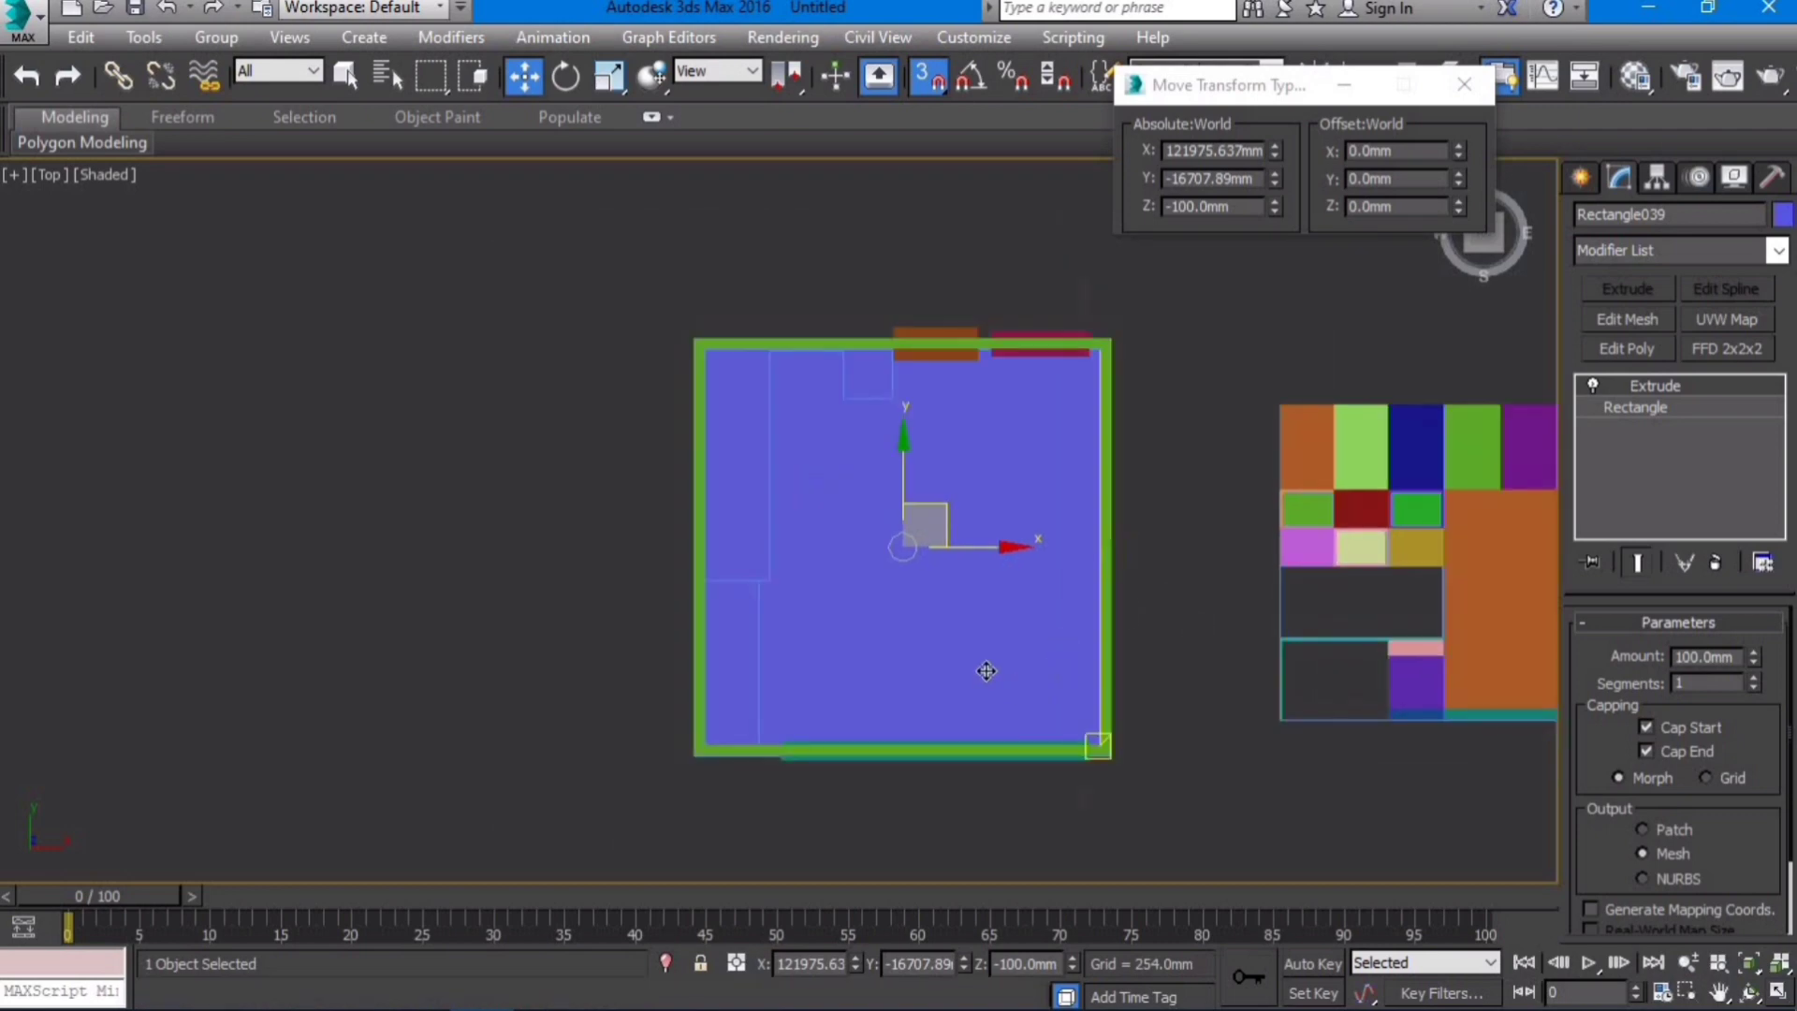
{"action": "middle_click_drag", "start_coordinate": [1112, 651], "coordinate": [1090, 584], "text": "alt"}
{"action": "middle_click_drag", "start_coordinate": [1247, 578], "coordinate": [1187, 642]}
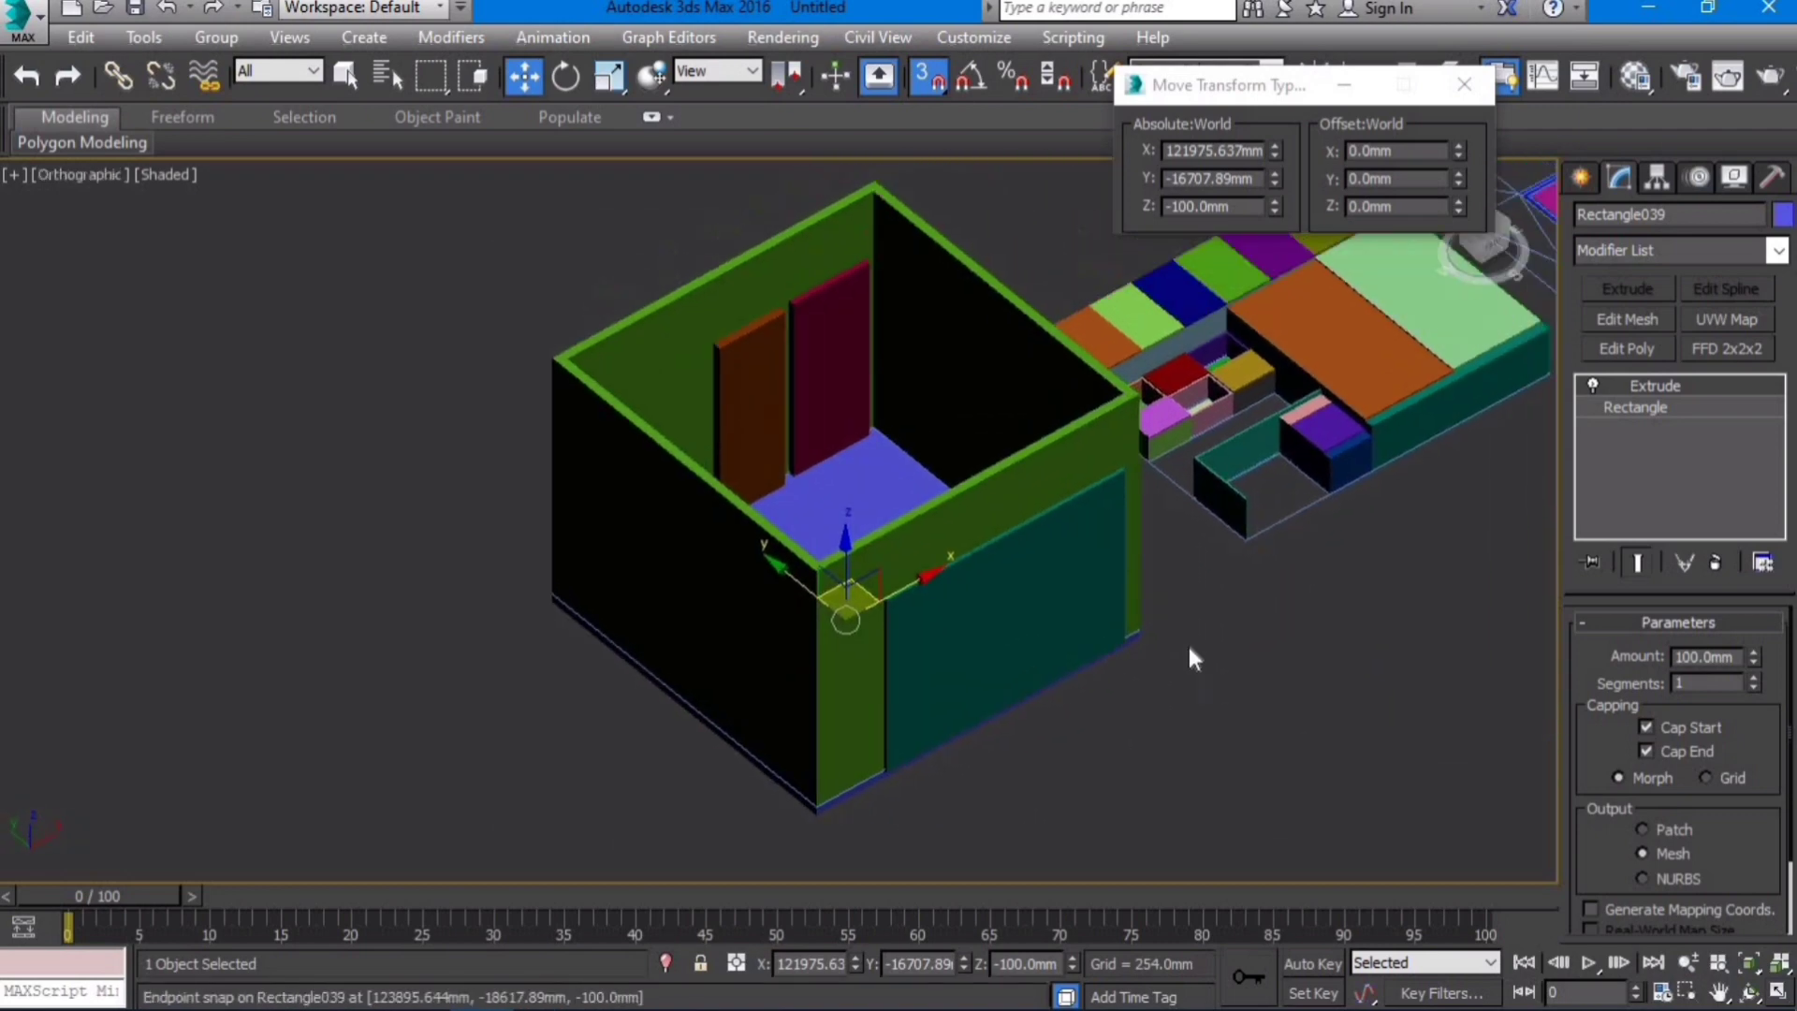
Step: In wireframe top view, select the 27 wardrobe objects without the drawing linework and start Rotate with 3D snap off
{"action": "key", "text": "t"}
{"action": "key", "text": "z"}
{"action": "scroll", "coordinate": [1017, 556], "scroll_direction": "down", "scroll_amount": 4}
{"action": "key", "text": "F3"}
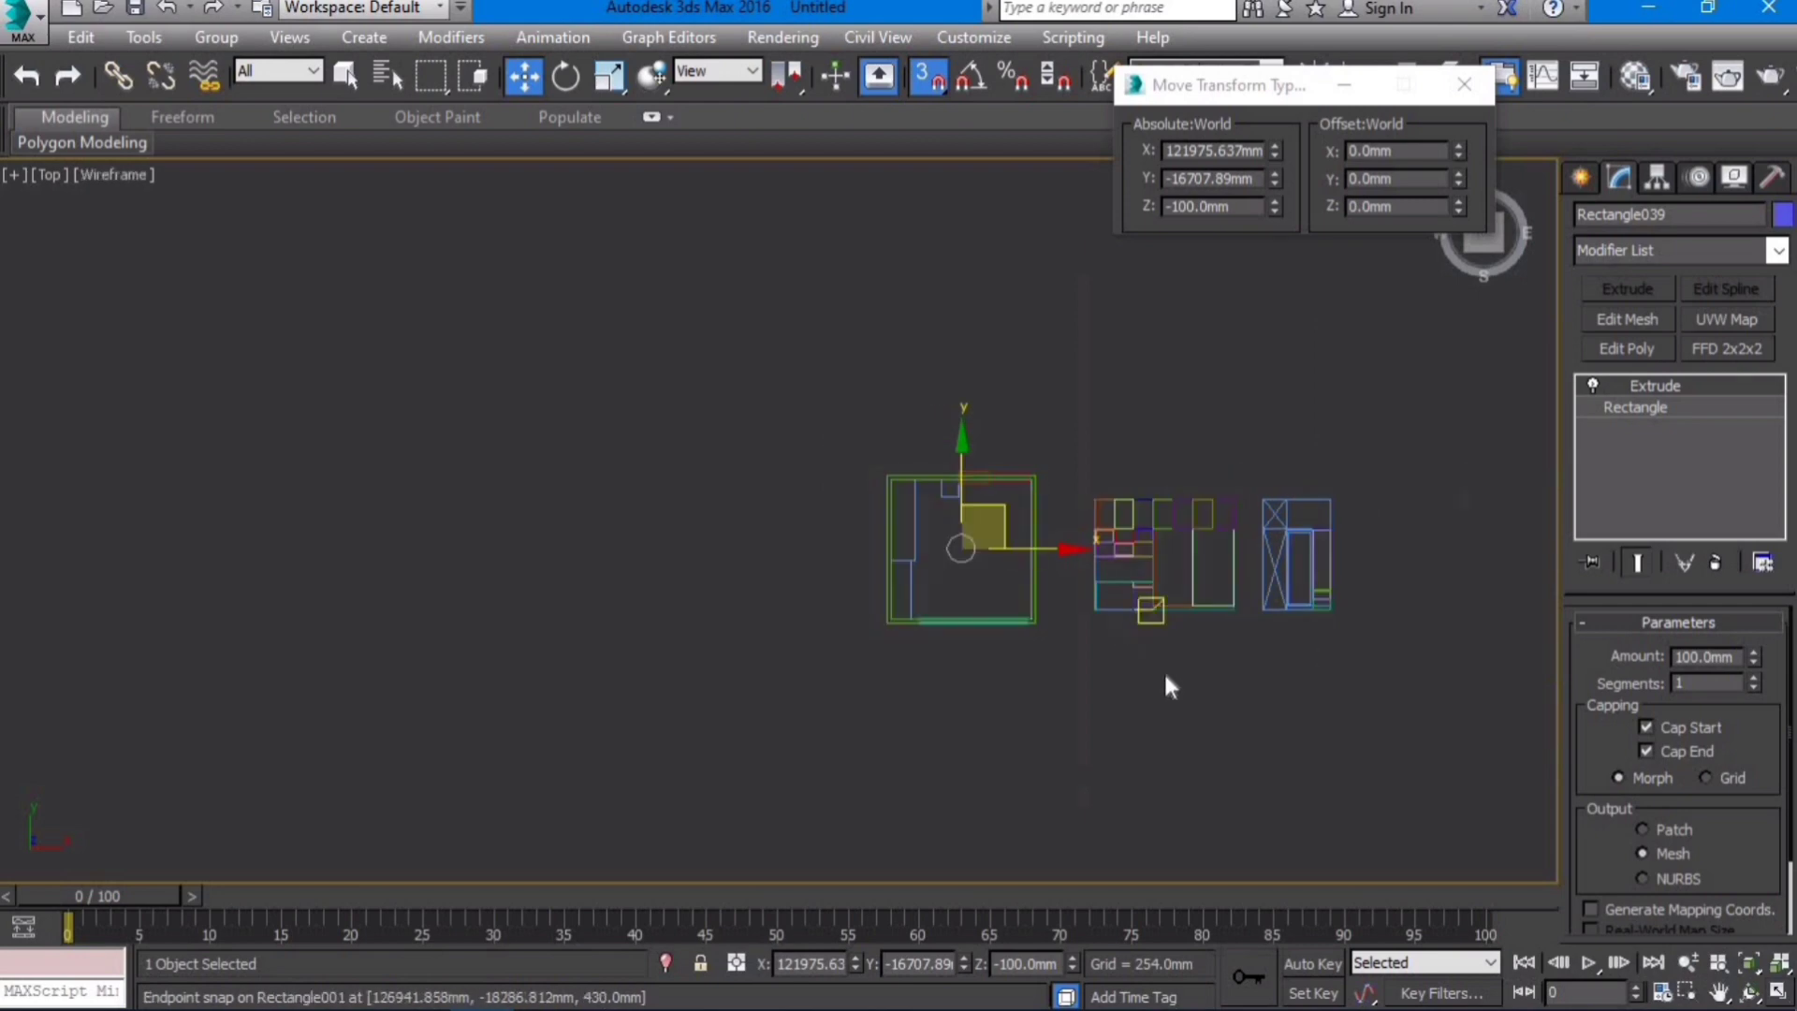
{"action": "left_click", "coordinate": [1165, 672]}
{"action": "scroll", "coordinate": [1372, 571], "scroll_direction": "up", "scroll_amount": 1}
{"action": "scroll", "coordinate": [1374, 581], "scroll_direction": "up", "scroll_amount": 2}
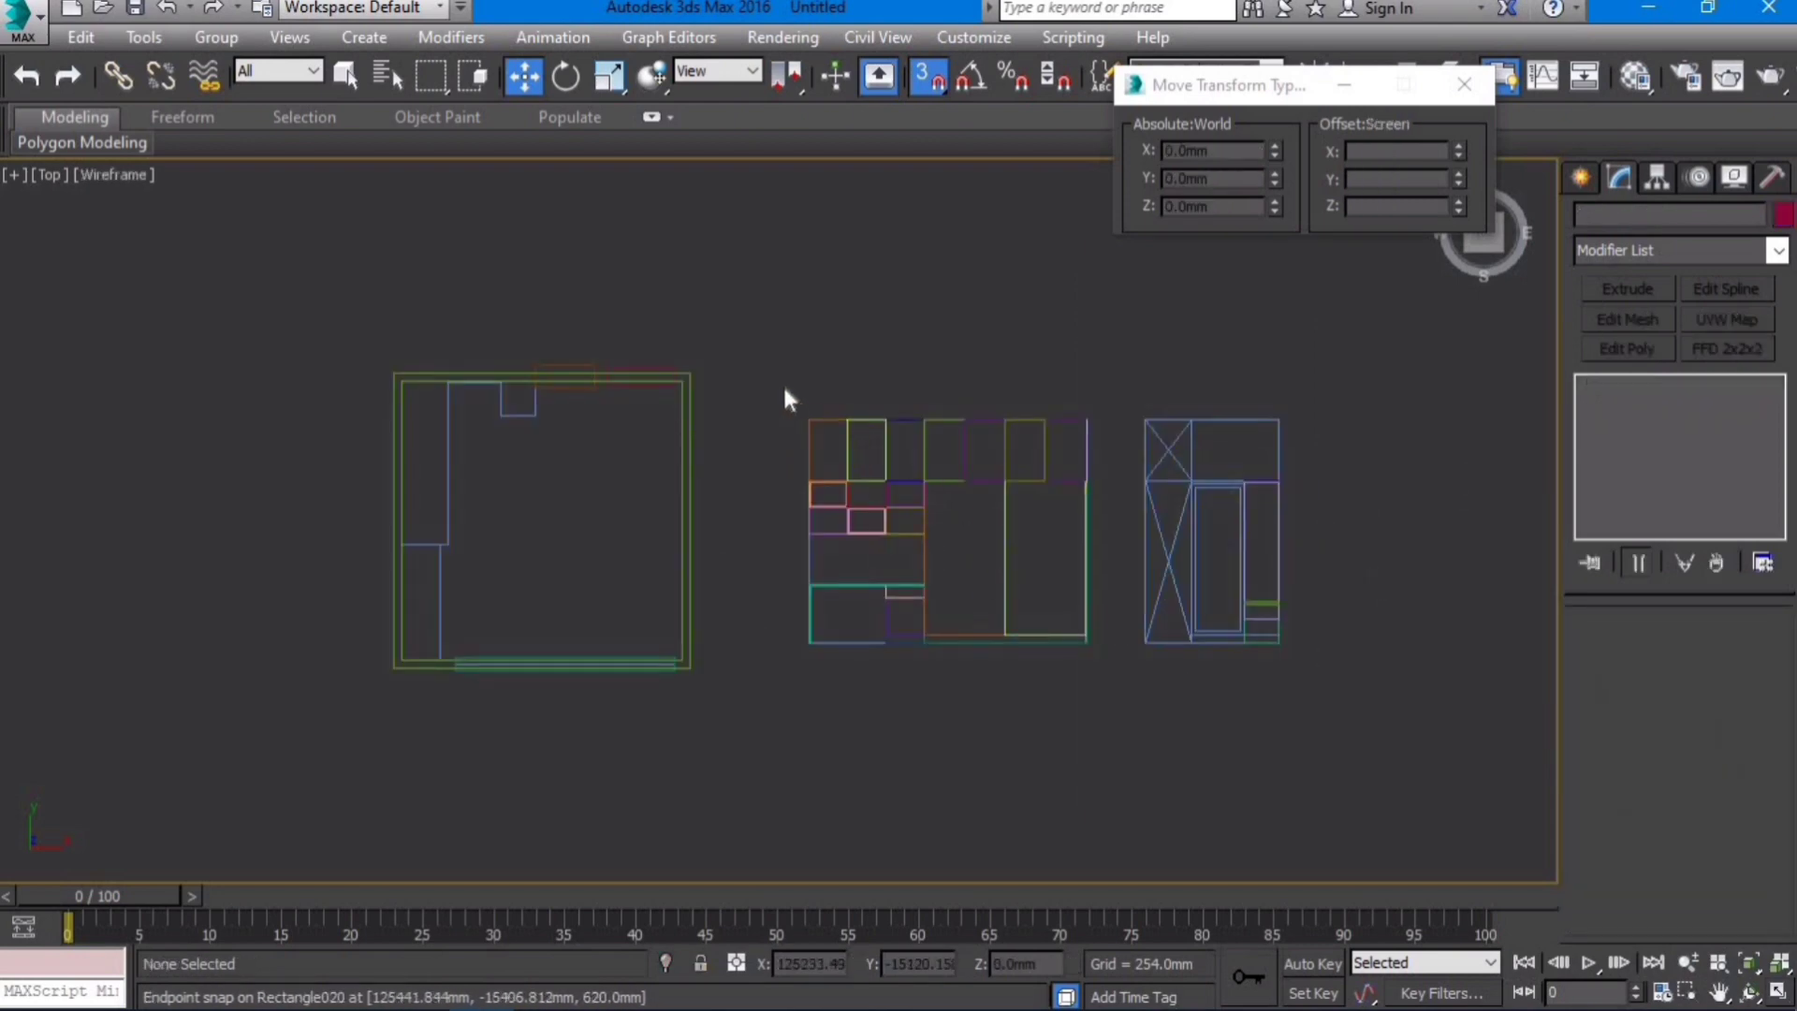
{"action": "left_click_drag", "start_coordinate": [761, 384], "coordinate": [1116, 707]}
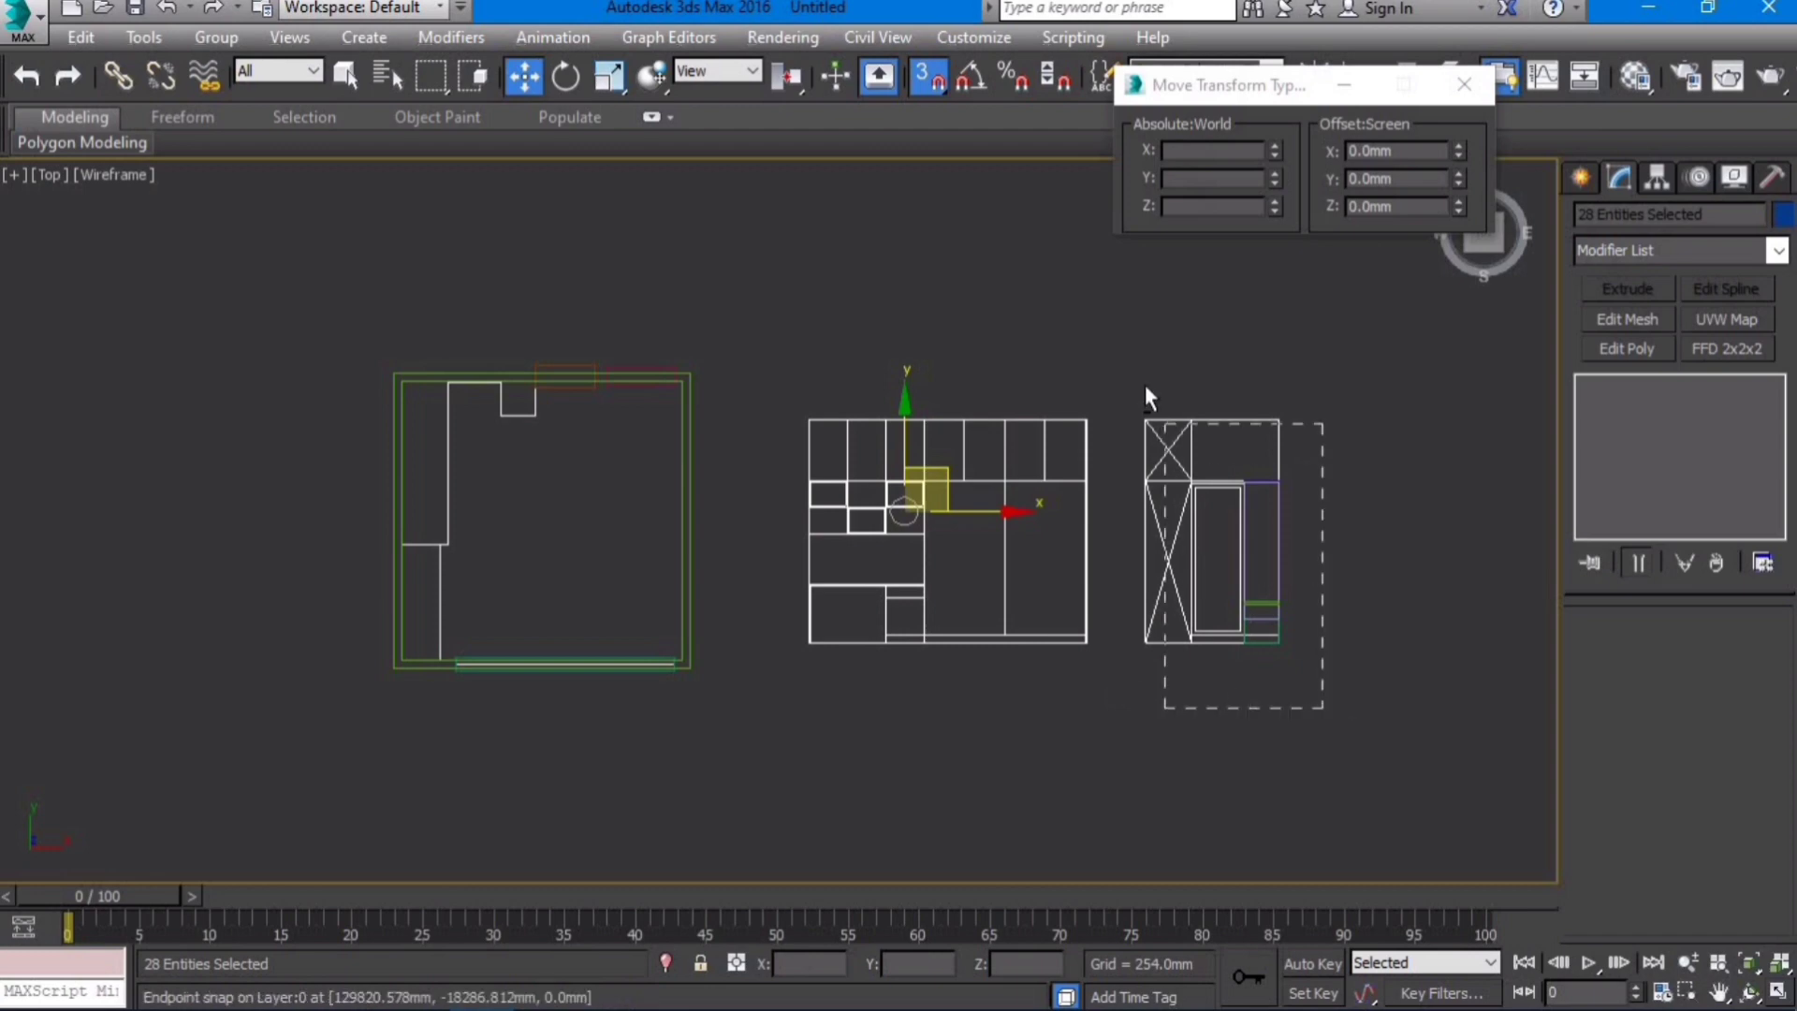
{"action": "left_click", "coordinate": [565, 75]}
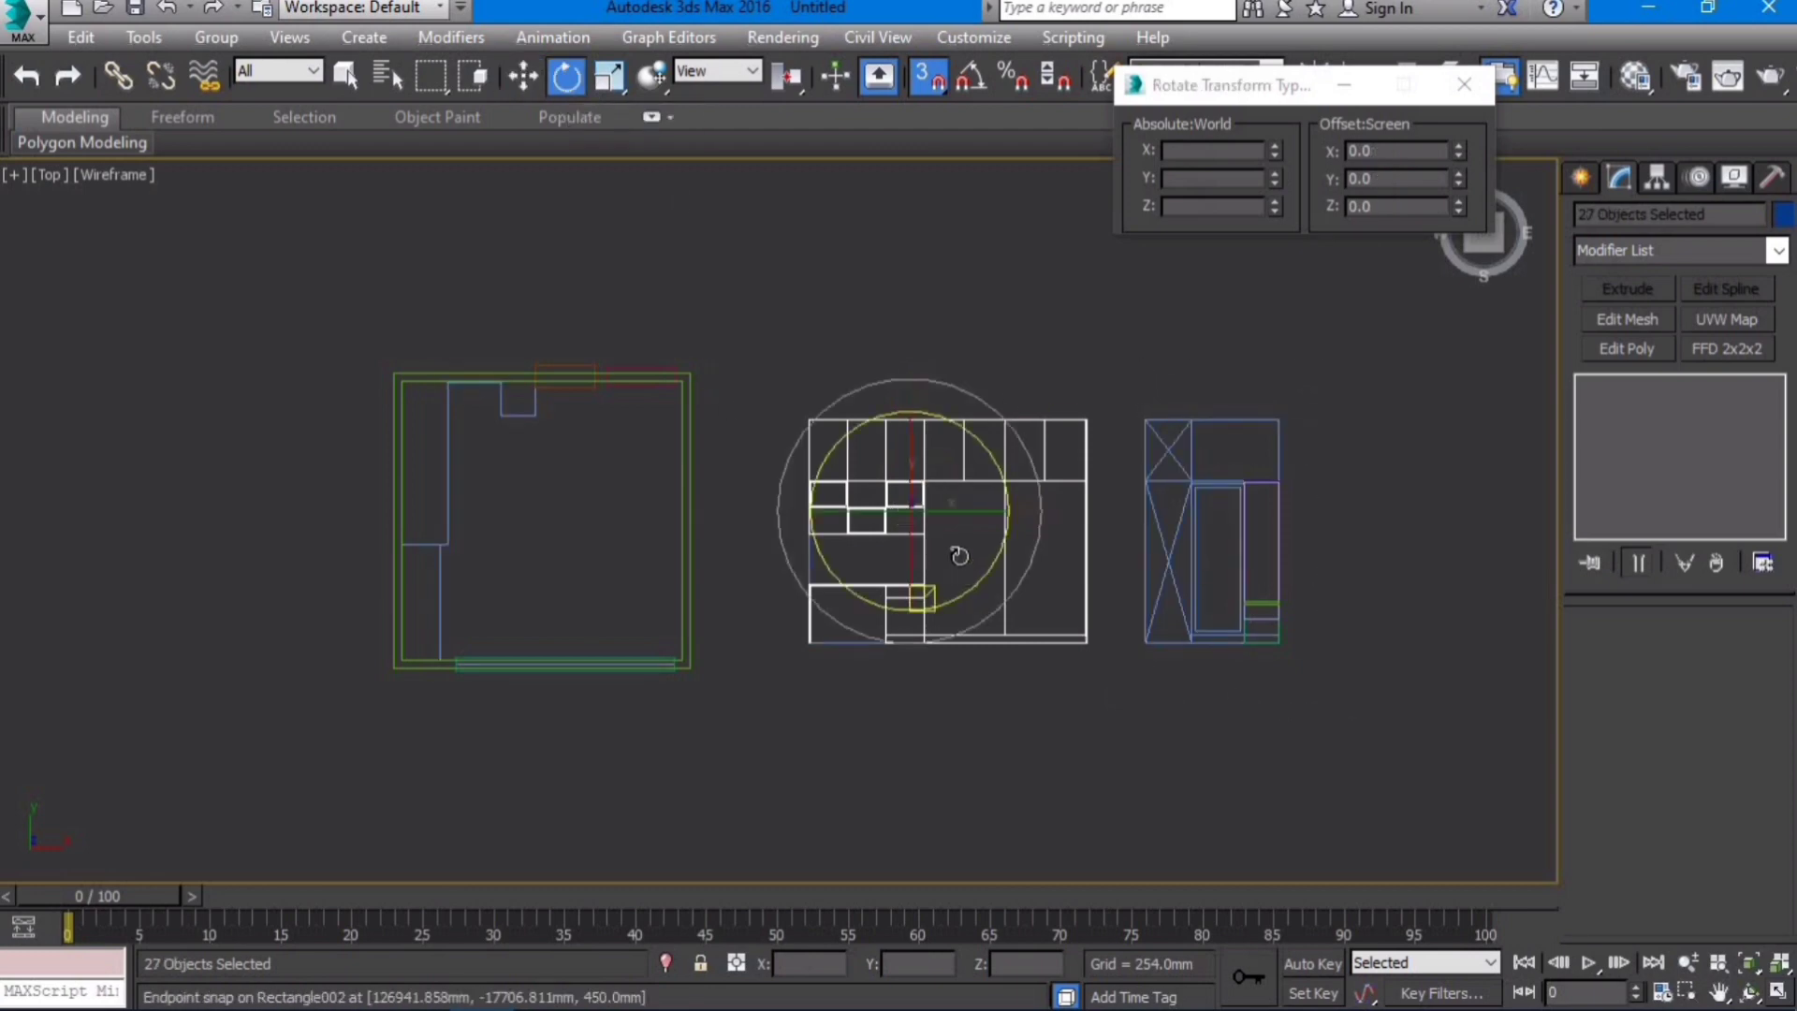
{"action": "key", "text": "s"}
Step: Try rotating the selected wardrobe freehand without angle snap, and undo the rotation
{"action": "left_click_drag", "start_coordinate": [918, 510], "coordinate": [927, 715]}
{"action": "key", "text": "ctrl+z"}
{"action": "key", "text": "ctrl+z"}
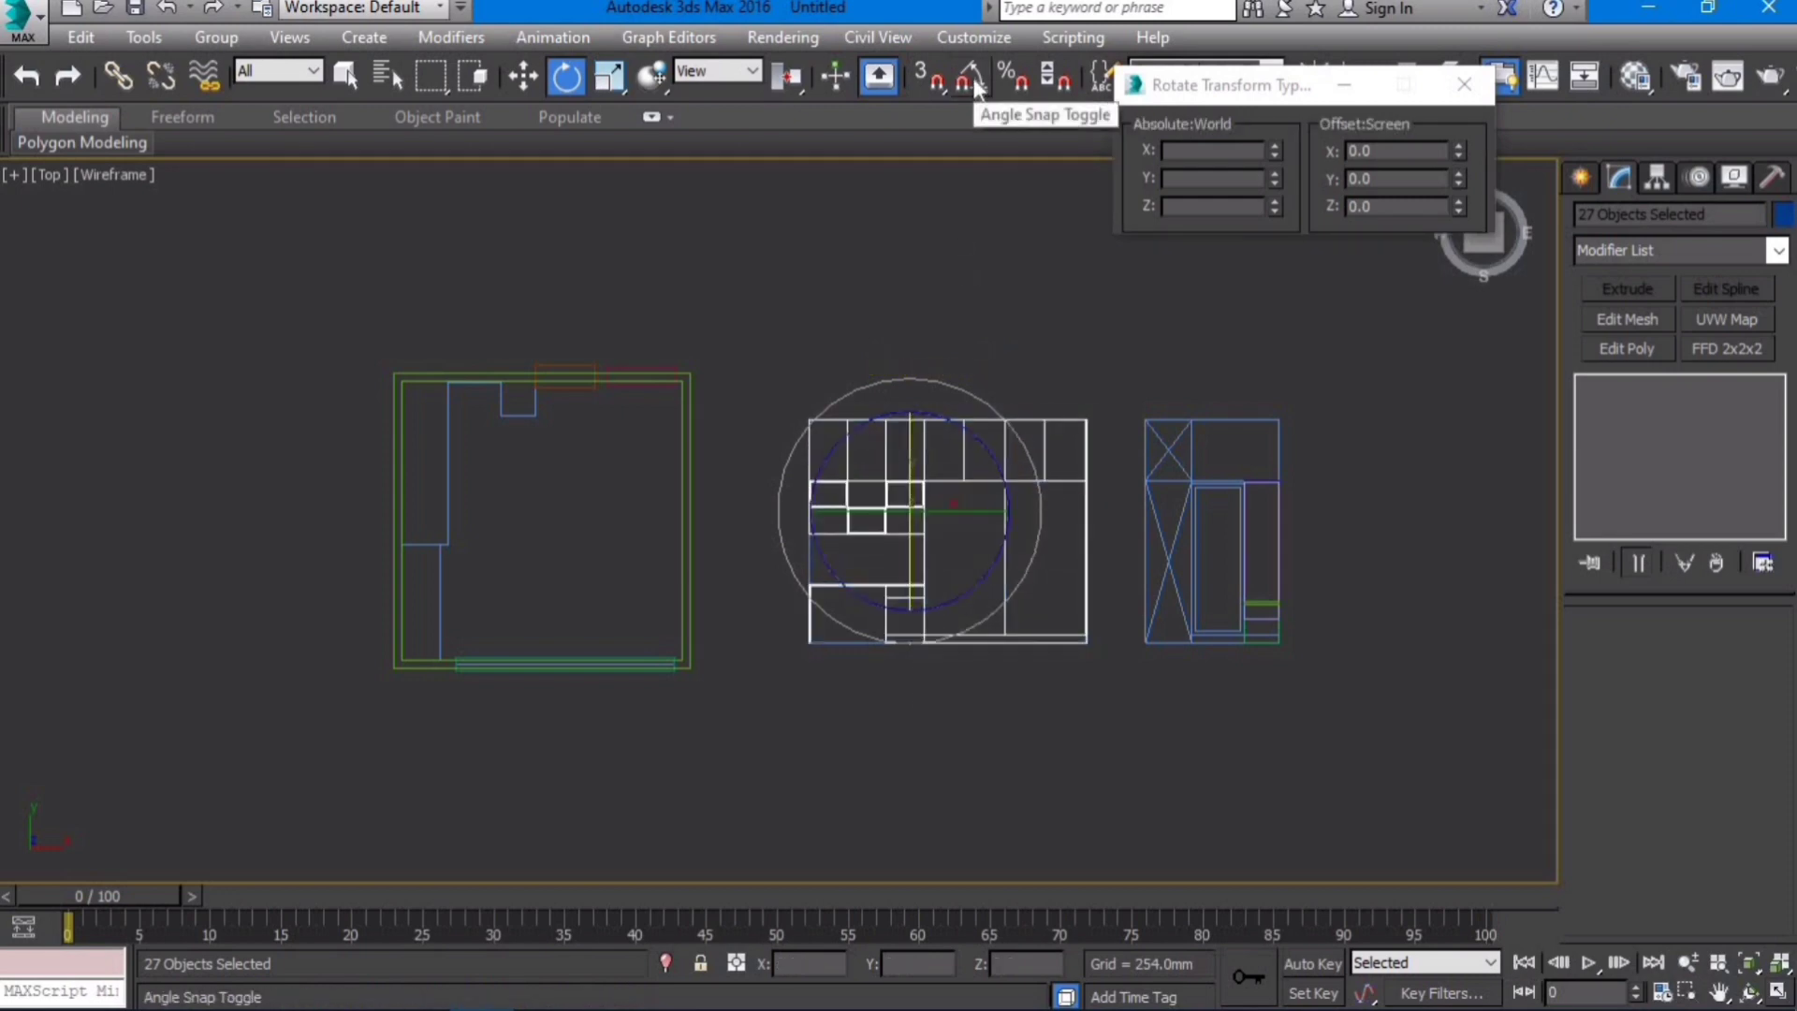
Step: Enable angle snap at 5 degrees and rotate the wardrobe upright, turned to run parallel to the room's side wall
{"action": "left_click", "coordinate": [974, 86]}
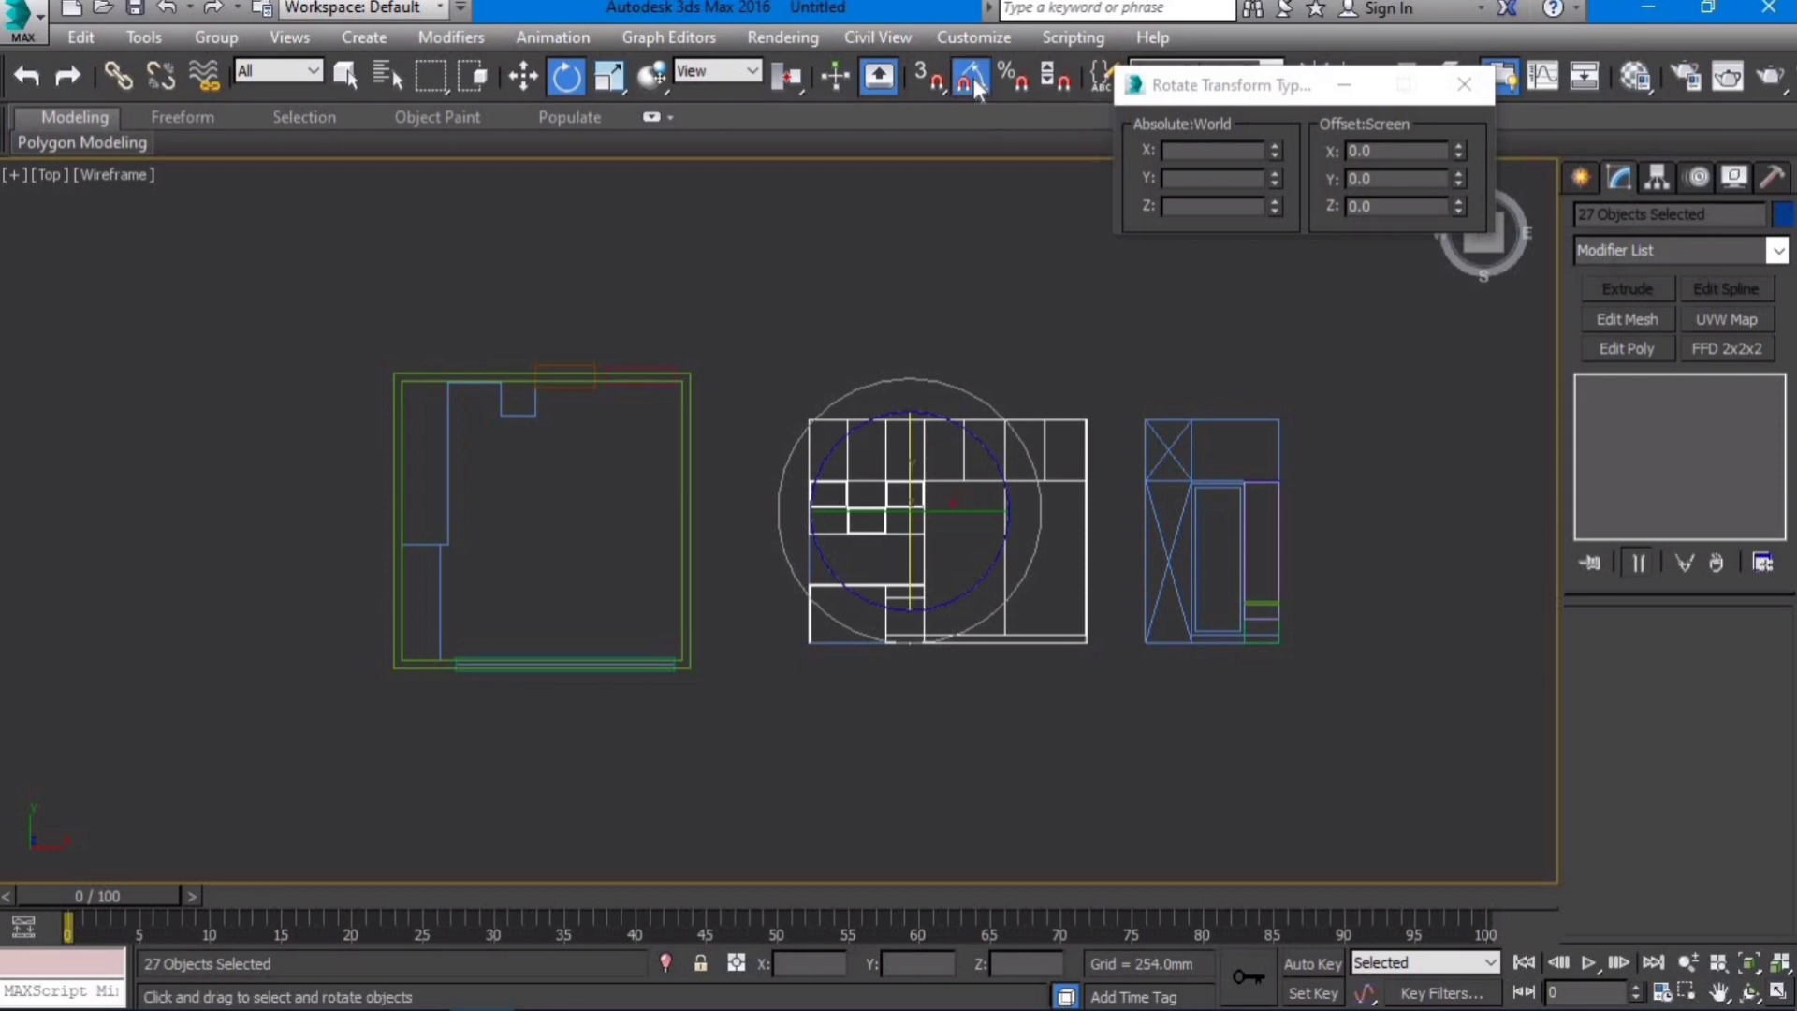
{"action": "right_click", "coordinate": [974, 86]}
{"action": "scroll", "coordinate": [898, 548], "scroll_direction": "up", "scroll_amount": 2}
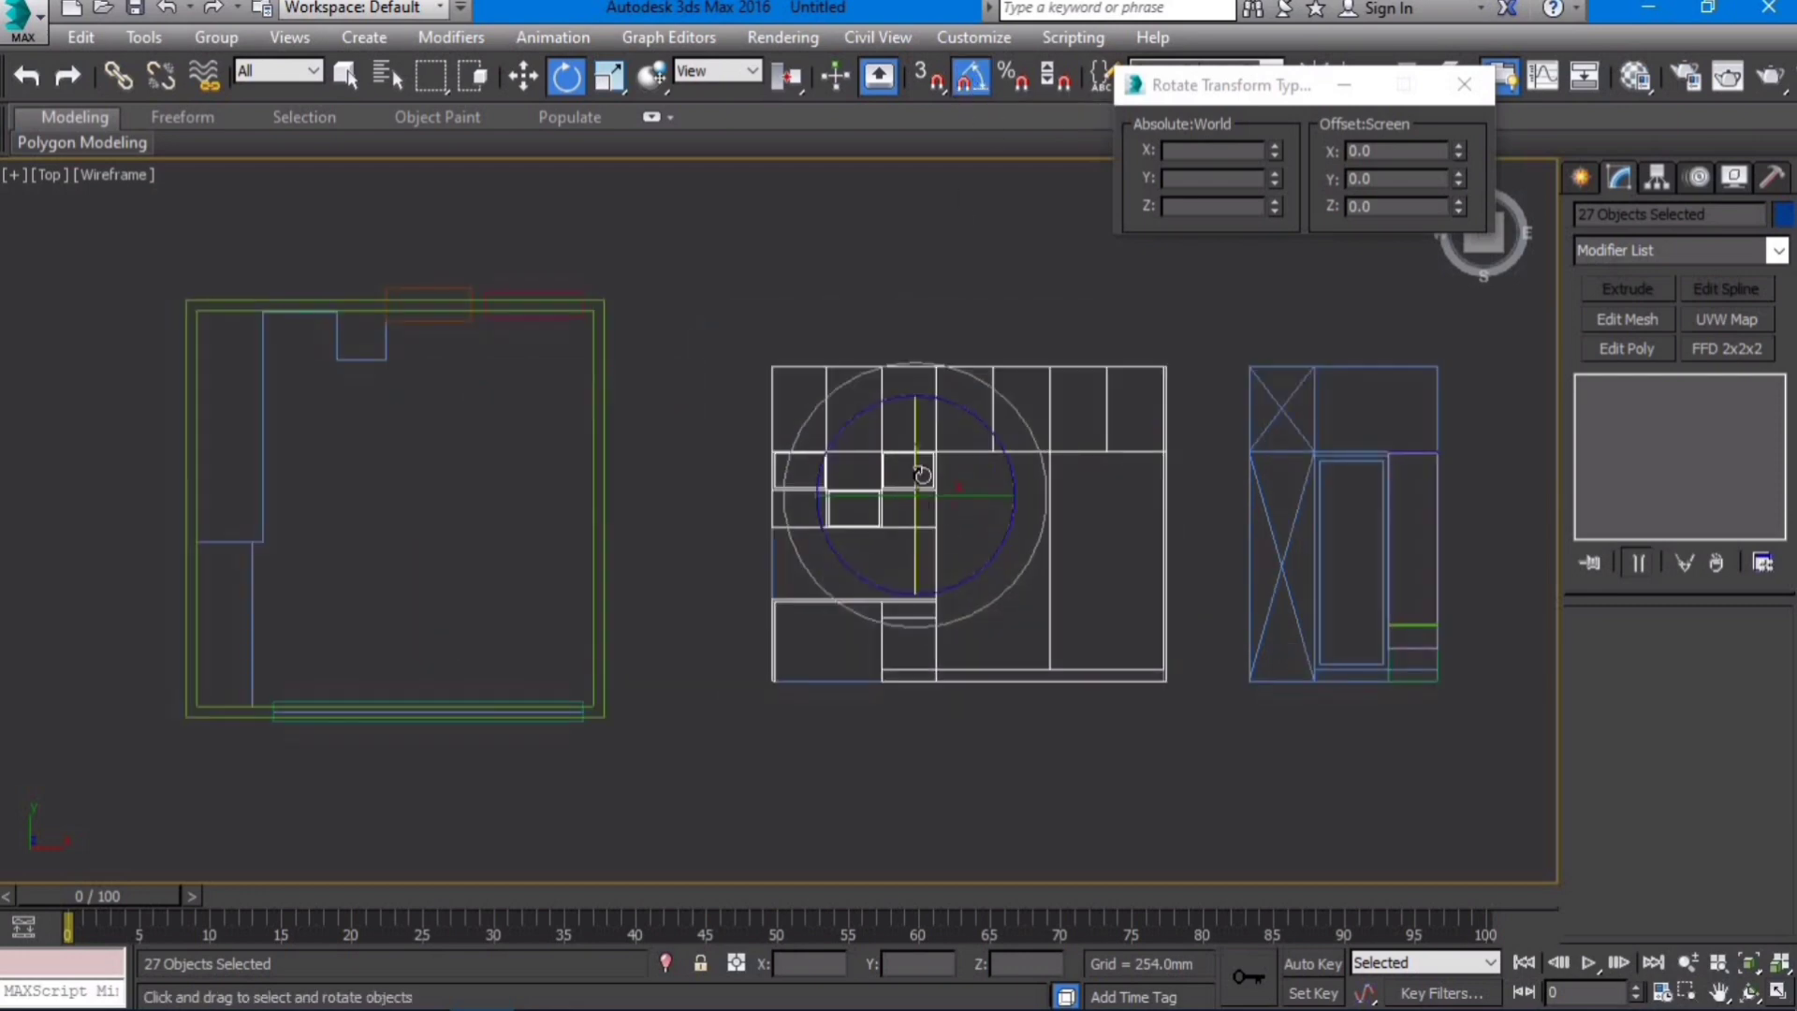
{"action": "right_click", "coordinate": [974, 82]}
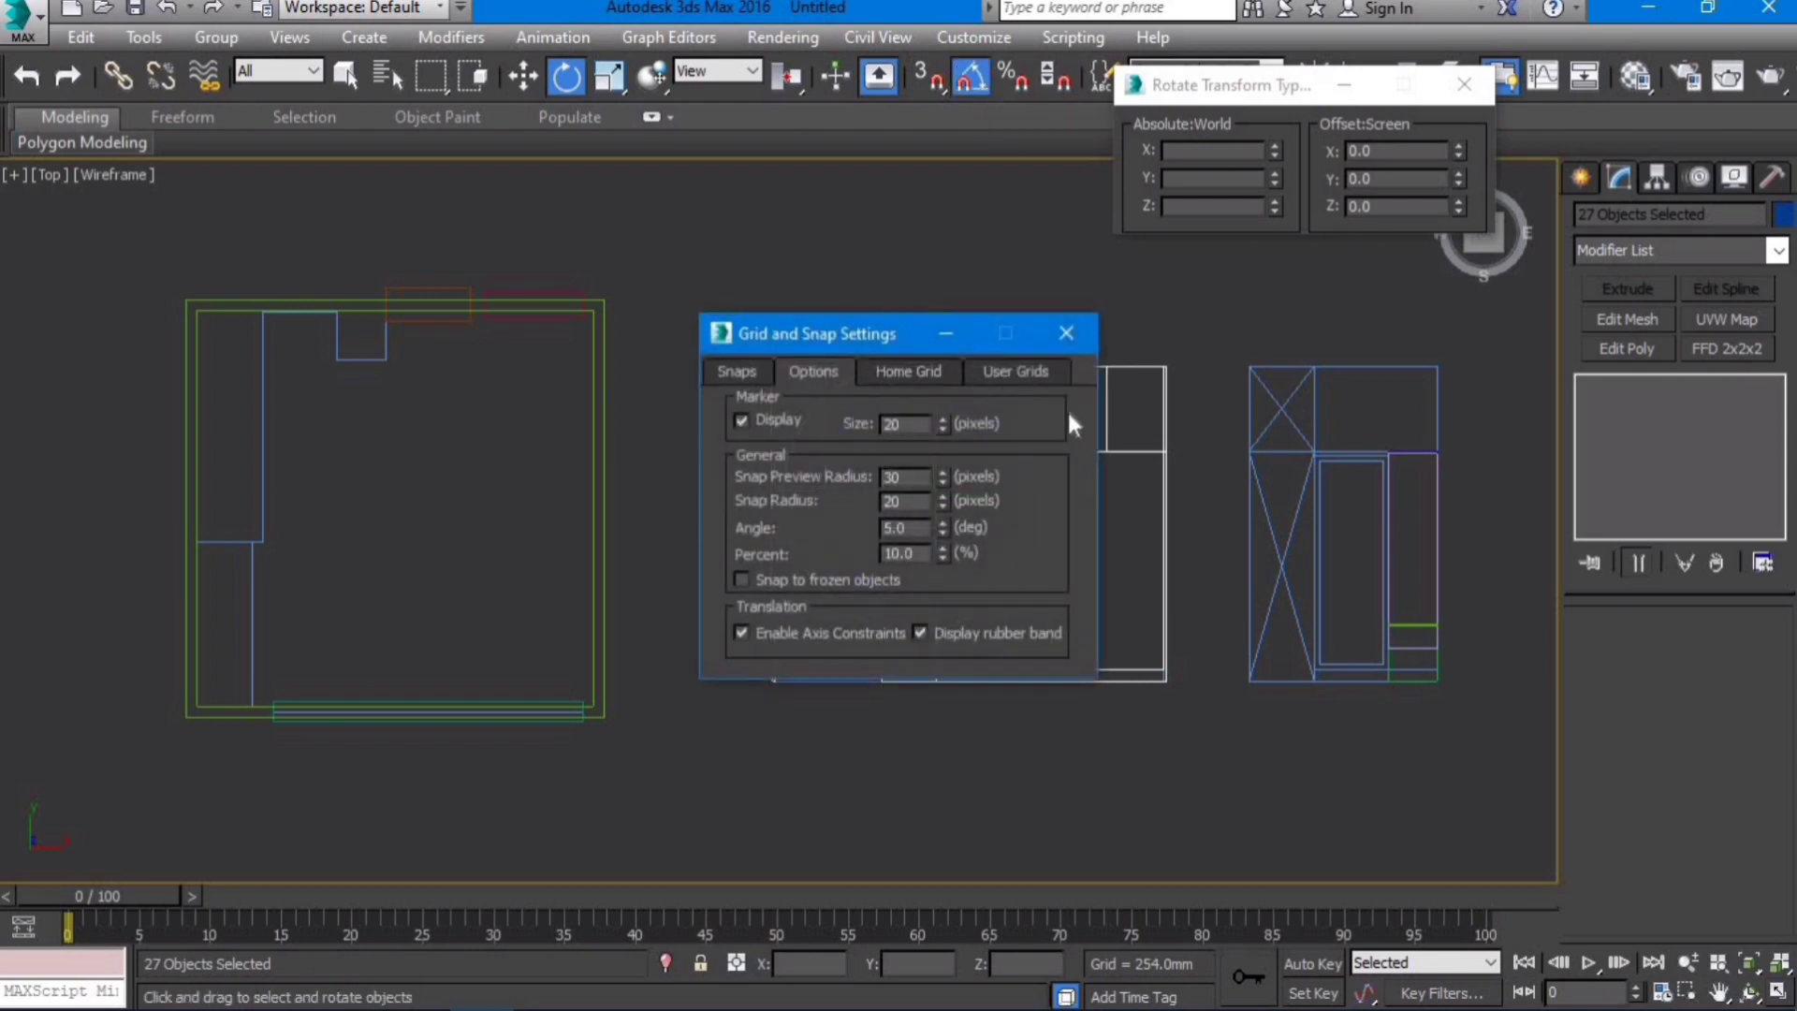
{"action": "left_click", "coordinate": [957, 329]}
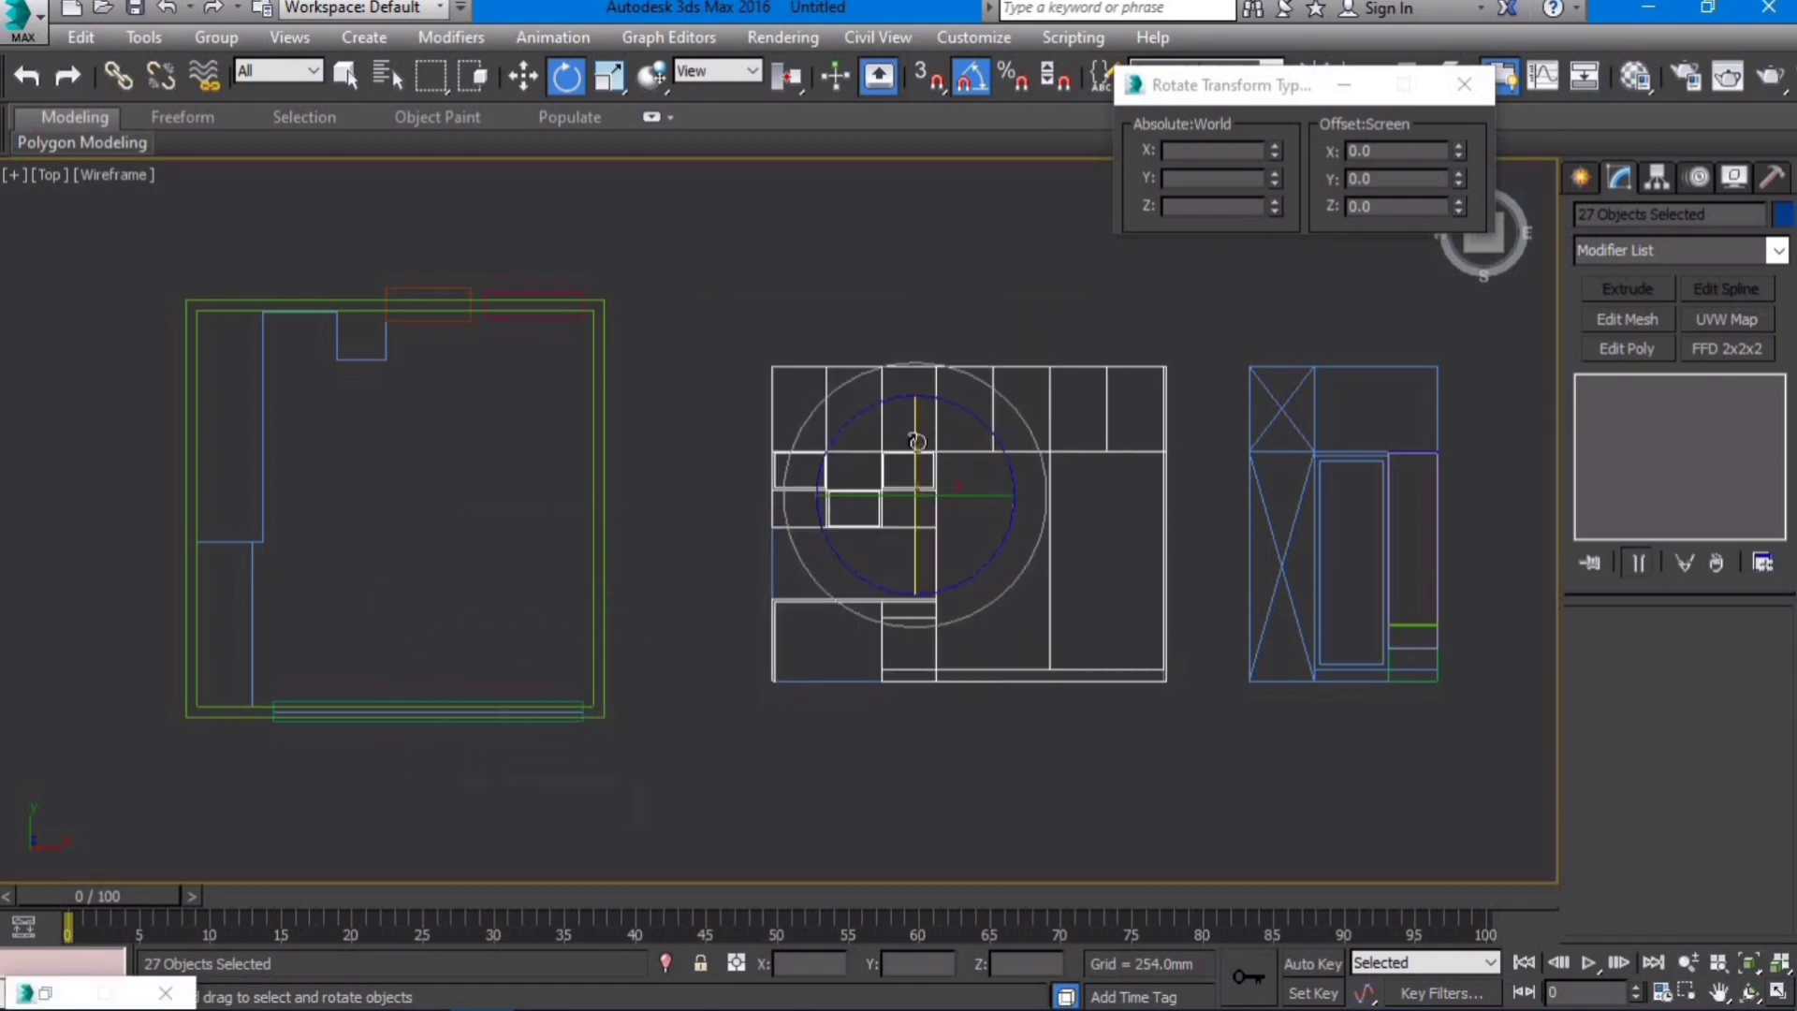
{"action": "left_click_drag", "start_coordinate": [912, 455], "coordinate": [1041, 468]}
{"action": "middle_click_drag", "start_coordinate": [1001, 554], "coordinate": [1109, 552]}
Step: Move the wardrobe into its outlined space on the room plan, lining its end up with the wall at the corner
{"action": "key", "text": "w"}
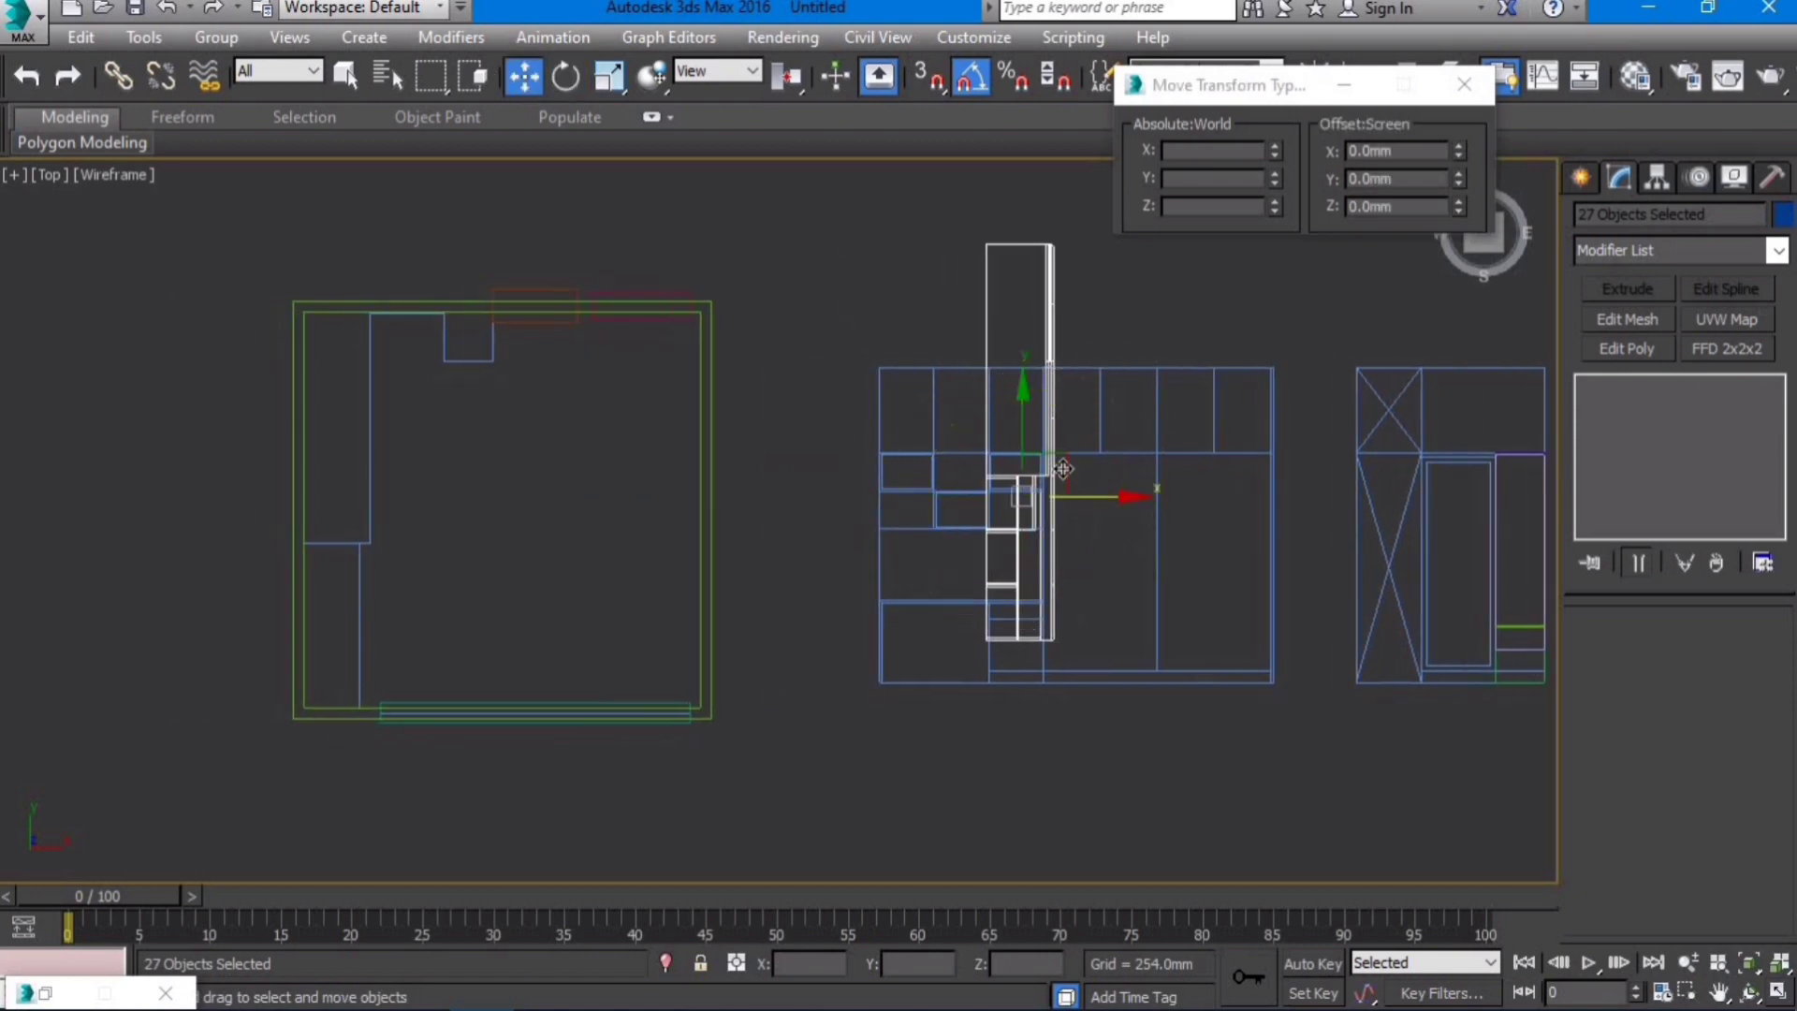
{"action": "left_click_drag", "start_coordinate": [668, 516], "coordinate": [403, 542]}
{"action": "middle_click_drag", "start_coordinate": [340, 511], "coordinate": [749, 398]}
{"action": "scroll", "coordinate": [748, 393], "scroll_direction": "up", "scroll_amount": 3}
{"action": "left_click_drag", "start_coordinate": [797, 372], "coordinate": [817, 445]}
Step: Shift the wardrobe along X until its back is flush with the side wall's inner face, and check its fit at the corner
{"action": "scroll", "coordinate": [851, 515], "scroll_direction": "up", "scroll_amount": 3}
{"action": "left_click_drag", "start_coordinate": [851, 515], "coordinate": [823, 513]}
{"action": "scroll", "coordinate": [458, 602], "scroll_direction": "up", "scroll_amount": 5}
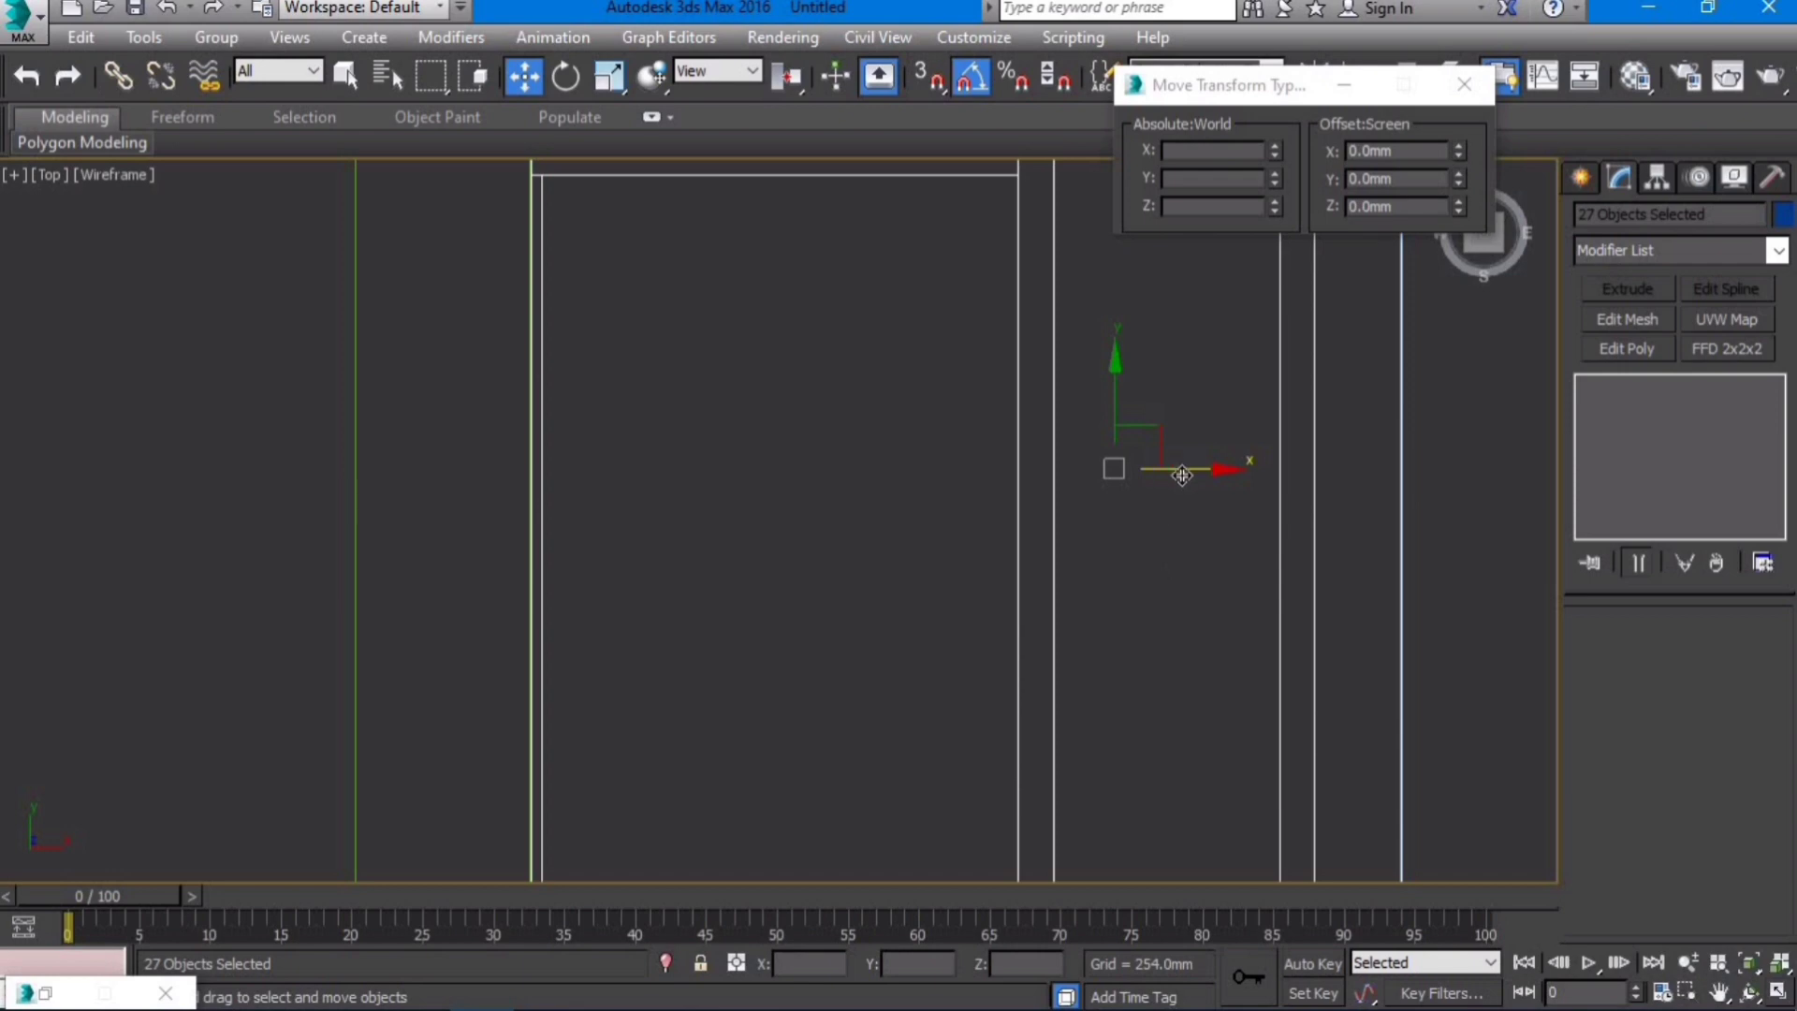
{"action": "left_click_drag", "start_coordinate": [1182, 475], "coordinate": [1170, 483]}
{"action": "scroll", "coordinate": [842, 481], "scroll_direction": "down", "scroll_amount": 8}
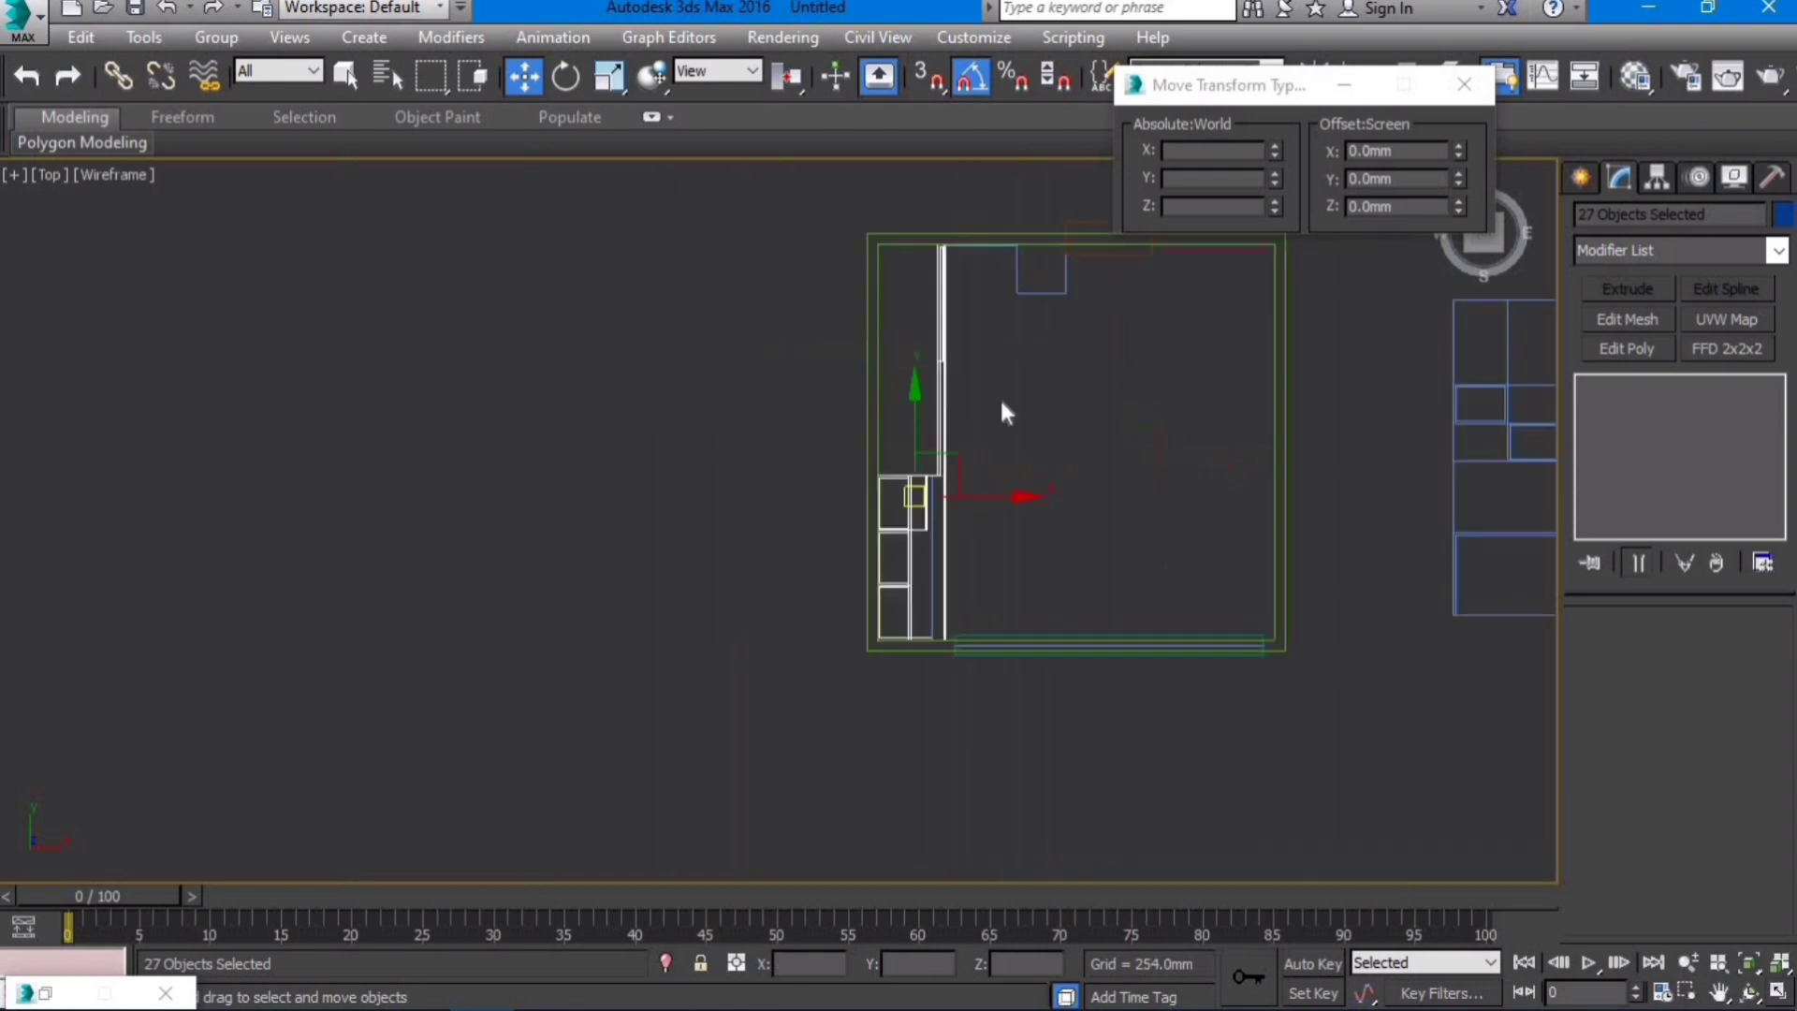
{"action": "scroll", "coordinate": [941, 272], "scroll_direction": "up", "scroll_amount": 3}
{"action": "scroll", "coordinate": [912, 225], "scroll_direction": "up", "scroll_amount": 5}
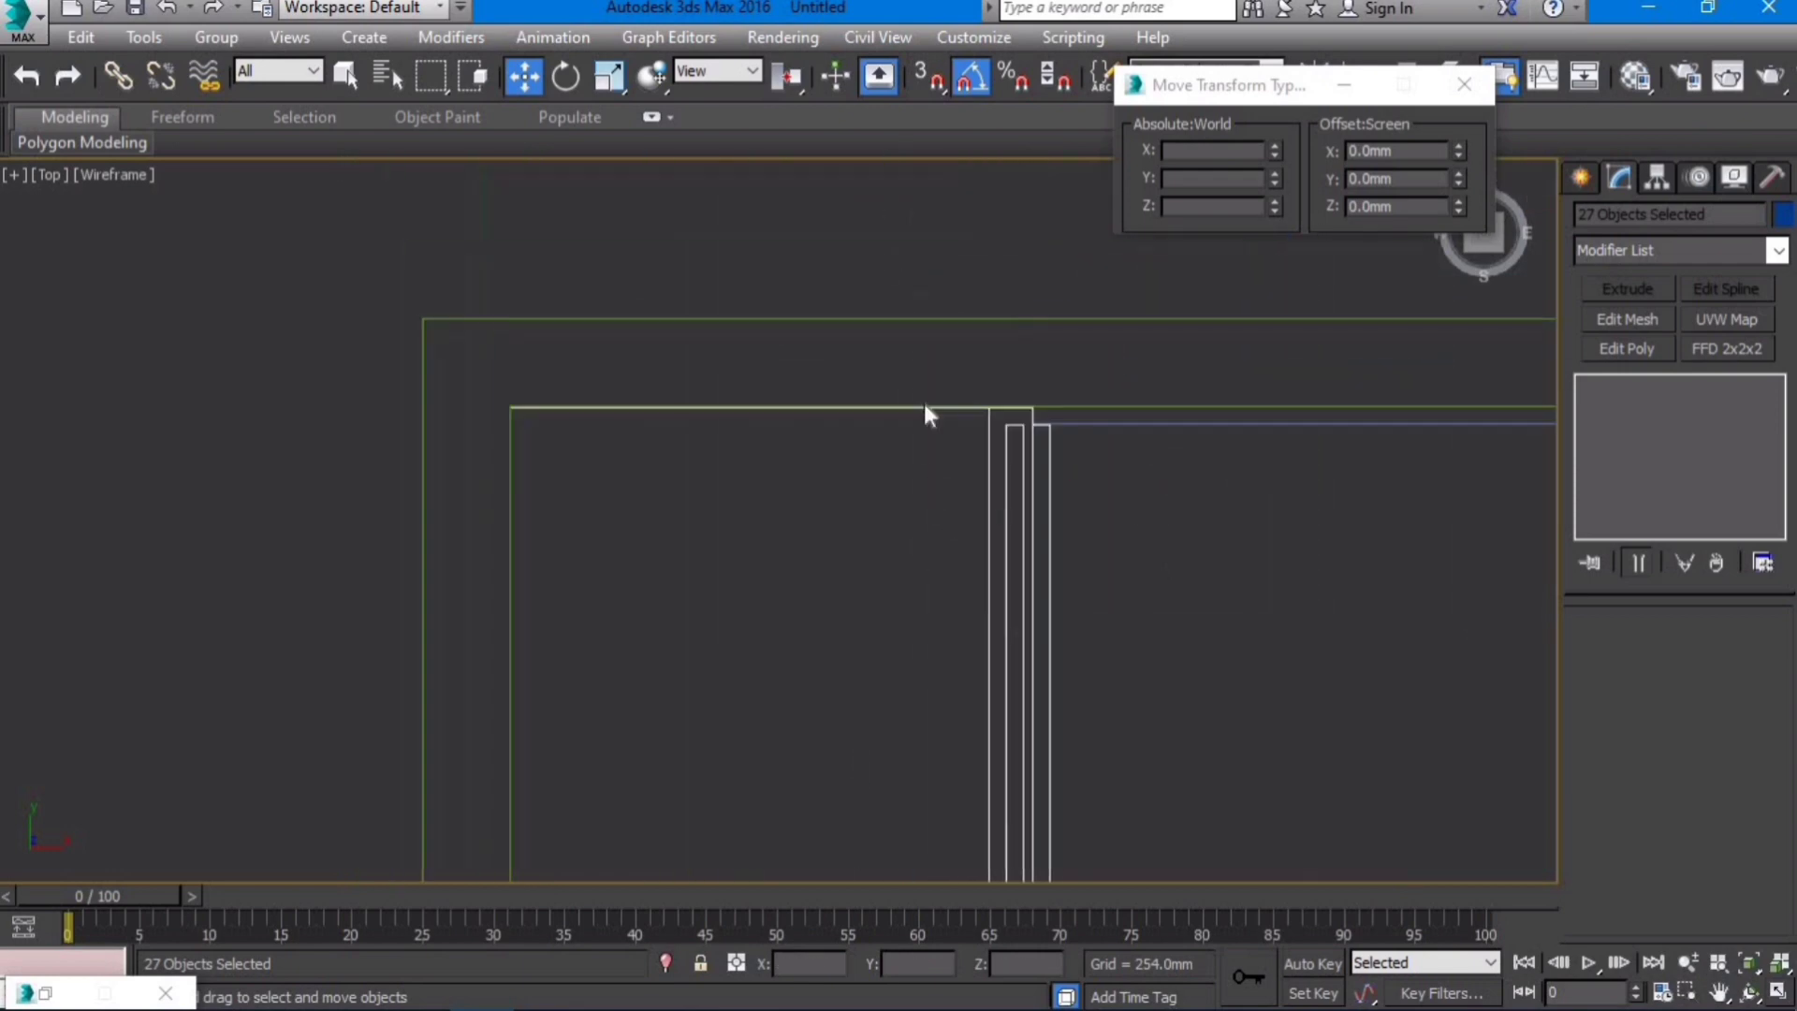
{"action": "scroll", "coordinate": [923, 385], "scroll_direction": "down", "scroll_amount": 3}
{"action": "scroll", "coordinate": [939, 423], "scroll_direction": "down", "scroll_amount": 3}
{"action": "middle_click_drag", "start_coordinate": [936, 646], "coordinate": [931, 385]}
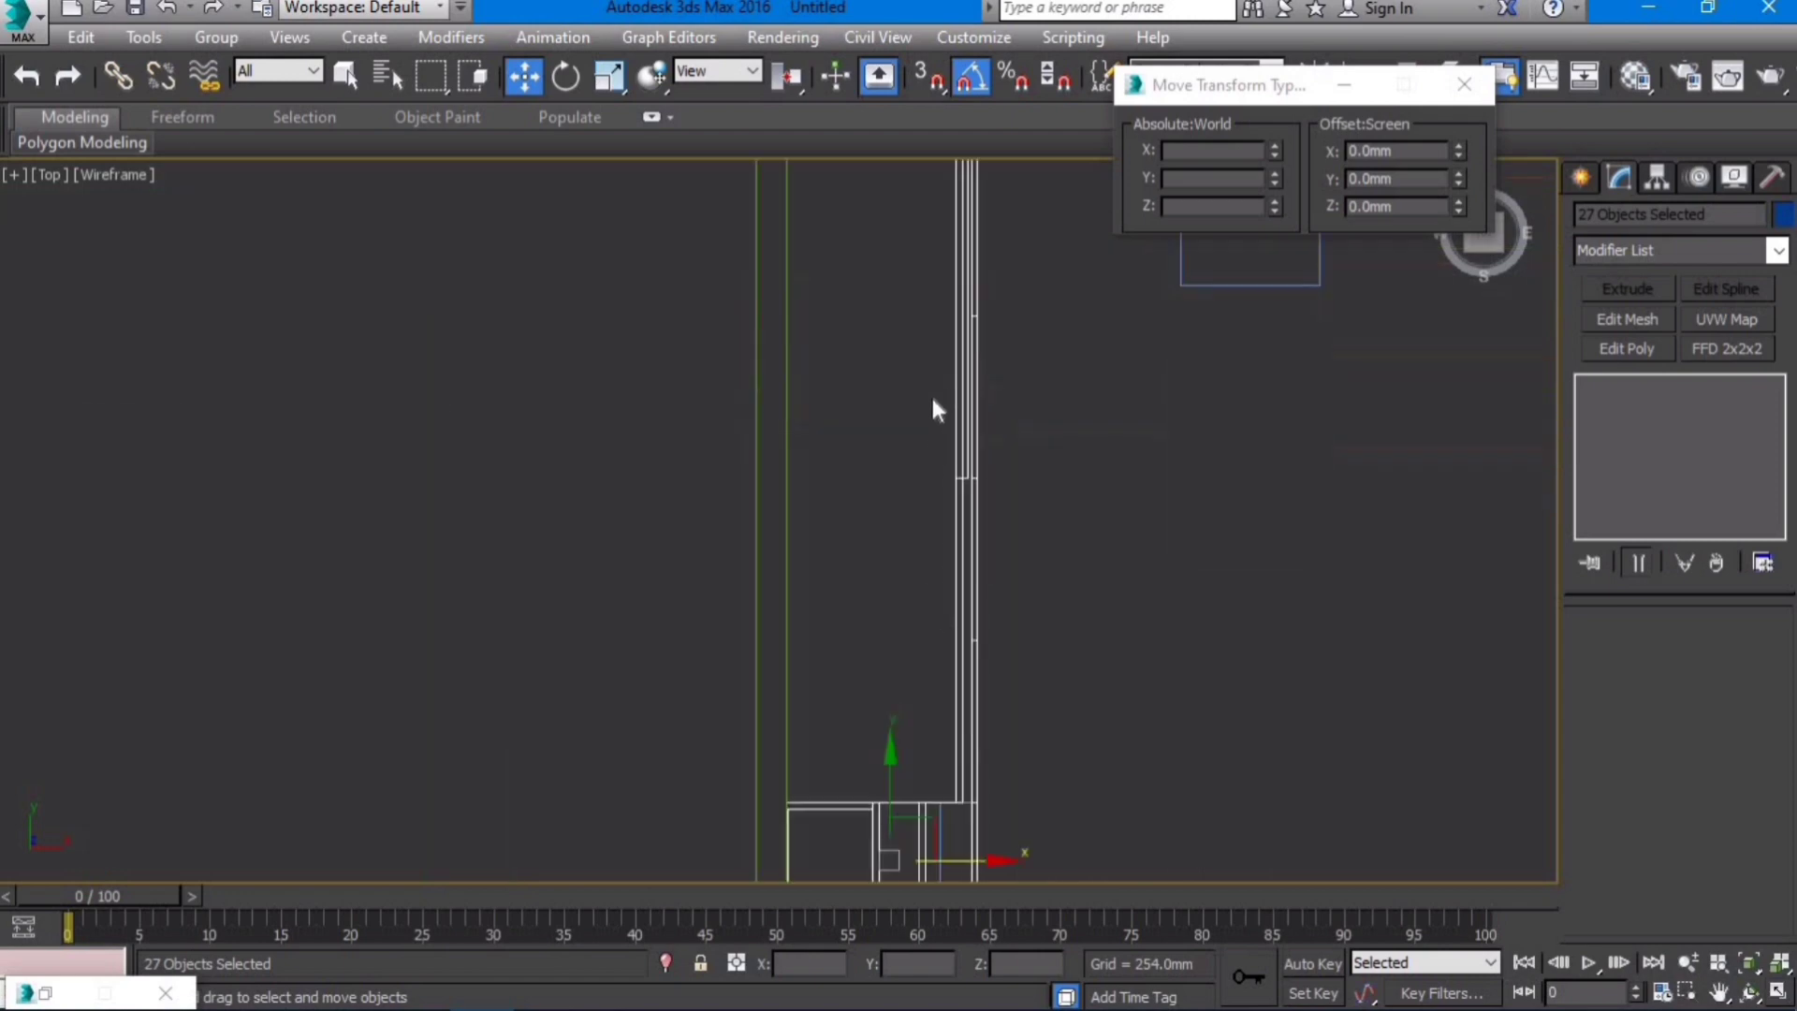
Step: Fine-tune the wardrobe's position along Y so its end meets the inner face of the corner wall
{"action": "scroll", "coordinate": [930, 385], "scroll_direction": "down", "scroll_amount": 3}
{"action": "scroll", "coordinate": [927, 636], "scroll_direction": "up", "scroll_amount": 5}
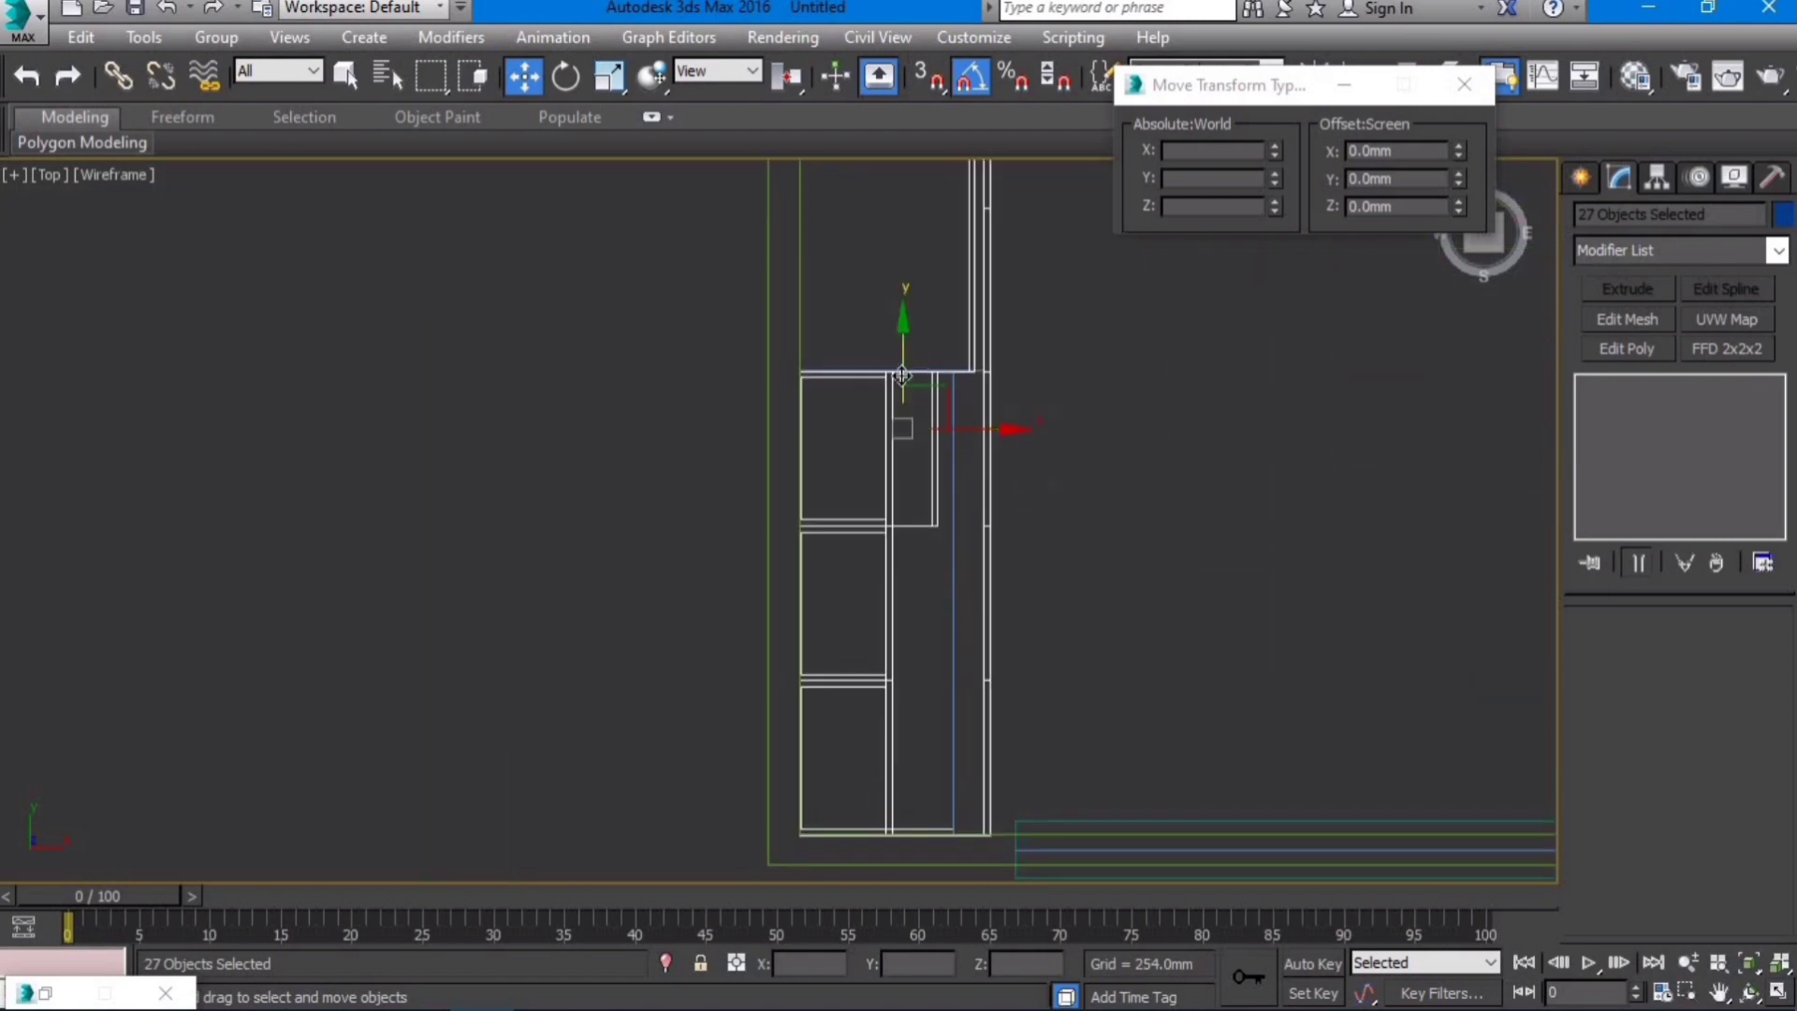
{"action": "left_click_drag", "start_coordinate": [901, 376], "coordinate": [948, 373]}
Step: Raise the wardrobe in the front view until its base rests on top of the floor slab
{"action": "key", "text": "f"}
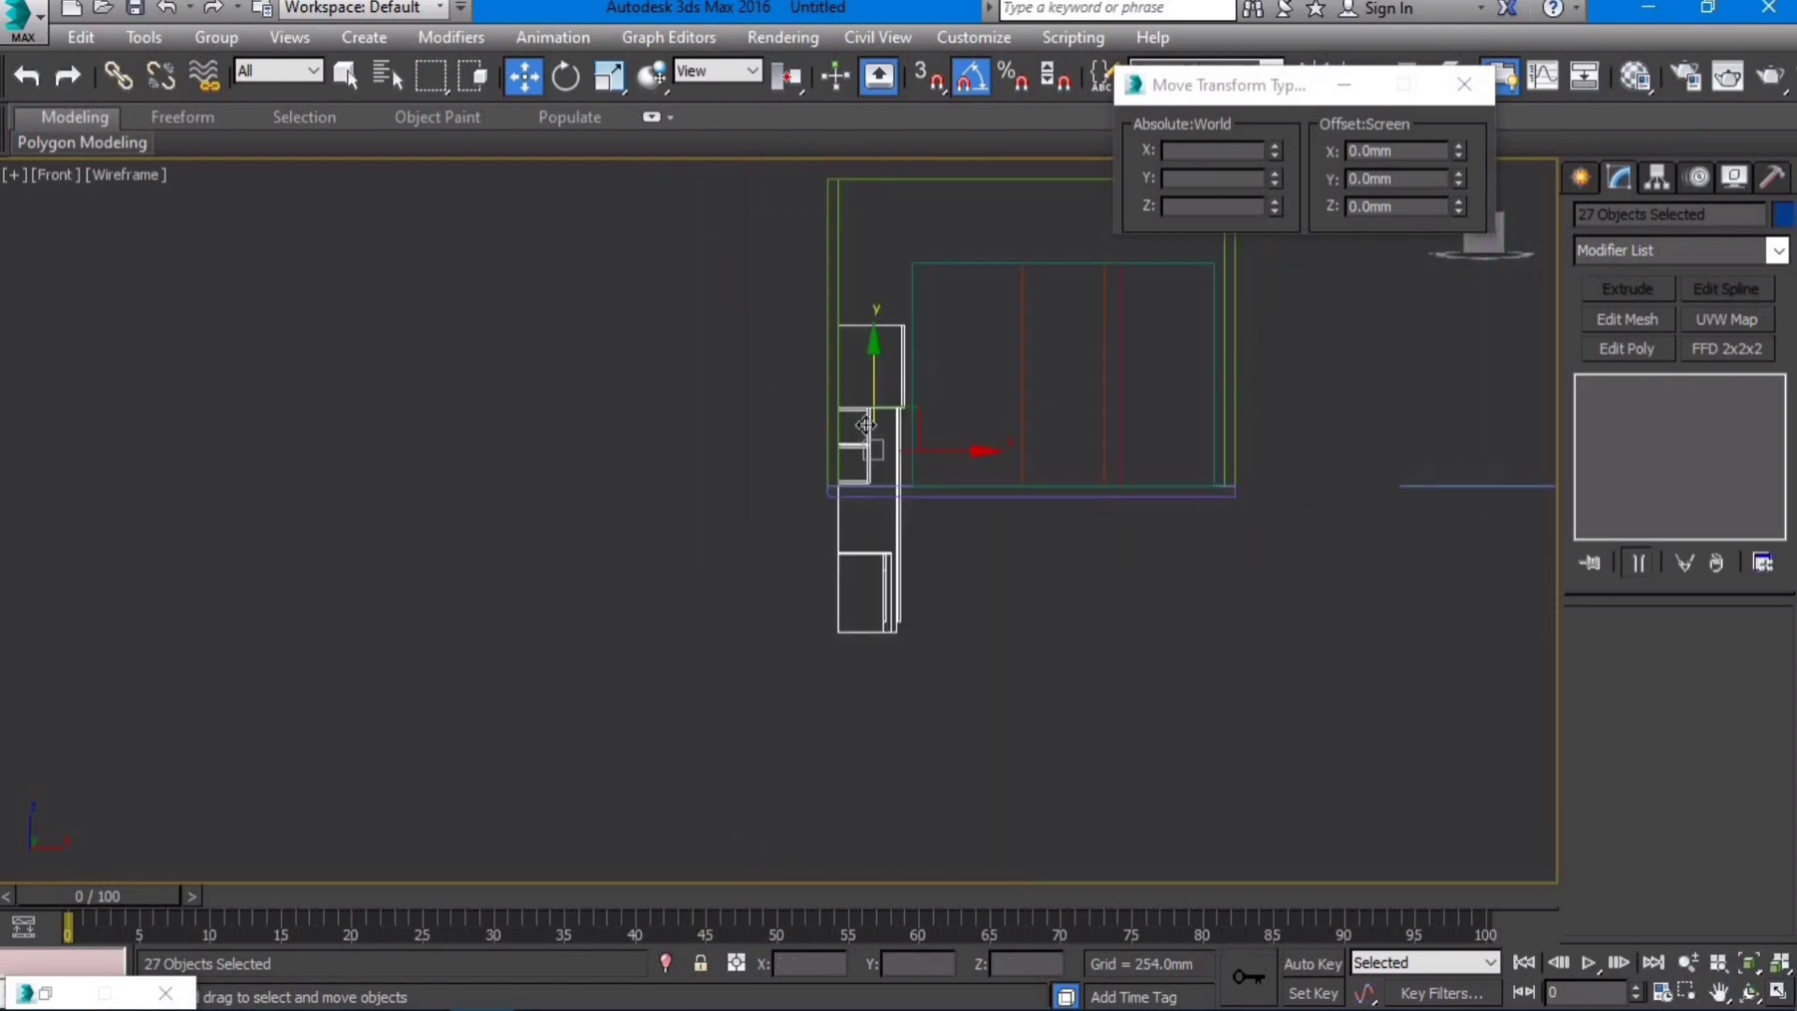
{"action": "scroll", "coordinate": [866, 424], "scroll_direction": "up", "scroll_amount": 3}
{"action": "left_click_drag", "start_coordinate": [887, 432], "coordinate": [961, 141]}
{"action": "middle_click_drag", "start_coordinate": [934, 389], "coordinate": [890, 610]}
{"action": "scroll", "coordinate": [802, 444], "scroll_direction": "up", "scroll_amount": 2}
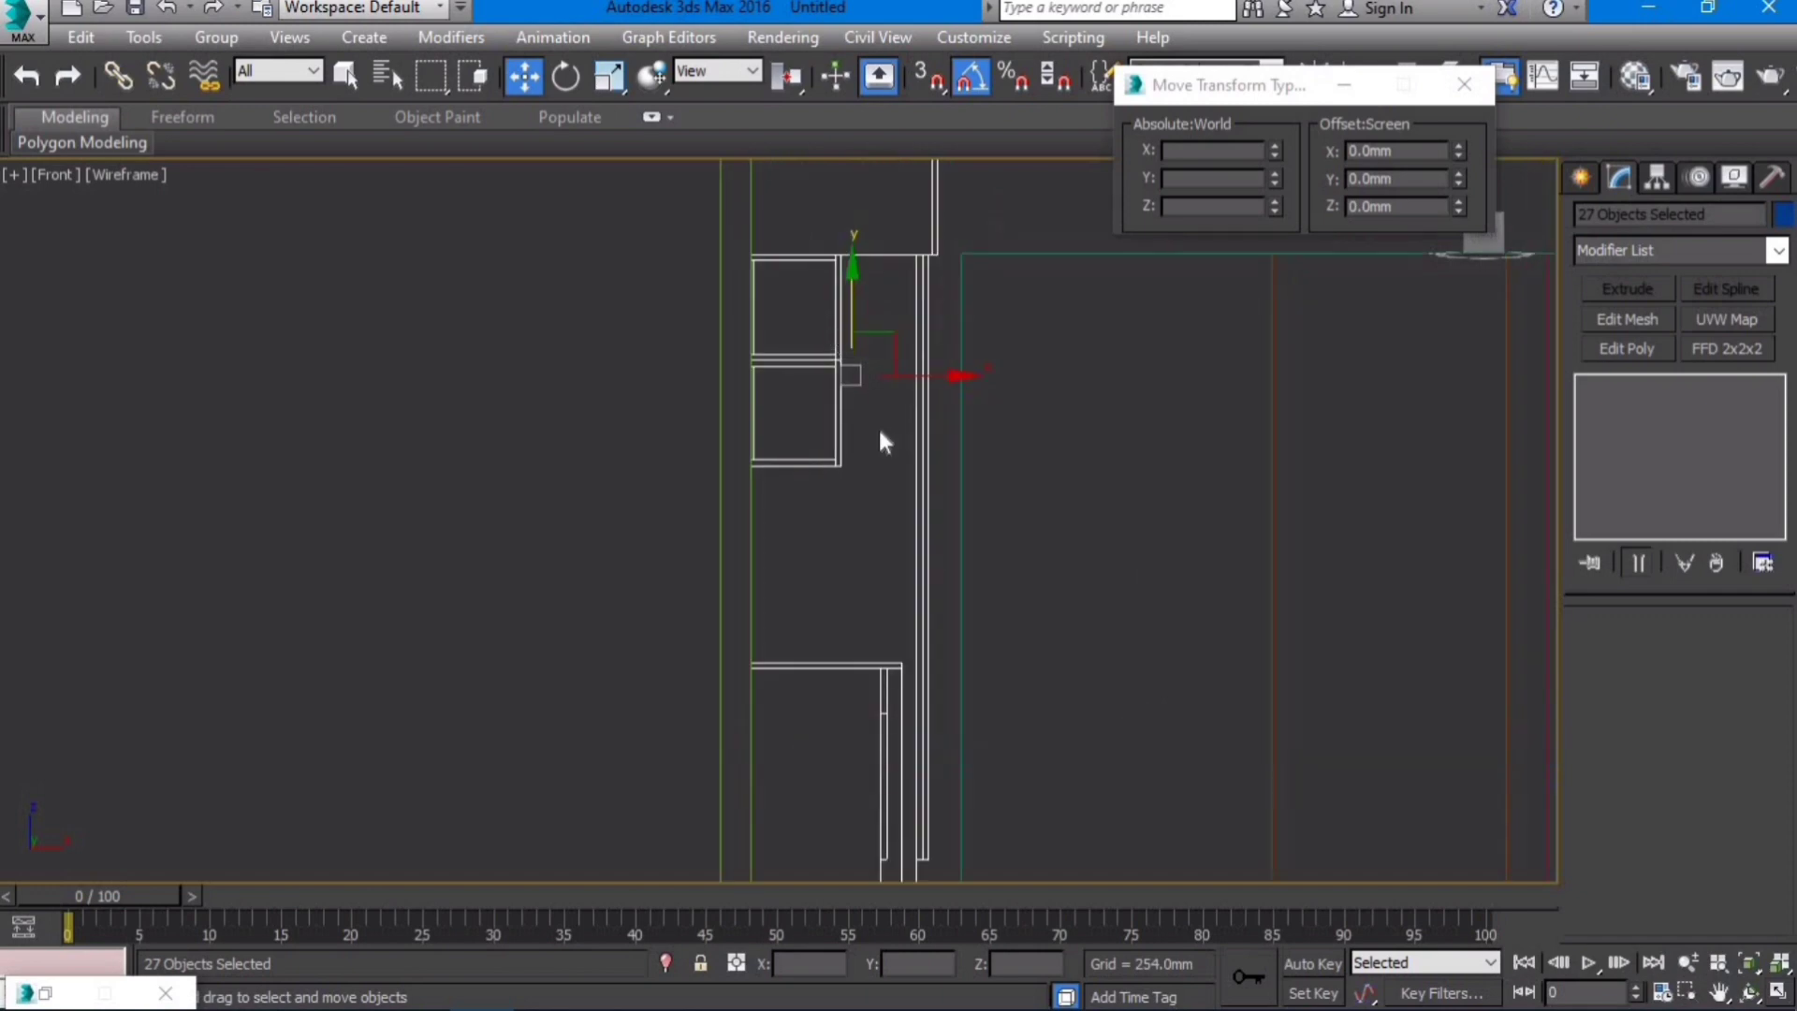
{"action": "middle_click_drag", "start_coordinate": [880, 442], "coordinate": [847, 206]}
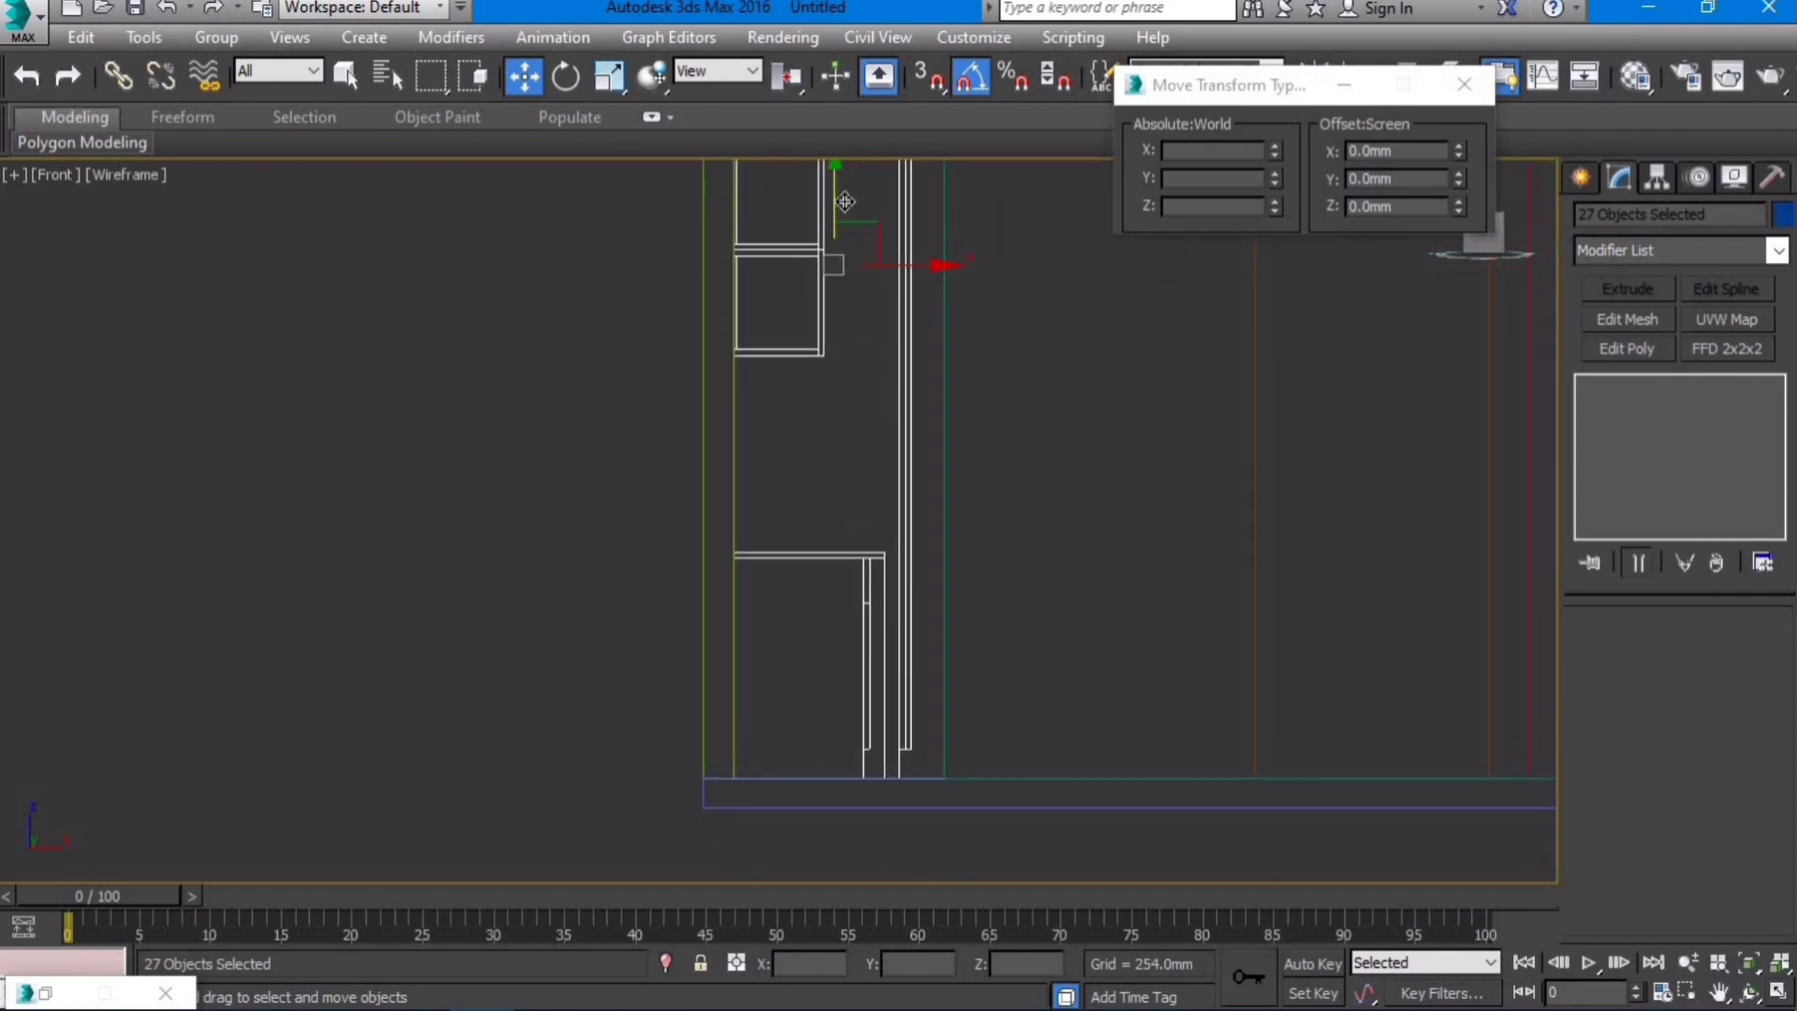
{"action": "left_click_drag", "start_coordinate": [845, 201], "coordinate": [870, 208]}
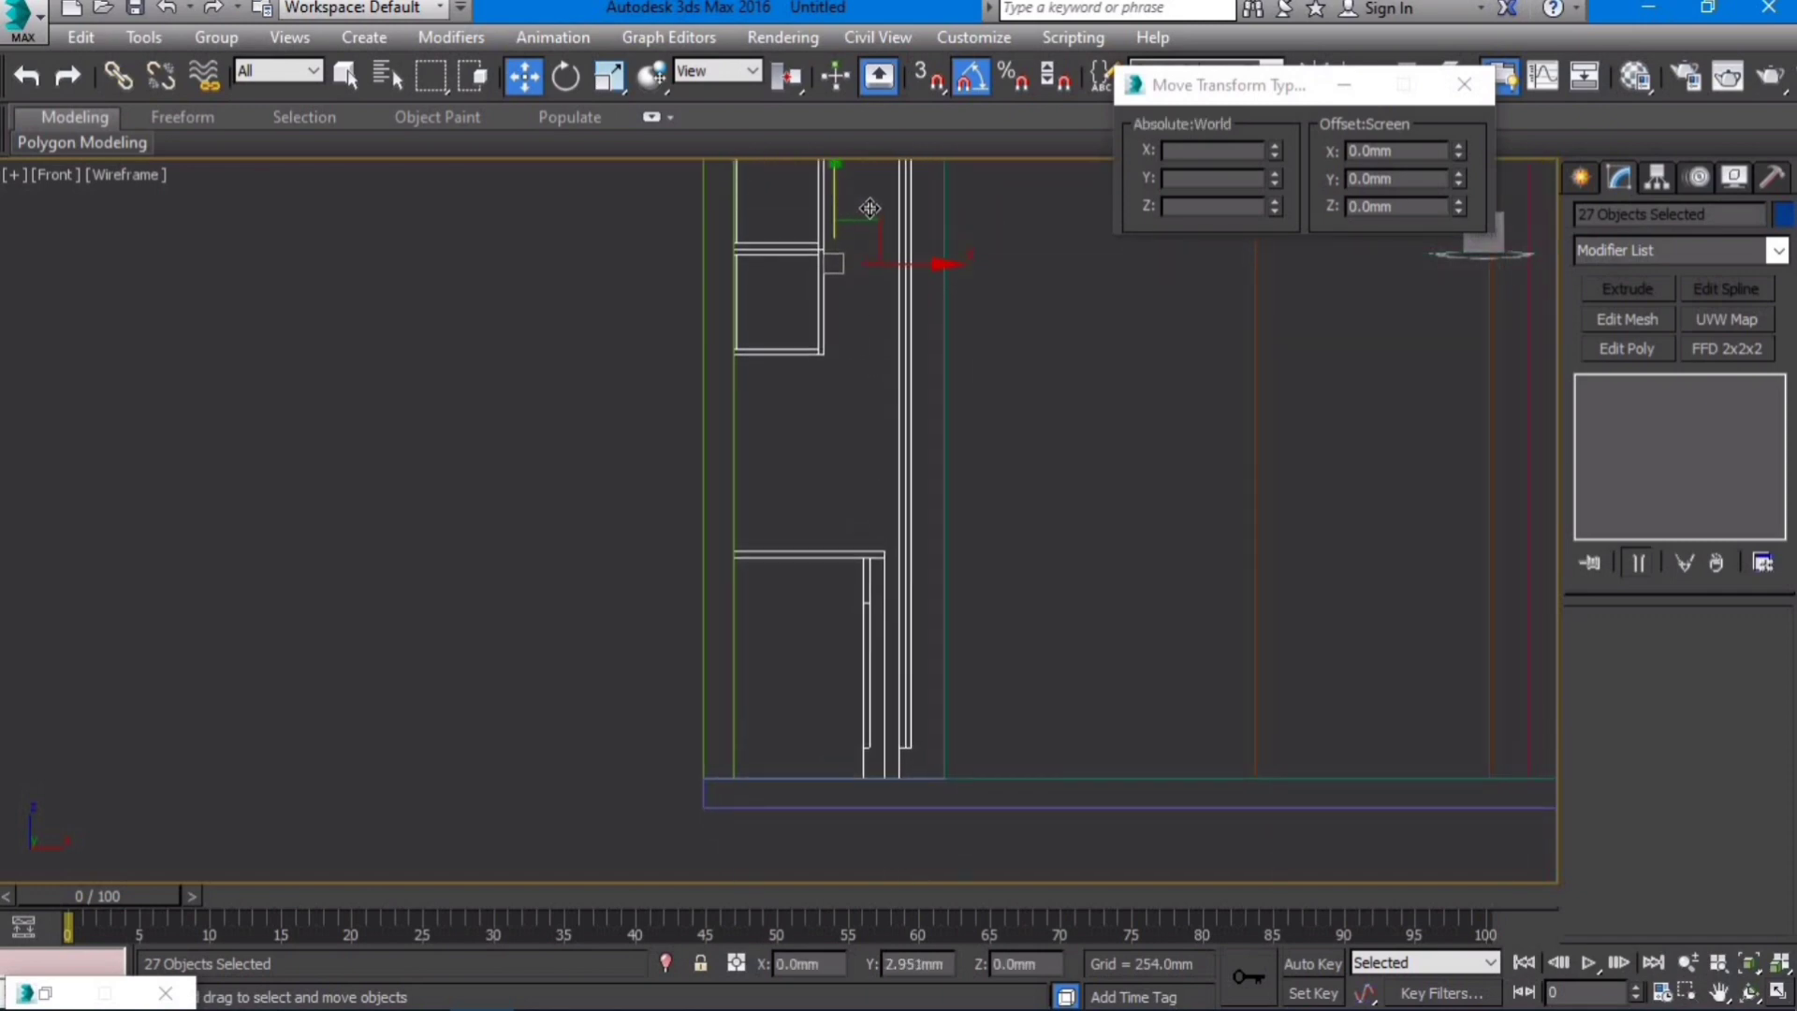
Step: Examine the wardrobe's placement against the walls and floor in a shaded perspective view
{"action": "scroll", "coordinate": [750, 592], "scroll_direction": "down", "scroll_amount": 5}
{"action": "middle_click_drag", "start_coordinate": [983, 605], "coordinate": [942, 630], "text": "alt"}
{"action": "key", "text": "F3"}
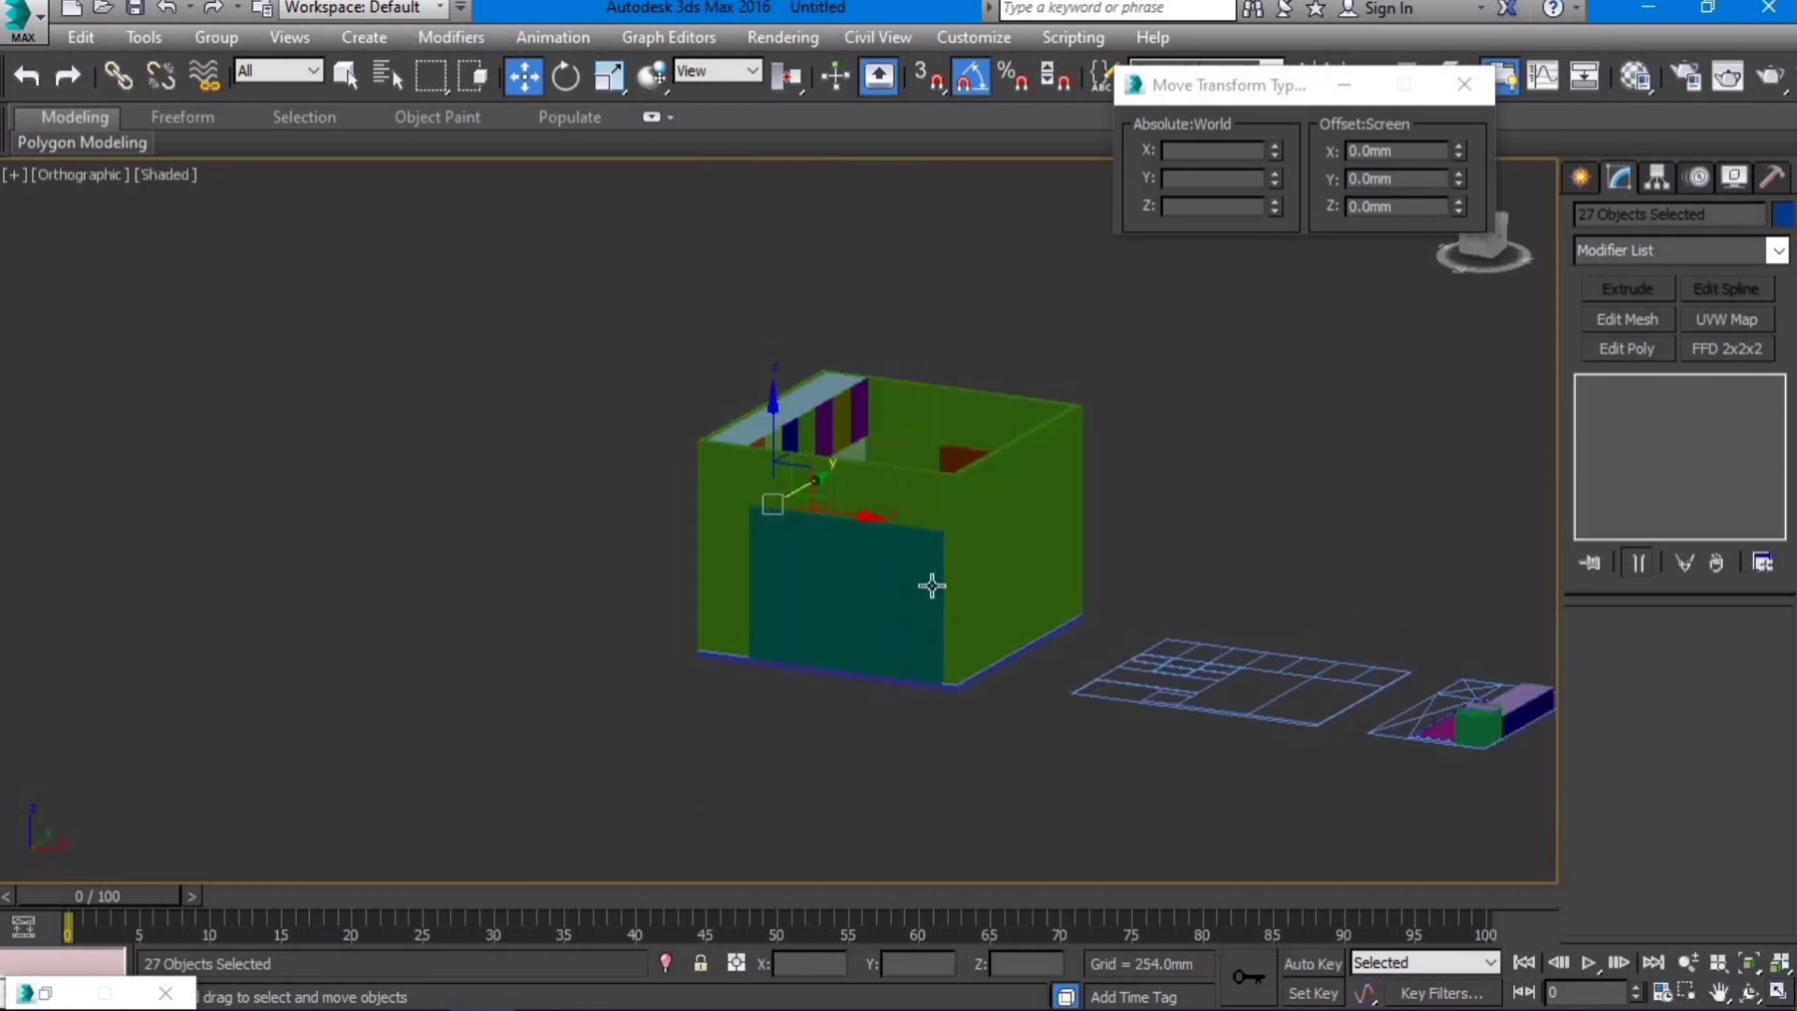
{"action": "middle_click_drag", "start_coordinate": [746, 633], "coordinate": [745, 674], "text": "alt"}
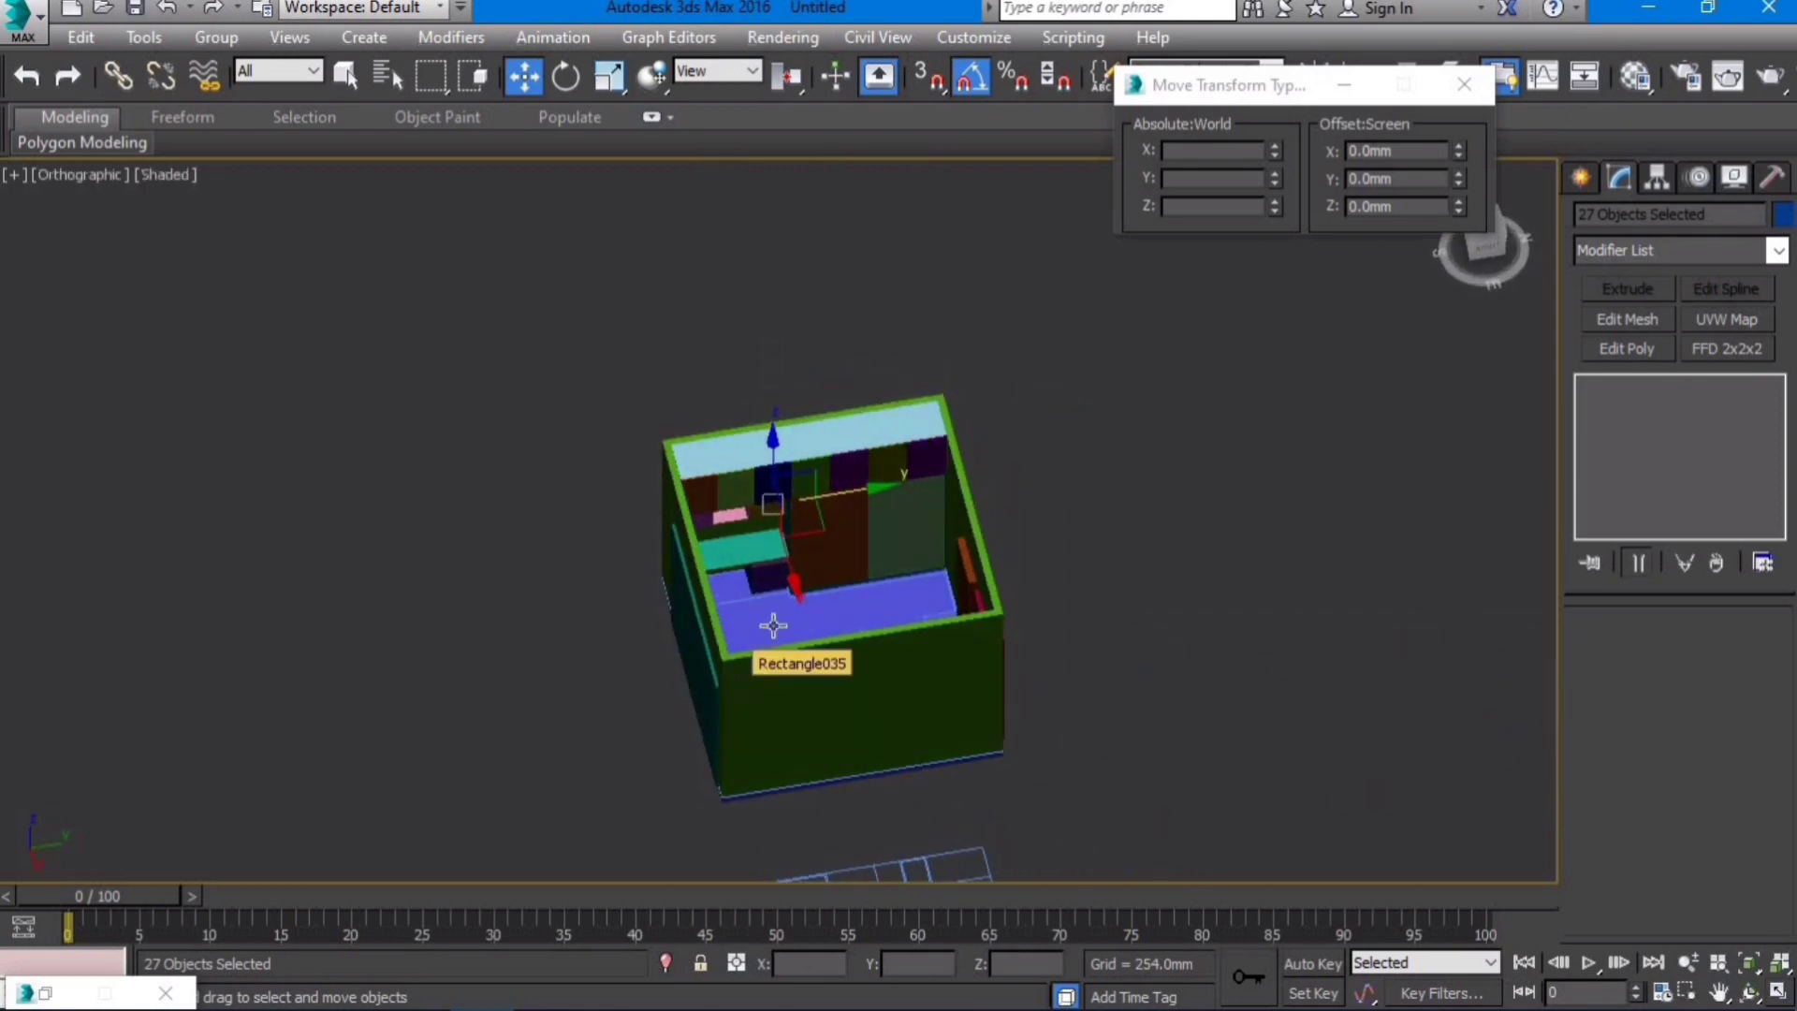
{"action": "scroll", "coordinate": [775, 622], "scroll_direction": "up", "scroll_amount": 4}
{"action": "key", "text": "p"}
{"action": "scroll", "coordinate": [934, 641], "scroll_direction": "down", "scroll_amount": 6}
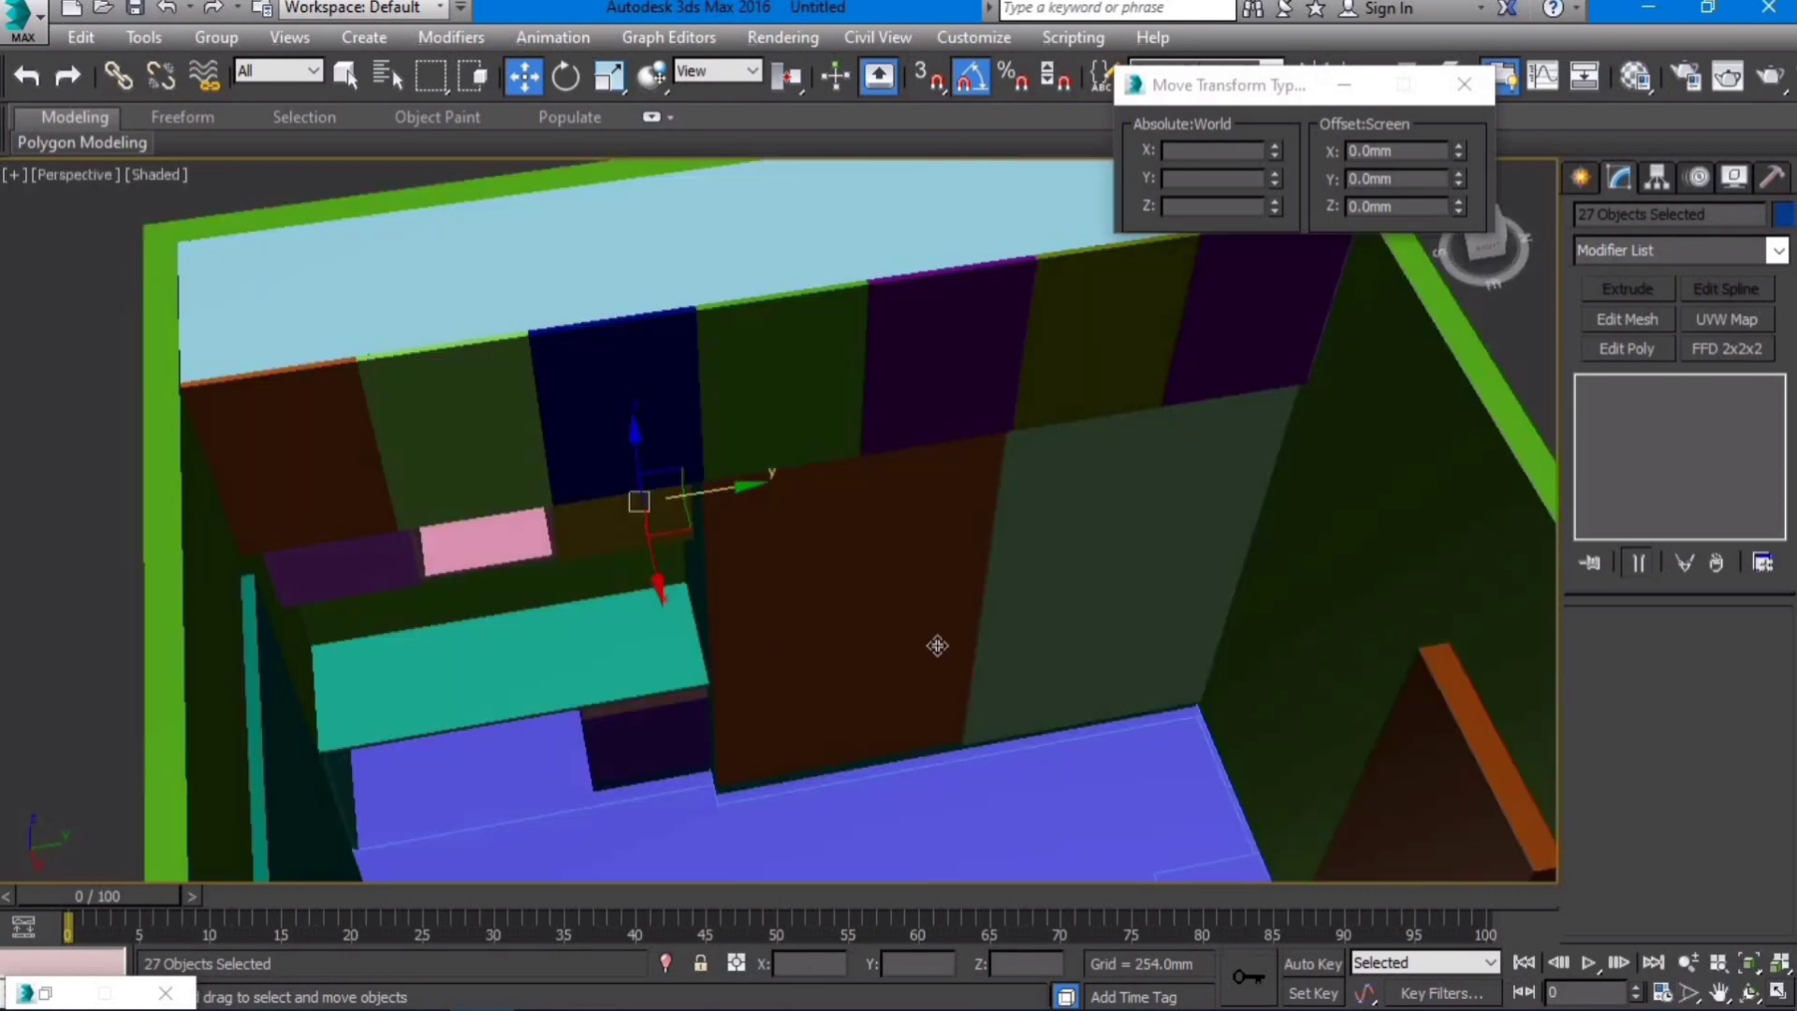
{"action": "middle_click_drag", "start_coordinate": [915, 742], "coordinate": [998, 745], "text": "alt"}
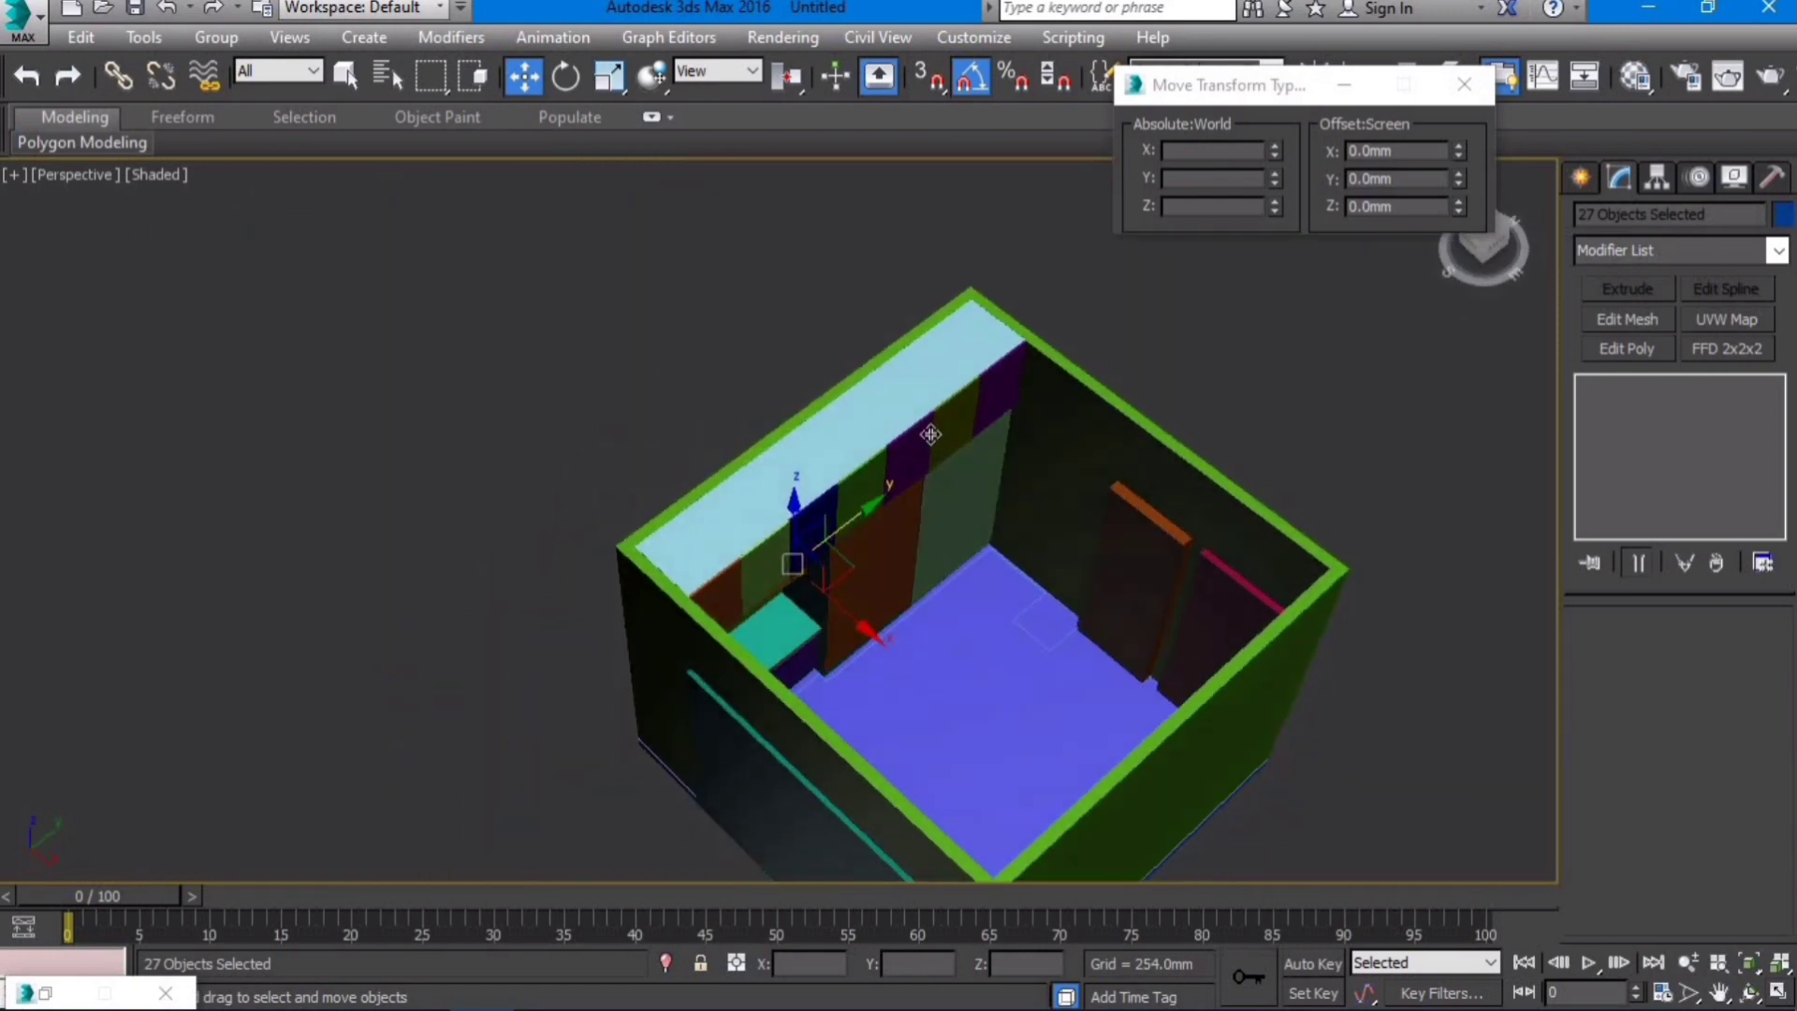
{"action": "scroll", "coordinate": [930, 433], "scroll_direction": "up", "scroll_amount": 5}
Step: Select the side unit's parts without its elevation linework and move them along X onto the wardrobe elevation
{"action": "key", "text": "t"}
{"action": "key", "text": "F3"}
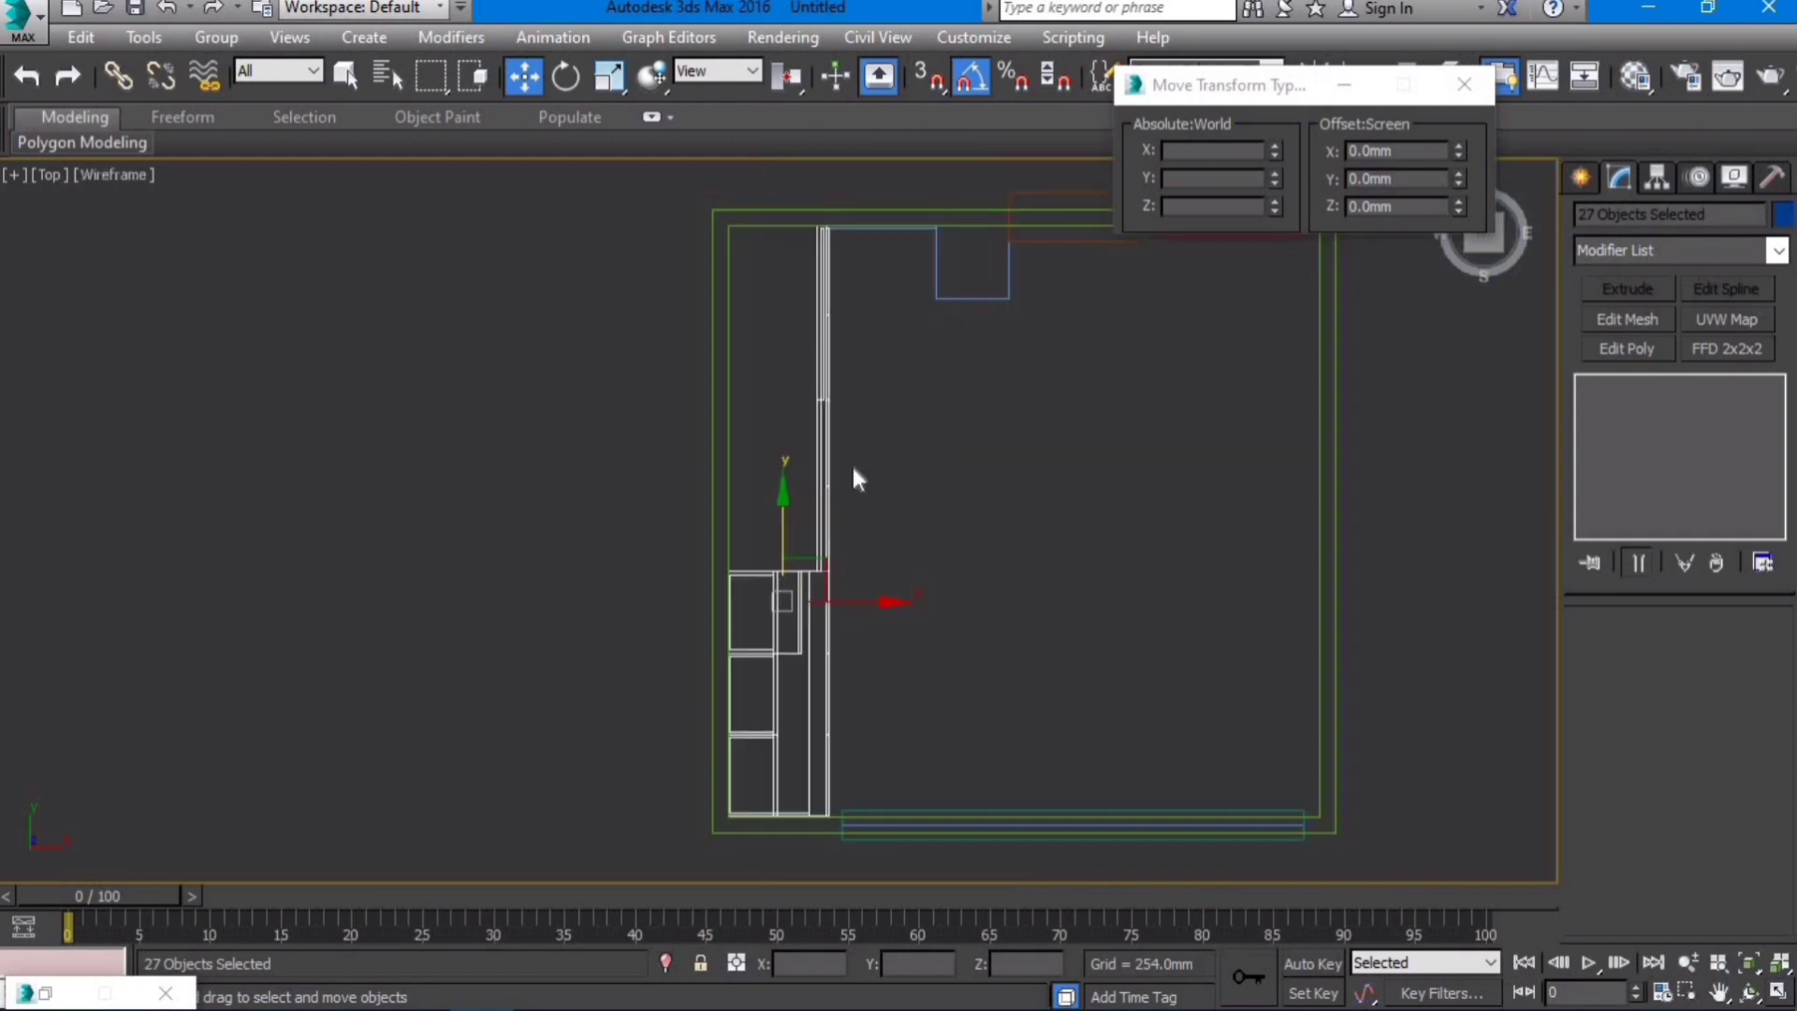
{"action": "scroll", "coordinate": [855, 474], "scroll_direction": "down", "scroll_amount": 6}
{"action": "scroll", "coordinate": [1043, 505], "scroll_direction": "up", "scroll_amount": 5}
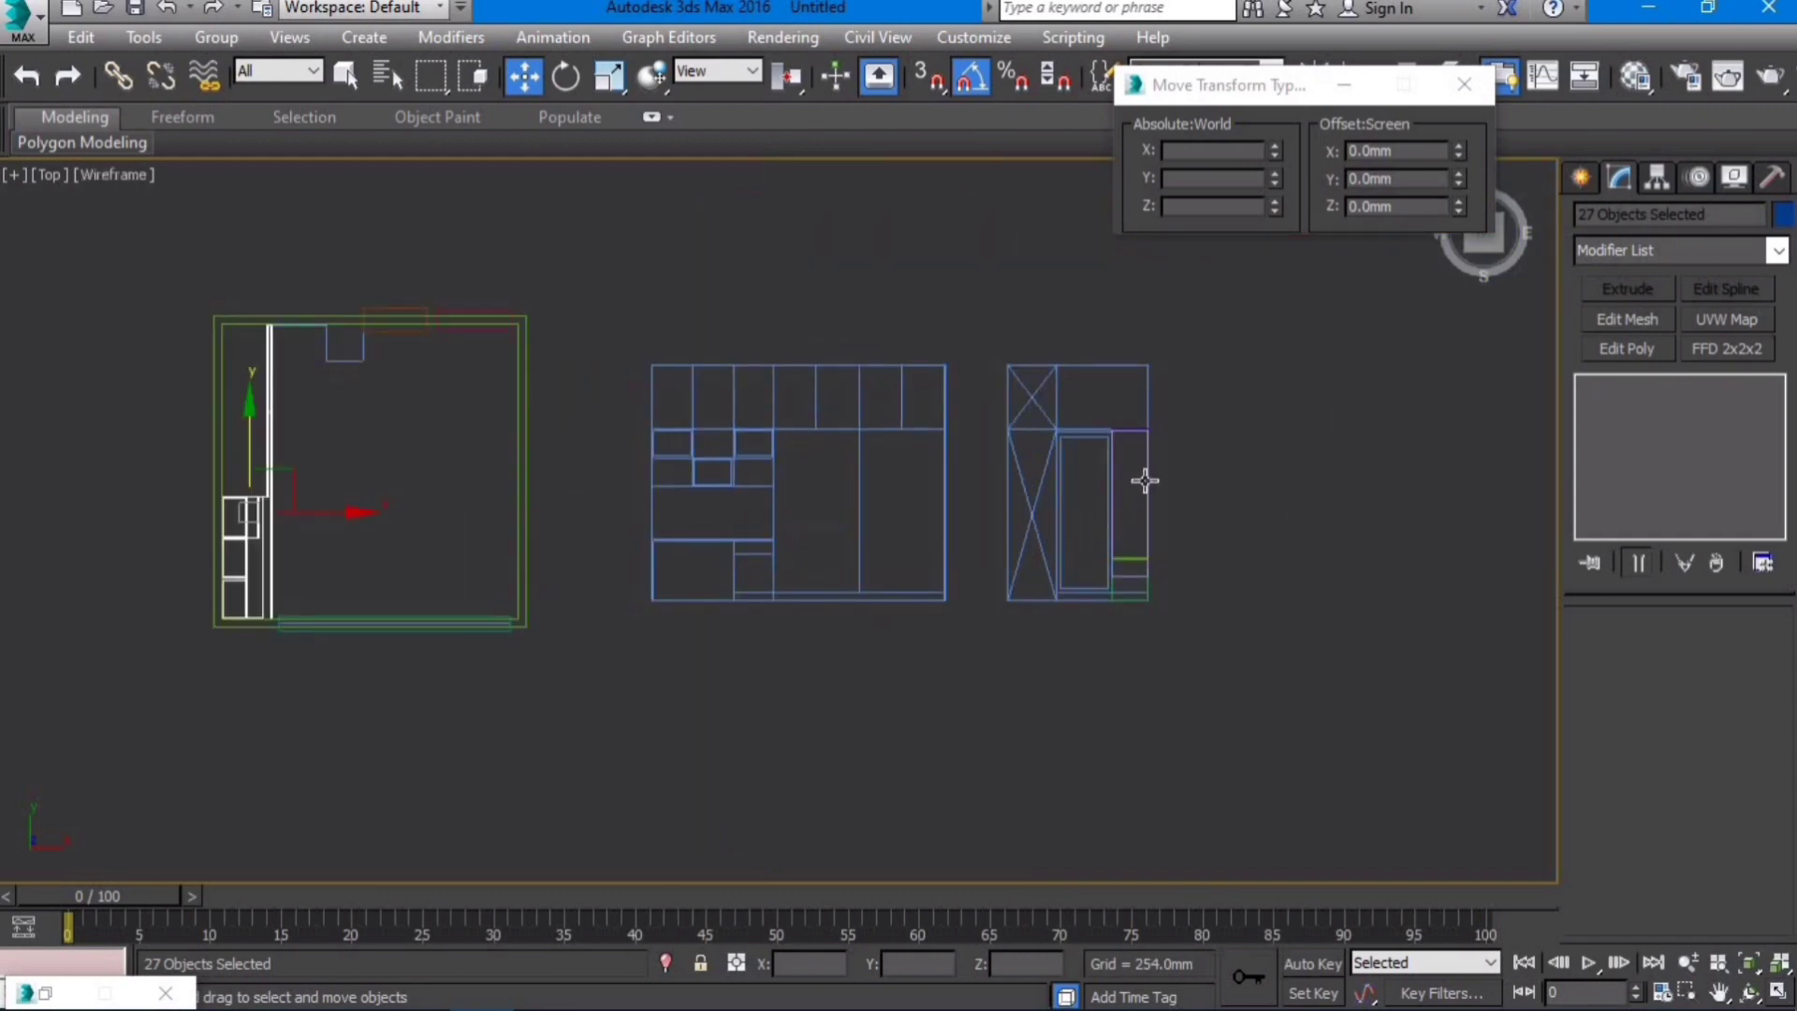
{"action": "scroll", "coordinate": [1137, 496], "scroll_direction": "up", "scroll_amount": 4}
{"action": "key", "text": "F3"}
{"action": "left_click_drag", "start_coordinate": [920, 339], "coordinate": [1198, 767]}
{"action": "left_click", "coordinate": [743, 315], "text": "alt"}
{"action": "scroll", "coordinate": [1267, 467], "scroll_direction": "down", "scroll_amount": 6}
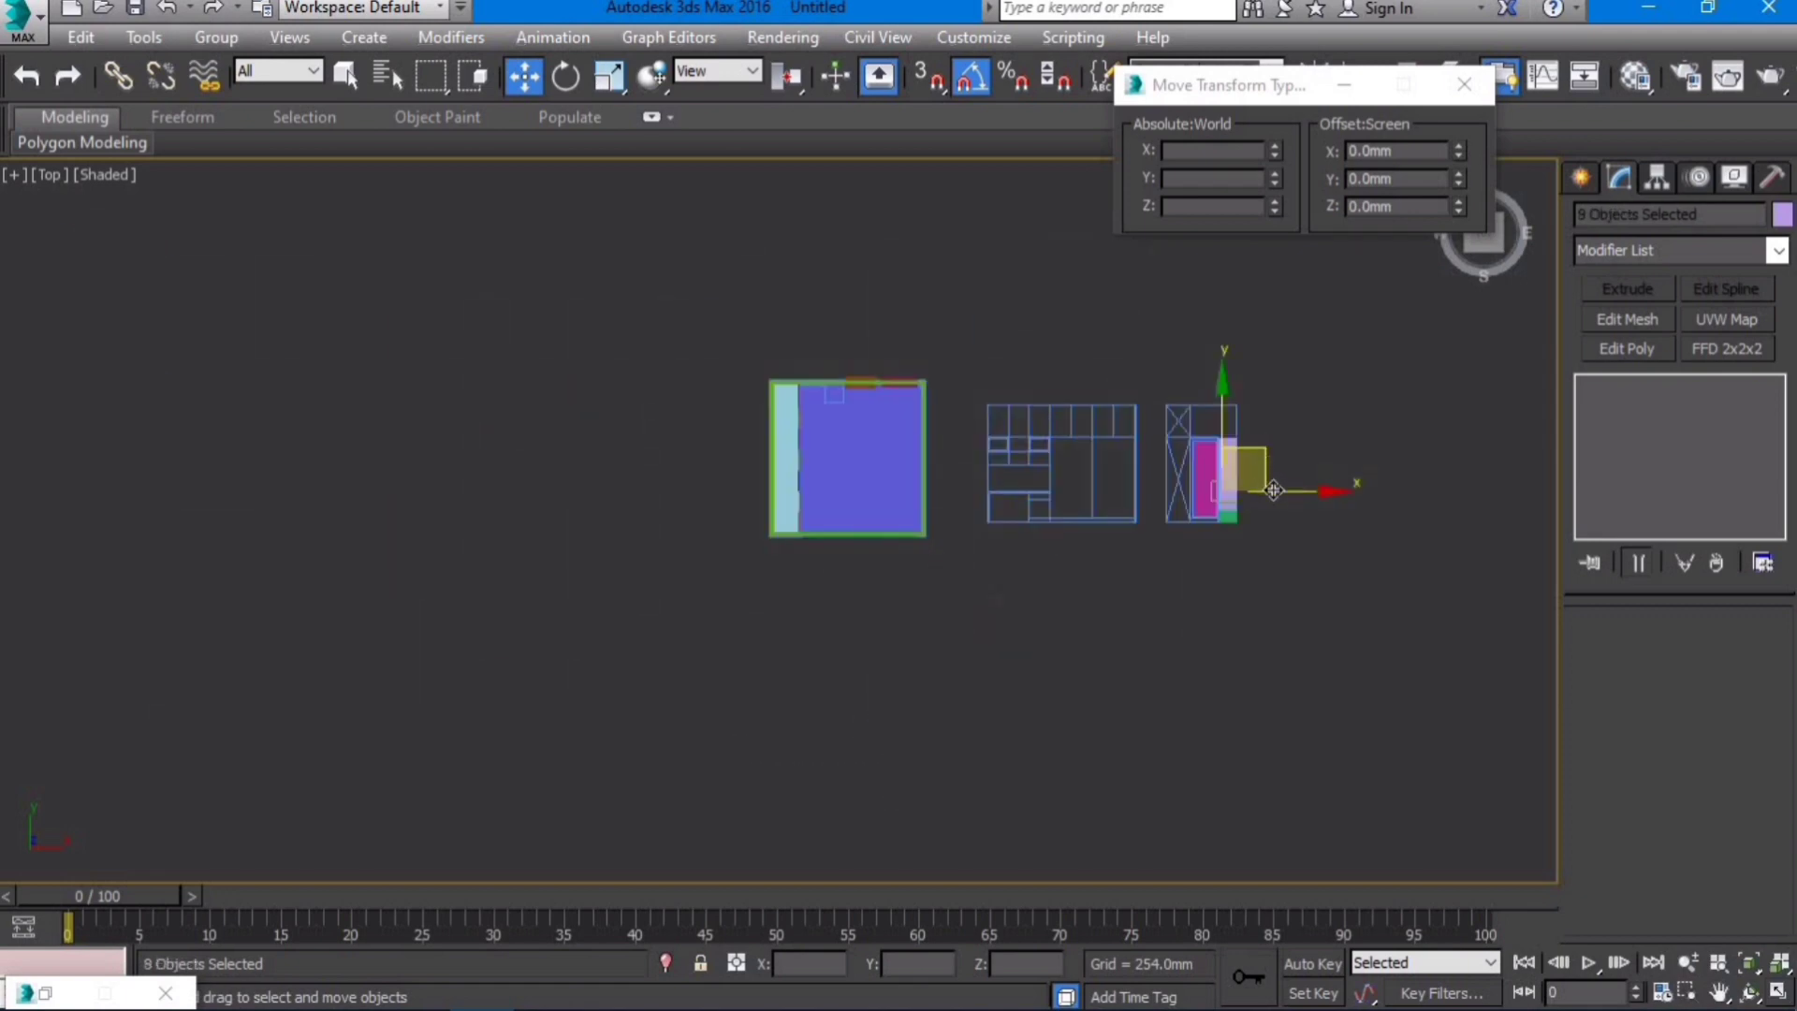
{"action": "mouse_move", "coordinate": [1280, 493]}
{"action": "left_mouse_down"}
{"action": "mouse_move", "coordinate": [962, 558]}
{"action": "mouse_move", "coordinate": [1170, 599]}
{"action": "left_mouse_up"}
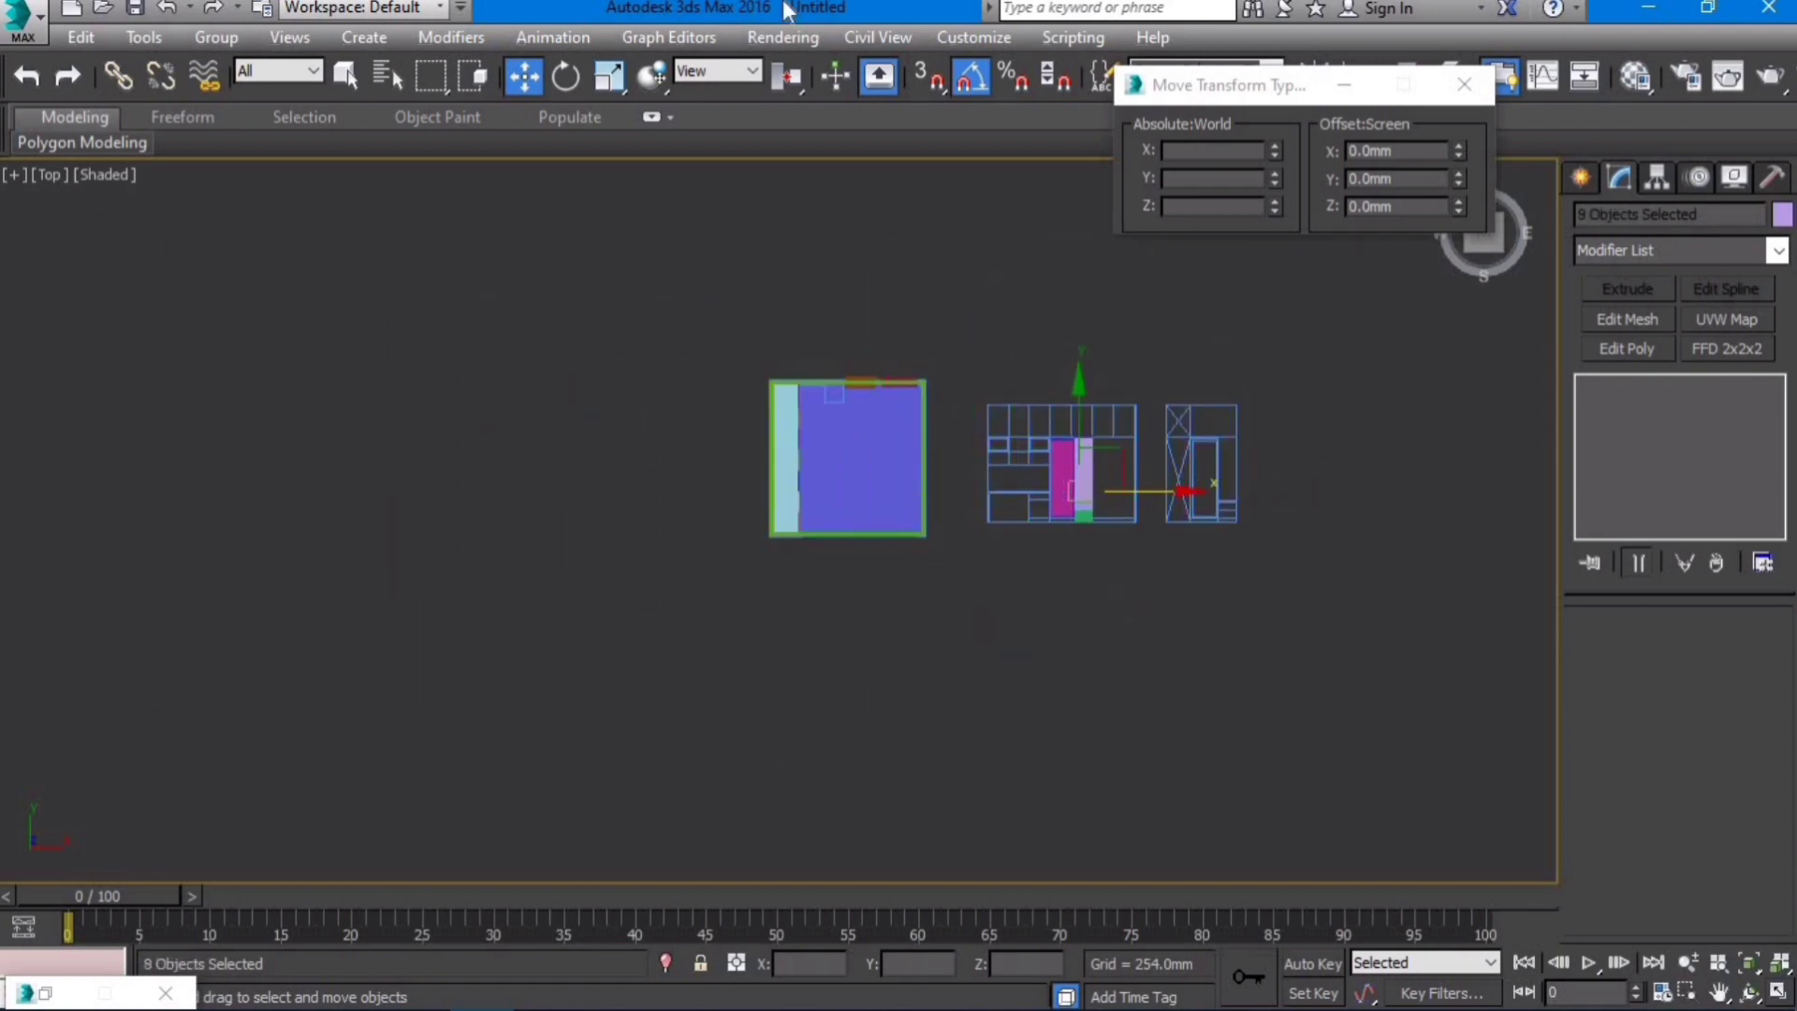
Step: Rotate the side unit about the X axis so it stands upright
{"action": "left_click", "coordinate": [565, 75]}
{"action": "left_click_drag", "start_coordinate": [1078, 512], "coordinate": [1092, 615]}
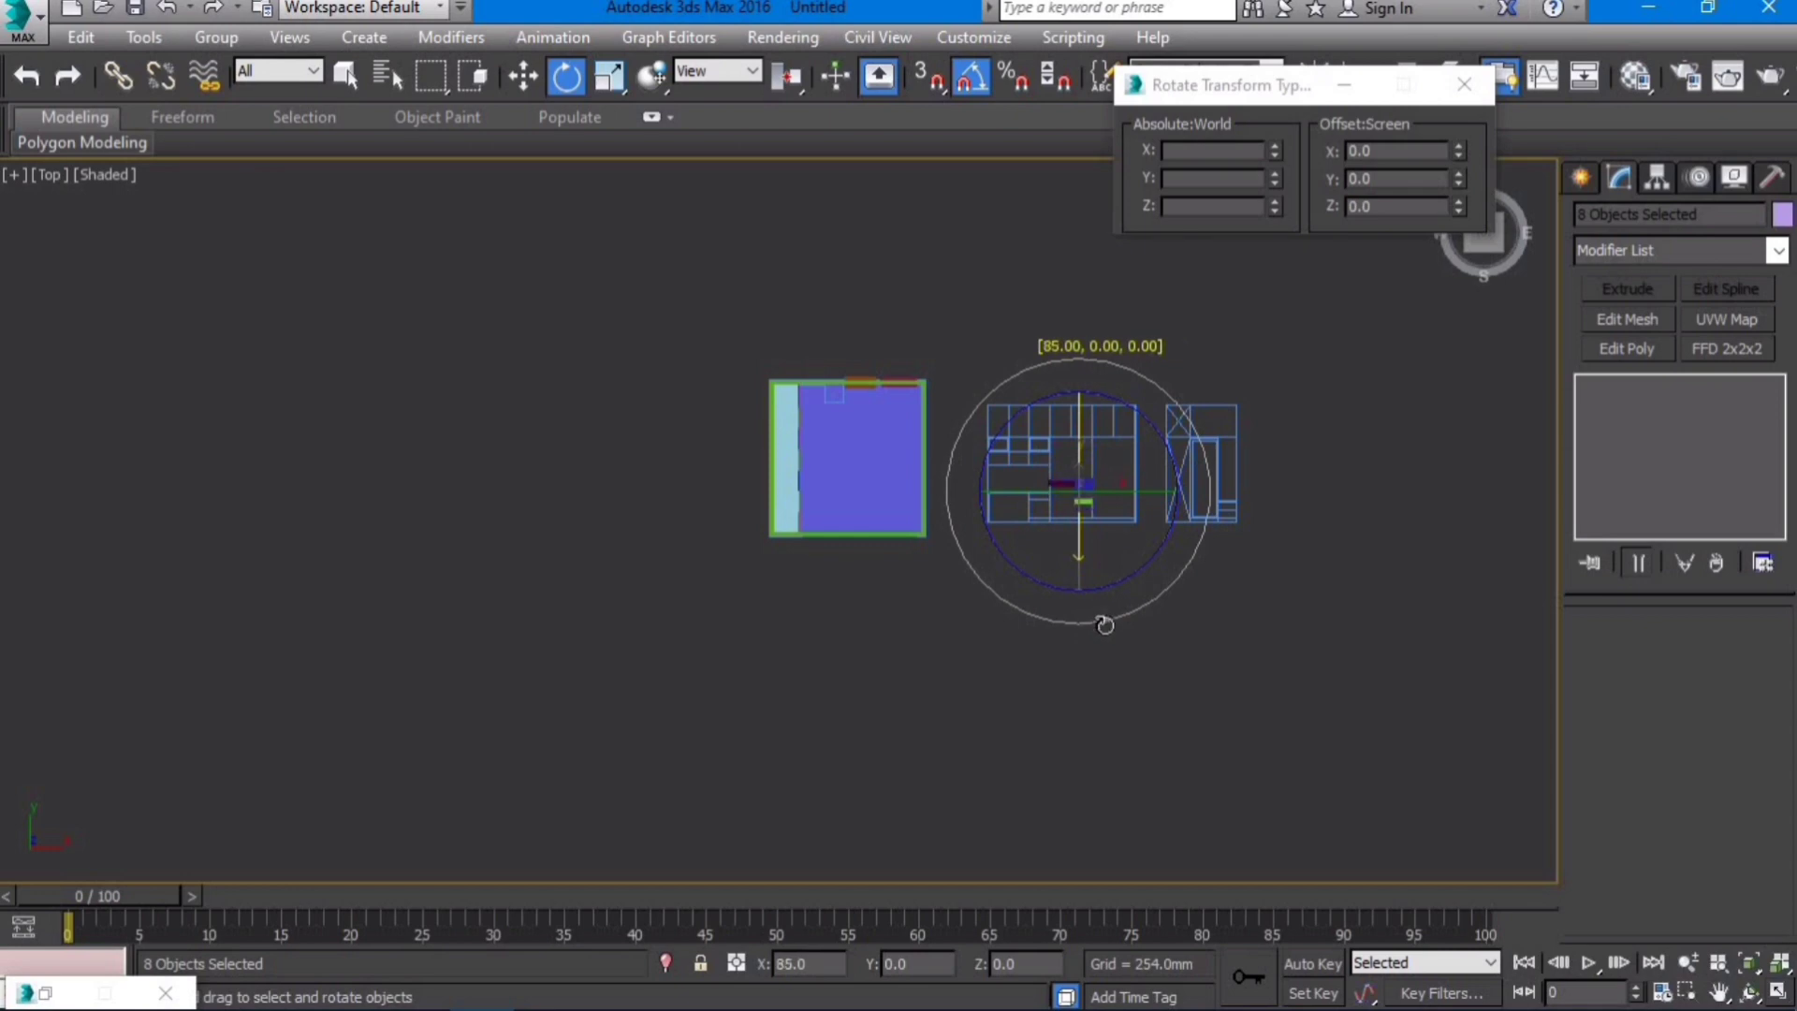
{"action": "scroll", "coordinate": [1158, 515], "scroll_direction": "up", "scroll_amount": 2}
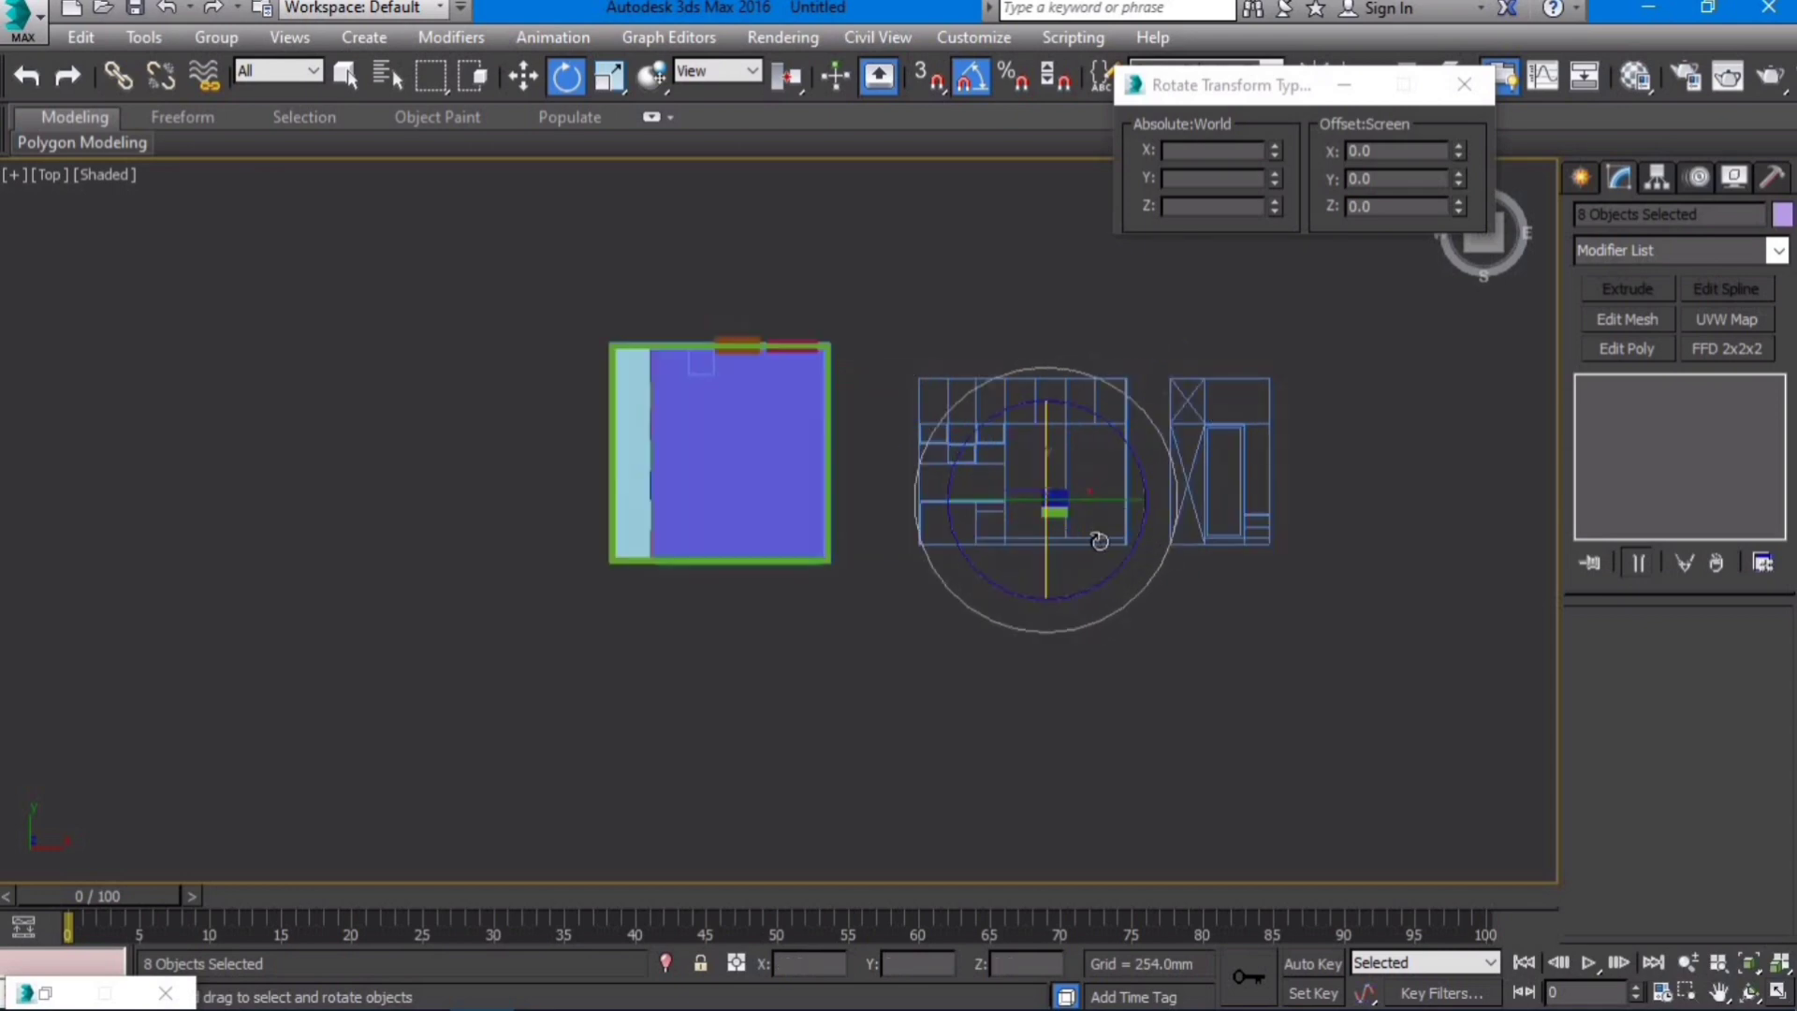
Step: Move the side unit onto the room plan, against the back wall beside the wardrobe and near its outlined space
{"action": "key", "text": "F3"}
{"action": "middle_click_drag", "start_coordinate": [1089, 546], "coordinate": [1186, 617]}
{"action": "key", "text": "w"}
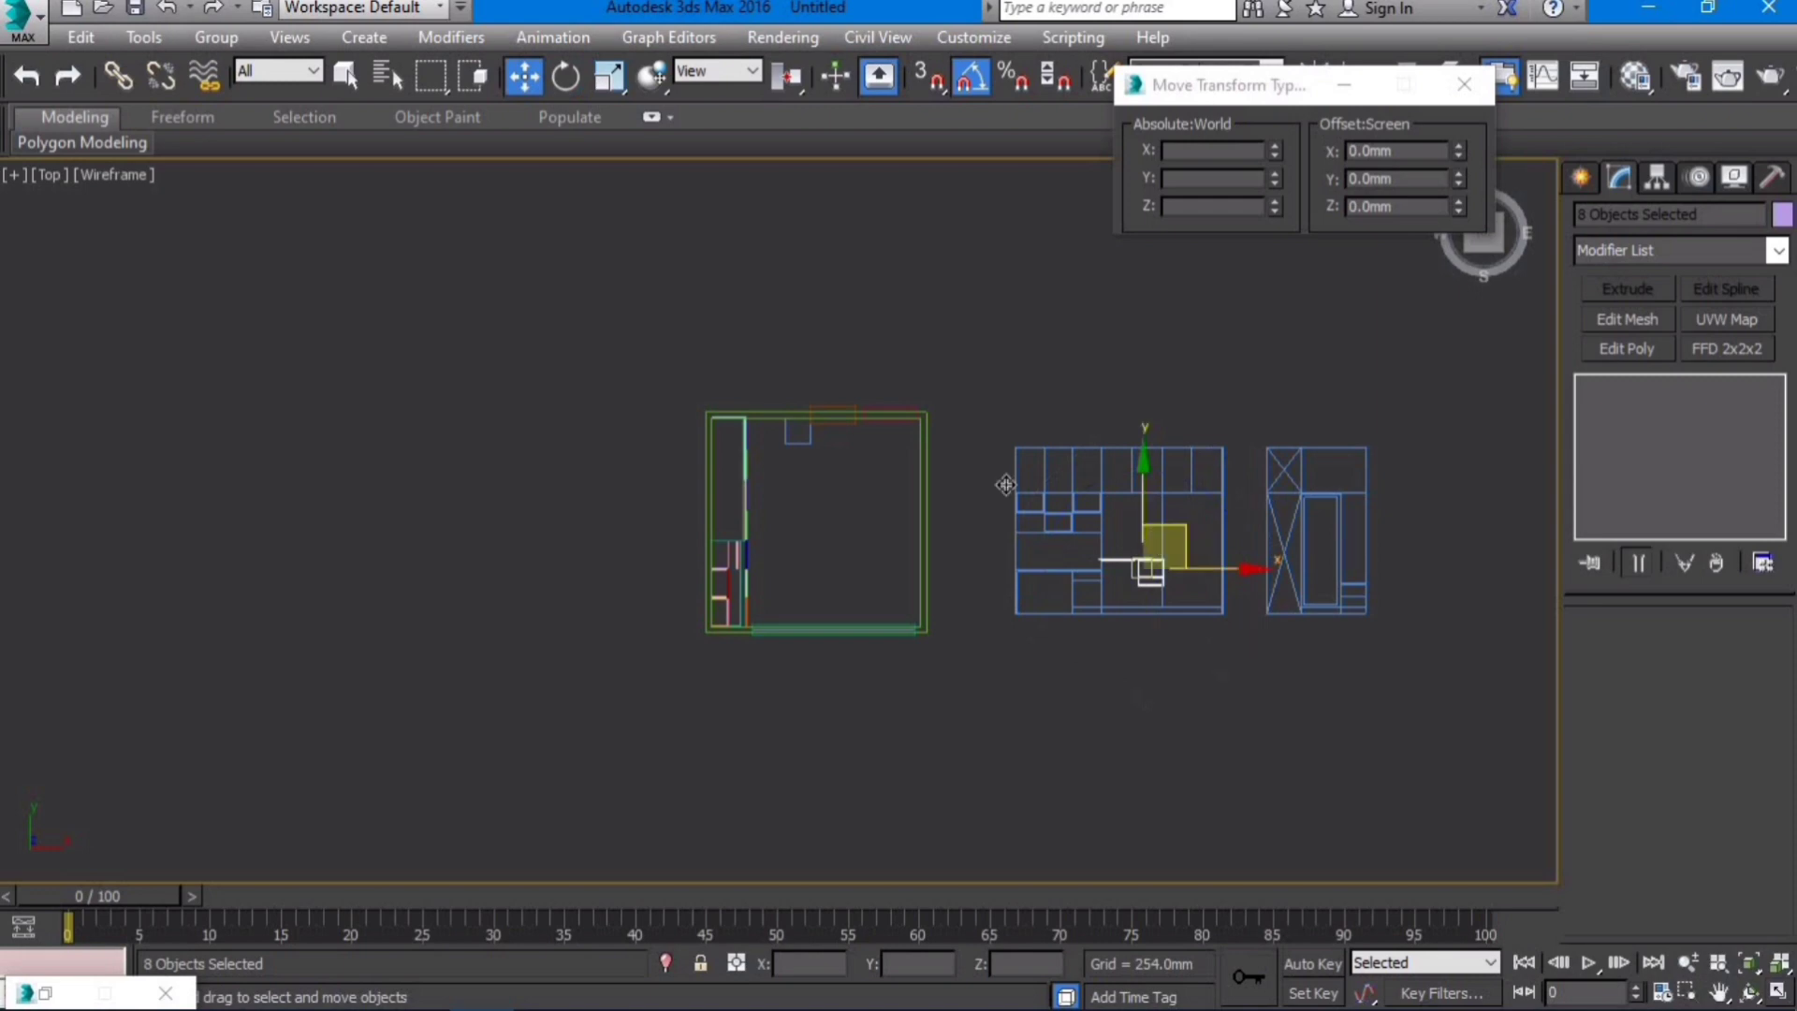
{"action": "mouse_move", "coordinate": [1163, 535]}
{"action": "left_mouse_down"}
{"action": "mouse_move", "coordinate": [854, 425]}
{"action": "mouse_move", "coordinate": [955, 338]}
{"action": "mouse_move", "coordinate": [1025, 333]}
{"action": "left_mouse_up"}
{"action": "scroll", "coordinate": [739, 432], "scroll_direction": "up", "scroll_amount": 3}
{"action": "scroll", "coordinate": [789, 434], "scroll_direction": "up", "scroll_amount": 3}
{"action": "scroll", "coordinate": [929, 463], "scroll_direction": "up", "scroll_amount": 2}
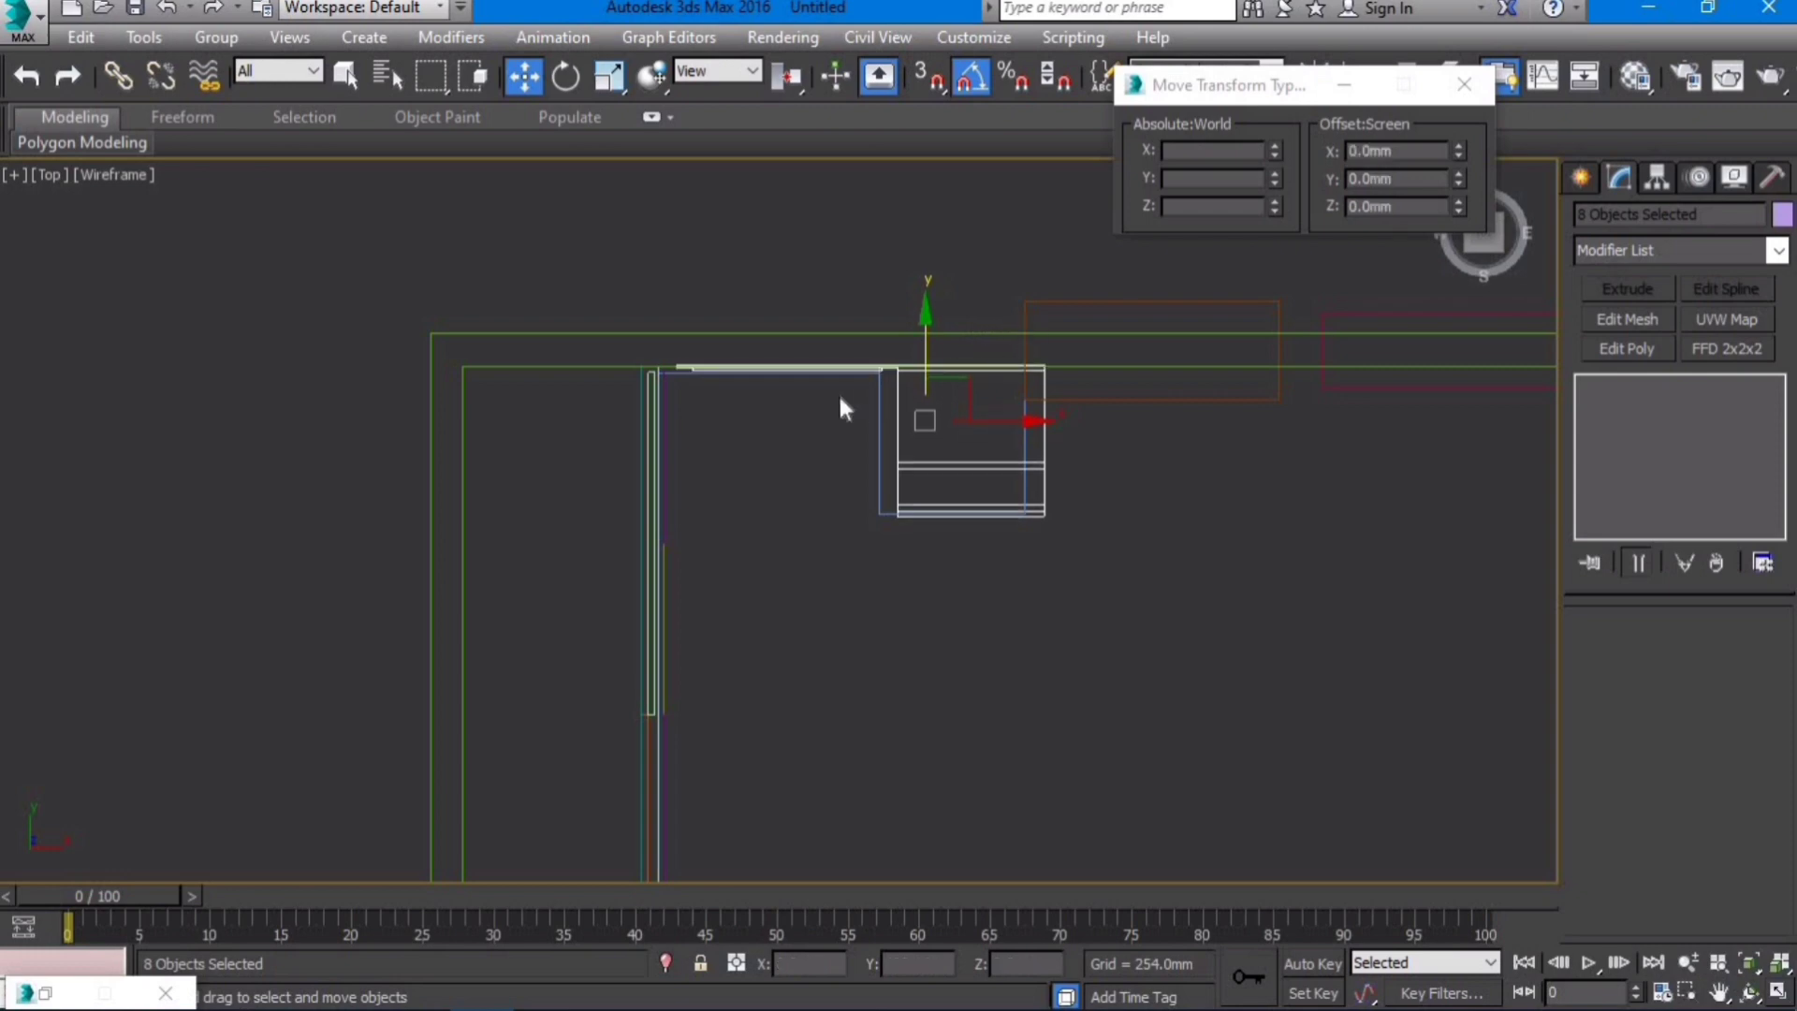
{"action": "scroll", "coordinate": [839, 402], "scroll_direction": "up", "scroll_amount": 5}
Step: Try nudging the side unit along Y against the back wall, and undo the nudges
{"action": "left_click_drag", "start_coordinate": [1084, 397], "coordinate": [1147, 407]}
{"action": "left_click", "coordinate": [1079, 398]}
{"action": "key", "text": "ctrl+z"}
{"action": "key", "text": "ctrl+z"}
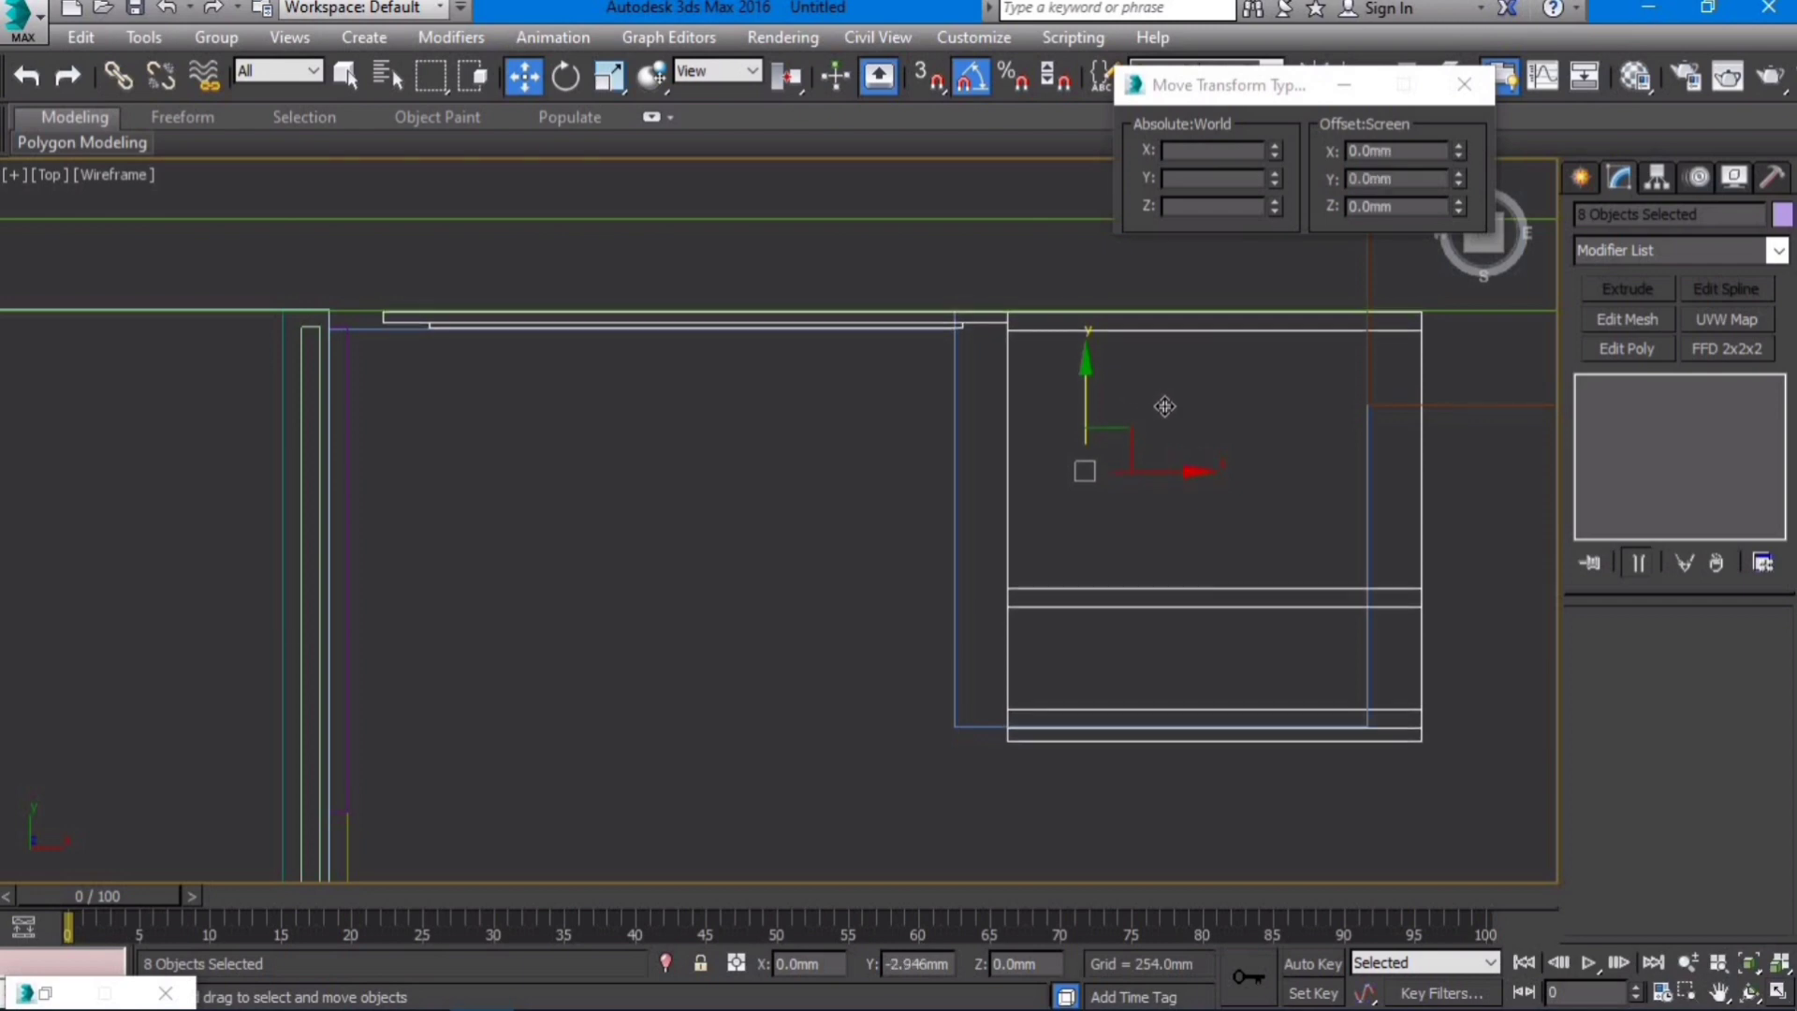
{"action": "key", "text": "ctrl+z"}
Step: Shift the side unit along X onto its plan outline beside the wardrobe and set its back flush with the wall
{"action": "left_click_drag", "start_coordinate": [1149, 473], "coordinate": [1106, 485]}
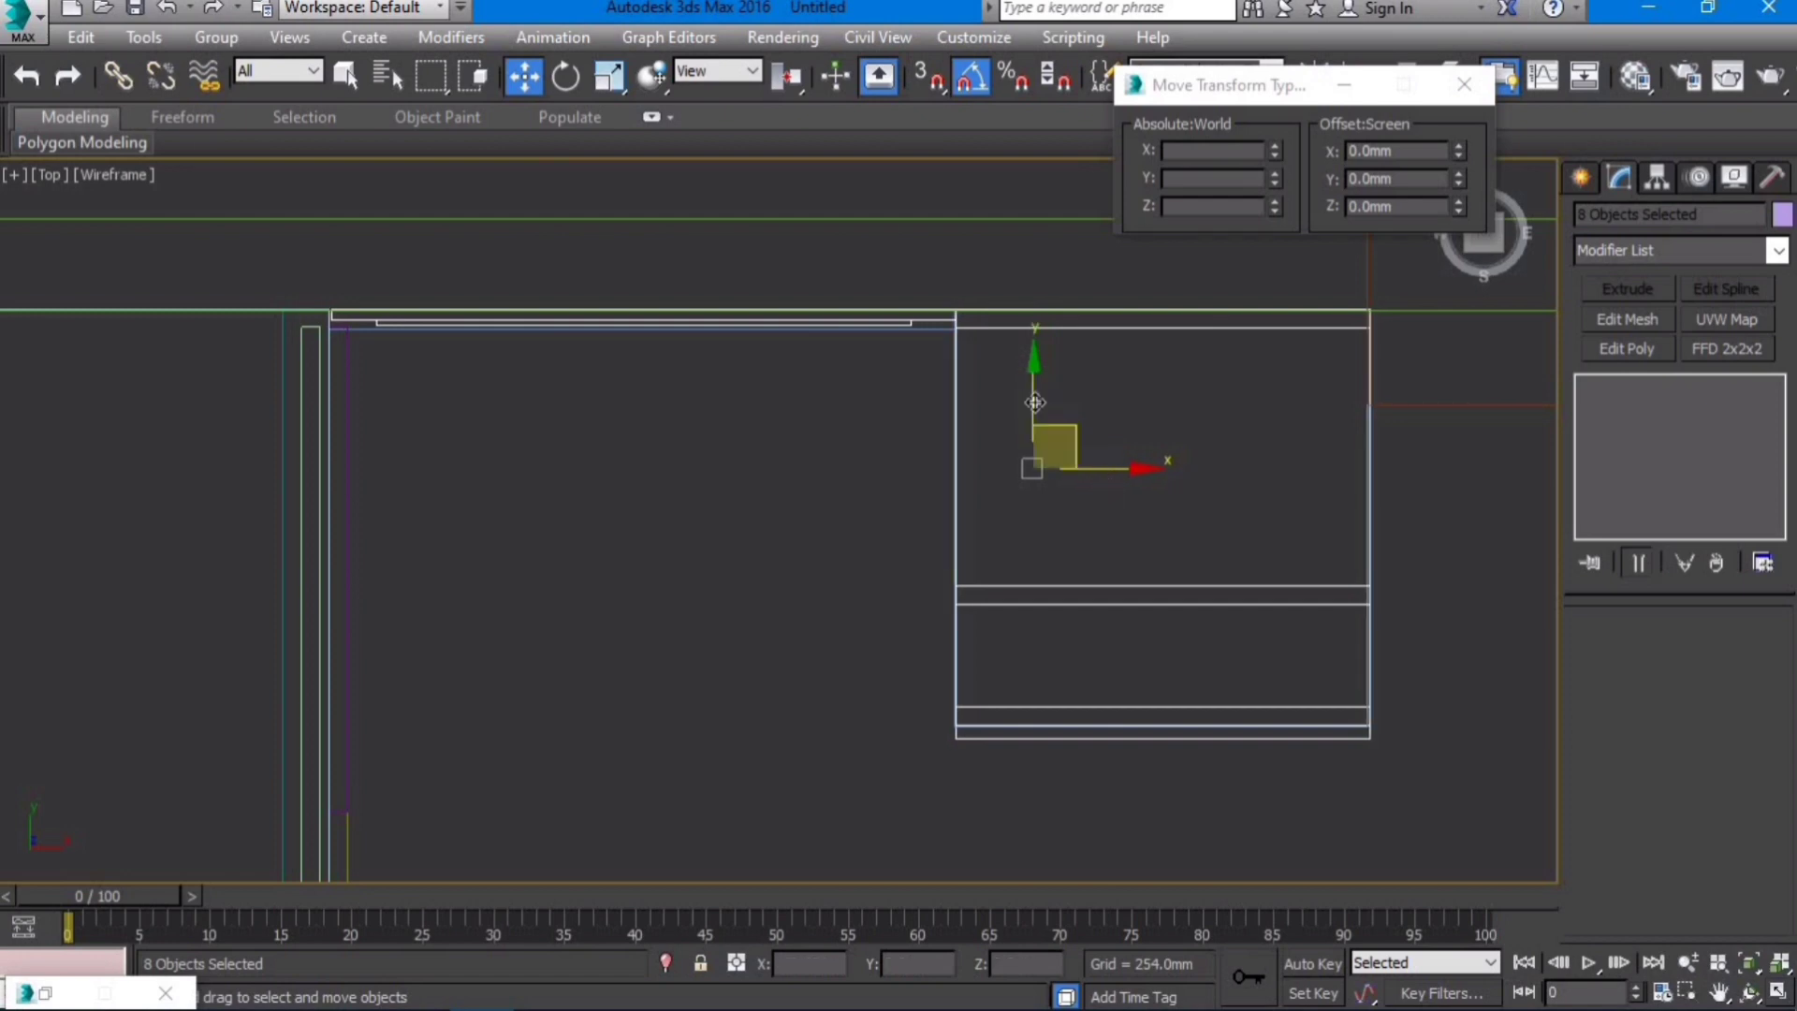
{"action": "left_click_drag", "start_coordinate": [1033, 399], "coordinate": [1092, 402]}
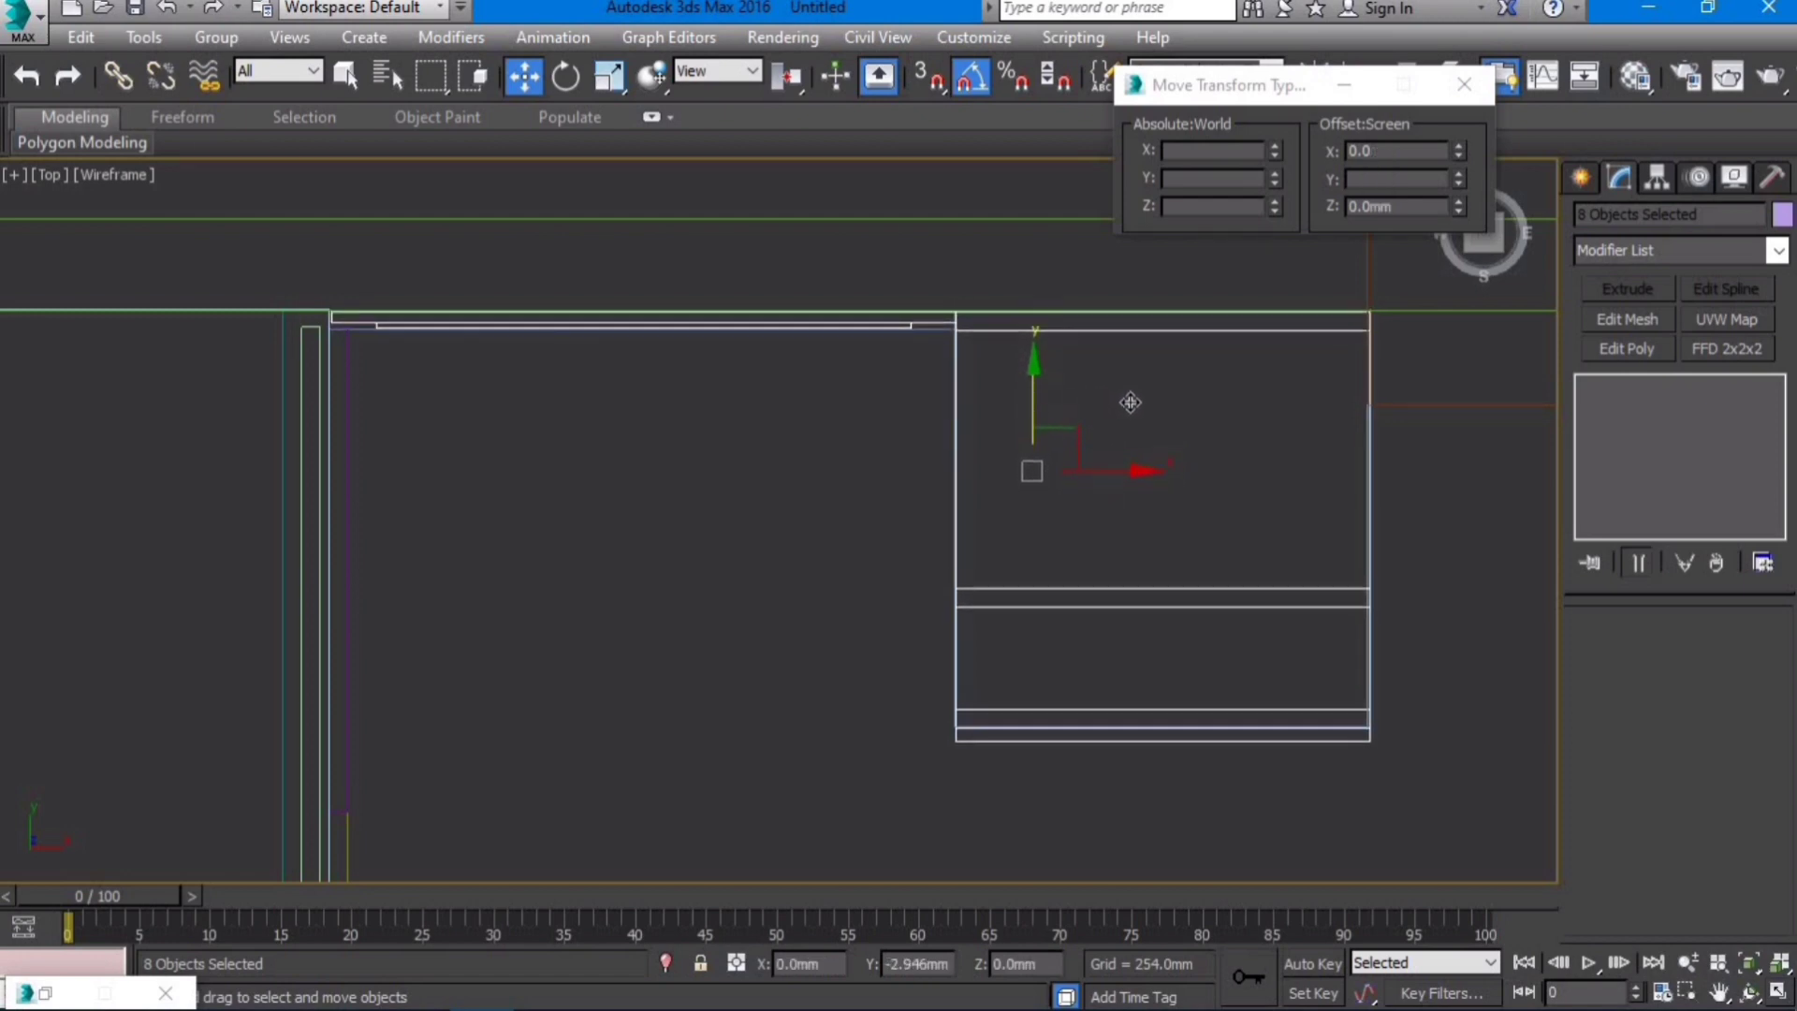
{"action": "left_click_drag", "start_coordinate": [1137, 402], "coordinate": [1140, 401]}
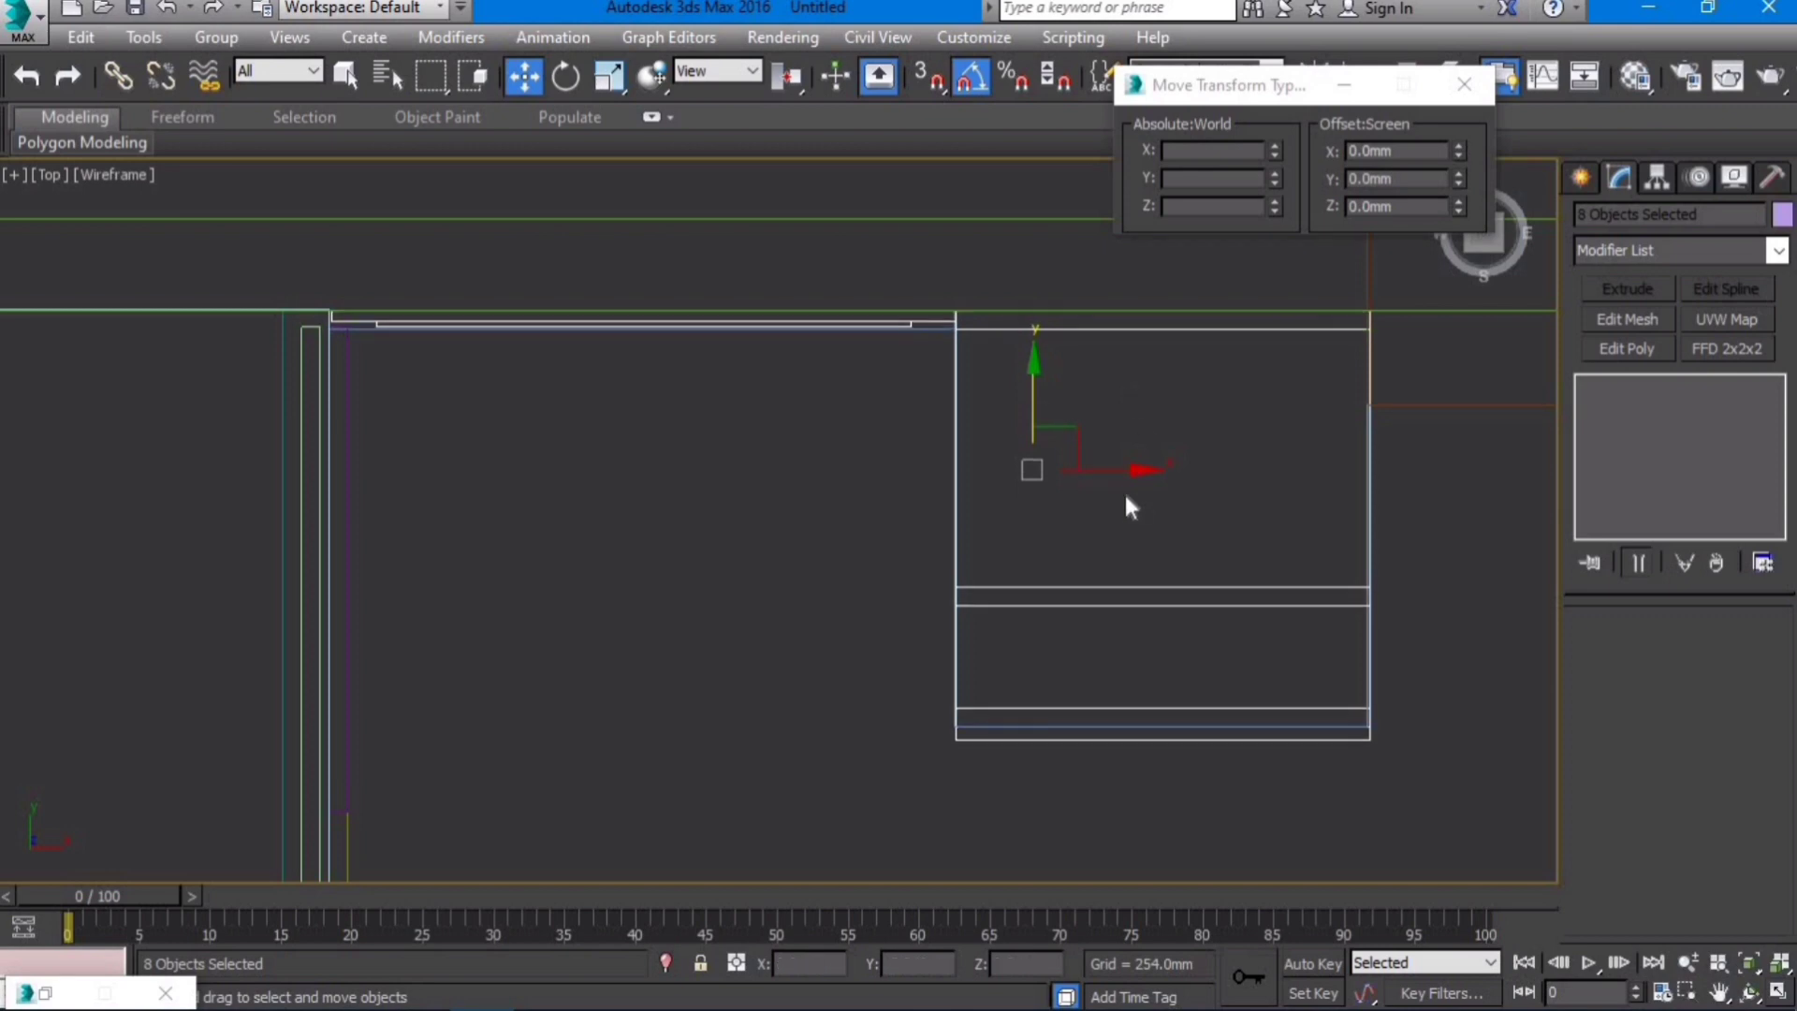
{"action": "left_click_drag", "start_coordinate": [1116, 471], "coordinate": [1084, 450]}
Step: Raise the side unit in the front view until its base rests on the floor slab
{"action": "scroll", "coordinate": [1082, 434], "scroll_direction": "down", "scroll_amount": 6}
{"action": "middle_click_drag", "start_coordinate": [1135, 574], "coordinate": [1019, 435], "text": "alt"}
{"action": "key", "text": "F3"}
{"action": "key", "text": "p"}
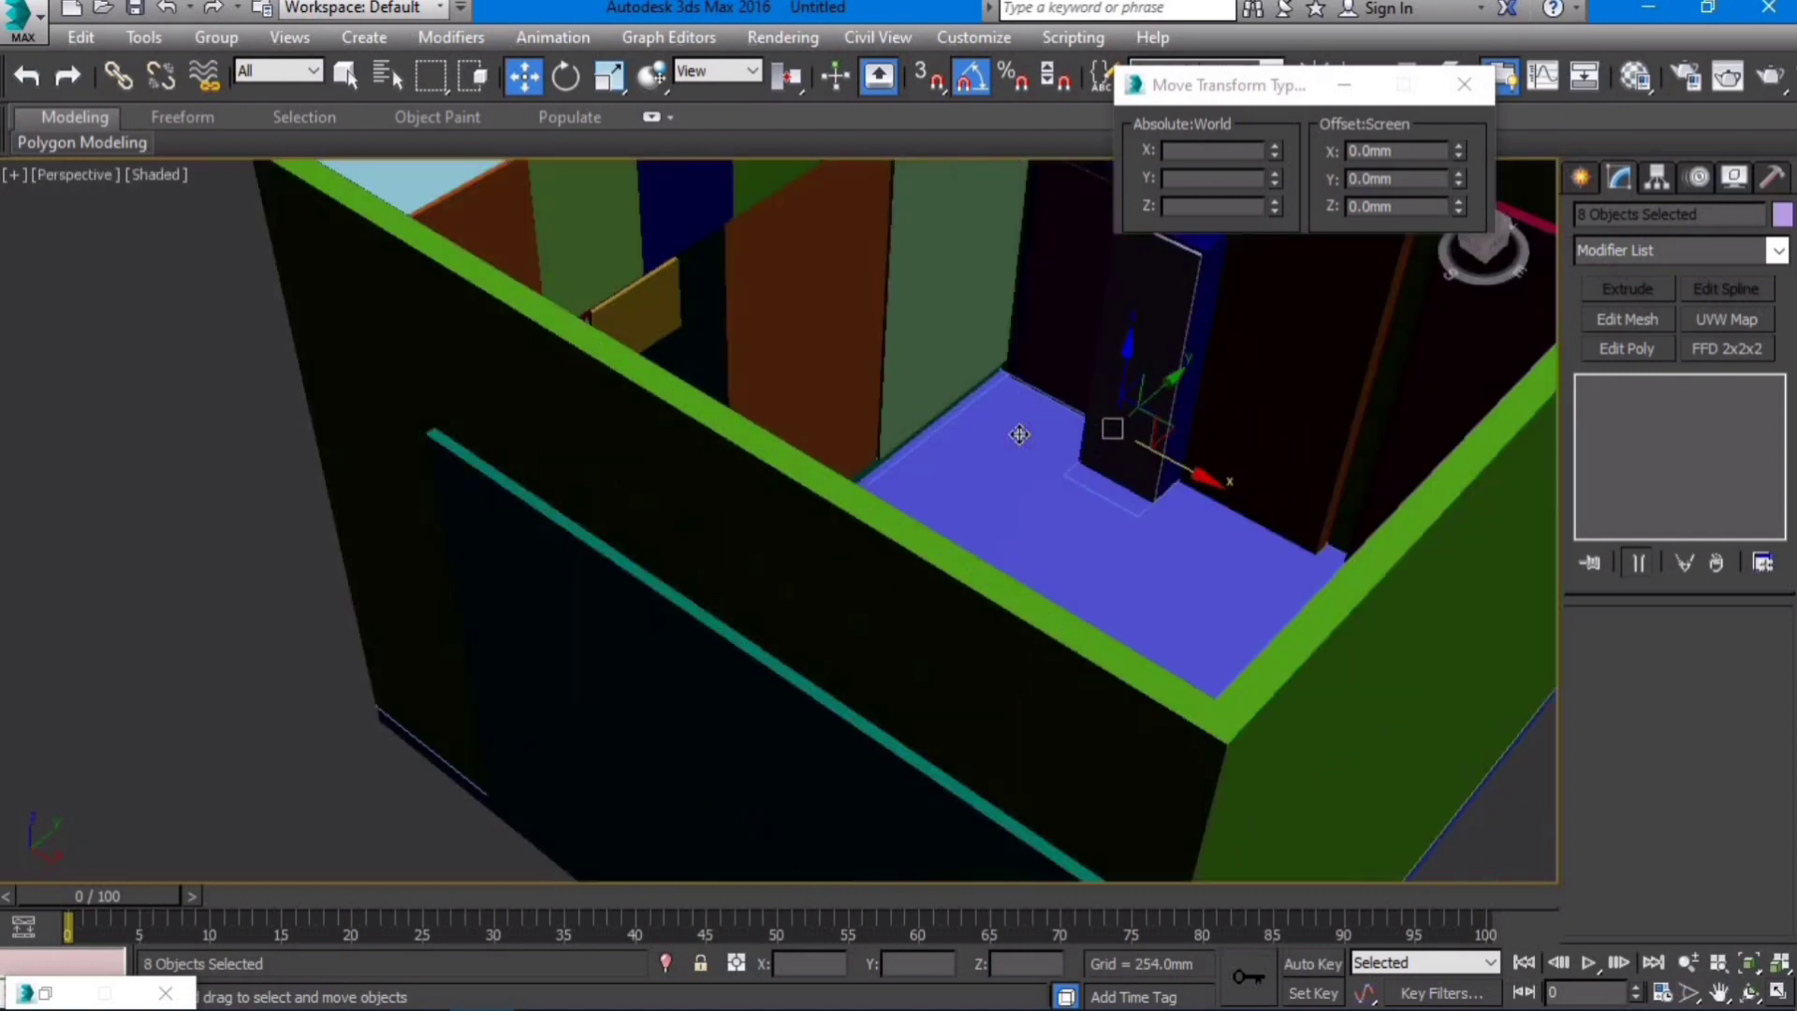
{"action": "key", "text": "f"}
{"action": "key", "text": "F3"}
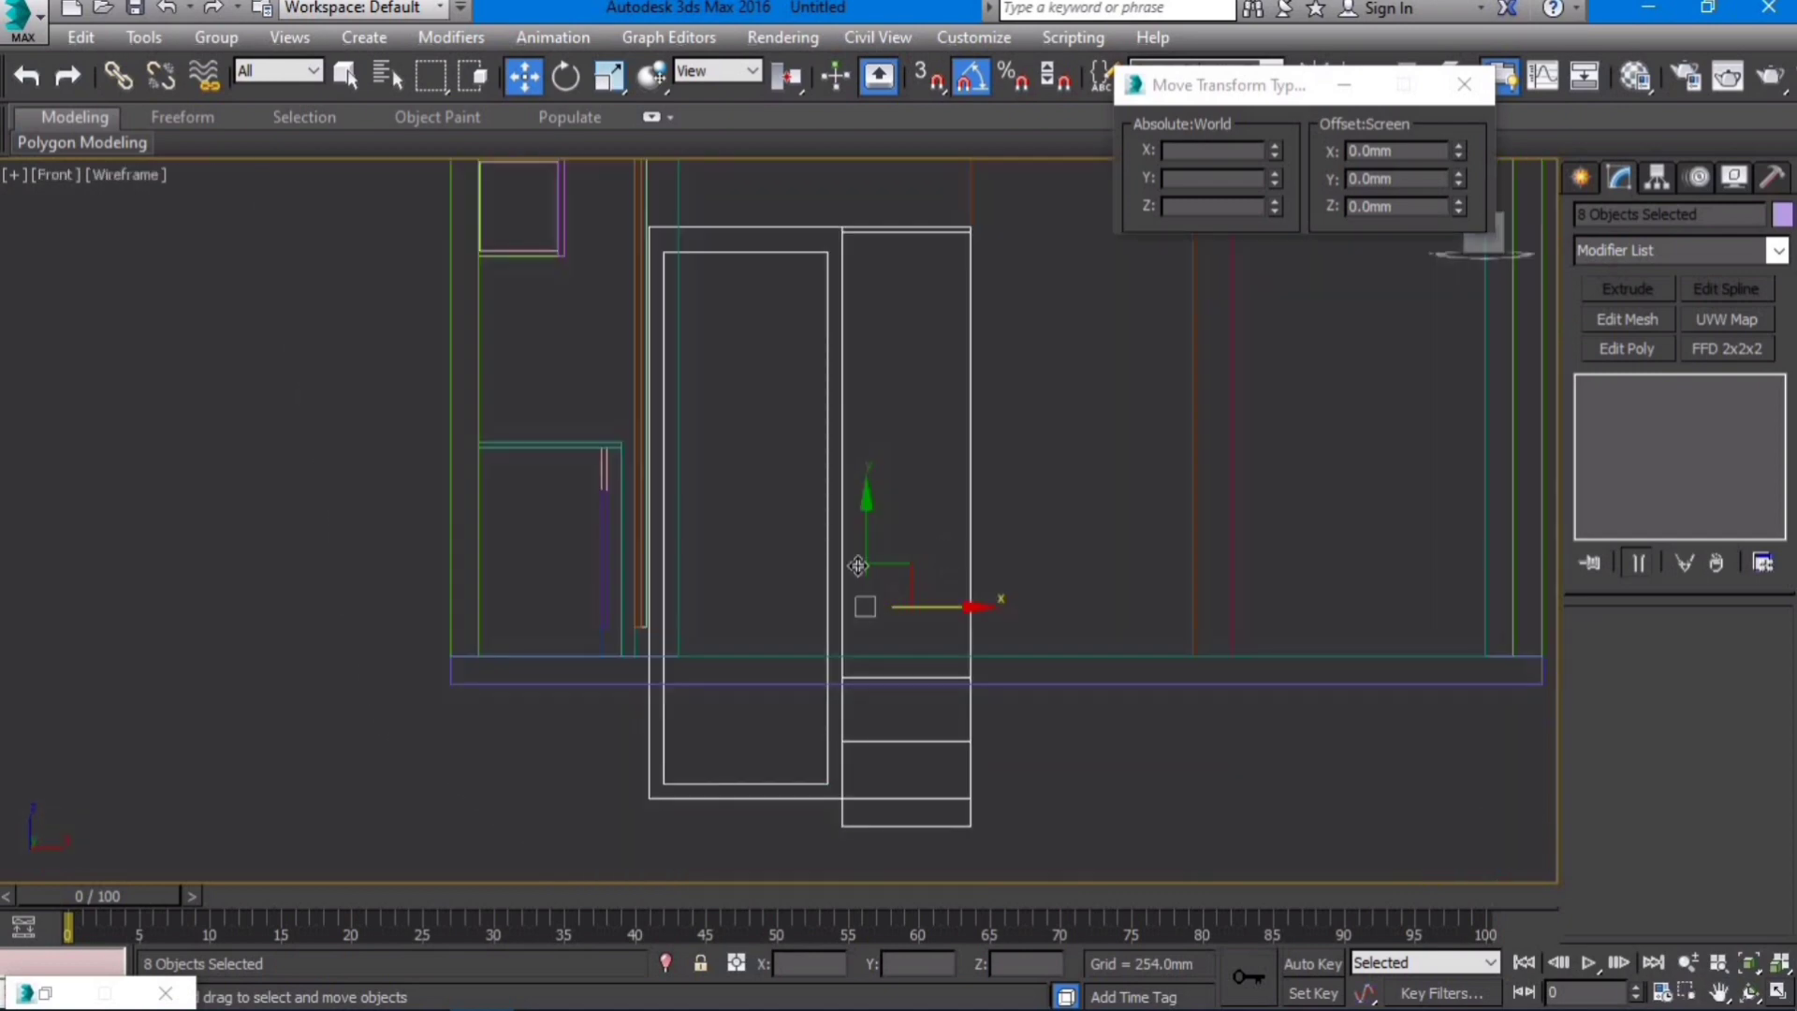
{"action": "left_click_drag", "start_coordinate": [877, 534], "coordinate": [1005, 391]}
Step: Examine the raised side unit in a shaded perspective view to check its placement in the room
{"action": "scroll", "coordinate": [958, 522], "scroll_direction": "down", "scroll_amount": 5}
{"action": "mouse_move", "coordinate": [931, 543]}
{"action": "middle_mouse_down", "text": "alt"}
{"action": "mouse_move", "coordinate": [954, 599]}
{"action": "mouse_move", "coordinate": [966, 529]}
{"action": "middle_mouse_up", "text": "alt"}
{"action": "key", "text": "p"}
{"action": "key", "text": "z"}
{"action": "key", "text": "F3"}
{"action": "scroll", "coordinate": [942, 591], "scroll_direction": "down", "scroll_amount": 5}
{"action": "scroll", "coordinate": [945, 554], "scroll_direction": "up", "scroll_amount": 5}
{"action": "mouse_move", "coordinate": [977, 601]}
{"action": "middle_mouse_down", "text": "alt"}
{"action": "mouse_move", "coordinate": [1073, 578]}
{"action": "mouse_move", "coordinate": [866, 594]}
{"action": "mouse_move", "coordinate": [935, 533]}
{"action": "mouse_move", "coordinate": [967, 585]}
{"action": "mouse_move", "coordinate": [950, 600]}
{"action": "middle_mouse_up", "text": "alt"}
Step: Deselect the side unit and review the whole furnished room from above and in shaded perspective
{"action": "key", "text": "t"}
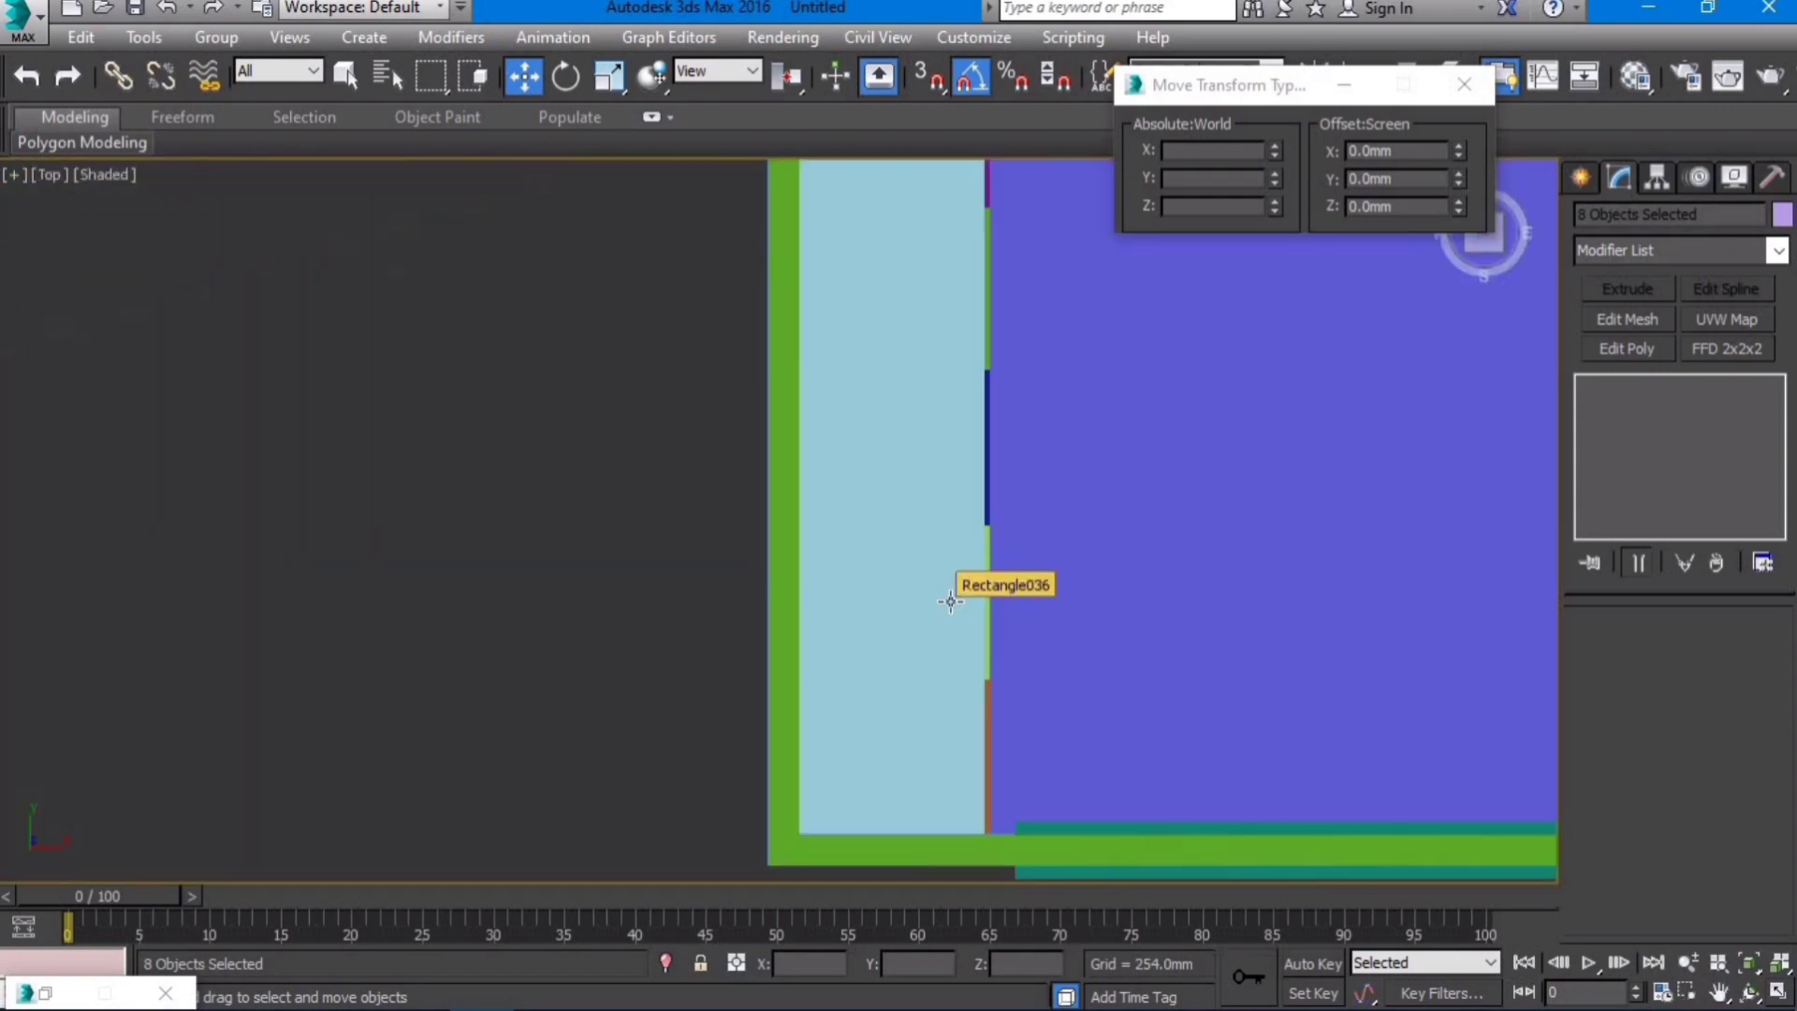
{"action": "scroll", "coordinate": [991, 589], "scroll_direction": "down", "scroll_amount": 4}
{"action": "key", "text": "F3"}
{"action": "scroll", "coordinate": [934, 596], "scroll_direction": "down", "scroll_amount": 4}
{"action": "scroll", "coordinate": [935, 596], "scroll_direction": "down", "scroll_amount": 5}
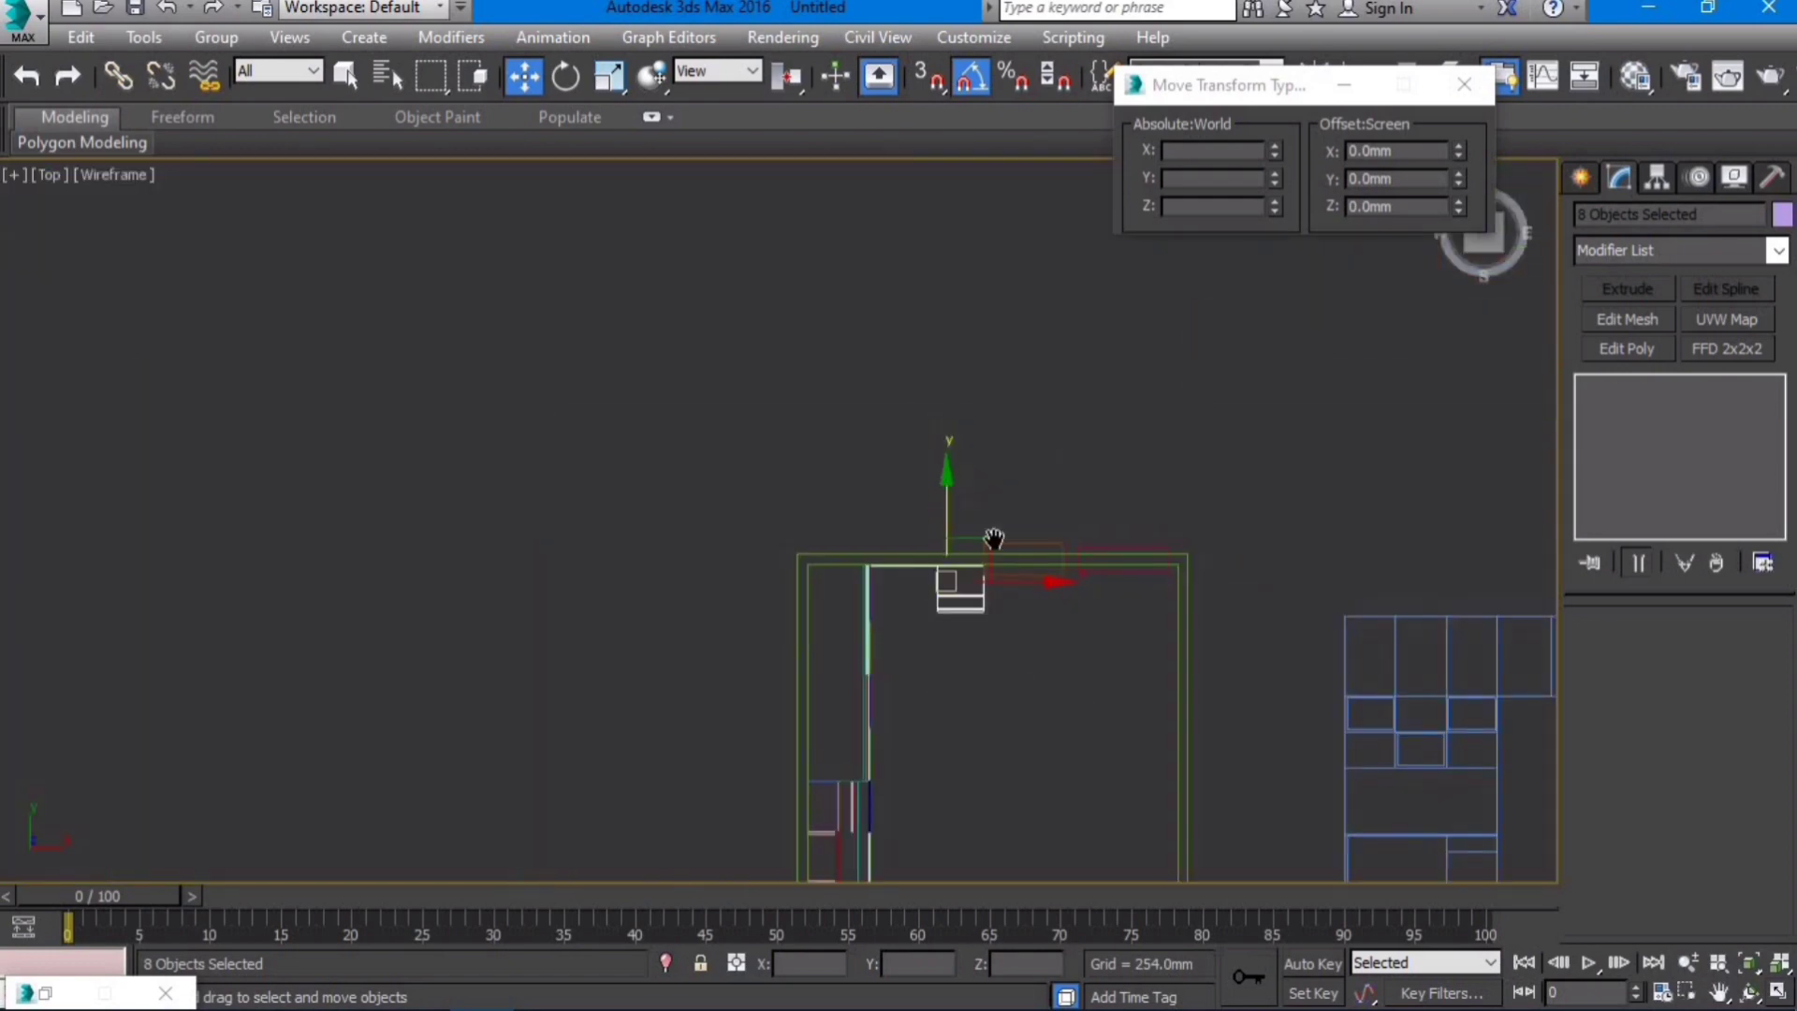
{"action": "middle_click_drag", "start_coordinate": [992, 540], "coordinate": [903, 355]}
{"action": "left_click", "coordinate": [1184, 773]}
{"action": "middle_click_drag", "start_coordinate": [1107, 614], "coordinate": [1142, 678], "text": "alt"}
{"action": "scroll", "coordinate": [1141, 678], "scroll_direction": "down", "scroll_amount": 3}
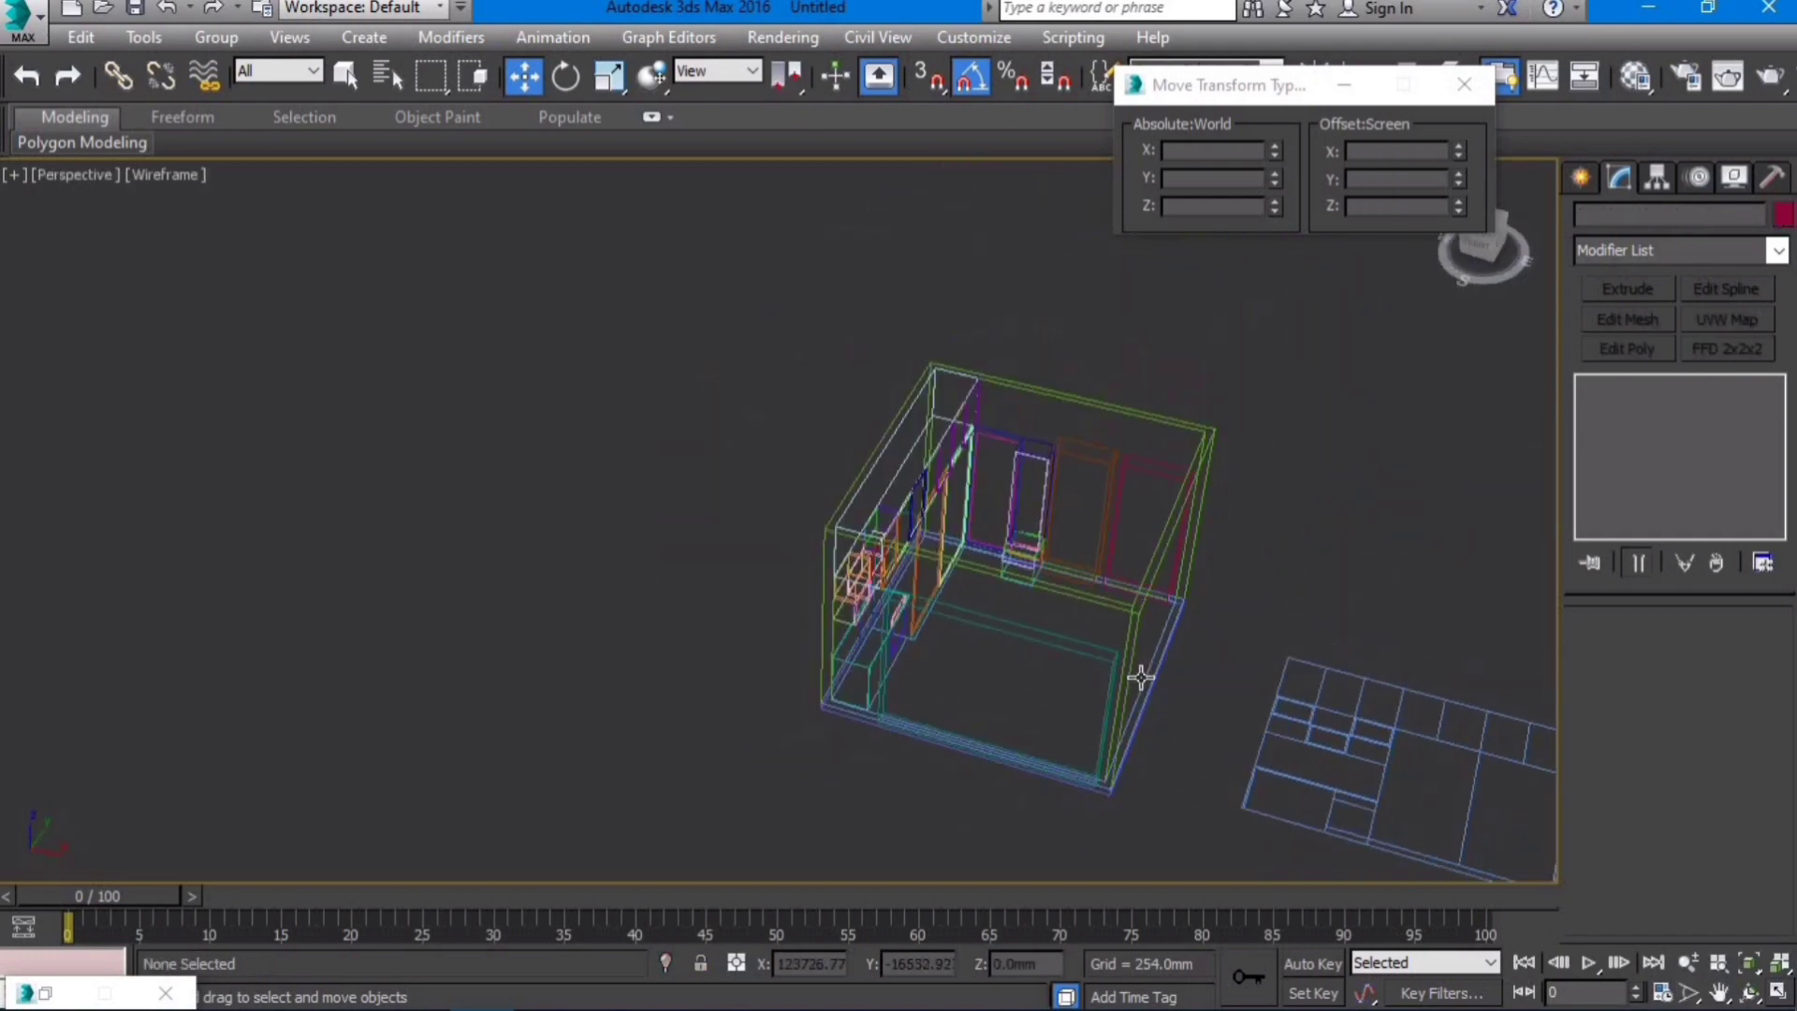
{"action": "key", "text": "F3"}
{"action": "middle_click_drag", "start_coordinate": [1131, 721], "coordinate": [1099, 674], "text": "alt"}
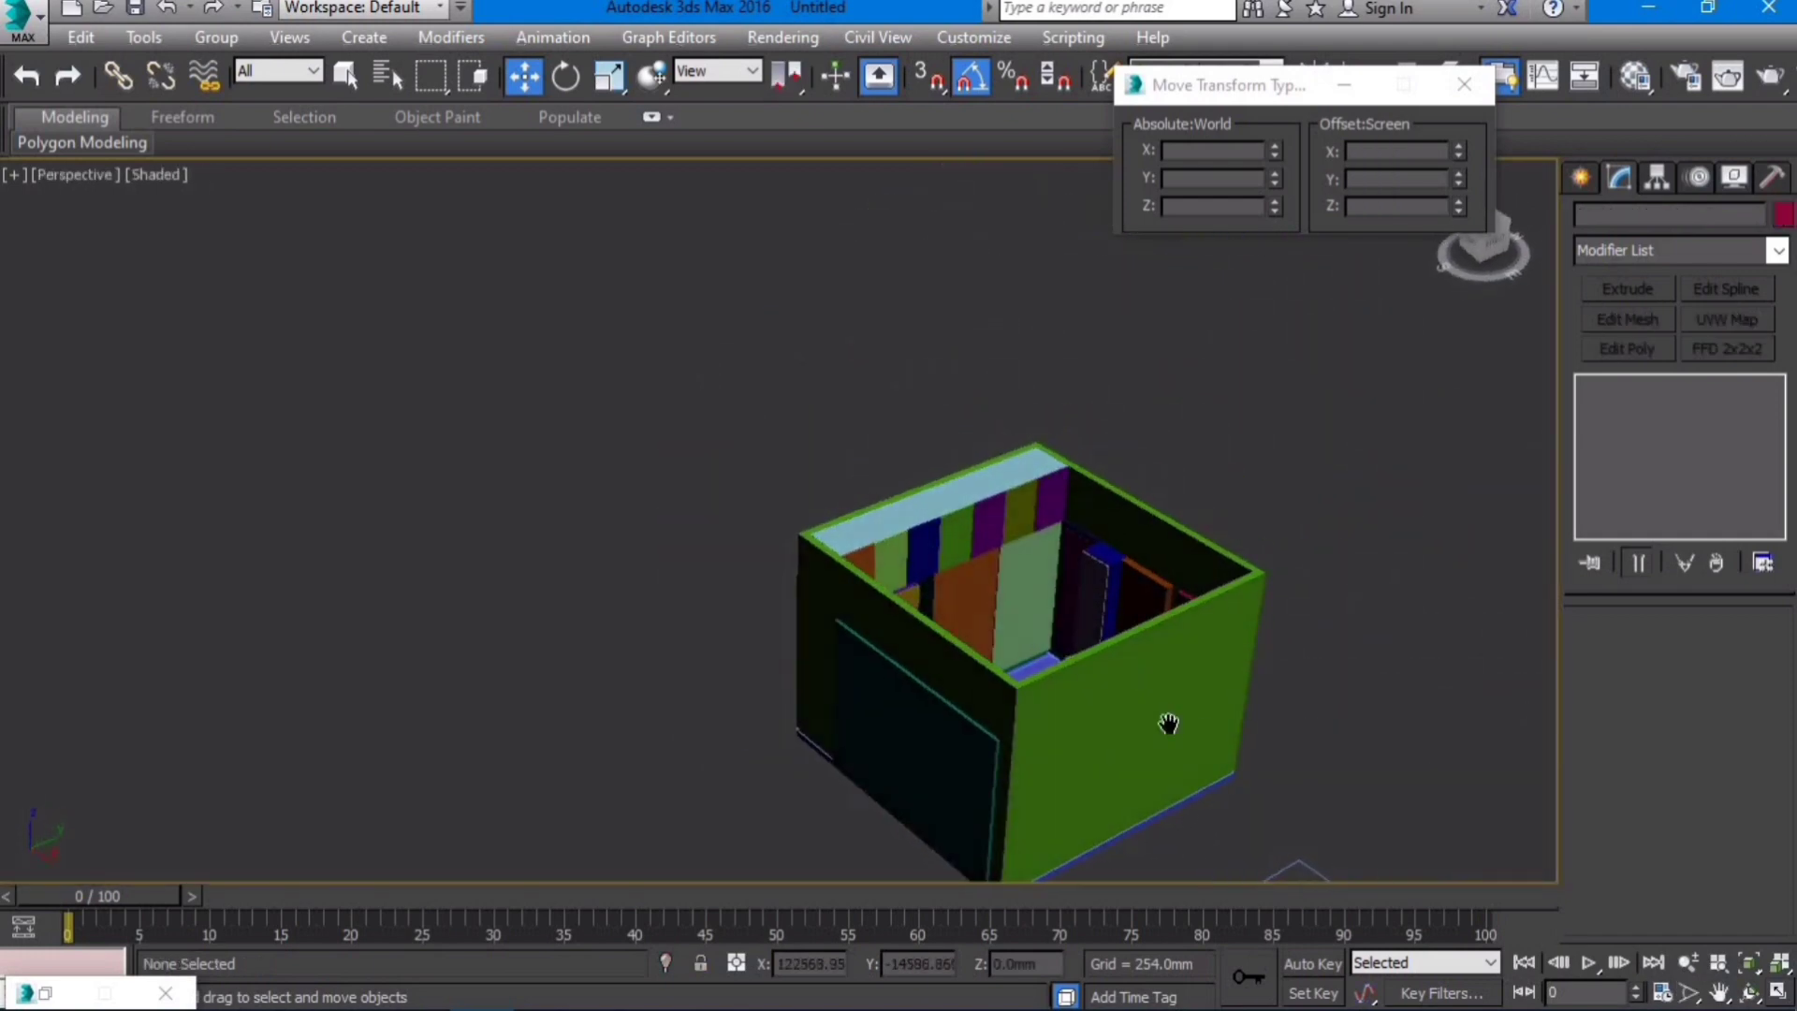
{"action": "middle_click_drag", "start_coordinate": [1169, 724], "coordinate": [1076, 617]}
Step: Select the extruded room walls and hide them, leaving the plan outline and furniture in the top view
{"action": "left_click", "coordinate": [980, 631]}
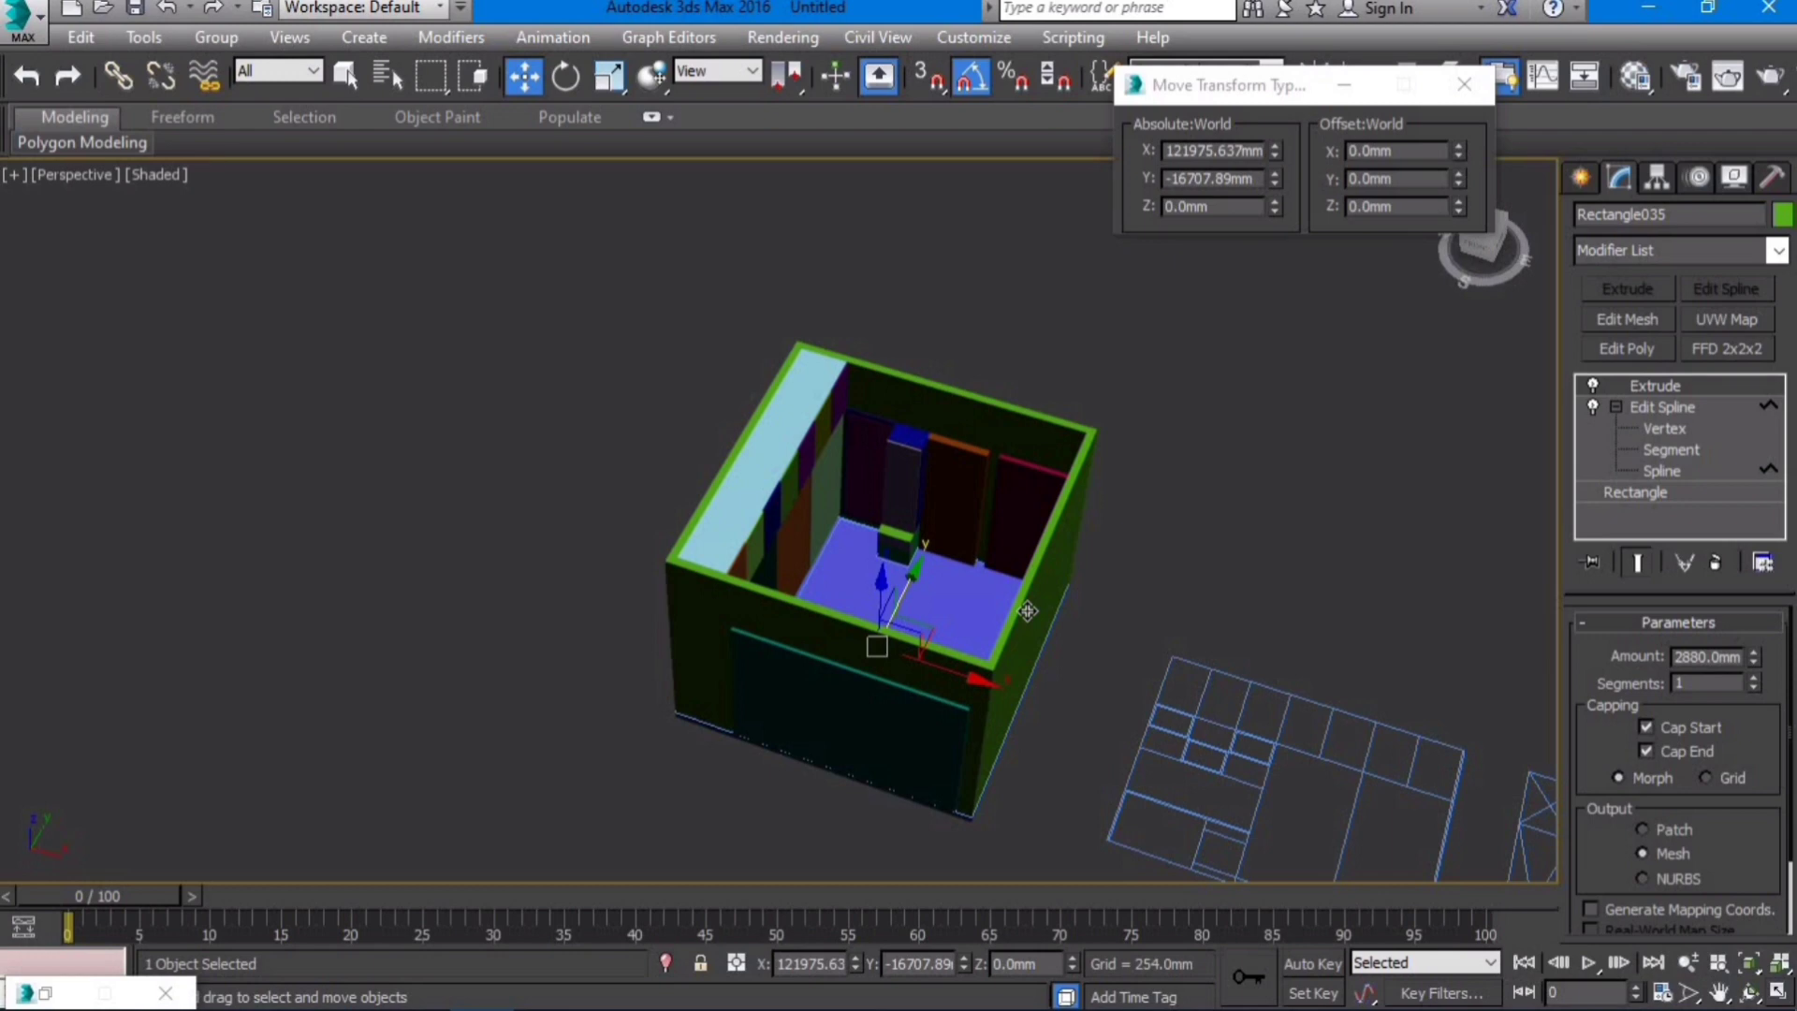
{"action": "scroll", "coordinate": [980, 486], "scroll_direction": "up", "scroll_amount": 3}
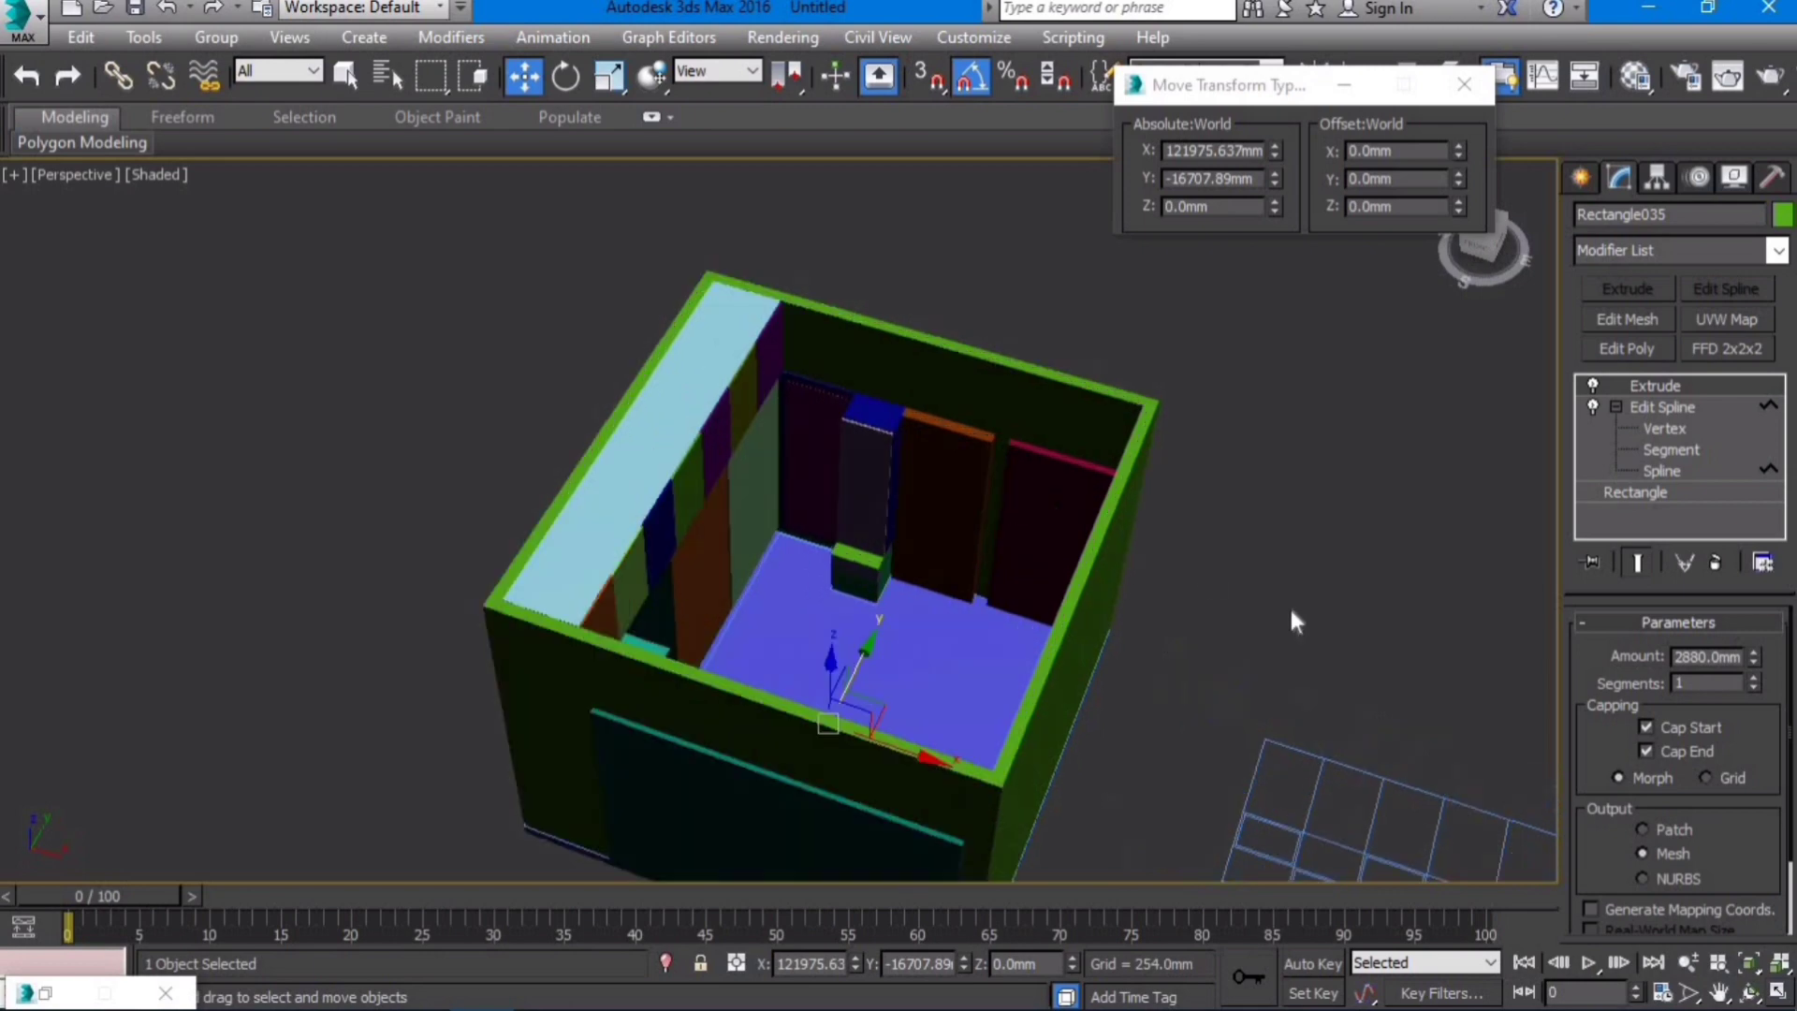
{"action": "middle_click_drag", "start_coordinate": [1289, 604], "coordinate": [1131, 533]}
{"action": "key", "text": "t"}
{"action": "key", "text": "z"}
{"action": "scroll", "coordinate": [978, 513], "scroll_direction": "down", "scroll_amount": 5}
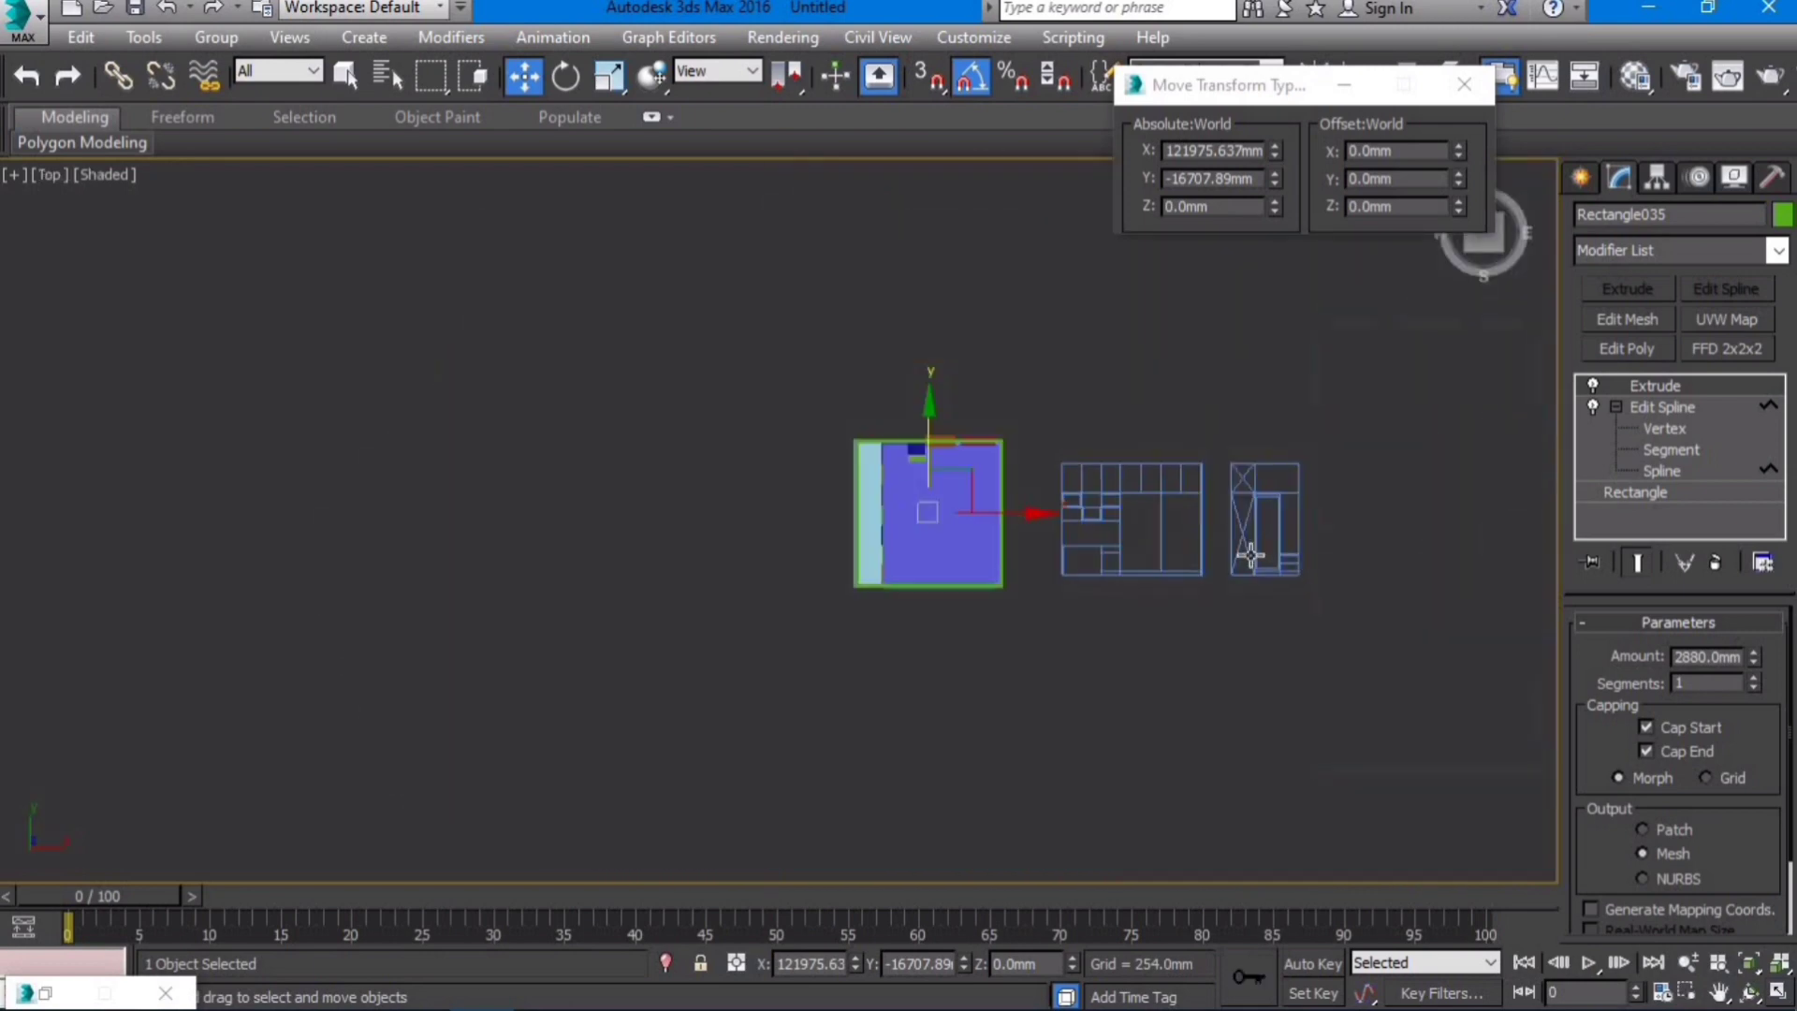
{"action": "key", "text": "F3"}
{"action": "scroll", "coordinate": [1005, 520], "scroll_direction": "up", "scroll_amount": 3}
{"action": "right_click", "coordinate": [995, 520]}
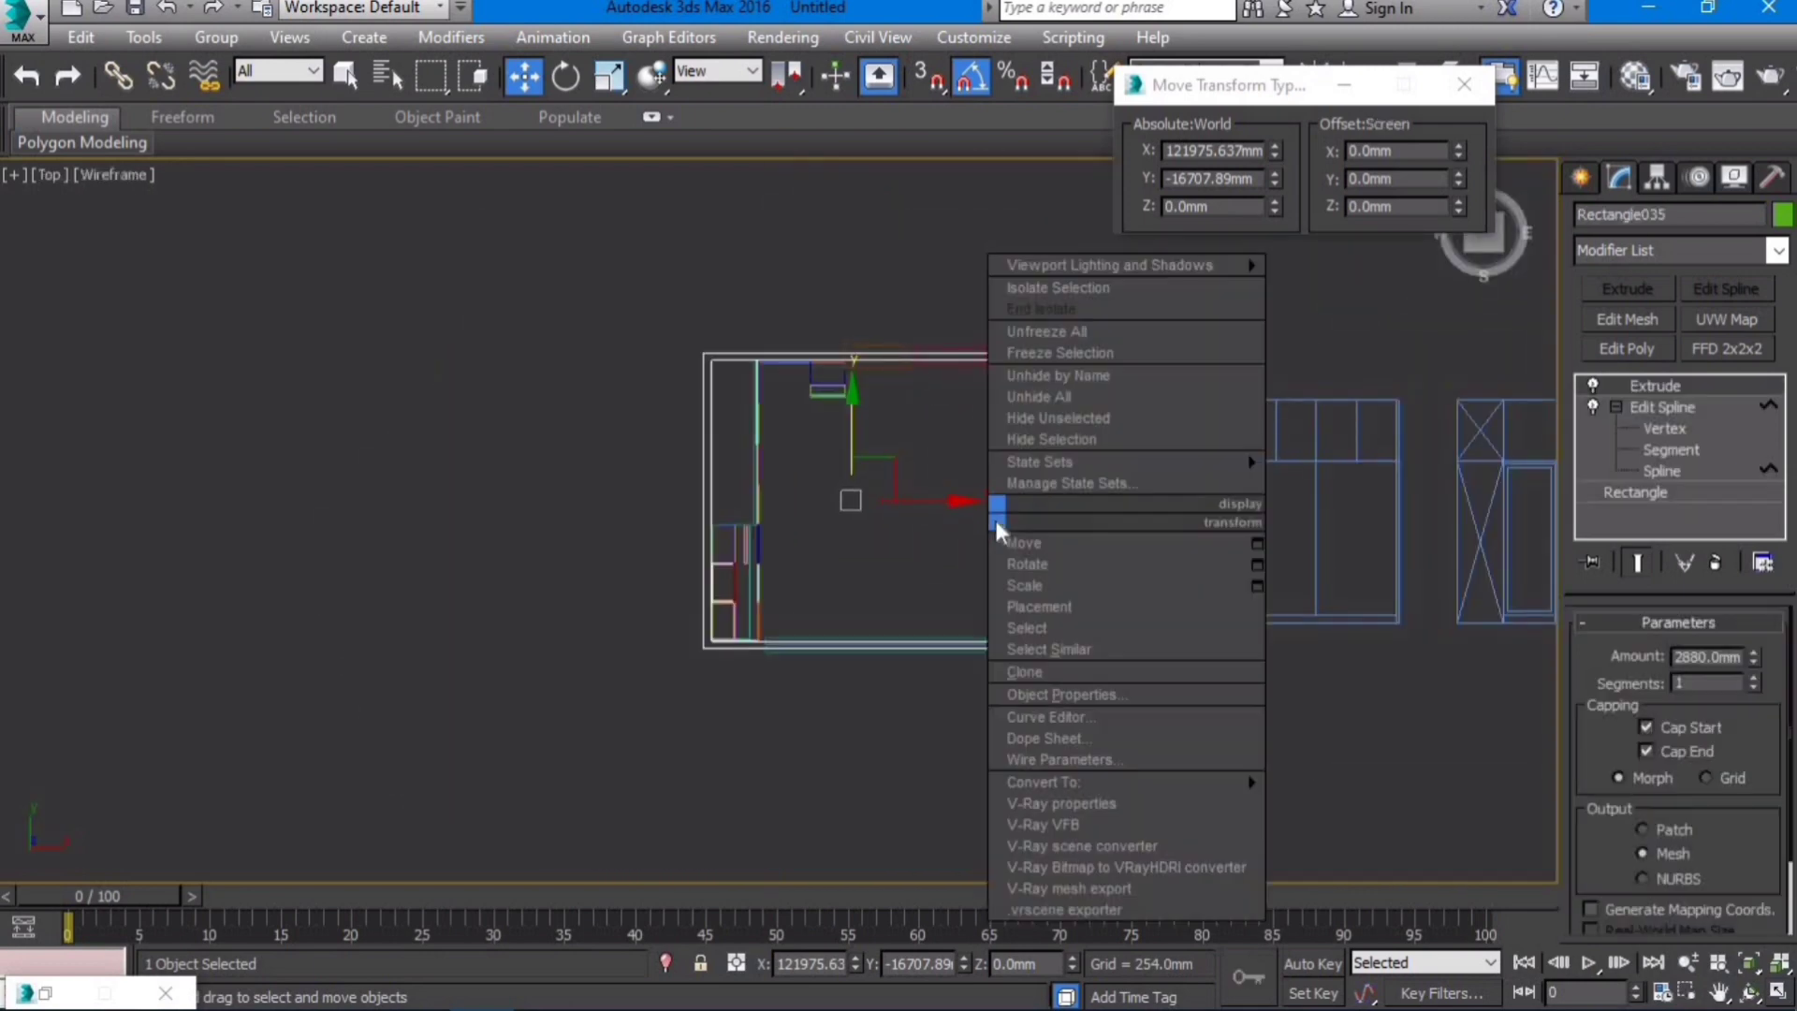
{"action": "left_click", "coordinate": [1078, 447]}
Step: Turn on snapping and draw a 100 by 3840.014 mm rectangle over the full-length back wall strip of the room outline
{"action": "left_click", "coordinate": [1580, 177]}
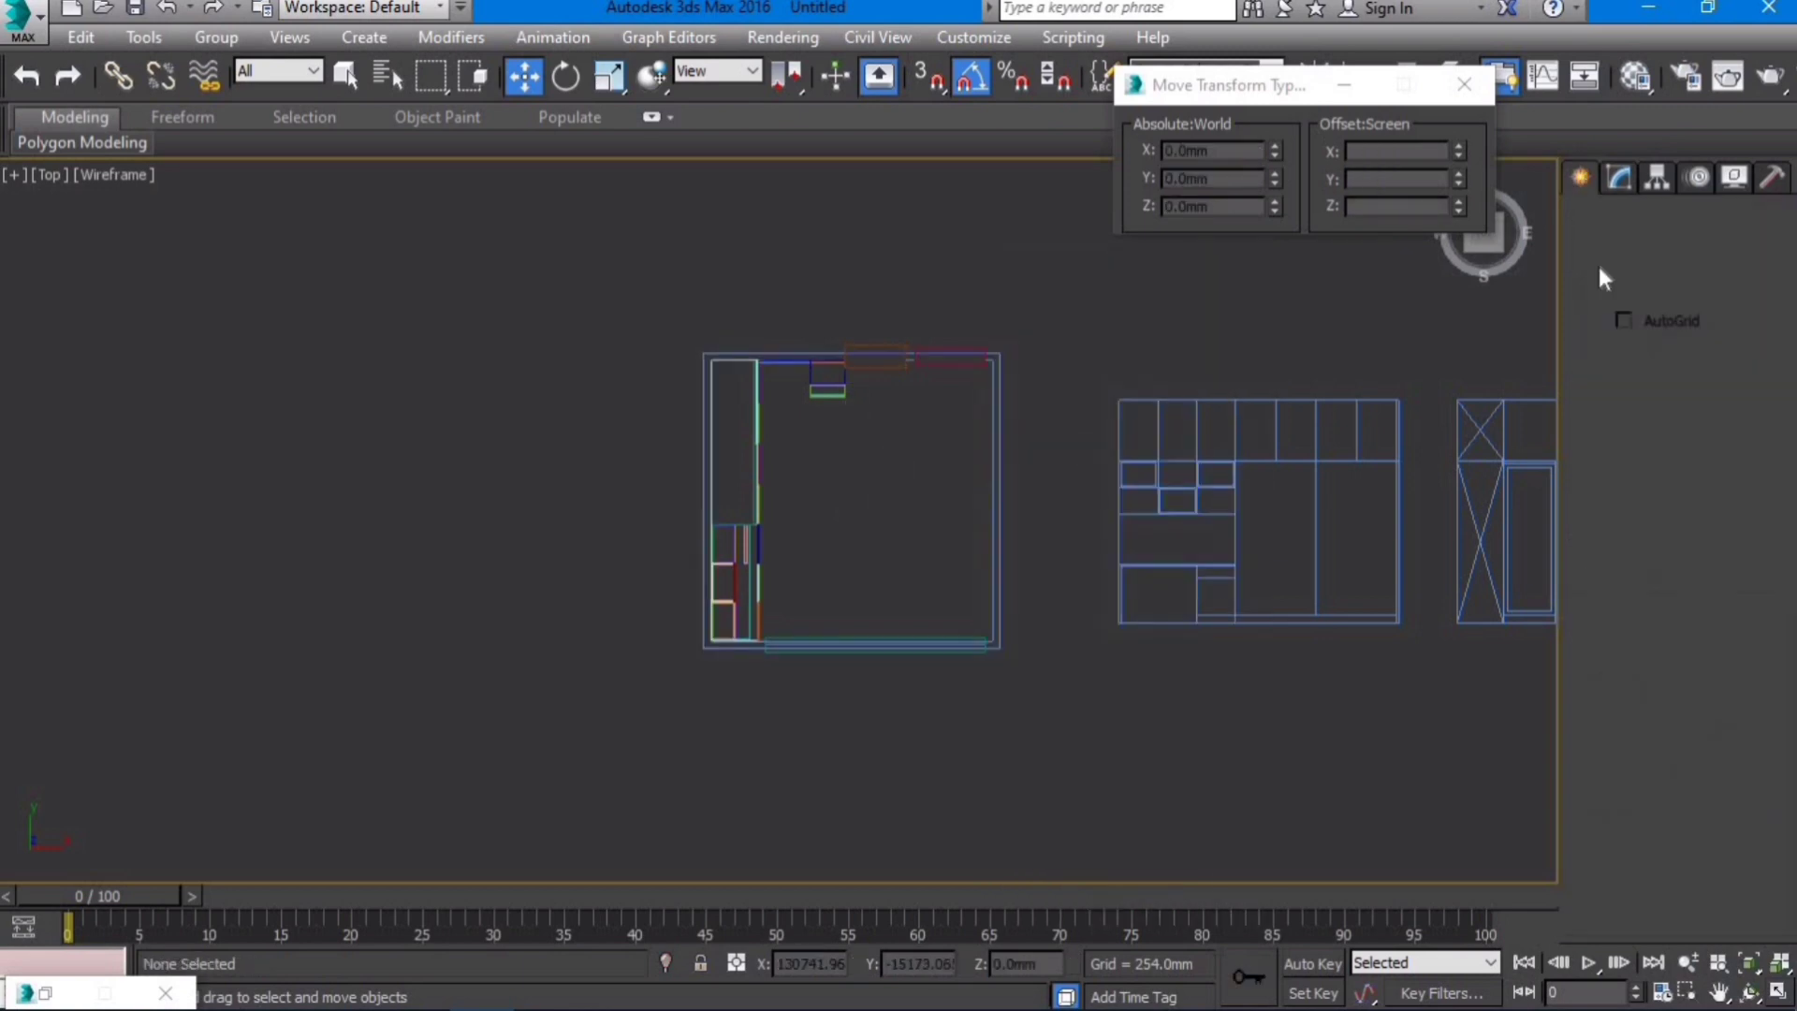
{"action": "left_click", "coordinate": [1731, 368]}
{"action": "scroll", "coordinate": [1042, 390], "scroll_direction": "up", "scroll_amount": 2}
{"action": "middle_click_drag", "start_coordinate": [987, 351], "coordinate": [1026, 316]}
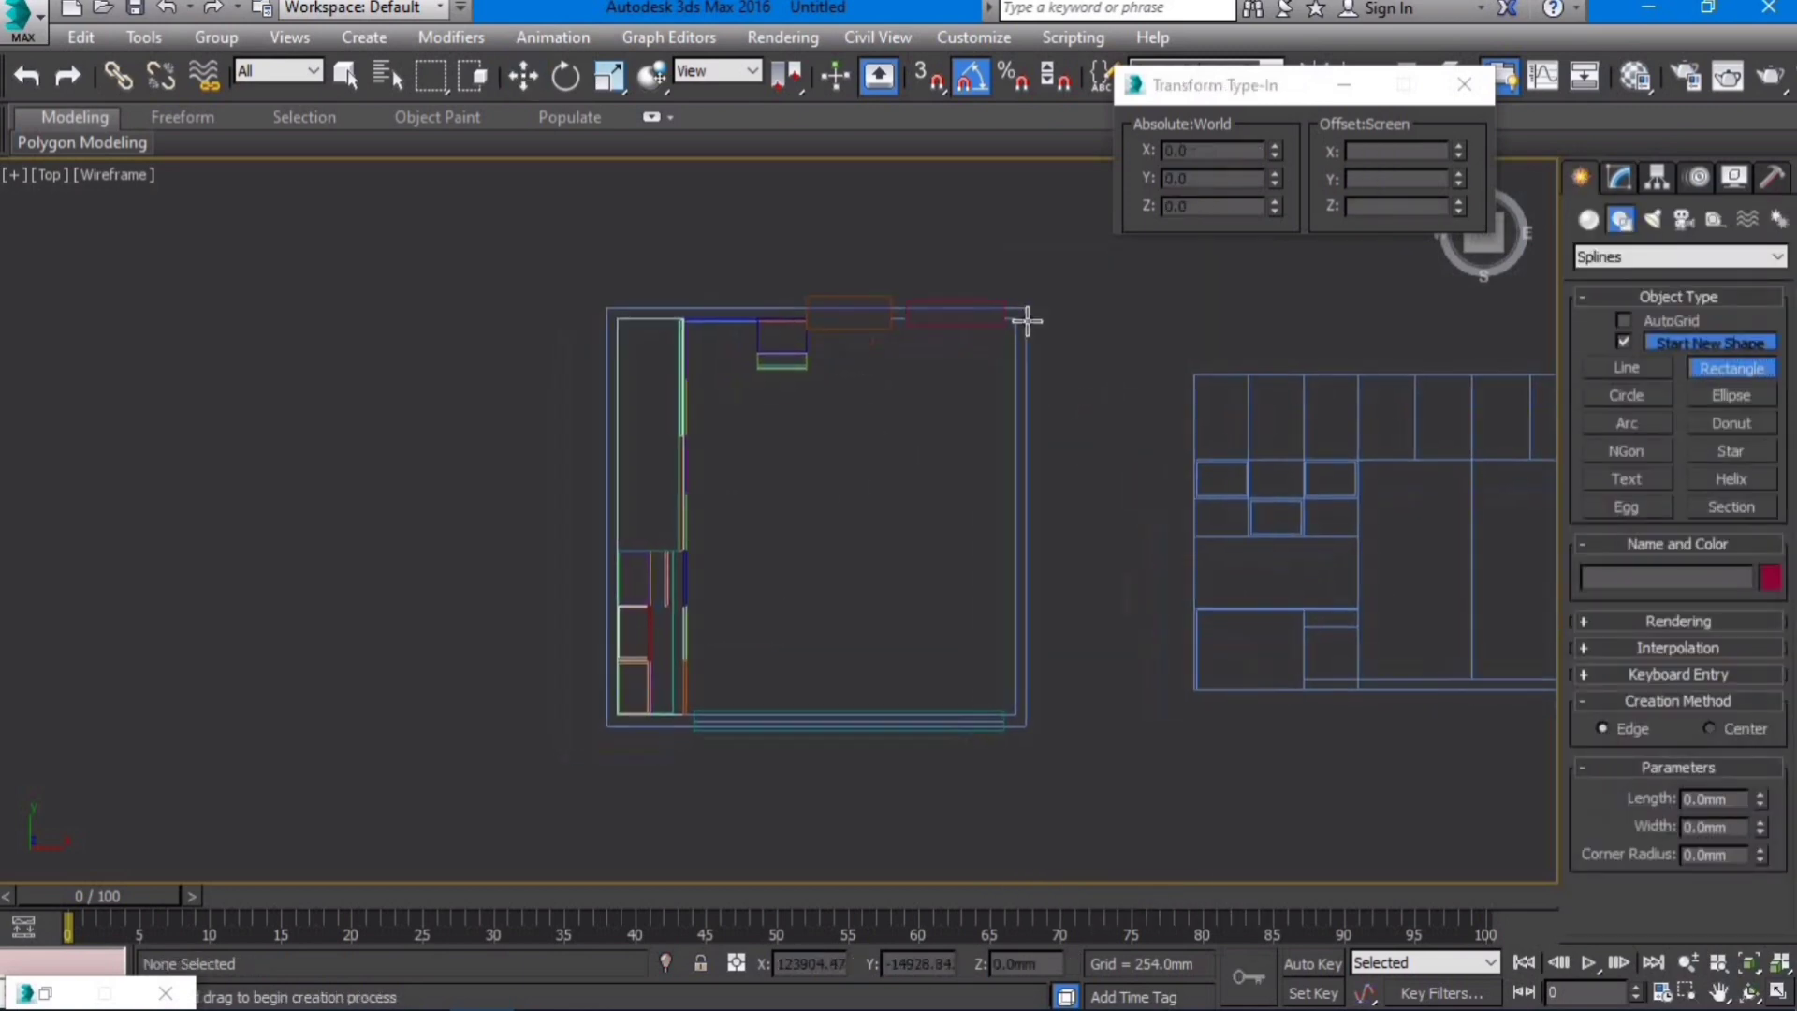
{"action": "key", "text": "s"}
{"action": "left_click_drag", "start_coordinate": [1025, 306], "coordinate": [209, 734]}
{"action": "scroll", "coordinate": [1052, 739], "scroll_direction": "up", "scroll_amount": 2}
{"action": "scroll", "coordinate": [1041, 707], "scroll_direction": "down", "scroll_amount": 3}
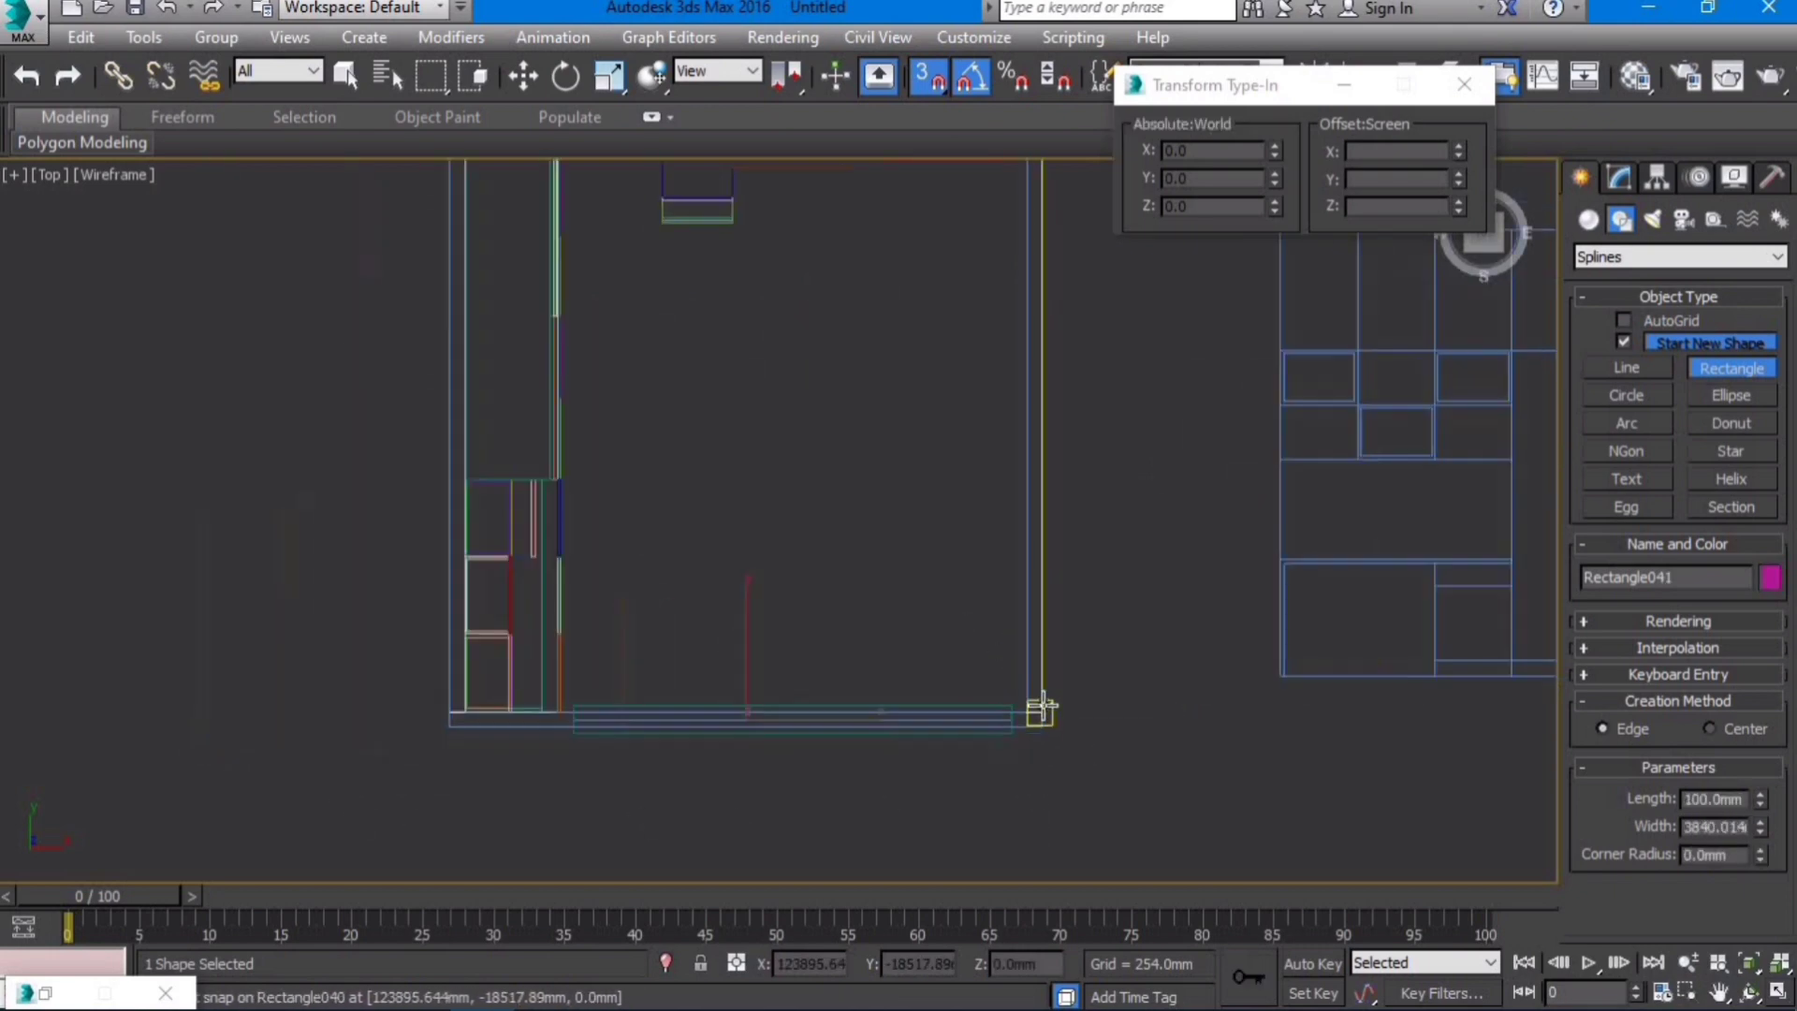
{"action": "scroll", "coordinate": [1039, 716], "scroll_direction": "up", "scroll_amount": 5}
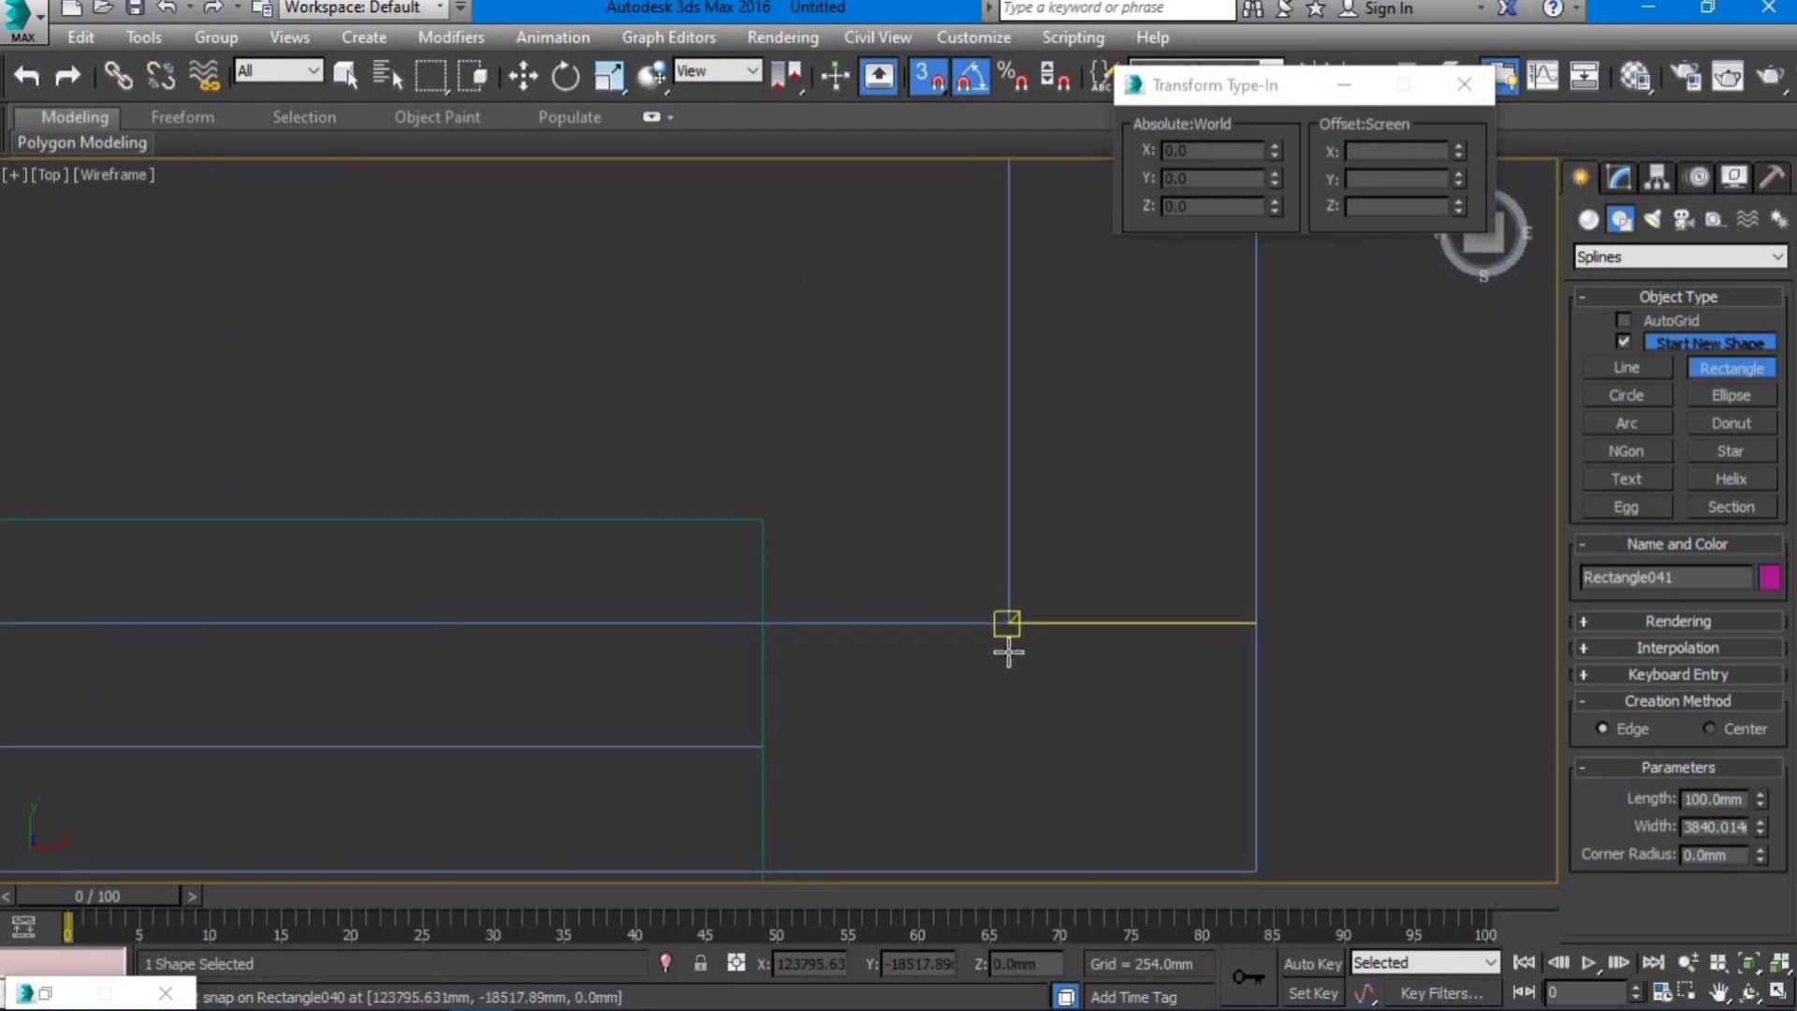
Step: Discard the separate wall strip rectangles drawn over the room outline
{"action": "left_click", "coordinate": [1008, 624]}
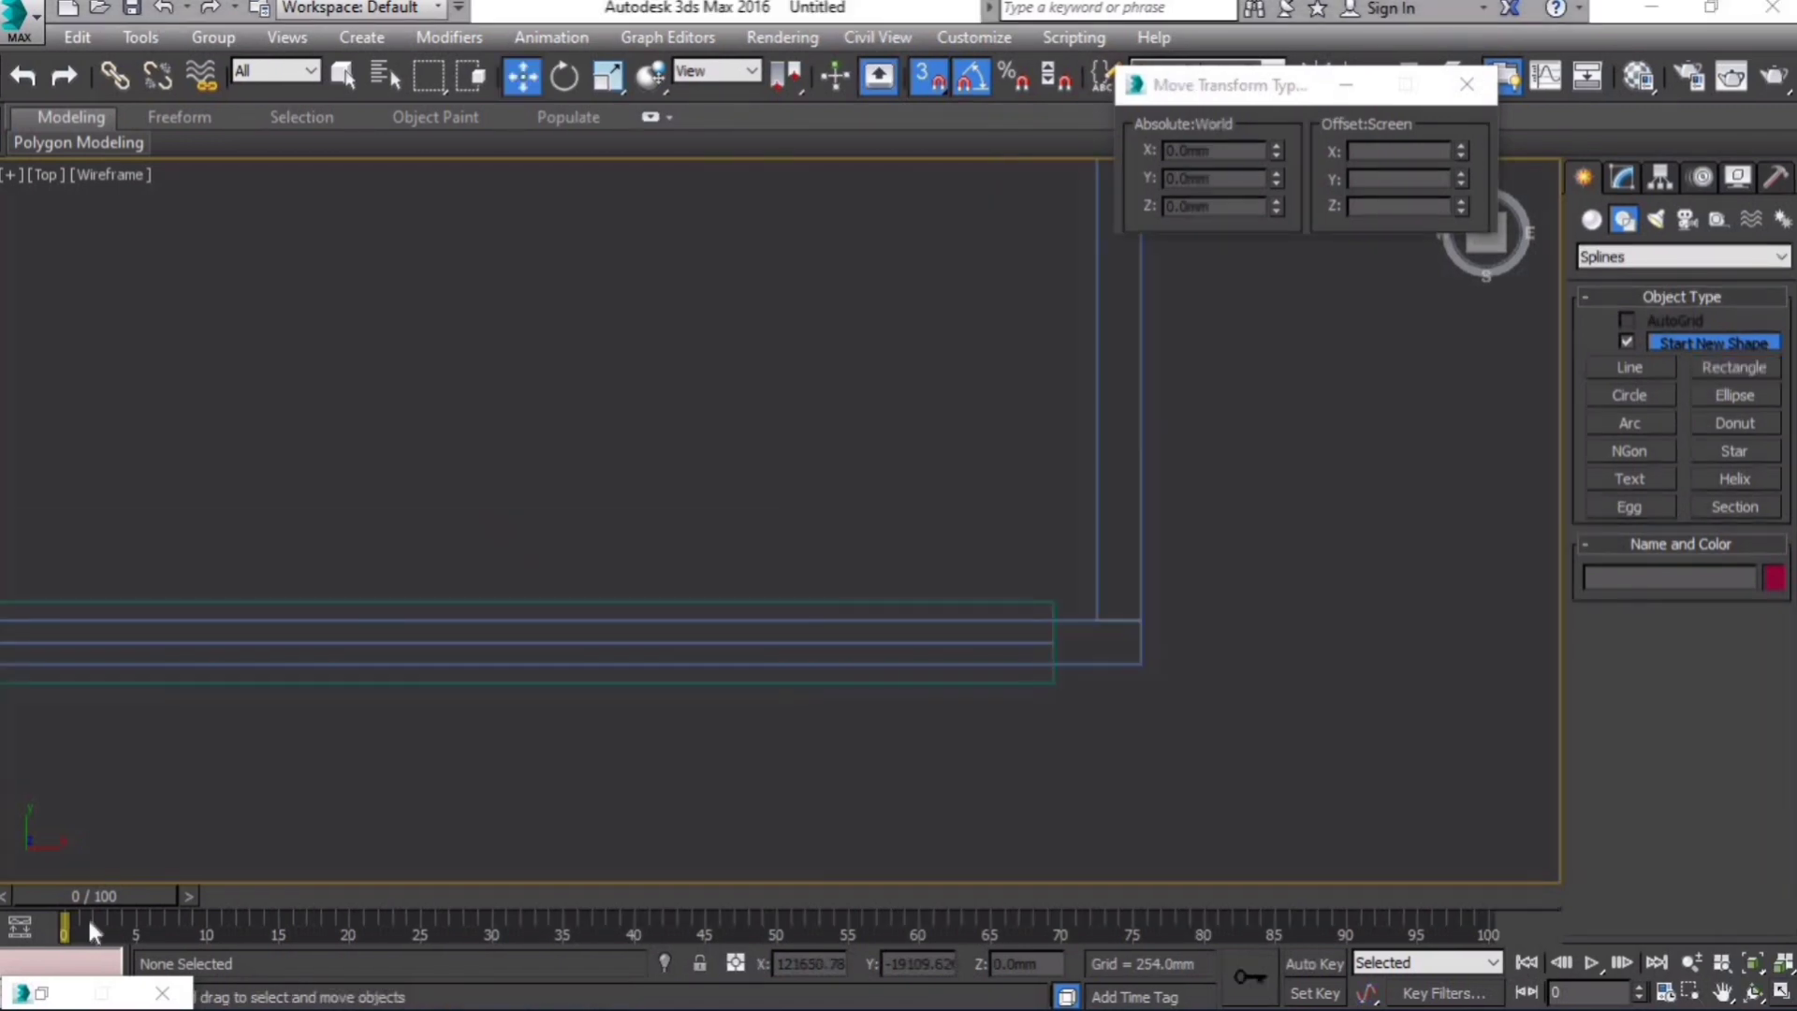
{"action": "scroll", "coordinate": [1116, 595], "scroll_direction": "down", "scroll_amount": 1}
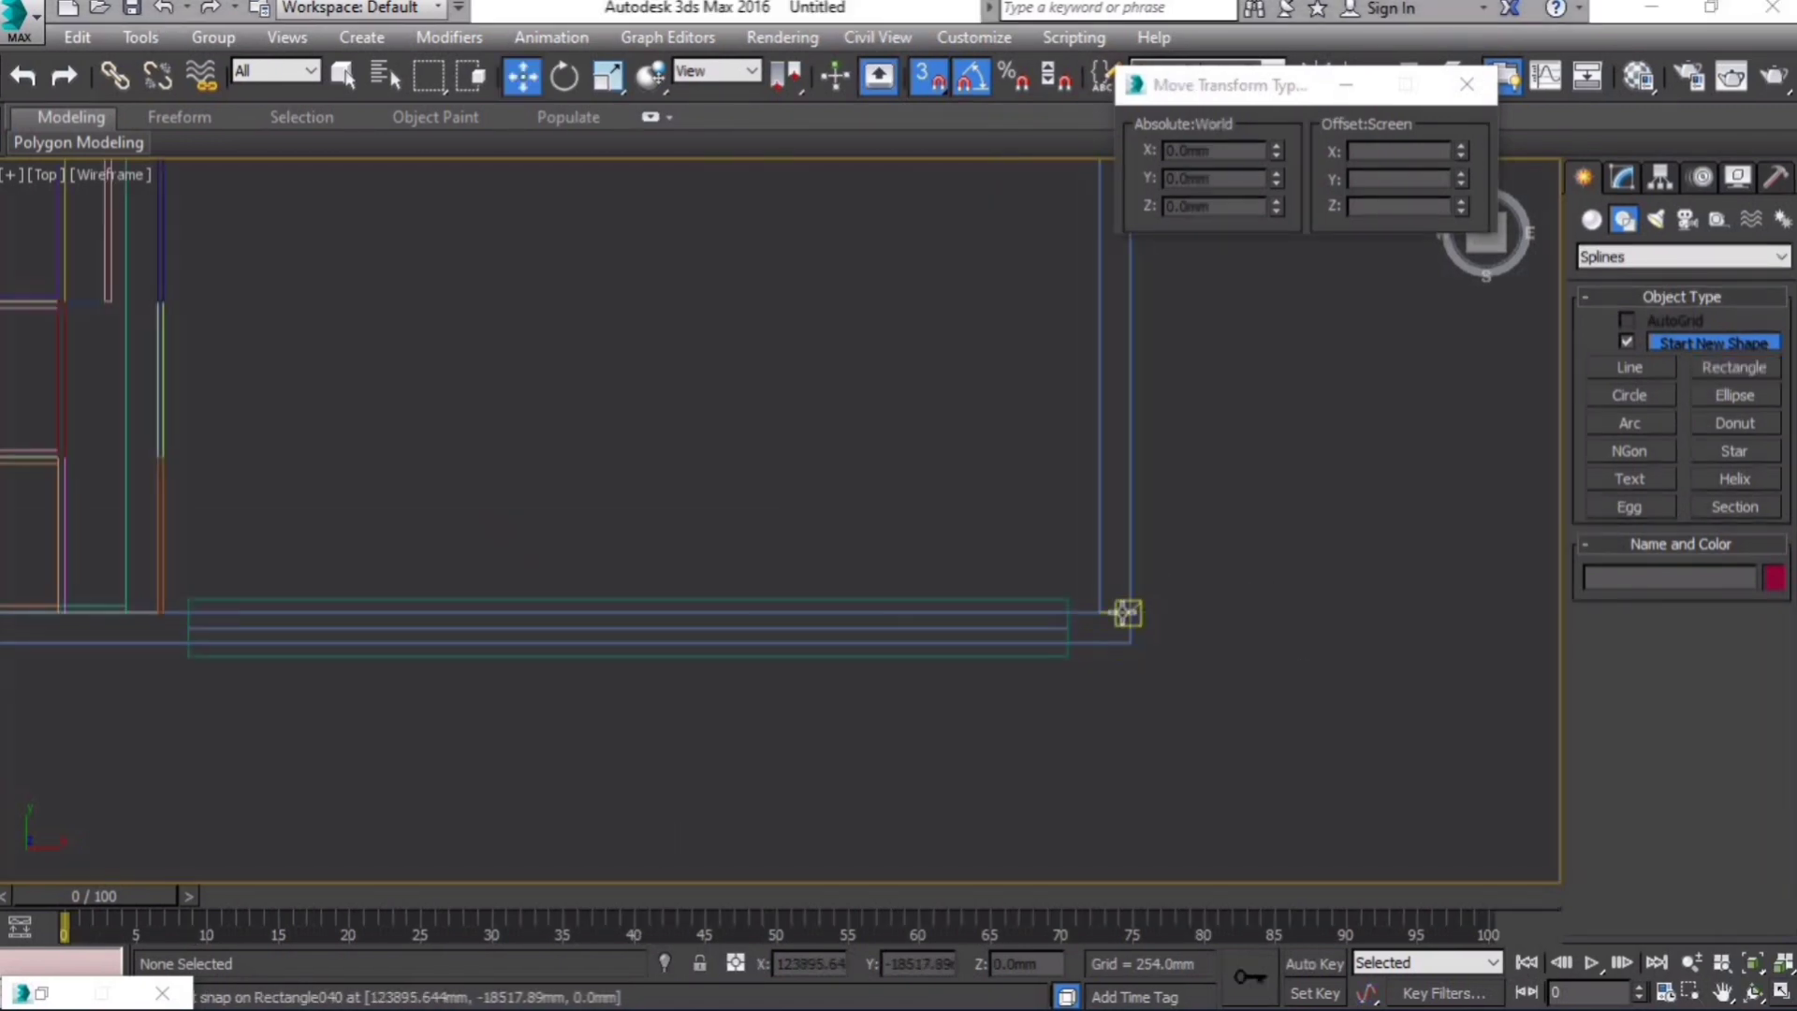
{"action": "left_click", "coordinate": [1124, 612]}
{"action": "scroll", "coordinate": [1112, 674], "scroll_direction": "down", "scroll_amount": 1}
{"action": "left_click", "coordinate": [1244, 657]}
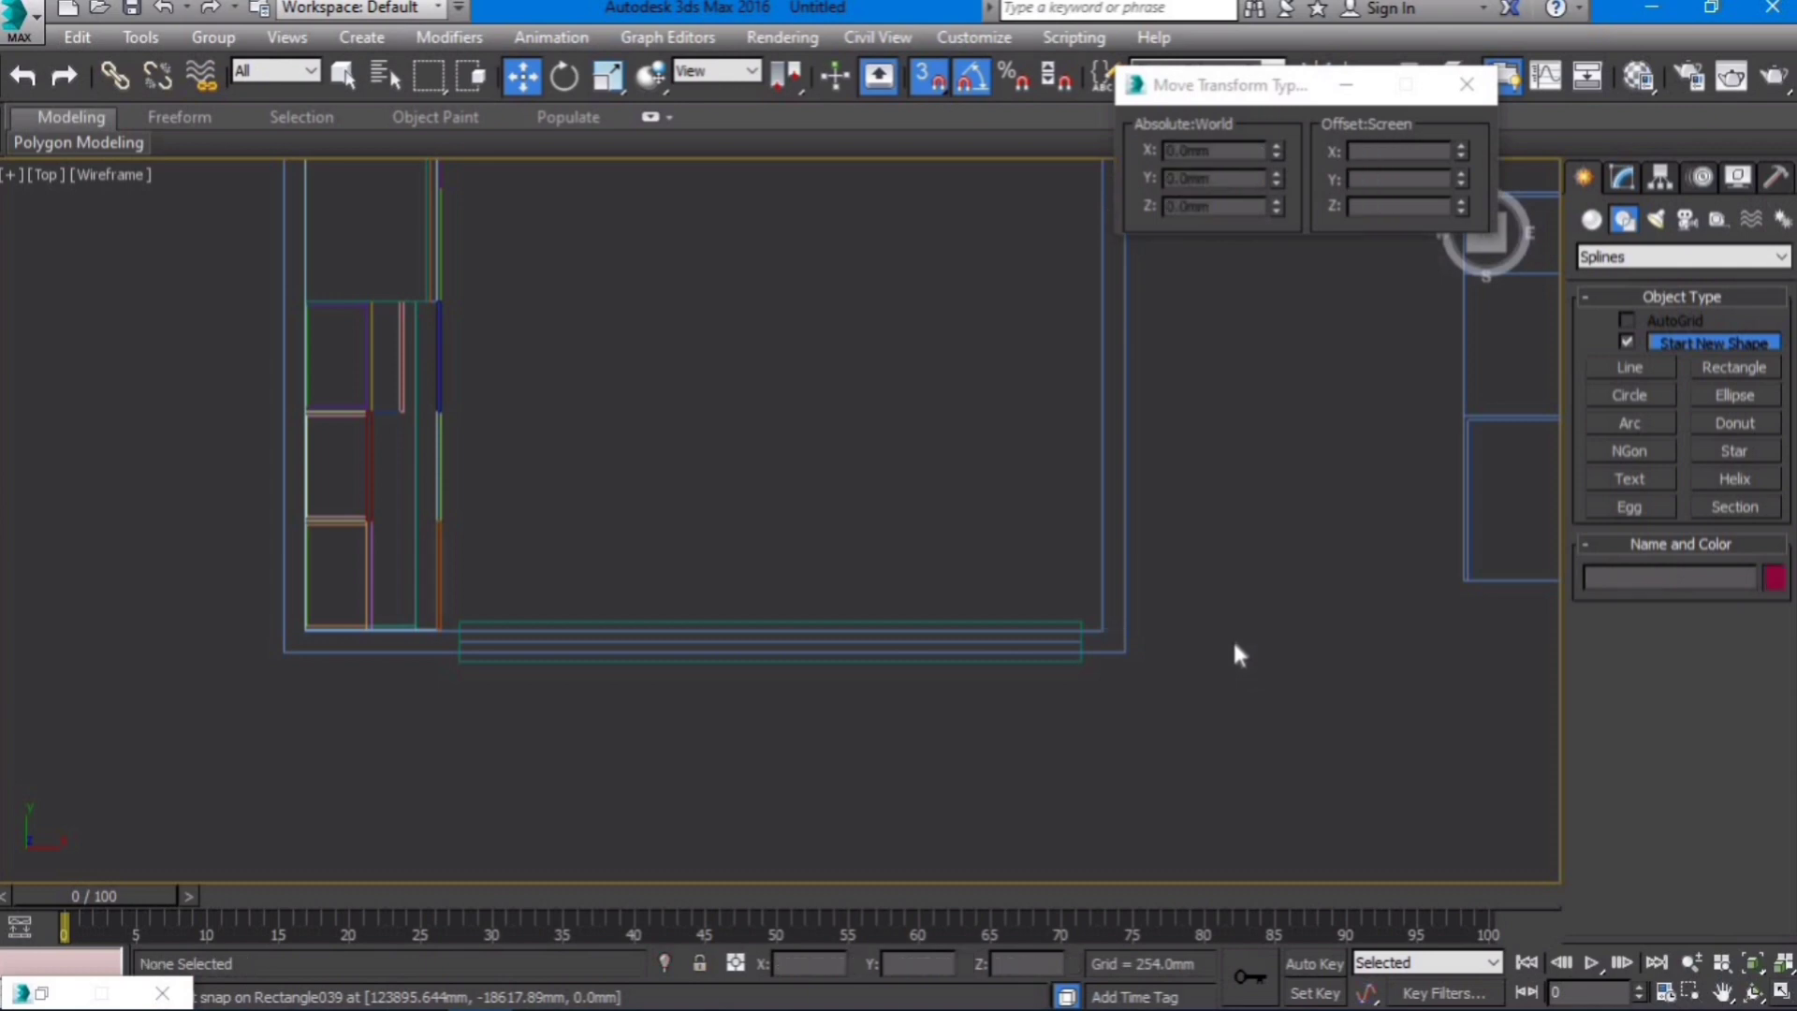
Step: Unhide all objects and show the whole walled room in a shaded perspective view
{"action": "scroll", "coordinate": [1230, 641], "scroll_direction": "down", "scroll_amount": 3}
{"action": "right_click", "coordinate": [1031, 547]}
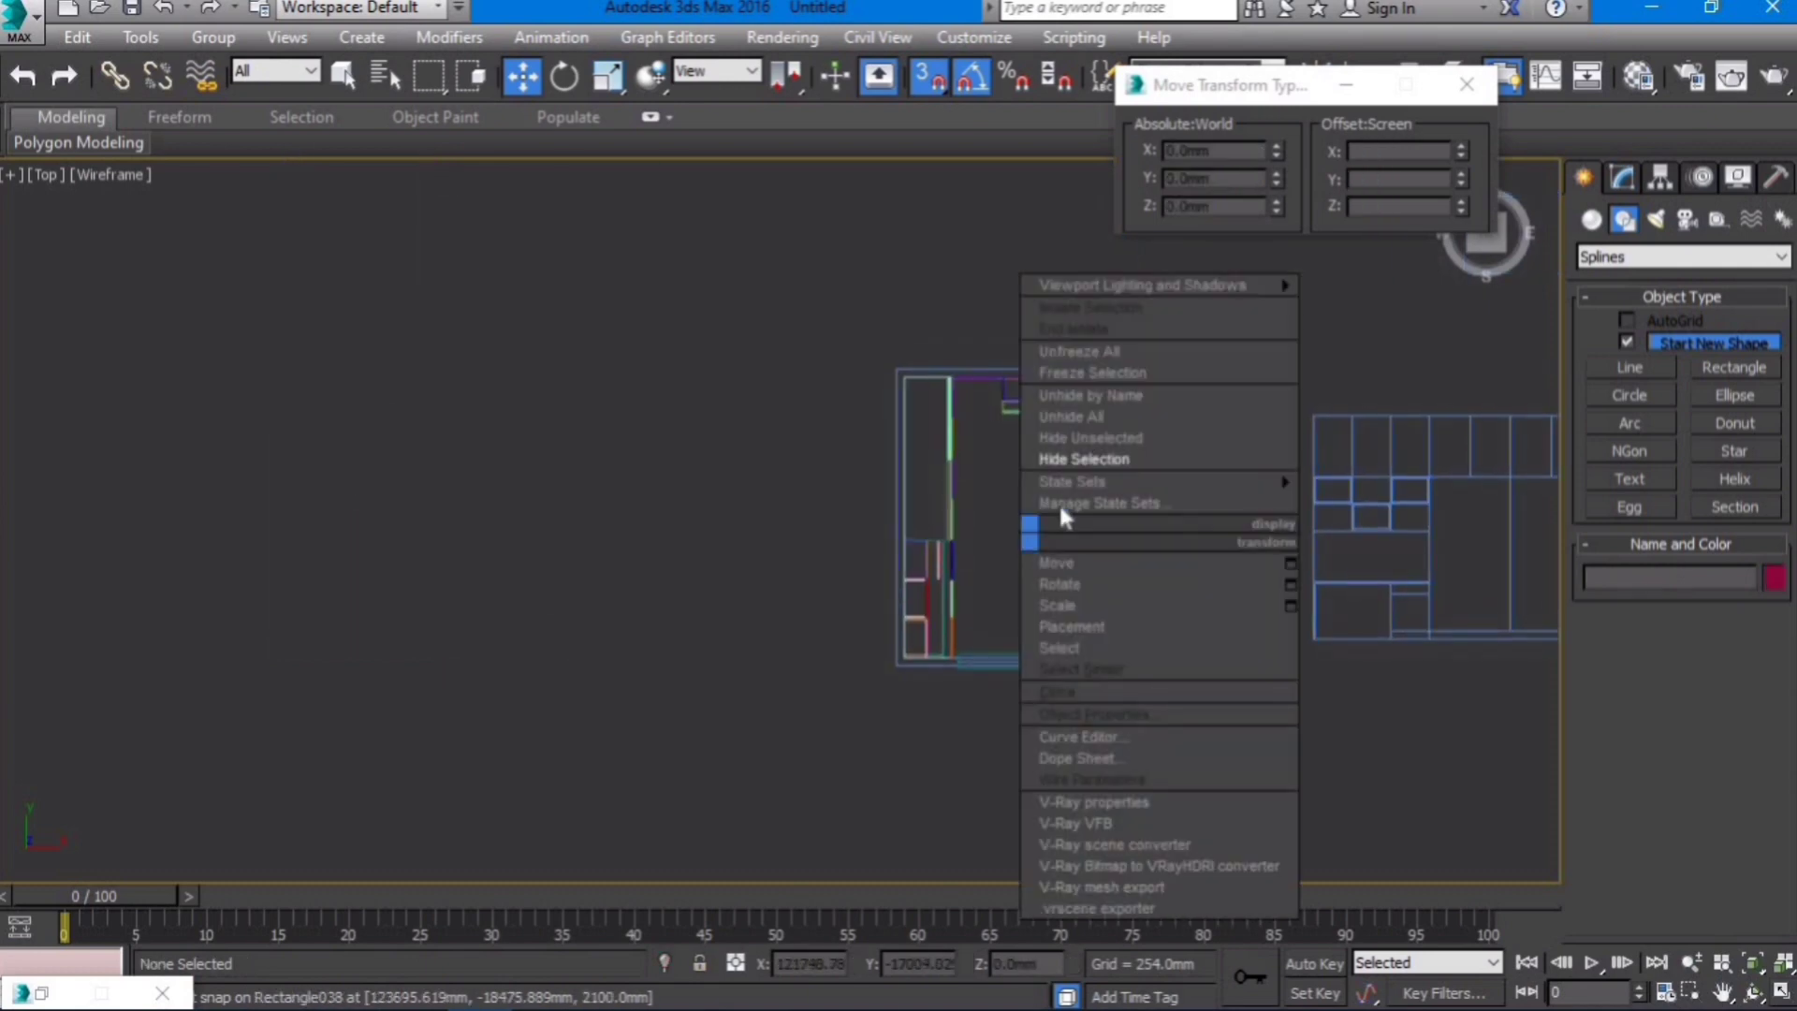
{"action": "left_click", "coordinate": [1097, 418]}
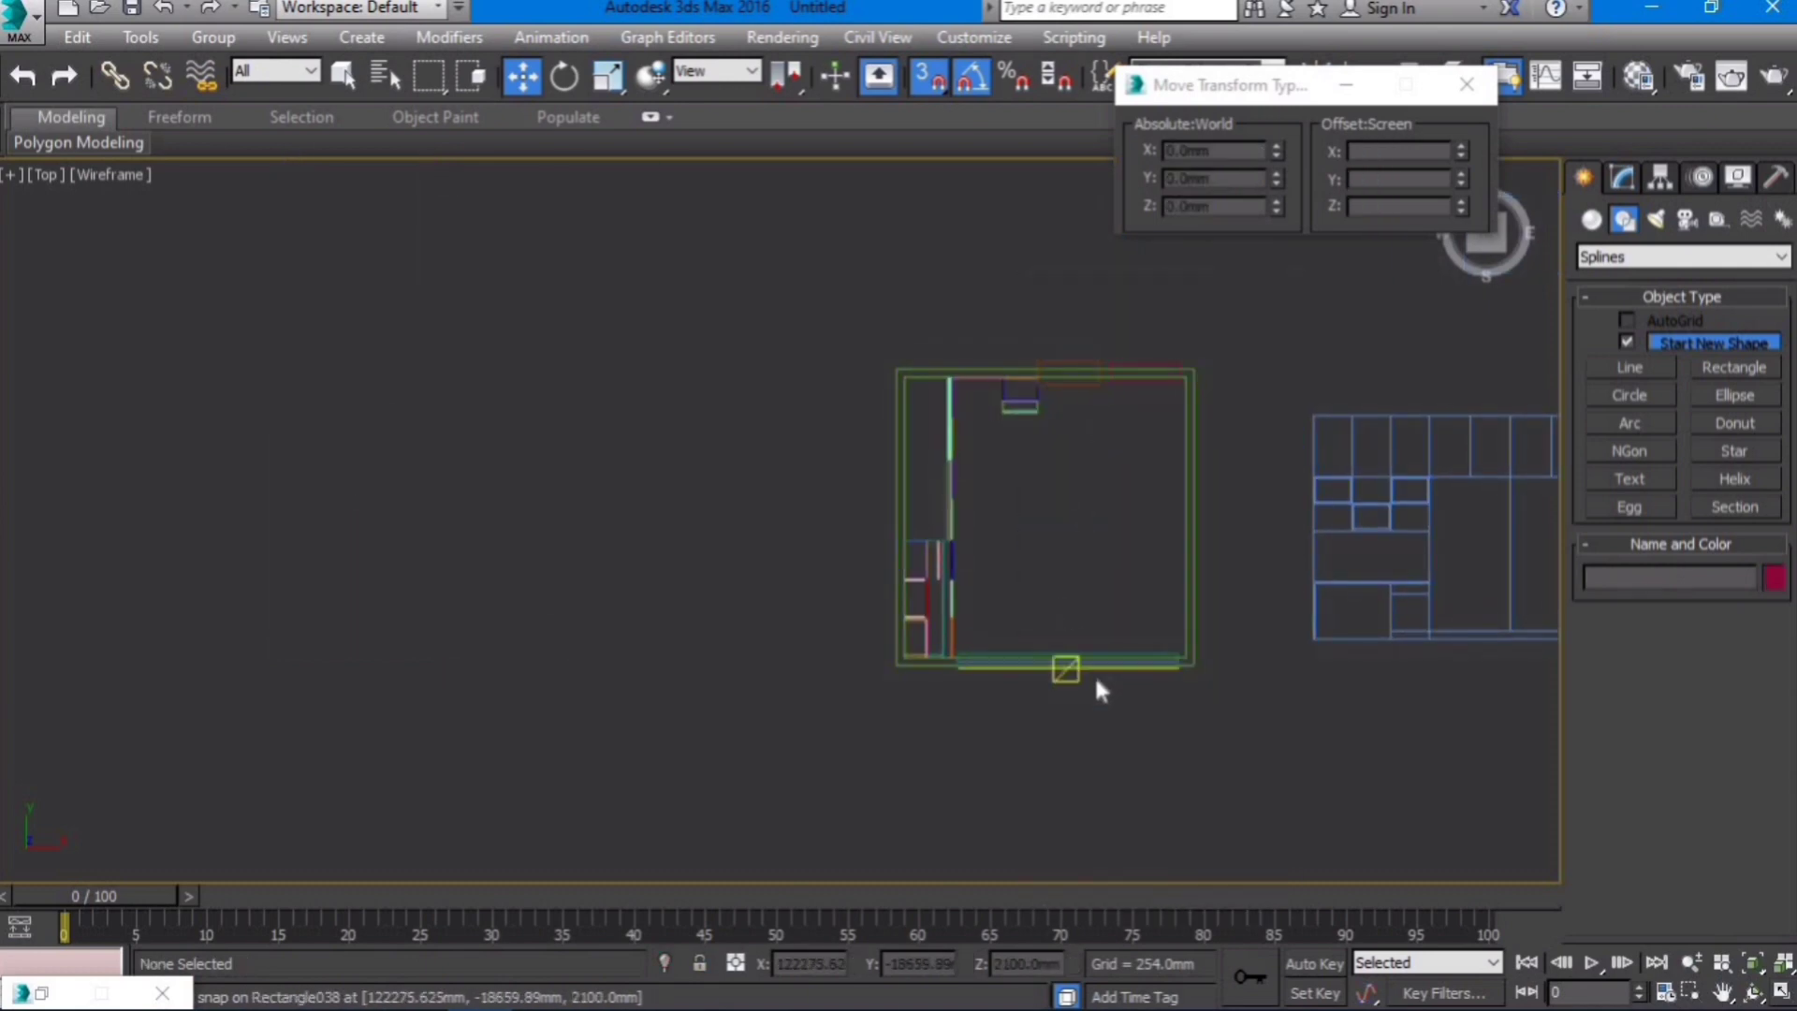
{"action": "mouse_move", "coordinate": [1044, 705]}
{"action": "middle_mouse_down"}
{"action": "mouse_move", "coordinate": [999, 730]}
{"action": "mouse_move", "coordinate": [1127, 593]}
{"action": "middle_mouse_up"}
{"action": "key", "text": "F3"}
{"action": "scroll", "coordinate": [903, 590], "scroll_direction": "up", "scroll_amount": 6}
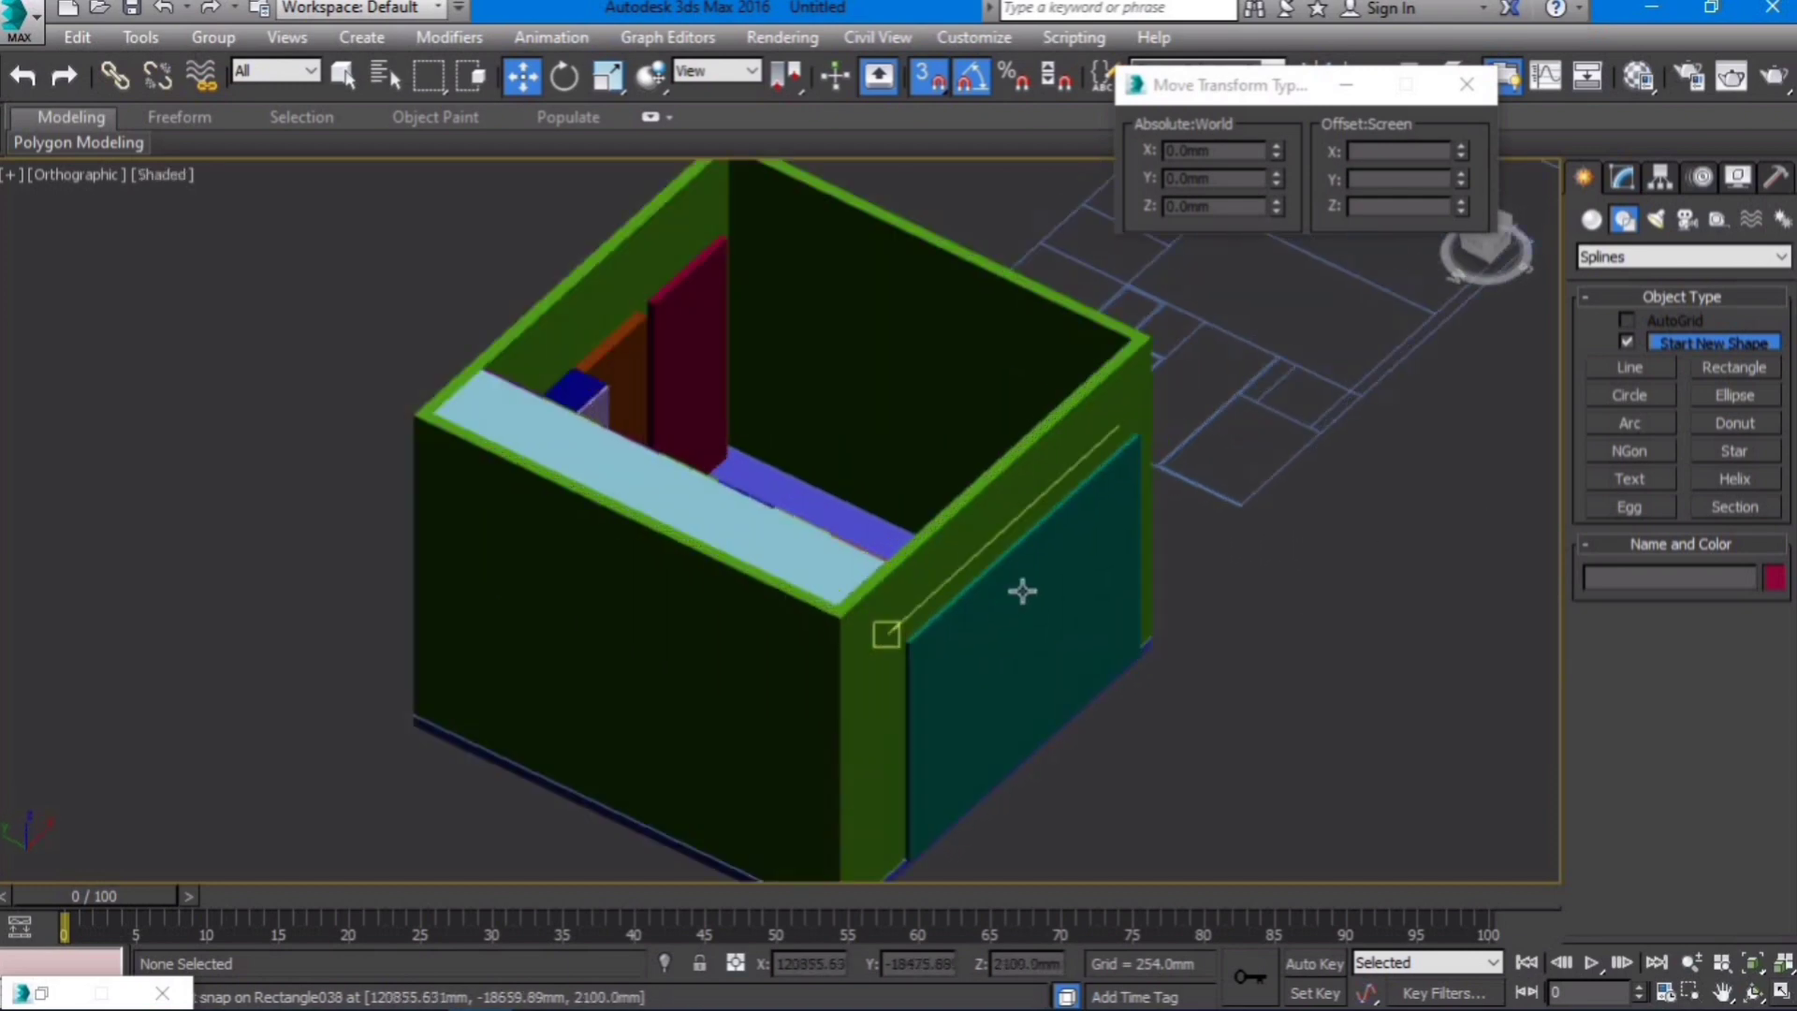
{"action": "mouse_move", "coordinate": [869, 599]}
{"action": "middle_mouse_down", "text": "alt"}
{"action": "mouse_move", "coordinate": [979, 518]}
{"action": "mouse_move", "coordinate": [995, 654]}
{"action": "mouse_move", "coordinate": [1034, 735]}
{"action": "mouse_move", "coordinate": [963, 782]}
{"action": "mouse_move", "coordinate": [978, 680]}
{"action": "mouse_move", "coordinate": [1027, 740]}
{"action": "middle_mouse_up", "text": "alt"}
{"action": "key", "text": "p"}
{"action": "scroll", "coordinate": [983, 629], "scroll_direction": "up", "scroll_amount": 5}
{"action": "scroll", "coordinate": [1022, 688], "scroll_direction": "up", "scroll_amount": 1}
{"action": "scroll", "coordinate": [980, 677], "scroll_direction": "down", "scroll_amount": 3}
Step: Use ProBoolean subtraction on the room walls to cut out the large teal block and the blocks in the opposite wall
{"action": "left_click", "coordinate": [1043, 627]}
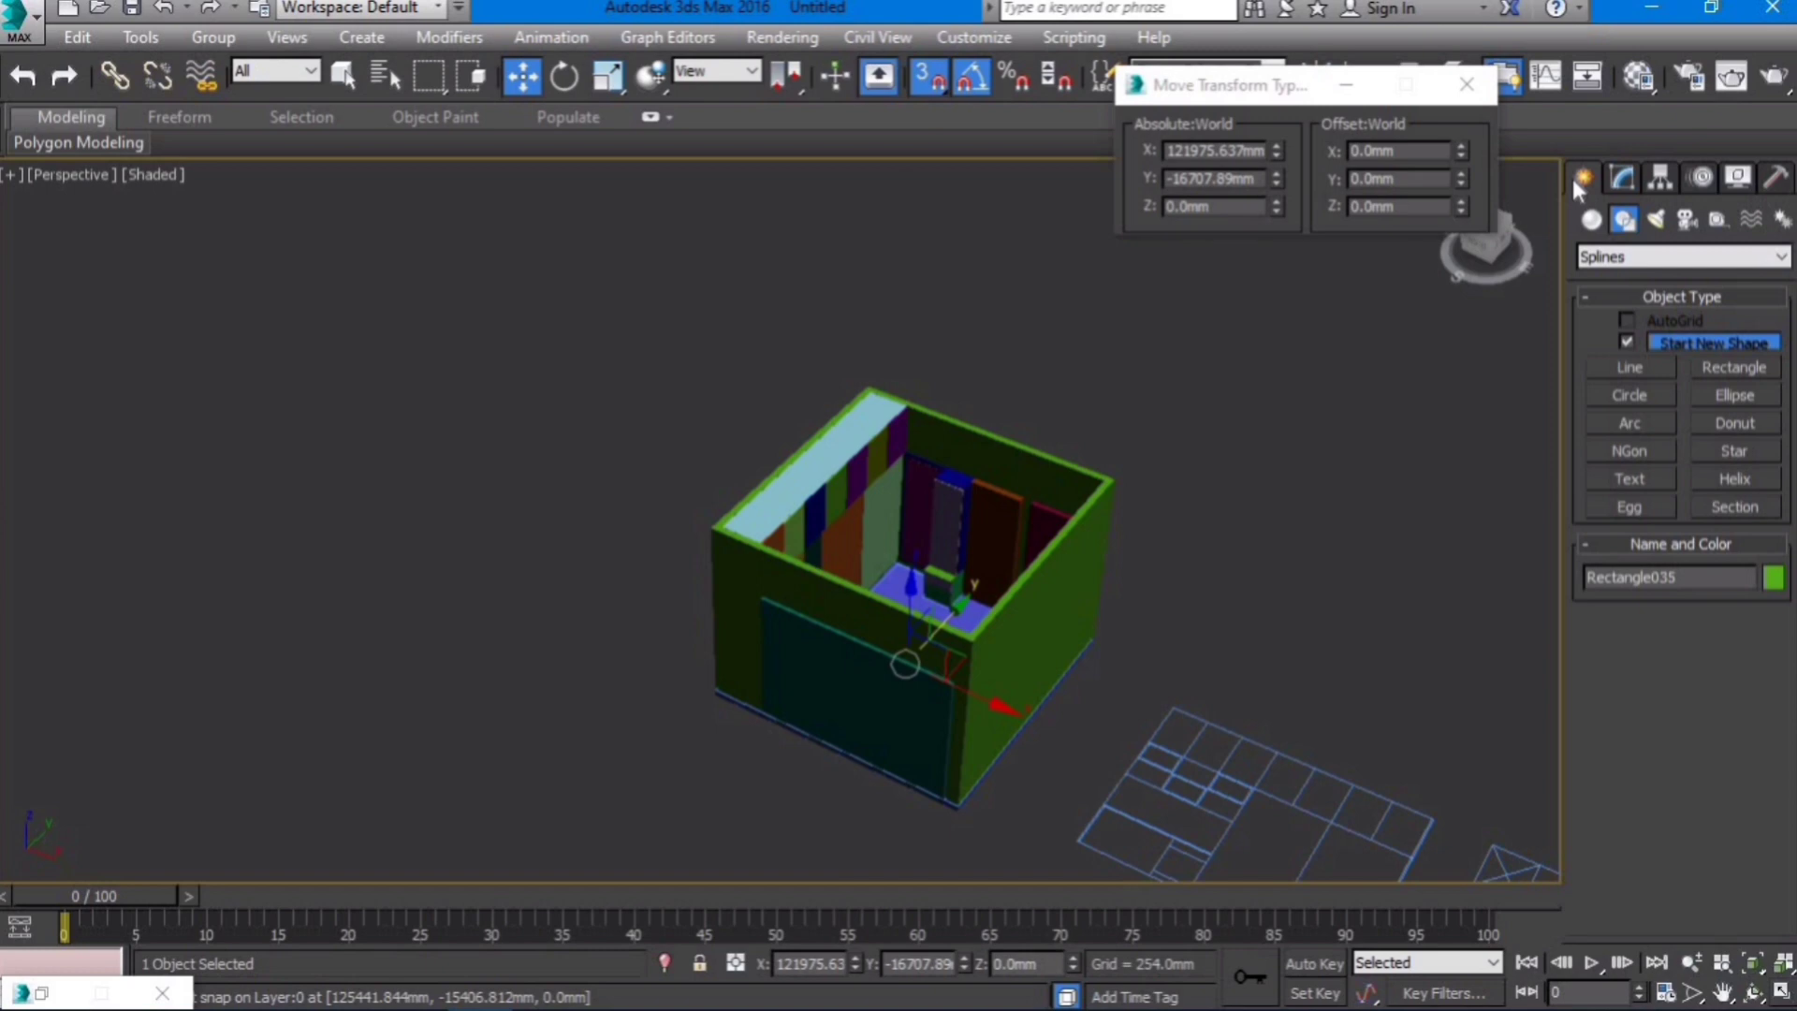
{"action": "left_click", "coordinate": [1604, 255]}
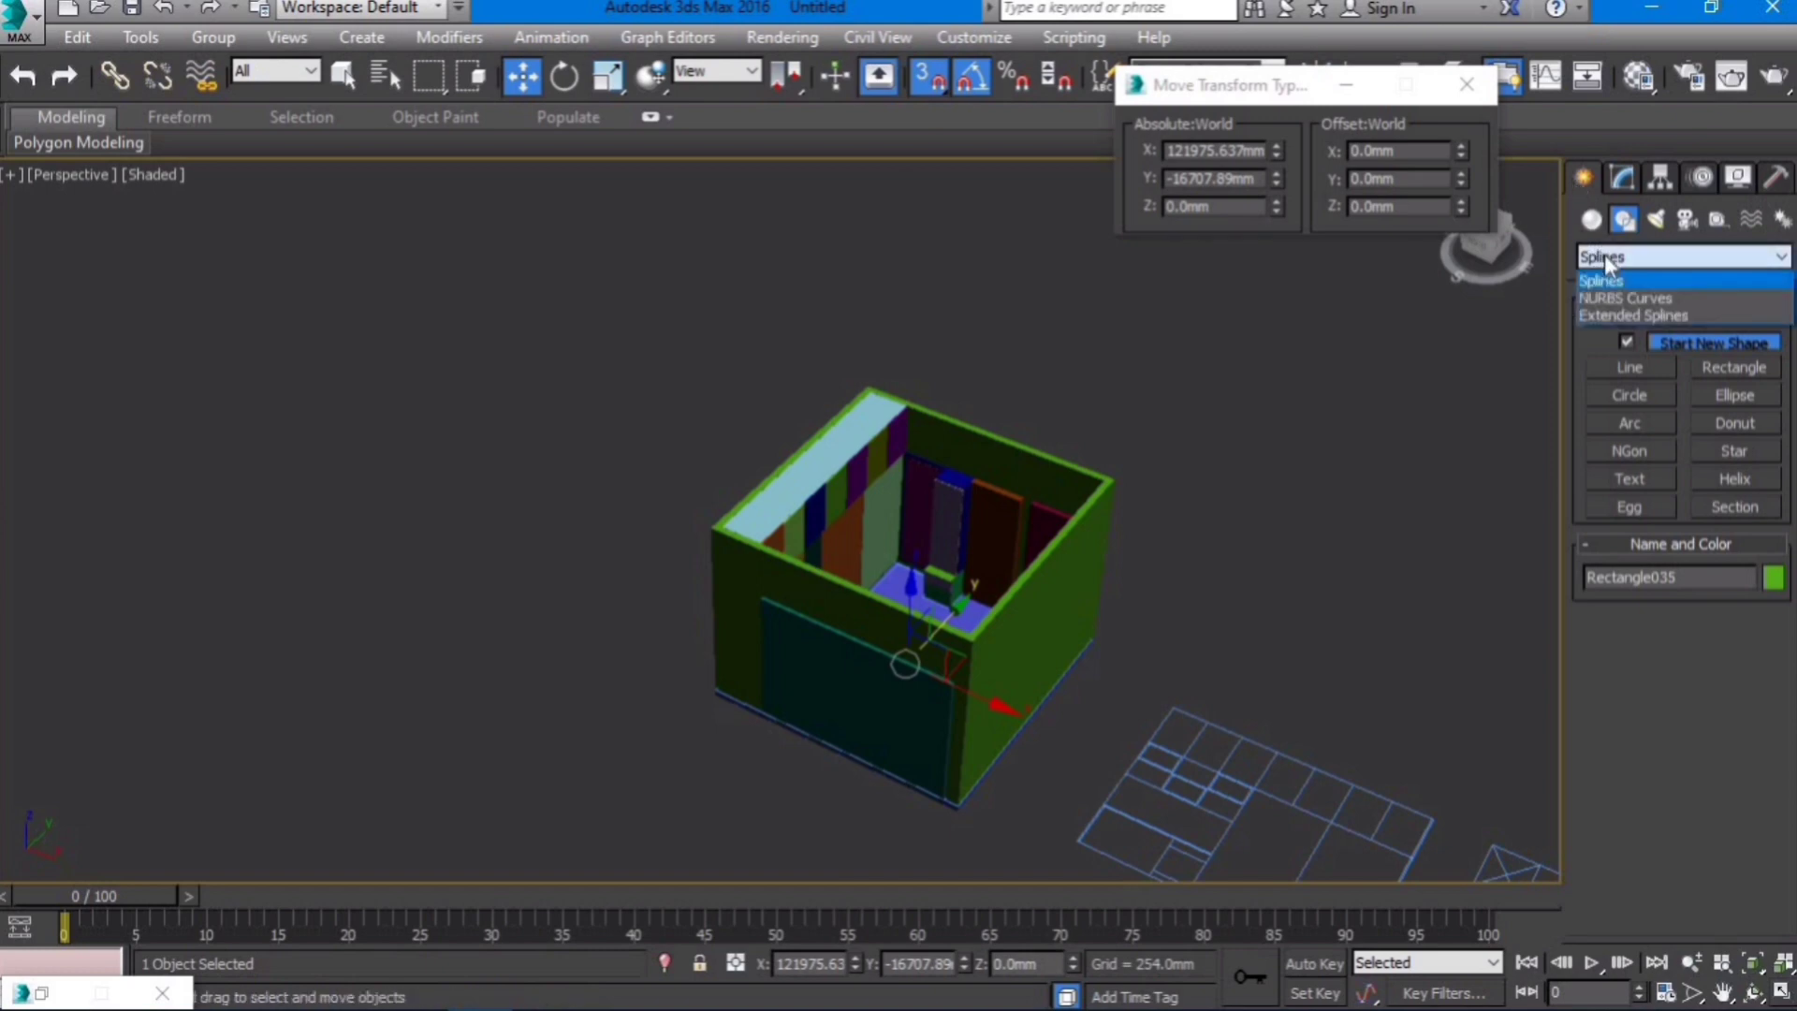
{"action": "left_click", "coordinate": [1589, 222]}
{"action": "left_click", "coordinate": [1591, 225]}
{"action": "left_click", "coordinate": [1603, 257]}
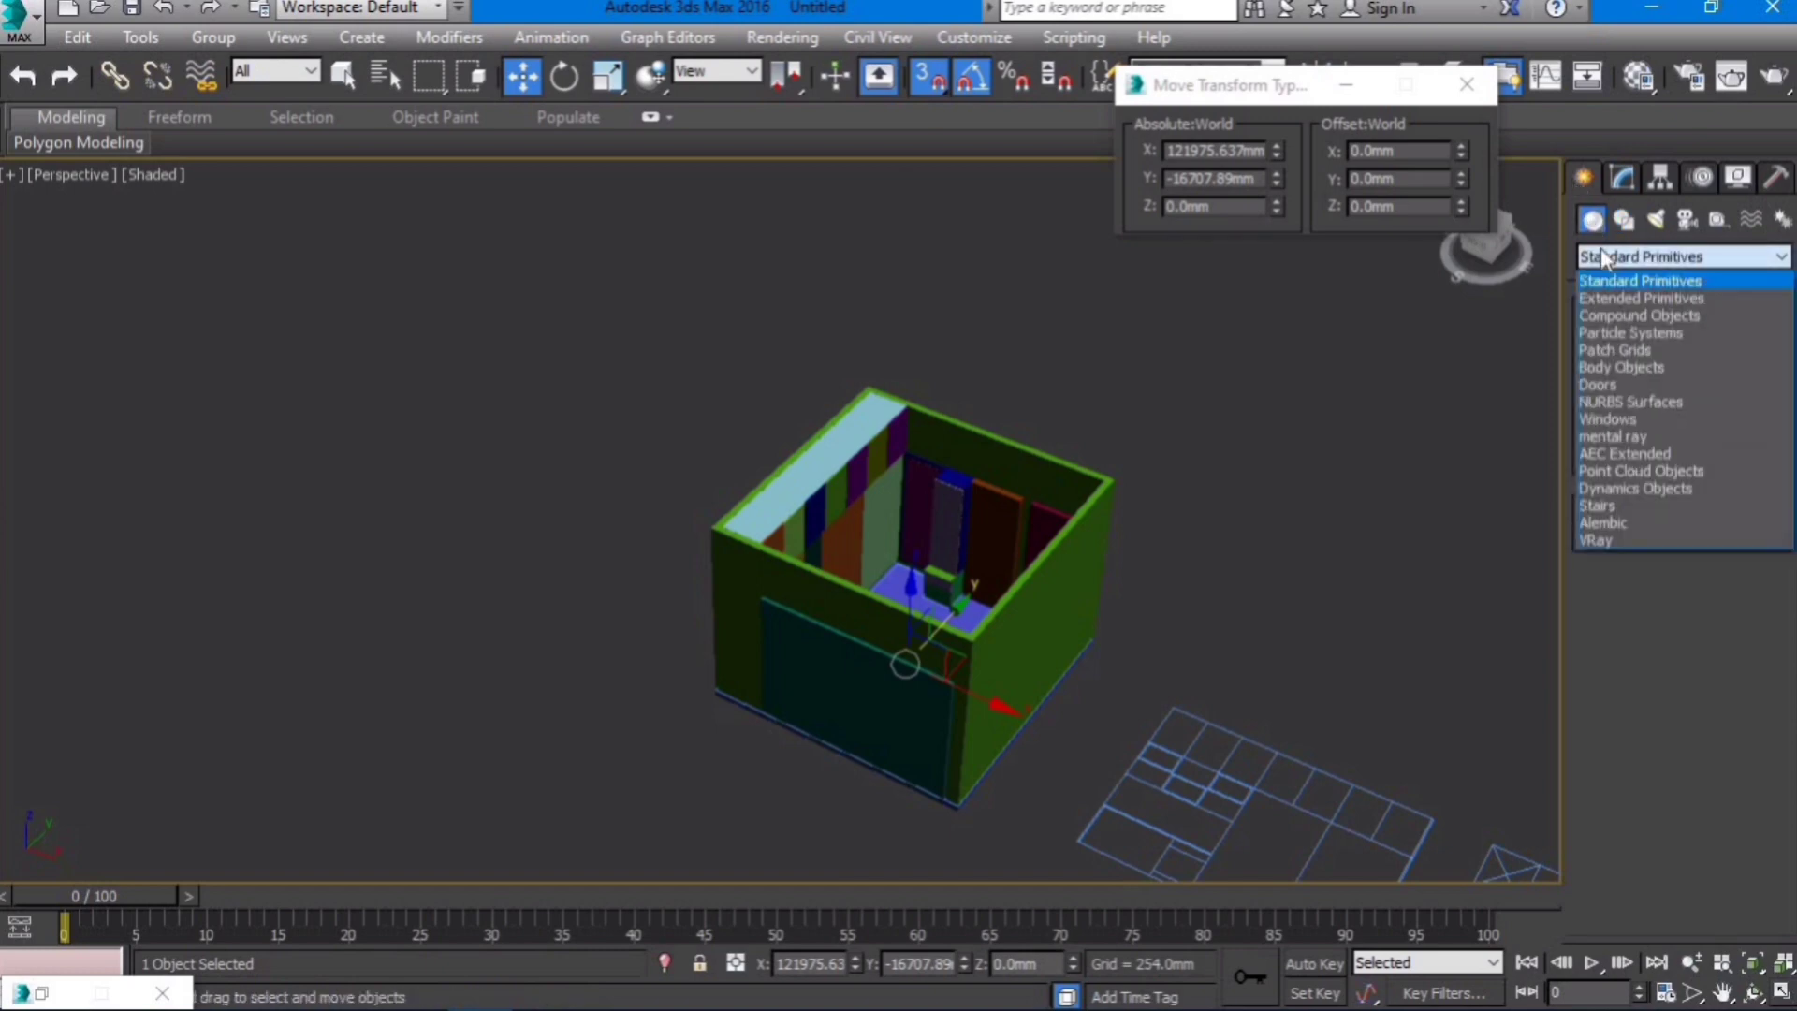
{"action": "left_click", "coordinate": [1619, 315]}
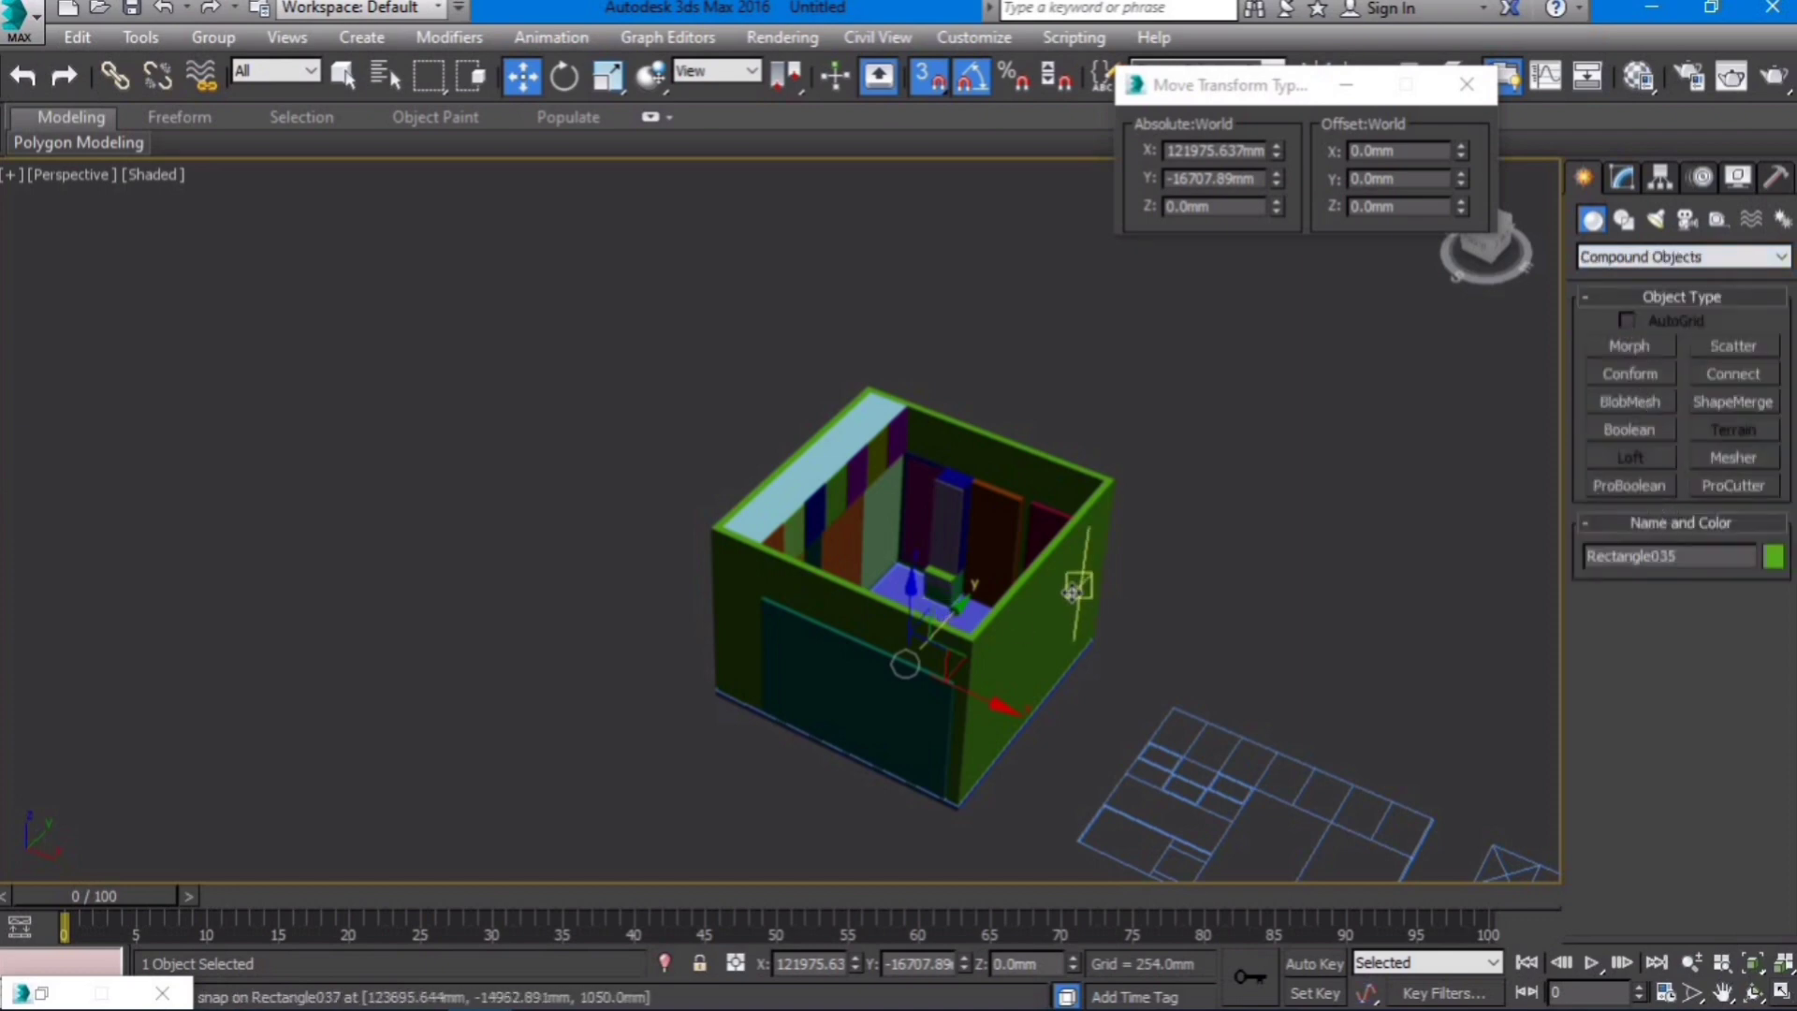
{"action": "left_click", "coordinate": [1630, 484]}
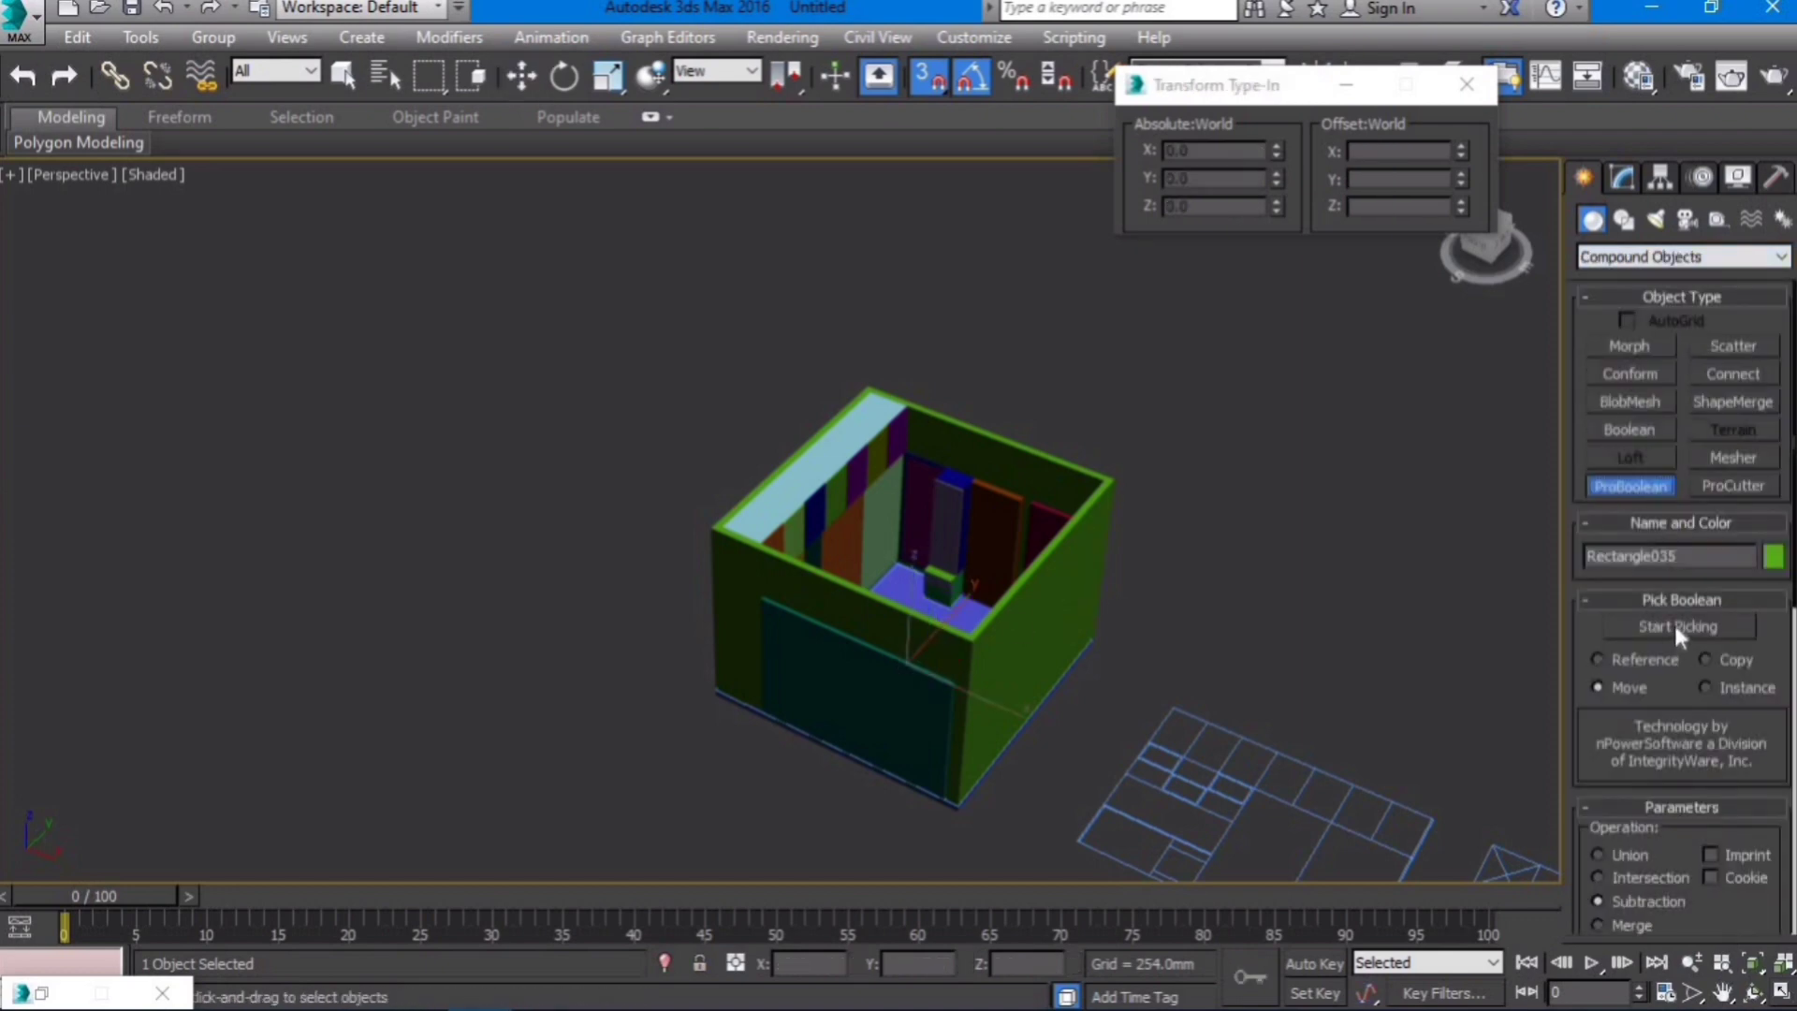
{"action": "left_click", "coordinate": [1674, 626]}
{"action": "left_click", "coordinate": [870, 710]}
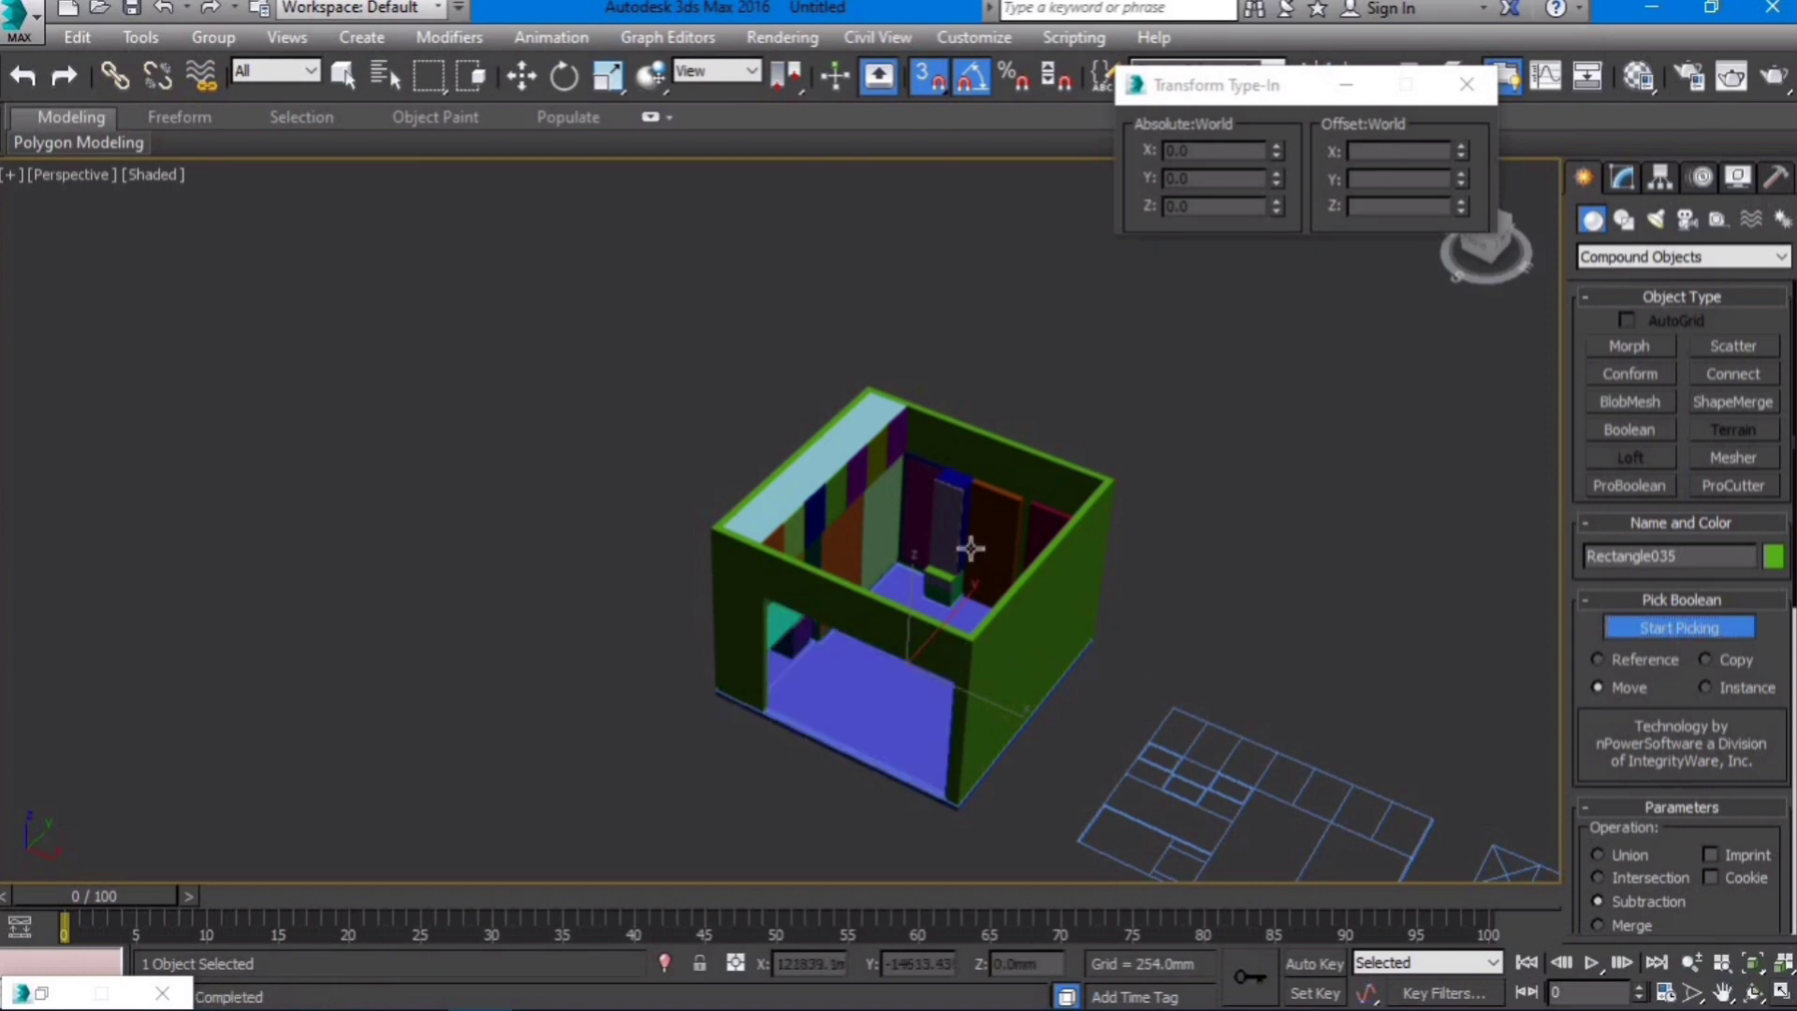
{"action": "scroll", "coordinate": [978, 533], "scroll_direction": "up", "scroll_amount": 2}
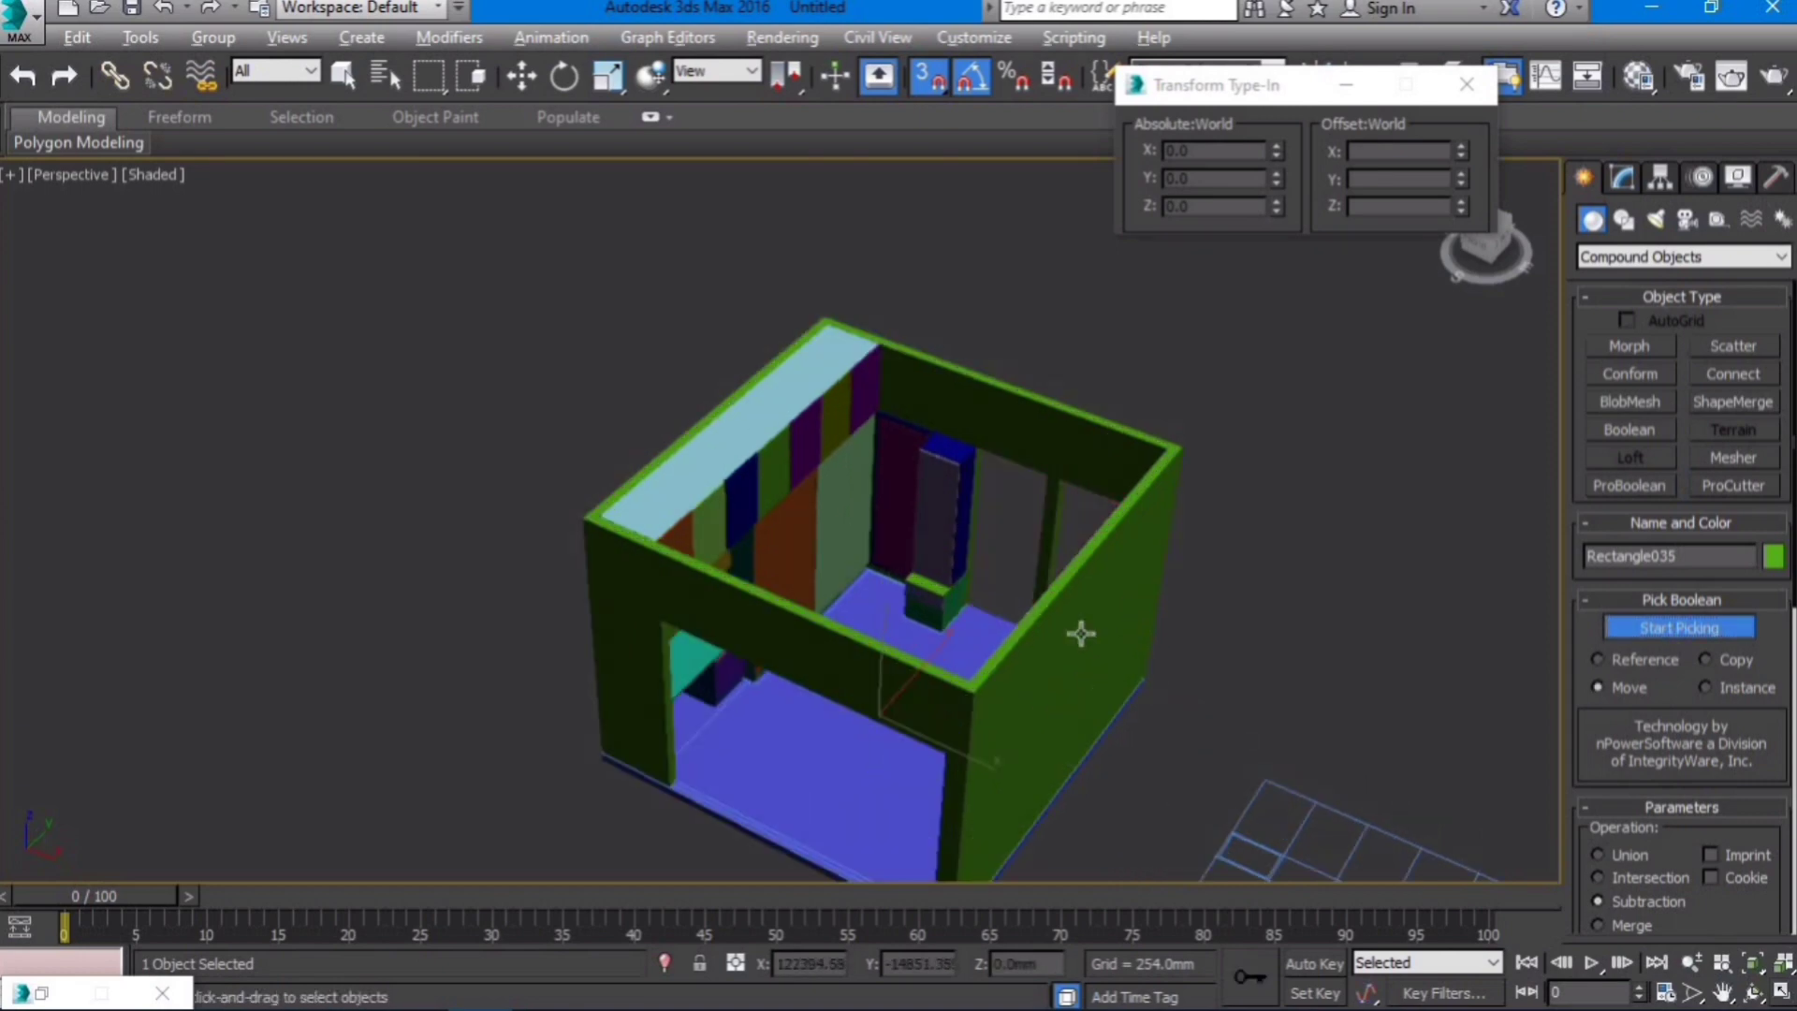
{"action": "middle_click_drag", "start_coordinate": [1079, 629], "coordinate": [1165, 636], "text": "alt"}
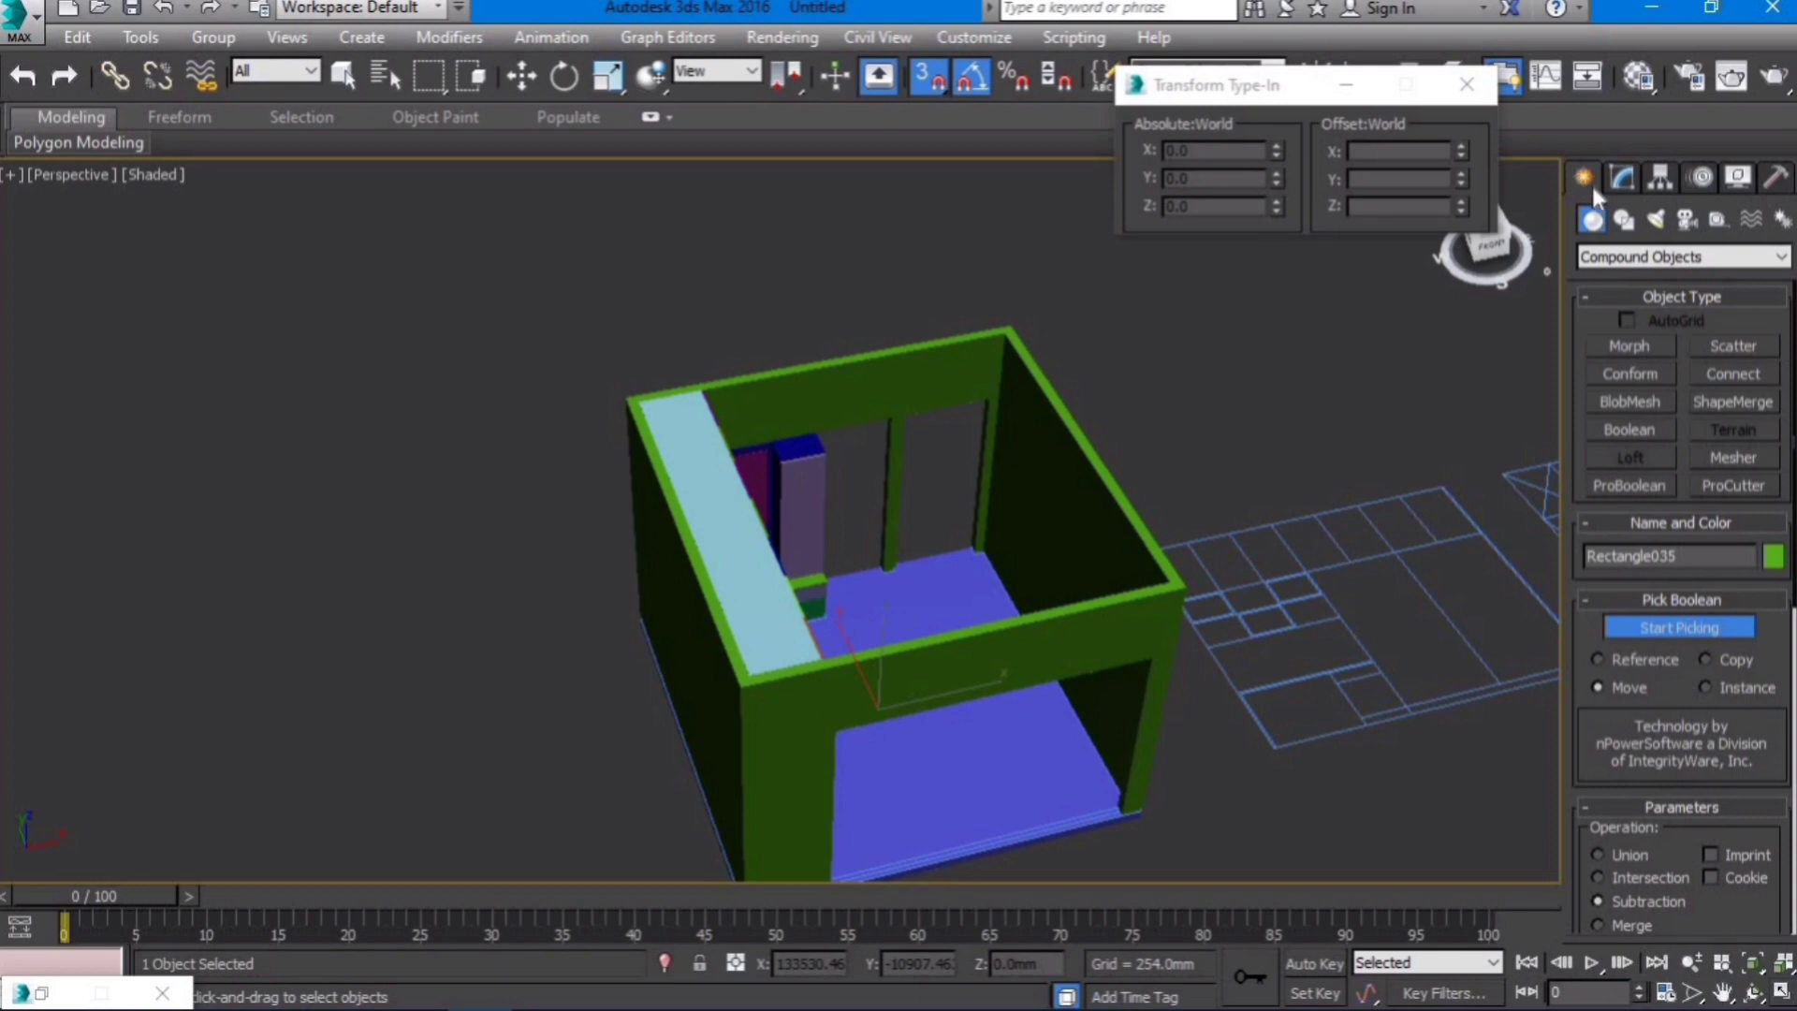
{"action": "left_click", "coordinate": [1621, 183]}
{"action": "left_click", "coordinate": [1583, 178]}
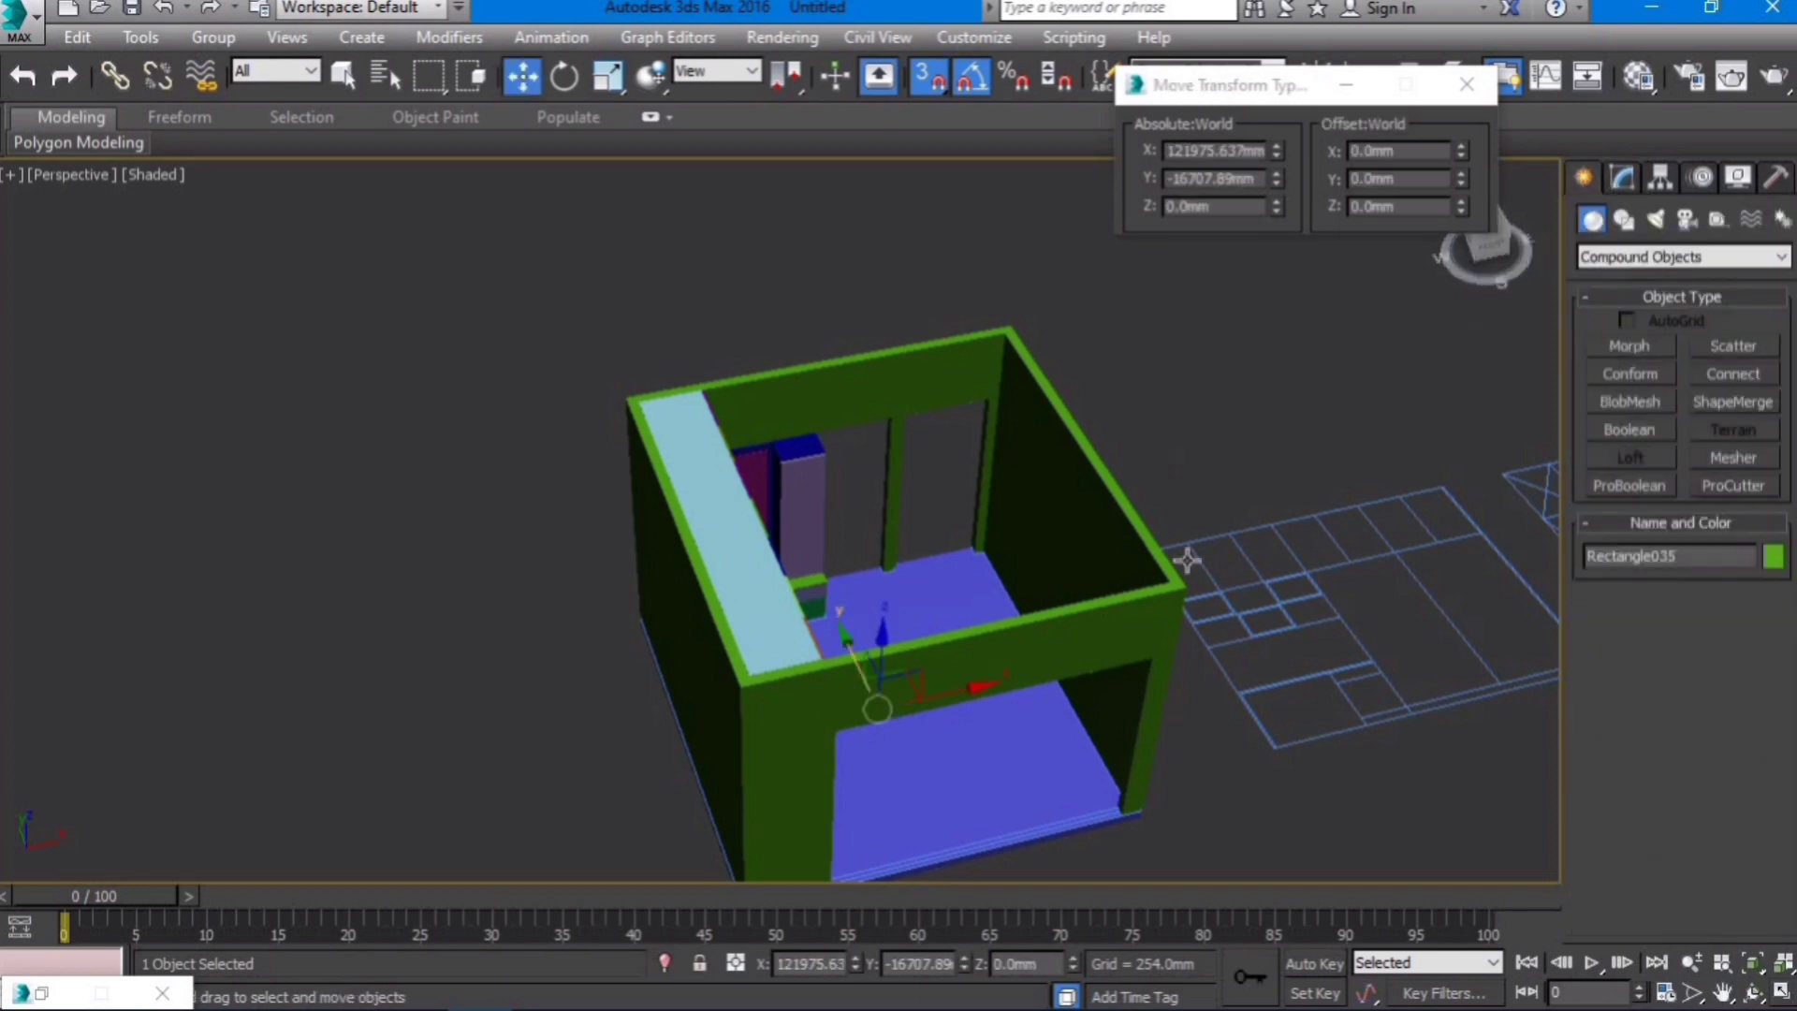
Step: Draw a rectangle of about 3820 by 3840 mm over the room's full outer outline in the top view
{"action": "middle_click_drag", "start_coordinate": [1181, 563], "coordinate": [1002, 555], "text": "alt"}
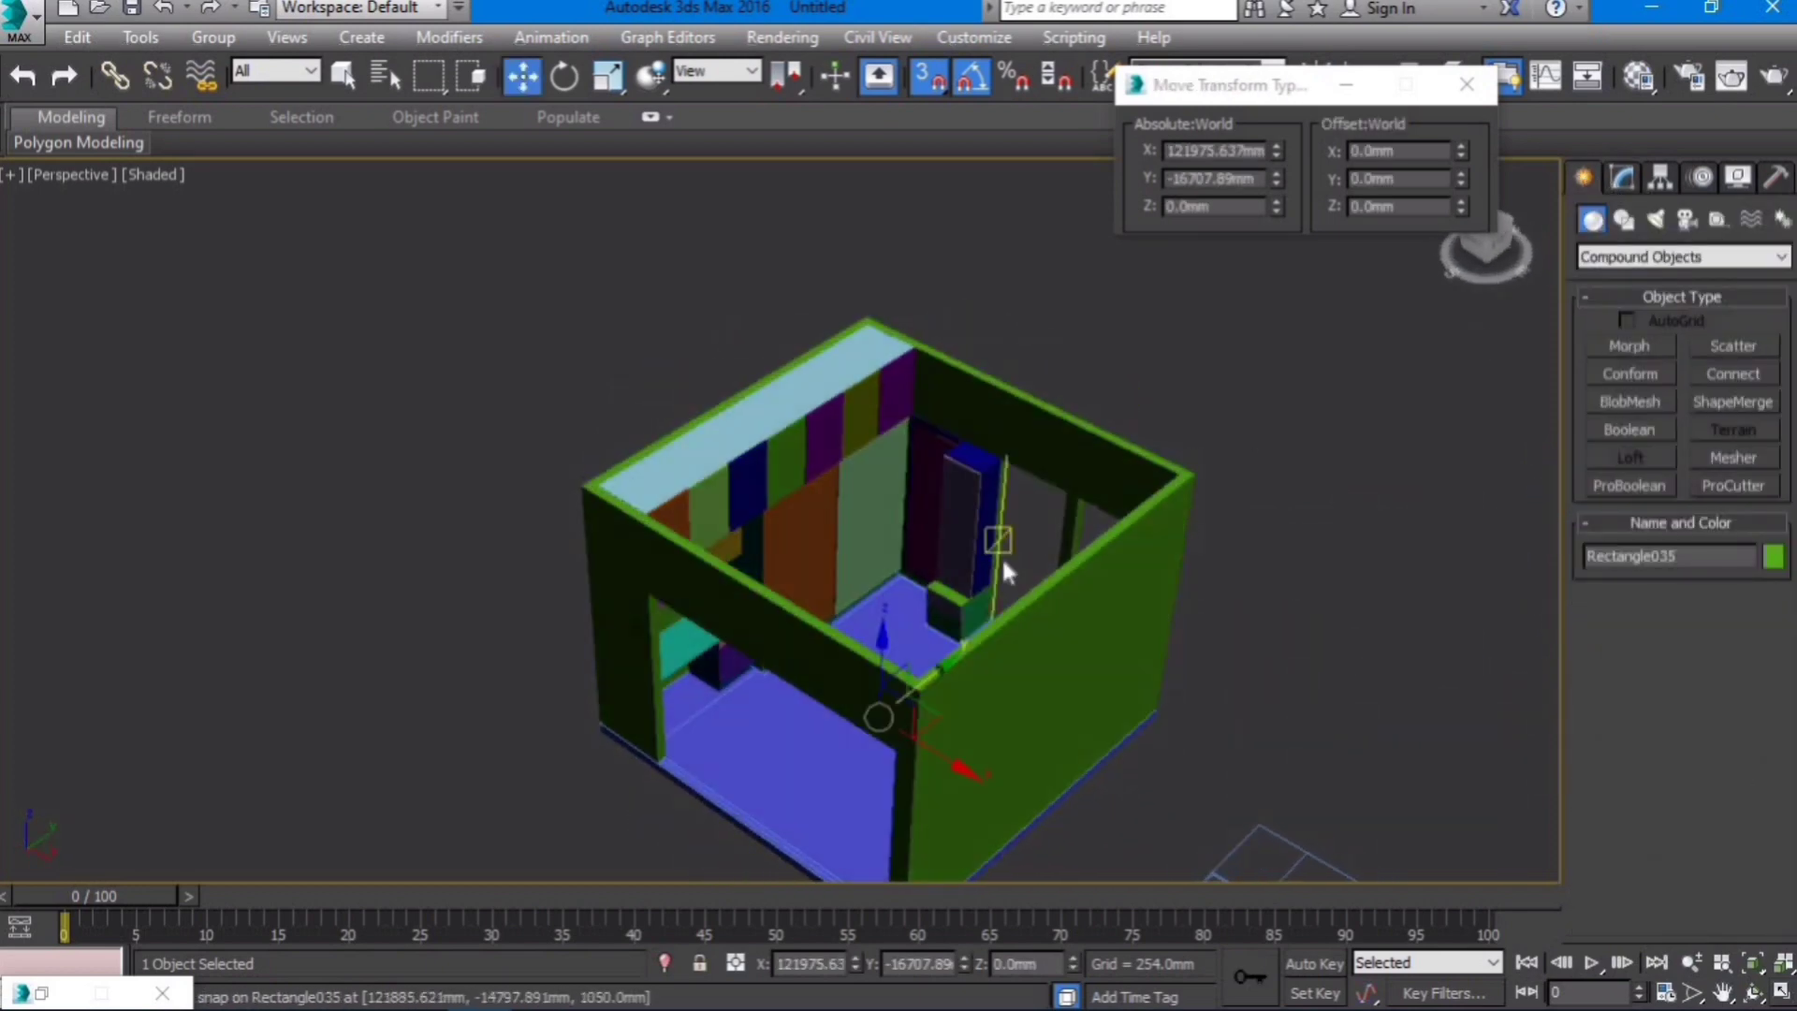
{"action": "key", "text": "t"}
{"action": "scroll", "coordinate": [954, 558], "scroll_direction": "down", "scroll_amount": 5}
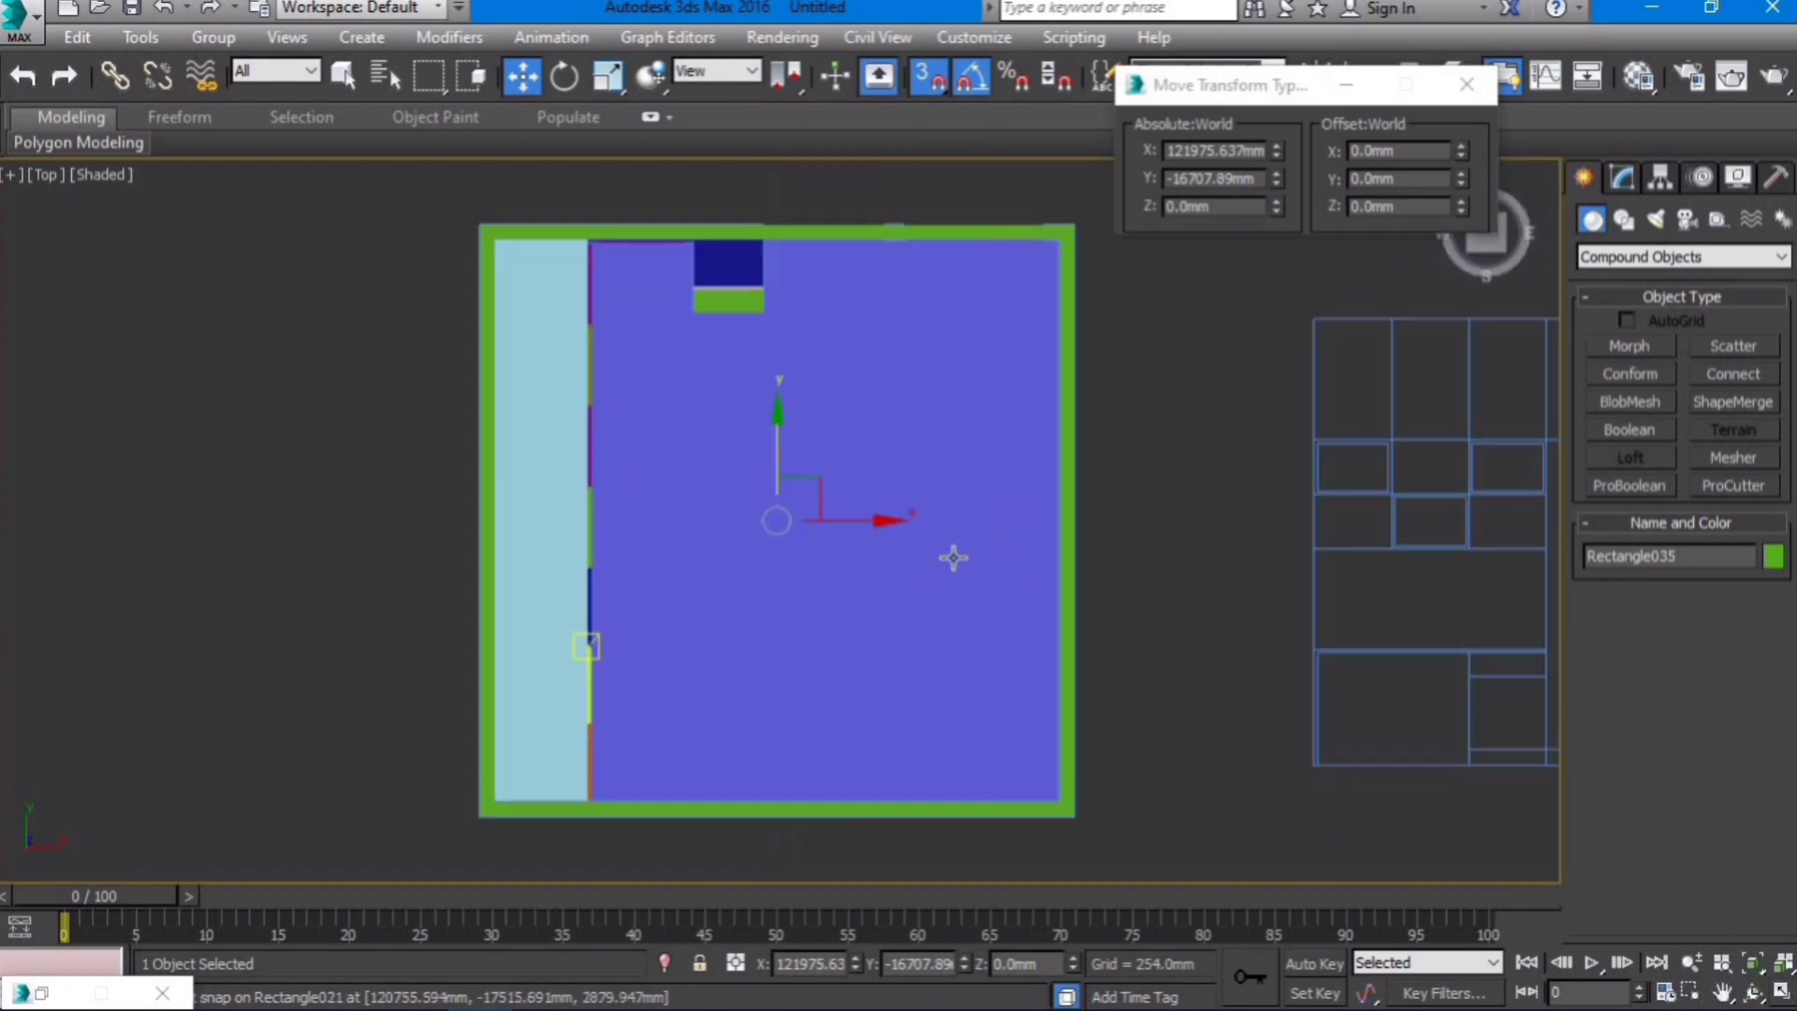
{"action": "scroll", "coordinate": [970, 666], "scroll_direction": "up", "scroll_amount": 4}
{"action": "middle_click_drag", "start_coordinate": [1022, 690], "coordinate": [940, 634], "text": "alt"}
{"action": "key", "text": "t"}
{"action": "scroll", "coordinate": [935, 608], "scroll_direction": "down", "scroll_amount": 3}
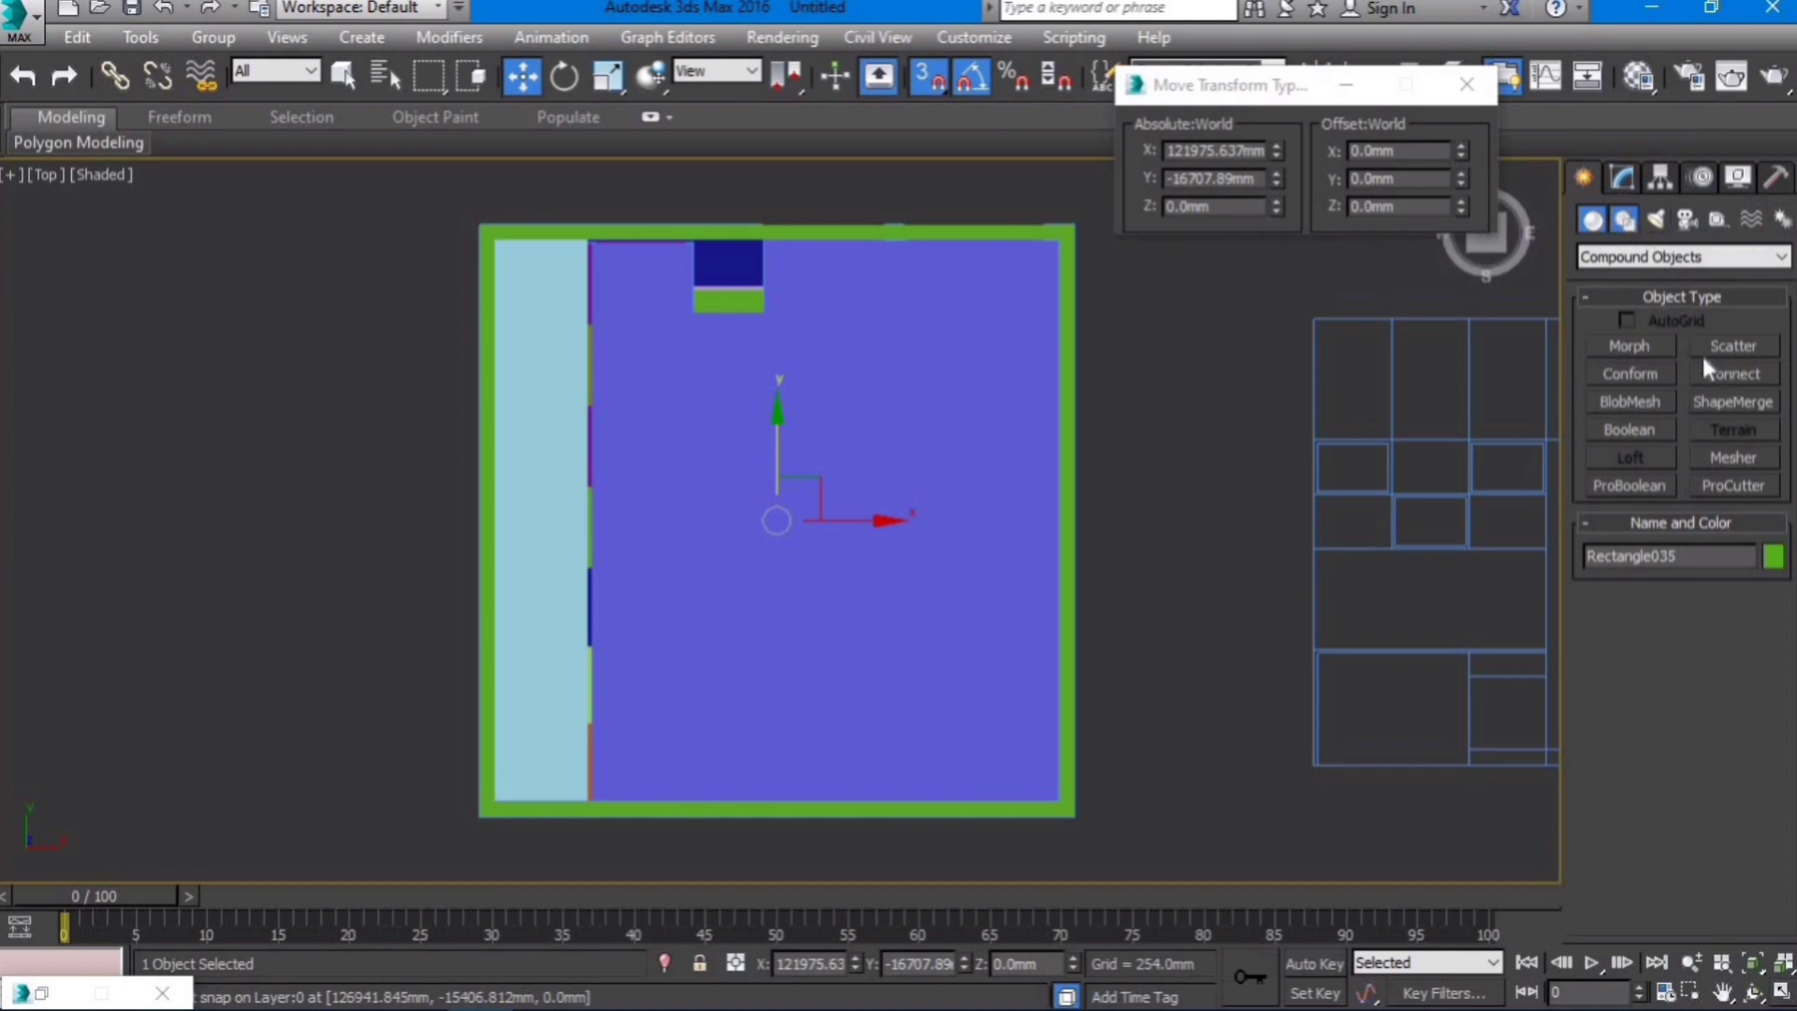
{"action": "left_click", "coordinate": [1624, 219]}
{"action": "left_click", "coordinate": [1734, 368]}
{"action": "left_click_drag", "start_coordinate": [475, 228], "coordinate": [1075, 816]}
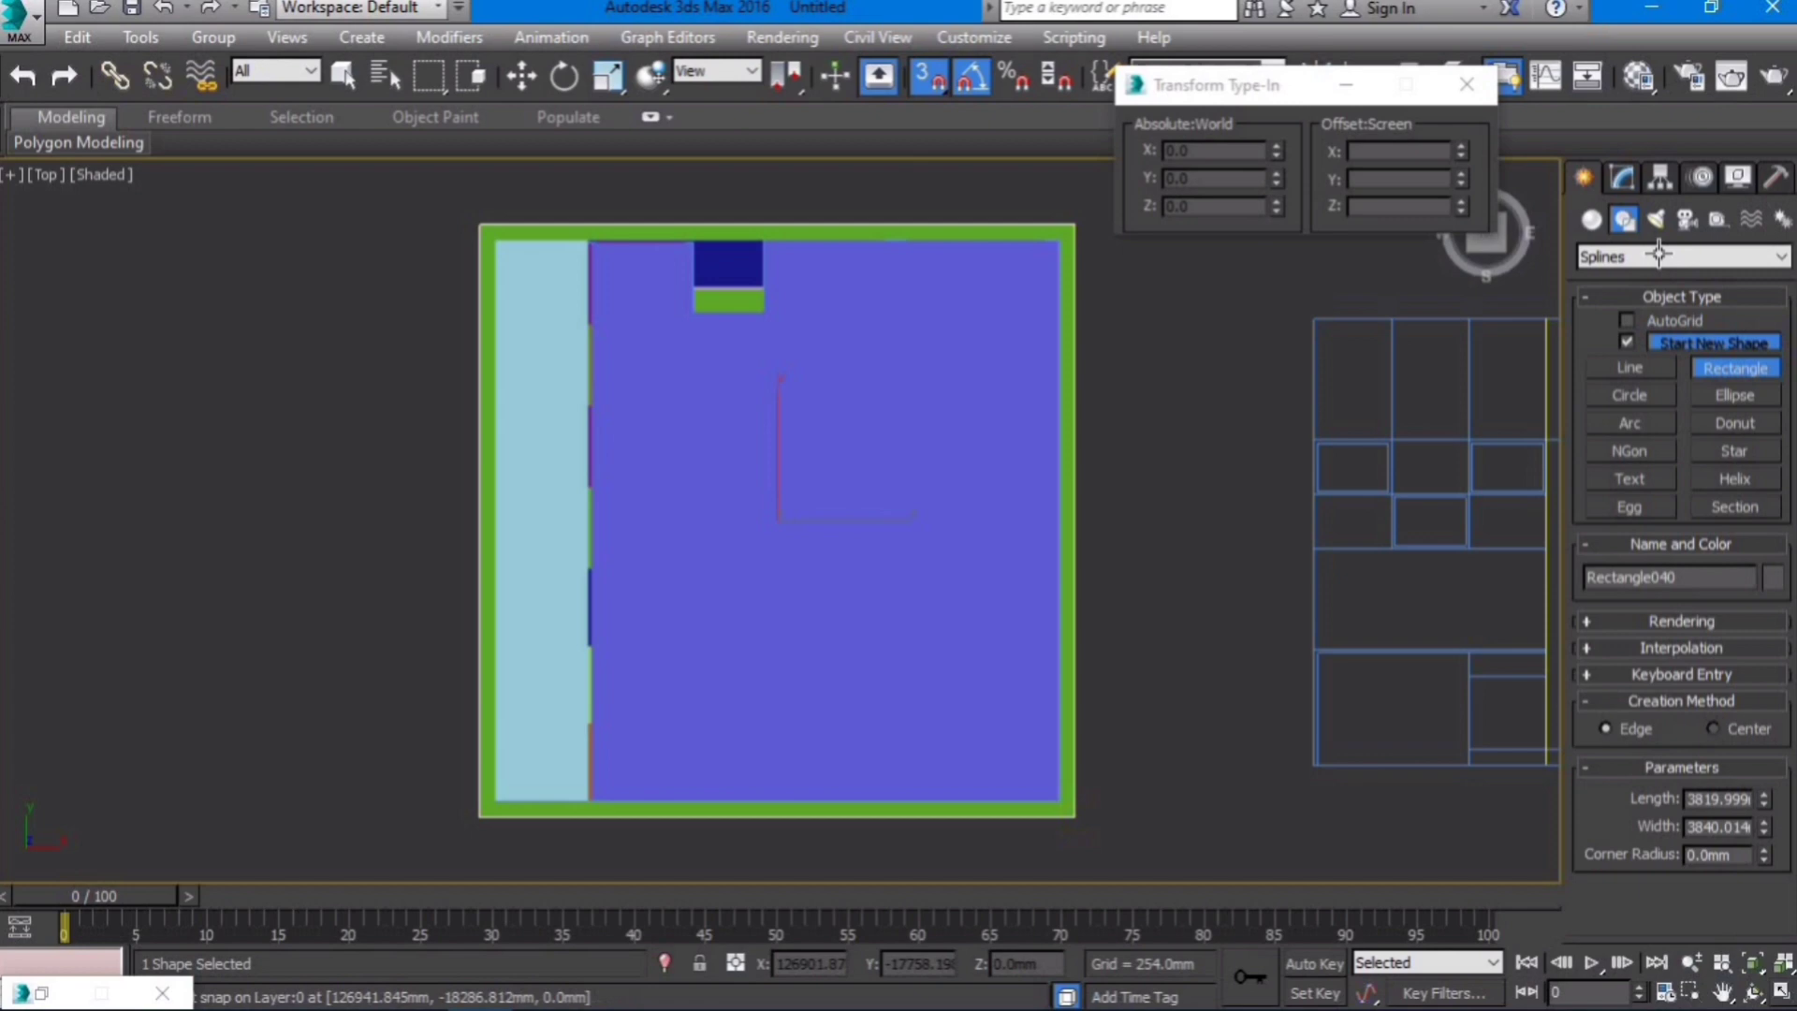
Step: Extrude the room-sized rectangle by 100 mm as a ceiling slab
{"action": "left_click", "coordinate": [1623, 177]}
{"action": "left_click", "coordinate": [1633, 289]}
{"action": "left_click_drag", "start_coordinate": [1679, 657], "coordinate": [1759, 575]}
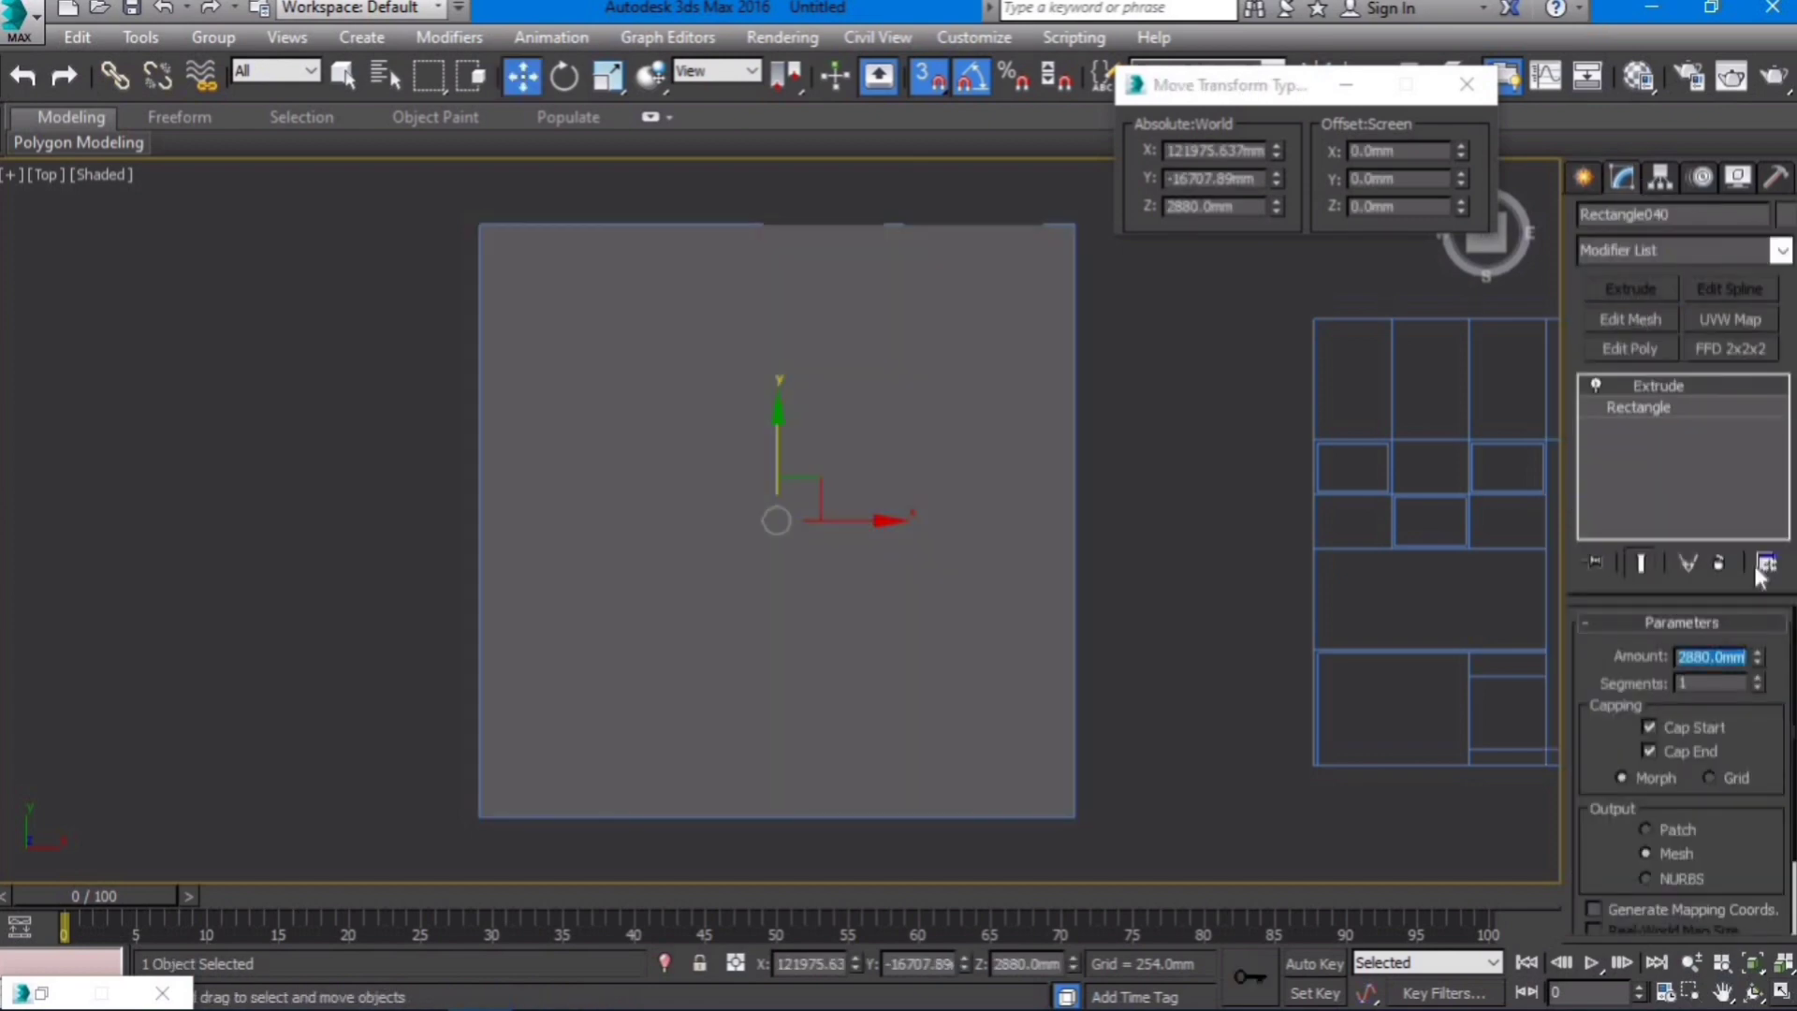
{"action": "type", "text": "100"}
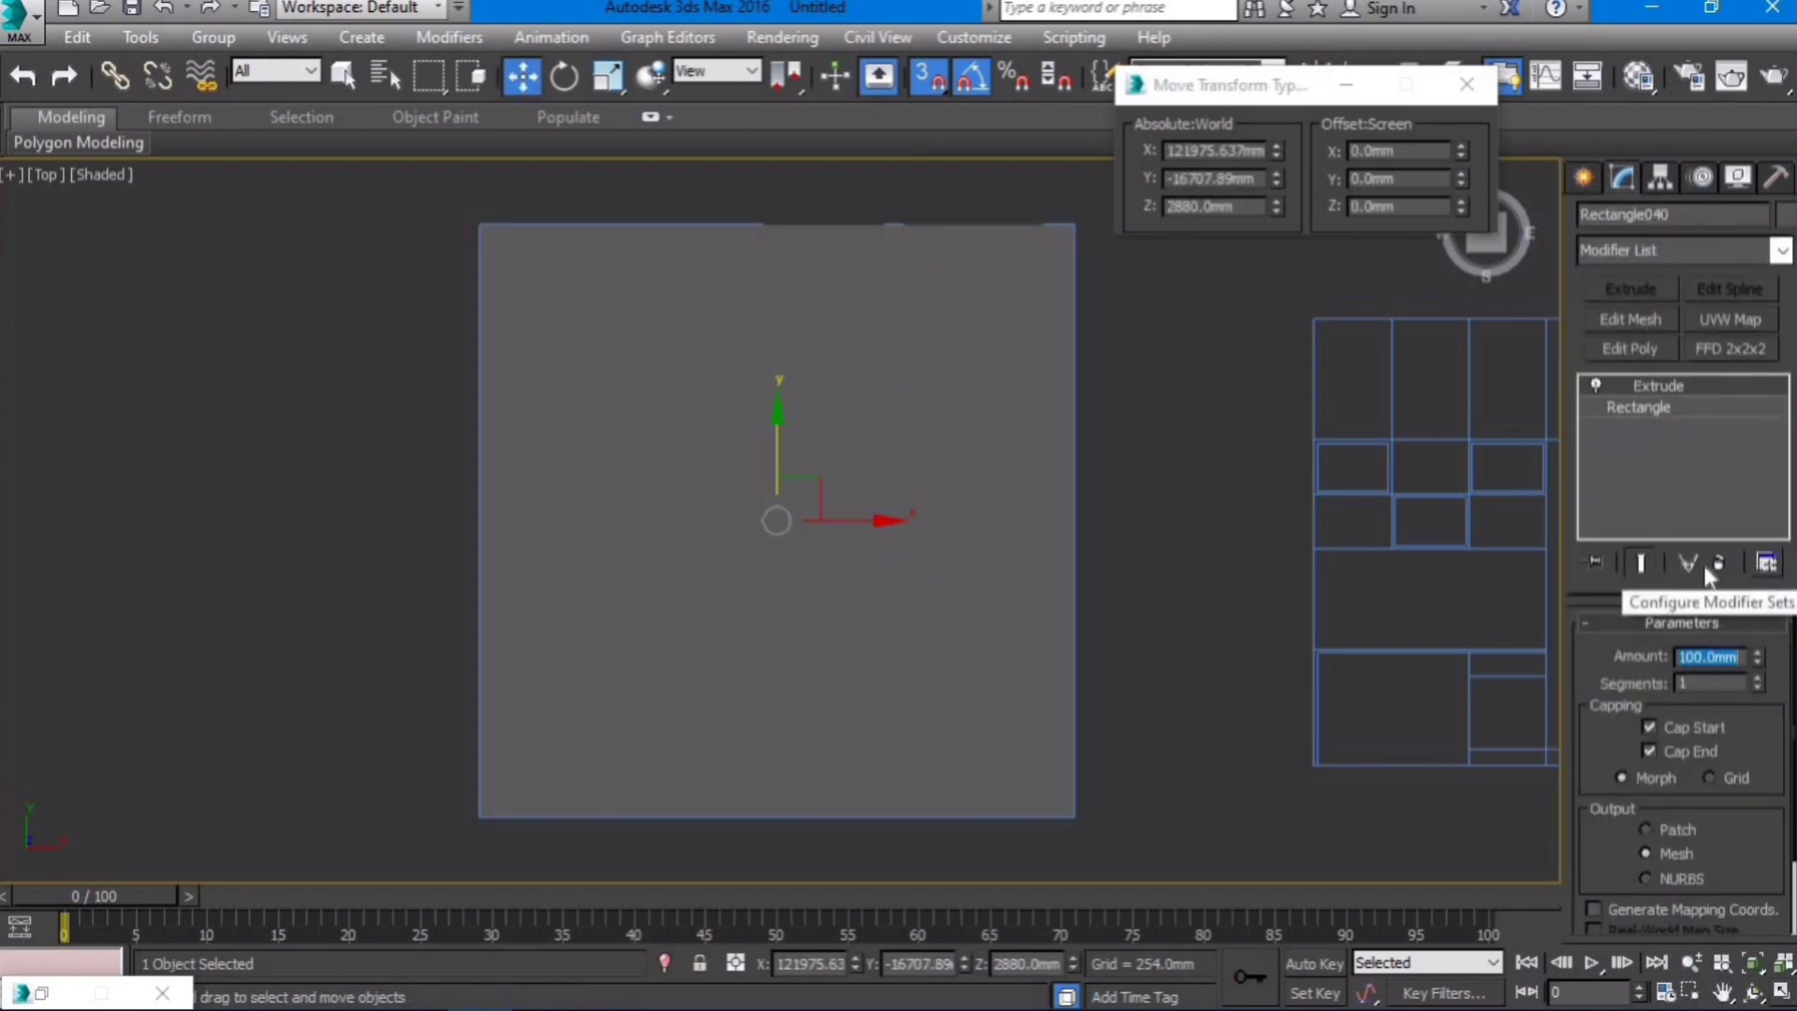
Step: Examine the ceiling slab and the room interior through the wall opening in front, perspective and top views
{"action": "type", "text": "f"}
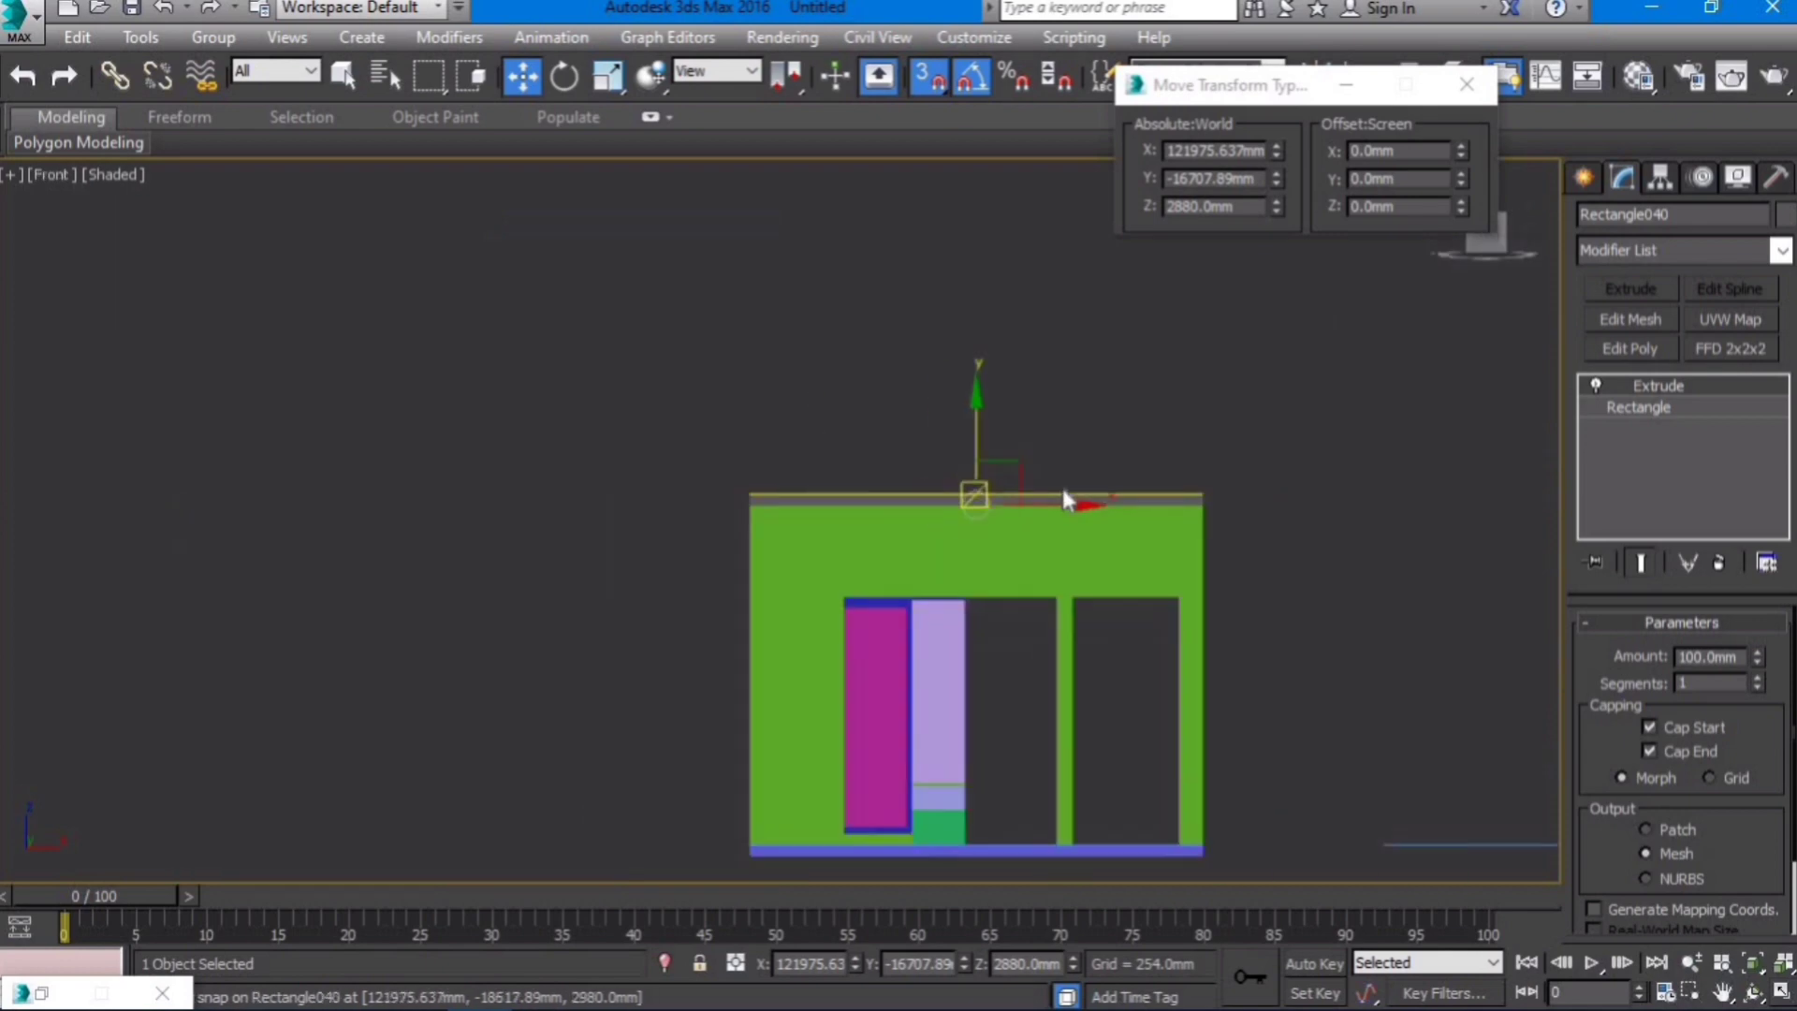
{"action": "key", "text": "F3"}
{"action": "mouse_move", "coordinate": [1173, 620]}
{"action": "middle_mouse_down"}
{"action": "mouse_move", "coordinate": [1111, 627]}
{"action": "mouse_move", "coordinate": [1034, 683]}
{"action": "middle_mouse_up"}
{"action": "key", "text": "p"}
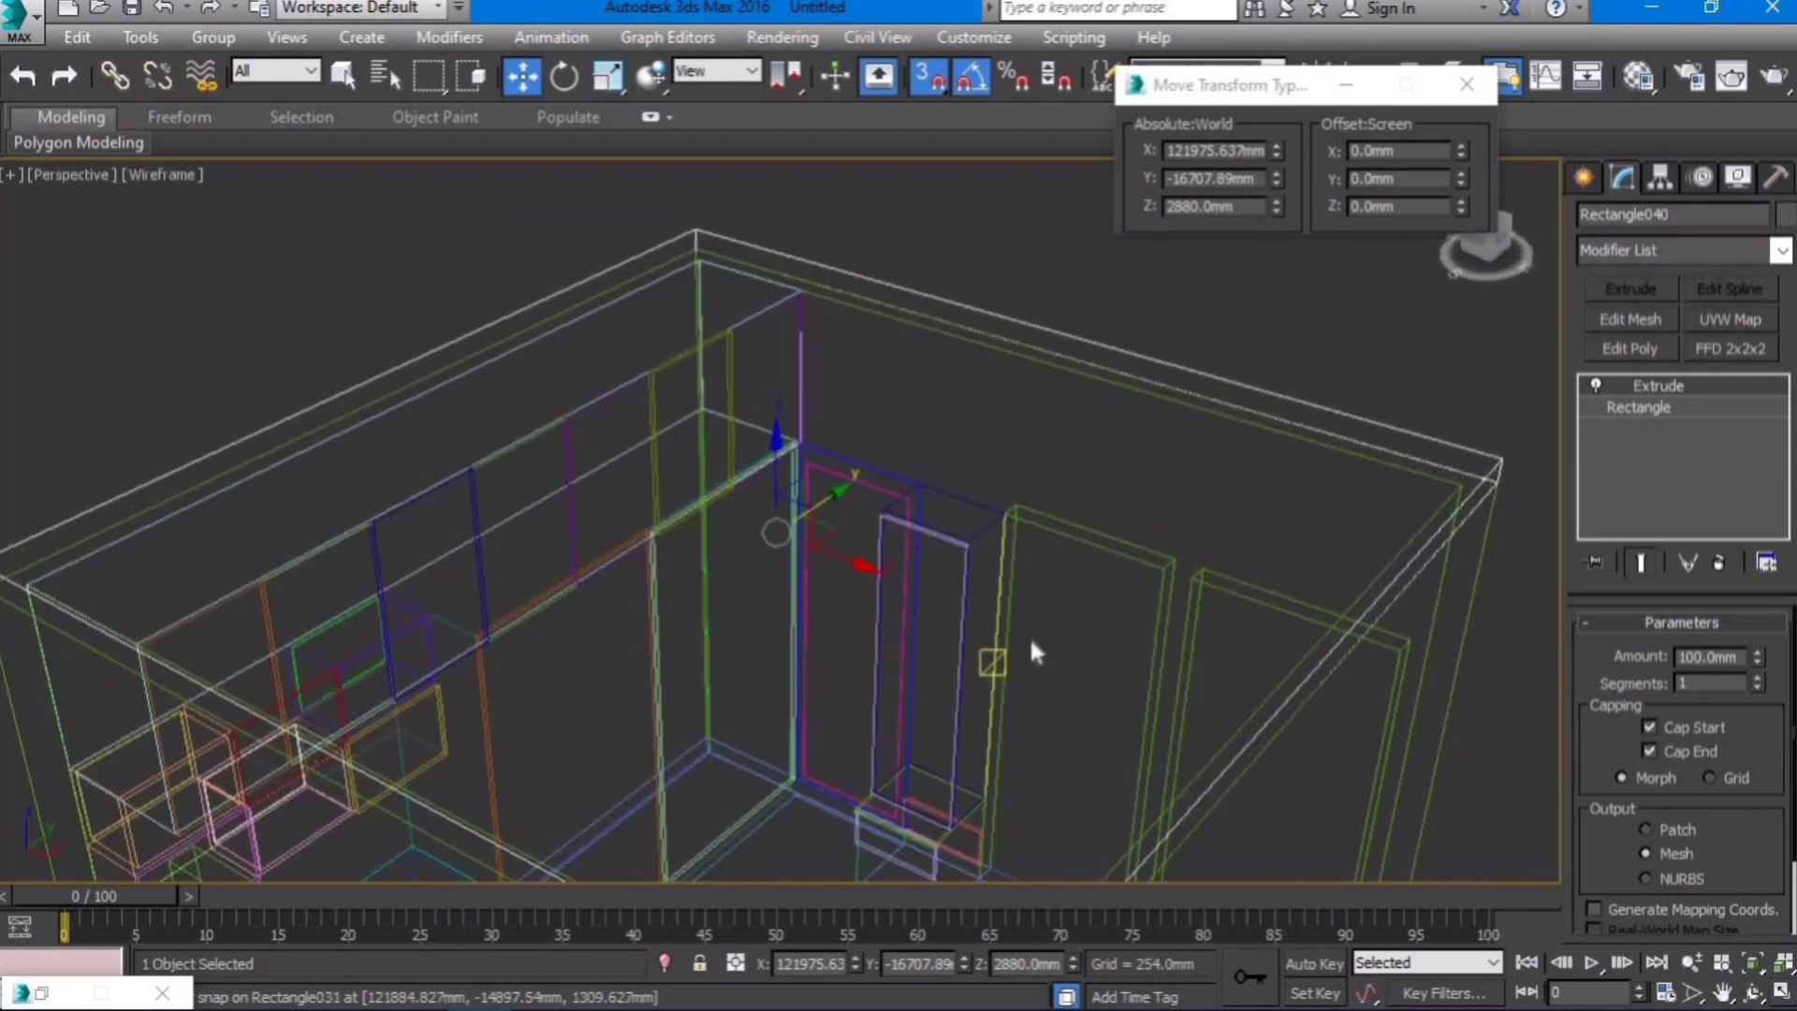
{"action": "scroll", "coordinate": [1031, 641], "scroll_direction": "down", "scroll_amount": 5}
{"action": "key", "text": "F3"}
{"action": "mouse_move", "coordinate": [1011, 718]}
{"action": "middle_mouse_down", "text": "alt"}
{"action": "mouse_move", "coordinate": [995, 653]}
{"action": "mouse_move", "coordinate": [960, 639]}
{"action": "mouse_move", "coordinate": [983, 586]}
{"action": "mouse_move", "coordinate": [962, 633]}
{"action": "middle_mouse_up", "text": "alt"}
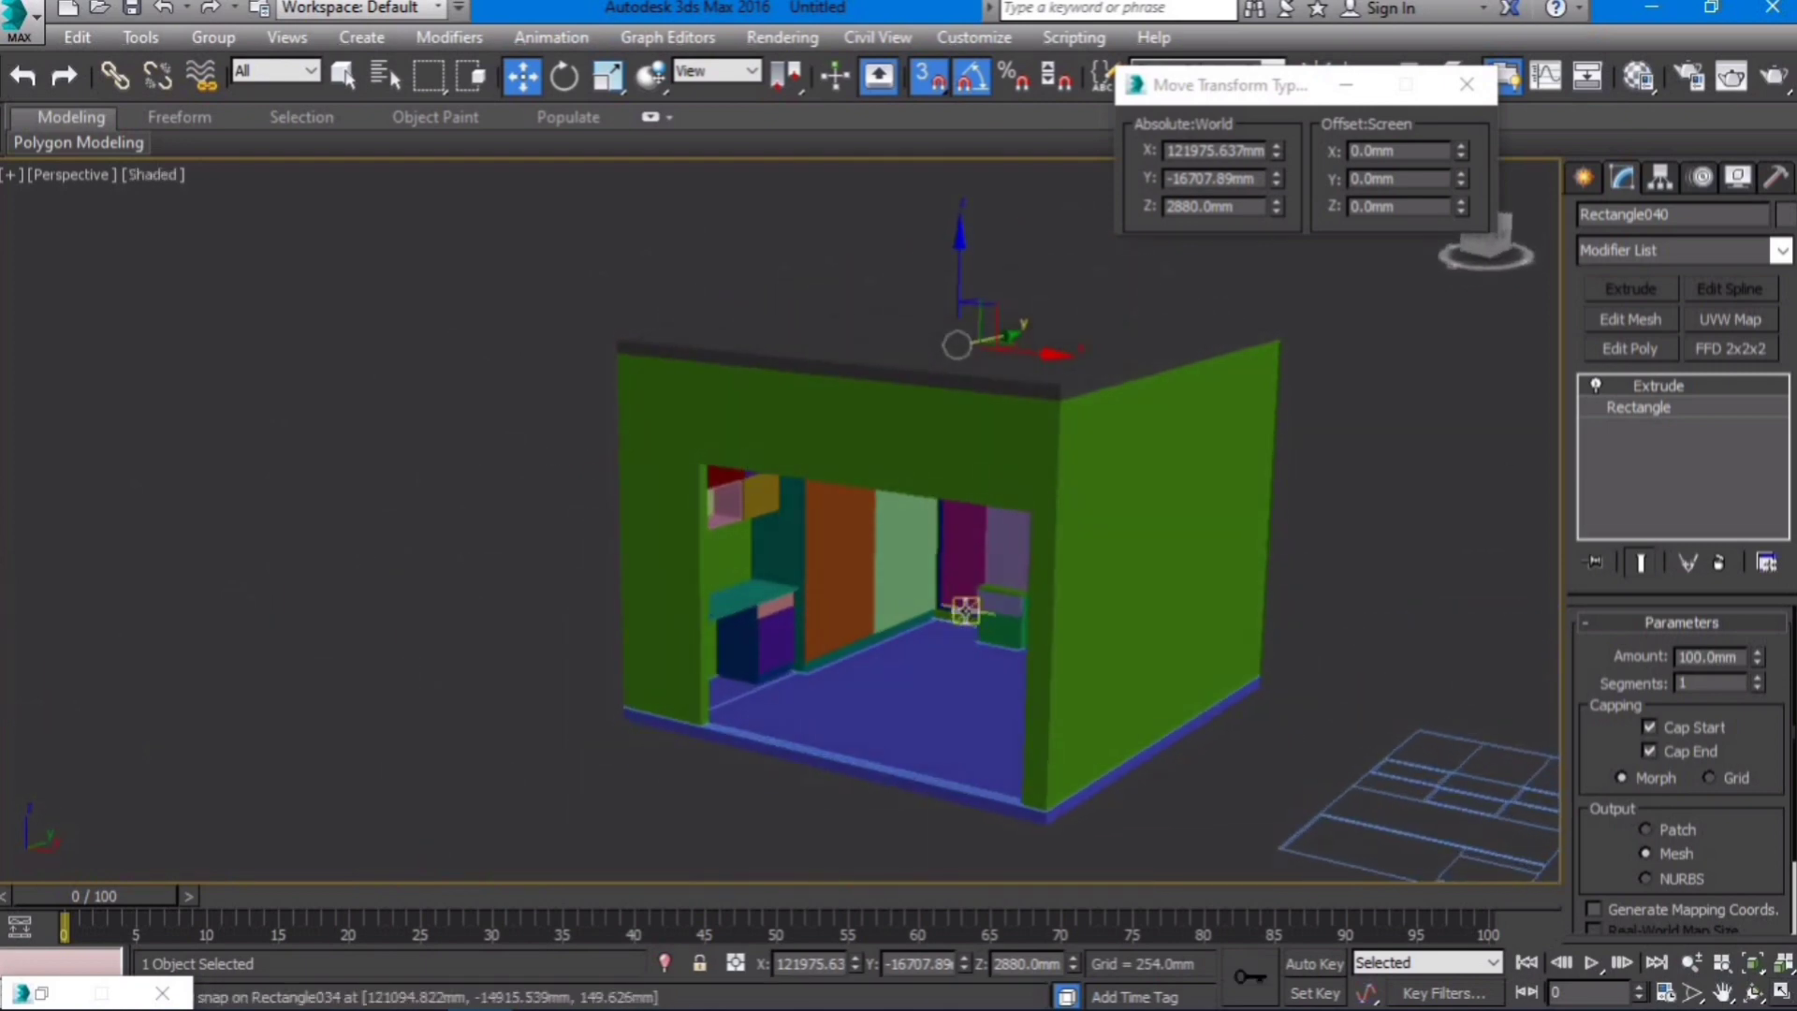
{"action": "key", "text": "z"}
{"action": "middle_click_drag", "start_coordinate": [848, 723], "coordinate": [925, 543]}
{"action": "scroll", "coordinate": [816, 658], "scroll_direction": "up", "scroll_amount": 3}
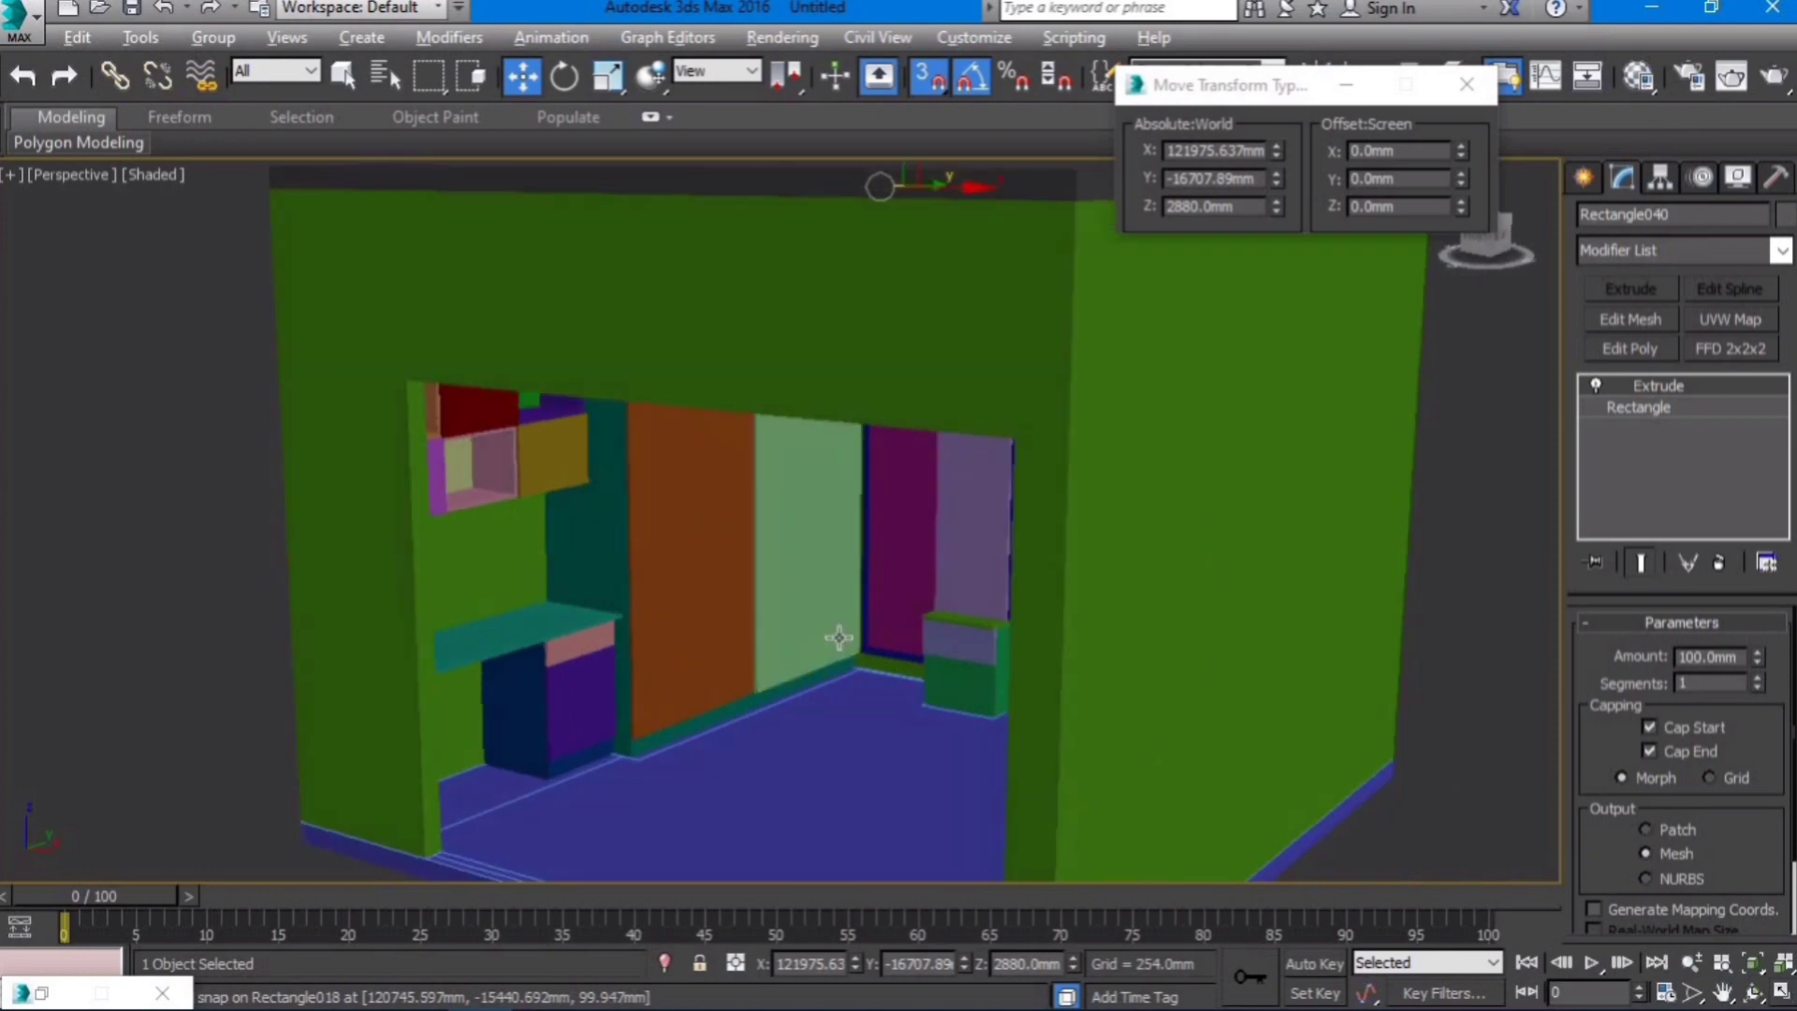
{"action": "middle_click_drag", "start_coordinate": [838, 638], "coordinate": [824, 630], "text": "alt"}
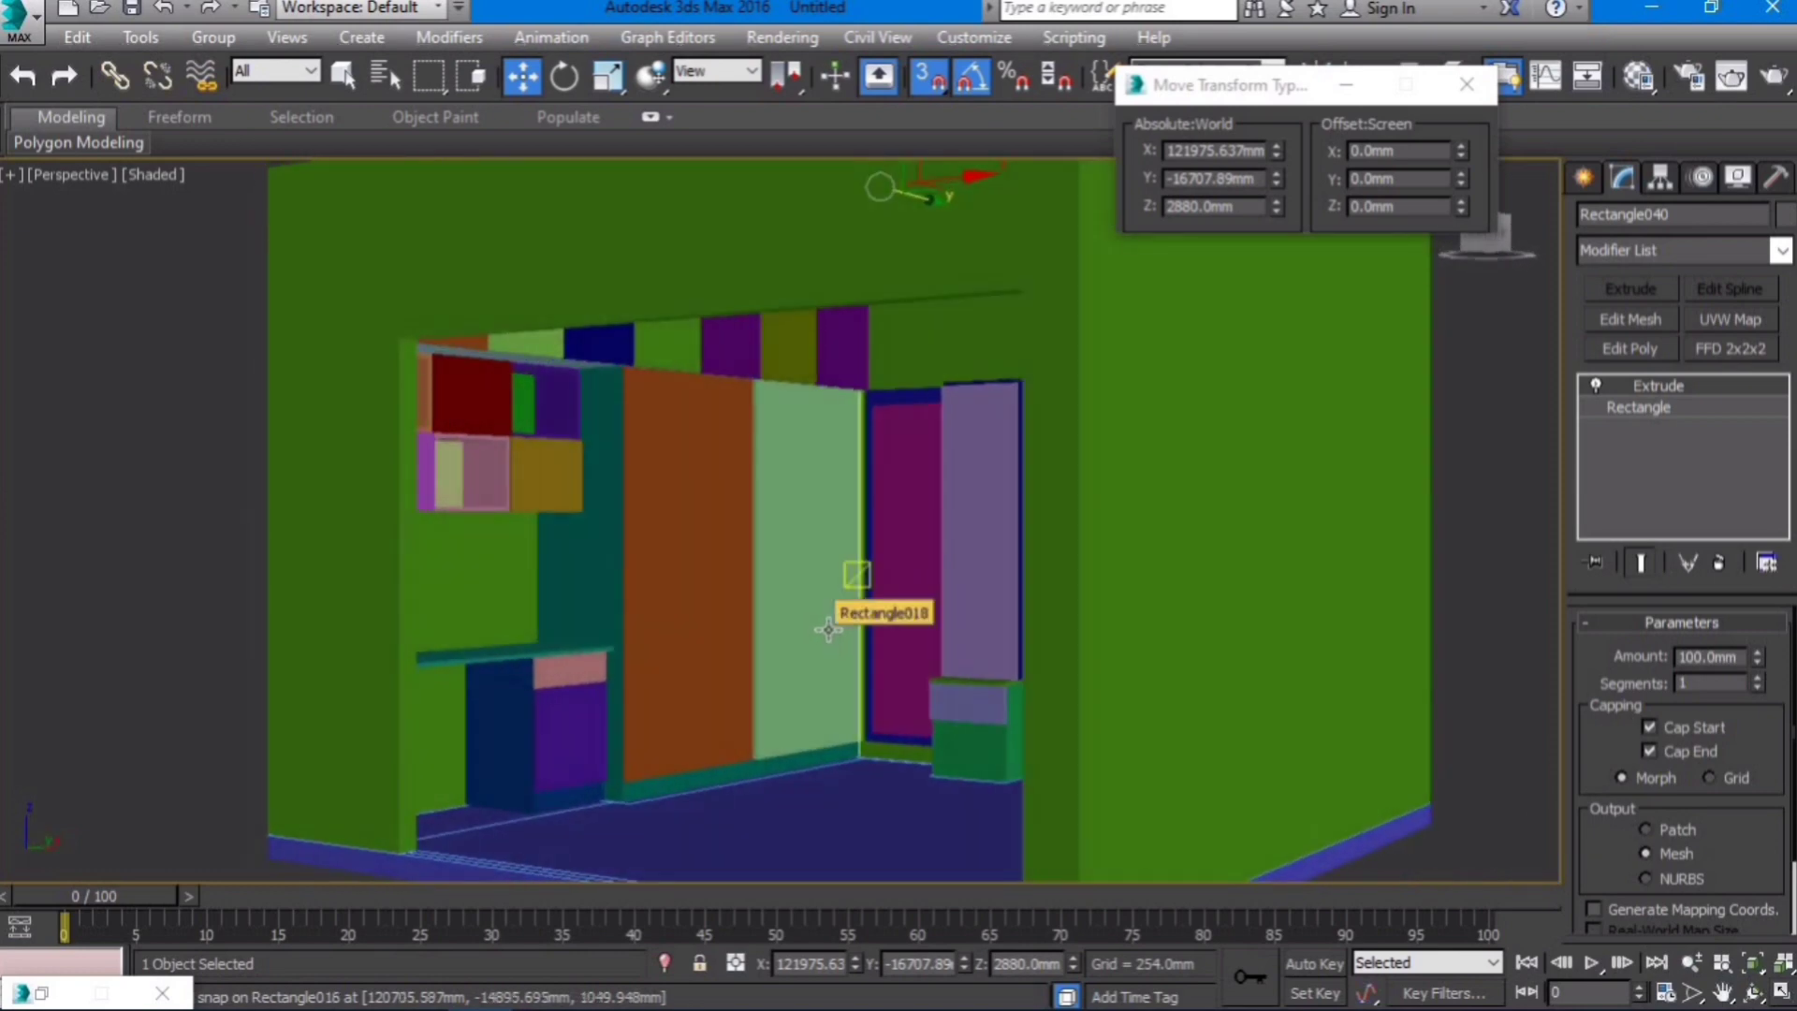
{"action": "key", "text": "t"}
{"action": "middle_click_drag", "start_coordinate": [829, 628], "coordinate": [811, 621]}
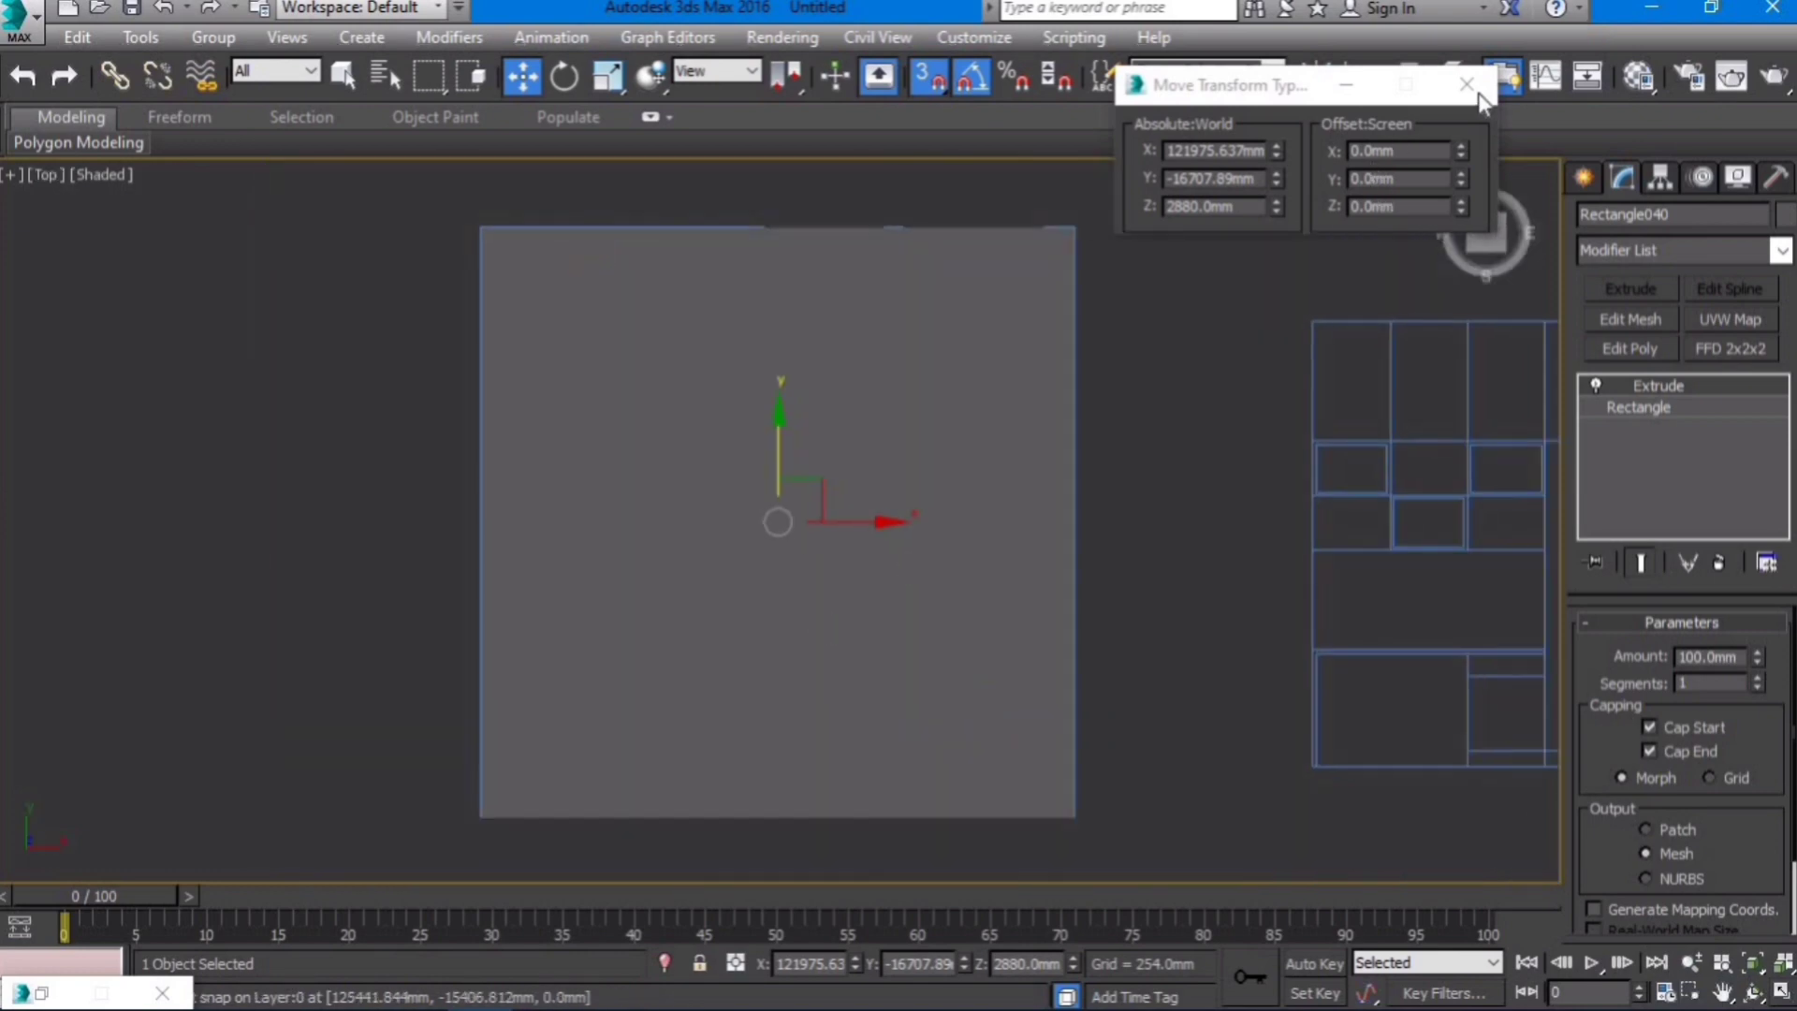